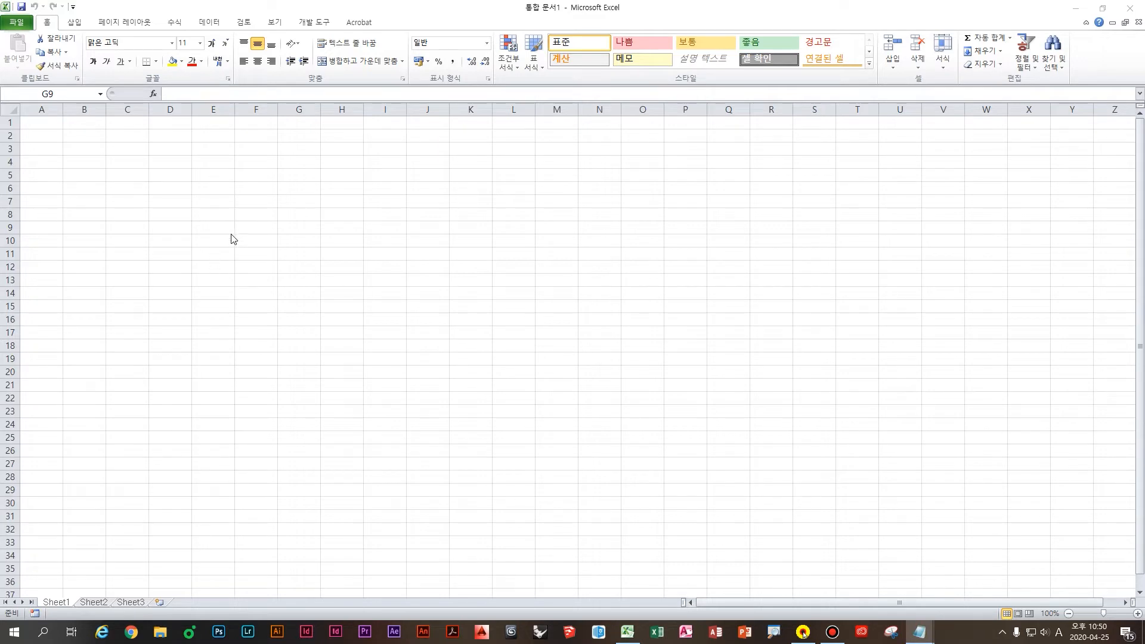
Step: Draw freehand marks over the middle of the worksheet
key("ctrl")
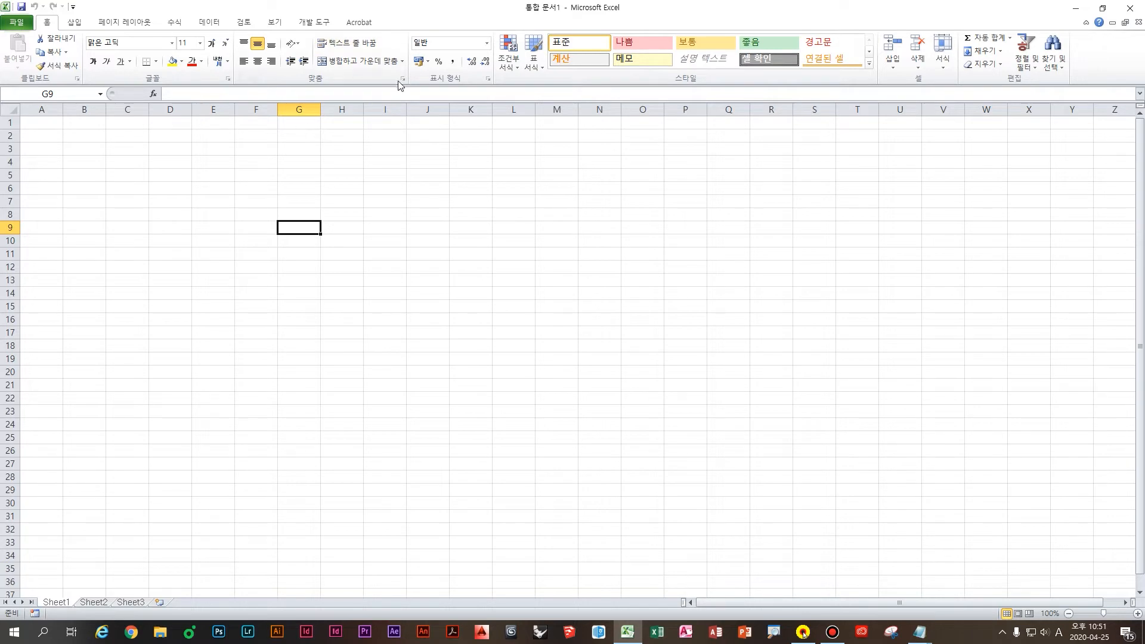
key("ctrl")
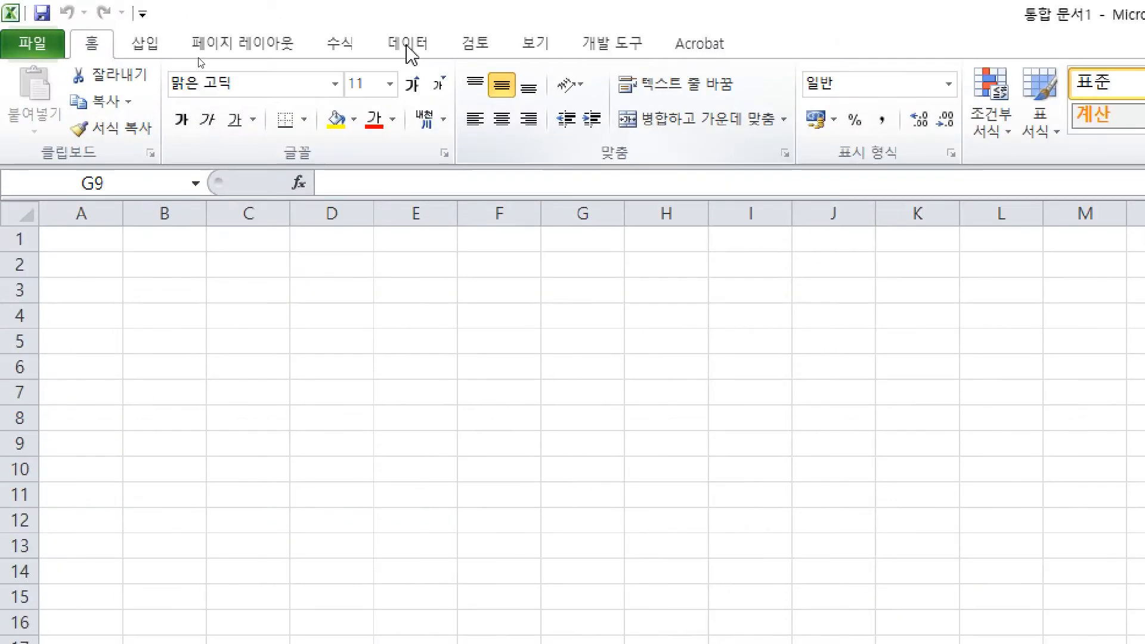
left_click_drag(16, 60, 327, 61)
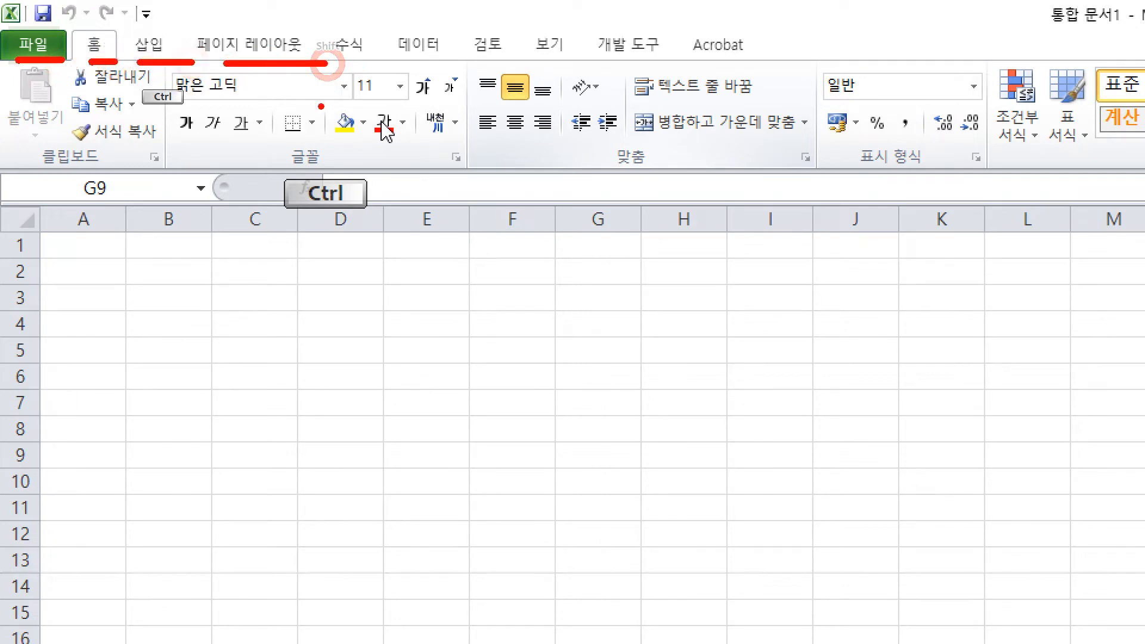
mouse_move(68, 76)
left_mouse_down()
mouse_move(126, 105)
mouse_move(489, 72)
left_mouse_up()
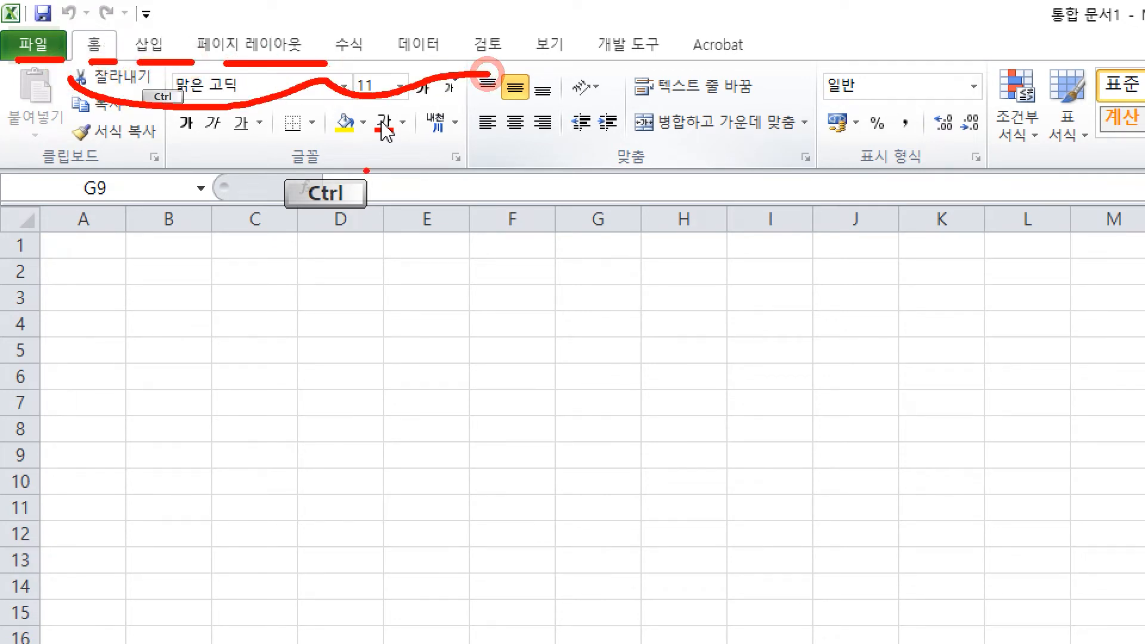
mouse_move(504, 190)
left_mouse_down()
mouse_move(542, 192)
mouse_move(538, 233)
left_mouse_up()
left_click_drag(515, 220, 550, 217)
left_click_drag(562, 182, 565, 233)
left_click_drag(566, 218, 597, 213)
mouse_move(603, 193)
left_mouse_down()
mouse_move(598, 239)
mouse_move(561, 282)
left_mouse_up()
mouse_move(597, 253)
left_mouse_down()
mouse_move(594, 289)
mouse_move(594, 267)
left_mouse_up()
left_click_drag(560, 279, 595, 279)
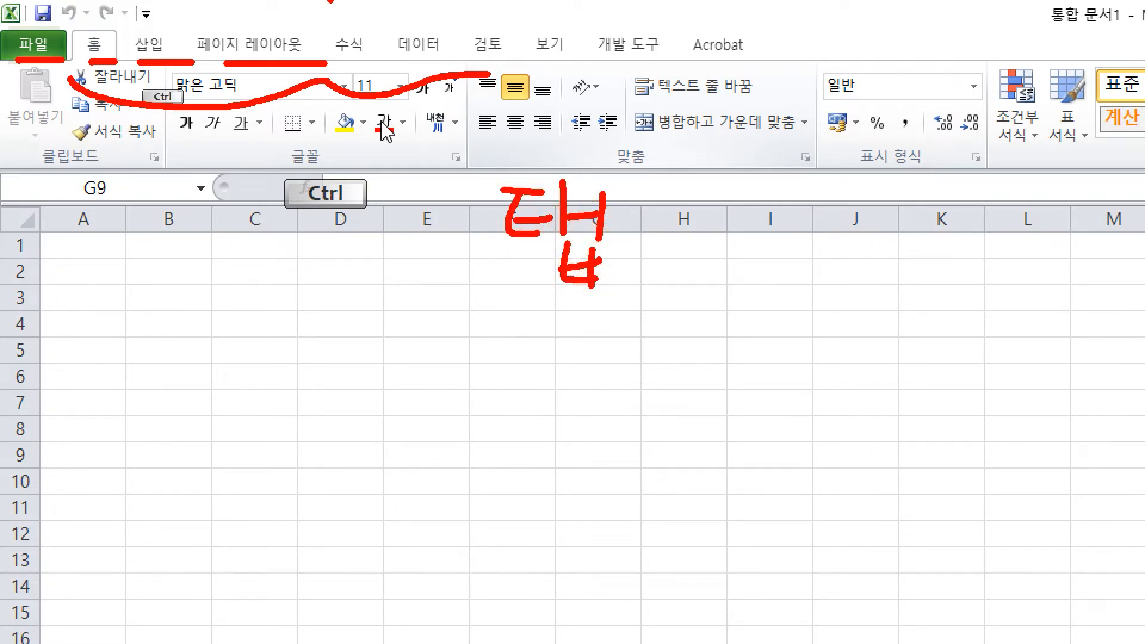
Step: Draw marks across the ribbon and lower sheet, then clear the drawing
left_click_drag(44, 25, 21, 60)
mouse_move(90, 22)
left_mouse_down()
mouse_move(123, 60)
mouse_move(146, 62)
left_mouse_up()
mouse_move(249, 22)
left_mouse_down()
mouse_move(266, 52)
mouse_move(283, 51)
left_mouse_up()
left_click_drag(266, 35, 257, 64)
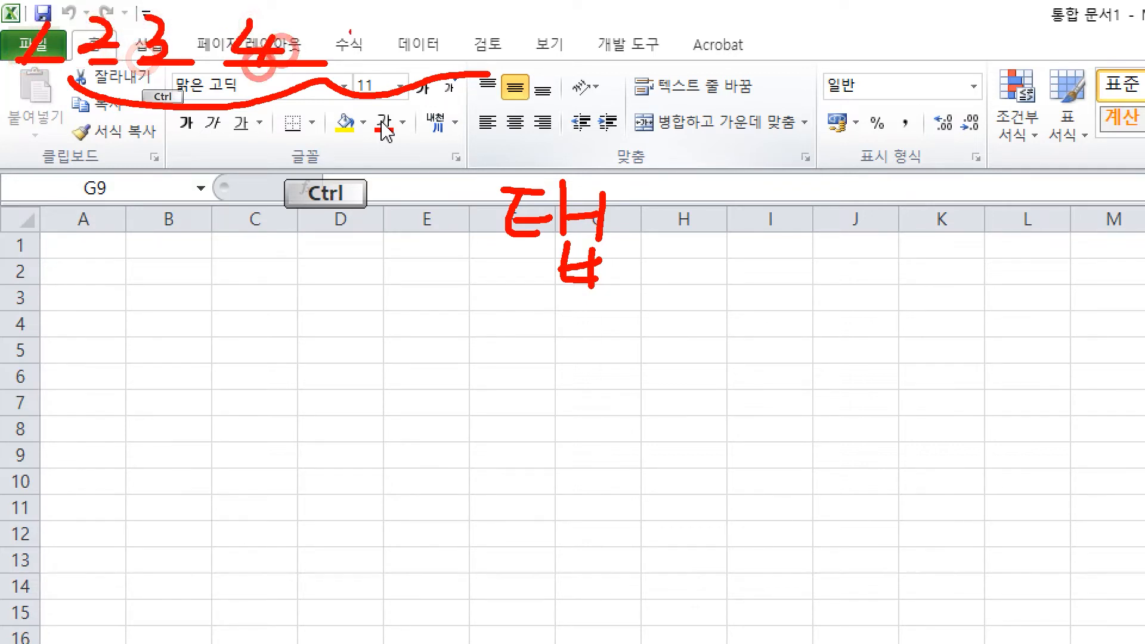
mouse_move(358, 29)
left_mouse_down()
mouse_move(359, 57)
mouse_move(338, 64)
left_mouse_up()
mouse_move(352, 39)
left_mouse_down()
mouse_move(388, 40)
mouse_move(418, 60)
left_mouse_up()
mouse_move(477, 36)
left_mouse_down()
mouse_move(481, 65)
mouse_move(502, 74)
left_mouse_up()
mouse_move(561, 9)
left_mouse_down()
mouse_move(551, 75)
mouse_move(588, 40)
left_mouse_up()
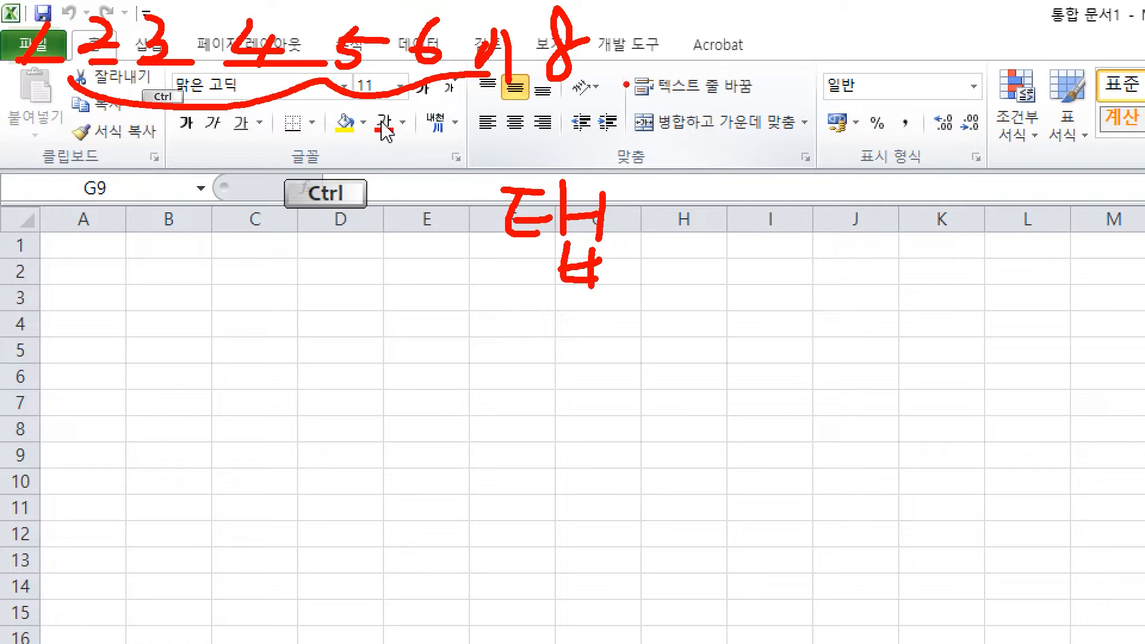
mouse_move(450, 349)
left_mouse_down()
mouse_move(455, 391)
mouse_move(472, 377)
left_mouse_up()
mouse_move(505, 373)
left_mouse_down()
mouse_move(511, 397)
mouse_move(589, 425)
left_mouse_up()
mouse_move(644, 66)
left_mouse_down()
mouse_move(702, 113)
mouse_move(713, 71)
mouse_move(791, 89)
left_mouse_up()
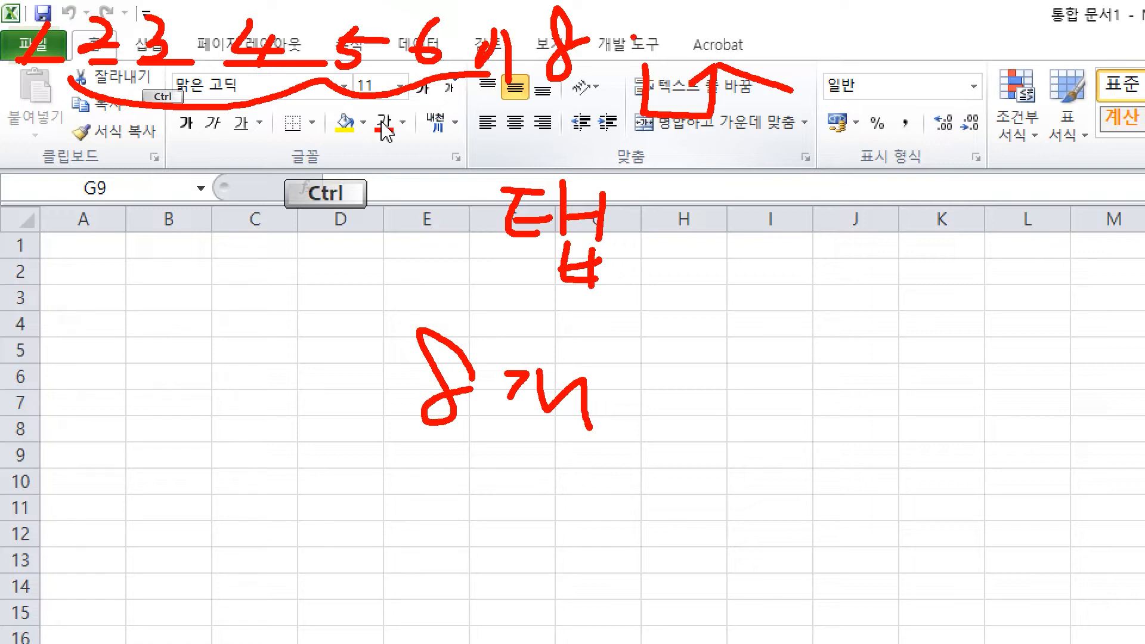
mouse_move(761, 140)
left_mouse_down()
mouse_move(775, 174)
mouse_move(793, 179)
mouse_move(838, 158)
mouse_move(826, 209)
mouse_move(869, 173)
mouse_move(895, 197)
mouse_move(940, 206)
left_mouse_up()
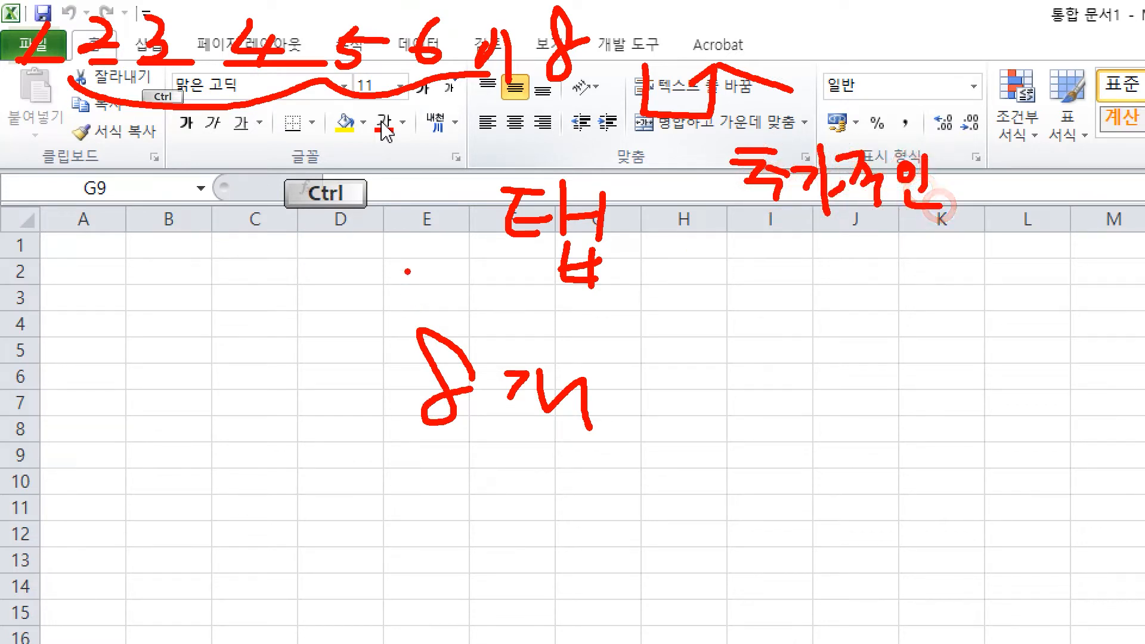
key("Escape")
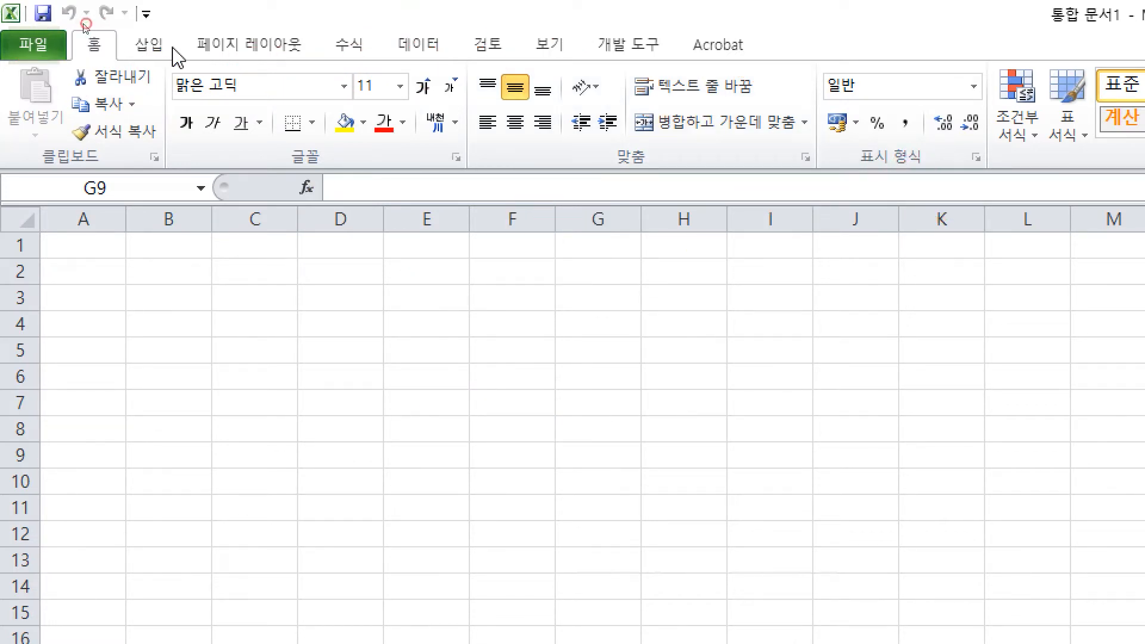
Step: Look through the Formulas and Data ribbon tabs, then return to Home
left_click(149, 48)
left_click(325, 45)
left_click(430, 46)
left_click(102, 44)
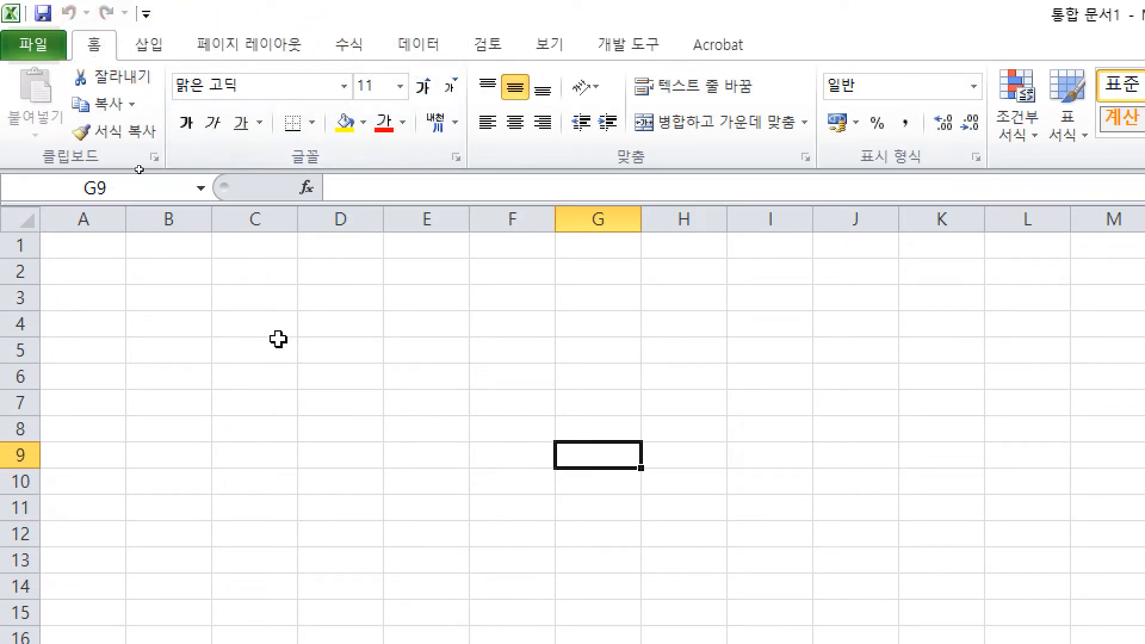
Step: Circle several cell areas on the worksheet, then clear the marks
key("ctrl")
left_click_drag(35, 144, 120, 174)
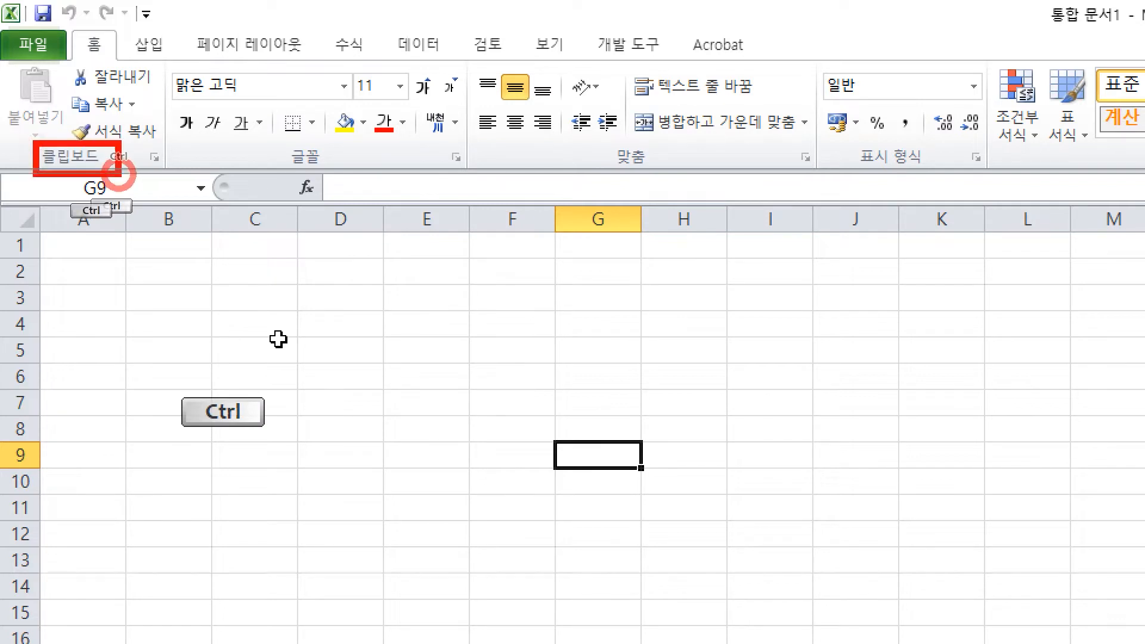
left_click_drag(281, 137, 333, 173)
left_click_drag(599, 133, 654, 172)
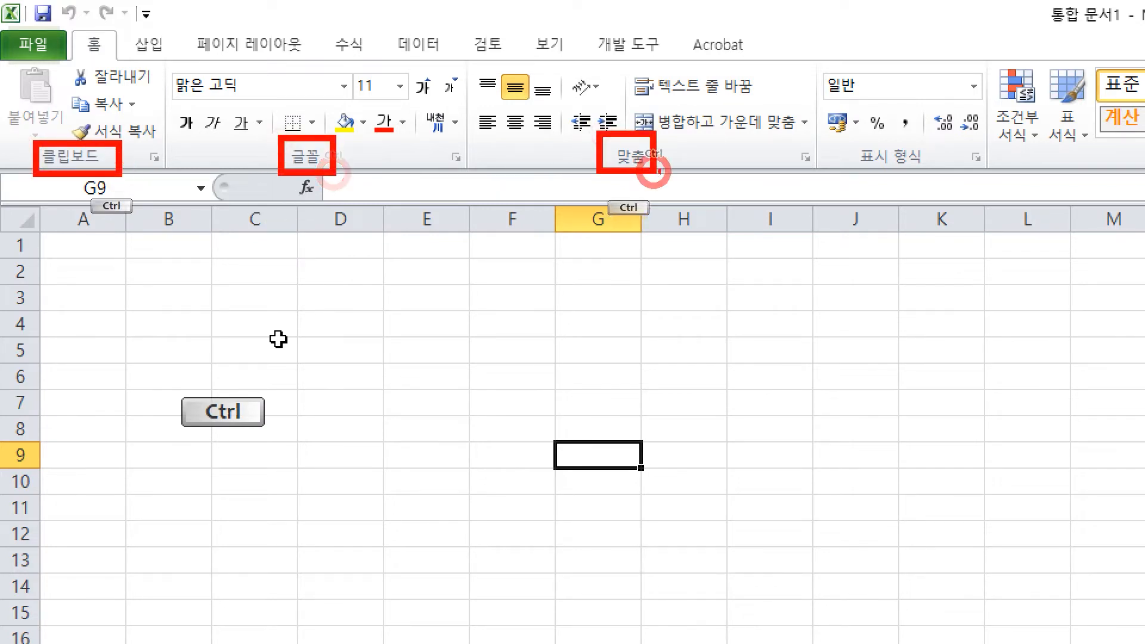
left_click_drag(853, 144, 928, 176)
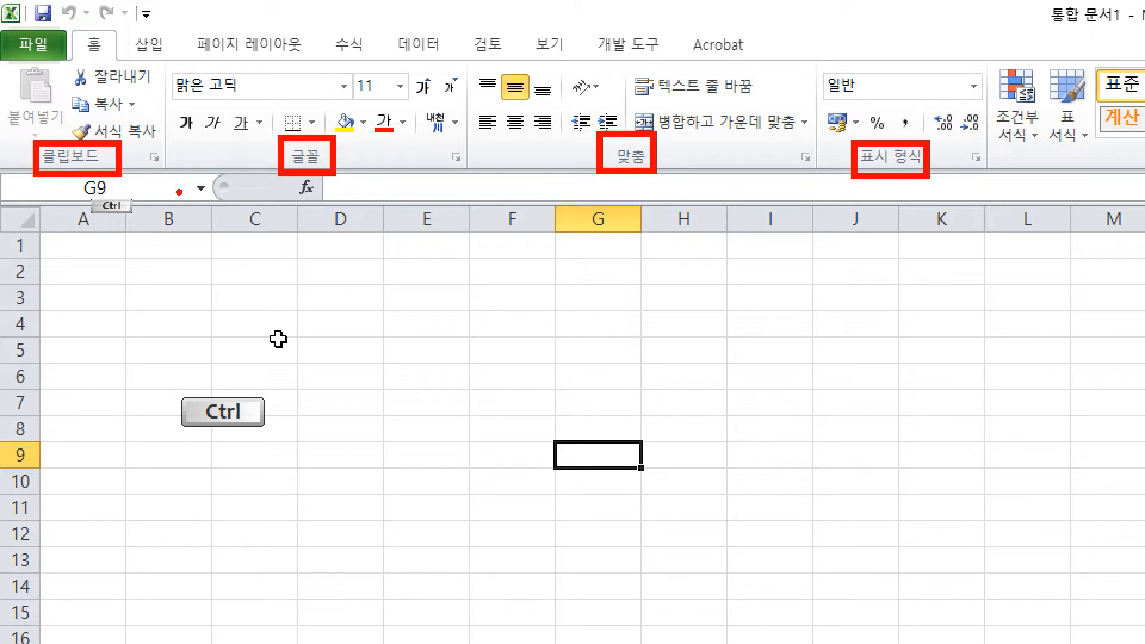
mouse_move(104, 190)
left_mouse_down()
mouse_move(104, 232)
mouse_move(300, 207)
left_mouse_up()
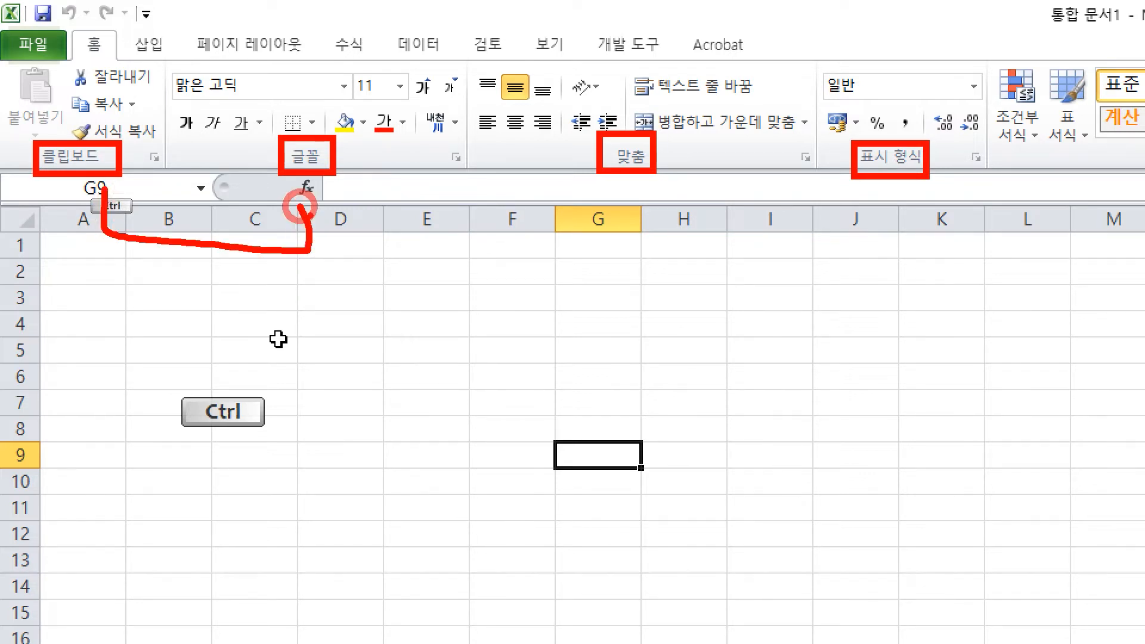
left_click_drag(401, 252, 478, 280)
left_click_drag(419, 298, 476, 297)
left_click_drag(510, 236, 562, 341)
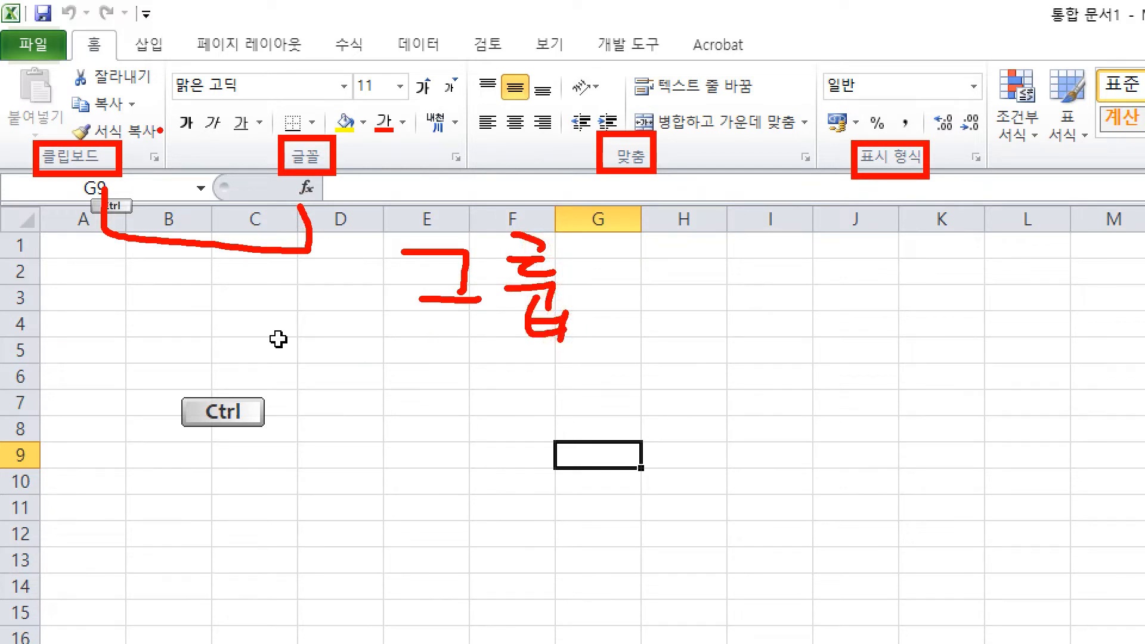
key("Escape")
Step: On the Home tab, mark a cell area and the font commands in drawing mode
left_click(104, 46)
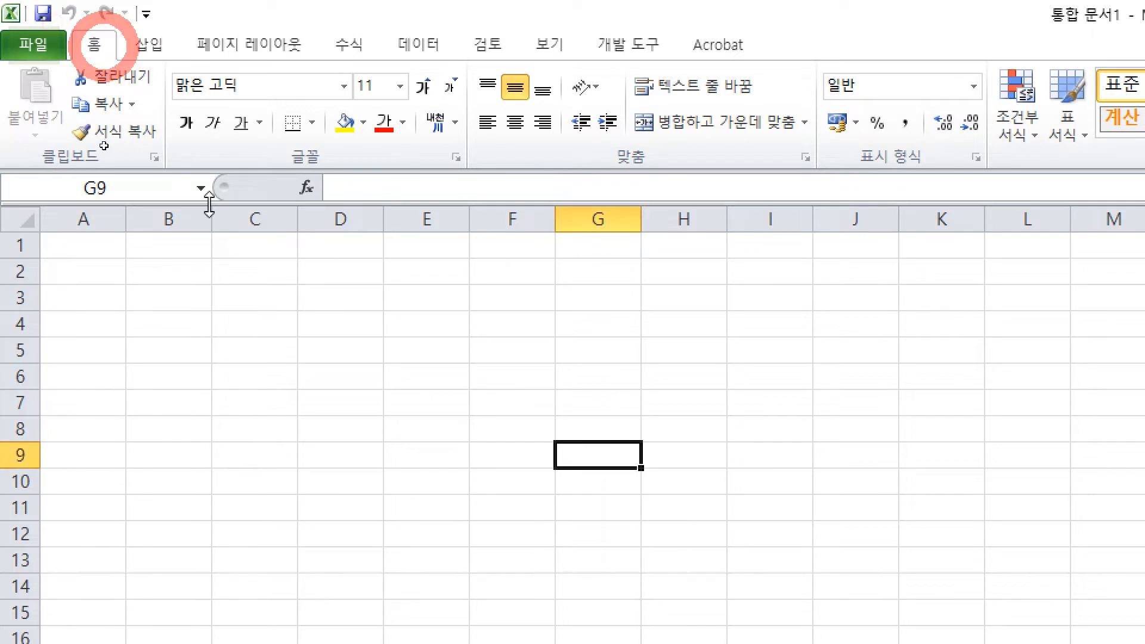
key("ctrl+2")
left_click_drag(34, 146, 118, 171)
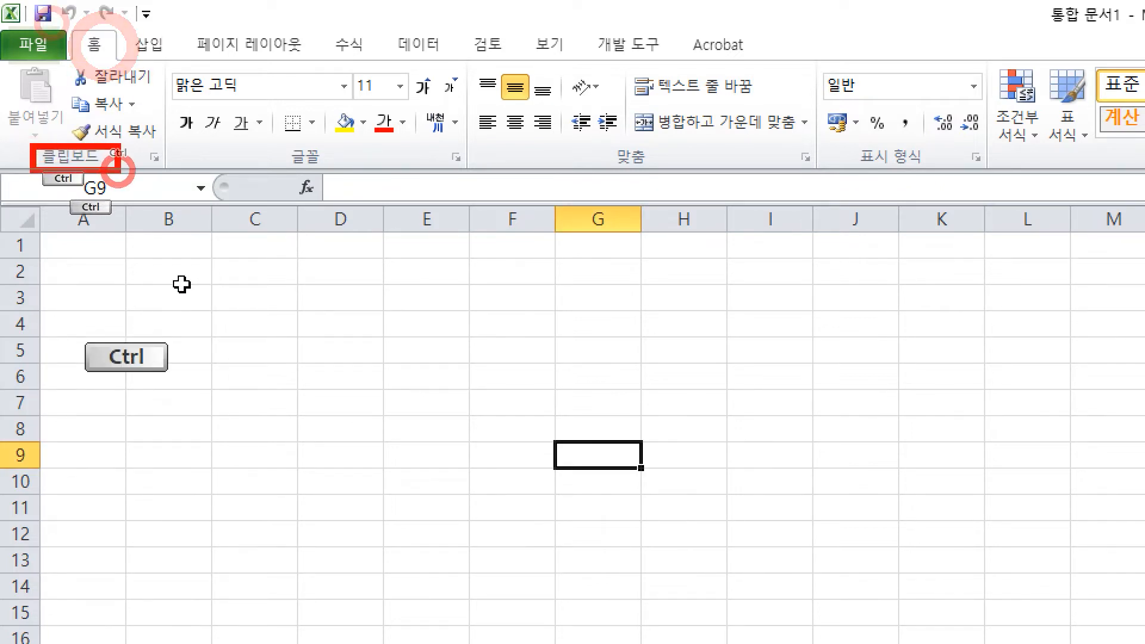
left_click_drag(69, 62, 163, 93)
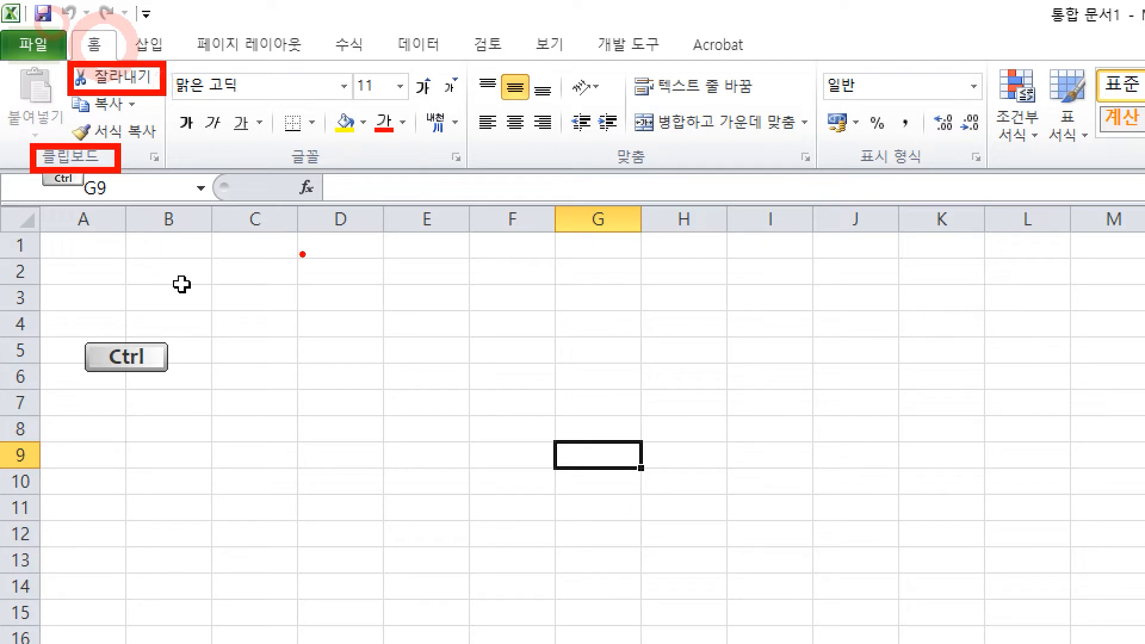
key("Escape")
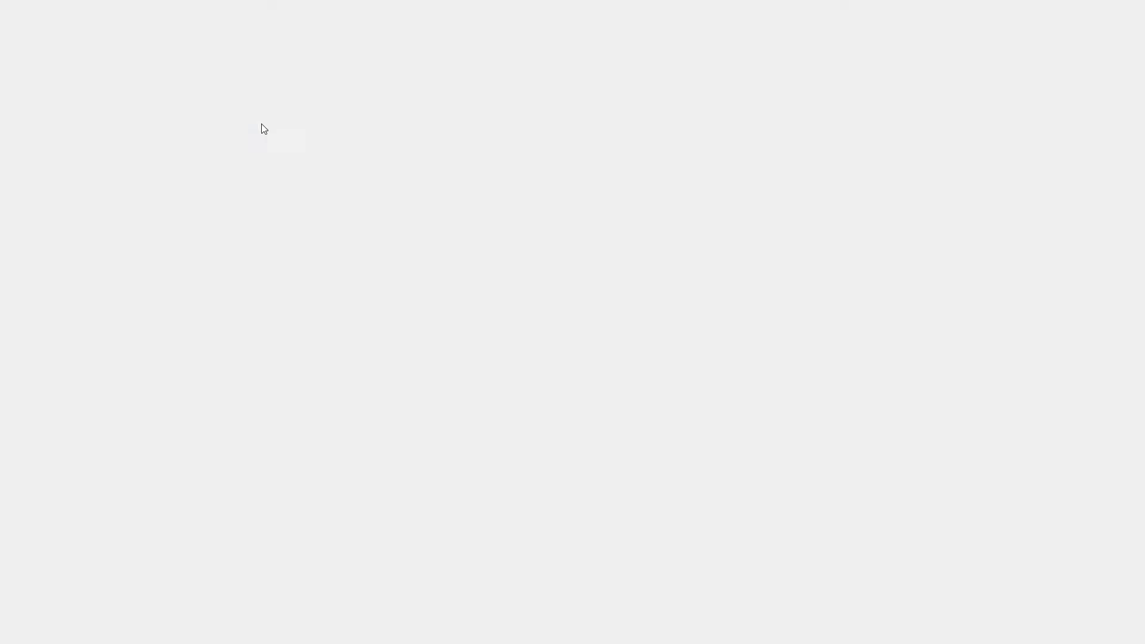
Step: Back on Home, mark a row of cells with drawing strokes
left_click(82, 42)
key("ctrl+2")
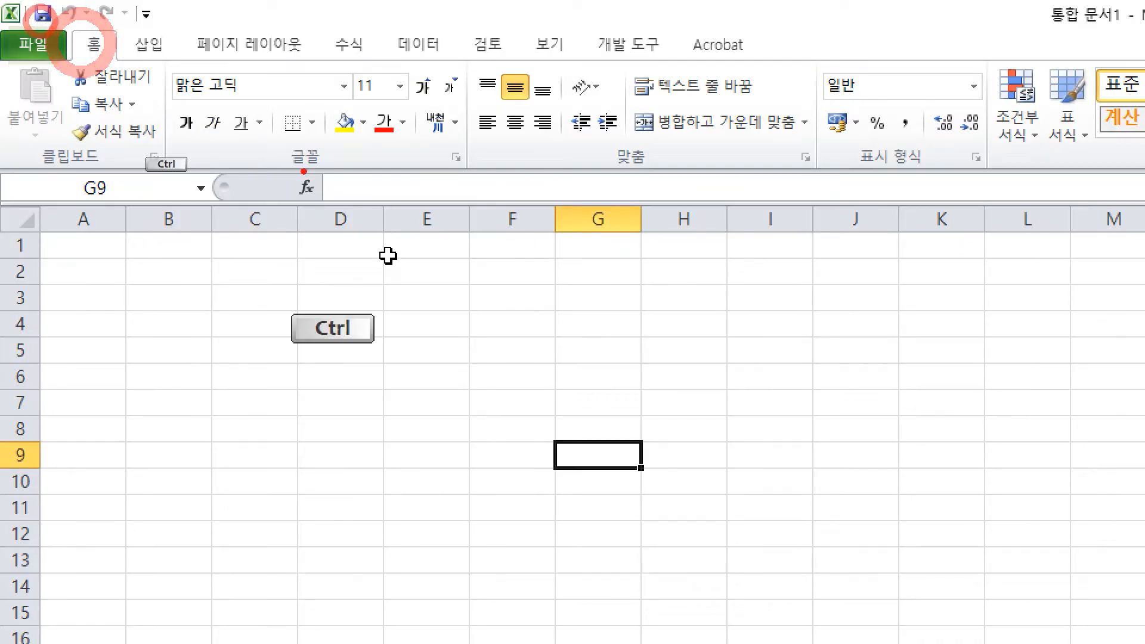
left_click_drag(279, 143, 345, 176)
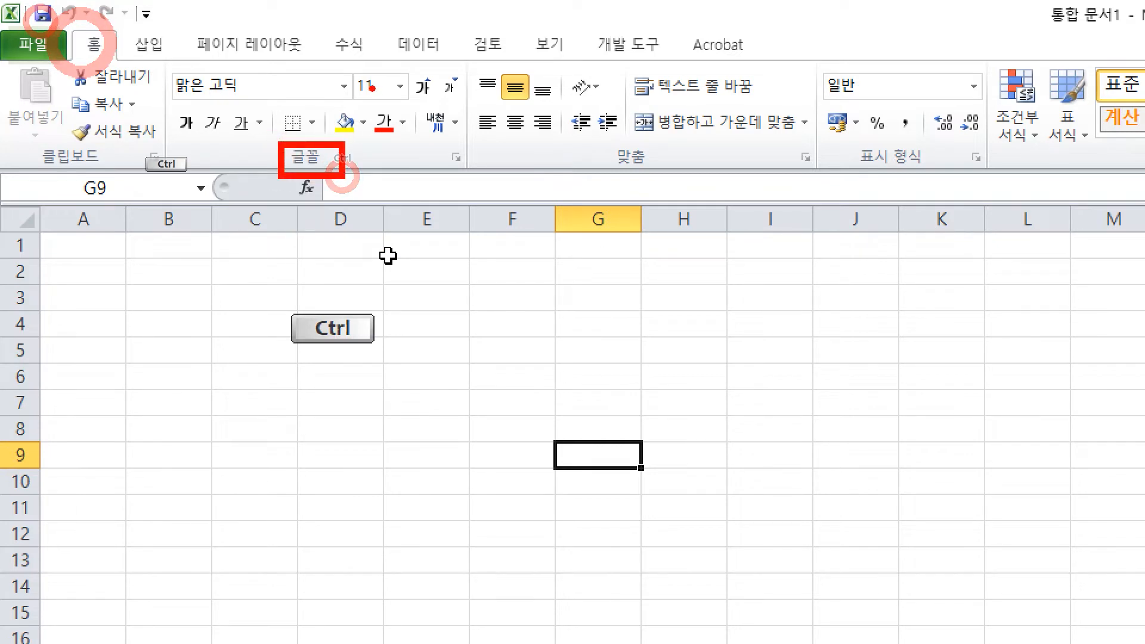
left_click_drag(349, 68, 394, 105)
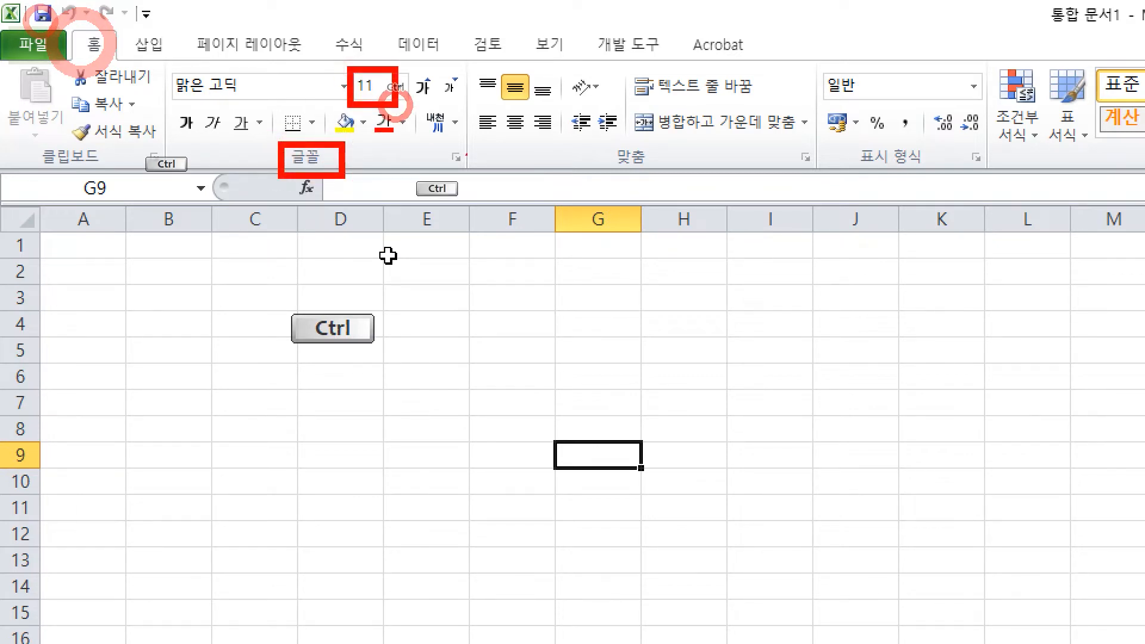
left_click_drag(493, 128, 496, 206)
left_click_drag(525, 139, 574, 191)
left_click_drag(583, 138, 585, 214)
mouse_move(591, 144)
left_mouse_down()
mouse_move(625, 150)
mouse_move(596, 176)
left_mouse_up()
mouse_move(626, 157)
left_mouse_down()
mouse_move(677, 154)
mouse_move(701, 200)
left_mouse_up()
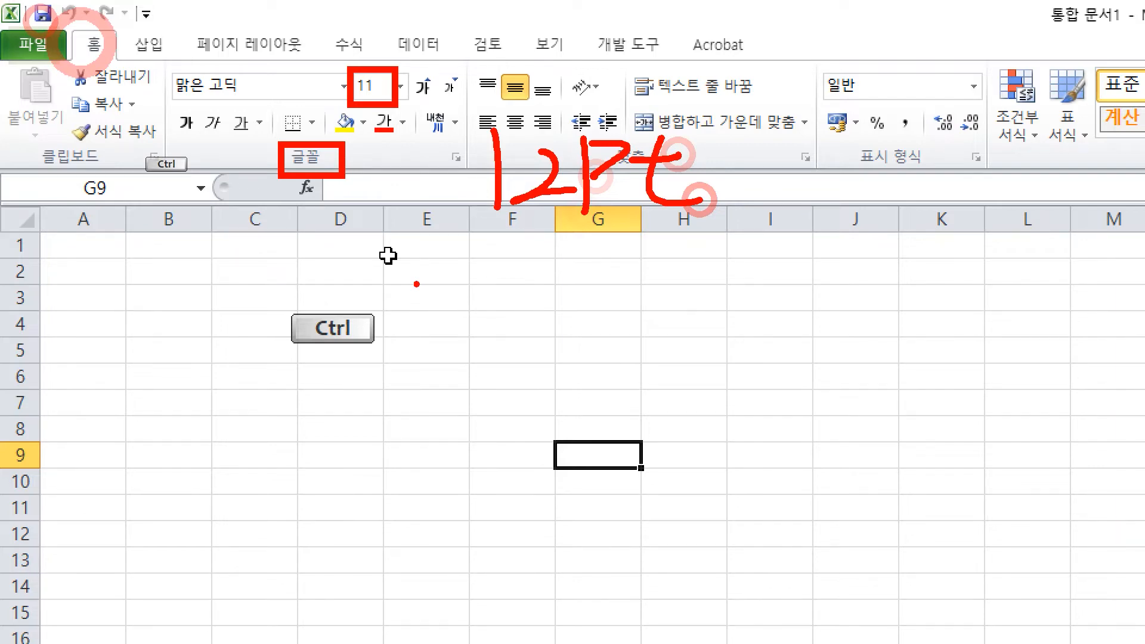
Step: Outline the whole ribbon and mark cells, then zoom back and refocus the worksheet
left_click_drag(3, 2, 1133, 91)
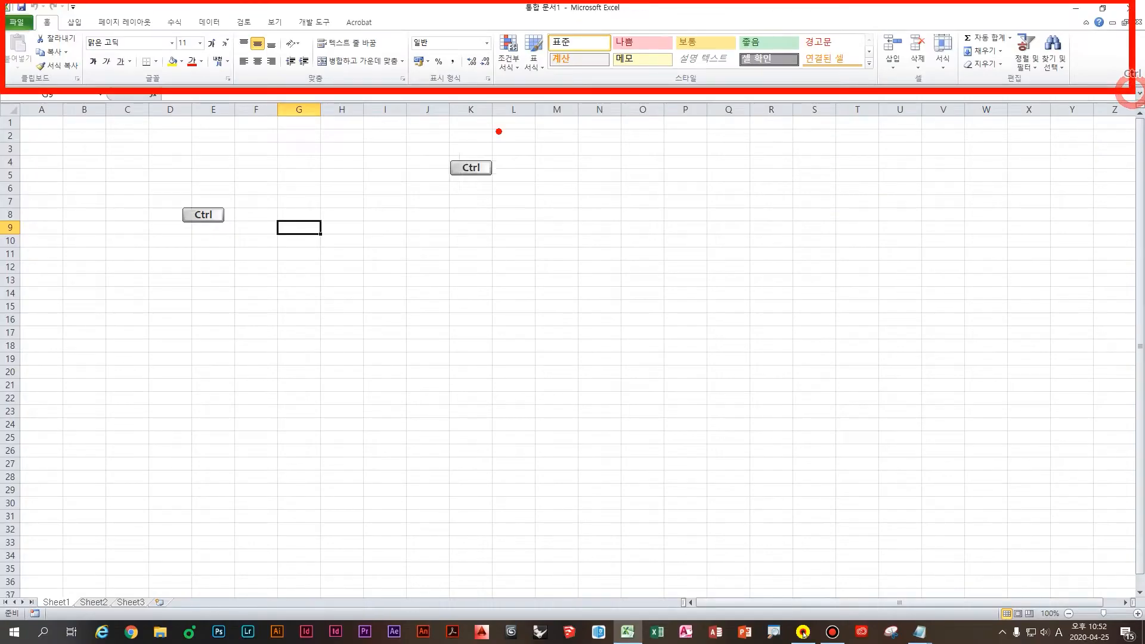
mouse_move(310, 141)
left_mouse_down()
mouse_move(359, 144)
mouse_move(357, 173)
left_mouse_up()
mouse_move(316, 172)
left_mouse_down()
mouse_move(364, 173)
mouse_move(370, 199)
left_mouse_up()
left_click_drag(397, 137, 384, 218)
mouse_move(435, 138)
left_mouse_down()
mouse_move(470, 179)
mouse_move(452, 163)
left_mouse_up()
mouse_move(454, 160)
left_mouse_down()
mouse_move(441, 195)
mouse_move(479, 200)
left_mouse_up()
left_click_drag(451, 208, 480, 231)
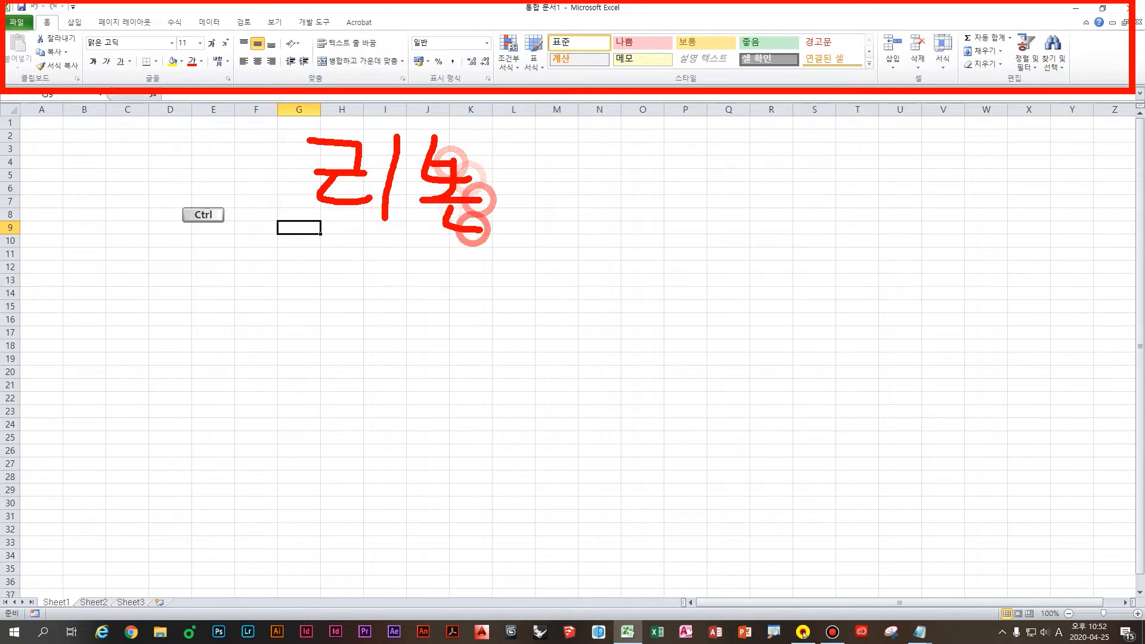
mouse_move(518, 145)
left_mouse_down()
mouse_move(515, 197)
mouse_move(576, 212)
left_mouse_up()
mouse_move(598, 135)
left_mouse_down()
mouse_move(603, 213)
mouse_move(617, 190)
left_mouse_up()
mouse_move(618, 190)
left_mouse_down()
mouse_move(677, 185)
mouse_move(663, 228)
left_mouse_up()
left_click_drag(679, 186, 690, 236)
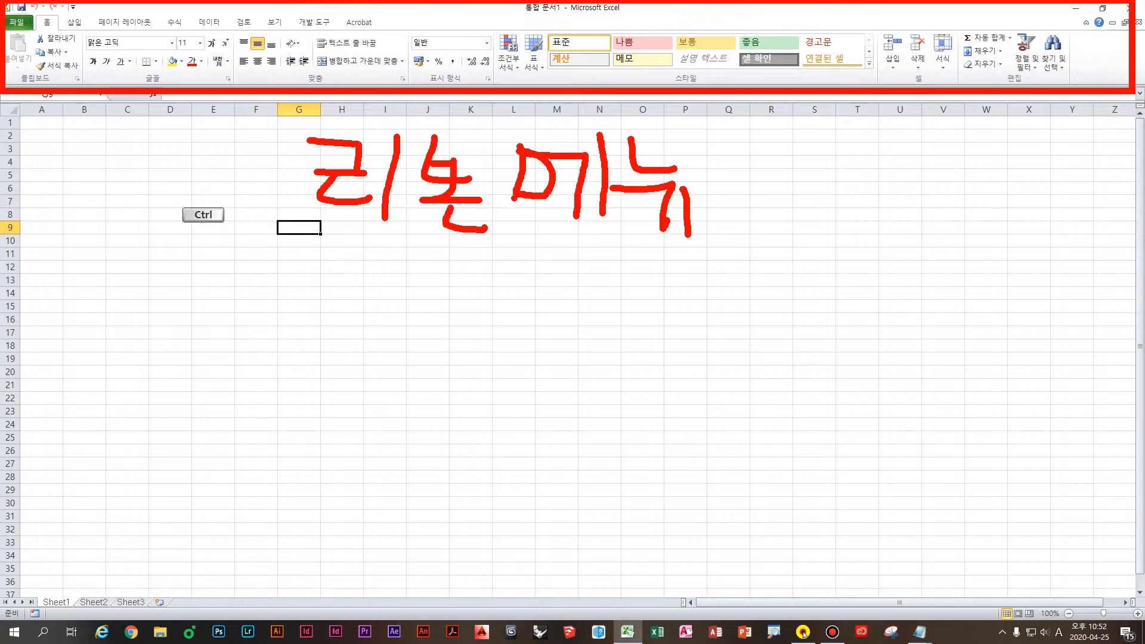
key("Escape")
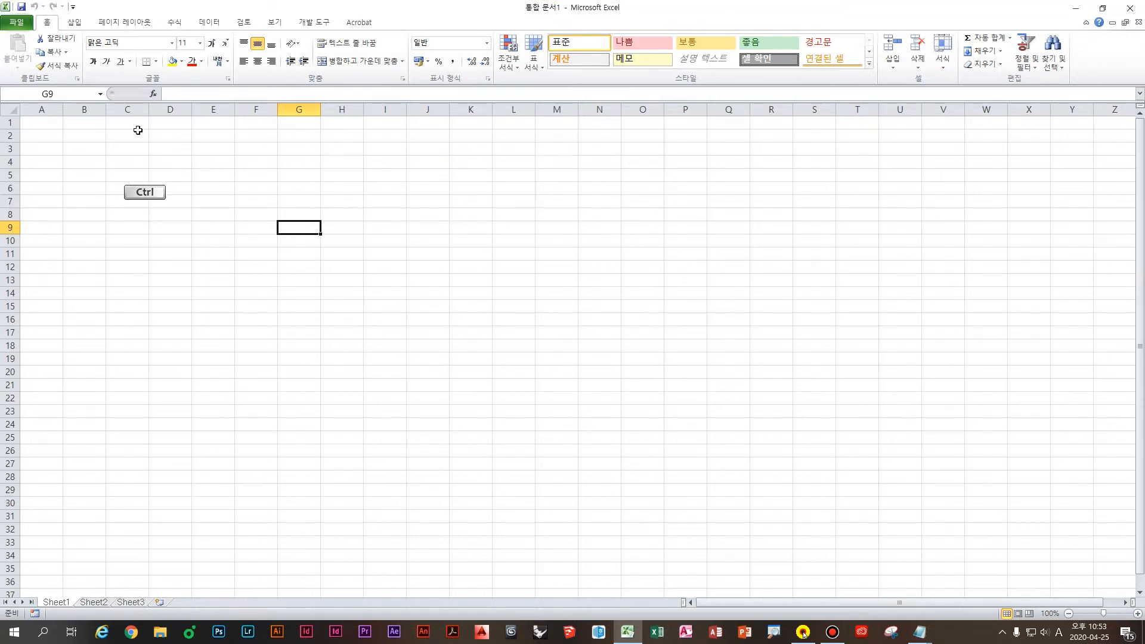
key("ctrl+1")
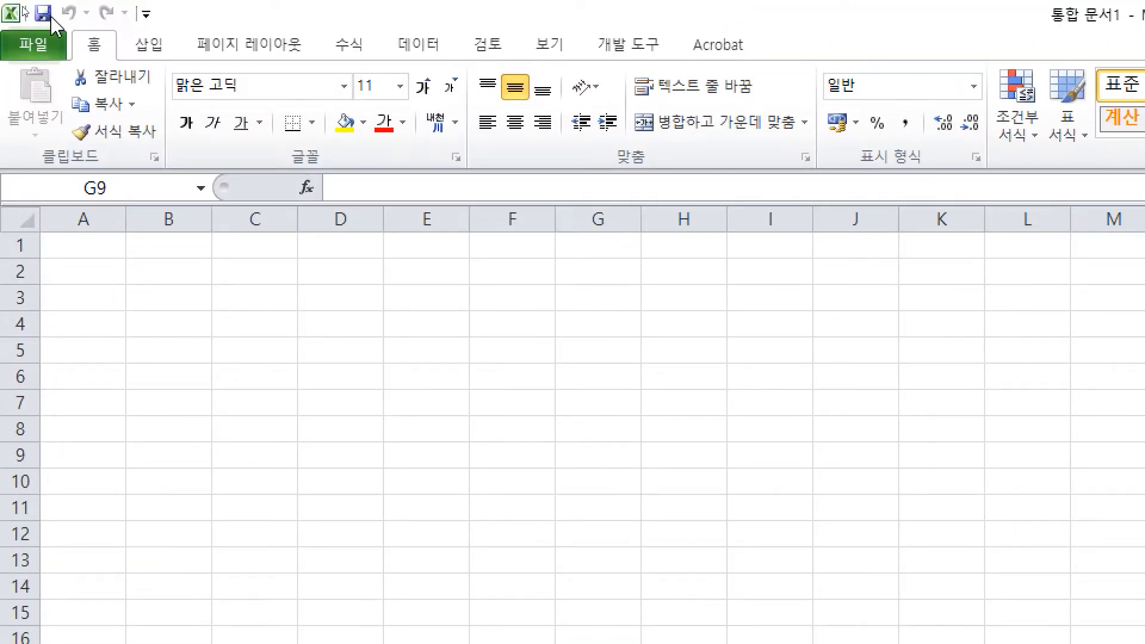
left_click(74, 14)
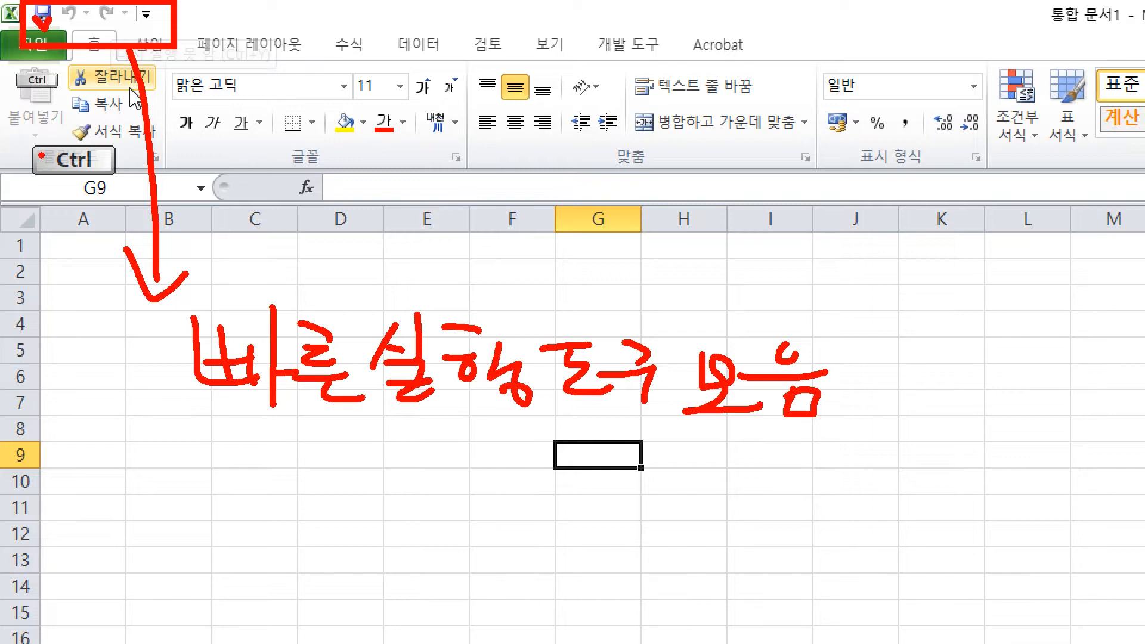
Step: Draw marks across the worksheet and clear them
left_click_drag(61, 14, 79, 17)
left_click_drag(105, 20, 129, 10)
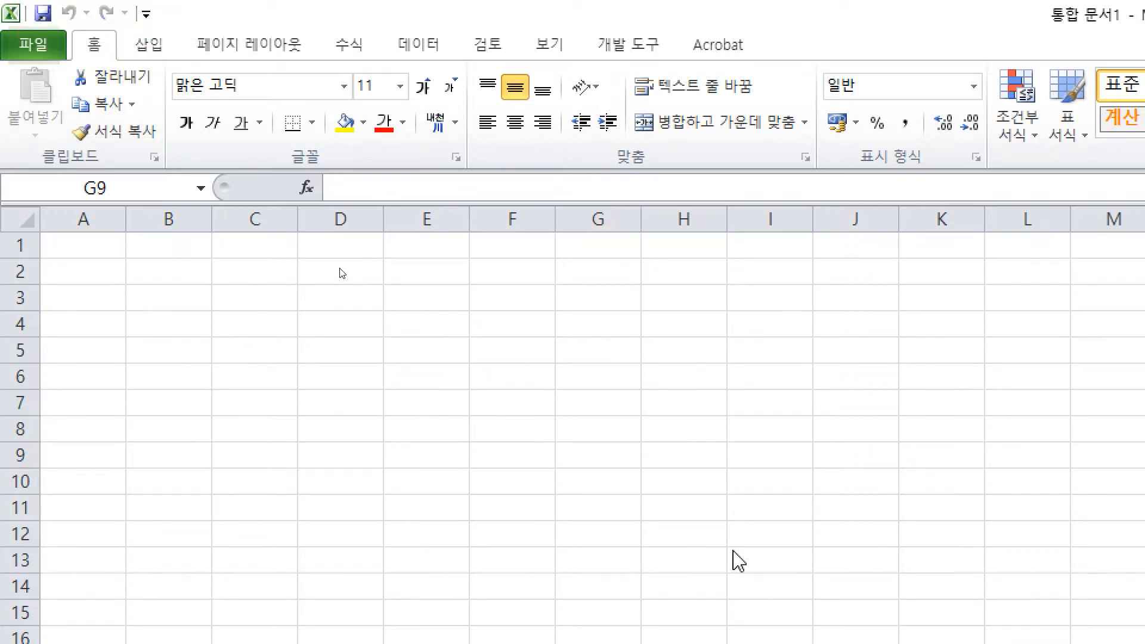
mouse_move(258, 216)
left_mouse_down()
mouse_move(273, 275)
mouse_move(343, 292)
left_mouse_up()
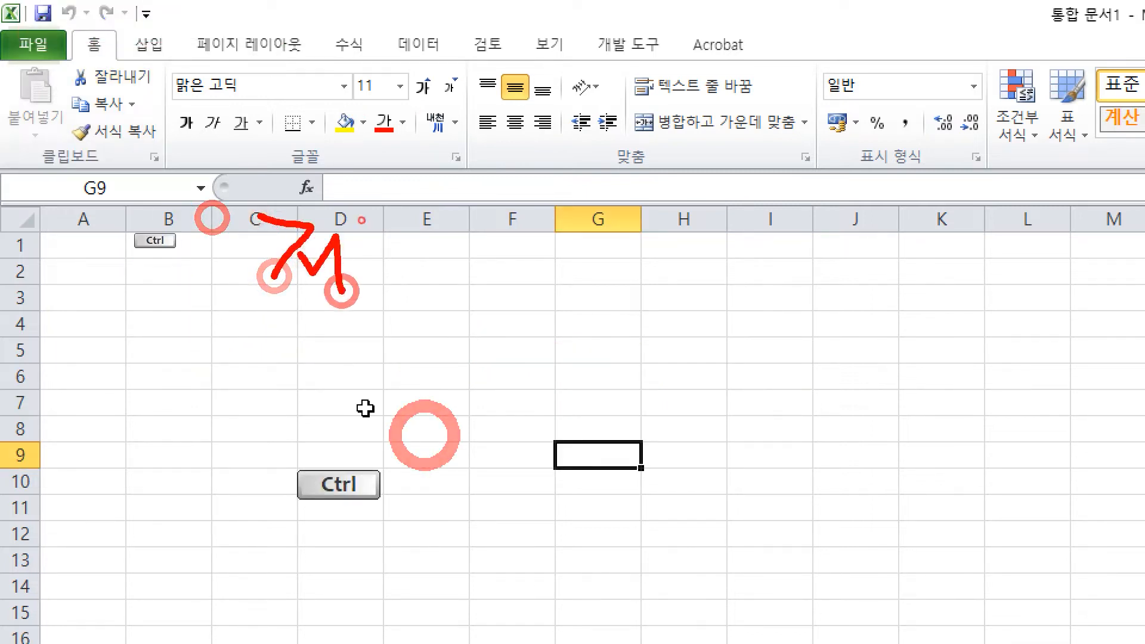
left_click_drag(358, 218, 361, 281)
mouse_move(411, 212)
left_mouse_down()
mouse_move(448, 257)
mouse_move(418, 301)
left_mouse_up()
mouse_move(558, 245)
left_mouse_down()
mouse_move(562, 281)
mouse_move(587, 278)
left_mouse_up()
mouse_move(607, 228)
left_mouse_down()
mouse_move(608, 272)
mouse_move(627, 263)
left_mouse_up()
left_click_drag(641, 224, 629, 322)
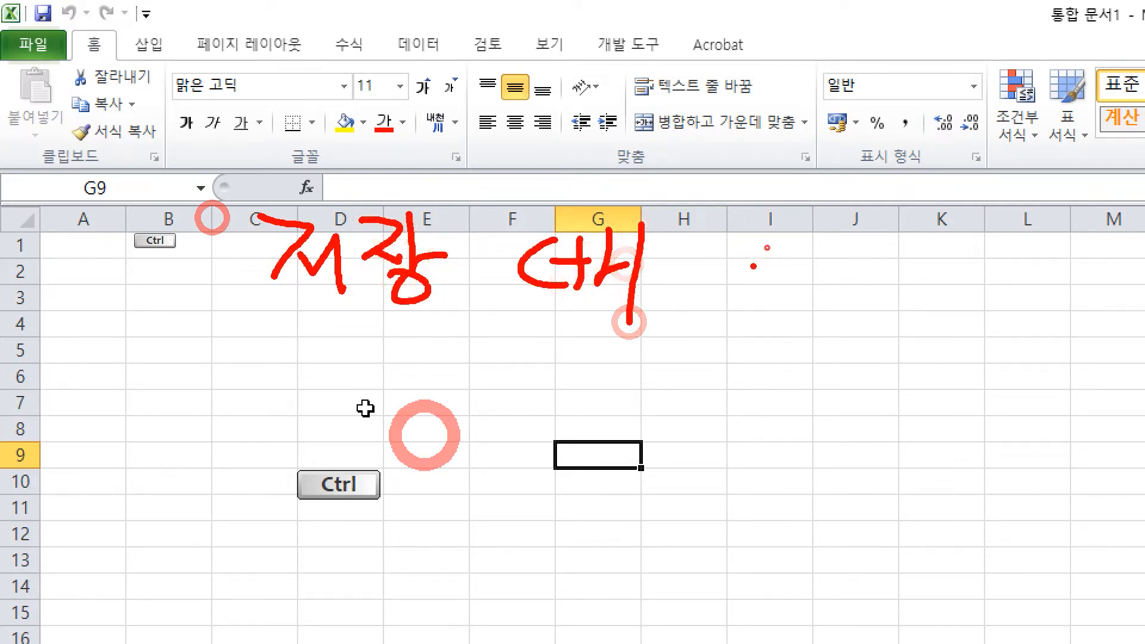
mouse_move(769, 246)
left_mouse_down()
mouse_move(773, 292)
mouse_move(713, 303)
left_mouse_up()
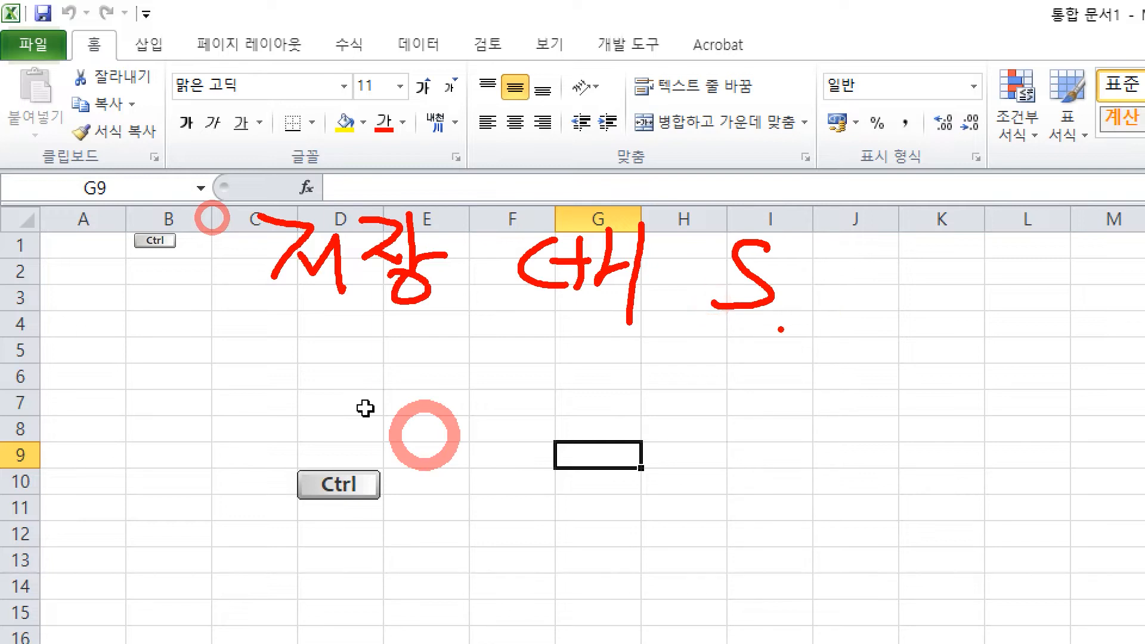
left_click_drag(775, 351, 743, 401)
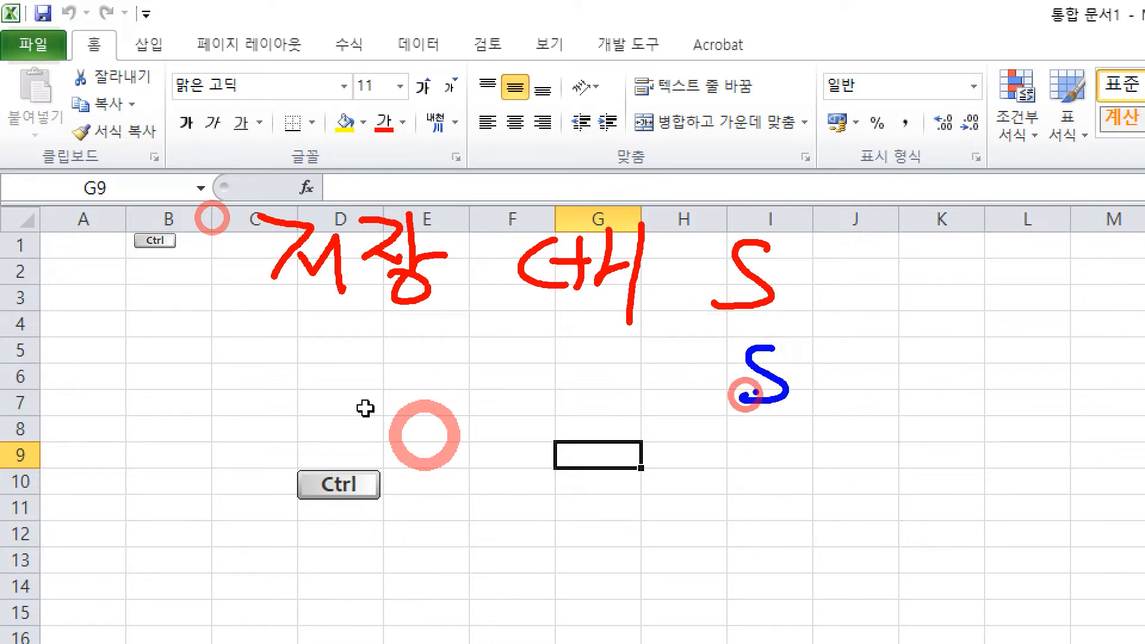
mouse_move(827, 365)
left_mouse_down()
mouse_move(818, 376)
mouse_move(834, 395)
left_mouse_up()
mouse_move(840, 350)
left_mouse_down()
mouse_move(845, 386)
mouse_move(904, 389)
left_mouse_up()
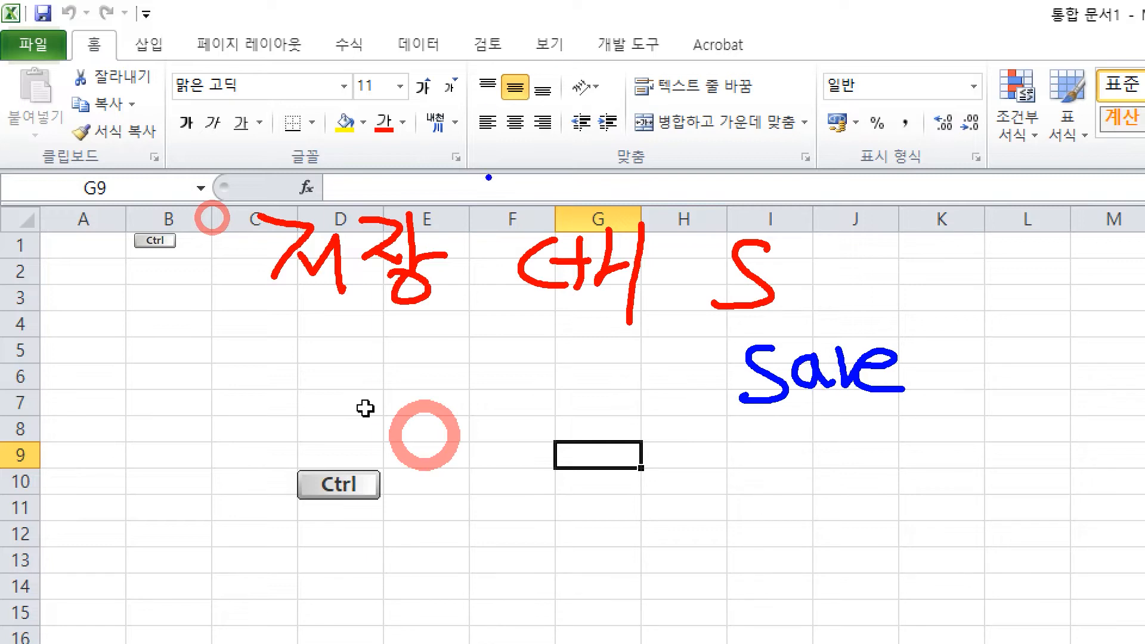
key("Escape")
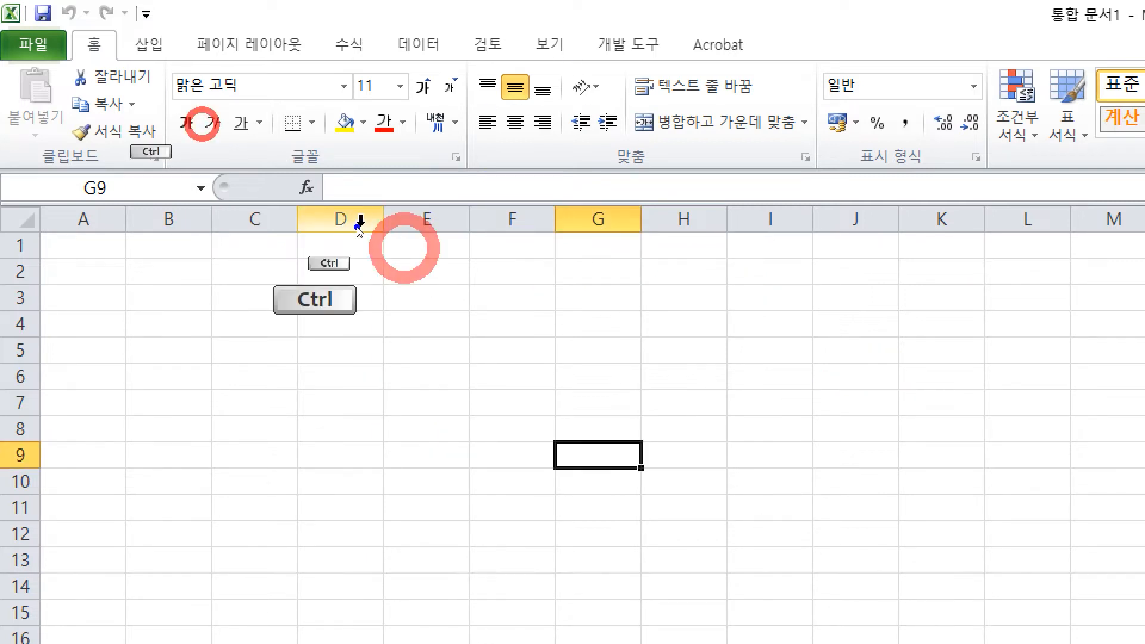
Step: Mark further worksheet areas and click a cell
mouse_move(94, 25)
left_mouse_down()
mouse_move(119, 190)
mouse_move(146, 176)
left_mouse_up()
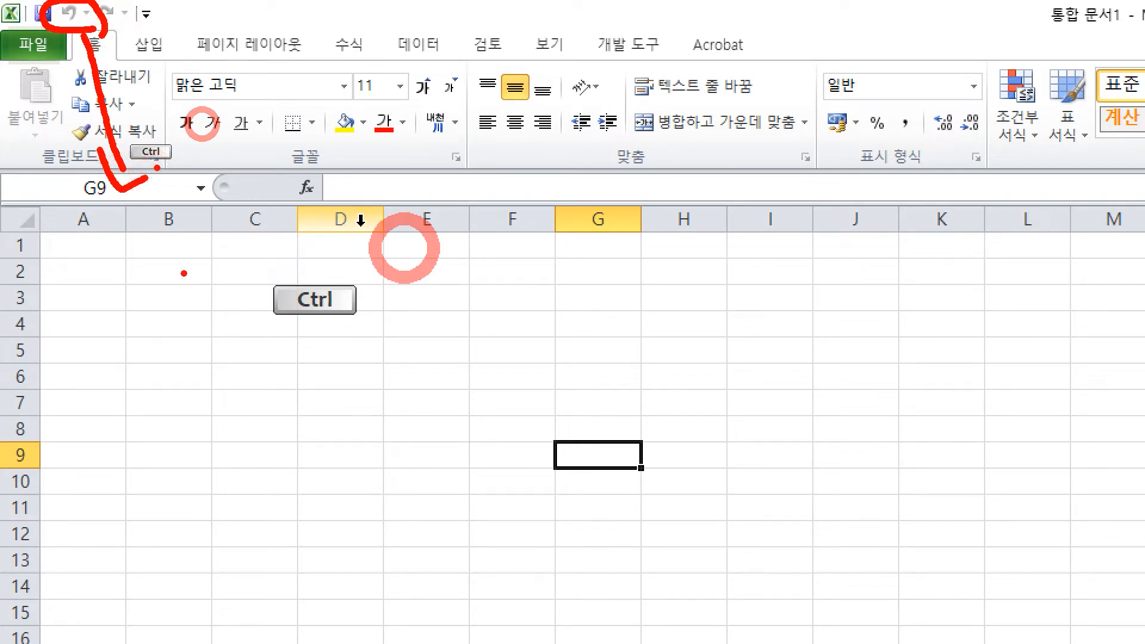
mouse_move(227, 325)
left_mouse_down()
mouse_move(232, 385)
mouse_move(284, 348)
left_mouse_up()
mouse_move(262, 325)
left_mouse_down()
mouse_move(263, 382)
mouse_move(316, 360)
mouse_move(337, 401)
left_mouse_up()
left_click_drag(409, 338, 476, 394)
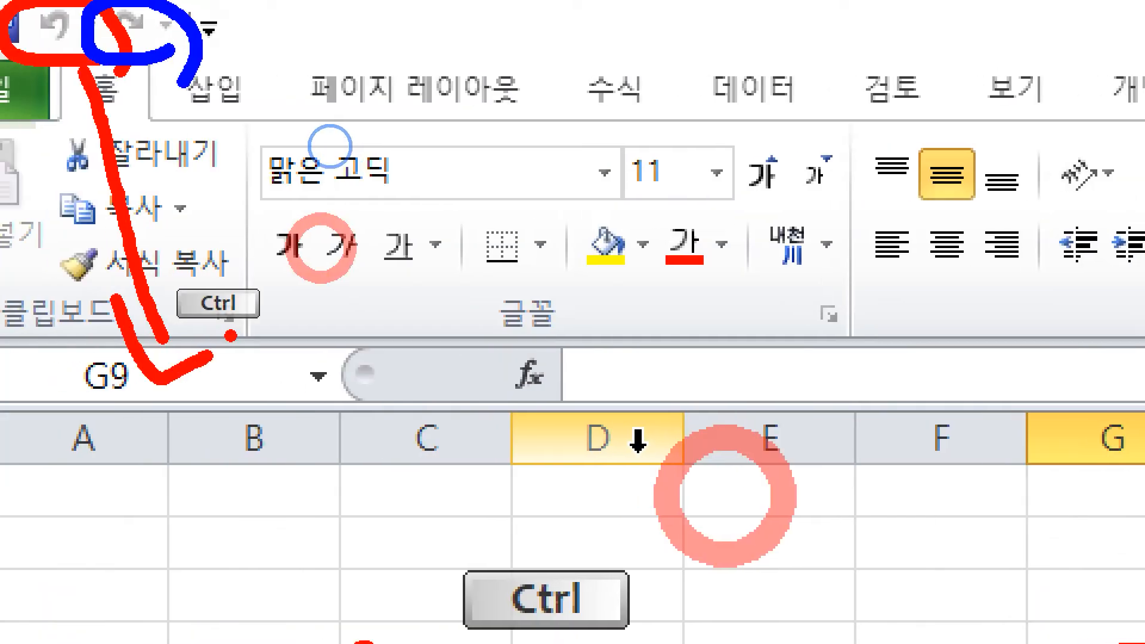
left_click(317, 143)
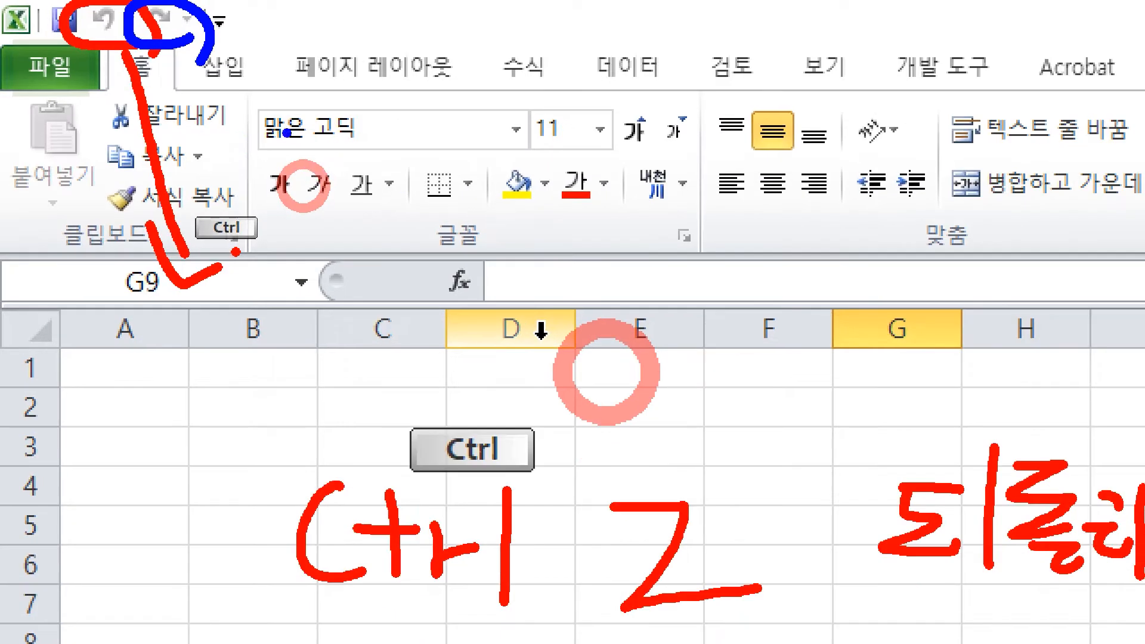
Step: Draw strokes over the upper worksheet rows
left_click_drag(236, 114, 377, 252)
left_click_drag(378, 181, 348, 292)
left_click_drag(308, 218, 299, 218)
mouse_move(458, 181)
left_mouse_down()
mouse_move(487, 238)
mouse_move(511, 211)
left_mouse_up()
left_click_drag(494, 181, 489, 254)
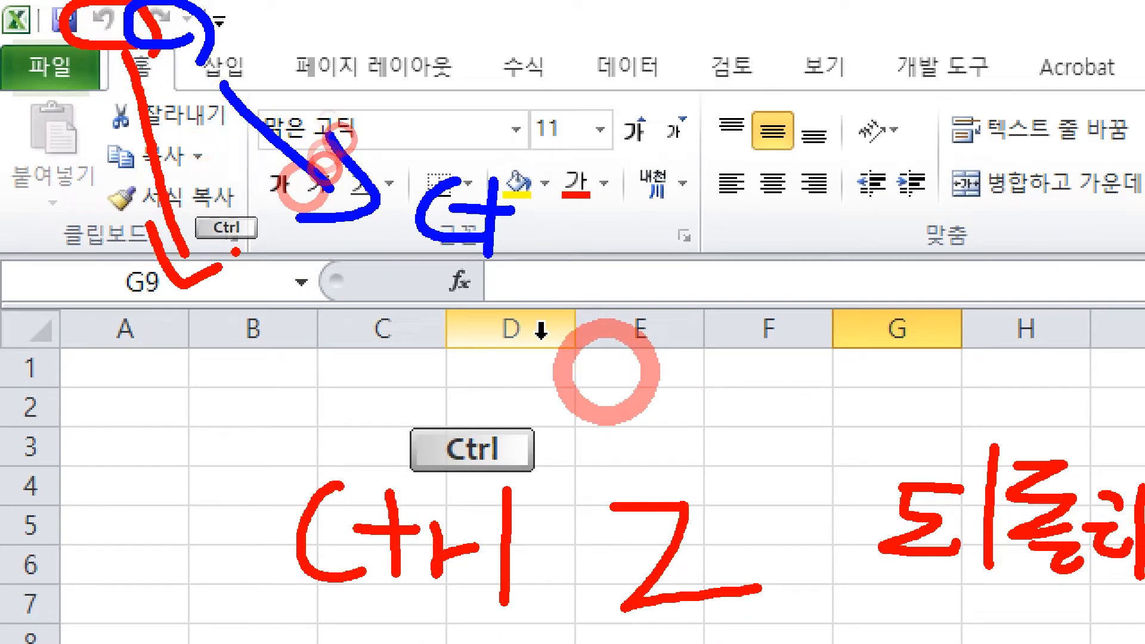
mouse_move(537, 171)
left_mouse_down()
mouse_move(523, 242)
mouse_move(564, 211)
left_mouse_up()
left_click_drag(574, 170, 567, 257)
left_click_drag(623, 171, 649, 233)
mouse_move(690, 190)
left_mouse_down()
mouse_move(646, 247)
mouse_move(646, 315)
left_mouse_up()
left_click_drag(792, 223, 819, 263)
left_click_drag(825, 239, 855, 239)
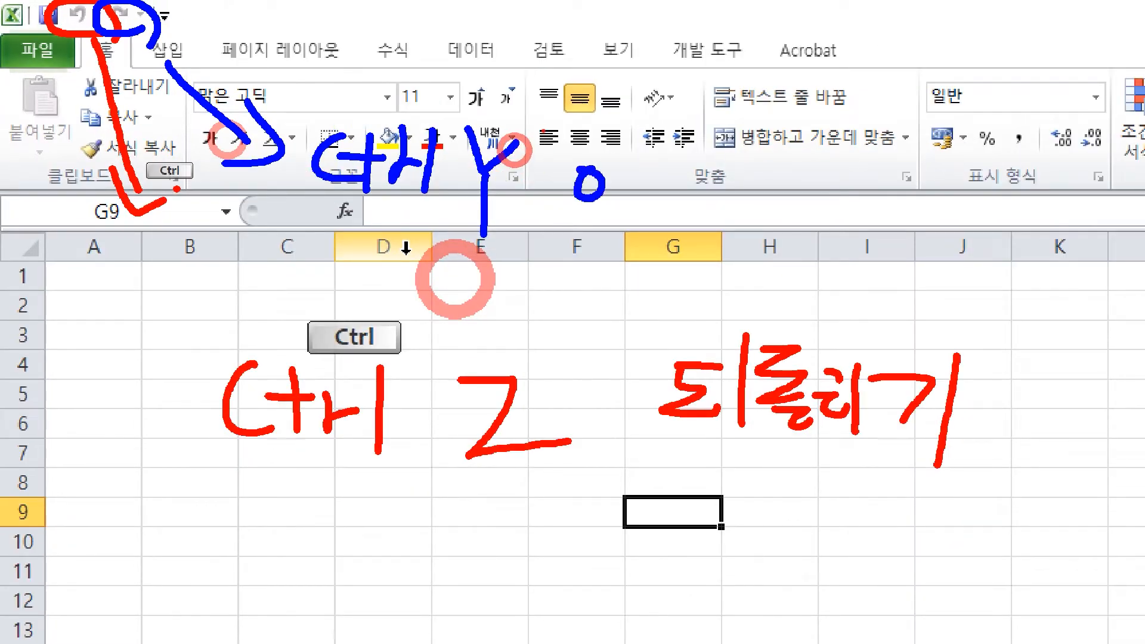
Step: Add more strokes across the worksheet, then leave drawing mode
left_click_drag(562, 212, 613, 224)
left_click_drag(560, 242, 643, 237)
left_click_drag(672, 191, 691, 225)
left_click_drag(704, 188, 737, 239)
left_click_drag(765, 197, 769, 233)
mouse_move(805, 194)
left_mouse_down()
mouse_move(793, 256)
mouse_move(829, 231)
left_mouse_up()
left_click_drag(859, 169, 859, 276)
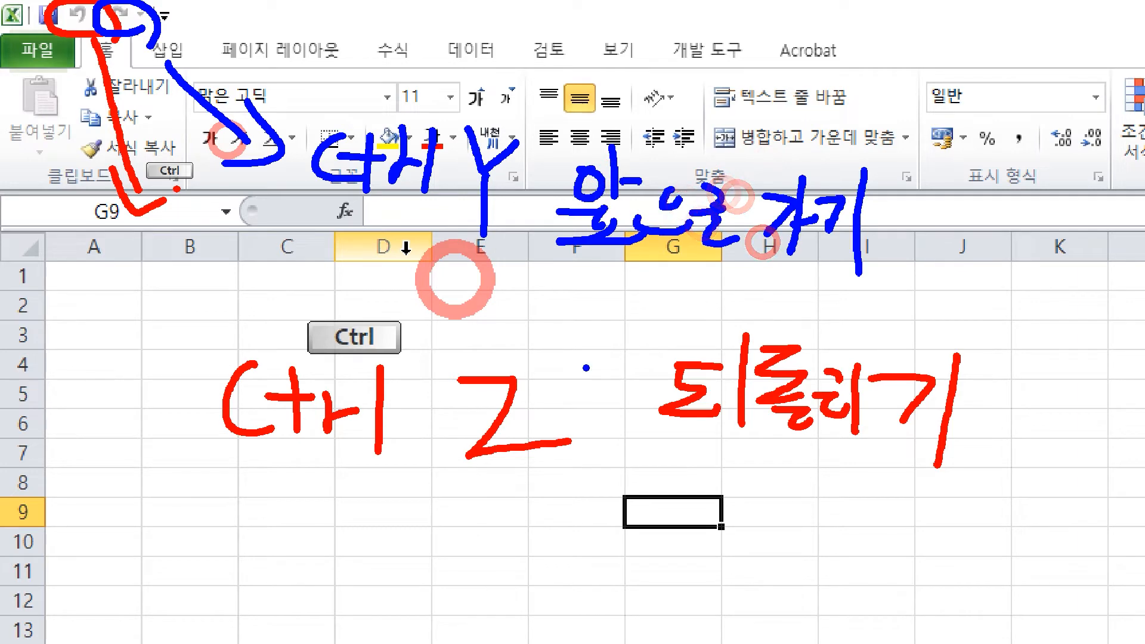
key("Escape")
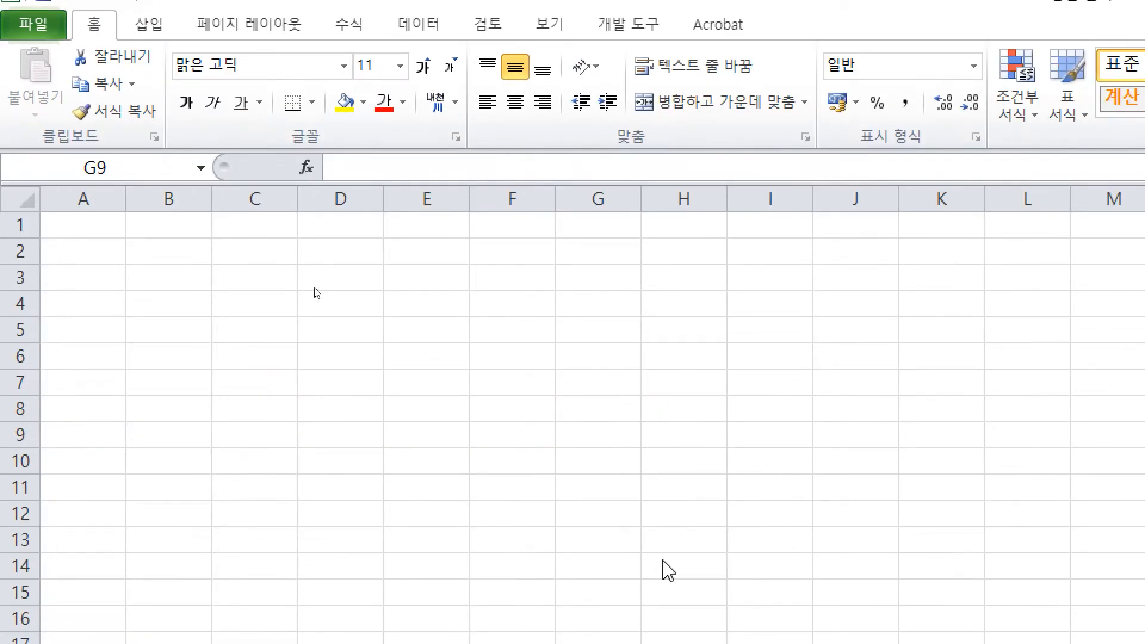
key("Escape")
Step: Bring up the untitled Notepad note and set its font size to 24
left_click(928, 635)
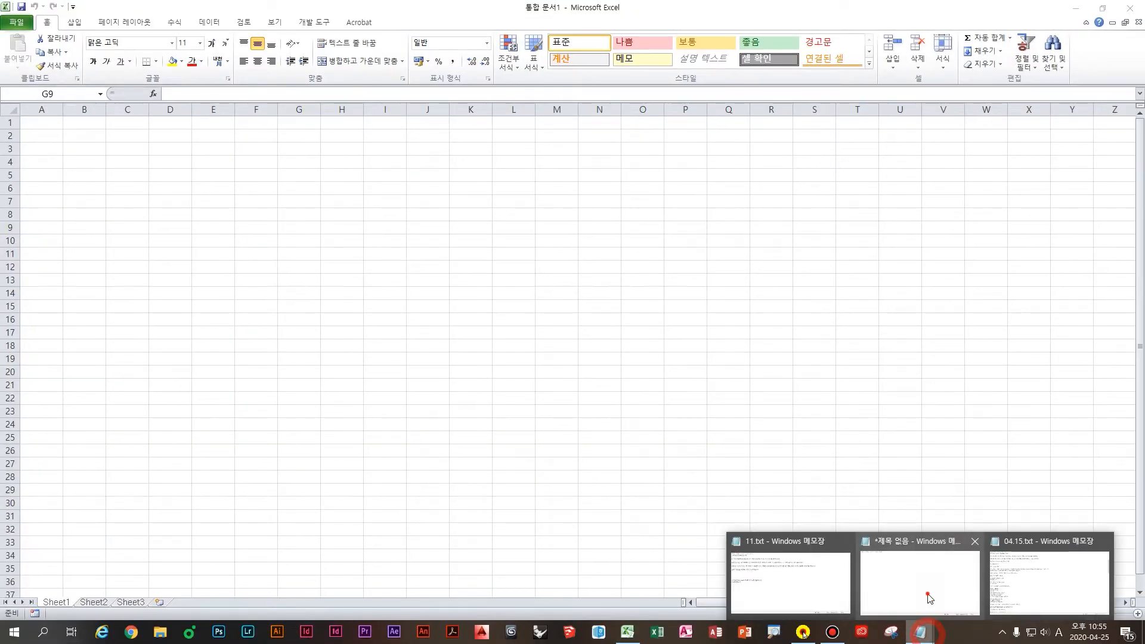
left_click(929, 594)
left_click(220, 164)
mouse_move(245, 164)
left_click(249, 188)
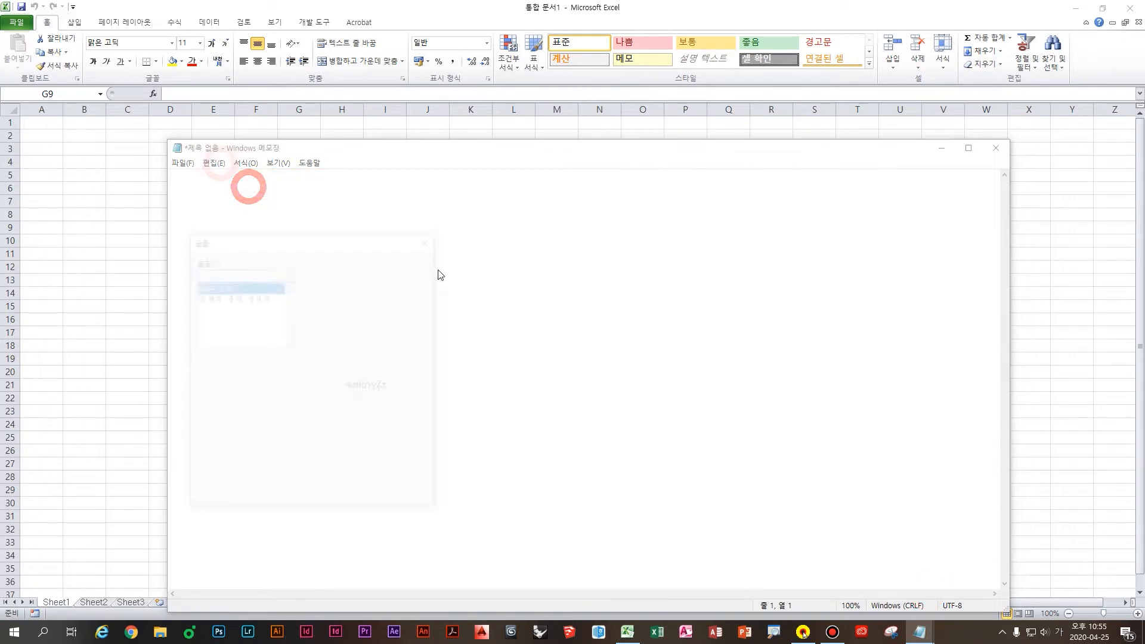
left_click(404, 337)
left_click(356, 496)
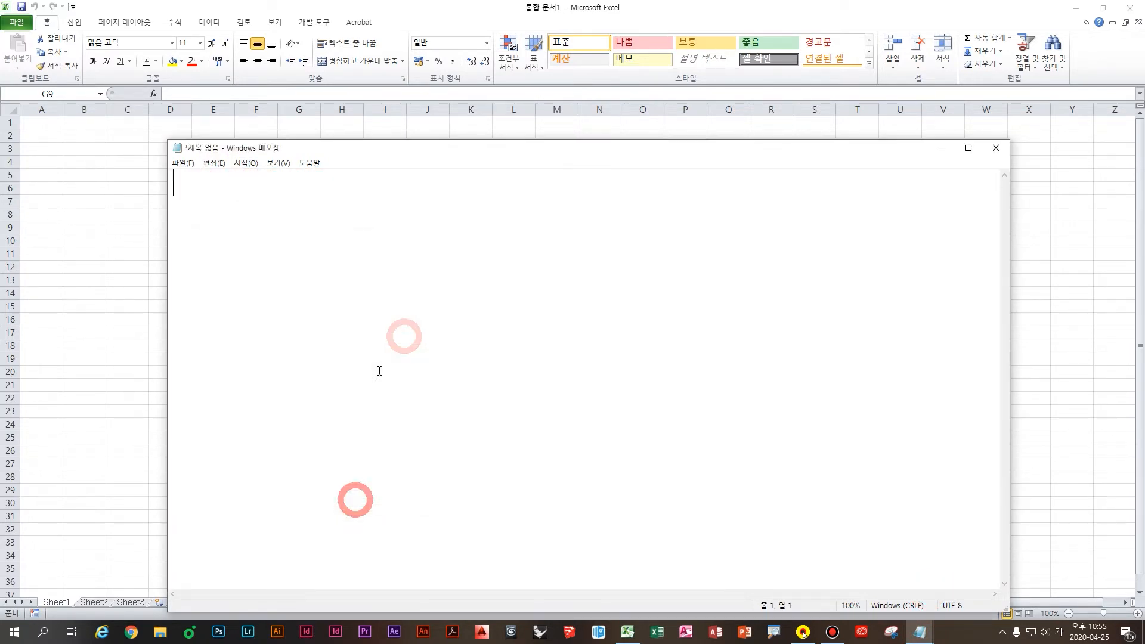
Step: Type the lines '저장 Ctrl S' and '되돌리기 Ctrl Z' in Notepad
type("ㅈㅓ장")
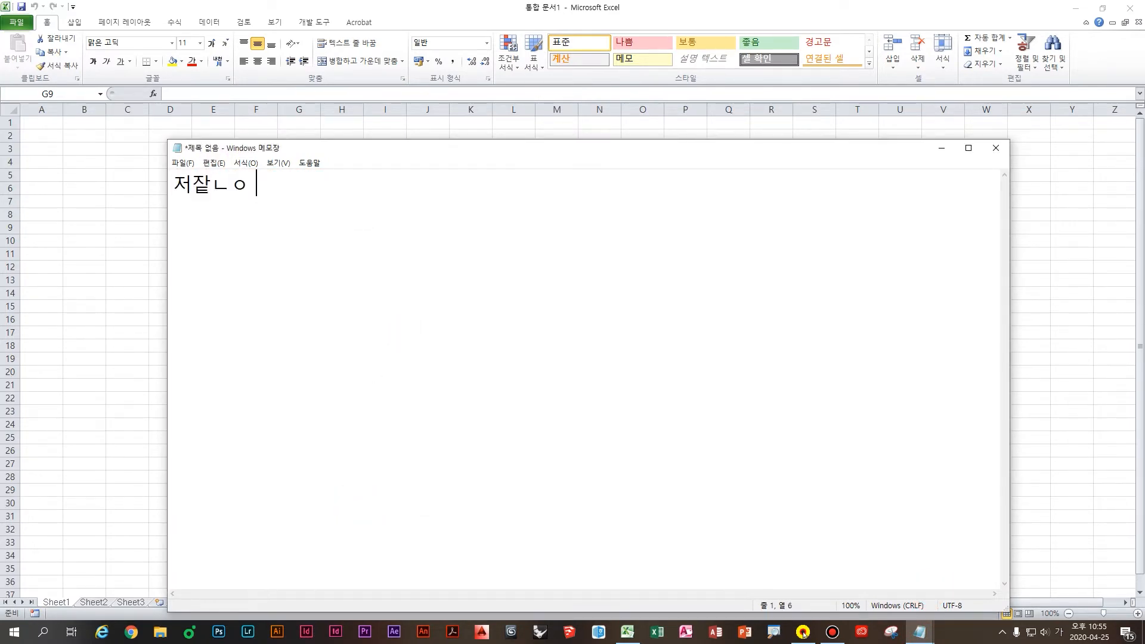
key("Hangul")
type("Ctrl S")
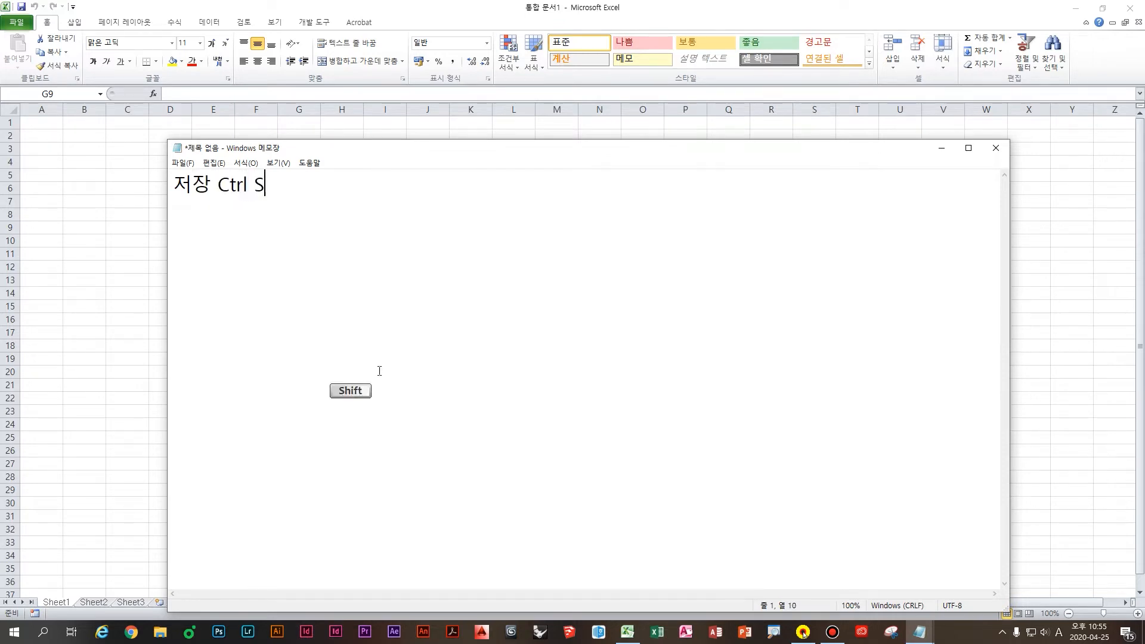
key("Return")
key("Hangul")
type("도ㅣ돌리기")
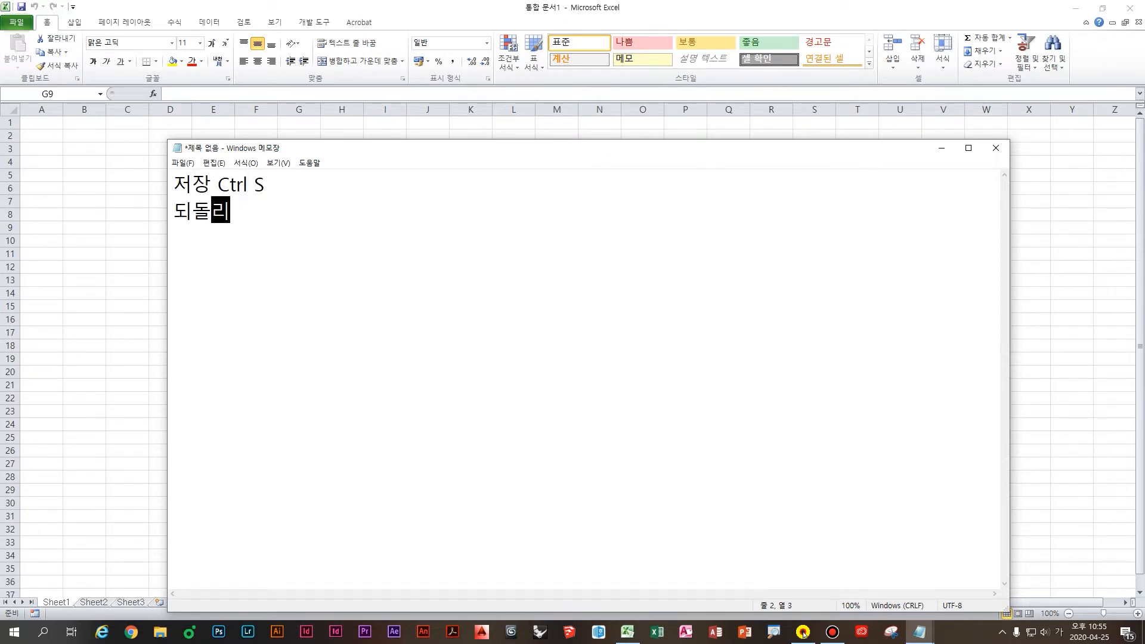
key("Hangul")
type("Ctrl ZD")
key("BackSpace")
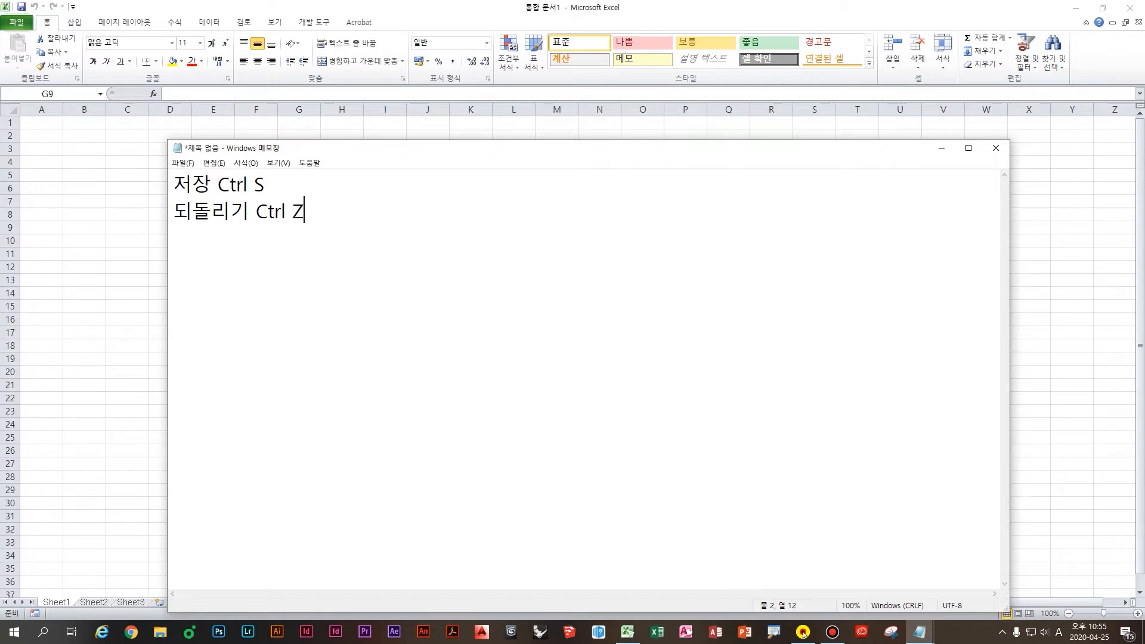
key("Return")
Step: Add the line '앞으로가기 Ctrl Y' and a blank line below it
type("d")
key("BackSpace")
key("Hangul")
type("앞ㅇㅡ로가기")
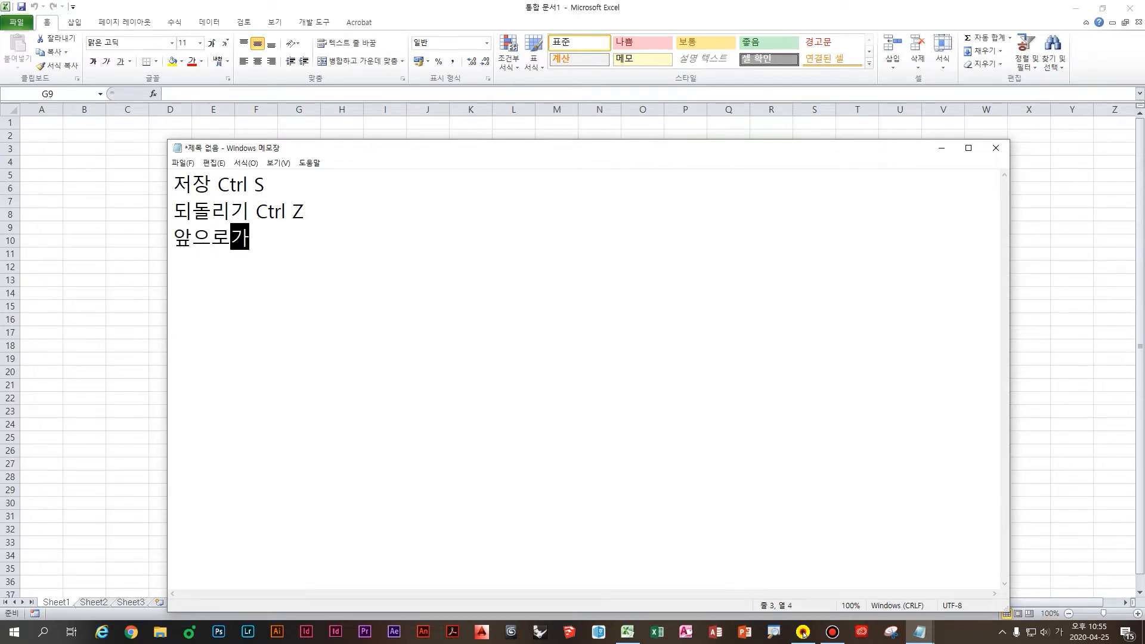
key("Hangul")
type("Ctrl P")
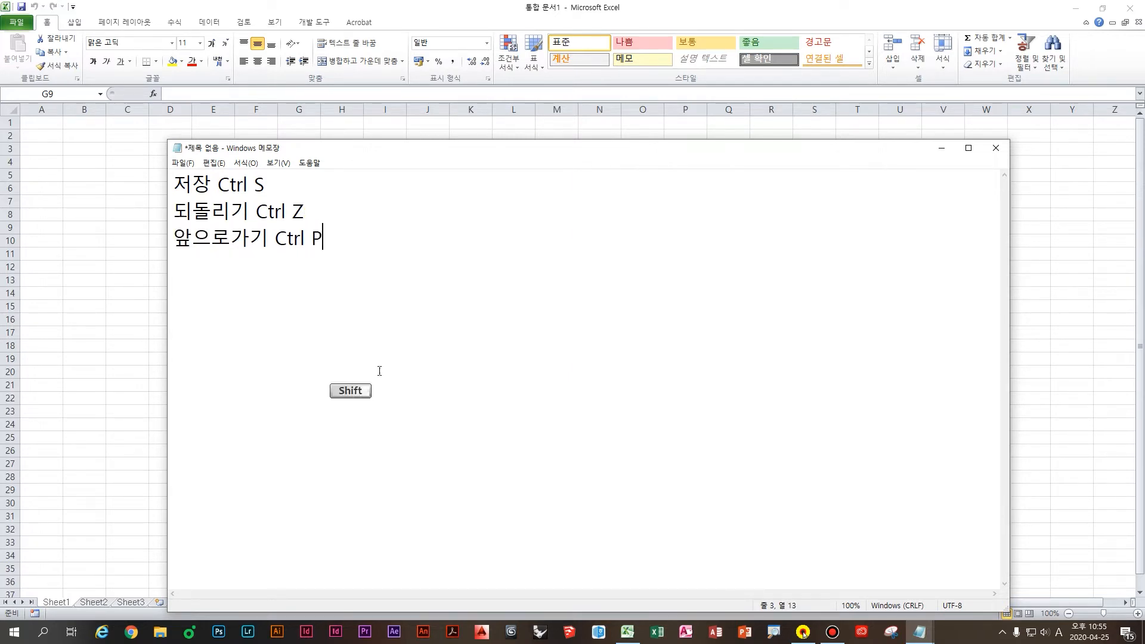
key("BackSpace")
type("YU")
key("Return")
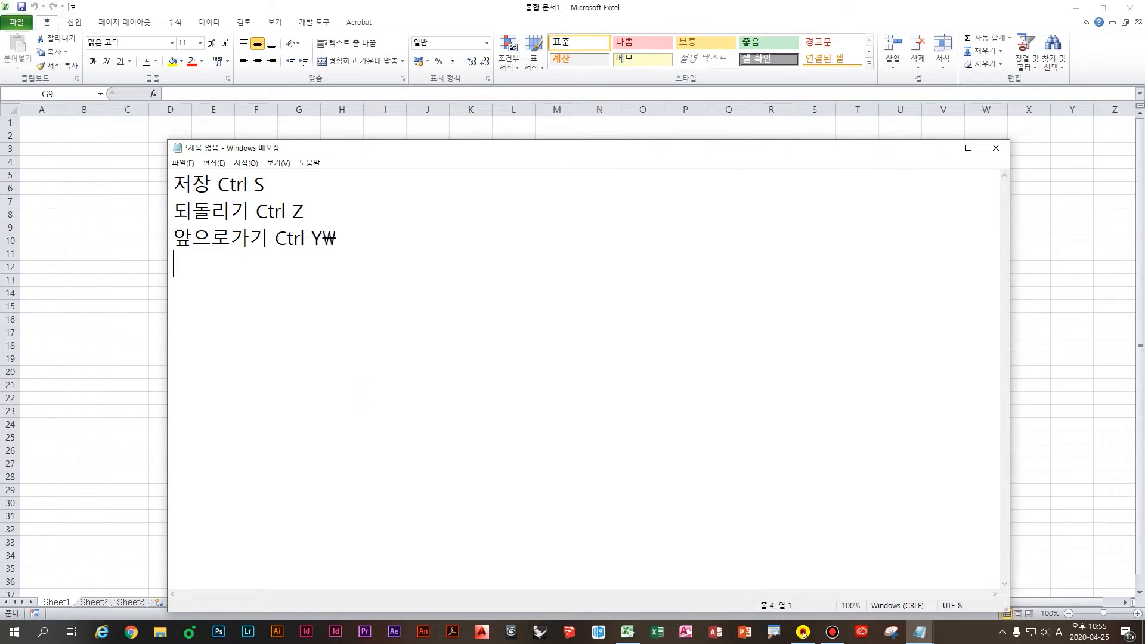
key("BackSpace")
key("BackSpace")
key("Return")
key("Return")
Step: Add 인쇄 미리 보기 및 인쇄 to the Quick Access Toolbar and preview the empty sheet
left_click(73, 6)
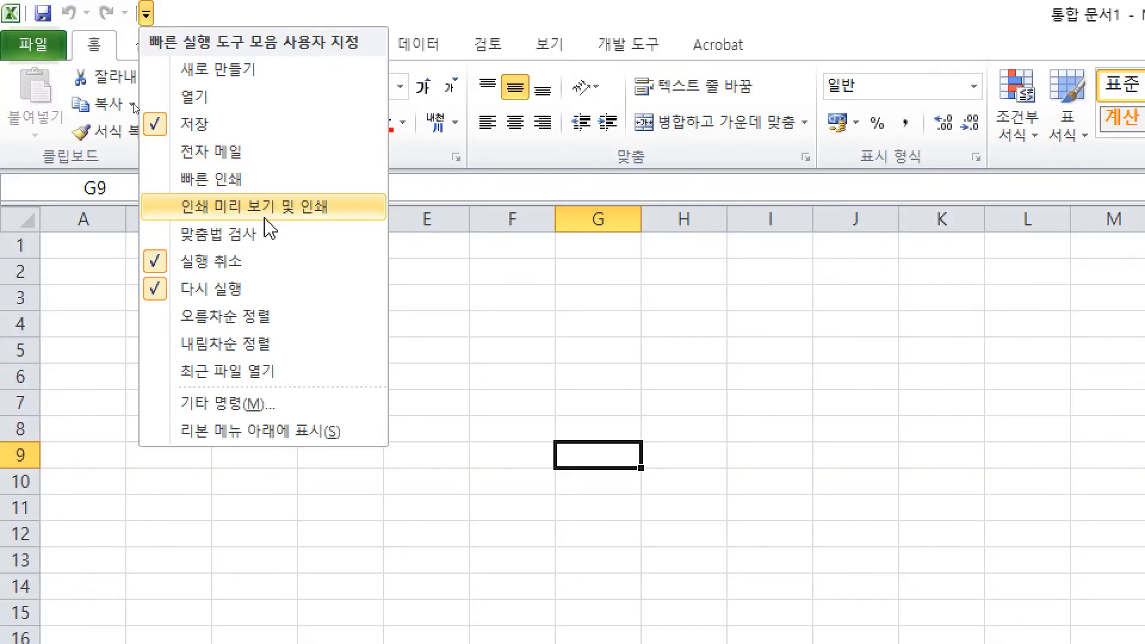
left_click(304, 208)
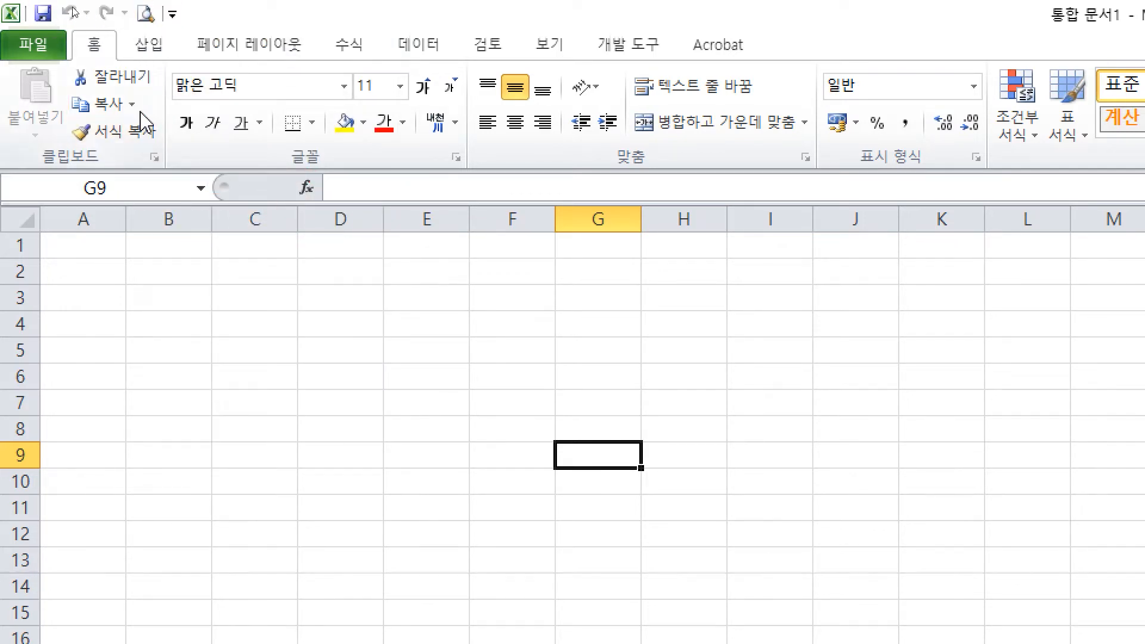
left_click(146, 13)
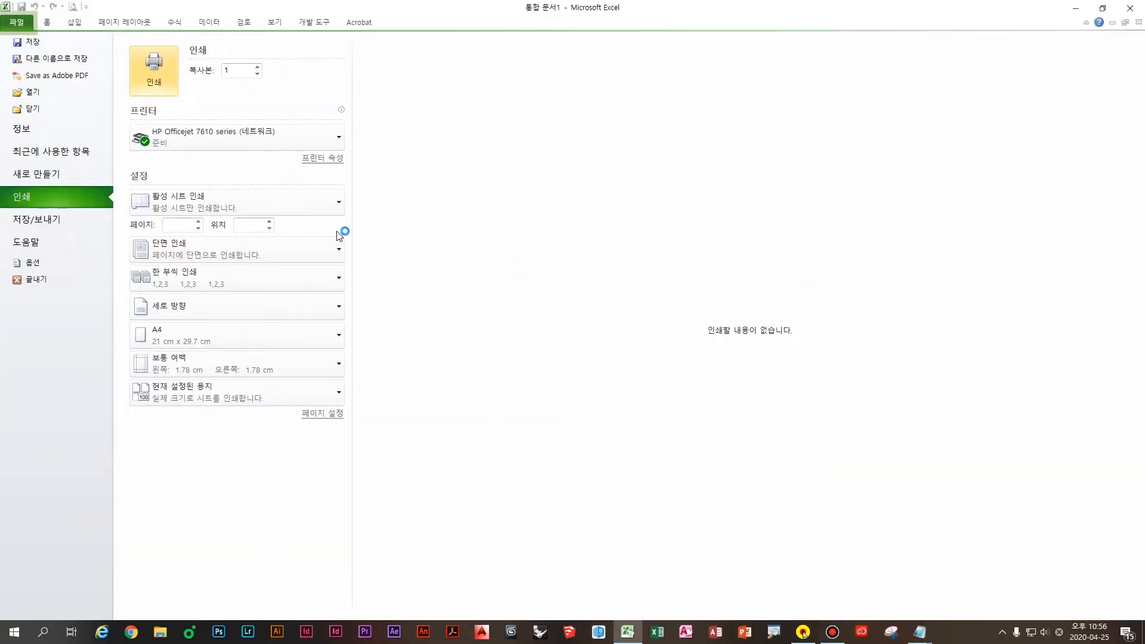
key("Escape")
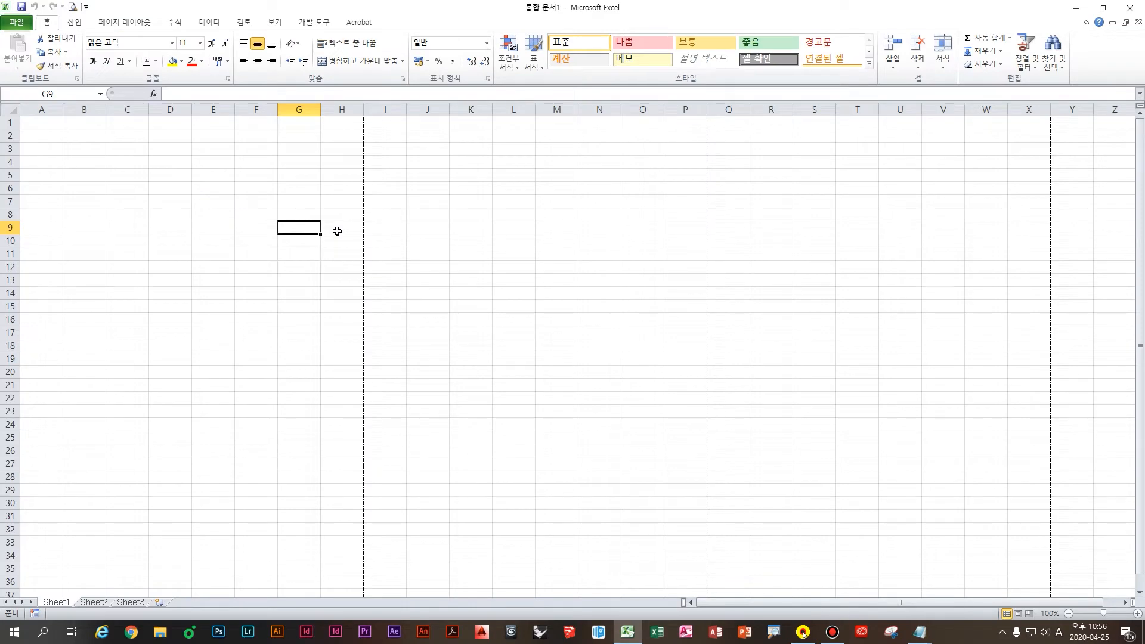
Step: Select cell H9 and switch back to the Notepad shortcut notes
left_click(337, 230)
key("ctrl")
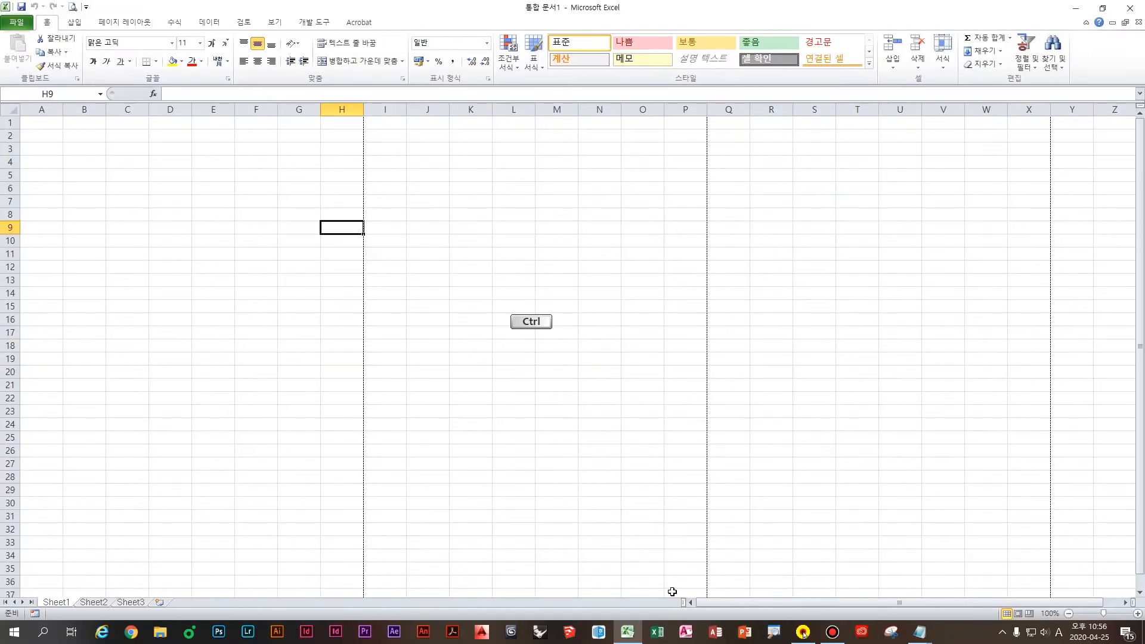
left_click(918, 632)
left_click(915, 578)
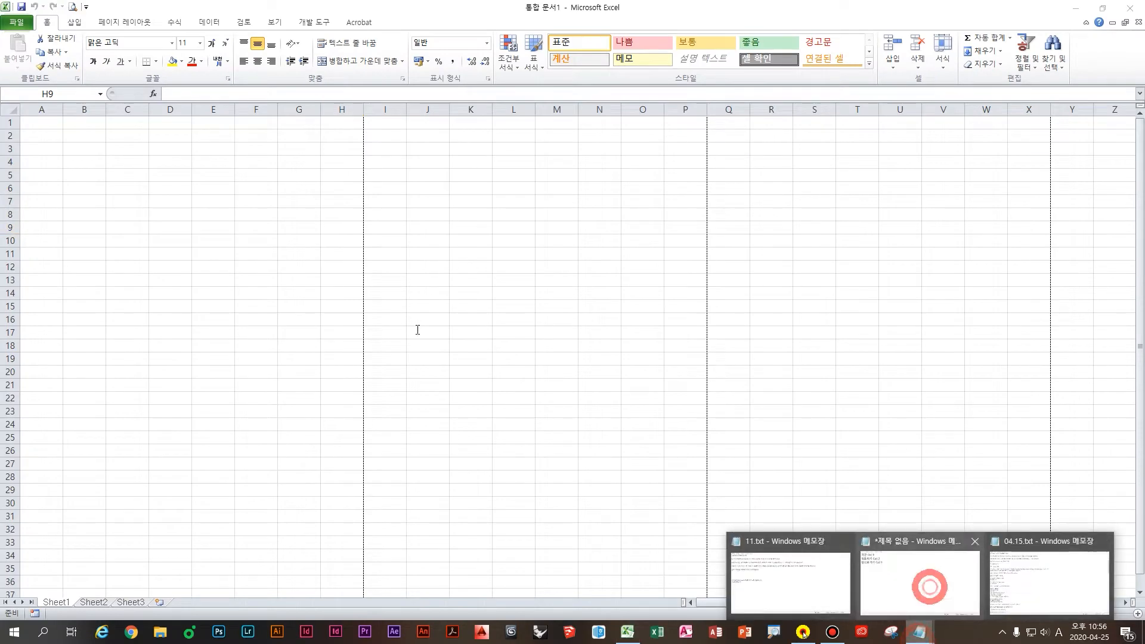
Step: Add the line '프린트 Ctrl P' to the Notepad shortcut list
type("d")
key("BackSpace")
key("BackSpace")
type("d")
key("BackSpace")
key("Hangul")
type("프린ㅌ")
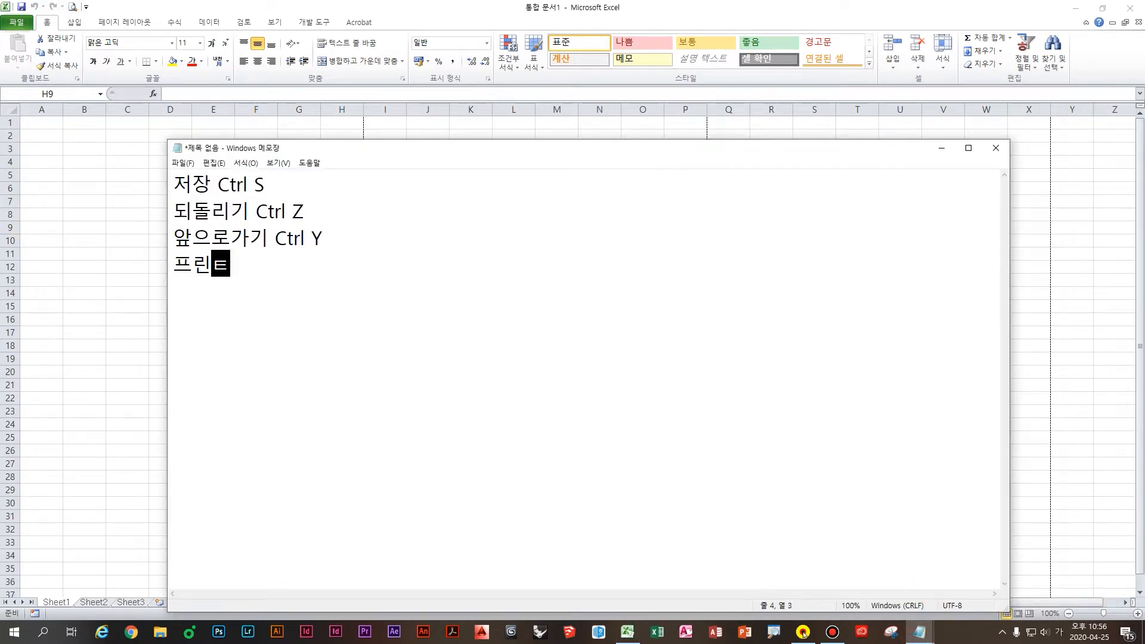
key("BackSpace")
type("트")
key("Hangul")
type("Ctrl P")
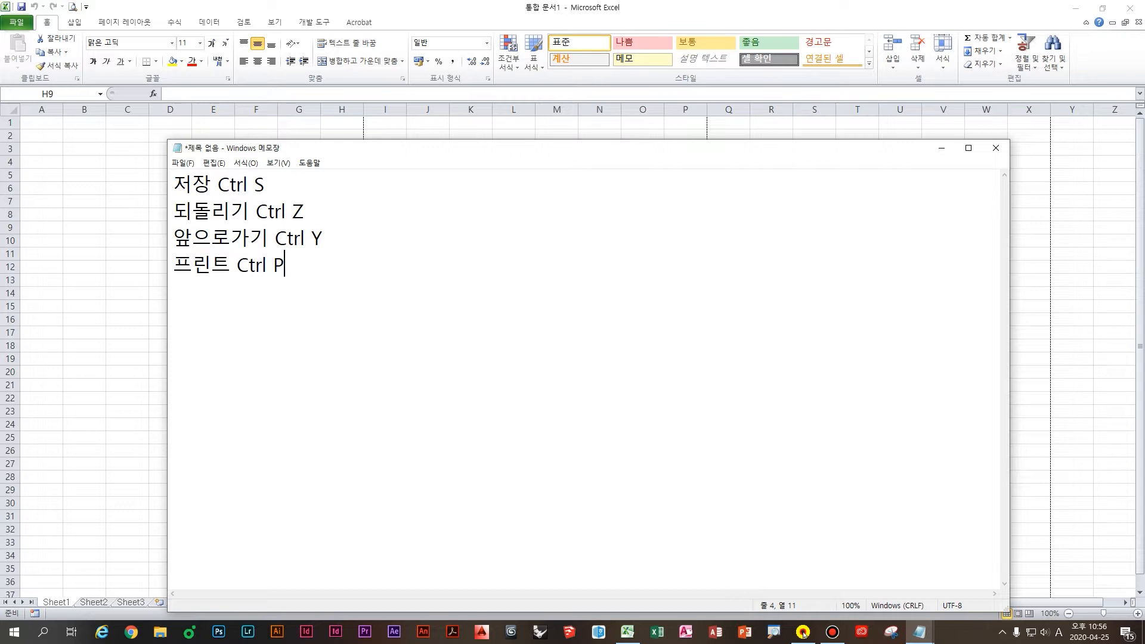
Step: After a blank line, add '필기 시험 및 실무에서 많이 사용되는 단축키', then return to Excel
key("Return")
type("d")
key("BackSpace")
key("Return")
key("Hangul")
type("필기 싱")
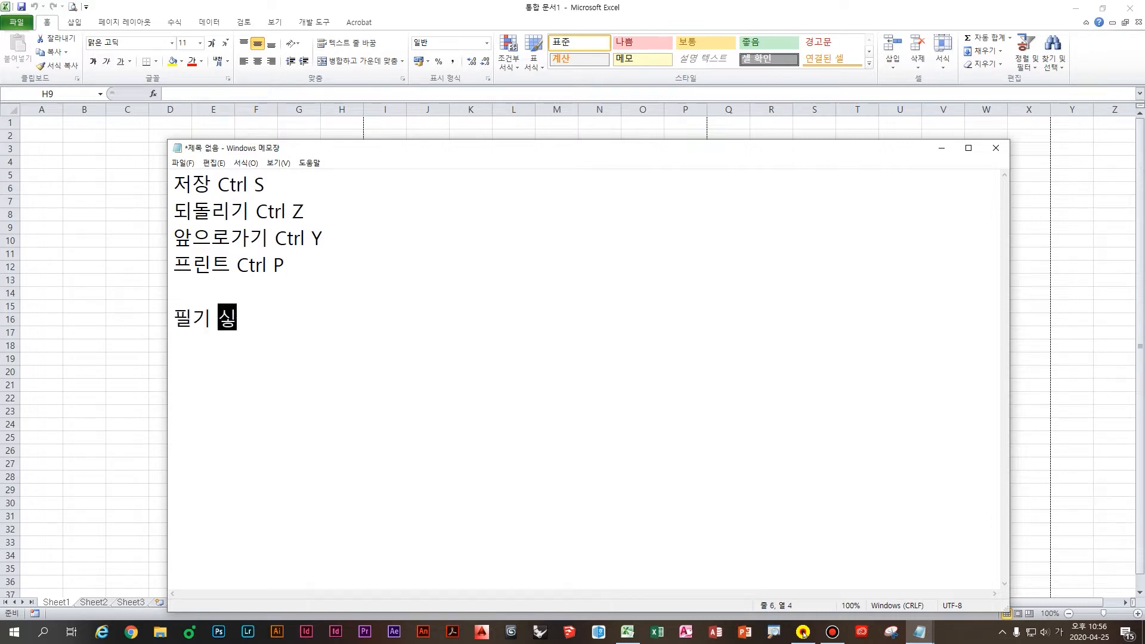
type("험 및 실무에")
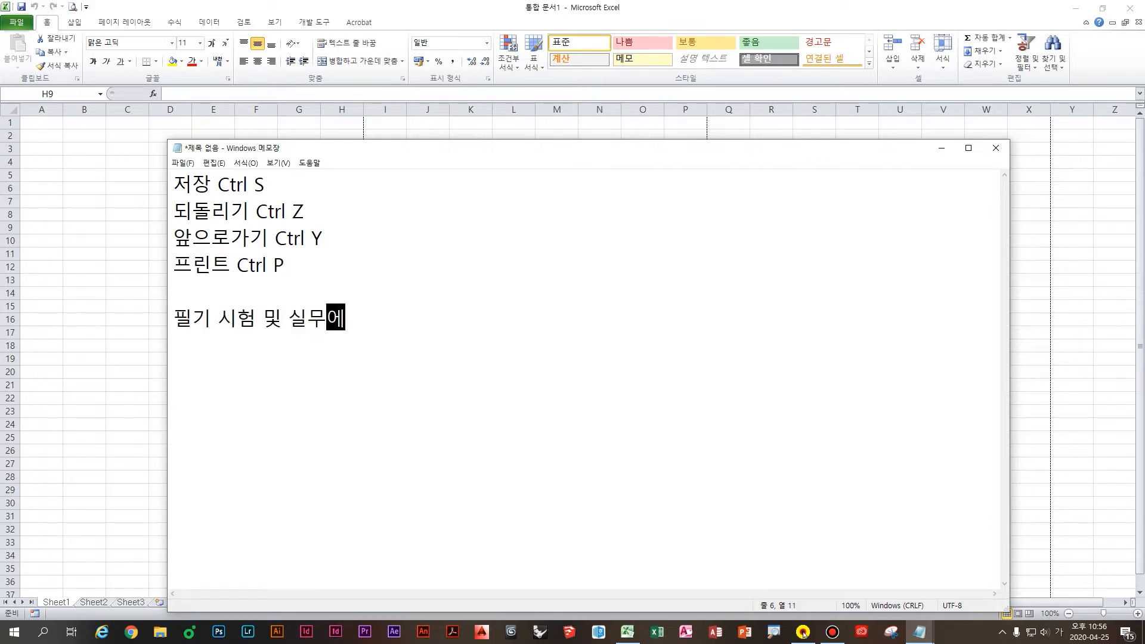
type("서 많이 사용되는")
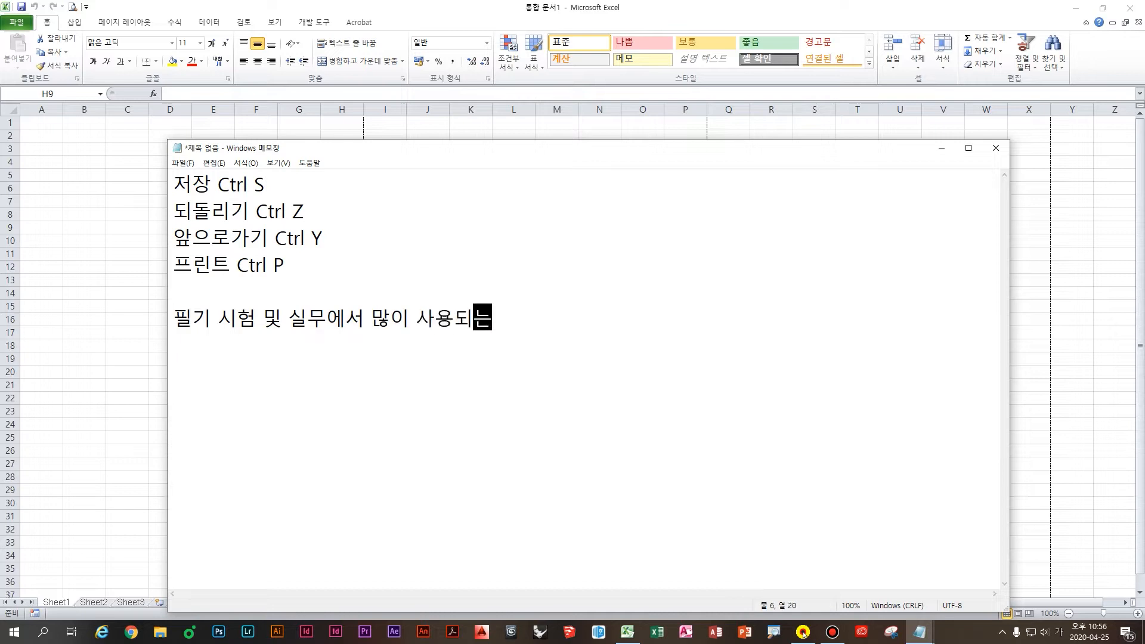
type(" 단축키")
key("Return")
key("Return")
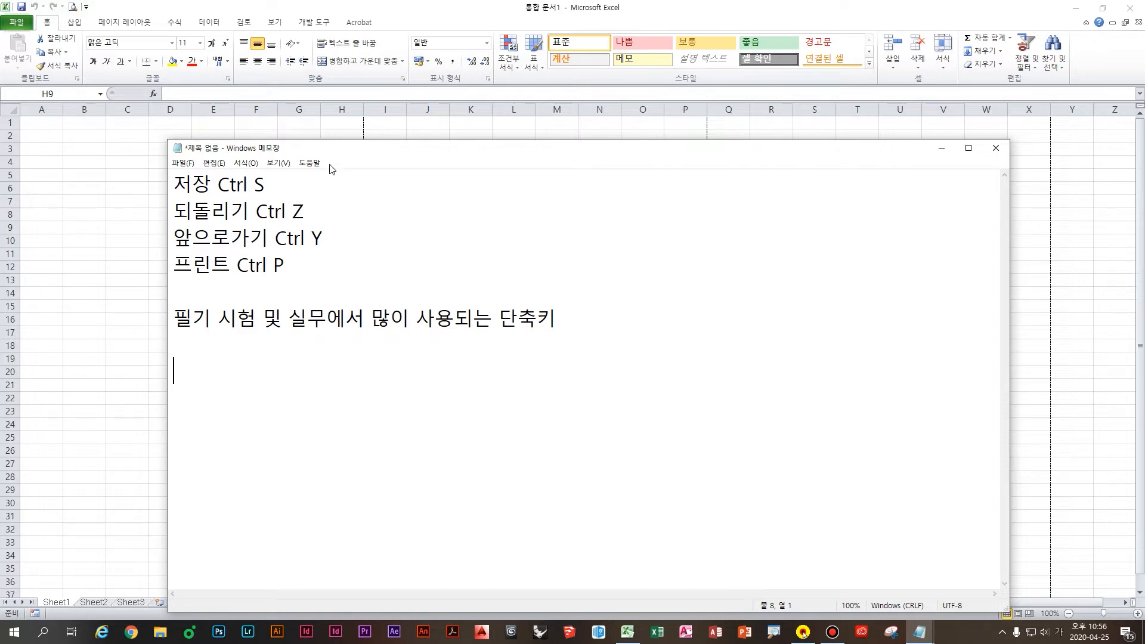
left_click(175, 119)
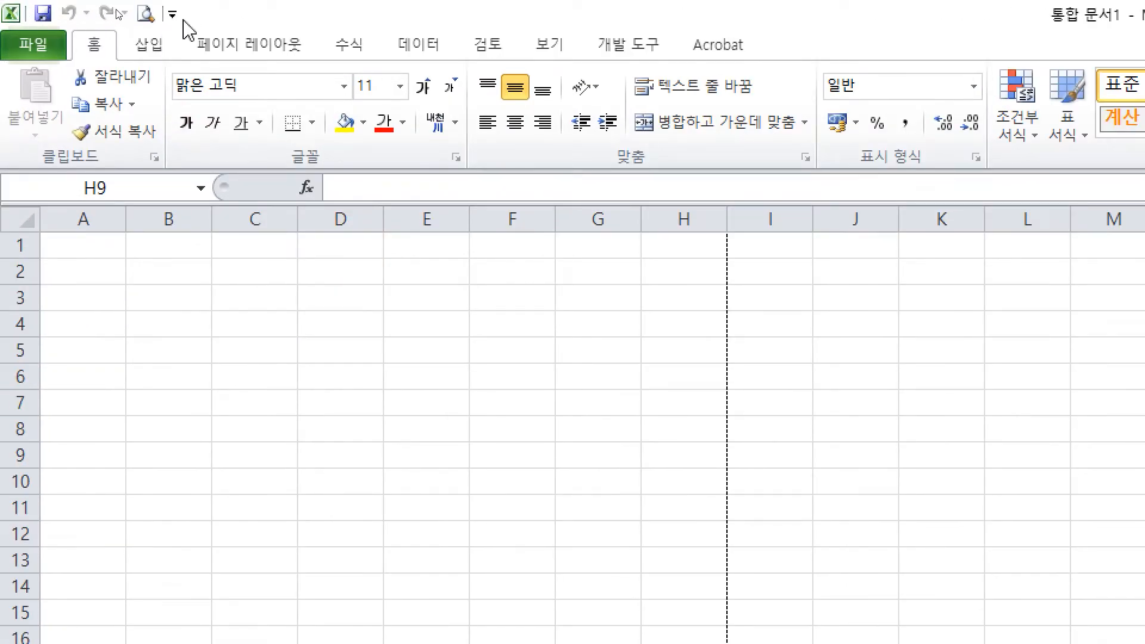
left_click(183, 24)
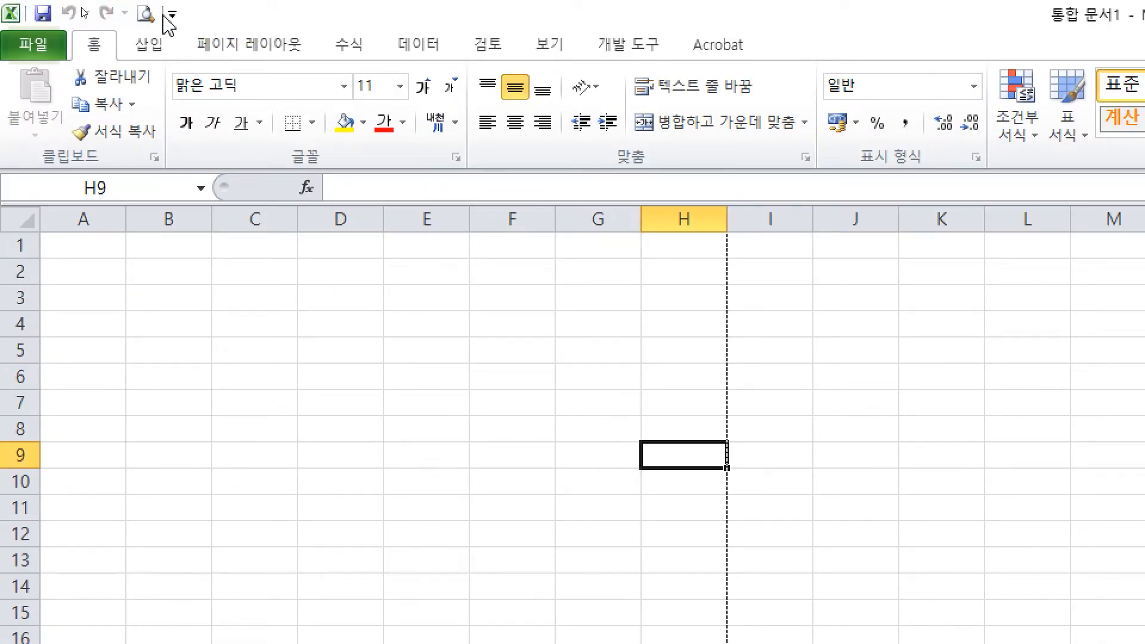
key("ctrl+2")
mouse_move(61, 64)
left_mouse_down()
mouse_move(66, 51)
mouse_move(119, 57)
mouse_move(140, 112)
left_mouse_up()
left_click_drag(340, 173, 373, 192)
mouse_move(637, 177)
left_mouse_down()
mouse_move(668, 169)
mouse_move(639, 205)
left_mouse_up()
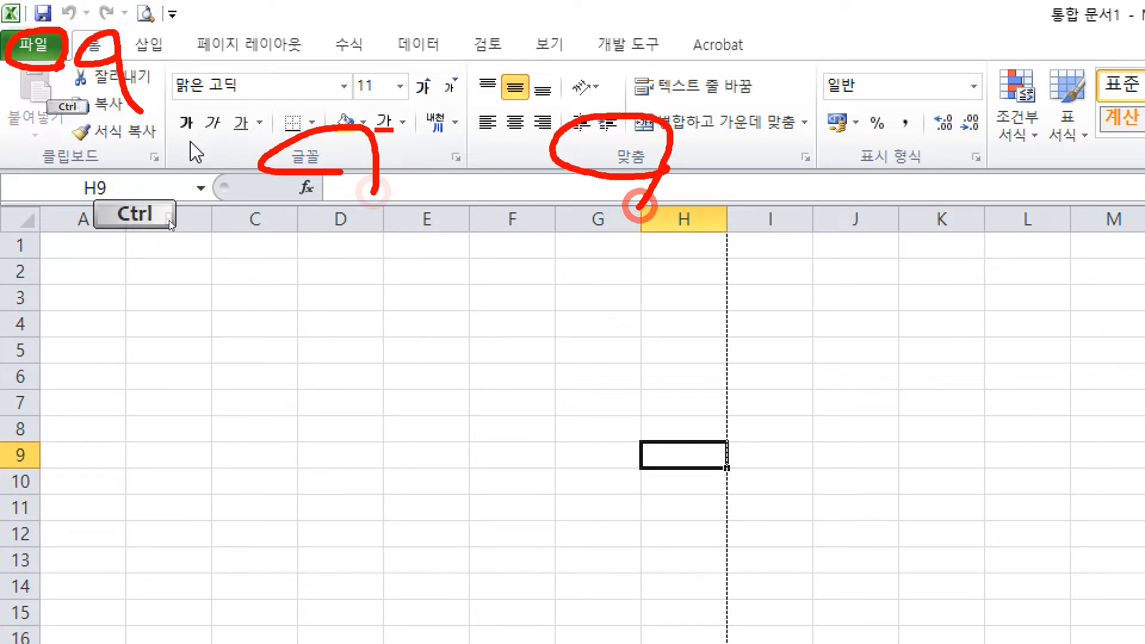
right_click(334, 441)
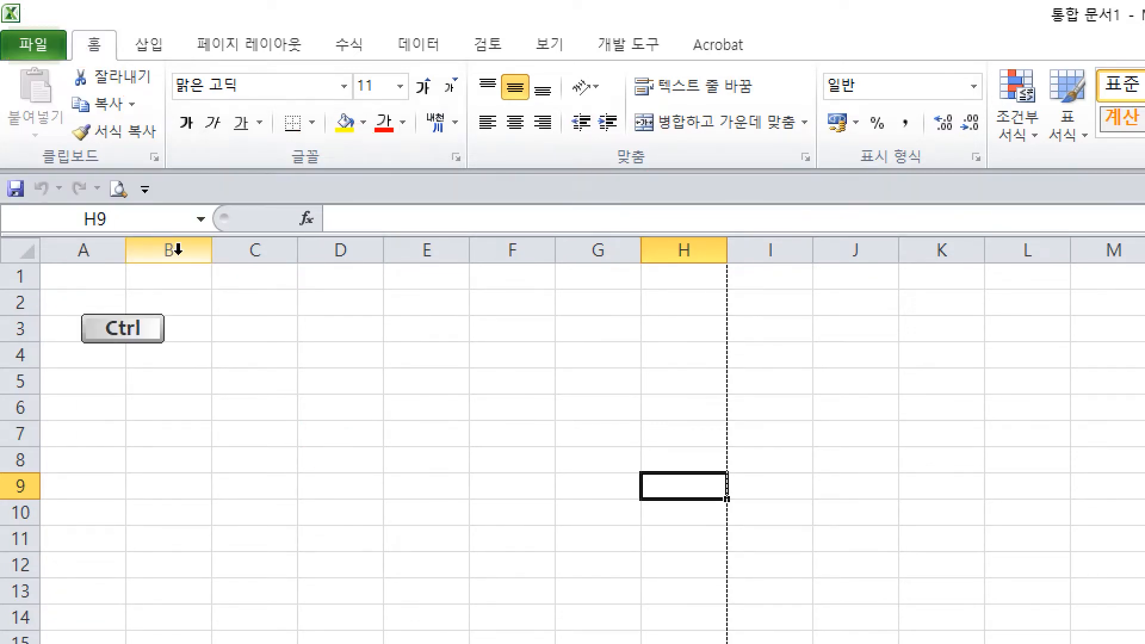
mouse_move(5, 161)
left_mouse_down()
mouse_move(178, 231)
mouse_move(211, 345)
left_mouse_up()
left_click_drag(193, 307, 218, 388)
mouse_move(313, 308)
left_mouse_down()
mouse_move(312, 365)
mouse_move(361, 371)
left_mouse_up()
mouse_move(361, 310)
left_mouse_down()
mouse_move(358, 376)
mouse_move(367, 360)
left_mouse_up()
left_click_drag(404, 285, 402, 373)
mouse_move(421, 313)
left_mouse_down()
mouse_move(433, 312)
mouse_move(453, 387)
mouse_move(484, 391)
left_mouse_up()
mouse_move(525, 328)
left_mouse_down()
mouse_move(501, 373)
mouse_move(546, 361)
left_mouse_up()
left_click_drag(558, 326, 546, 358)
left_click_drag(540, 382, 564, 391)
left_click_drag(572, 328, 603, 382)
left_click_drag(624, 325, 643, 390)
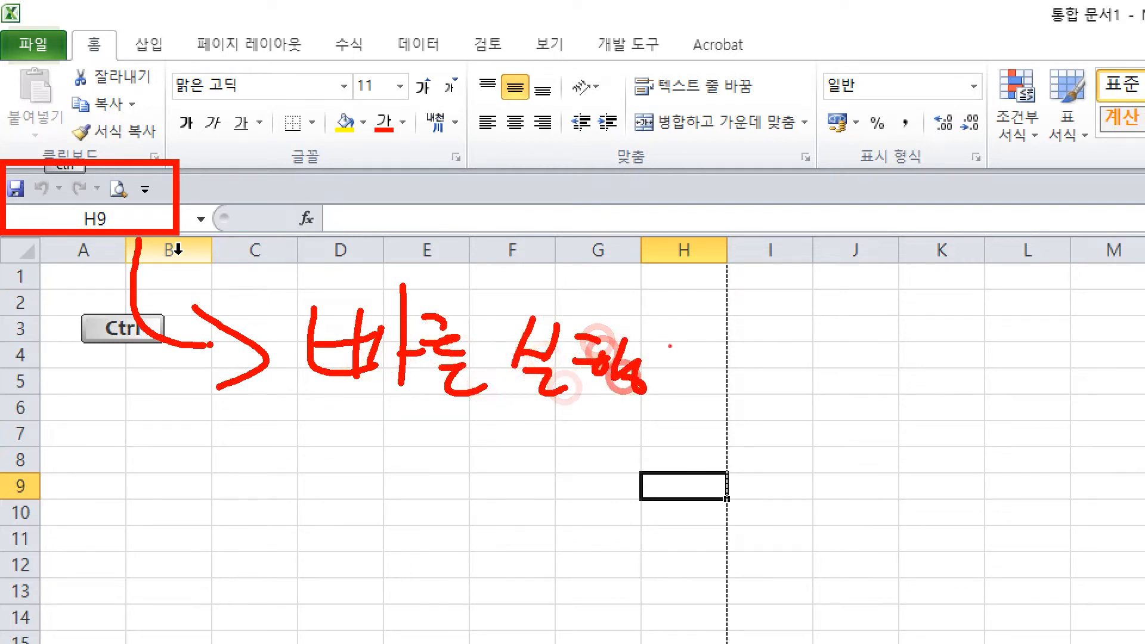
mouse_move(671, 340)
left_mouse_down()
mouse_move(759, 377)
mouse_move(757, 396)
left_mouse_up()
left_click_drag(796, 349, 859, 402)
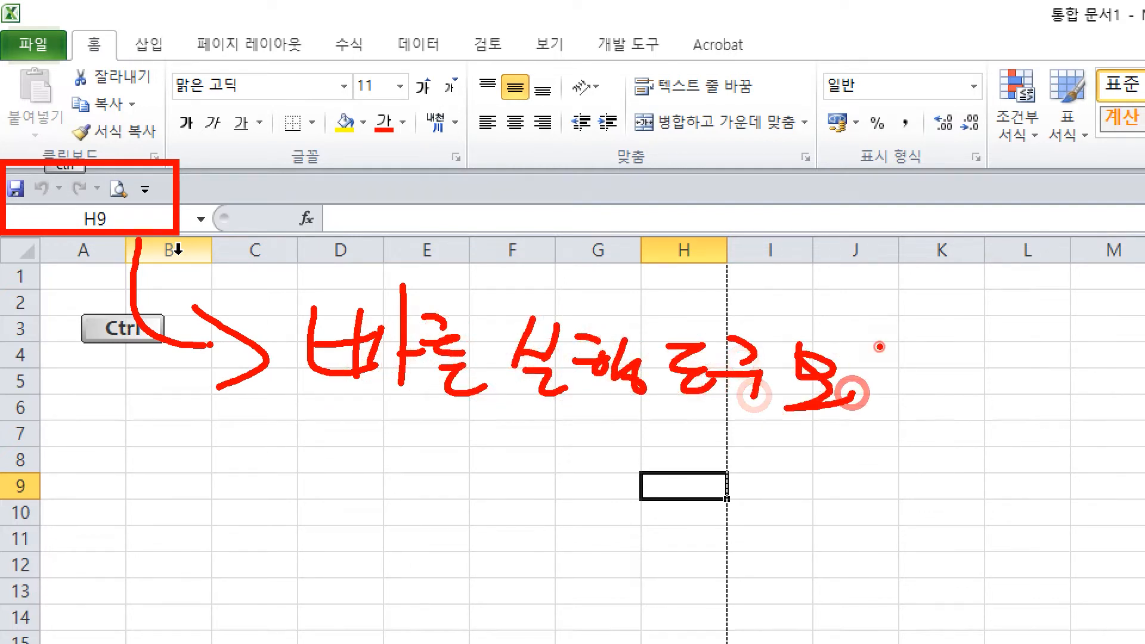
mouse_move(874, 343)
left_mouse_down()
mouse_move(886, 373)
mouse_move(919, 394)
left_mouse_up()
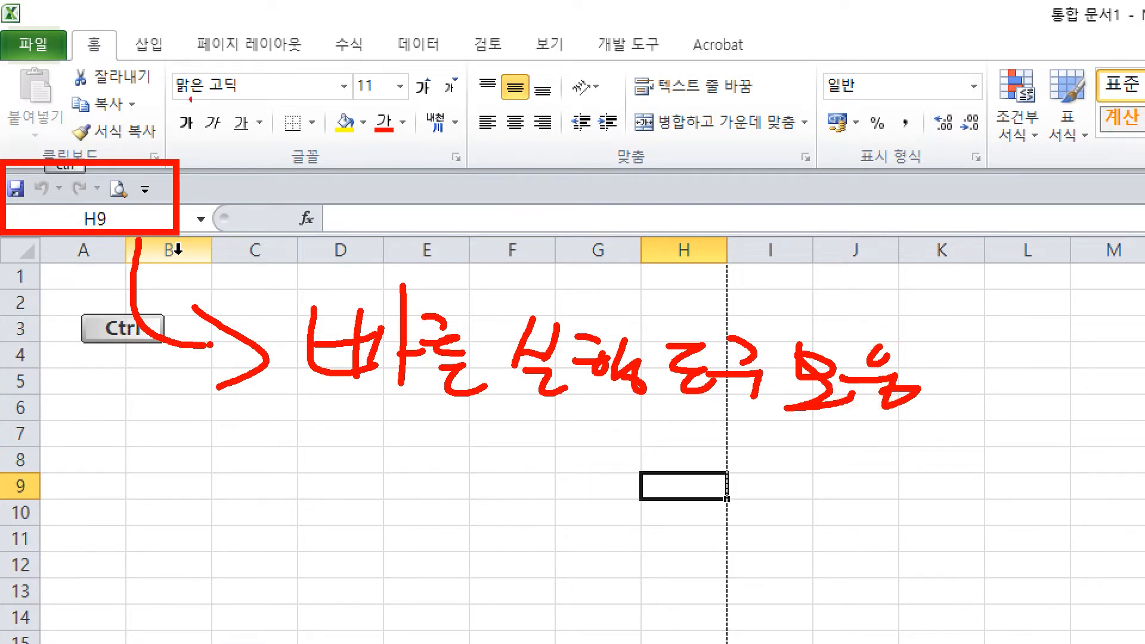
mouse_move(236, 20)
left_mouse_down()
mouse_move(243, 217)
mouse_move(215, 249)
left_mouse_up()
mouse_move(227, 190)
left_mouse_down()
mouse_move(209, 245)
mouse_move(274, 276)
left_mouse_up()
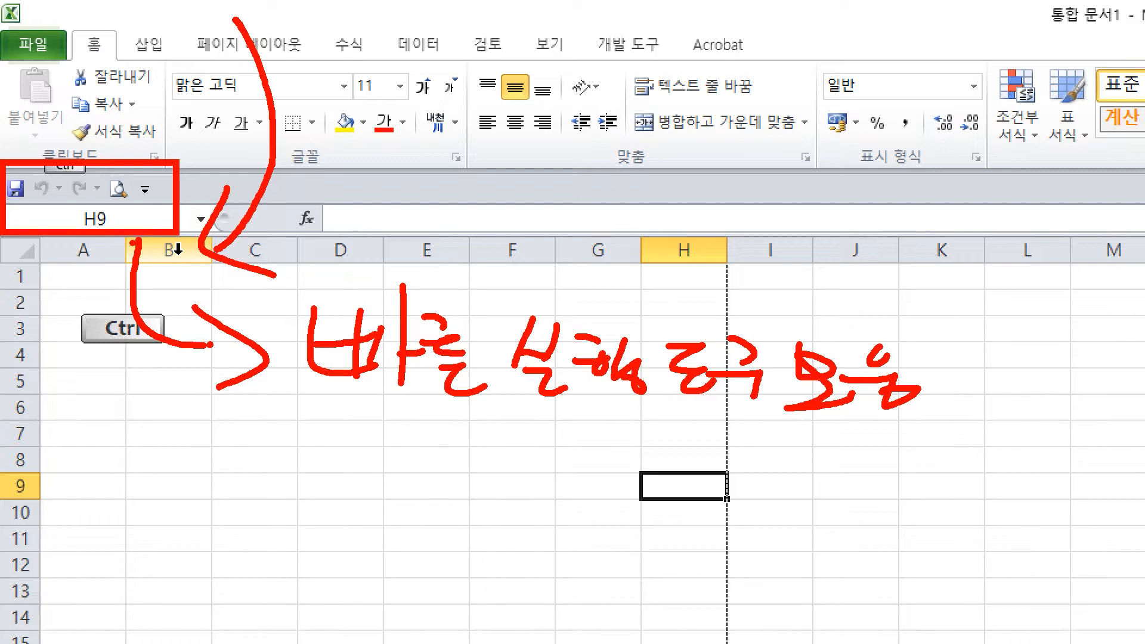
key("Escape")
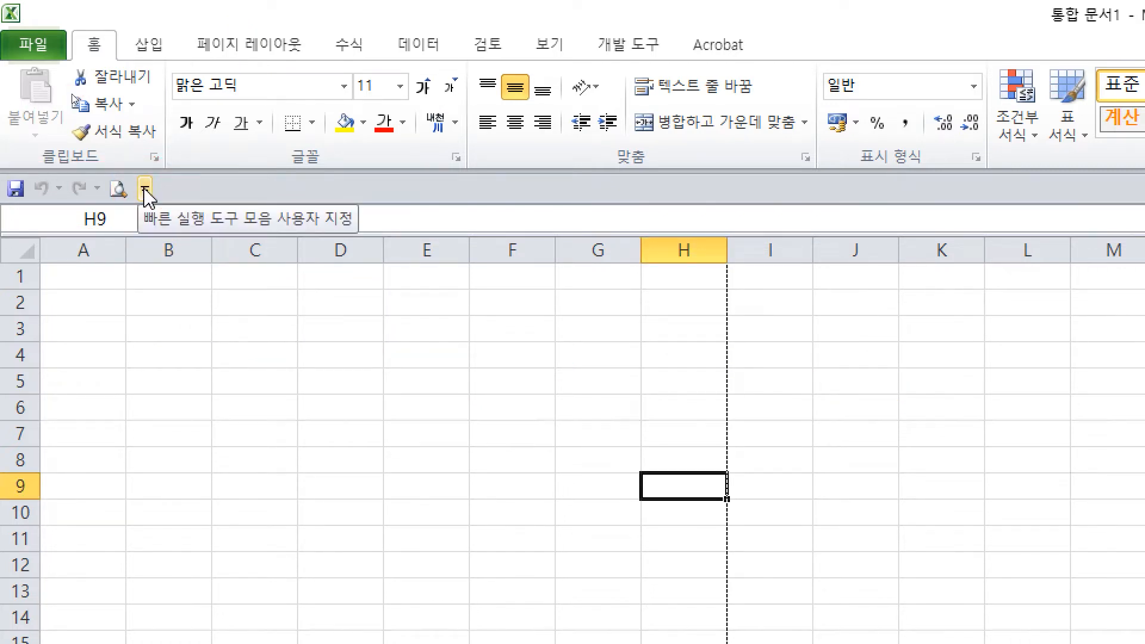
left_click(145, 189)
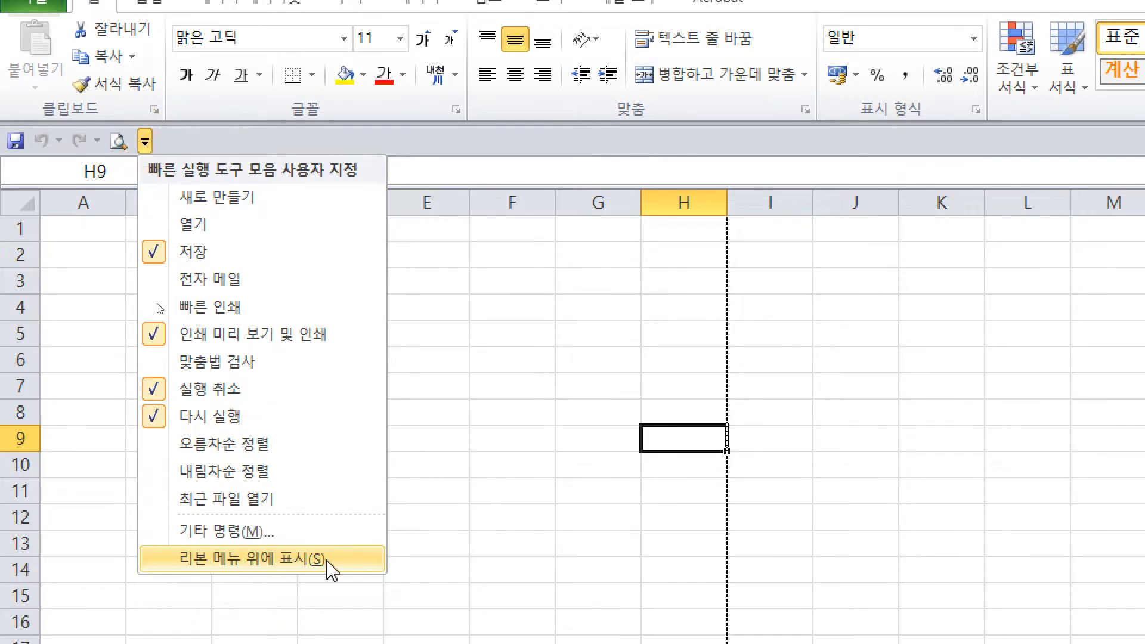
left_click(323, 559)
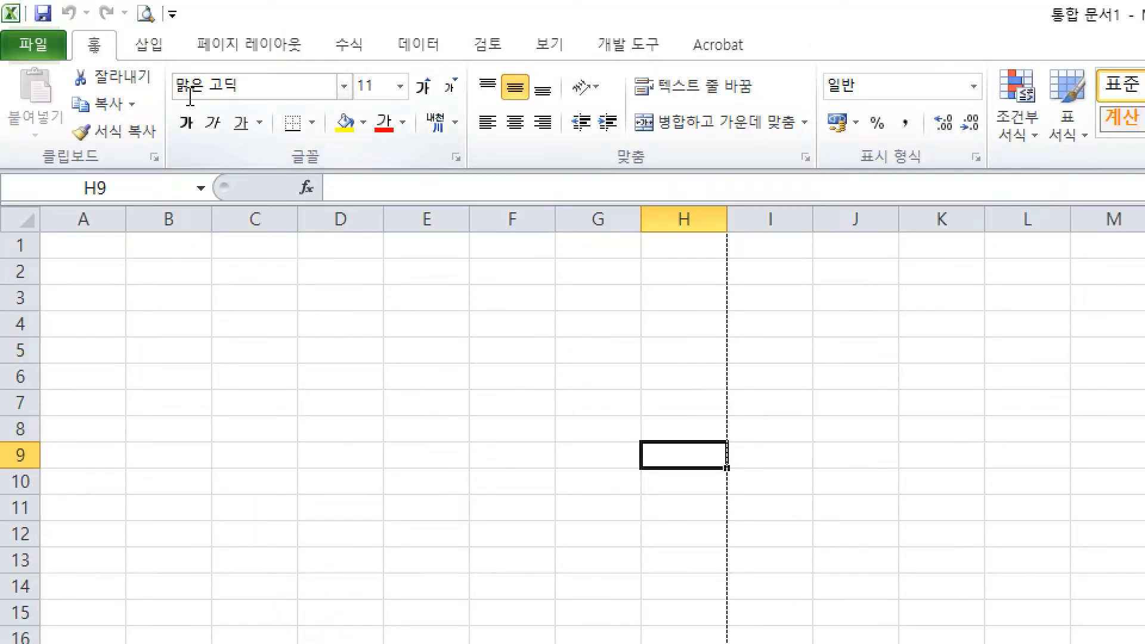
left_click(306, 298)
key("ctrl")
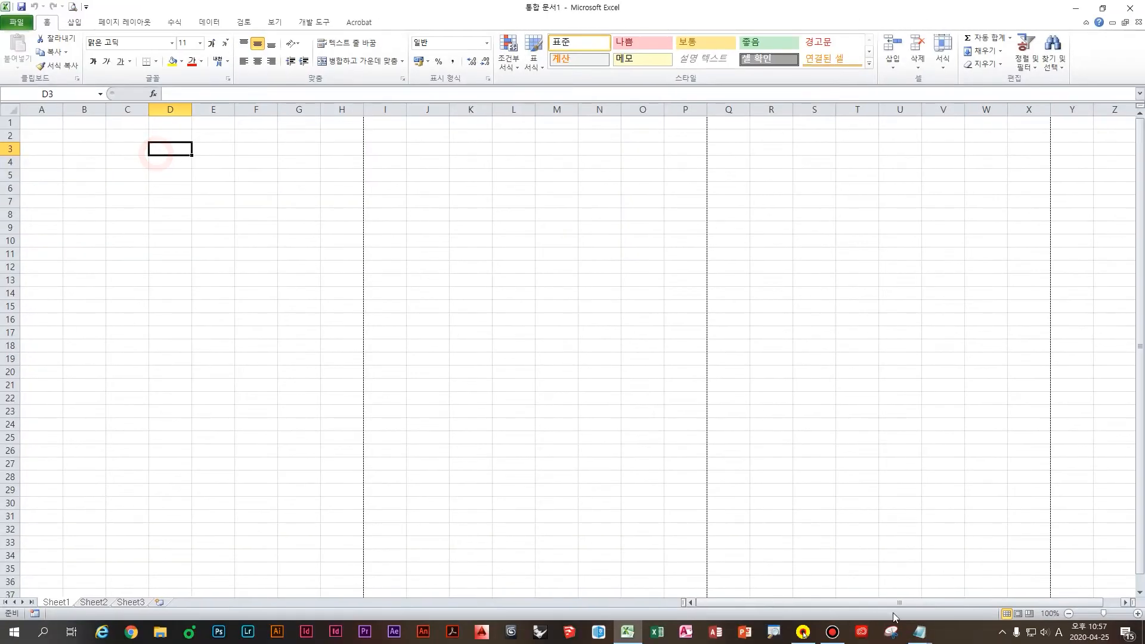
left_click(920, 632)
left_click(922, 574)
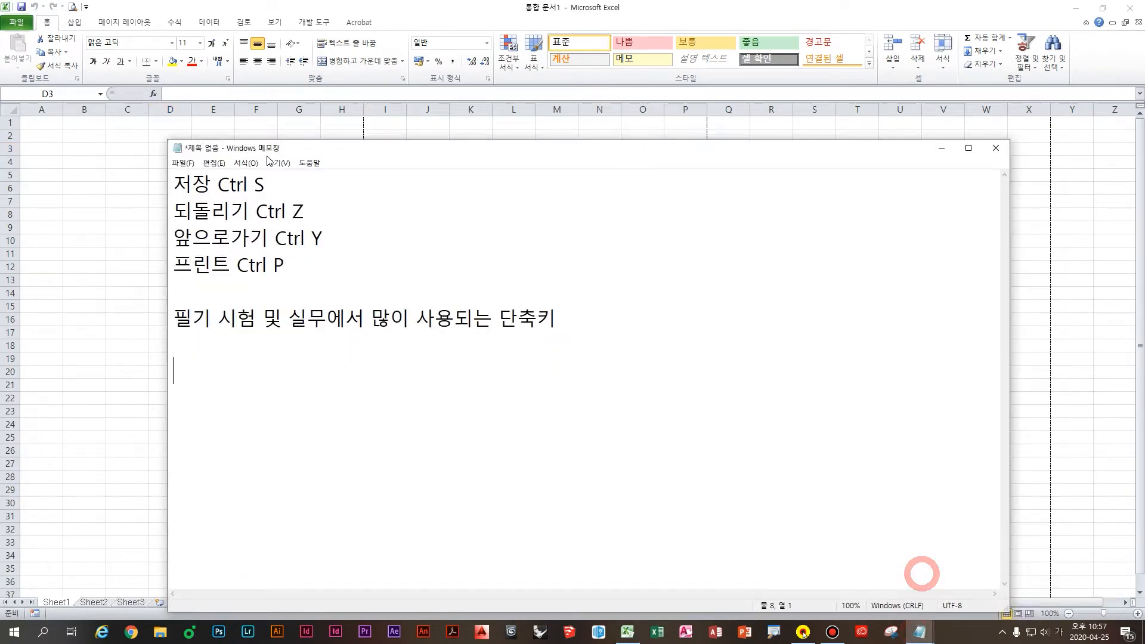
left_click_drag(266, 148, 219, 135)
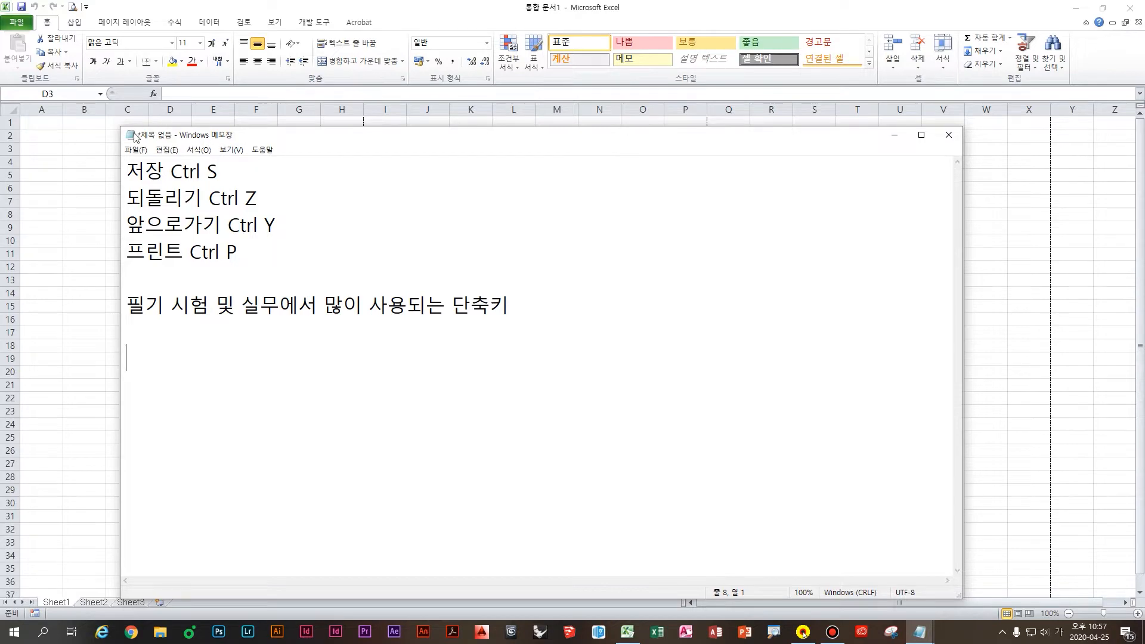
left_click(94, 137)
left_click(110, 147)
left_click(160, 174)
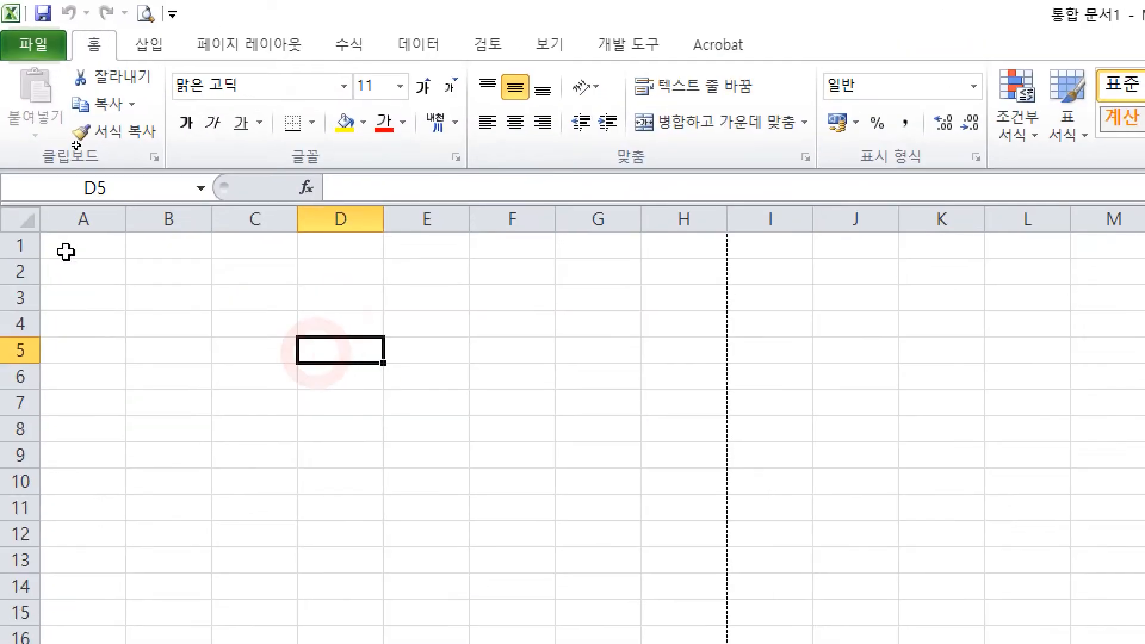
key("ctrl")
left_click_drag(3, 162, 205, 222)
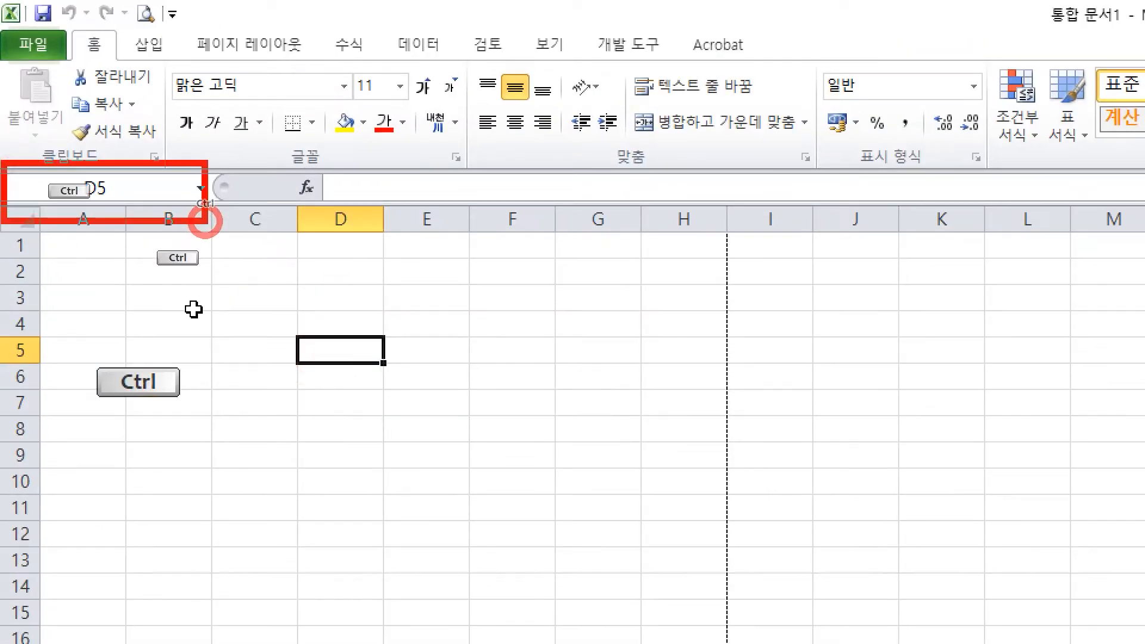
mouse_move(297, 146)
left_mouse_down()
mouse_move(608, 243)
mouse_move(685, 245)
left_mouse_up()
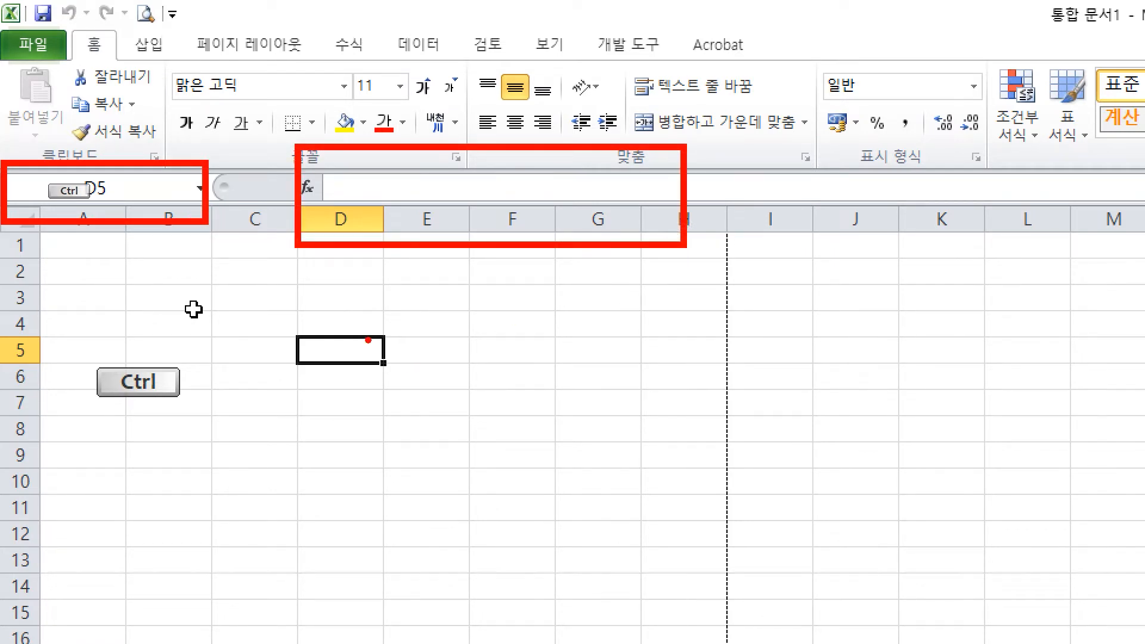
left_click_drag(410, 307, 297, 412)
left_click_drag(553, 311, 391, 428)
left_click_drag(665, 325, 455, 468)
left_click_drag(752, 350, 544, 521)
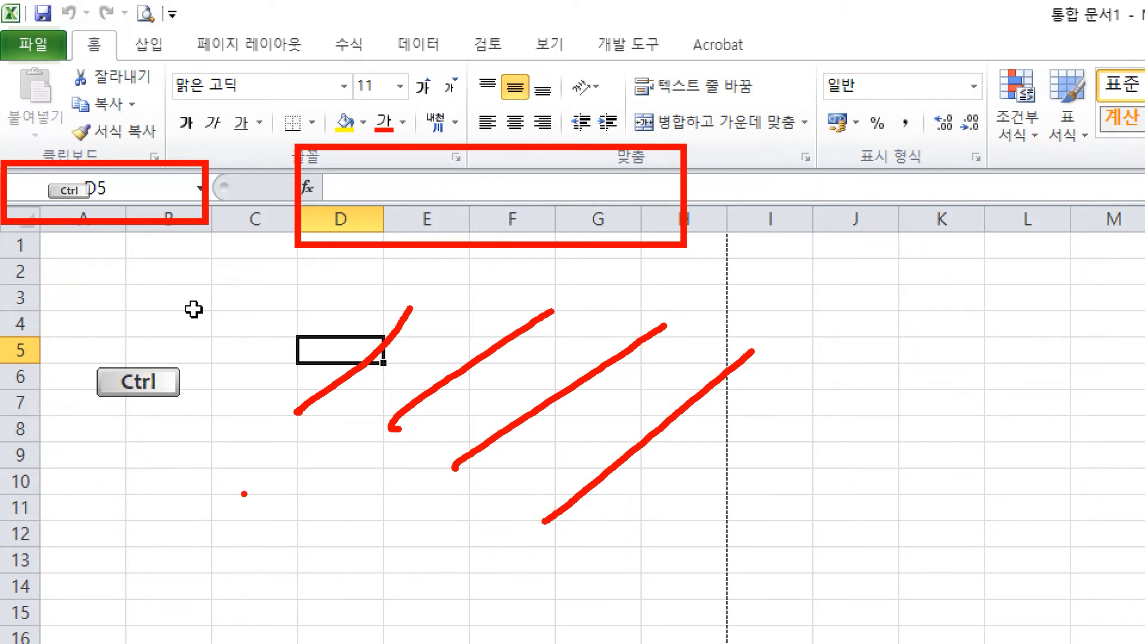
key("Escape")
left_click(432, 340)
left_click(330, 293)
left_click(295, 279)
left_click(510, 449)
left_click(781, 511)
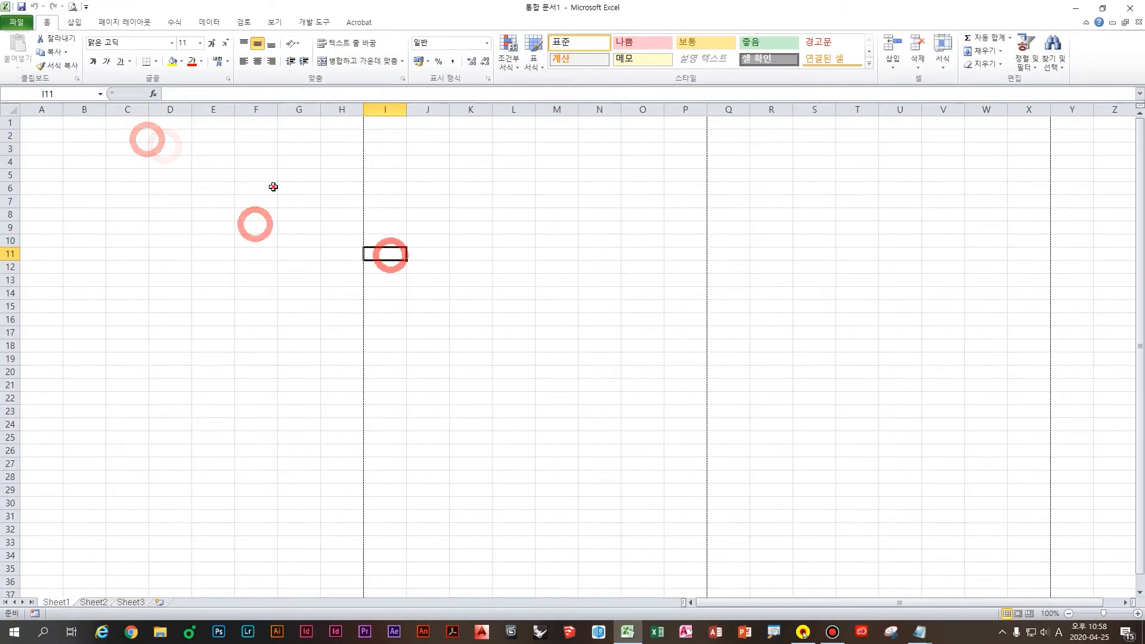
left_click(262, 187)
left_click(255, 239)
left_click(341, 221)
left_click(255, 185)
left_click(227, 232)
left_click(429, 225)
left_click(219, 166)
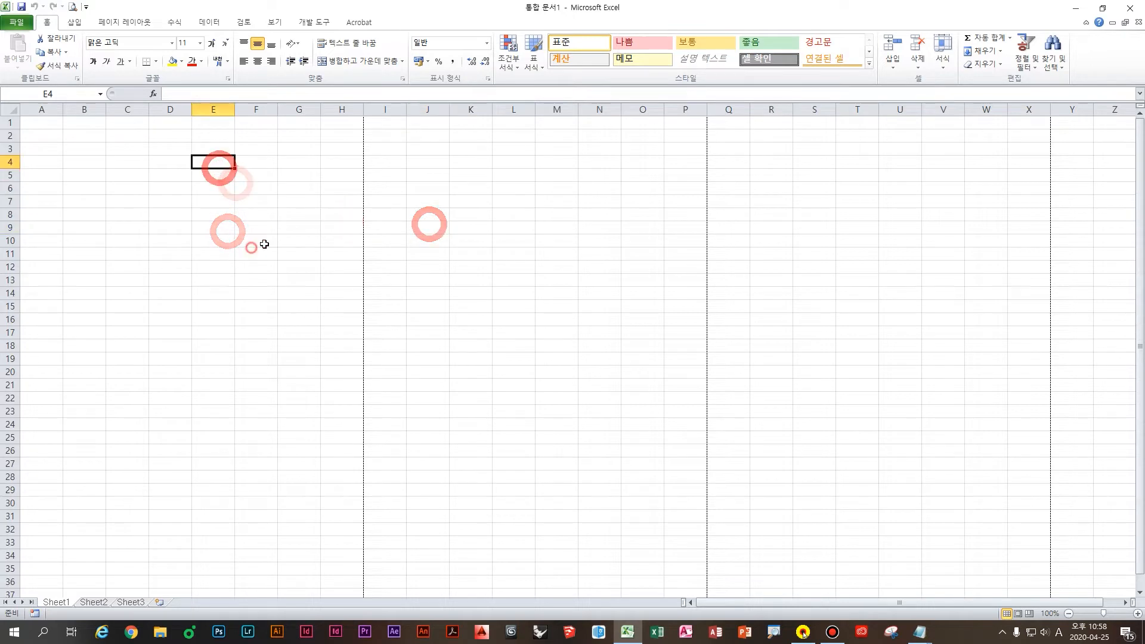
left_click(251, 247)
left_click(365, 197)
left_click(220, 189)
left_click(238, 244)
left_click(259, 197)
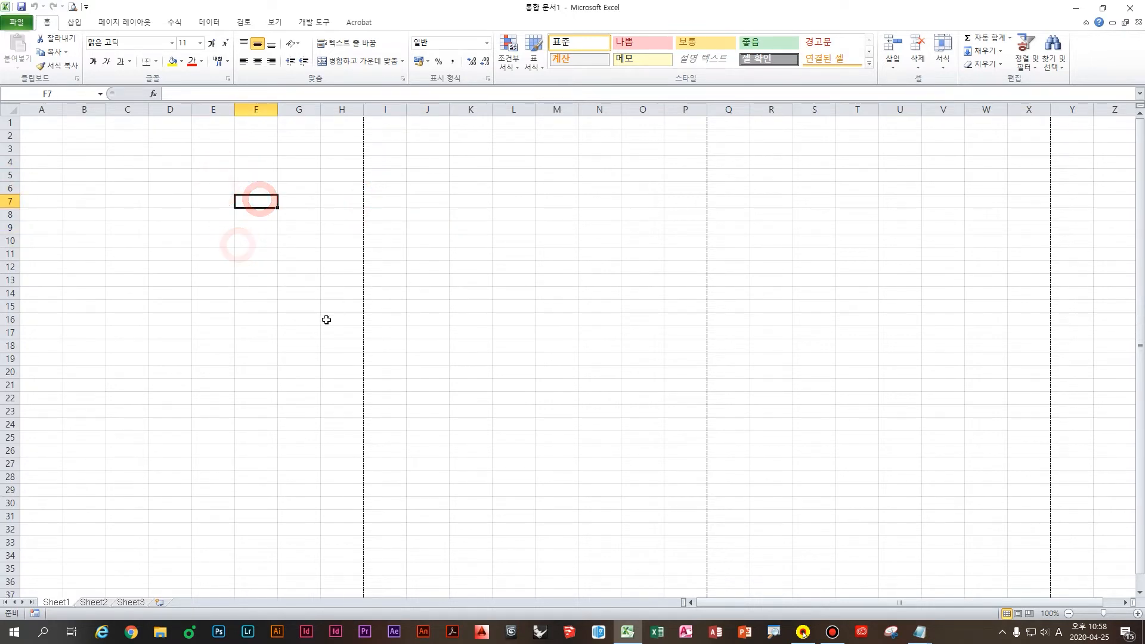
key("ctrl")
mouse_move(418, 171)
left_mouse_down()
mouse_move(468, 173)
mouse_move(453, 210)
left_mouse_up()
left_click_drag(413, 196, 471, 195)
left_click_drag(489, 145, 489, 215)
left_click_drag(491, 200, 517, 200)
left_click_drag(471, 227, 498, 243)
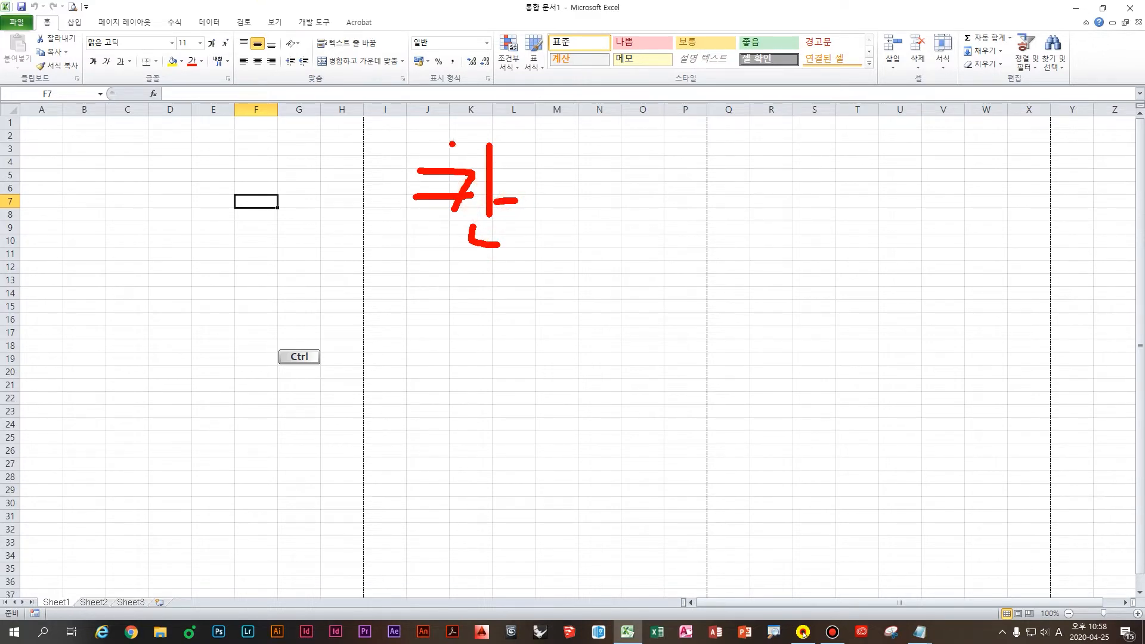
left_click_drag(558, 199, 610, 203)
left_click_drag(567, 229, 616, 229)
mouse_move(697, 180)
left_mouse_down()
mouse_move(691, 226)
mouse_move(747, 221)
left_mouse_up()
left_click(763, 179)
left_click_drag(763, 179, 758, 229)
left_click_drag(789, 177, 773, 244)
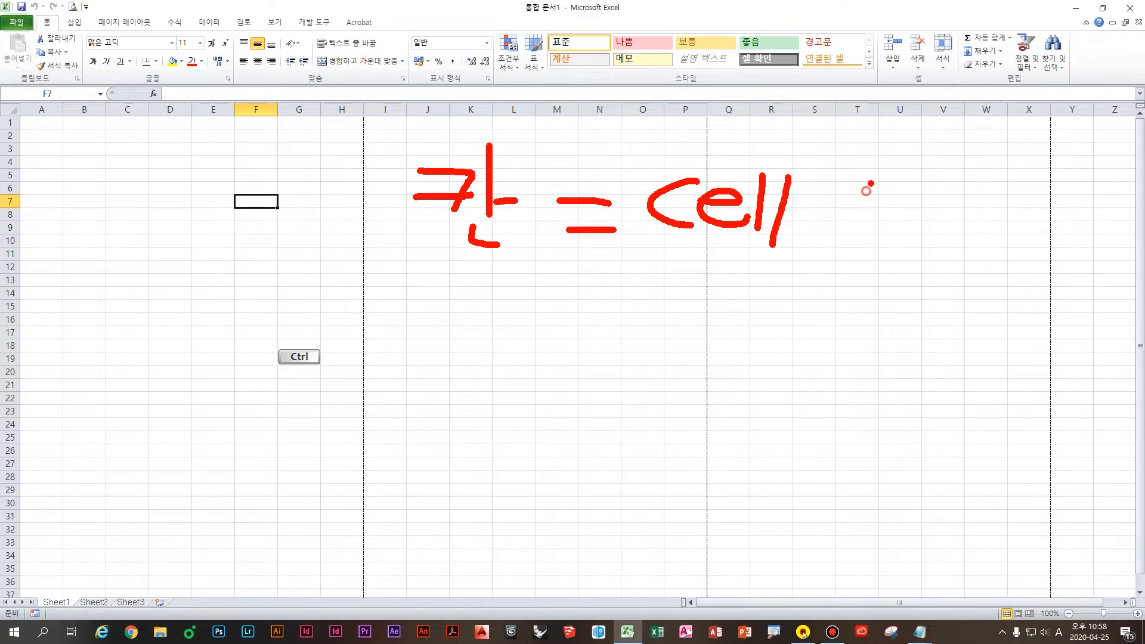
left_click_drag(871, 184, 841, 235)
mouse_move(857, 210)
left_mouse_down()
mouse_move(875, 234)
mouse_move(896, 222)
left_mouse_up()
mouse_move(913, 184)
left_mouse_down()
mouse_move(912, 239)
mouse_move(892, 263)
mouse_move(930, 270)
left_mouse_up()
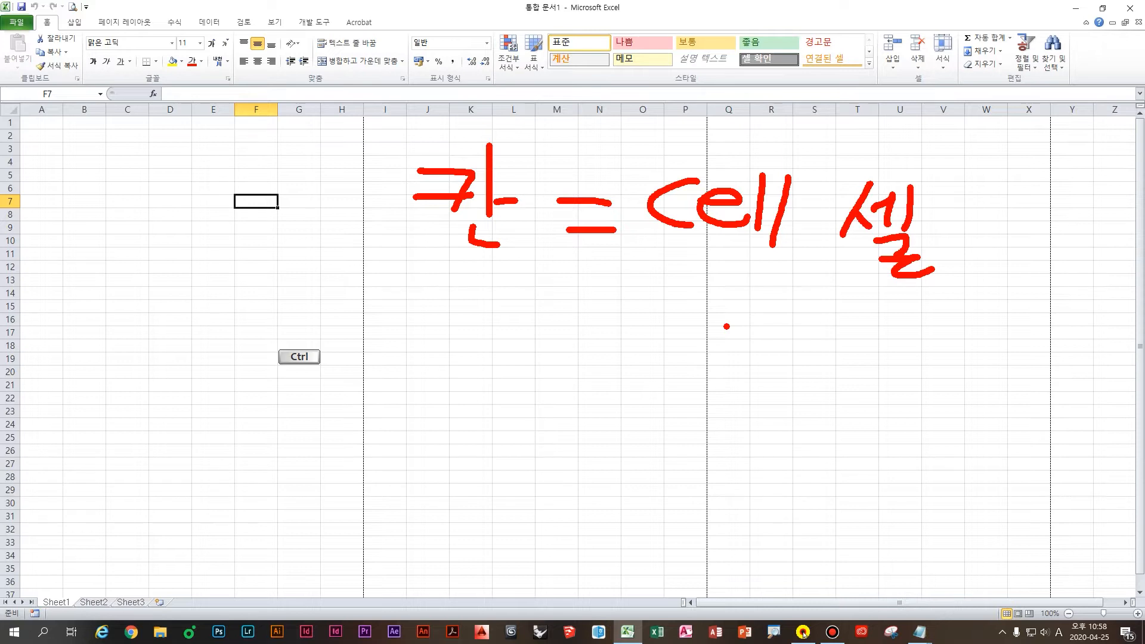
key("Escape")
left_click(179, 161)
left_click(141, 227)
left_click(394, 222)
left_click(203, 164)
left_click(244, 226)
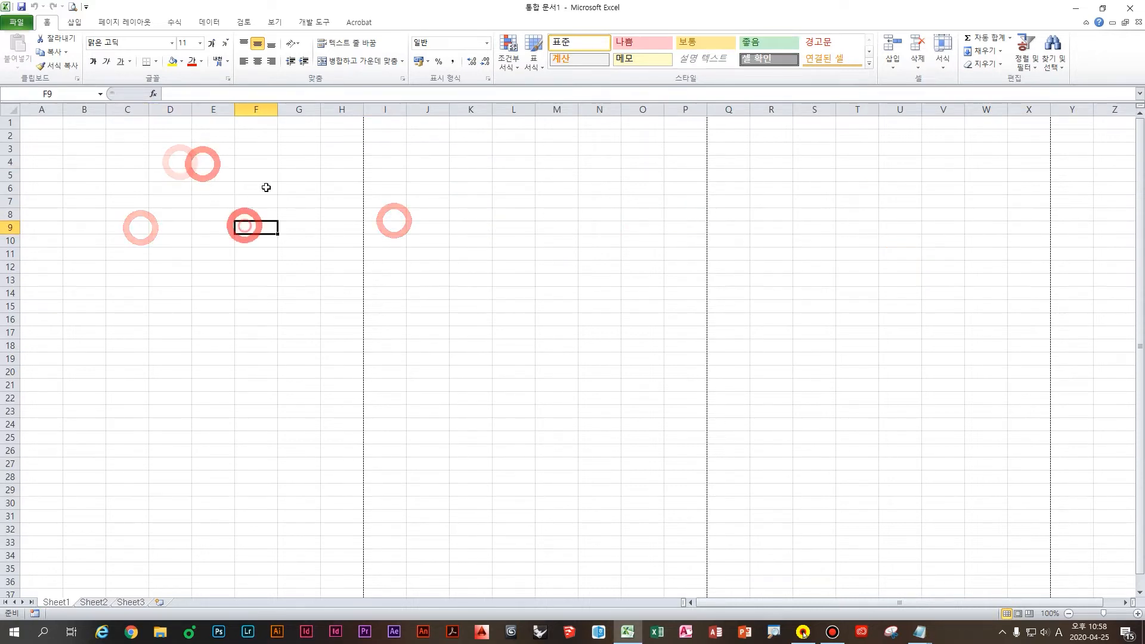
left_click(266, 185)
left_click(245, 213)
left_click(333, 207)
key("ctrl")
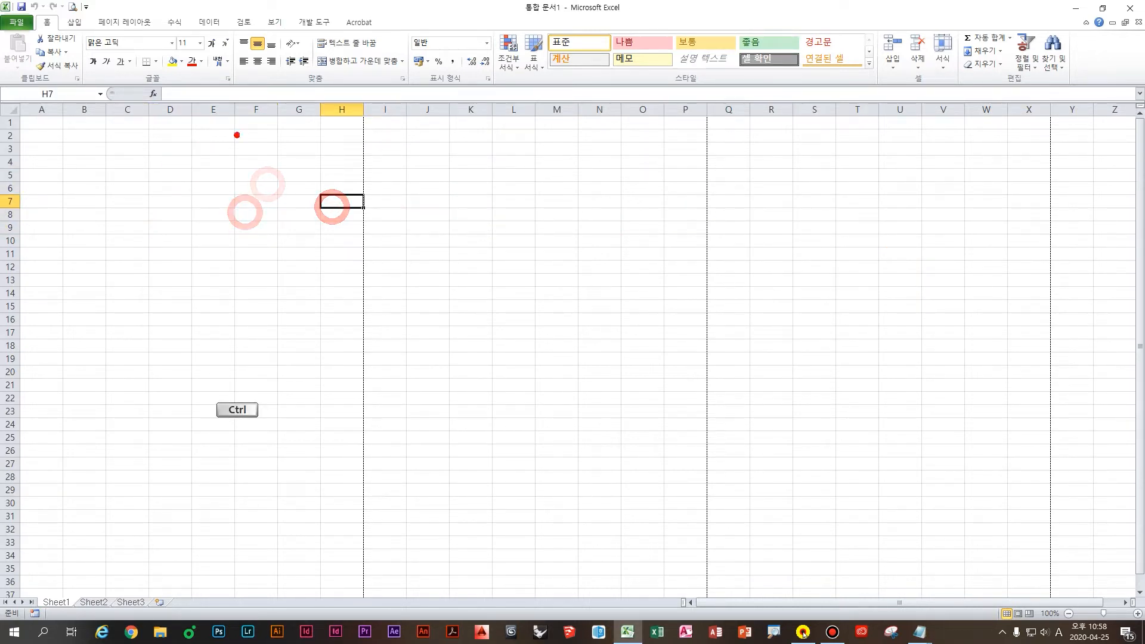
left_click_drag(283, 134, 136, 352)
left_click_drag(482, 165, 307, 400)
left_click_drag(660, 207, 438, 482)
left_click_drag(904, 234, 681, 559)
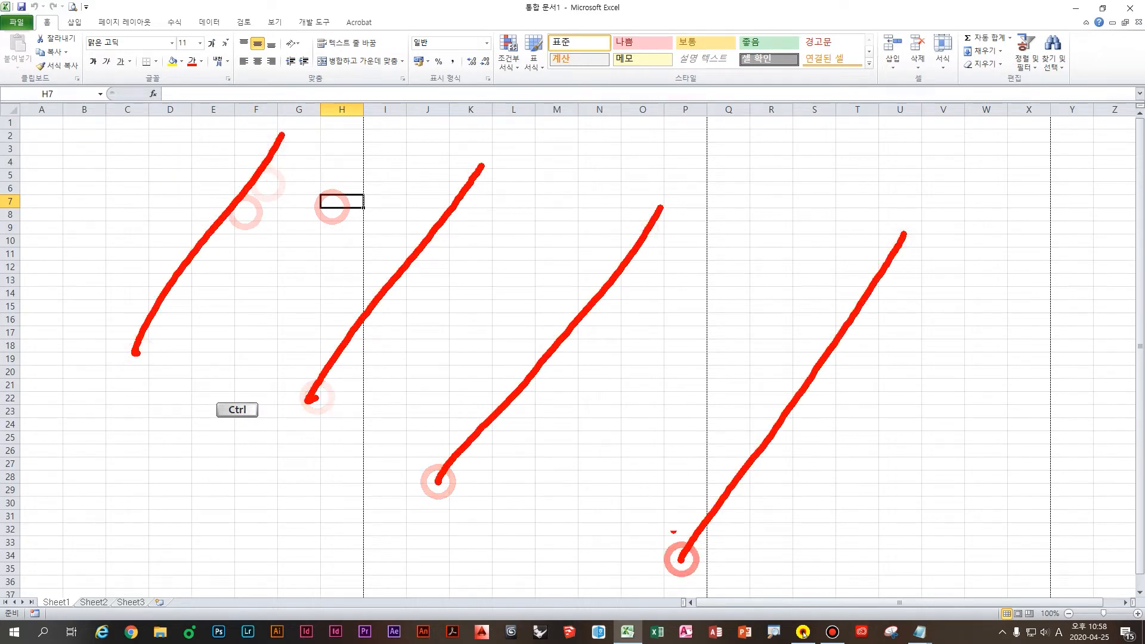
mouse_move(683, 97)
left_mouse_down()
mouse_move(670, 128)
mouse_move(697, 101)
left_mouse_up()
left_click_drag(643, 138, 731, 212)
mouse_move(763, 129)
left_mouse_down()
mouse_move(792, 140)
mouse_move(781, 164)
left_mouse_up()
left_click_drag(769, 161, 792, 160)
left_click_drag(745, 190, 803, 178)
left_click_drag(855, 118, 830, 165)
left_click_drag(841, 141, 862, 151)
left_click_drag(883, 106, 879, 192)
mouse_move(895, 140)
left_mouse_down()
mouse_move(924, 144)
mouse_move(961, 187)
left_mouse_up()
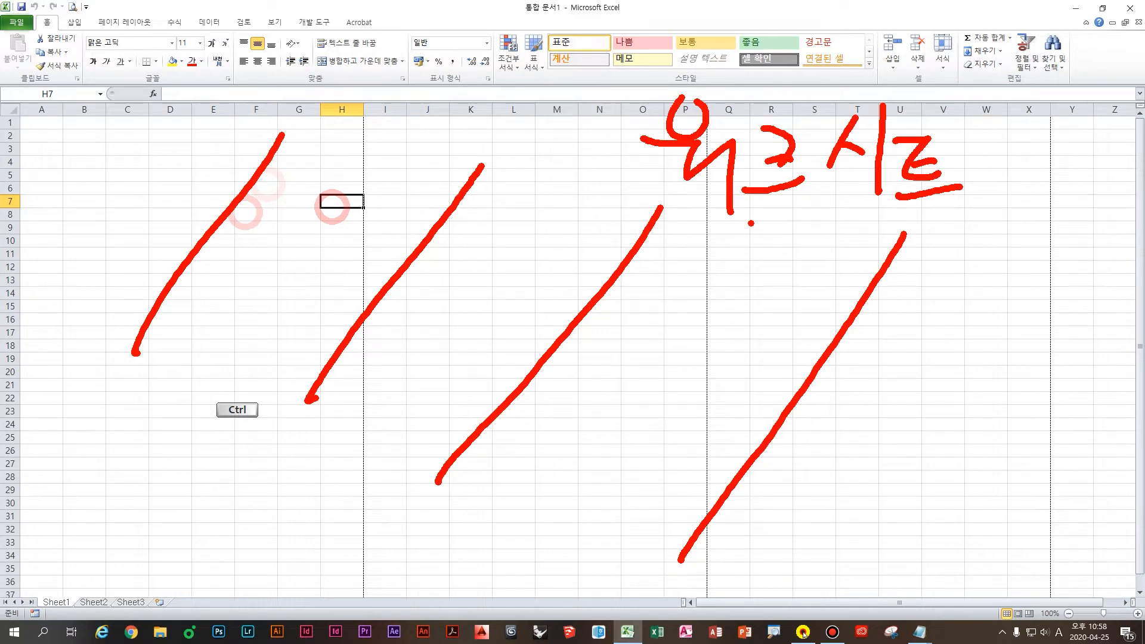
key("Escape")
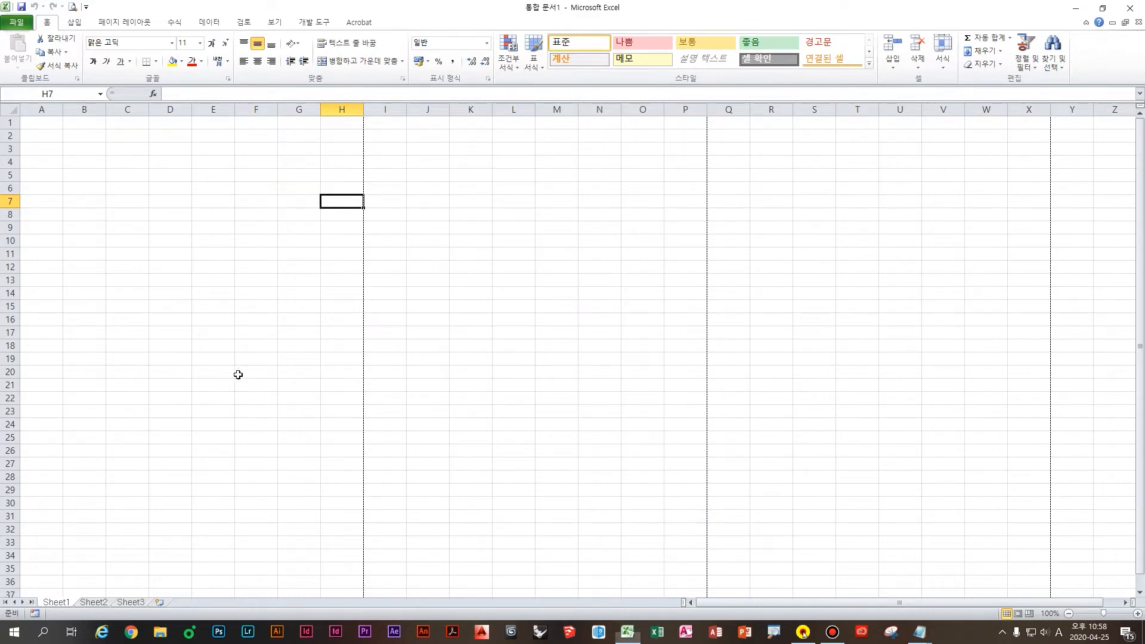
left_click(275, 203)
left_click(275, 209)
left_click(257, 180)
left_click(249, 185)
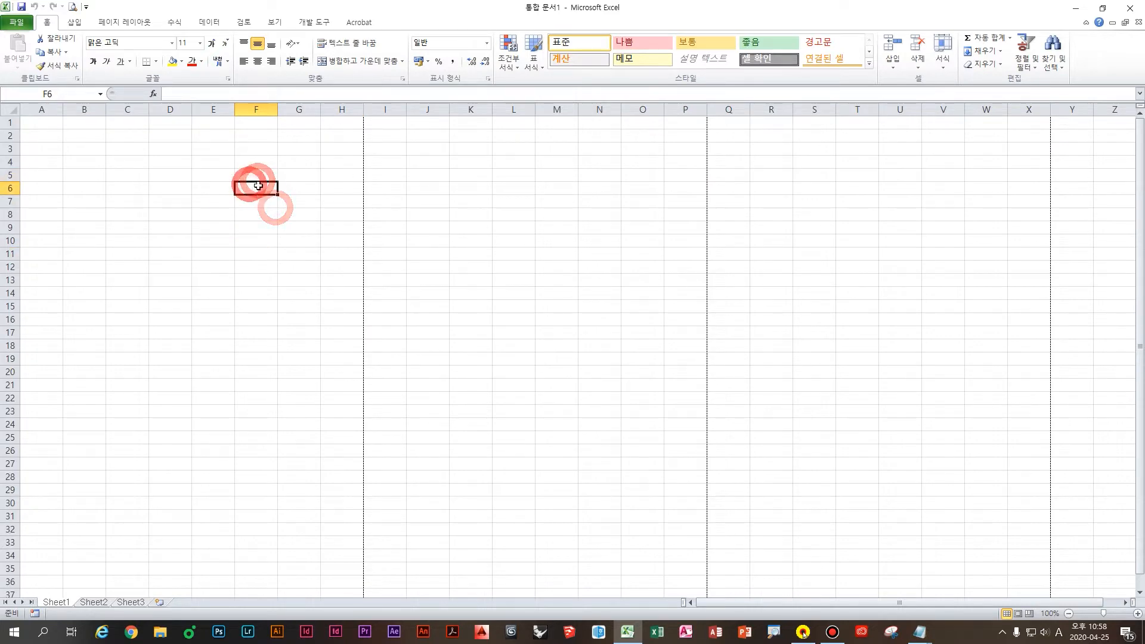
left_click(253, 180)
key("ctrl")
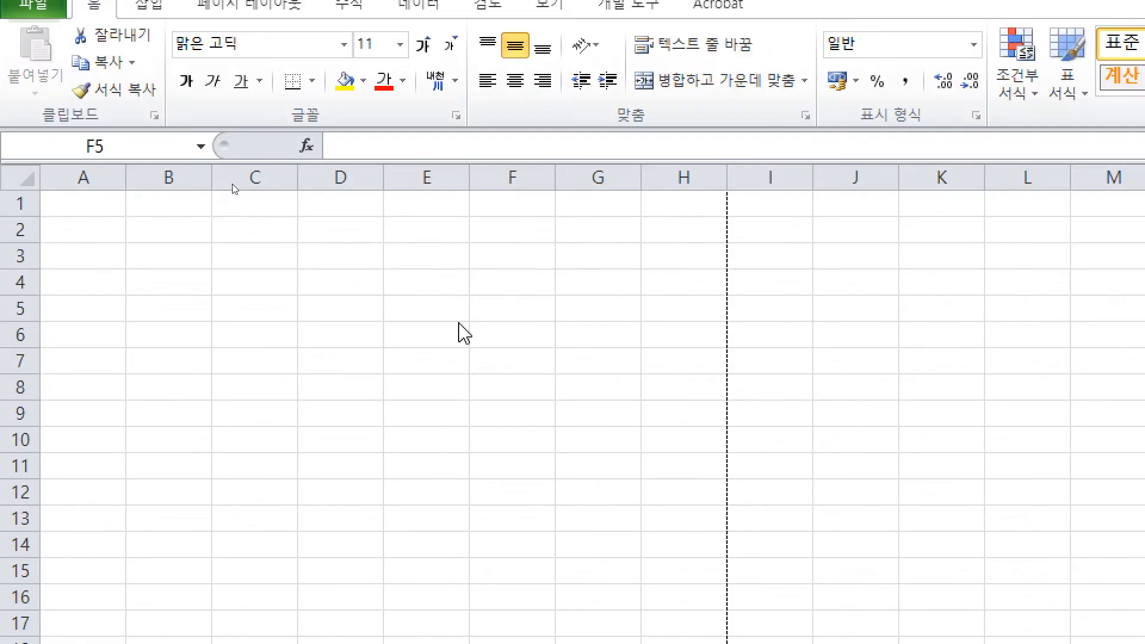
left_click(231, 183)
left_click(221, 151)
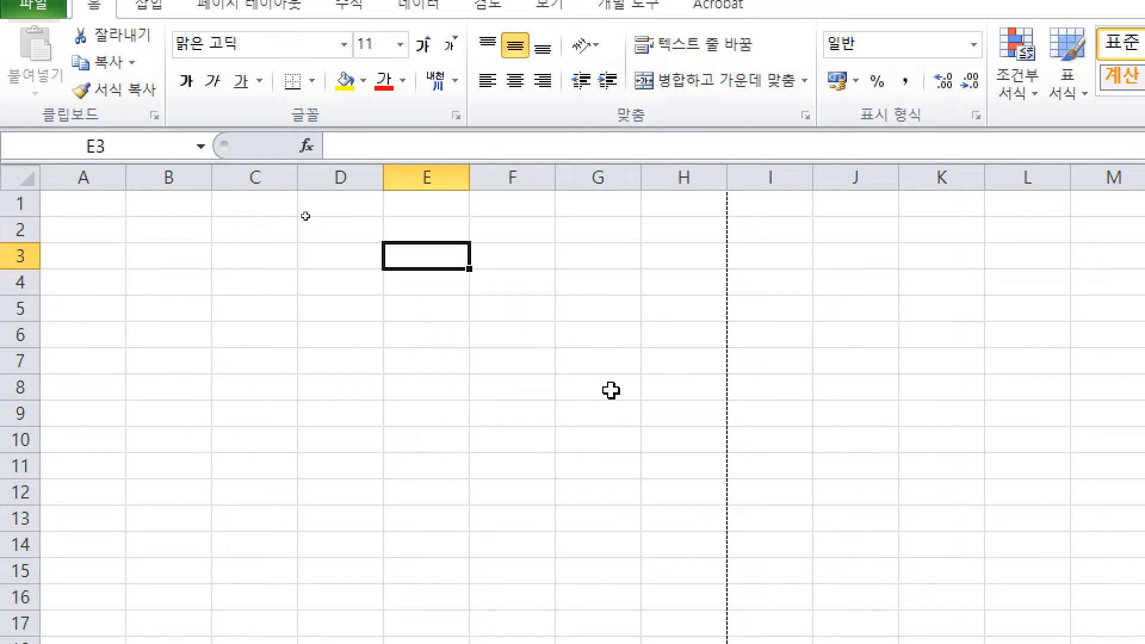
Step: Enter 안녕하세요 in E3, then select E4, E5, F6, E3 and E6 in turn
type("dkssudgktpood")
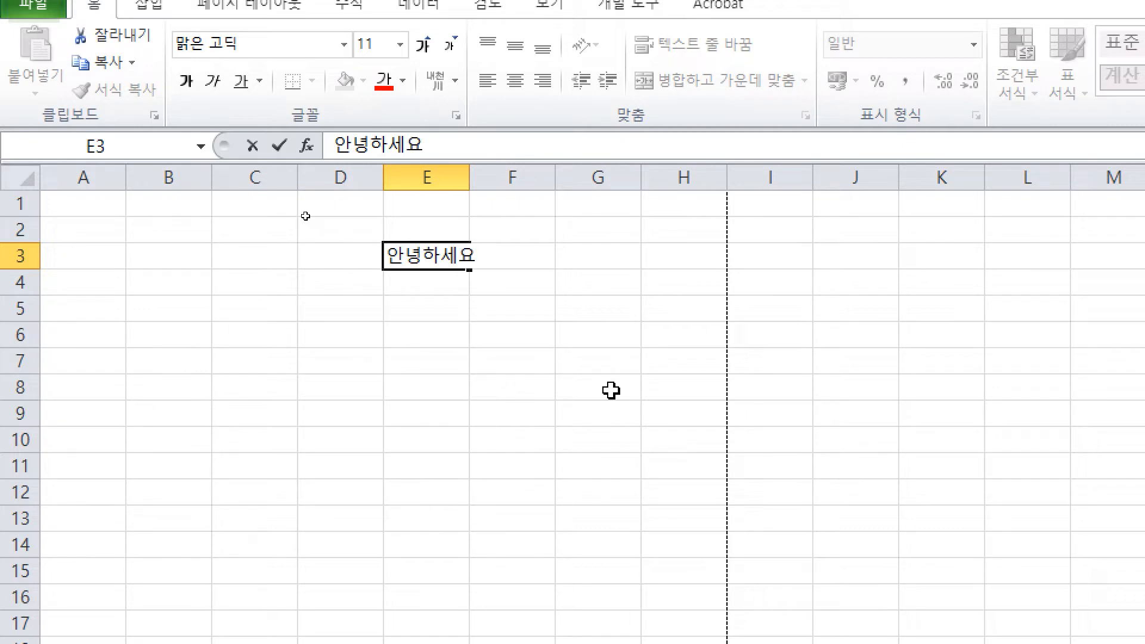
key("ctrl+Return")
left_click(611, 390)
left_click(396, 281)
left_click(411, 261)
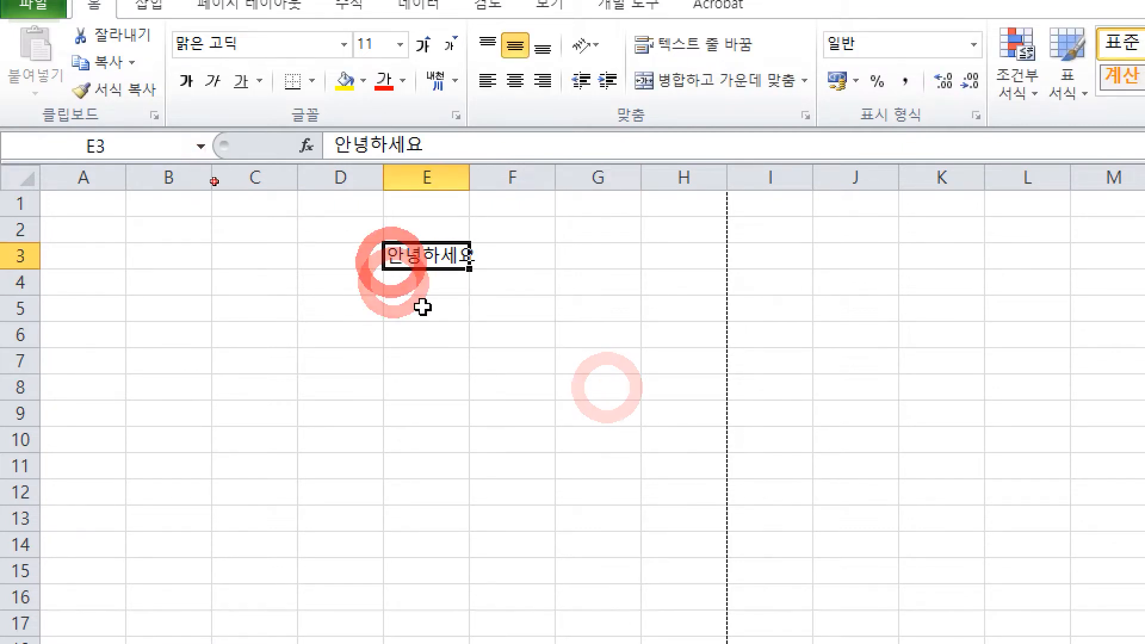
left_click(428, 313)
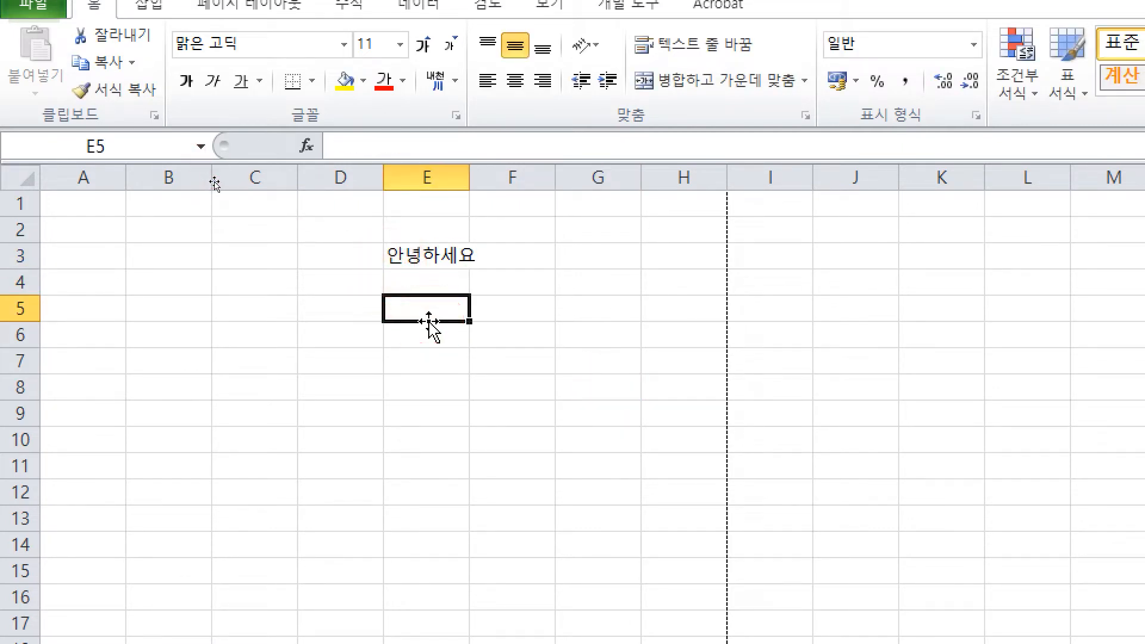
left_click(471, 335)
left_click(437, 255)
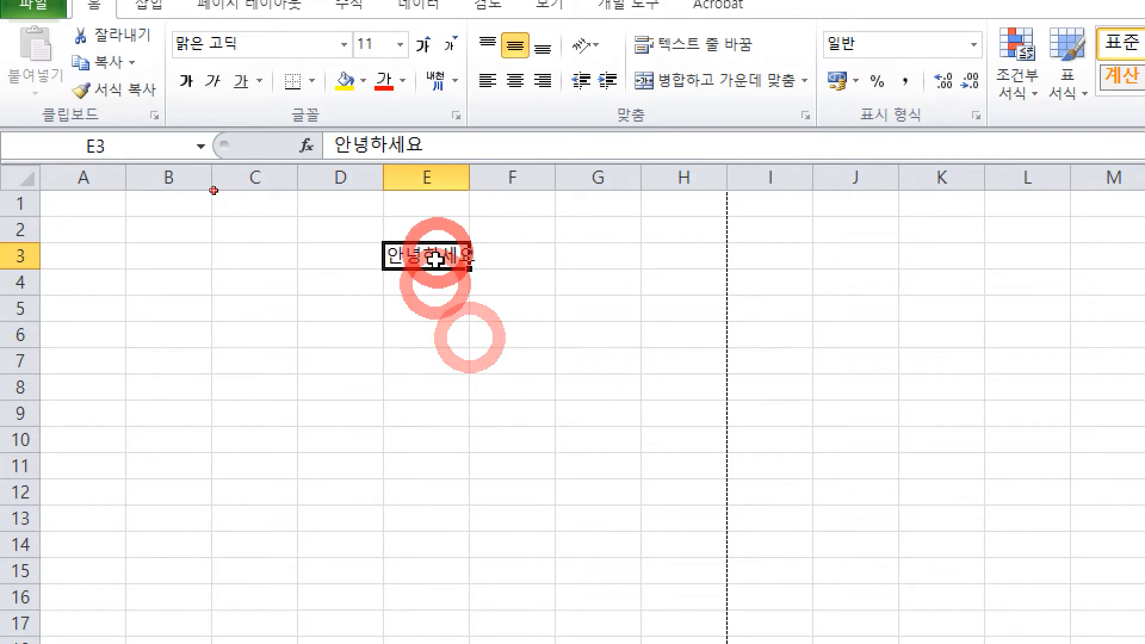
left_click(429, 334)
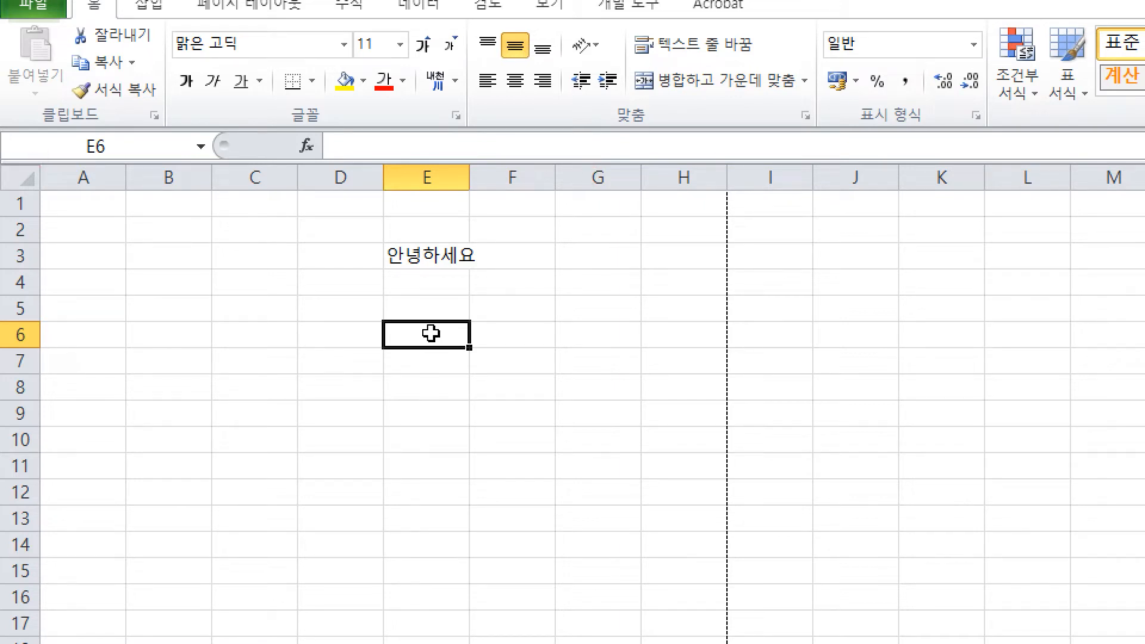
Step: Handwrite 머리글 (header) beside the arrow on the sheet
left_click_drag(661, 73, 662, 109)
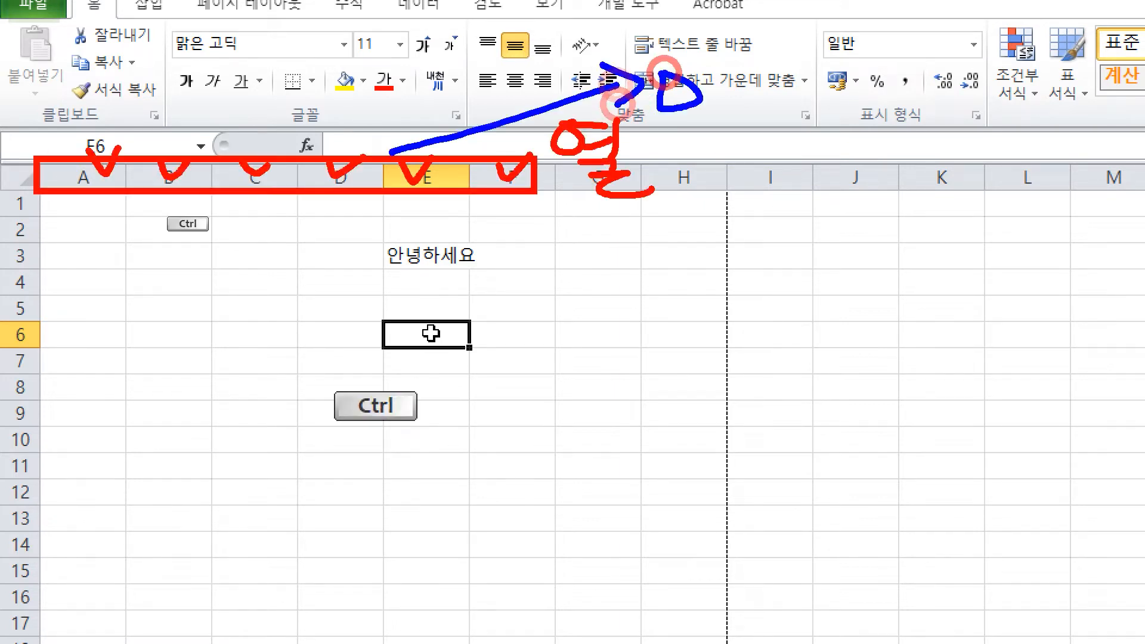
left_click_drag(715, 70, 714, 124)
mouse_move(736, 75)
left_mouse_down()
mouse_move(749, 75)
mouse_move(755, 110)
left_mouse_up()
left_click_drag(771, 55, 764, 123)
left_click_drag(786, 71, 829, 127)
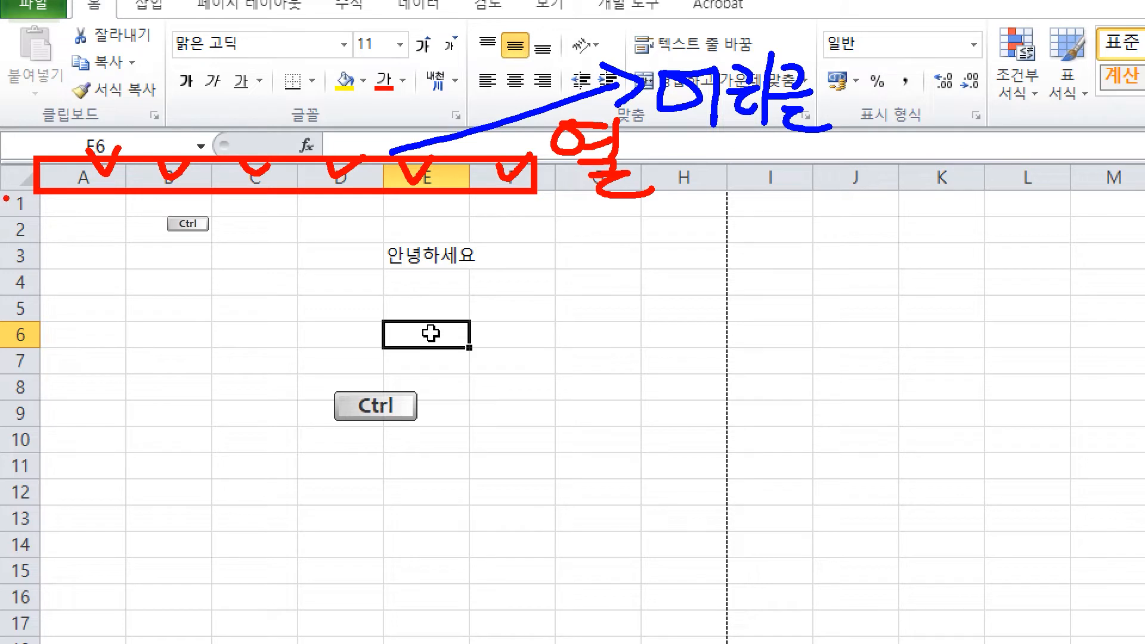
Step: Outline row numbers 1 to 10 in red and label them 행 with an arrow
mouse_move(5, 193)
left_mouse_down()
mouse_move(45, 335)
mouse_move(47, 461)
left_mouse_up()
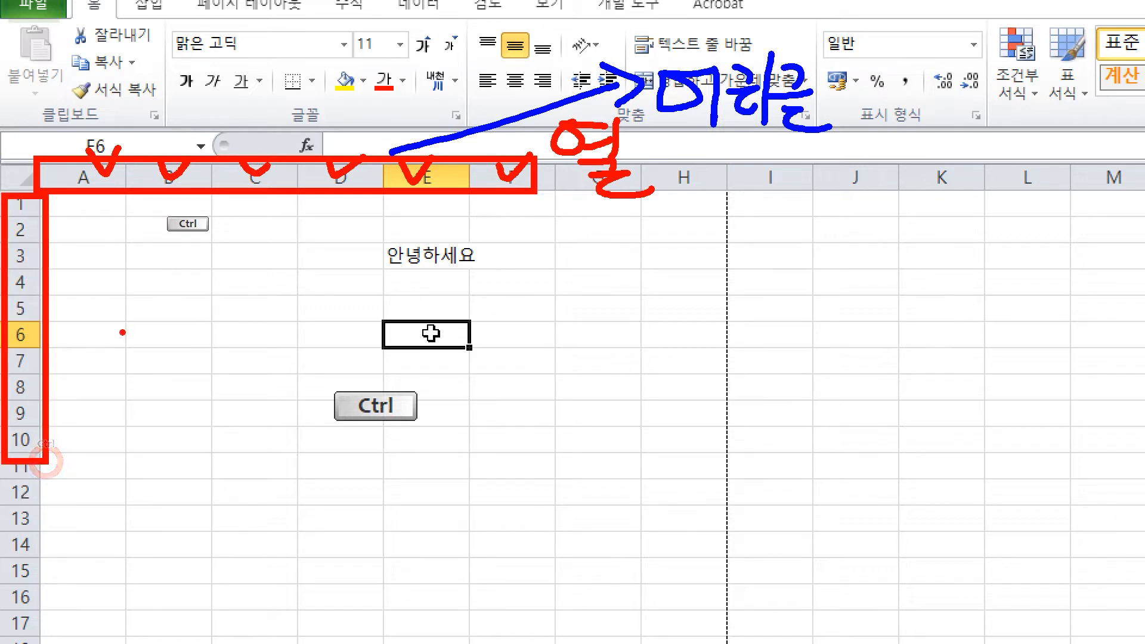
mouse_move(48, 336)
left_mouse_down()
mouse_move(85, 338)
mouse_move(109, 369)
left_mouse_up()
mouse_move(151, 324)
left_mouse_down()
mouse_move(193, 332)
mouse_move(191, 349)
mouse_move(231, 371)
left_mouse_up()
left_click_drag(230, 376, 253, 364)
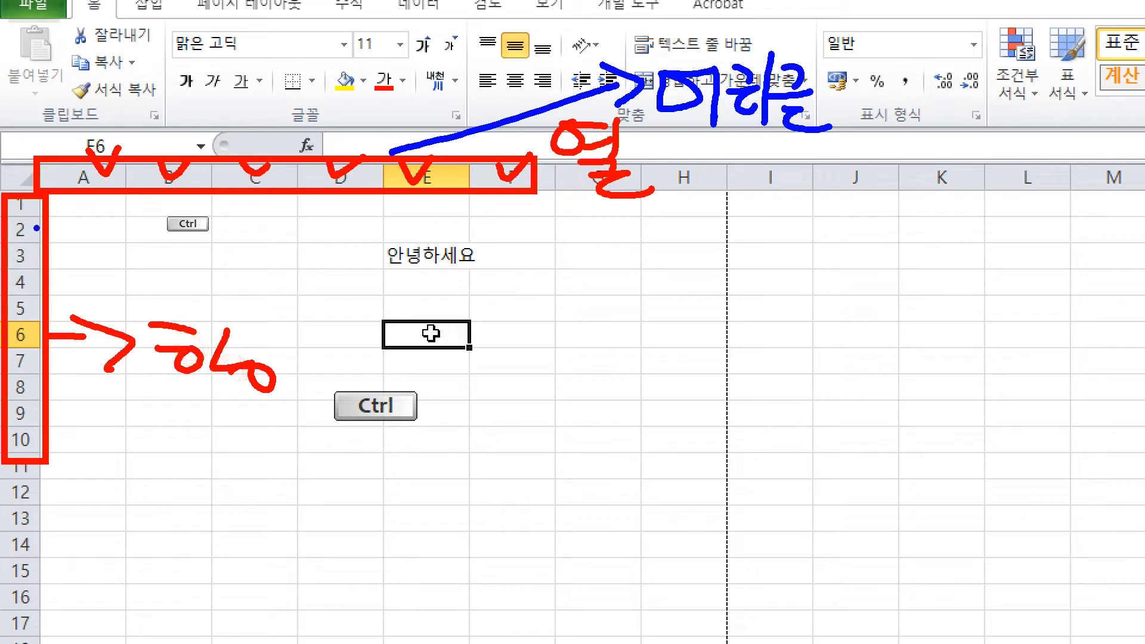
Step: Tick off row numbers 1 to 6 and write the header label beside them
mouse_move(9, 197)
left_mouse_down()
mouse_move(46, 219)
mouse_move(22, 313)
mouse_move(40, 294)
left_mouse_up()
left_click_drag(22, 319, 58, 315)
mouse_move(86, 244)
left_mouse_down()
mouse_move(91, 278)
mouse_move(110, 258)
left_mouse_up()
left_click_drag(87, 244, 135, 301)
left_click_drag(162, 253, 181, 293)
left_click_drag(191, 239, 186, 301)
mouse_move(203, 256)
left_mouse_down()
mouse_move(222, 258)
mouse_move(216, 277)
left_mouse_up()
left_click_drag(210, 289, 250, 302)
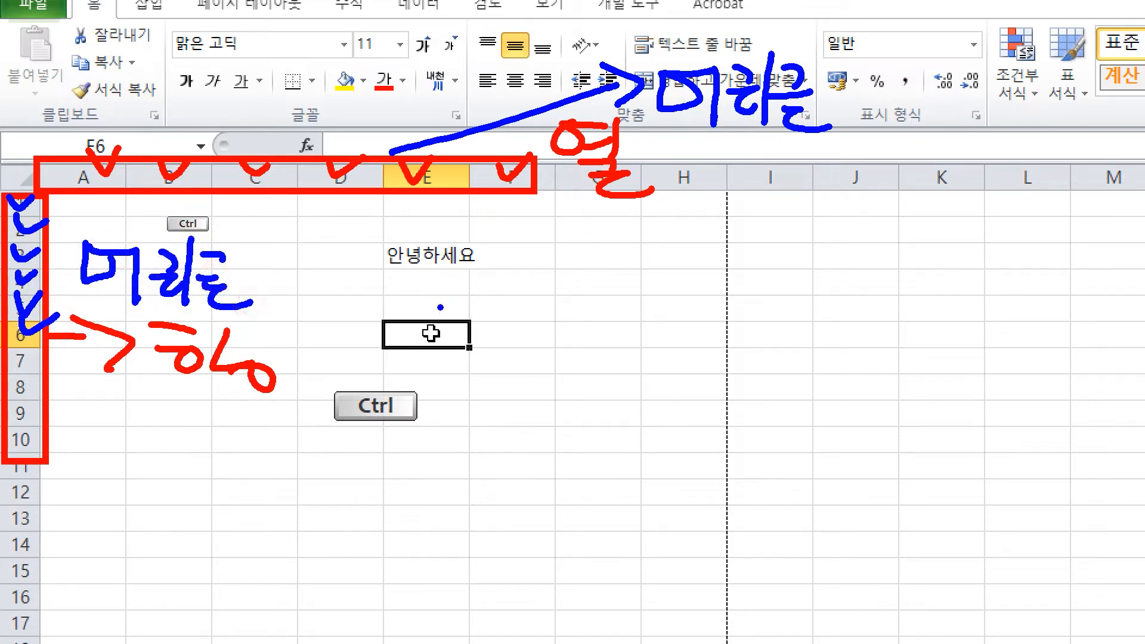
Step: Handwrite the heading 셀 읽는 때 to the right of column E
left_click_drag(550, 245, 500, 299)
mouse_move(528, 272)
left_mouse_down()
mouse_move(544, 295)
mouse_move(566, 293)
left_mouse_up()
left_click_drag(579, 267, 594, 323)
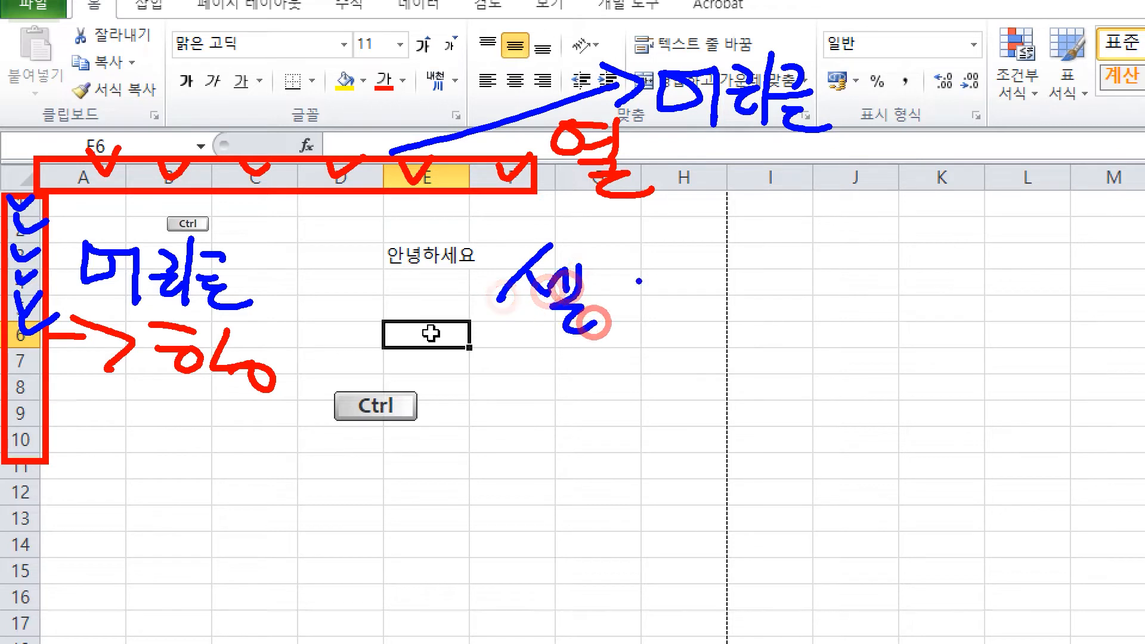
left_click_drag(647, 269, 692, 325)
left_click_drag(729, 241, 753, 267)
mouse_move(716, 285)
left_mouse_down()
mouse_move(760, 284)
mouse_move(765, 312)
left_mouse_up()
left_click_drag(794, 277, 835, 279)
left_click_drag(823, 286, 848, 301)
left_click_drag(853, 276, 854, 306)
left_click_drag(877, 274, 880, 309)
Step: Write point 1: 열 먼저 (column first)
left_click_drag(541, 361, 514, 408)
left_click(566, 412)
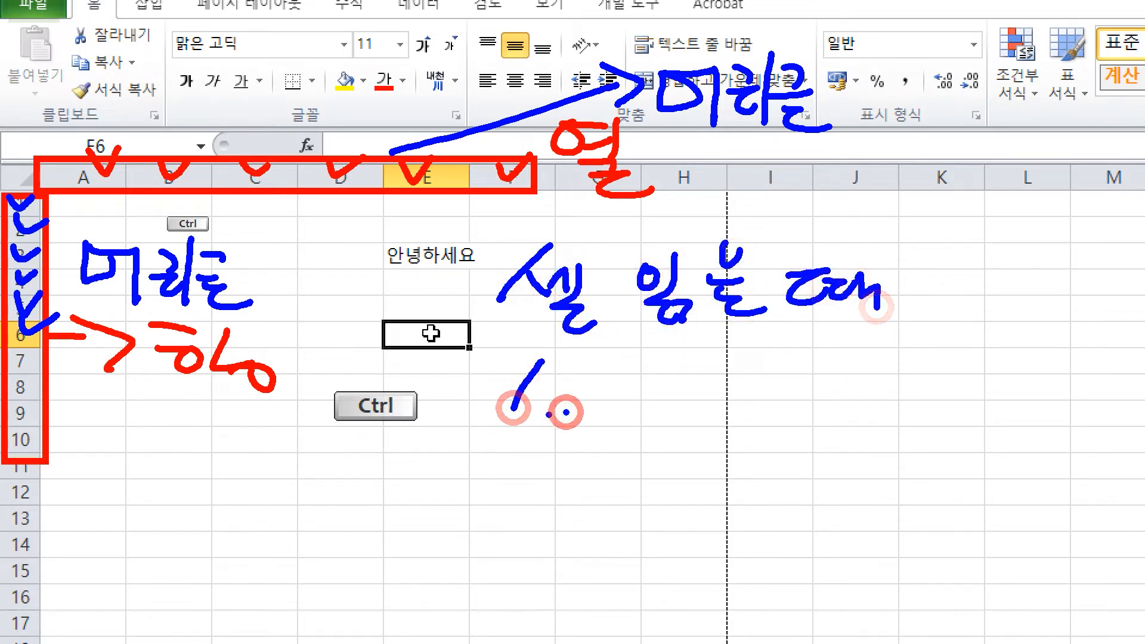
mouse_move(609, 368)
left_mouse_down()
mouse_move(598, 387)
mouse_move(611, 368)
left_mouse_up()
left_click_drag(622, 374, 638, 376)
mouse_move(622, 389)
left_mouse_down()
mouse_move(642, 384)
mouse_move(680, 409)
left_mouse_up()
left_click_drag(718, 377, 720, 407)
mouse_move(721, 383)
left_mouse_down()
mouse_move(759, 381)
mouse_move(755, 407)
left_mouse_up()
mouse_move(727, 413)
left_mouse_down()
mouse_move(765, 419)
mouse_move(776, 395)
left_mouse_up()
mouse_move(778, 388)
left_mouse_down()
mouse_move(783, 420)
mouse_move(816, 401)
left_mouse_up()
left_click_drag(818, 379, 819, 433)
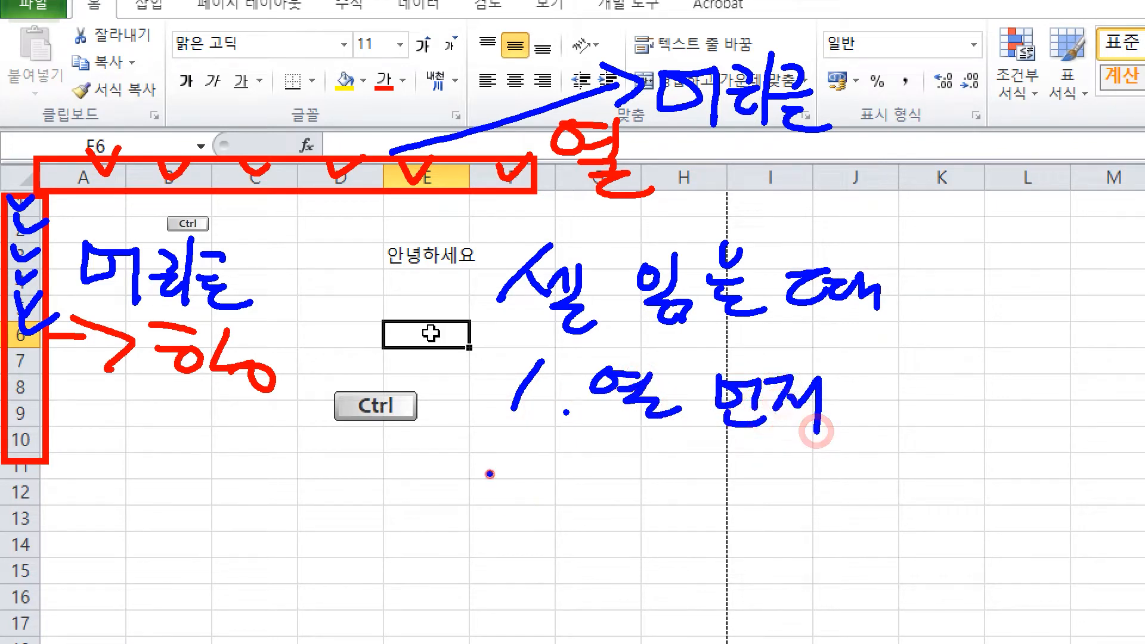
Step: Write point 2: 행번호 (row number)
left_click_drag(491, 474, 547, 508)
left_click(574, 516)
mouse_move(596, 461)
left_mouse_down()
mouse_move(622, 463)
mouse_move(620, 512)
left_mouse_up()
left_click_drag(634, 471, 635, 507)
left_click_drag(663, 506, 661, 508)
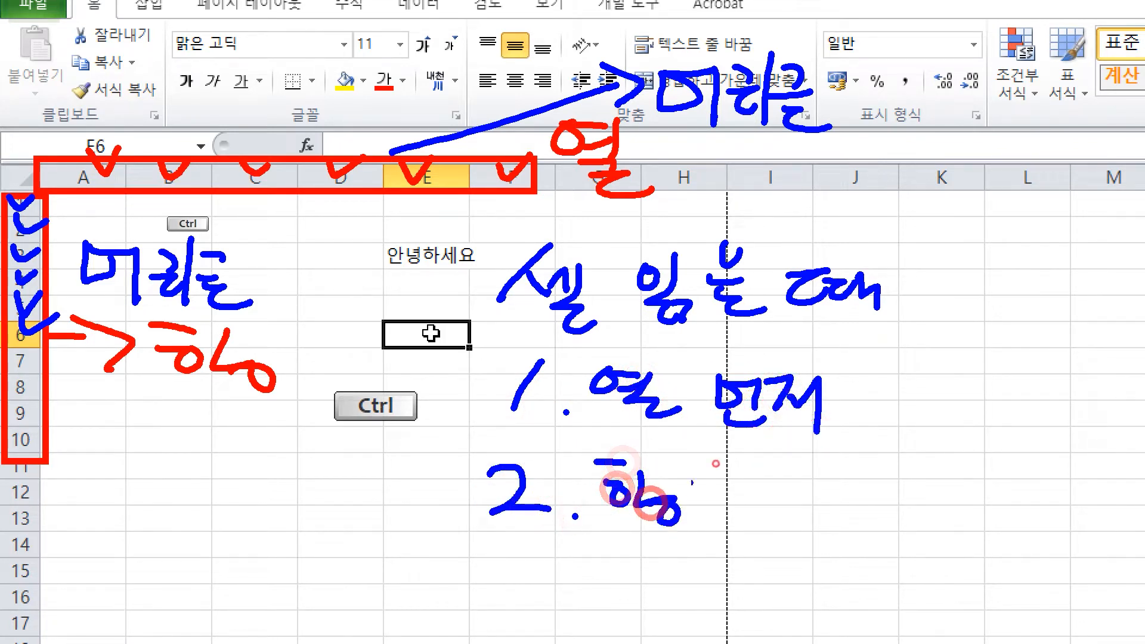
left_click_drag(709, 471, 741, 505)
left_click_drag(753, 485, 775, 485)
left_click_drag(776, 465, 777, 507)
left_click_drag(733, 507, 779, 527)
mouse_move(793, 467)
left_mouse_down()
mouse_move(821, 483)
mouse_move(811, 513)
left_mouse_up()
left_click_drag(793, 519, 855, 520)
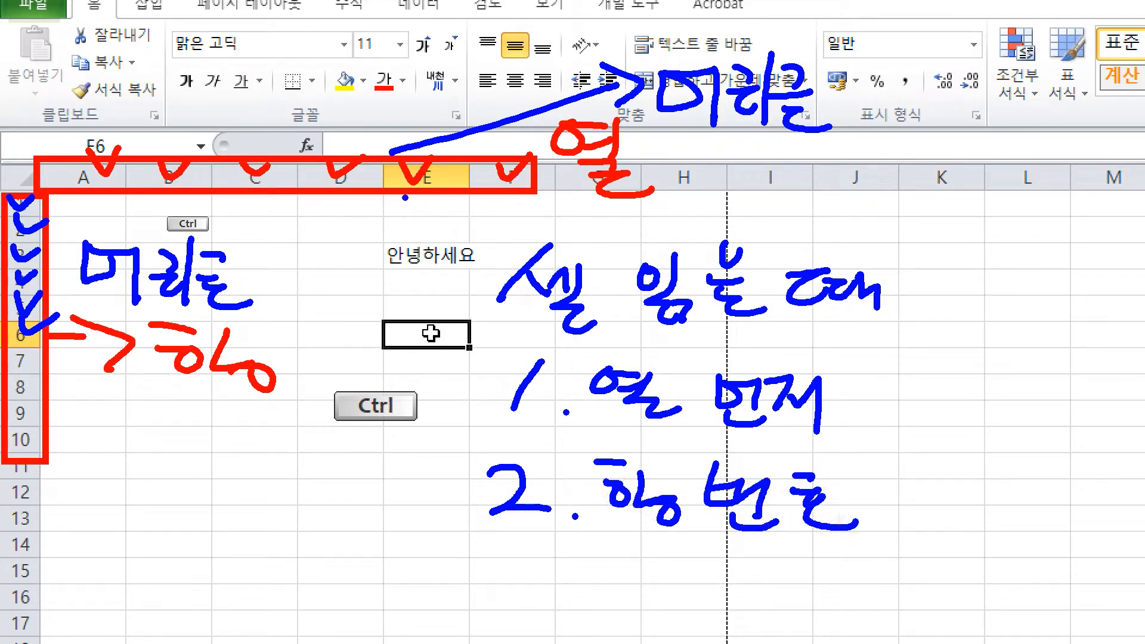
Step: Handwrite E열 near column J
mouse_move(829, 187)
left_mouse_down()
mouse_move(862, 188)
mouse_move(852, 225)
left_mouse_up()
mouse_move(830, 210)
left_mouse_down()
mouse_move(862, 212)
mouse_move(881, 198)
left_mouse_up()
left_click_drag(895, 200, 916, 209)
left_click_drag(919, 187, 918, 215)
mouse_move(895, 224)
left_mouse_down()
mouse_move(916, 224)
mouse_move(941, 253)
left_mouse_up()
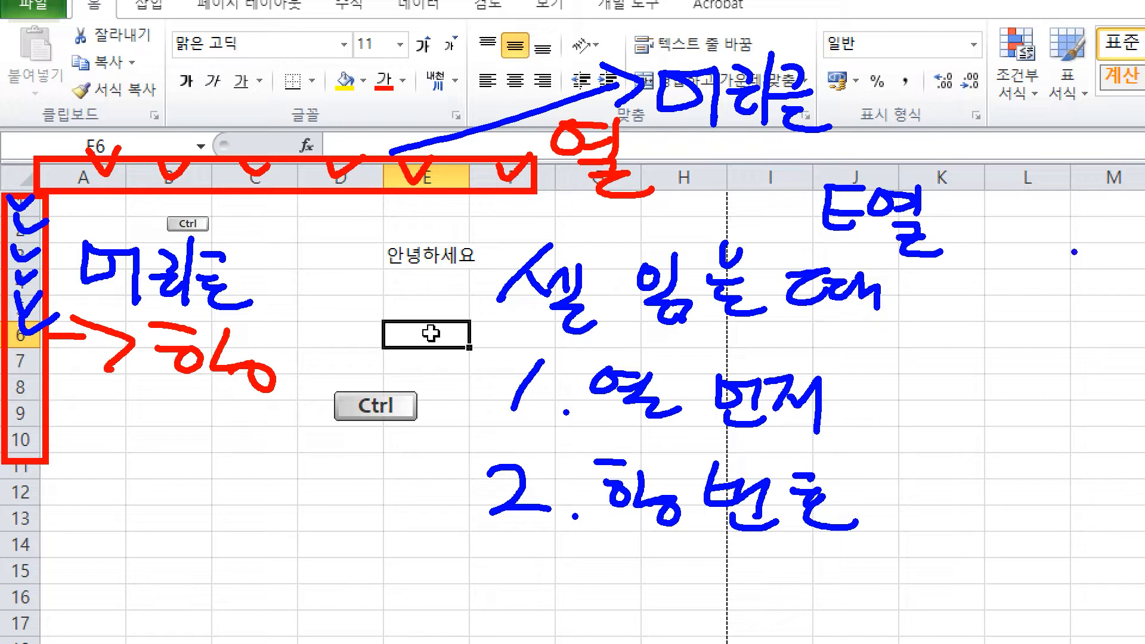
Step: Add 3행 after E열 and draw a downward arrow beneath it
left_click_drag(962, 204, 962, 240)
mouse_move(1013, 196)
left_mouse_down()
mouse_move(1039, 202)
mouse_move(1029, 222)
left_mouse_up()
mouse_move(1051, 197)
left_mouse_down()
mouse_move(1053, 245)
mouse_move(1074, 258)
left_mouse_up()
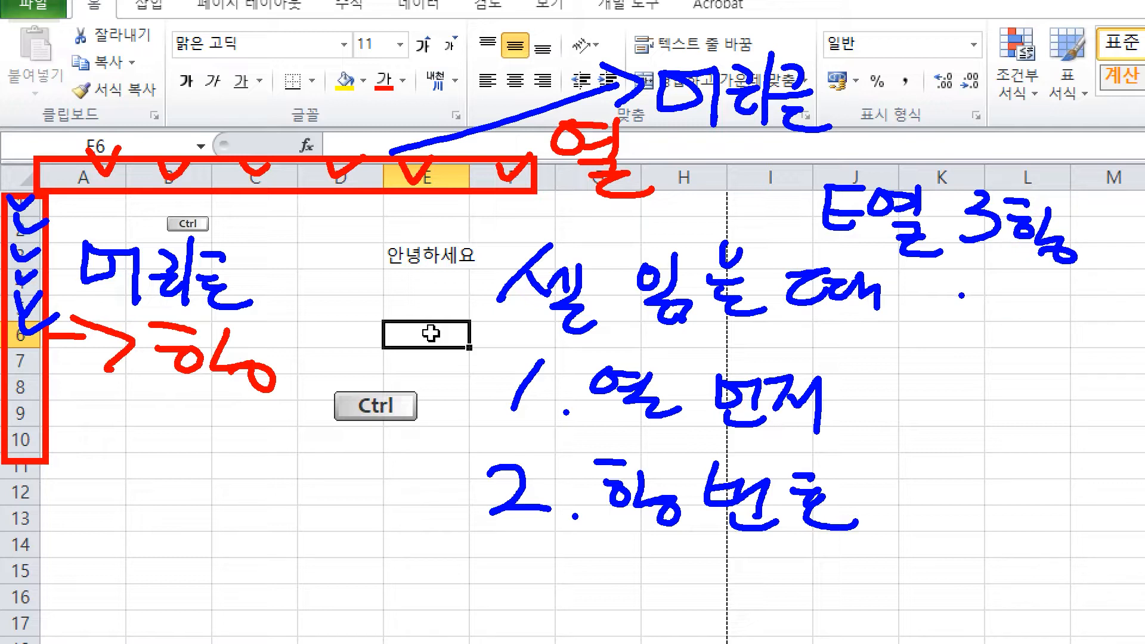
left_click_drag(972, 276, 963, 352)
left_click_drag(934, 316, 993, 305)
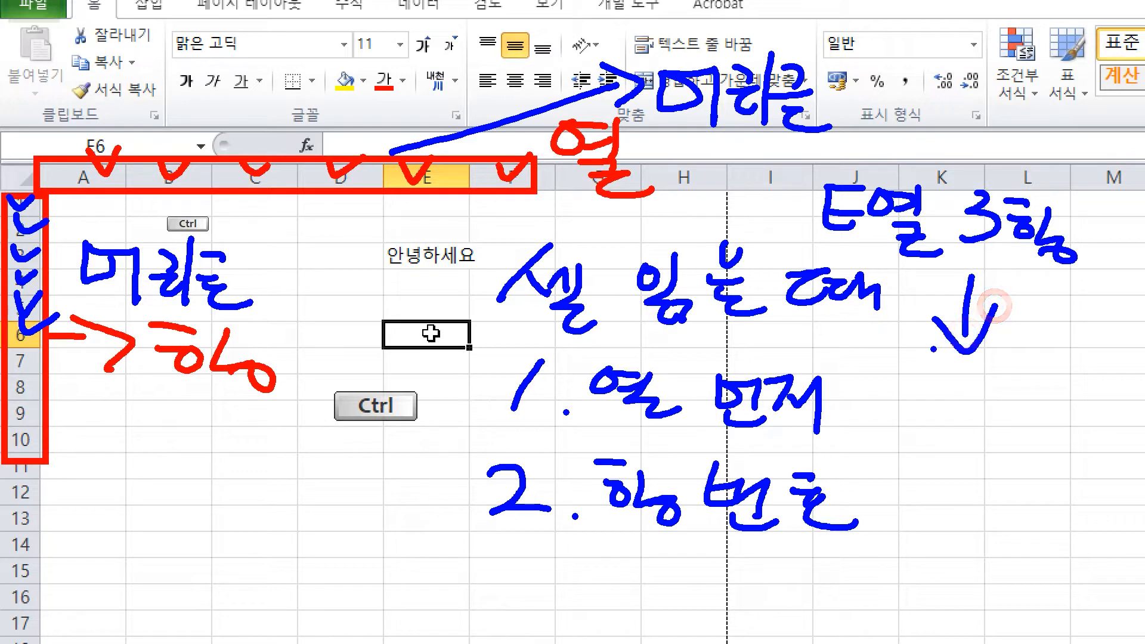
Step: Write E3셀 below the arrow, bracket the two reading rules, then erase all pen markup
mouse_move(865, 394)
left_mouse_down()
mouse_move(913, 392)
mouse_move(916, 442)
left_mouse_up()
mouse_move(868, 422)
left_mouse_down()
mouse_move(908, 421)
mouse_move(923, 444)
left_mouse_up()
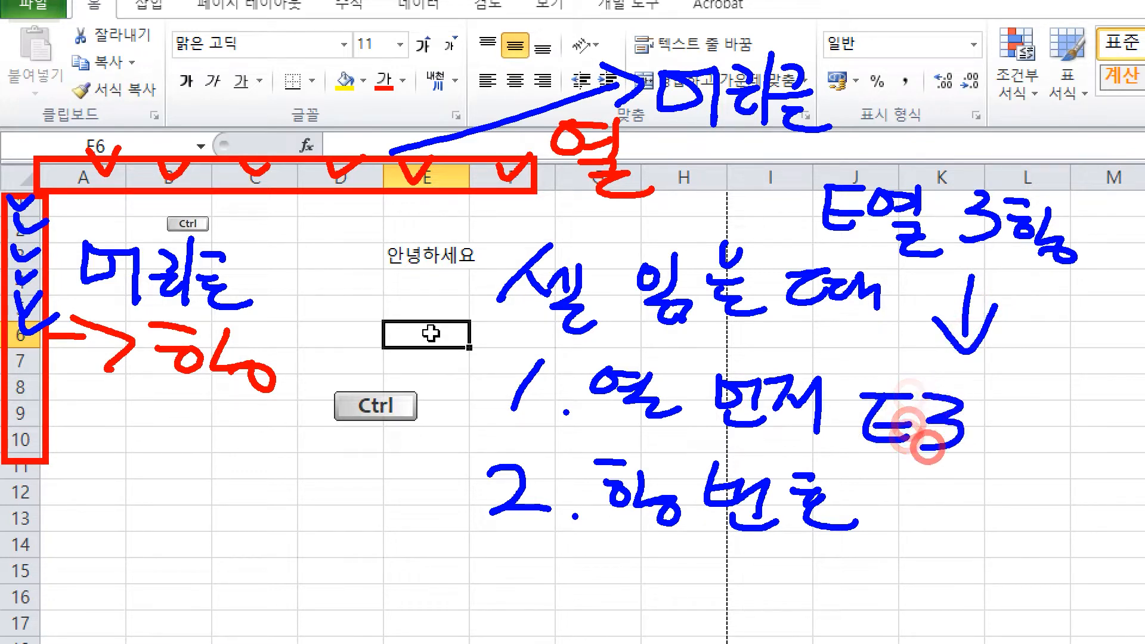
mouse_move(992, 389)
left_mouse_down()
mouse_move(978, 425)
mouse_move(1016, 435)
left_mouse_up()
left_click_drag(1031, 387, 1038, 454)
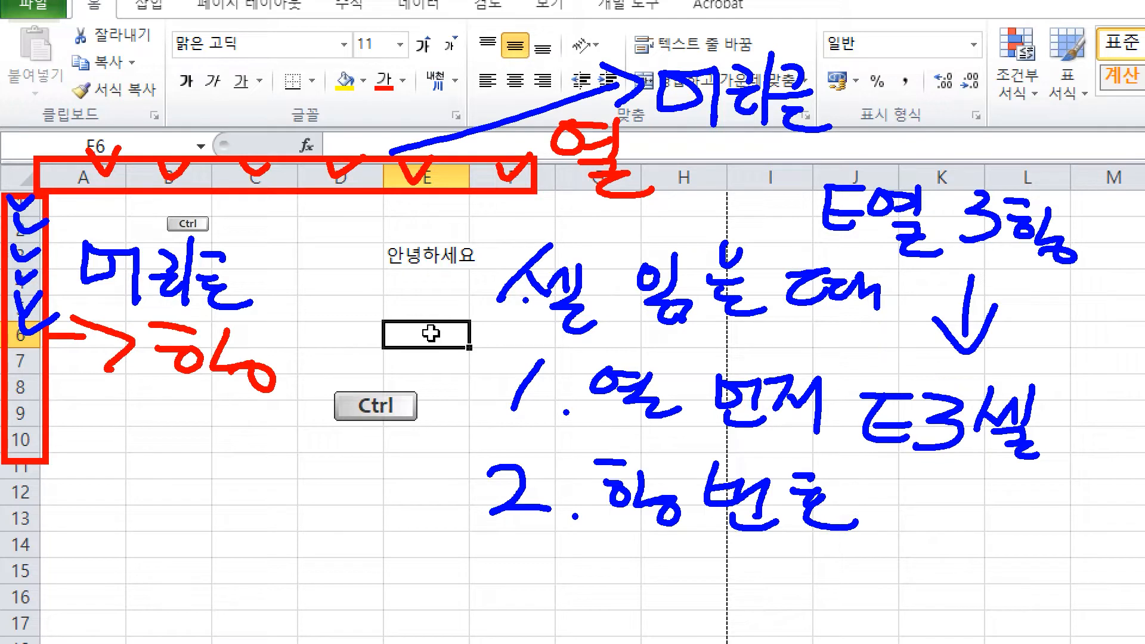
mouse_move(477, 291)
left_mouse_down()
mouse_move(460, 294)
mouse_move(422, 442)
mouse_move(440, 442)
mouse_move(371, 468)
left_mouse_up()
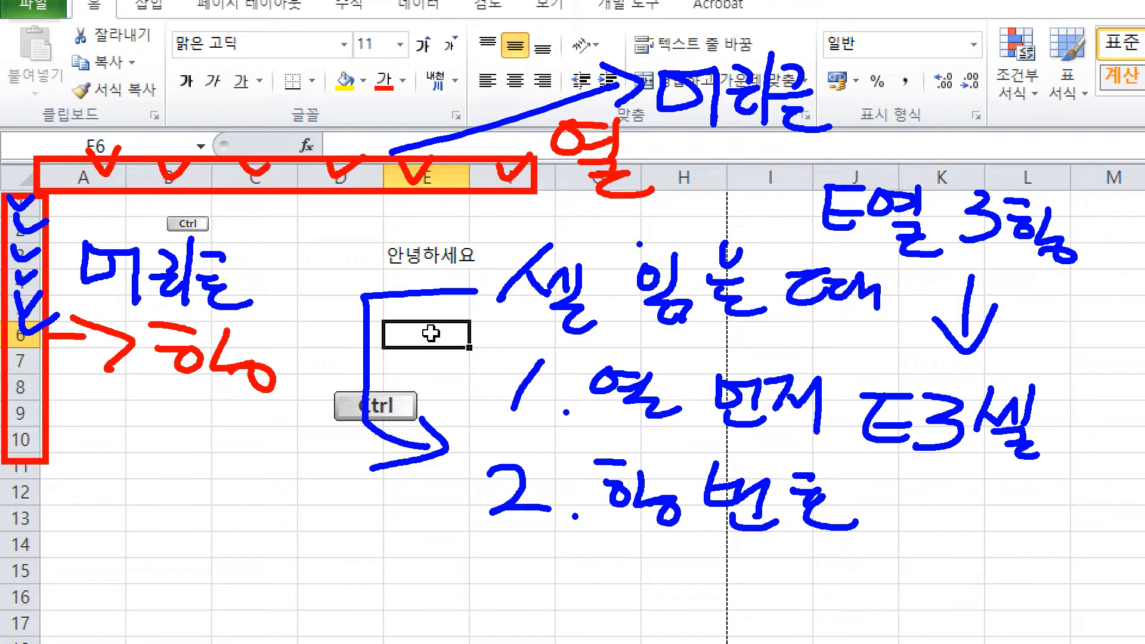
right_click(471, 396)
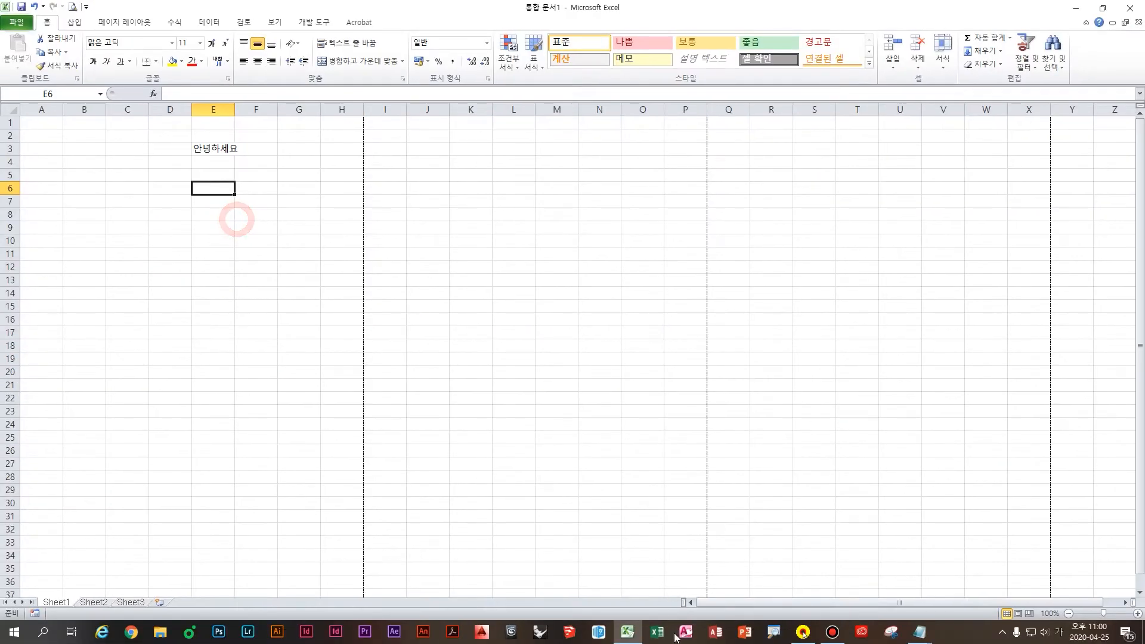
Step: In Notepad, type the intro line '엑셀에서 셀(칸)을 읽을 때는'
mouse_move(917, 633)
left_click(881, 576)
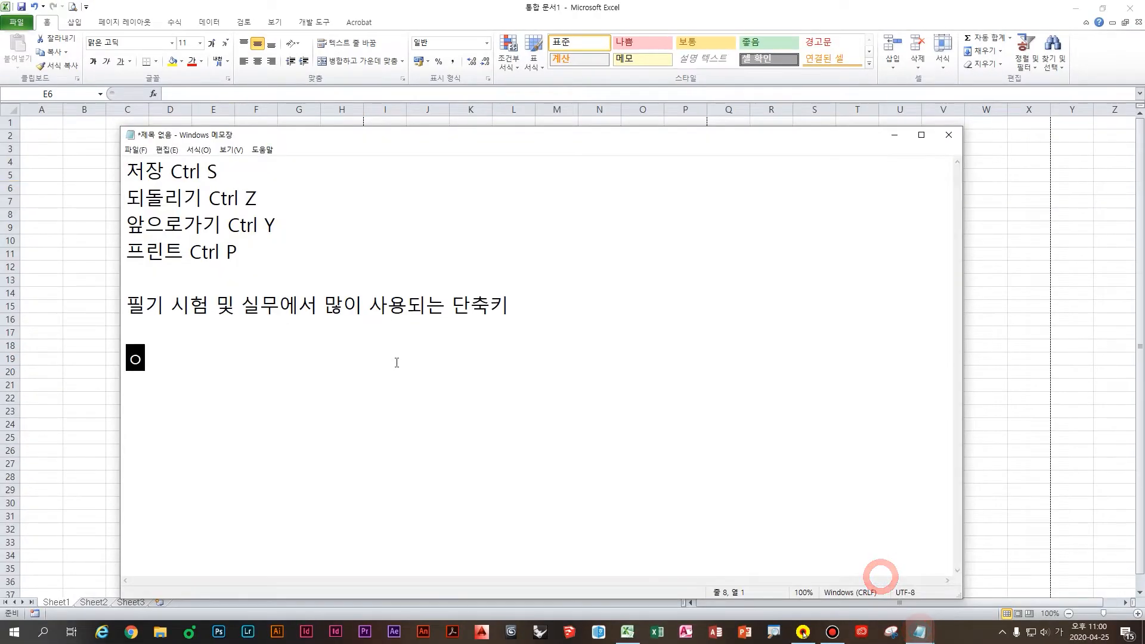
type("엑셀에서 셀으")
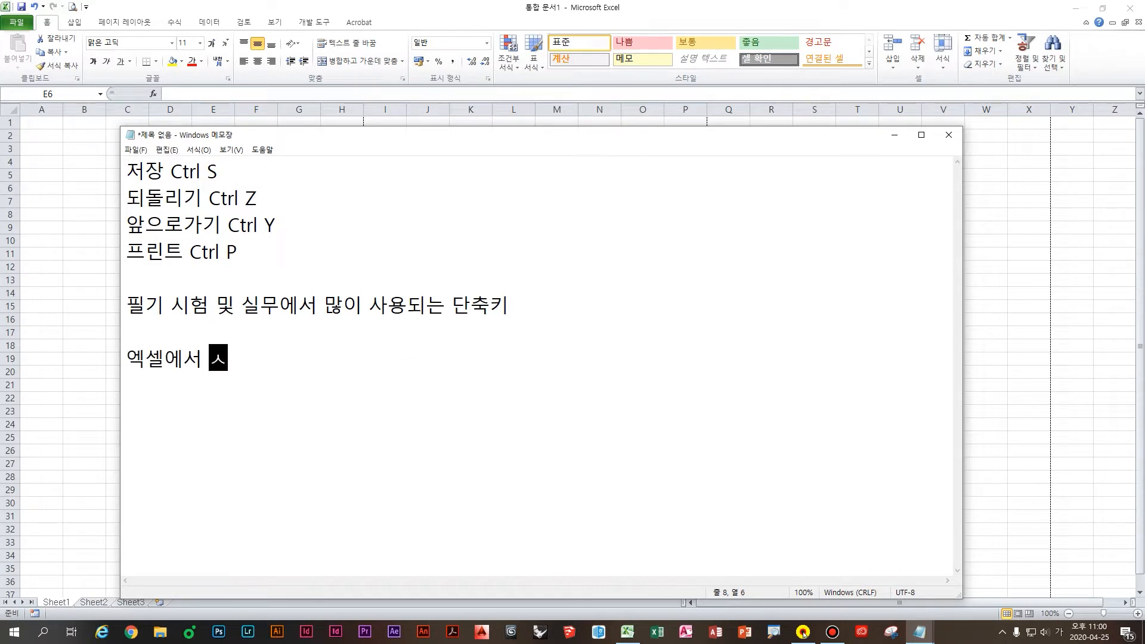
key("BackSpace")
type("(칸")
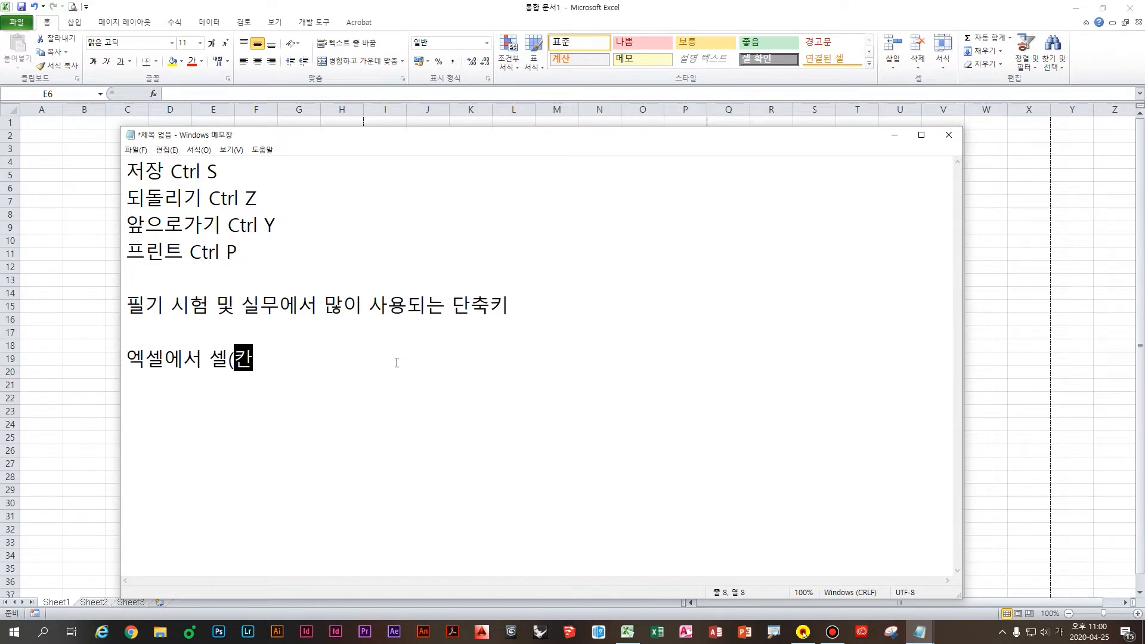
type(")ㅇ을 읽을 때는")
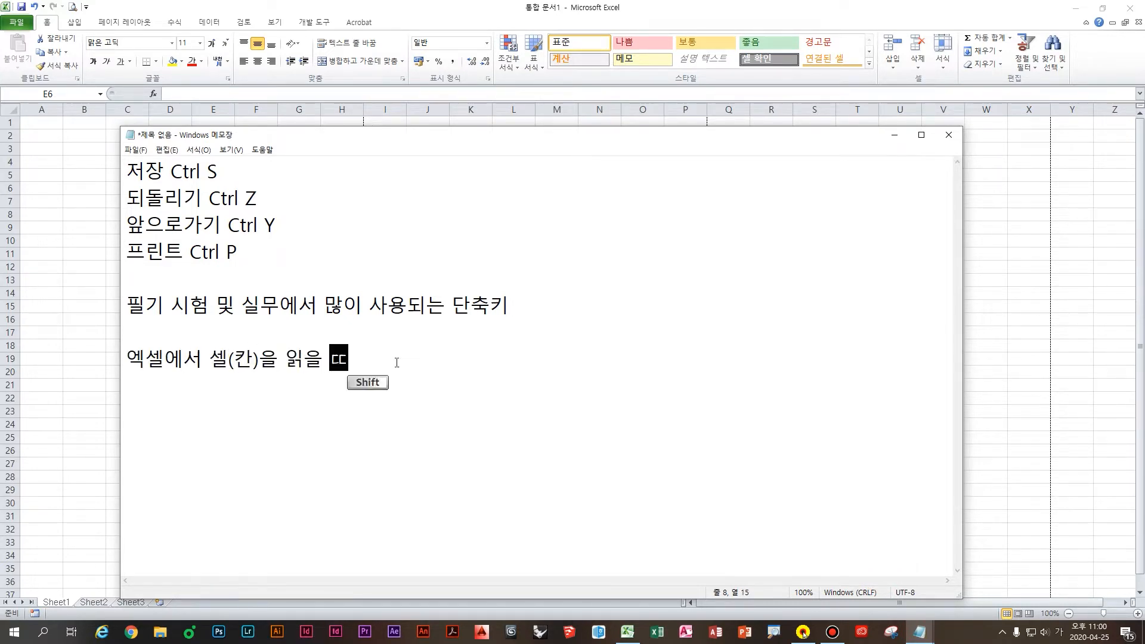
Step: Add rules '1. 열을 먼저 읽고' and '2. 행번호를 나중에 읽습니다.' on separate lines
key("Return")
type("1. 열")
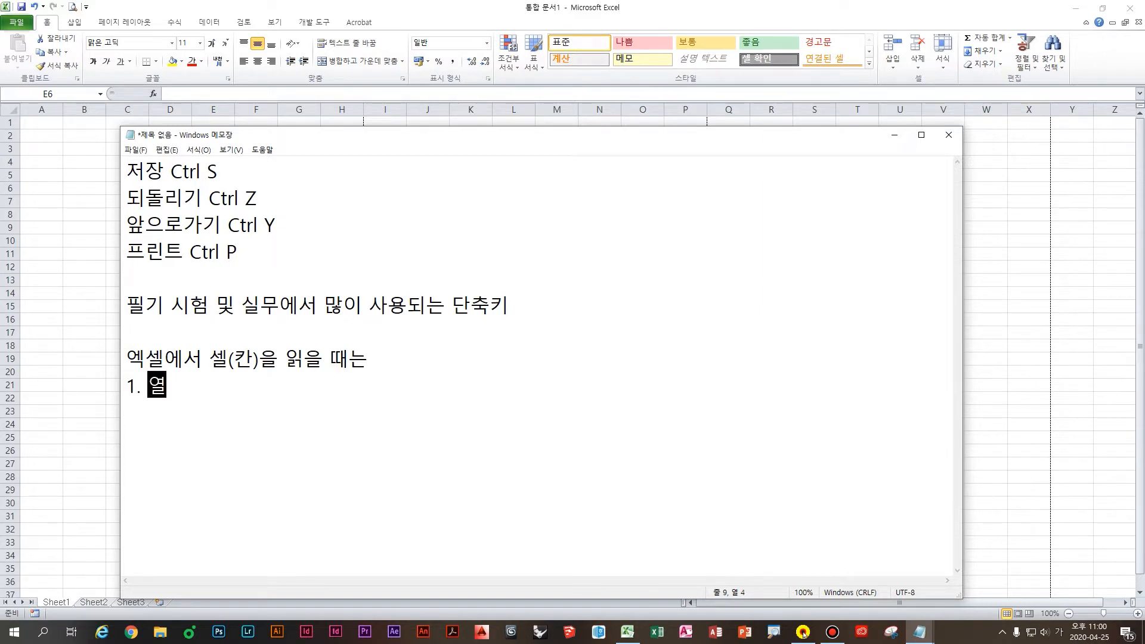
type("을 머ㄴ저 읽고ㅓ")
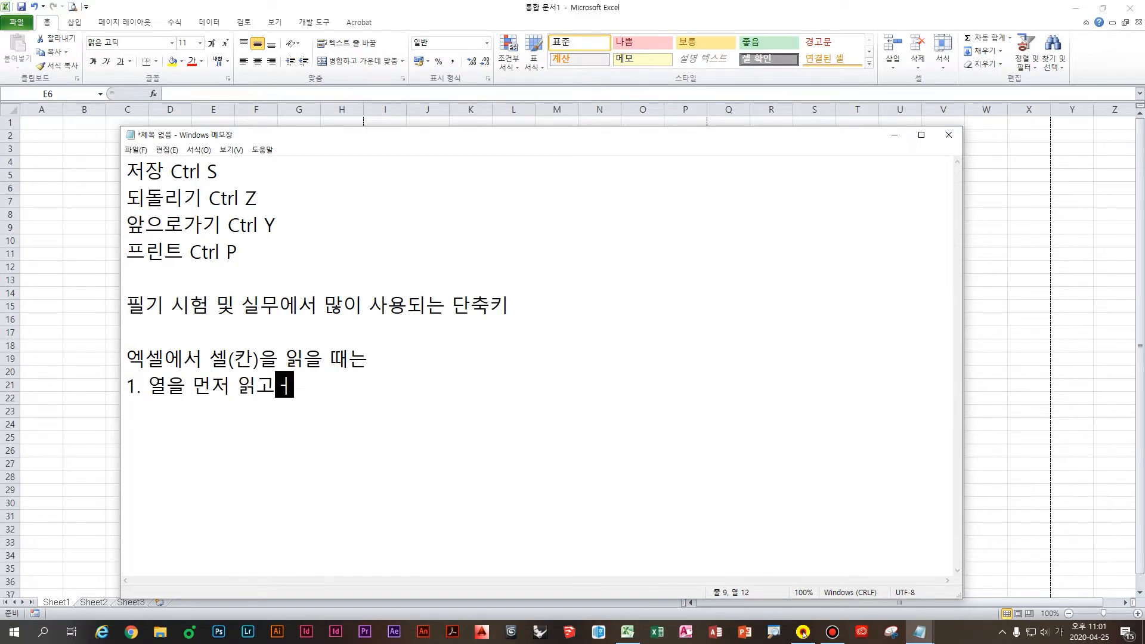
key("Return")
type("2. 행번호")
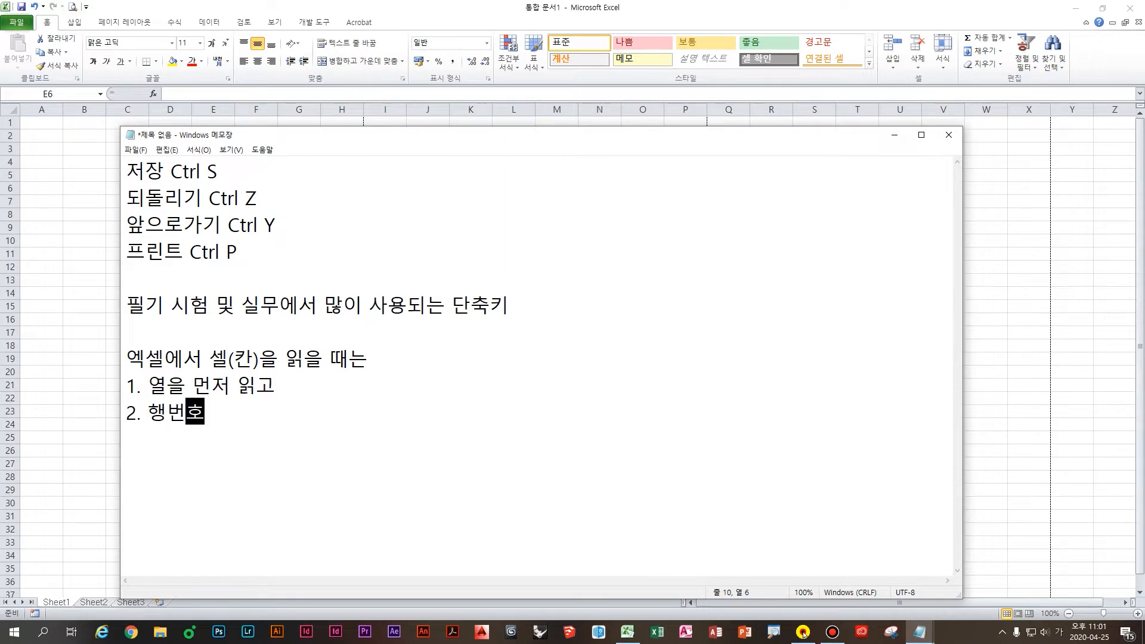
type("를 낮ㅜㅇ에 읽습니다.")
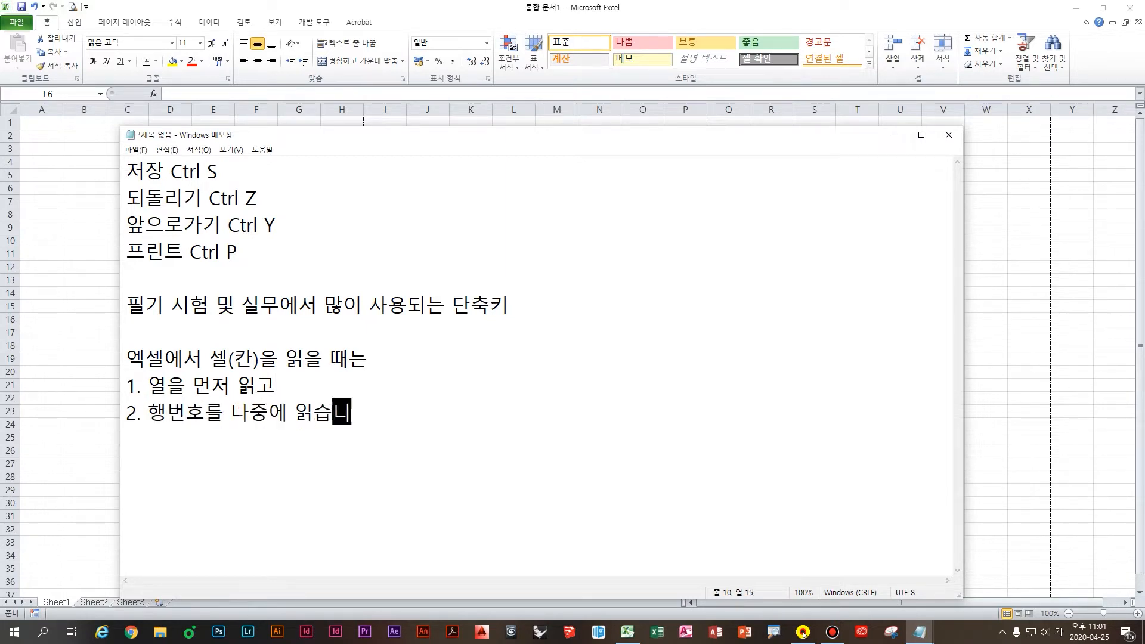
Step: Add the example line '예) E3셀 [이삼셀]' and move the Notepad window aside
key("Return")
type("예)")
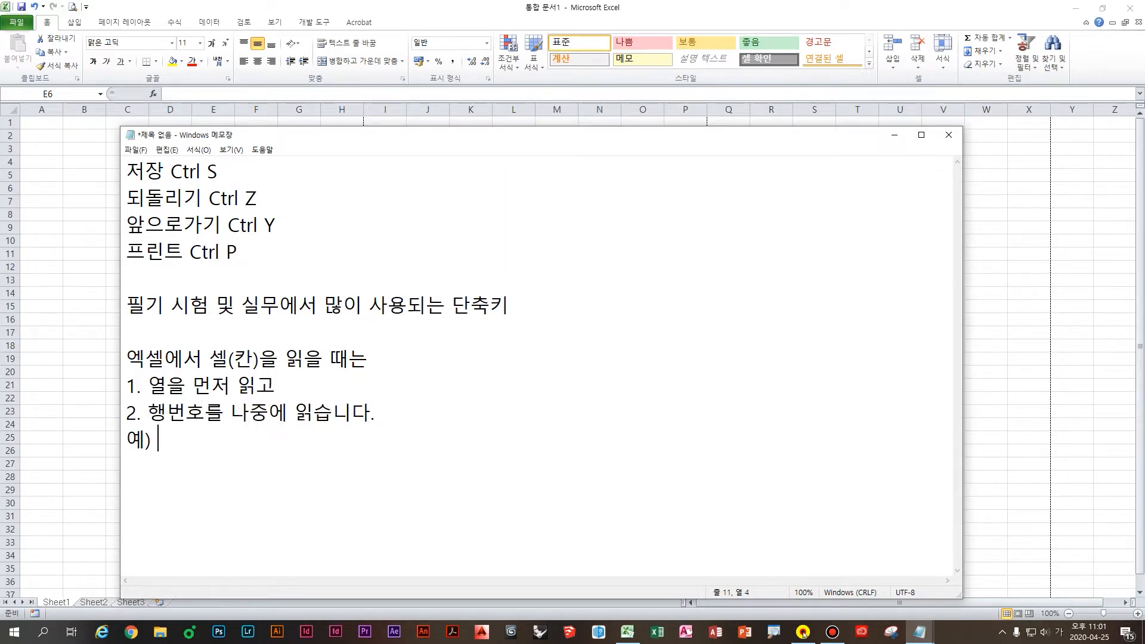
key("Hangul")
type("D")
key("BackSpace")
type("E3")
key("Hangul")
type("셀 ")
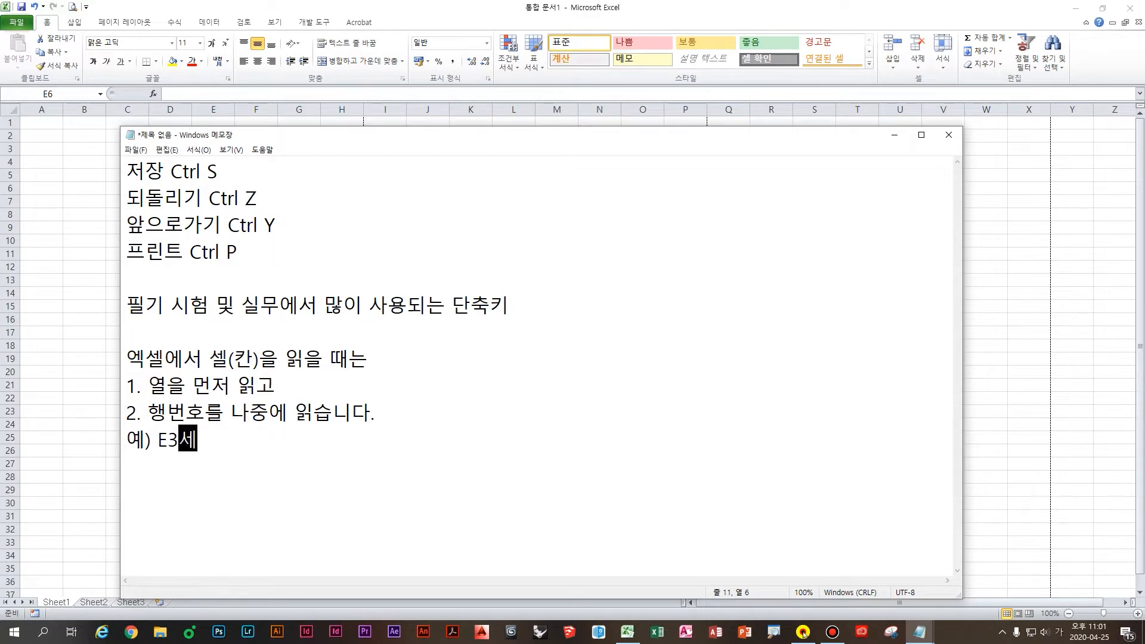
type("[이")
type("삼셀]")
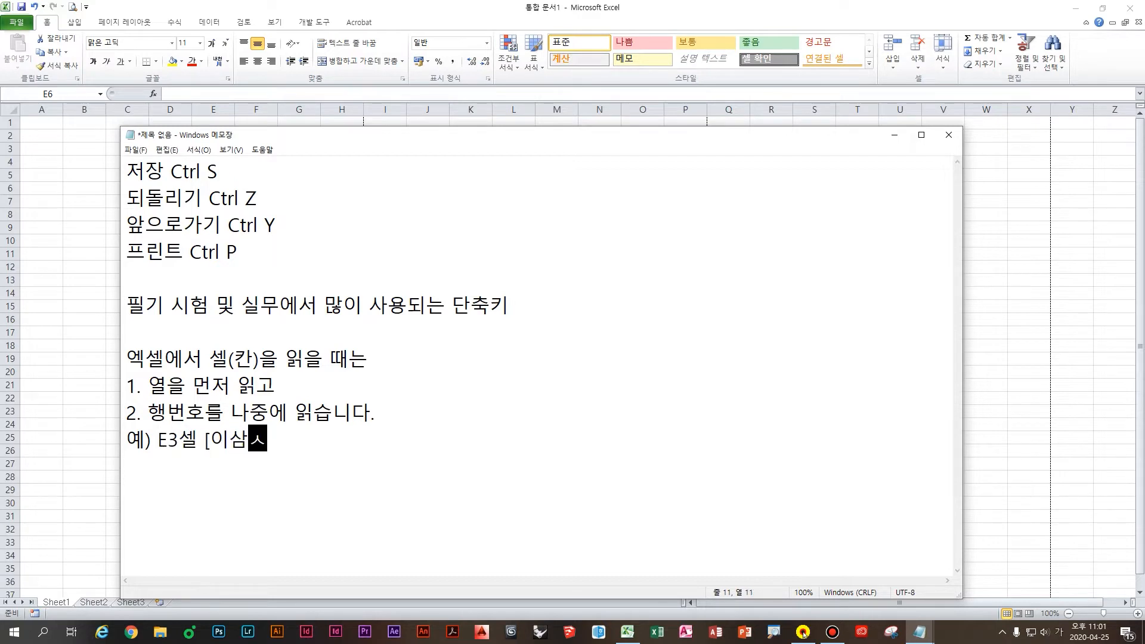
key("Return")
left_click_drag(275, 129, 379, 124)
Step: Return to the Excel workbook and select cell E3 holding 안녕하세요
left_click(160, 255)
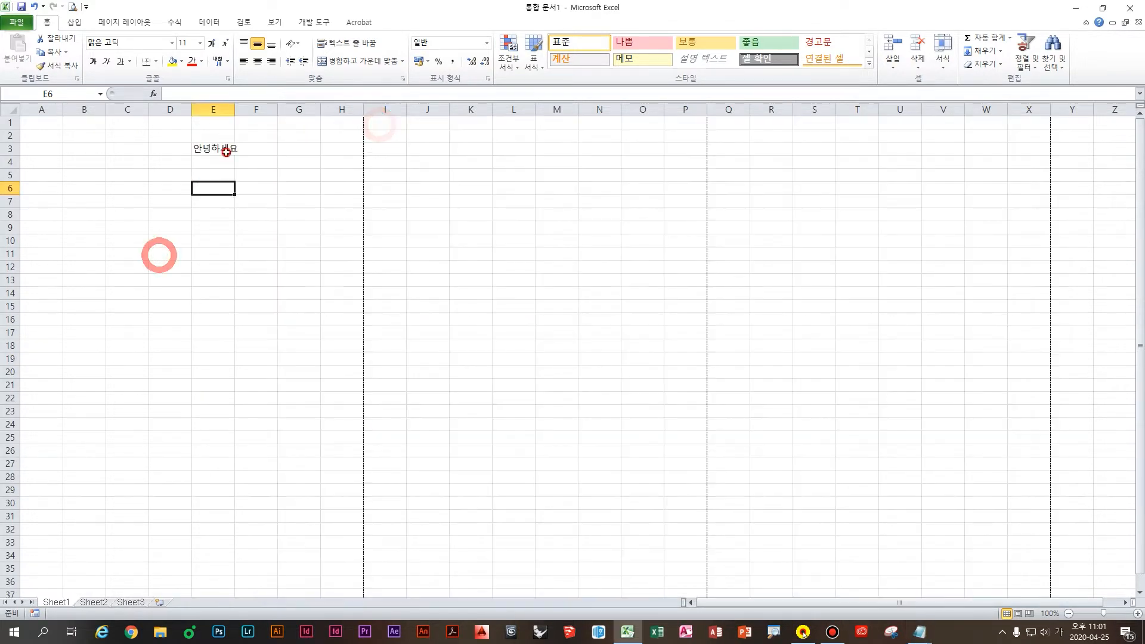
left_click(226, 152)
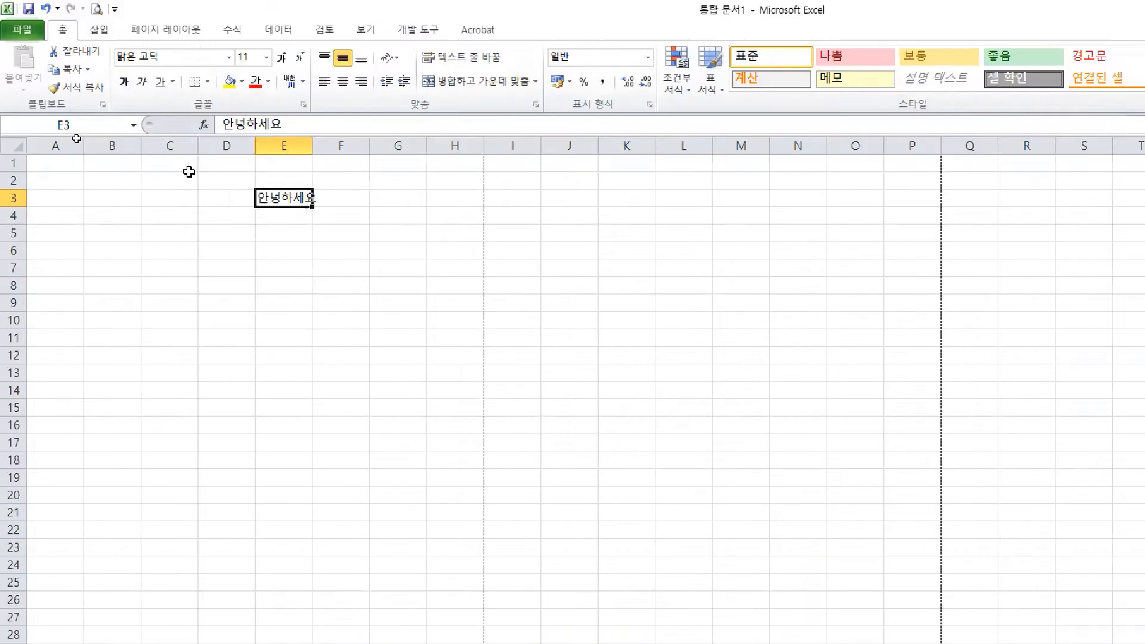
left_click(281, 201)
left_click(221, 199)
left_click(285, 208)
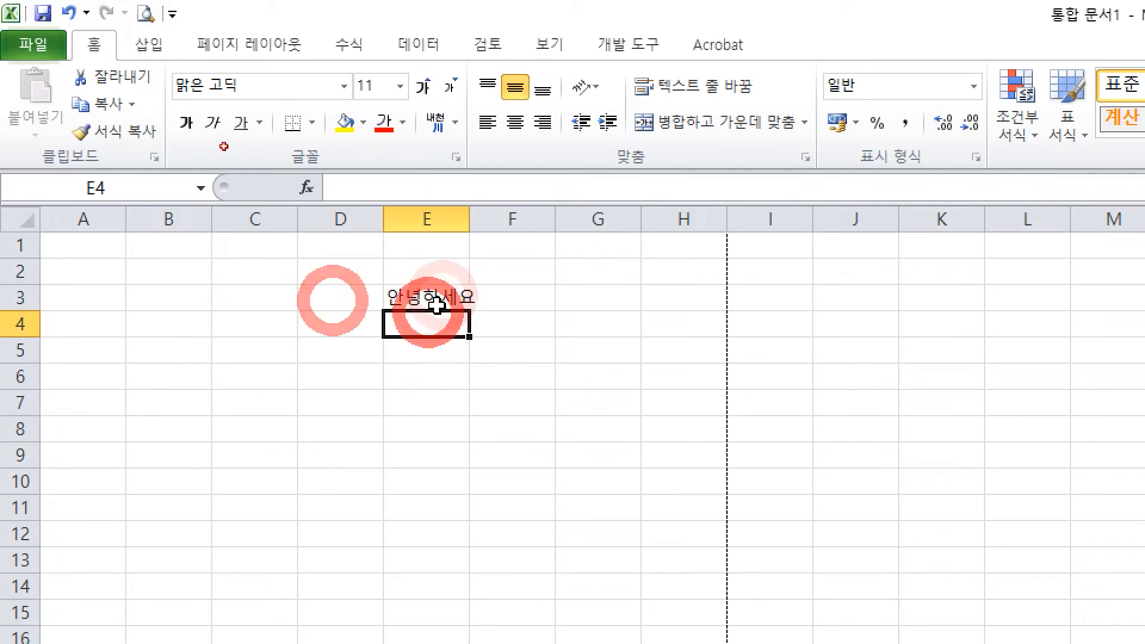
left_click(437, 303)
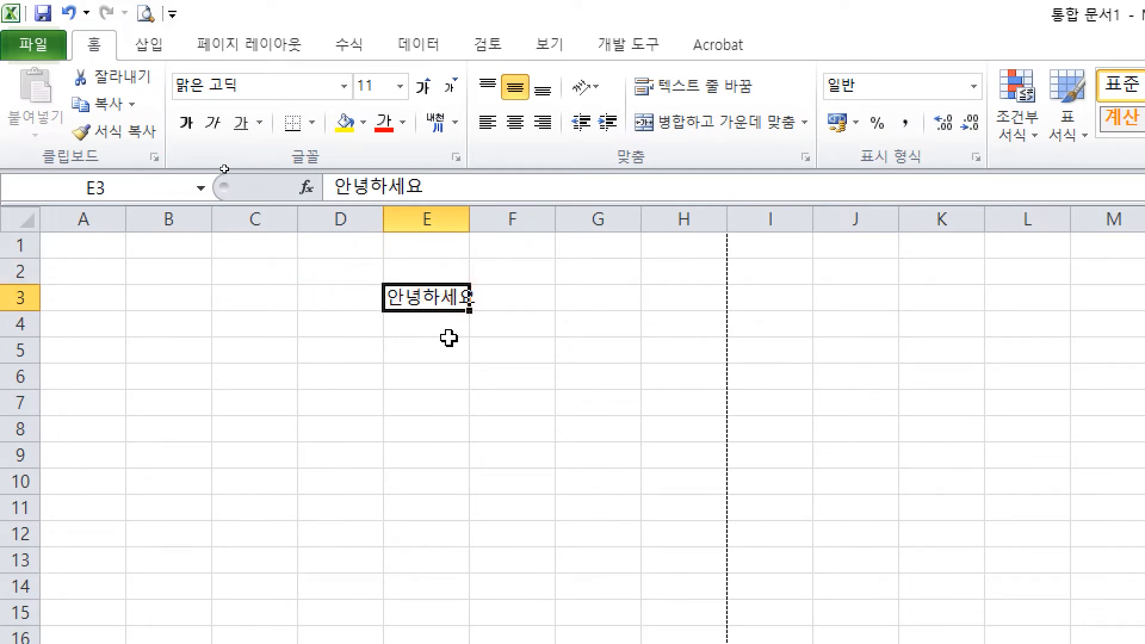
left_click(460, 299)
Step: Delete the contents of E3, then undo with Ctrl+Z to restore 안녕하세요
key("Delete")
left_click(423, 286)
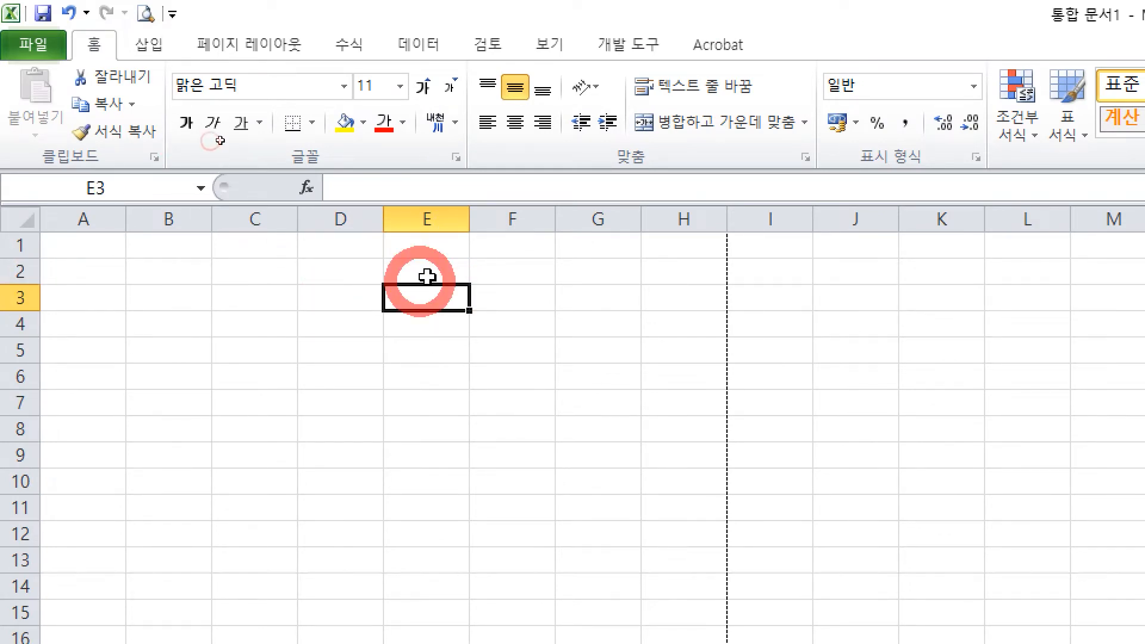
key("ctrl+z")
left_click(436, 300)
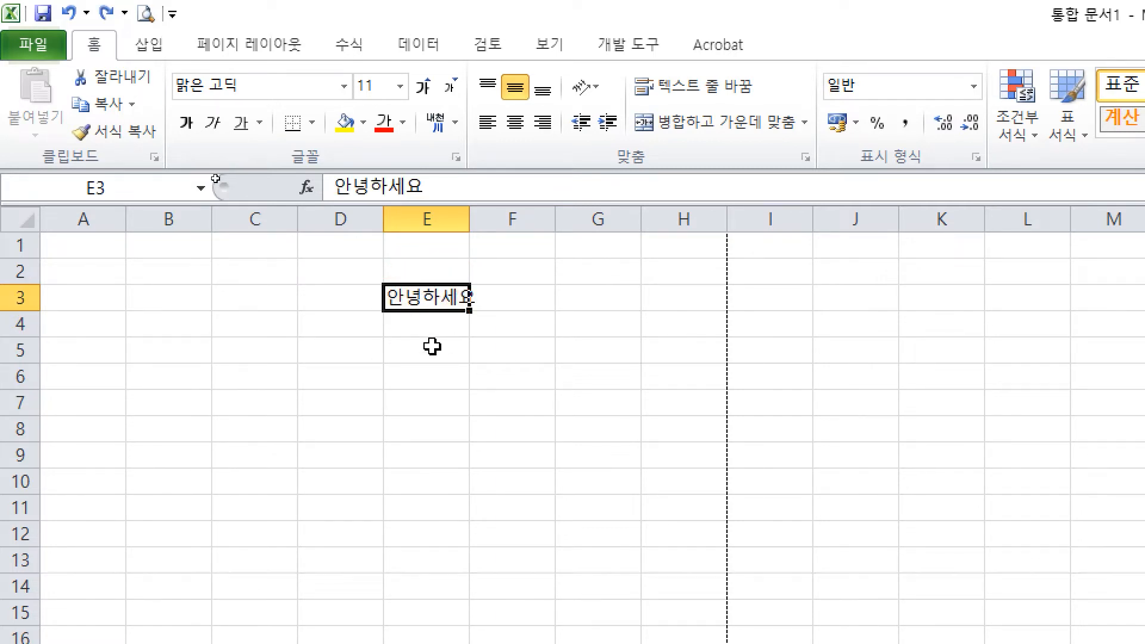
key("ctrl+2")
mouse_move(502, 280)
left_mouse_down()
mouse_move(493, 309)
mouse_move(519, 322)
mouse_move(480, 261)
mouse_move(516, 360)
left_mouse_up()
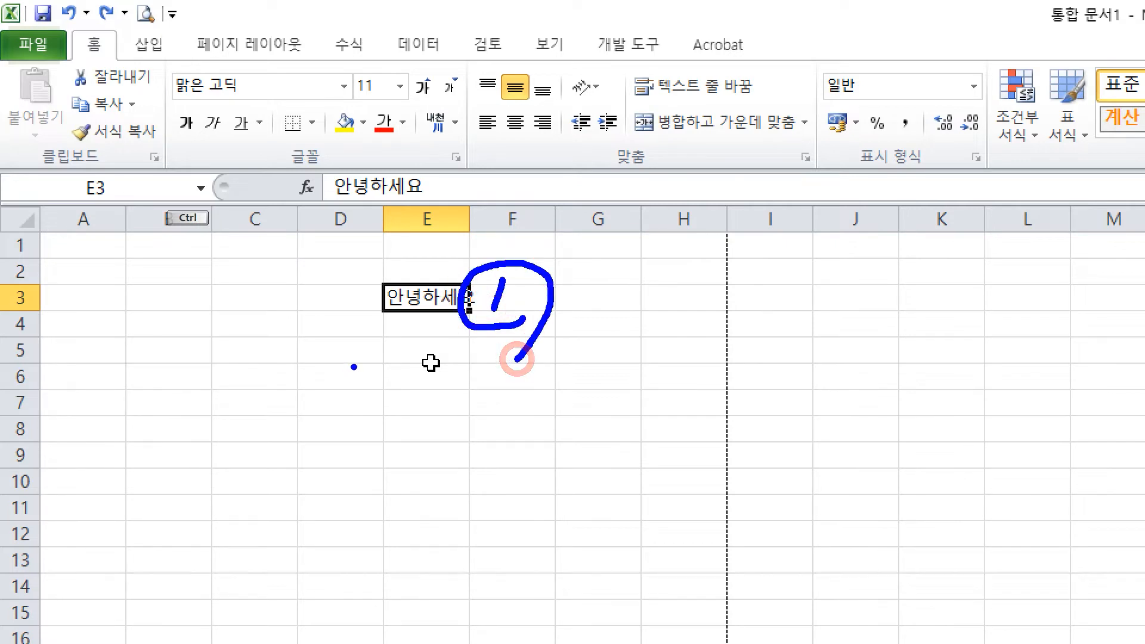
mouse_move(420, 182)
left_mouse_down()
mouse_move(471, 202)
mouse_move(447, 212)
mouse_move(501, 224)
left_mouse_up()
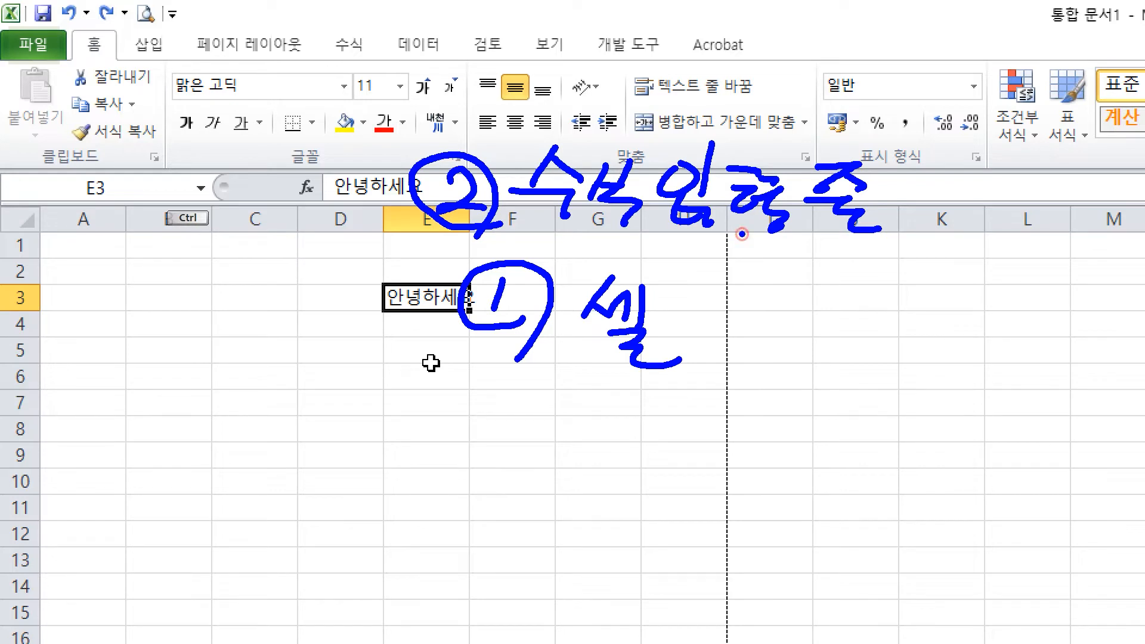
mouse_move(741, 234)
left_mouse_down()
mouse_move(743, 267)
mouse_move(768, 273)
mouse_move(737, 327)
left_mouse_up()
left_click_drag(748, 316, 771, 330)
mouse_move(787, 303)
left_mouse_down()
mouse_move(781, 336)
mouse_move(802, 353)
left_mouse_up()
left_click_drag(868, 300, 872, 305)
left_click_drag(831, 326, 882, 337)
left_click_drag(894, 325, 892, 341)
left_click_drag(876, 343, 890, 354)
mouse_move(909, 309)
left_mouse_down()
mouse_move(931, 335)
mouse_move(982, 325)
mouse_move(972, 345)
mouse_move(1006, 362)
mouse_move(1036, 312)
mouse_move(1041, 361)
mouse_move(1104, 344)
left_mouse_up()
left_click_drag(1116, 308, 1103, 376)
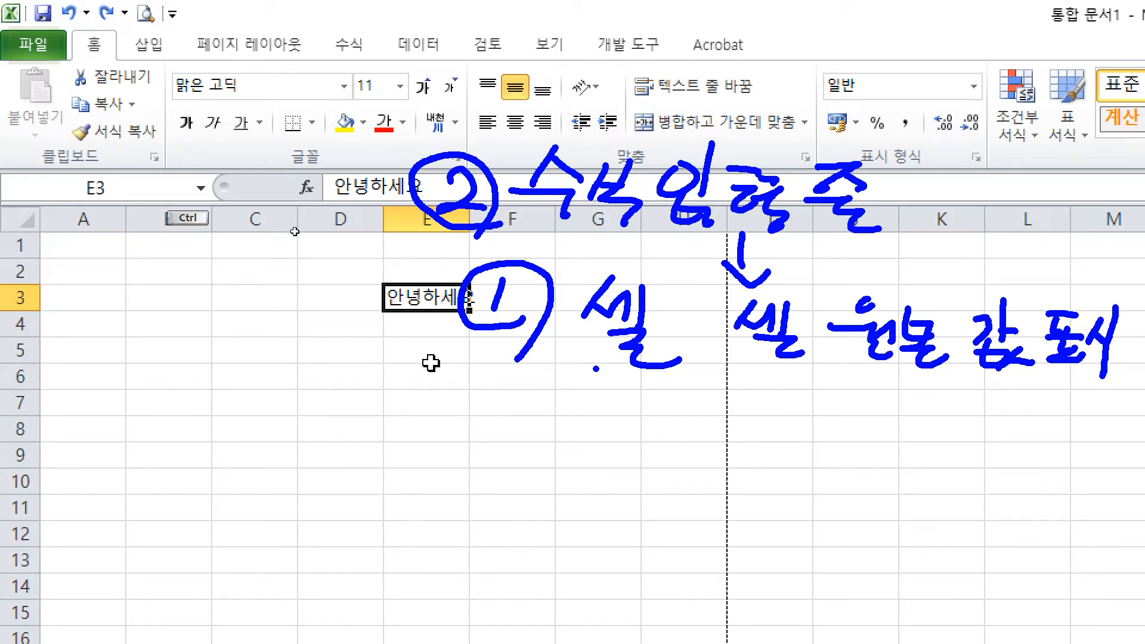
key("Escape")
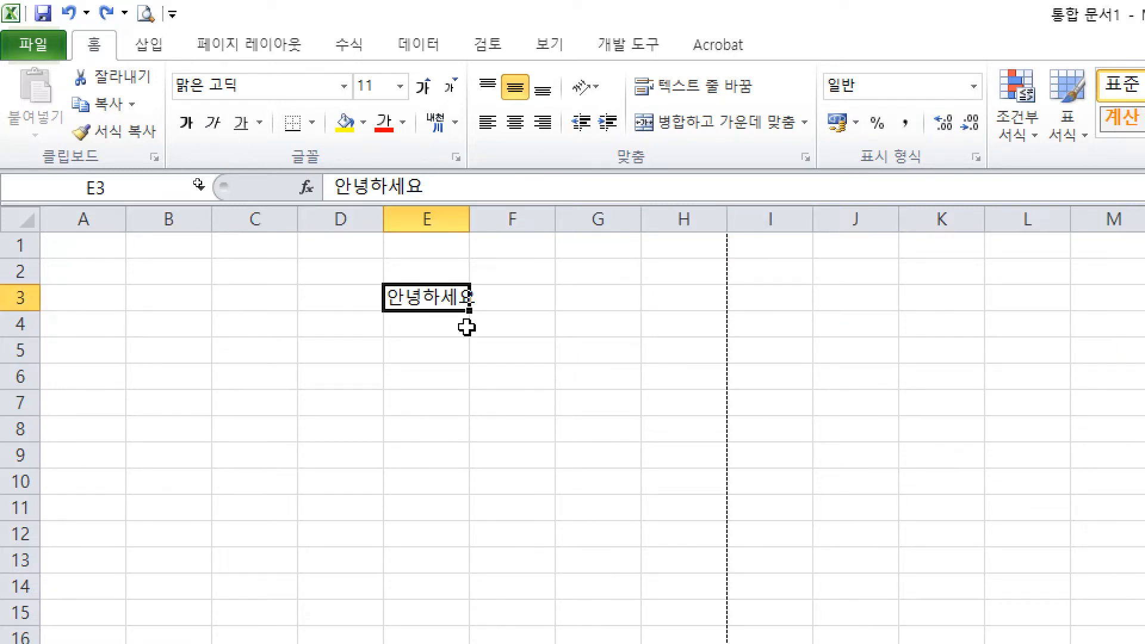
double_click(444, 302)
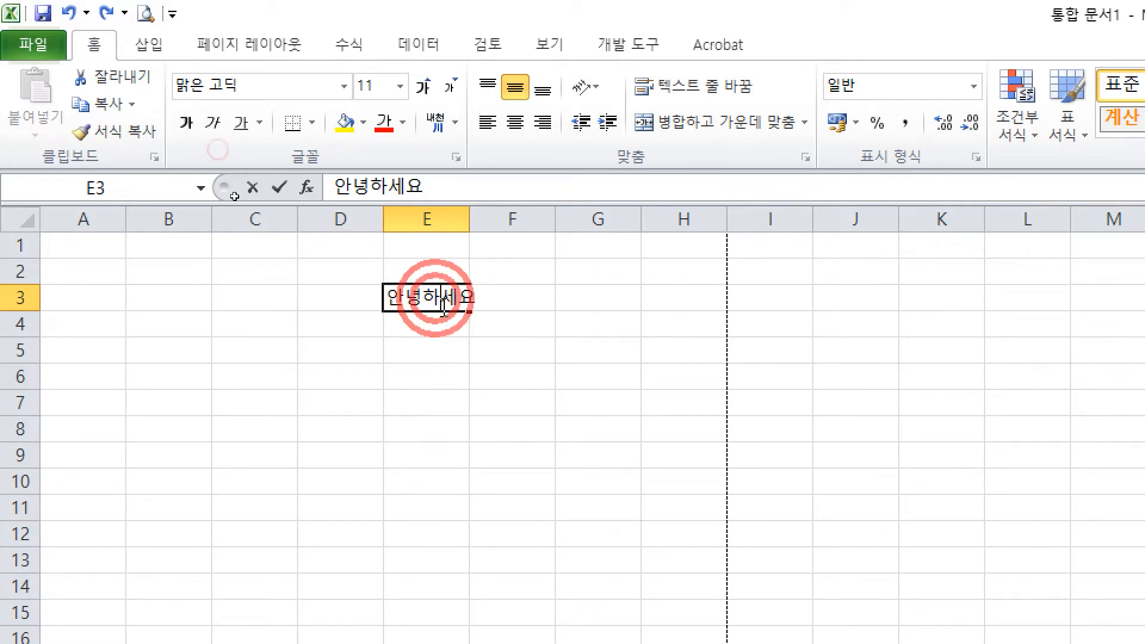
left_click(474, 295)
key("BackSpace")
key("BackSpace")
key("BackSpace")
key("BackSpace")
key("BackSpace")
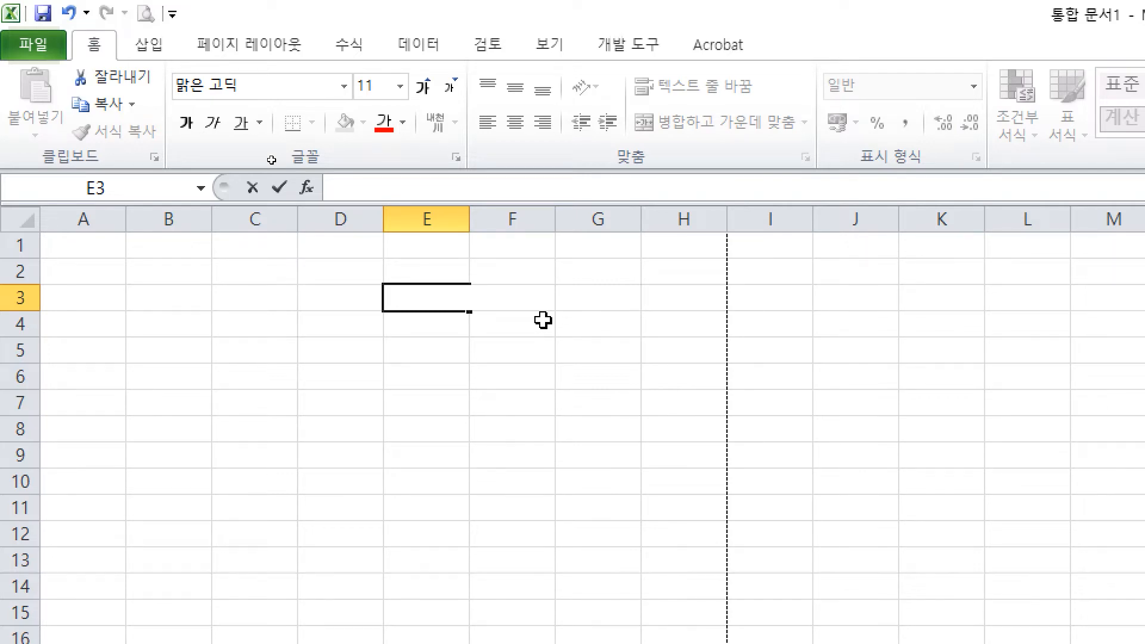
key("Escape")
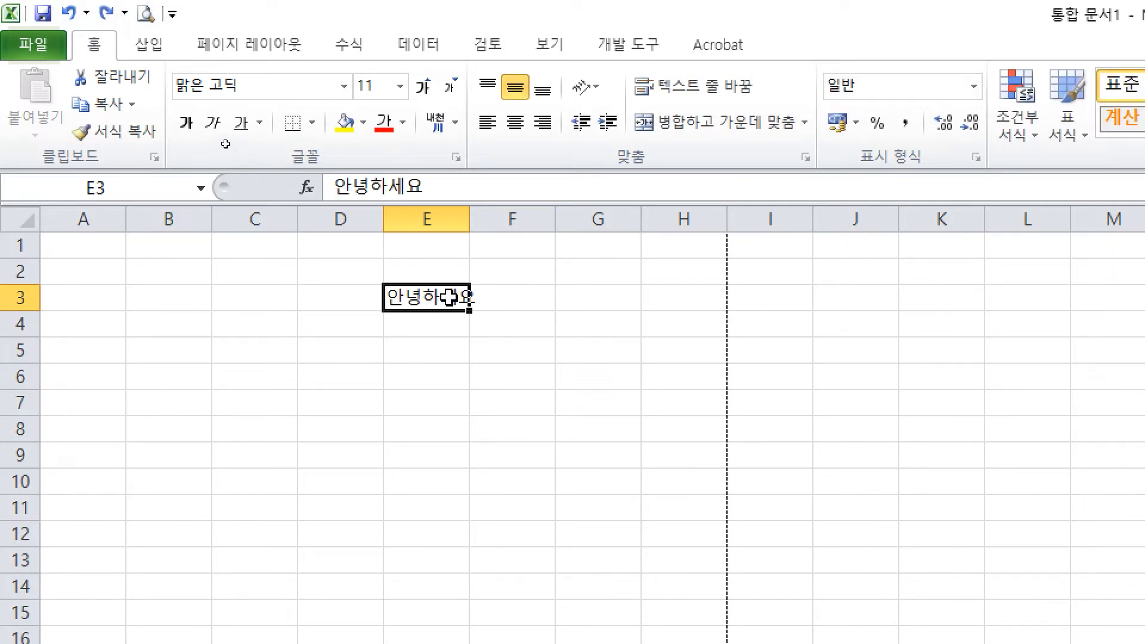
left_click(441, 190)
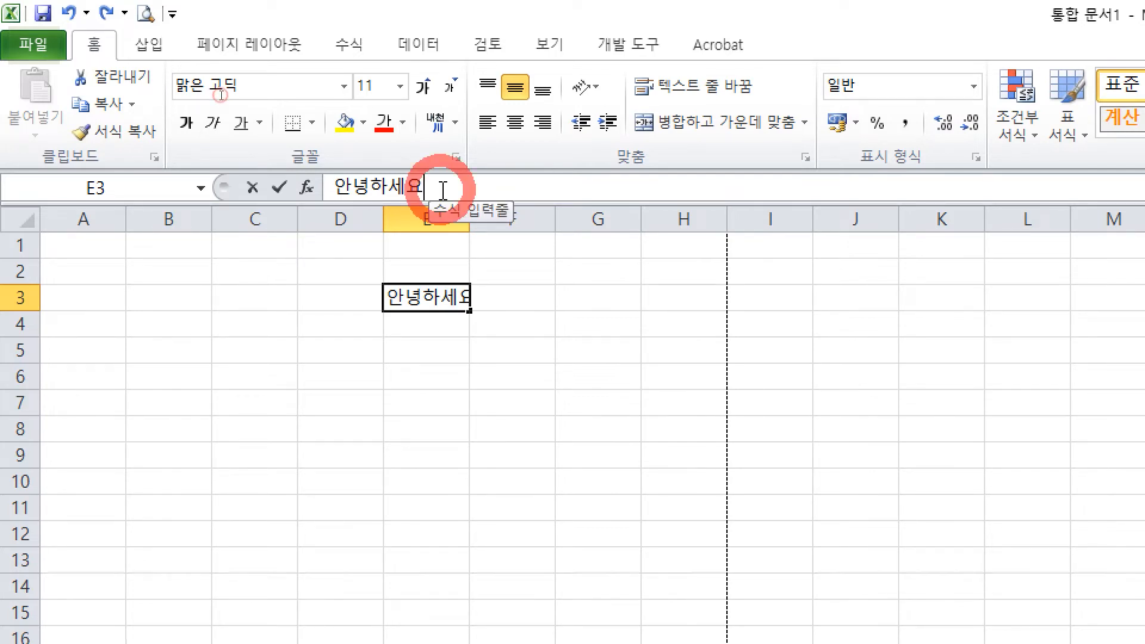
key("BackSpace")
key("BackSpace")
key("BackSpace")
key("BackSpace")
key("BackSpace")
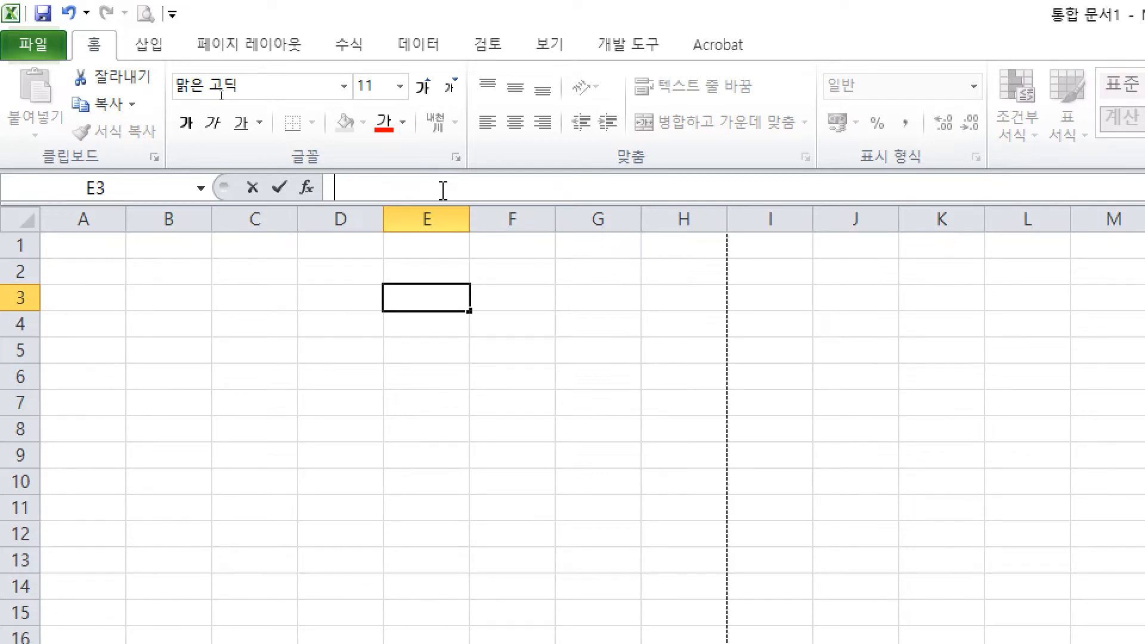
key("Escape")
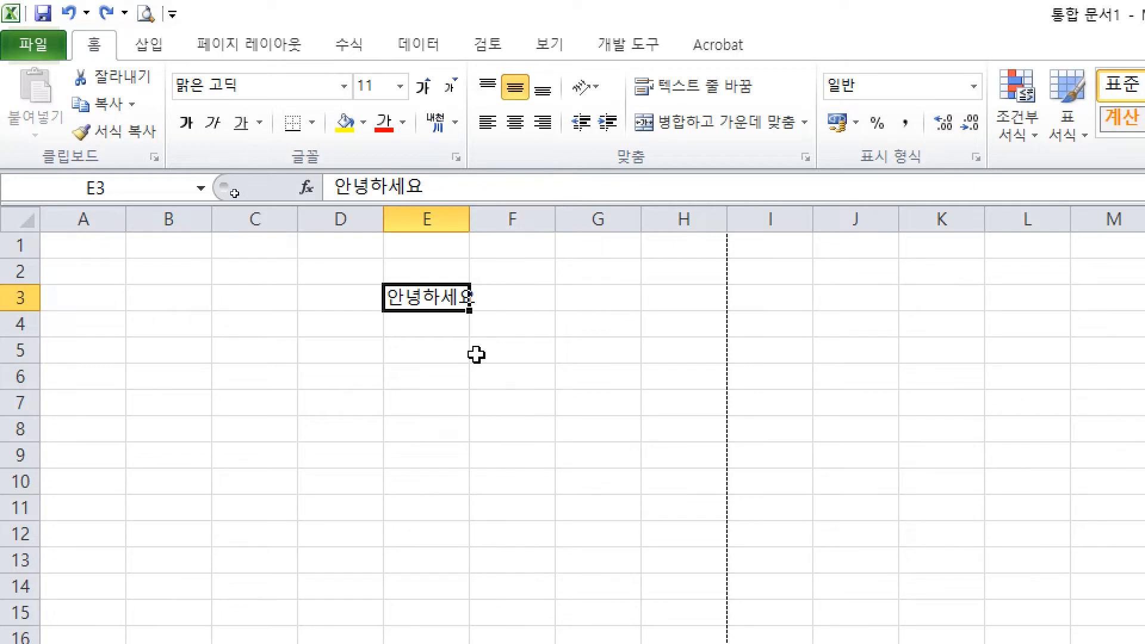
key("ctrl")
mouse_move(644, 247)
left_mouse_down()
mouse_move(605, 336)
mouse_move(628, 305)
left_mouse_up()
left_click_drag(648, 283, 680, 328)
left_click_drag(572, 235, 713, 360)
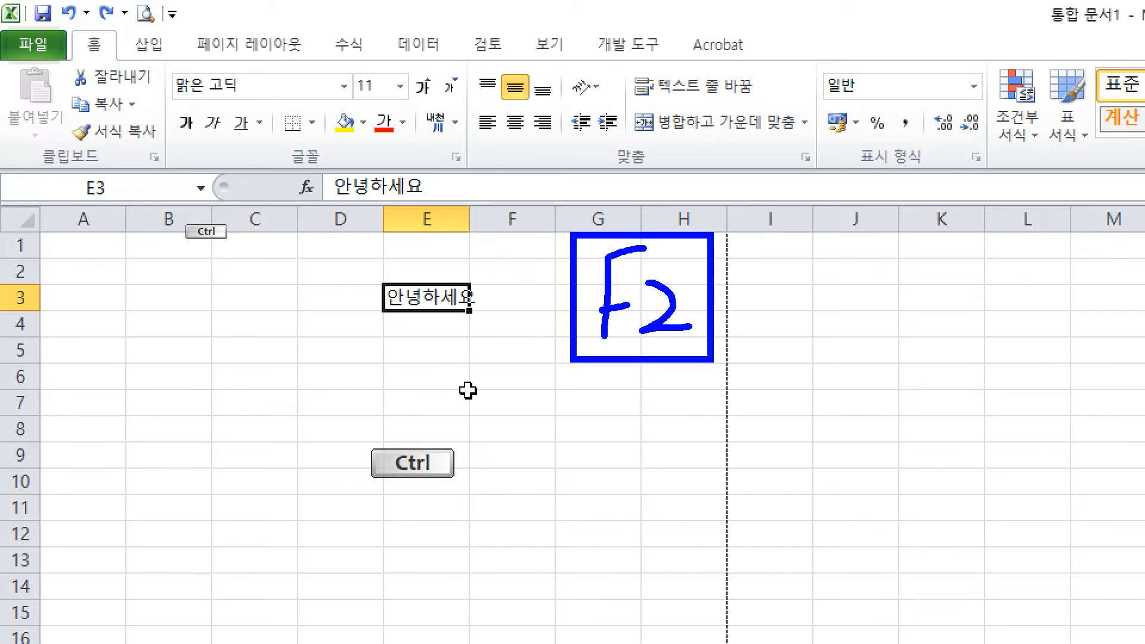
mouse_move(410, 423)
left_mouse_down()
mouse_move(370, 398)
mouse_move(377, 495)
mouse_move(416, 446)
left_mouse_up()
left_click_drag(539, 447, 648, 453)
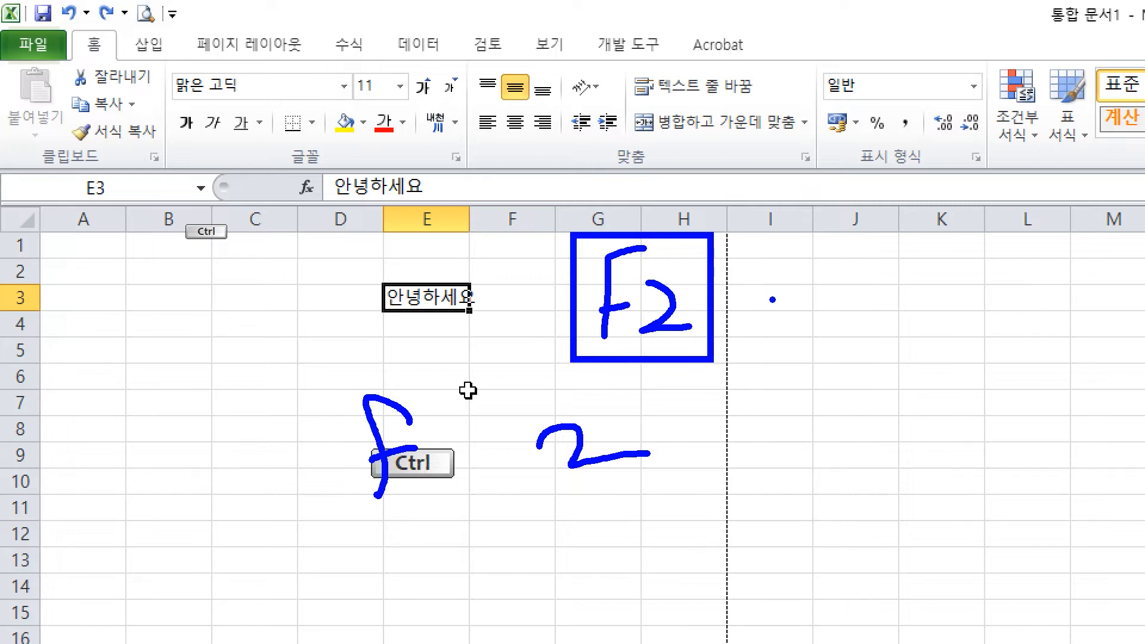
mouse_move(805, 288)
left_mouse_down()
mouse_move(798, 306)
mouse_move(892, 290)
mouse_move(877, 310)
mouse_move(961, 301)
mouse_move(955, 375)
left_mouse_up()
left_click_drag(786, 419, 736, 467)
left_click_drag(725, 445, 783, 444)
left_click_drag(801, 432, 872, 455)
mouse_move(895, 444)
left_mouse_down()
mouse_move(922, 436)
mouse_move(1008, 485)
left_mouse_up()
mouse_move(780, 504)
left_mouse_down()
mouse_move(821, 553)
mouse_move(878, 542)
left_mouse_up()
left_click_drag(922, 516, 855, 571)
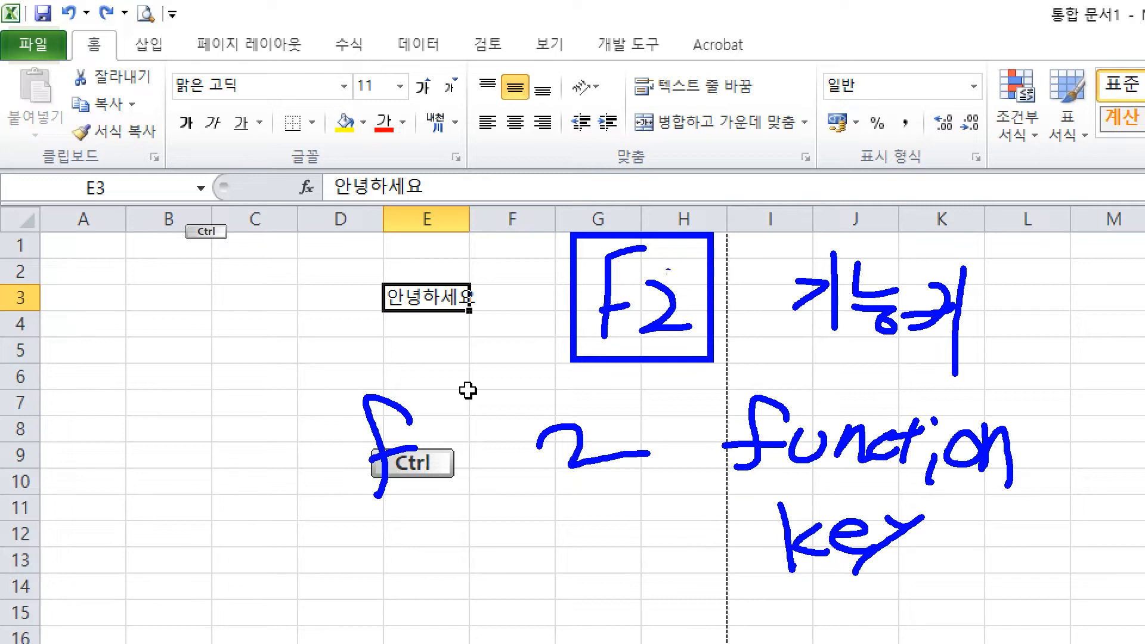
left_click_drag(352, 267, 506, 317)
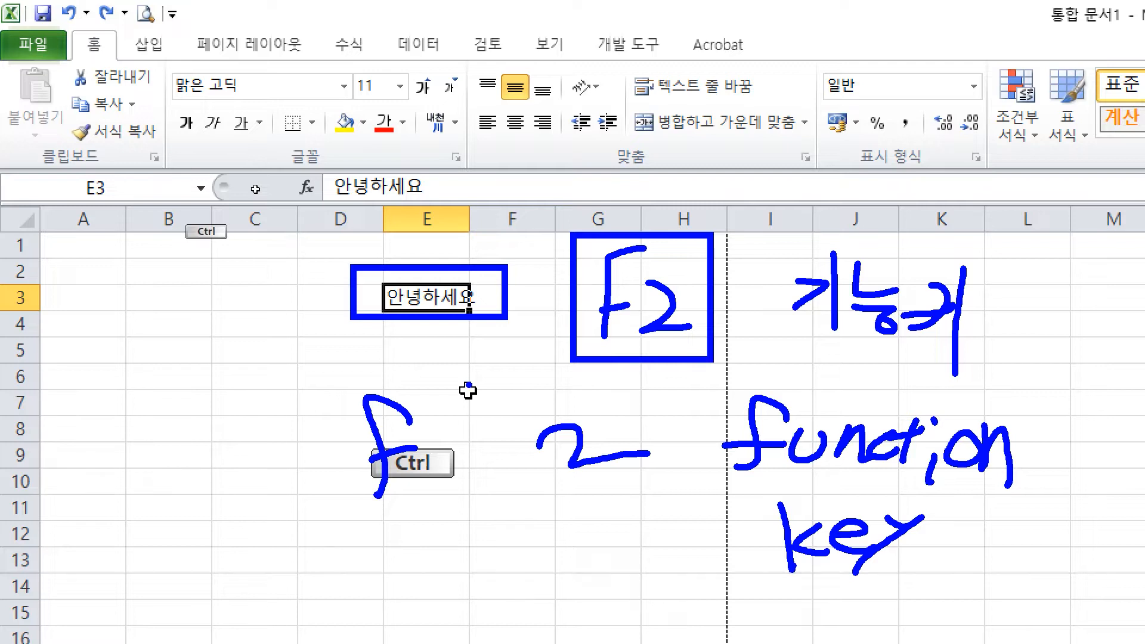
key("BackSpace")
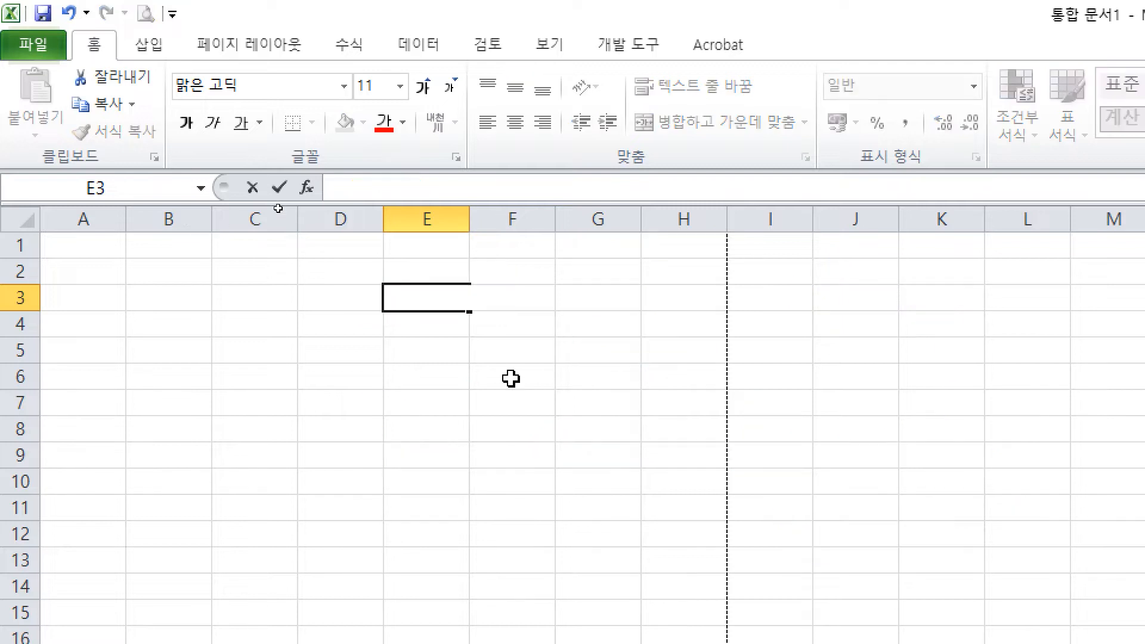
Step: Open the desktop folder 새 폴더 (2) and maximize its File Explorer window
key("Escape")
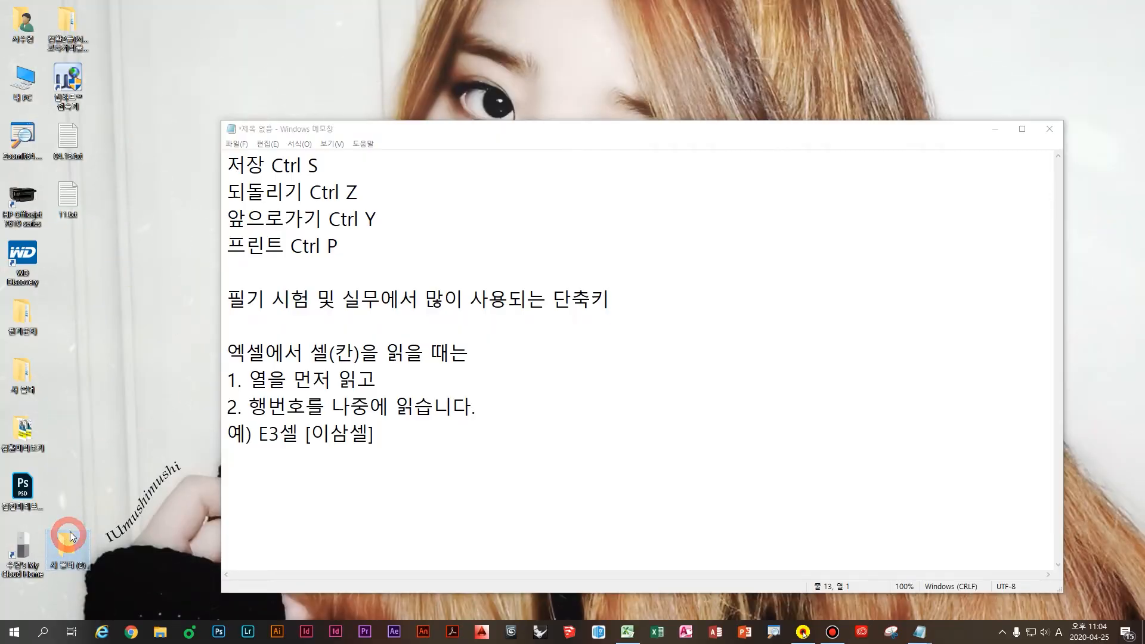
double_click(69, 535)
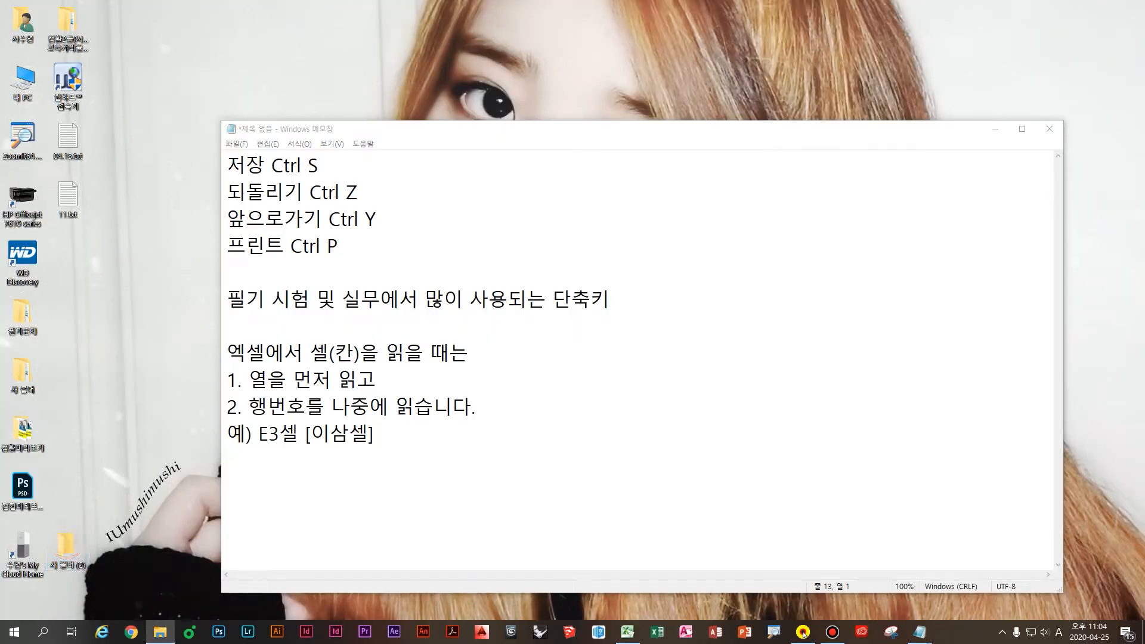
double_click(685, 200)
key("ctrl+1")
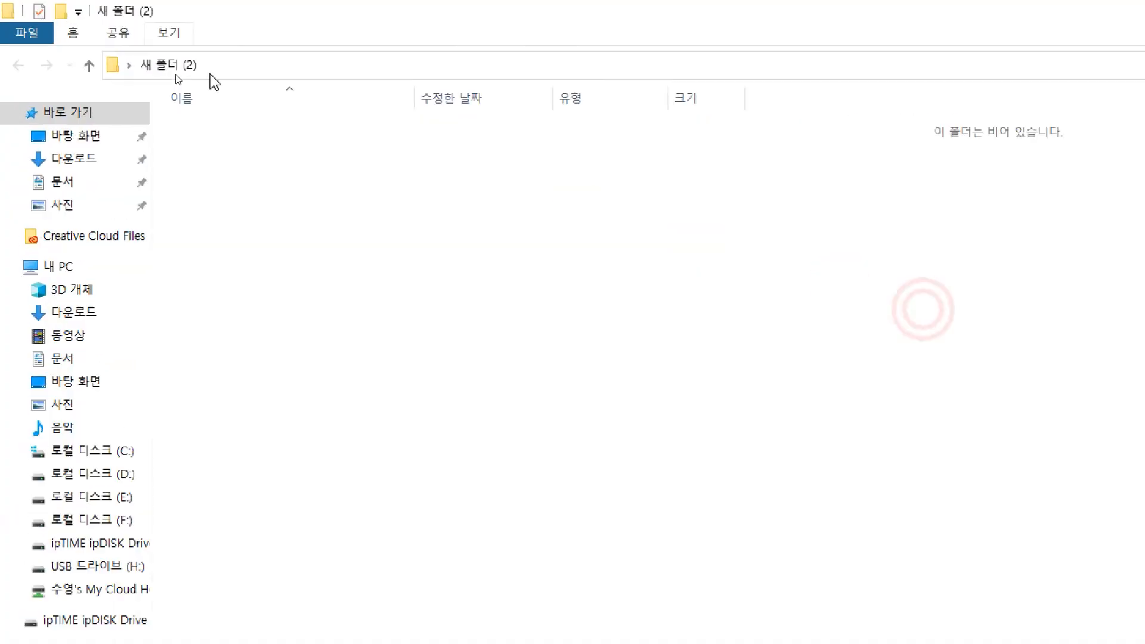
Step: Create a new folder in 새 폴더 (2), keeping its default name 새 폴더
right_click(263, 140)
left_click(312, 152)
left_click(319, 205)
left_click(217, 128)
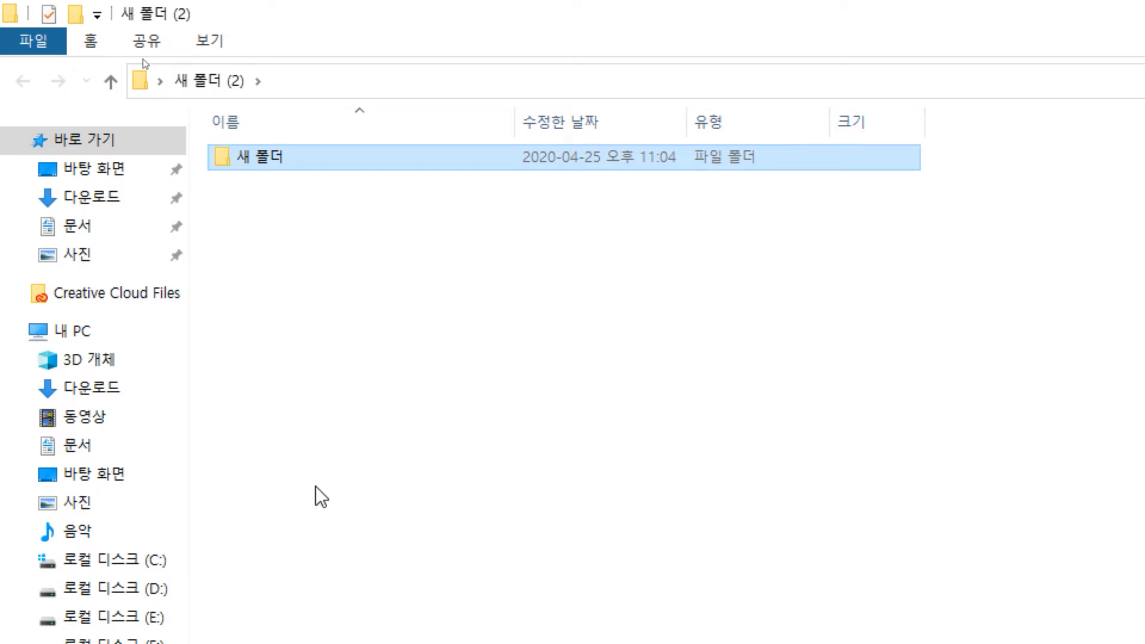
right_click(275, 158)
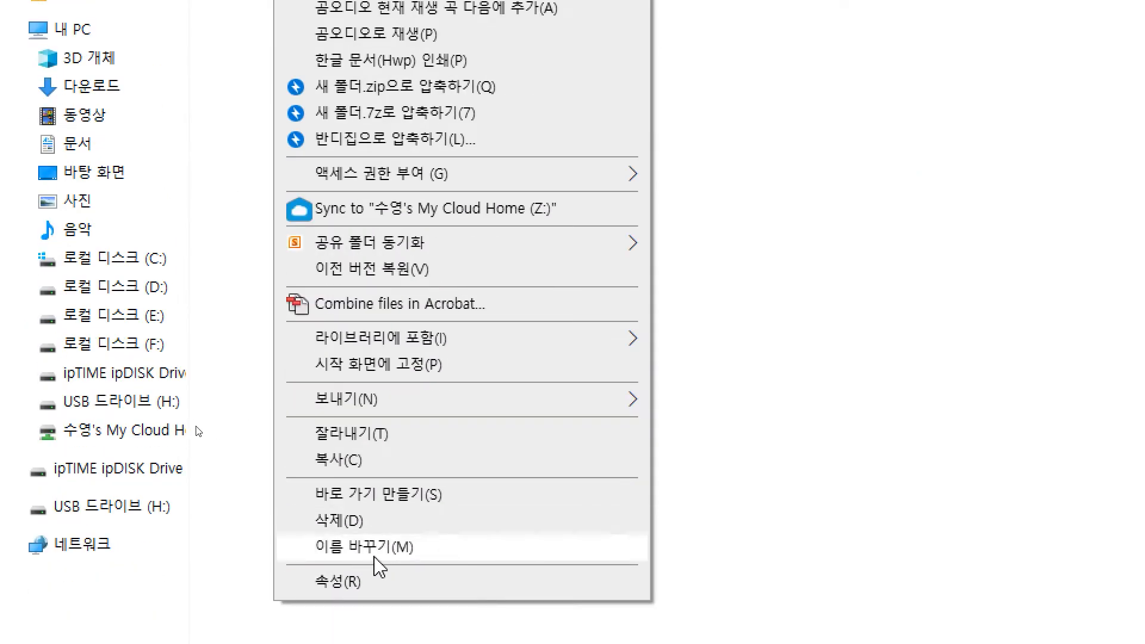
left_click(408, 548)
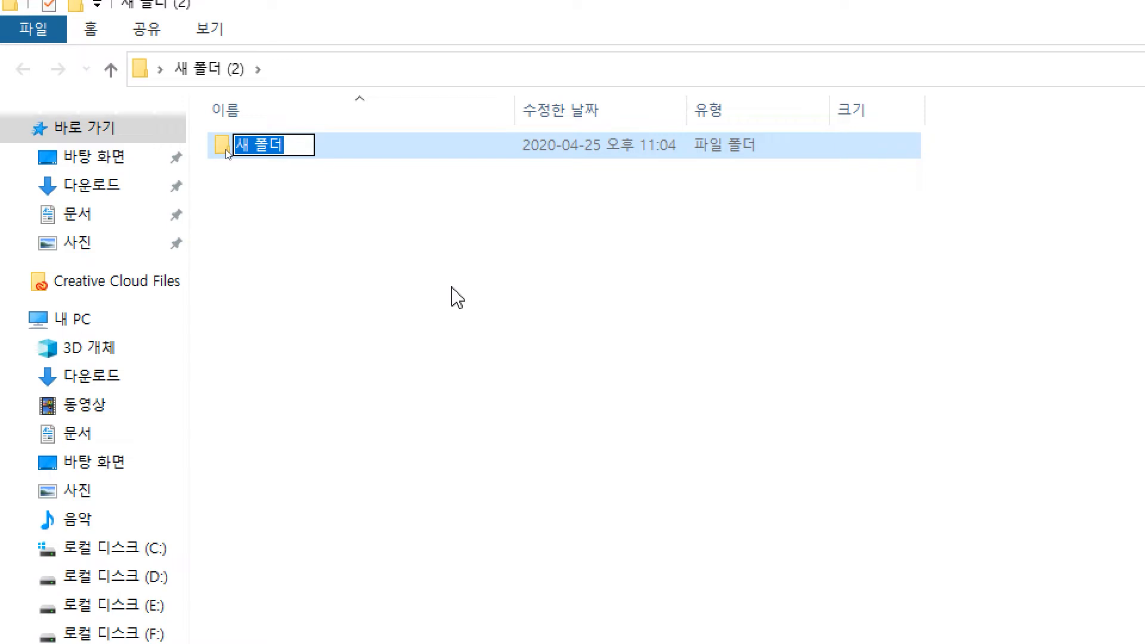
key("Return")
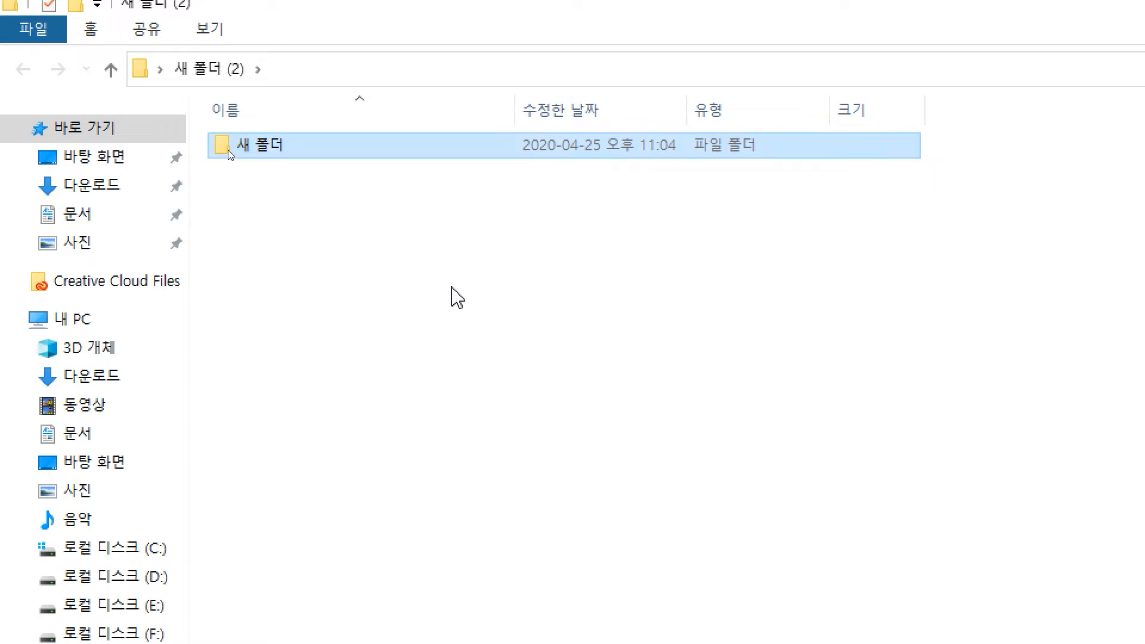
left_click(460, 277)
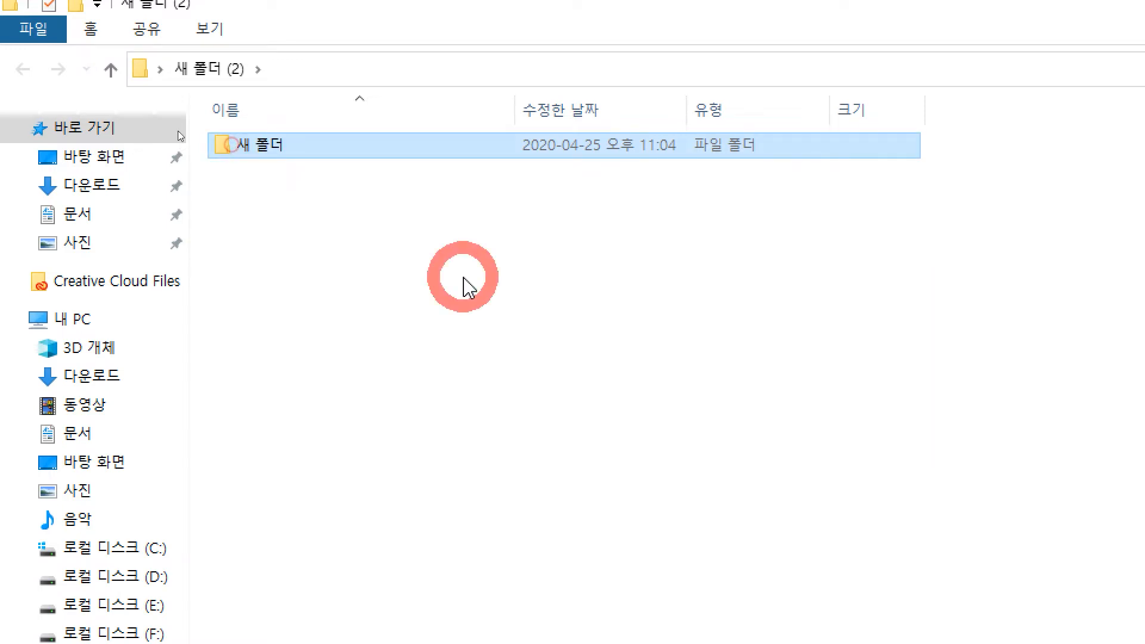
Step: Open 새 폴더, return to 새 폴더 (2), and cancel a trial rename to afdaf
left_click(273, 148)
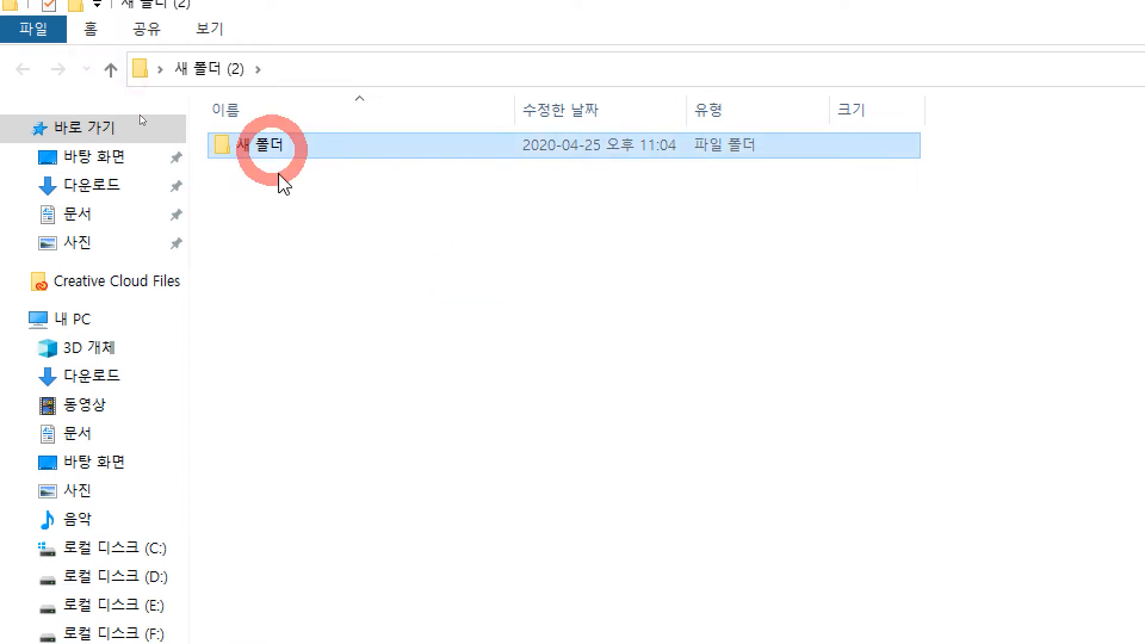
double_click(265, 149)
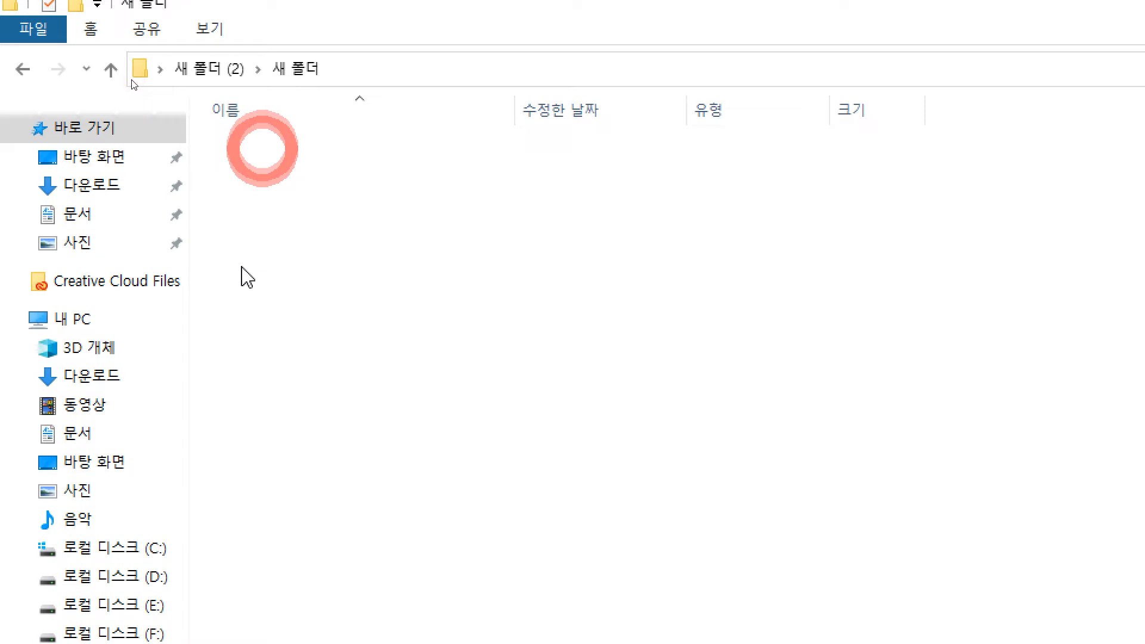
key("alt+Left")
key("F2")
type("afdaf")
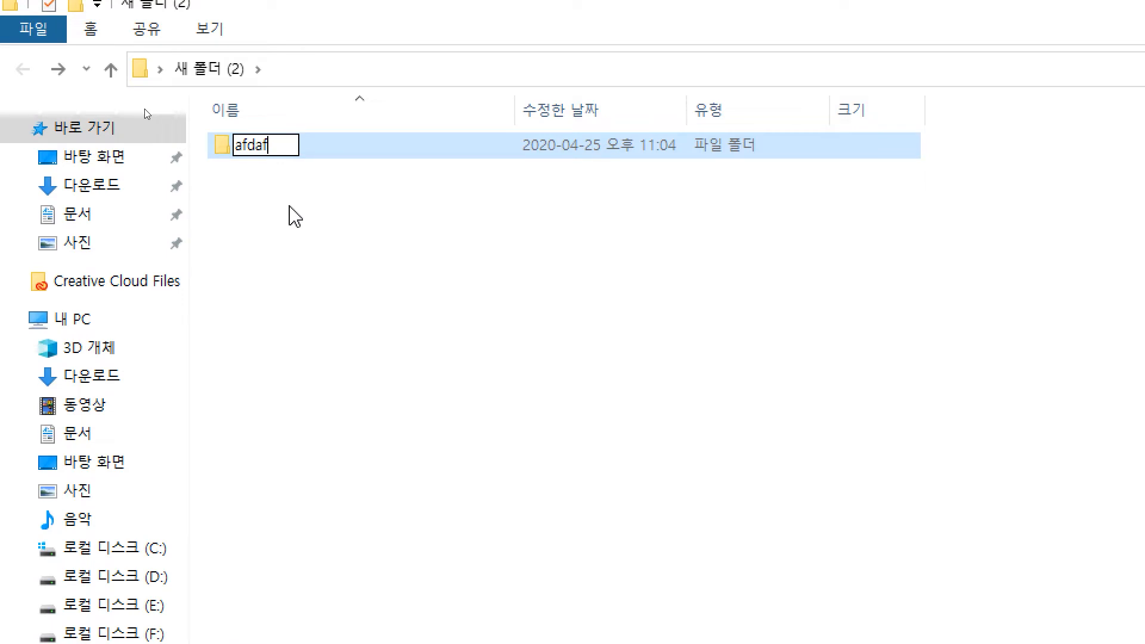
key("Escape")
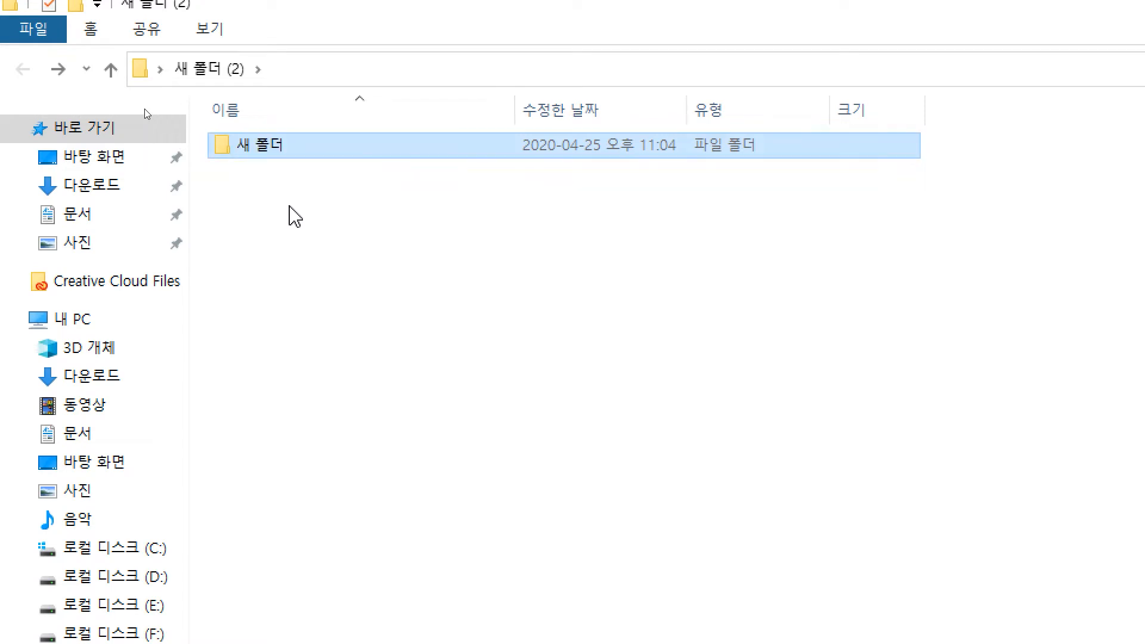
left_click(289, 206)
left_click(279, 132)
left_click(265, 149)
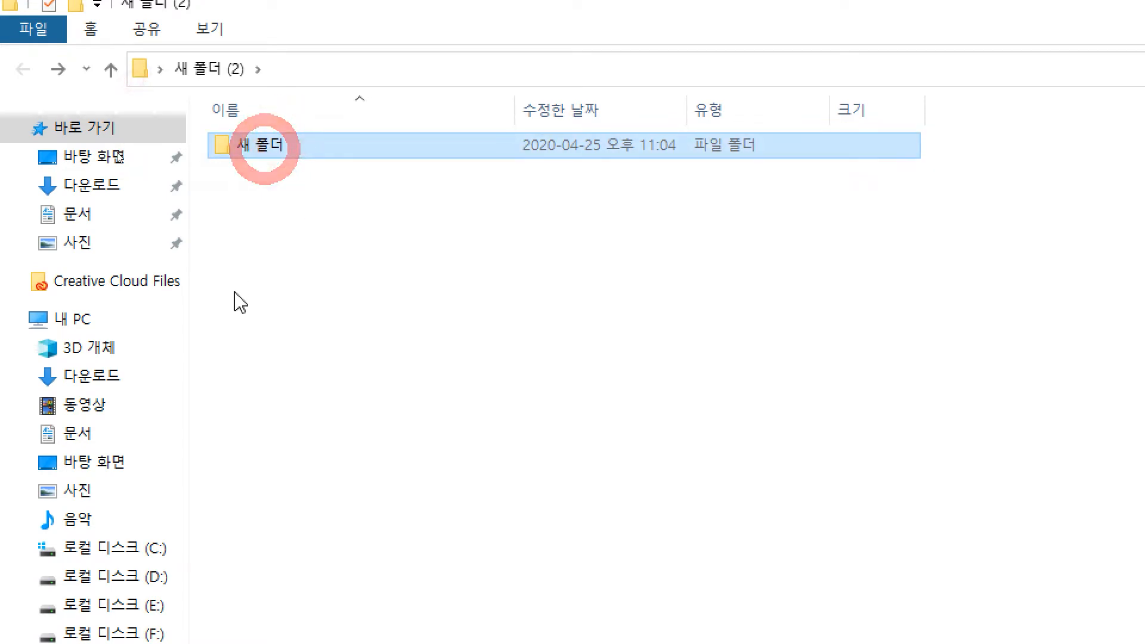
key("Escape")
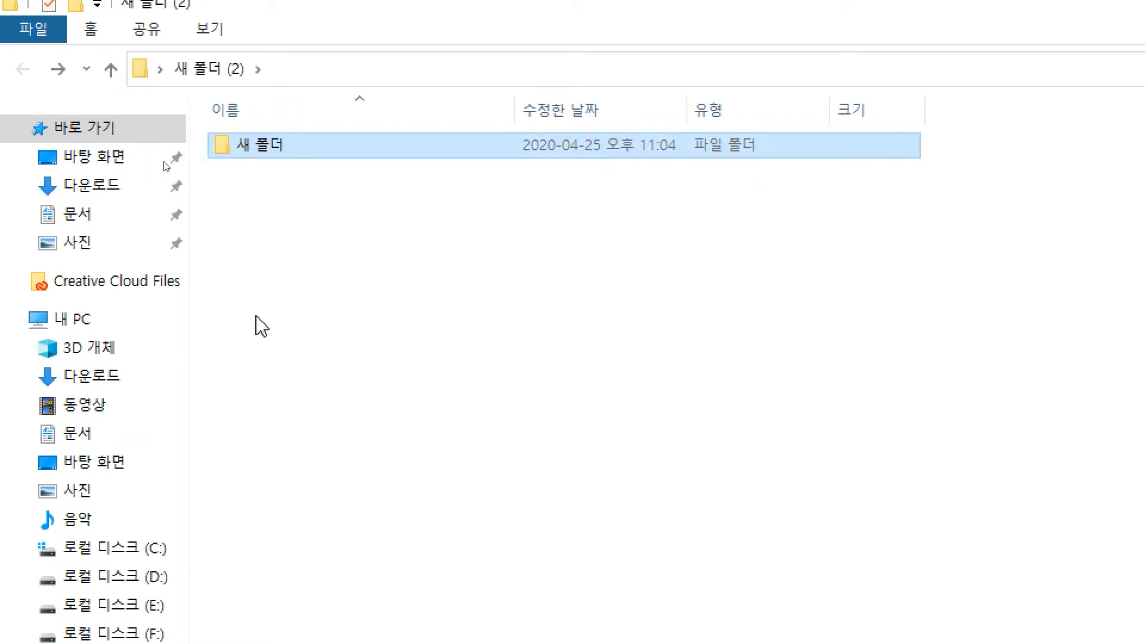
Step: Draw annotation marks across the screen with ZoomIt, then clear them
key("ctrl+2")
mouse_move(428, 202)
left_mouse_down()
mouse_move(388, 261)
mouse_move(384, 304)
left_mouse_up()
left_click_drag(384, 268, 454, 268)
mouse_move(461, 243)
left_mouse_down()
mouse_move(442, 301)
mouse_move(523, 292)
left_mouse_up()
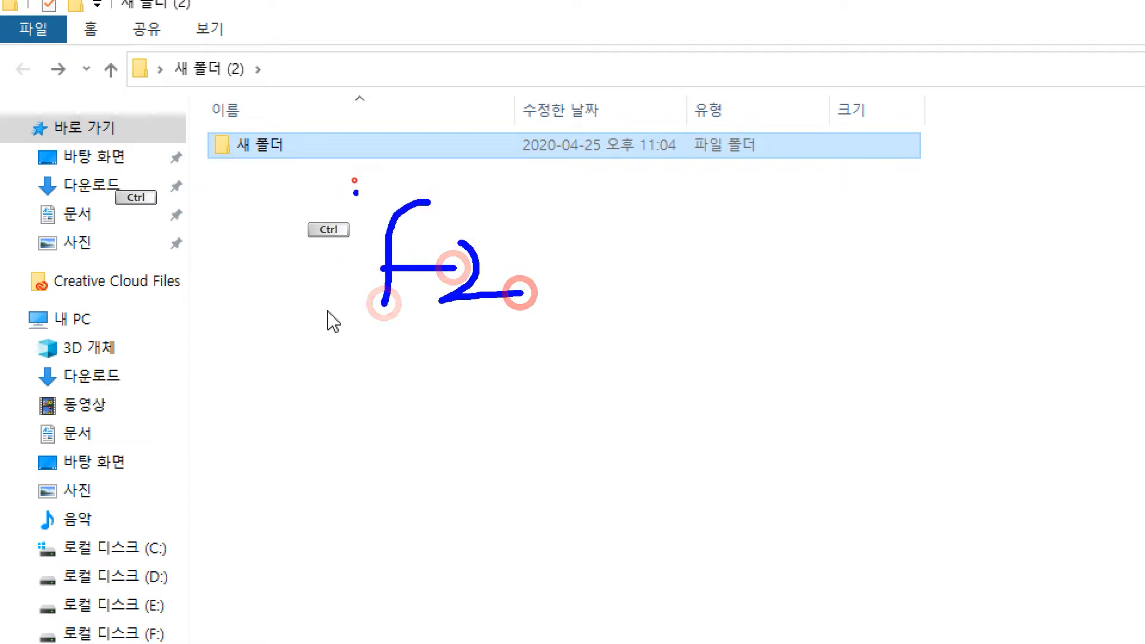
left_click_drag(352, 178, 540, 355)
mouse_move(583, 210)
left_mouse_down()
mouse_move(645, 218)
mouse_move(640, 252)
mouse_move(685, 231)
mouse_move(743, 269)
left_mouse_up()
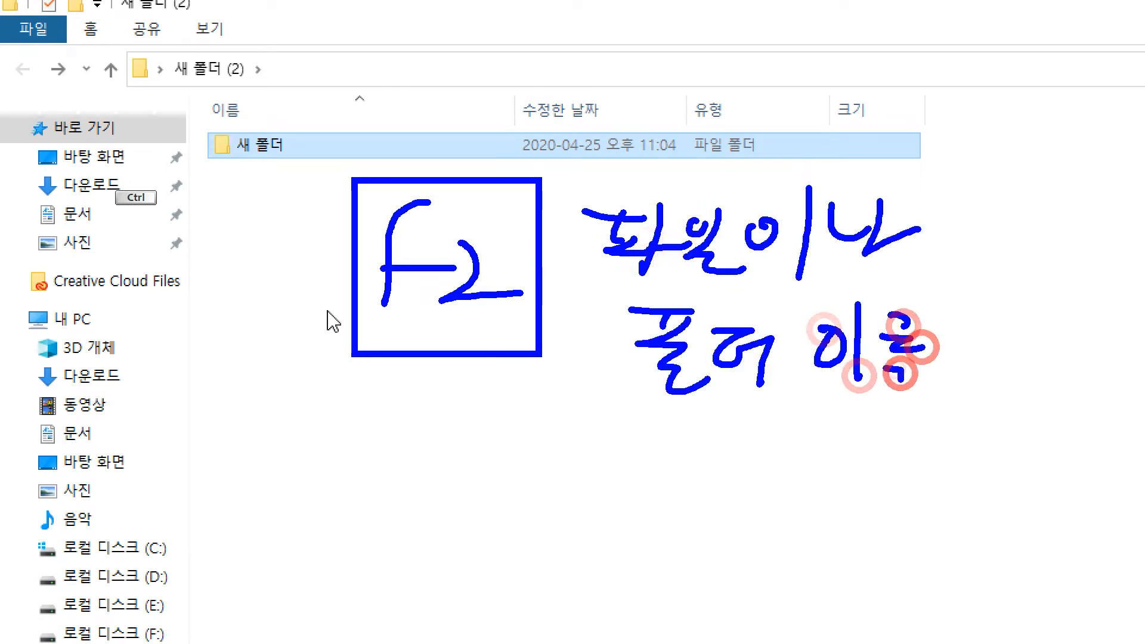
left_click_drag(882, 332, 885, 383)
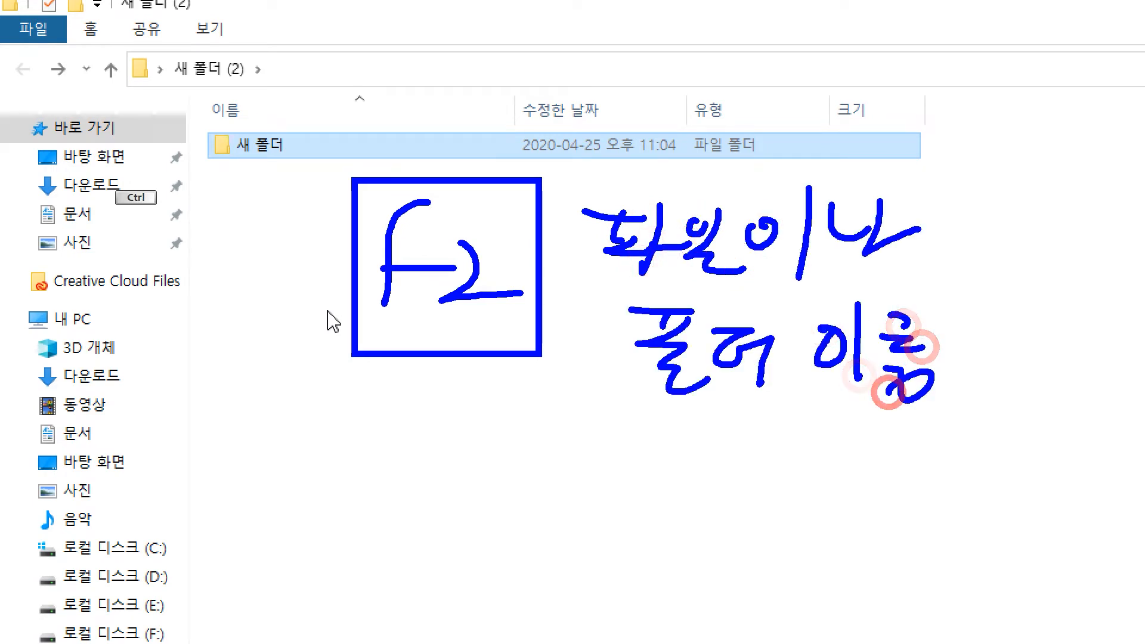
left_click_drag(662, 442, 728, 499)
left_click_drag(744, 445, 738, 526)
left_click_drag(757, 471, 777, 509)
left_click_drag(808, 463, 806, 528)
mouse_move(836, 478)
left_mouse_down()
mouse_move(862, 480)
mouse_move(852, 514)
left_mouse_up()
left_click_drag(890, 460, 882, 549)
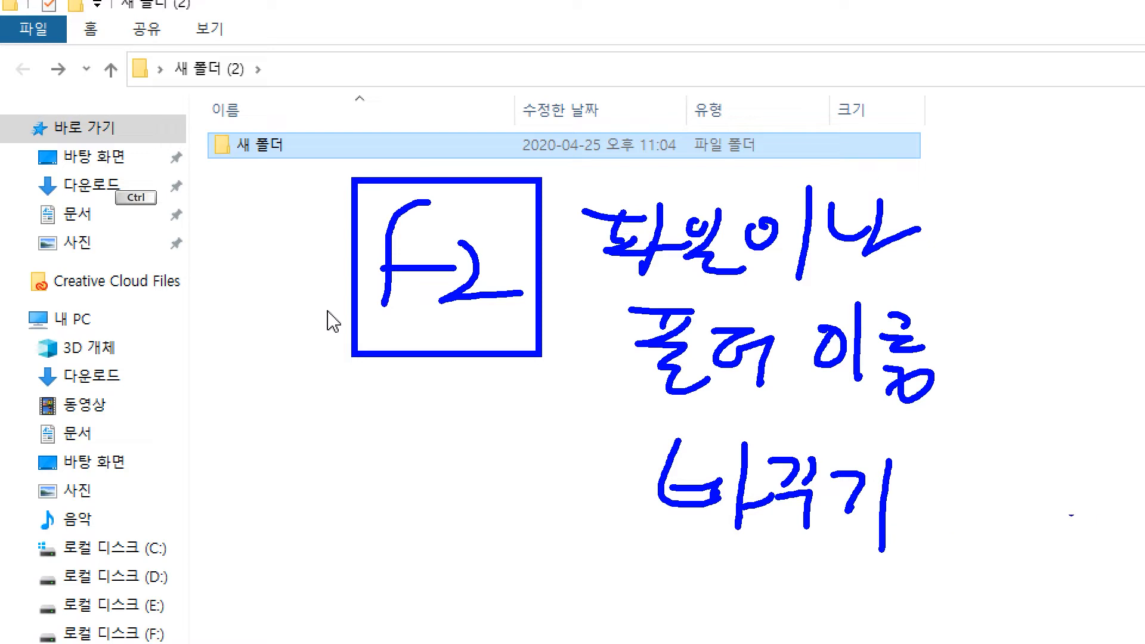
key("Escape")
Step: Rename the 새 폴더 subfolder to asdfasdfasf, then rename it again to 새폴더ㅏ
left_click(533, 340)
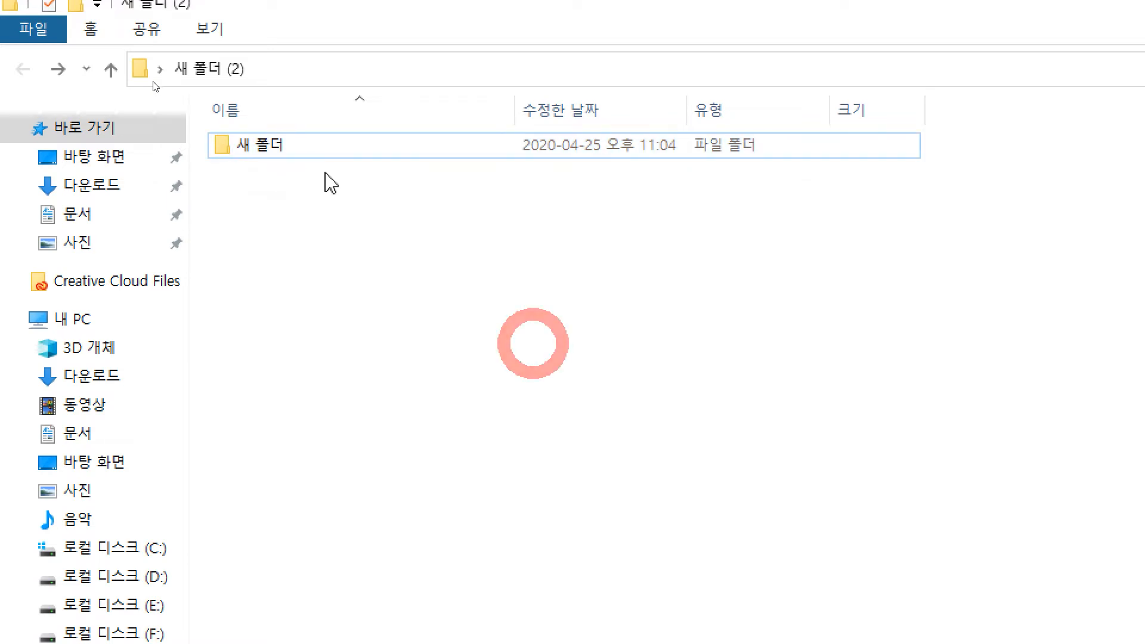
left_click(302, 146)
key("F2")
type("asdfasdfasf")
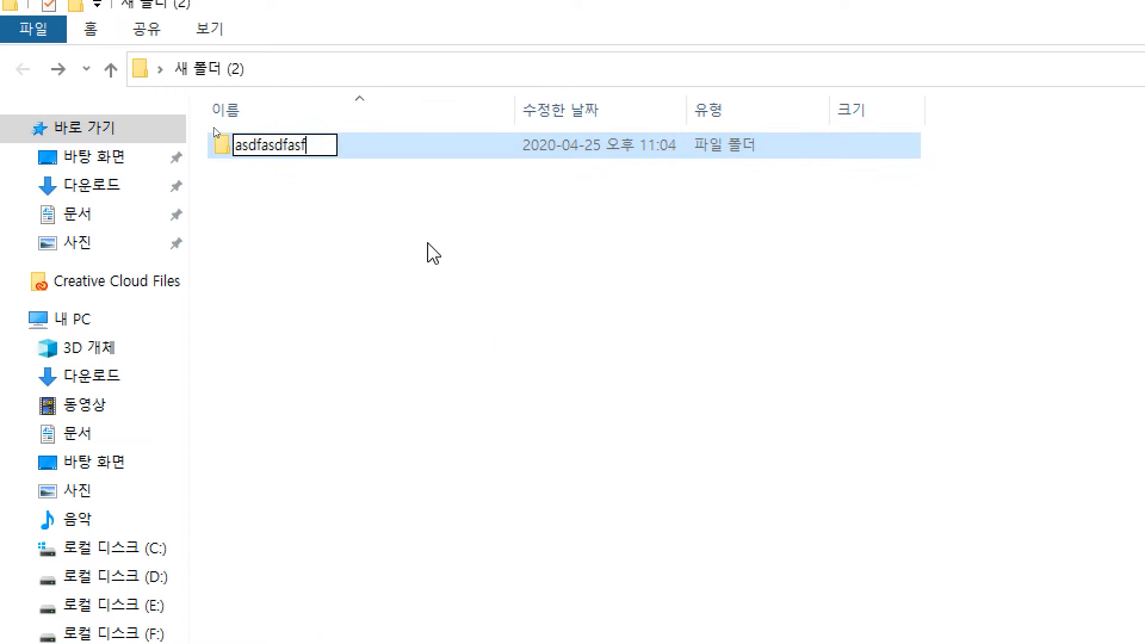
key("Return")
key("F2")
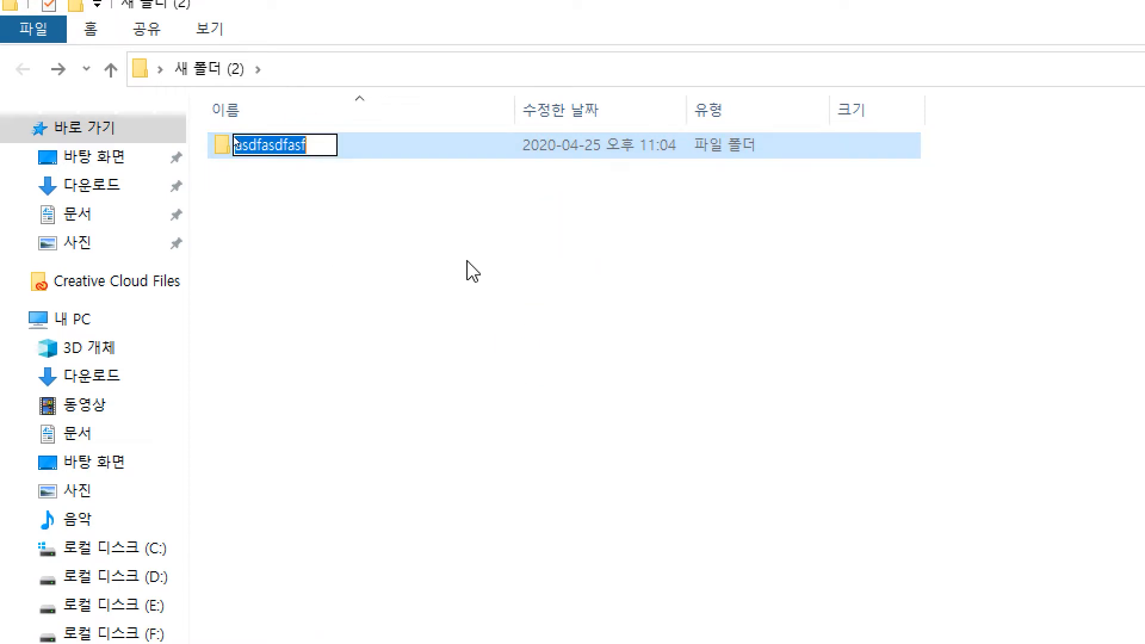
type("새폴더ㅏ")
key("Return")
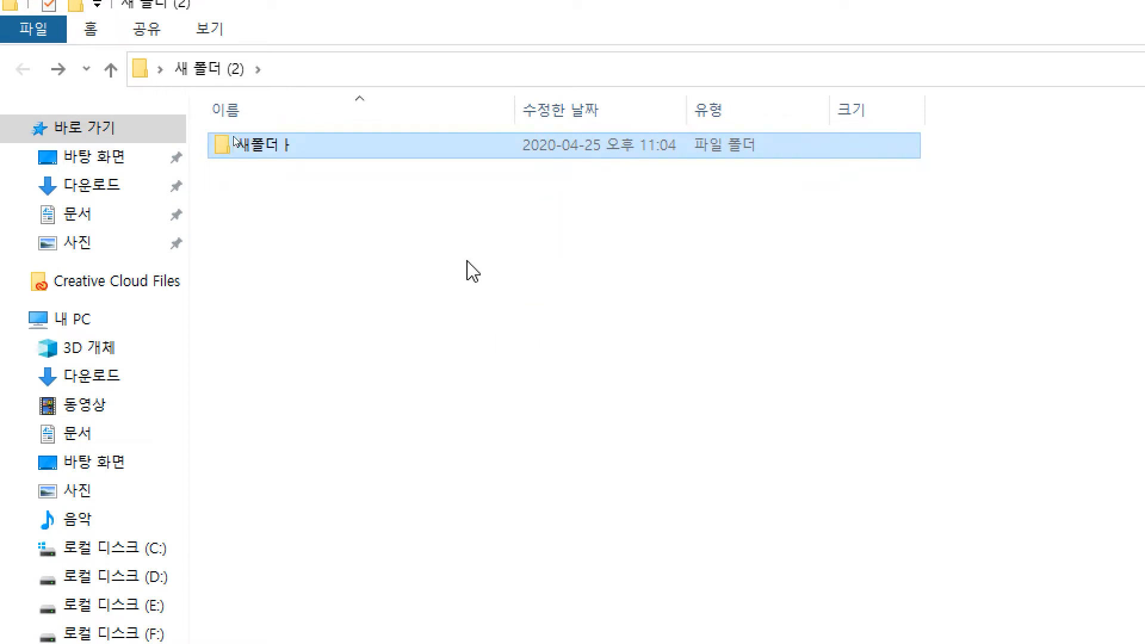
left_click(501, 272)
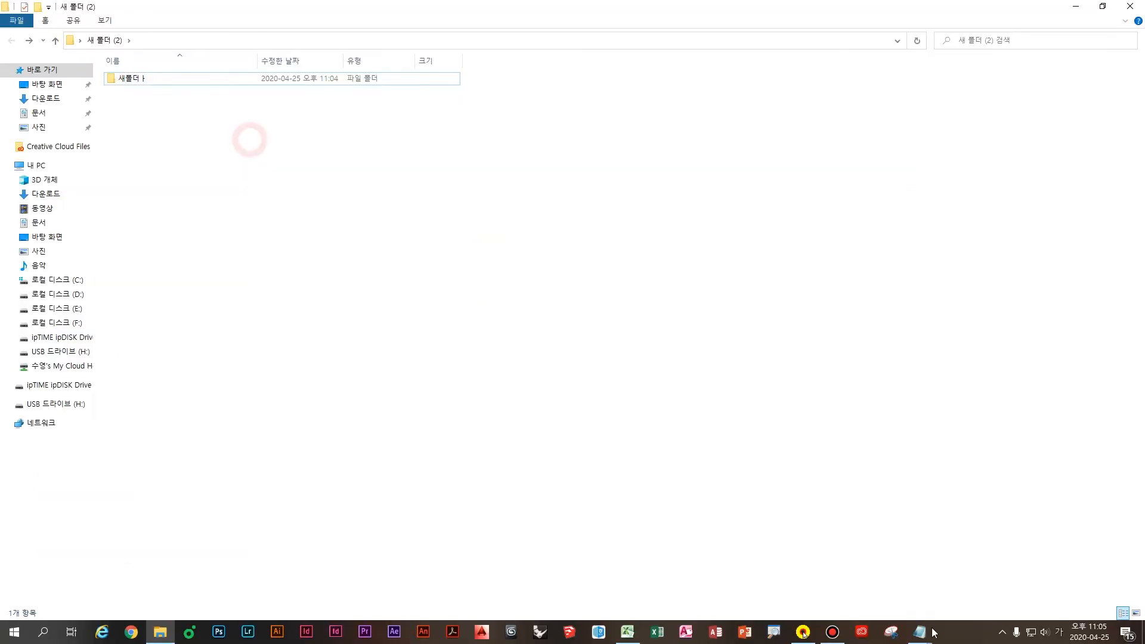
left_click(920, 633)
Step: In Notepad, note that F2 in Excel is the key for editing cell input
left_click(911, 581)
type("엑셀ㅇ")
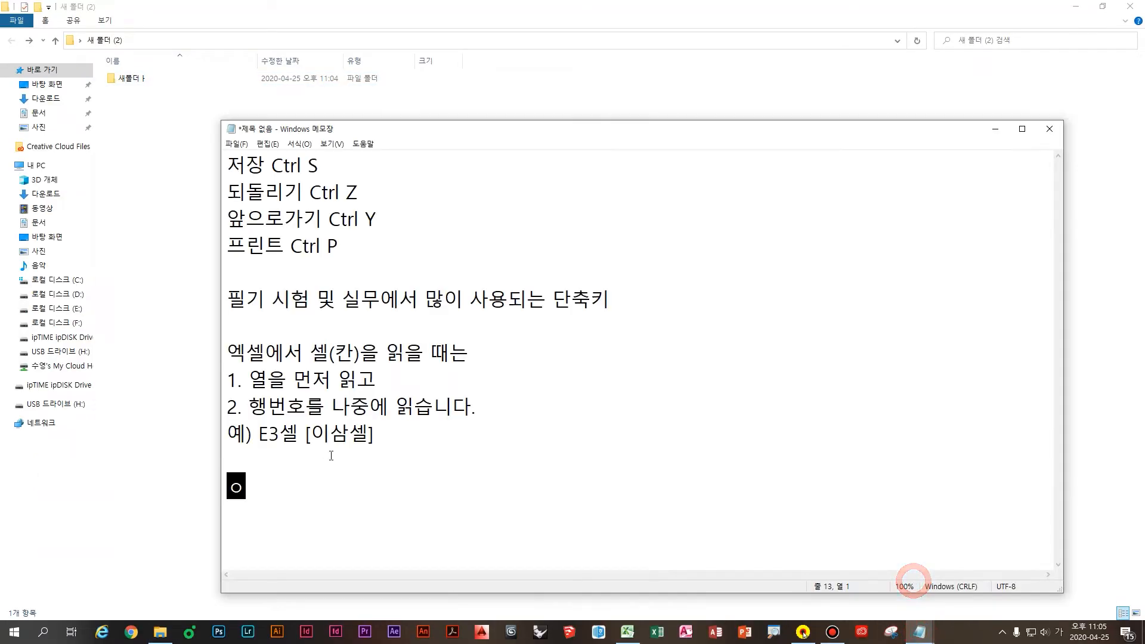
type("ㅔ서")
key("Hangul")
type("F2번")
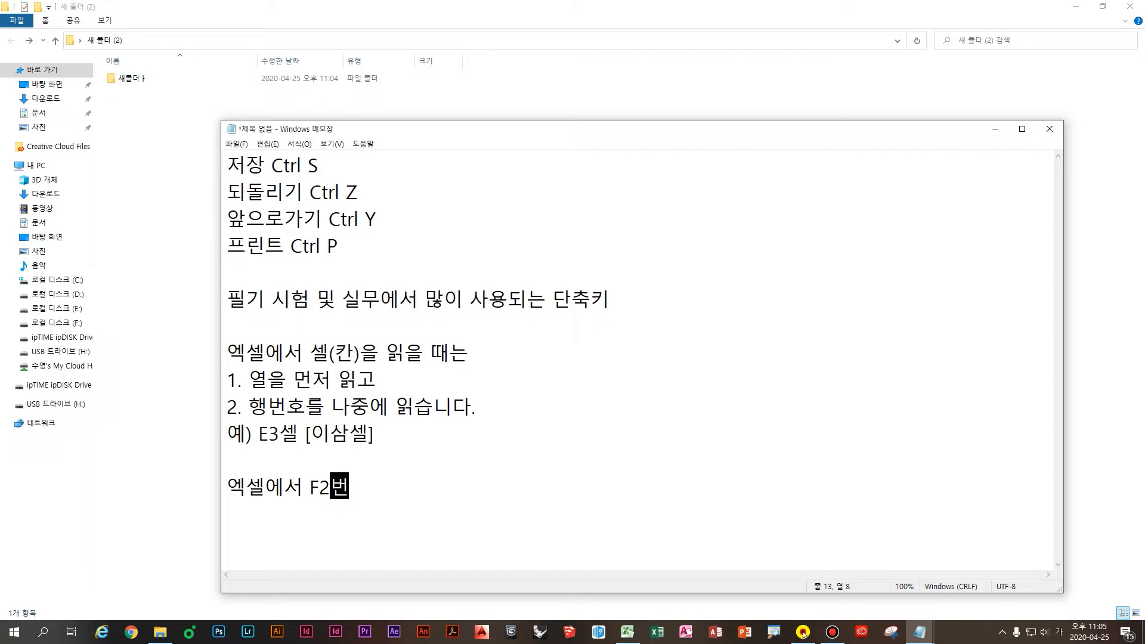
type("은")
left_click_drag(427, 130, 389, 96)
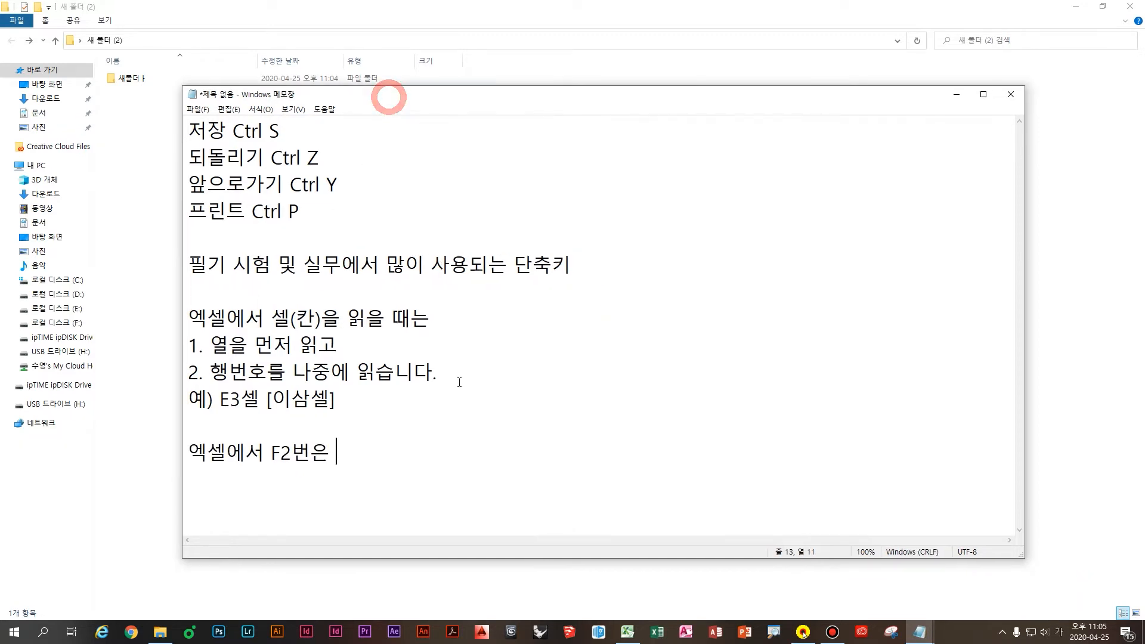
type("셀 입력, 숮")
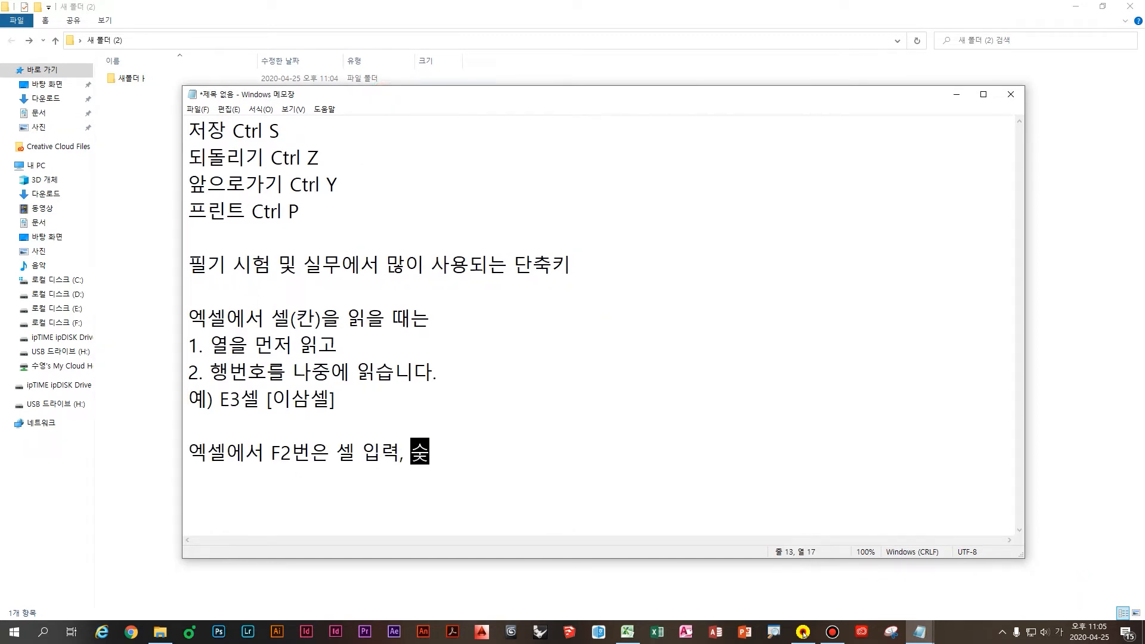
type("ㅓㅇ하는 버트")
key("Return")
key("Return")
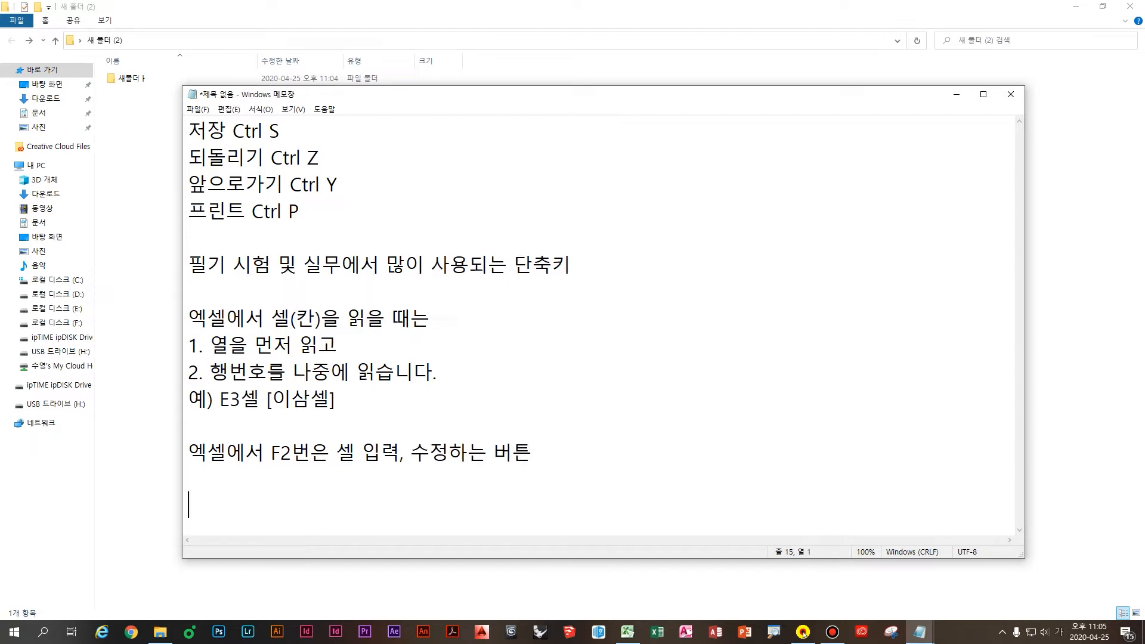
Step: Add a line that outside Excel, in Windows, F2 renames files or folders
type("엑셀을 ㅇ")
key("BackSpace")
type("나와서 ")
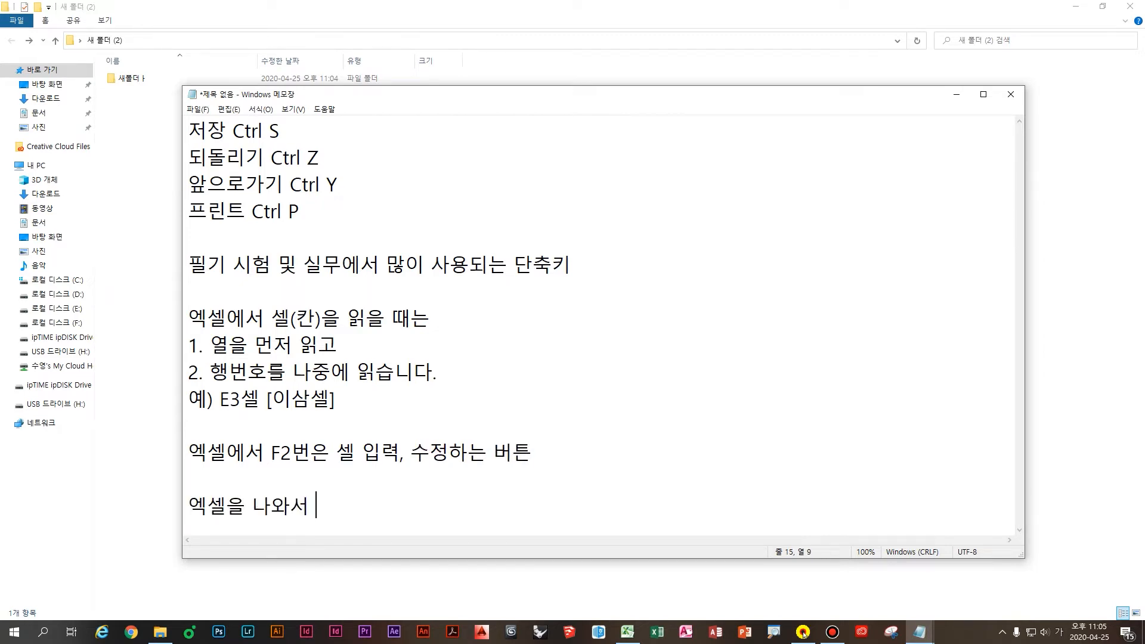
type("아 ㅣ반 윈도우")
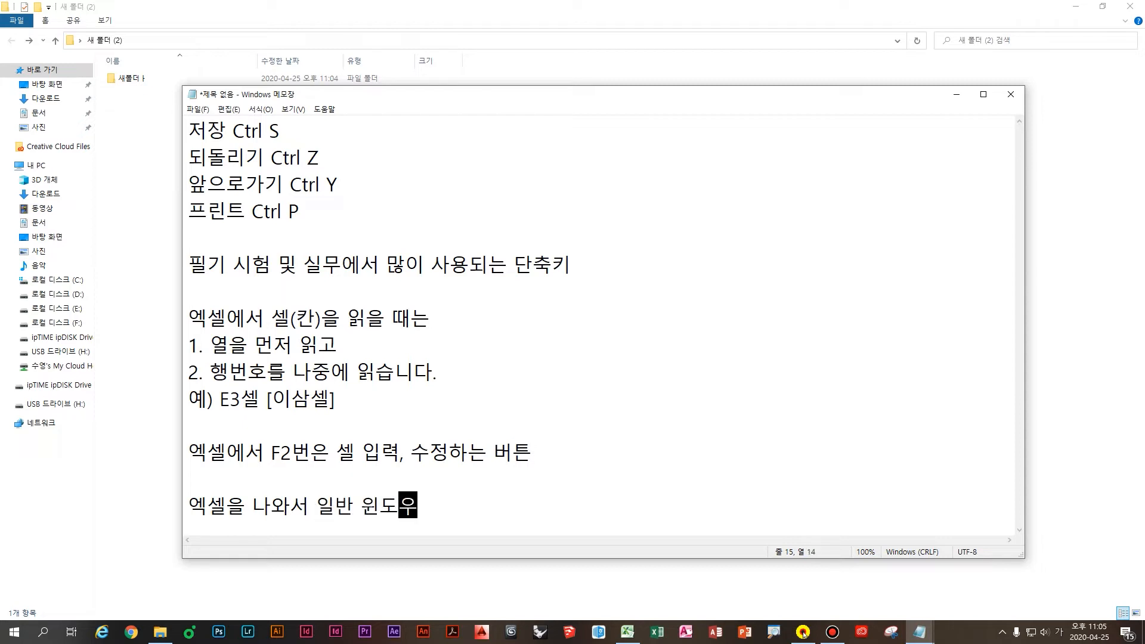
type(" 환경에서는 ㅍ")
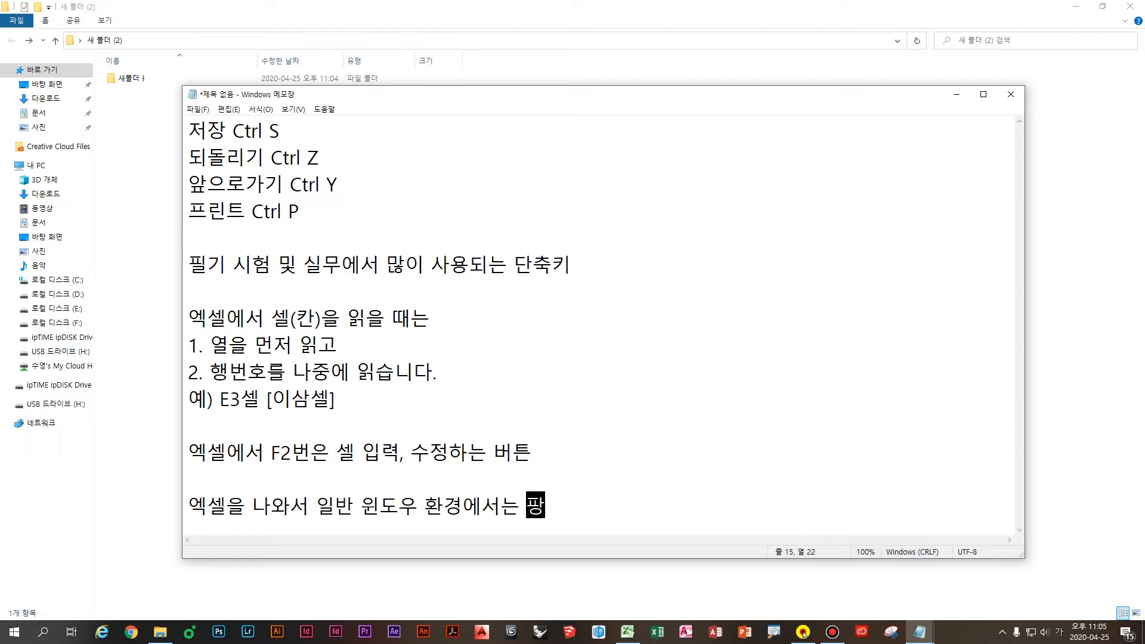
type("일이나 폴더 이름바")
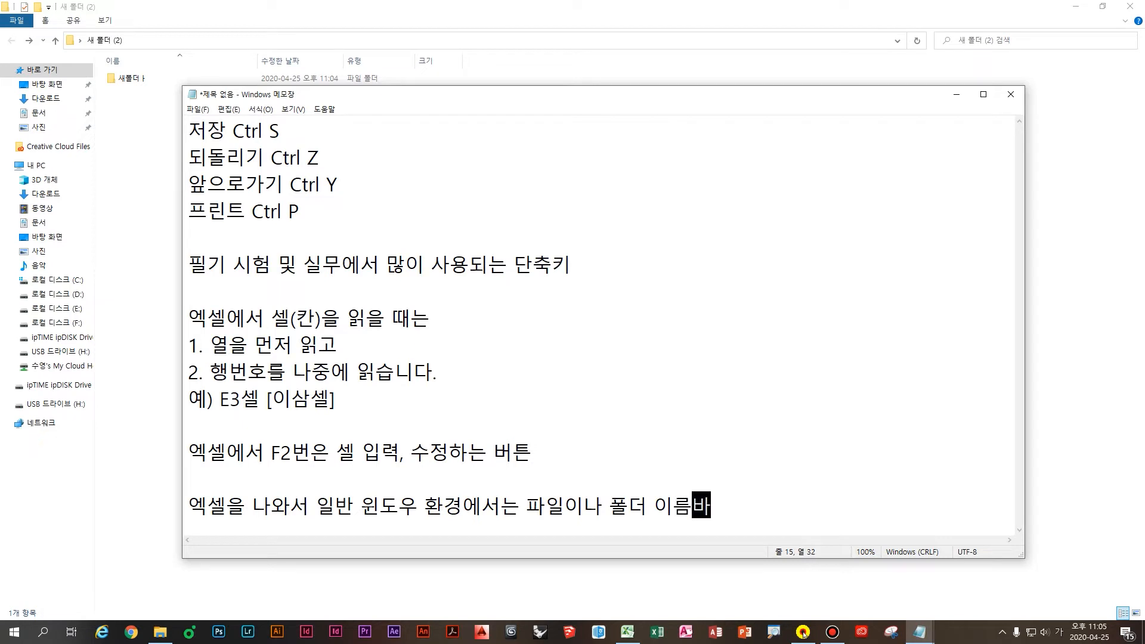
type("꾸기")
key("Return")
key("Return")
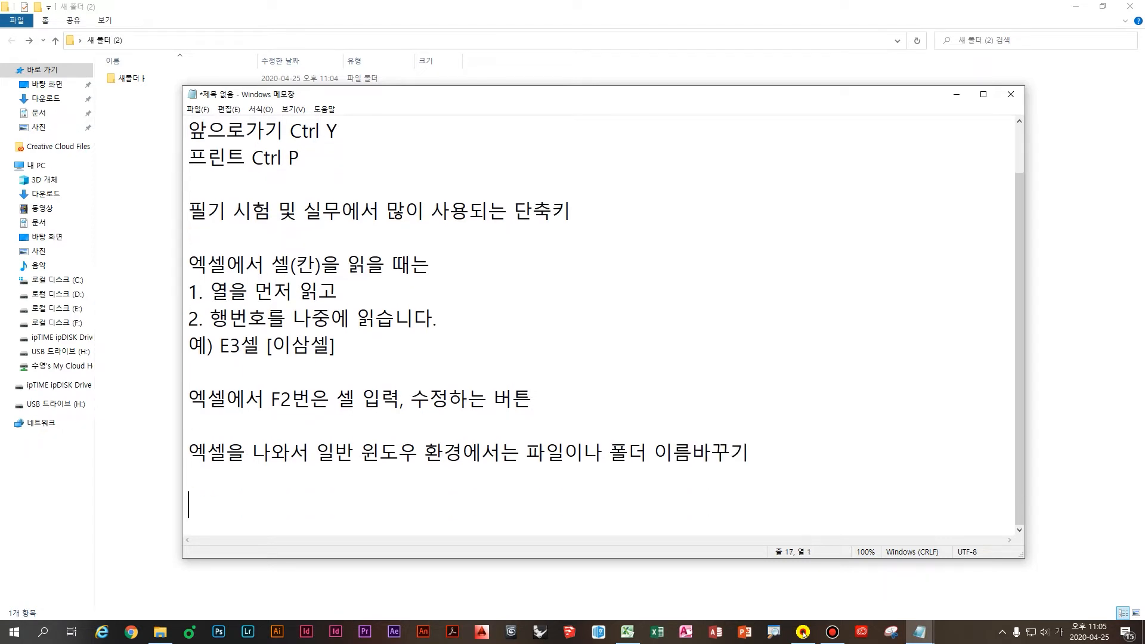
Step: Note that function keys F1~F5 are Computer General subject 1 exam material to master
type("기능키")
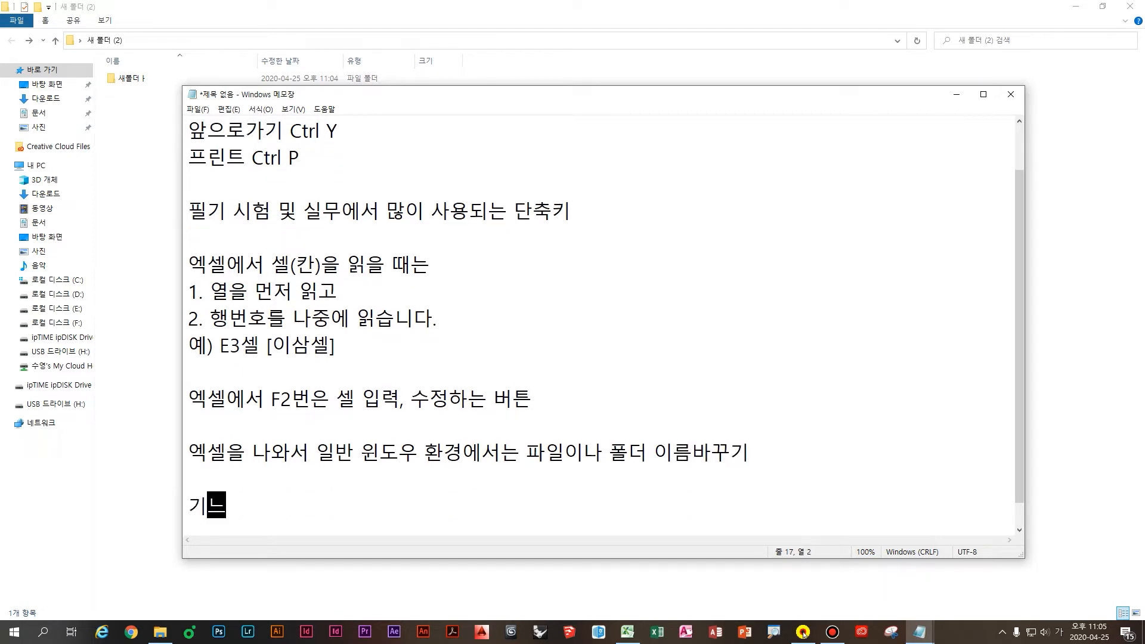
key("Hangul")
type("(F1~d")
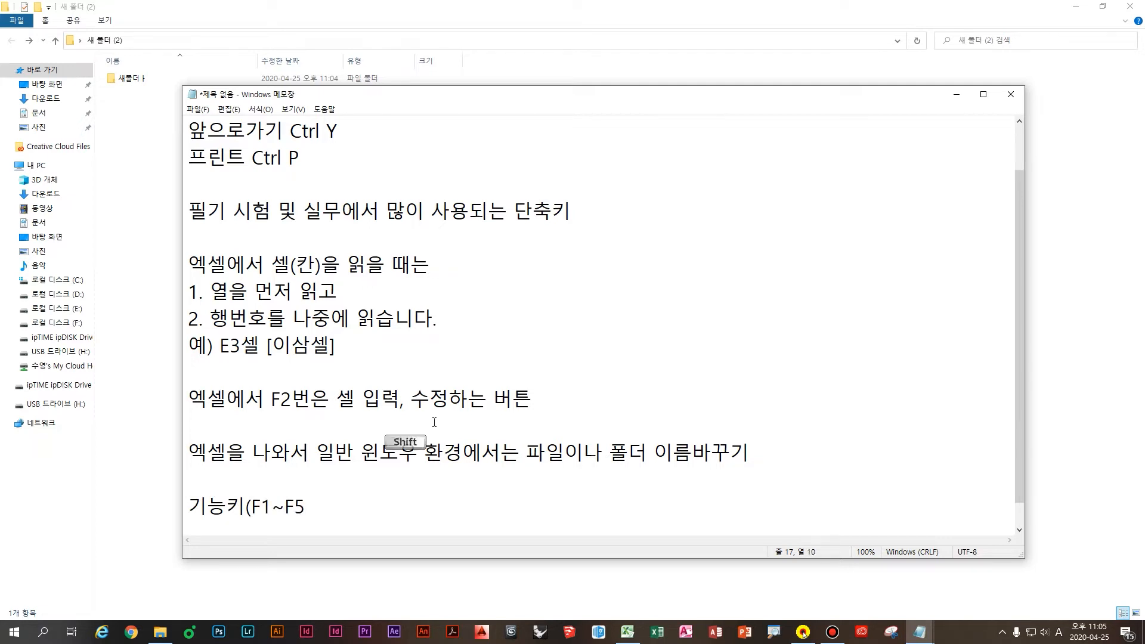
type(")")
key("Hangul")
type("컴퓨터일반")
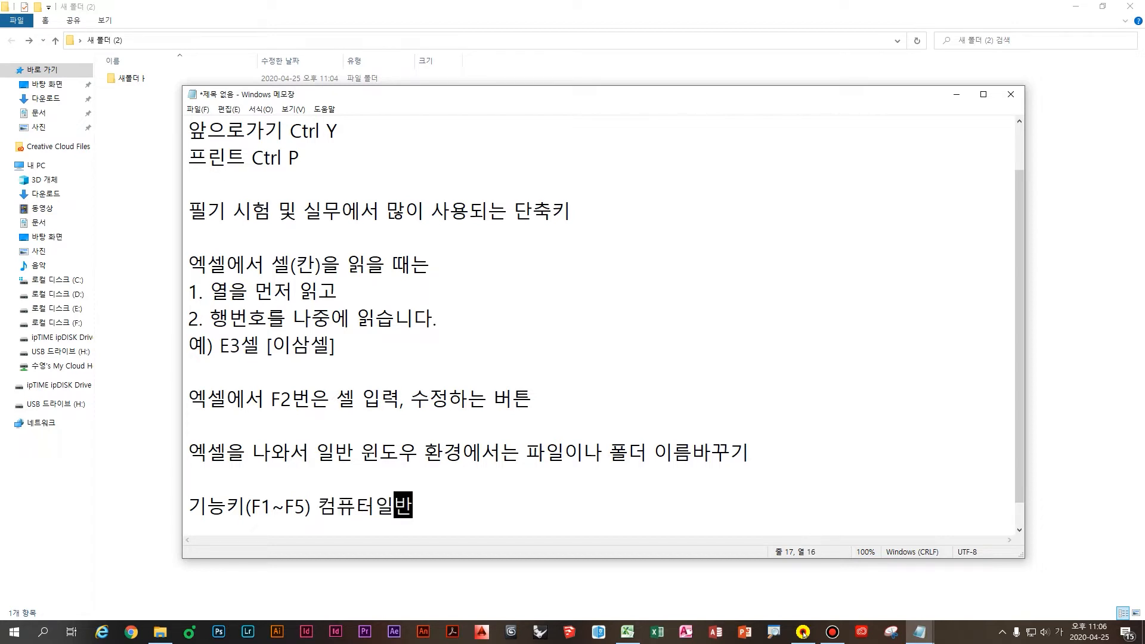
type(" 1과목에 ")
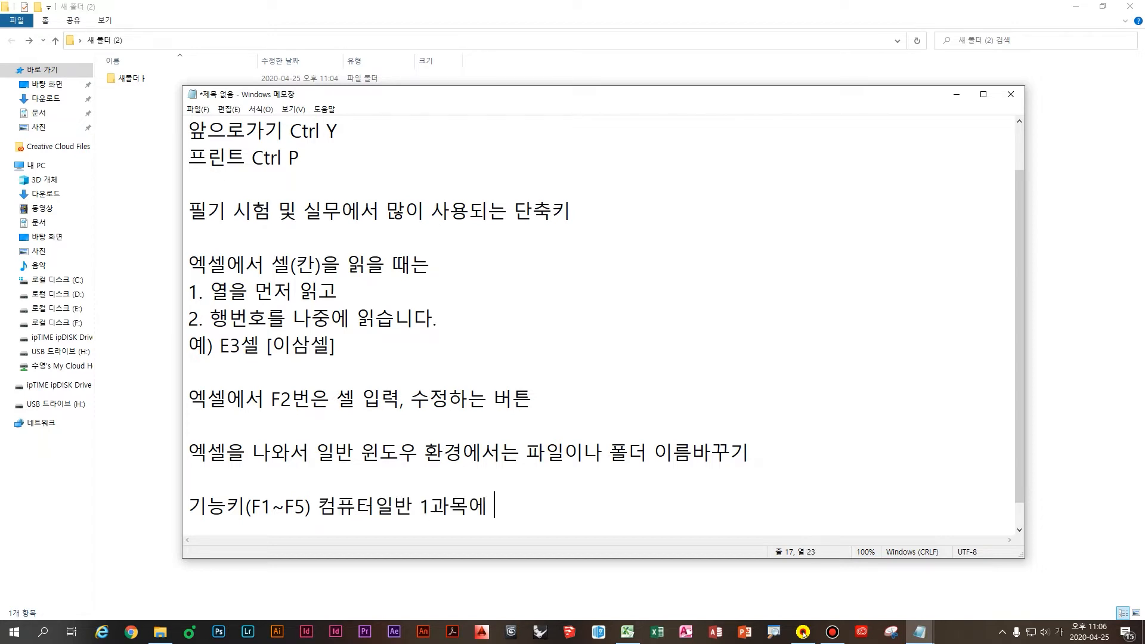
type("출제되는 범위이기")
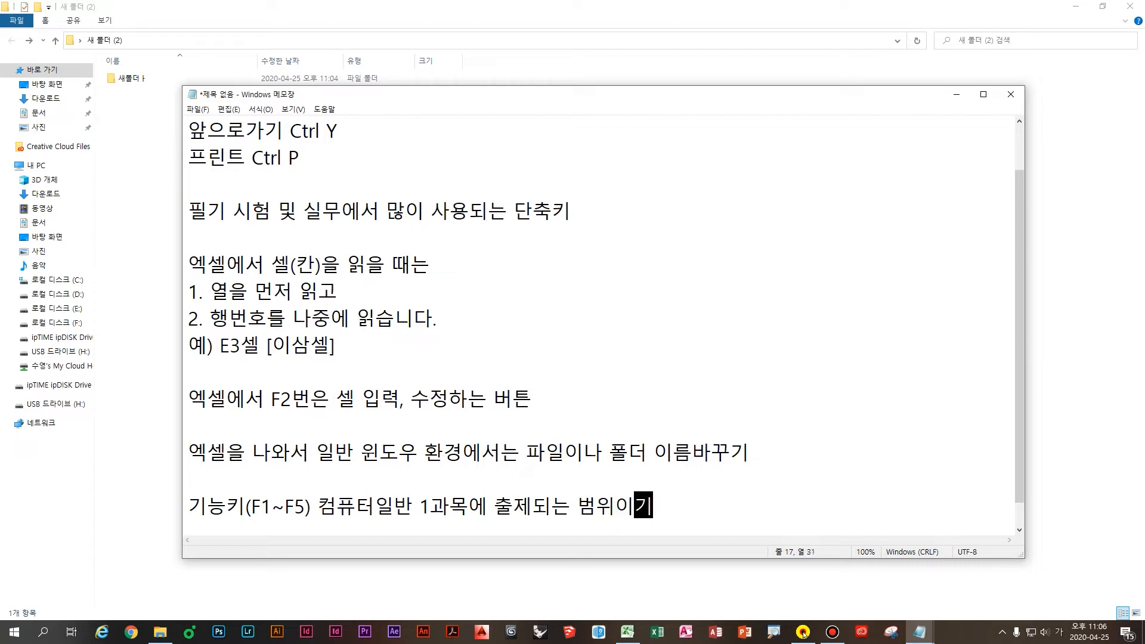
type(" 때문에 반드시")
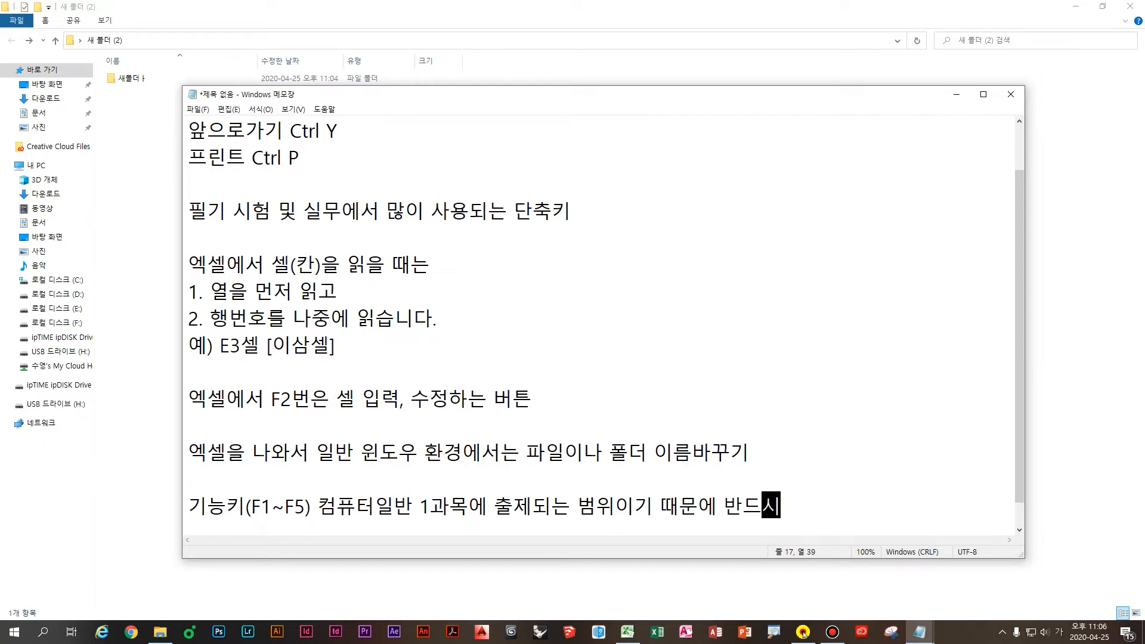
type(" 숙지 하고 넘어갈 것")
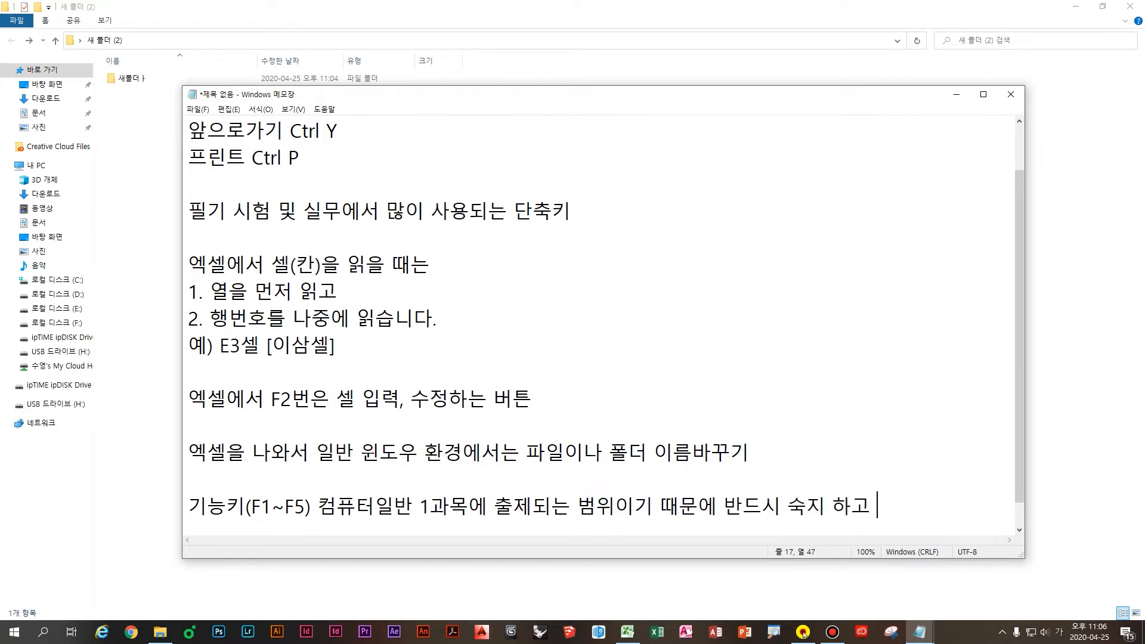
key("Return")
key("Return")
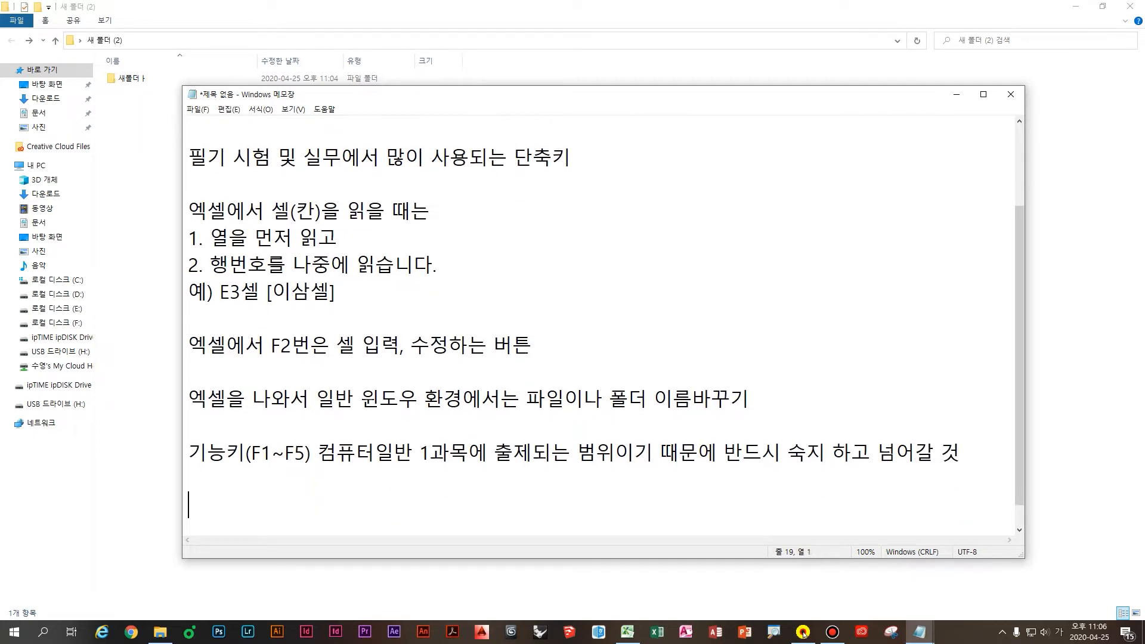
left_click(803, 634)
left_click(527, 491)
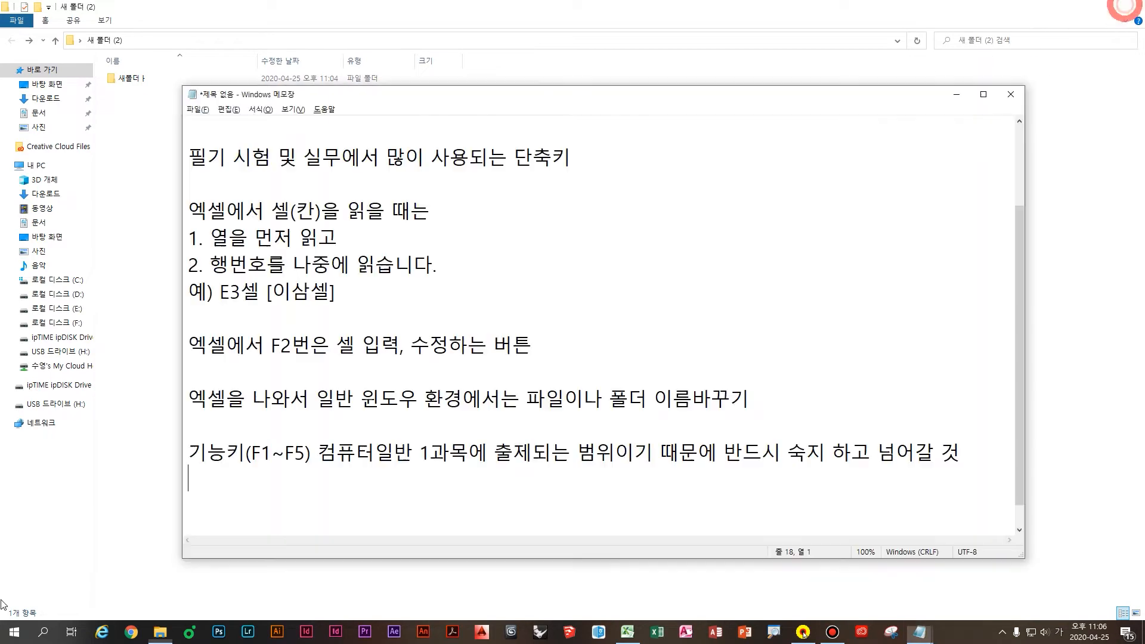
Step: Switch to the Excel workbook and select cell E3 with the greeting
left_click(1127, 10)
left_click(504, 592)
left_click(628, 633)
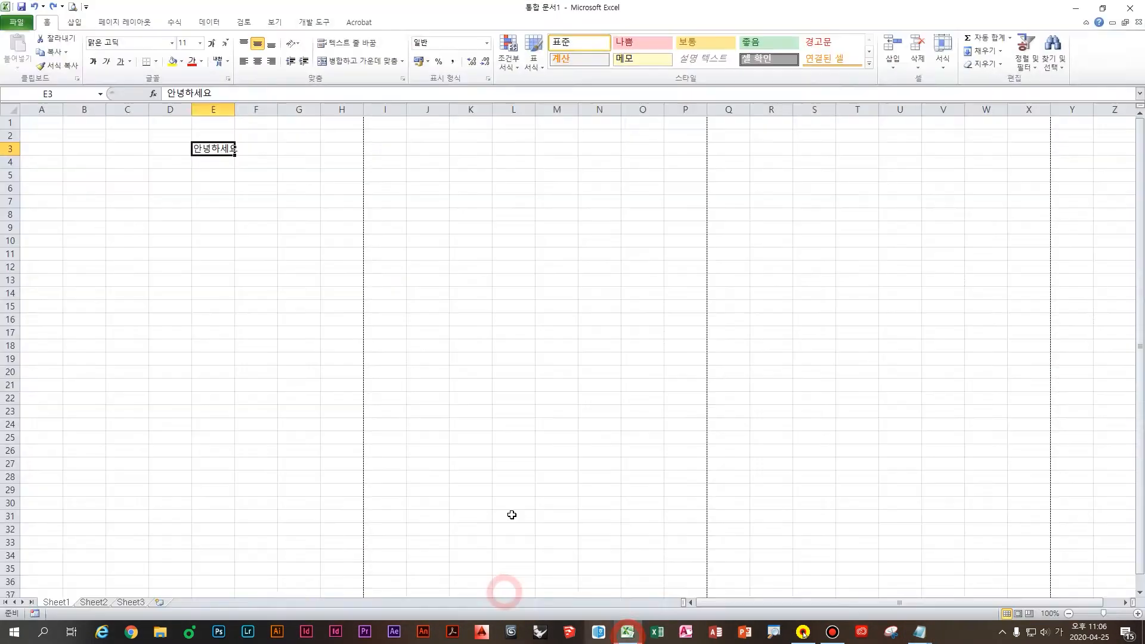
left_click(419, 375)
left_click(217, 213)
left_click(213, 161)
left_click(219, 153)
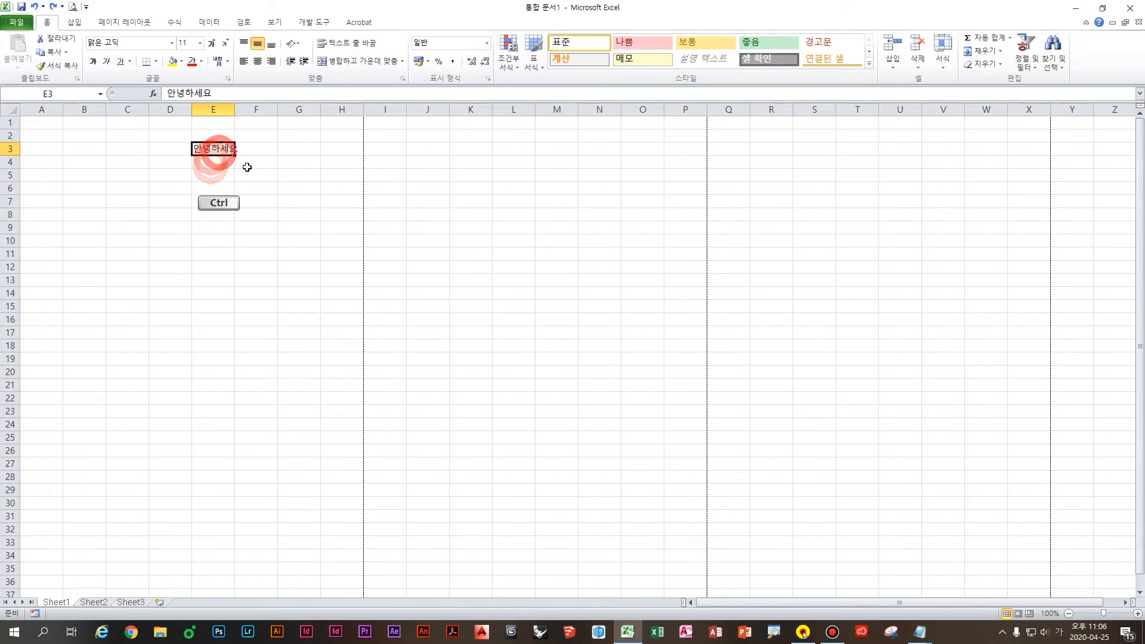
key("ctrl+4")
left_click(239, 165)
left_click(232, 148)
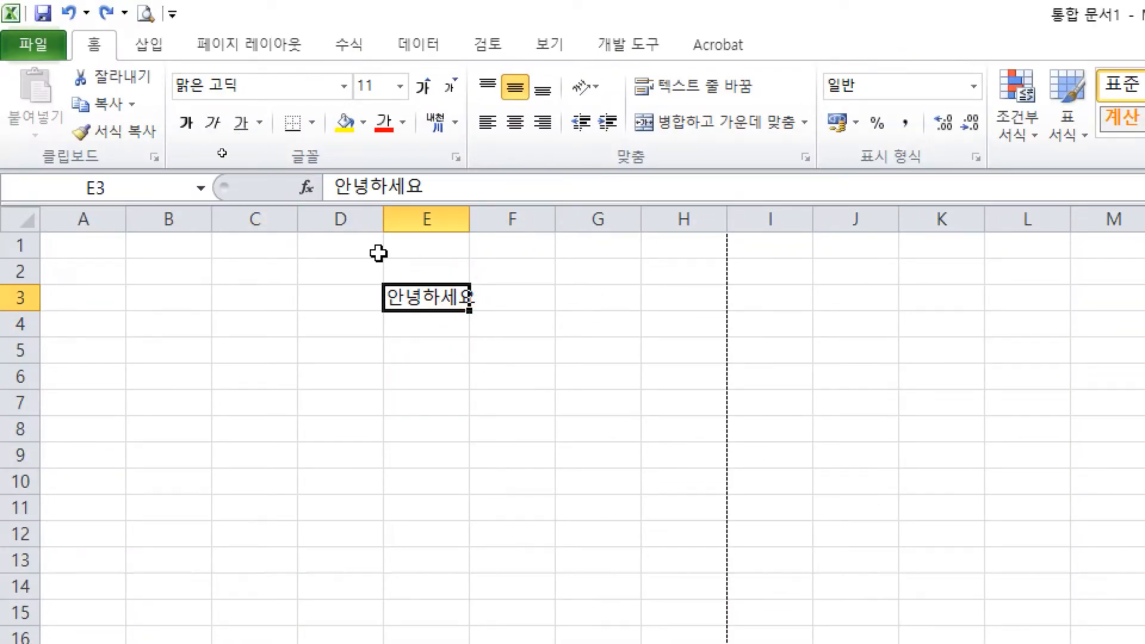
left_click(457, 301)
Step: Edit E3 in place with F2, appending 반갑습니다 to make 안녕하세요 반갑습니다
key("F2")
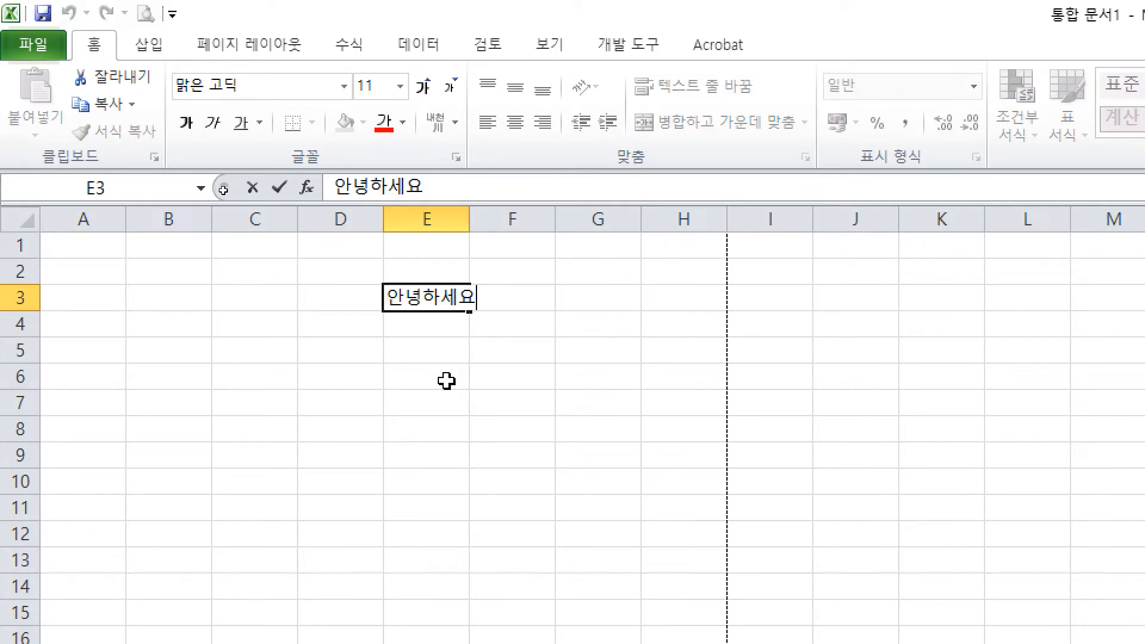
key("Escape")
key("F2")
key("Escape")
key("F2")
type("ㅇ")
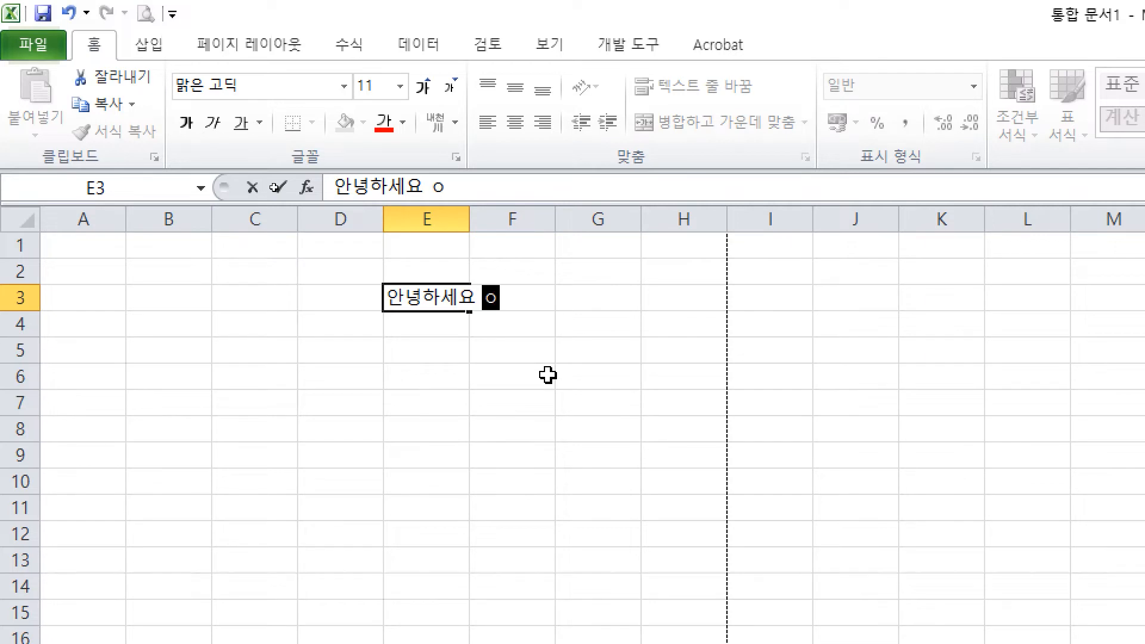
key("BackSpace")
type("반갑습니다")
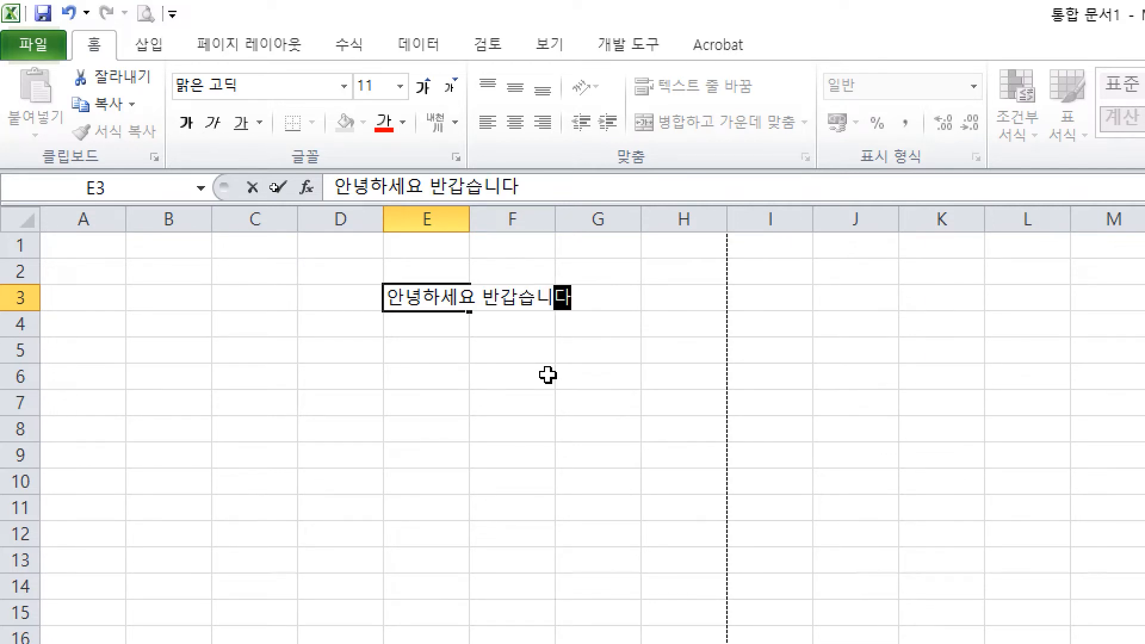
key("Return")
left_click(548, 375)
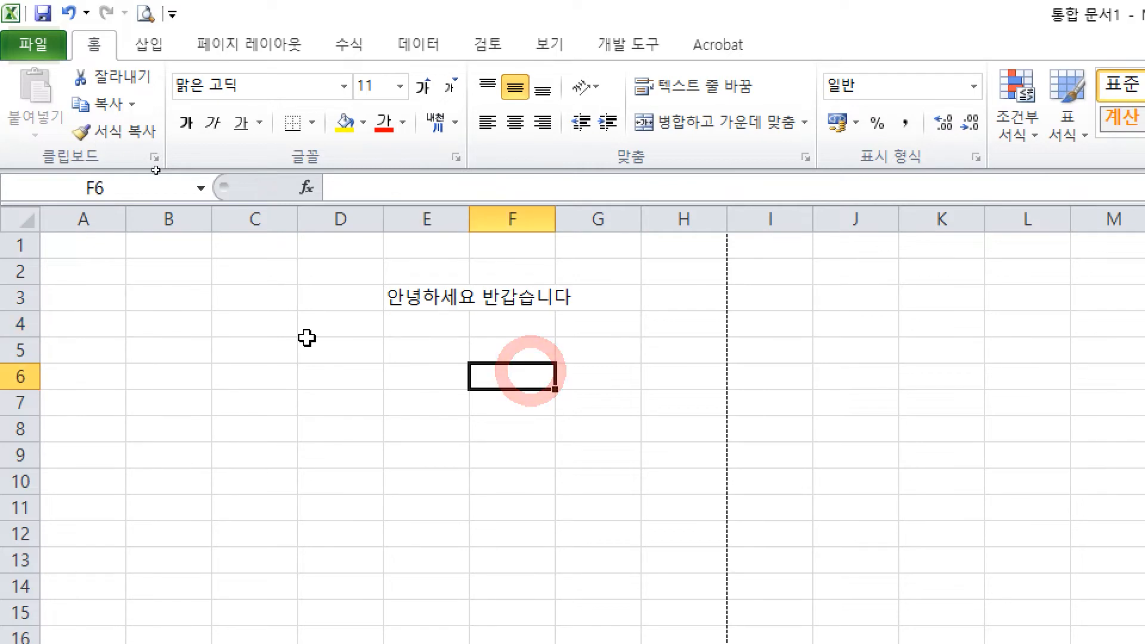
left_click(346, 351)
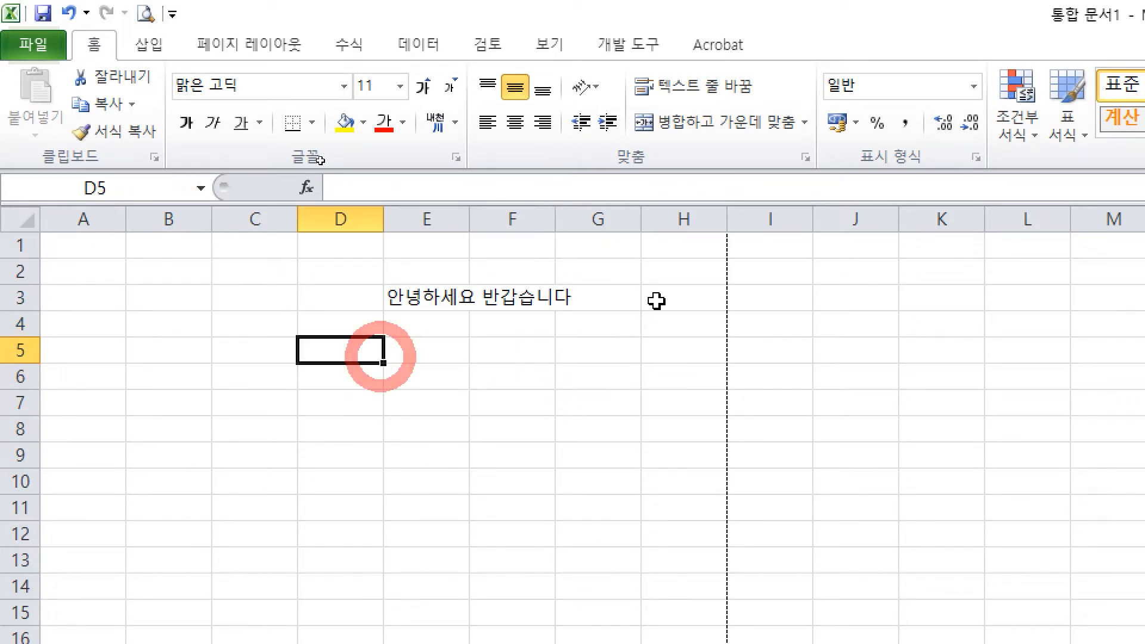
left_click(396, 291)
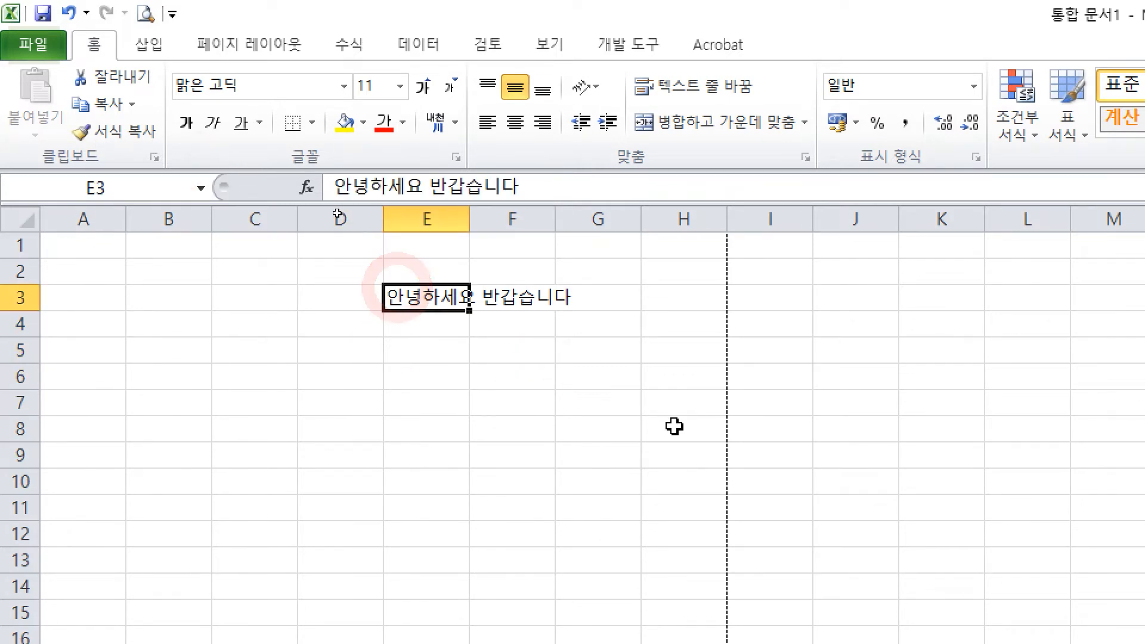
left_click(524, 375)
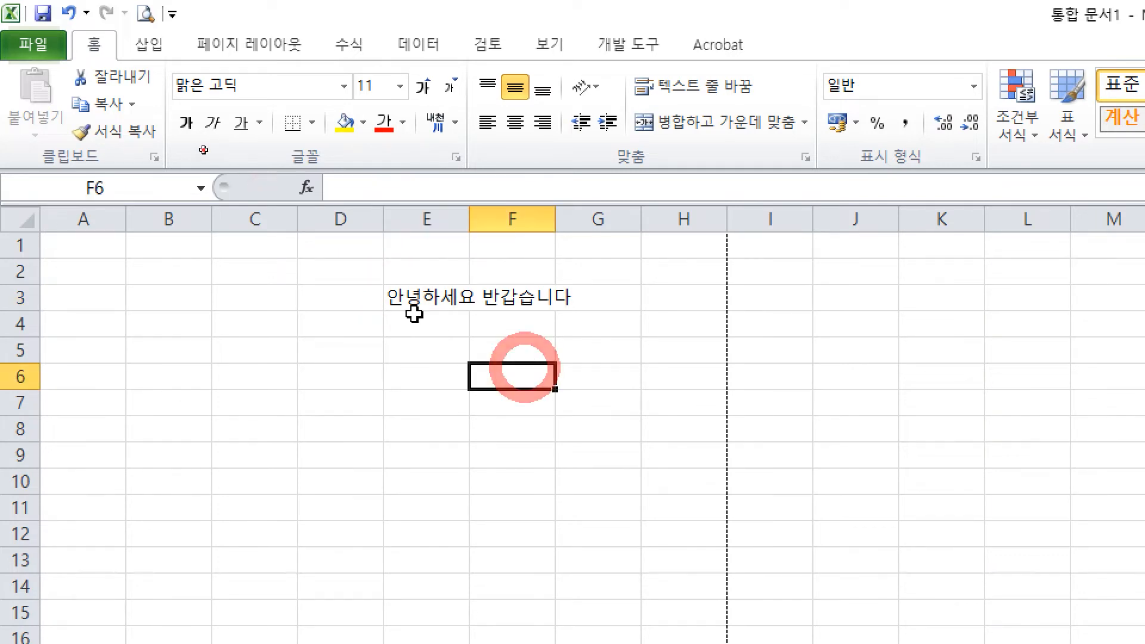
left_click(406, 295)
key("ctrl+2")
mouse_move(388, 354)
left_mouse_down()
mouse_move(434, 359)
mouse_move(443, 401)
left_mouse_up()
left_click_drag(408, 384, 443, 386)
mouse_move(463, 365)
left_mouse_down()
mouse_move(494, 410)
mouse_move(461, 410)
left_mouse_up()
left_click(528, 403)
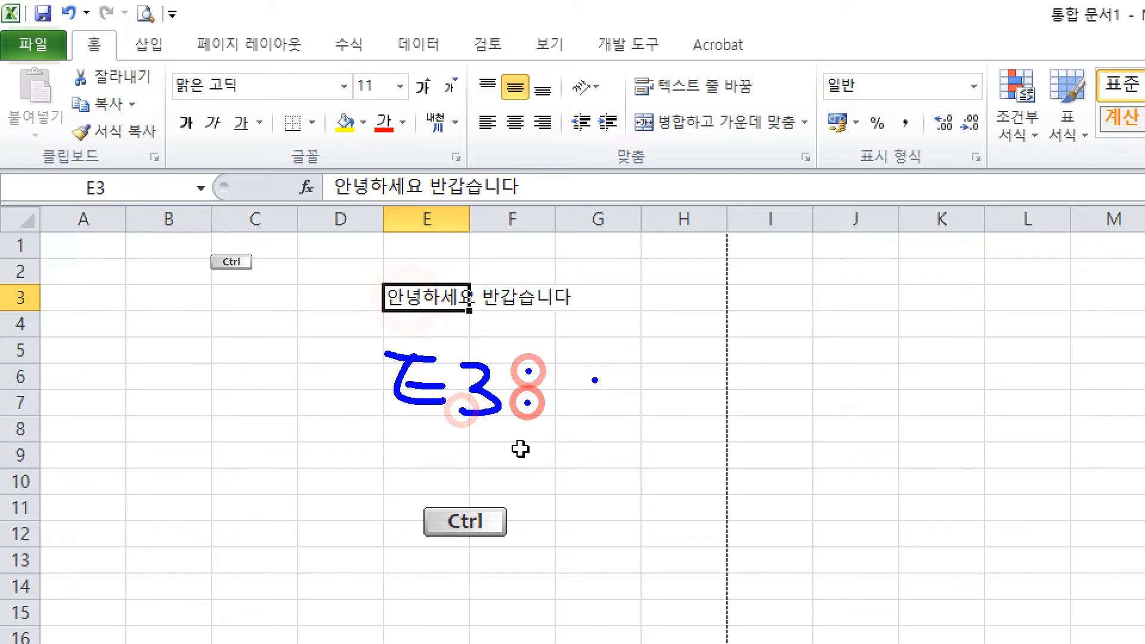
mouse_move(609, 362)
left_mouse_down()
mouse_move(592, 429)
mouse_move(614, 408)
mouse_move(618, 425)
left_mouse_up()
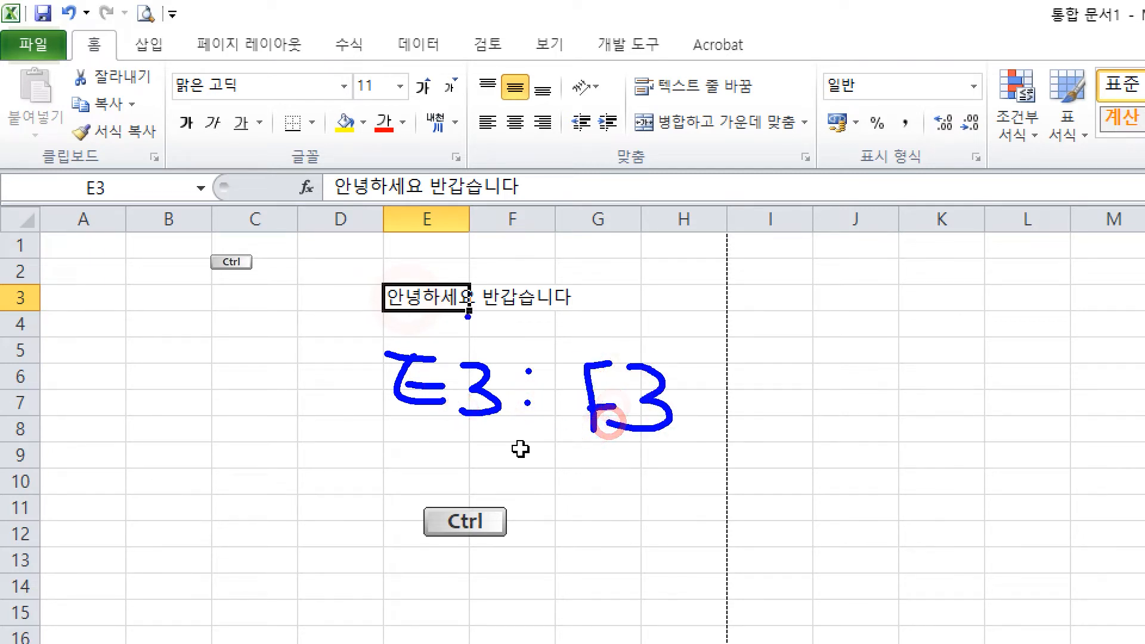
mouse_move(429, 279)
left_mouse_down()
mouse_move(493, 263)
mouse_move(519, 271)
mouse_move(520, 296)
left_mouse_up()
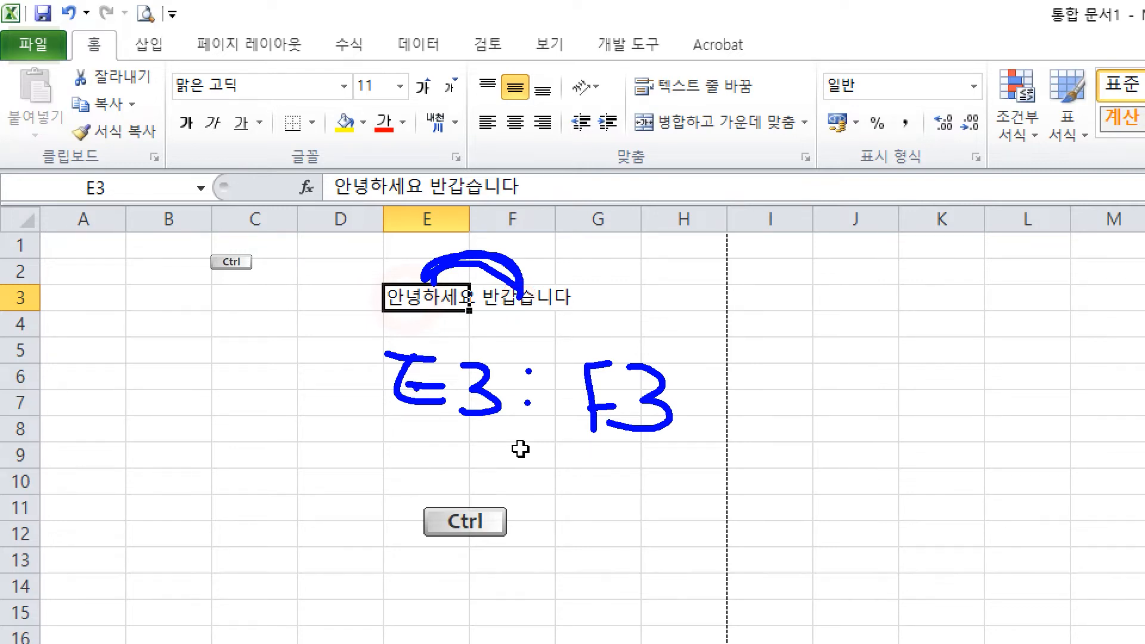
key("Escape")
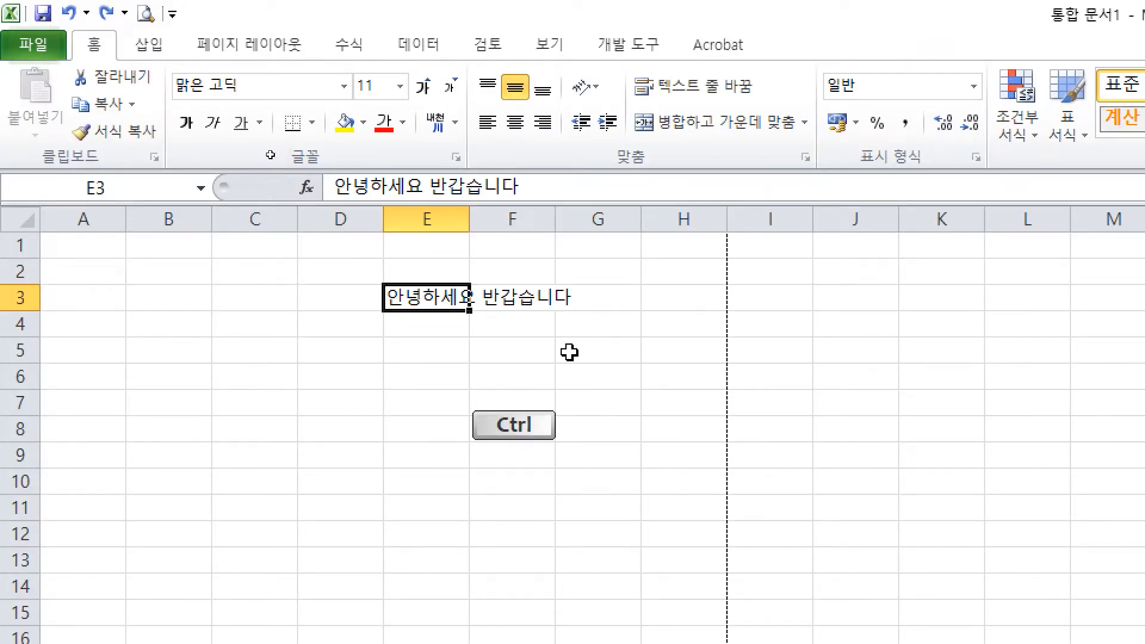
key("ctrl+y")
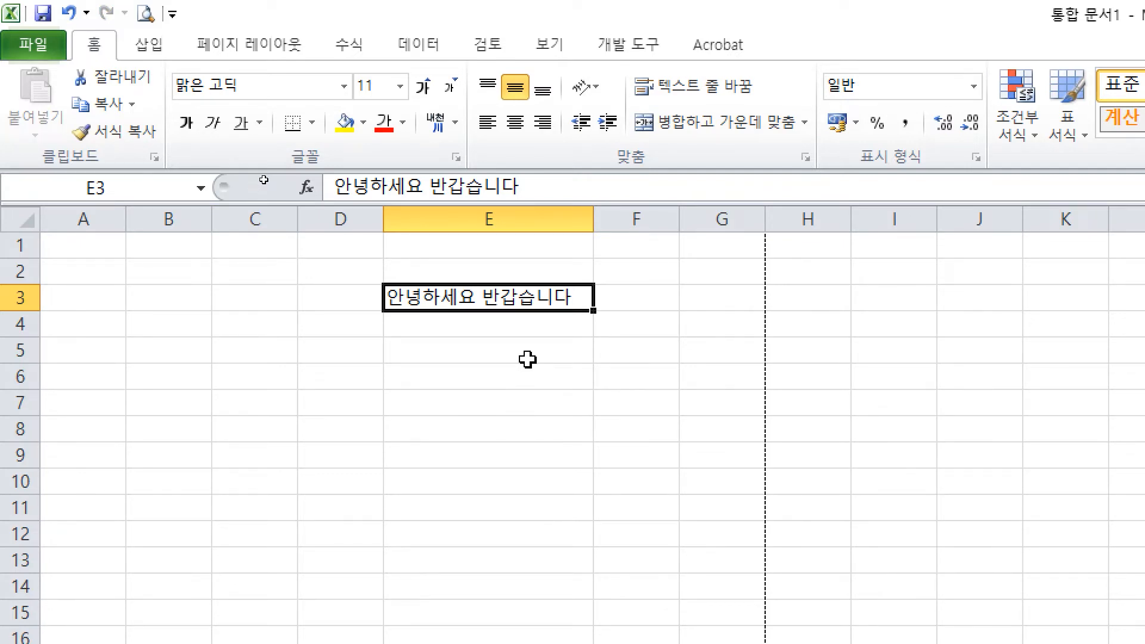
key("ctrl+z")
left_click(543, 320)
left_click(558, 321)
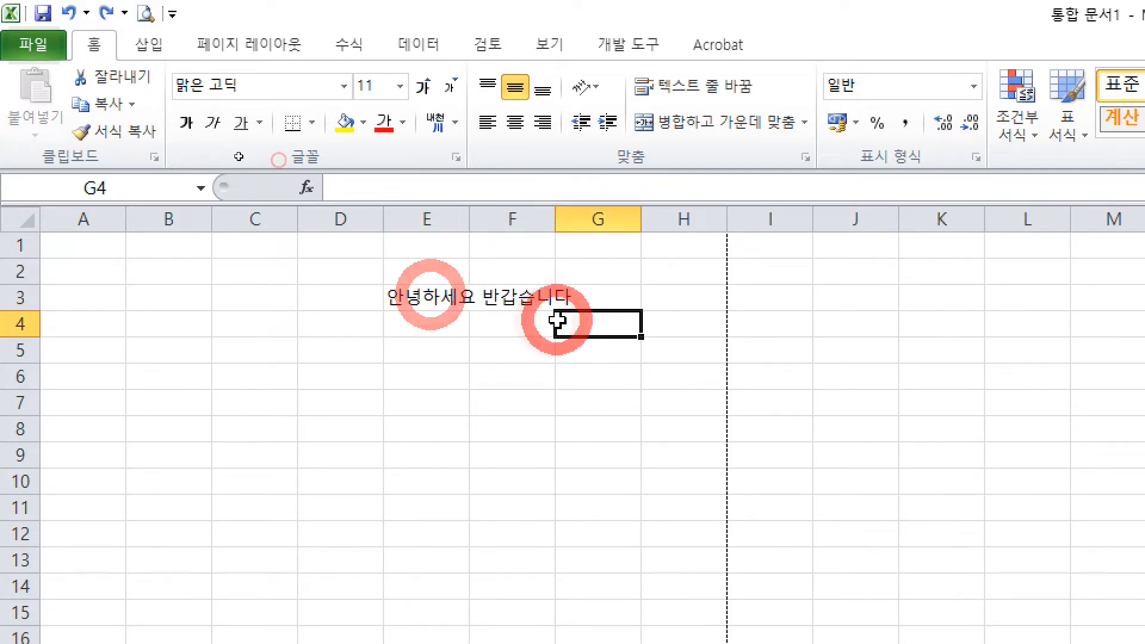
left_click(455, 299)
left_click(519, 299)
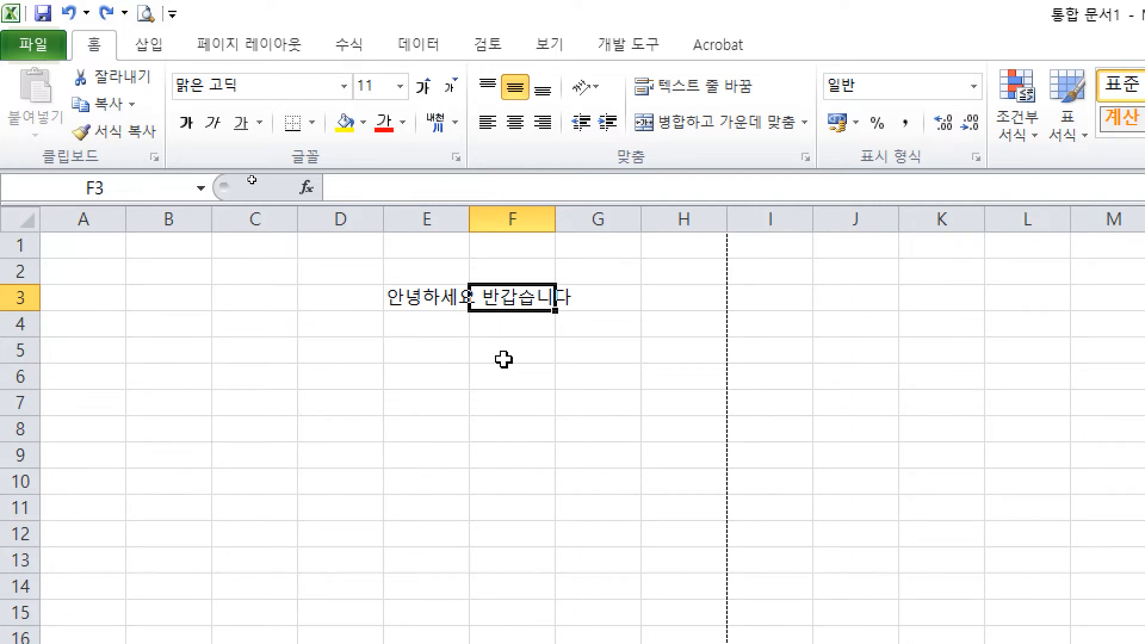
left_click(504, 360)
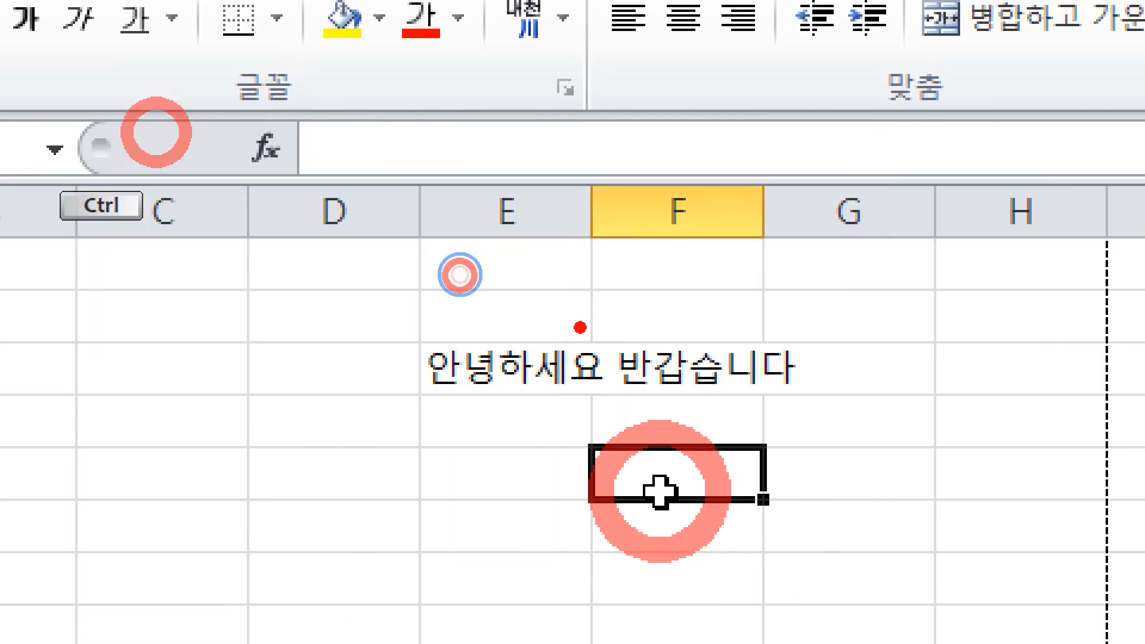
left_click_drag(590, 179, 591, 277)
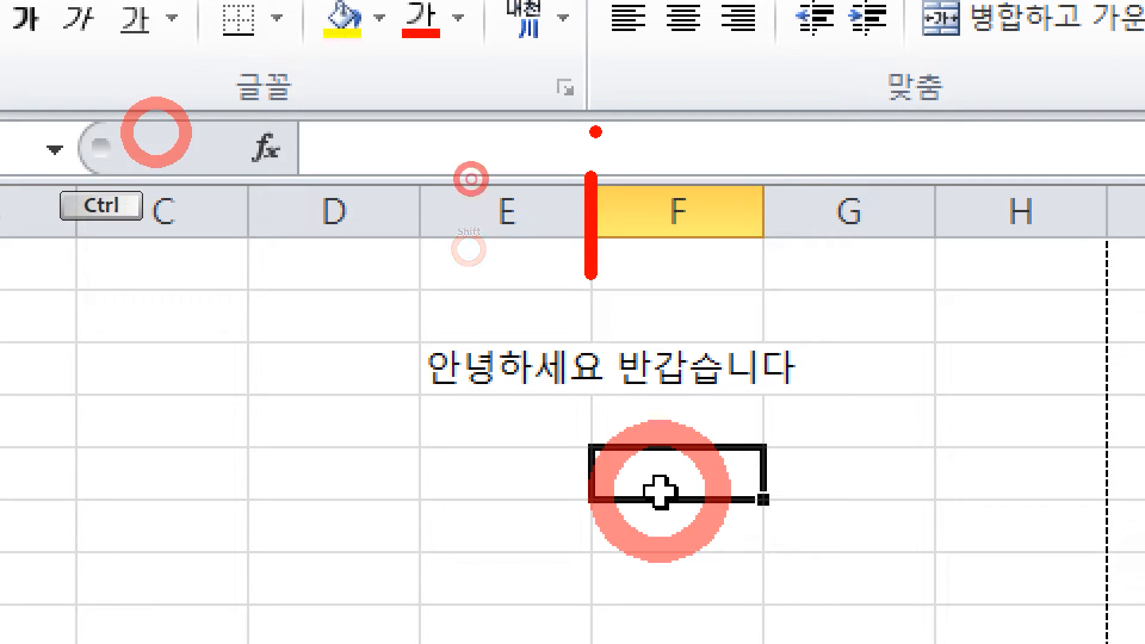
left_click_drag(595, 131, 615, 141)
left_click_drag(605, 101, 630, 144)
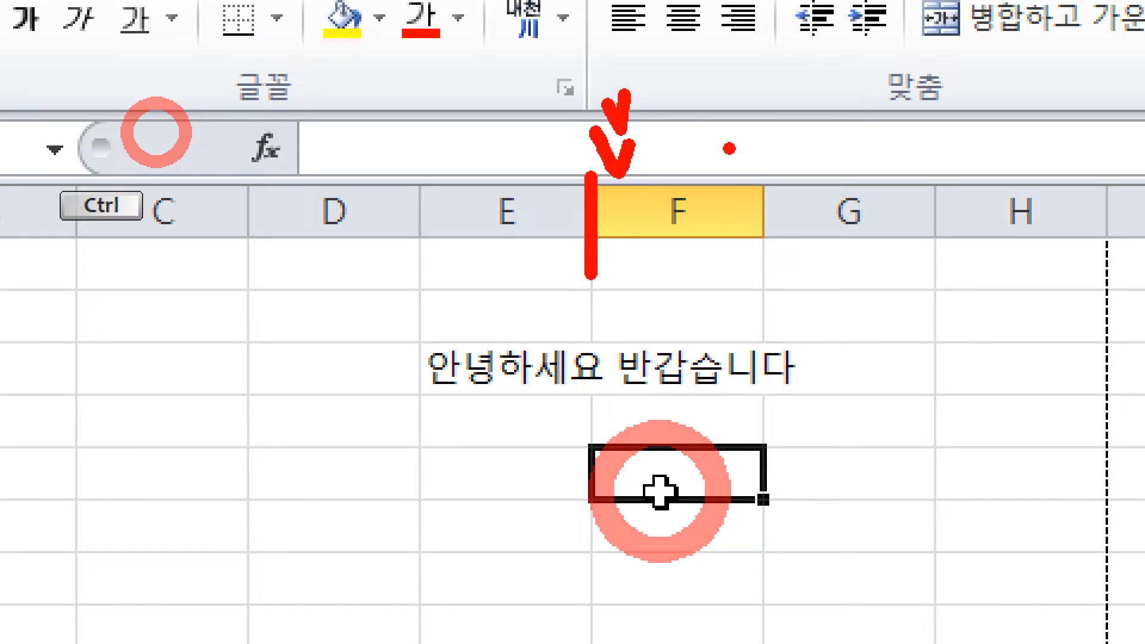
left_click_drag(731, 103, 862, 100)
left_click_drag(797, 112, 785, 127)
left_click_drag(731, 170, 850, 164)
mouse_move(894, 89)
left_mouse_down()
mouse_move(811, 176)
mouse_move(913, 194)
left_mouse_up()
mouse_move(928, 122)
left_mouse_down()
mouse_move(976, 138)
mouse_move(948, 179)
left_mouse_up()
left_click_drag(987, 98, 969, 230)
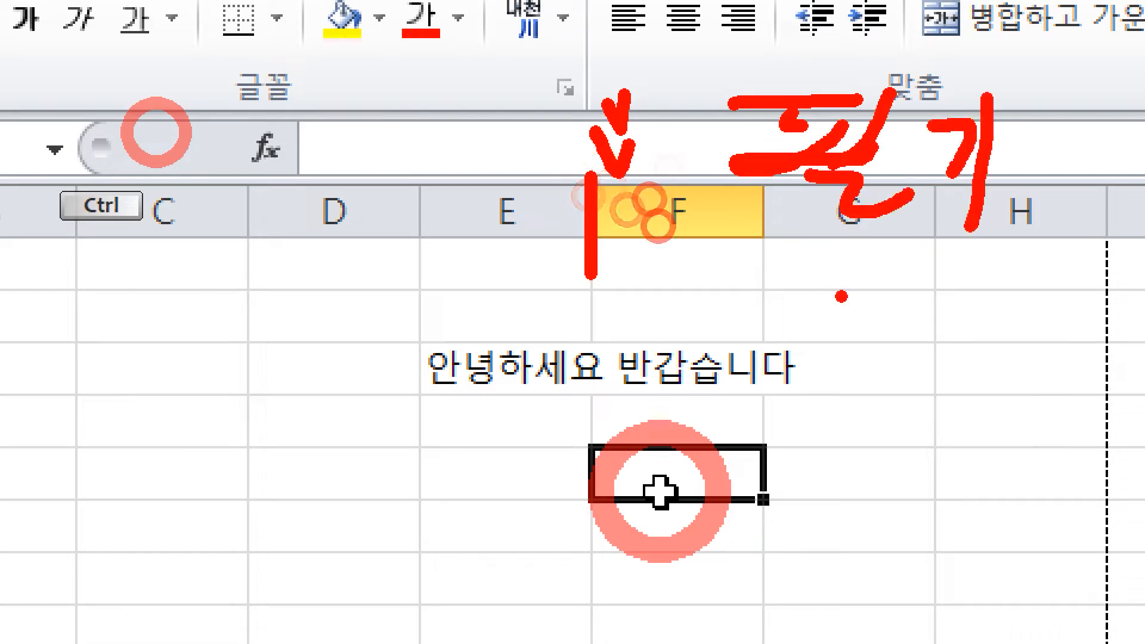
left_click(732, 272)
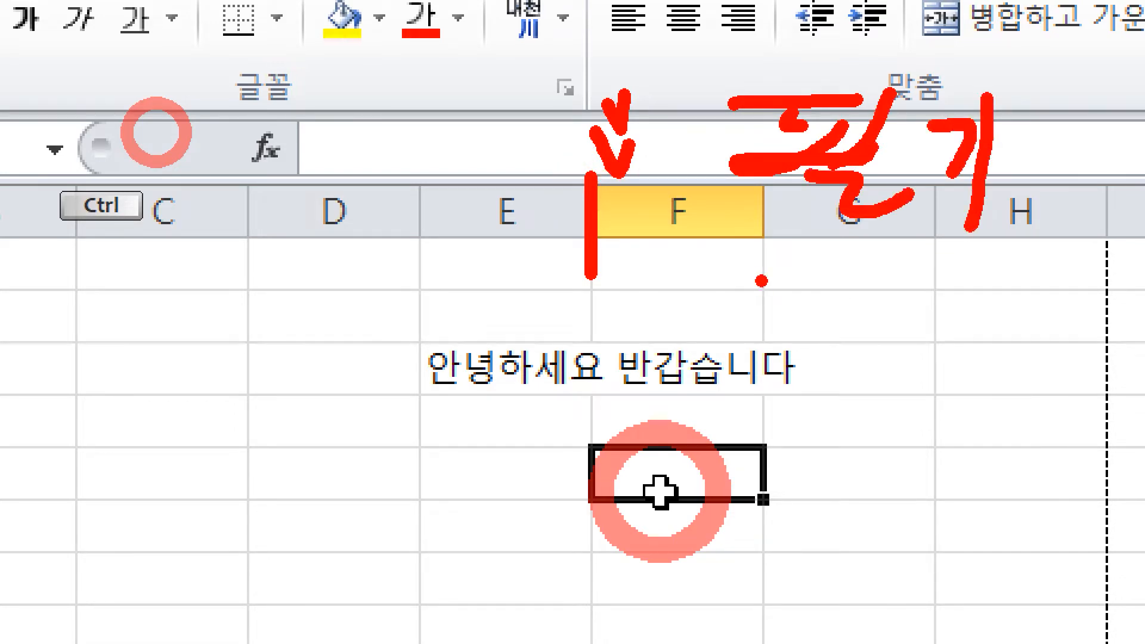
key("Escape")
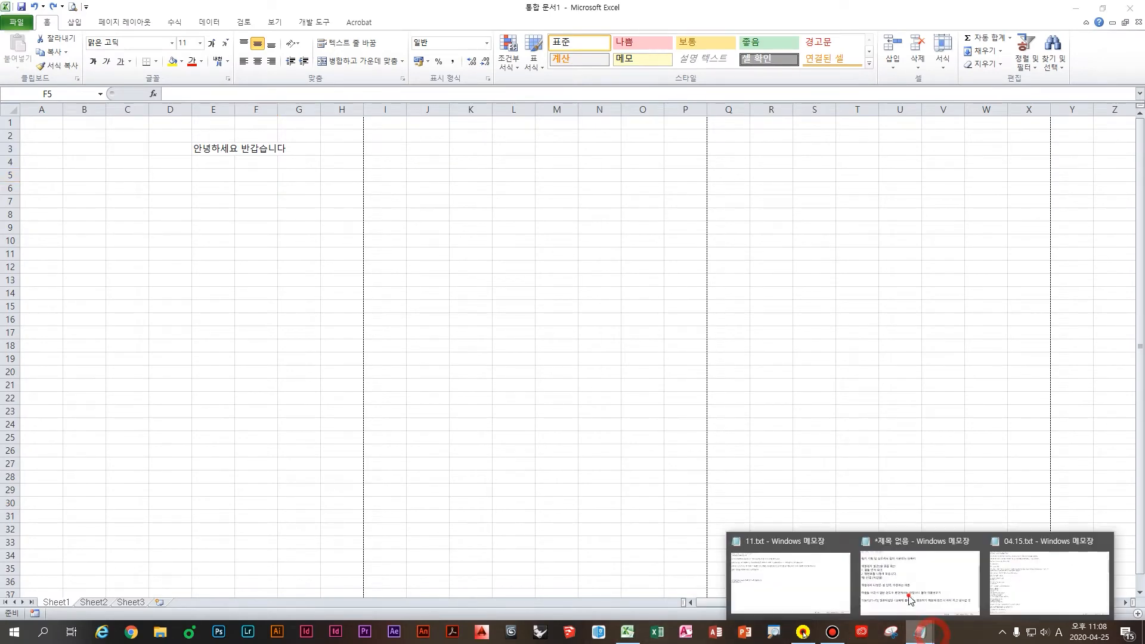
Step: Note that double-clicking a column divider in Excel auto-fits the width to the text
left_click(908, 596)
key("Return")
type("엑셀에")
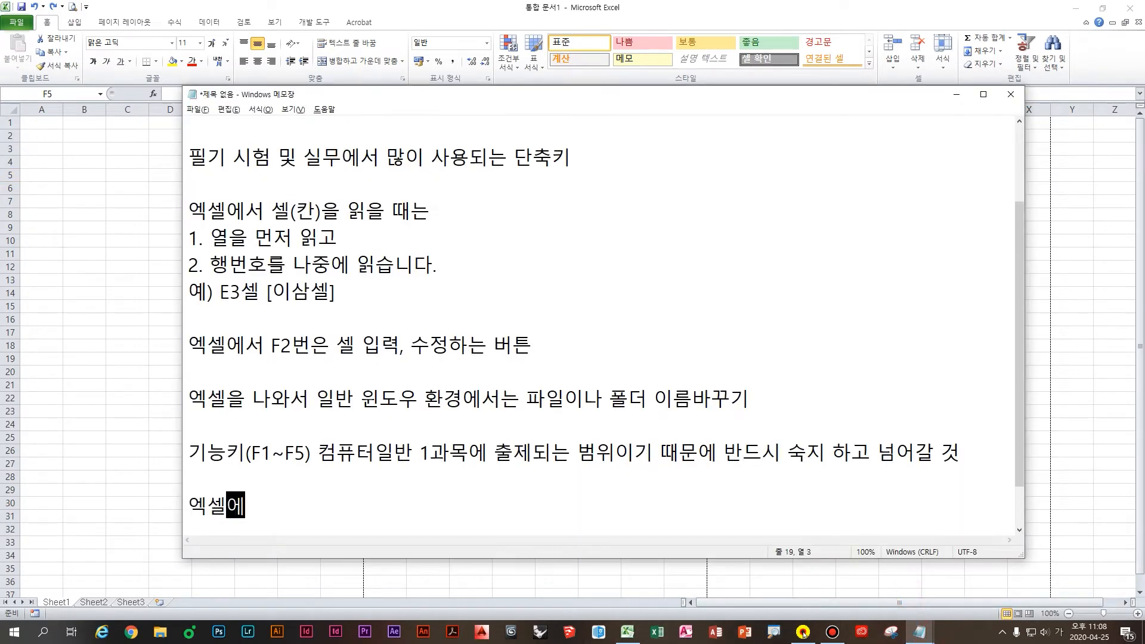
type("서 ㅇ열 구분선 ")
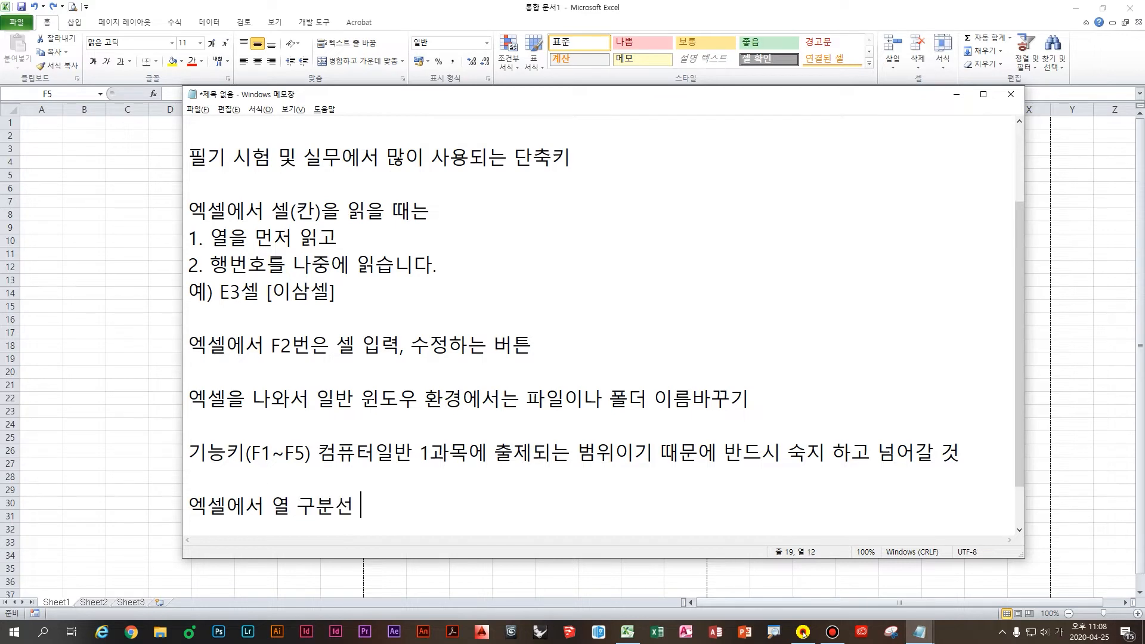
type("사이르를 더블클릭")
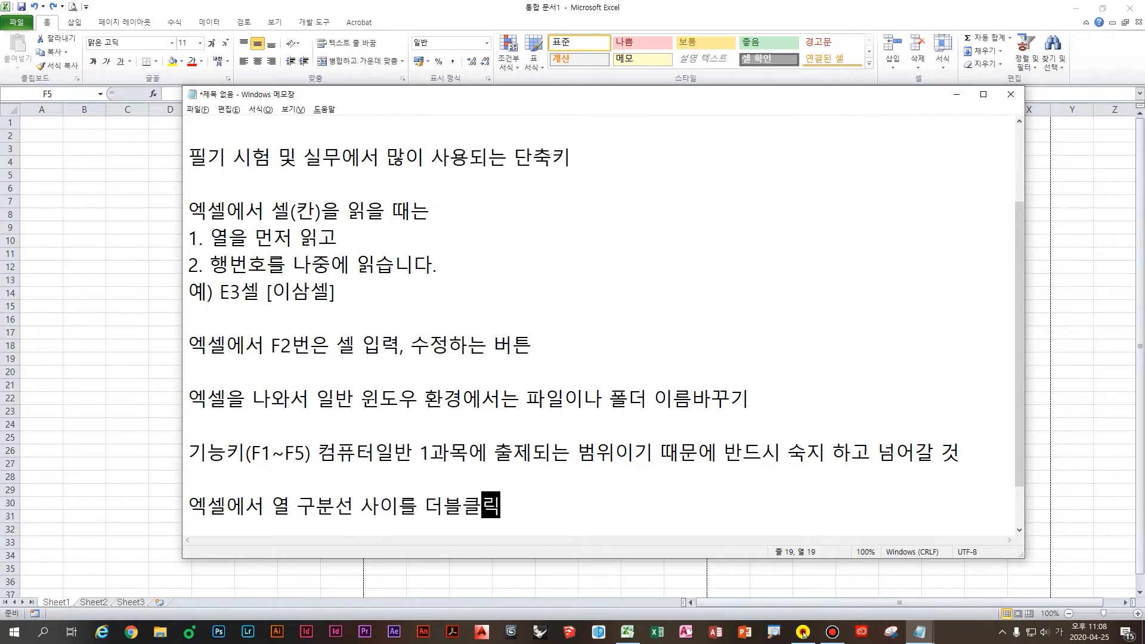
type(" 해죽게 되면")
key("Return")
scroll(459, 467, "down", 1)
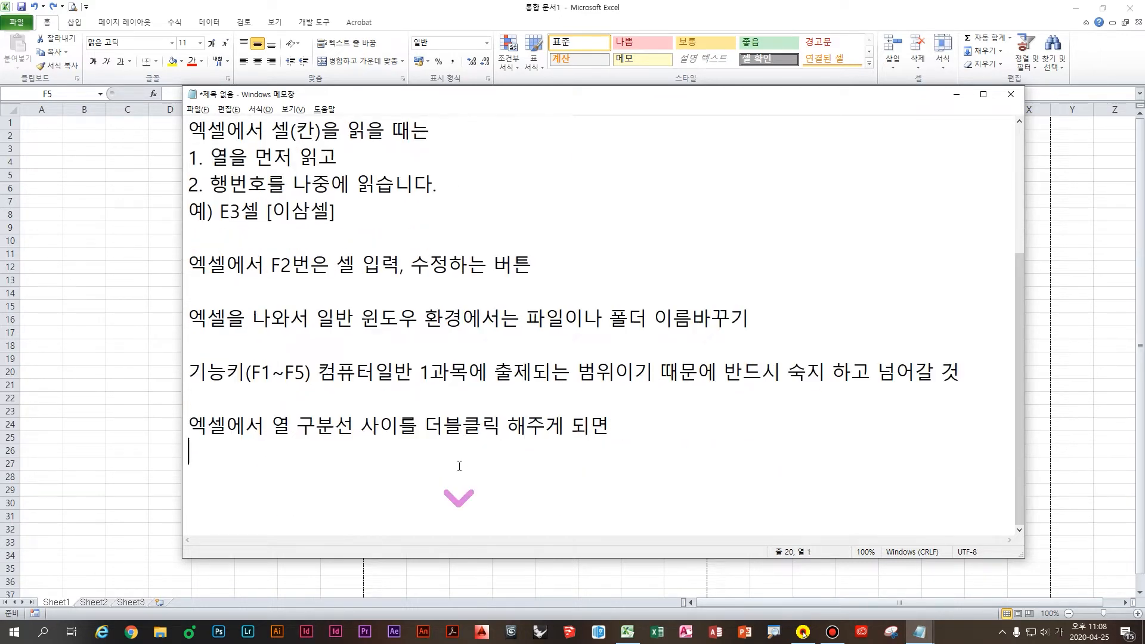
type("자동적으로 글자 ")
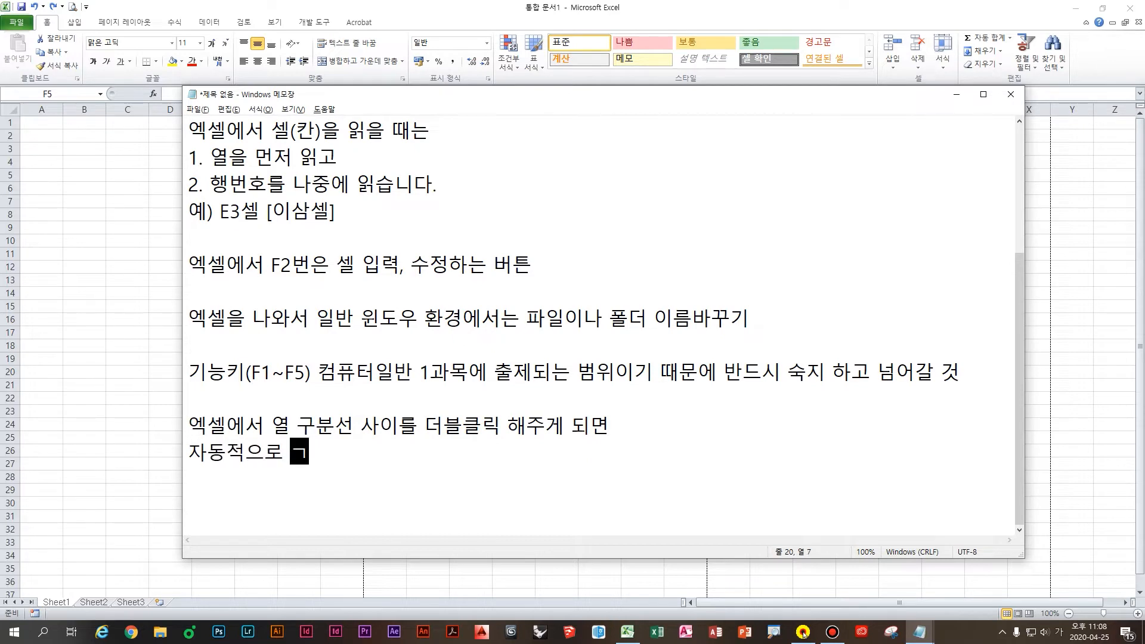
type("길이만큼 ㄴ")
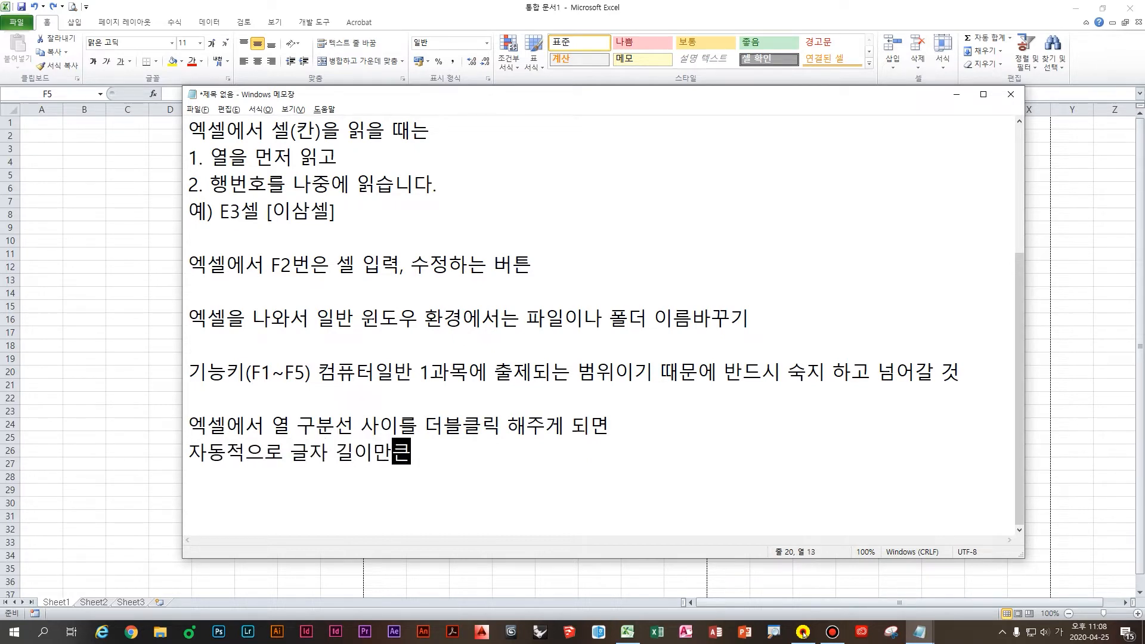
type("너비를 조정 해줍")
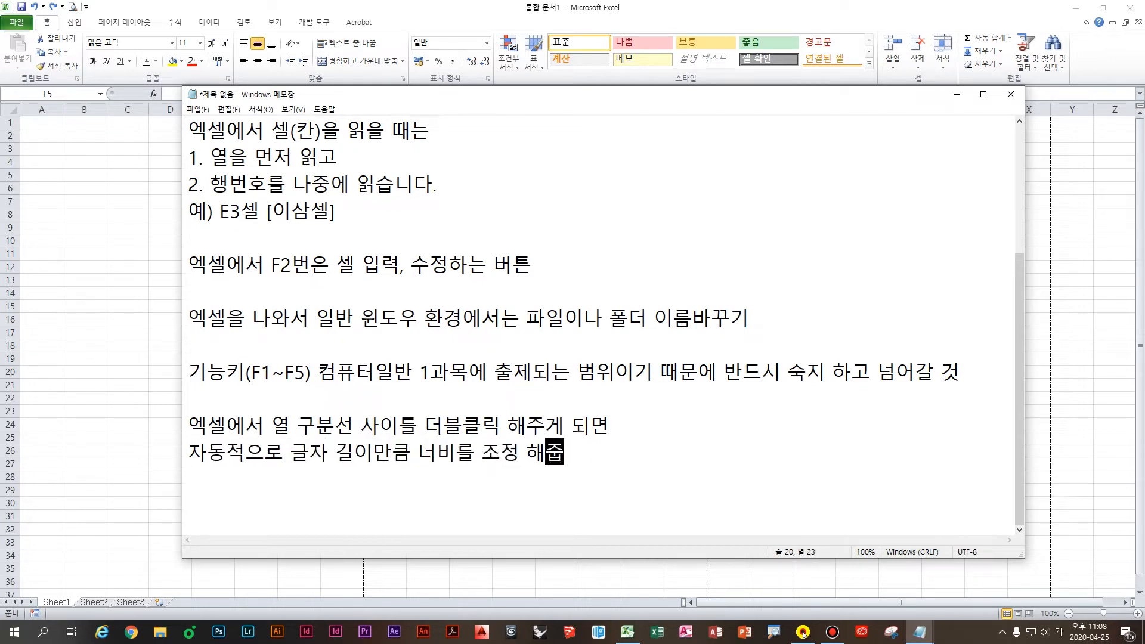
type("니다.")
key("Return")
key("Return")
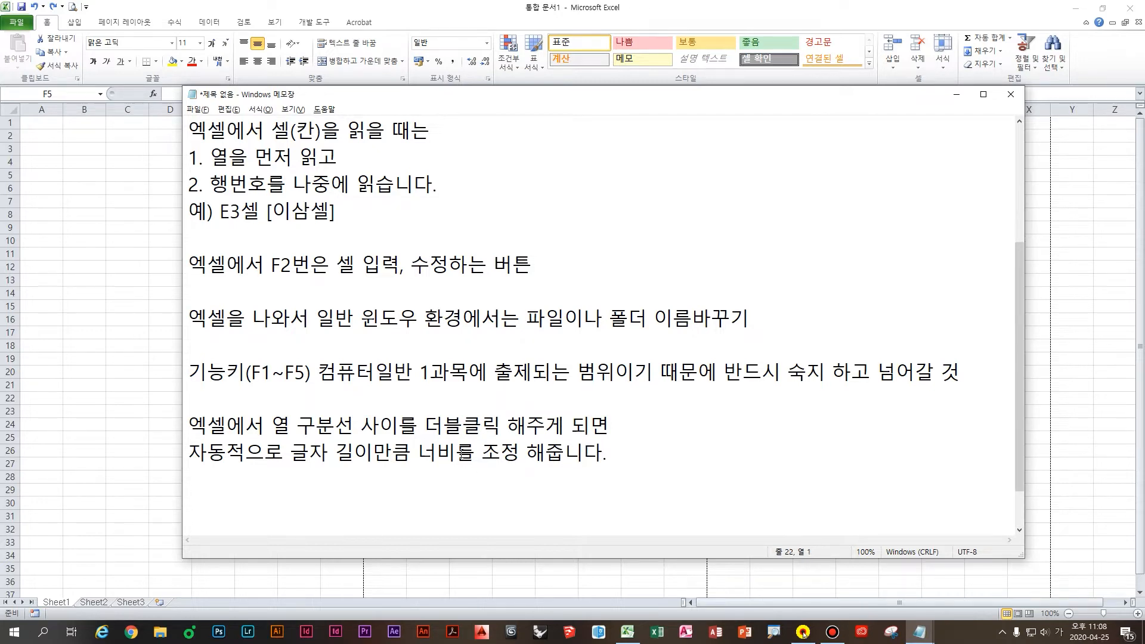
Step: Begin a note that double-clicking a row divider auto-adjusts row height to the text
scroll(486, 428, "down", 1)
type("엑셀에서 행 구분")
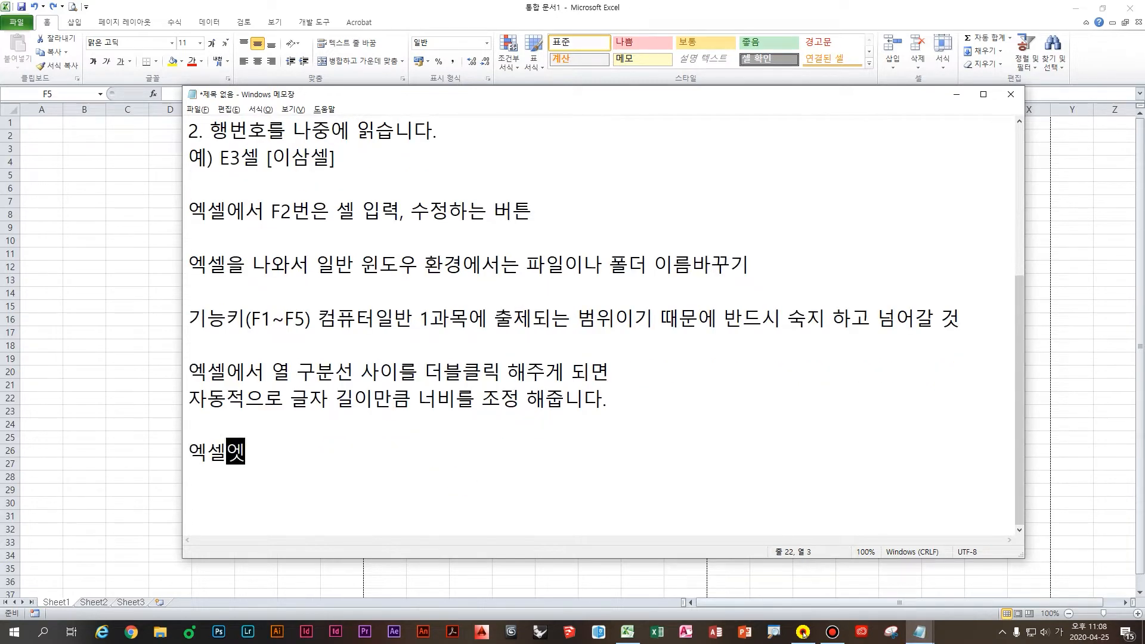
type("선 사이를 더블클릭 ")
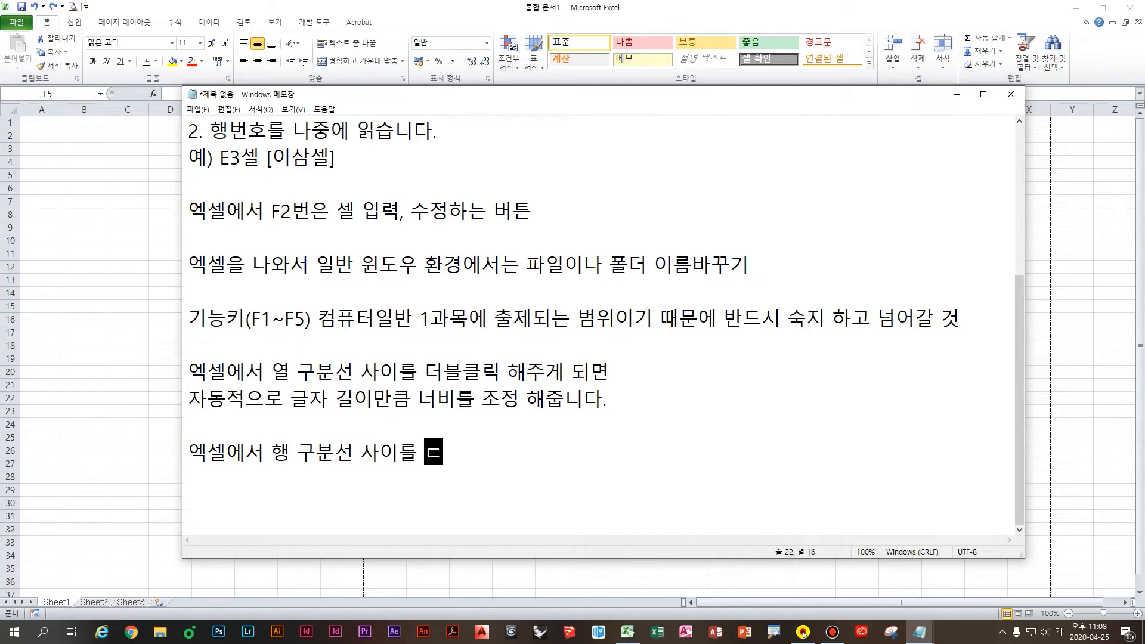
type("해주게 되면")
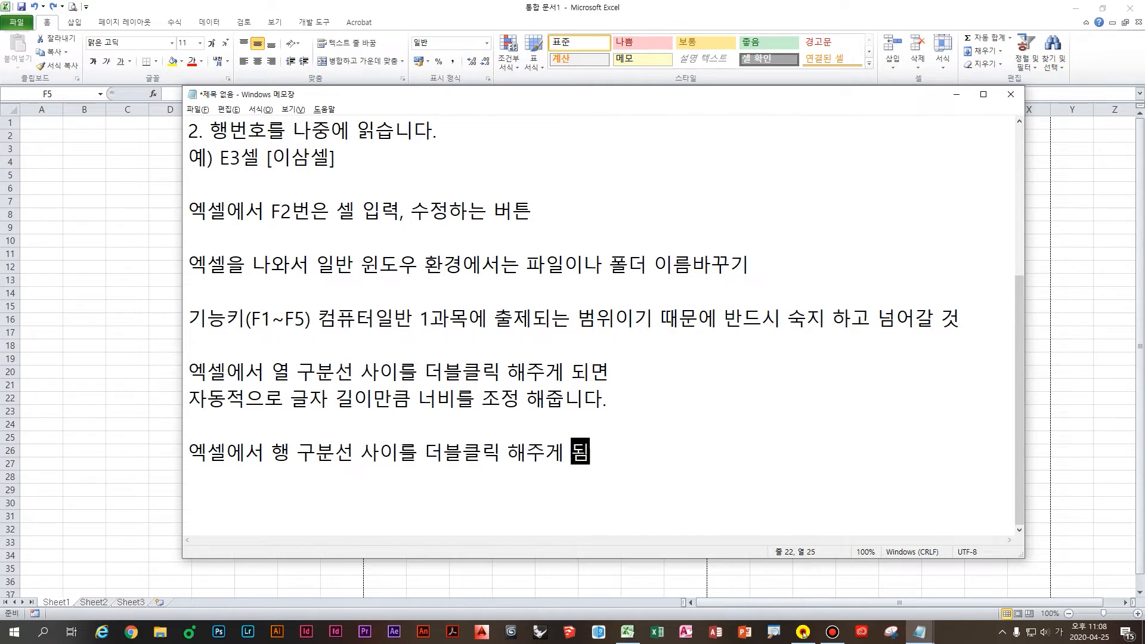
key("Return")
type("자동적")
type("으로 글자 높이")
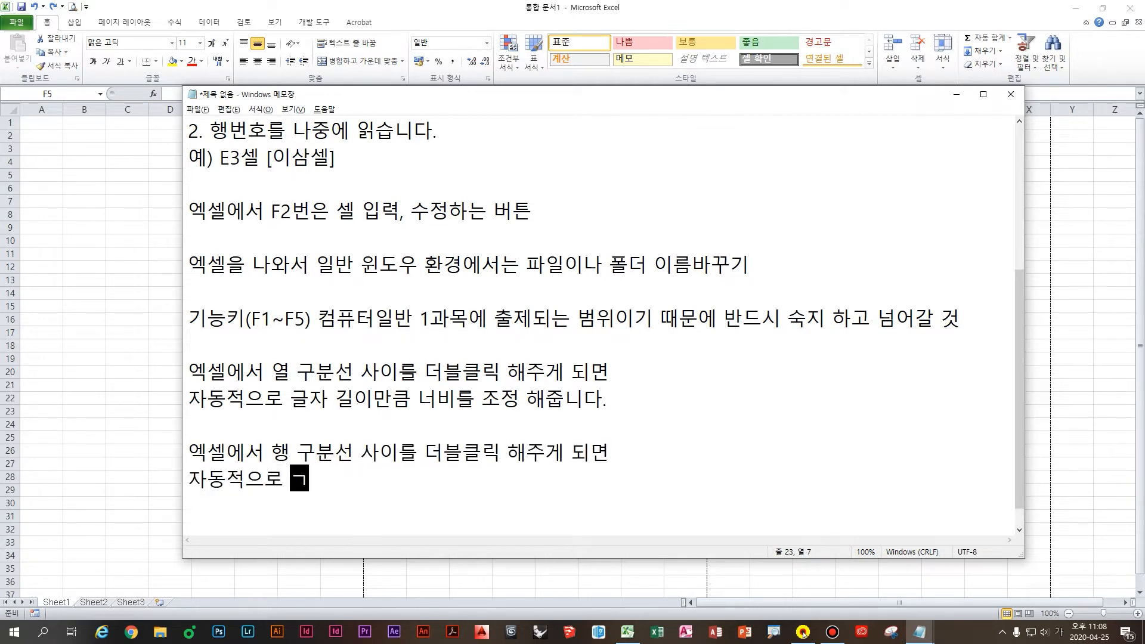
type("만큼 ")
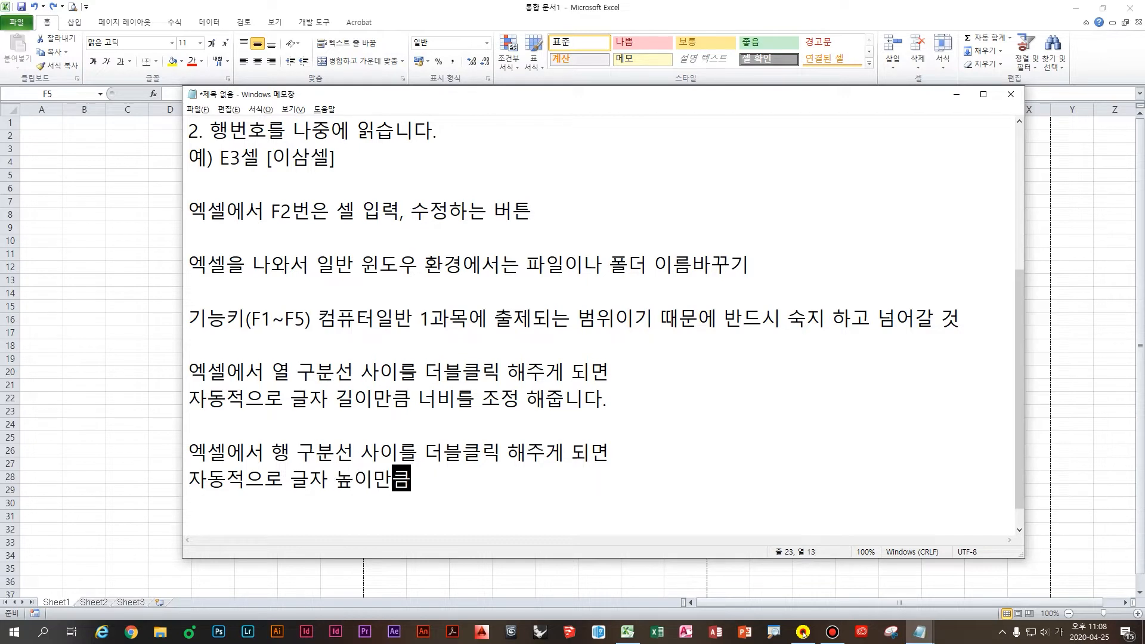
type("행")
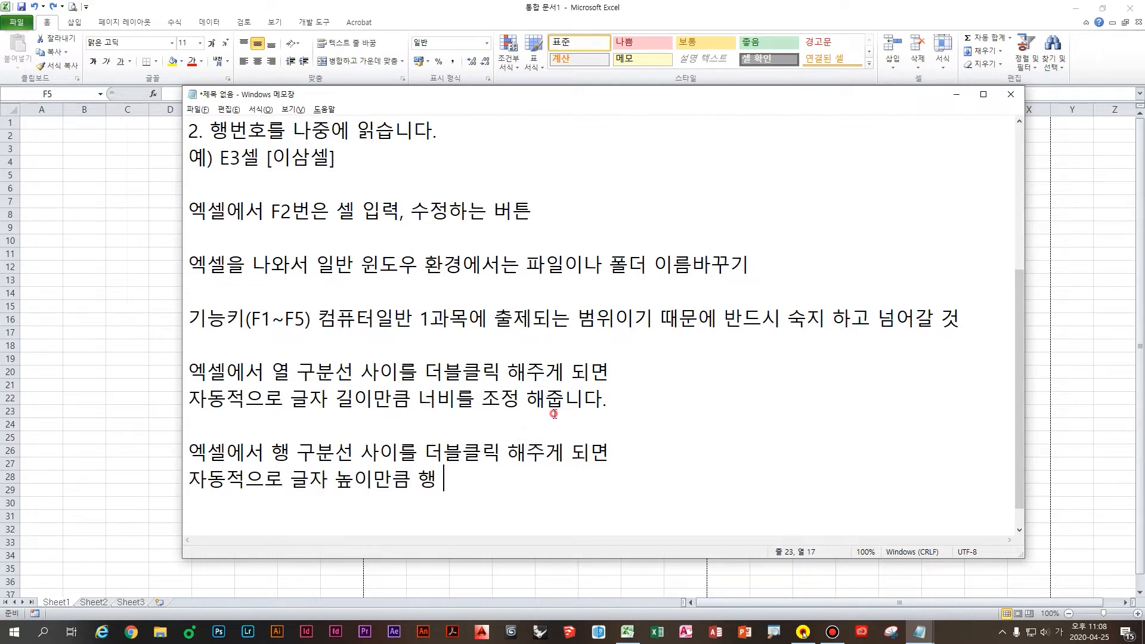
Step: Select A5, mark the row 6–7 borders with on-screen drawings, then select E5 at normal zoom
left_click(130, 309)
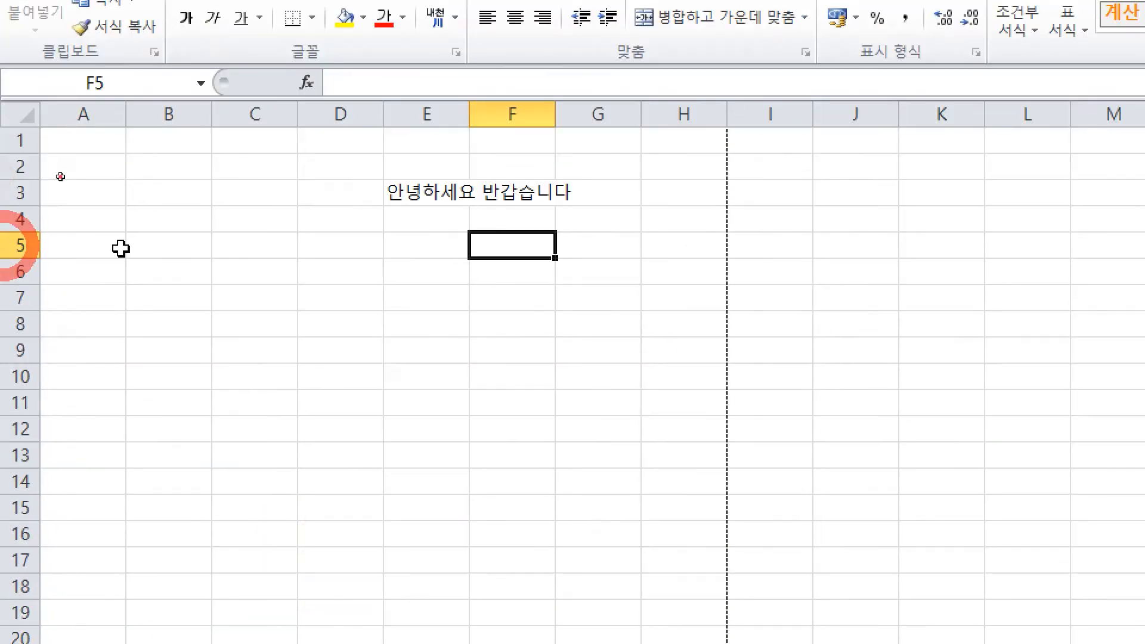
left_click(58, 175)
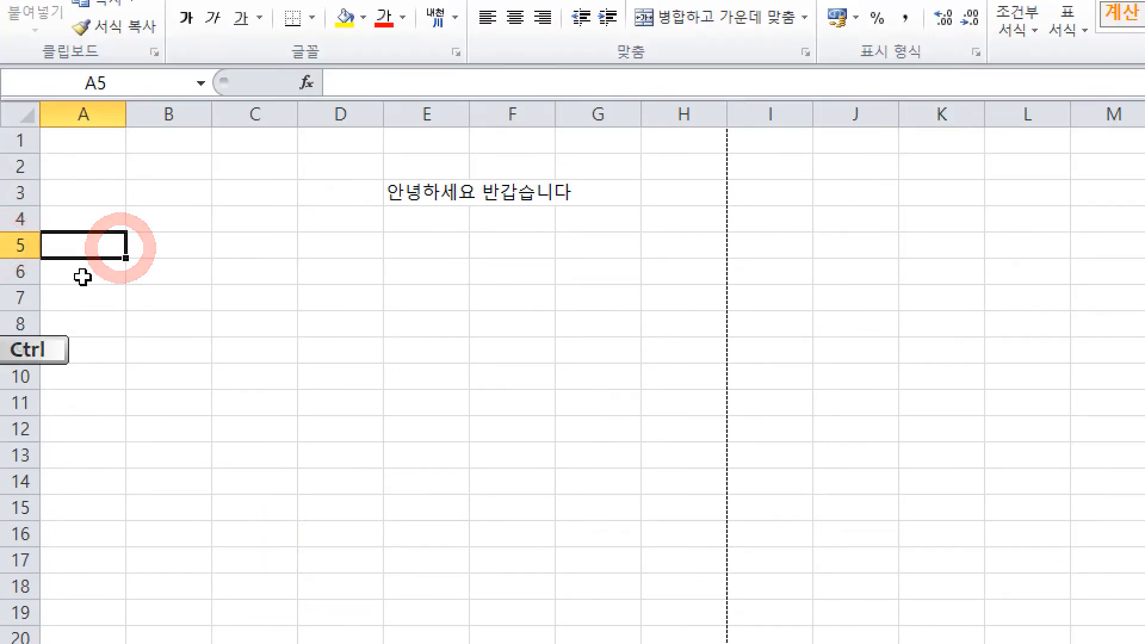
scroll(82, 276, "up", 2)
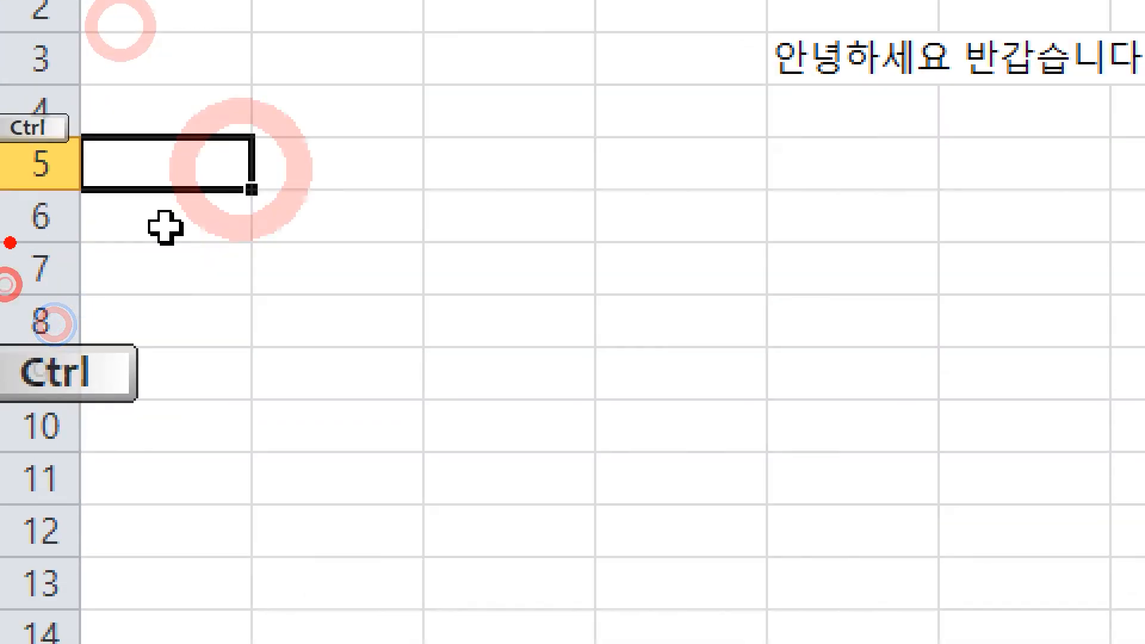
left_click_drag(4, 243, 84, 243)
left_click_drag(14, 302, 93, 302)
mouse_move(100, 222)
left_mouse_down()
mouse_move(146, 206)
mouse_move(203, 208)
left_mouse_up()
left_click_drag(306, 196, 372, 196)
left_click_drag(339, 198, 341, 256)
left_click_drag(267, 252, 408, 251)
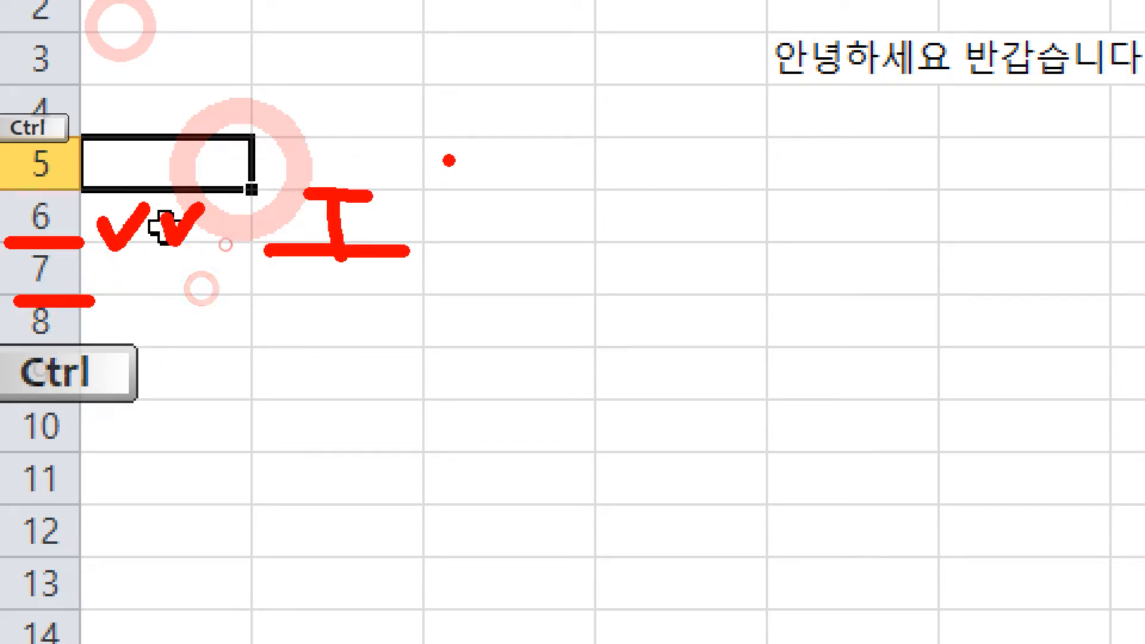
mouse_move(415, 130)
left_mouse_down()
mouse_move(444, 340)
mouse_move(384, 391)
left_mouse_up()
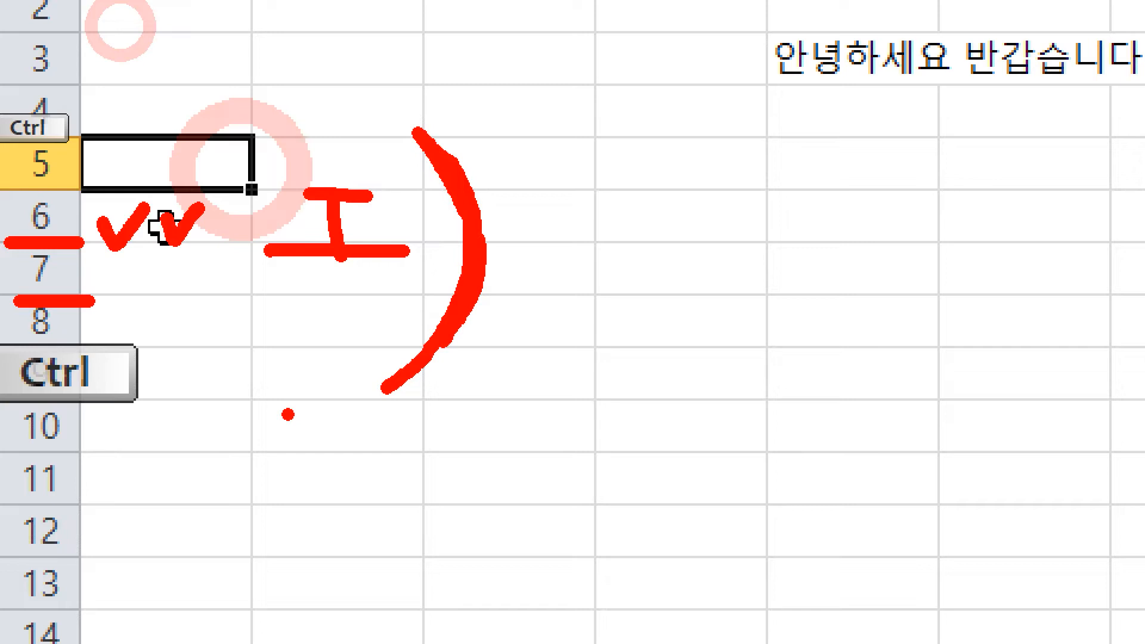
right_click(385, 210)
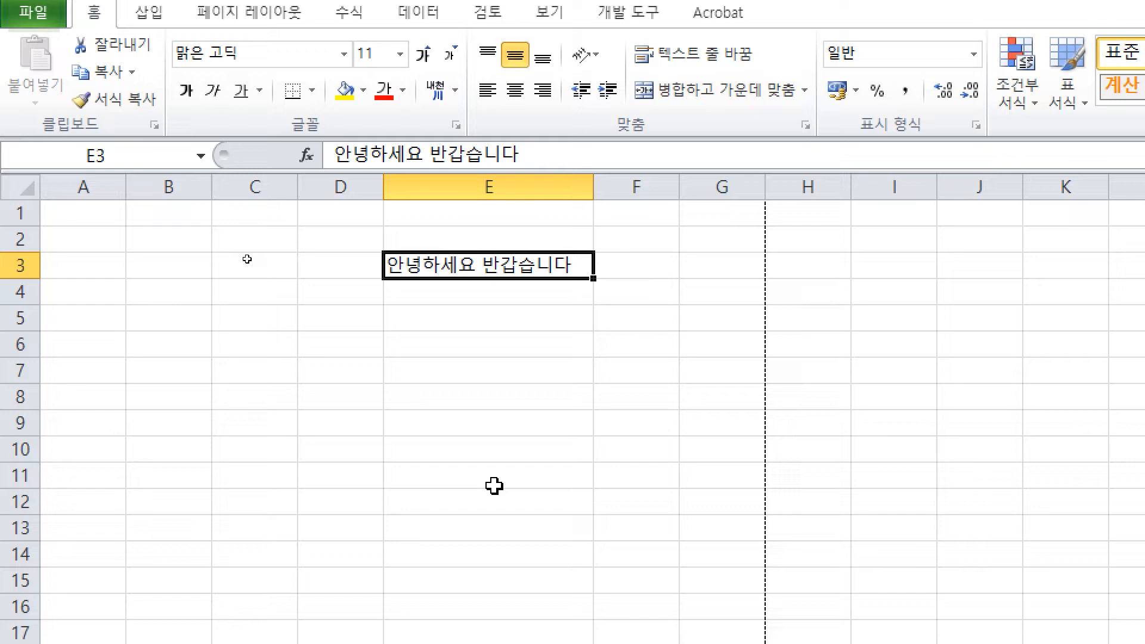
left_click(518, 325)
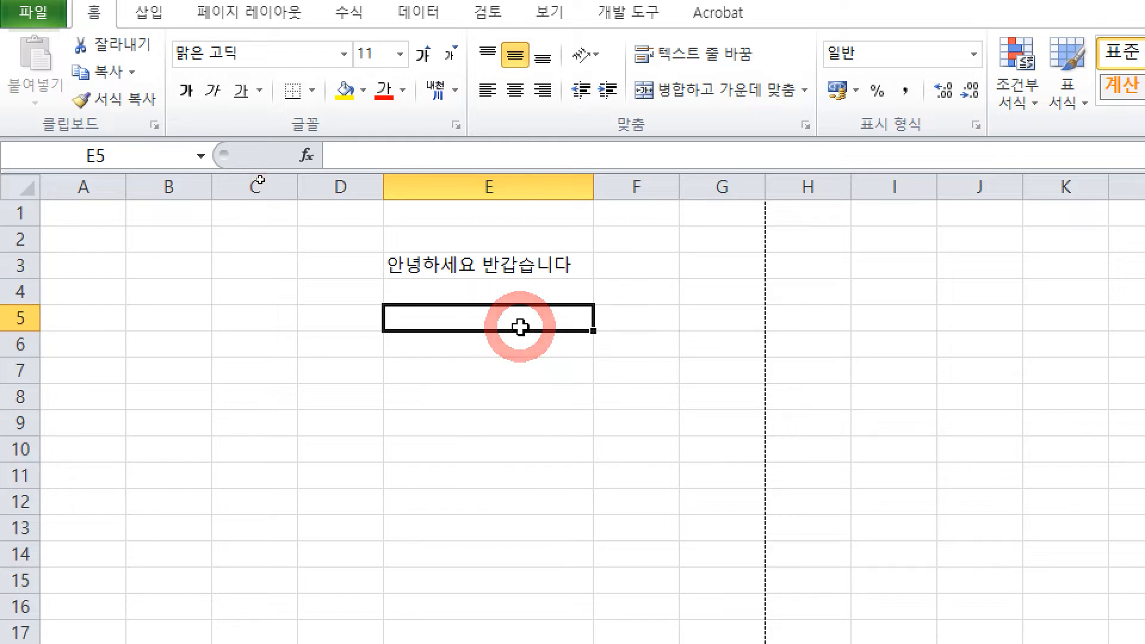
key("ctrl+4")
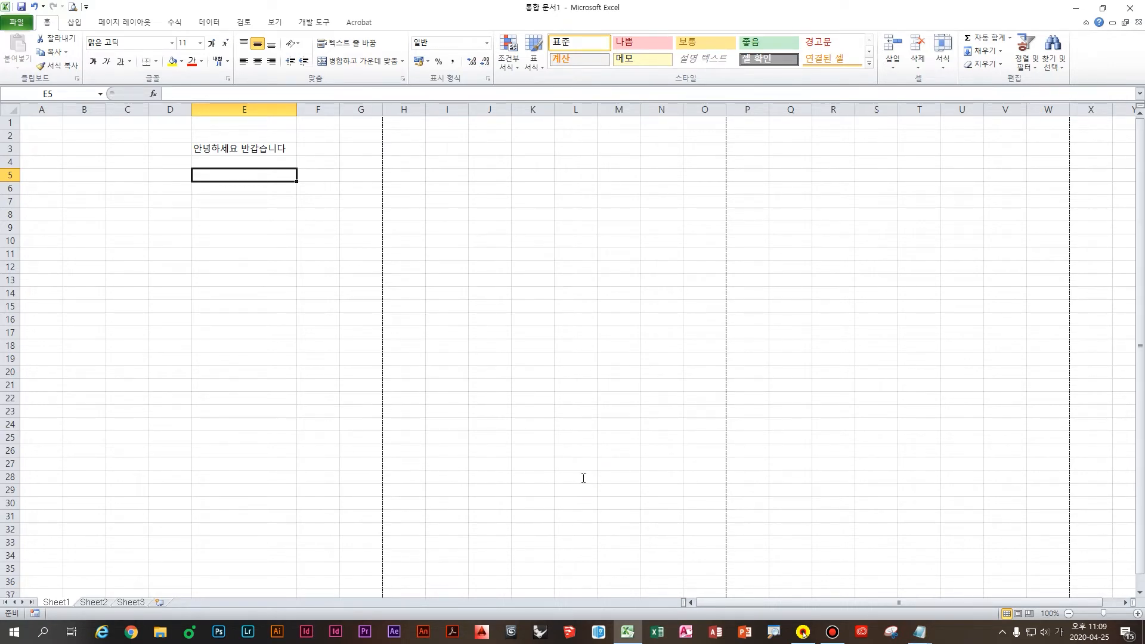
Step: Delete the last three lines of the Notepad notes
key("alt+Tab")
left_click_drag(346, 518, 189, 427)
key("Delete")
Step: Enter filler text ㅁㄴㅇㄹㄴㅇㄹ in E5 and ㅁㄴㅇㄹ in both E6 and E7
left_click(153, 302)
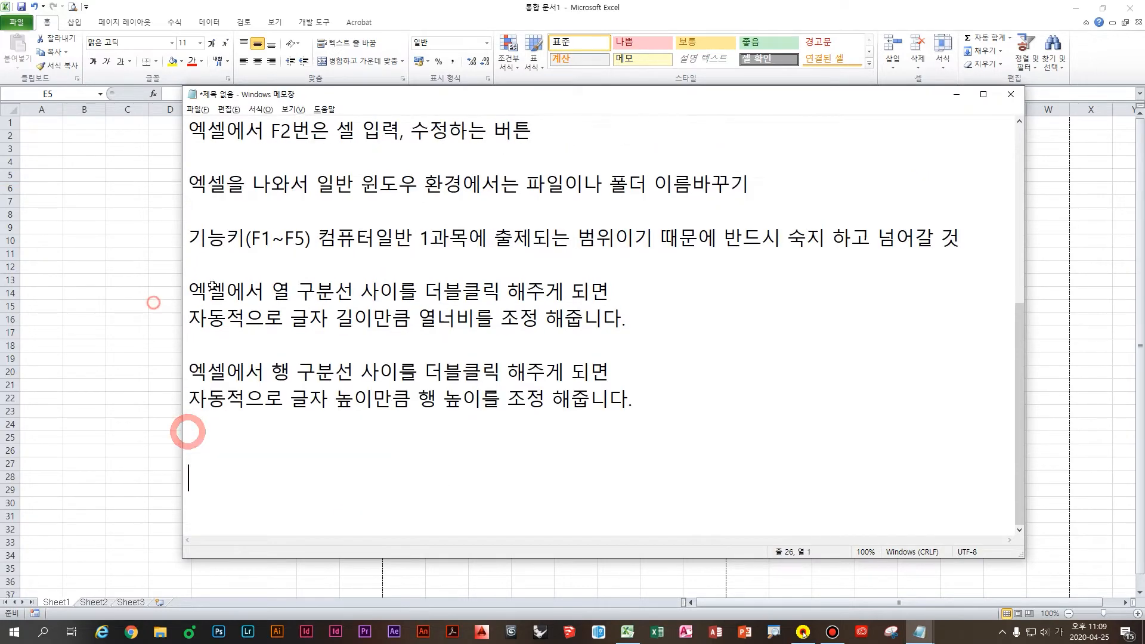
left_click(261, 233)
left_click(248, 188)
left_click(247, 171)
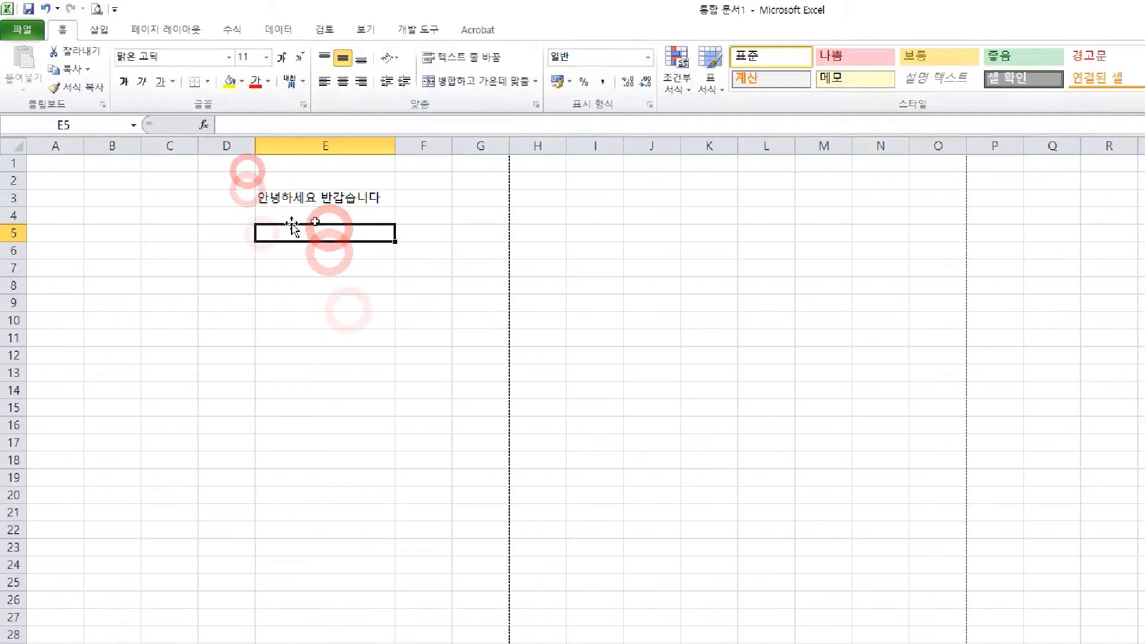
type("ㅁㄴㅇㄻㄴㅇㄹ")
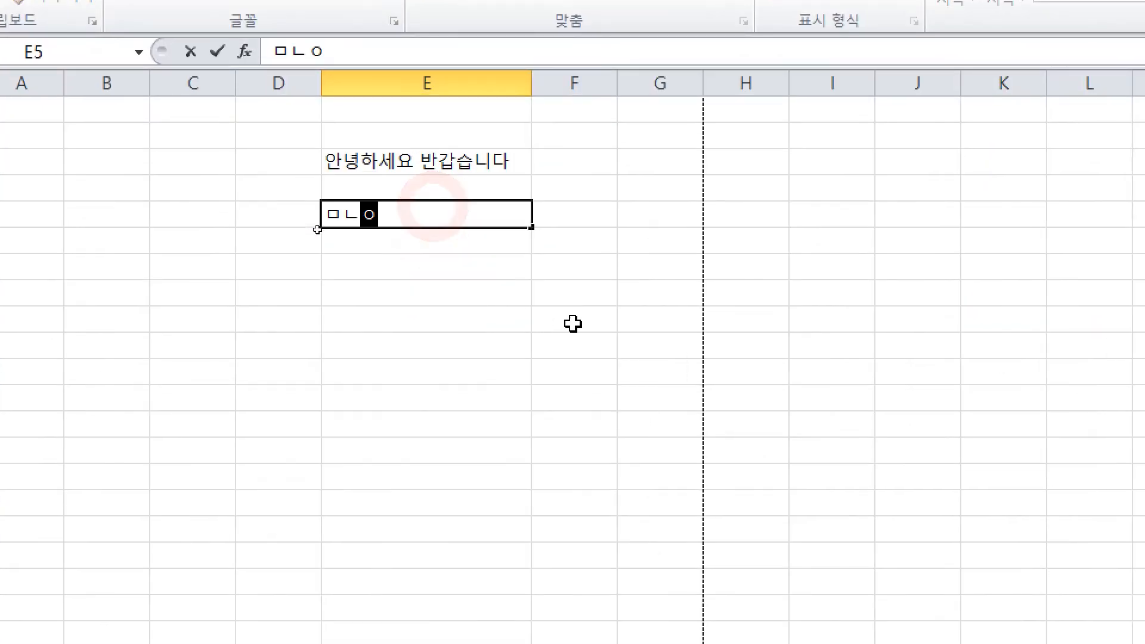
key("Return")
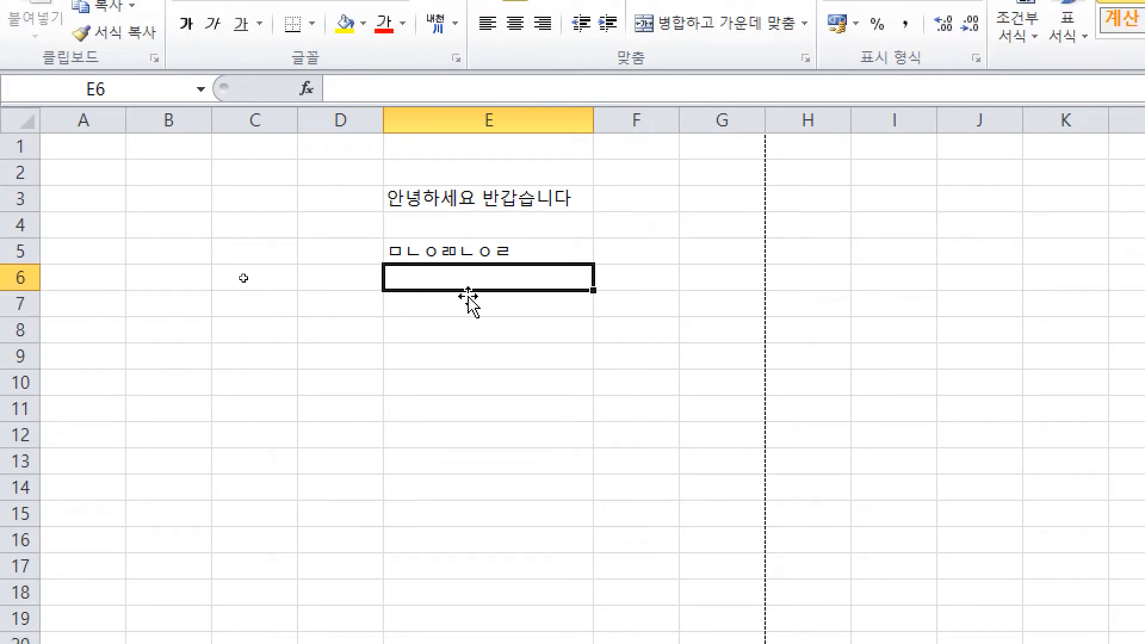
type("ㅁㄴㅇㄹ")
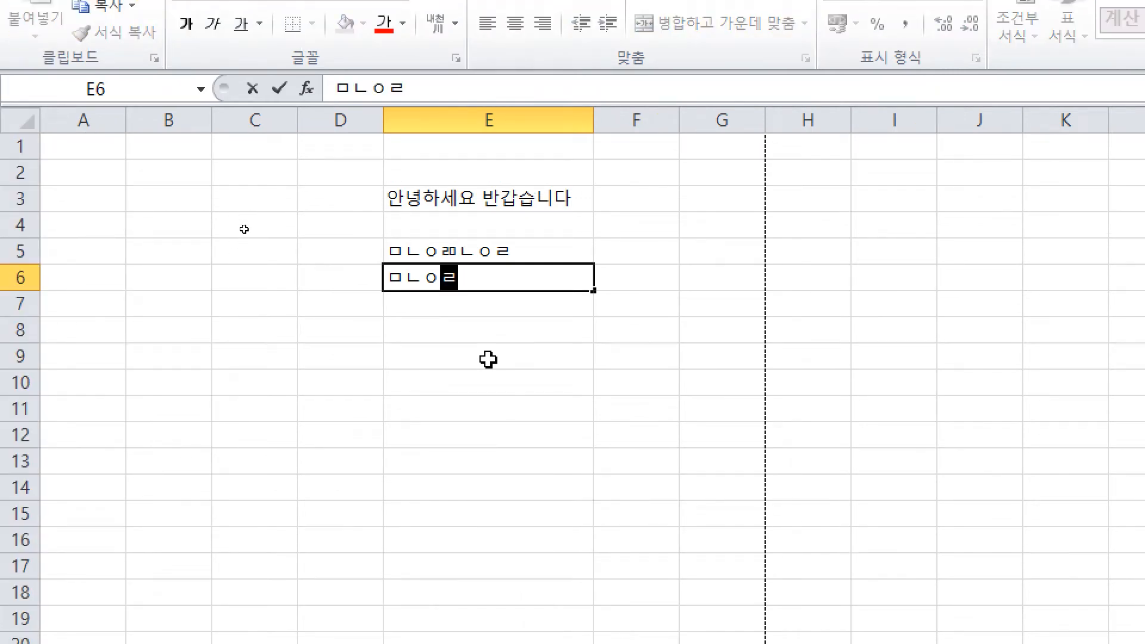
key("Return")
type("ㅁㄴㅇㄹ")
key("Return")
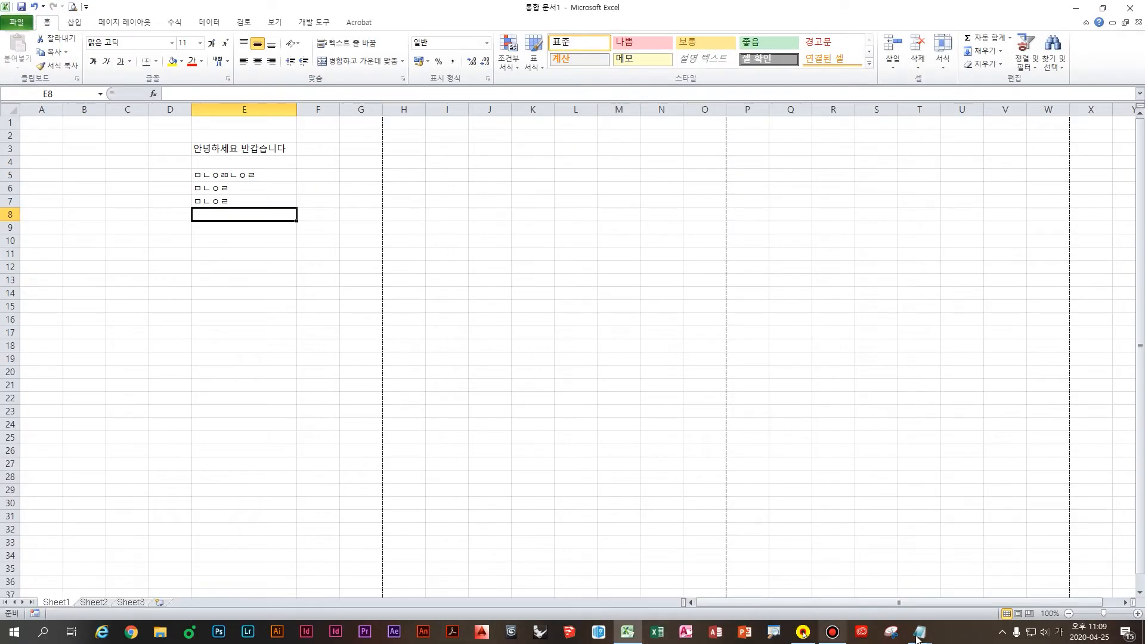
left_click(919, 633)
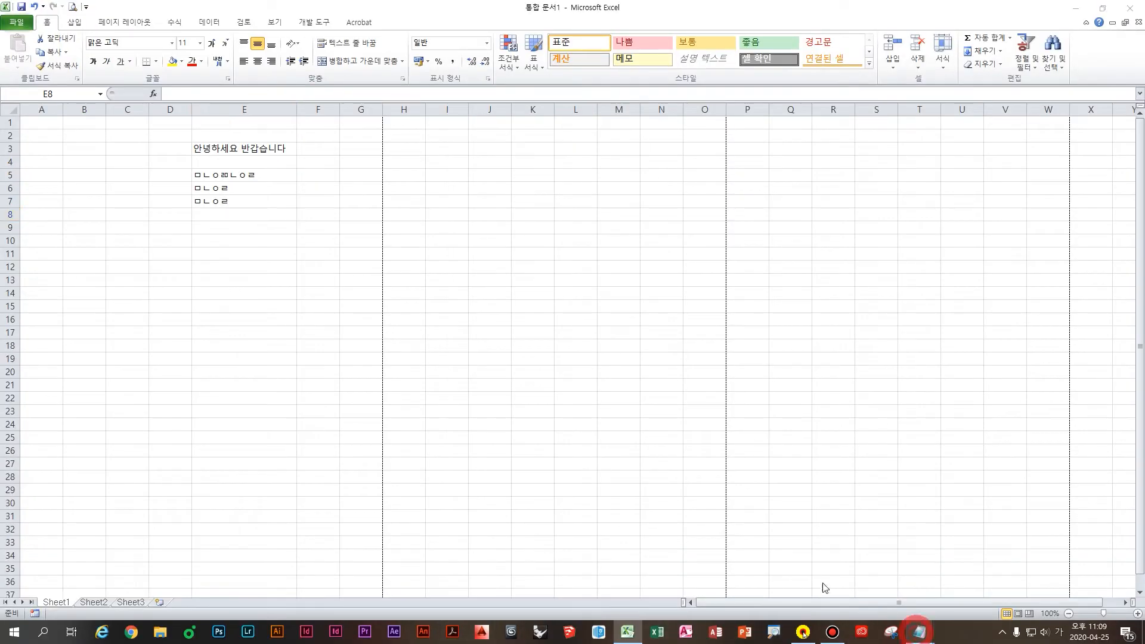
Step: Type 안녕하세요 and 반갑습니다 on separate lines in the notes, followed by two blank lines
left_click(889, 582)
type("안녕하세요")
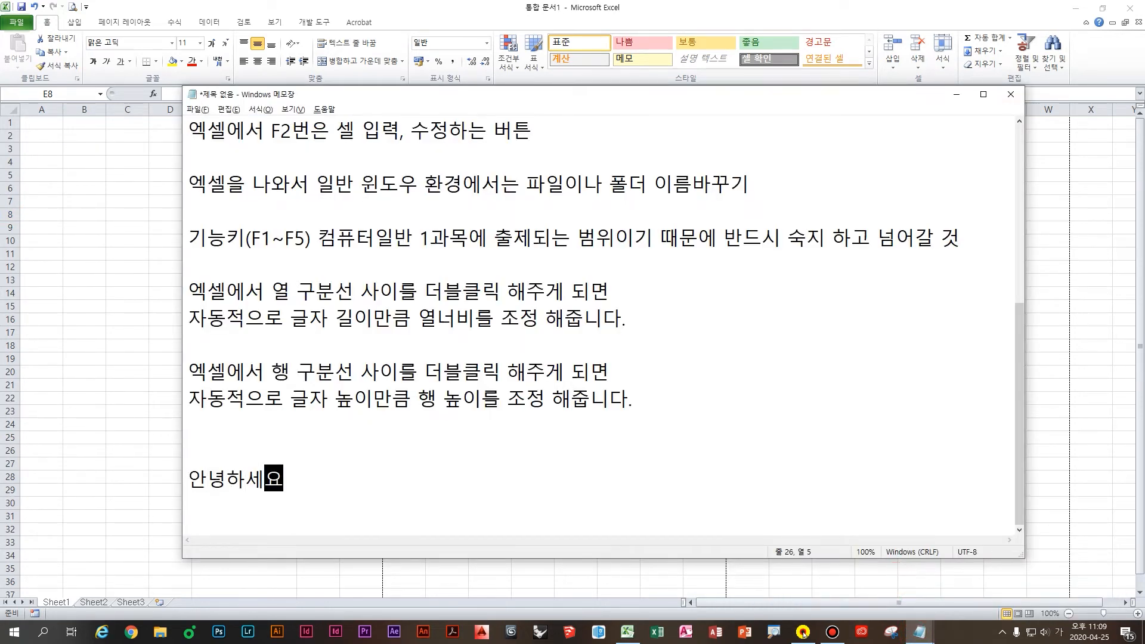
key("Return")
type("반갑습니다")
key("Return")
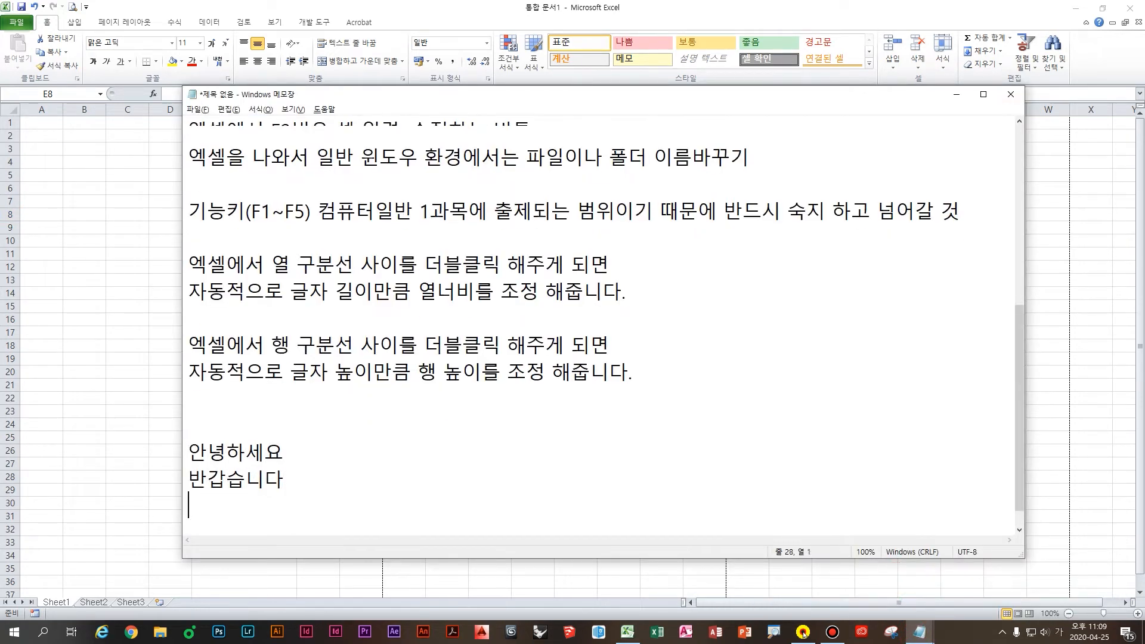
key("Return")
Step: Mark the two greeting lines with an on-screen ZoomIt drawing, then clear it
key("ctrl+2")
left_click_drag(303, 420, 283, 470)
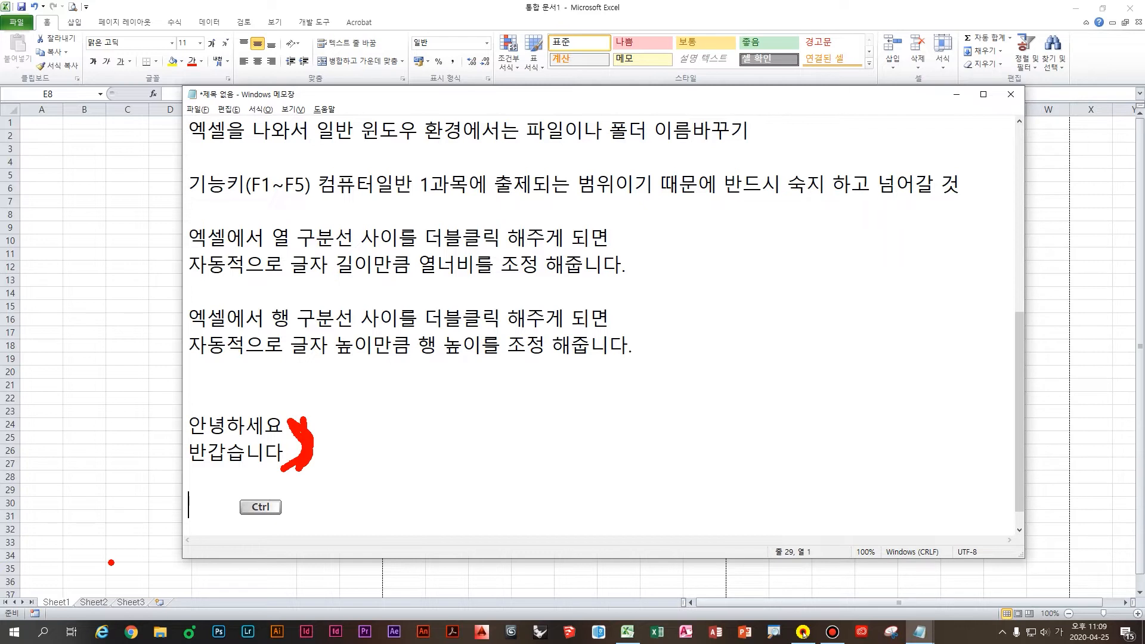
key("Escape")
left_click(126, 367)
key("alt+Tab")
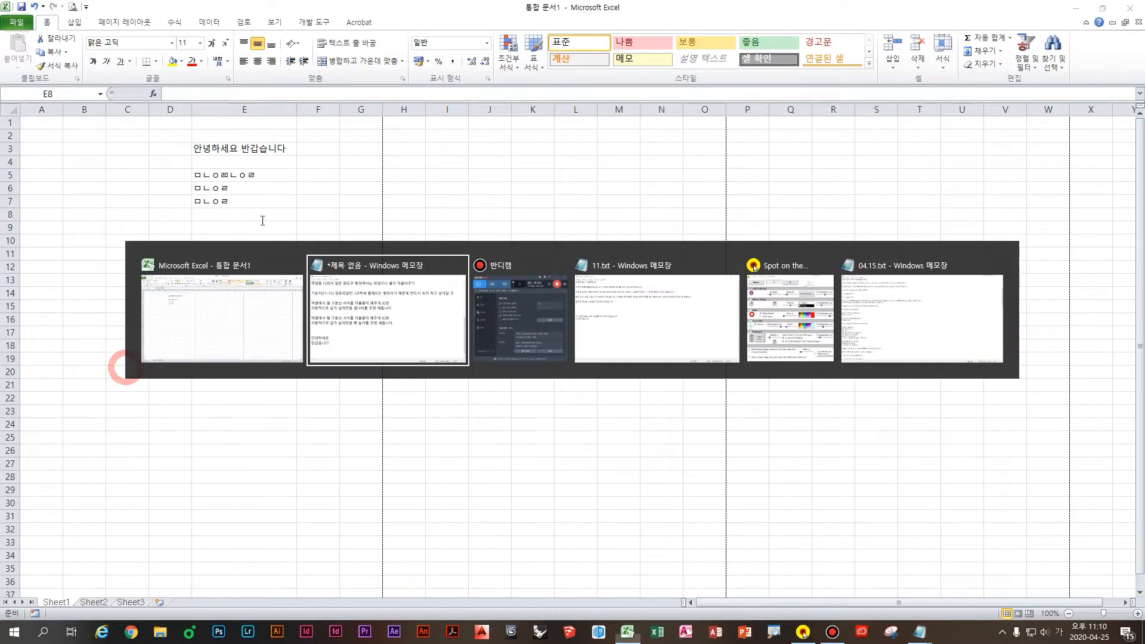
Step: Clear the test text from cells E5 through E7
left_click(138, 215)
left_click(252, 212)
left_click_drag(238, 180, 238, 204)
key("Delete")
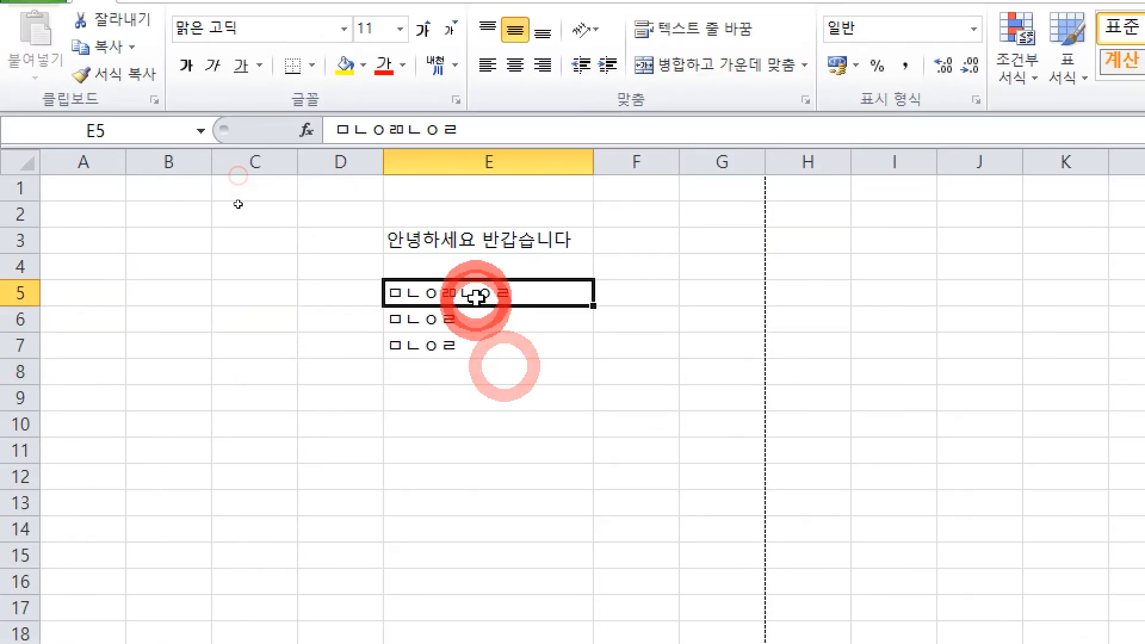
Step: Enter 안녕하세요 in cell E5 and reselect it
left_click(485, 298)
type("안녕핫")
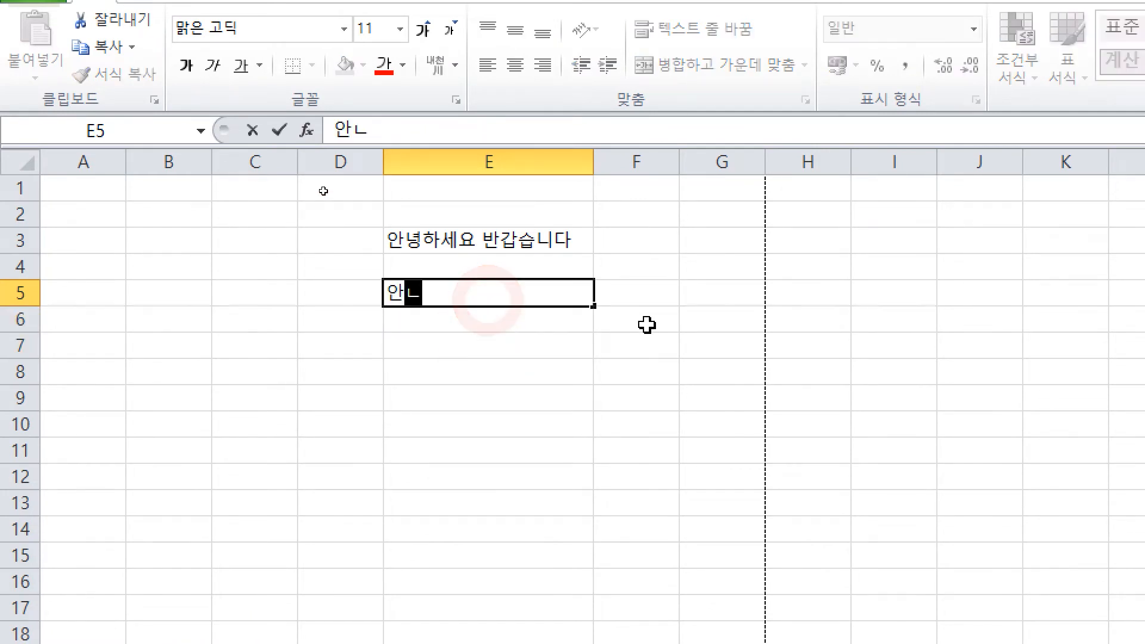
type("세요")
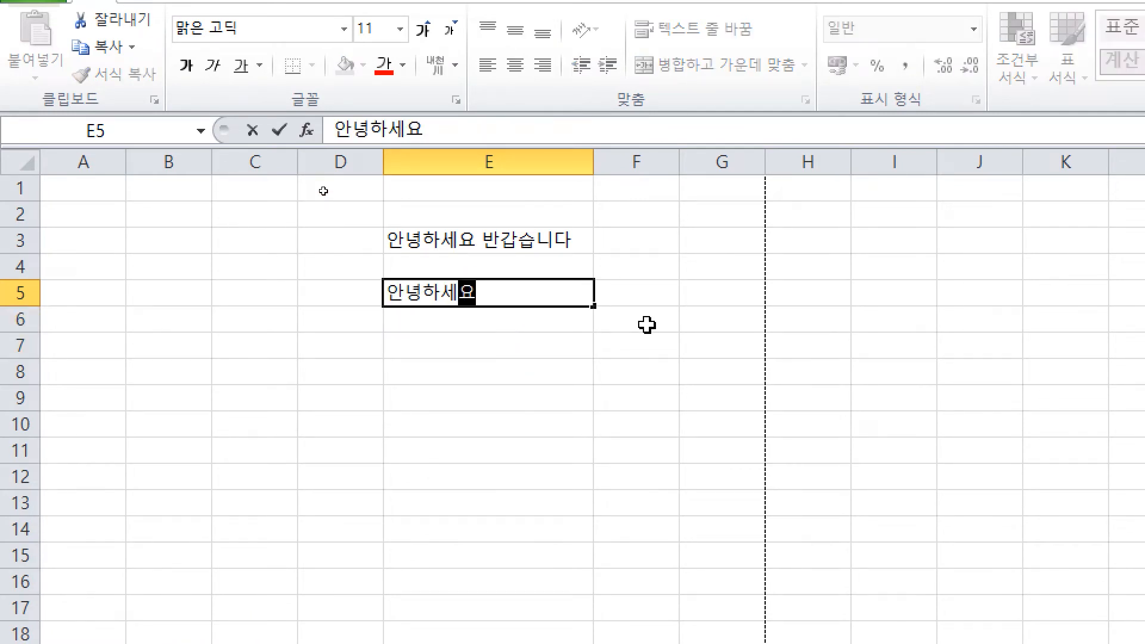
key("Escape")
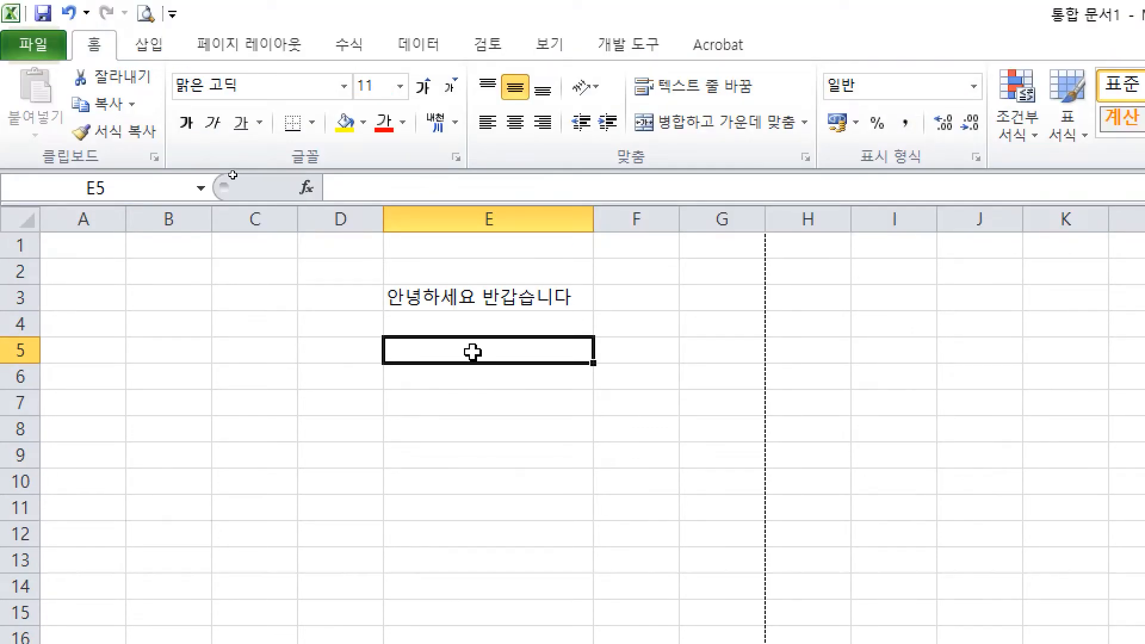
left_click(441, 349)
double_click(441, 349)
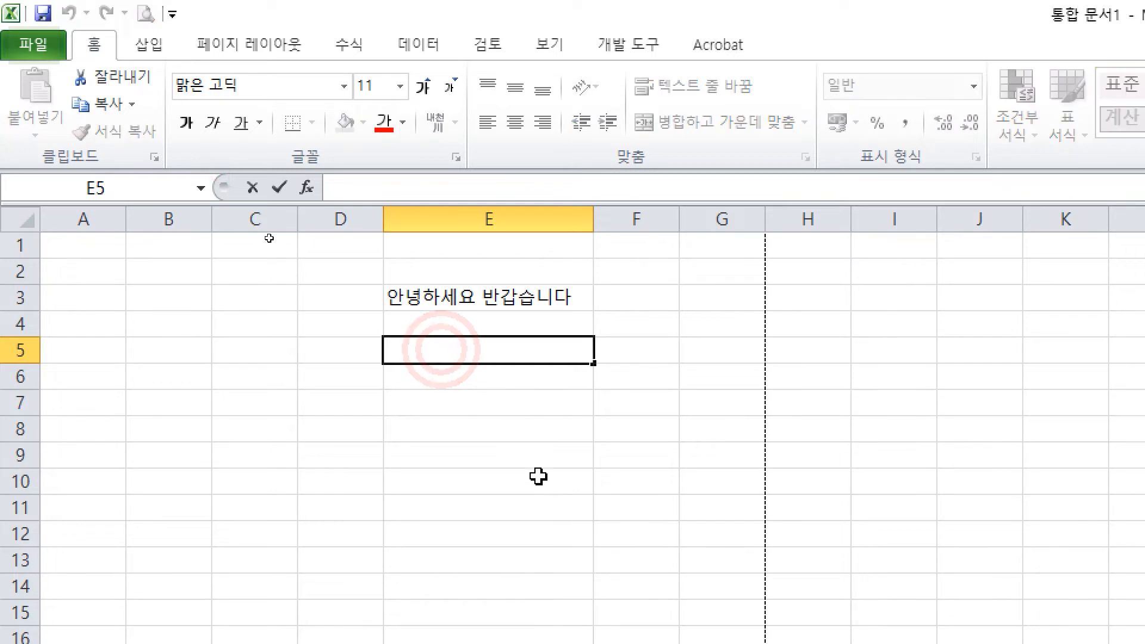
key("Escape")
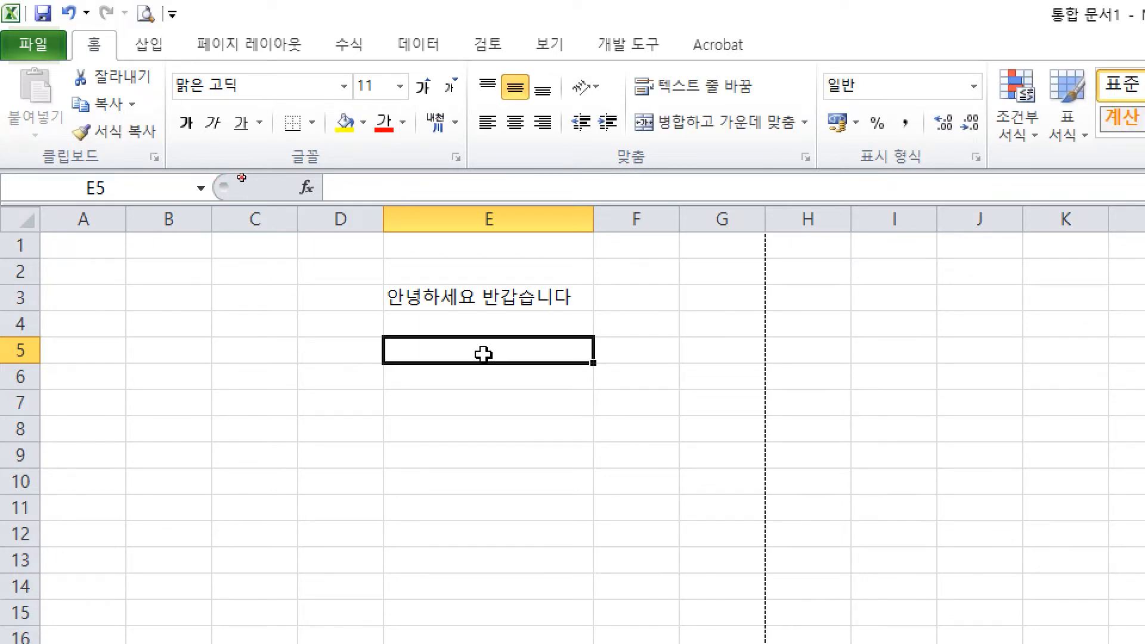
left_click(483, 354)
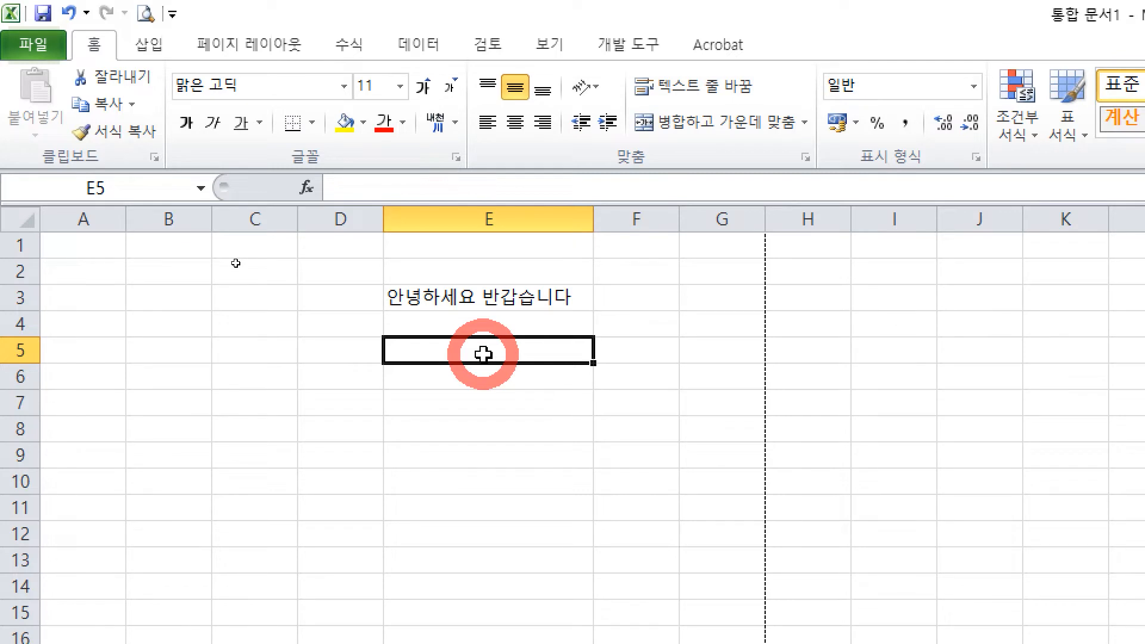
type("안녕하세요")
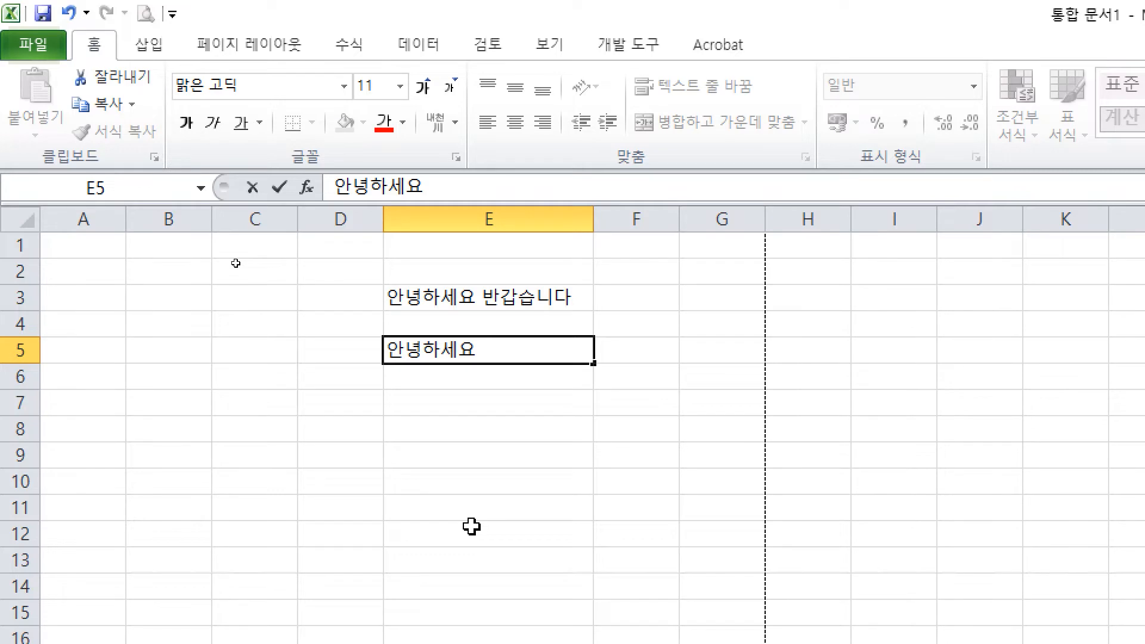
key("Return")
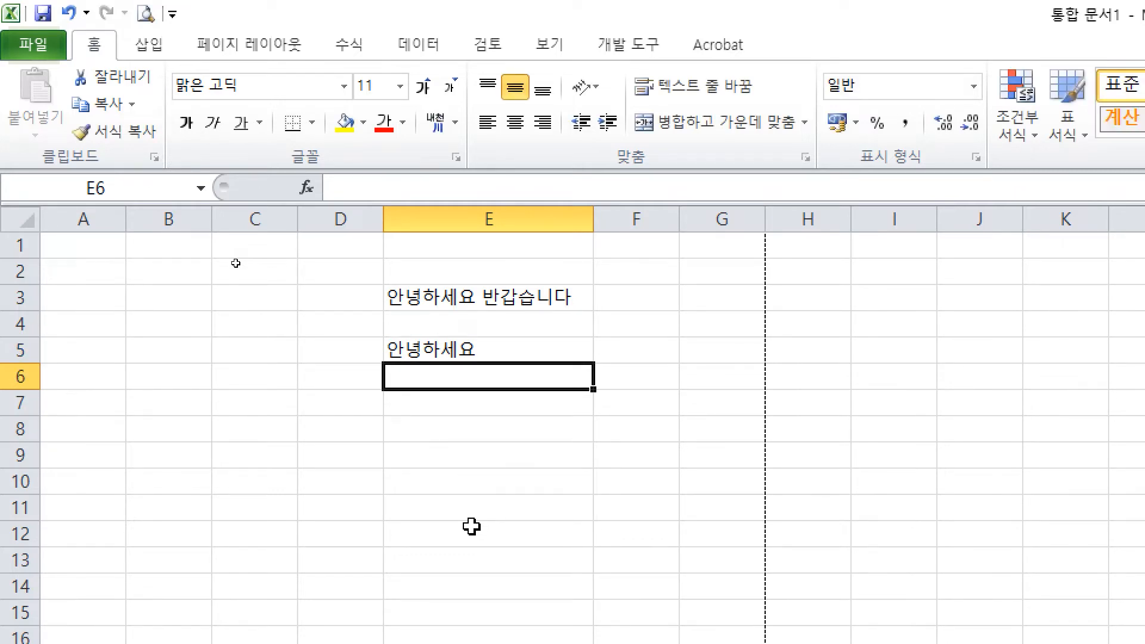
key("Up")
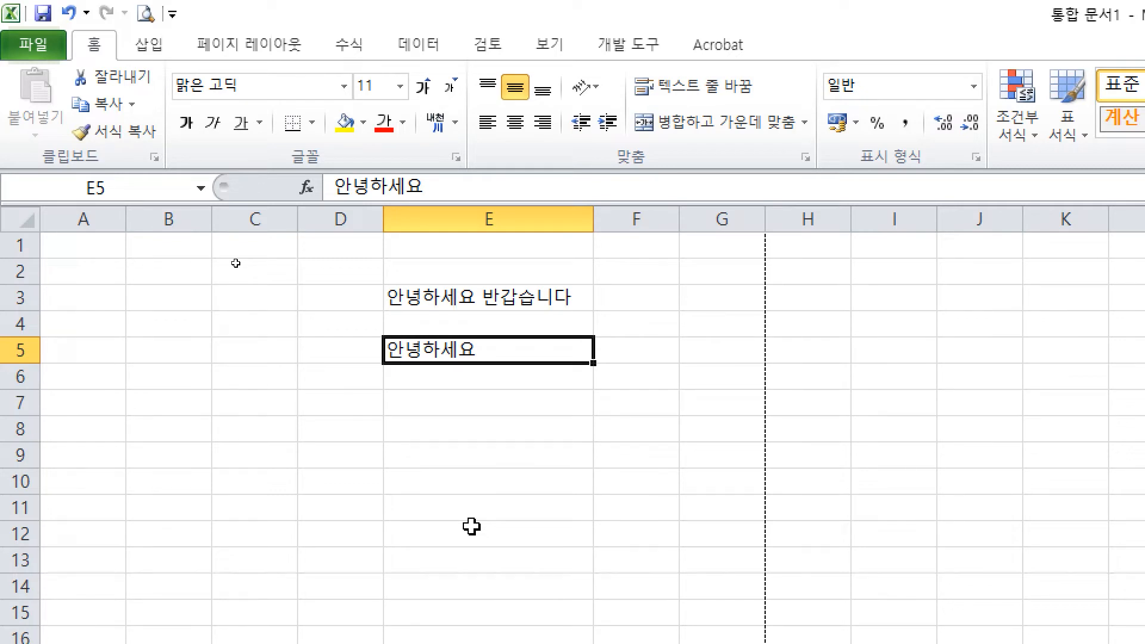
Step: Commit the mistaken English-layout entry tjdnftl, which appears as 서울시 in E5
type("ㅇ")
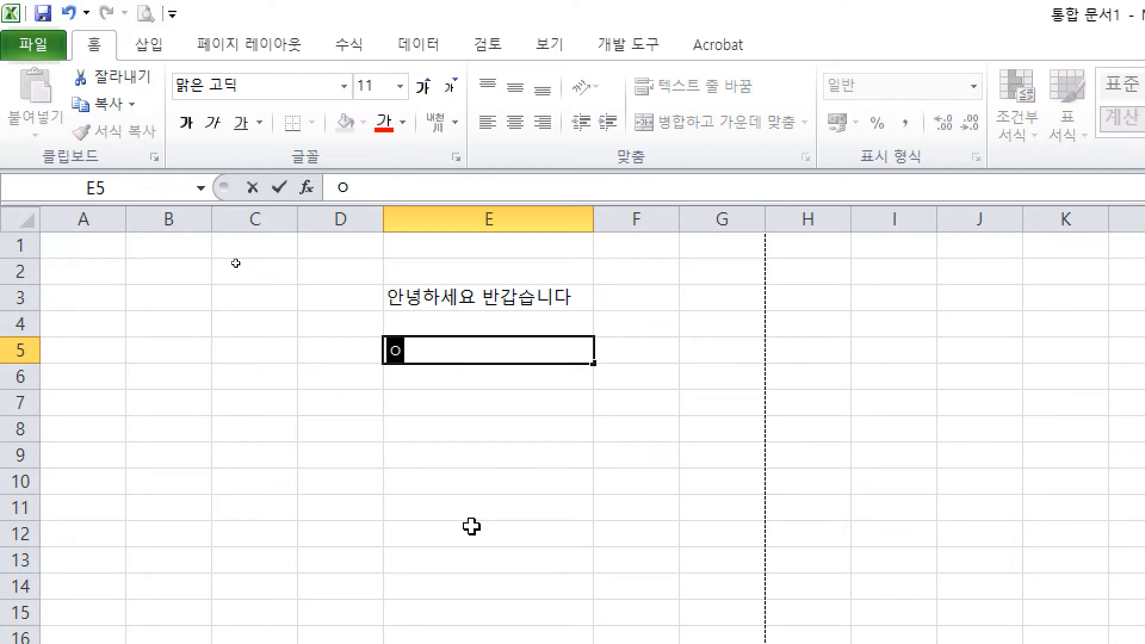
key("BackSpace")
type("tjdnftl")
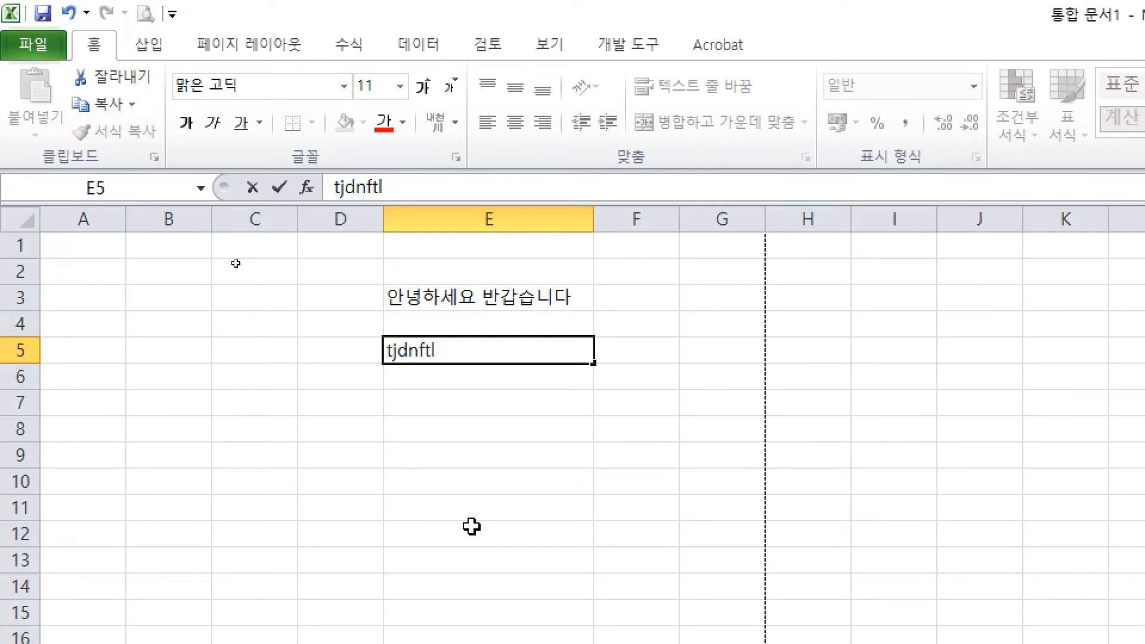
key("Return")
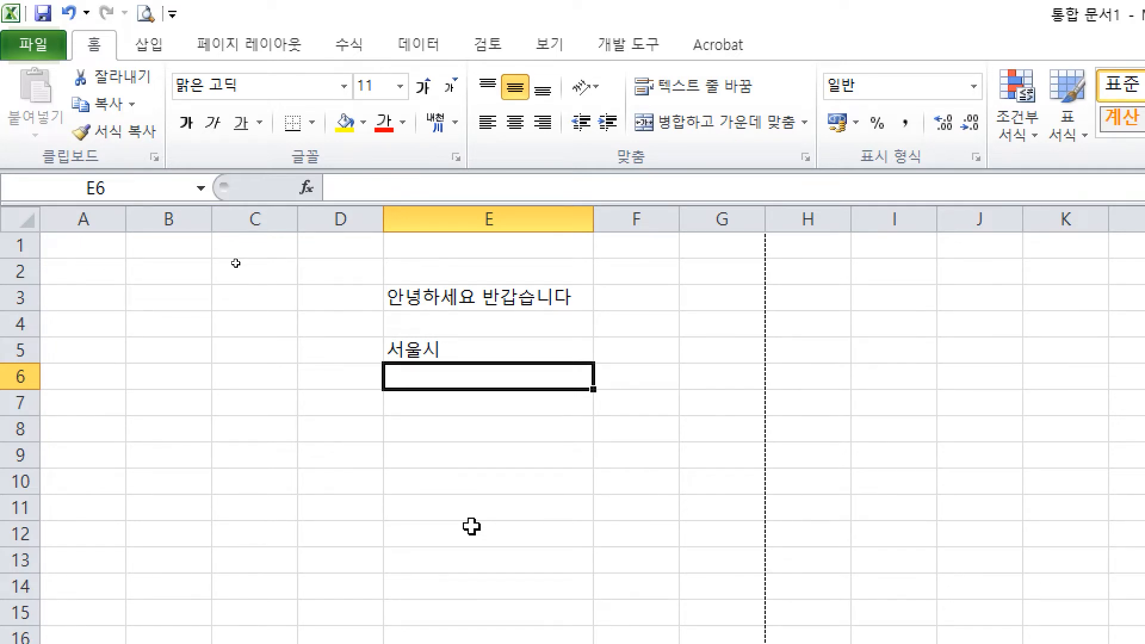
key("Up")
key("Up")
key("Down")
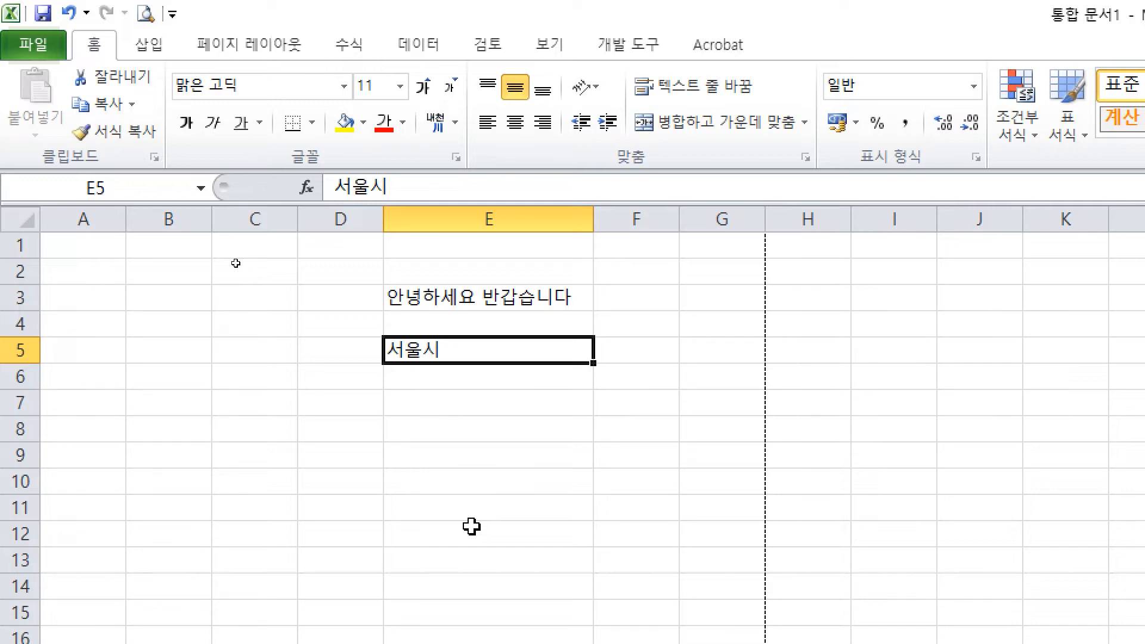
Step: Replace the 서울시 entry in E5 with 안녕하세요
key("Delete")
type("ㅇㄹ")
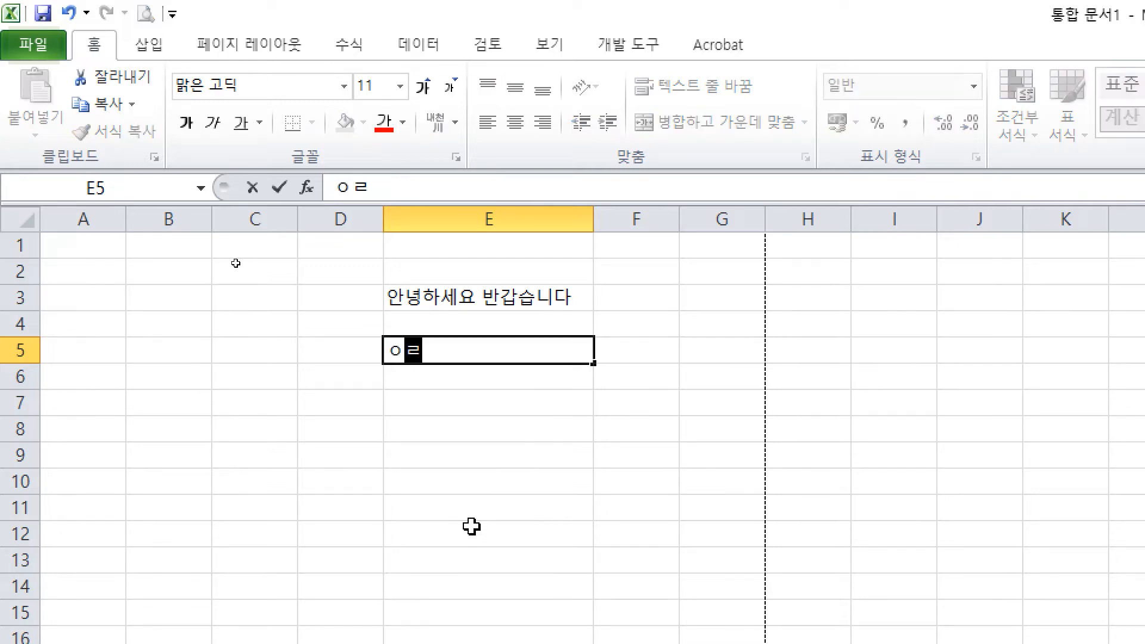
key("BackSpace")
key("BackSpace")
type("안녕하세요")
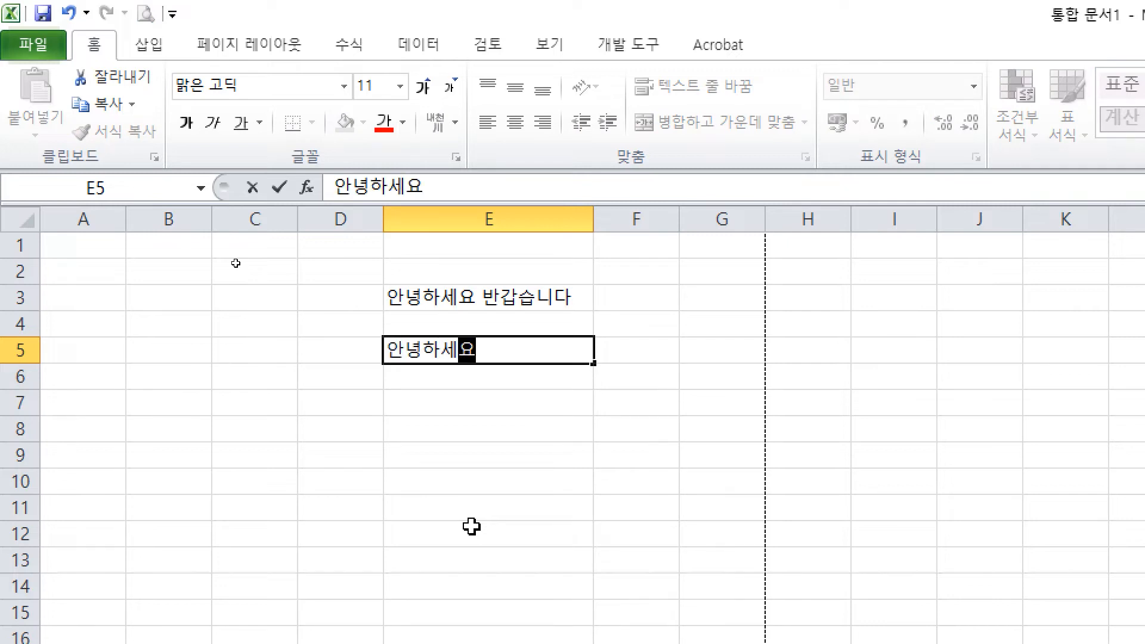
key("ctrl")
left_click_drag(699, 305, 662, 362)
mouse_move(699, 304)
left_mouse_down()
mouse_move(701, 358)
mouse_move(714, 341)
left_mouse_up()
mouse_move(731, 319)
left_mouse_down()
mouse_move(726, 379)
mouse_move(806, 333)
left_mouse_up()
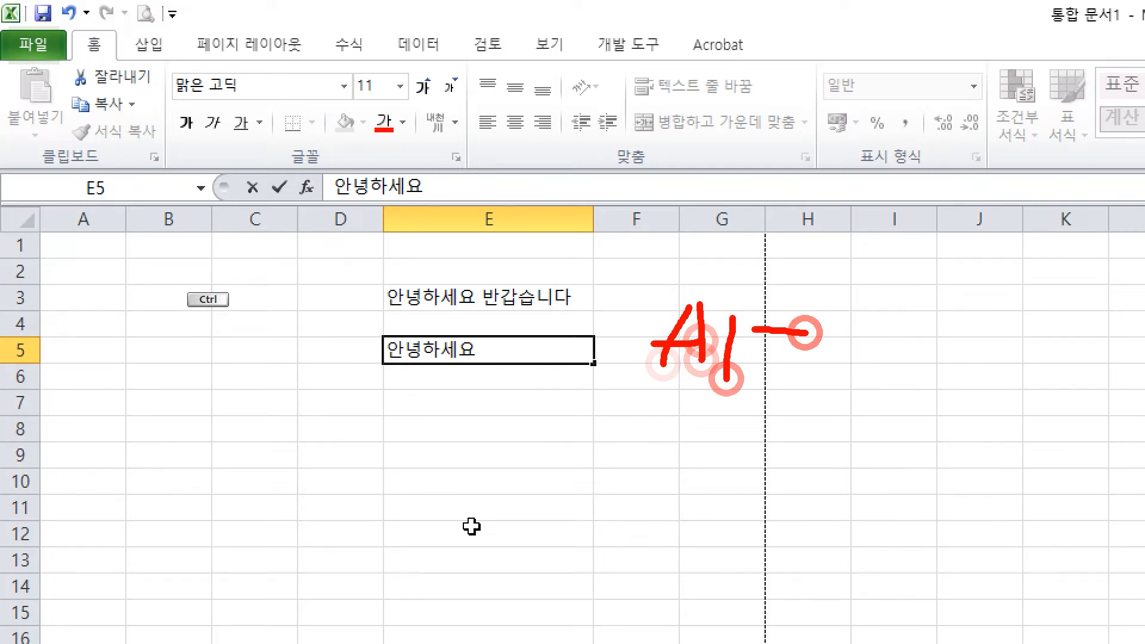
left_click_drag(773, 307, 808, 363)
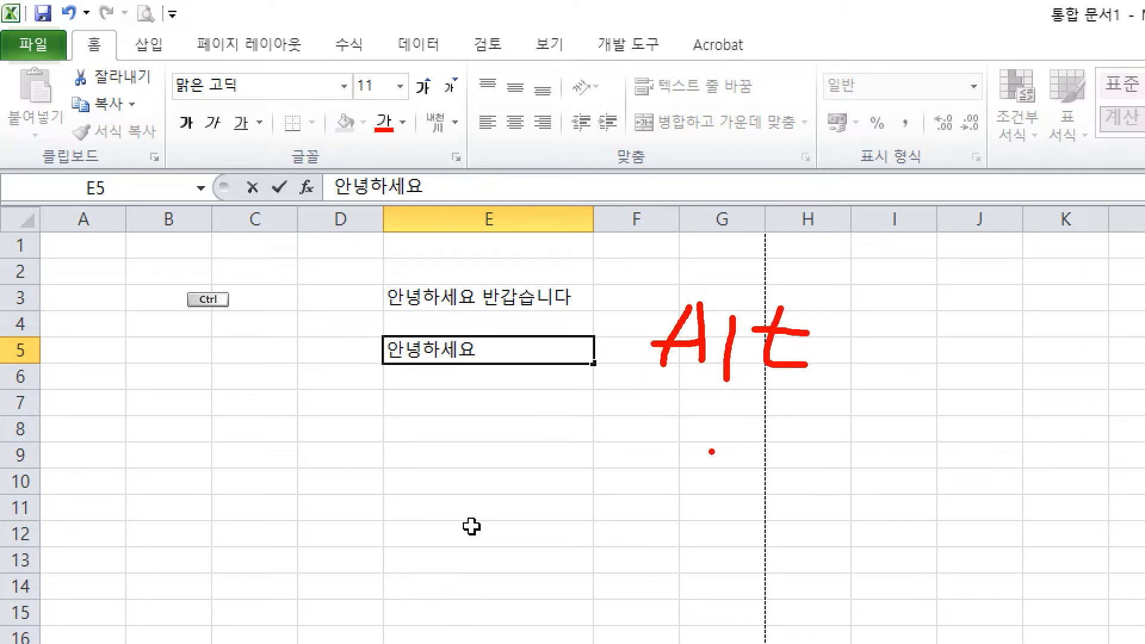
mouse_move(155, 385)
left_mouse_down()
mouse_move(119, 444)
mouse_move(157, 448)
left_mouse_up()
left_click_drag(111, 420, 162, 417)
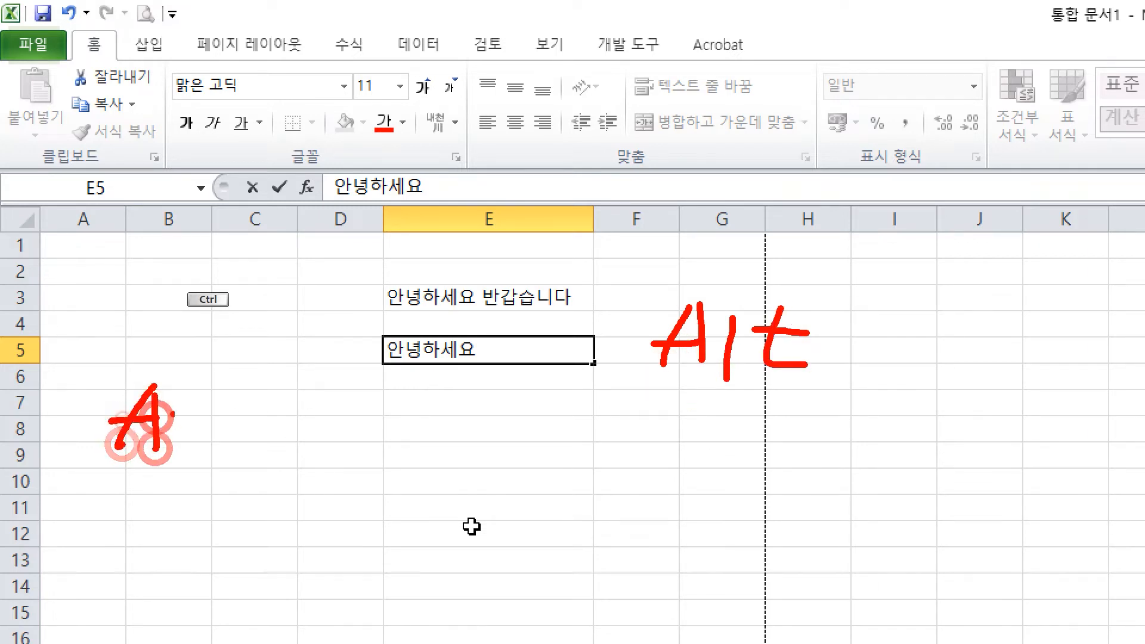
left_click_drag(223, 391, 261, 444)
mouse_move(321, 409)
left_mouse_down()
mouse_move(403, 411)
mouse_move(387, 453)
left_mouse_up()
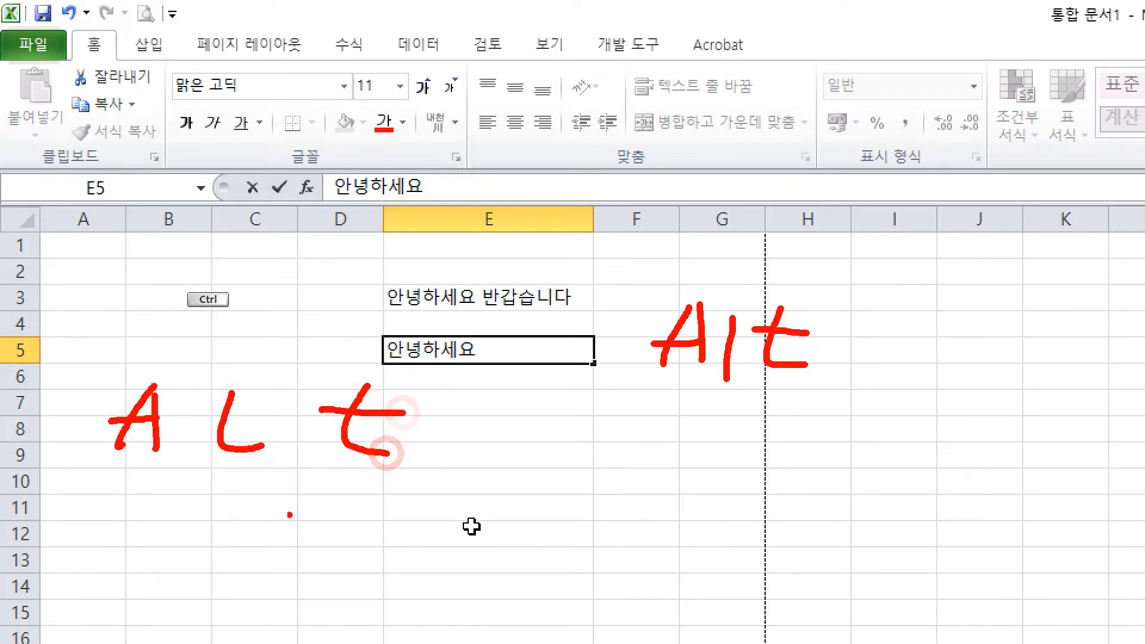
left_click_drag(166, 364, 119, 452)
left_click_drag(125, 405, 192, 432)
left_click_drag(292, 391, 224, 452)
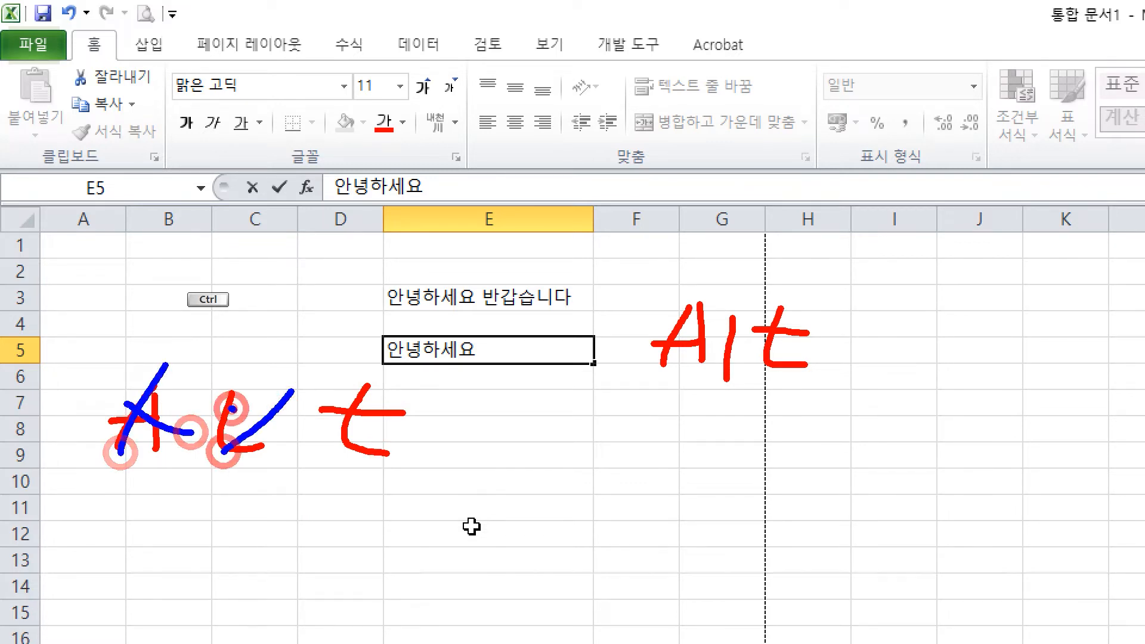
left_click_drag(230, 406, 308, 438)
left_click_drag(409, 392, 320, 460)
left_click_drag(334, 399, 444, 464)
left_click_drag(632, 279, 822, 394)
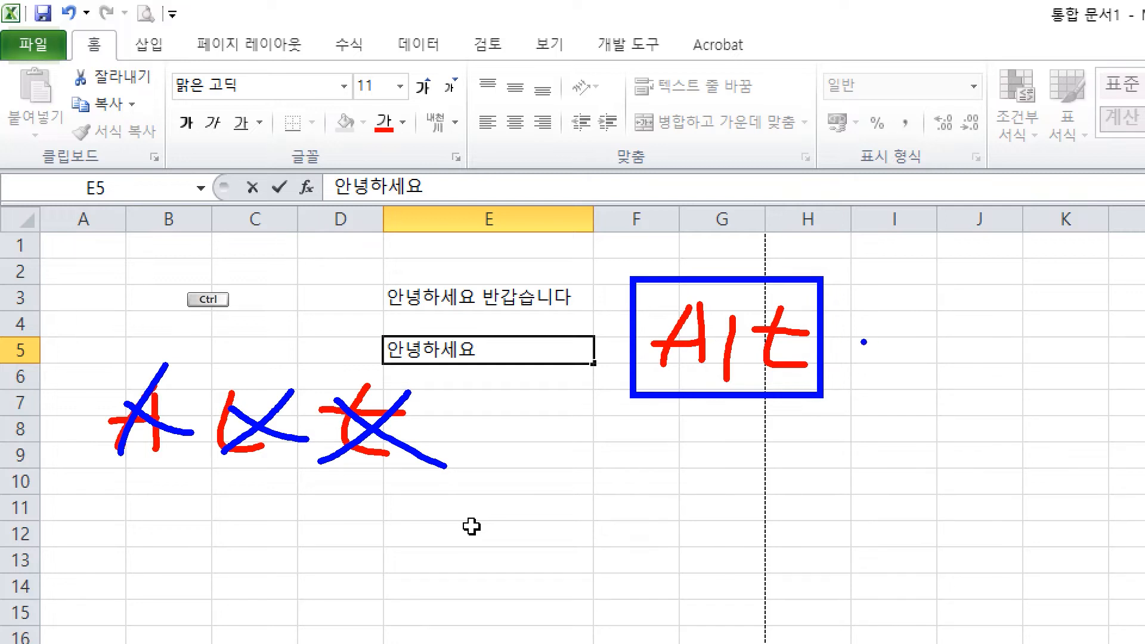
mouse_move(866, 322)
left_mouse_down()
mouse_move(894, 357)
mouse_move(940, 358)
mouse_move(974, 332)
mouse_move(1009, 325)
mouse_move(1054, 344)
left_mouse_up()
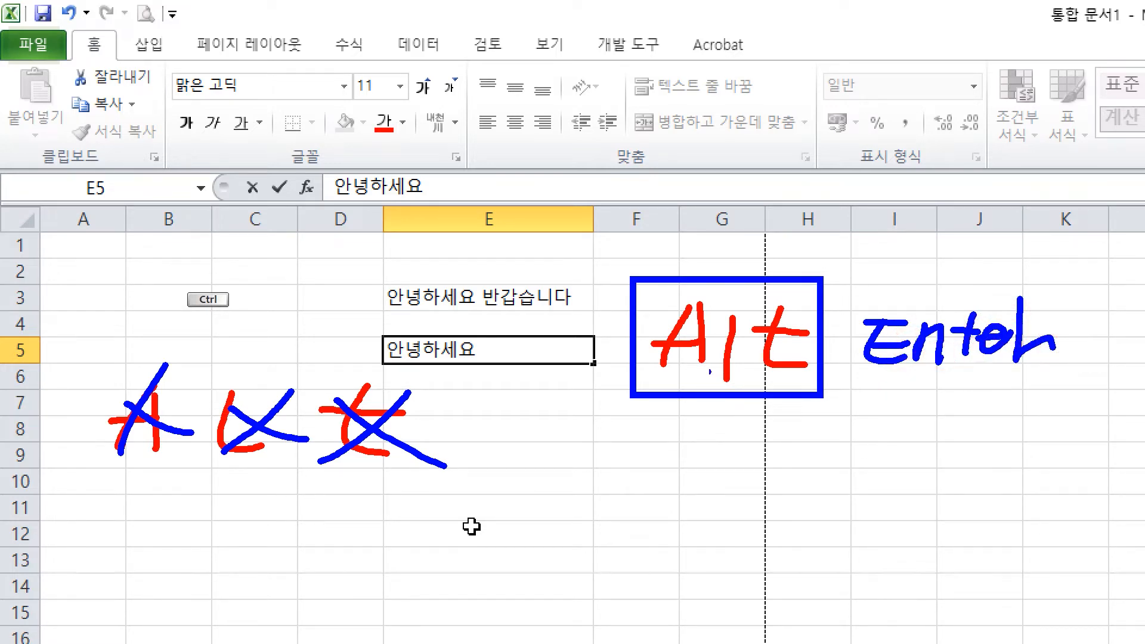
Step: Add 반갑습니다 as a second line inside cell E5, below 안녕하세요
key("Escape")
double_click(501, 352)
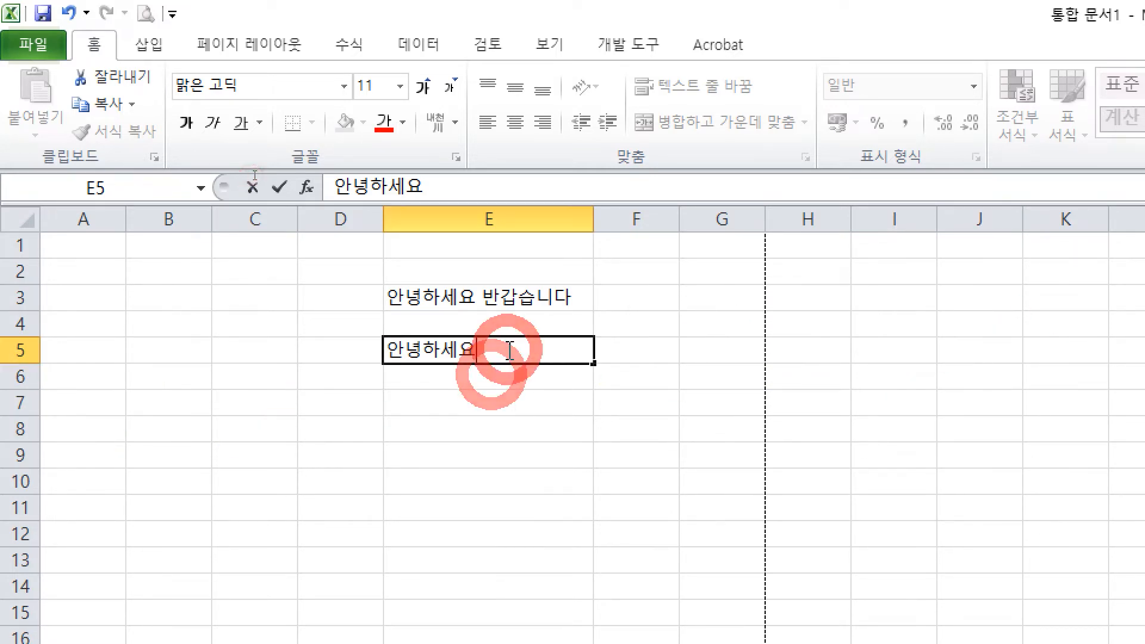
key("alt+Return")
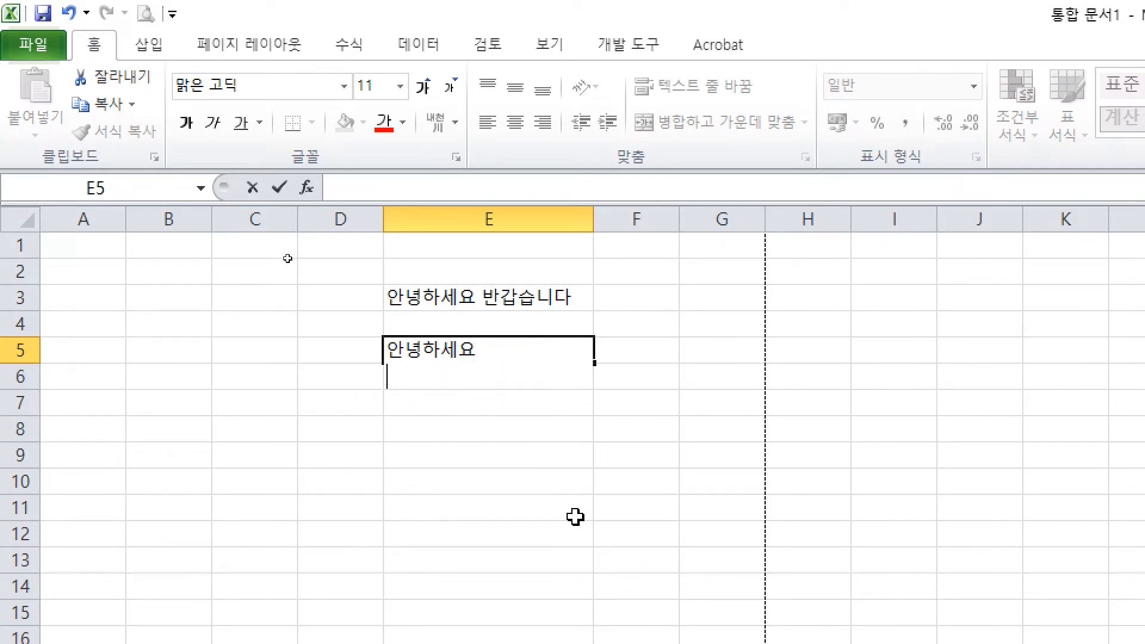
type("반갑습니다")
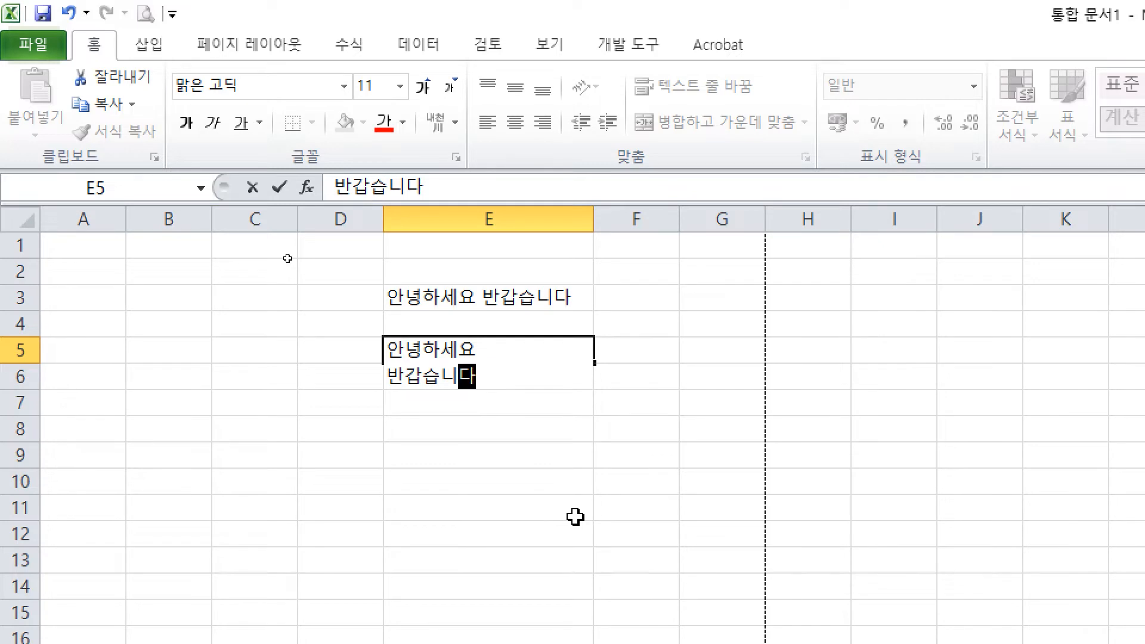
key("Return")
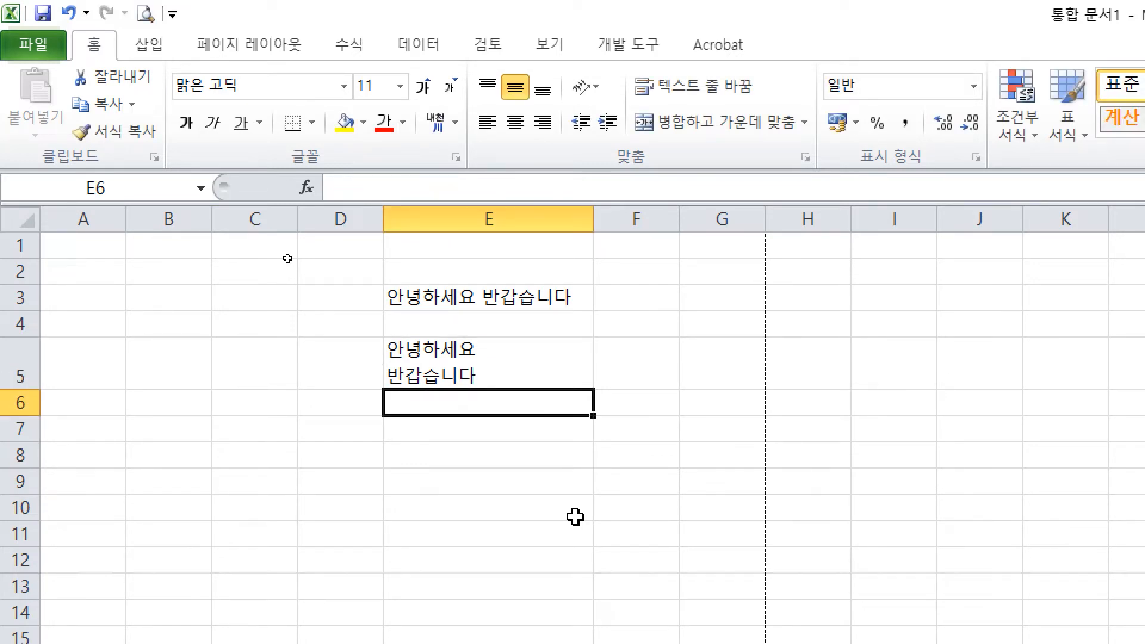
left_click(480, 343)
left_click(442, 421)
left_click(510, 383)
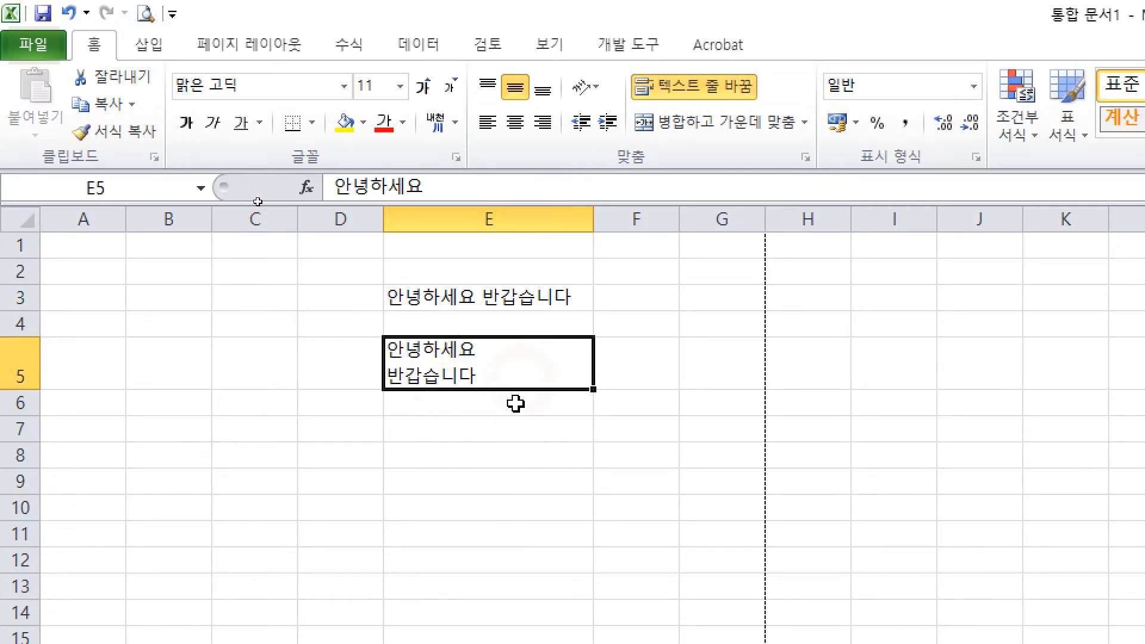
Step: Leave only 안녕하세요 in E6, deleting the extra 반갑습니다 line and its line break
left_click(515, 404)
type("안ㄴ")
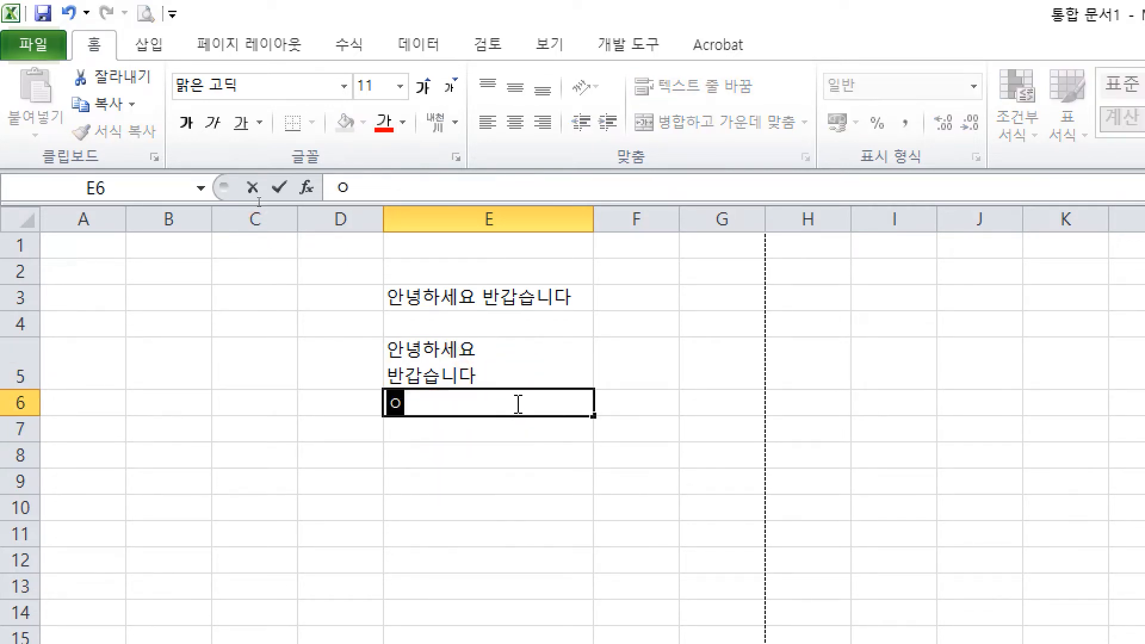
type("녕하세요")
key("alt+Return")
type("반갑습니다")
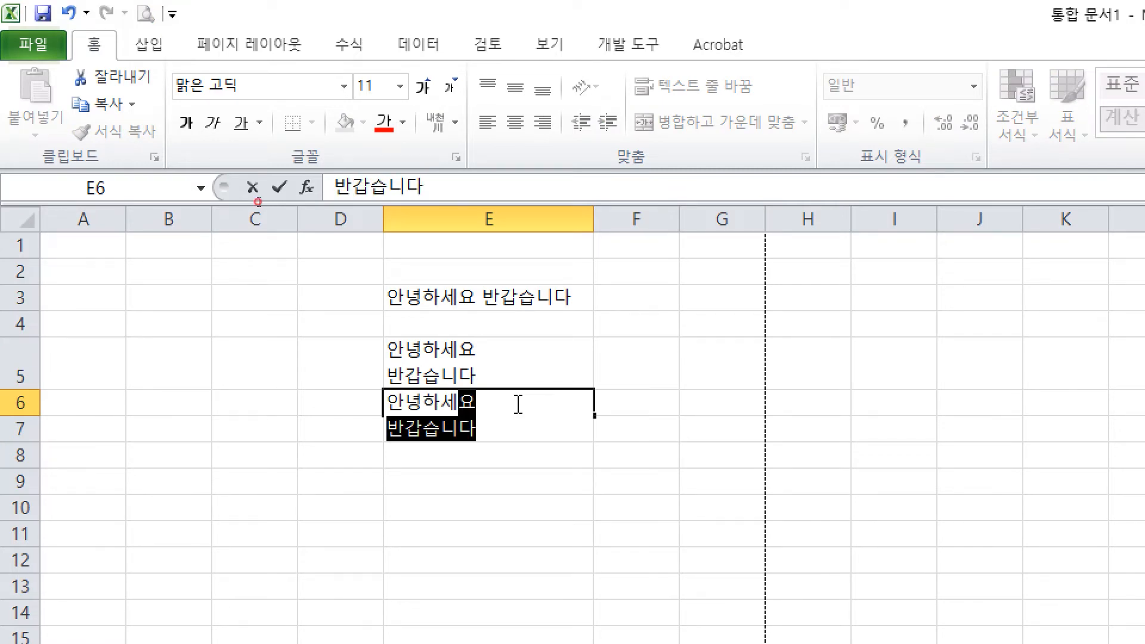
left_click(517, 404)
double_click(383, 428)
key("Delete")
left_click_drag(518, 408, 486, 431)
key("Delete")
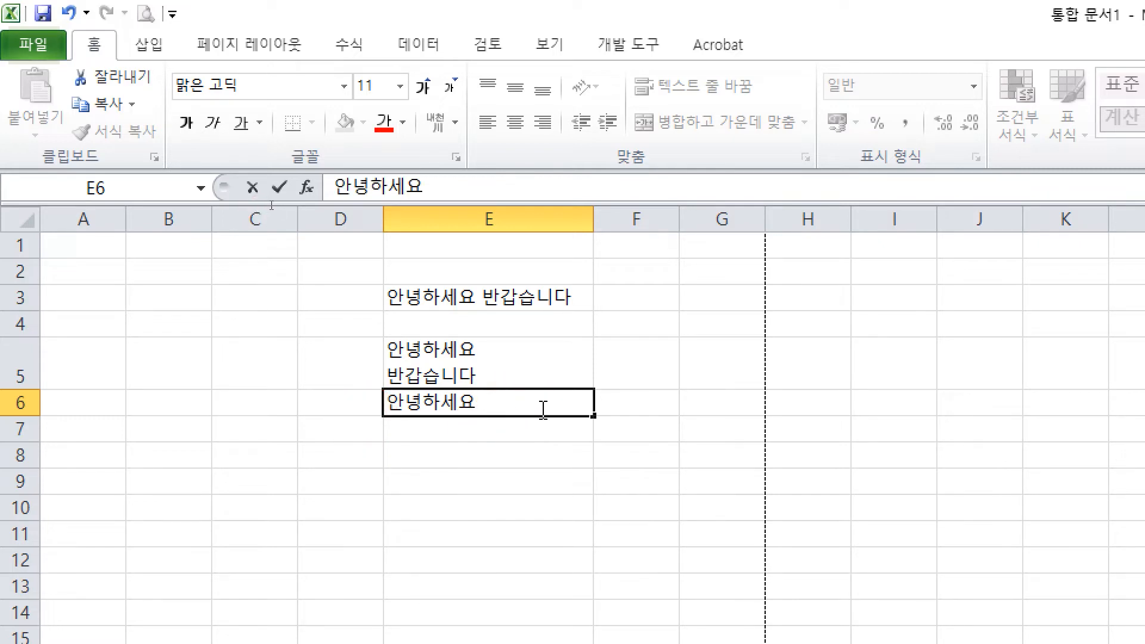
left_click(536, 440)
left_click(536, 395)
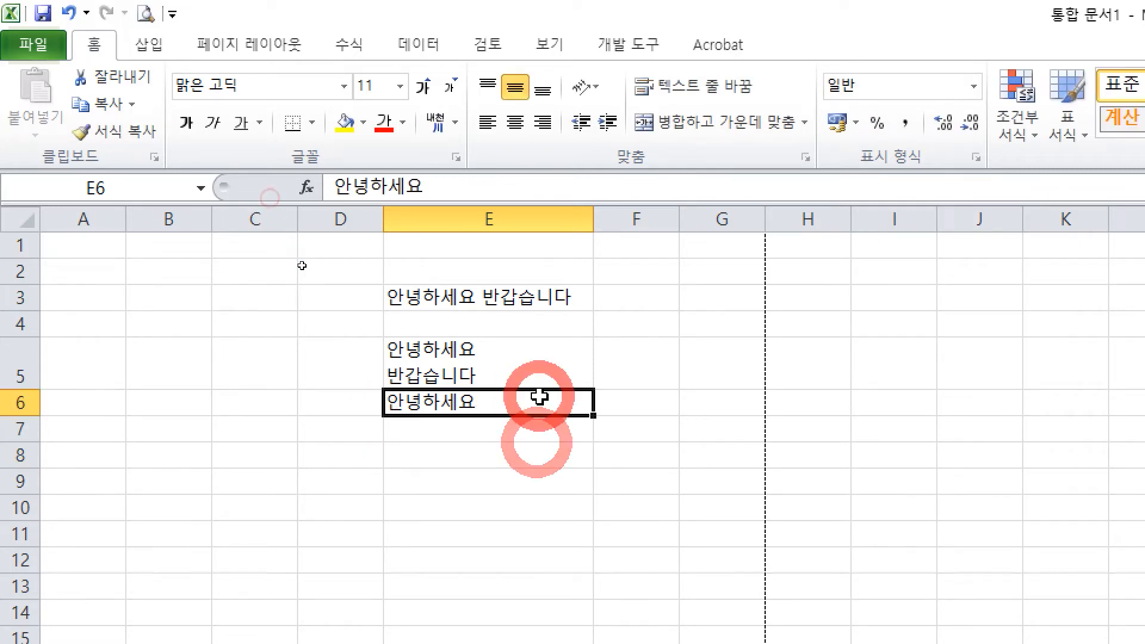
Step: Retype E6 as 안녕하세요 over 반갑습니다 on two lines
key("ctrl")
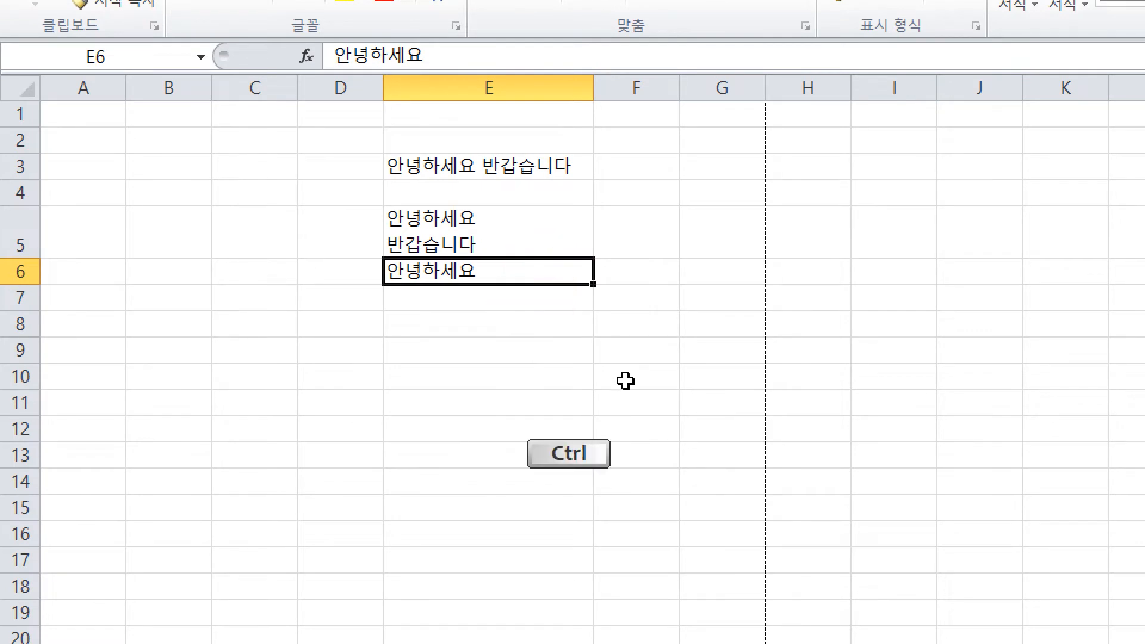
left_click_drag(599, 246, 628, 253)
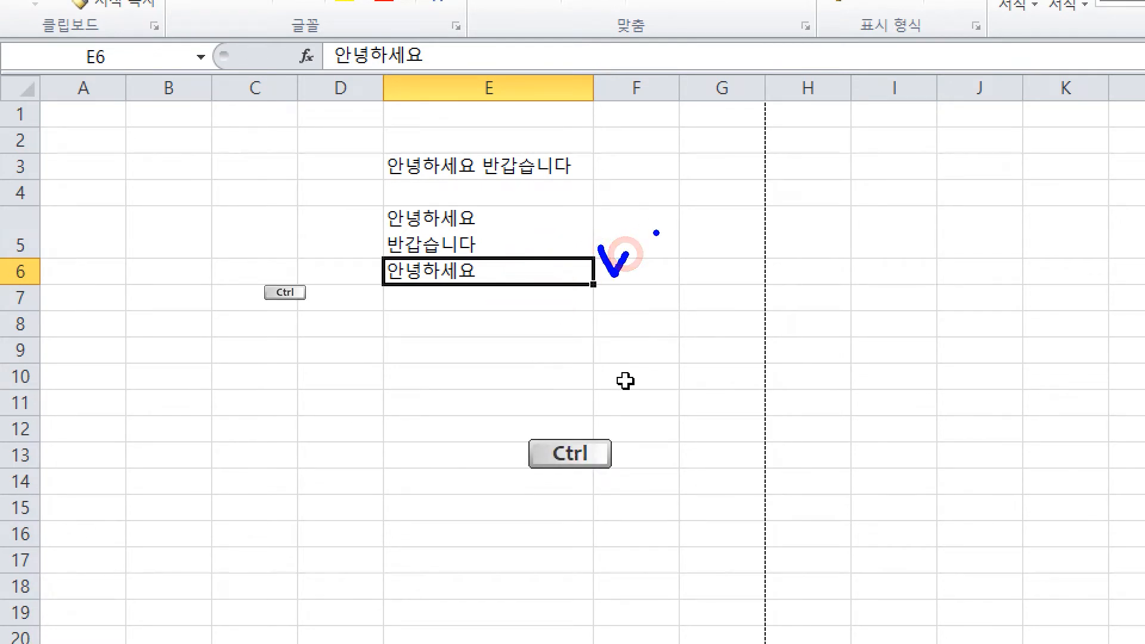
left_click(503, 281)
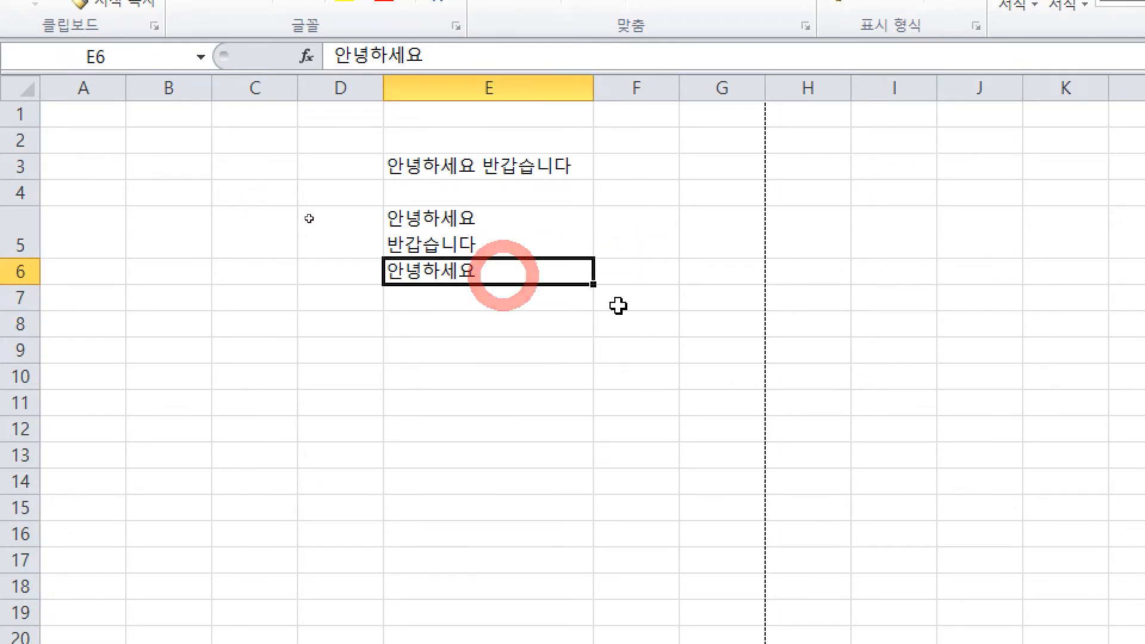
key("alt")
key("Delete")
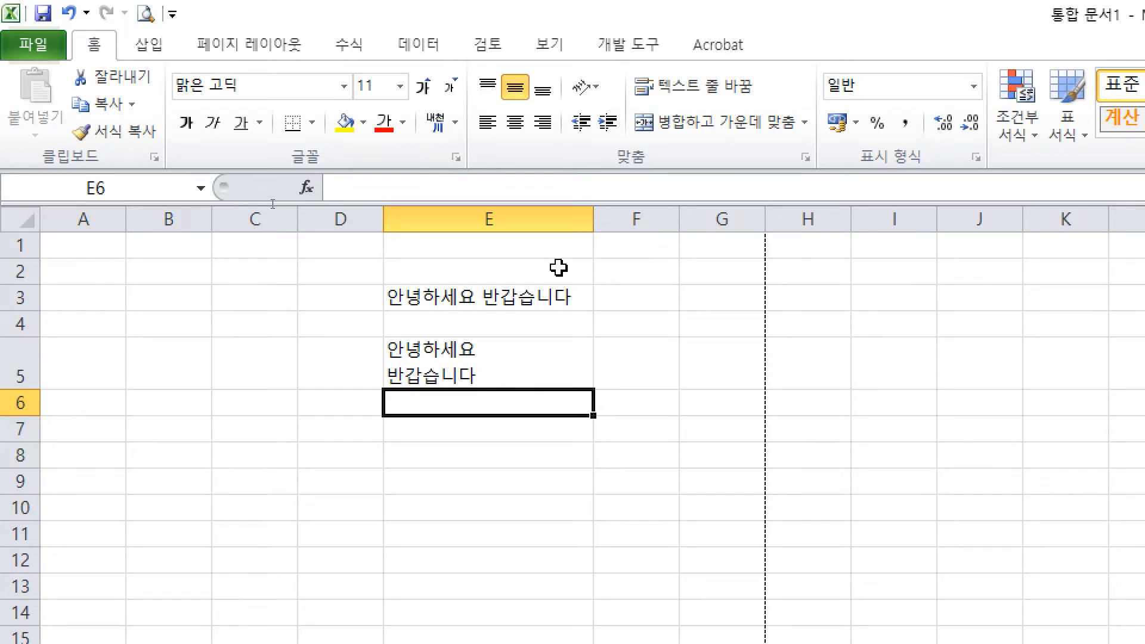
type("안녕하세요")
key("alt+Return")
type("반갑습니다")
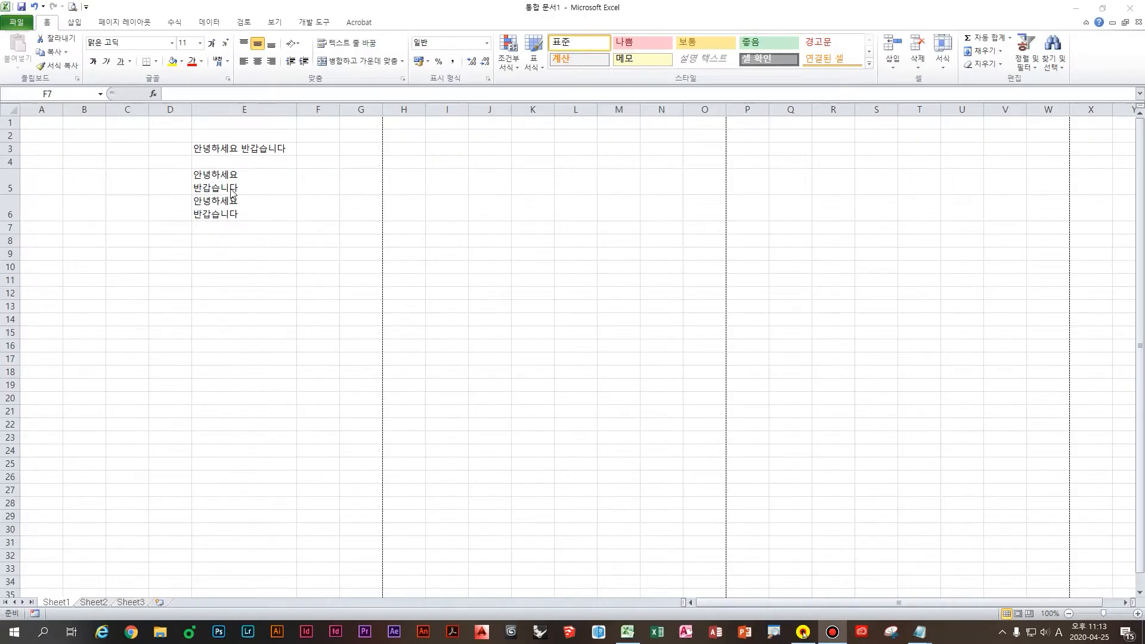
Step: Select E5, E3 and E4 to compare two-line and one-line cells
left_click(221, 188)
key("ctrl+4")
left_click(429, 322)
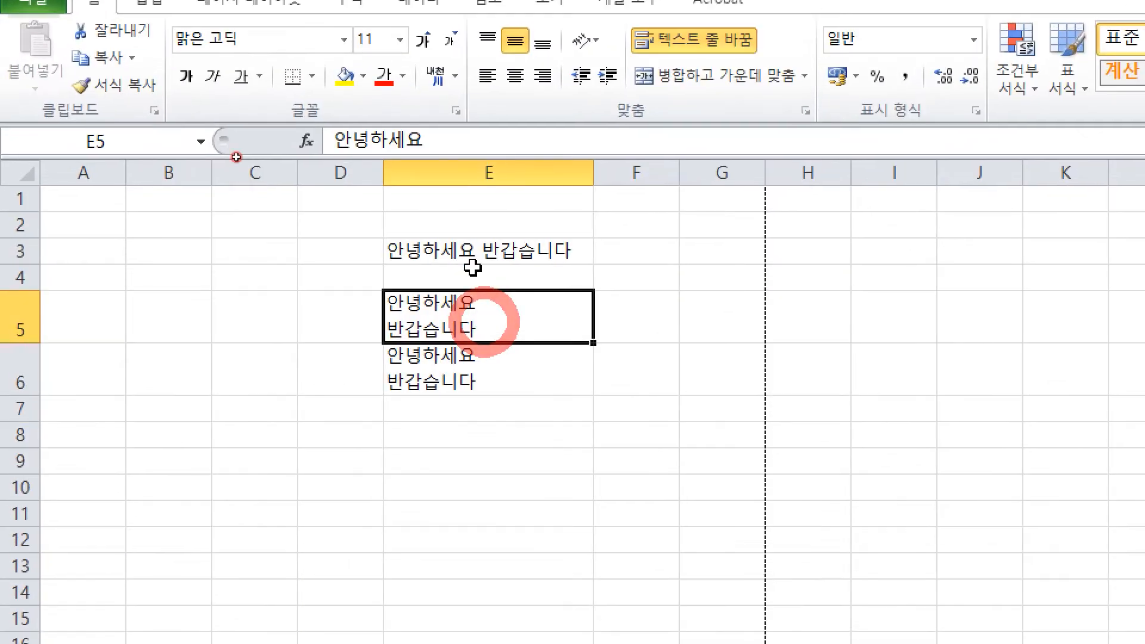
left_click(419, 263)
left_click(514, 328)
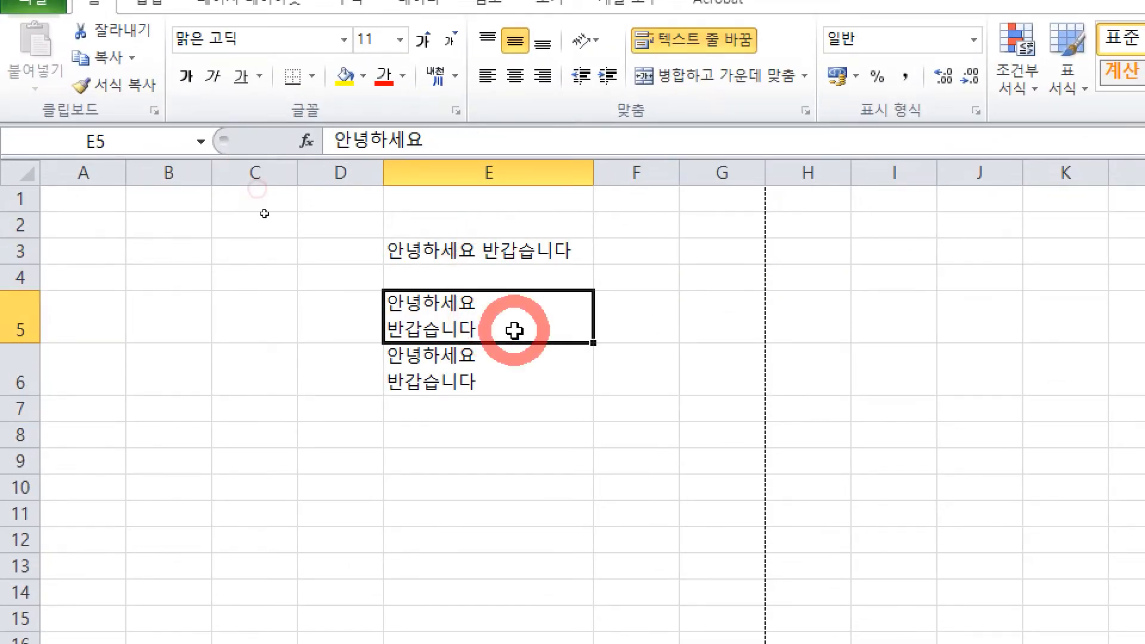
left_click(478, 312)
left_click(441, 304)
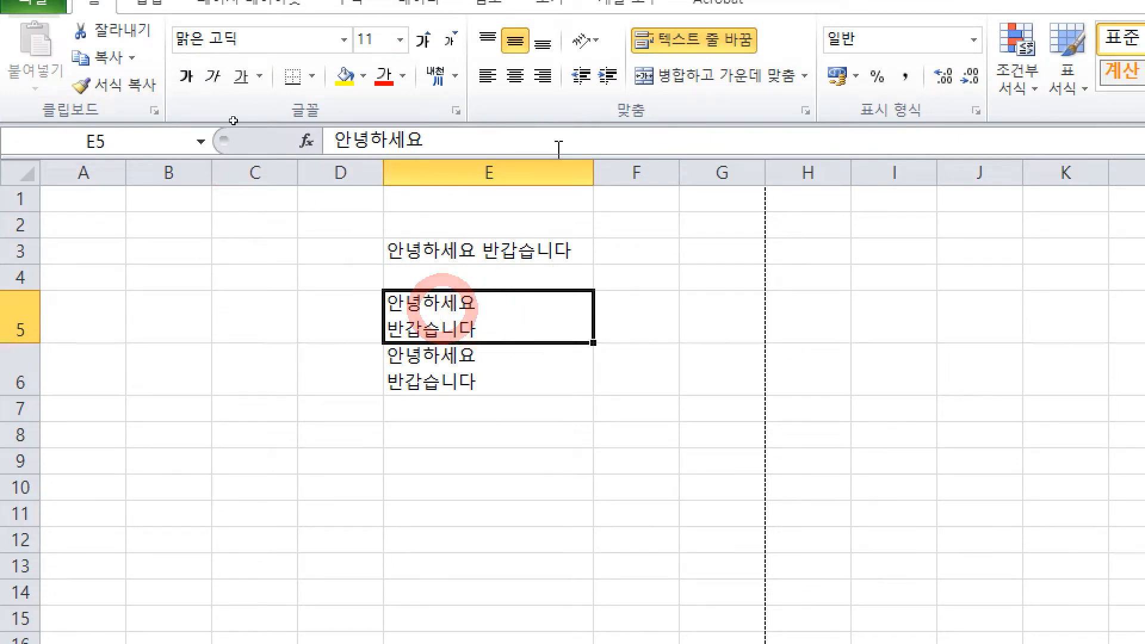
left_click(468, 270)
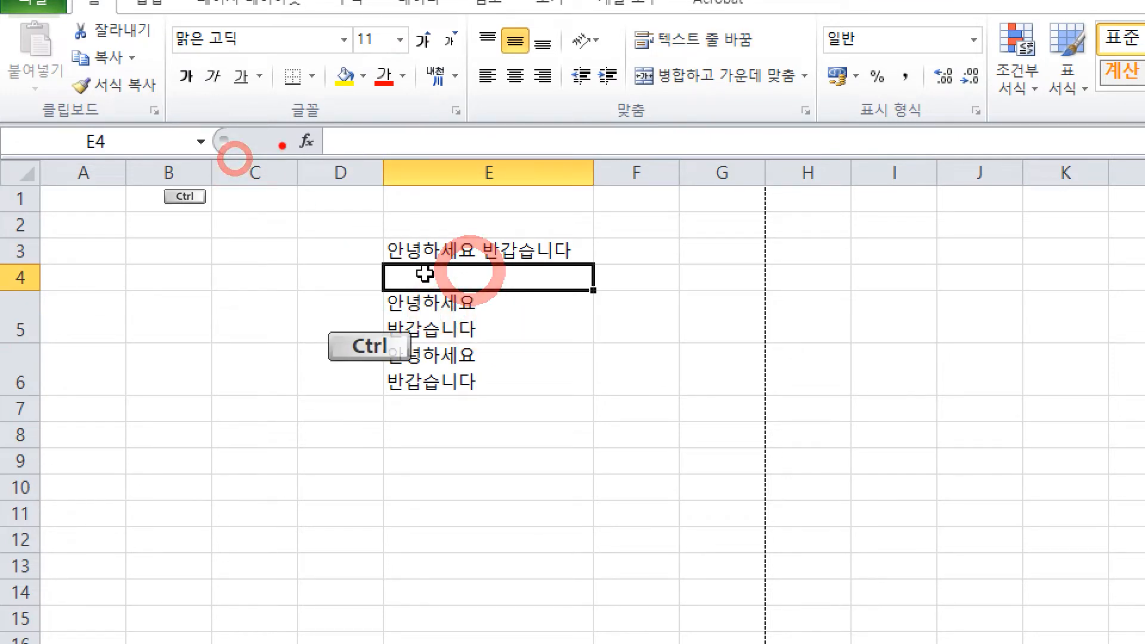
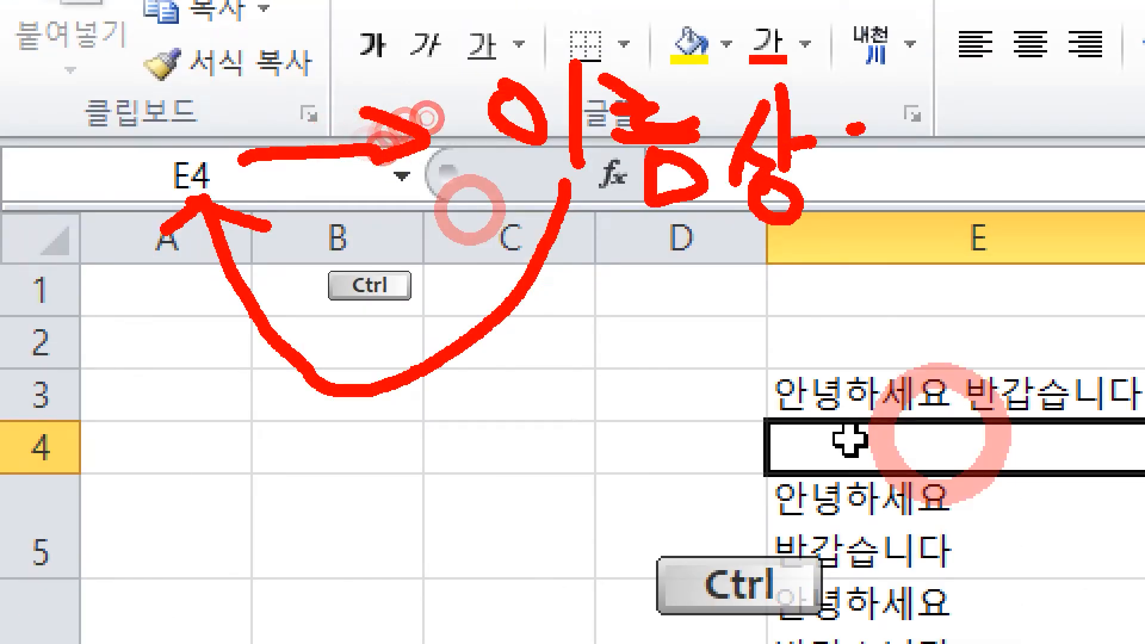
Step: Finish the handwritten 이름상자 (Name Box) annotation on screen
left_click_drag(859, 128, 845, 182)
left_click_drag(859, 165, 884, 172)
left_click_drag(893, 84, 969, 173)
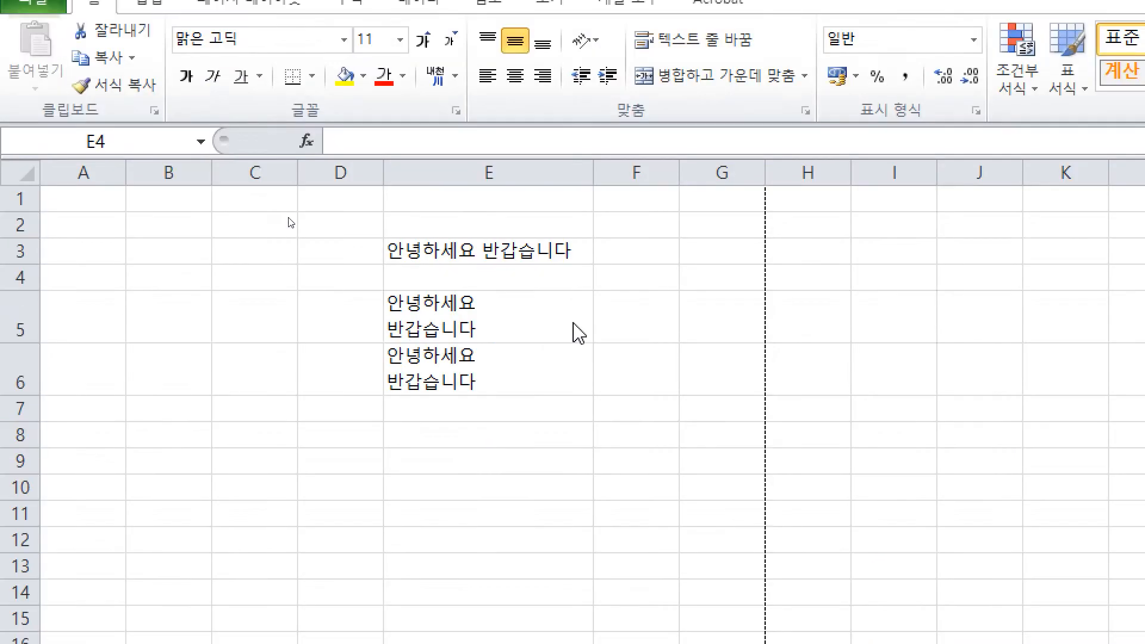
left_click(1038, 619)
Step: Select B3, C3, B1, C5 and E3 to show each address and text, then drag A4:C4
left_click(296, 372)
left_click(250, 255)
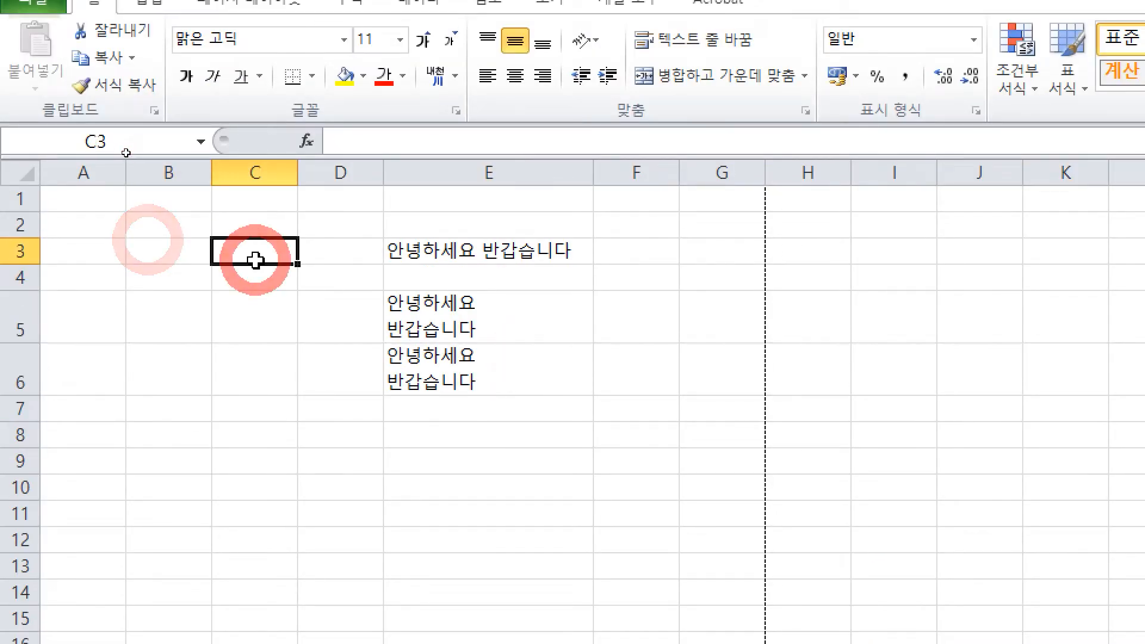
left_click(185, 202)
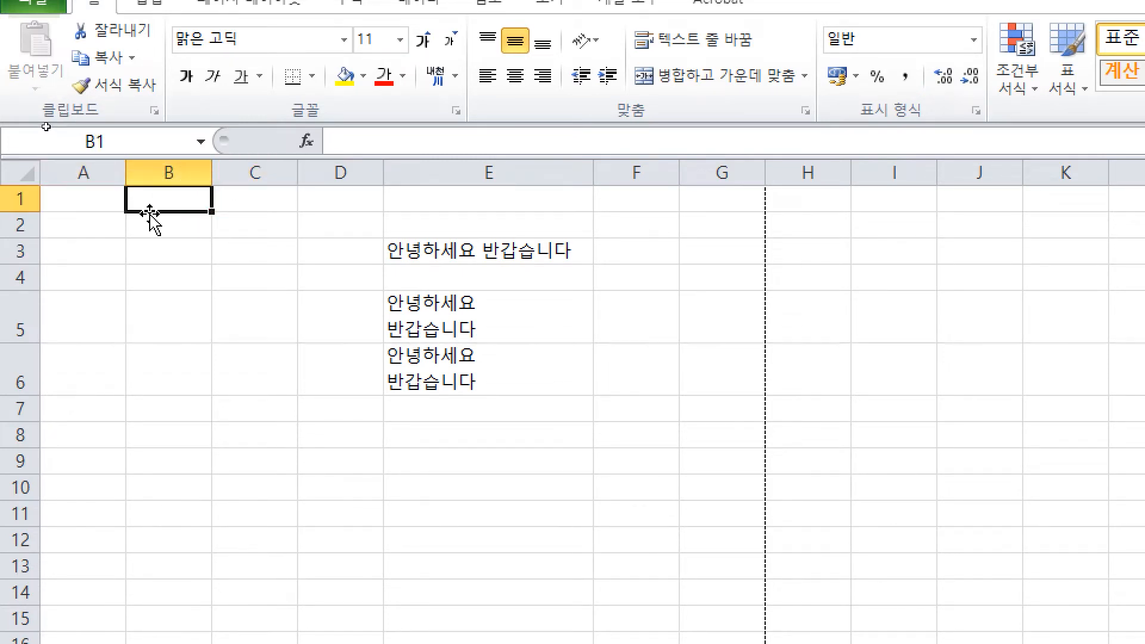
left_click(237, 313)
left_click(416, 246)
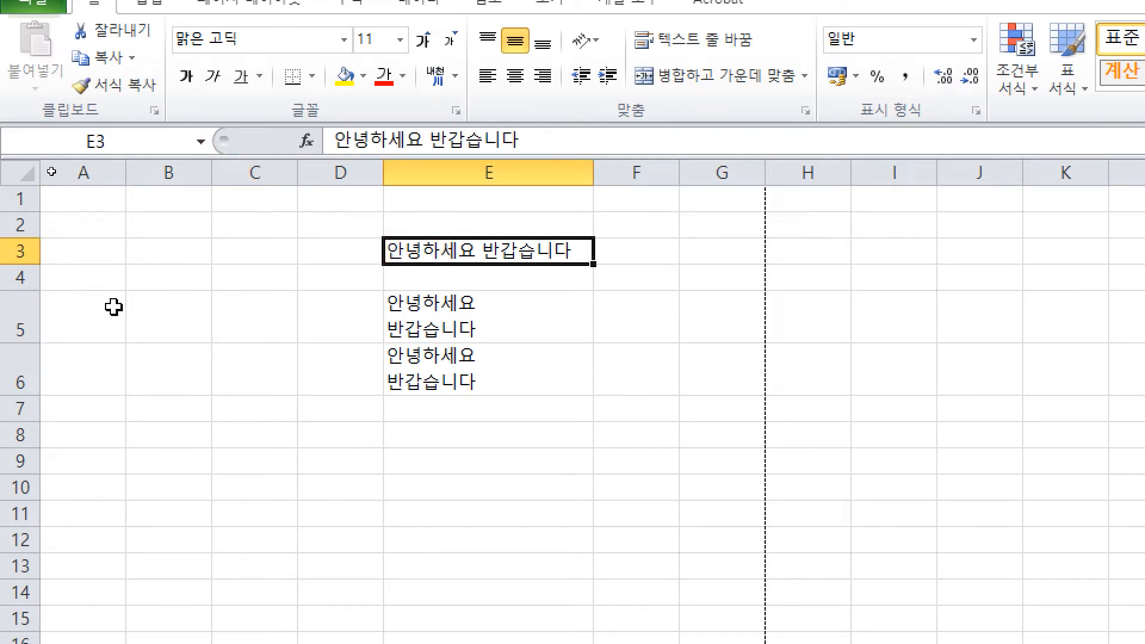
left_click_drag(84, 279, 249, 313)
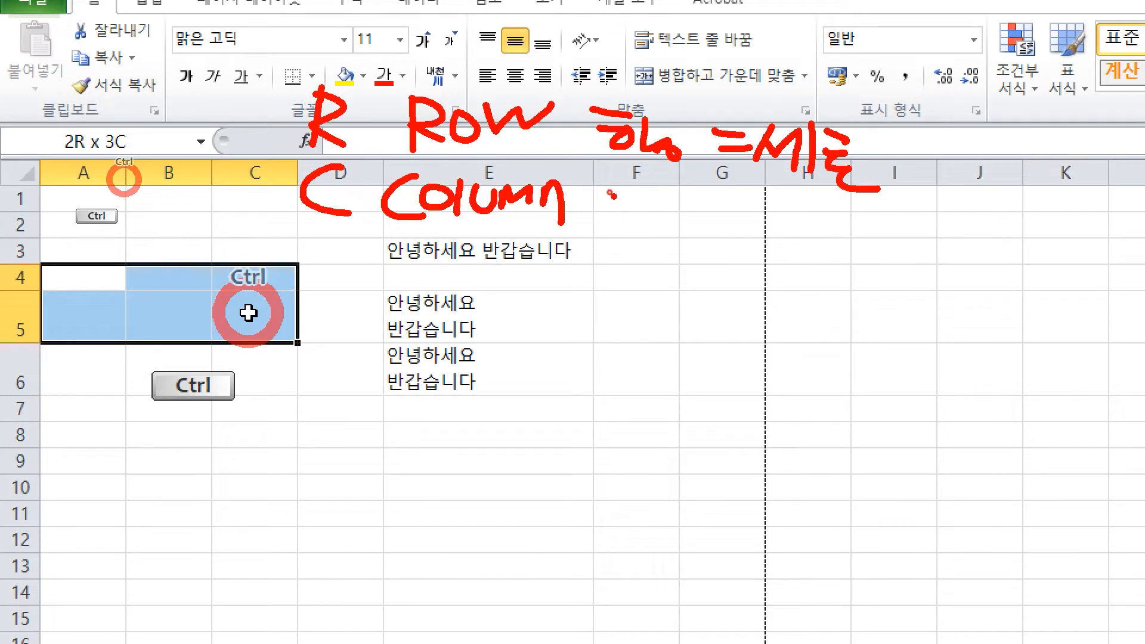
Step: Annotate the selection with 열 = 가로 and 2칸 세로 for its two rows
left_click(612, 196)
left_click_drag(602, 197, 895, 272)
mouse_move(518, 336)
left_mouse_down()
mouse_move(534, 361)
mouse_move(575, 373)
left_mouse_up()
mouse_move(576, 325)
left_mouse_down()
mouse_move(632, 355)
mouse_move(627, 376)
left_mouse_up()
left_click_drag(692, 325, 713, 371)
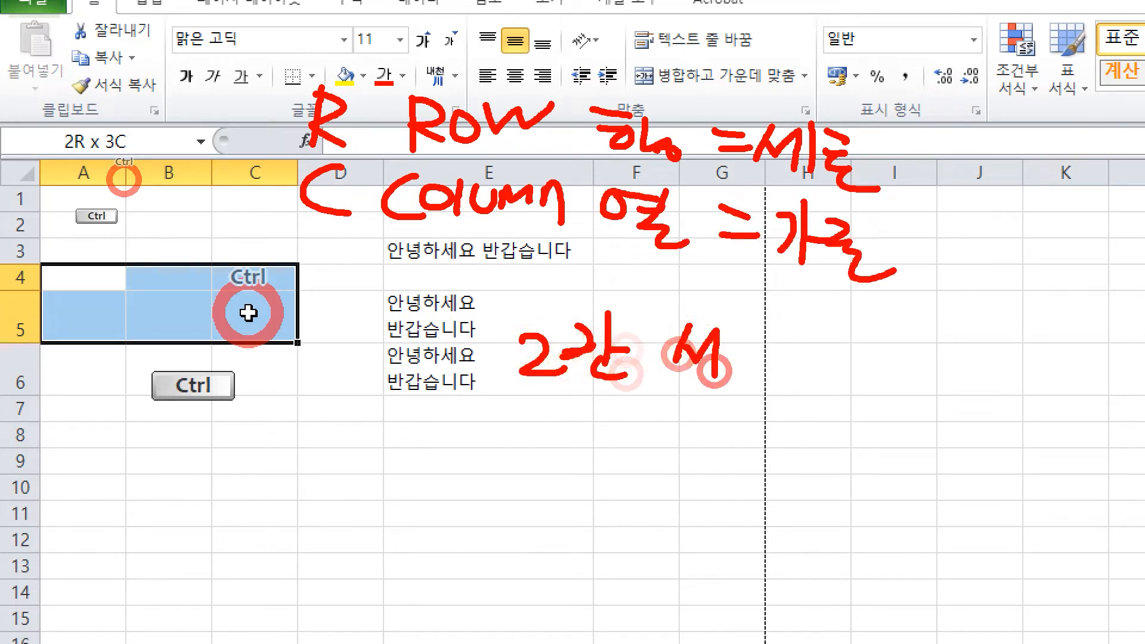
left_click_drag(740, 322, 740, 385)
left_click_drag(769, 311, 826, 387)
left_click_drag(305, 269, 319, 348)
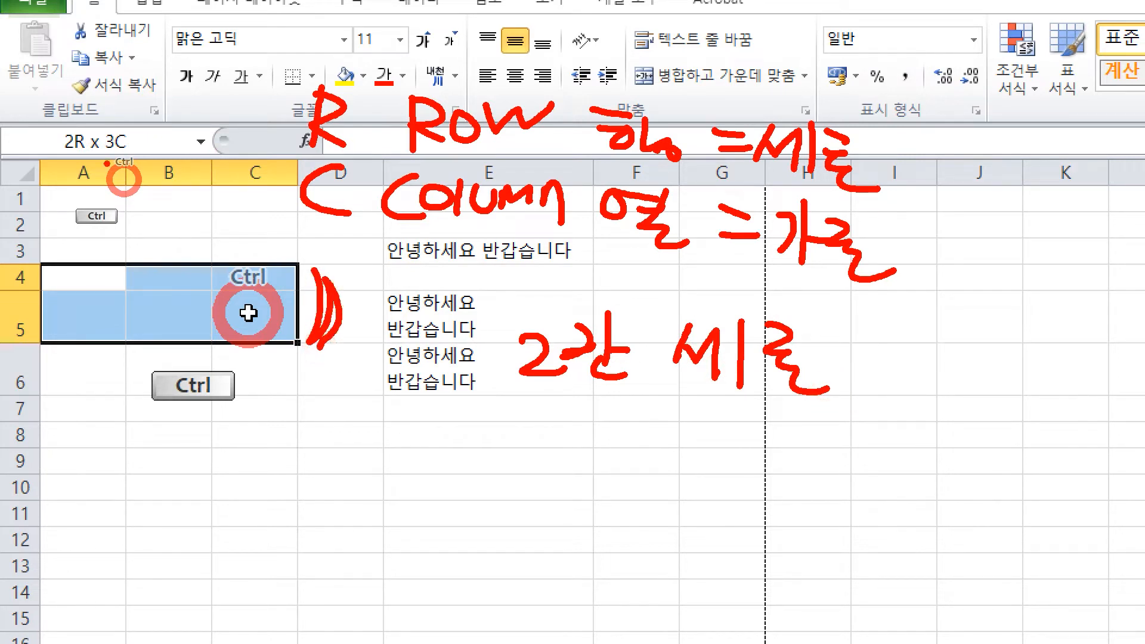
Step: Annotate 3칸 가로 with arrows across the three columns, then drag-select A4:E13
mouse_move(513, 417)
left_mouse_down()
mouse_move(540, 435)
mouse_move(519, 456)
left_mouse_up()
mouse_move(576, 417)
left_mouse_down()
mouse_move(597, 441)
mouse_move(654, 445)
mouse_move(656, 471)
left_mouse_up()
left_click_drag(713, 421, 722, 459)
mouse_move(752, 417)
left_mouse_down()
mouse_move(754, 474)
mouse_move(770, 444)
left_mouse_up()
left_click_drag(776, 438, 827, 472)
mouse_move(96, 276)
left_mouse_down()
mouse_move(88, 266)
mouse_move(270, 263)
left_mouse_up()
mouse_move(58, 283)
left_mouse_down()
mouse_move(226, 280)
mouse_move(227, 301)
left_mouse_up()
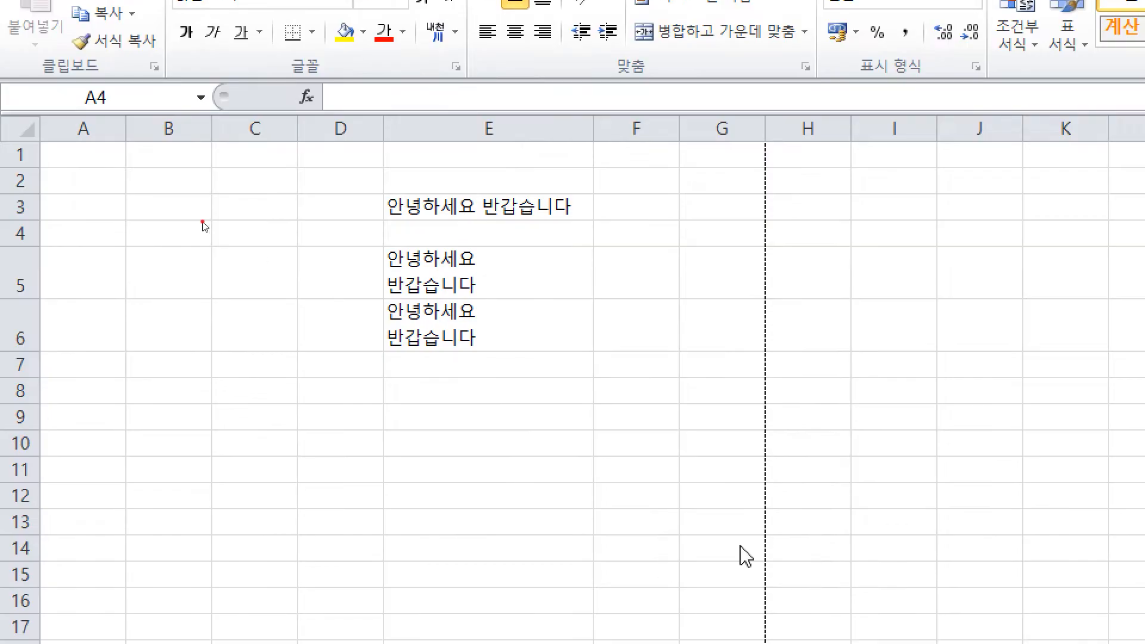
left_click_drag(83, 277, 489, 566)
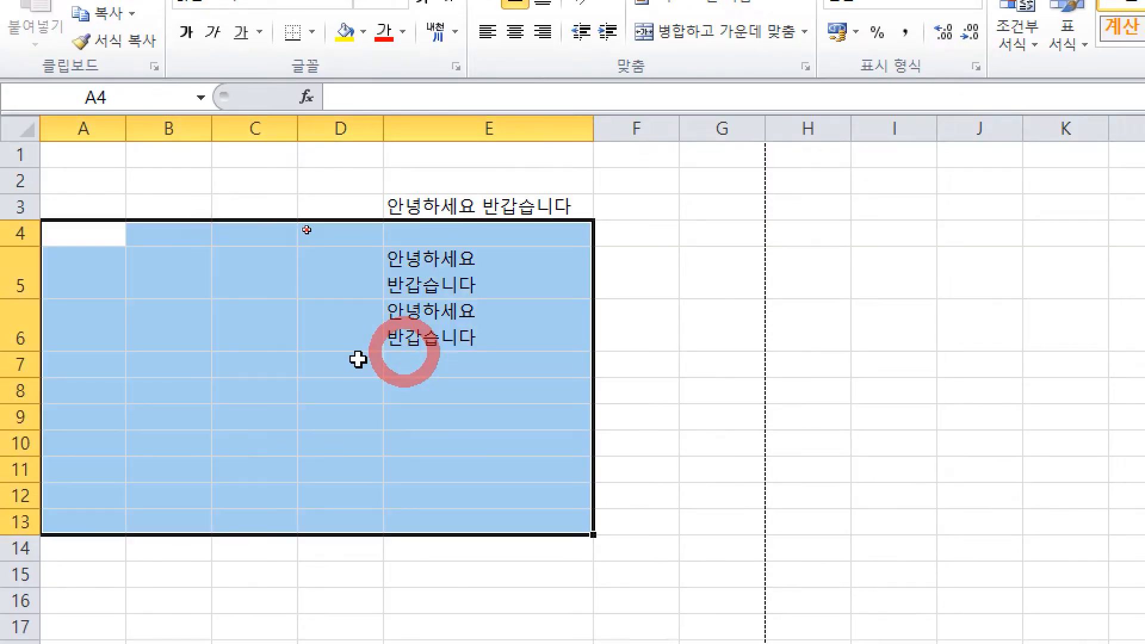
Step: Select A5:D11 and mark its rows, noting 세로 7
left_click(637, 409)
left_click_drag(84, 274, 309, 458)
key("ctrl")
left_click_drag(336, 270, 406, 277)
left_click_drag(316, 331, 382, 331)
mouse_move(341, 373)
left_mouse_down()
mouse_move(399, 370)
mouse_move(399, 392)
left_mouse_up()
mouse_move(356, 423)
left_mouse_down()
mouse_move(406, 421)
mouse_move(397, 447)
left_mouse_up()
left_click_drag(353, 465, 445, 465)
mouse_move(553, 335)
left_mouse_down()
mouse_move(532, 376)
mouse_move(581, 391)
left_mouse_up()
left_click_drag(597, 343, 601, 399)
left_click_drag(614, 376, 664, 392)
mouse_move(709, 391)
left_mouse_down()
mouse_move(753, 412)
mouse_move(748, 441)
left_mouse_up()
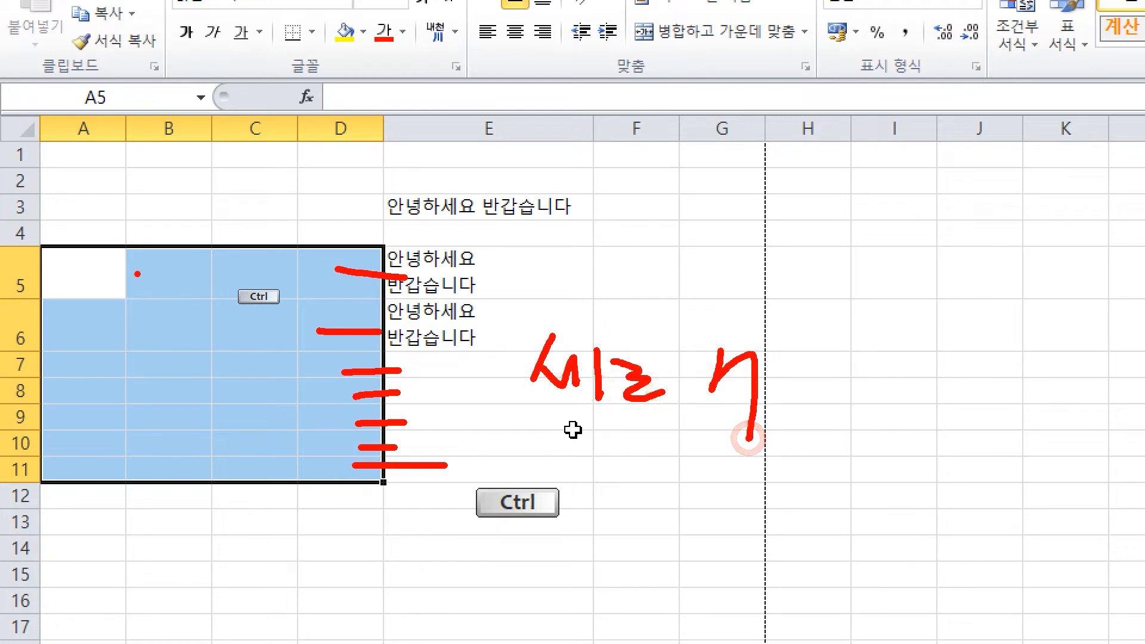
Step: Mark columns A through D of the selection, noting 가로 4
left_click_drag(70, 208, 91, 273)
left_click_drag(152, 236, 177, 281)
left_click_drag(250, 236, 258, 280)
left_click_drag(309, 229, 330, 277)
left_click_drag(494, 425, 528, 465)
mouse_move(577, 408)
left_mouse_down()
mouse_move(580, 477)
mouse_move(600, 444)
left_mouse_up()
left_click_drag(596, 453, 677, 484)
mouse_move(739, 453)
left_mouse_down()
mouse_move(780, 477)
mouse_move(741, 504)
left_mouse_up()
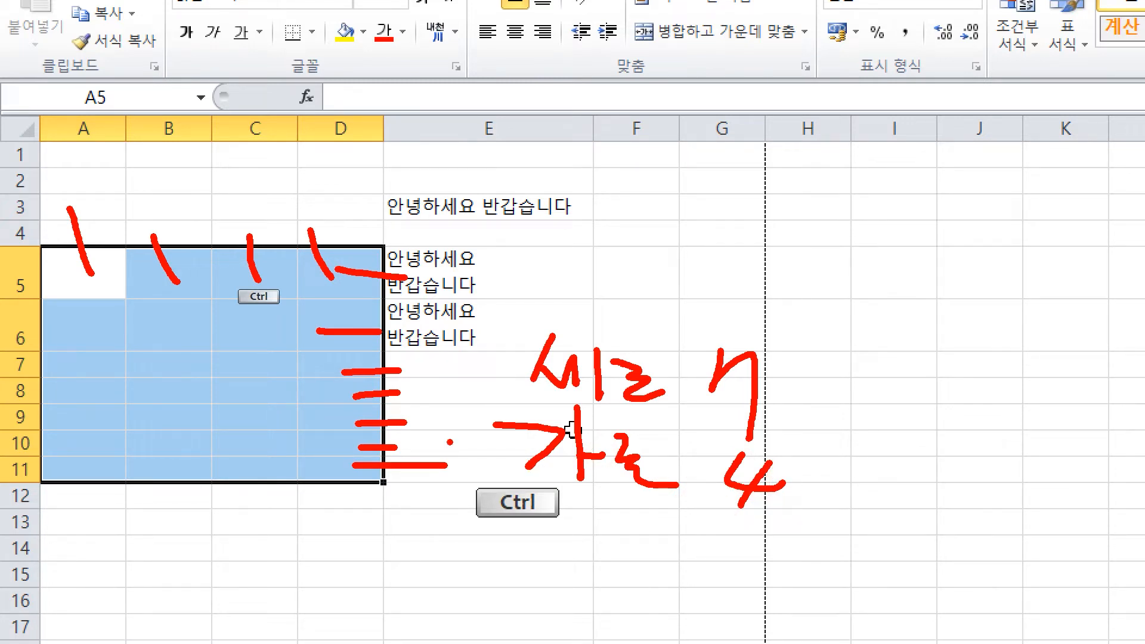
Step: Clear the annotations, select A5:D6 (2R x 4C), then select only C5
key("Escape")
left_click(421, 366)
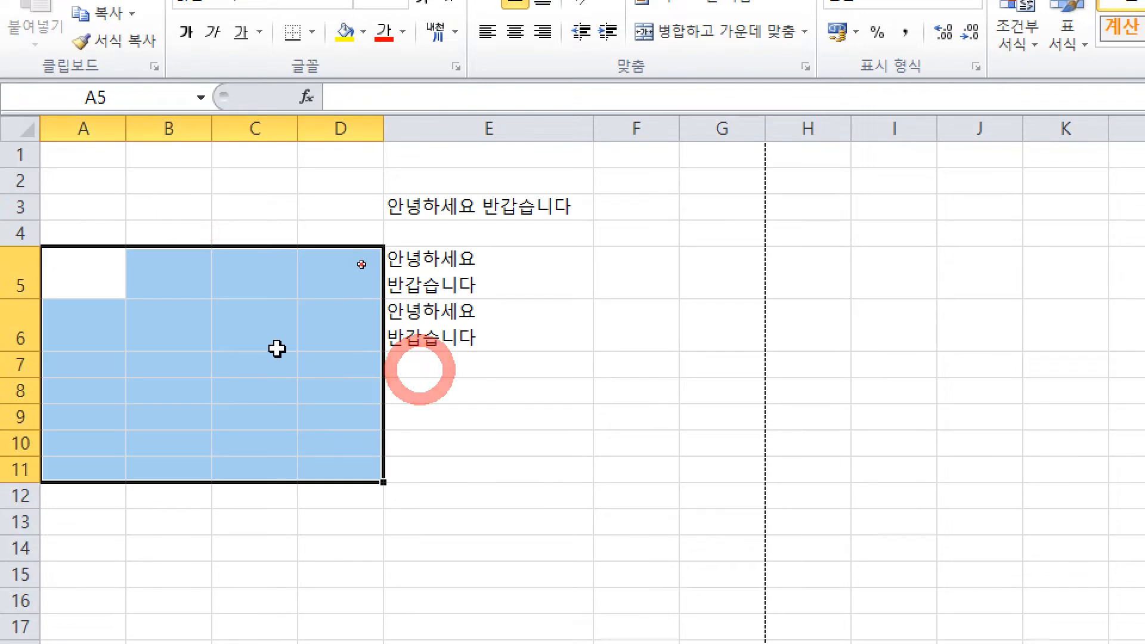
left_click(721, 441)
left_click_drag(107, 280, 327, 328)
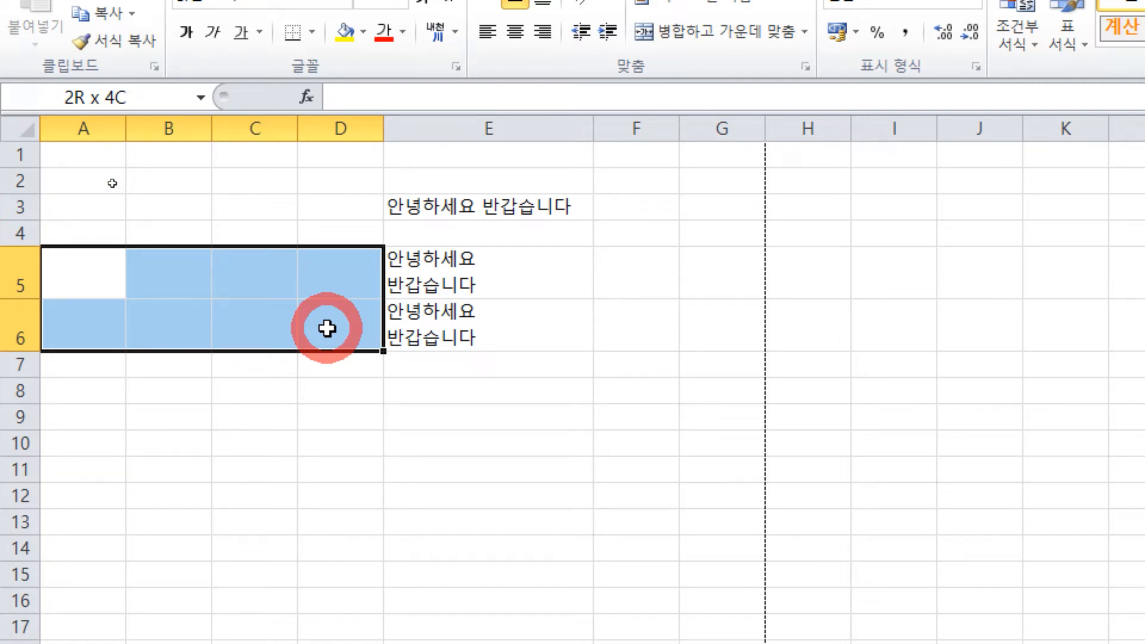
left_click(271, 286)
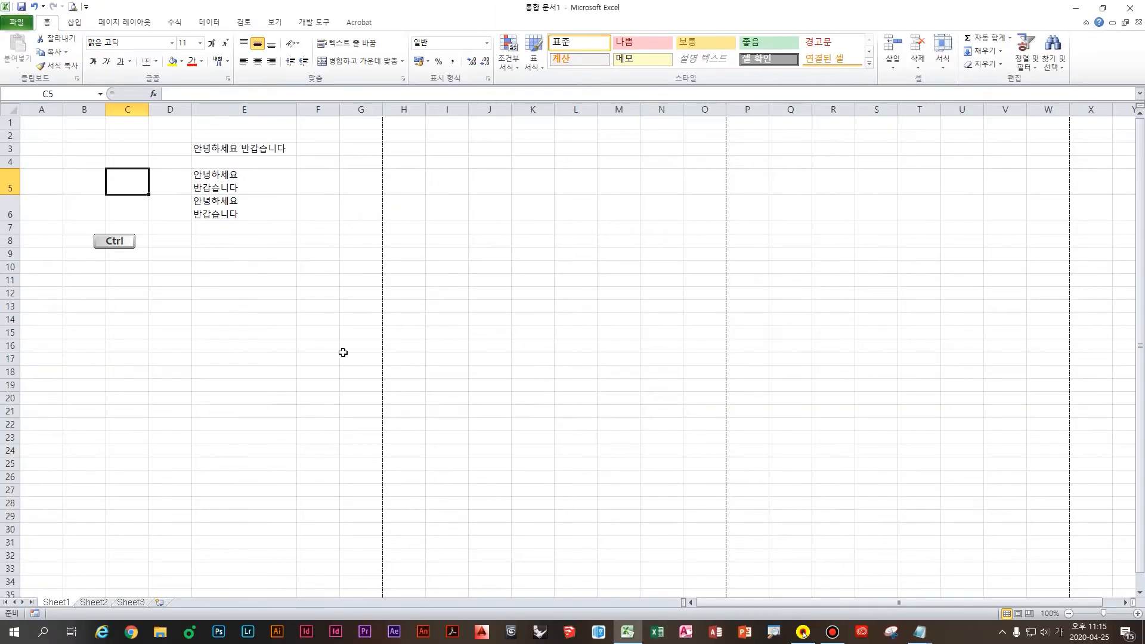
Step: Delete the leftover greeting lines from the Notepad notes
mouse_move(922, 635)
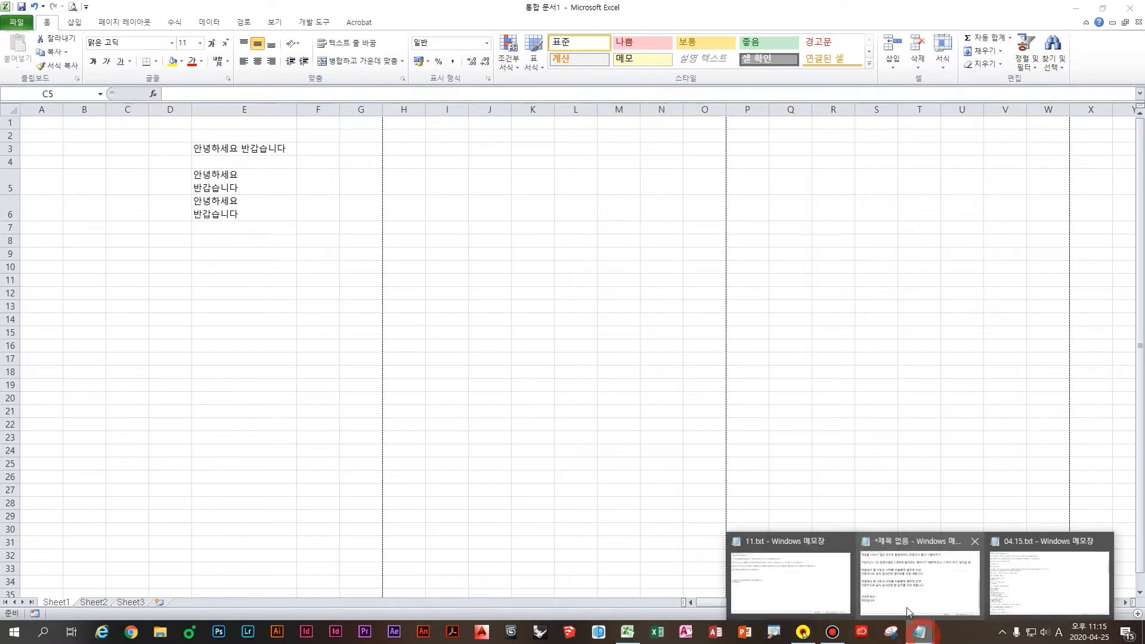
left_click(892, 577)
left_click_drag(372, 452, 131, 423)
key("Delete")
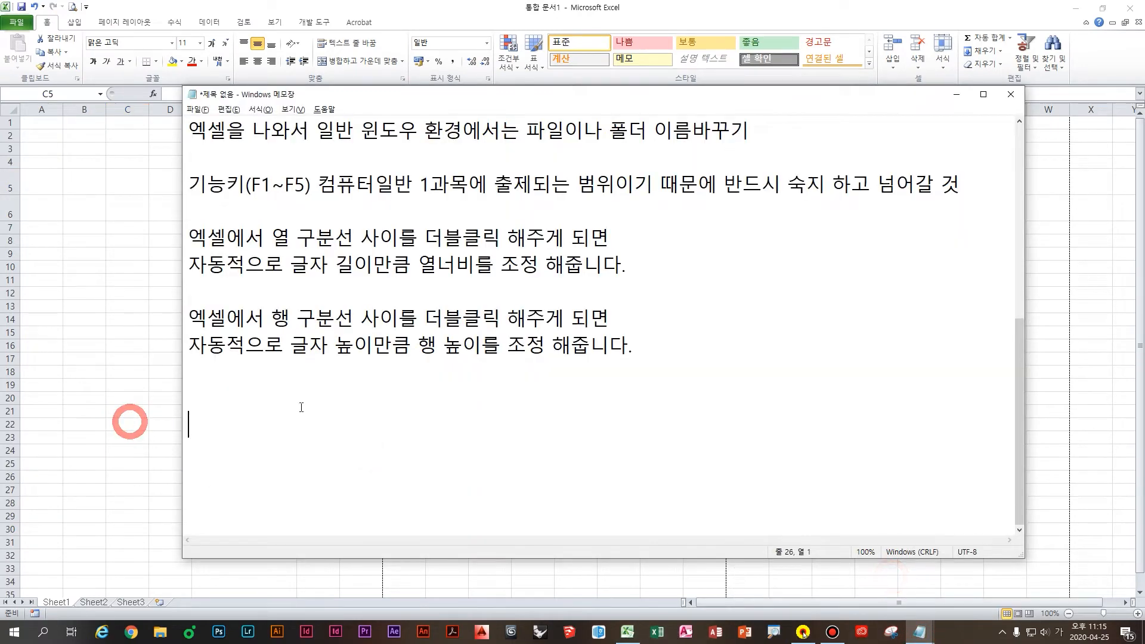
left_click(310, 401)
Step: Note that multi-line entry needs Alt+Enter after the last character, and define the 이름상자
type("엑셀에")
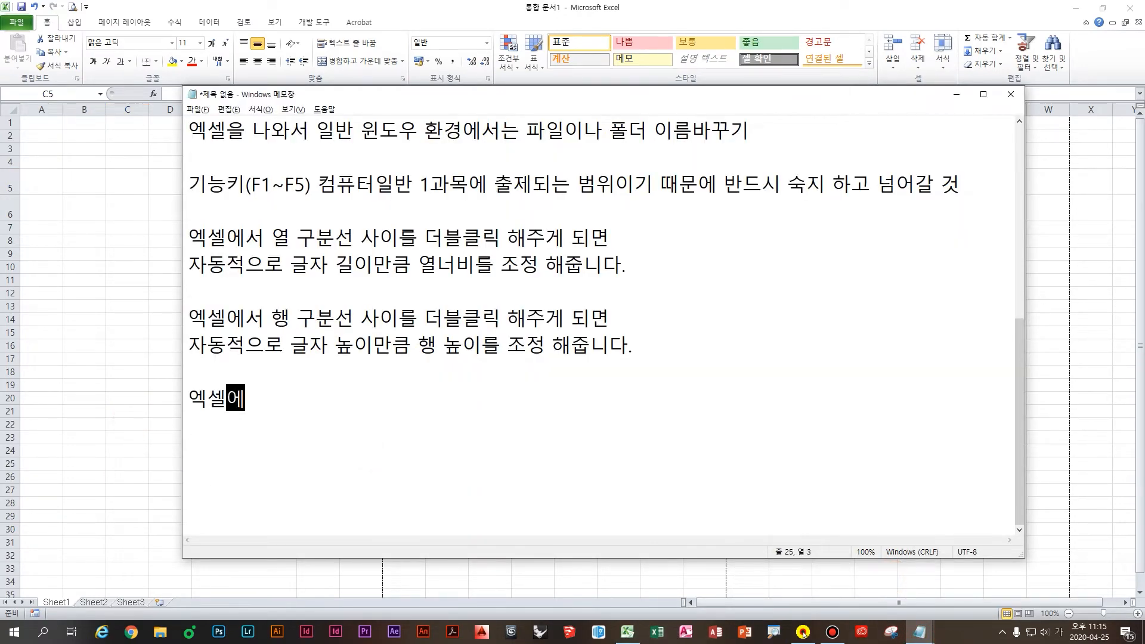
type("서 글자를 2줄 ")
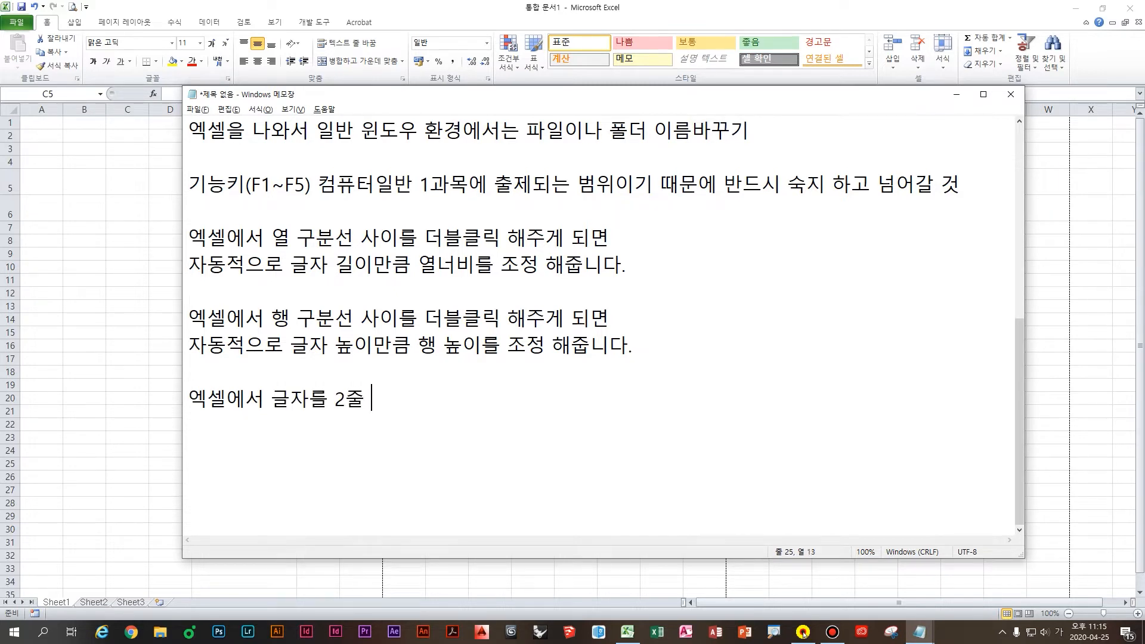
type("이상 입력ㅎ할 ")
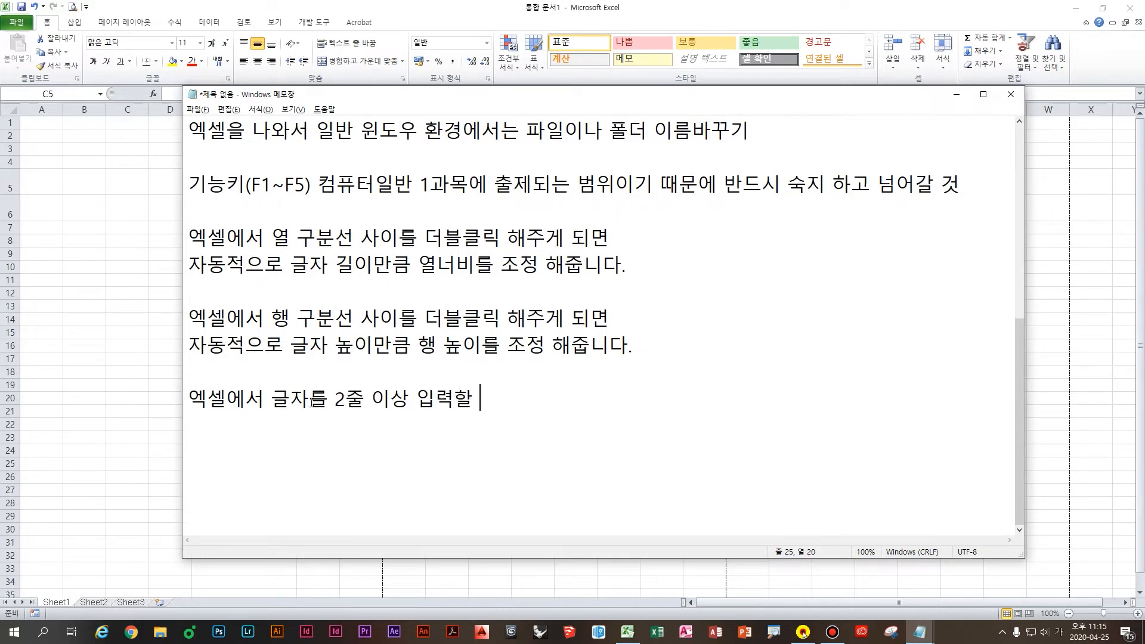
type("때는 Alt eEnter")
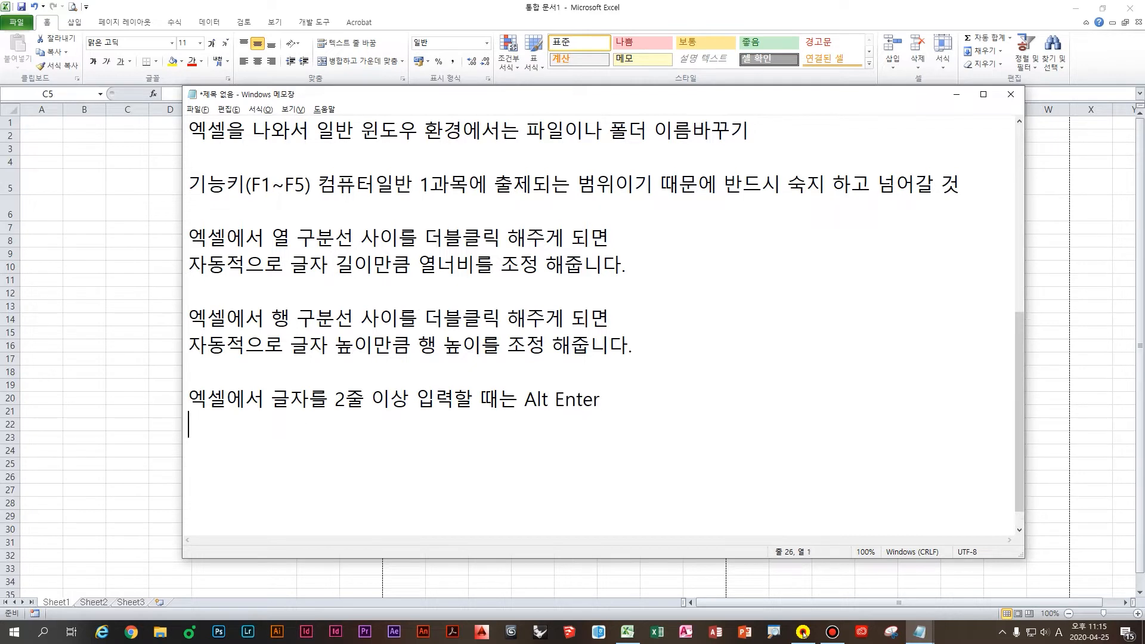
key("Hangul")
type("반드시 ")
type("마지막 글자 뒤에 ㅋ")
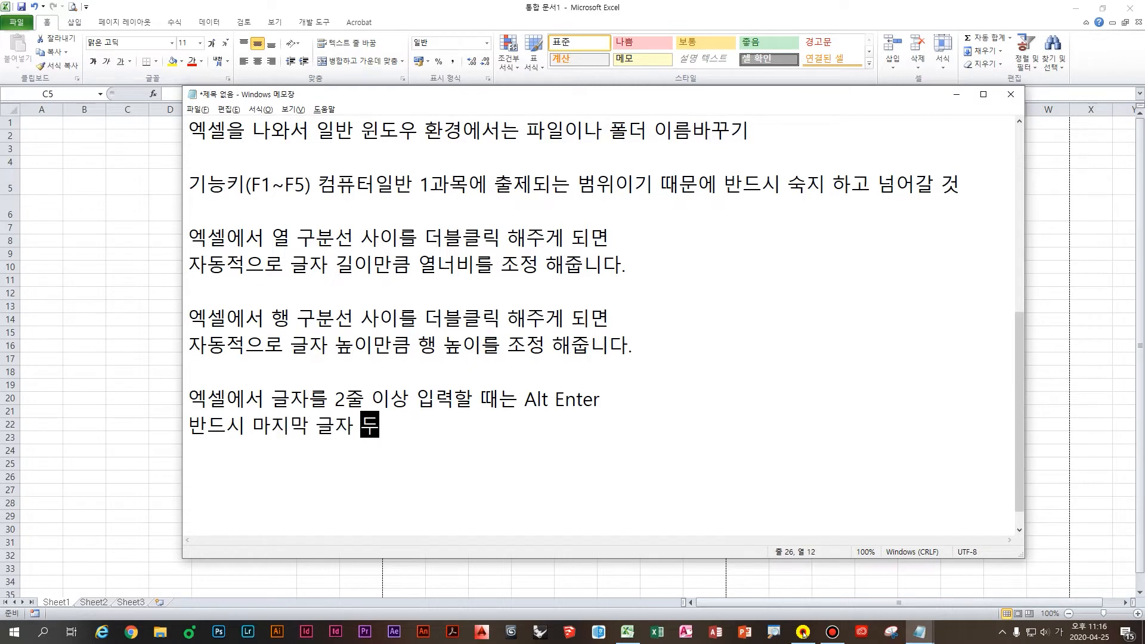
type("ㅓ서가 이")
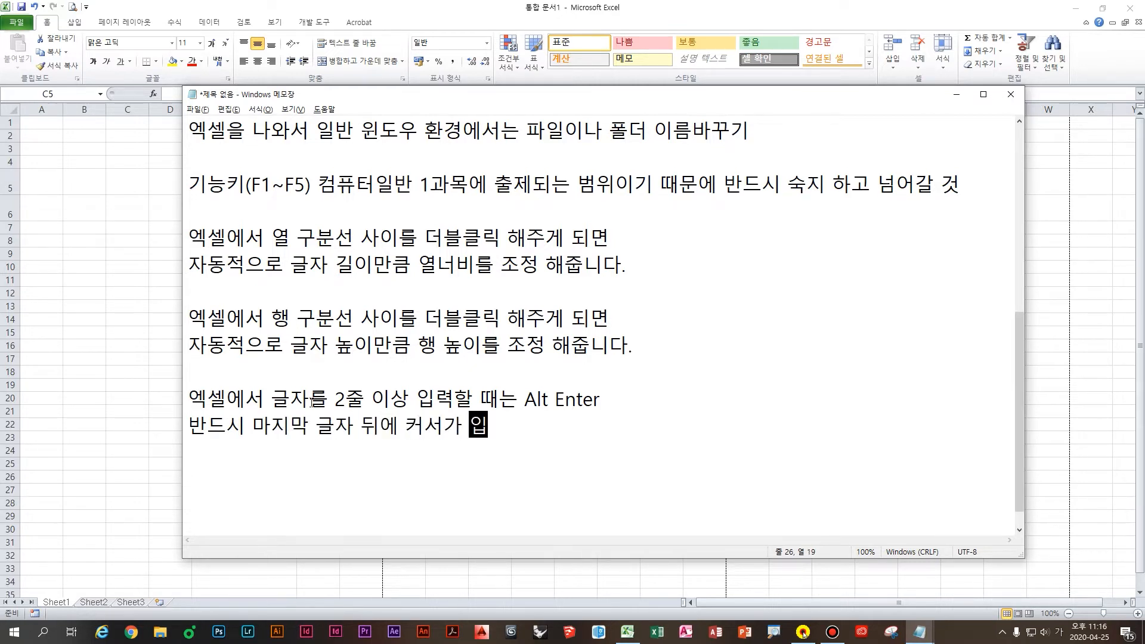
type("력이 되")
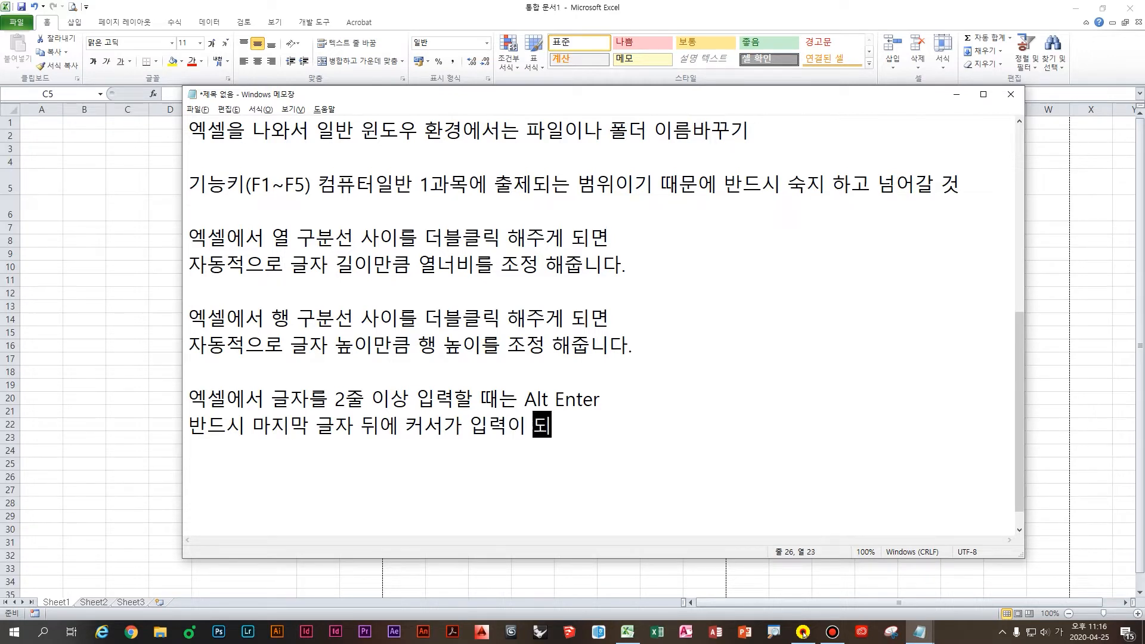
type("어있")
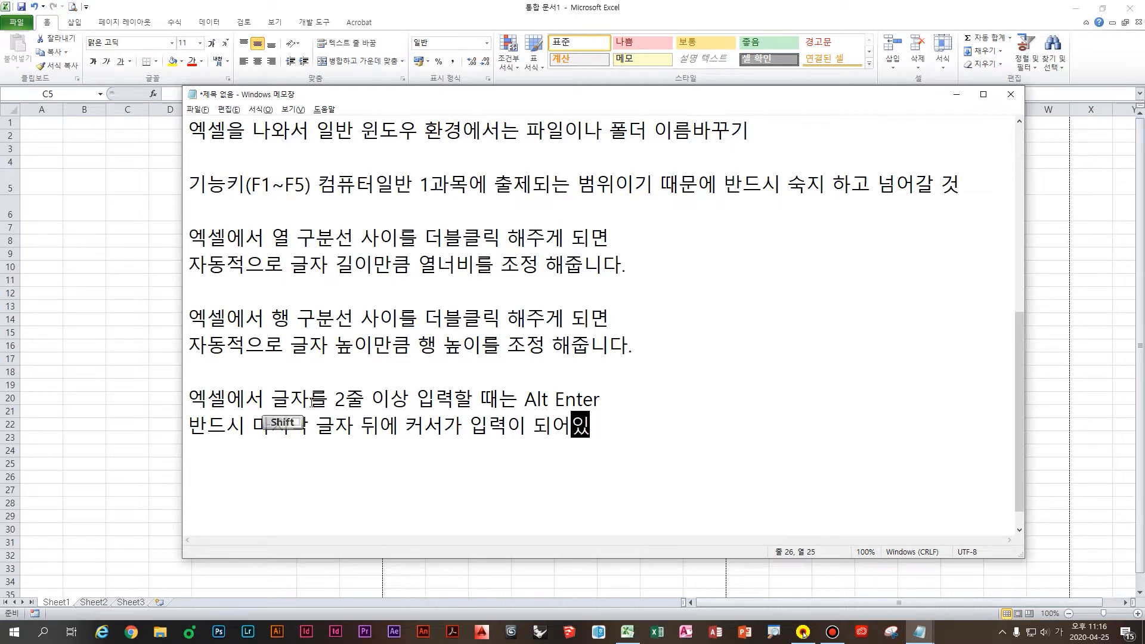
type("어야 가능.")
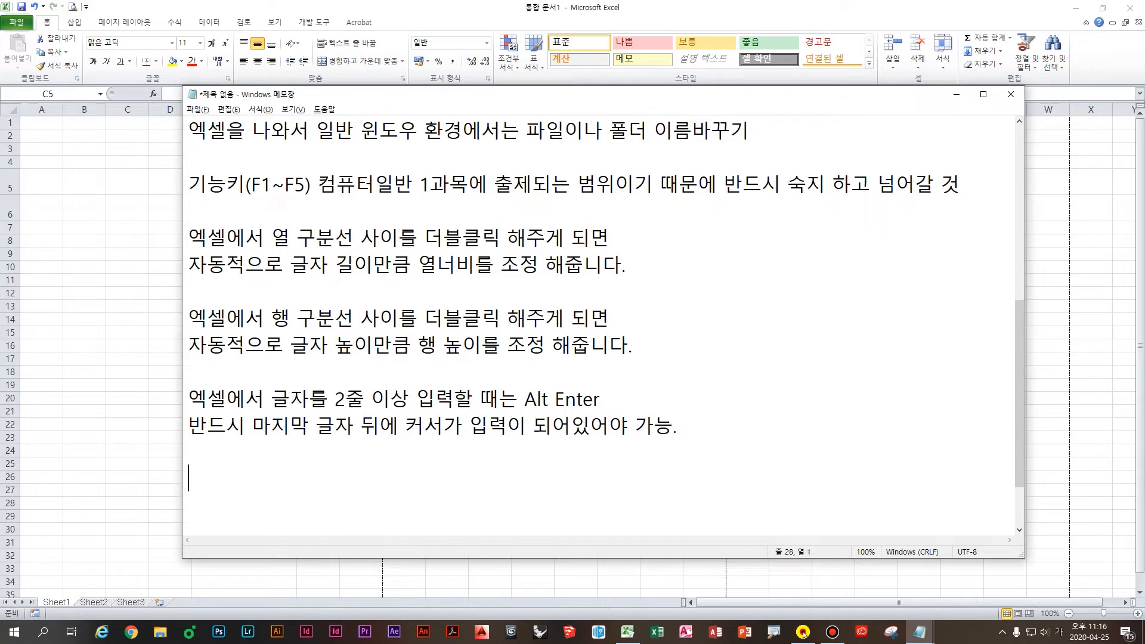
type("수식입력줄 ")
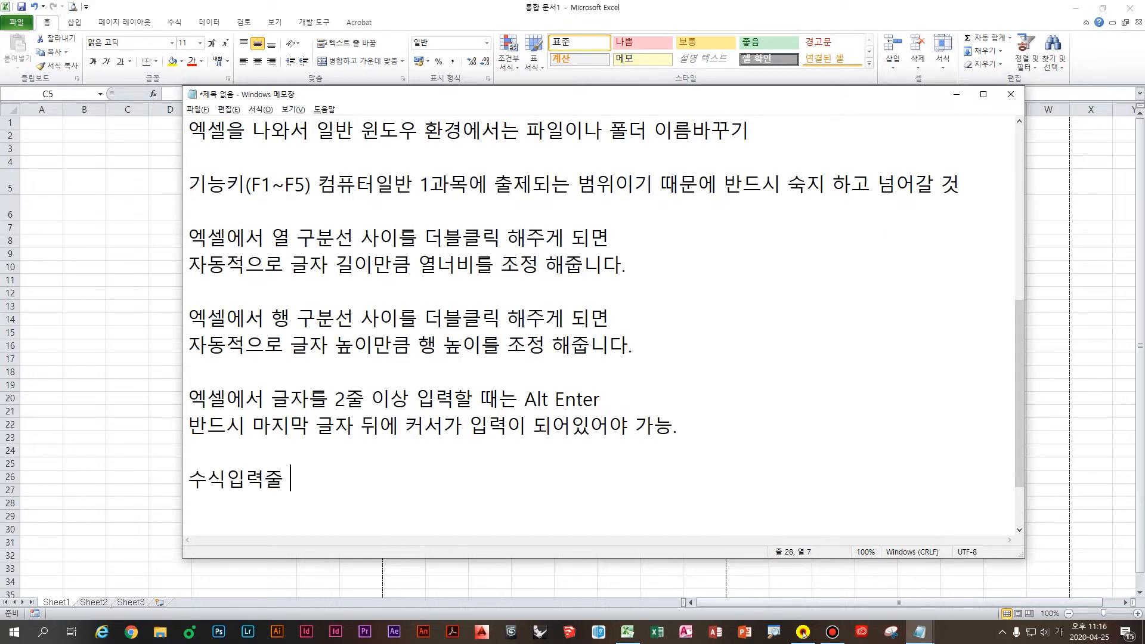
type("옆에 해당 셀")
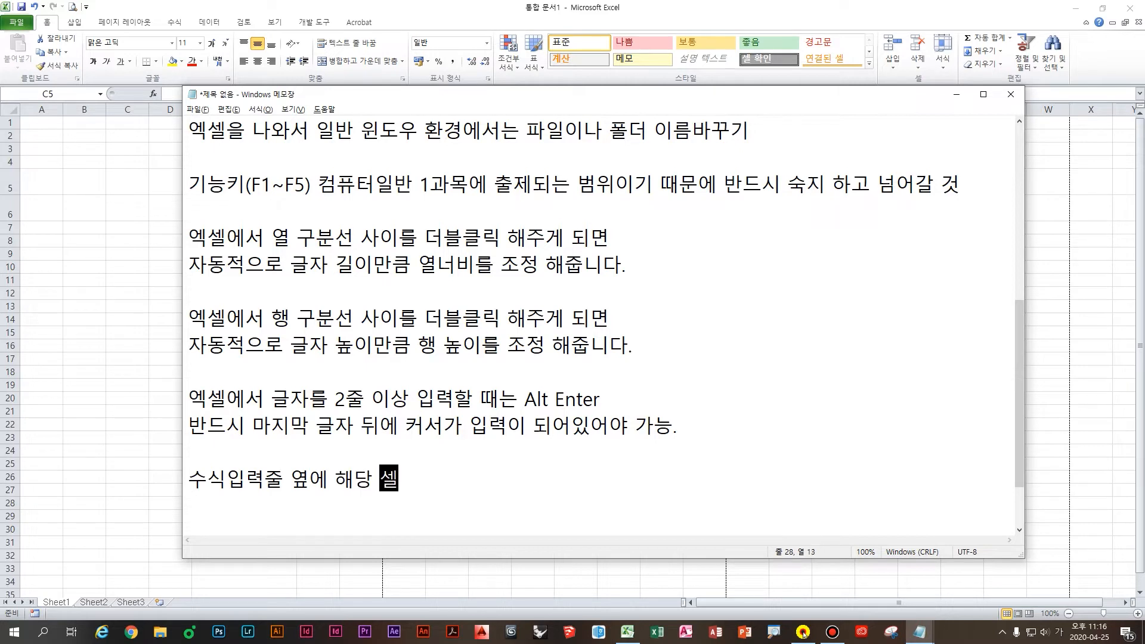
type("에 무슨")
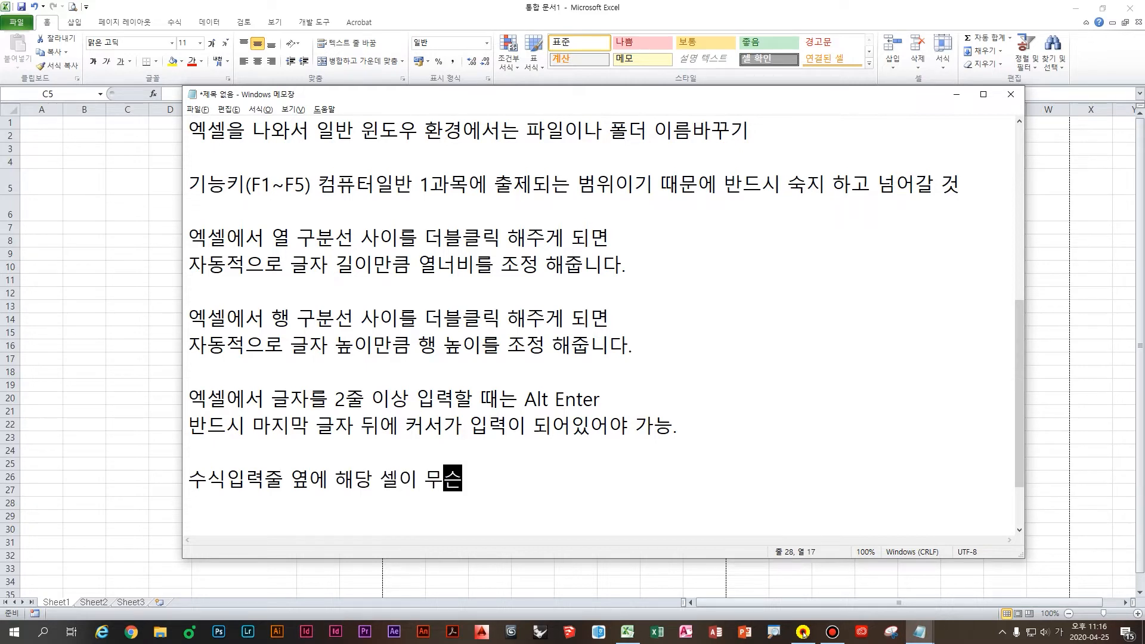
type(" 셀인지 알려주는 칸 = 일")
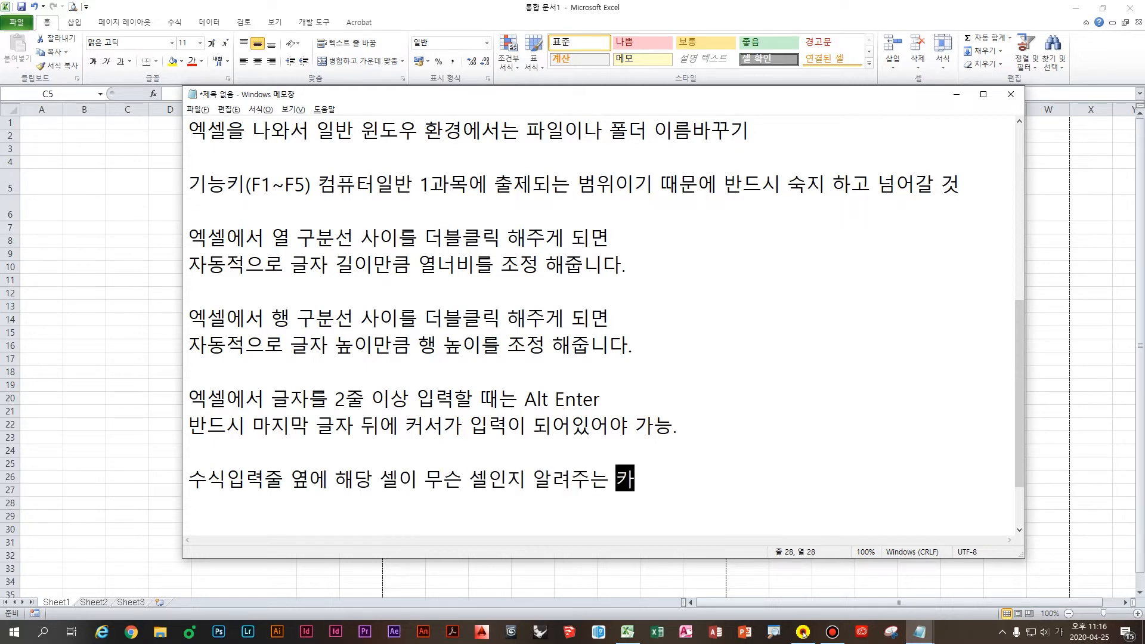
type("름상자")
key("Return")
key("Return")
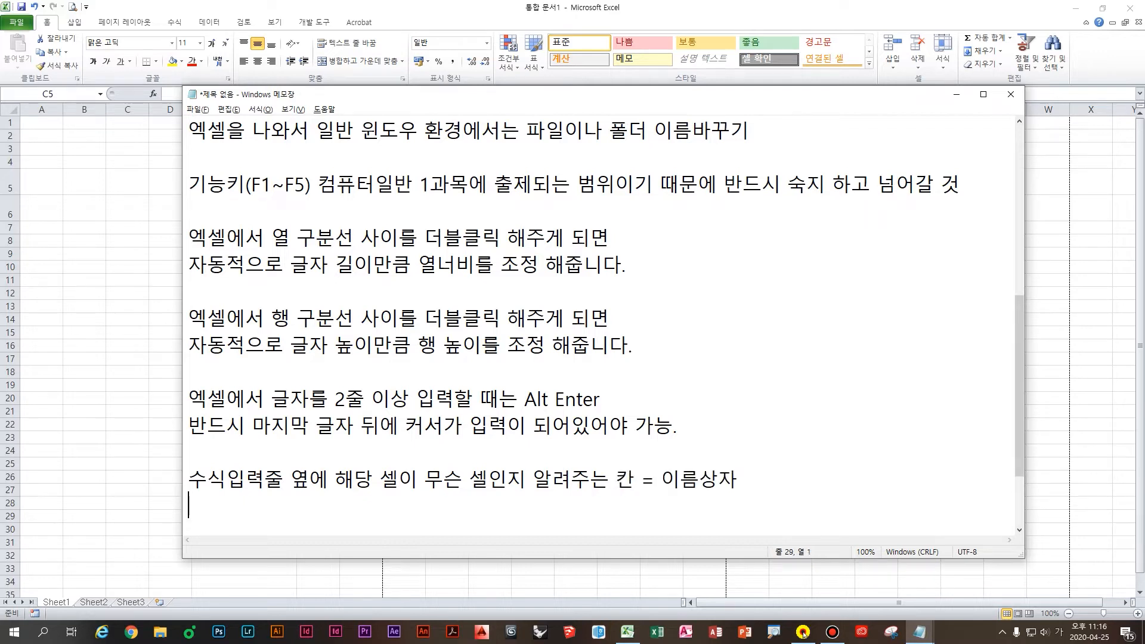
Step: Note that dragging shows the size as XR X YC, and the mouse must not be released
scroll(369, 400, "down", 1)
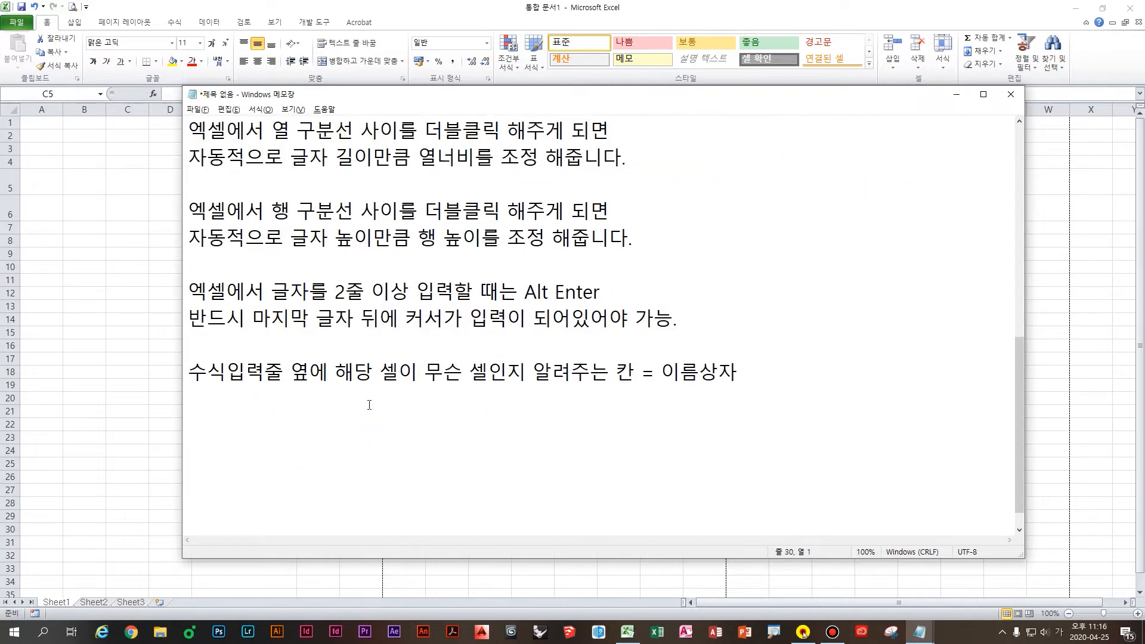
type("일름상자 ")
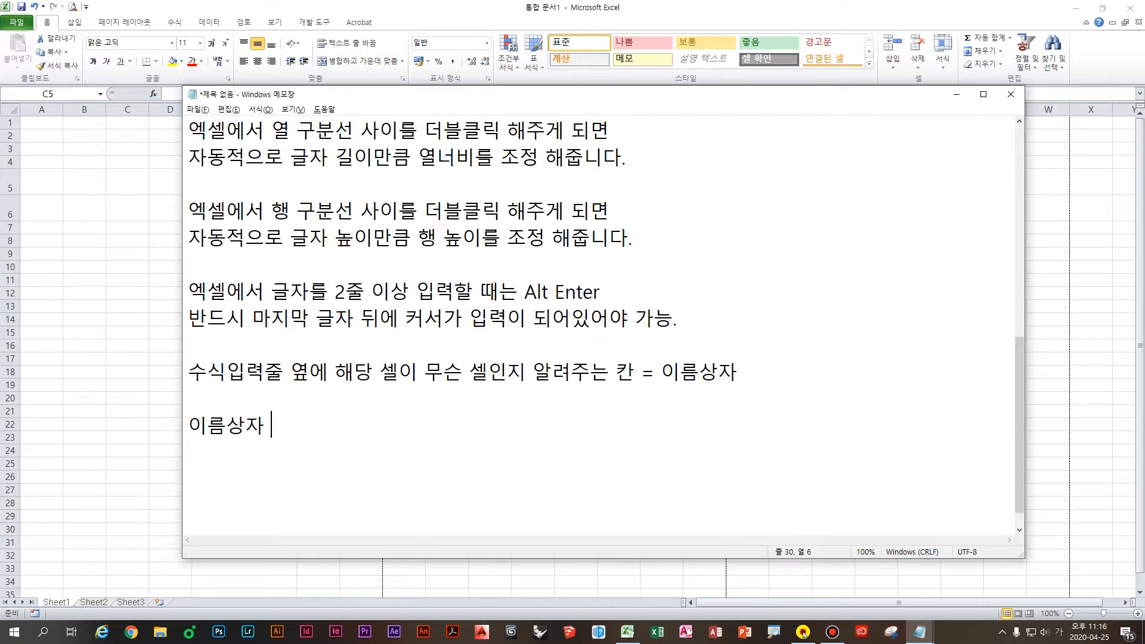
type("역할 ")
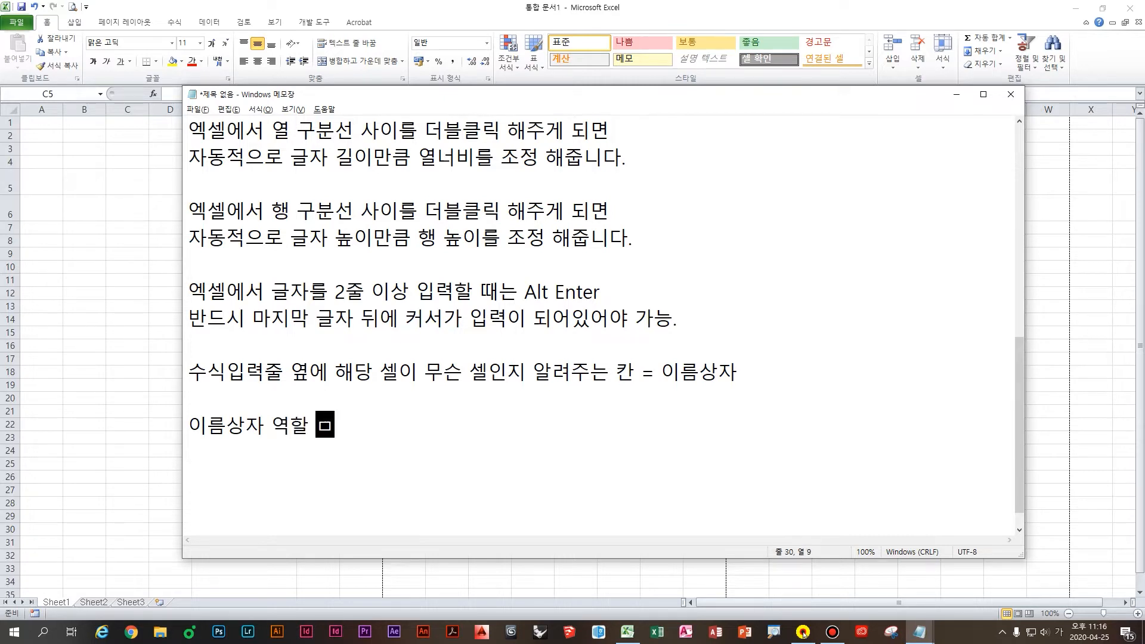
type("해당 ")
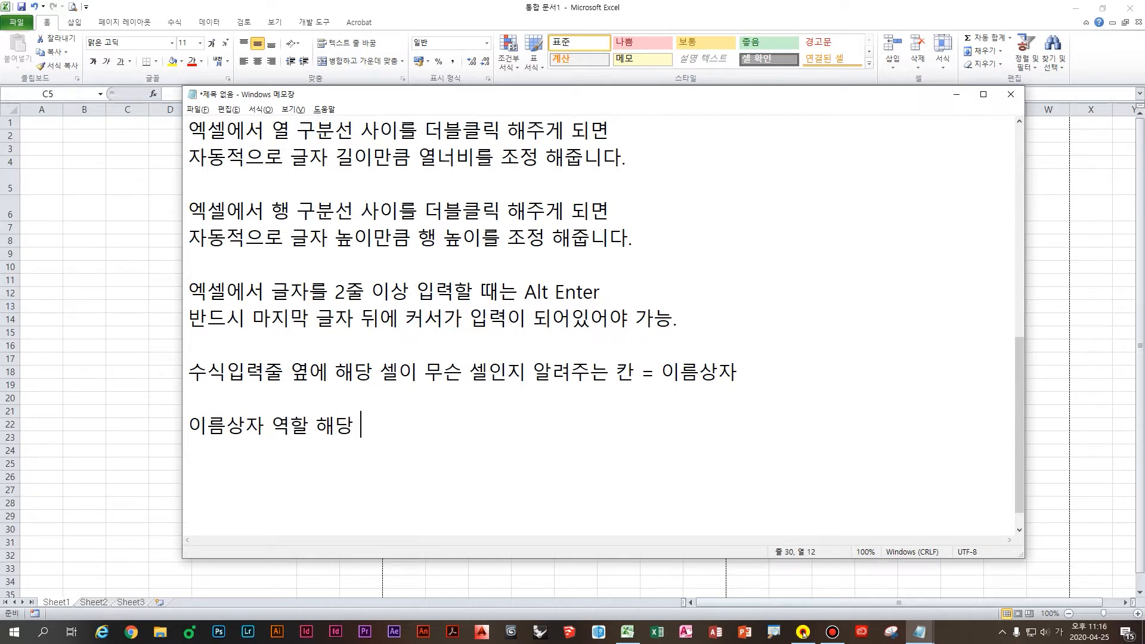
type("세워크시트에서 ㄷ")
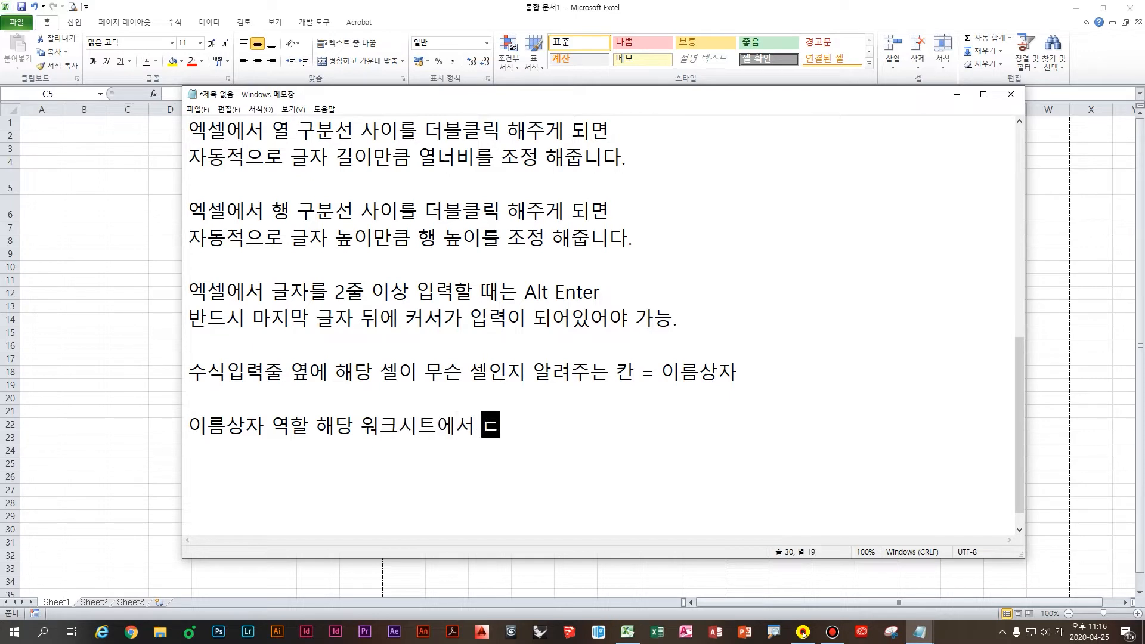
type("드래그를 해보면 ")
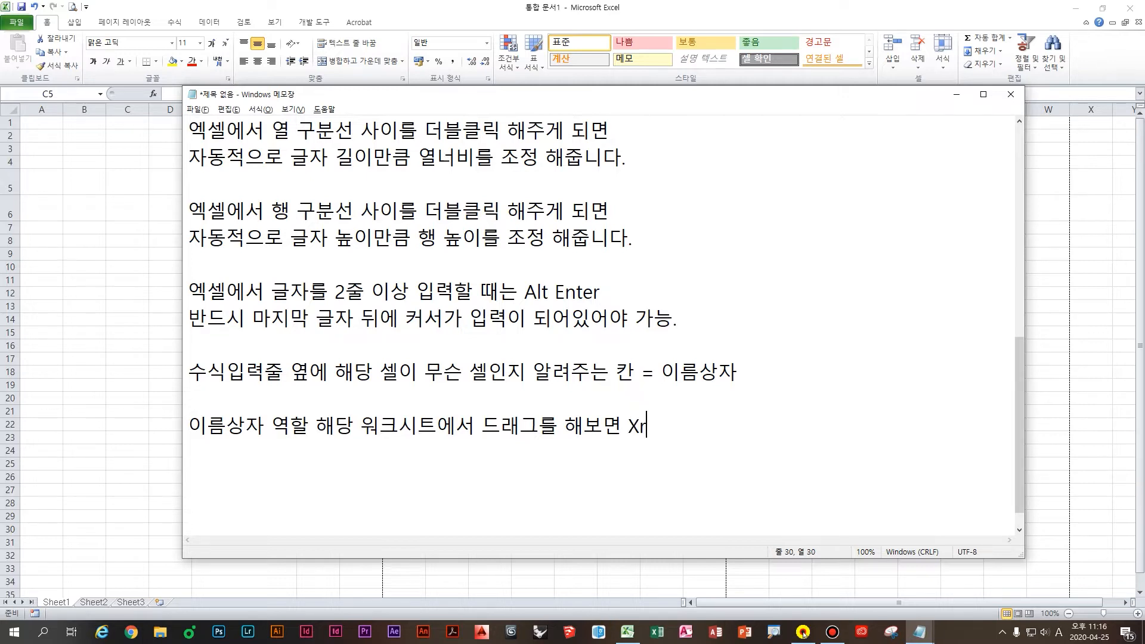
type("XR X Y")
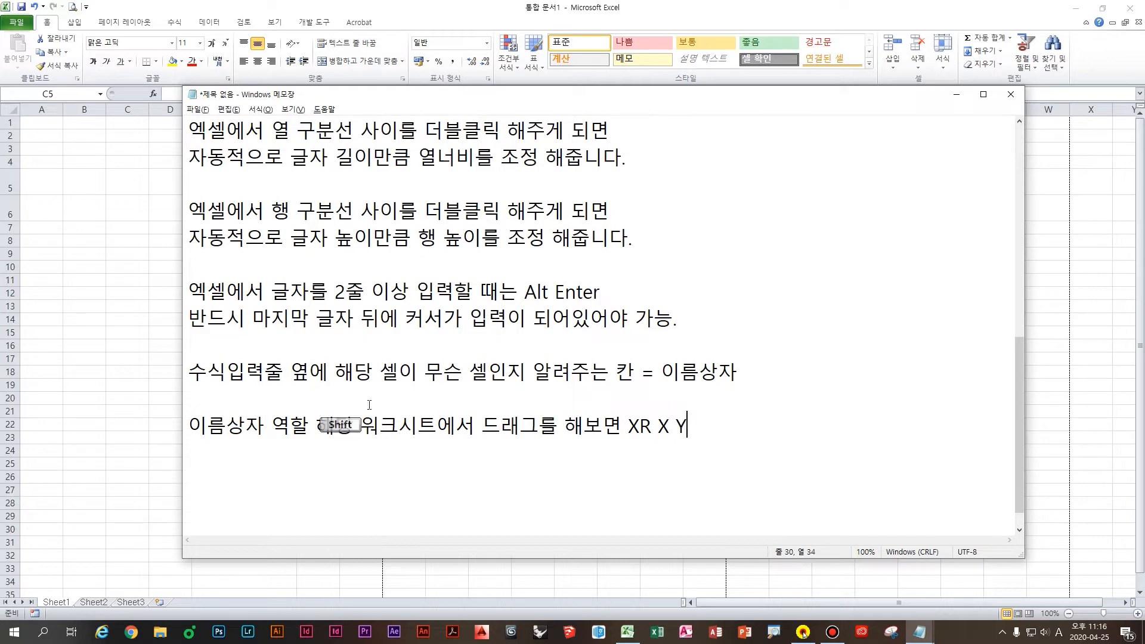
type("C")
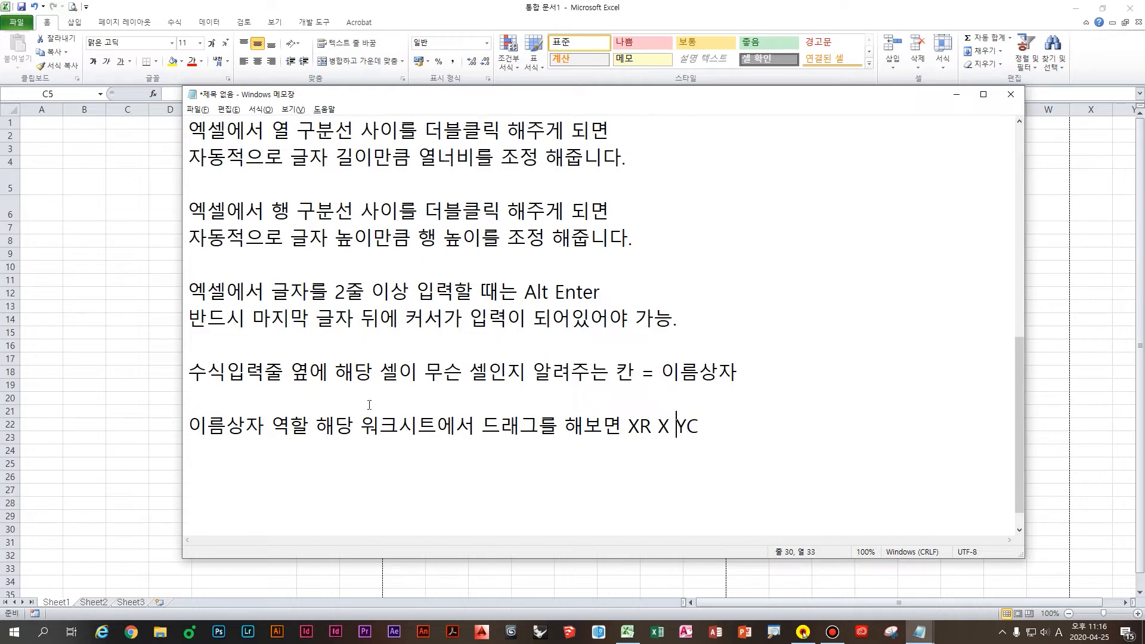
left_click(693, 427)
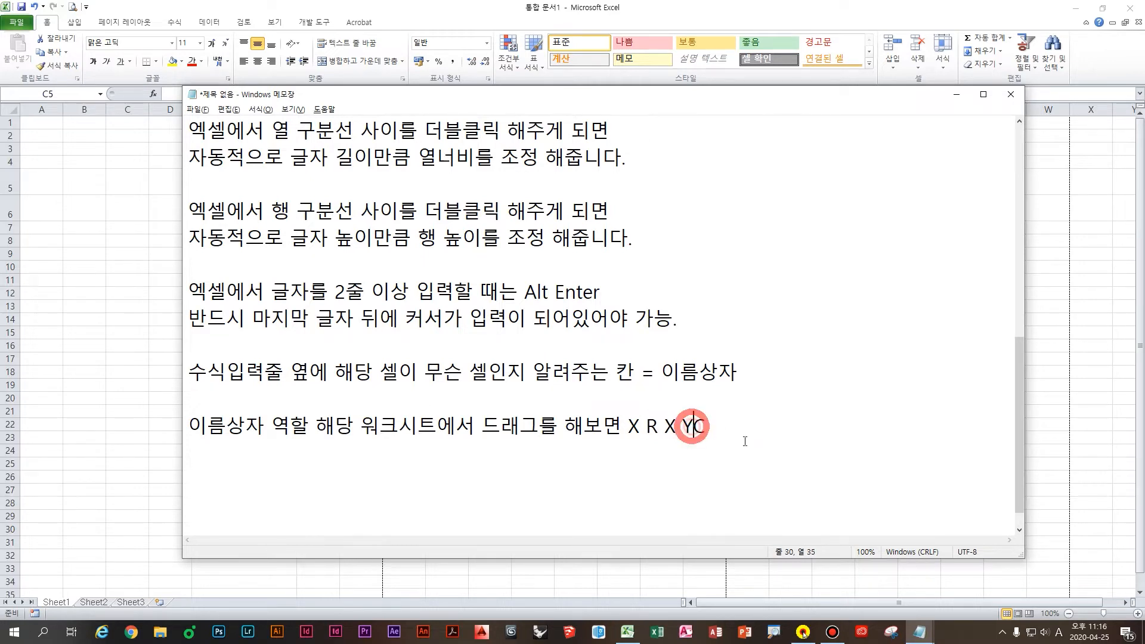
left_click(761, 434)
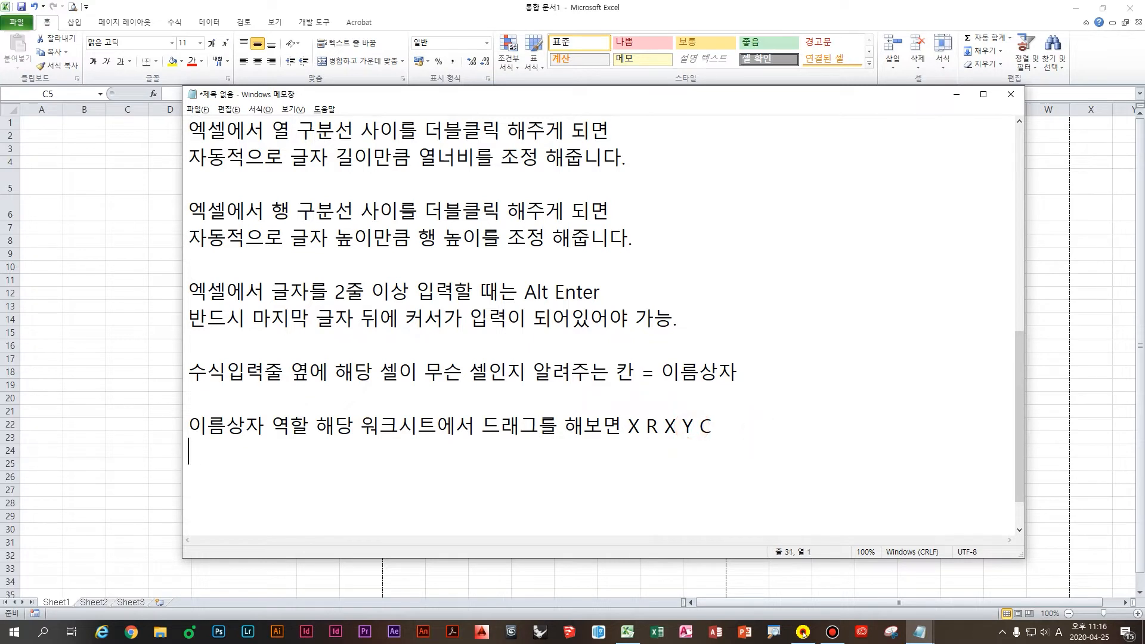
key("Hangul")
type("가")
key("BackSpace")
type("세러")
type("로로 몇ㄹ")
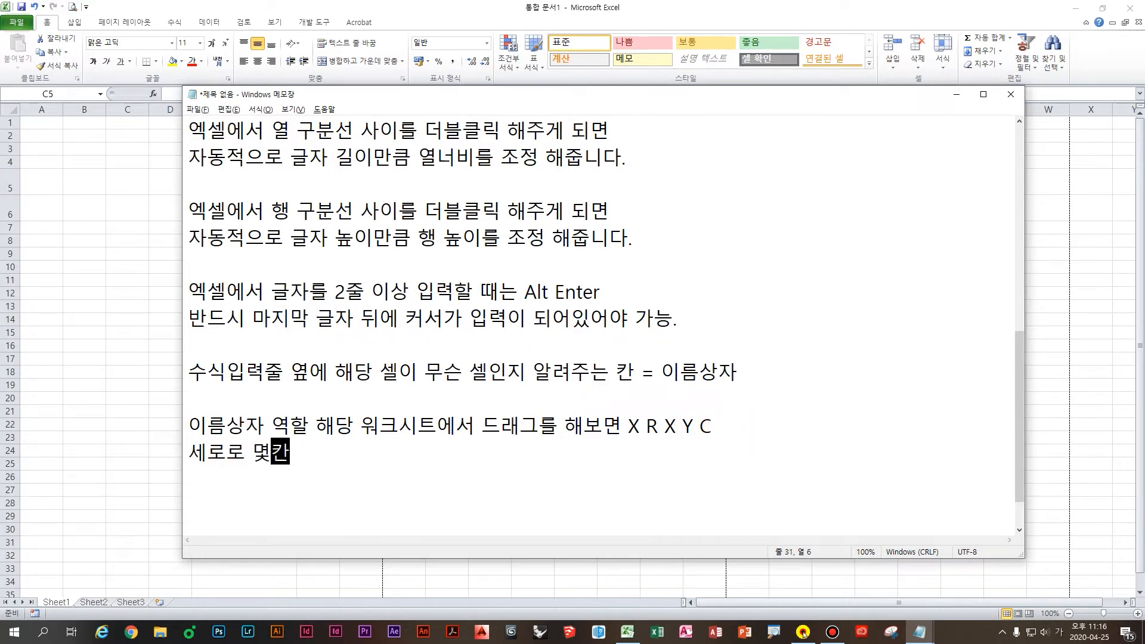
type(" 가로로 몇")
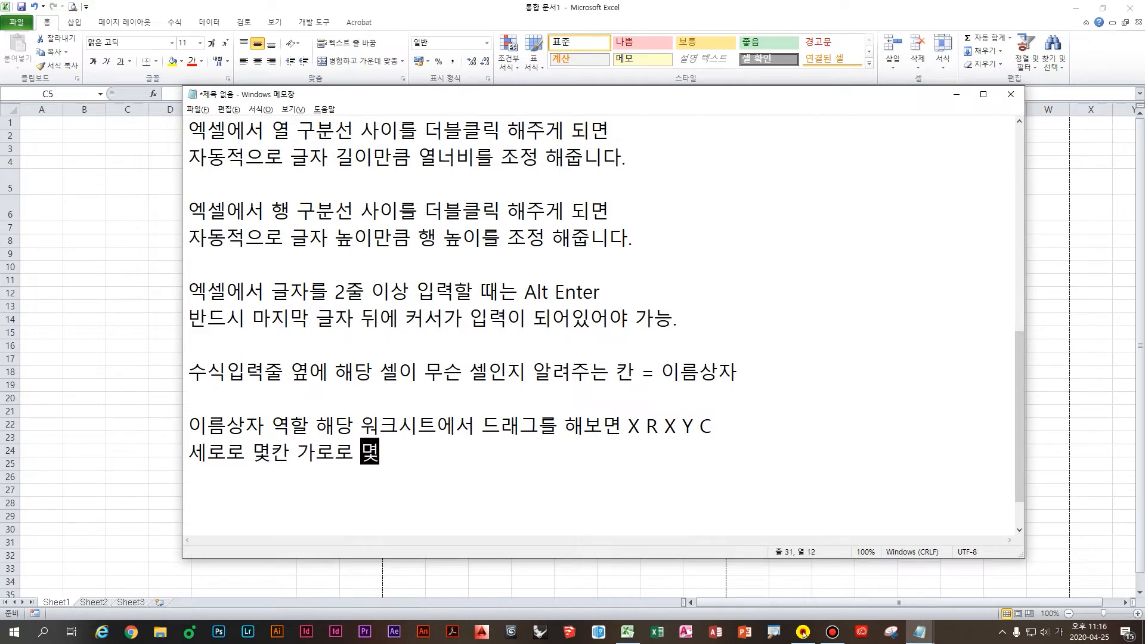
type("칸인지를 알려주는 기능")
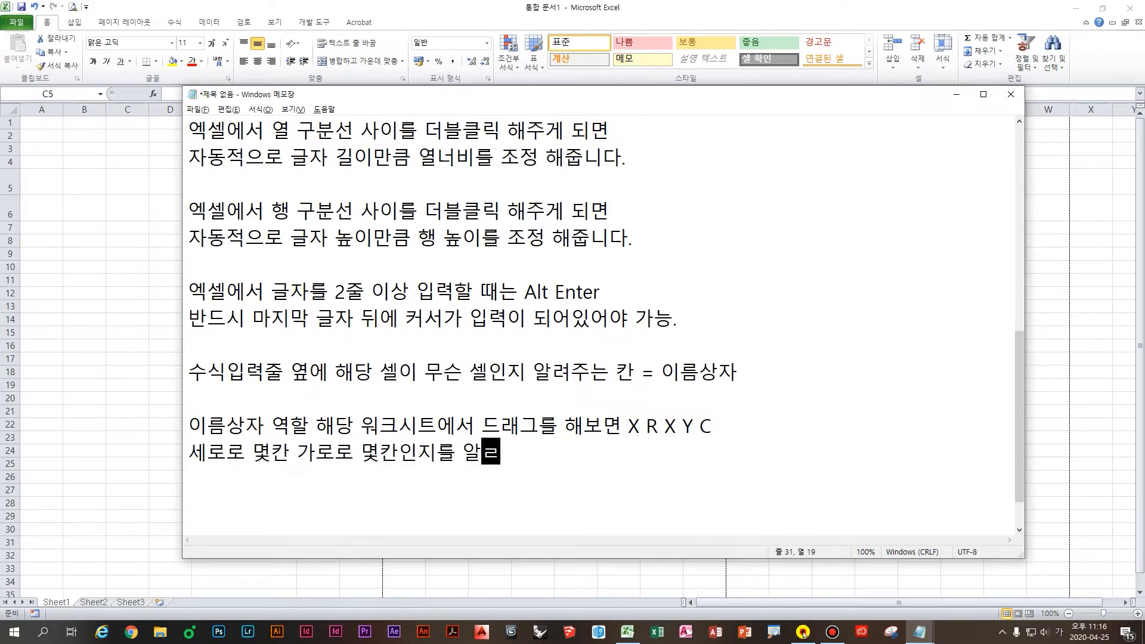
type("도 있")
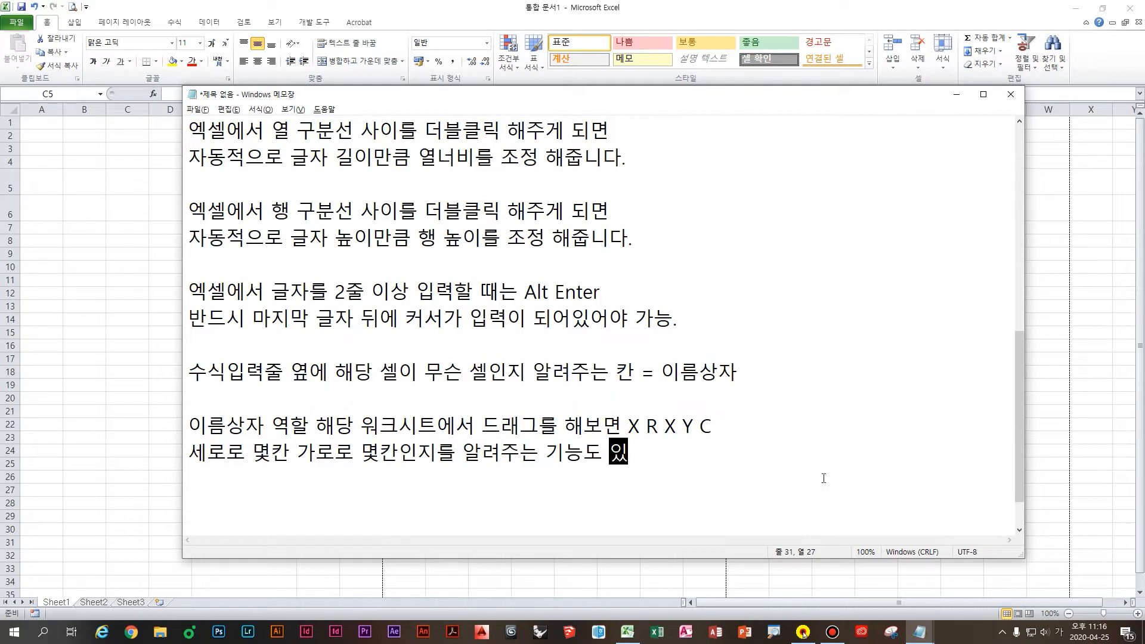
type("음.")
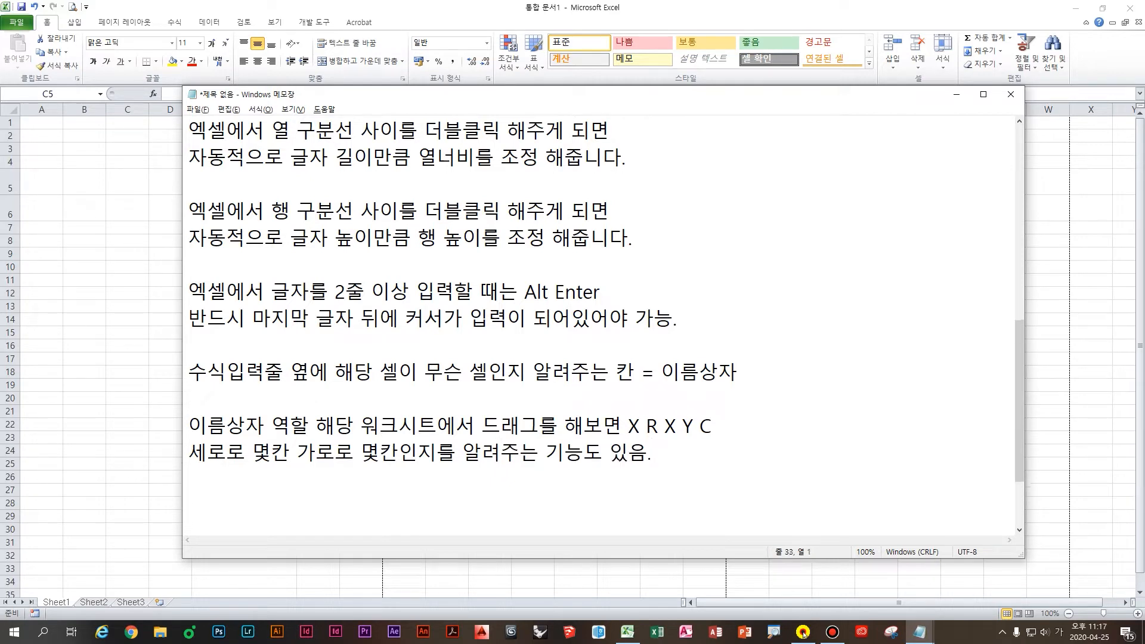
type("신, 드래그를 할 때 ")
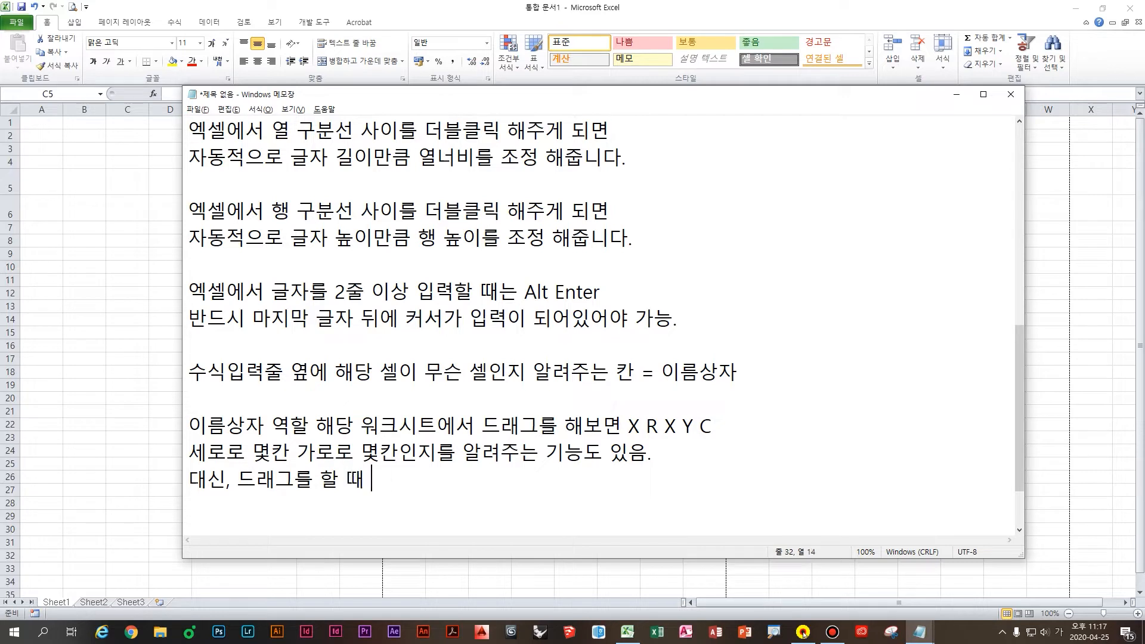
type("마우슬")
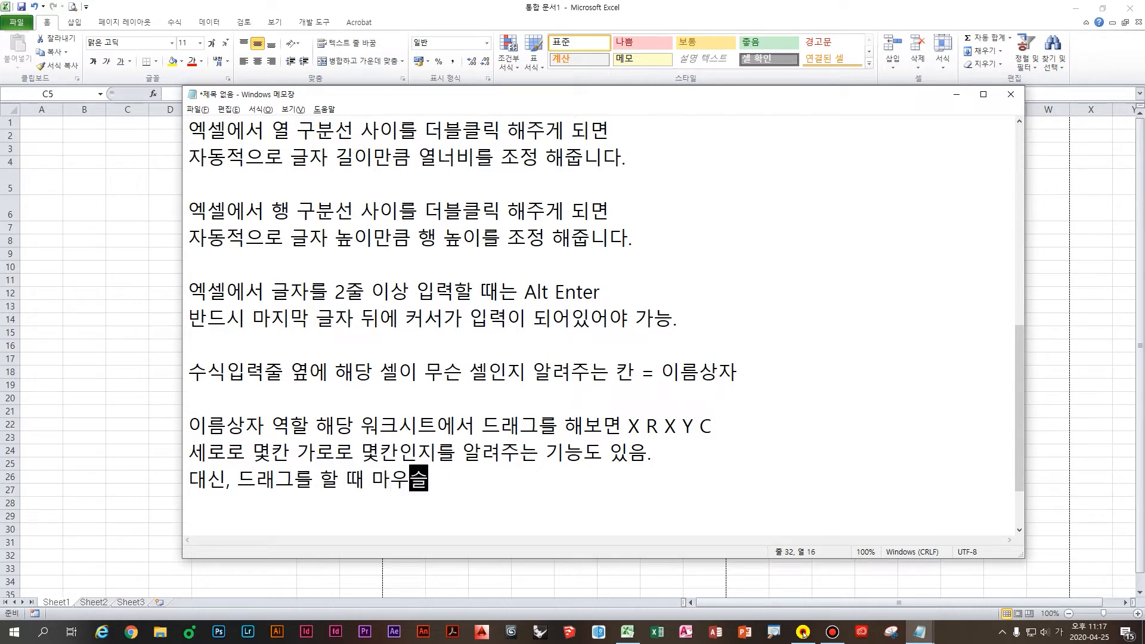
type("를 ㅇ대로 ㄸ")
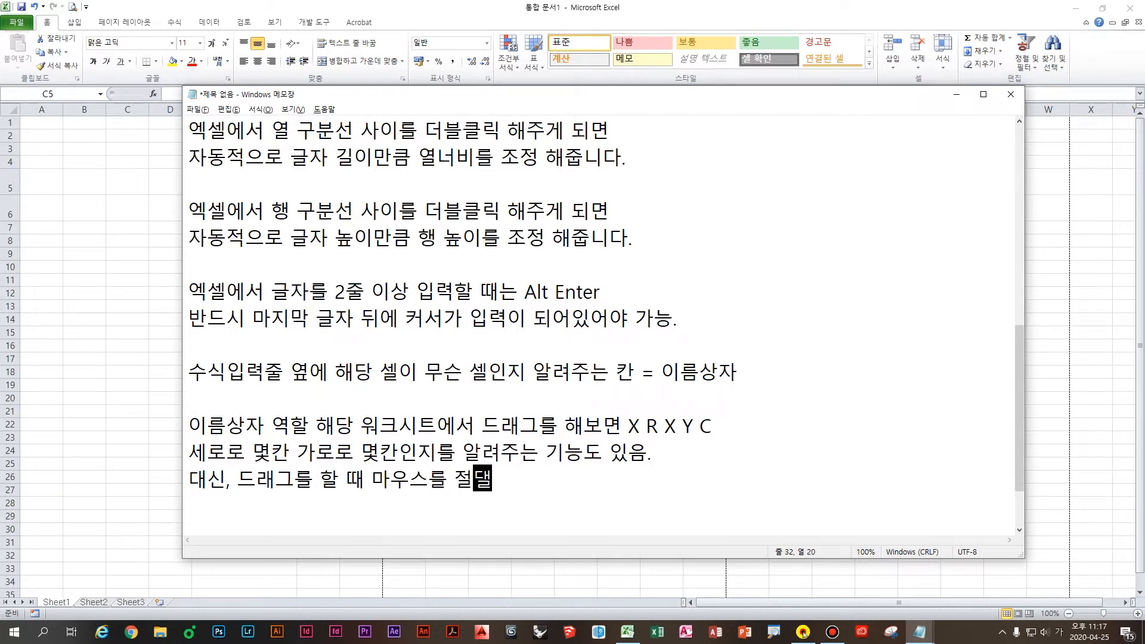
key("BackSpace")
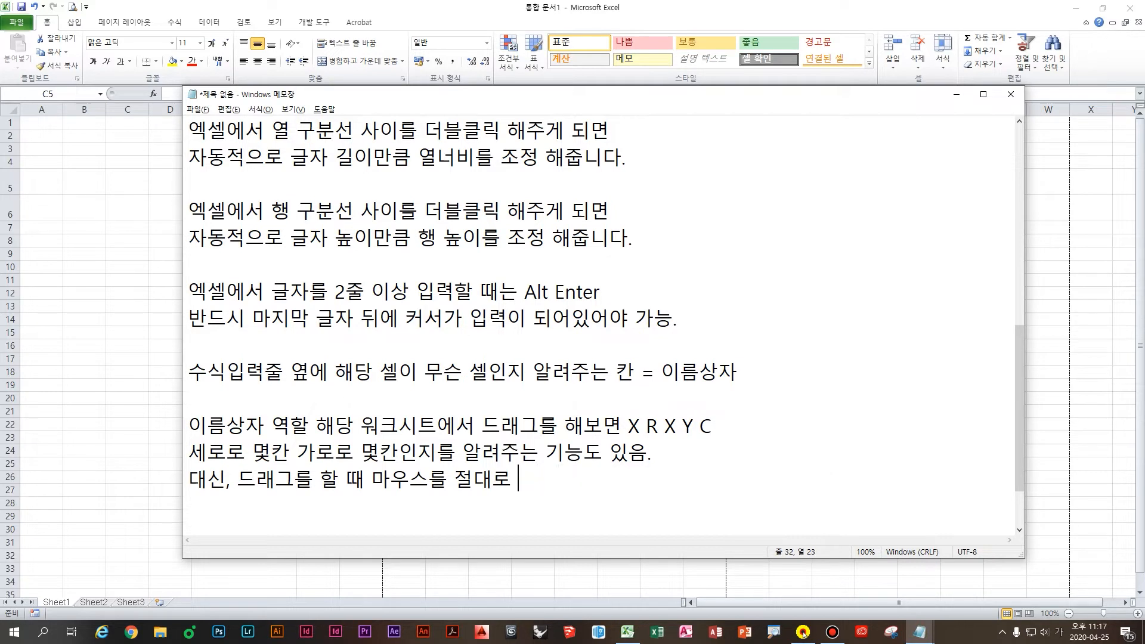
type("때시면 안됨.")
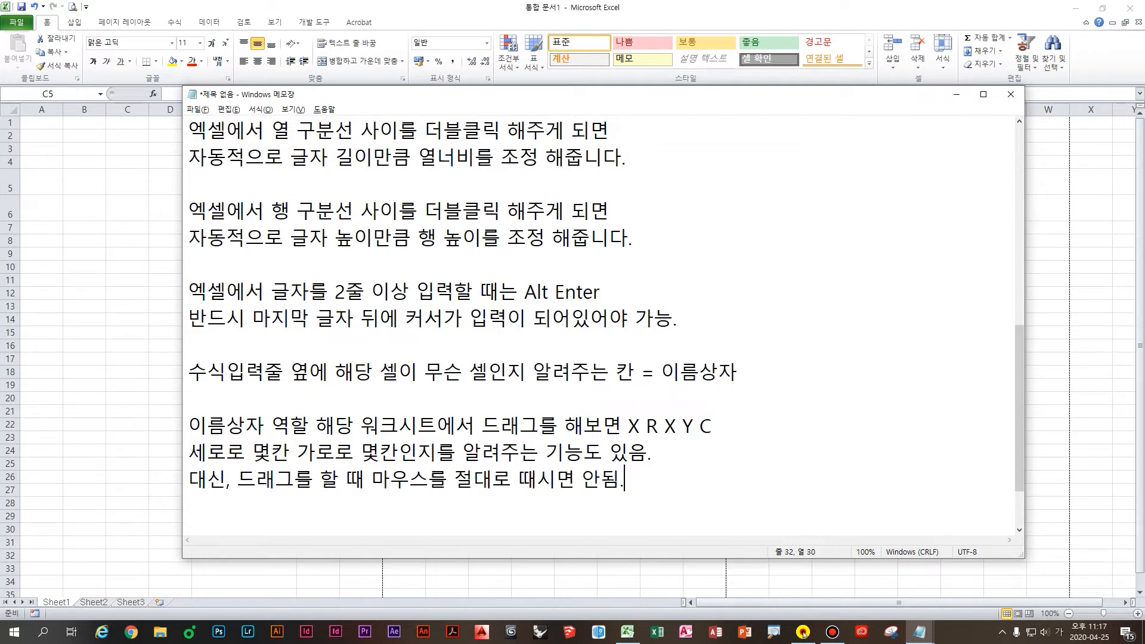
Step: Rewrite the last line's ending as '놓으시면 안됨.' and return to Excel
scroll(639, 455, "down", 1)
left_click(468, 423)
left_click(517, 432)
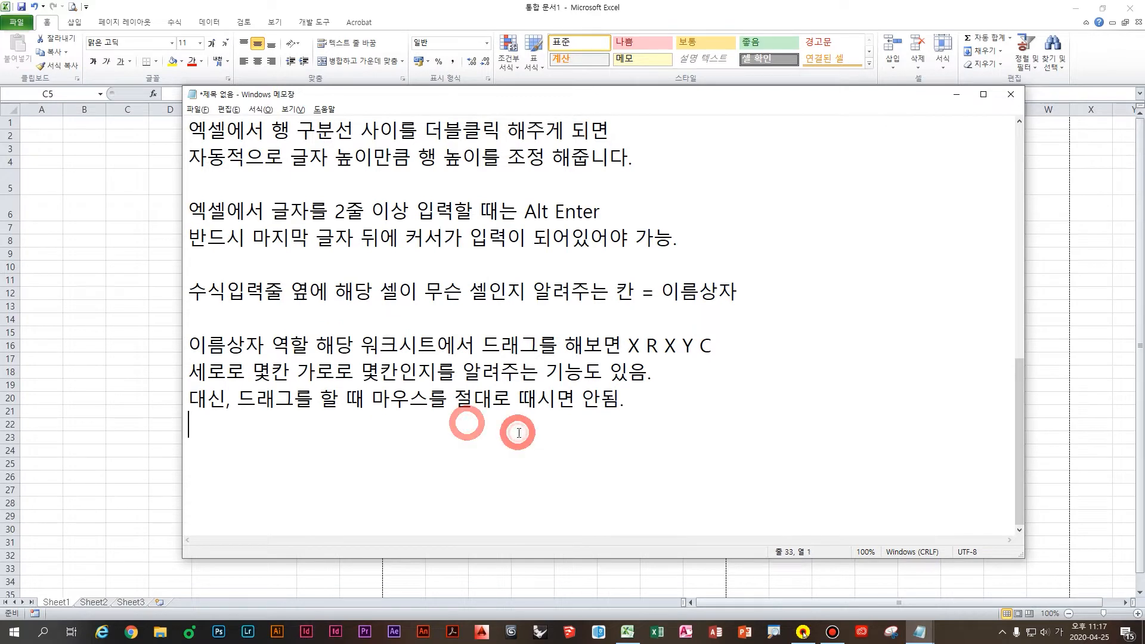
left_click(393, 436)
left_click(322, 416)
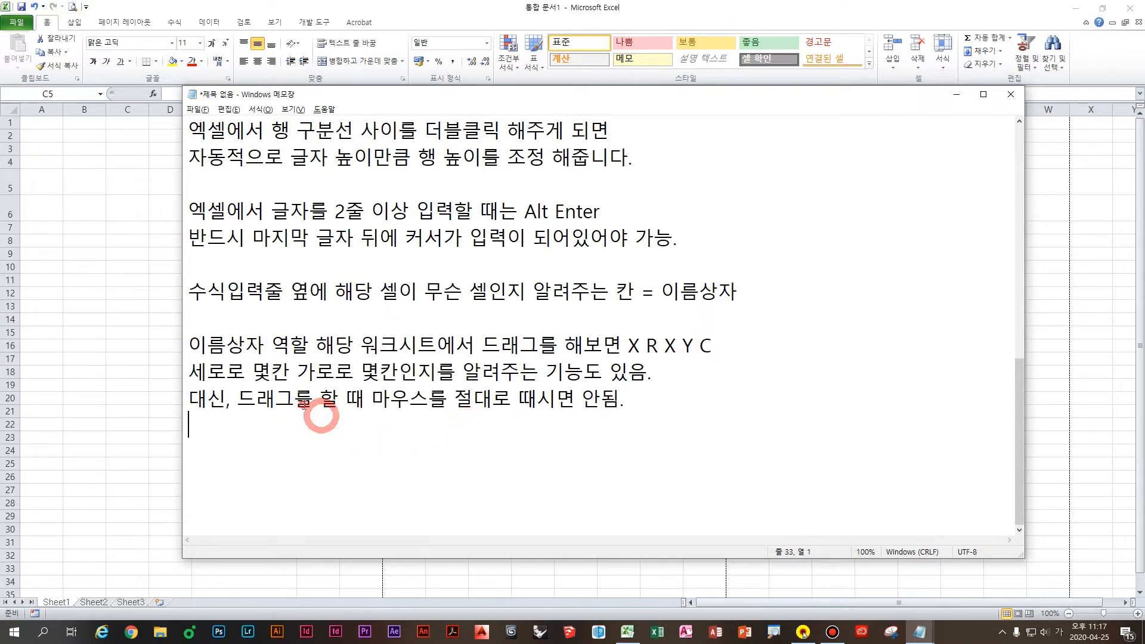
left_click(303, 405)
left_click(401, 402)
left_click(569, 404)
left_click_drag(683, 405, 483, 404)
left_click_drag(569, 404, 517, 411)
type("놓으시며")
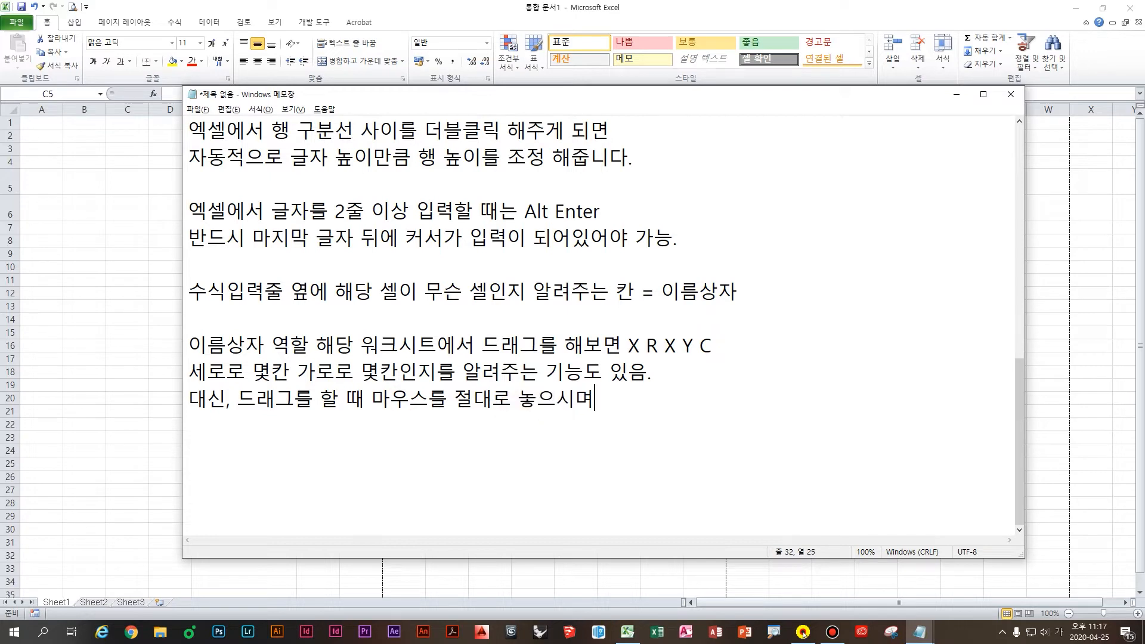
type("면 ㅇ")
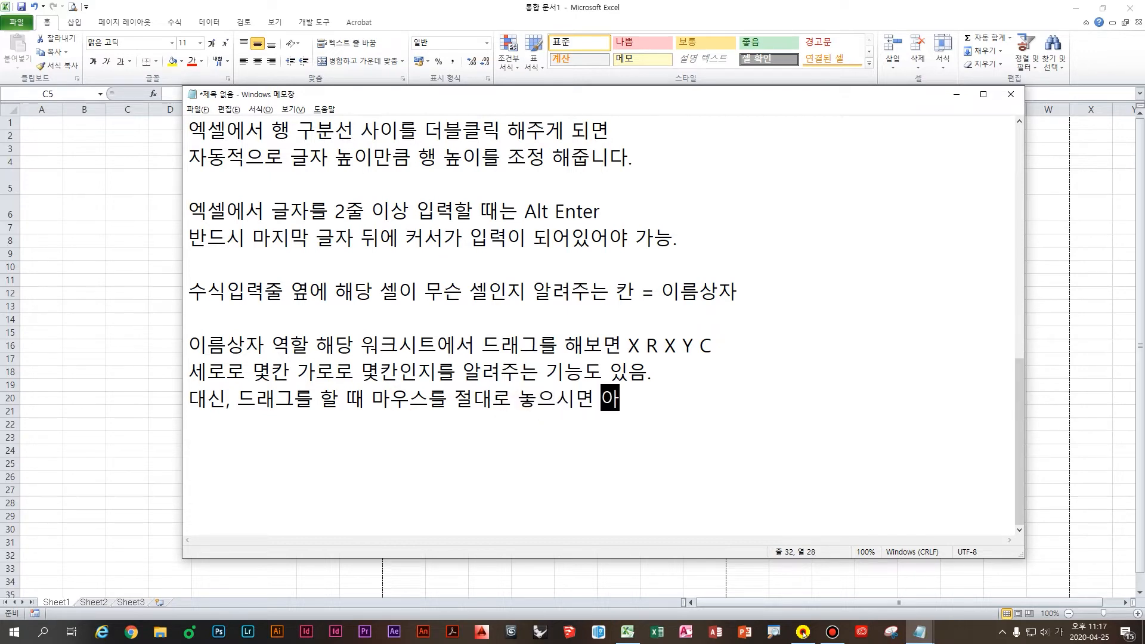
type("ㄴ됨.")
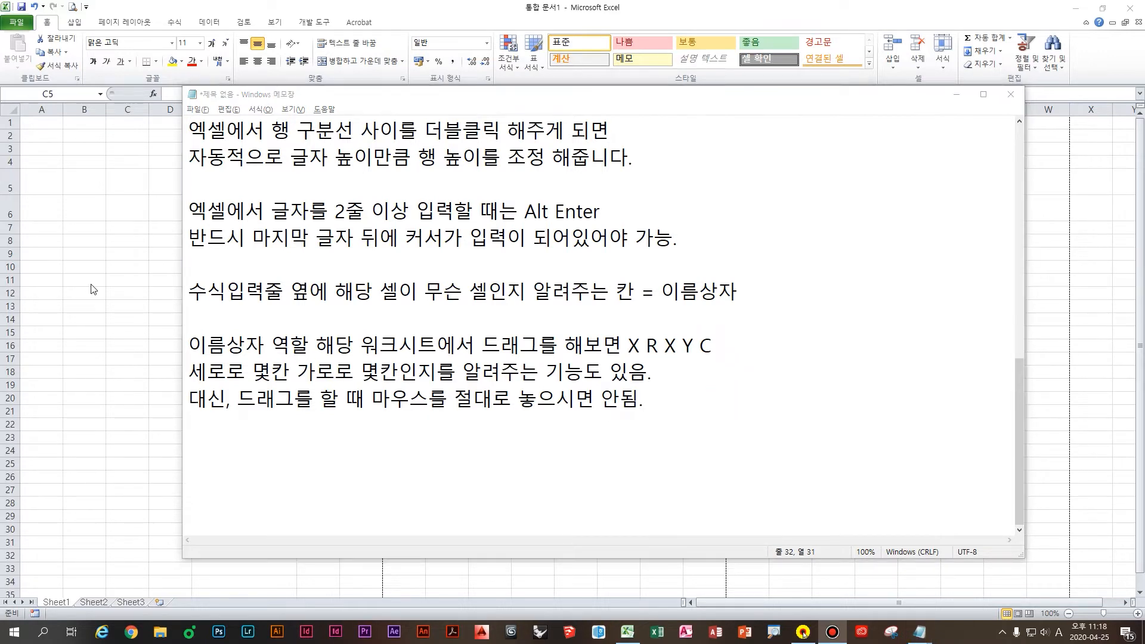
left_click(128, 276)
Step: Select cells E5, E8 and E10
left_click(254, 196)
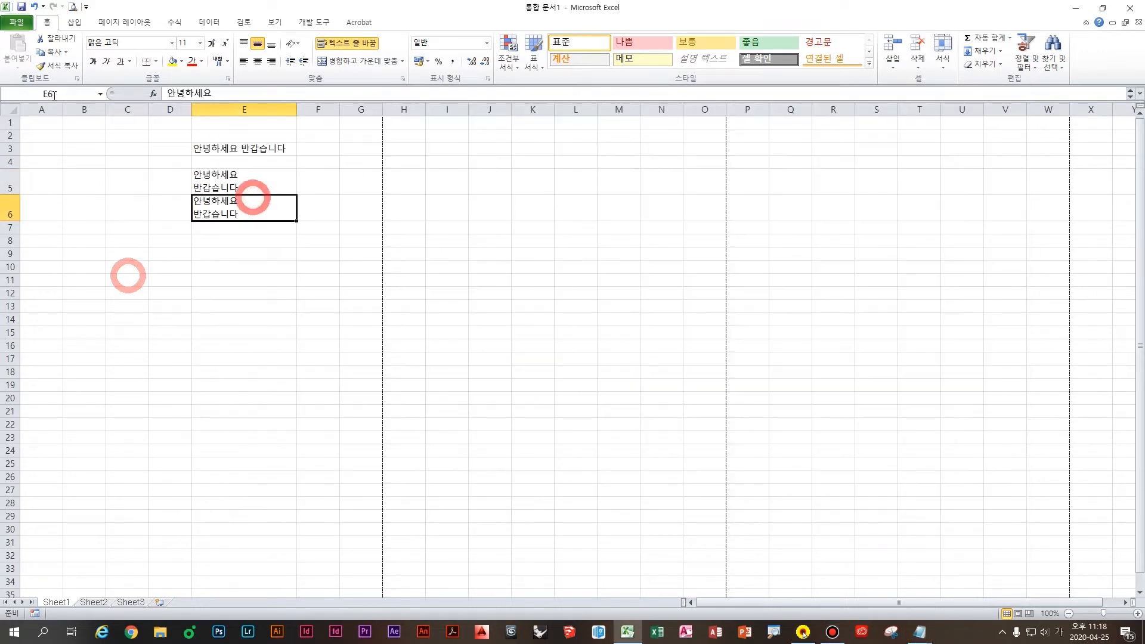
left_click(218, 237)
left_click(268, 264)
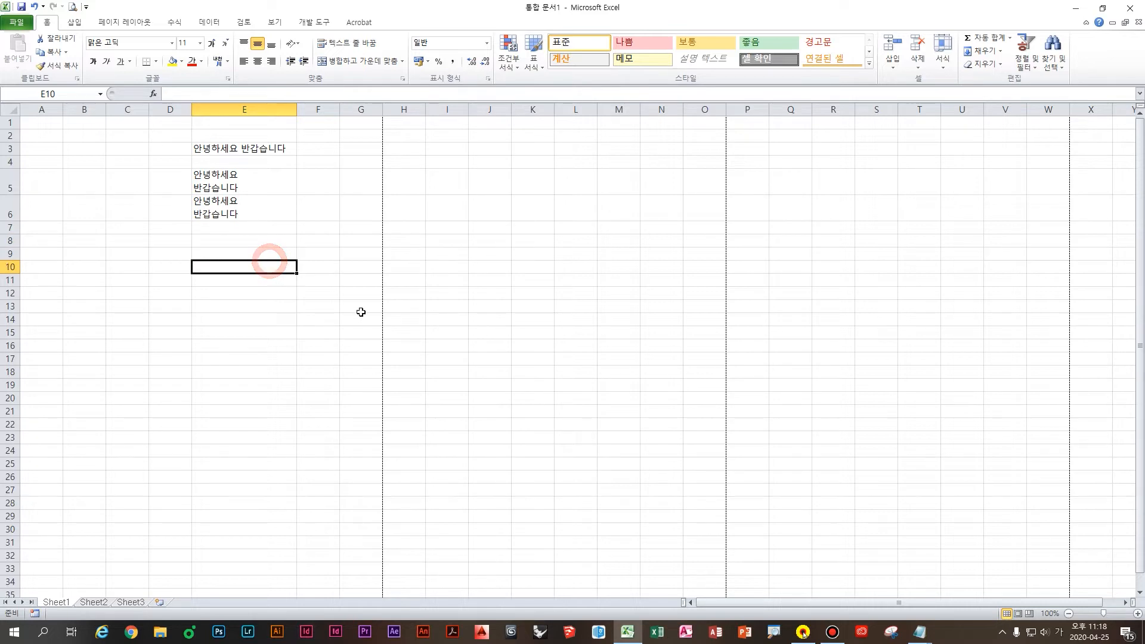
key("ctrl")
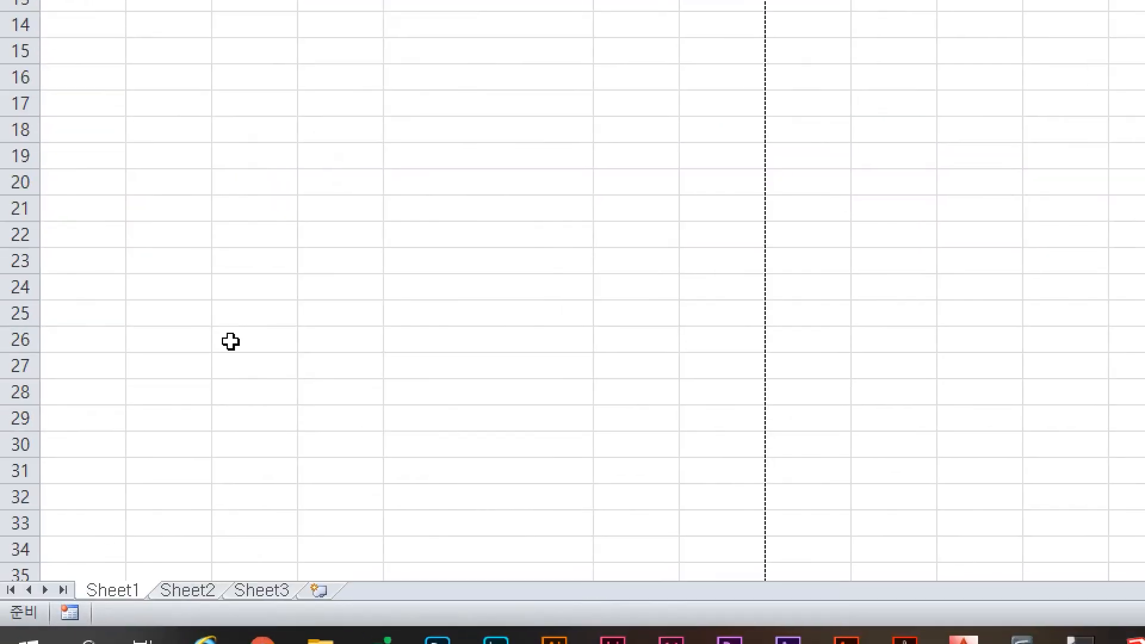
key("ctrl")
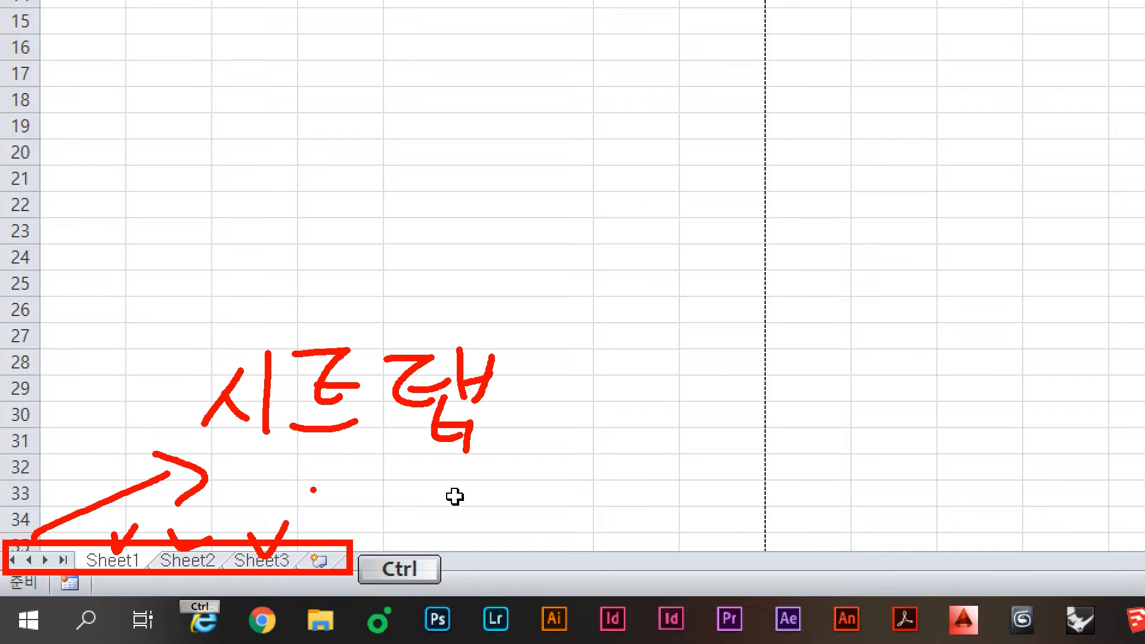
Step: Move the active cell to E11, annotate the sheet tabs, and insert Sheet4
key("Escape")
key("ctrl+4")
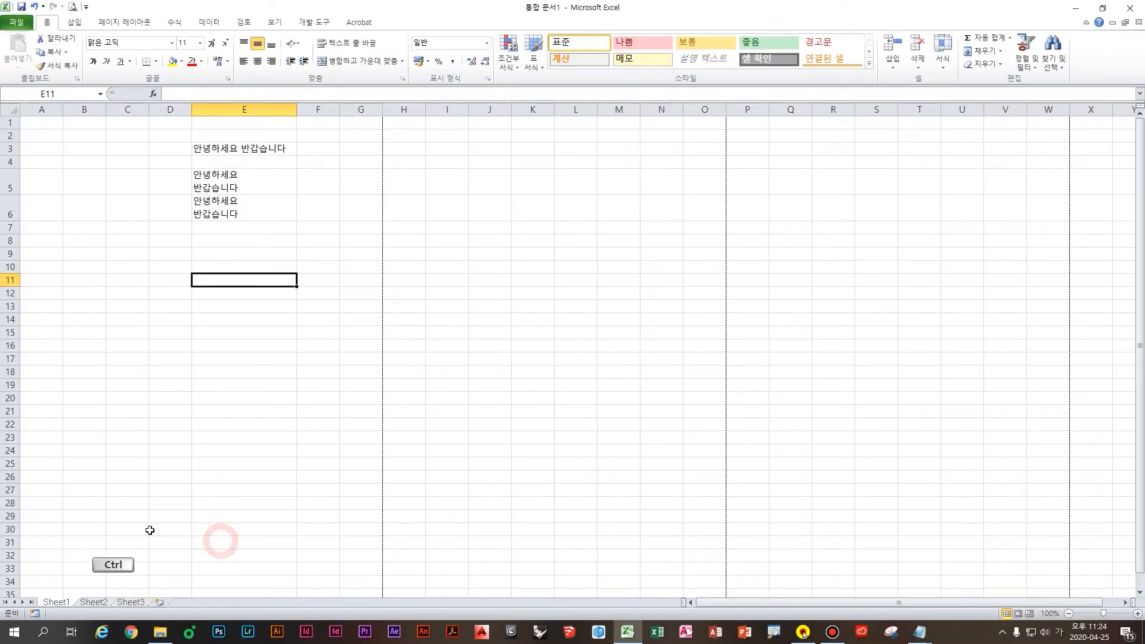
key("ctrl+4")
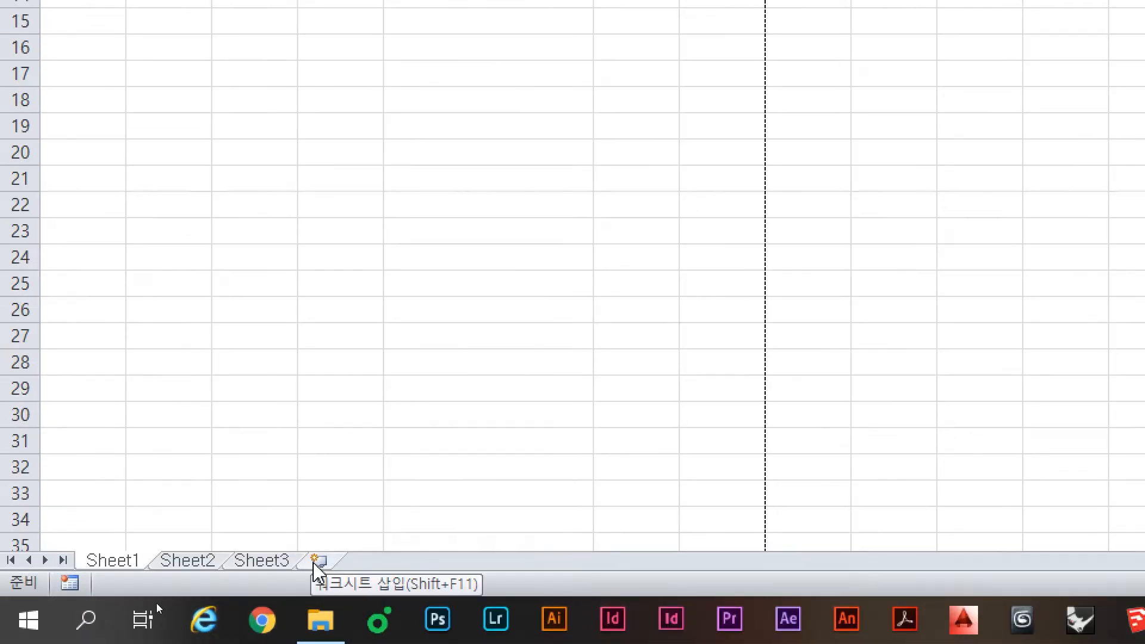
key("ctrl+2")
mouse_move(284, 534)
left_mouse_down()
mouse_move(425, 590)
mouse_move(503, 599)
left_mouse_up()
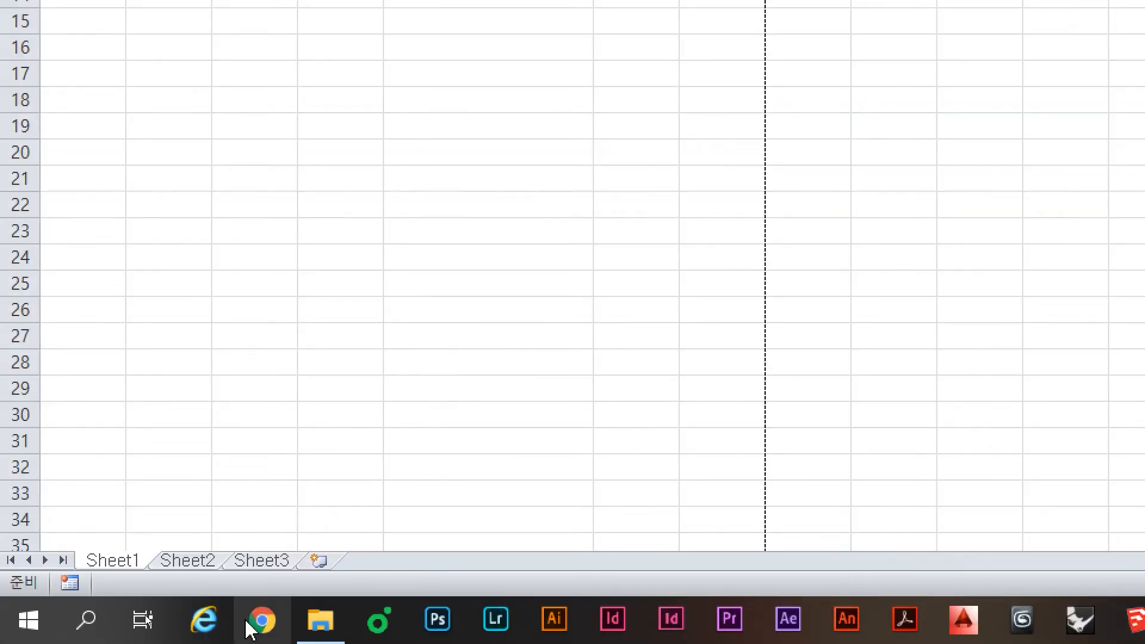
left_click(321, 563)
Step: Insert nine more worksheets, Sheet5 through Sheet13
left_click(393, 563)
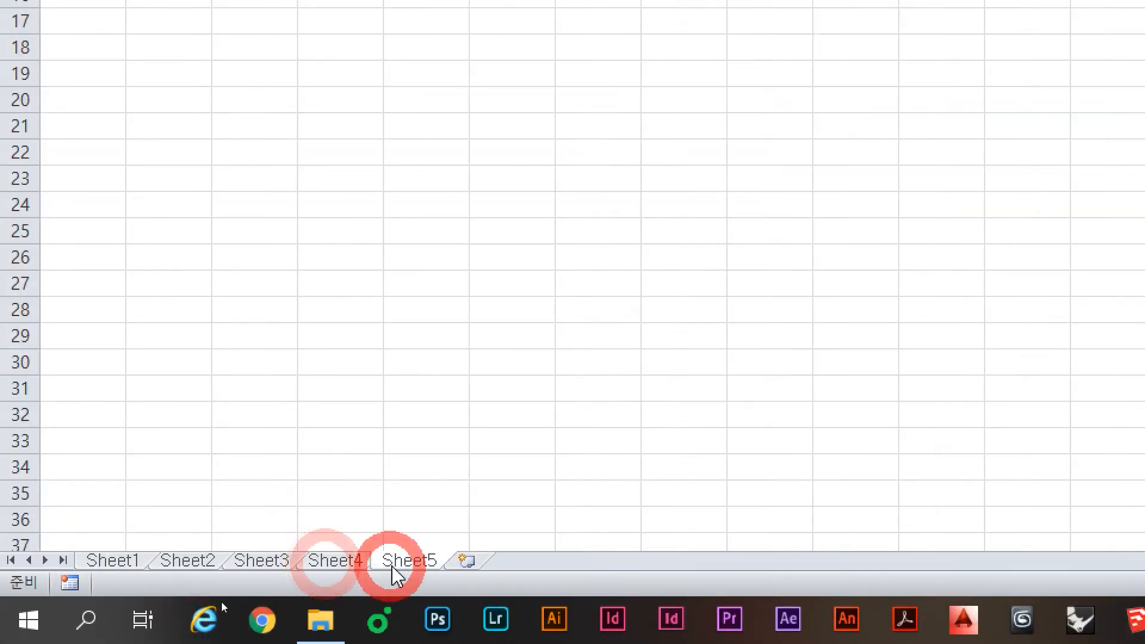
left_click(472, 562)
left_click(552, 563)
left_click(614, 563)
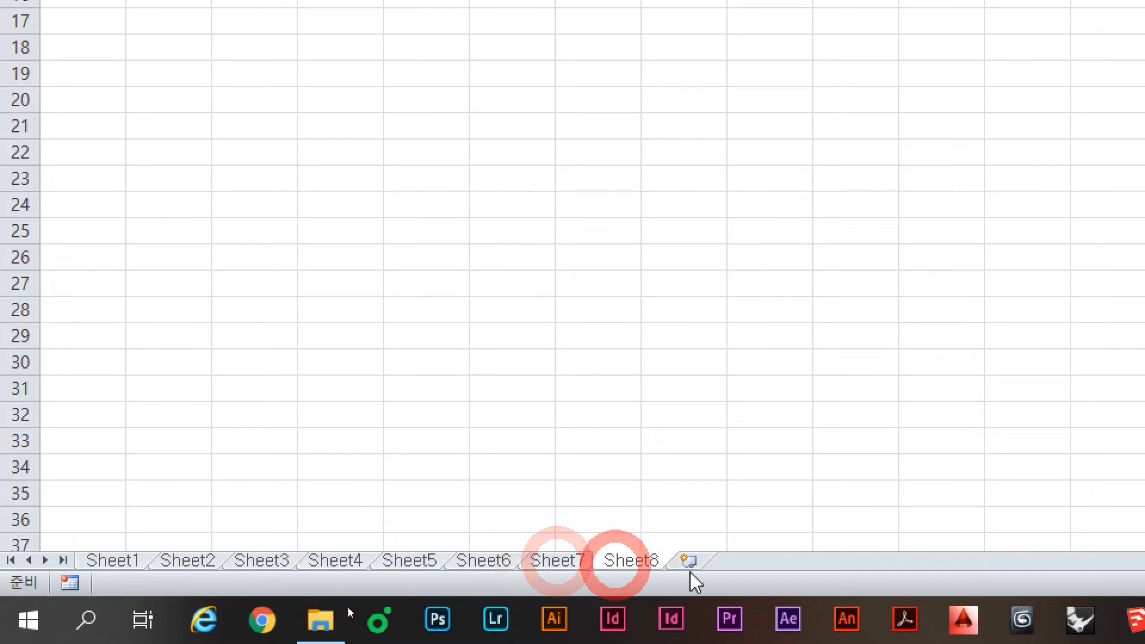
left_click(692, 564)
left_click(764, 563)
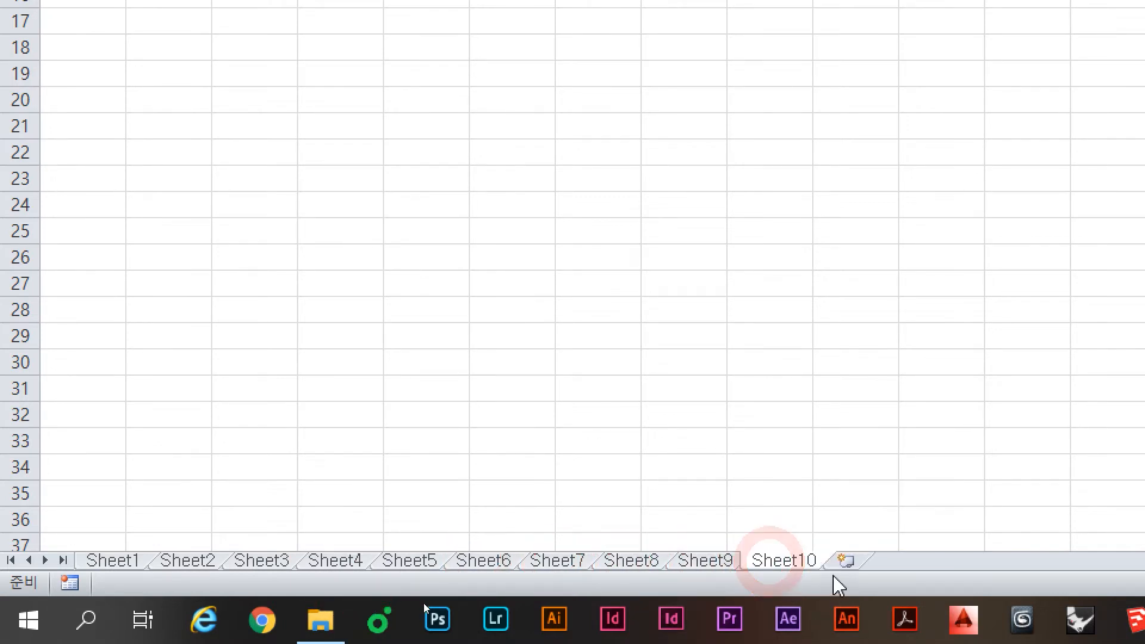
left_click(843, 563)
left_click(929, 562)
left_click(1014, 561)
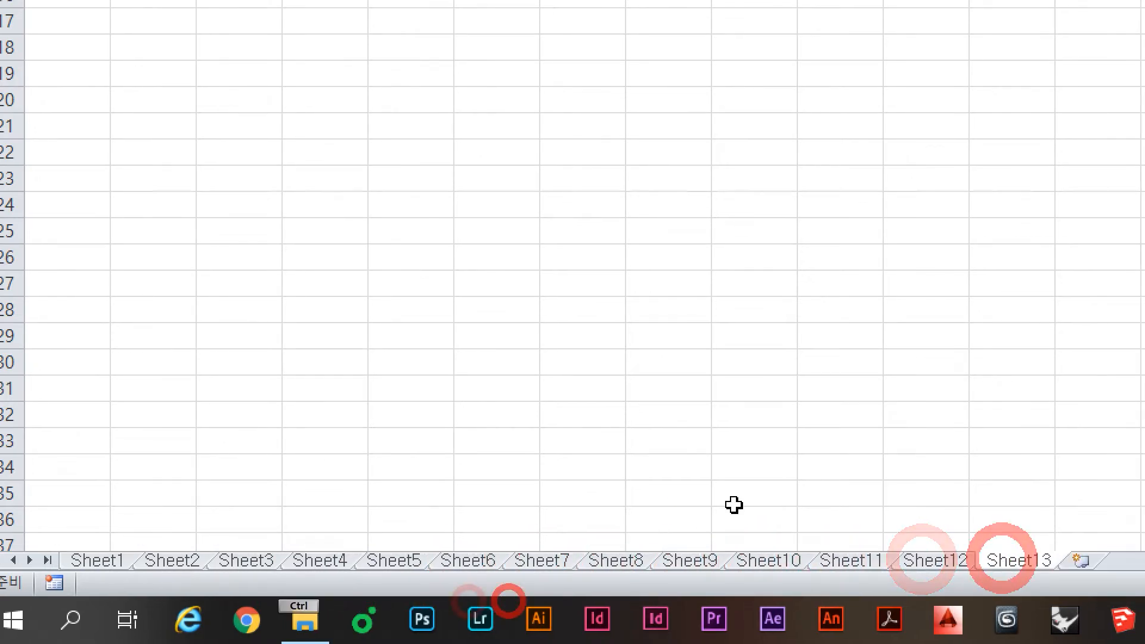
Step: Annotate the new sheet tabs, clear the marks, and select cell E12
mouse_move(1126, 535)
left_mouse_down()
mouse_move(1041, 546)
mouse_move(1021, 601)
left_mouse_up()
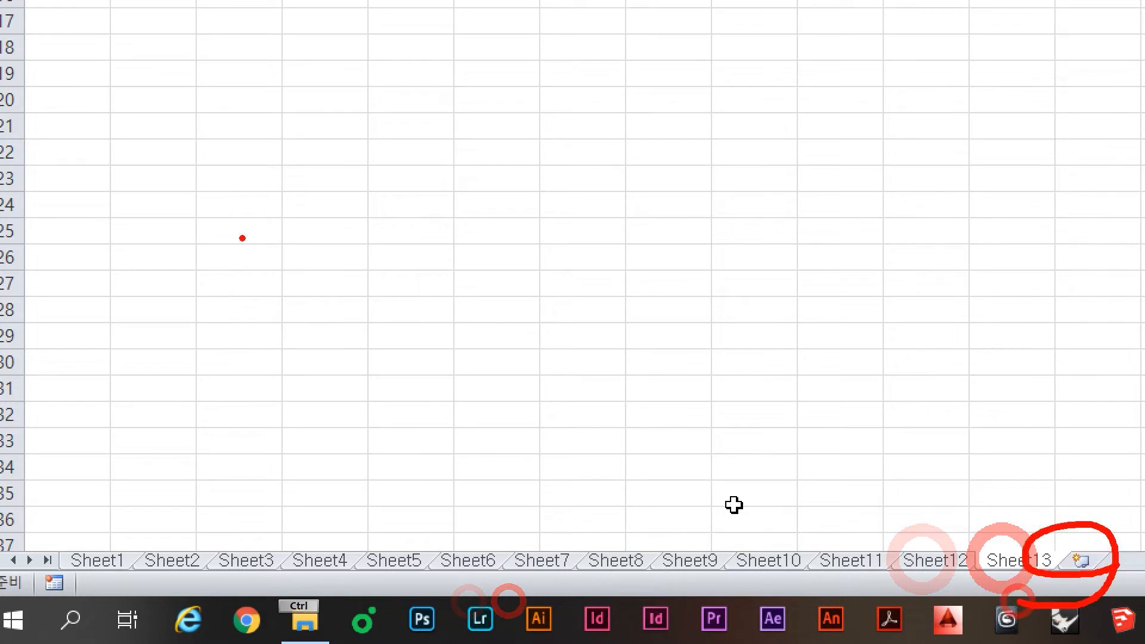
mouse_move(245, 245)
left_mouse_down()
mouse_move(256, 319)
mouse_move(335, 319)
left_mouse_up()
mouse_move(367, 251)
left_mouse_down()
mouse_move(370, 313)
mouse_move(411, 275)
left_mouse_up()
mouse_move(429, 271)
left_mouse_down()
mouse_move(401, 327)
mouse_move(462, 293)
left_mouse_up()
mouse_move(468, 260)
left_mouse_down()
mouse_move(516, 197)
mouse_move(504, 322)
left_mouse_up()
left_click_drag(531, 210, 598, 255)
left_click(410, 384)
left_click_drag(623, 351, 44, 363)
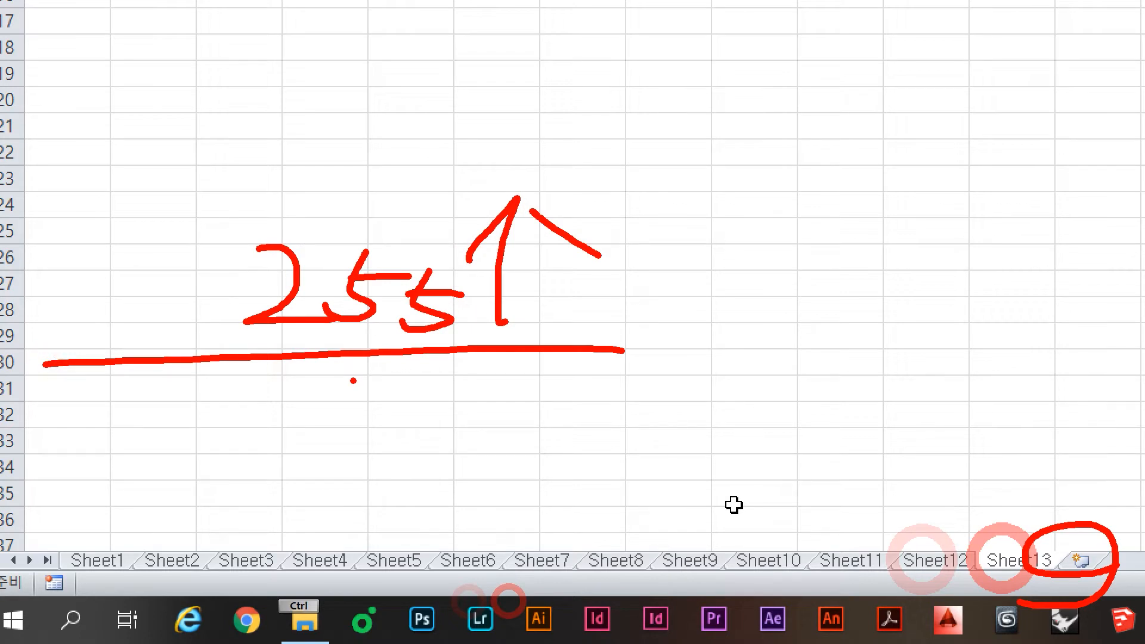
key("Escape")
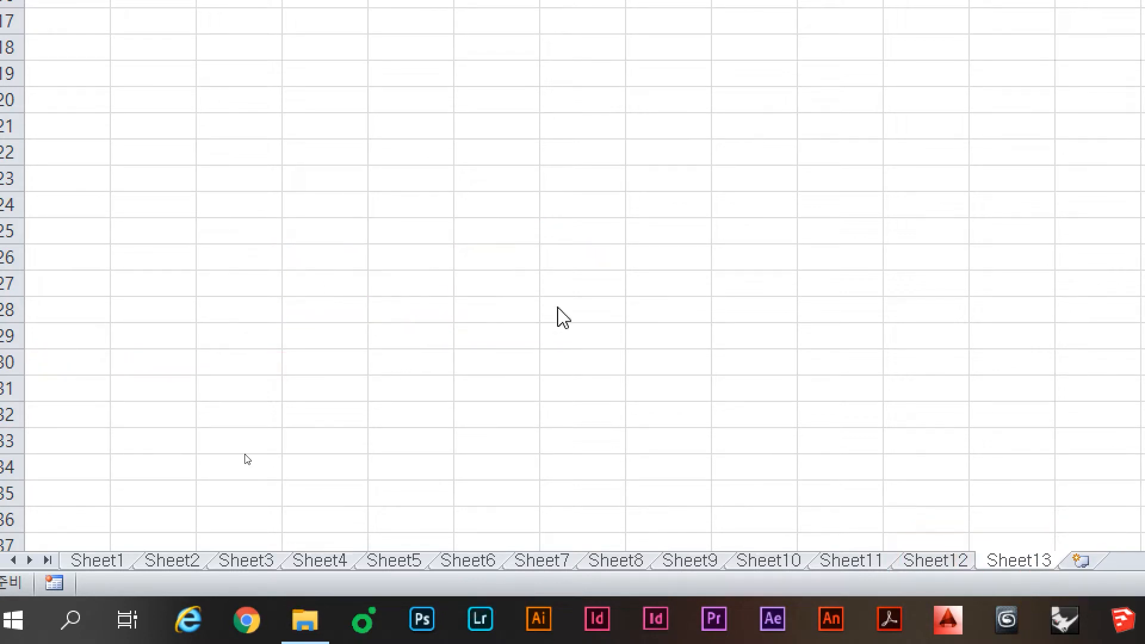
left_click(419, 233)
left_click(386, 271)
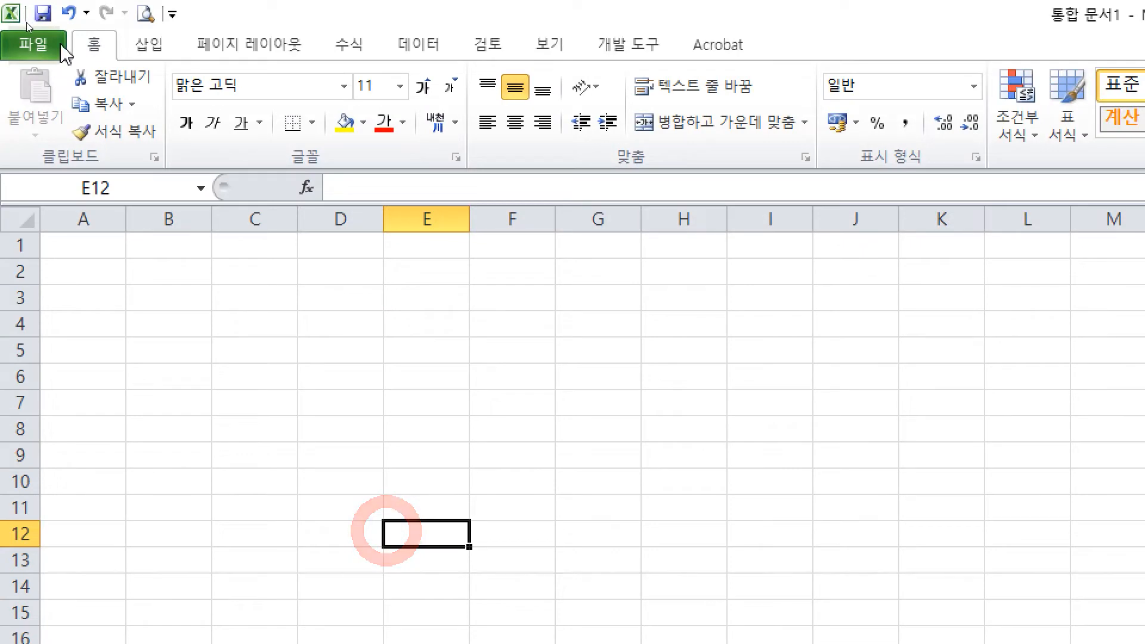
Step: In File > Options > General, set 'Include this many sheets' to 255 and apply
left_click(39, 45)
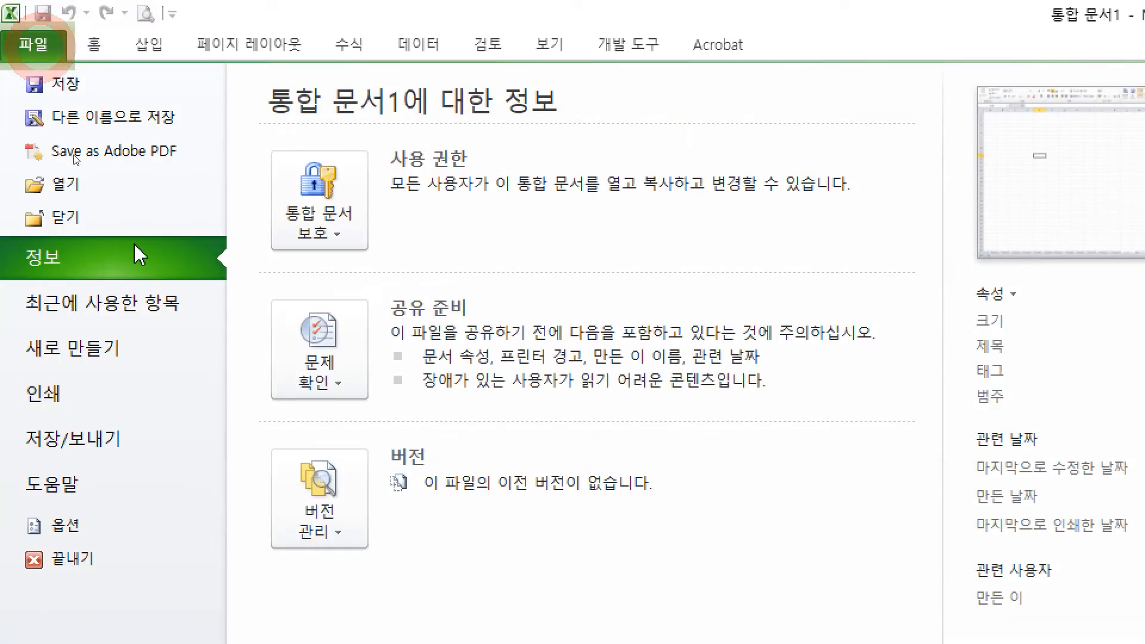
left_click(134, 537)
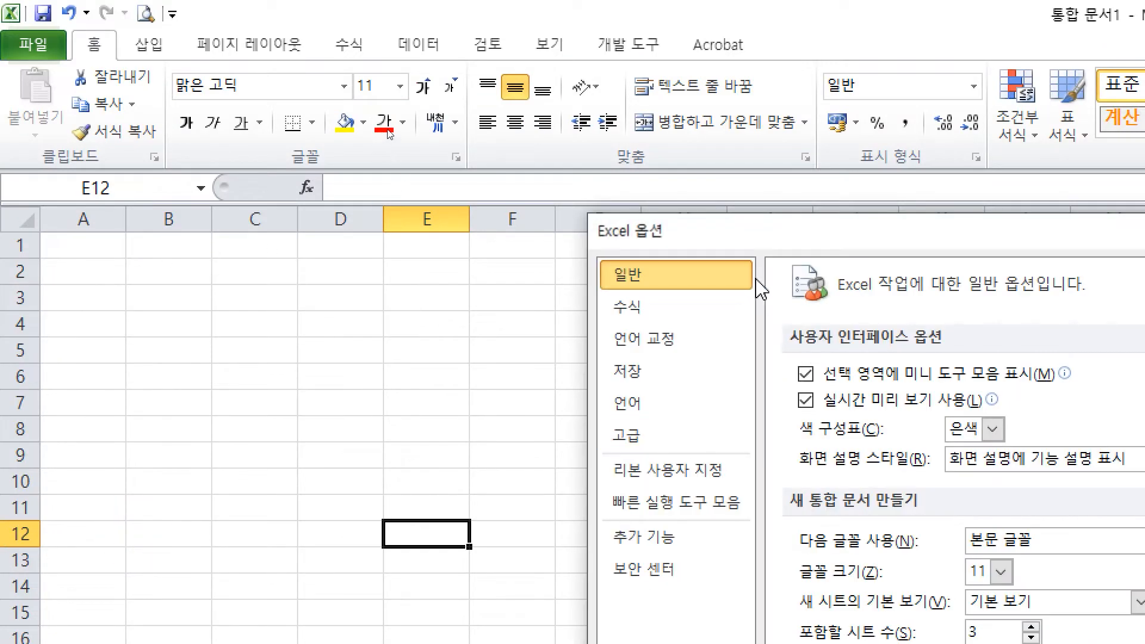
left_click_drag(777, 224, 422, 163)
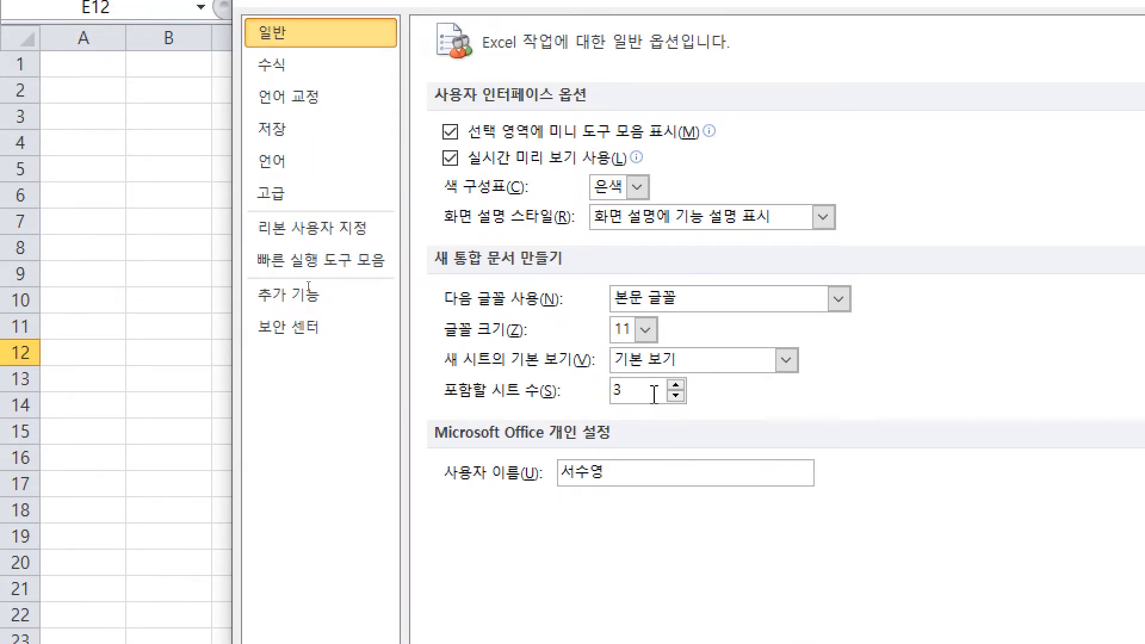
left_click_drag(635, 390, 557, 389)
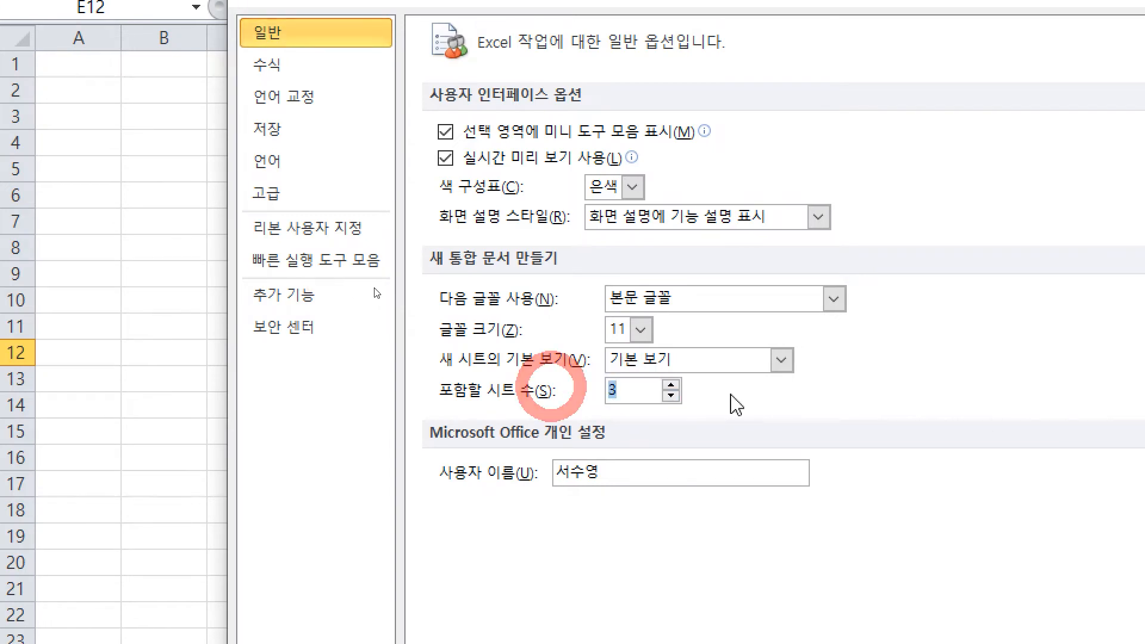
type("255")
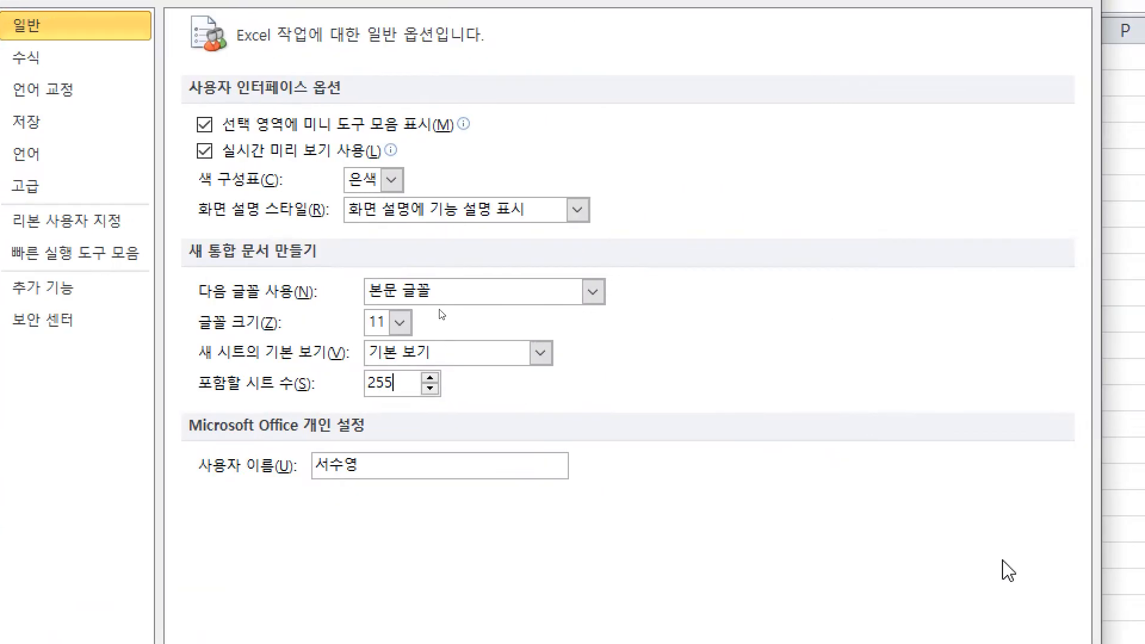
left_click(671, 386)
left_click(430, 376)
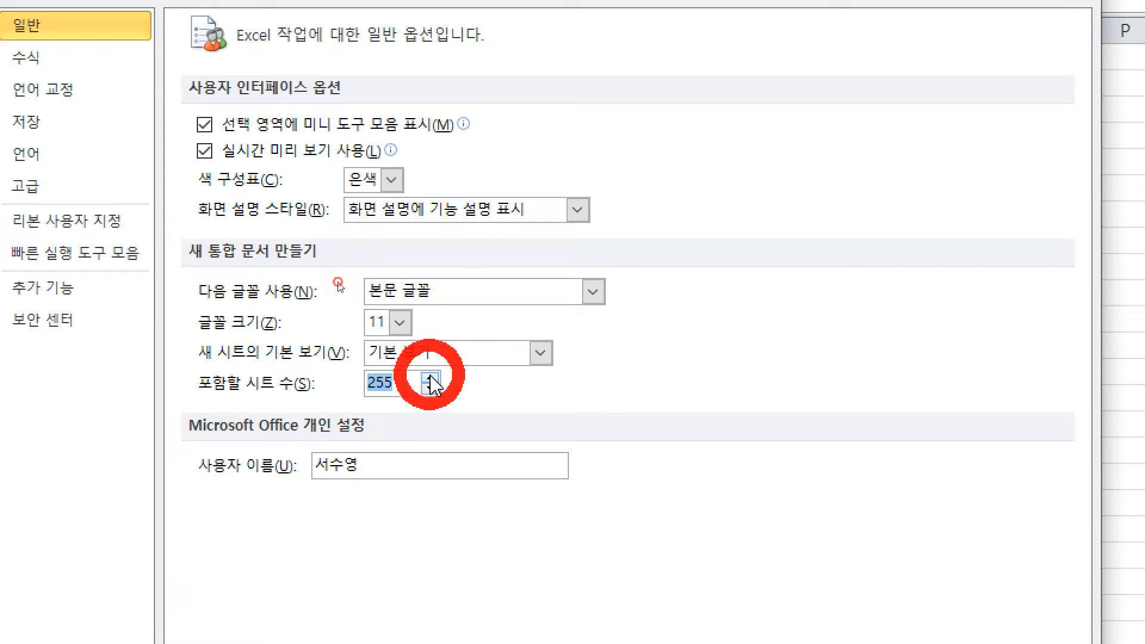
left_click(429, 376)
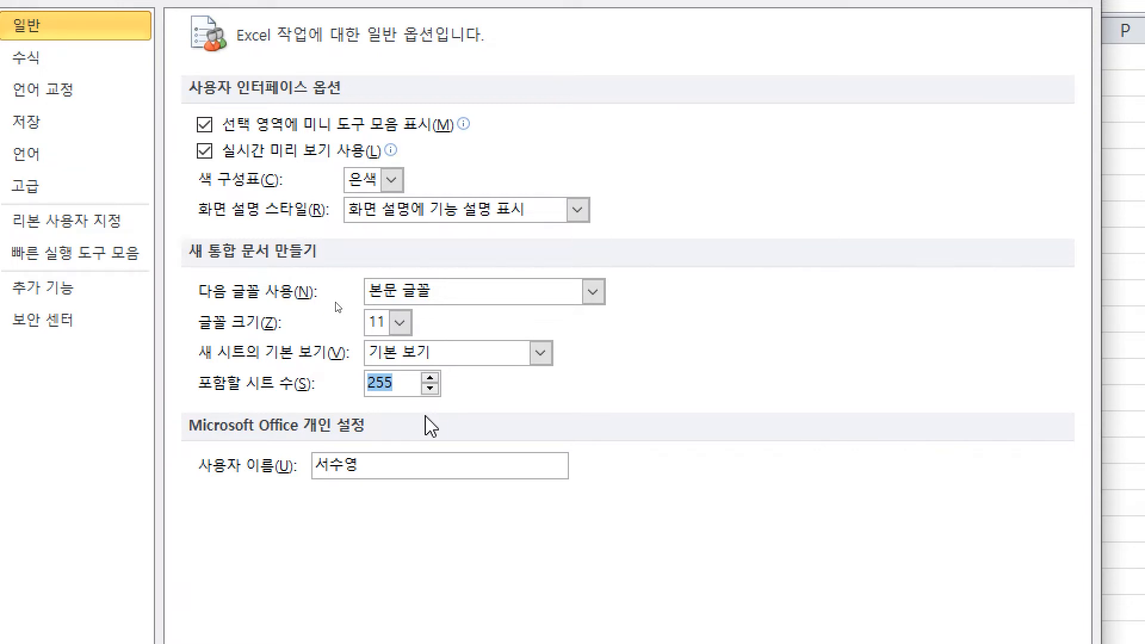
key("Return")
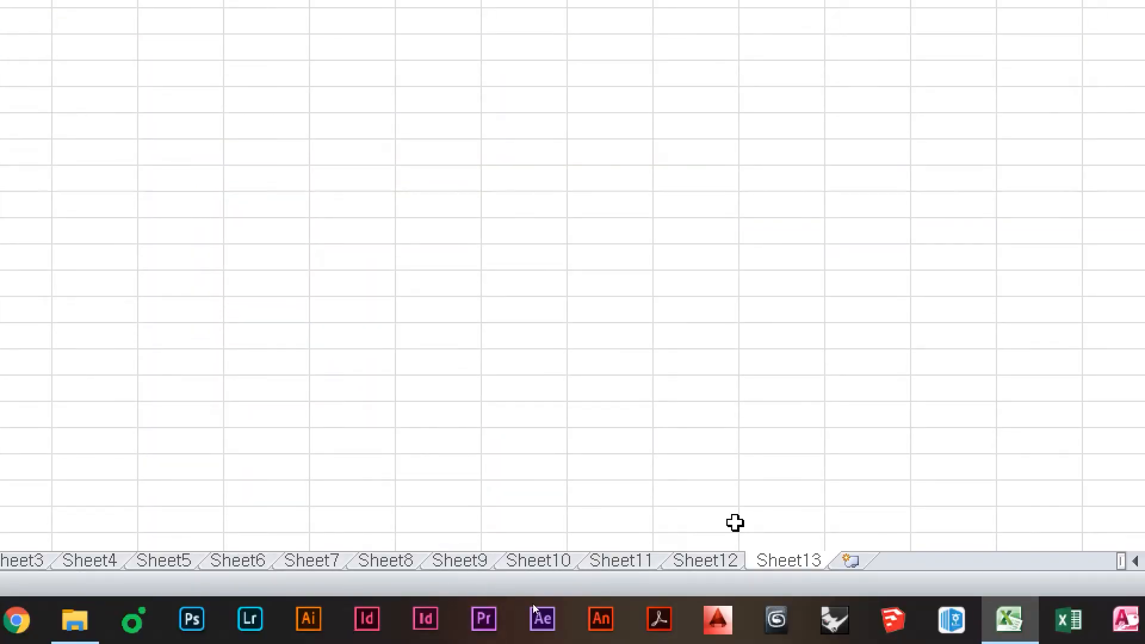
Step: Insert Sheet14 through Sheet17, select G17, and show the Notepad window previews
left_click(849, 561)
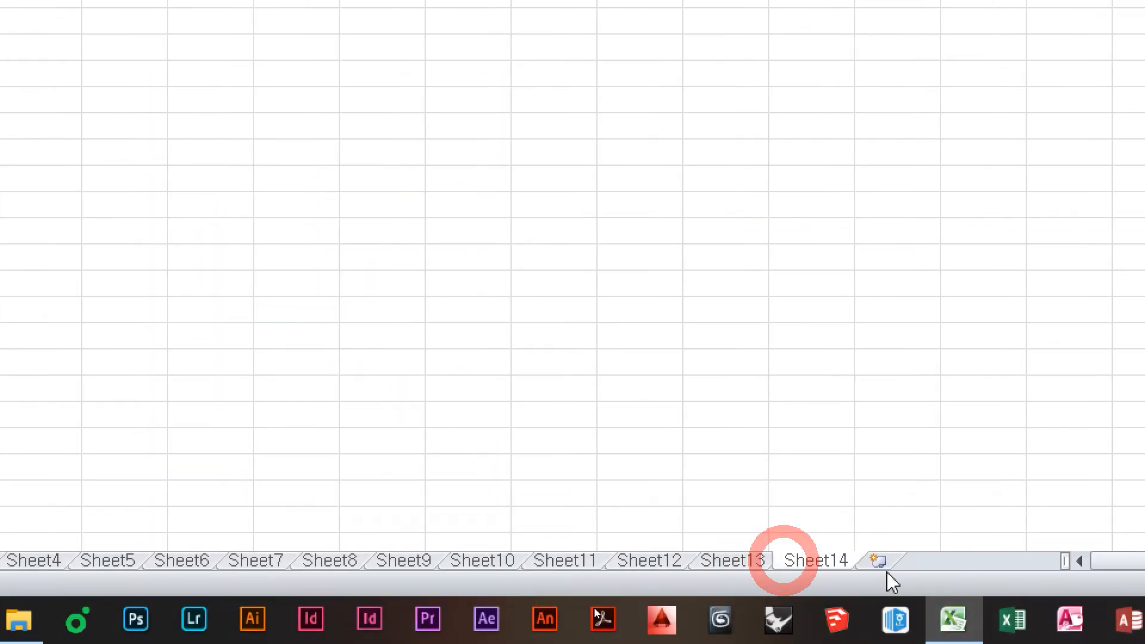
left_click(880, 561)
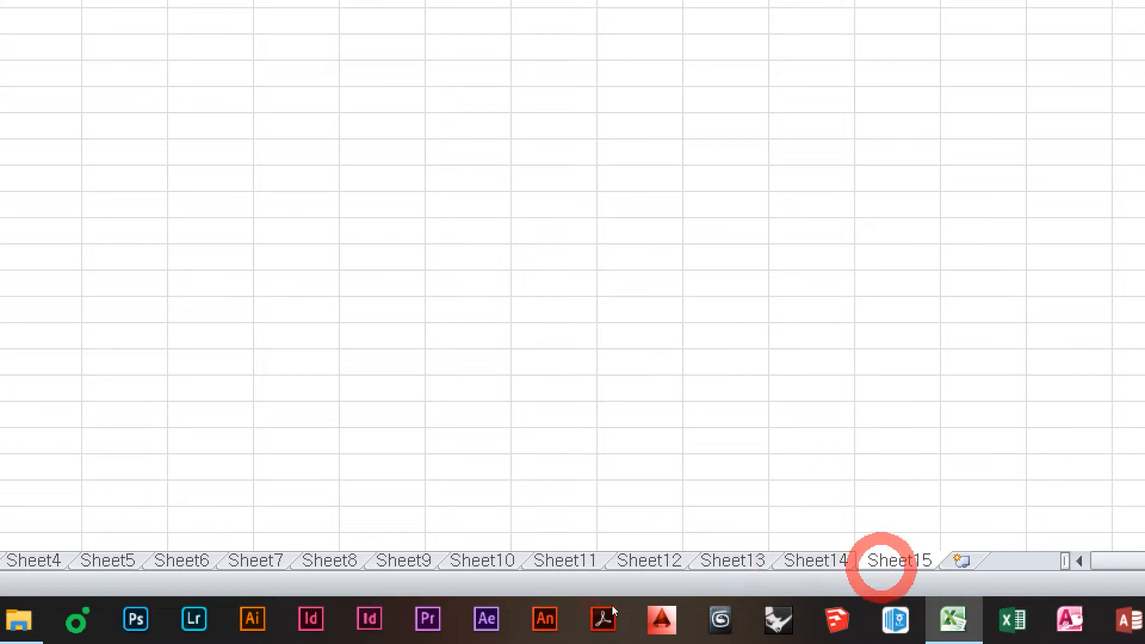
left_click(963, 562)
left_click(987, 562)
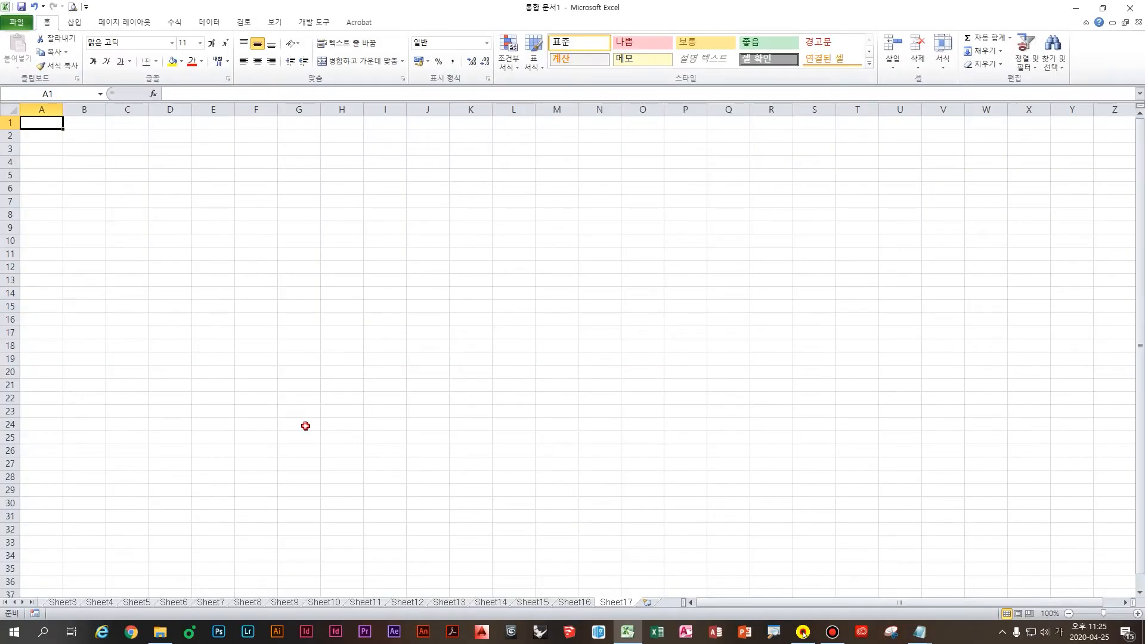
left_click(299, 332)
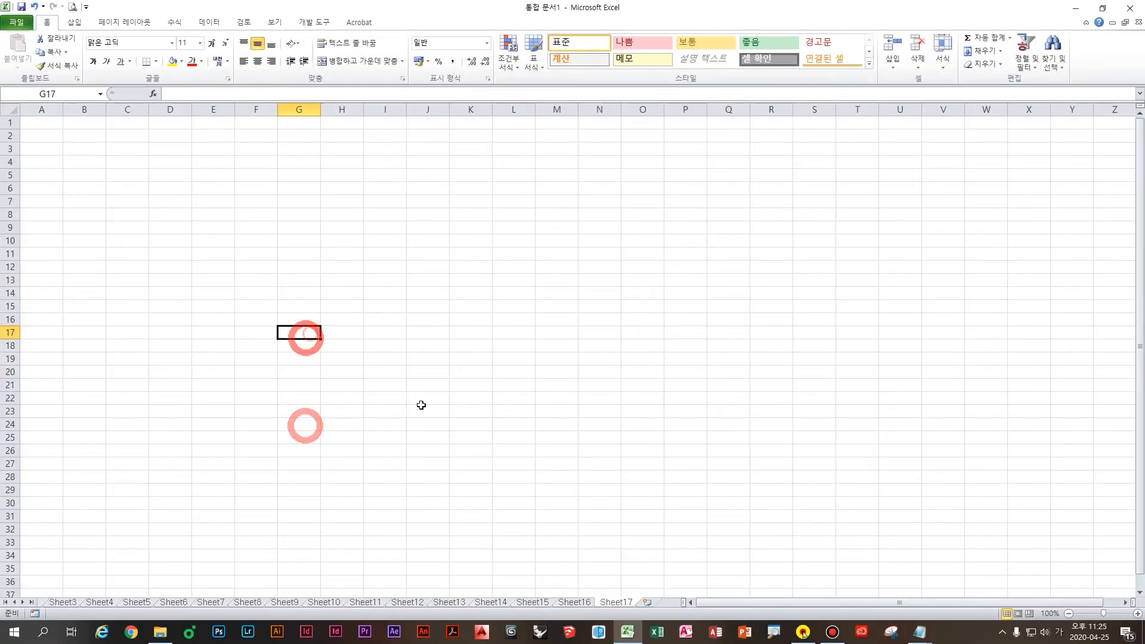
left_click(917, 633)
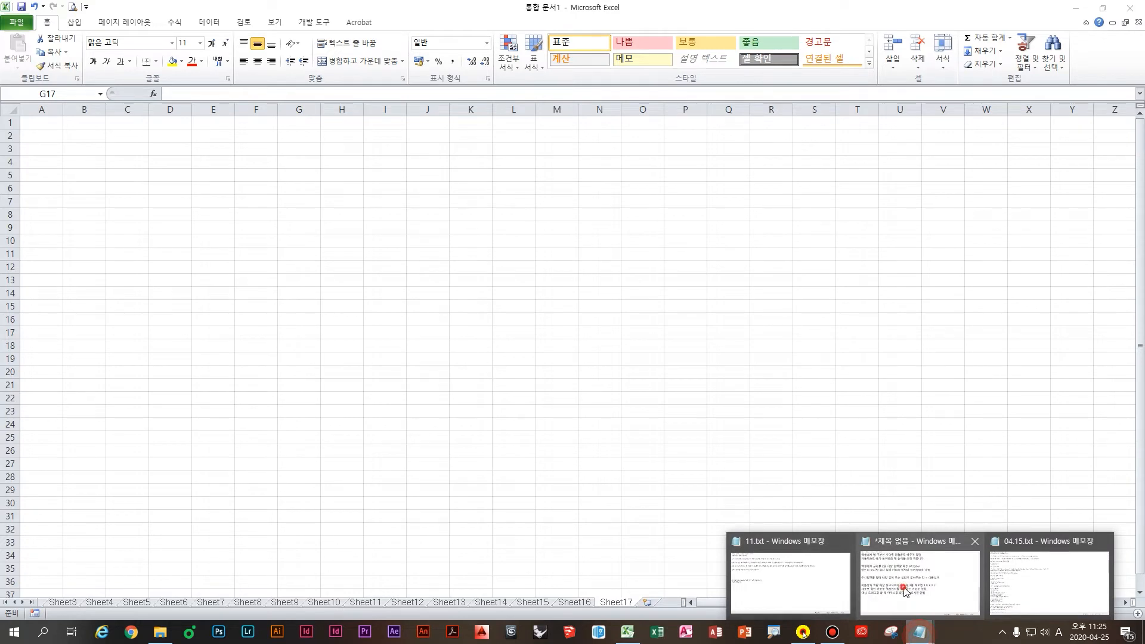
Step: Finish the note that Shift F11 is the shortcut for creating a new sheet
left_click(905, 590)
left_click(448, 459)
type("시")
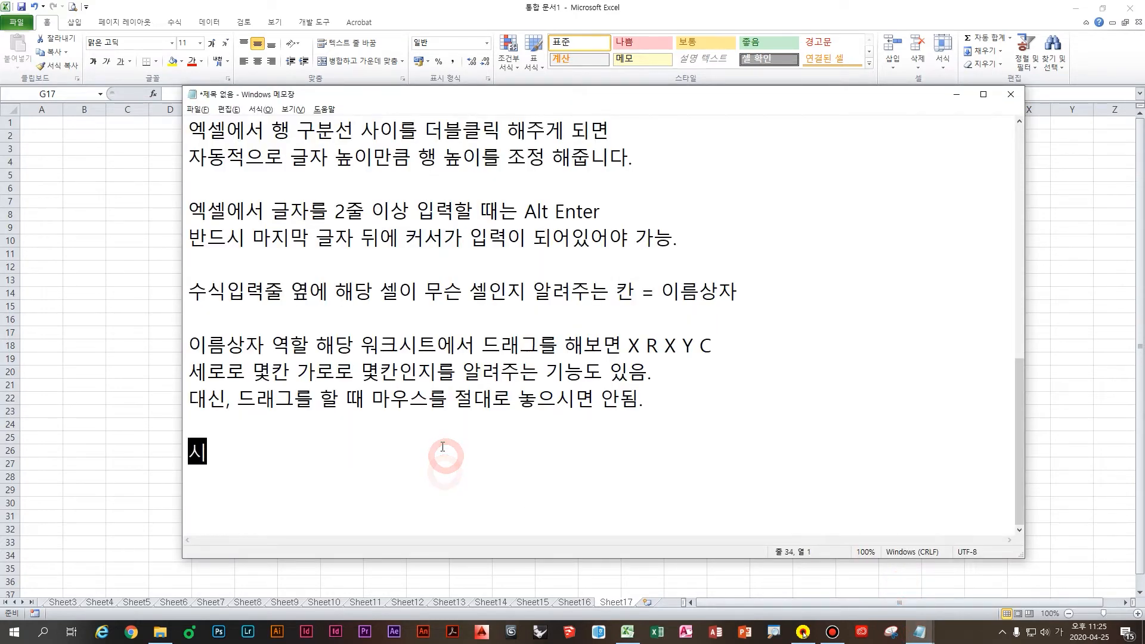
key("BackSpace")
type("트를 새롭게 생성하")
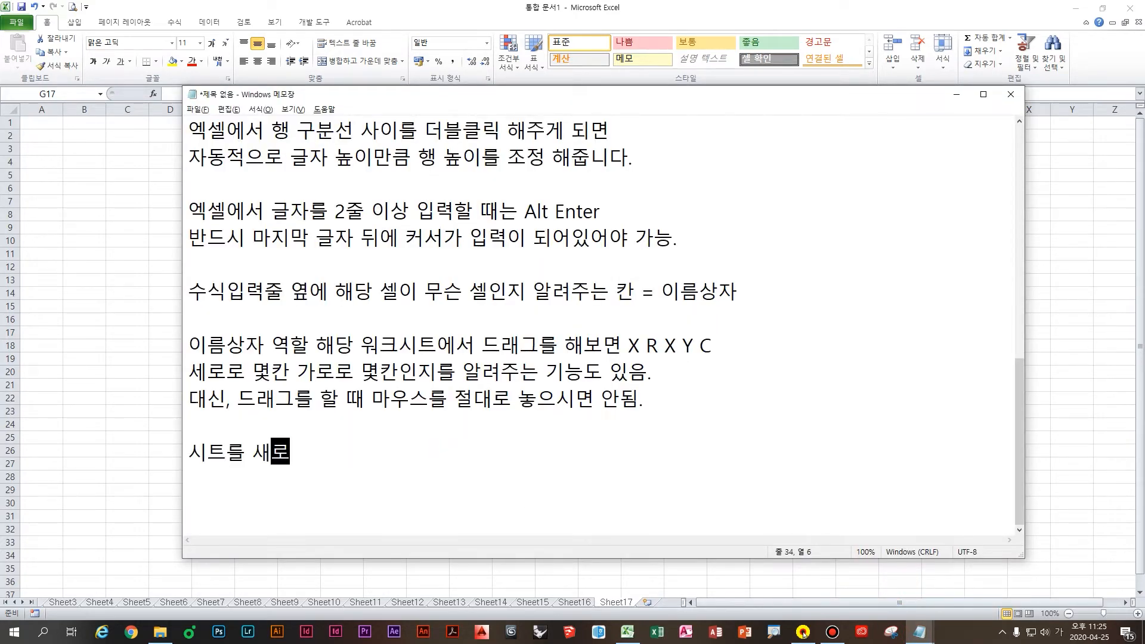
type("는 단축키")
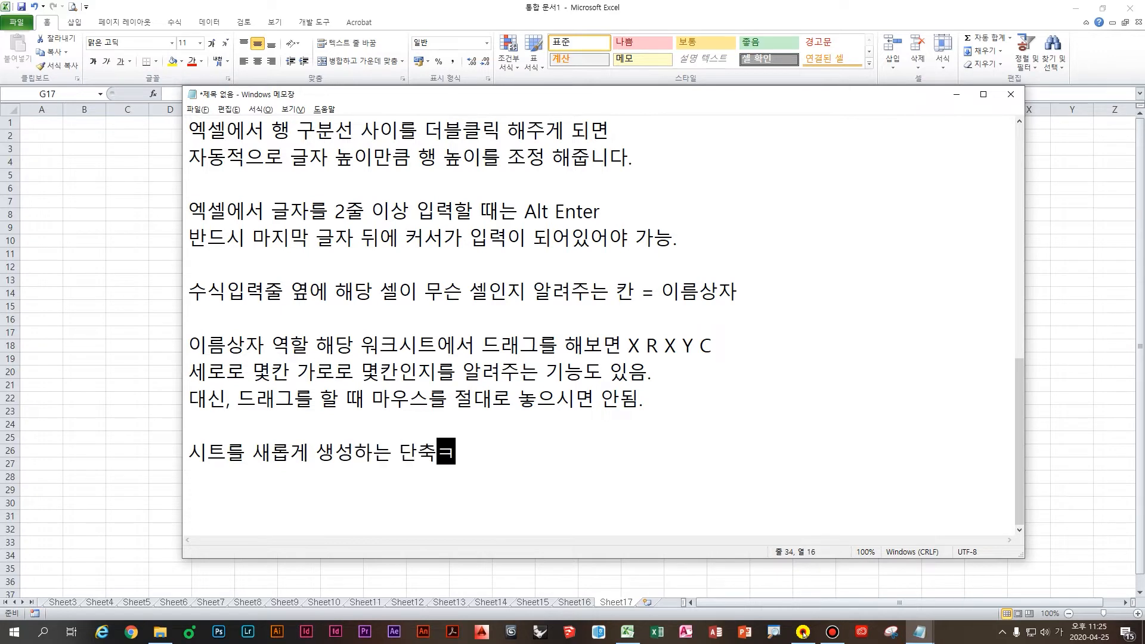
key("Hangul")
type("Shj")
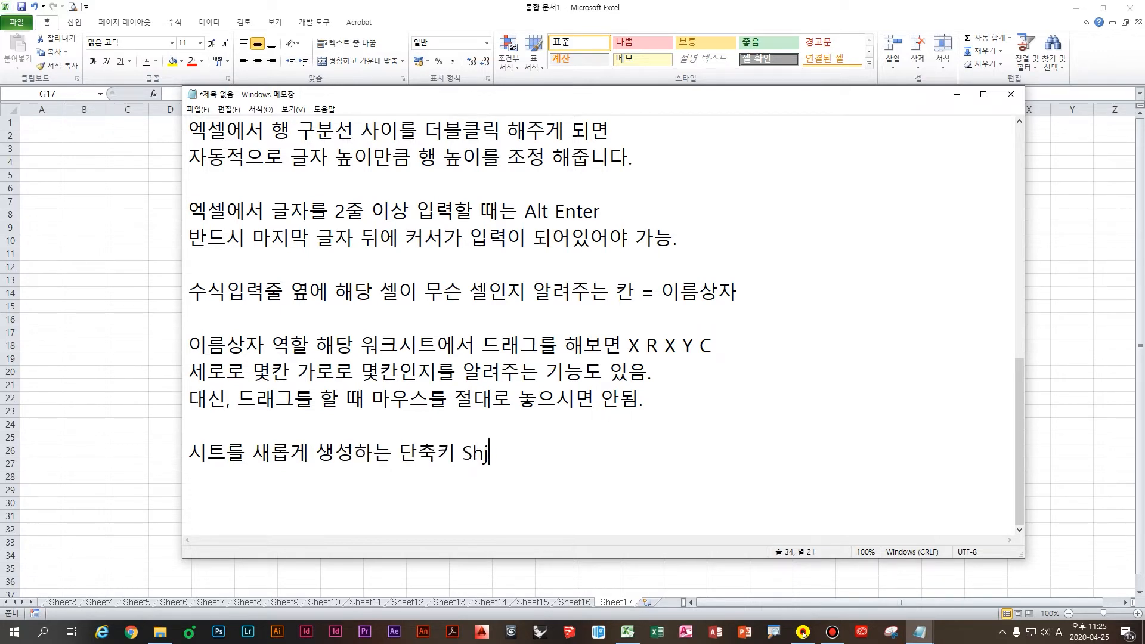
key("BackSpace")
type("ift F")
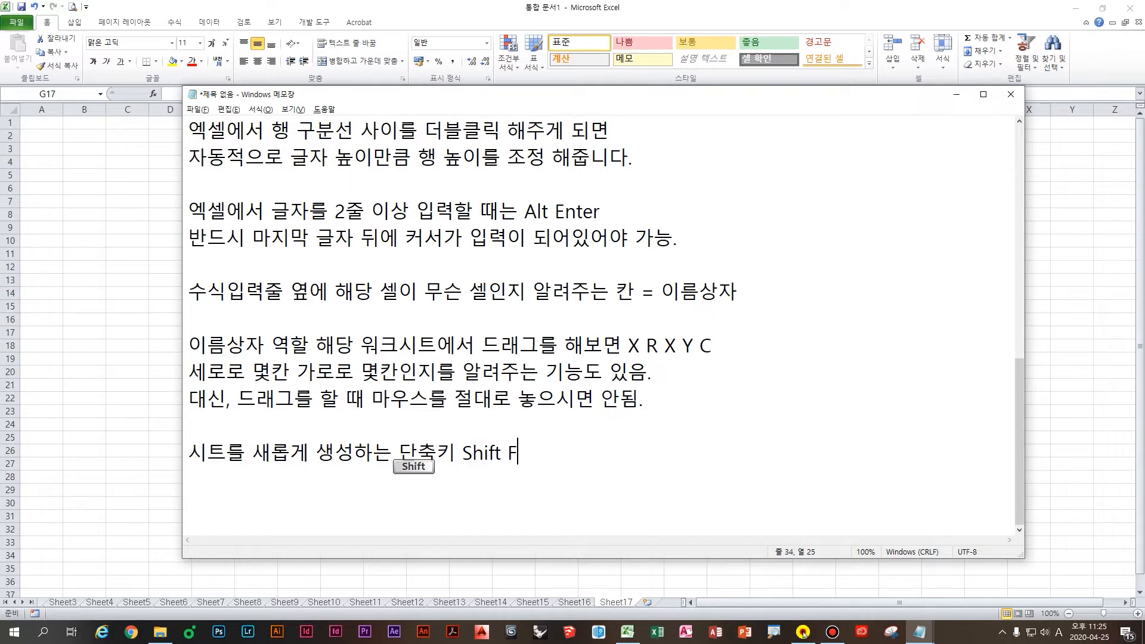
type("11")
key("Return")
Step: Add the line '시트 최대 개수 255개까지(파일-옵션-포함할 시트 수)' on the sheet maximum
type("시트 최대 개수 255개까지(파일-옵")
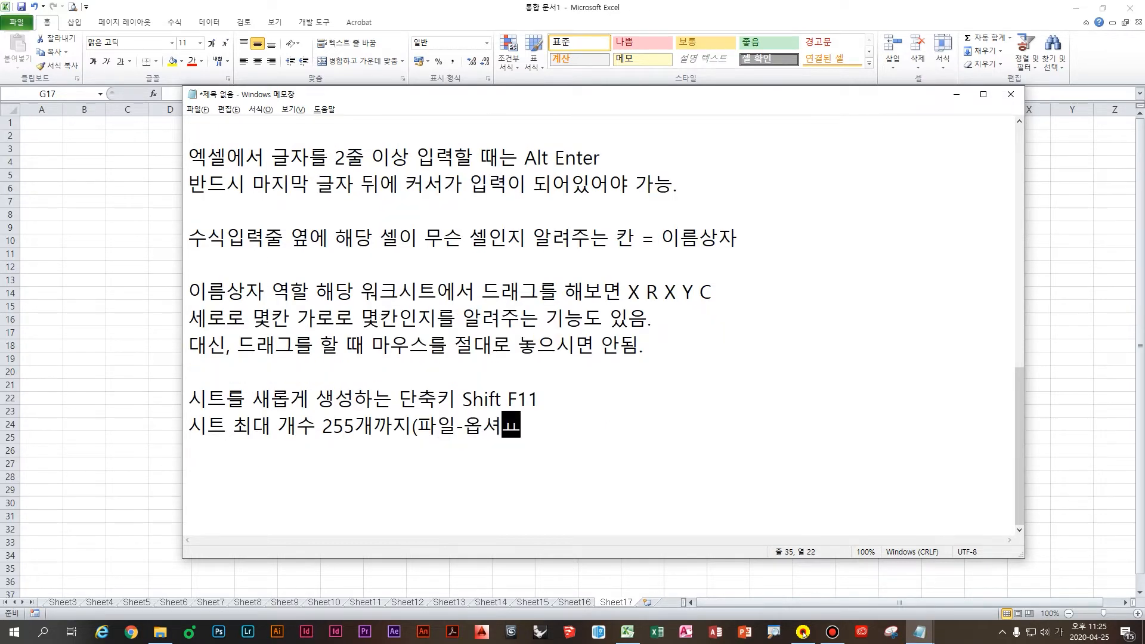
type("션-포")
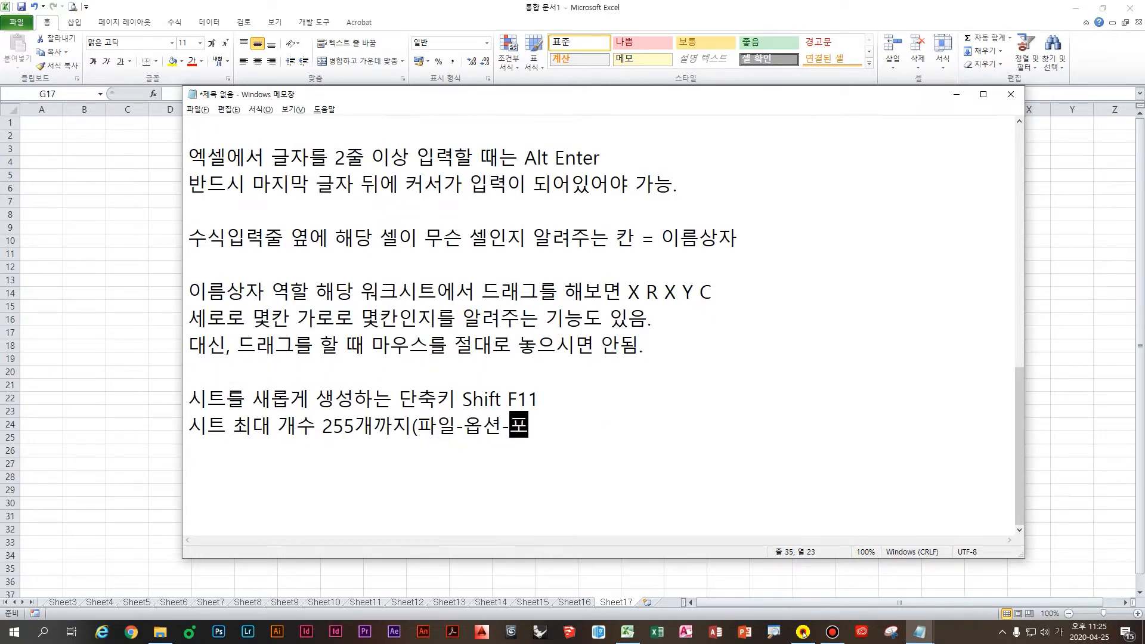
type("함하ㄹ 시트 수)")
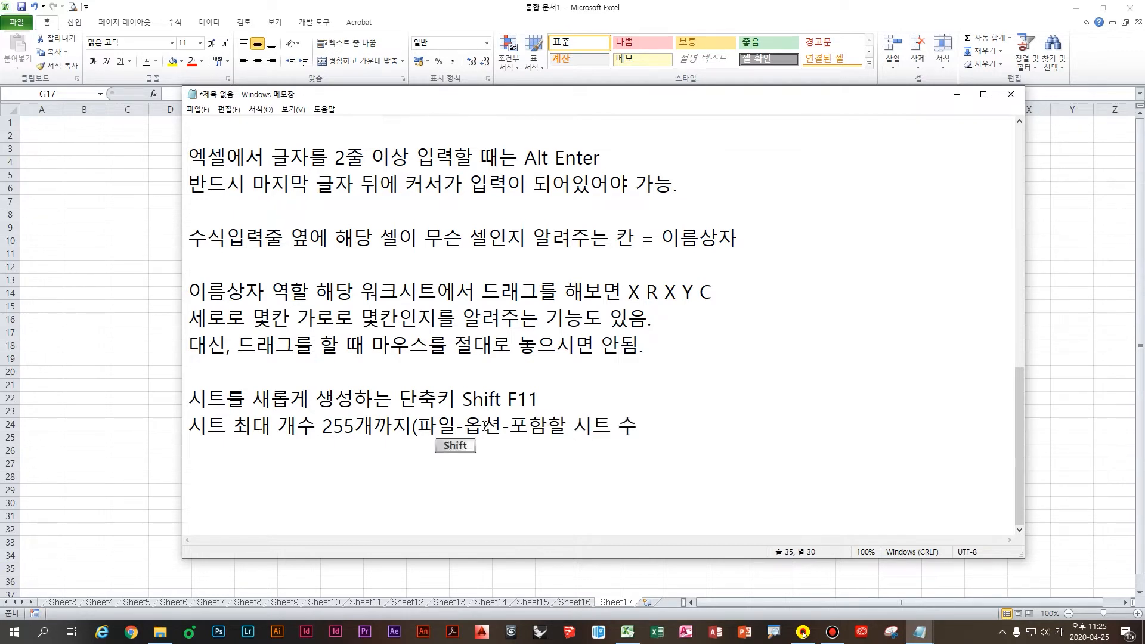
left_click(456, 429)
left_click(590, 417)
left_click(672, 428)
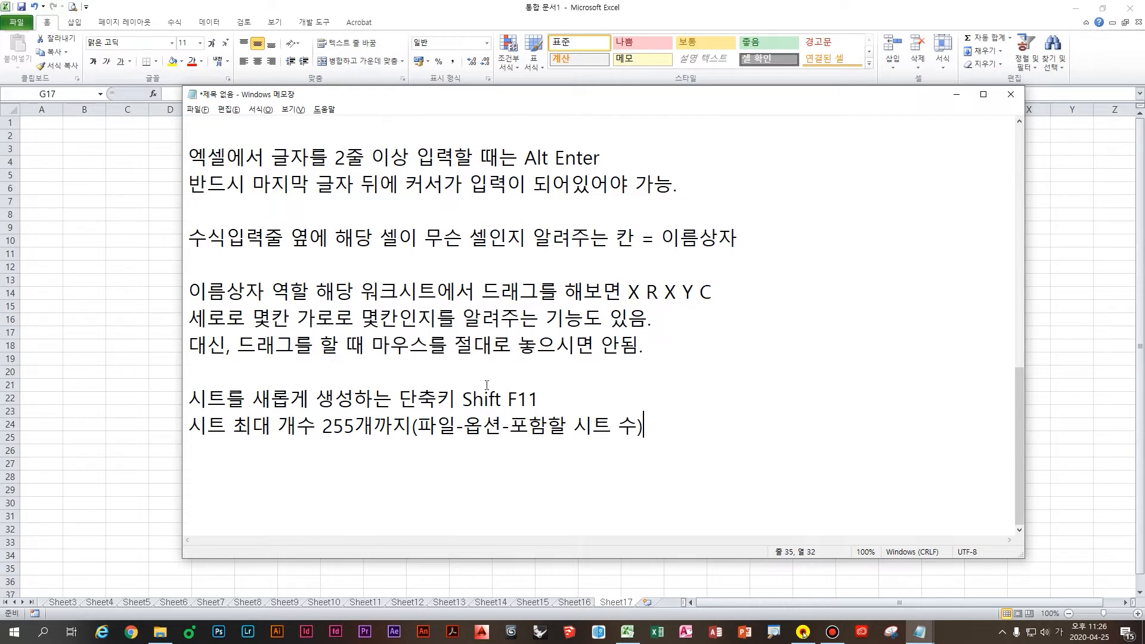
Step: Start a new line '시트 최소 갯수', then return to the Excel workbook
left_click(650, 466)
left_click(616, 438)
type("시트 최소")
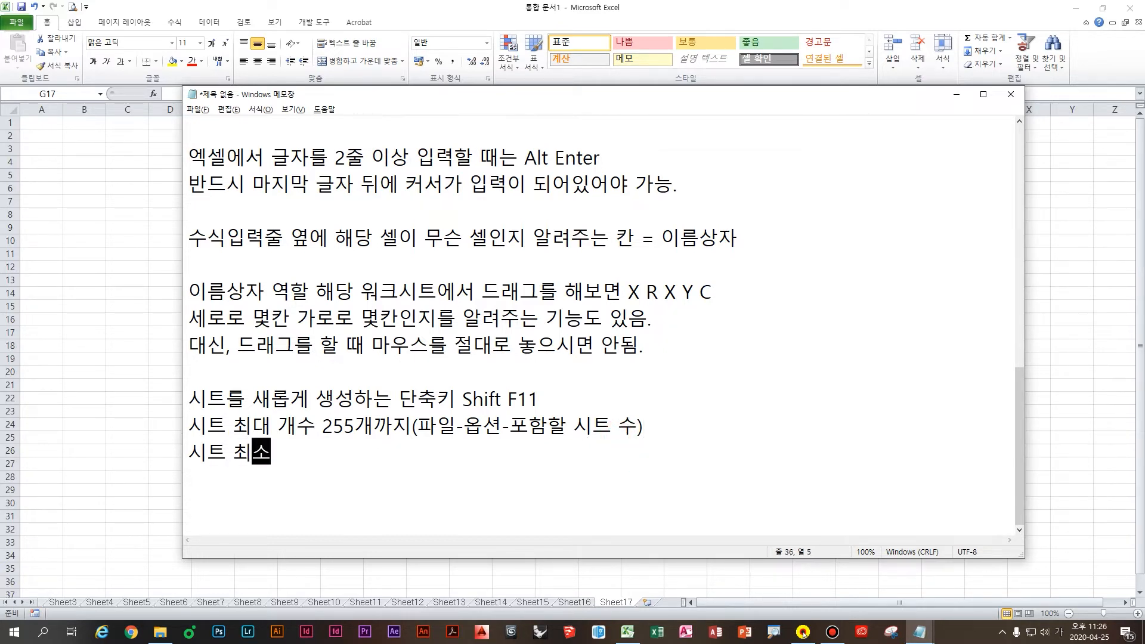
type(" 갯수")
left_click(117, 519)
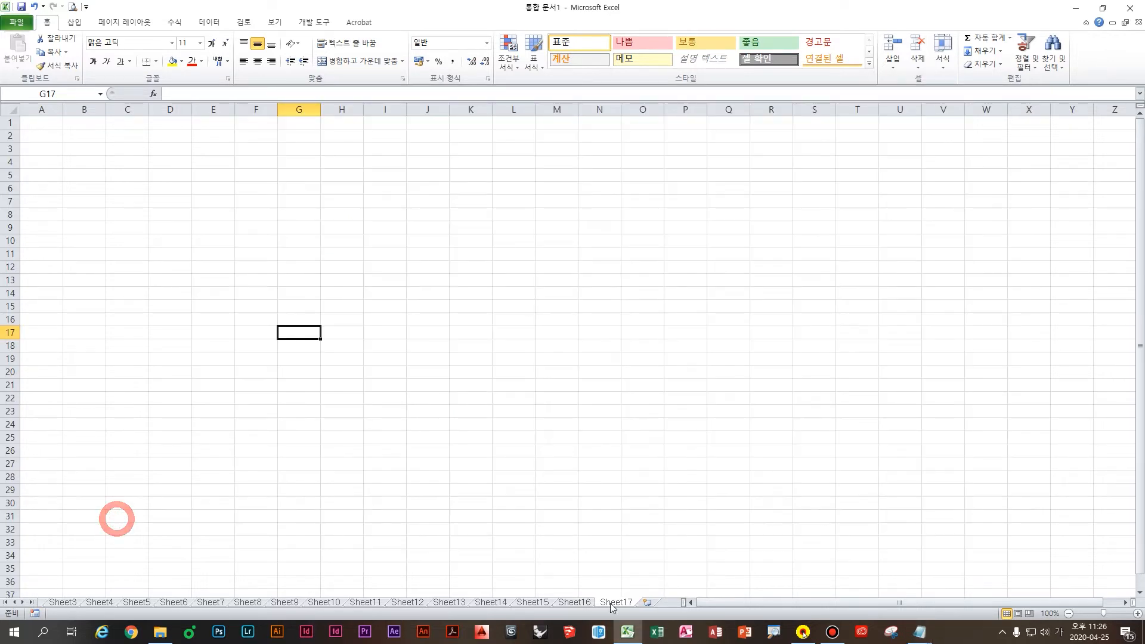
Step: Group Sheet2 through Sheet17 and delete them, leaving only Sheet1
left_click(3, 602)
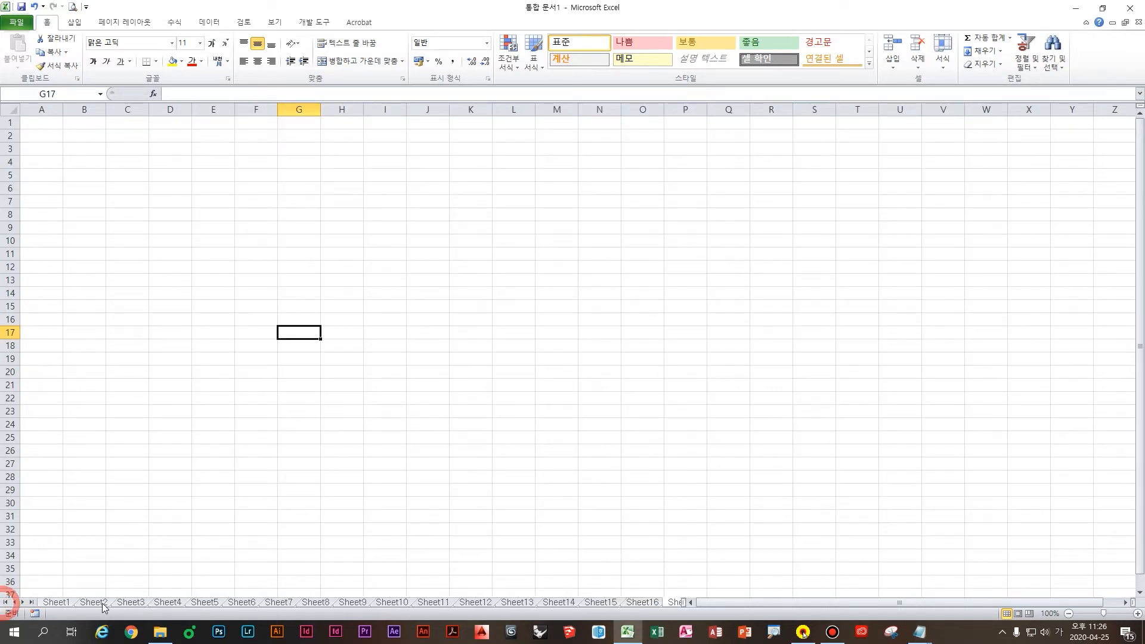
left_click(92, 603, "shift")
right_click(96, 602)
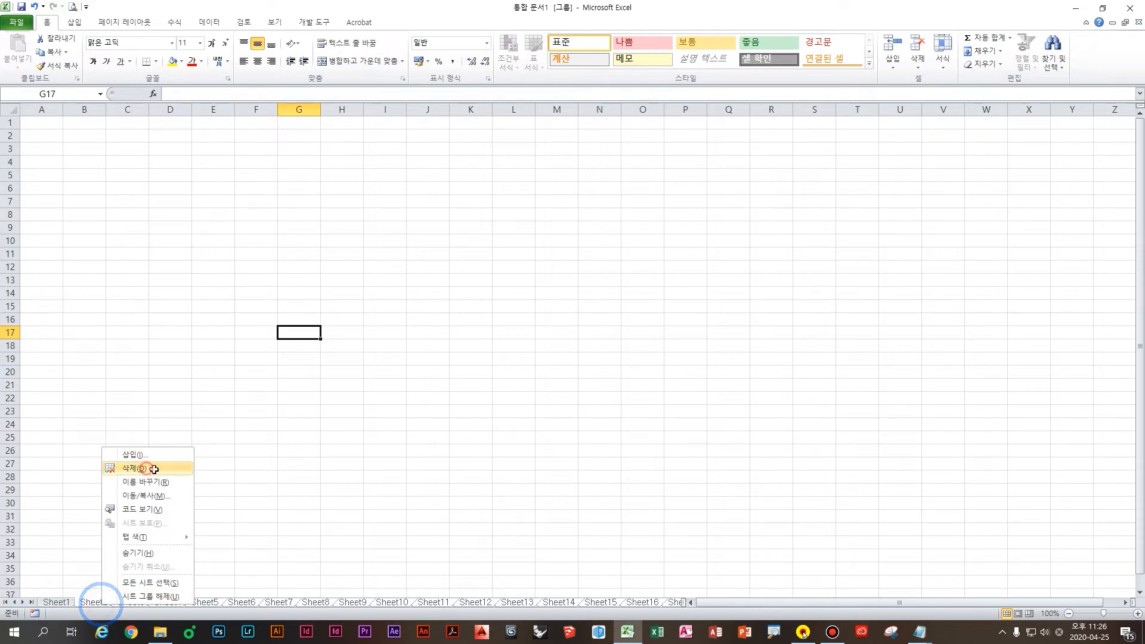
left_click(134, 469)
left_click(159, 535)
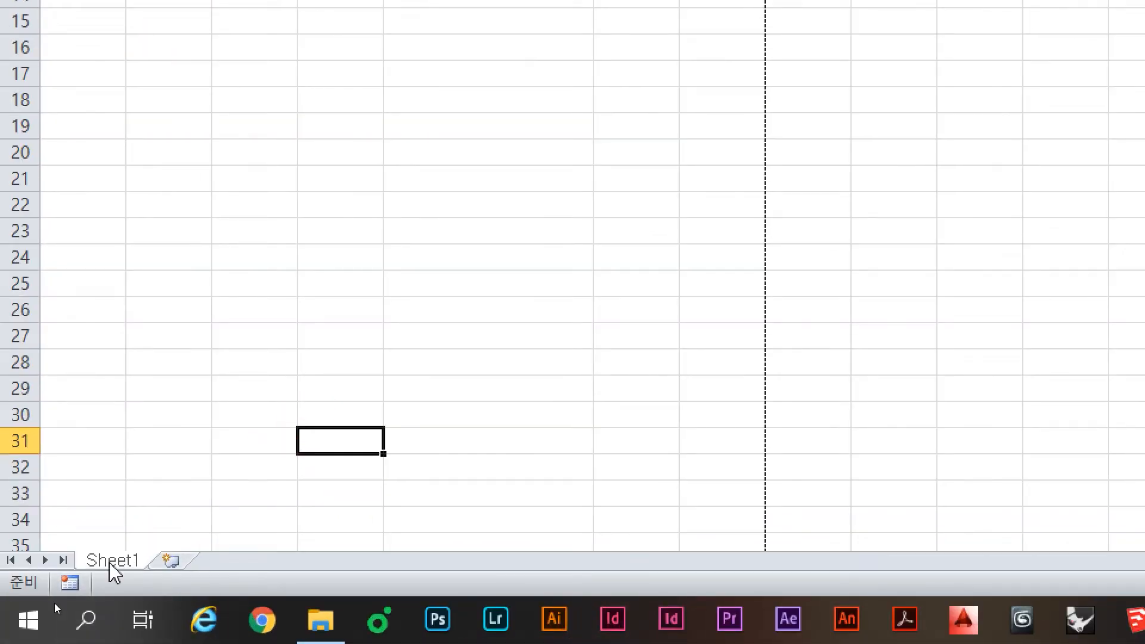
Step: Try to delete Sheet1 to trigger the one-visible-sheet warning, then switch to the Notepad notes
right_click(110, 565)
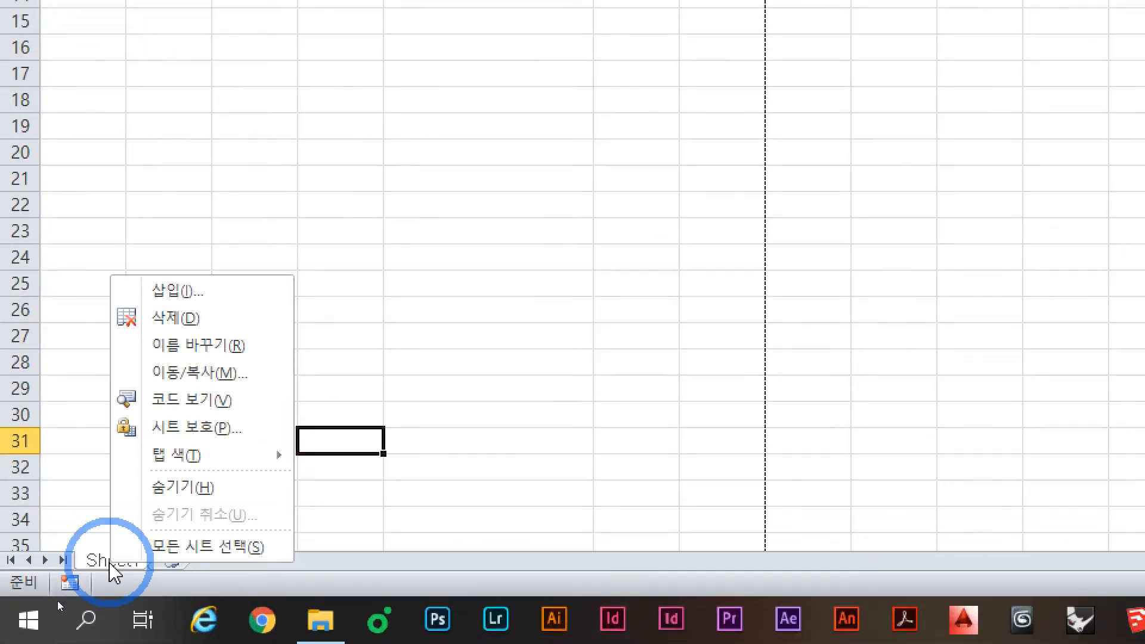
left_click(229, 329)
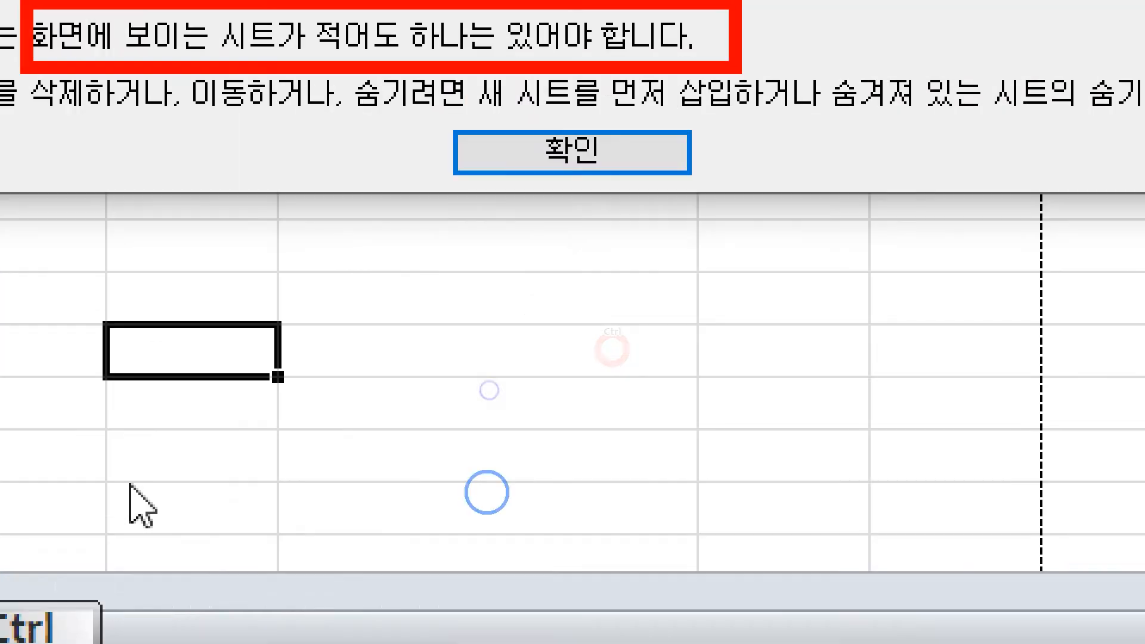
left_click(524, 363)
mouse_move(489, 112)
left_mouse_down()
mouse_move(372, 89)
mouse_move(529, 88)
left_mouse_up()
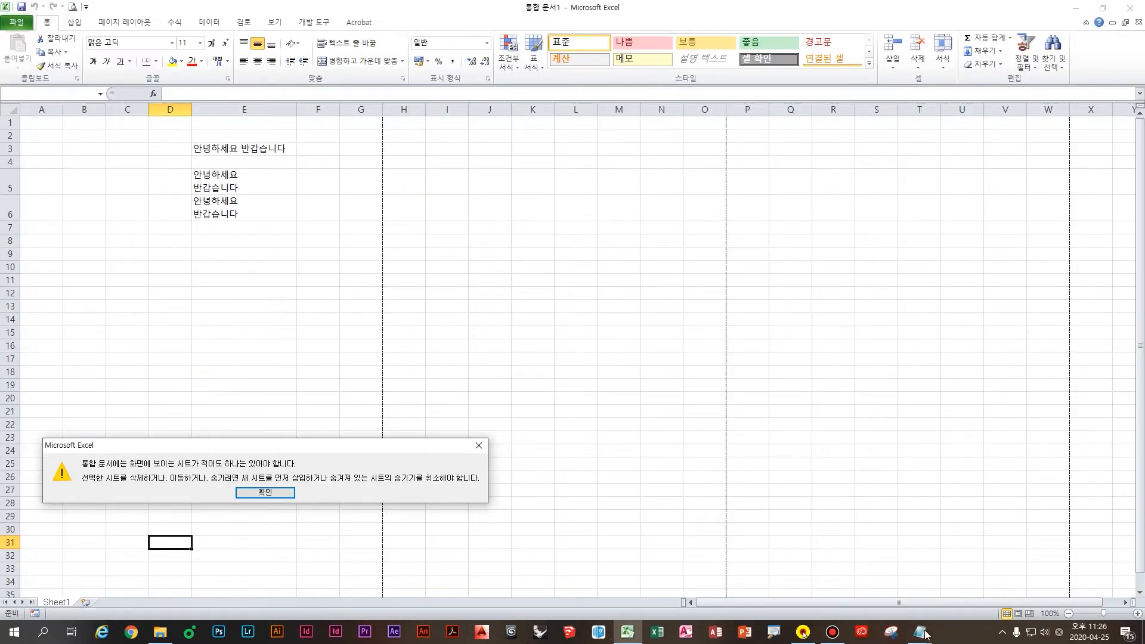
left_click(921, 631)
left_click(929, 600)
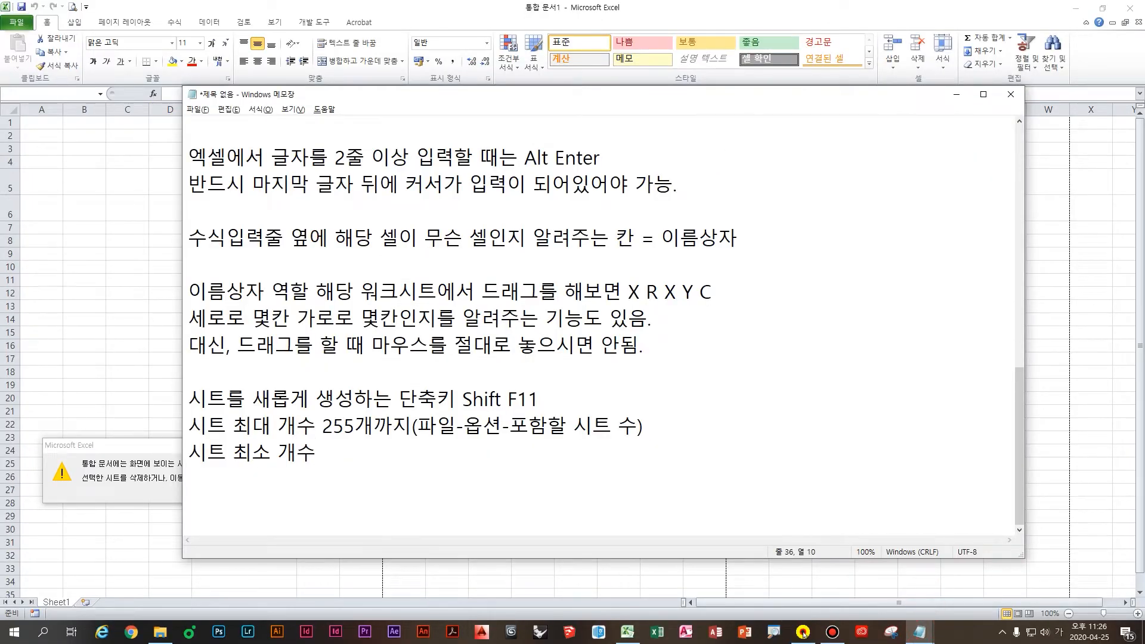
Step: Complete the minimum-sheet note with '1개', then dismiss Excel's one-visible-sheet warning
type("1ㄱ")
left_click(113, 467)
left_click(263, 491)
left_click(233, 352)
left_click(244, 229)
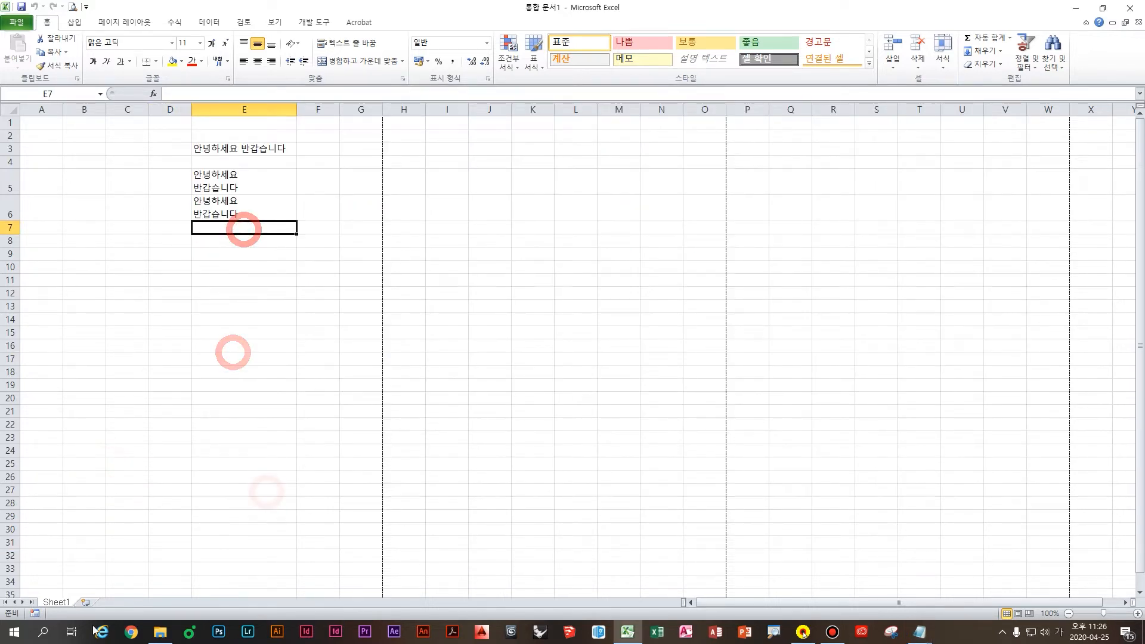
right_click(56, 601)
left_click(113, 481)
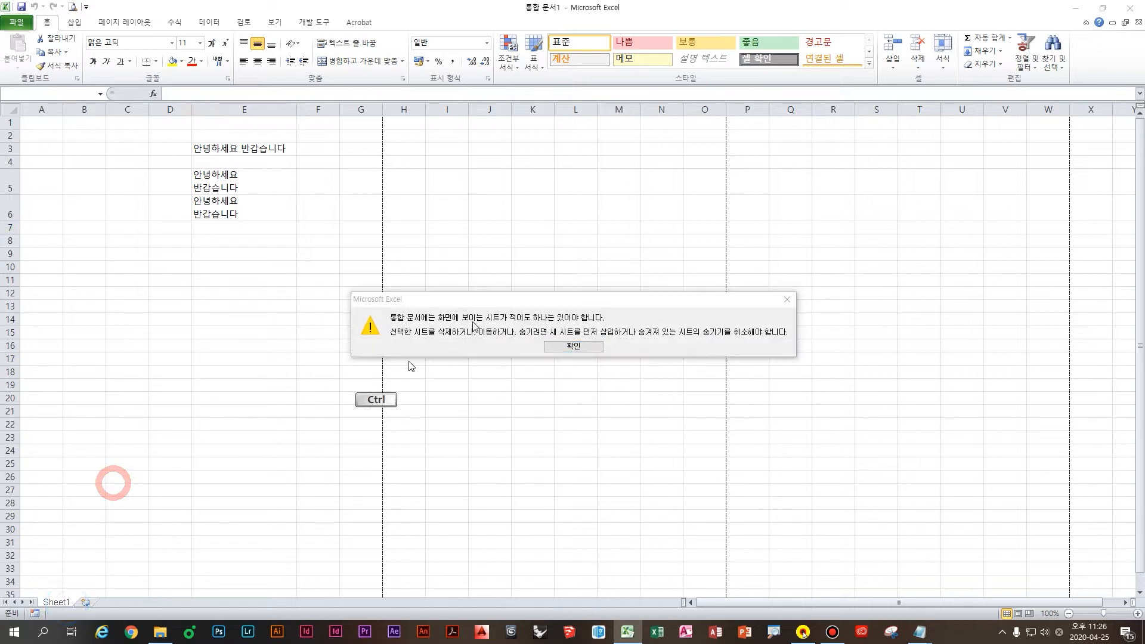
key("ctrl+1")
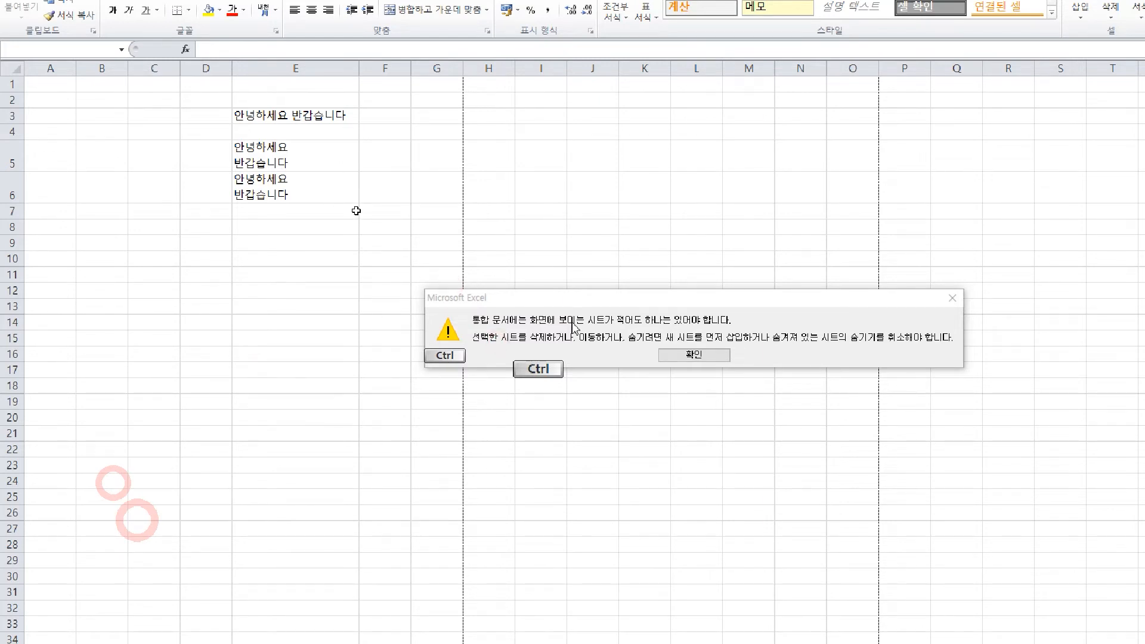
key("Escape")
key("ctrl+2")
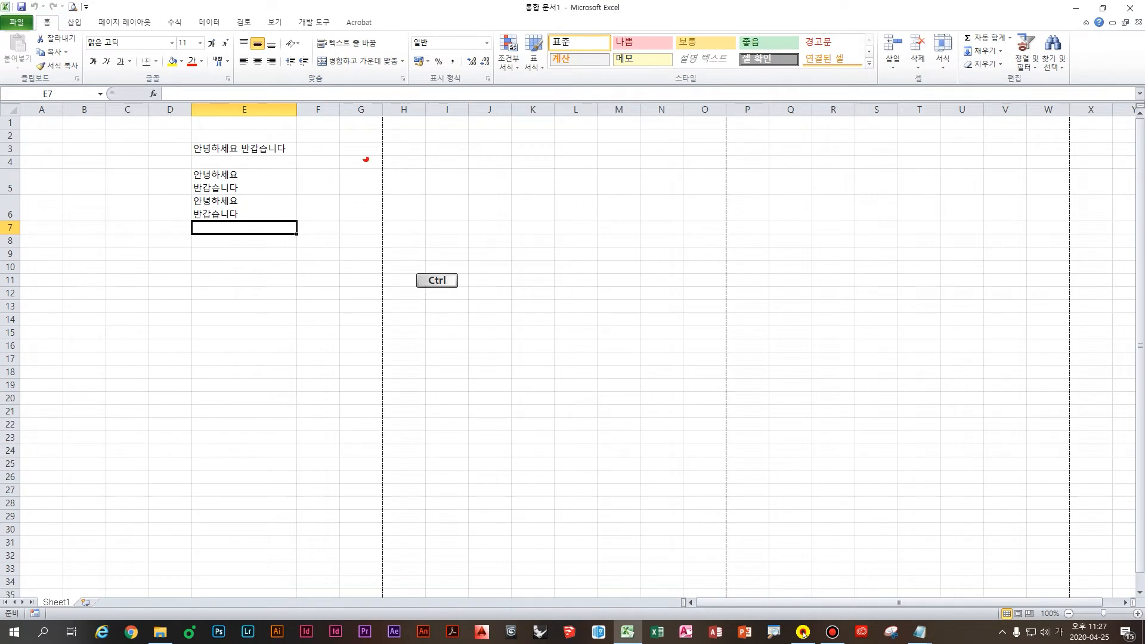
left_click_drag(350, 142, 400, 144)
mouse_move(360, 146)
left_mouse_down()
mouse_move(354, 179)
mouse_move(383, 183)
left_mouse_up()
left_click_drag(354, 170, 389, 173)
mouse_move(373, 189)
left_mouse_down()
mouse_move(346, 206)
mouse_move(373, 218)
left_mouse_up()
left_click_drag(405, 166, 446, 170)
mouse_move(407, 193)
left_mouse_down()
mouse_move(444, 198)
mouse_move(462, 218)
left_mouse_up()
left_click_drag(464, 204, 489, 204)
mouse_move(447, 213)
left_mouse_down()
mouse_move(440, 246)
mouse_move(479, 247)
left_mouse_up()
left_click_drag(515, 181, 512, 207)
left_click_drag(519, 186, 548, 218)
mouse_move(520, 232)
left_mouse_down()
mouse_move(524, 257)
mouse_move(567, 254)
left_mouse_up()
left_click_drag(587, 177, 591, 254)
left_click_drag(609, 215, 619, 259)
mouse_move(659, 217)
left_mouse_down()
mouse_move(704, 216)
mouse_move(731, 242)
left_mouse_up()
left_click_drag(730, 205, 740, 244)
left_click_drag(781, 165, 779, 261)
left_click_drag(778, 222, 830, 198)
mouse_move(830, 198)
left_mouse_down()
mouse_move(818, 212)
mouse_move(847, 229)
left_mouse_up()
left_click_drag(848, 235, 828, 276)
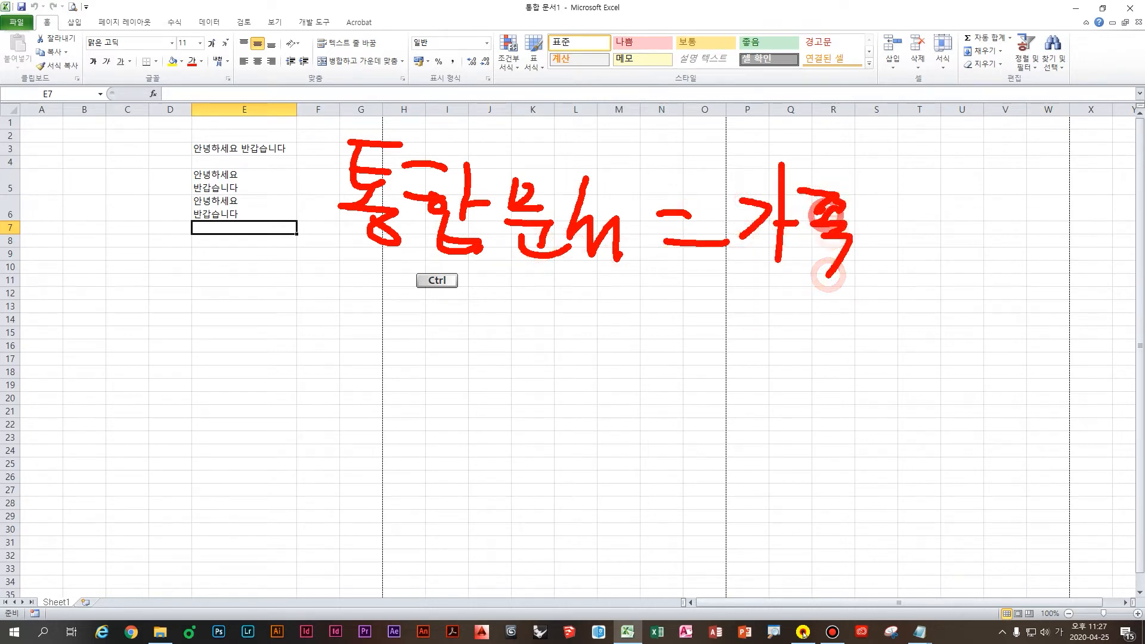
left_click(866, 250)
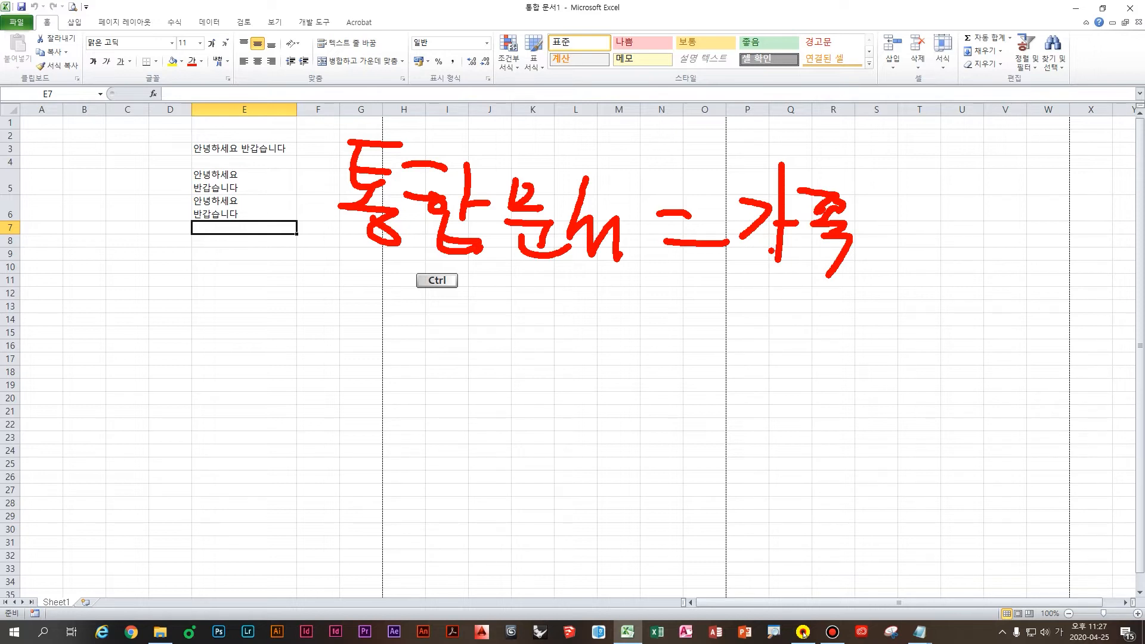
mouse_move(787, 274)
left_mouse_down()
mouse_move(784, 323)
mouse_move(833, 306)
left_mouse_up()
mouse_move(591, 391)
left_mouse_down()
mouse_move(573, 411)
mouse_move(597, 417)
left_mouse_up()
mouse_move(632, 353)
left_mouse_down()
mouse_move(619, 442)
mouse_move(649, 421)
left_mouse_up()
left_click_drag(661, 382, 675, 429)
left_click_drag(674, 429, 702, 435)
left_click_drag(718, 414, 740, 441)
left_click_drag(775, 448, 757, 467)
mouse_move(833, 400)
left_mouse_down()
mouse_move(864, 404)
mouse_move(863, 449)
left_mouse_up()
left_click_drag(886, 406, 919, 452)
mouse_move(939, 413)
left_mouse_down()
mouse_move(939, 441)
mouse_move(957, 430)
left_mouse_up()
mouse_move(970, 398)
left_mouse_down()
mouse_move(953, 449)
mouse_move(984, 474)
mouse_move(1071, 438)
left_mouse_up()
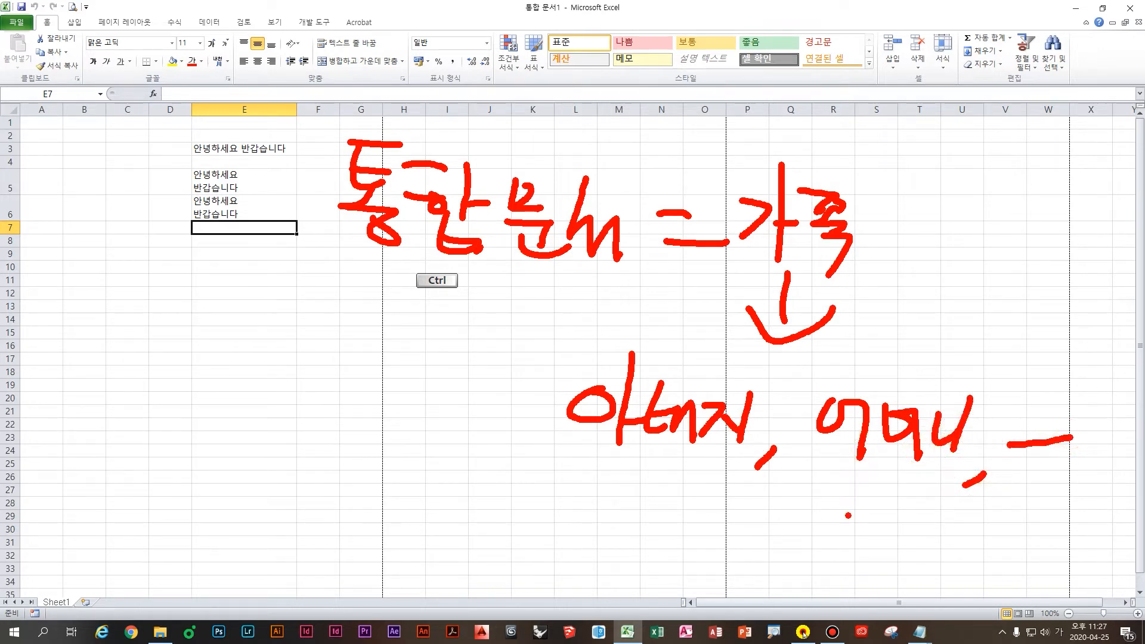
mouse_move(918, 174)
left_mouse_down()
mouse_move(939, 179)
mouse_move(923, 222)
left_mouse_up()
left_click_drag(963, 176, 987, 206)
left_click_drag(957, 197, 985, 227)
left_click_drag(1000, 186, 1011, 222)
left_click(1031, 207)
mouse_move(1023, 173)
left_mouse_down()
mouse_move(1025, 227)
mouse_move(1055, 196)
mouse_move(1029, 218)
left_mouse_up()
left_click_drag(1043, 203, 1061, 224)
left_click_drag(1032, 241, 1057, 260)
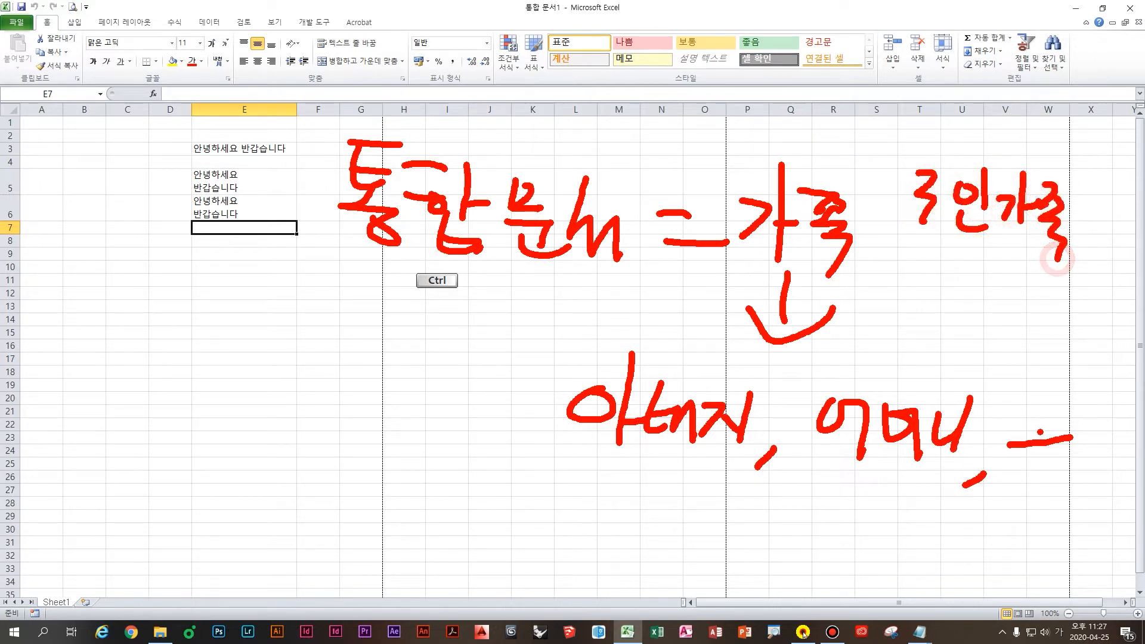
mouse_move(1012, 389)
left_mouse_down()
mouse_move(1062, 419)
mouse_move(1088, 409)
left_mouse_up()
key("b")
mouse_move(564, 468)
left_mouse_down()
mouse_move(897, 492)
mouse_move(1079, 379)
mouse_move(557, 427)
mouse_move(591, 461)
left_mouse_up()
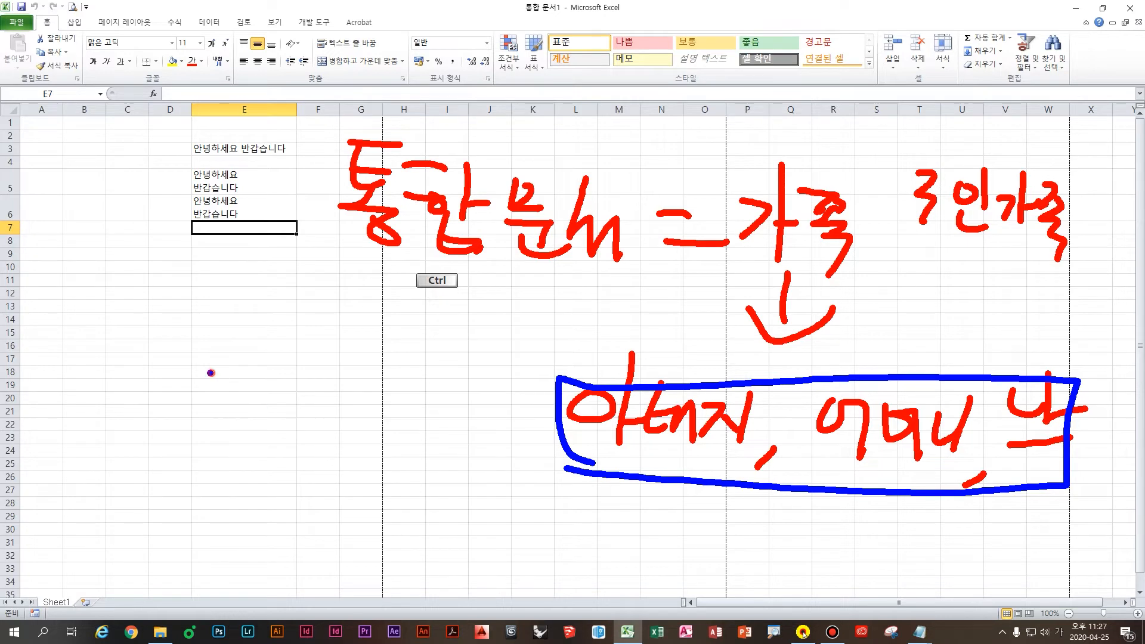
left_click_drag(210, 373, 262, 410)
mouse_move(267, 362)
left_mouse_down()
mouse_move(287, 411)
mouse_move(257, 489)
left_mouse_up()
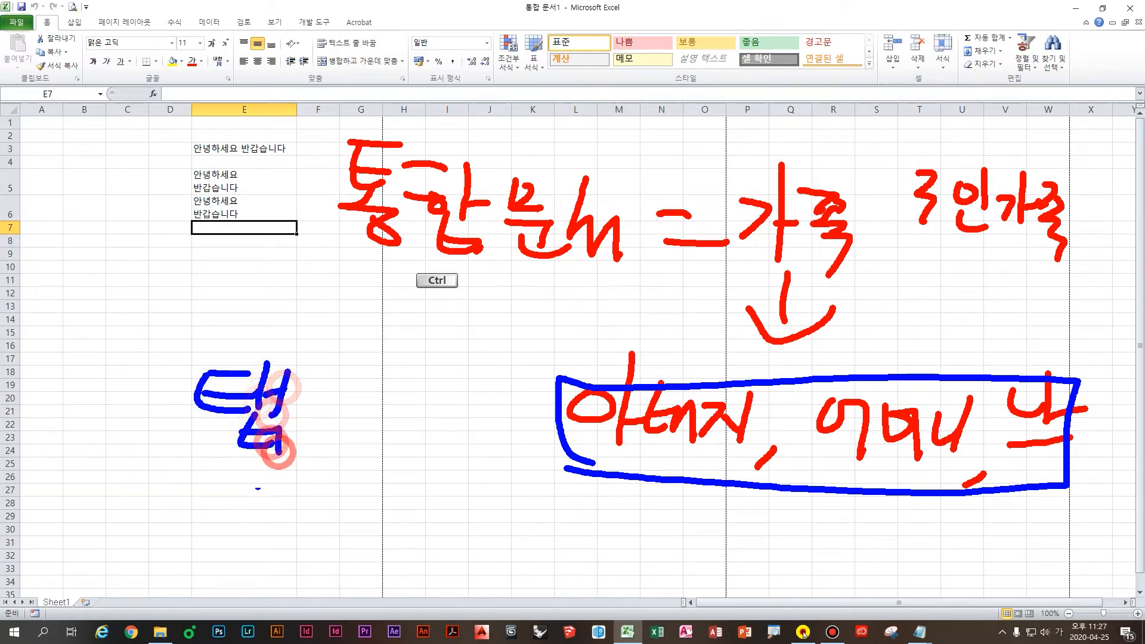
mouse_move(303, 407)
left_mouse_down()
mouse_move(352, 406)
mouse_move(356, 427)
left_mouse_up()
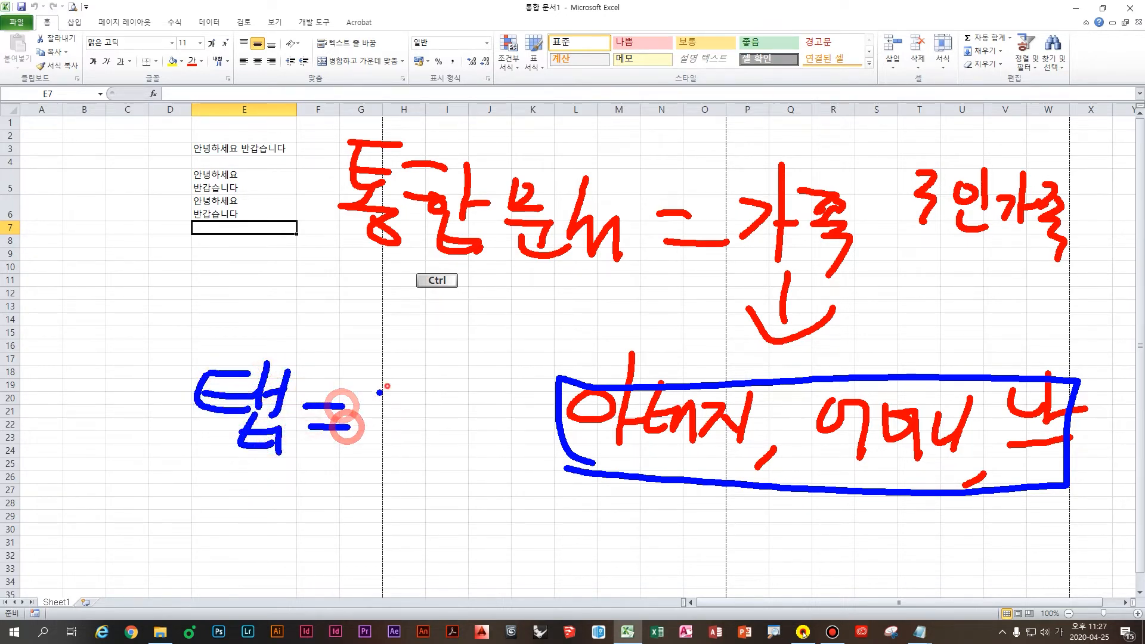
mouse_move(388, 388)
left_mouse_down()
mouse_move(402, 446)
mouse_move(397, 421)
mouse_move(454, 430)
mouse_move(478, 448)
left_mouse_up()
left_click_drag(504, 399, 544, 445)
left_click(477, 474)
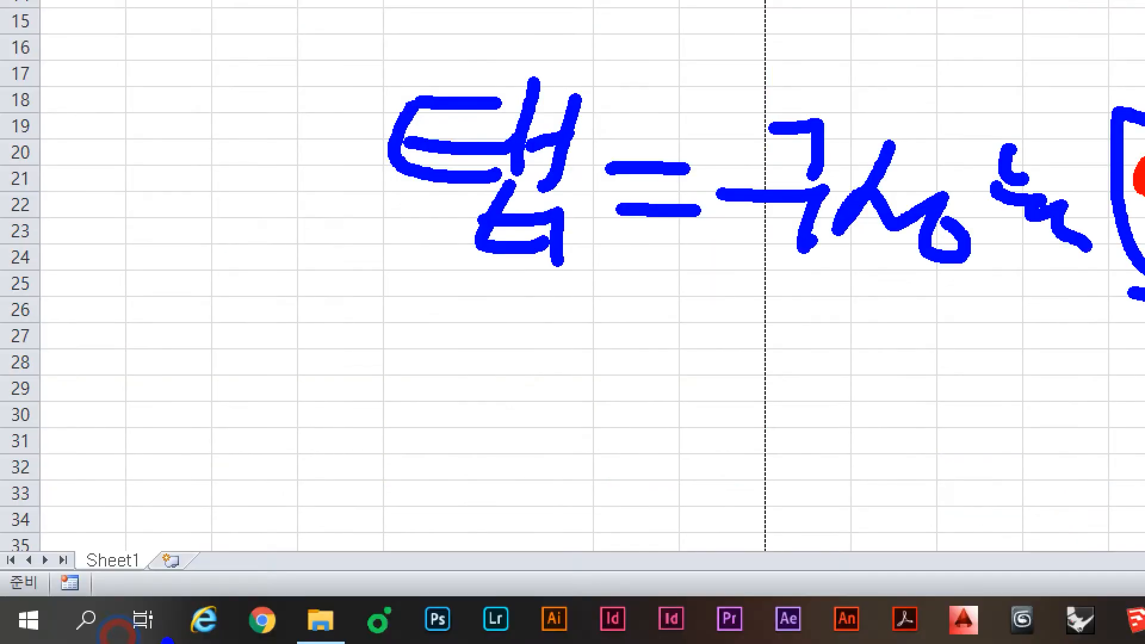
mouse_move(206, 556)
left_mouse_down()
mouse_move(358, 550)
mouse_move(570, 573)
left_mouse_up()
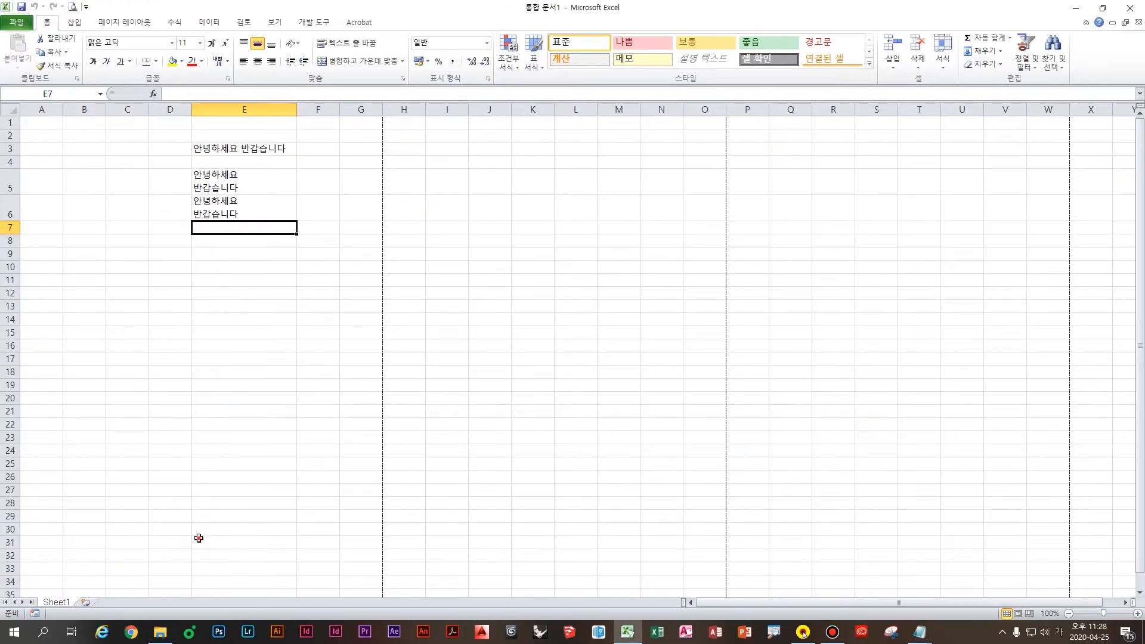
Step: Add the note '통합 문서 = 가족이라고 비유', comparing a workbook to a family
left_click(394, 437)
mouse_move(924, 616)
left_click(906, 593)
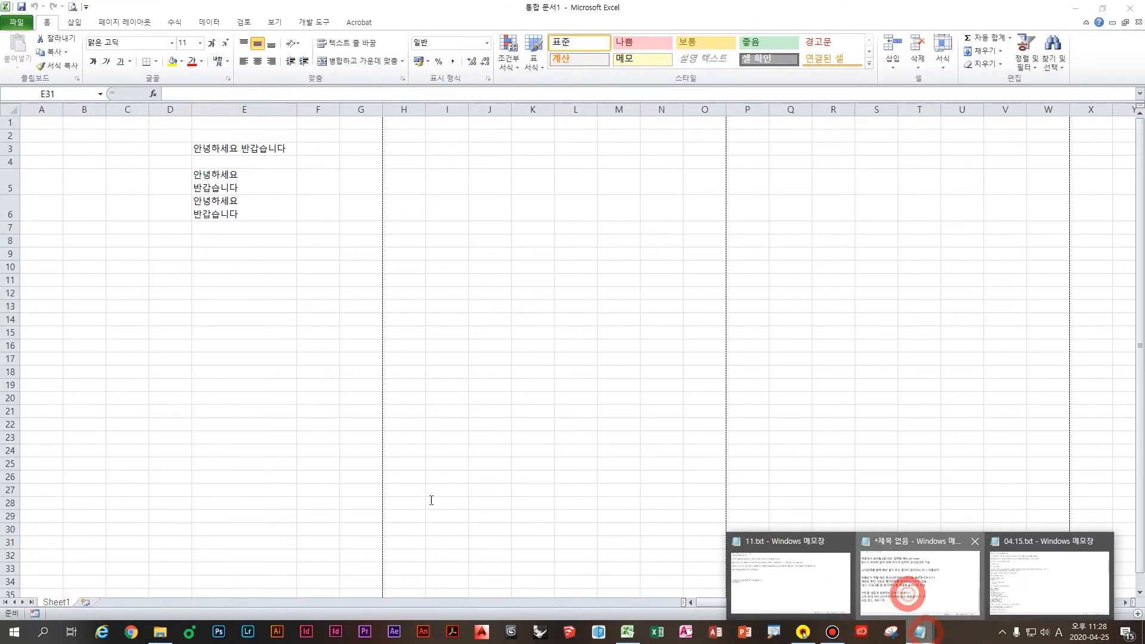
left_click(352, 472)
key("Return")
type("통ㅎㅏㅂ 문서 = ㅇ")
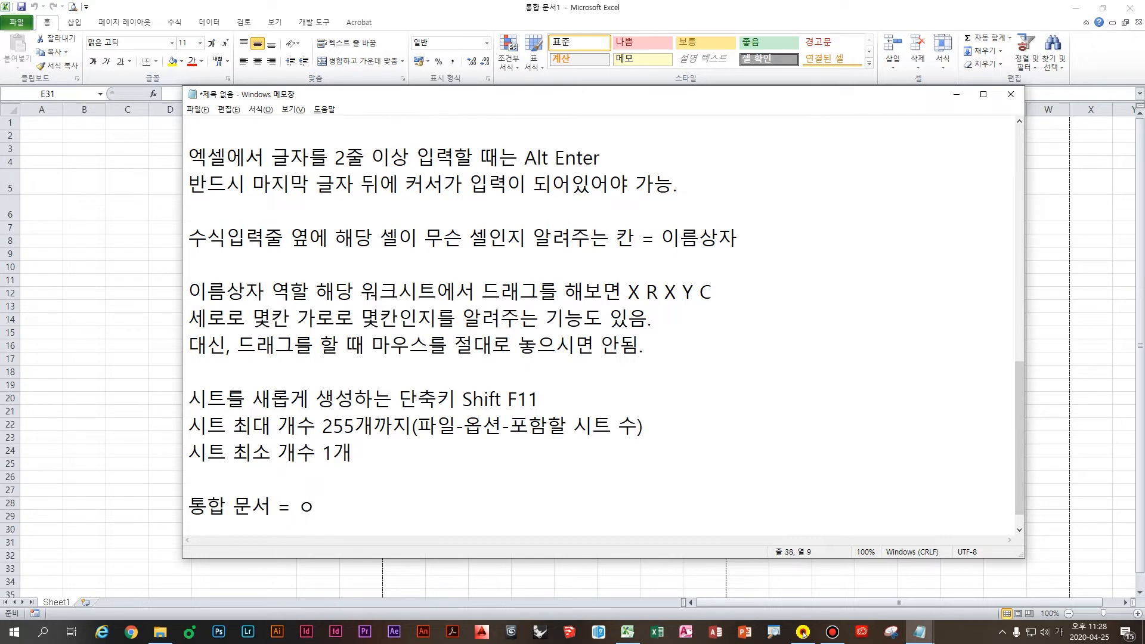
type(" 족이라고 비유")
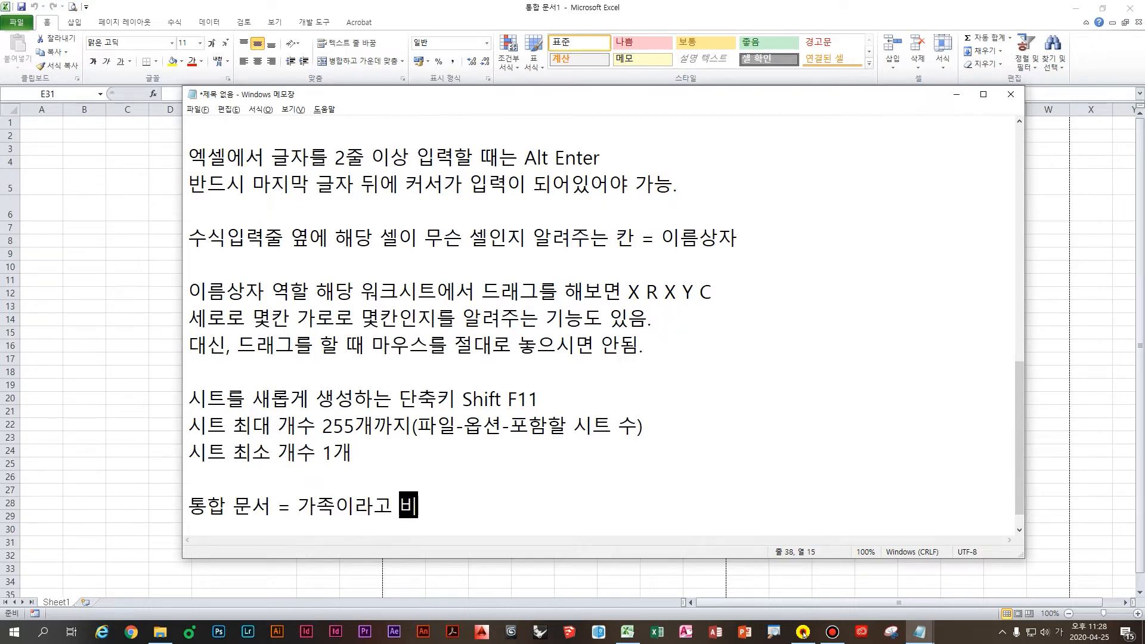
Step: Add '탭 = 가족을 구성하고 있는 구성원', then return to Excel and insert a new sheet
key("Return")
key("Return")
key("BackSpace")
type("탭 = 가족")
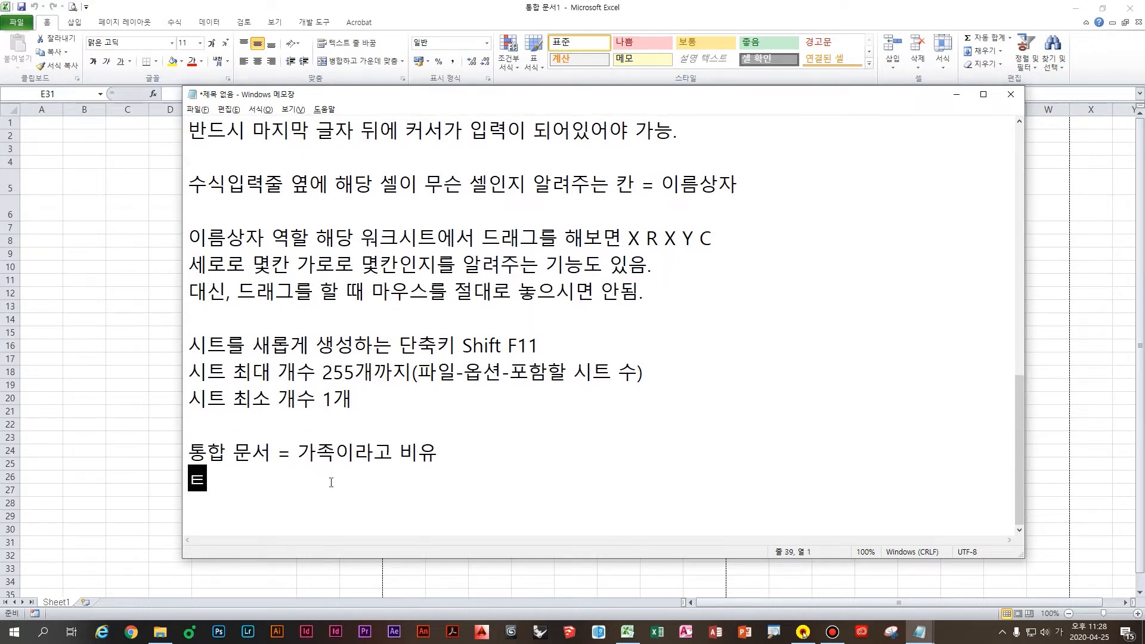
type("을")
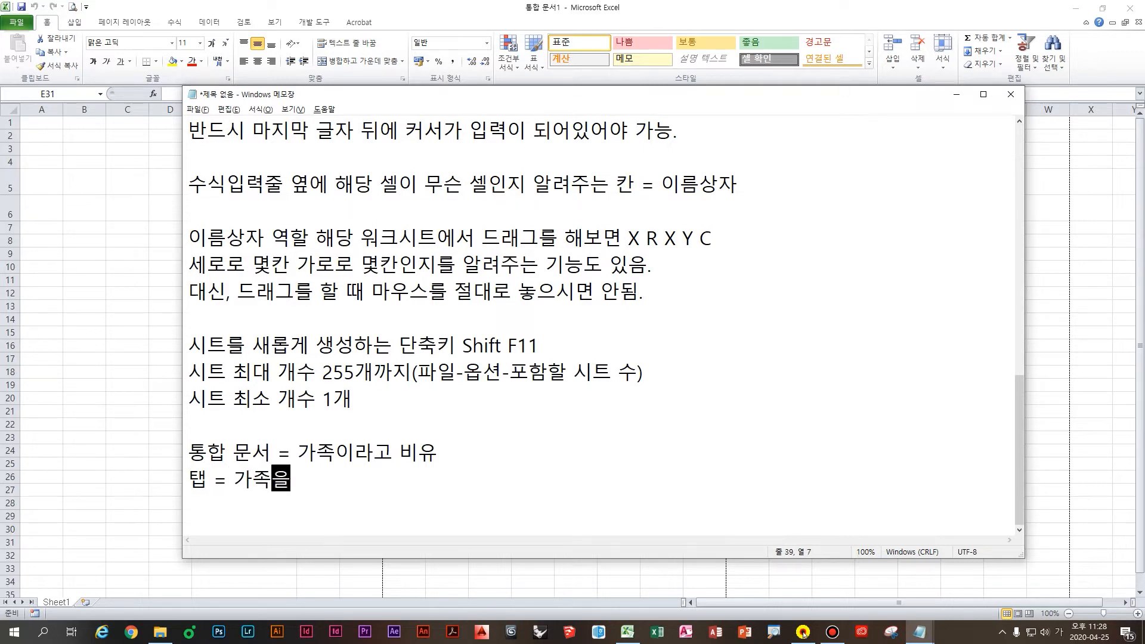
type(" 구성하고 있느는 구성원")
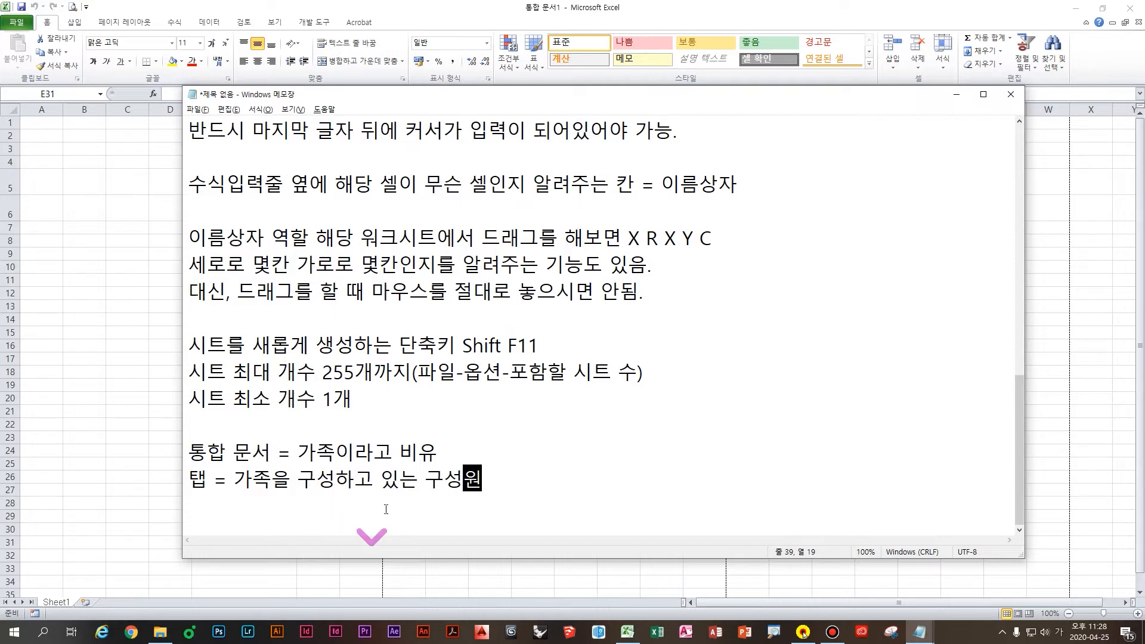
key("Return")
key("Return")
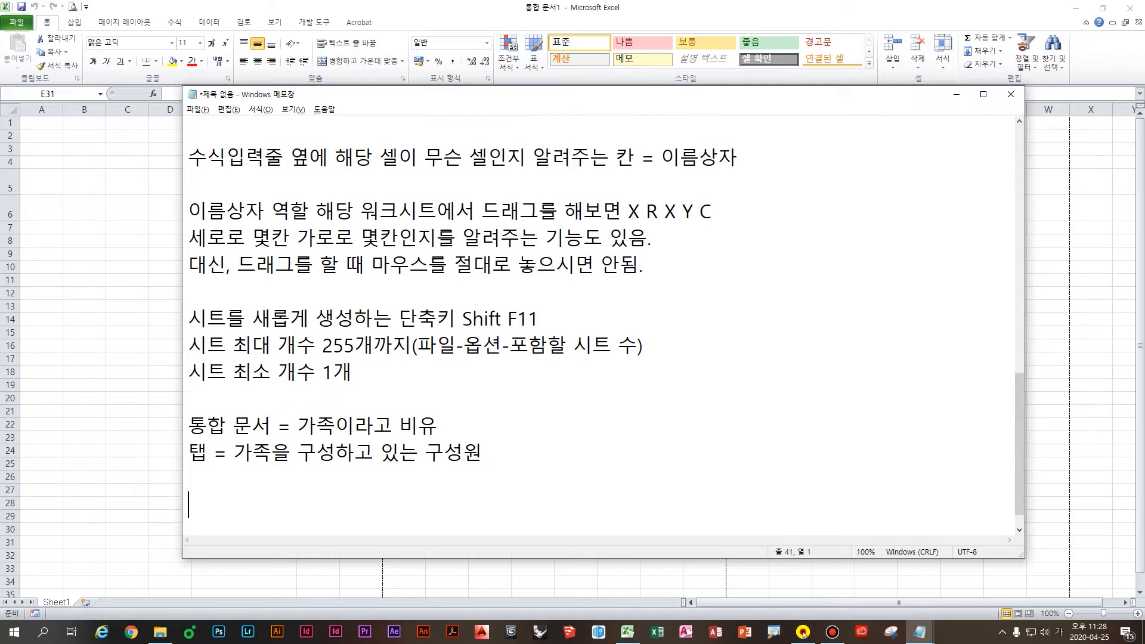
left_click(147, 427)
left_click(85, 603)
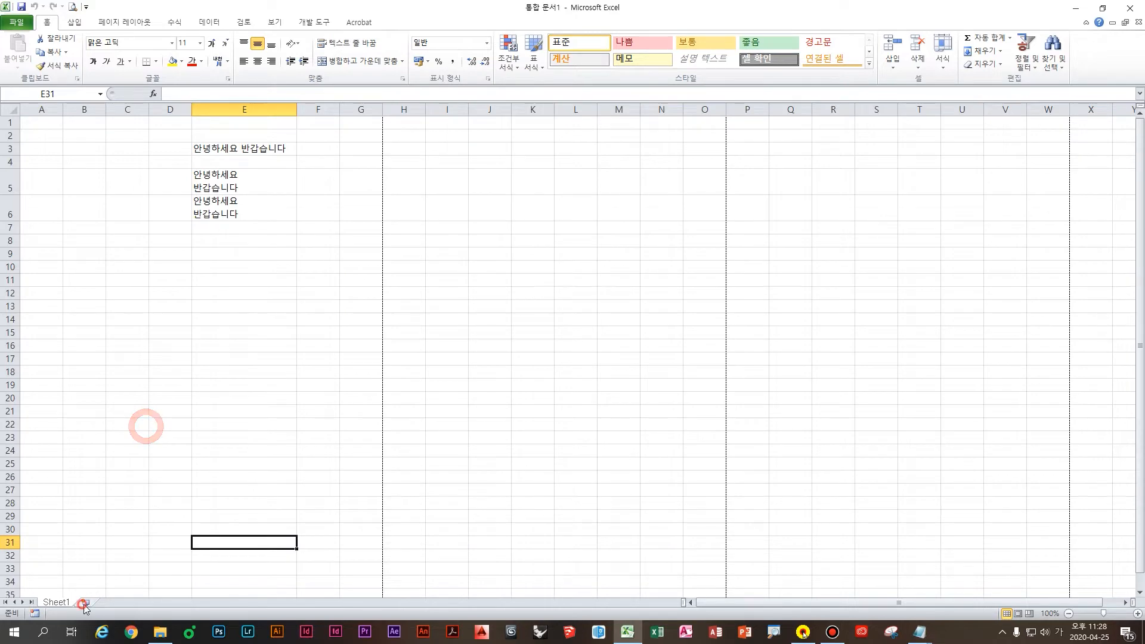
Step: Insert three more blank sheets up to Sheet21, then go back to Sheet1
left_click(126, 603)
left_click(170, 602)
left_click(212, 602)
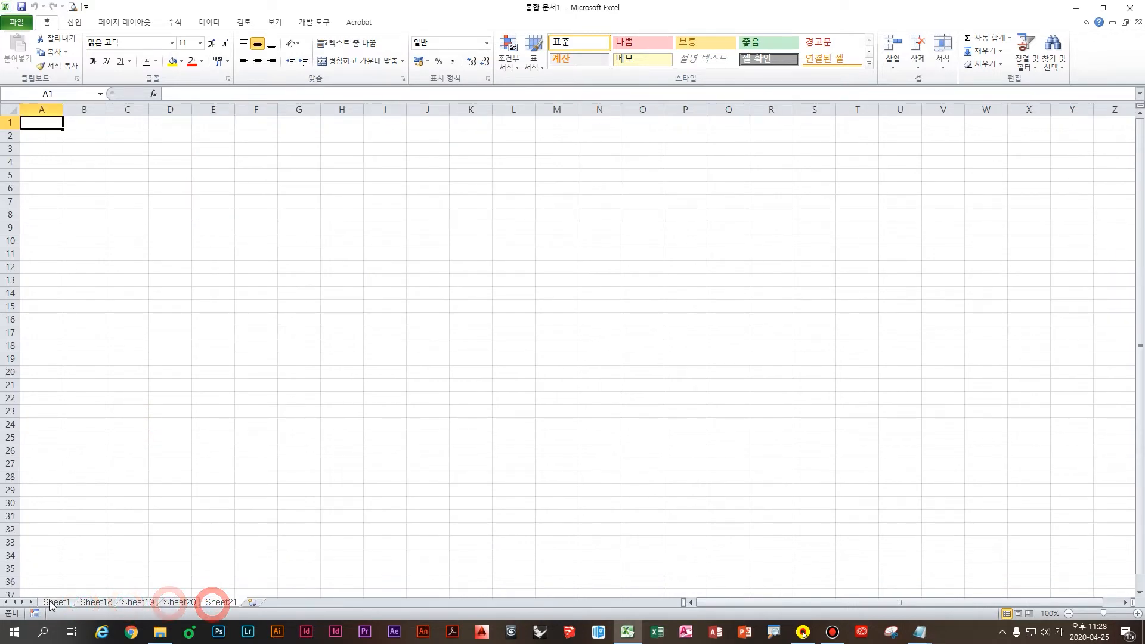
left_click(55, 603)
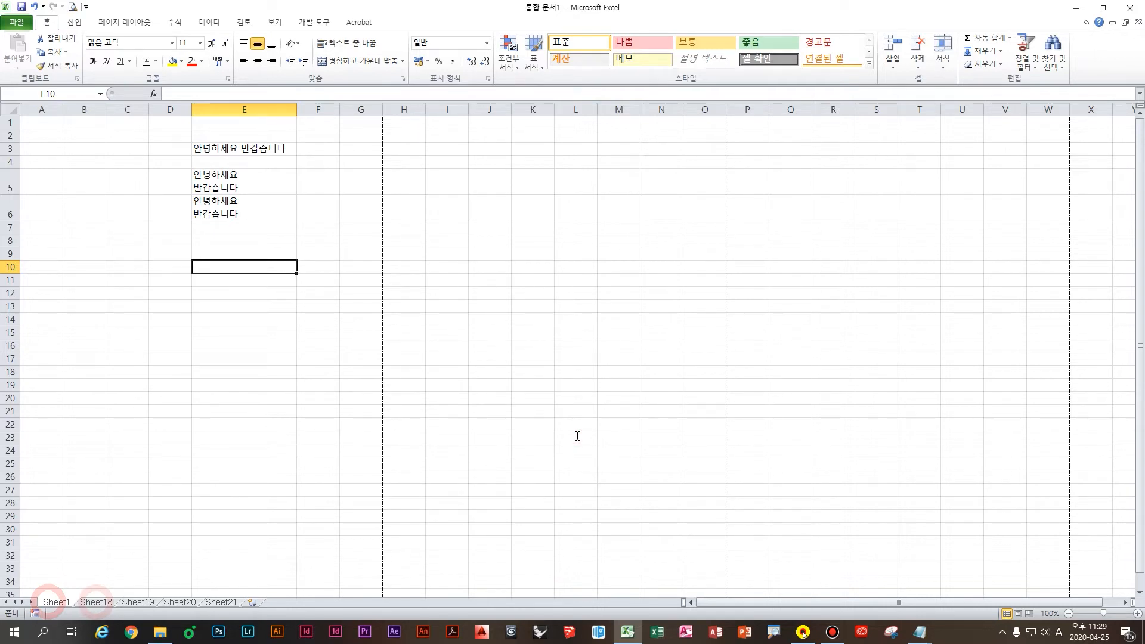
Step: Cycle between Sheet1 and Sheet18 with Ctrl+PageDown and Ctrl+PageUp
key("alt+Tab")
left_click(173, 443)
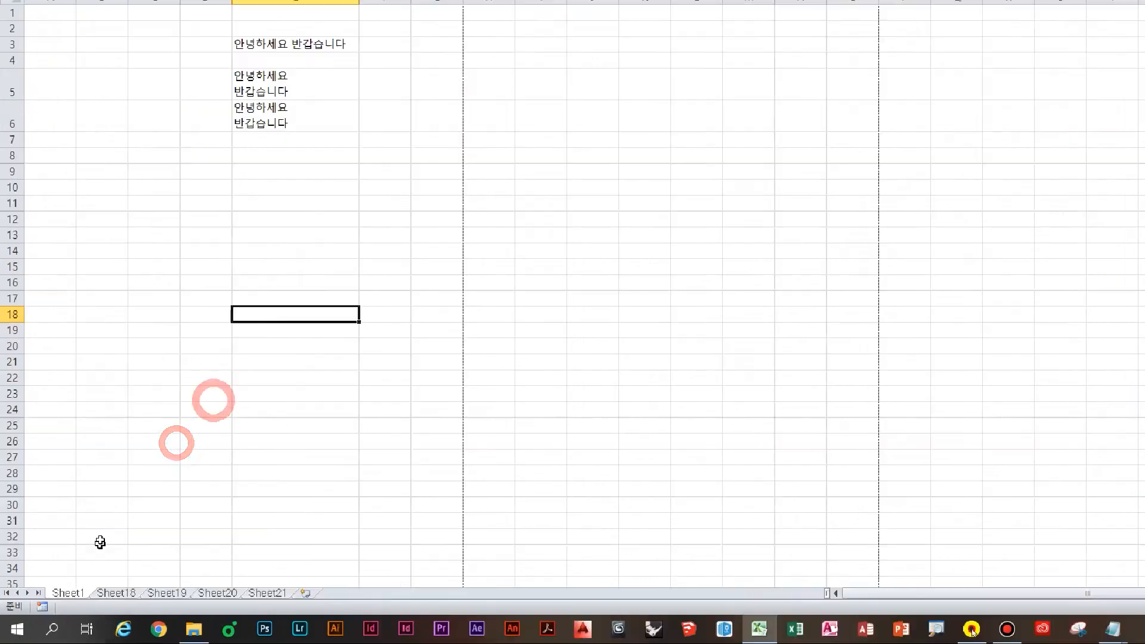
left_click(102, 532)
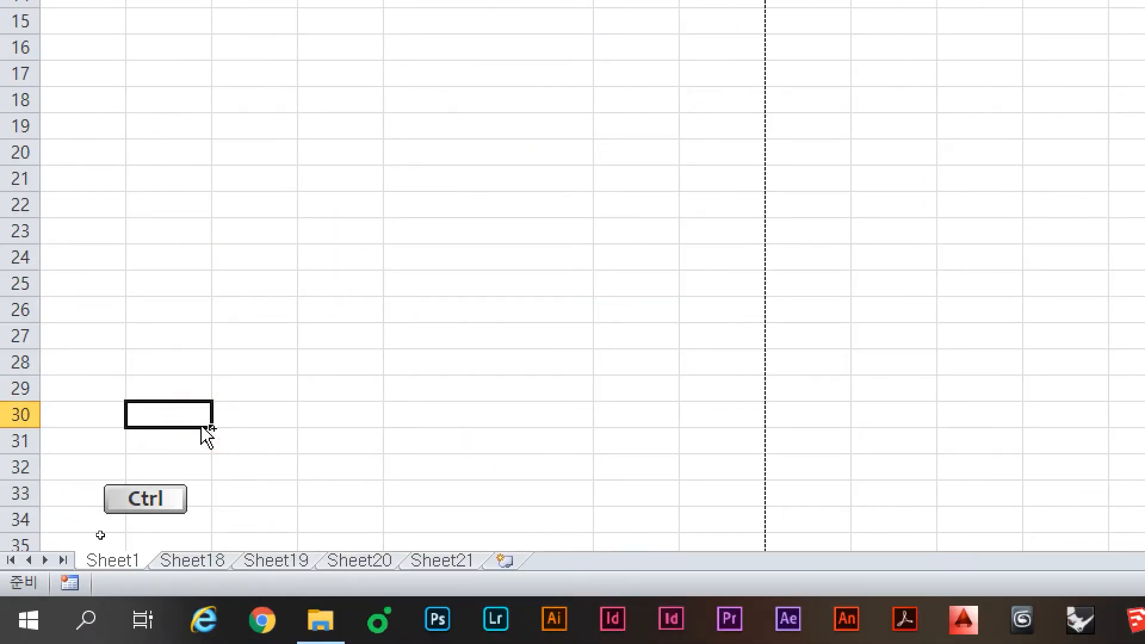
key("ctrl+Page_Down")
key("ctrl+Page_Down")
key("ctrl+Page_Down")
key("ctrl+Page_Down")
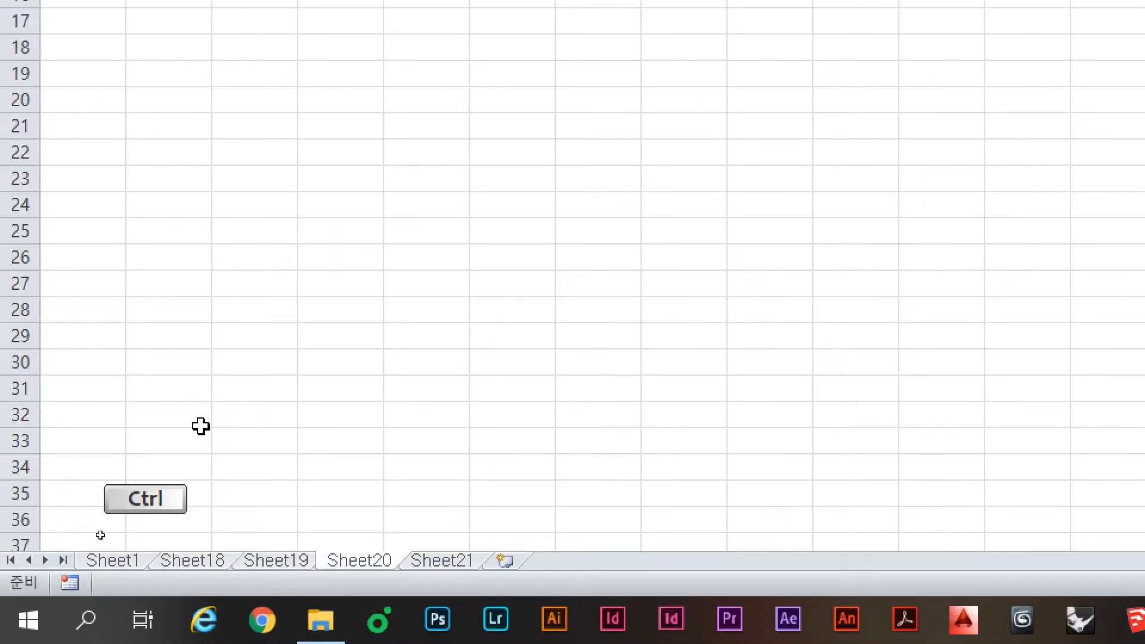
key("ctrl+Page_Up")
key("ctrl+Page_Up")
key("ctrl+Page_Up")
key("ctrl+Page_Up")
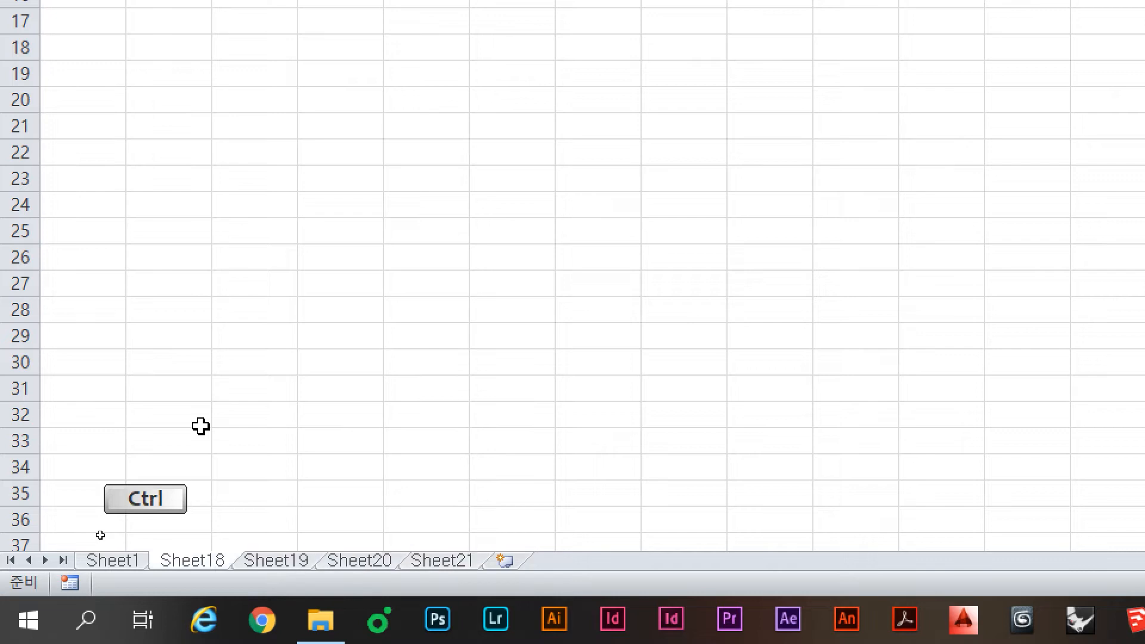
key("ctrl+Page_Down")
key("ctrl+Page_Down")
key("ctrl+Page_Down")
key("ctrl+Page_Down")
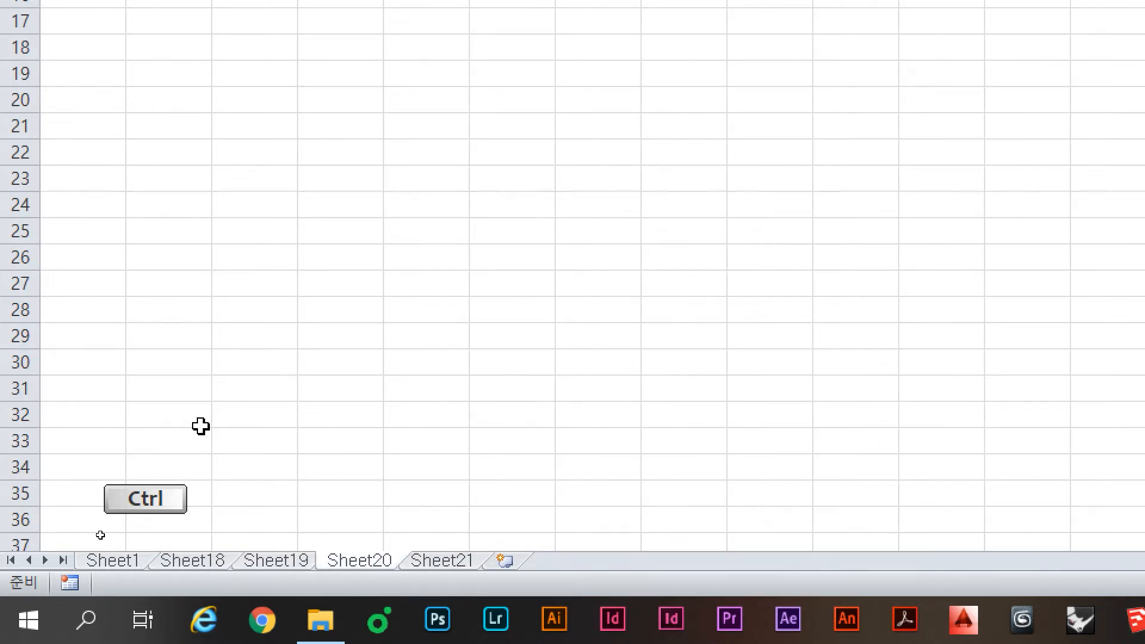
key("ctrl+Page_Up")
key("ctrl+Page_Up")
key("ctrl+Page_Up")
key("ctrl+Page_Up")
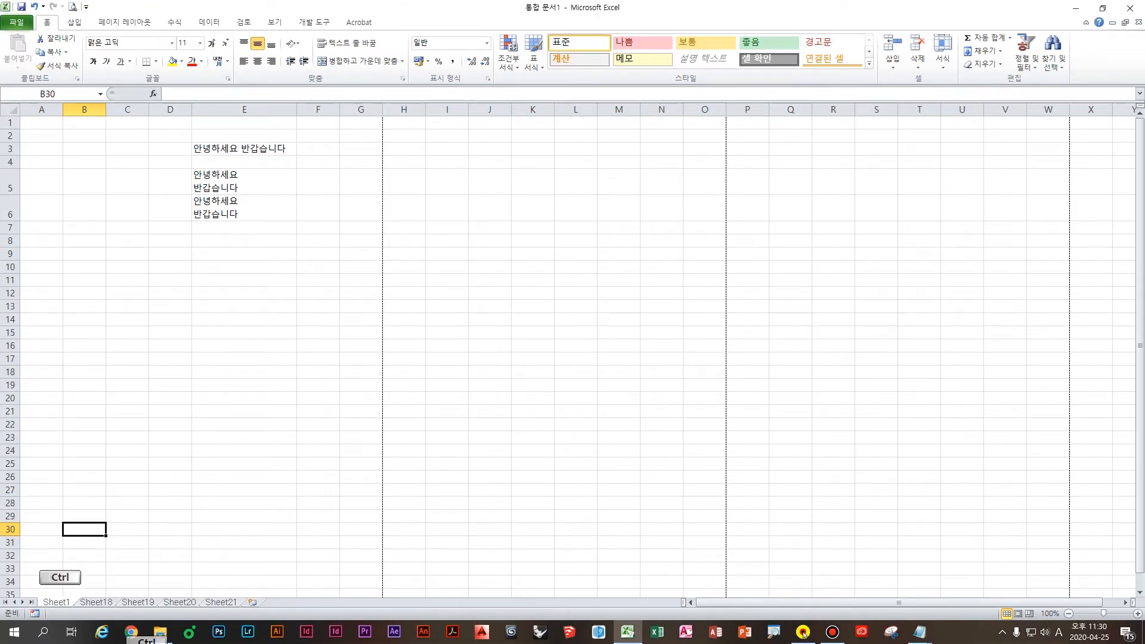
Step: Draw red 'UP' and 'Down' annotations with an arrow, clear them, and switch to Notepad
left_click_drag(186, 331, 251, 330)
left_click_drag(295, 300, 271, 444)
left_click_drag(286, 326, 258, 383)
left_click_drag(516, 332, 496, 458)
left_click_drag(532, 355, 468, 477)
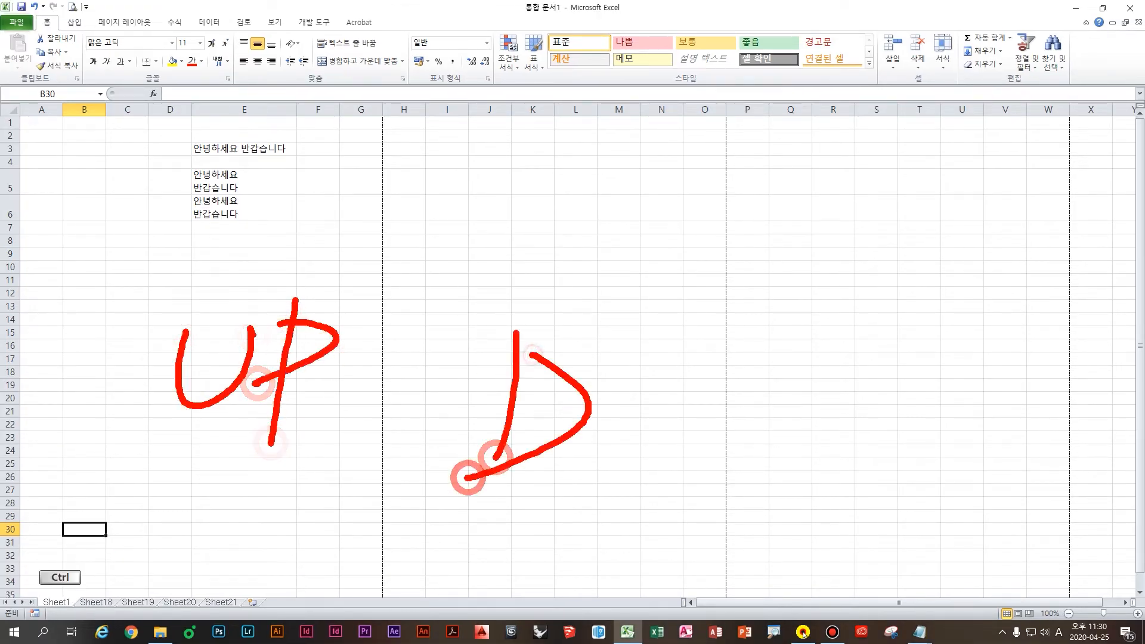
left_click(592, 443)
mouse_move(621, 413)
left_mouse_down()
mouse_move(616, 392)
mouse_move(667, 415)
left_mouse_up()
mouse_move(674, 396)
left_mouse_down()
mouse_move(713, 389)
mouse_move(756, 463)
left_mouse_up()
mouse_move(607, 309)
left_mouse_down()
mouse_move(609, 289)
mouse_move(352, 294)
mouse_move(385, 305)
left_mouse_up()
left_click(803, 633)
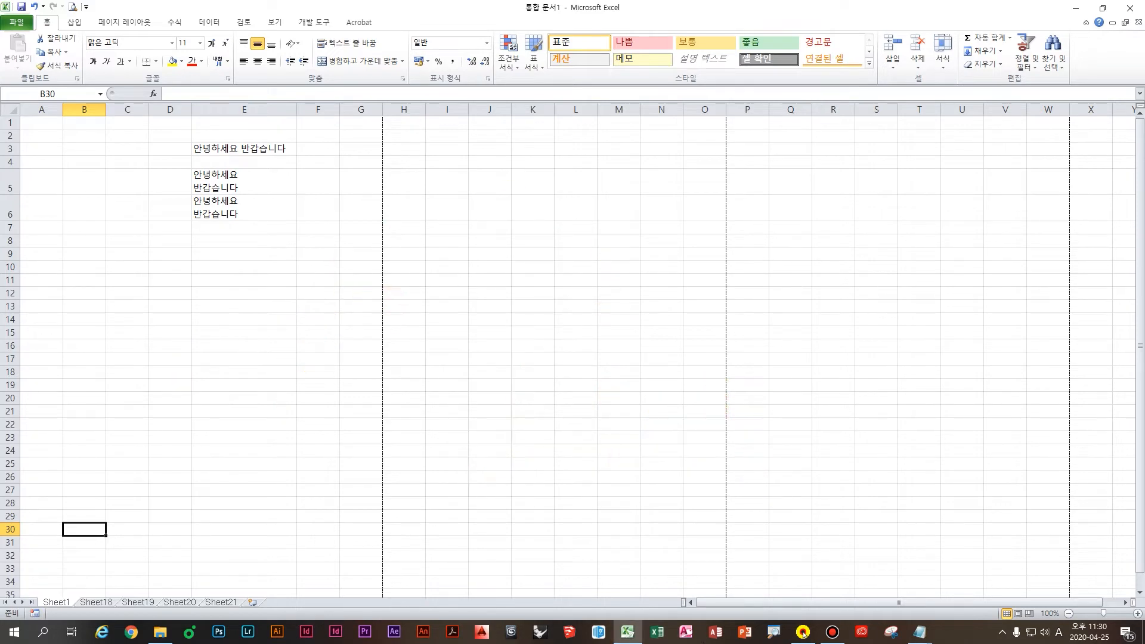
left_click(921, 633)
left_click(934, 595)
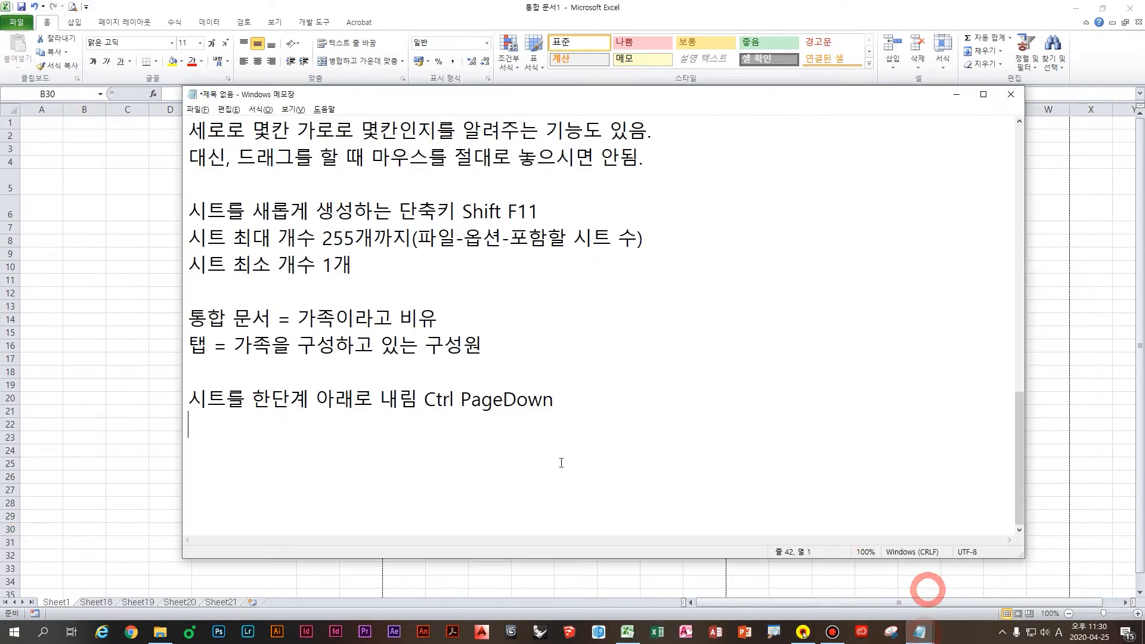
Step: Add the note '시트를 한단계 위로 올림 Ctrl PageUp' and return to Excel
type("시트를 한")
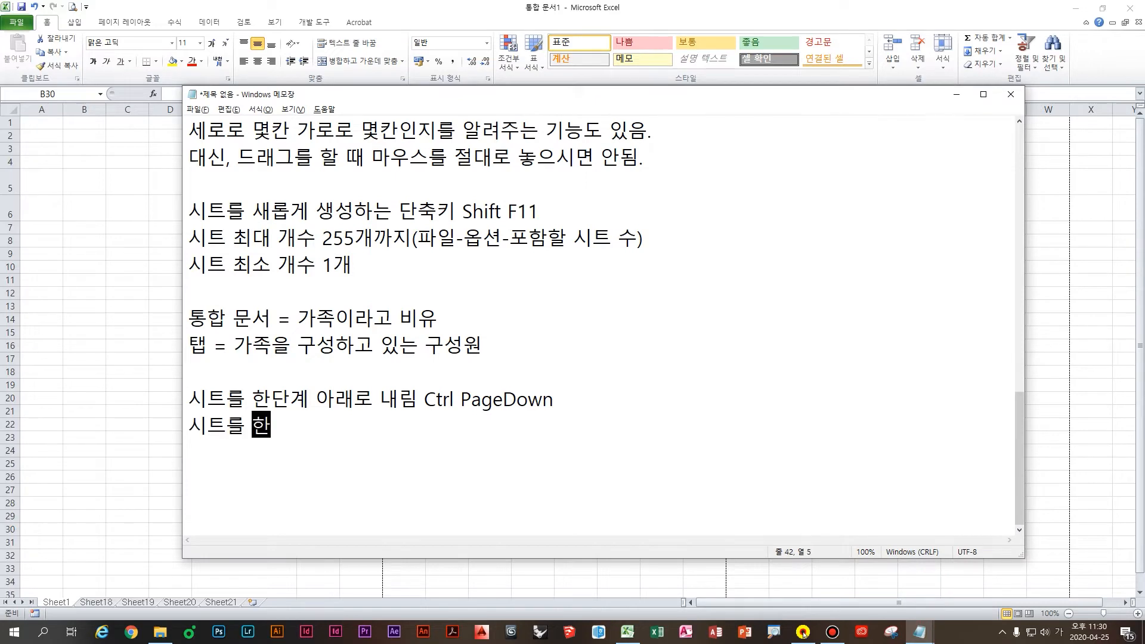
type("단계 우위로 올림")
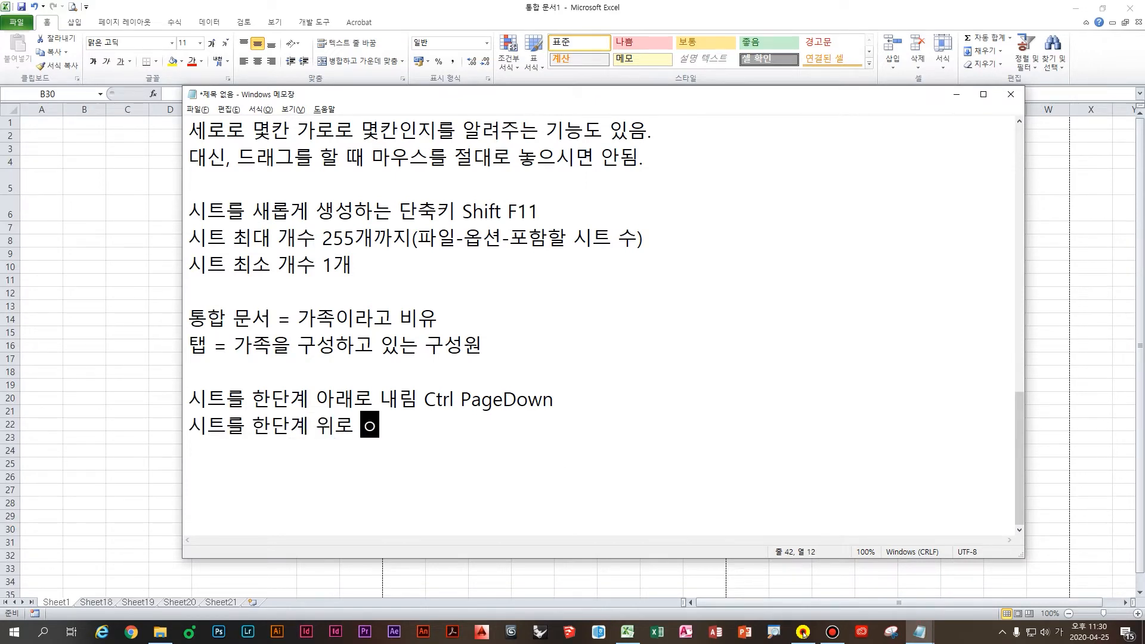
key("Hangul")
type("Ctrl PageUp")
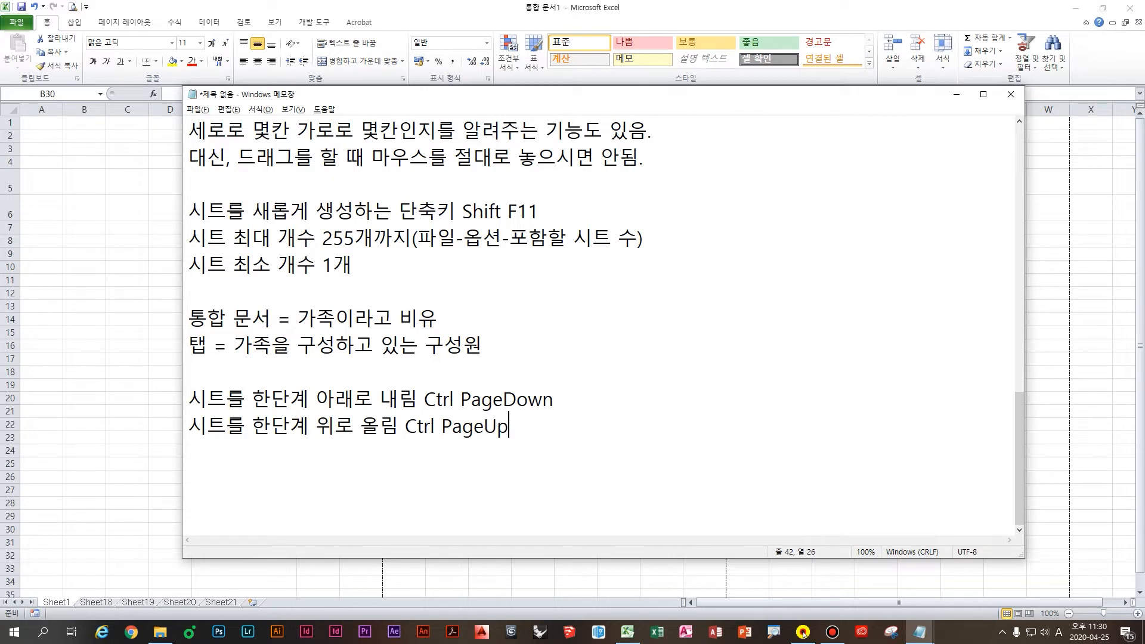
key("Return")
key("Return")
left_click(136, 398)
left_click(233, 368)
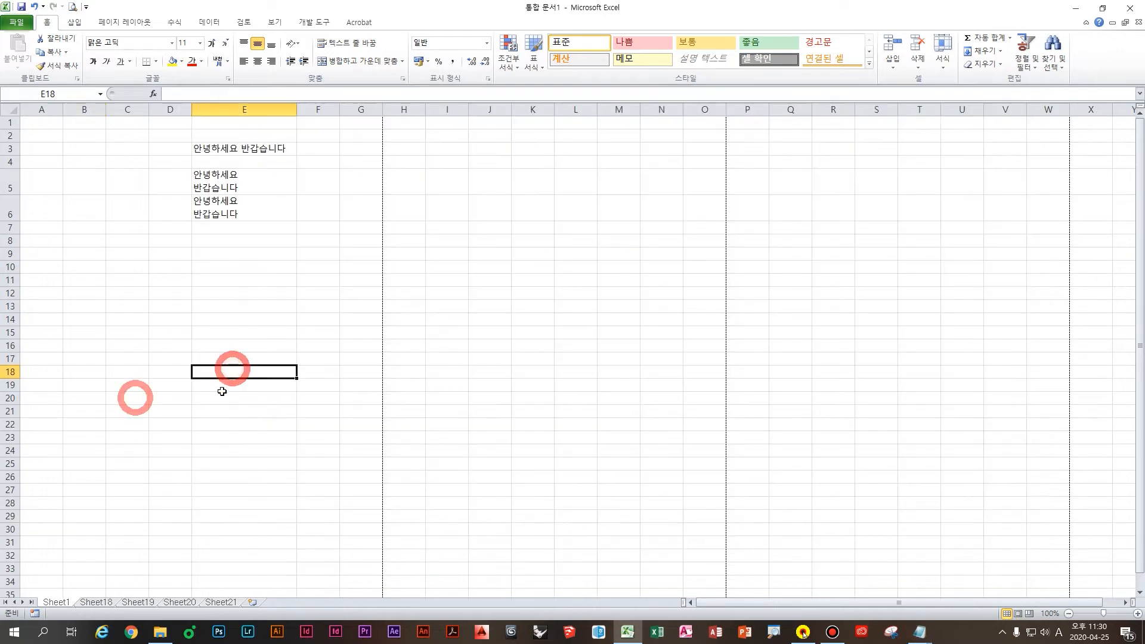
Step: Select a few cells on Sheet1, then Ctrl+PageDown forward to the blank Sheet20
left_click(222, 228)
left_click(251, 242)
left_click(276, 342)
key("ctrl+Page_Down")
key("ctrl+Page_Down")
key("ctrl+Page_Down")
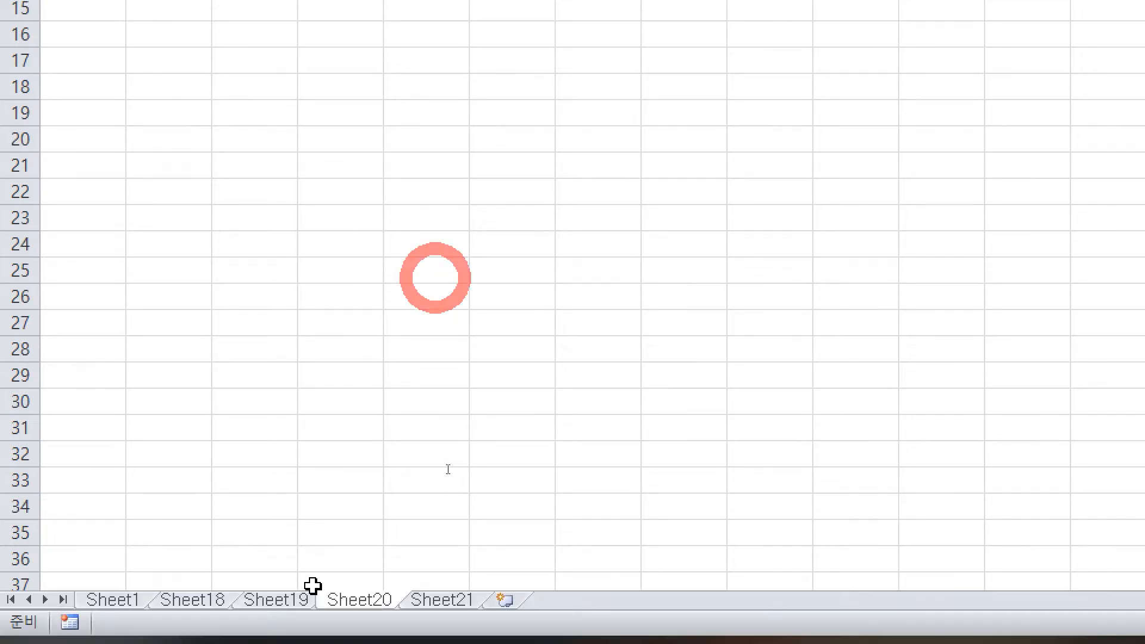
Step: Add the reminder '필기 시험에서 2과목 스프레드시트에서 출제가 되기 때문에 반드시 숙지' and return to Excel
type("필기 시험ㅇ")
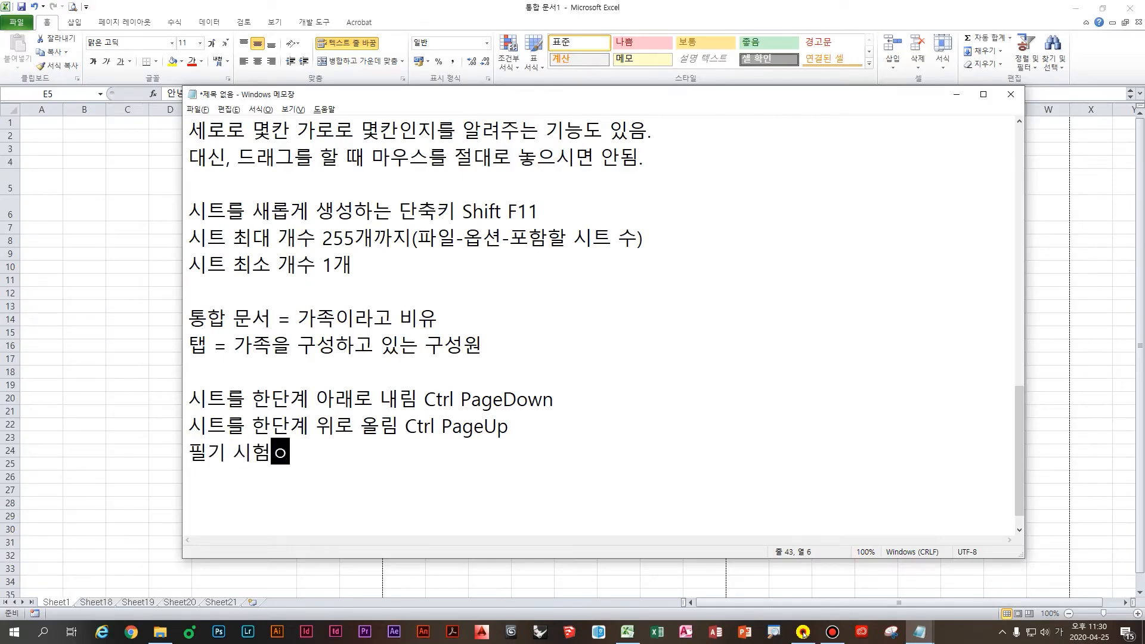
type("엣서 주")
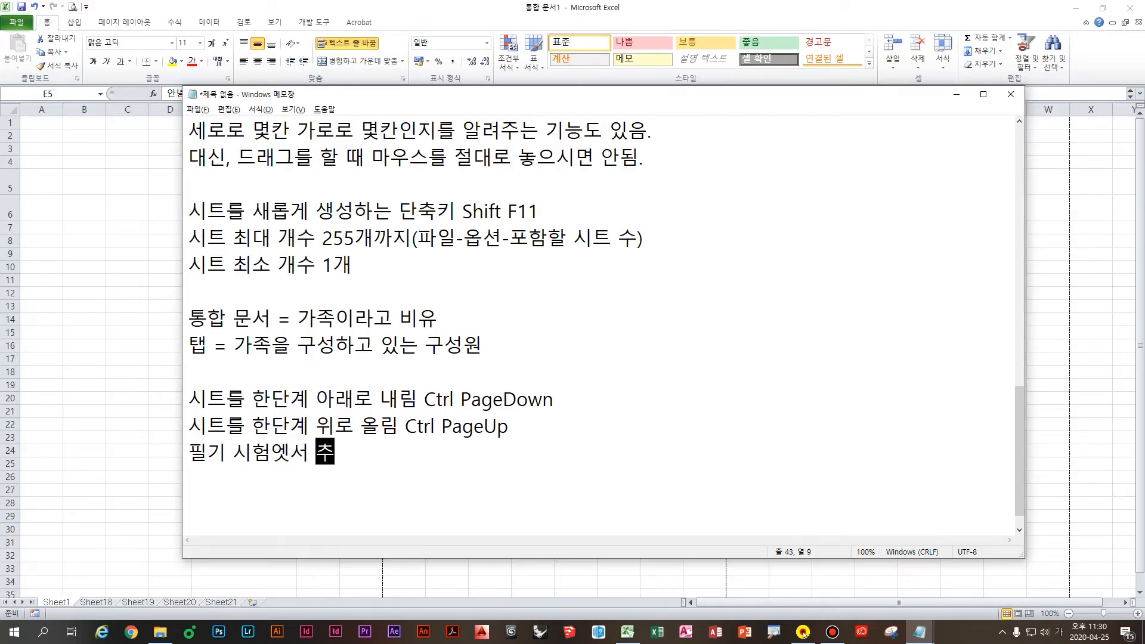
key("BackSpace")
key("BackSpace")
key("BackSpace")
key("BackSpace")
type("서 2과목 ")
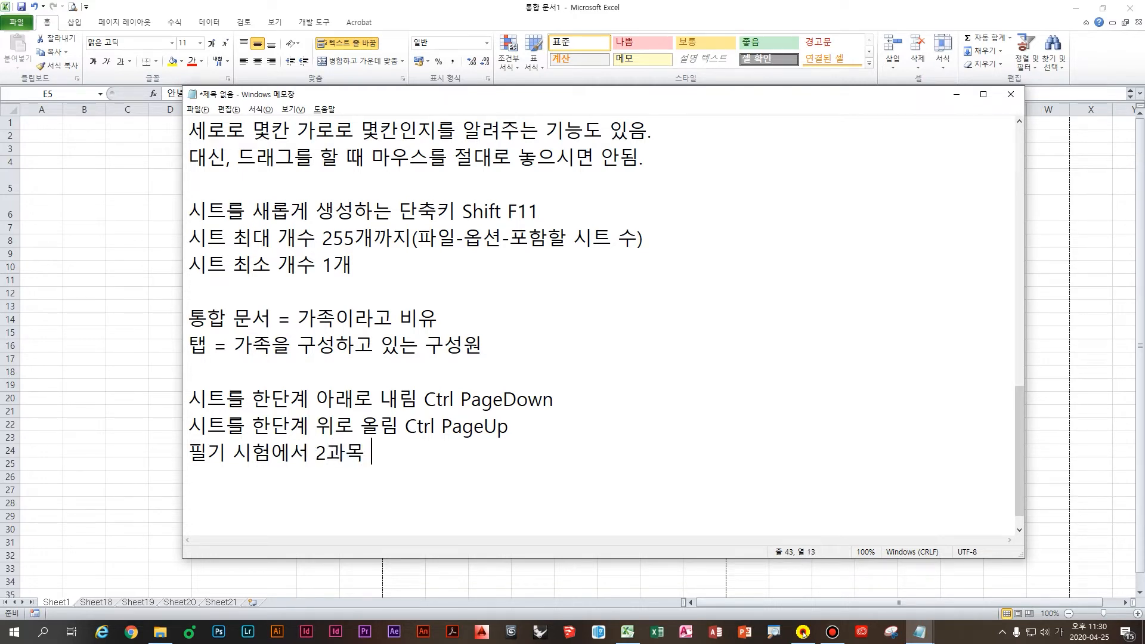
type("스프레드시트에서 출")
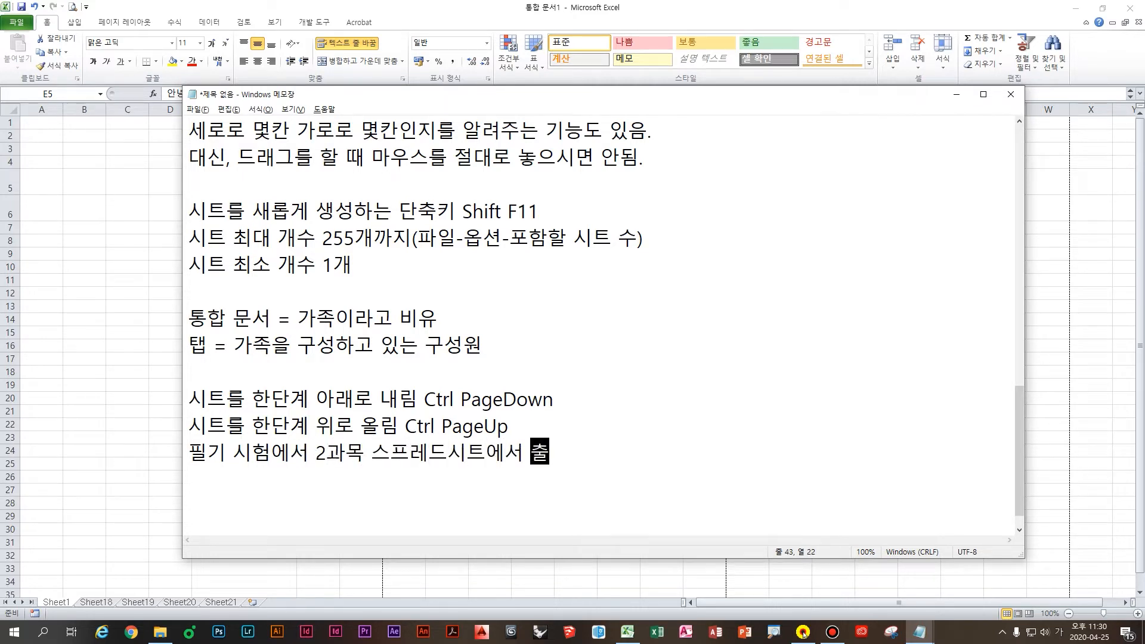
type("제가 되기 때문에 ")
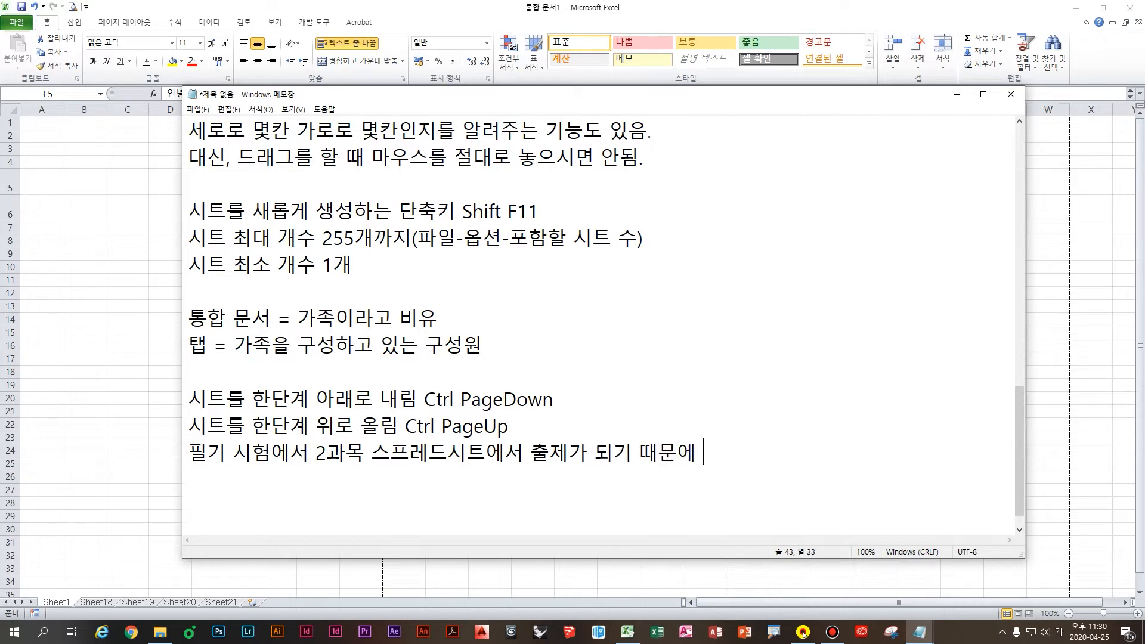
type("반드시 수ㅠㄱ")
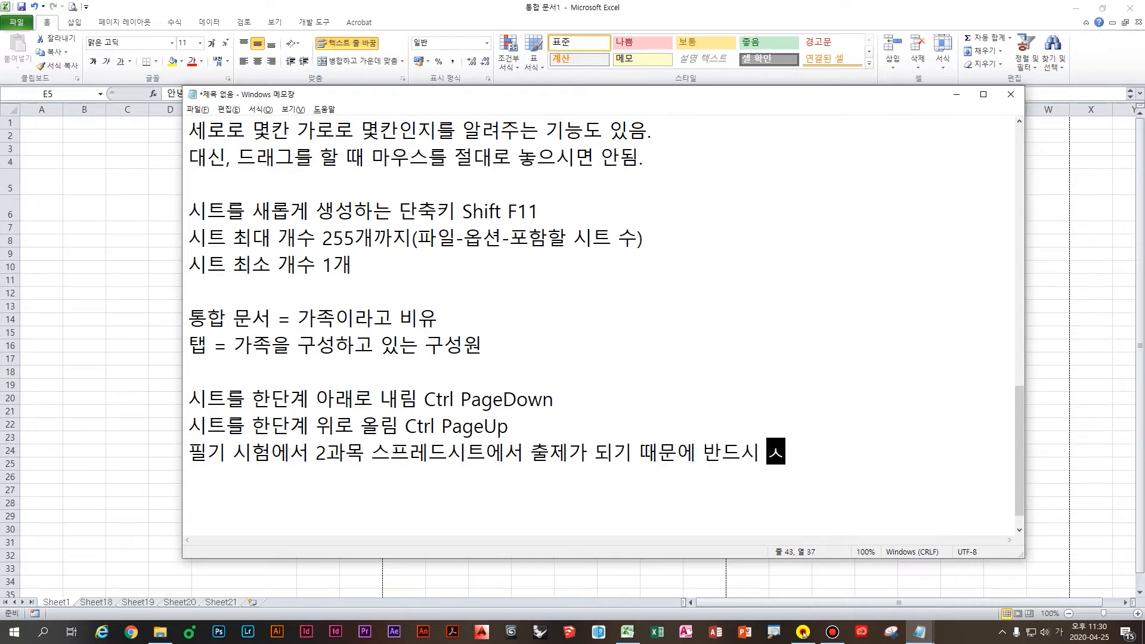
type("숙지")
key("Return")
key("Return")
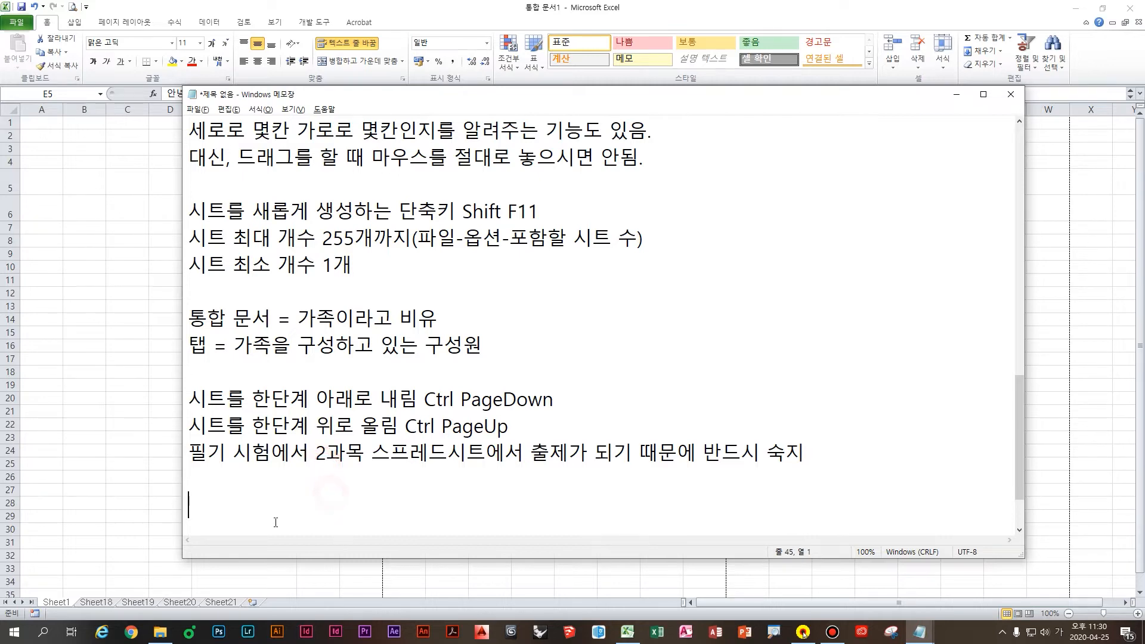
left_click(125, 495)
left_click(278, 413)
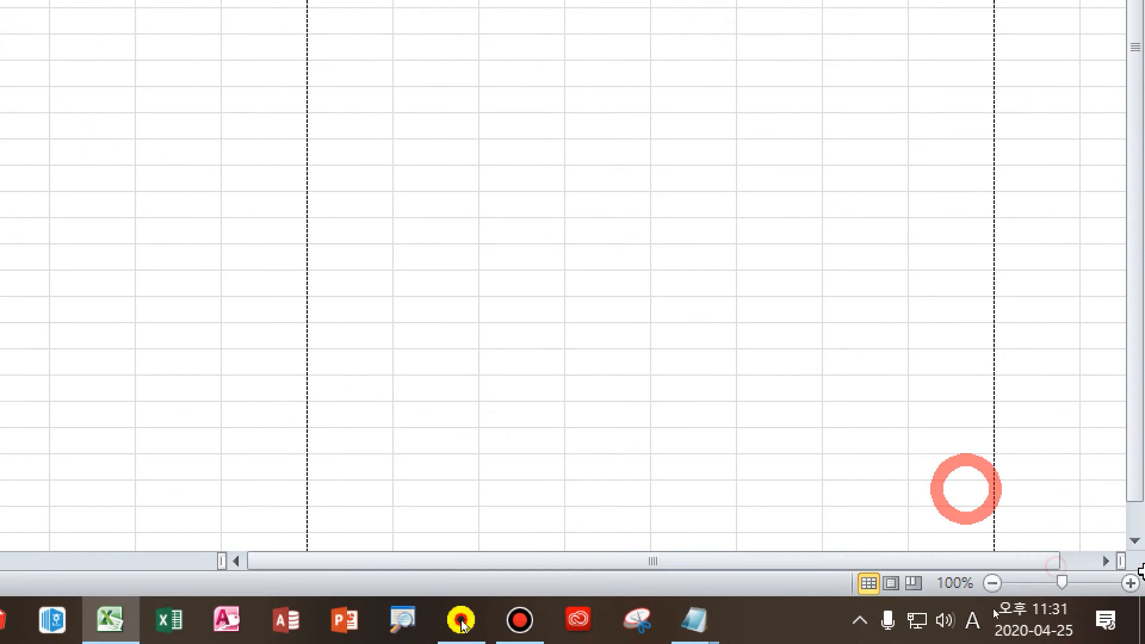
Step: Zoom Sheet1 in with the status-bar + button toward 170%
key("ctrl")
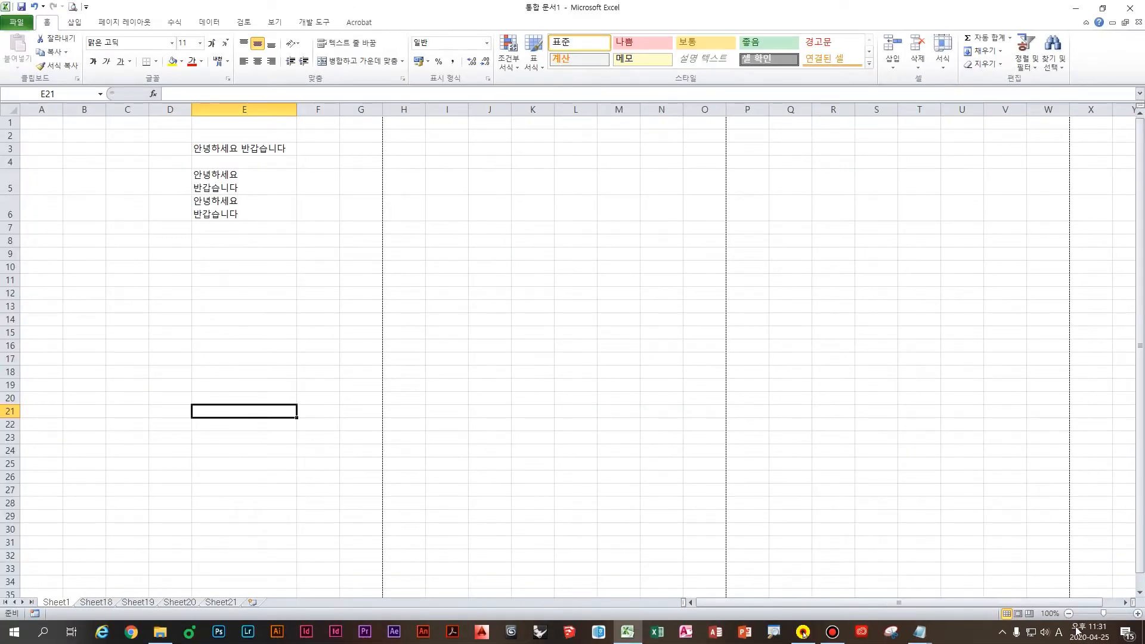
left_click(1138, 614)
left_click(1139, 614)
left_click(1139, 614)
left_click(1139, 614)
left_click(1139, 613)
left_click(1139, 613)
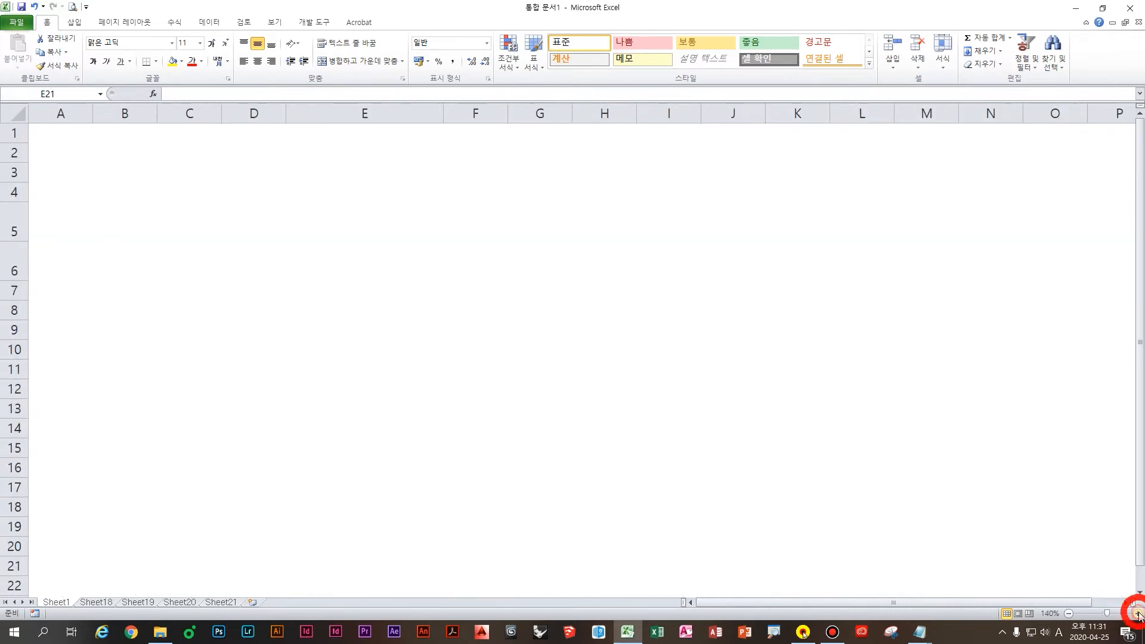
left_click(1138, 614)
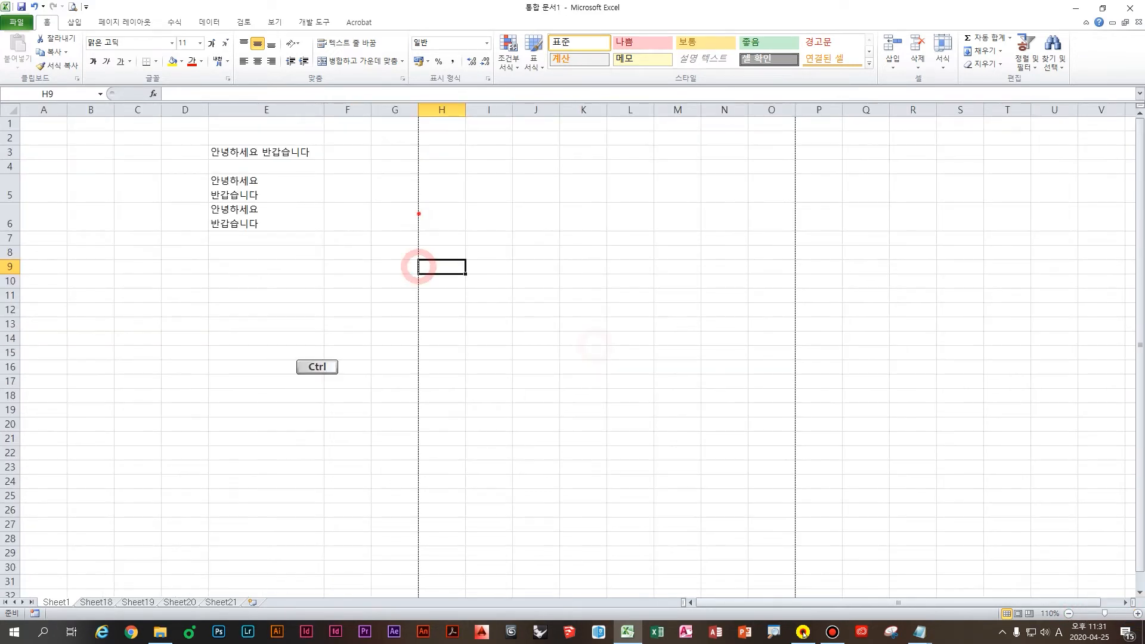
Step: Handwrite a 'Ctrl + 마우스 휠' note with up/down arrows on screen, then clear it
left_click_drag(420, 214, 427, 272)
mouse_move(411, 247)
left_mouse_down()
mouse_move(461, 249)
mouse_move(437, 272)
left_mouse_up()
mouse_move(476, 231)
left_mouse_down()
mouse_move(459, 297)
mouse_move(510, 270)
left_mouse_up()
left_click_drag(534, 220, 513, 330)
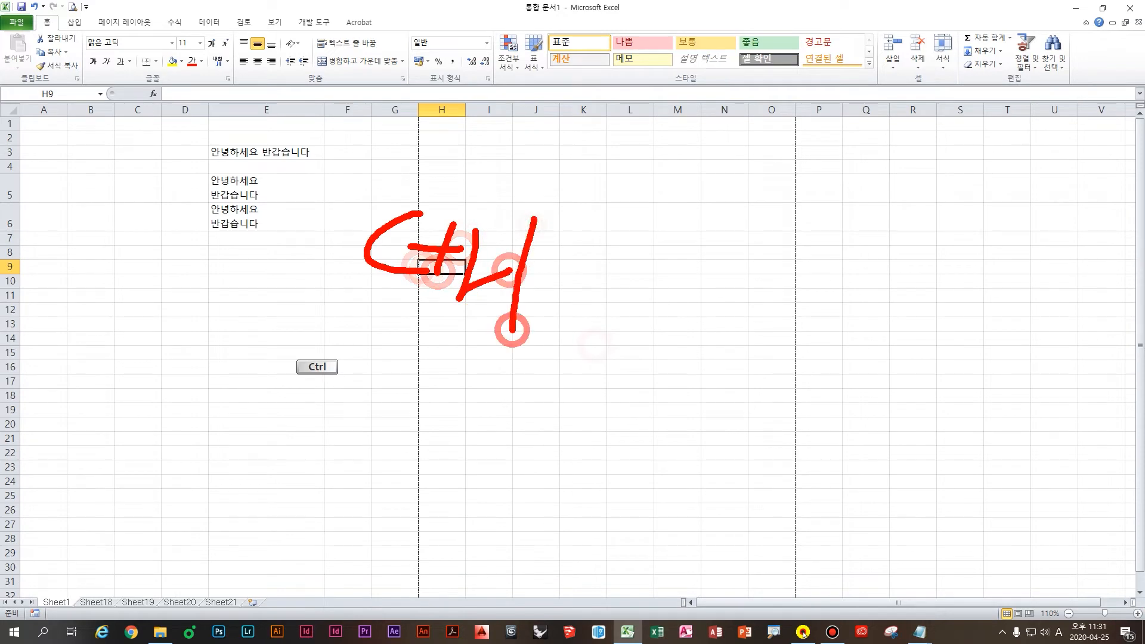
mouse_move(625, 243)
left_mouse_down()
mouse_move(606, 296)
mouse_move(633, 280)
left_mouse_up()
left_click_drag(655, 212, 649, 330)
mouse_move(656, 293)
left_mouse_down()
mouse_move(678, 292)
mouse_move(701, 318)
left_mouse_up()
left_click_drag(705, 246, 713, 259)
left_click_drag(784, 235, 767, 276)
left_click_drag(785, 252, 793, 277)
left_click_drag(751, 307, 807, 310)
left_click_drag(847, 245, 876, 254)
mouse_move(847, 282)
left_mouse_down()
mouse_move(882, 294)
mouse_move(884, 317)
left_mouse_up()
mouse_move(916, 267)
left_mouse_down()
mouse_move(869, 328)
mouse_move(932, 350)
left_mouse_up()
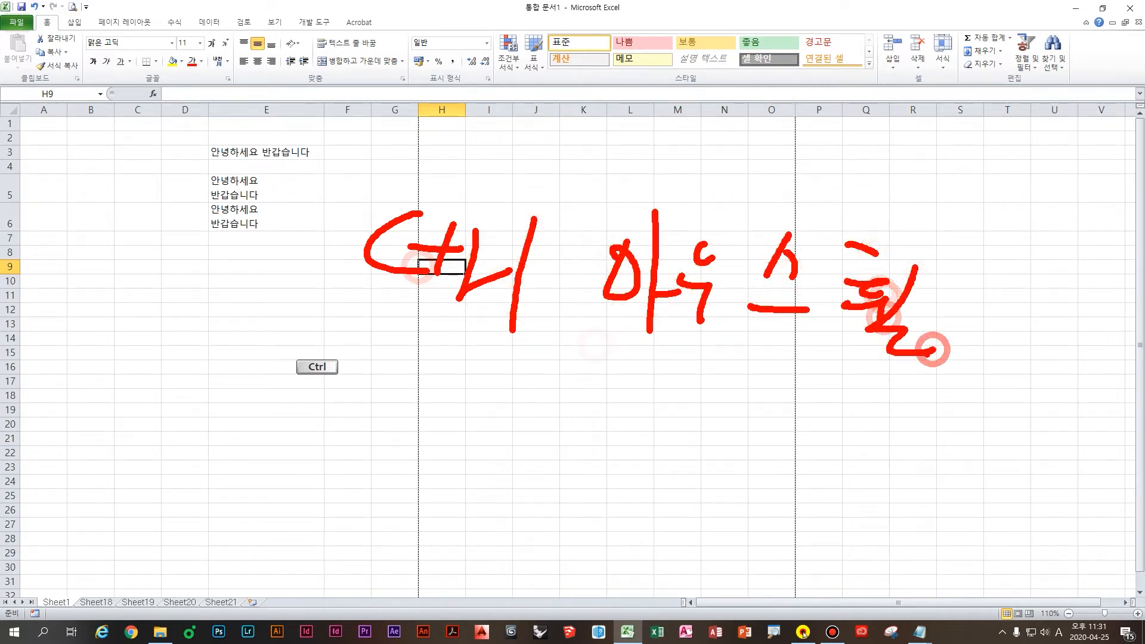
mouse_move(1007, 310)
left_mouse_down()
mouse_move(975, 239)
mouse_move(1084, 229)
left_mouse_up()
mouse_move(1002, 358)
left_mouse_down()
mouse_move(992, 437)
mouse_move(1035, 452)
left_mouse_up()
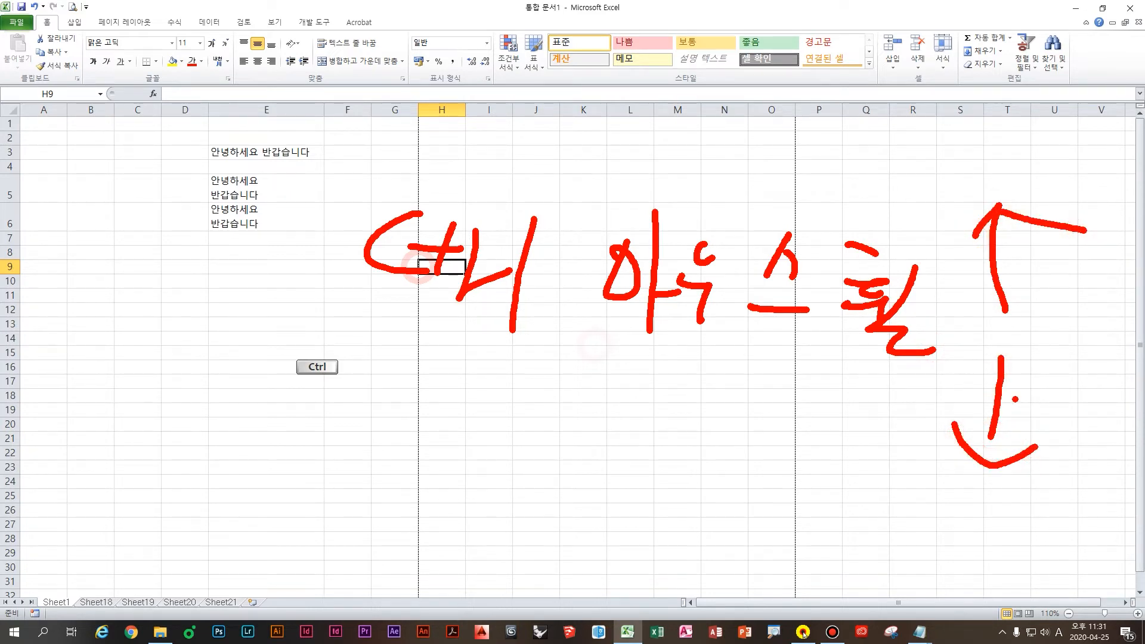
key("Escape")
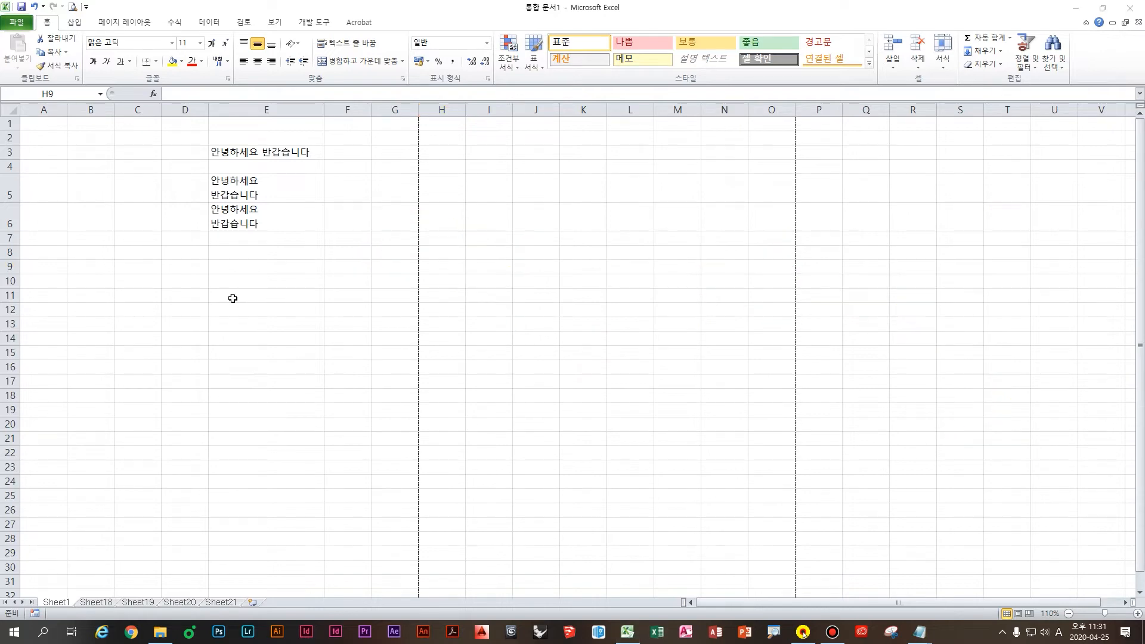
Step: Zoom the sheet in to 250% with Ctrl and the mouse wheel
left_click(310, 274)
key("ctrl")
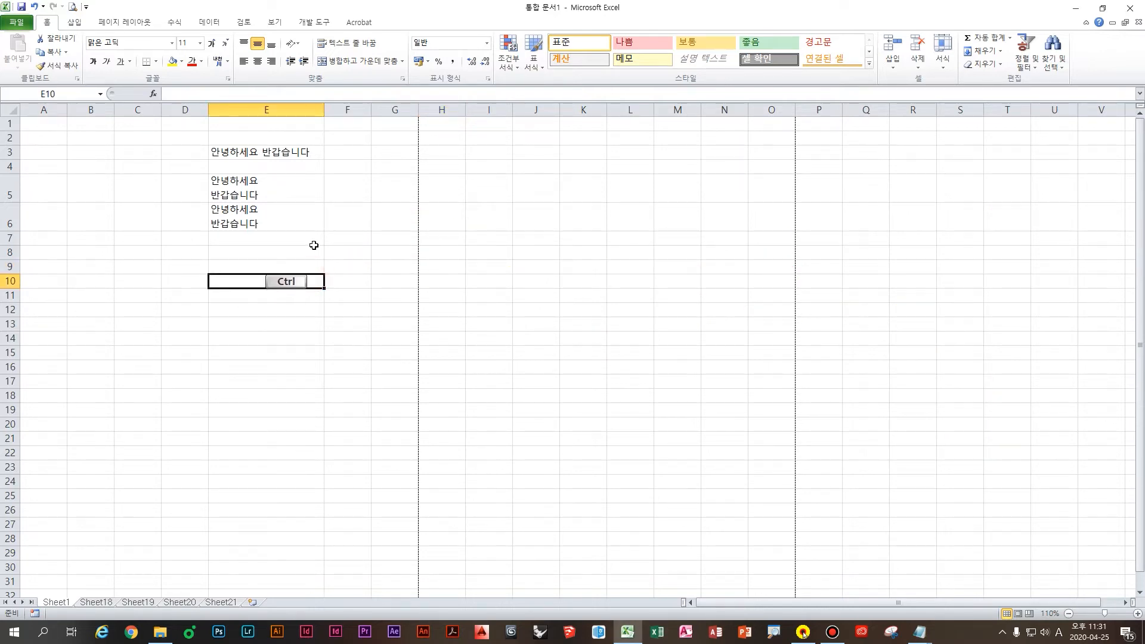
scroll(312, 246, "up", 8)
scroll(317, 246, "up", 3)
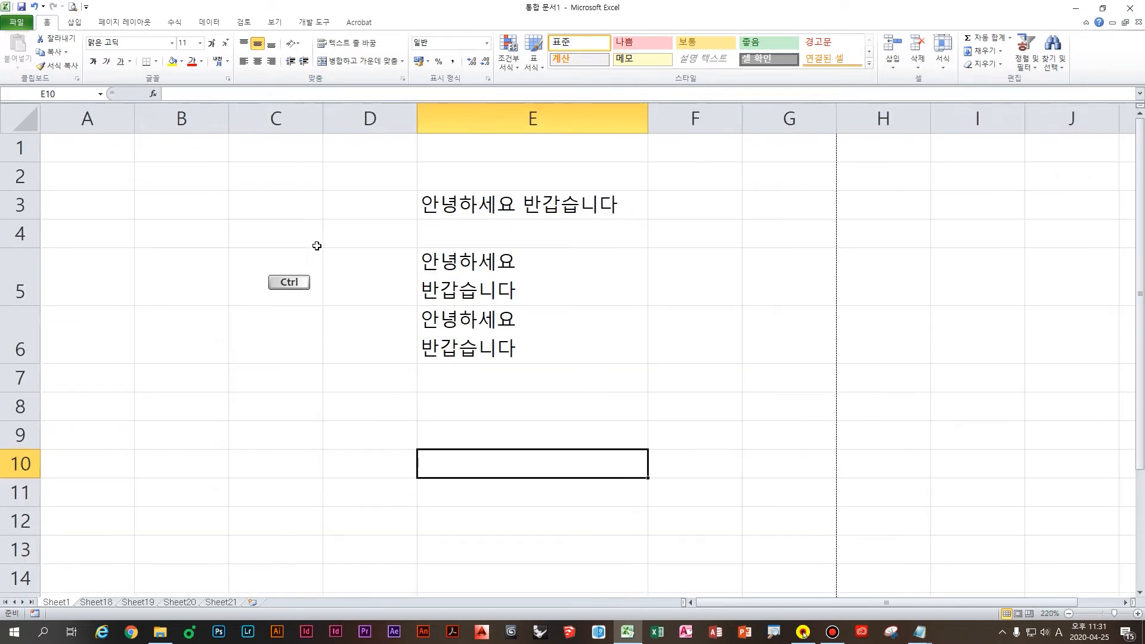
scroll(664, 358, "up", 1)
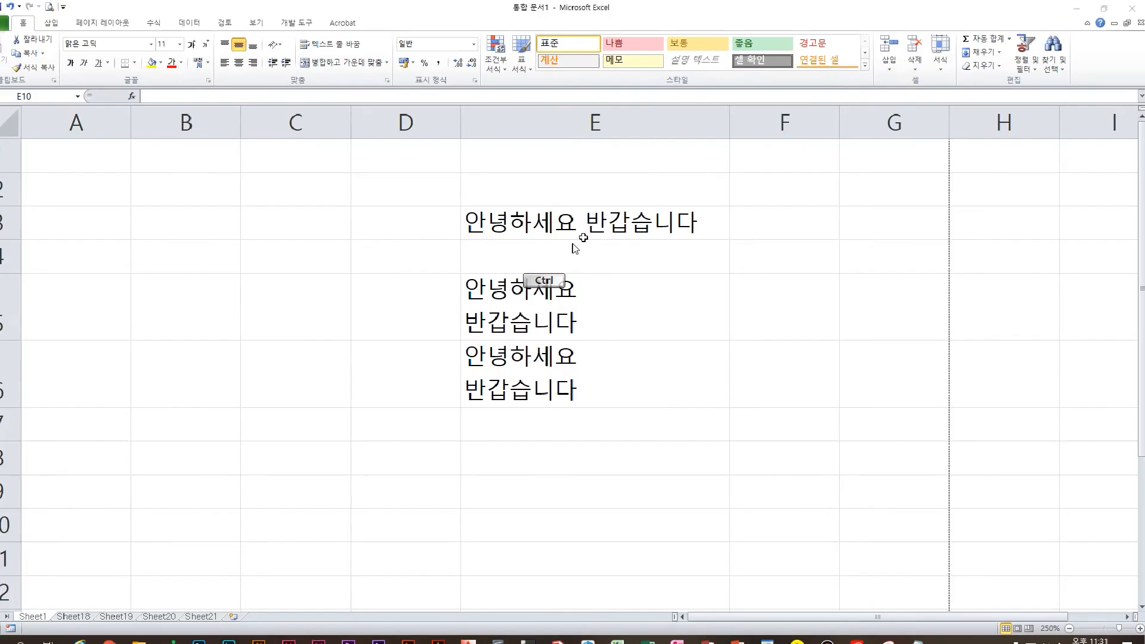
Step: Zoom back out to 100% and frame the status-bar zoom readout
left_click(605, 229)
key("ctrl")
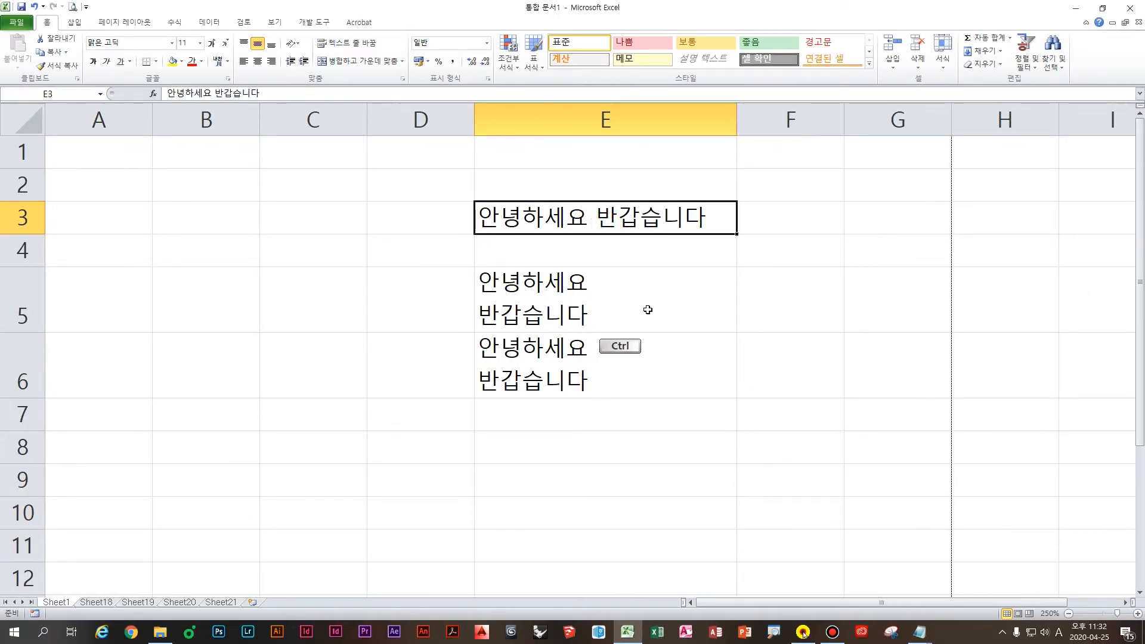
scroll(647, 309, "down", 10)
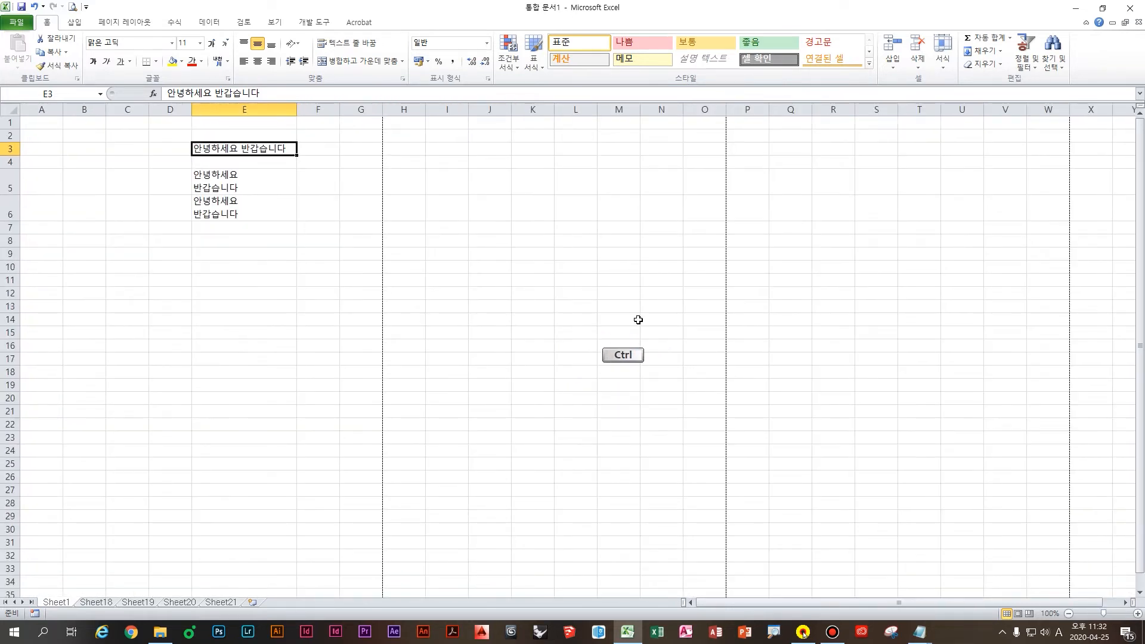
key("ctrl+1")
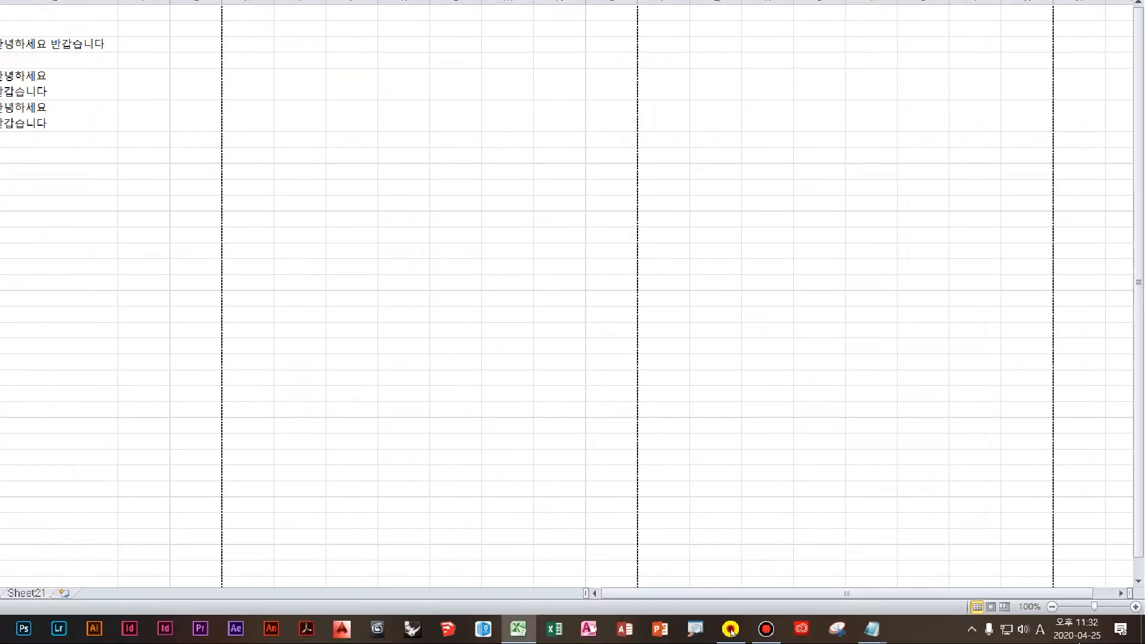
left_click_drag(915, 544, 1005, 605)
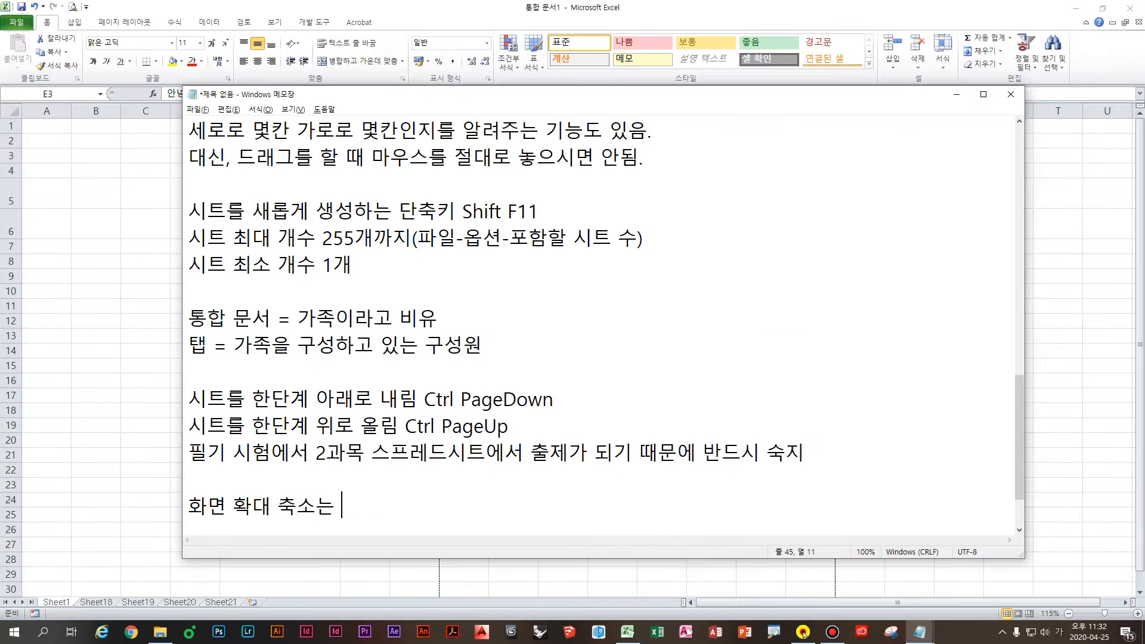
Step: Write two Korean note lines: status-bar - + buttons work, or Ctrl plus mouse-wheel up/down
type("상태표시줄에")
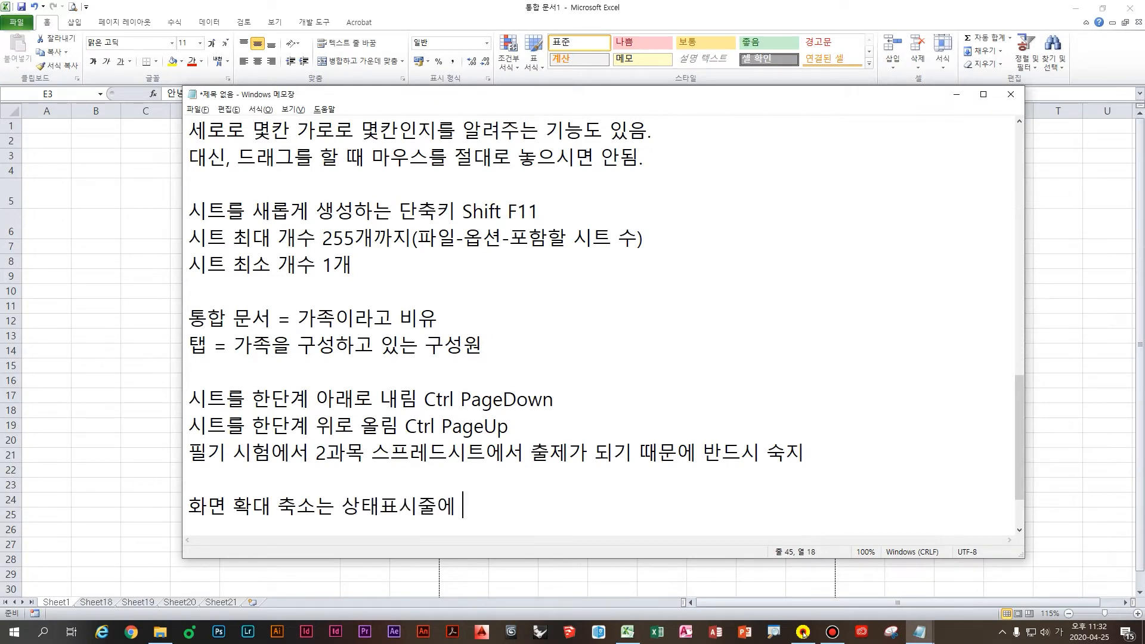
type(" - + 버튼을 이")
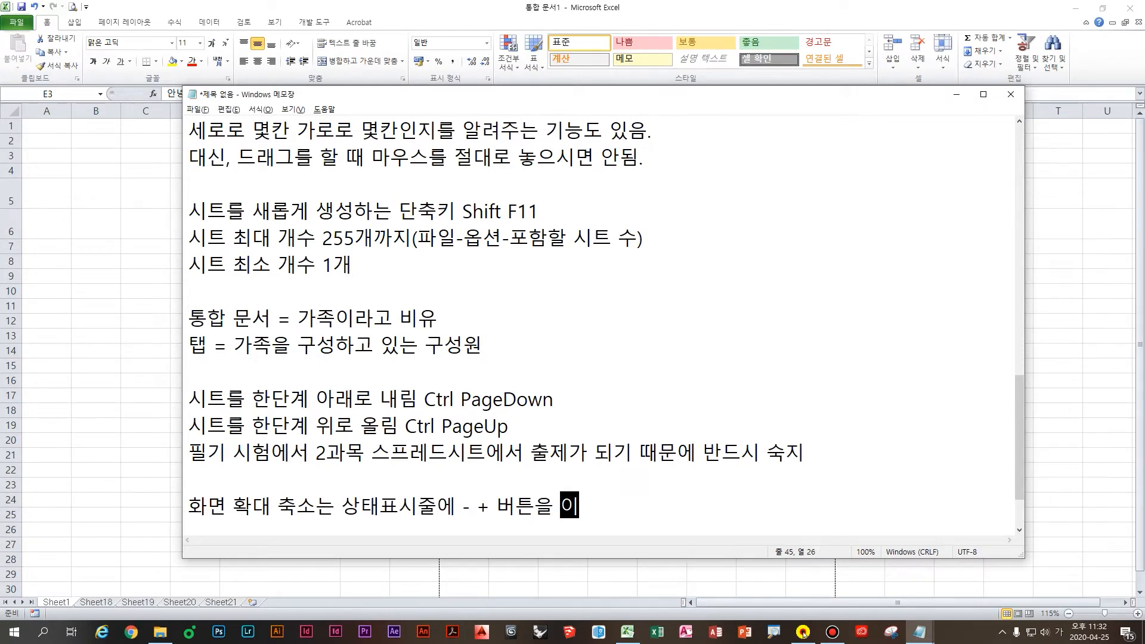
type("용해도 도되지만")
key("Return")
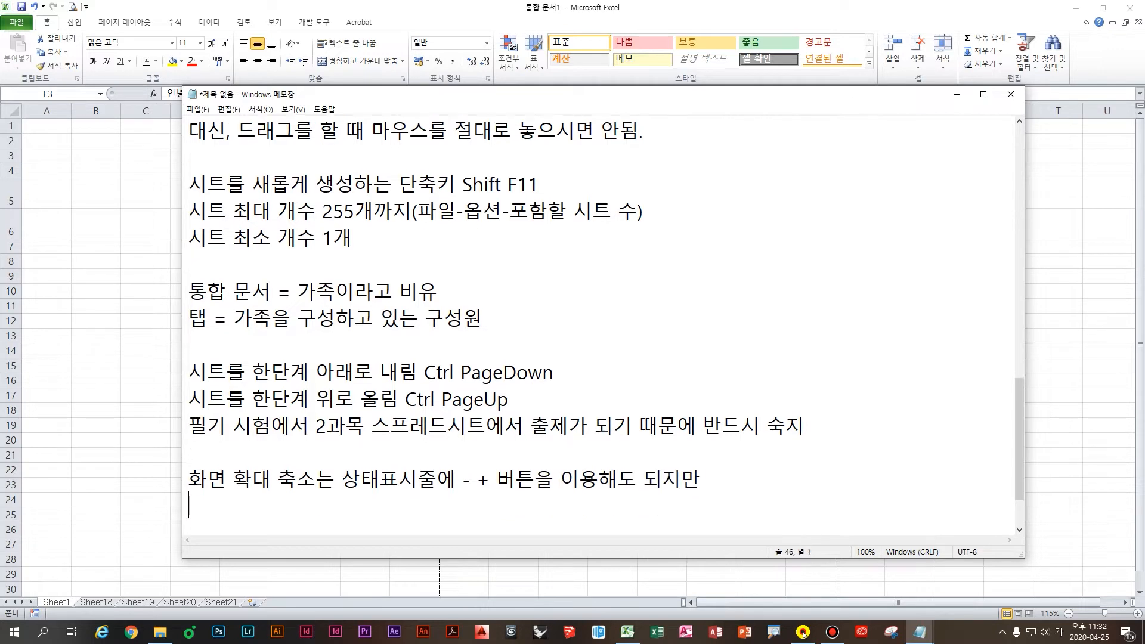
type("마우스 ㅎ")
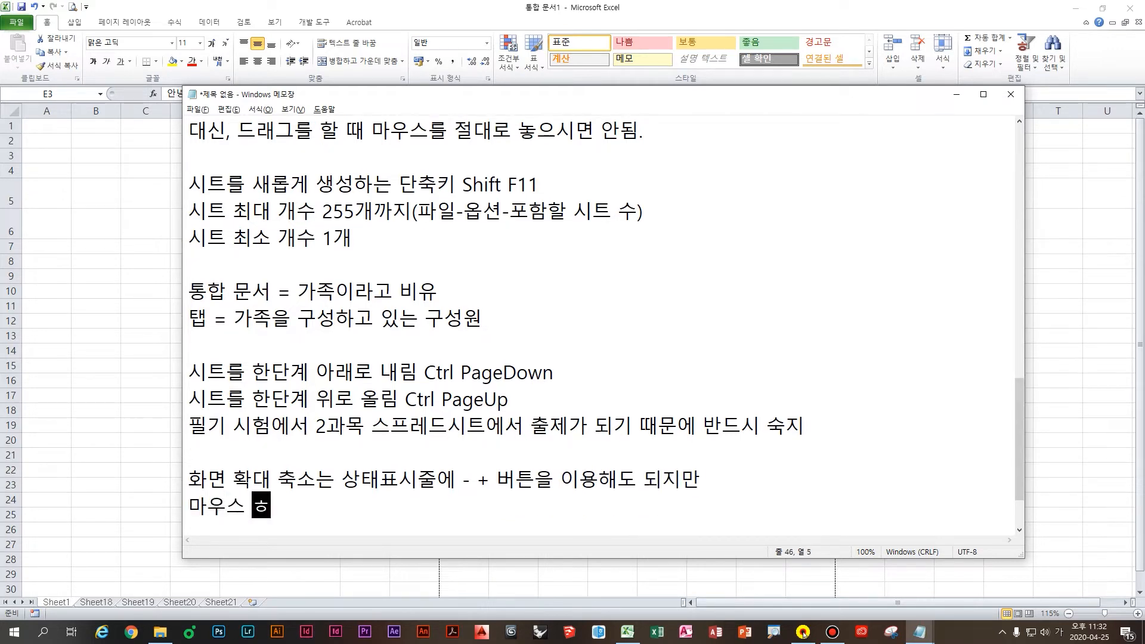
key("BackSpace")
key("BackSpace")
key("BackSpace")
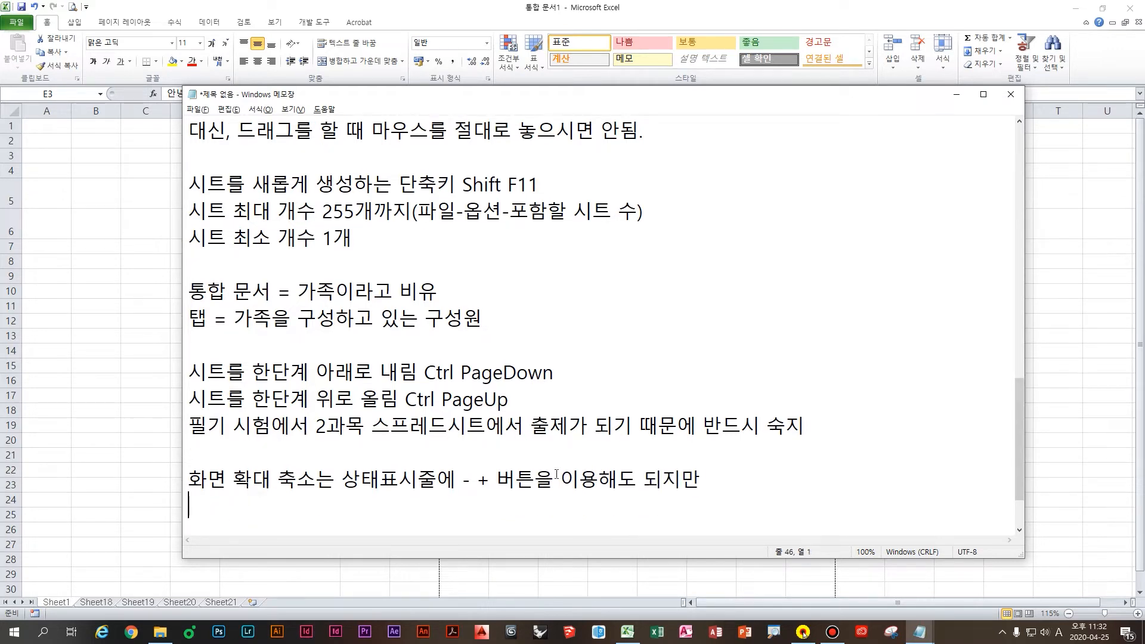
type("Ctrl")
key("Hangul")
type("누른 상태로")
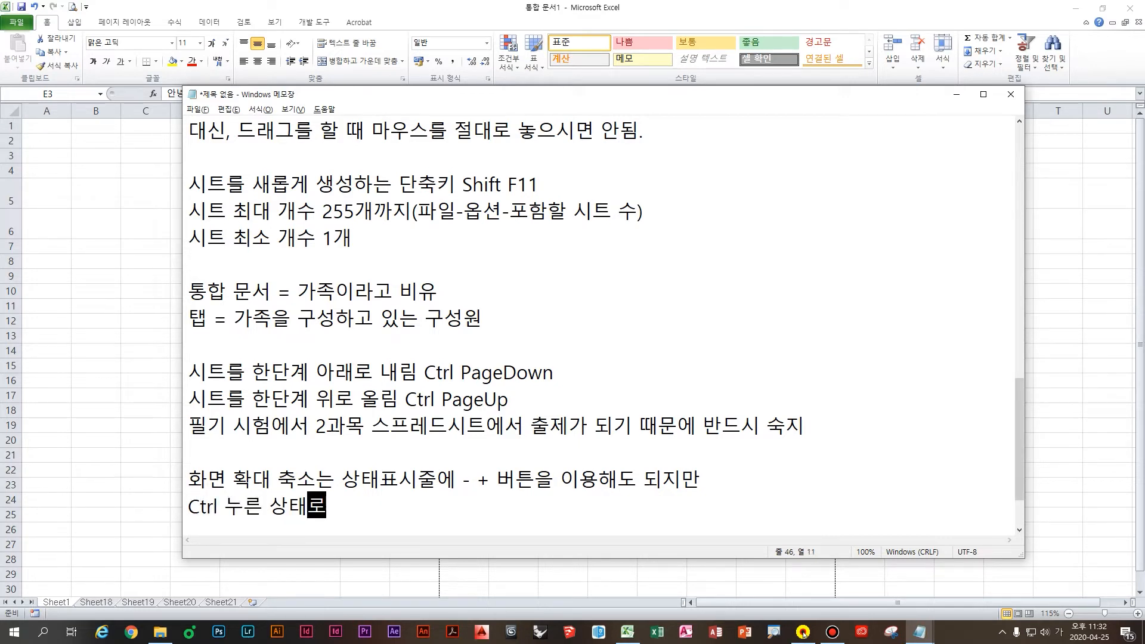
type(" 마우스 ㅎ")
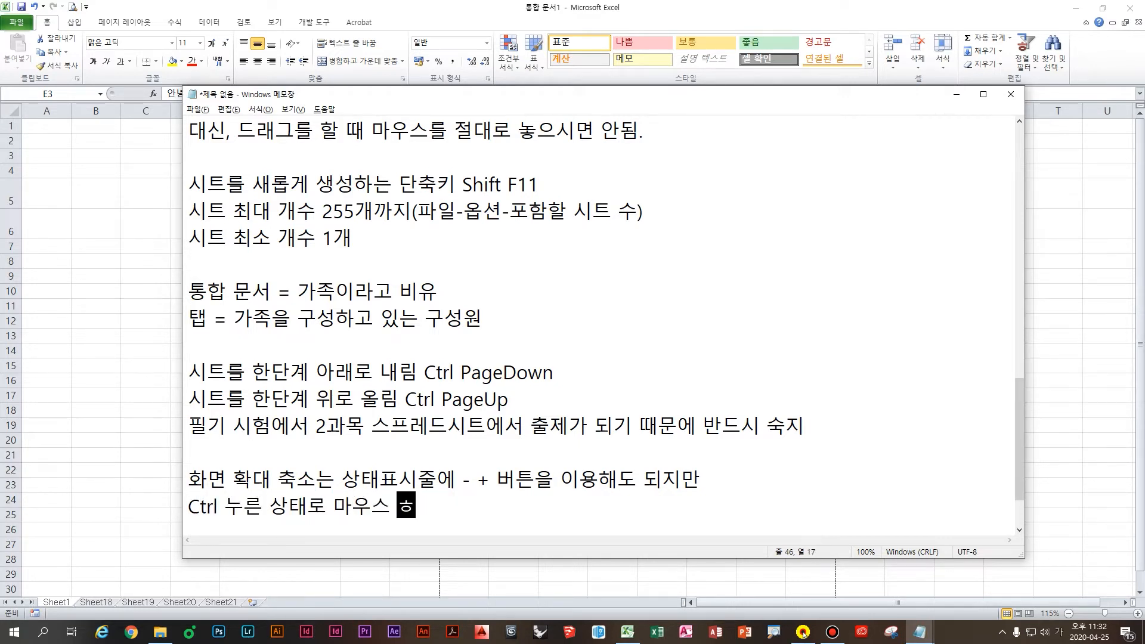
type("휠 올렸다 내려")
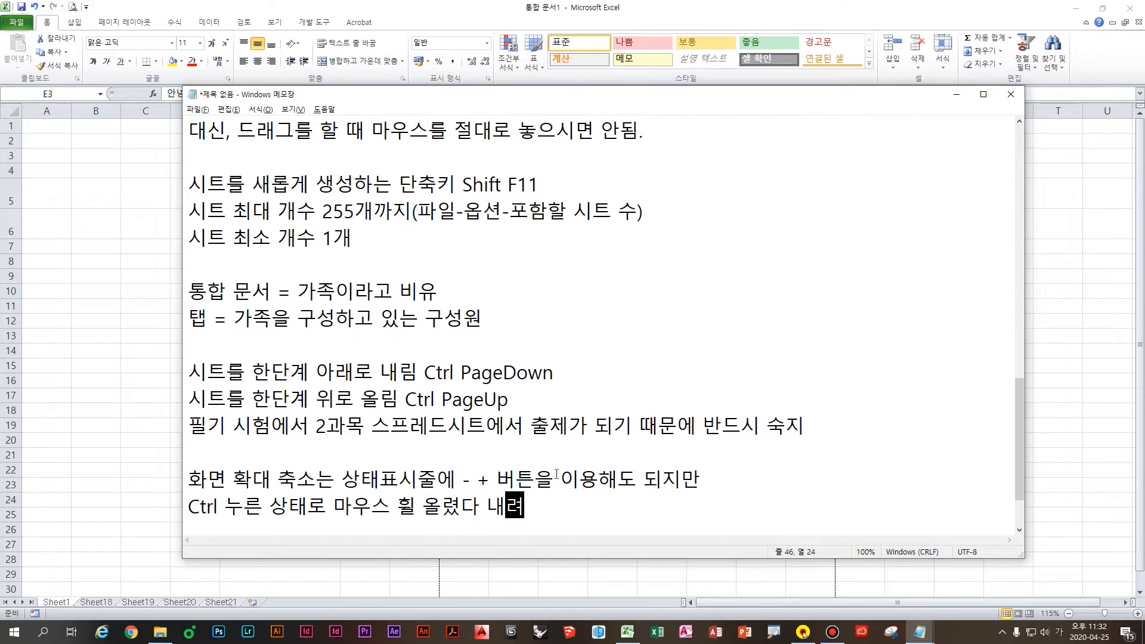
type("렸다 하셔도 ㅇ")
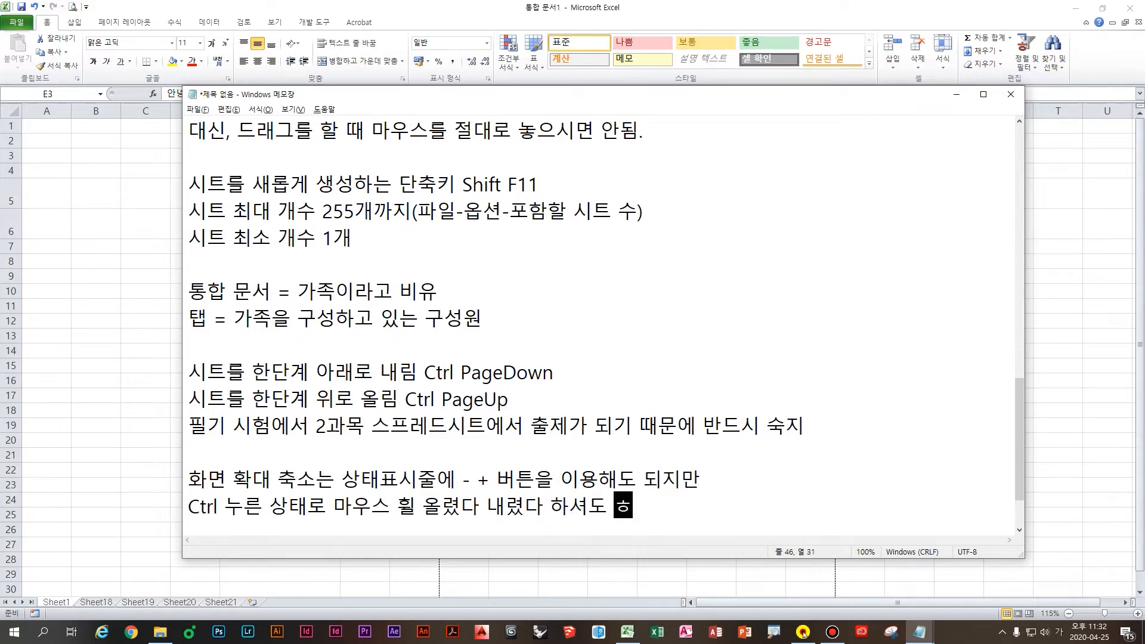
type("화면 비율 조정이 ㄱ")
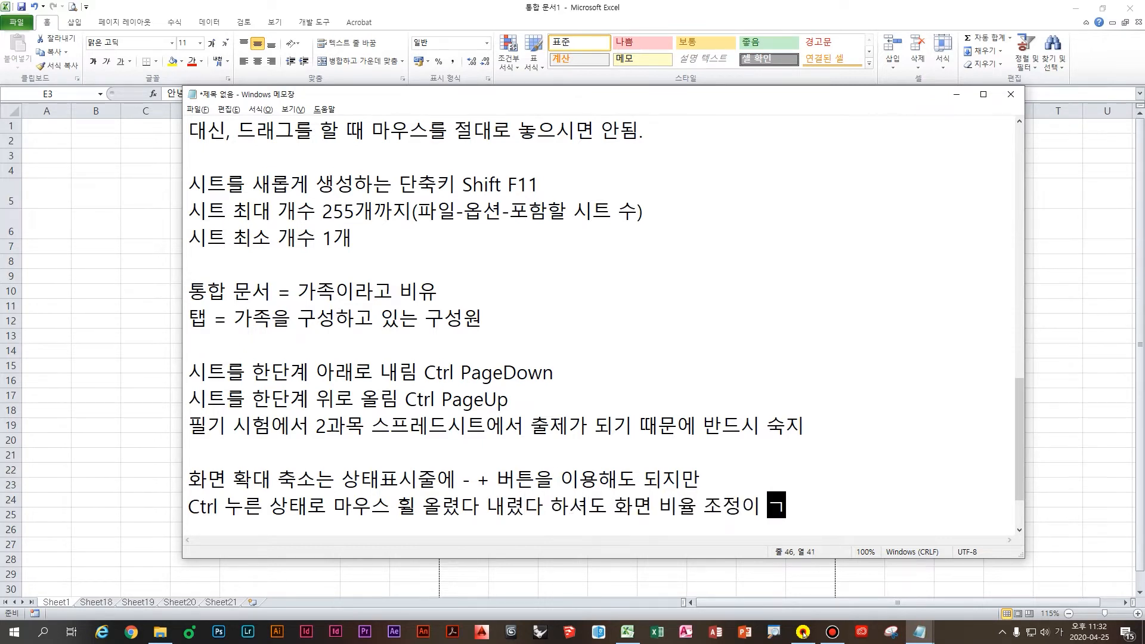
type("가능")
key("Return")
key("Return")
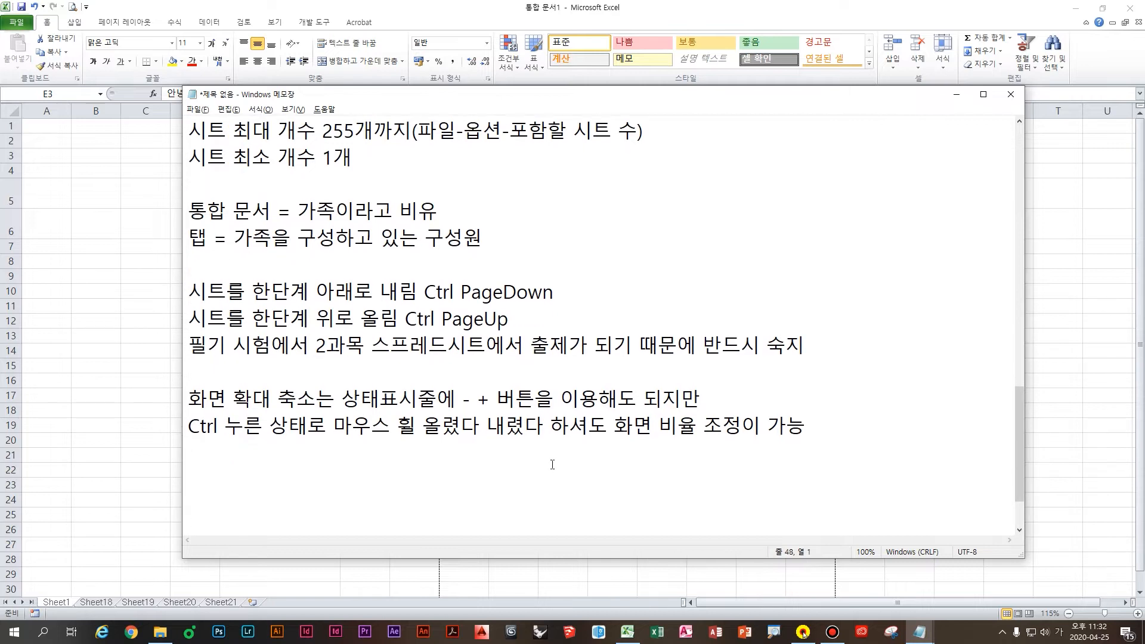
left_click(394, 448)
Step: Return to Excel and click through the greeting cells E3, E5, E6 and E8
left_click(135, 278)
left_click(195, 244)
left_click(462, 244)
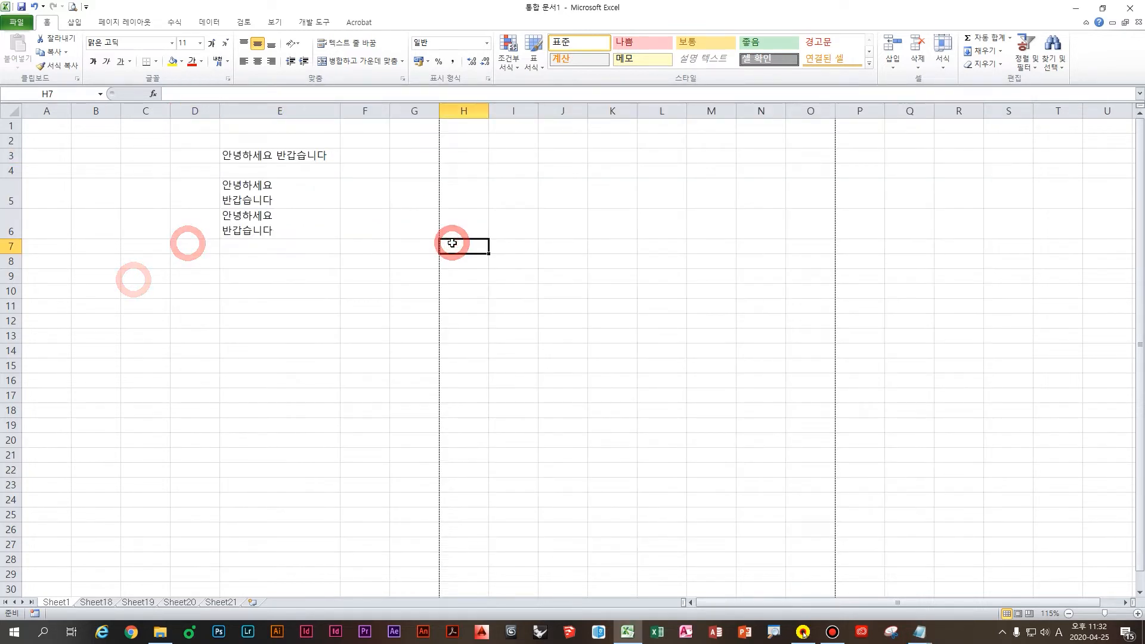
left_click(313, 245)
left_click(320, 296)
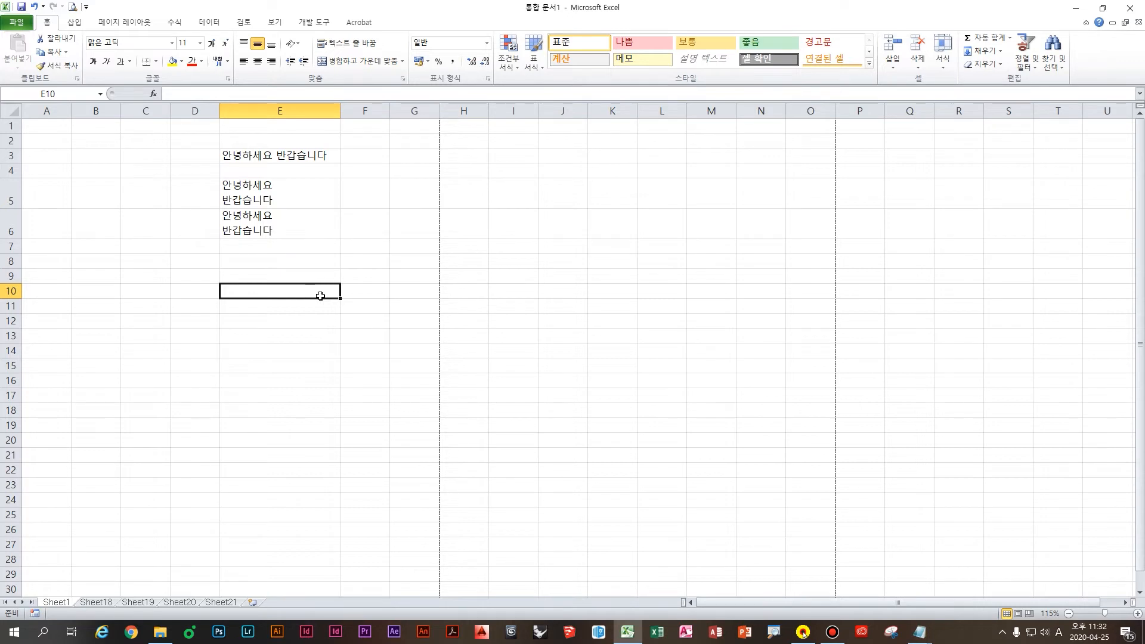
left_click(322, 260)
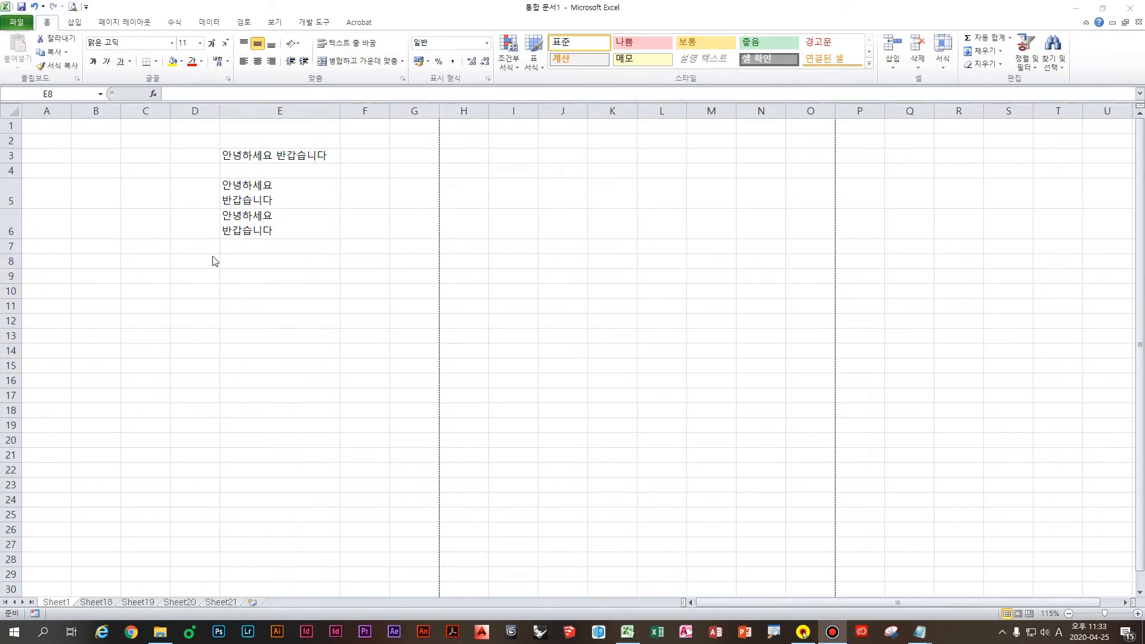
left_click(227, 184)
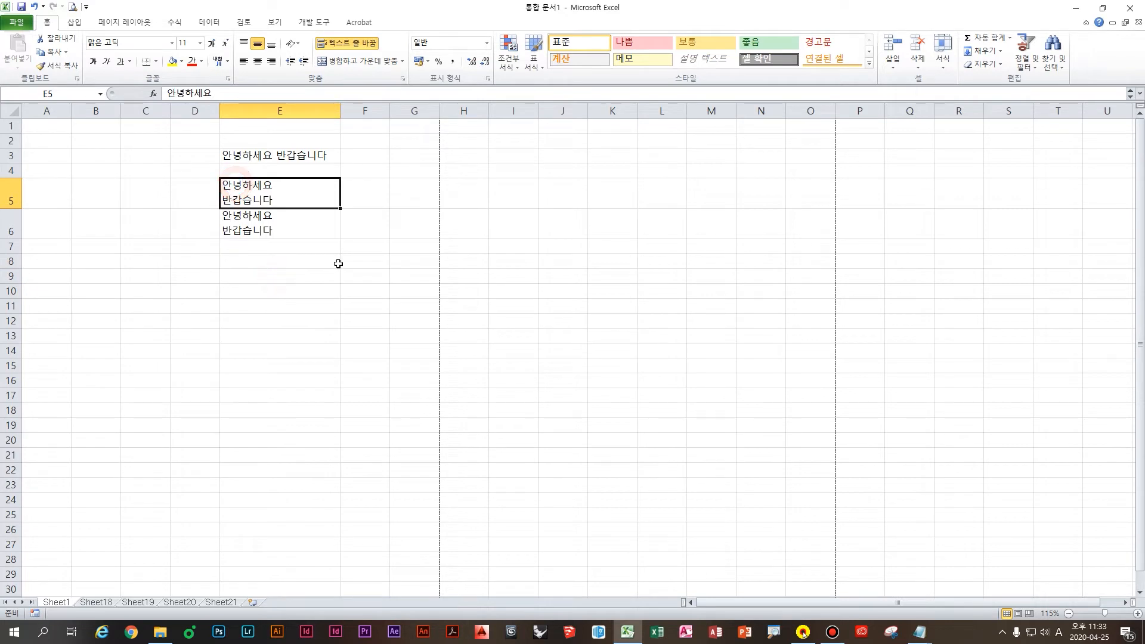
left_click(336, 260)
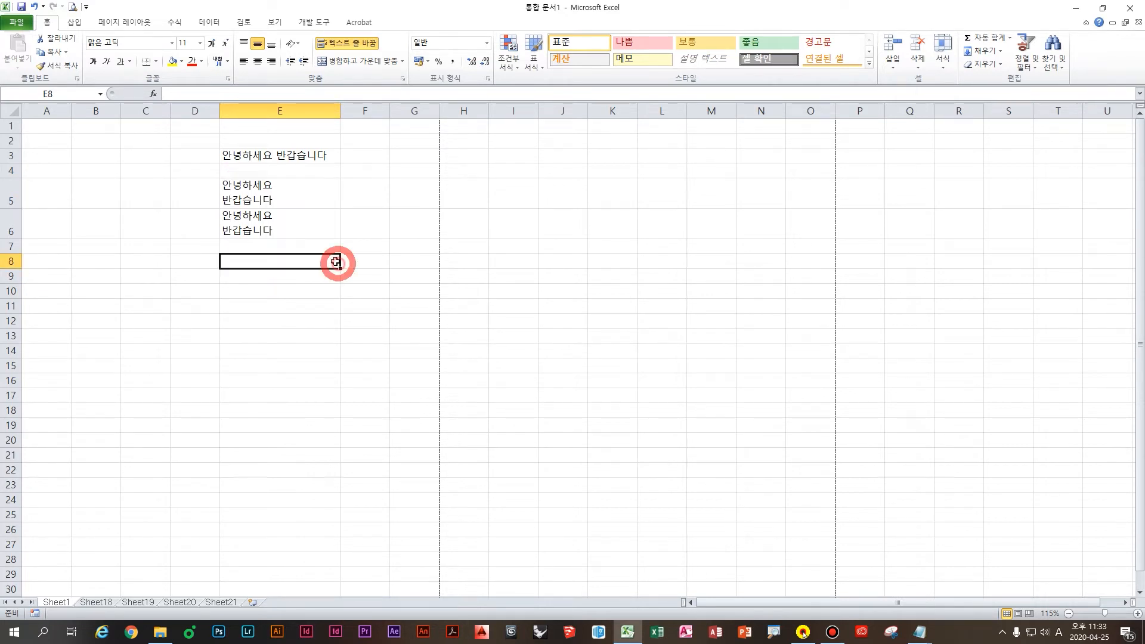
left_click(279, 187)
left_click(334, 159)
left_click(265, 259)
left_click(265, 236)
Step: Scroll down the empty sheet, then drag the scrollbar thumb up to row 401
scroll(343, 364, "down", 20)
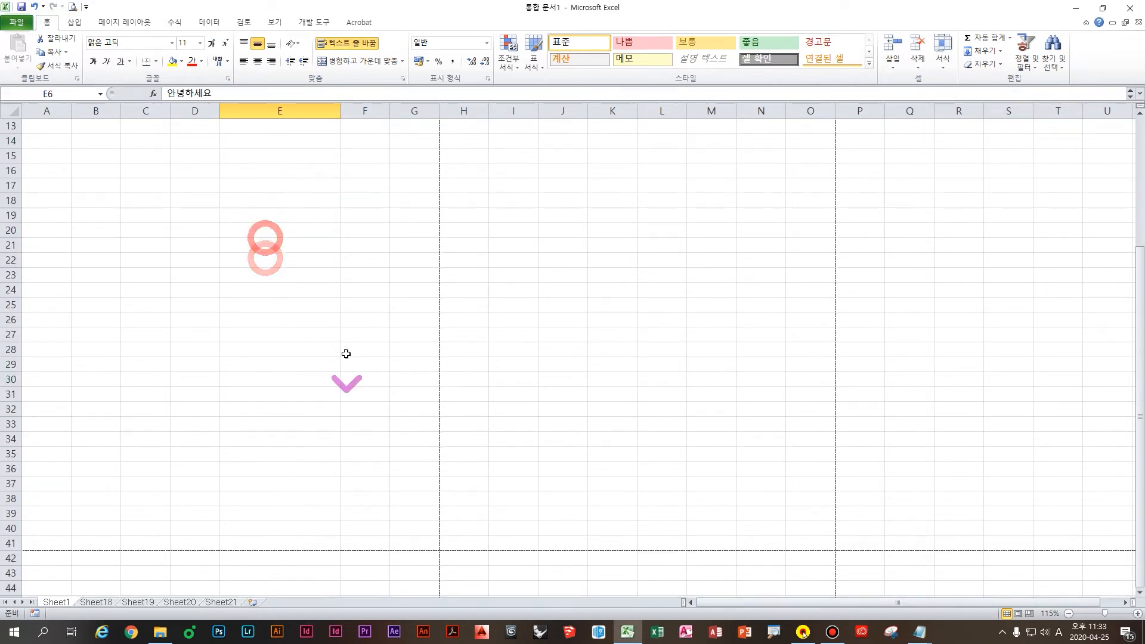
scroll(339, 384, "down", 9)
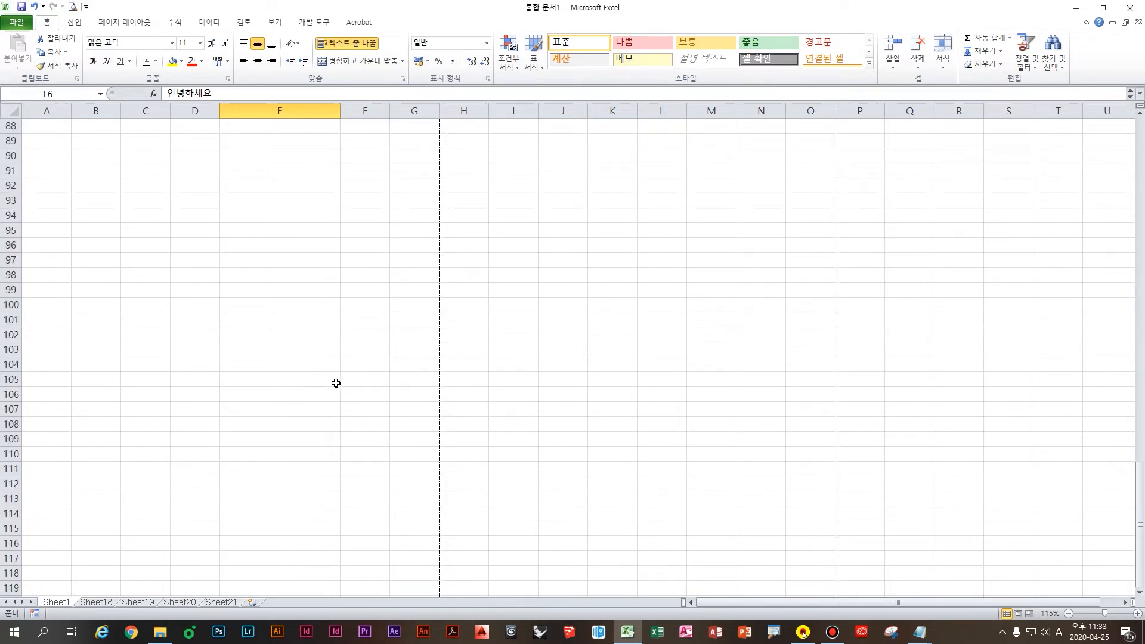
scroll(340, 383, "down", 20)
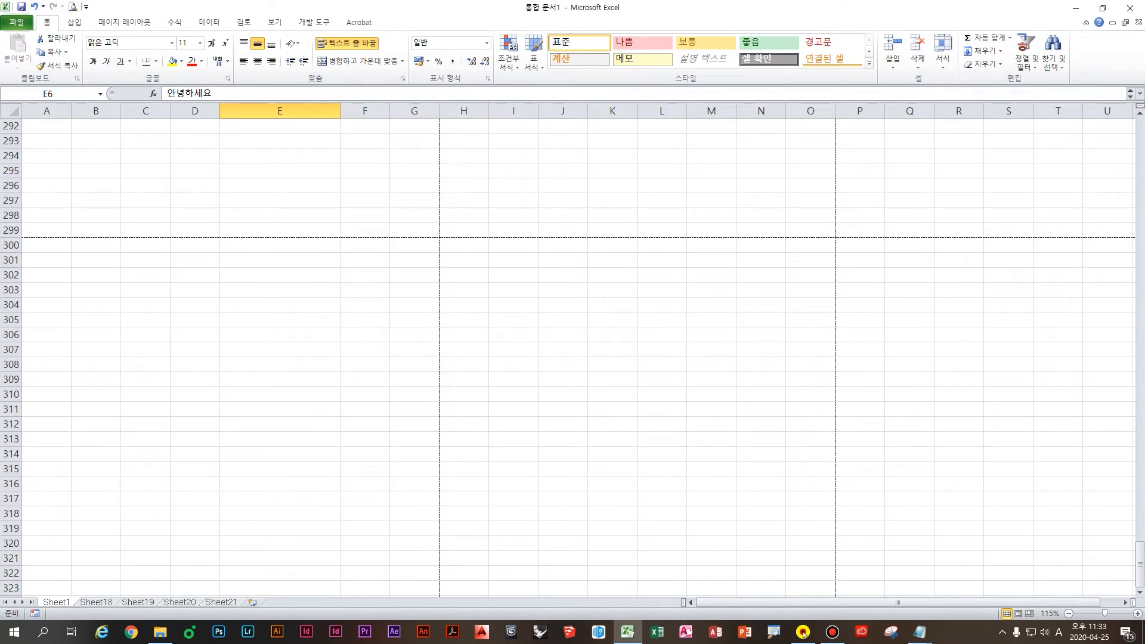
scroll(229, 183, "down", 8)
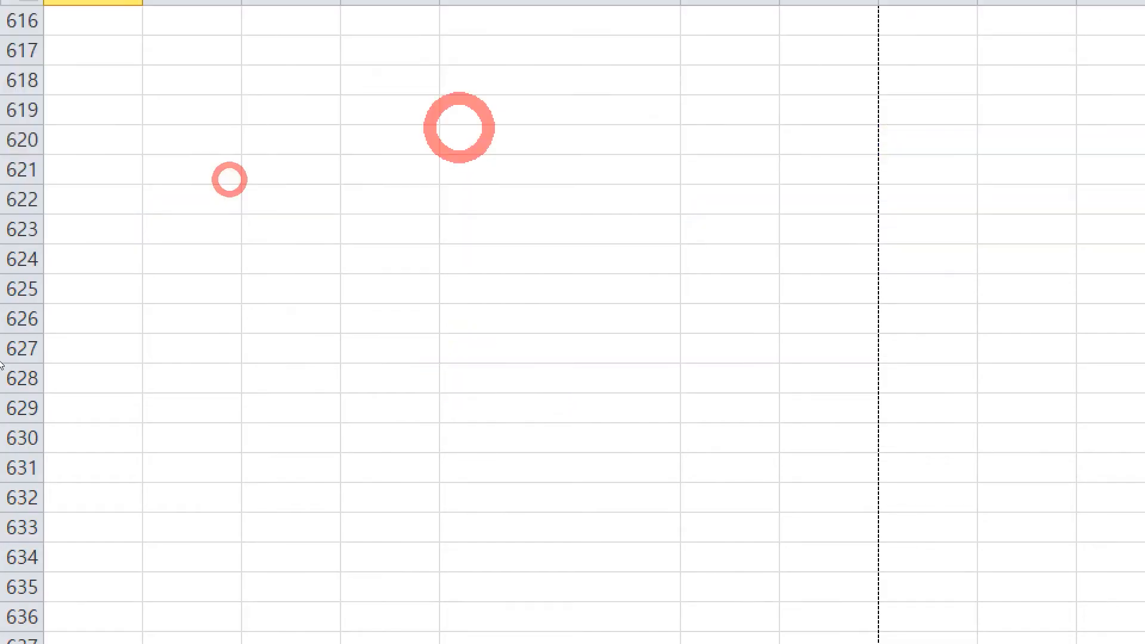
scroll(113, 361, "up", 11)
scroll(216, 445, "up", 13)
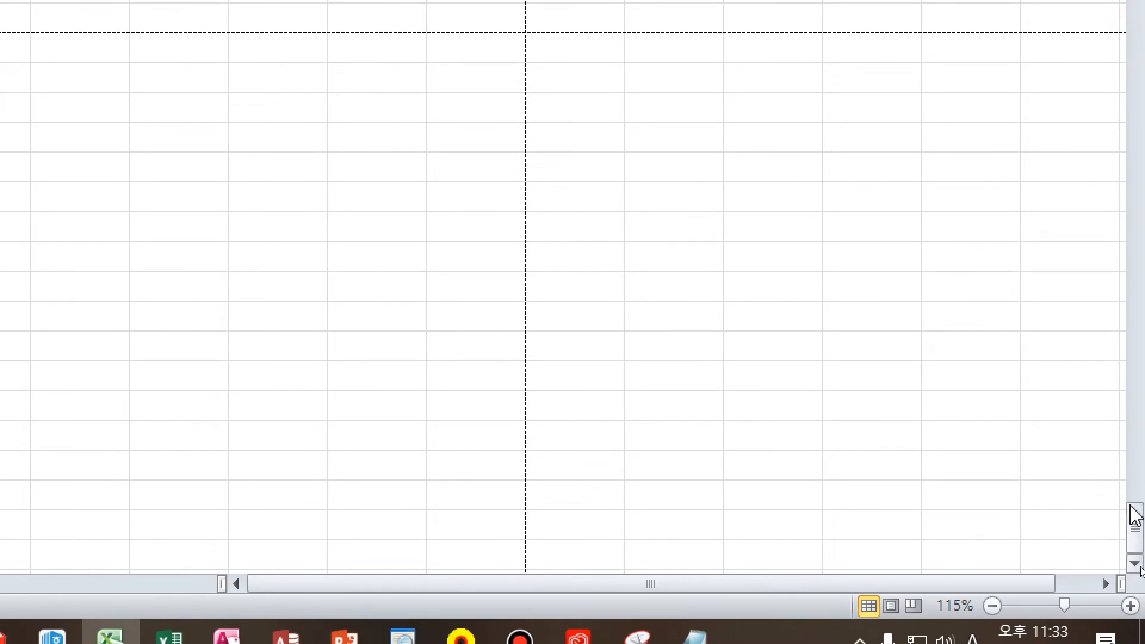
left_click_drag(1135, 511, 1121, 286)
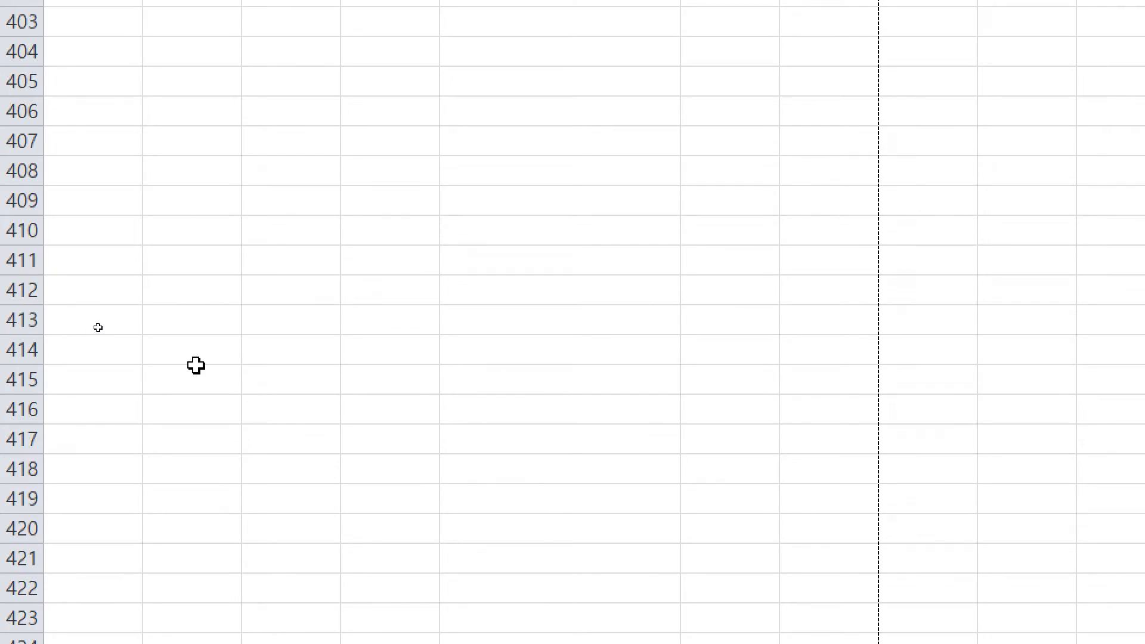
Step: Select cell C407 far down the sheet as the starting point
left_click(302, 379)
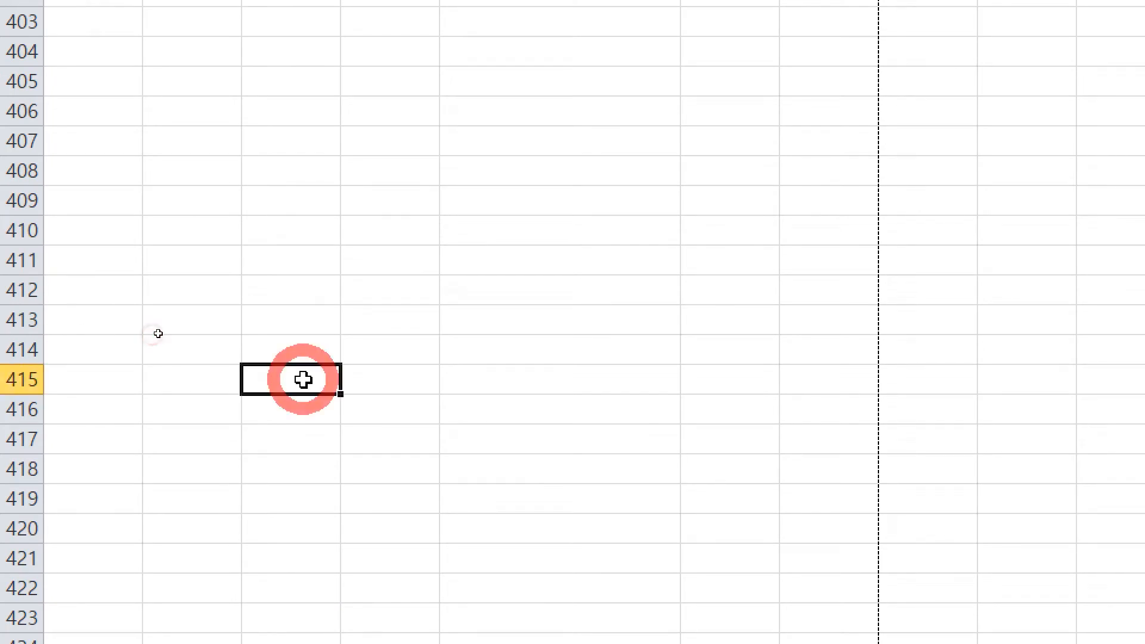
left_click(276, 131)
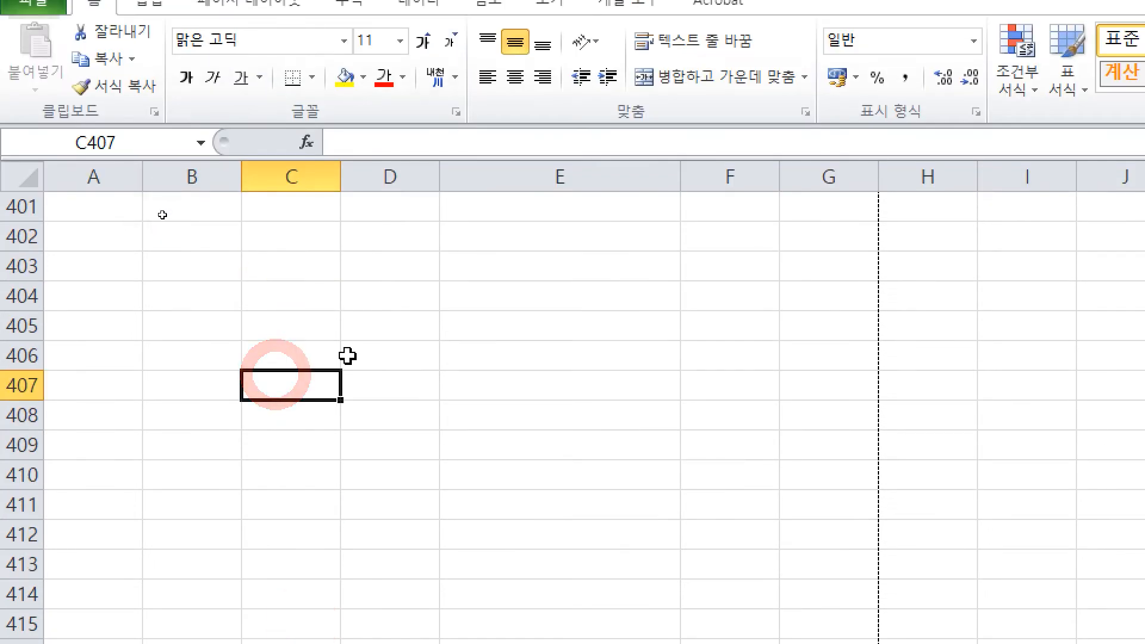
key("ctrl+2")
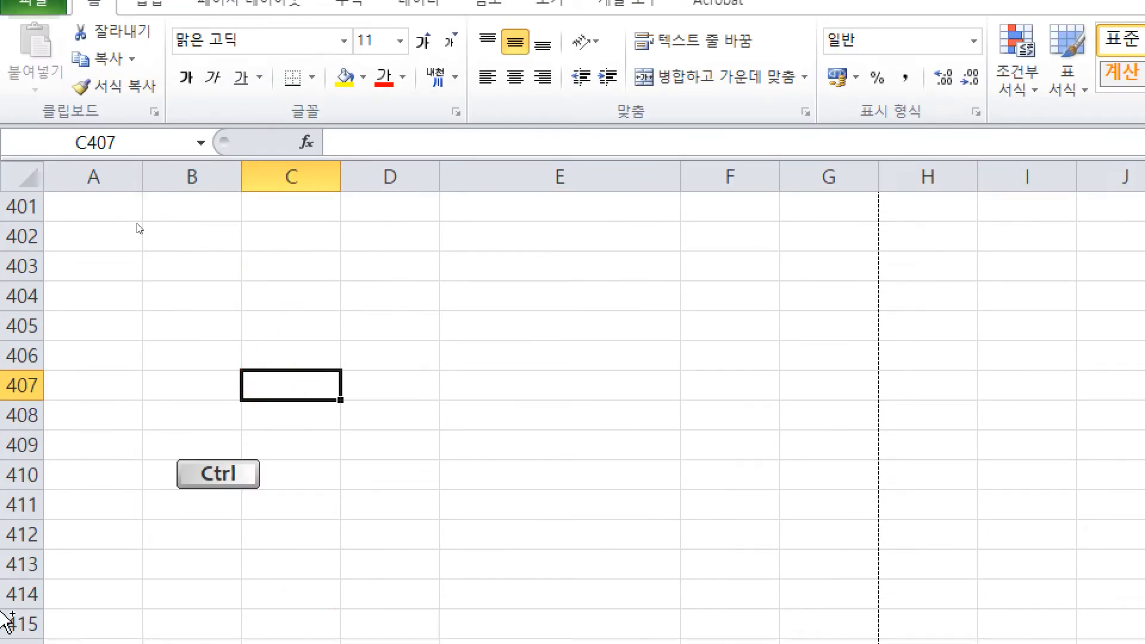
Step: Sketch on-screen annotations over the sheet, then clear them
left_click_drag(348, 298, 351, 339)
mouse_move(343, 322)
left_mouse_down()
mouse_move(412, 320)
mouse_move(387, 336)
left_mouse_up()
mouse_move(422, 307)
left_mouse_down()
mouse_move(447, 324)
mouse_move(454, 367)
left_mouse_up()
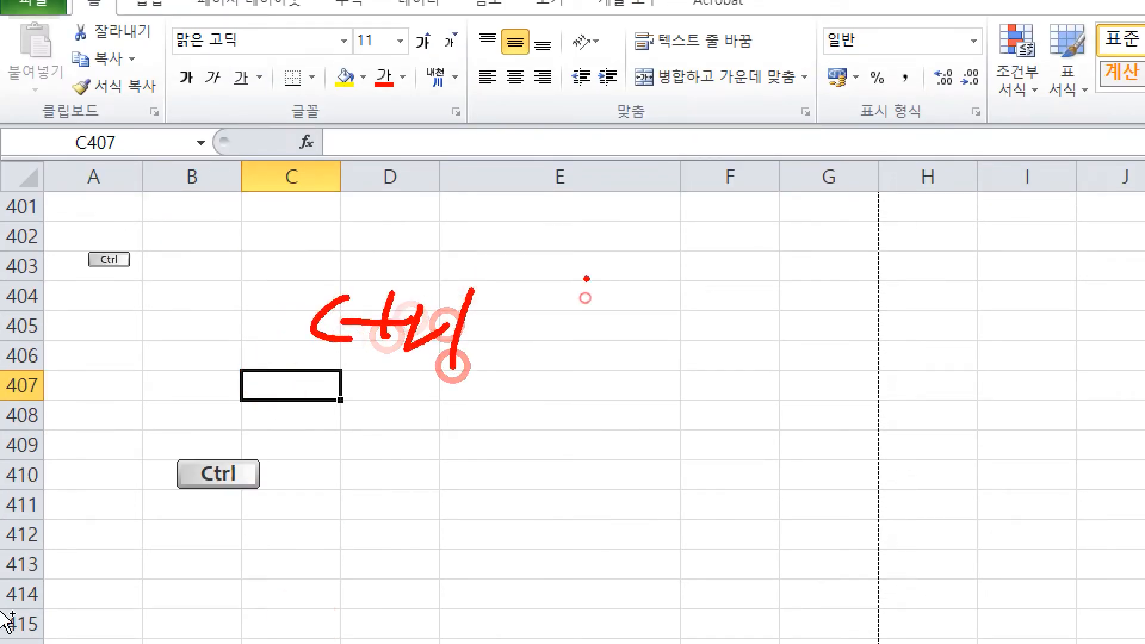
left_click_drag(585, 279, 577, 343)
mouse_move(620, 282)
left_mouse_down()
mouse_move(638, 325)
mouse_move(732, 344)
left_mouse_up()
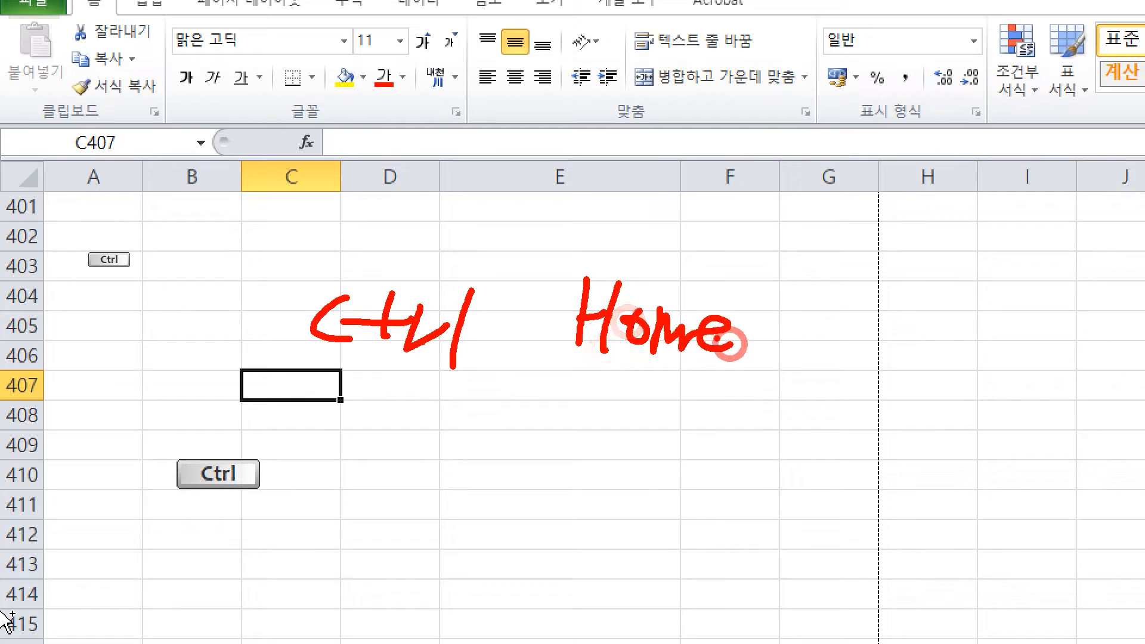
key("ctrl")
left_click_drag(552, 257, 769, 393)
key("ctrl")
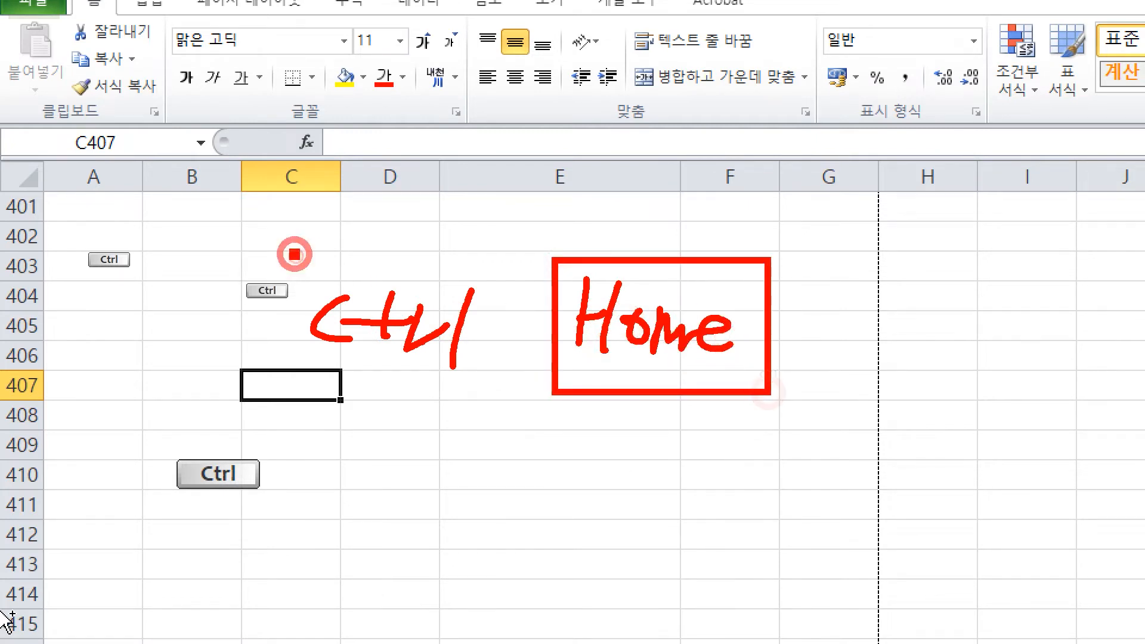
left_click_drag(293, 252, 485, 398)
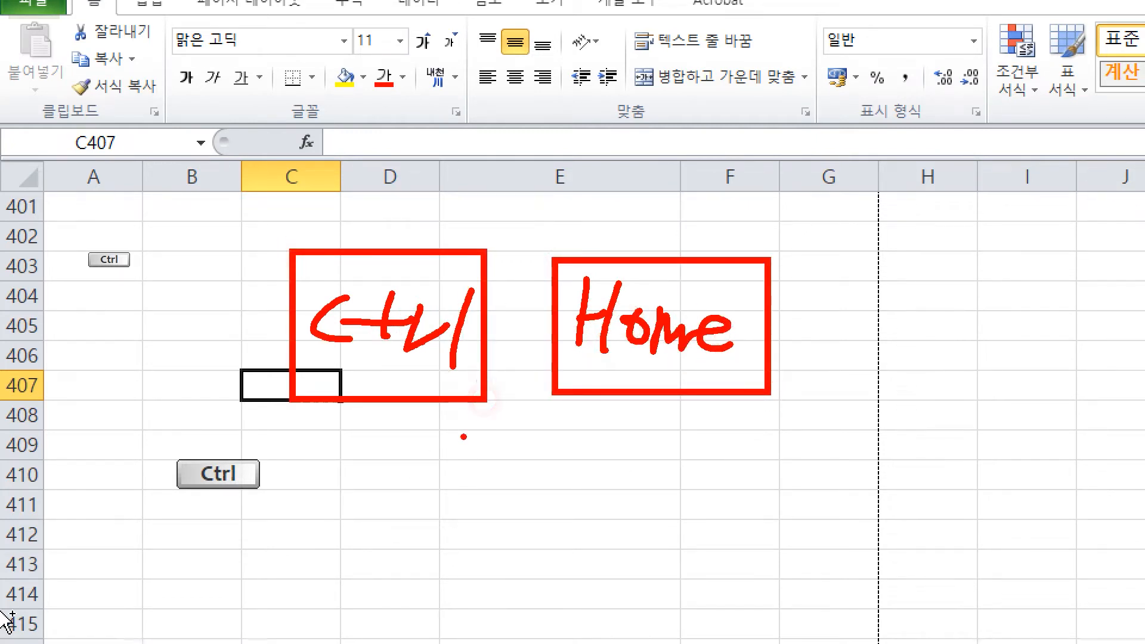
mouse_move(460, 436)
left_mouse_down()
mouse_move(465, 504)
mouse_move(521, 439)
mouse_move(524, 491)
mouse_move(543, 504)
mouse_move(533, 532)
mouse_move(606, 473)
mouse_move(645, 516)
left_mouse_up()
mouse_move(709, 452)
left_mouse_down()
mouse_move(709, 490)
mouse_move(746, 511)
left_mouse_up()
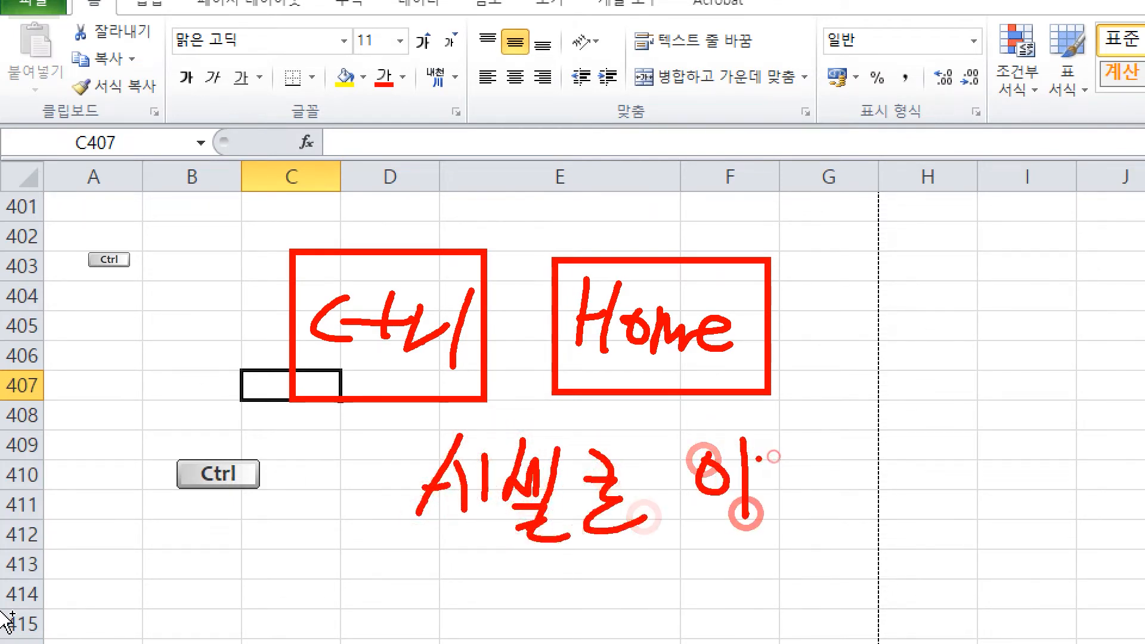
left_click_drag(758, 461, 815, 523)
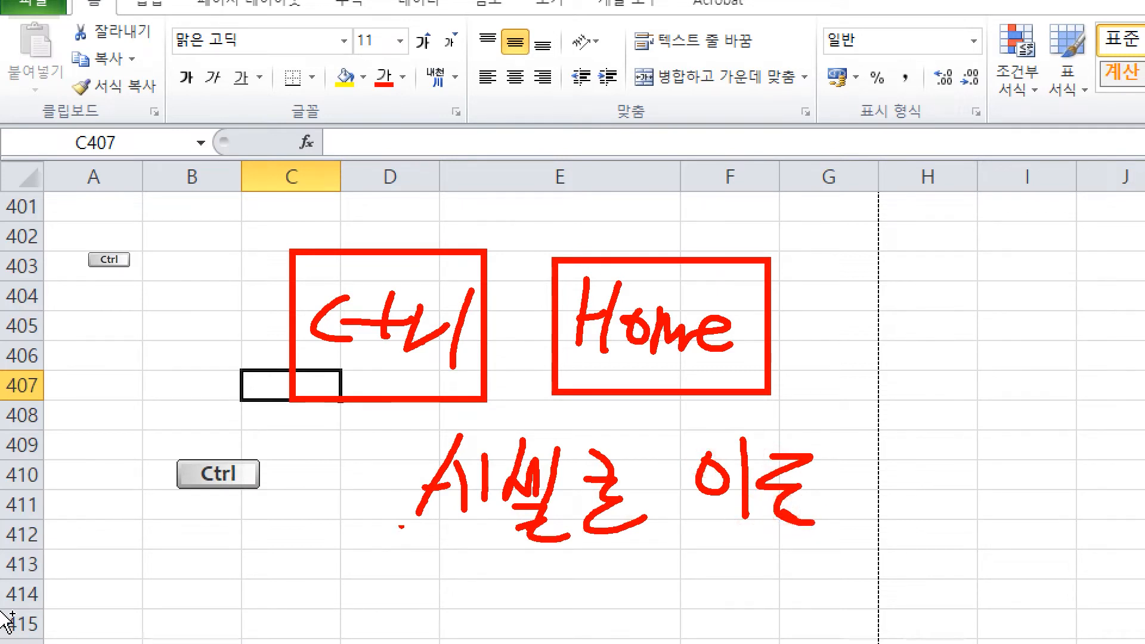
key("Escape")
Step: Jump to A1 with Ctrl+Home, scroll down, and jump back to A1 again
left_click(453, 348)
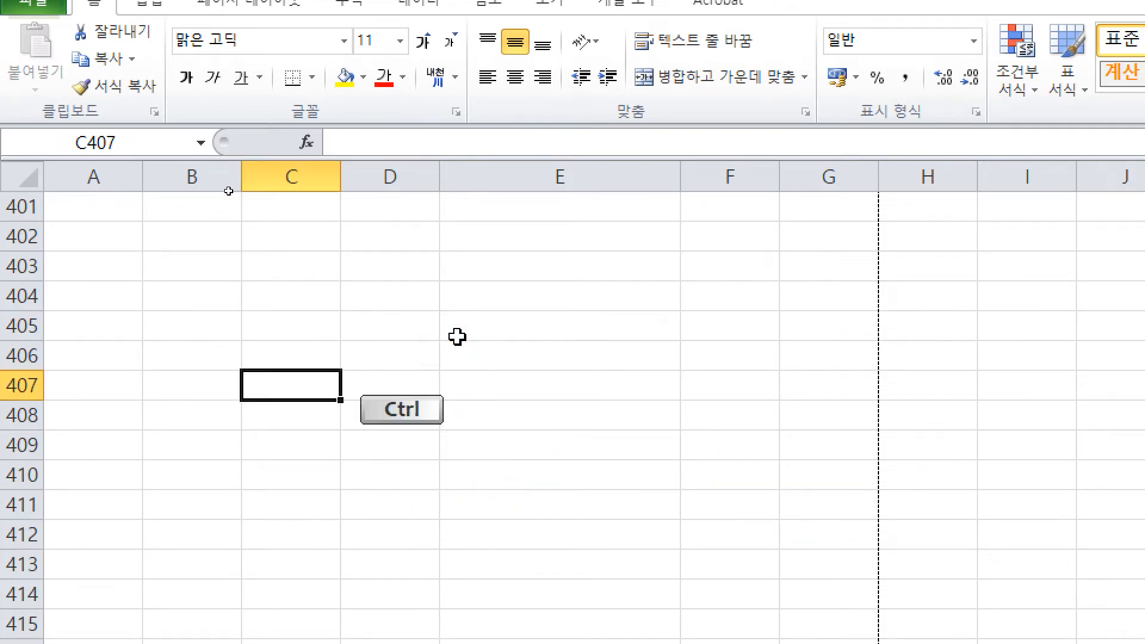
key("ctrl+Home")
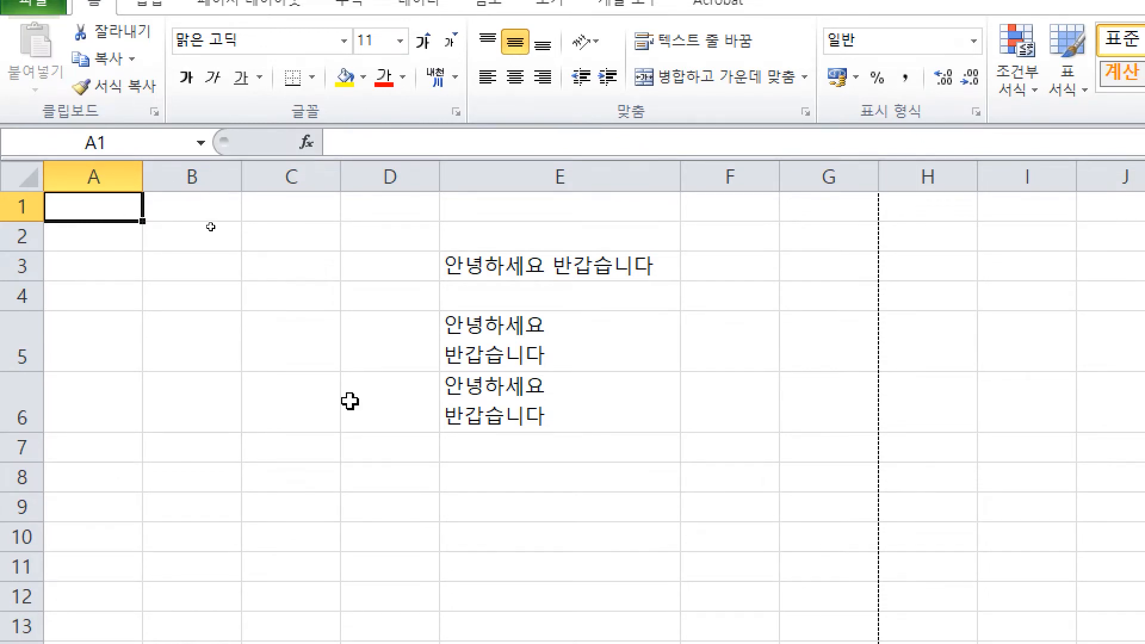
scroll(404, 488, "down", 20)
scroll(450, 469, "down", 20)
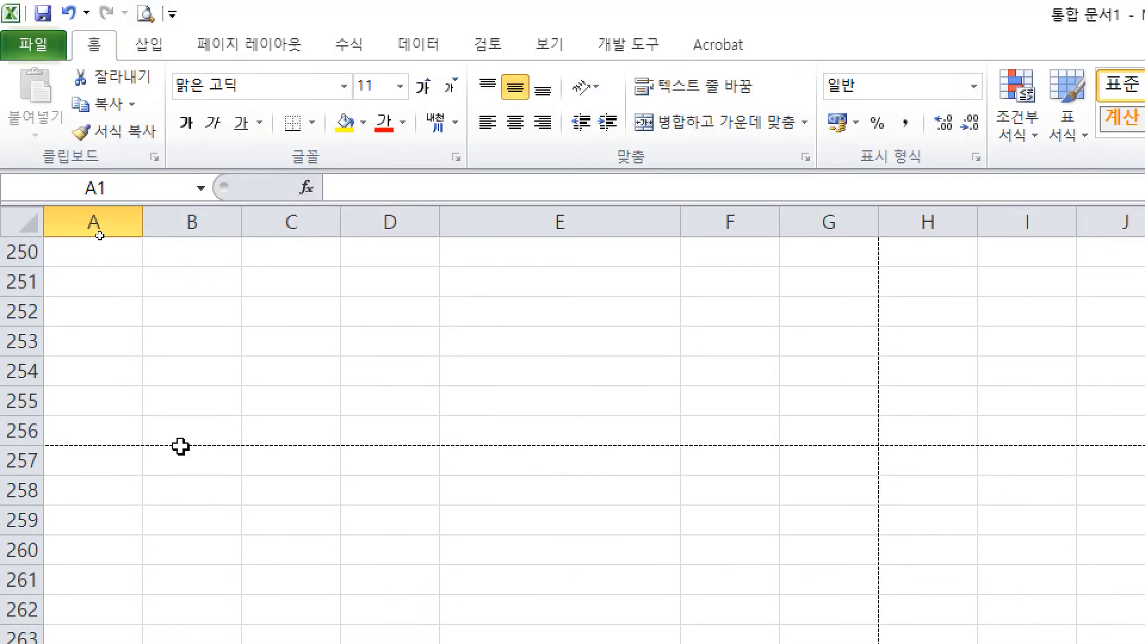
scroll(223, 428, "up", 15)
key("ctrl+Home")
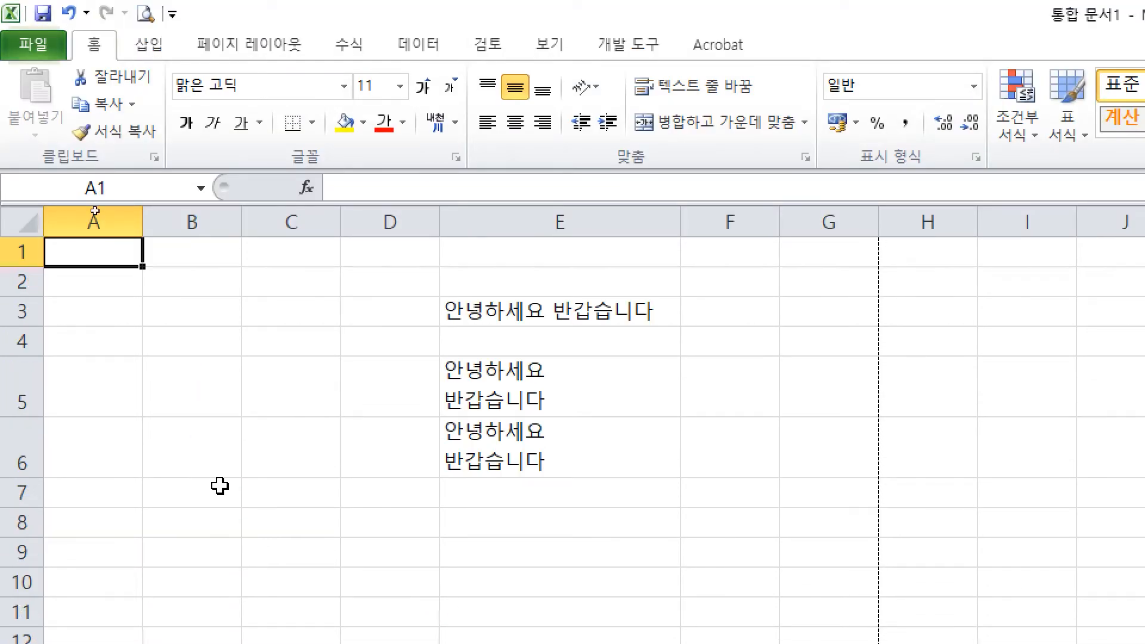
Step: Select A1 and bring the Notepad notes to the front
left_click(94, 250)
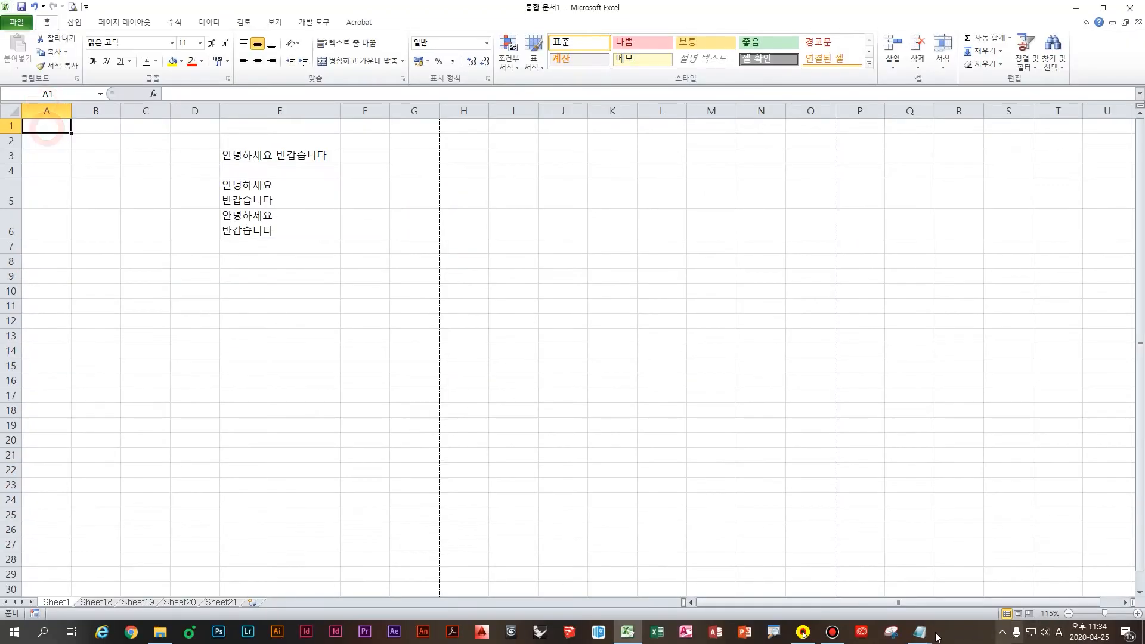
mouse_move(919, 631)
left_click(909, 598)
Step: Type 'Ctrl home A1셀로 이동' on a fresh line, leaving blank lines below it
key("BackSpace")
key("Return")
key("Hangul")
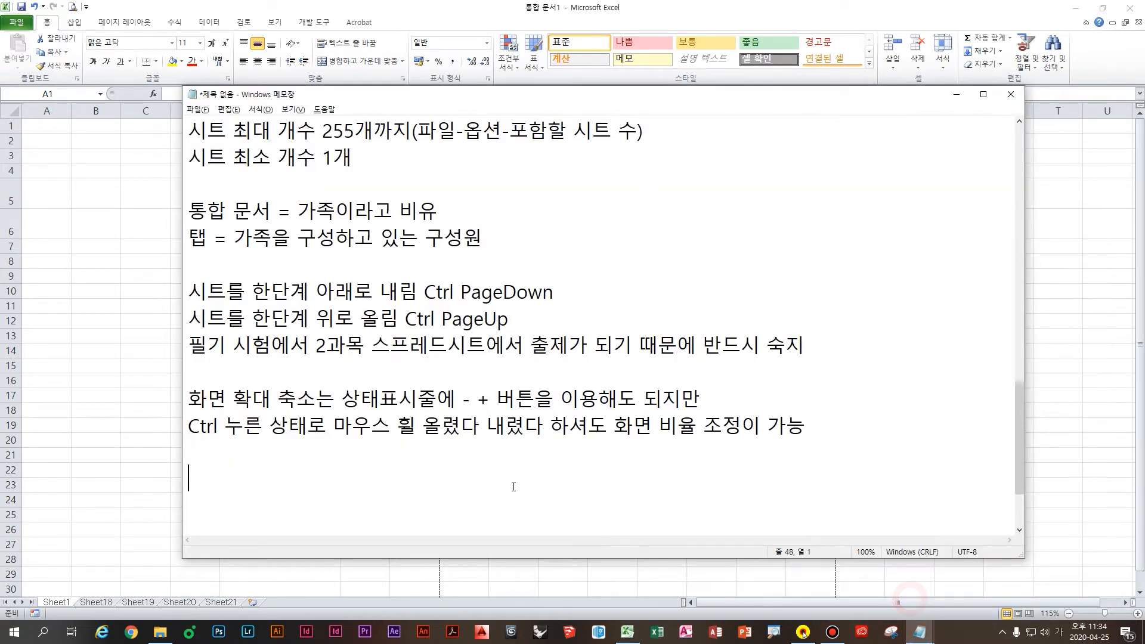
type("Ctrl h")
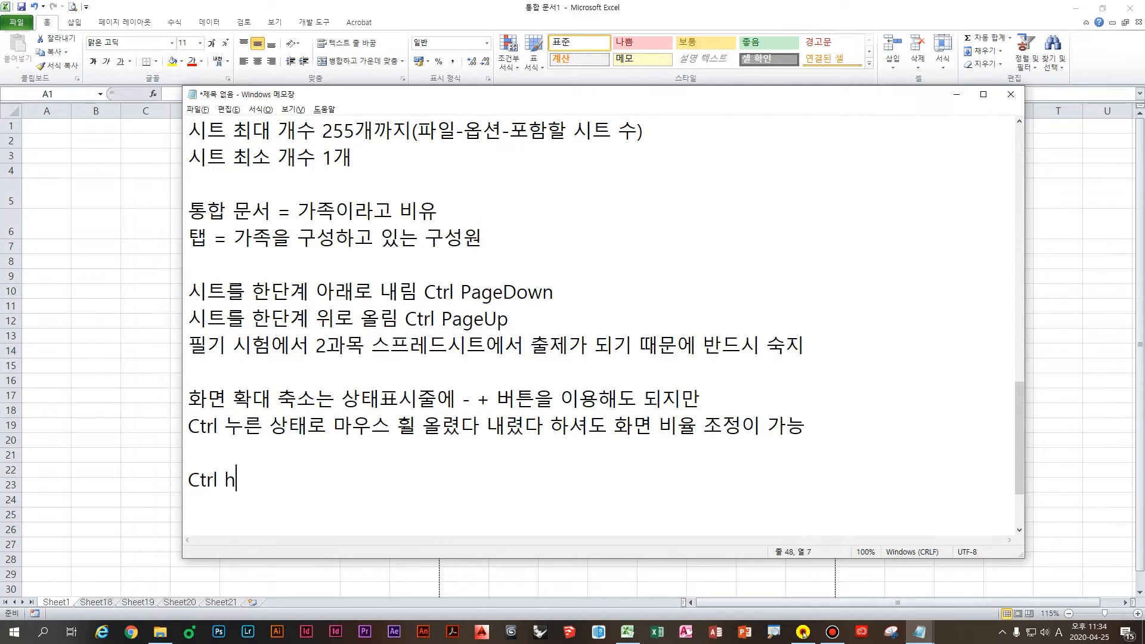
type("ome")
key("BackSpace")
key("Hangul")
type("A1")
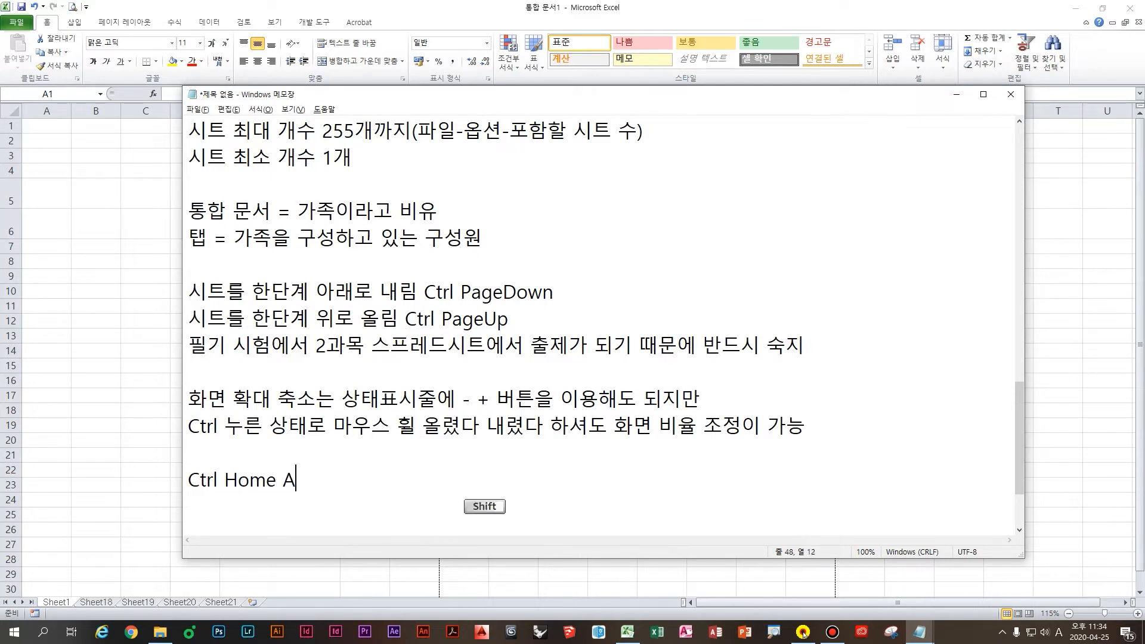
key("Hangul")
type("셀로 이동")
key("Right")
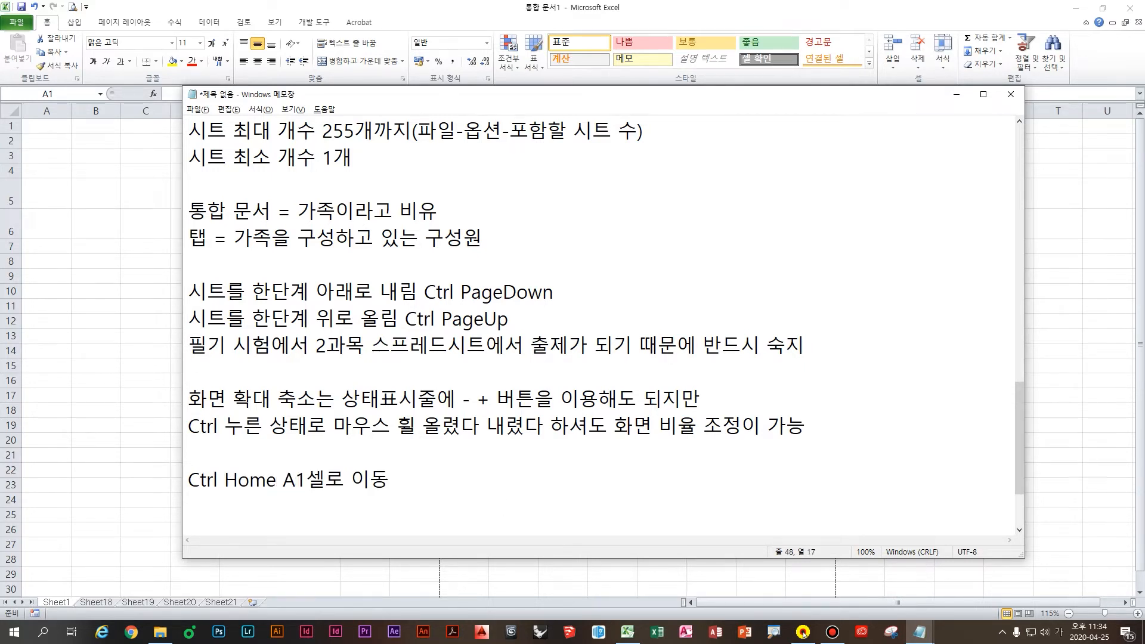
key("Return")
key("Return")
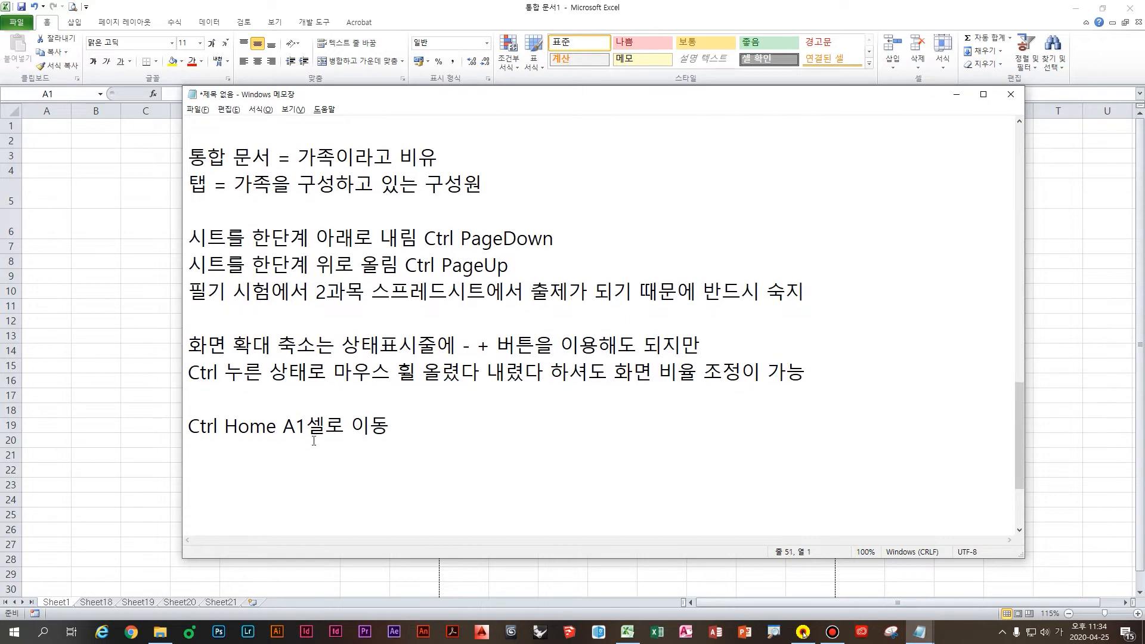
left_click(424, 455)
left_click(483, 433)
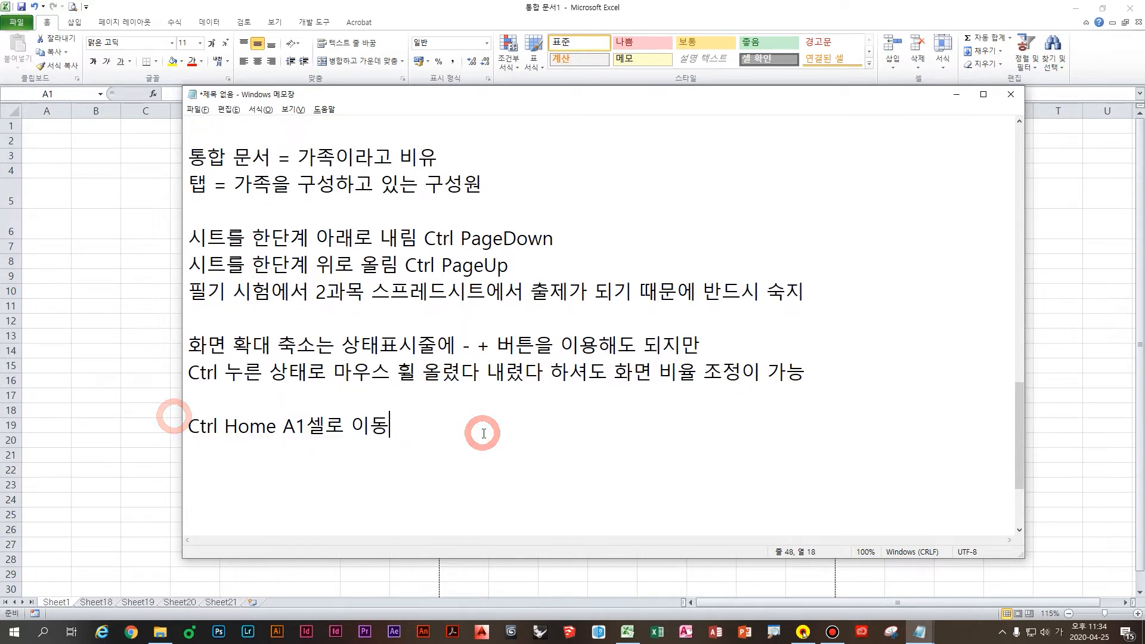
Step: Back in Excel, copy the E3 greeting down into E4
left_click(135, 395)
left_click(280, 172)
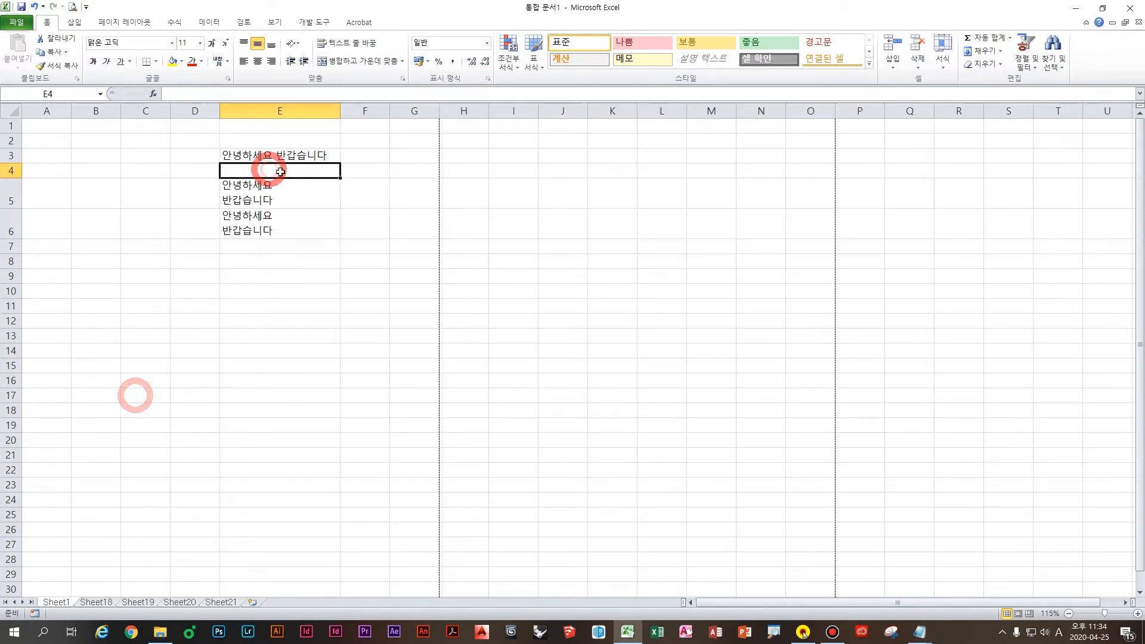
left_click(289, 156)
left_click(277, 171)
left_click(295, 156)
left_click(271, 171)
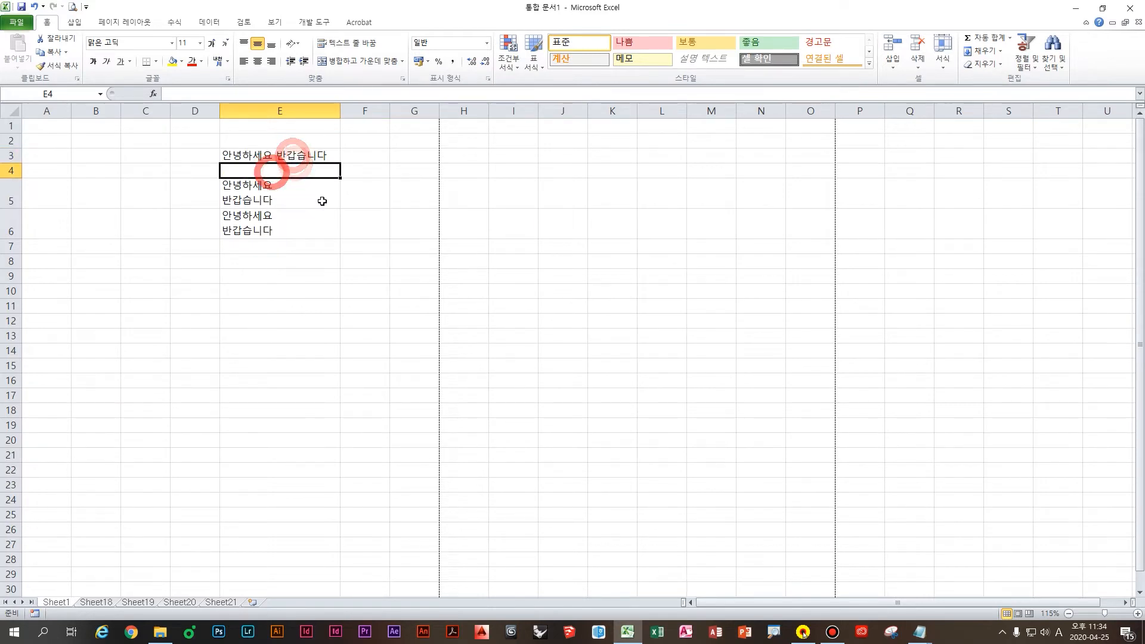
left_click(307, 159)
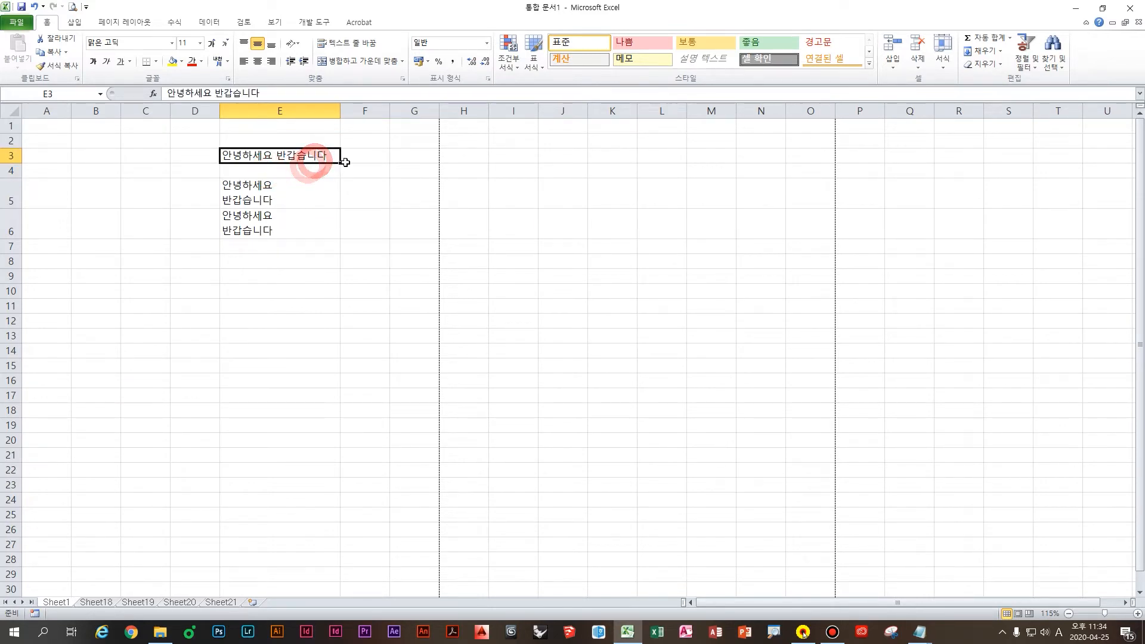
left_click_drag(345, 162, 344, 177)
Step: Select the text range E3:E6 a few times, then make E3 the active cell
left_click(314, 231)
left_click(316, 154)
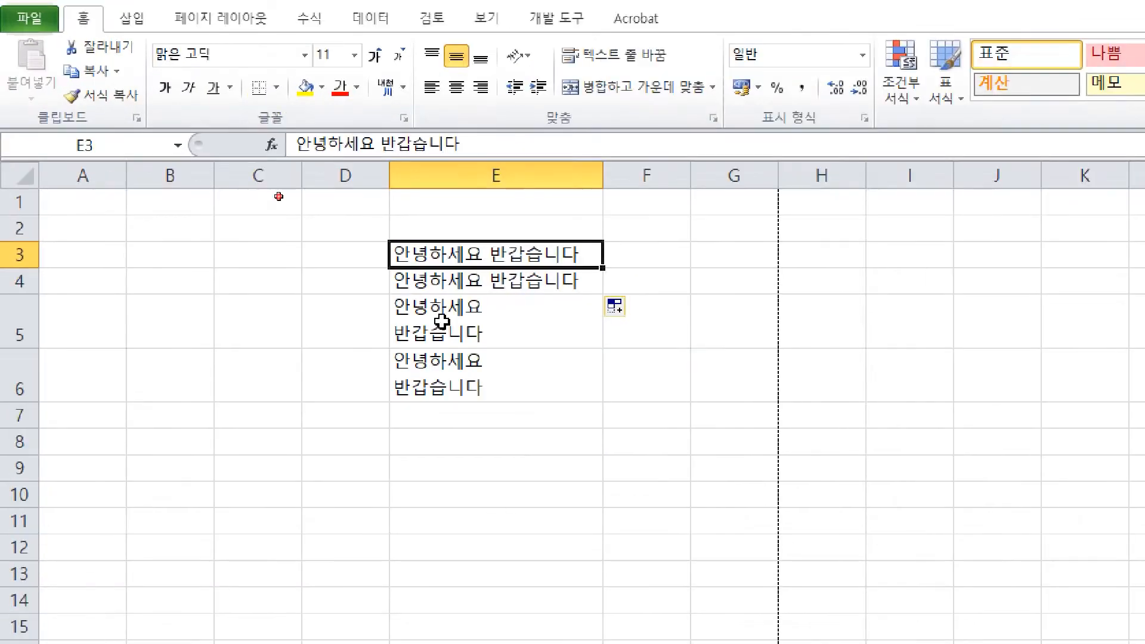
left_click(280, 196)
left_click_drag(284, 160, 285, 170)
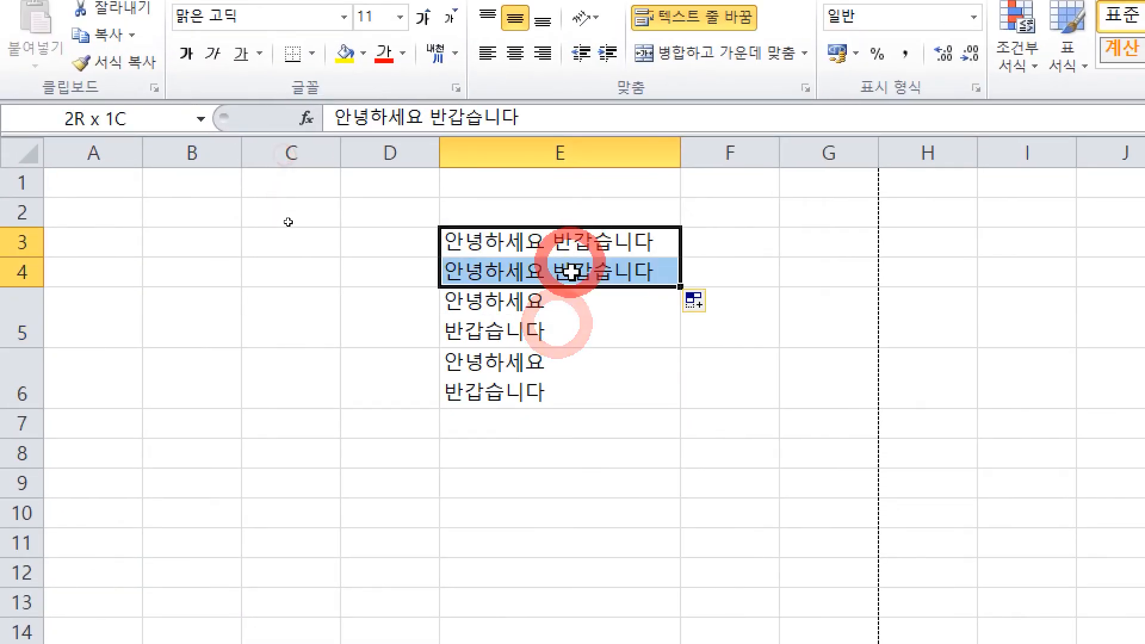
left_click_drag(571, 272, 575, 388)
left_click(578, 463)
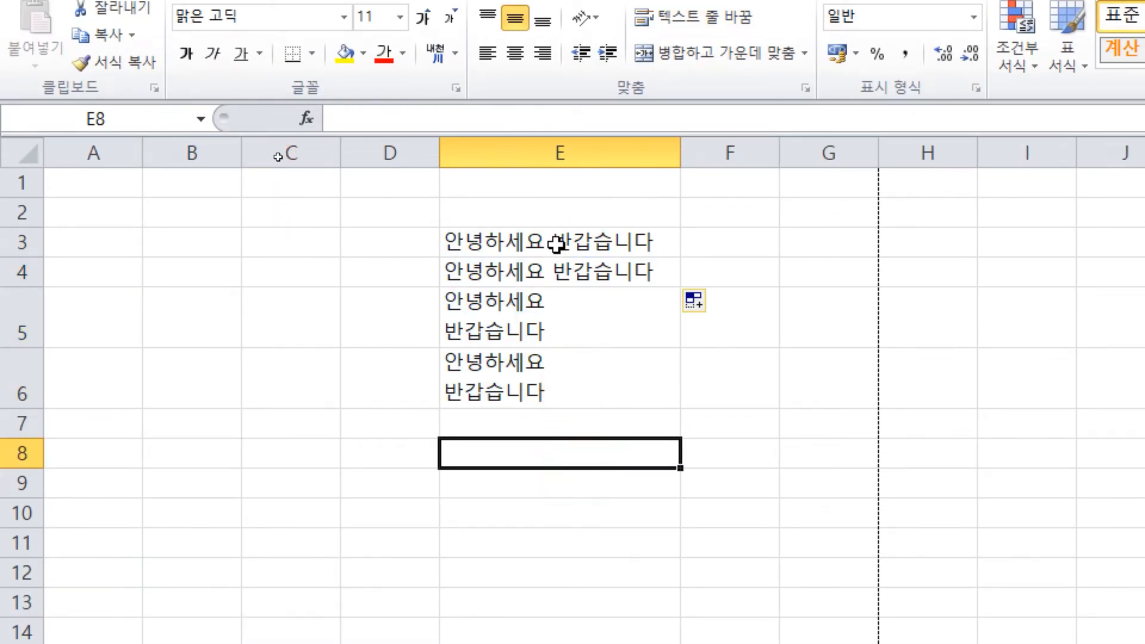
left_click_drag(557, 244, 549, 392)
left_click(493, 455)
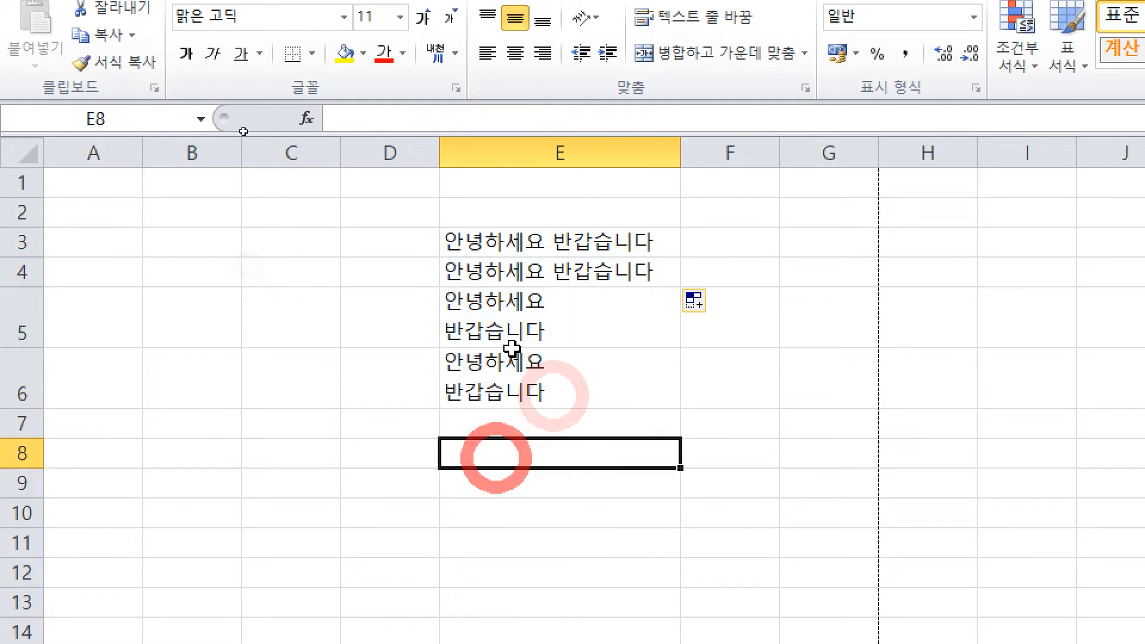
left_click_drag(527, 234, 554, 378)
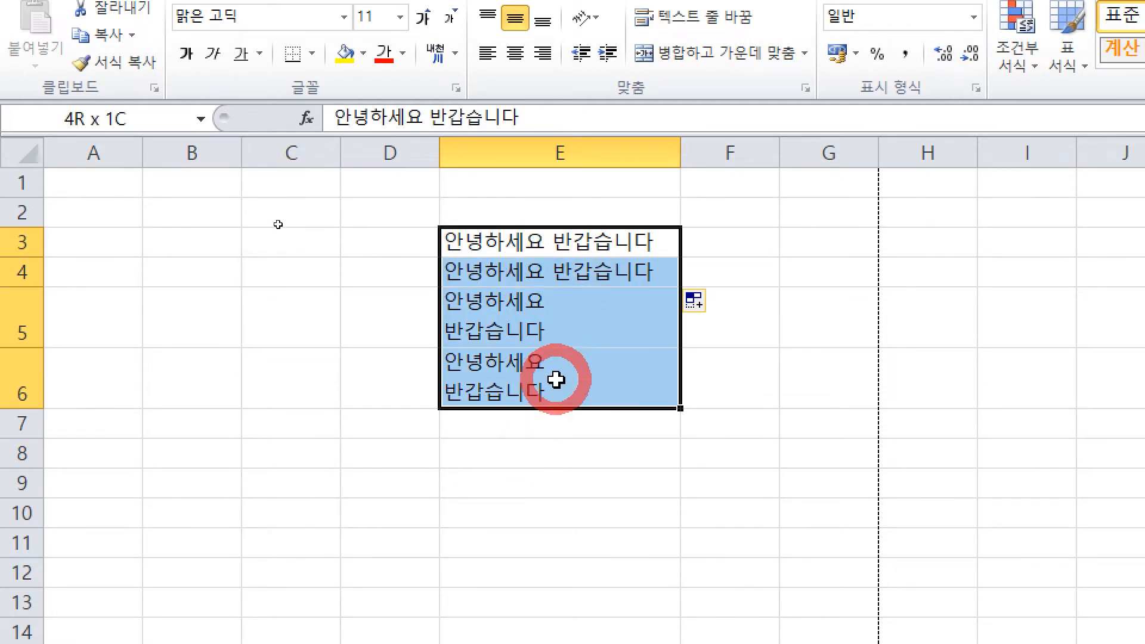
left_click(561, 442)
left_click(604, 241)
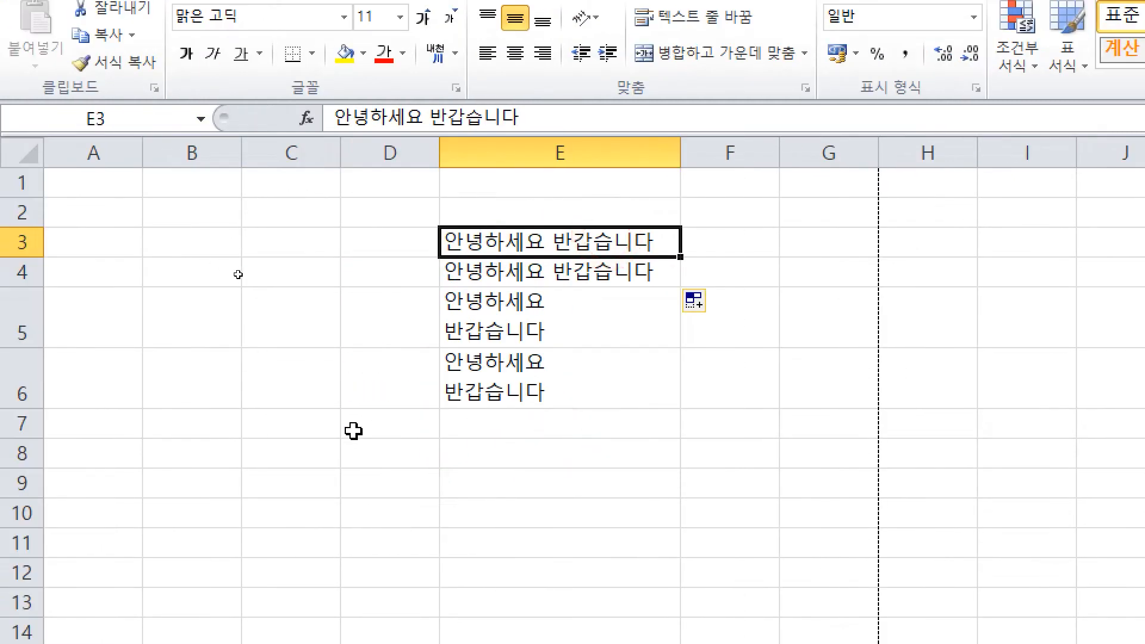
mouse_move(157, 244)
left_mouse_down()
mouse_move(152, 292)
mouse_move(209, 267)
left_mouse_up()
mouse_move(186, 256)
left_mouse_down()
mouse_move(187, 292)
mouse_move(273, 238)
left_mouse_up()
left_click_drag(273, 239, 253, 322)
mouse_move(176, 356)
left_mouse_down()
mouse_move(138, 421)
mouse_move(221, 417)
left_mouse_up()
left_click_drag(261, 385, 265, 406)
mouse_move(277, 444)
left_mouse_down()
mouse_move(327, 382)
mouse_move(361, 398)
mouse_move(331, 445)
left_mouse_up()
mouse_move(673, 256)
left_mouse_down()
mouse_move(662, 385)
mouse_move(725, 357)
left_mouse_up()
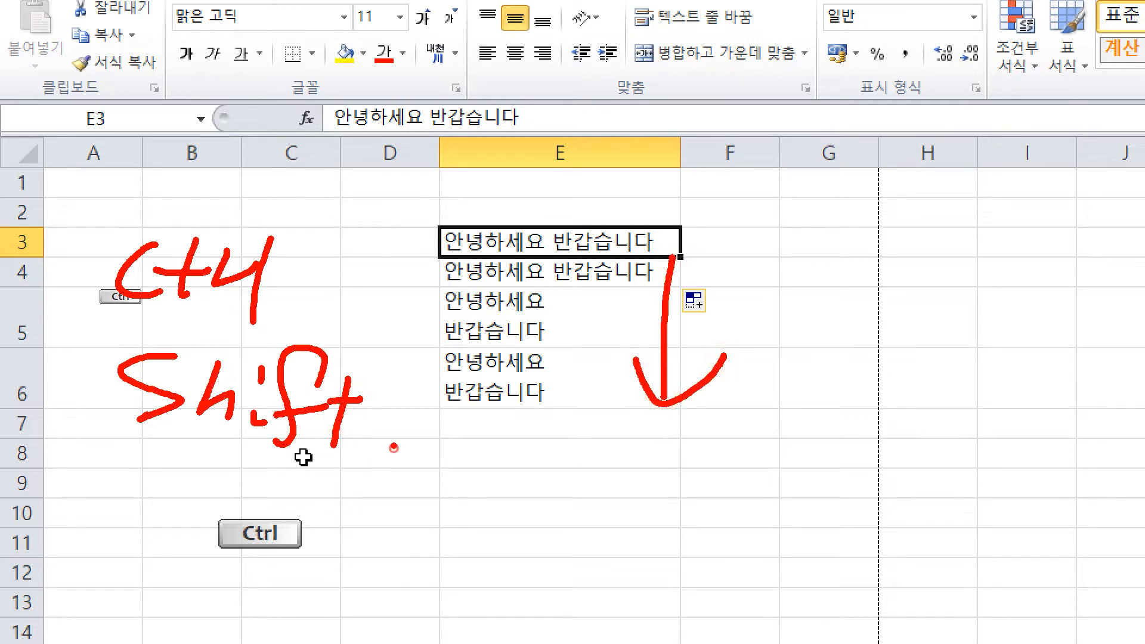
mouse_move(396, 444)
left_mouse_down()
mouse_move(380, 531)
mouse_move(427, 504)
left_mouse_up()
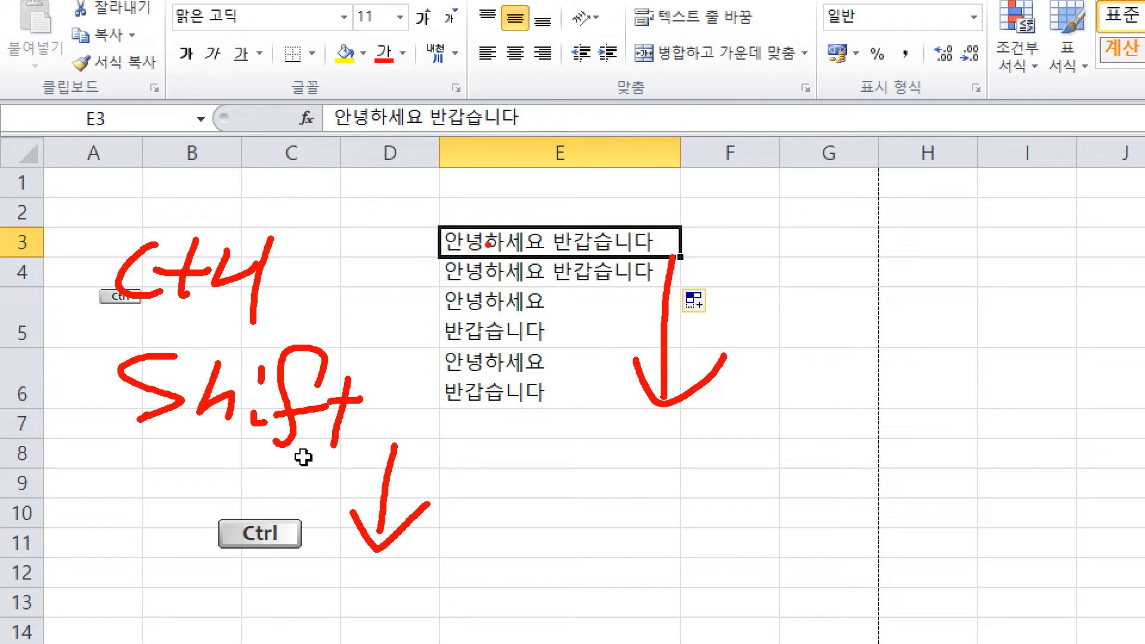
mouse_move(446, 243)
left_mouse_down()
mouse_move(429, 396)
mouse_move(439, 408)
left_mouse_up()
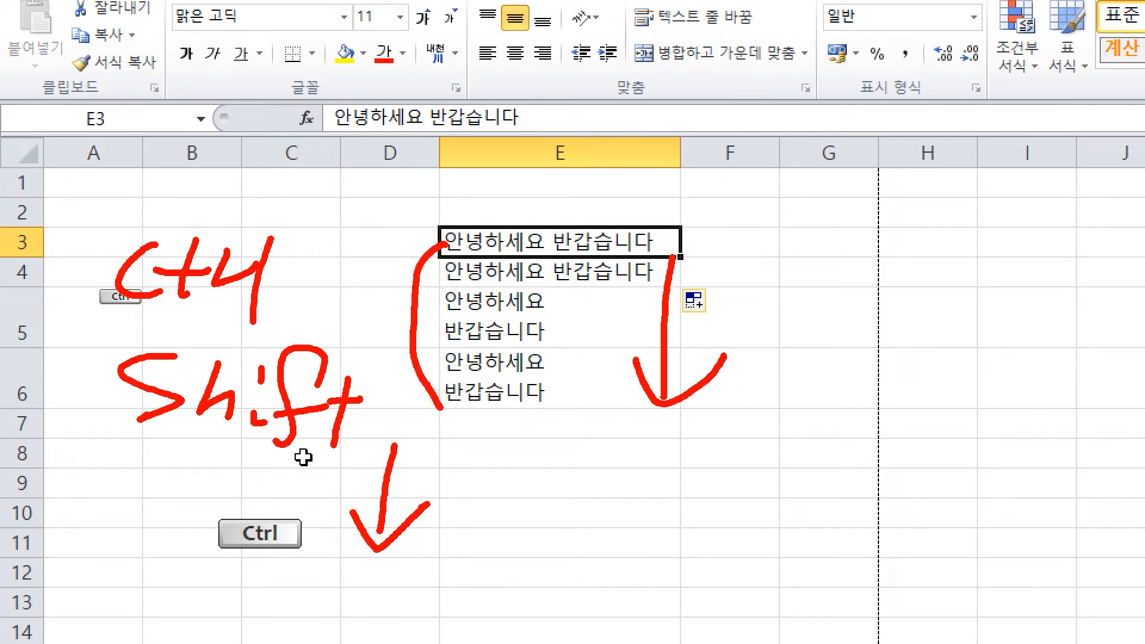
key("Escape")
left_click(555, 225)
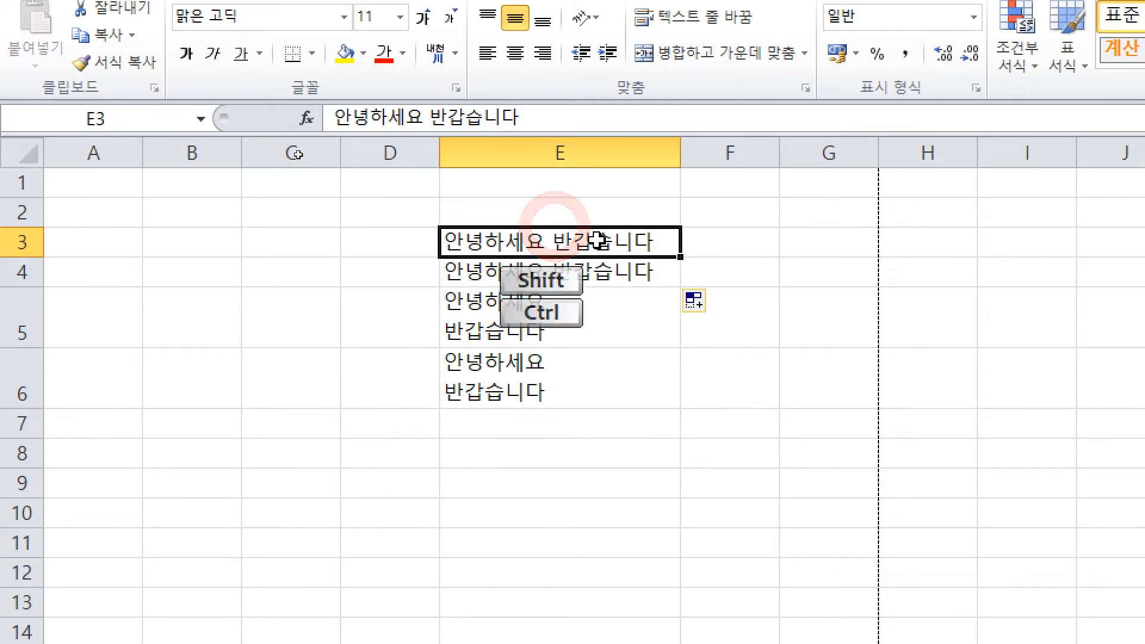
key("ctrl+shift+Down")
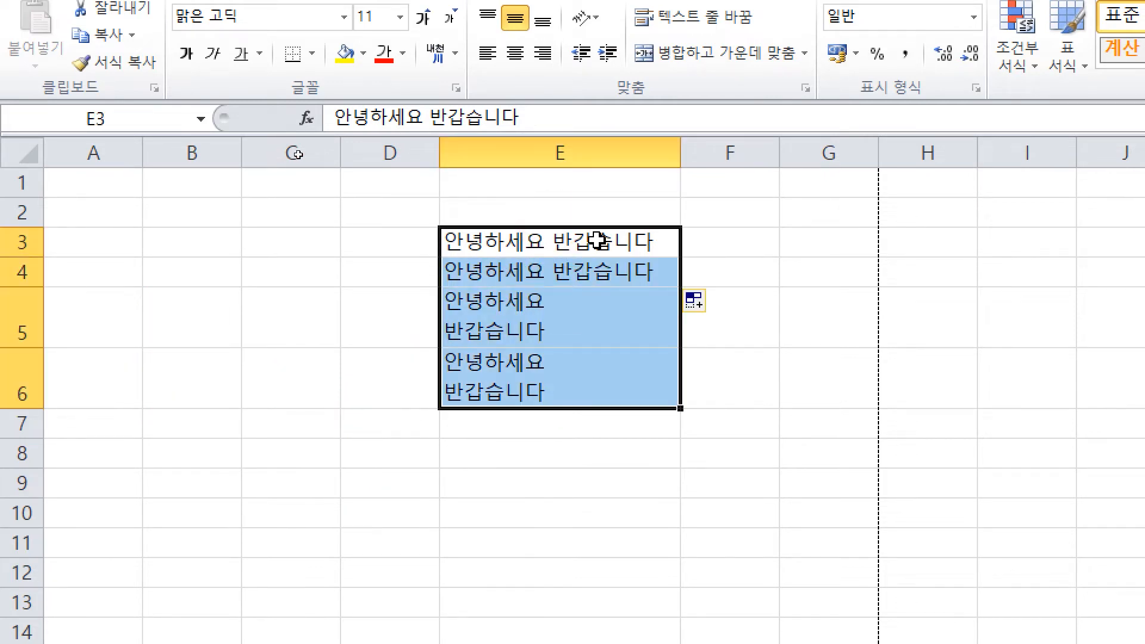
left_click(626, 452)
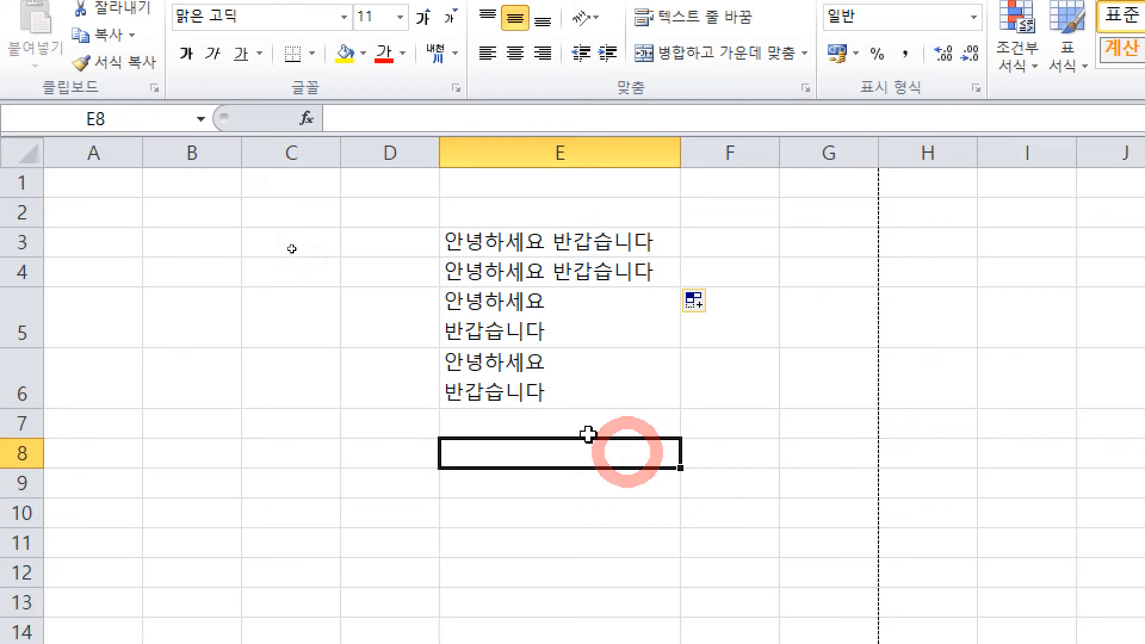
left_click(583, 422)
left_click(610, 396)
Step: Fill the two-line greeting from E6 down to row 27 and select E3:E27
left_click_drag(680, 409, 732, 545)
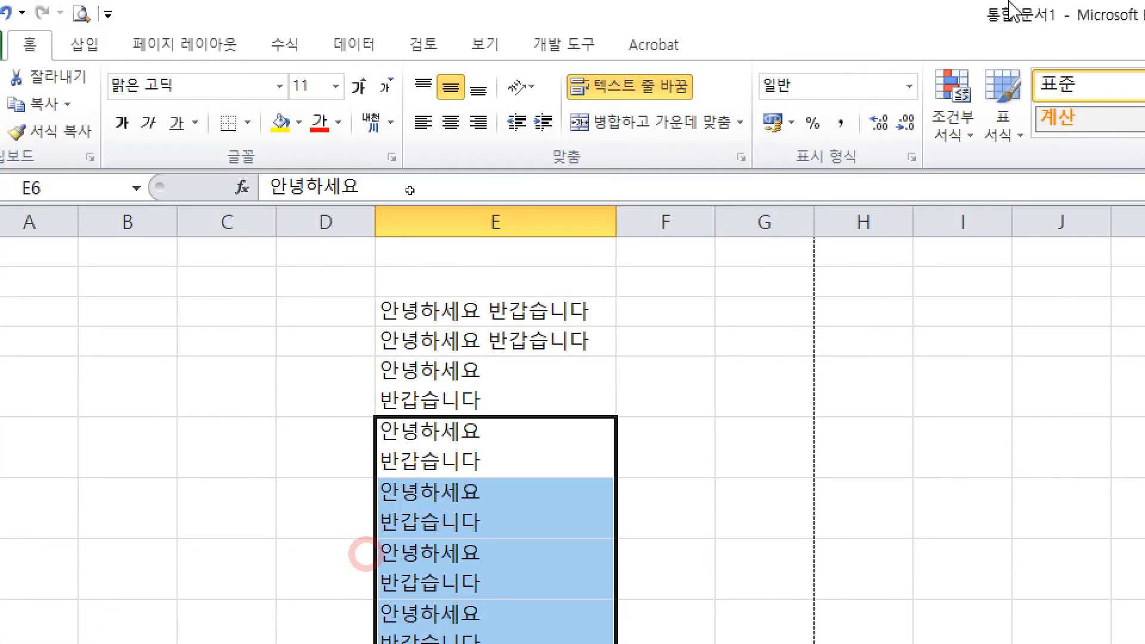
left_click(782, 507)
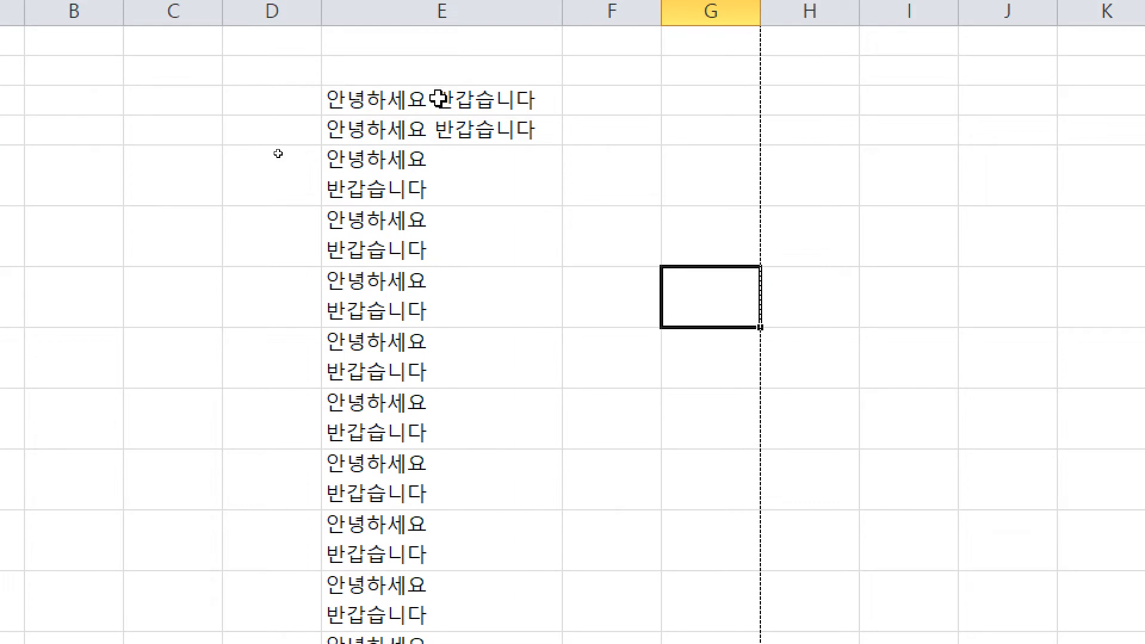
left_click_drag(439, 99, 460, 499)
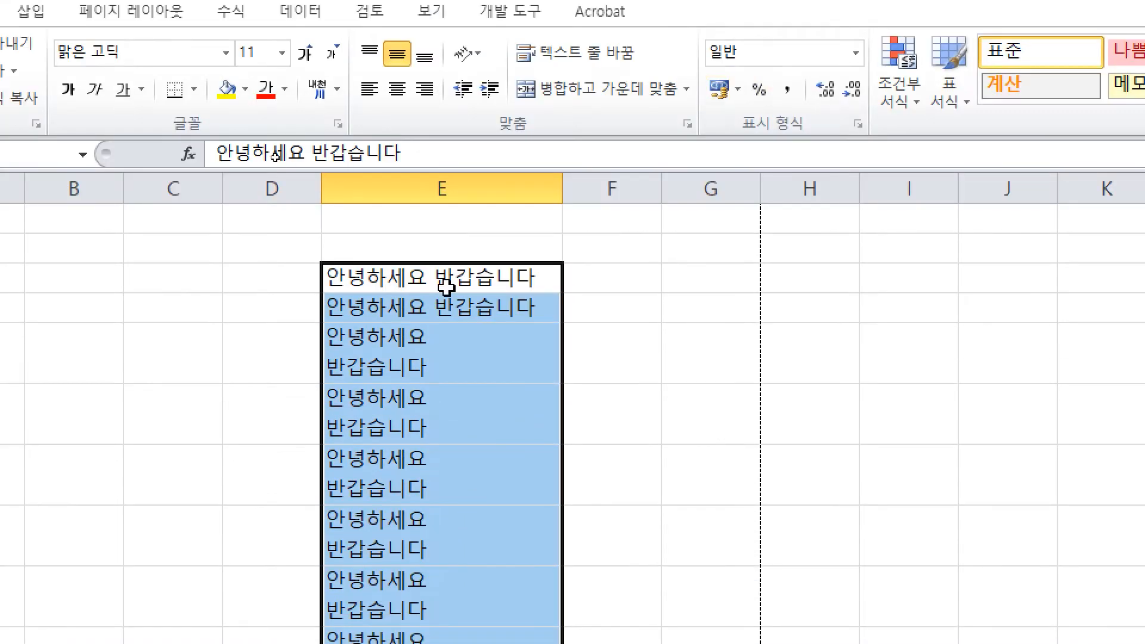
Step: Select the column with Ctrl+Shift+Down from E3, then Ctrl+Shift+Up from E27
left_click(440, 276)
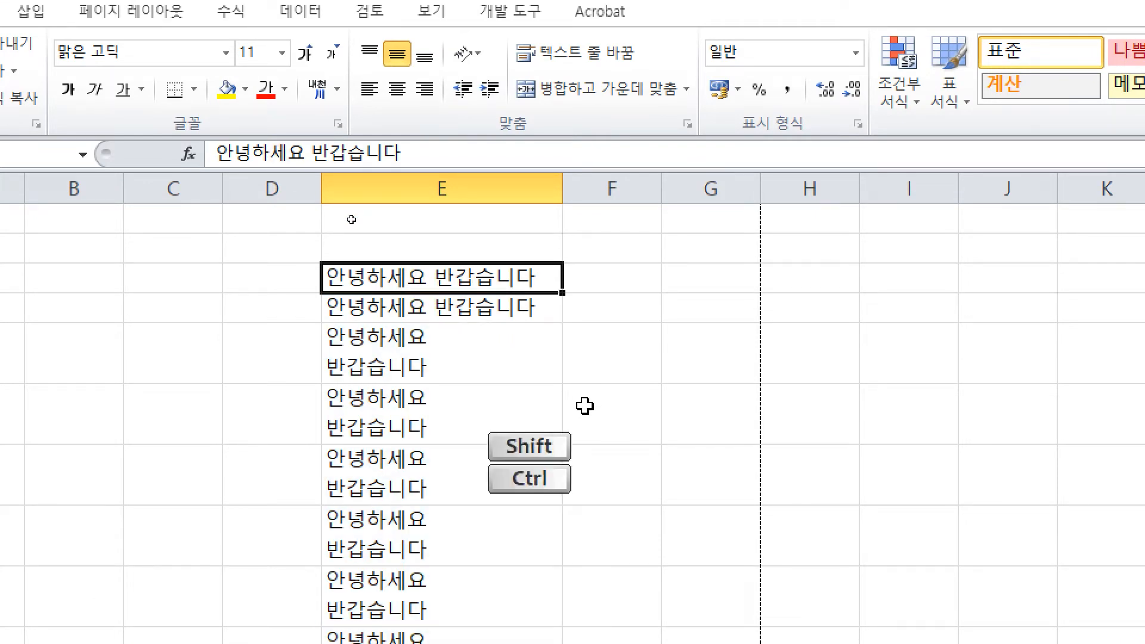
key("ctrl+shift+Down")
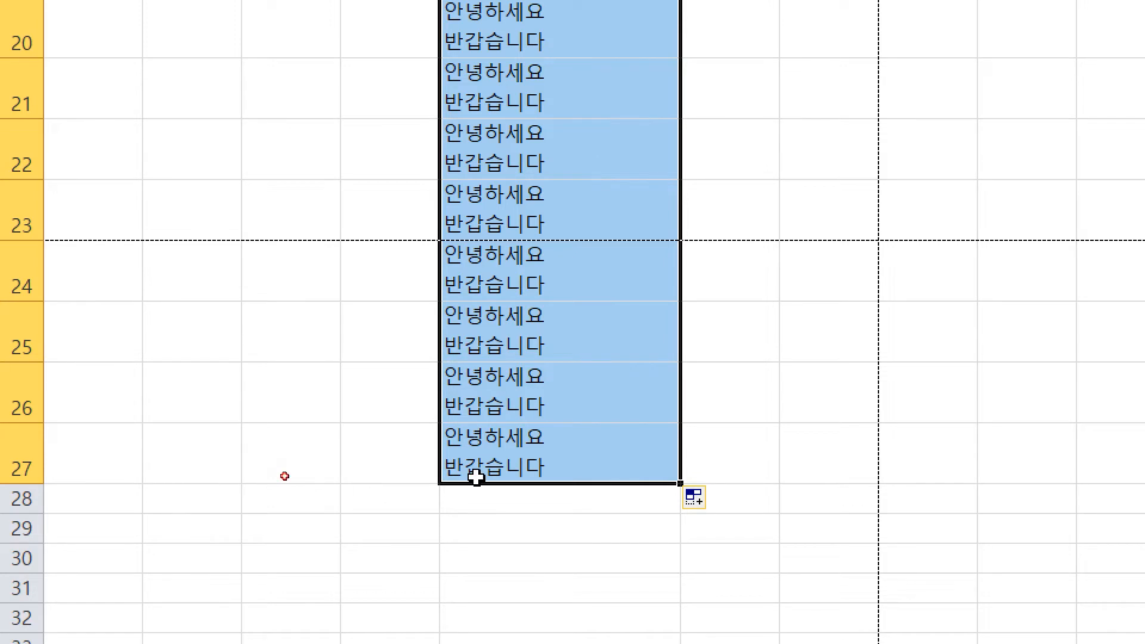
left_click(568, 468)
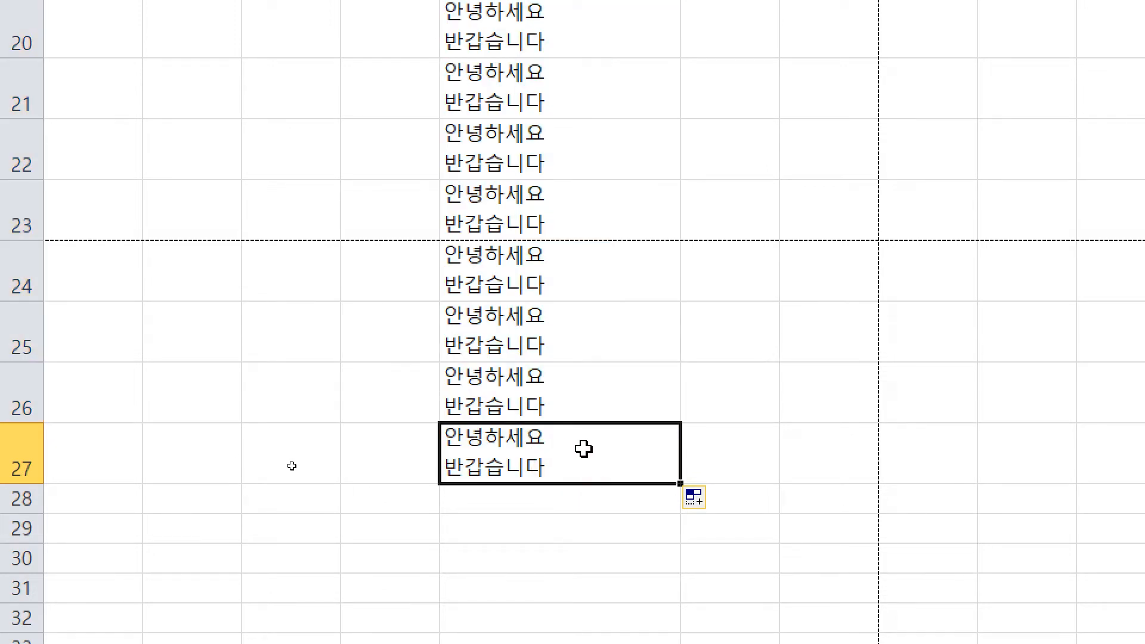
key("ctrl+shift+Up")
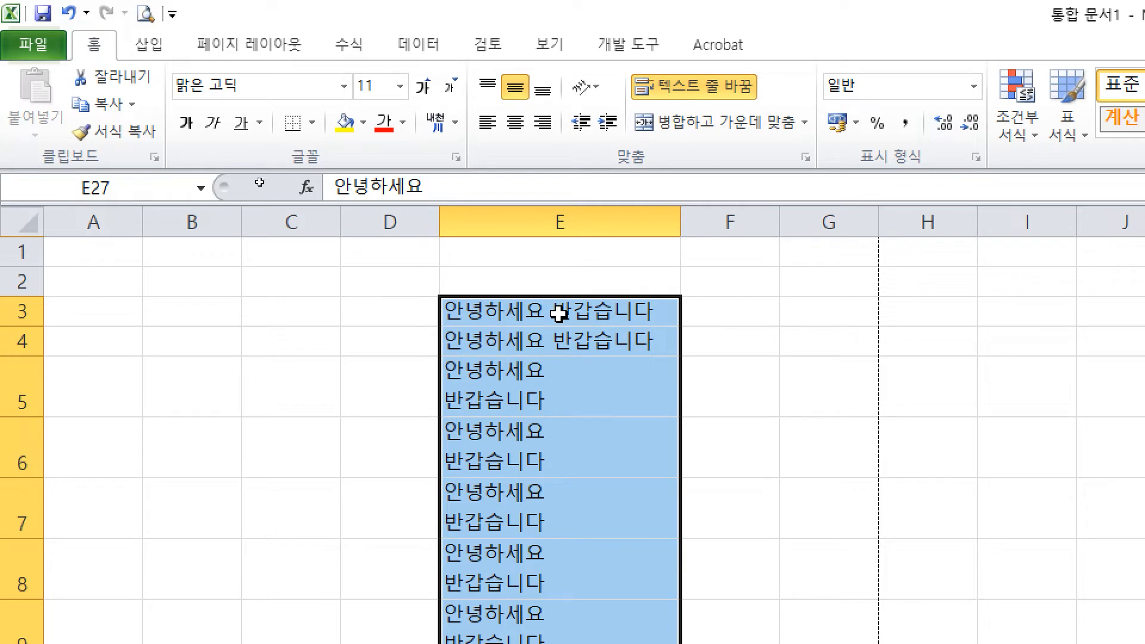
key("ctrl")
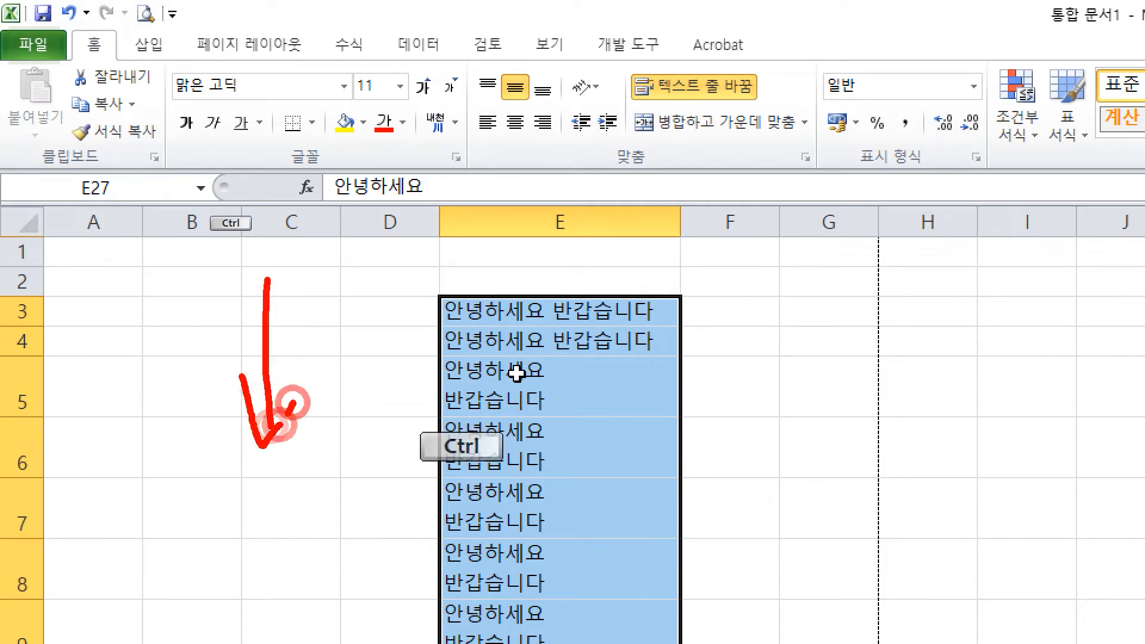
left_click_drag(359, 443, 368, 238)
mouse_move(340, 280)
left_mouse_down()
mouse_move(369, 234)
mouse_move(420, 267)
left_mouse_up()
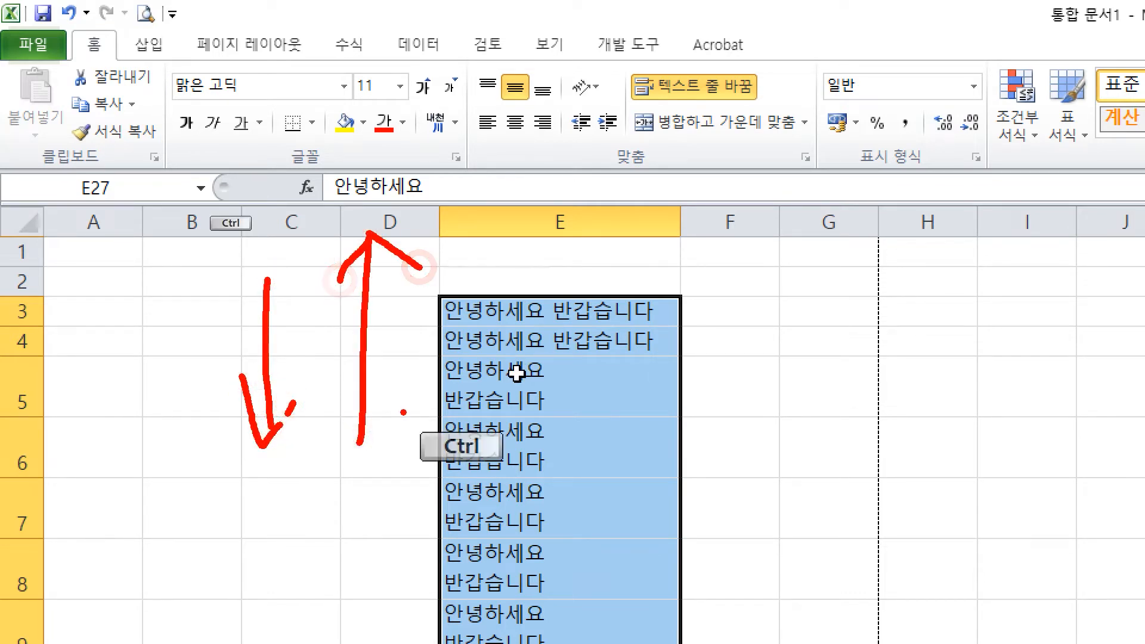
right_click(319, 324)
key("ctrl+2")
left_click(287, 295)
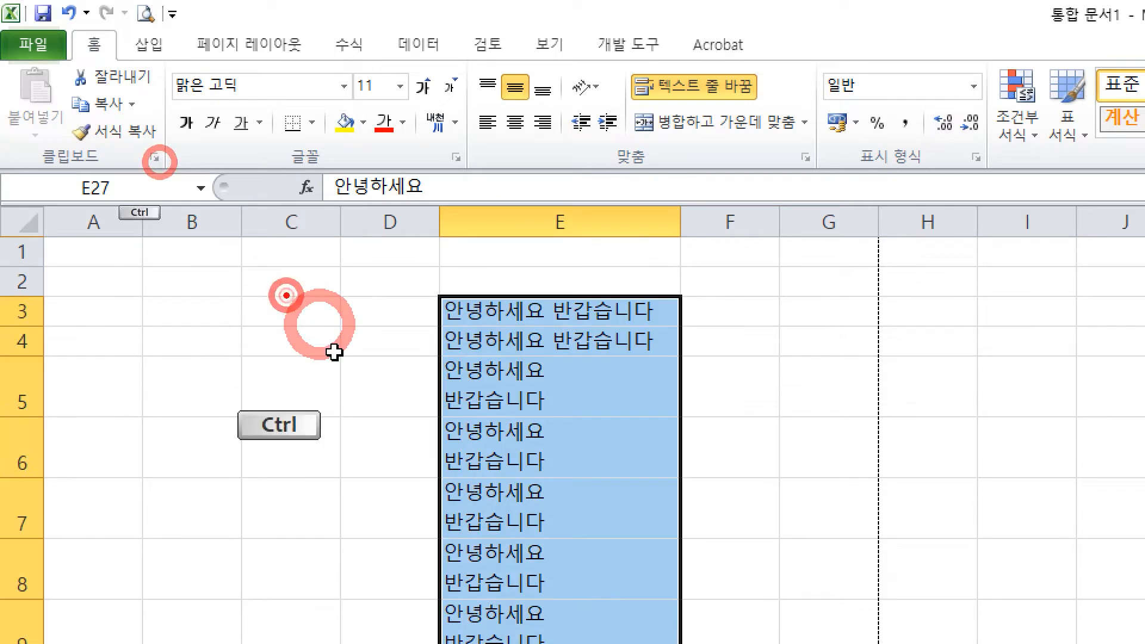
left_click_drag(286, 296, 146, 309)
mouse_move(194, 263)
left_mouse_down()
mouse_move(148, 316)
mouse_move(185, 327)
left_mouse_up()
left_click_drag(390, 293, 477, 304)
left_click_drag(453, 273, 516, 316)
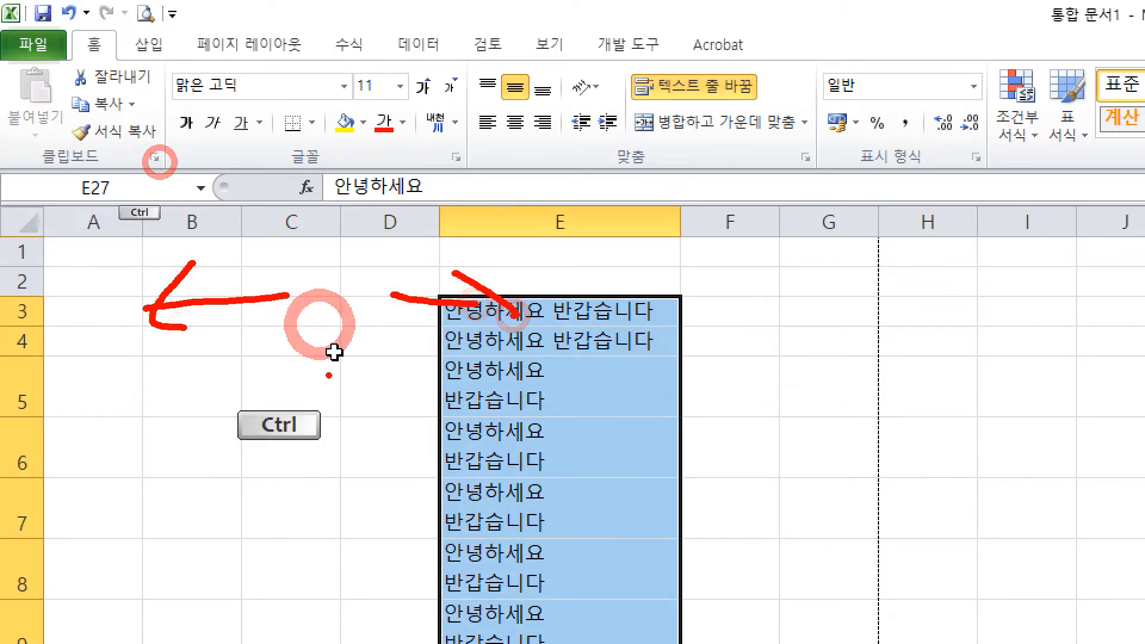
key("Escape")
left_click(723, 348)
key("ctrl+4")
scroll(412, 382, "down", 10)
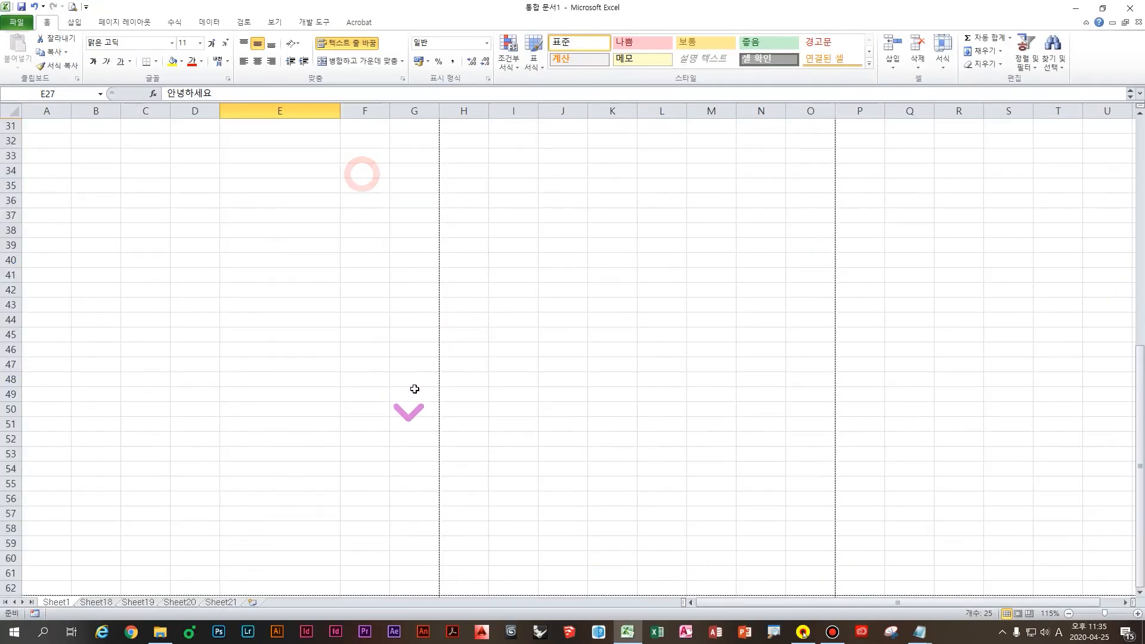
scroll(253, 292, "up", 1)
scroll(226, 292, "up", 3)
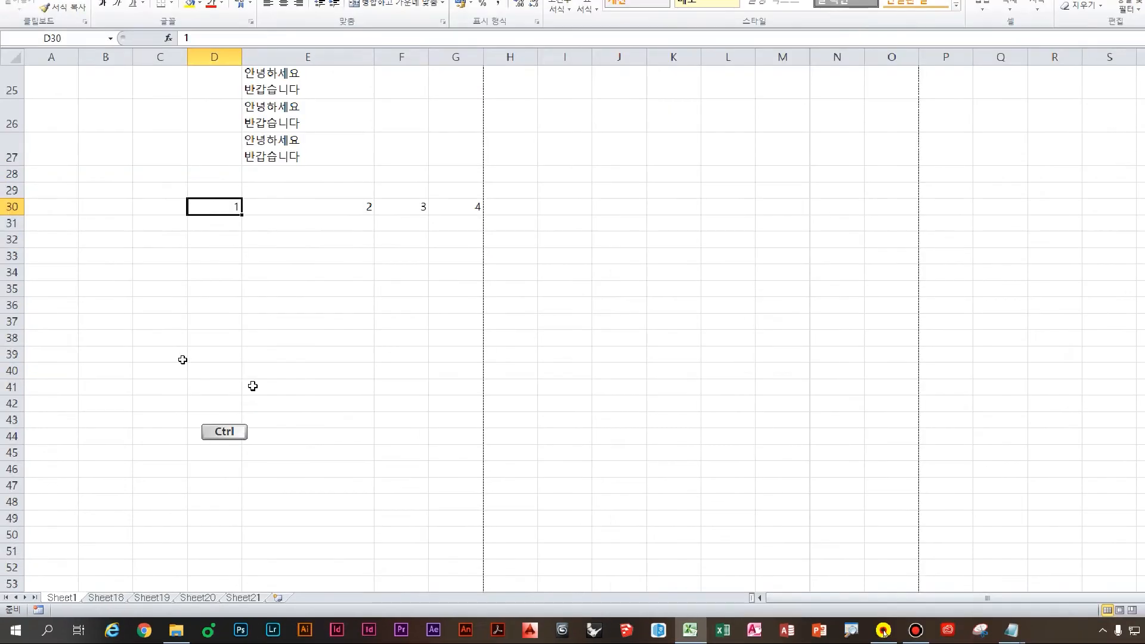
Step: Select the numbers D30:G30 by dragging, then with Ctrl+Shift+Right from D30
key("ctrl+4")
left_click(201, 355)
left_click(230, 205)
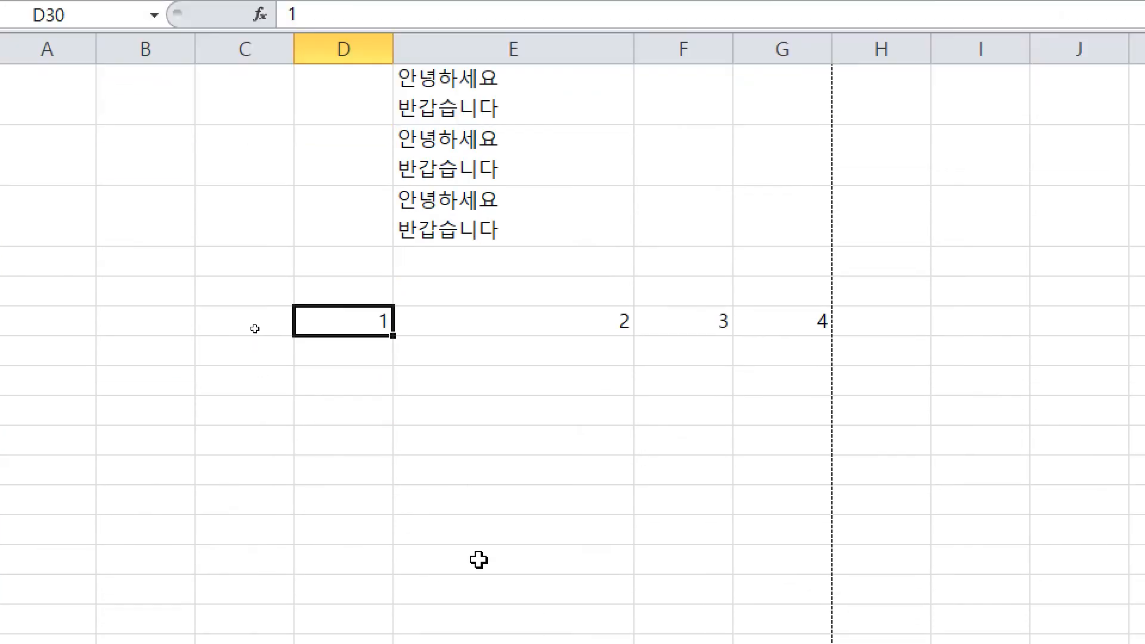
left_click_drag(303, 323, 777, 322)
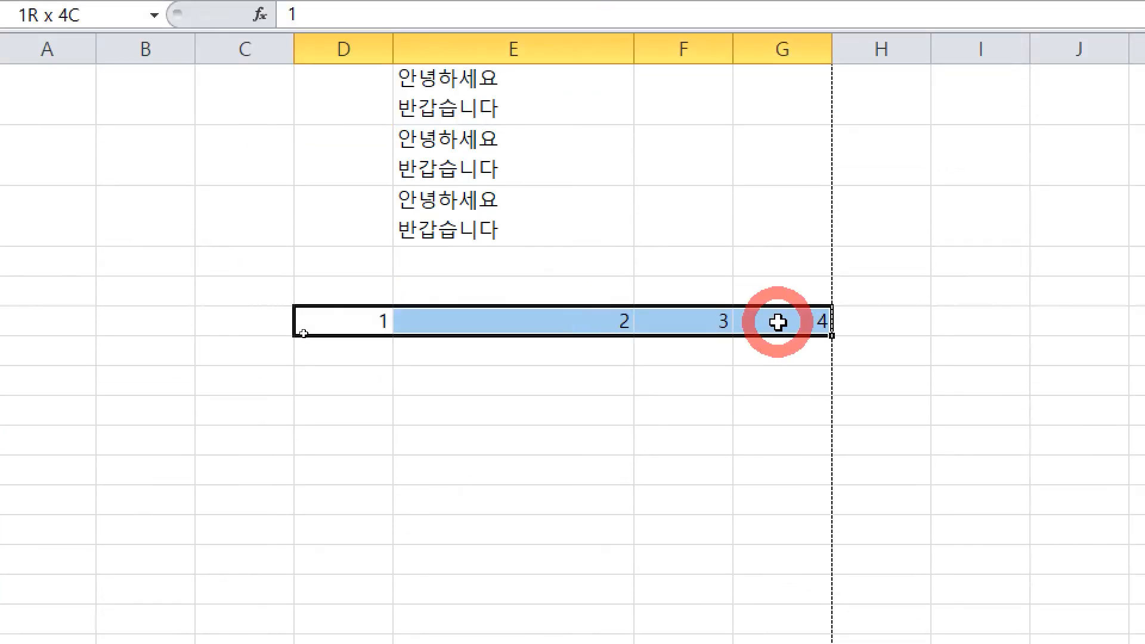
left_click(554, 471)
left_click(358, 321)
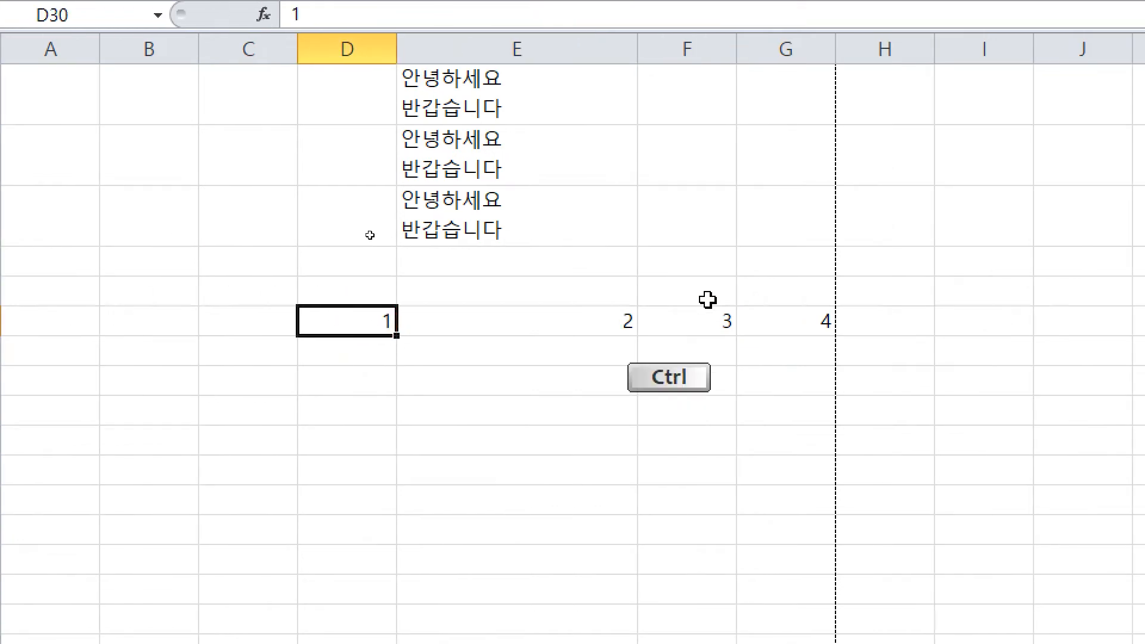
key("ctrl+shift+Right")
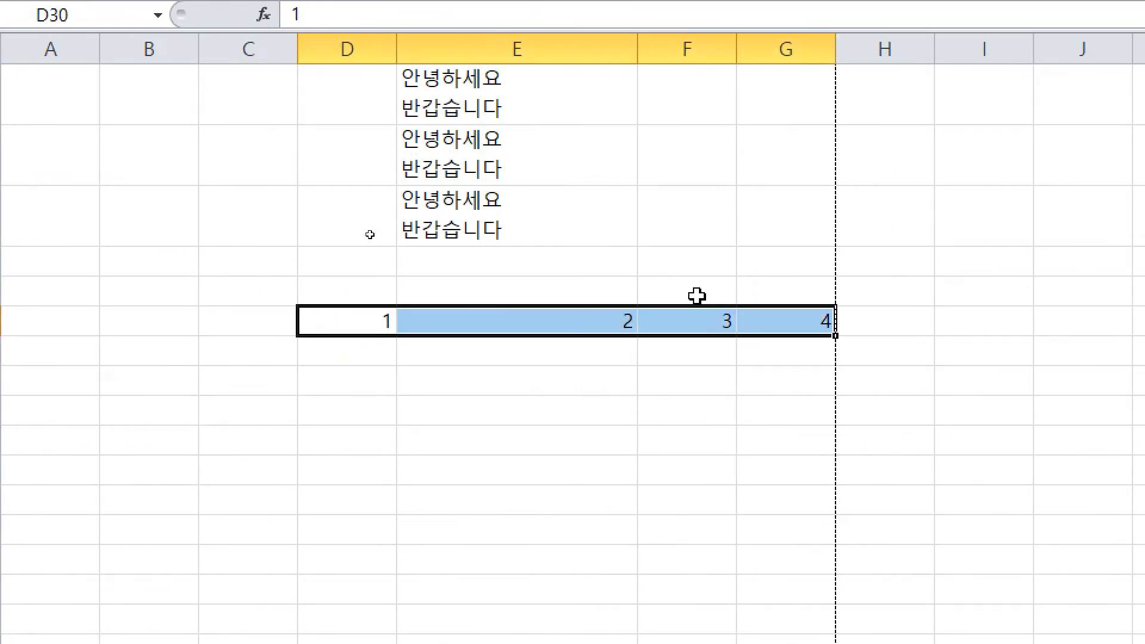
Step: Mark the selection with arrows, then select G30 back to D30 via Ctrl+Shift+Left
key("ctrl")
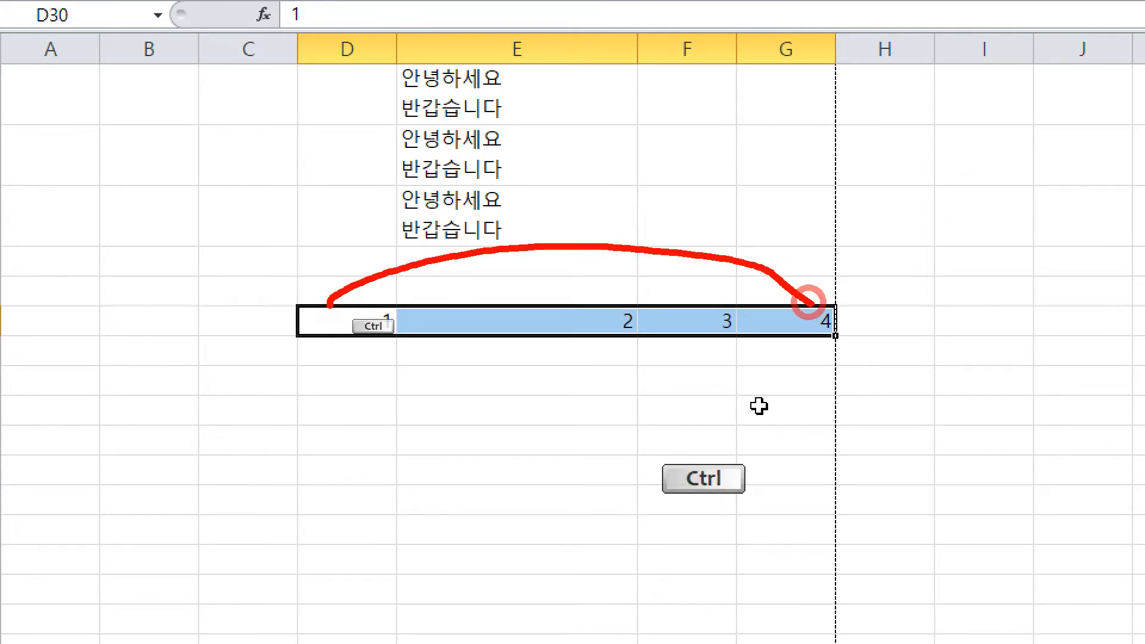
left_click_drag(813, 281, 791, 324)
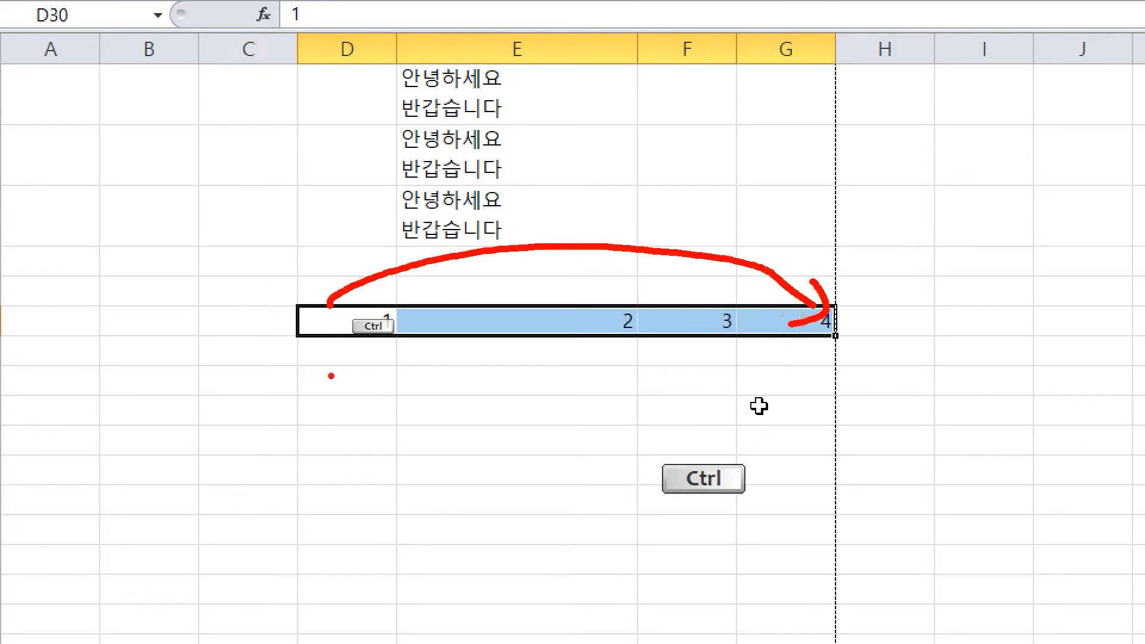
left_click(582, 348)
left_click(803, 323)
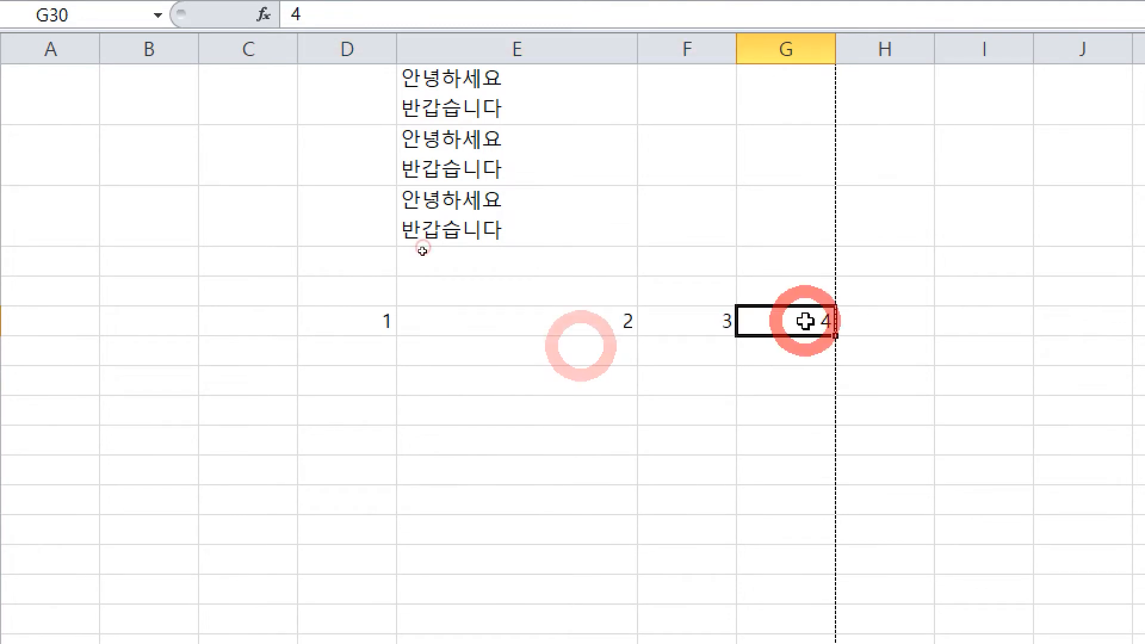
left_click_drag(837, 292, 384, 292)
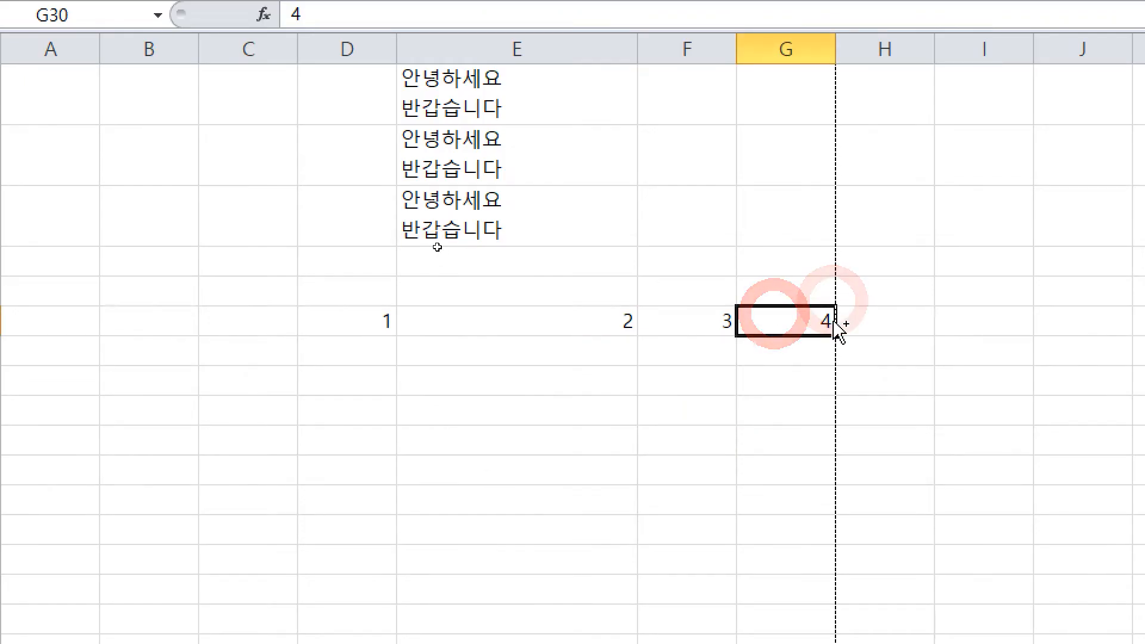
key("ctrl+shift")
key("ctrl+shift+Left")
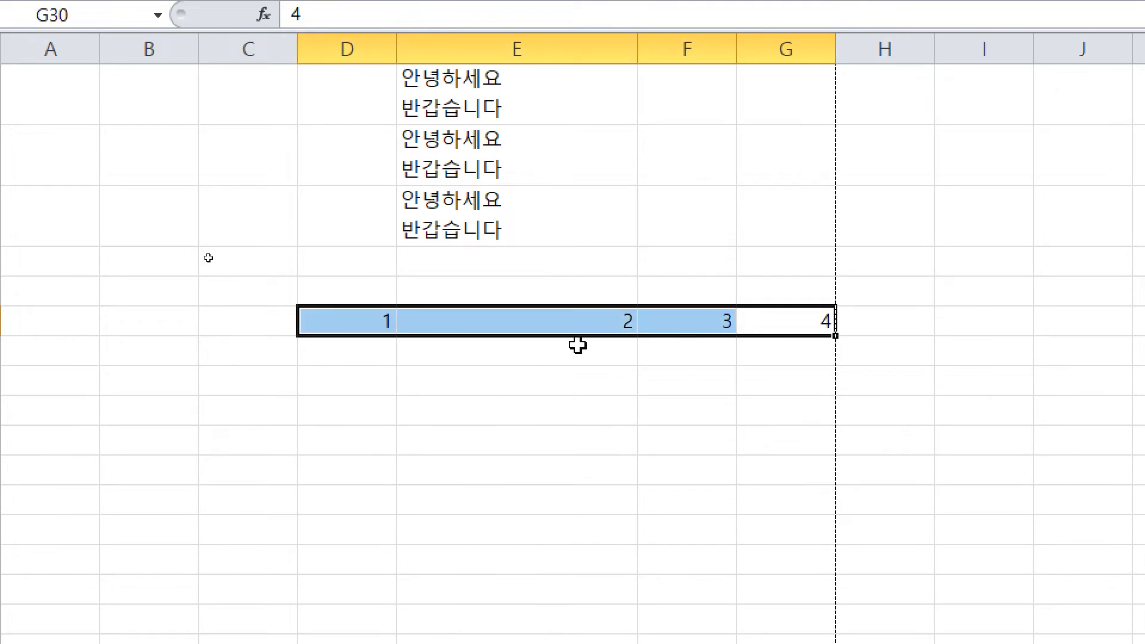
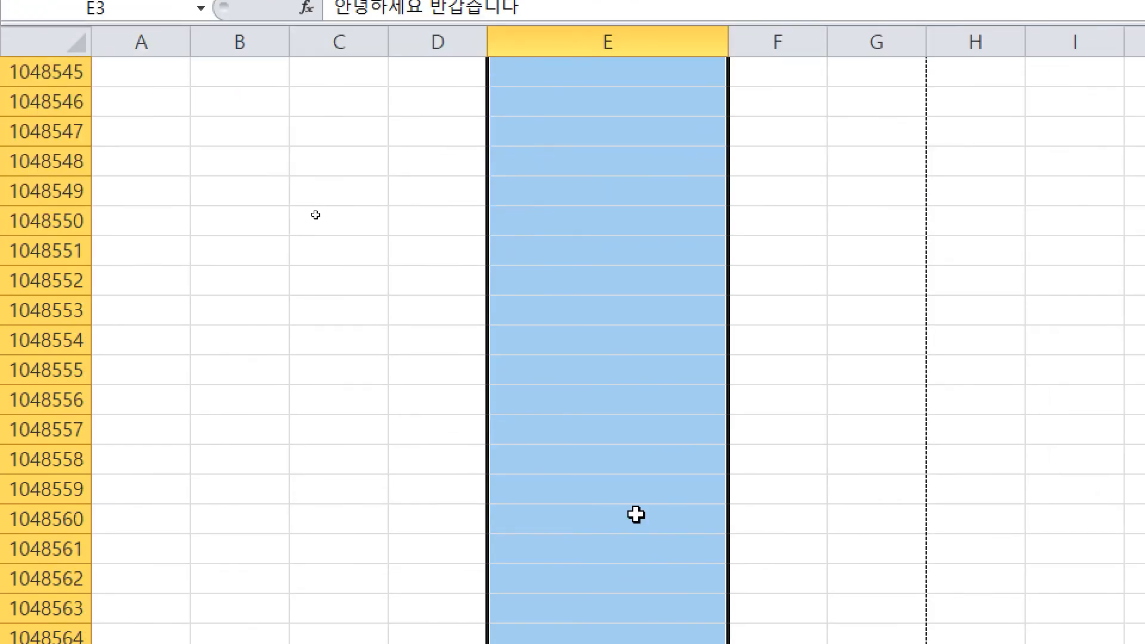
Step: Mark up the selected Excel row with on-screen pen annotations, then clear them
key("ctrl+2")
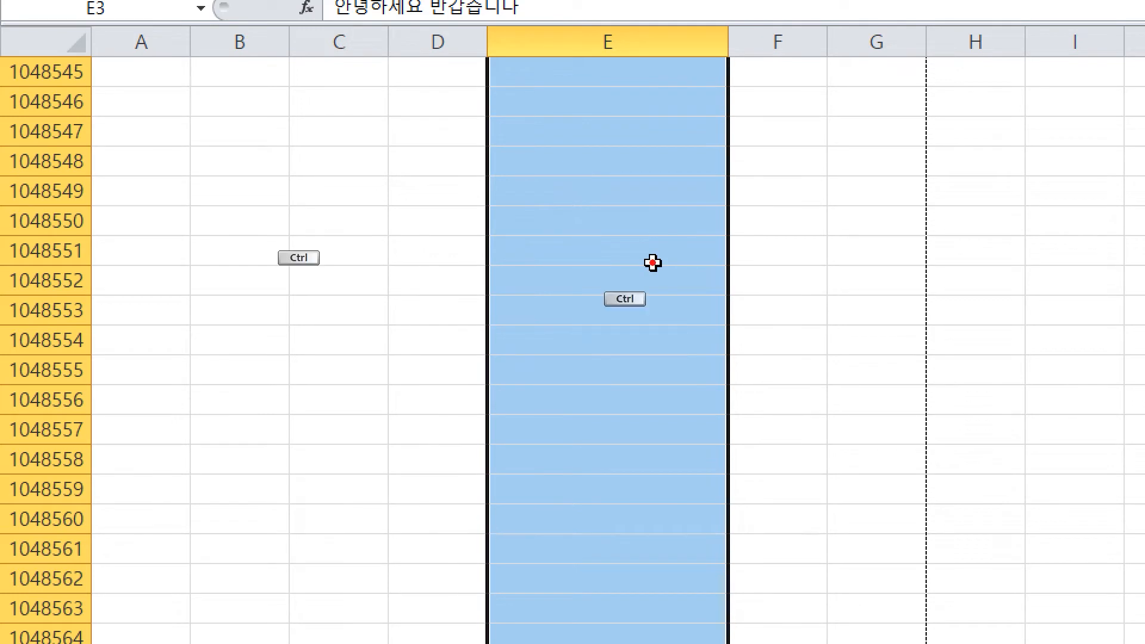
mouse_move(599, 150)
left_mouse_down()
mouse_move(565, 206)
mouse_move(646, 157)
left_mouse_up()
left_click_drag(587, 190, 661, 266)
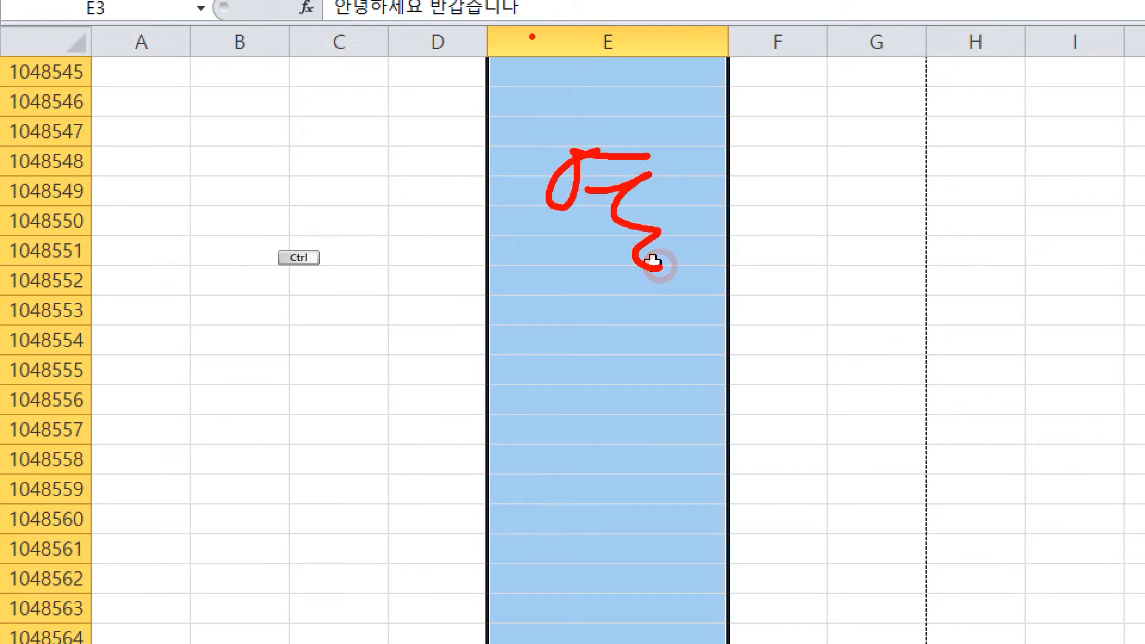
left_click_drag(503, 15, 464, 558)
left_click_drag(688, 47, 683, 639)
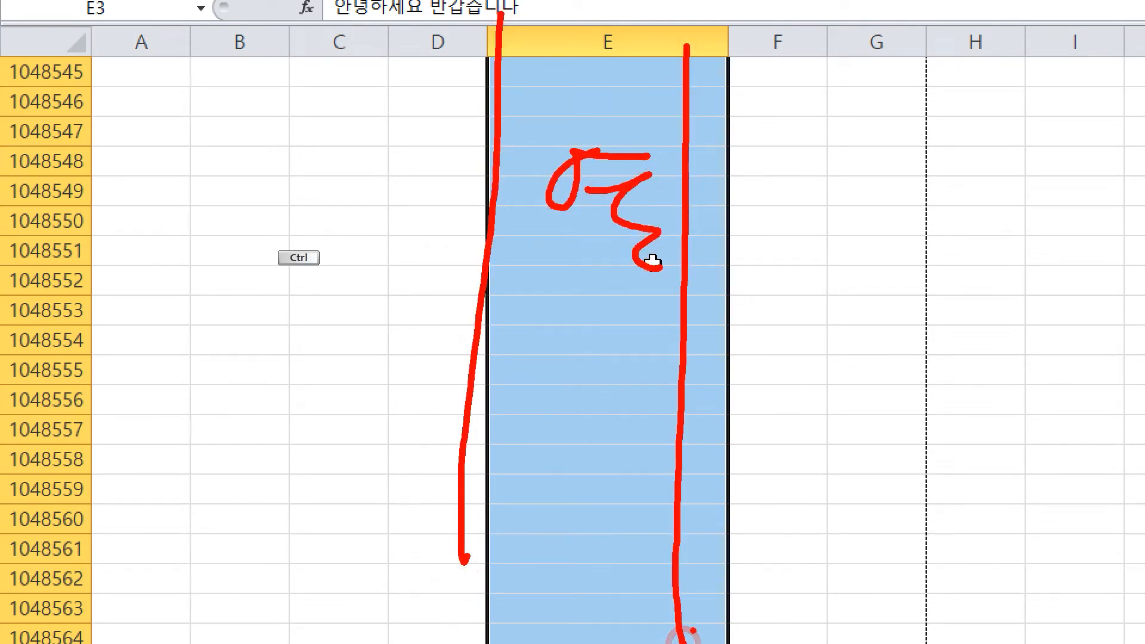
right_click(693, 630)
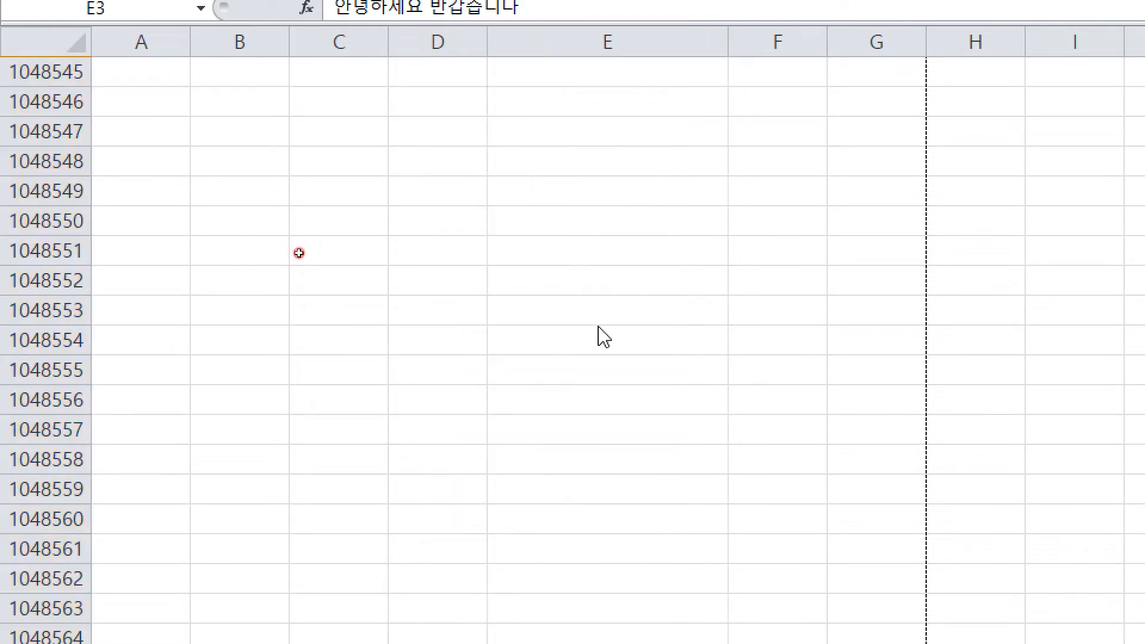
key("ctrl+4")
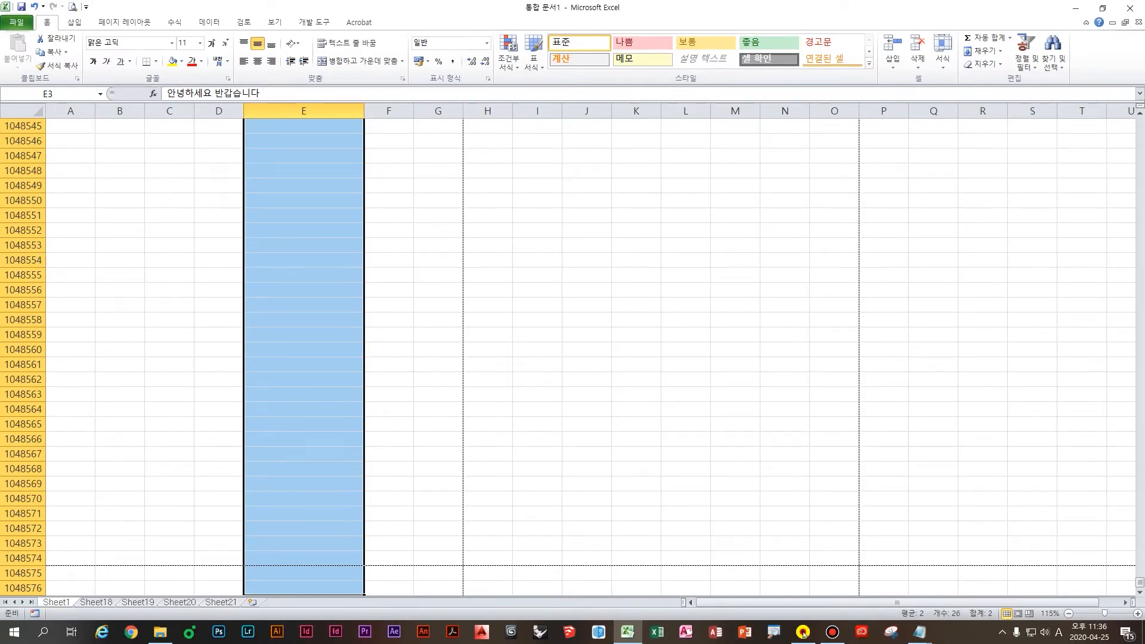
key("F12")
Step: In the untitled Notepad, type the note 'Ctrl Shift까지는 동일하고 방향키 좌측, 우측 해당하는 셀에 입력도'
mouse_move(920, 636)
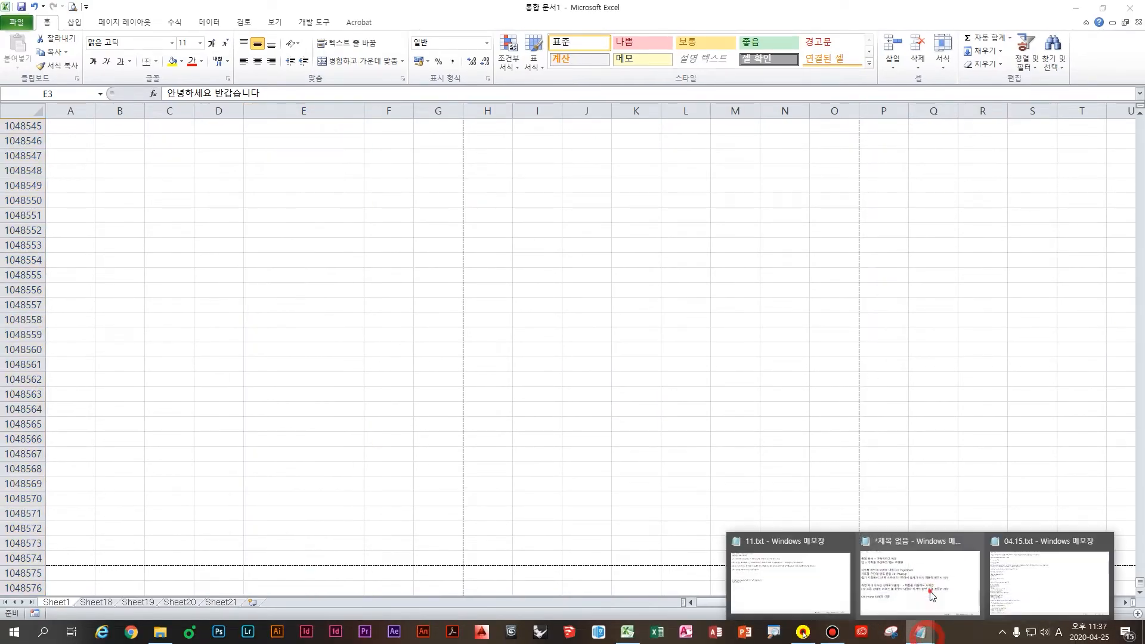
left_click(929, 590)
key("Return")
key("Return")
type("Ctrl Shift")
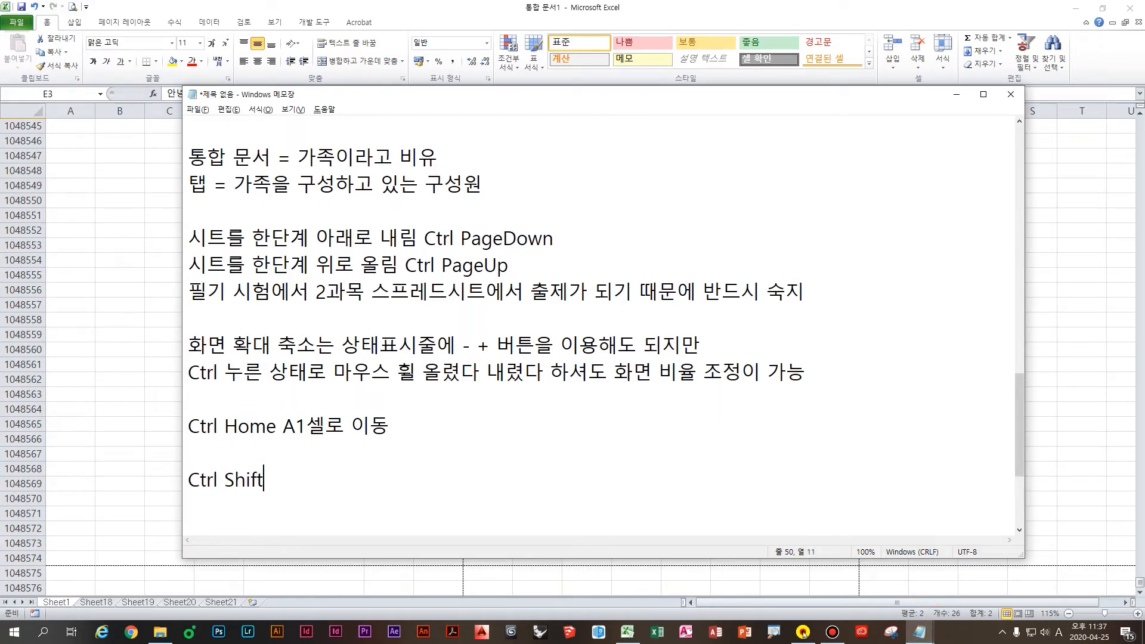
type("까지는 동일")
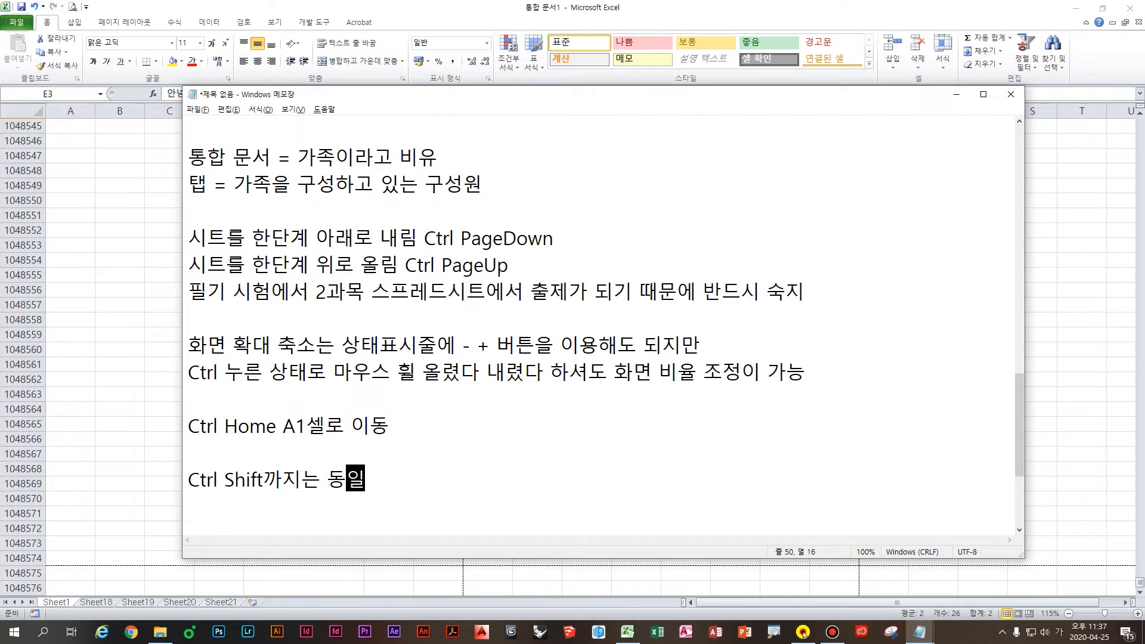
type("하고 방향키 ")
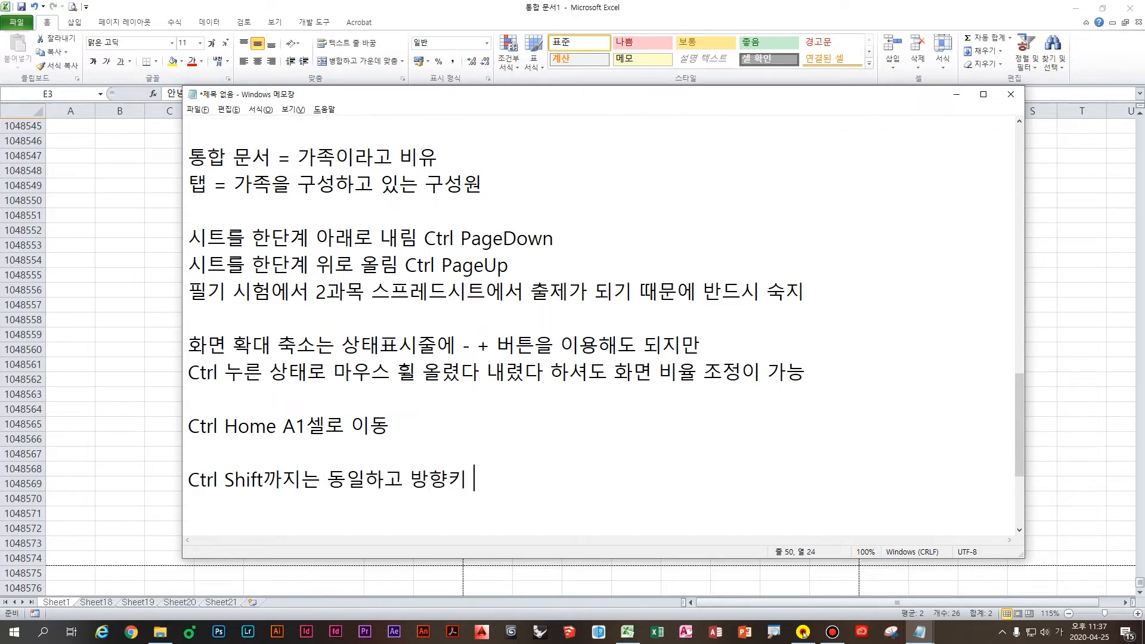
type("좌측, 우측")
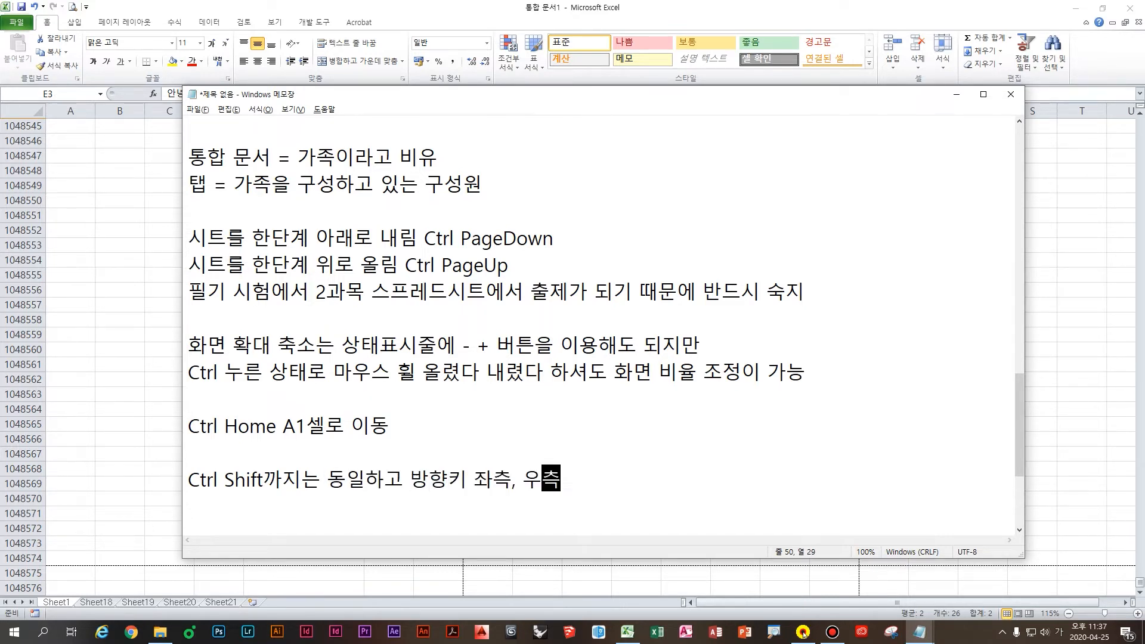
type(" 해당하는")
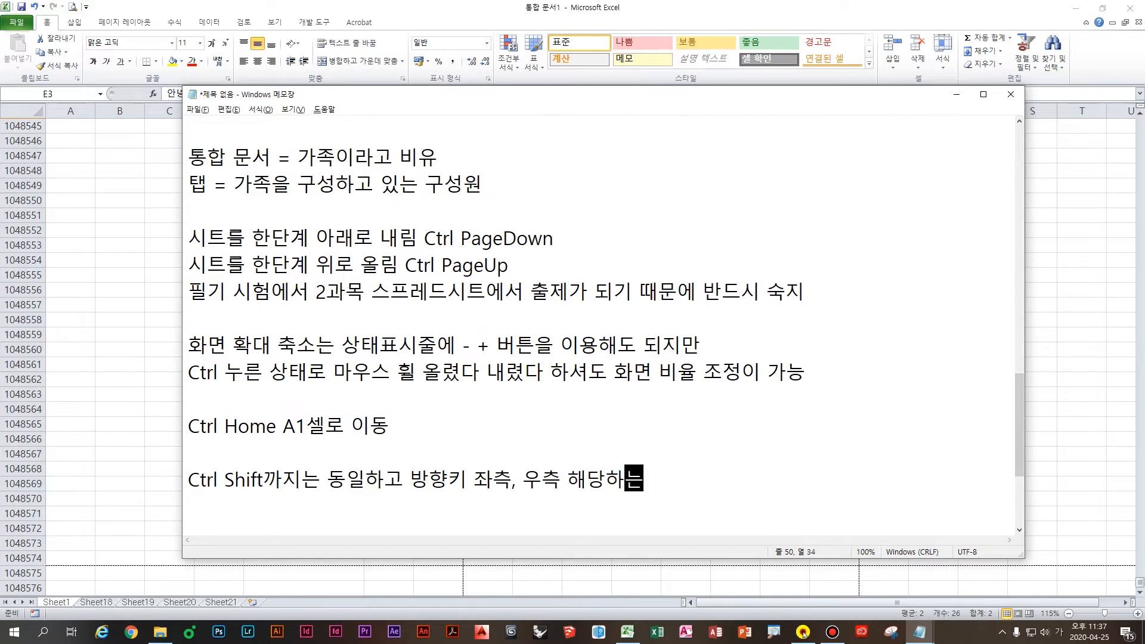
scroll(681, 448, "down", 1)
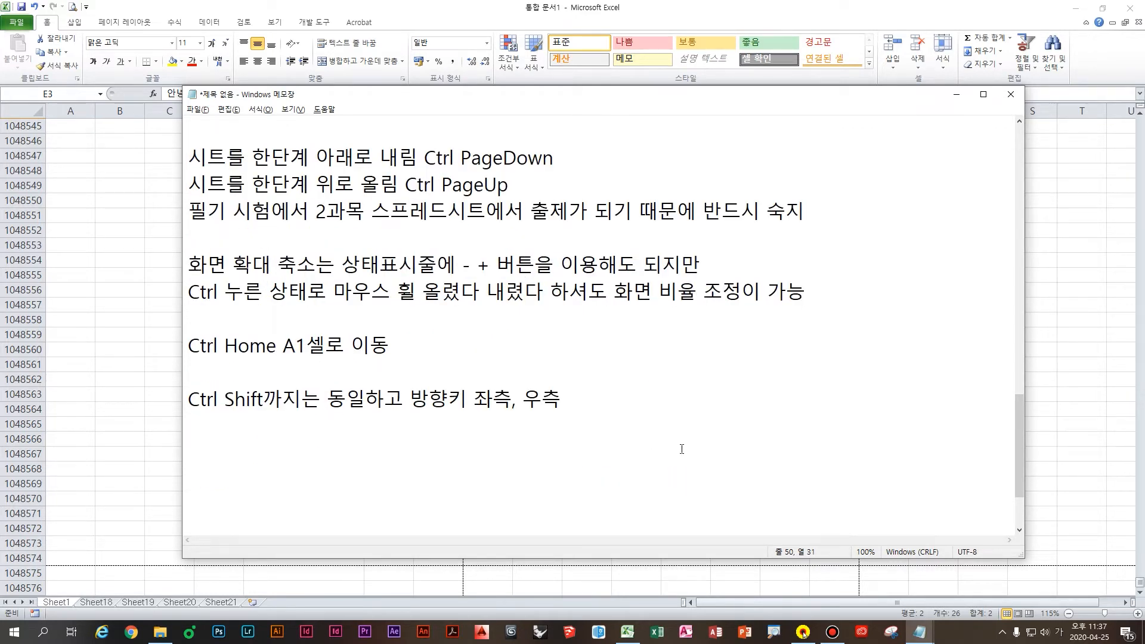
type("셀에 입력도")
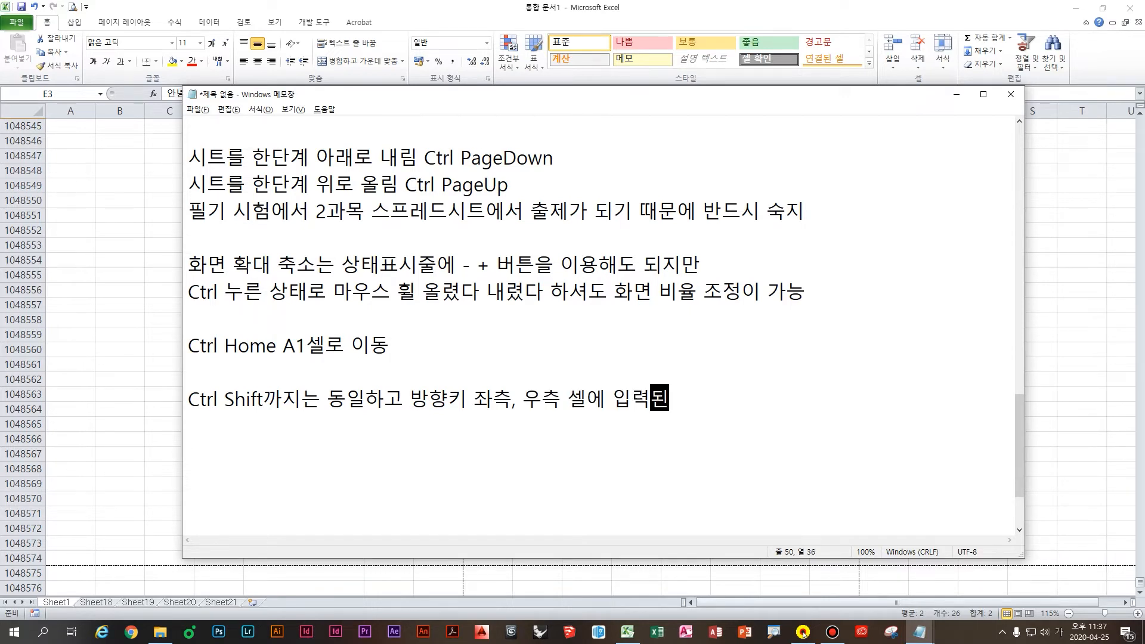
type(" ㅇ")
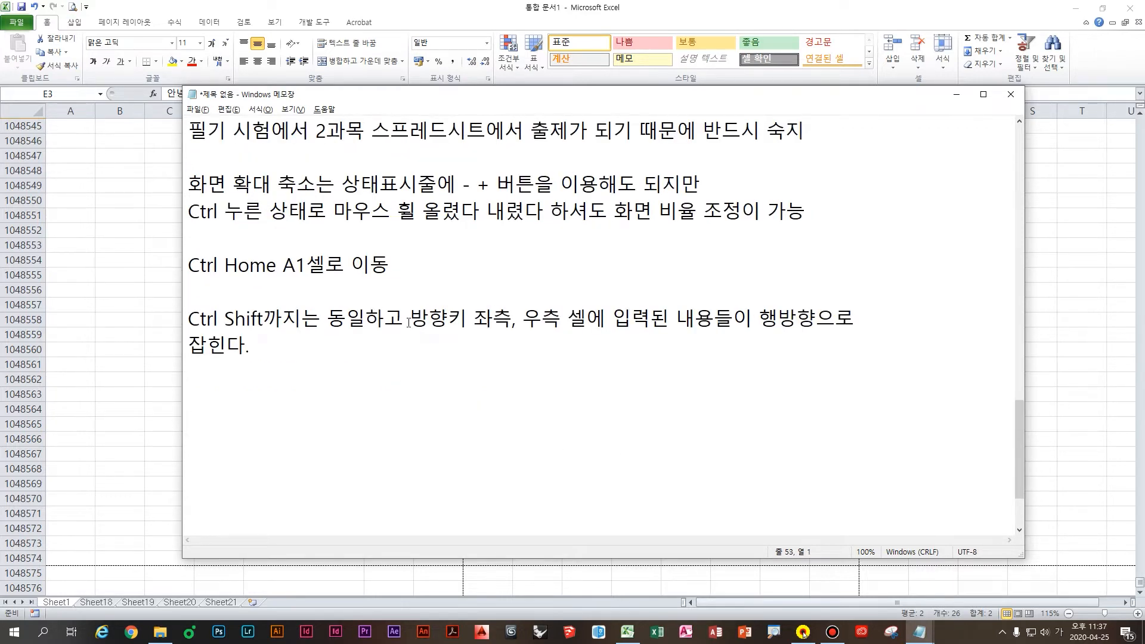
Step: Remove '동일하고' from the note and paste a duplicate of the sentence below it
left_click_drag(409, 323, 171, 317)
key("Delete")
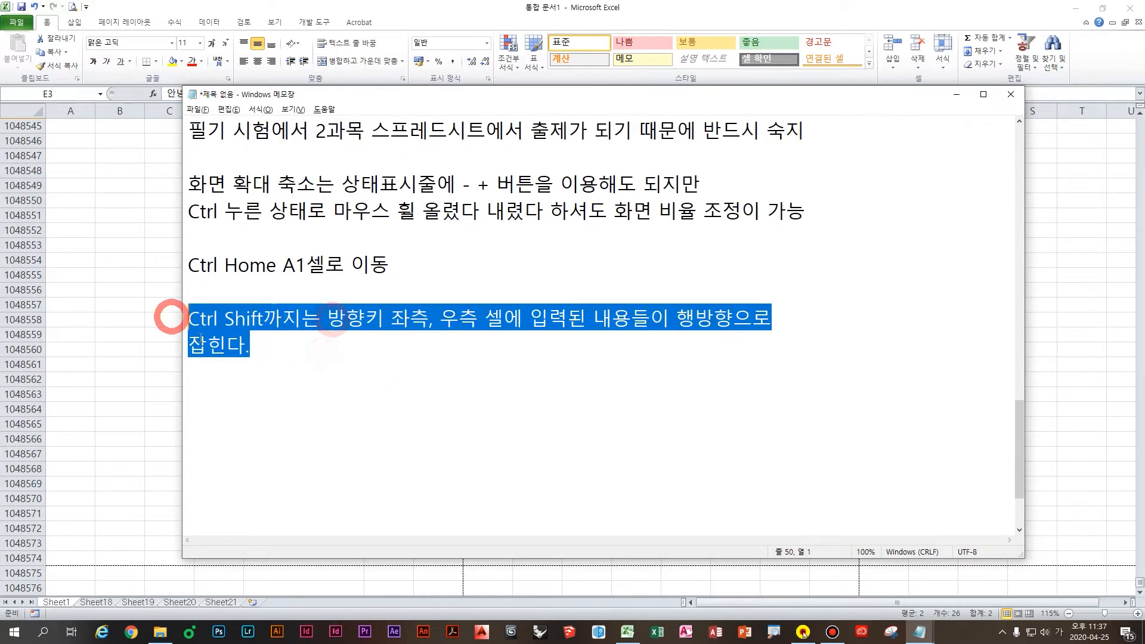
key("ctrl+c")
left_click(248, 385)
key("ctrl+v")
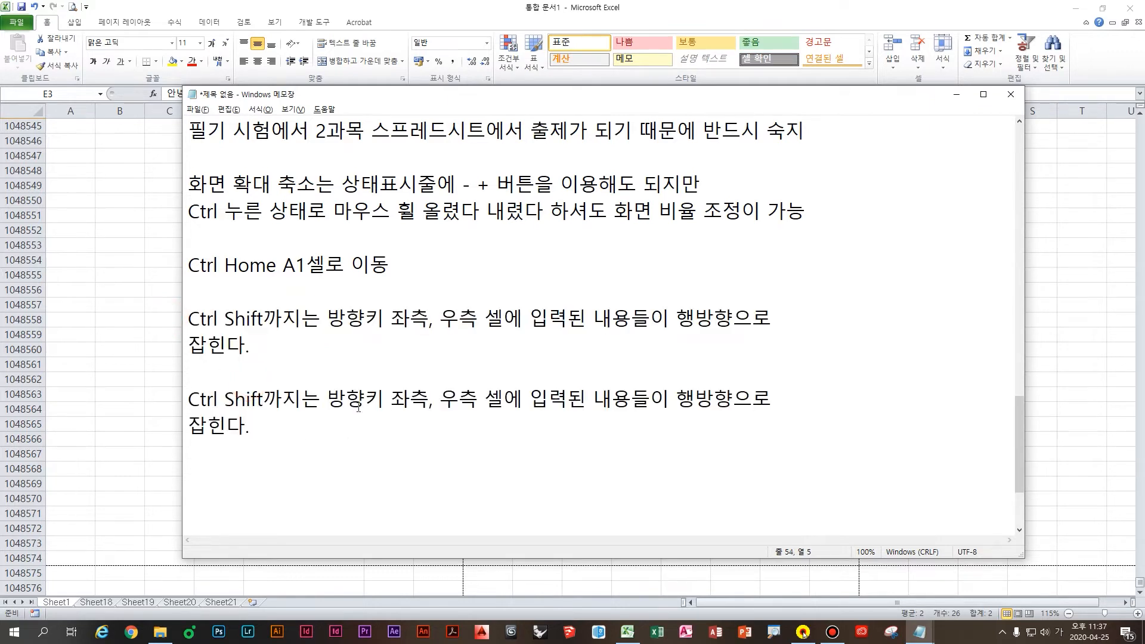
Step: In the copy, replace '까지는' and the left-arrow wording with '윗방향키'
left_click(313, 319)
key("BackSpace")
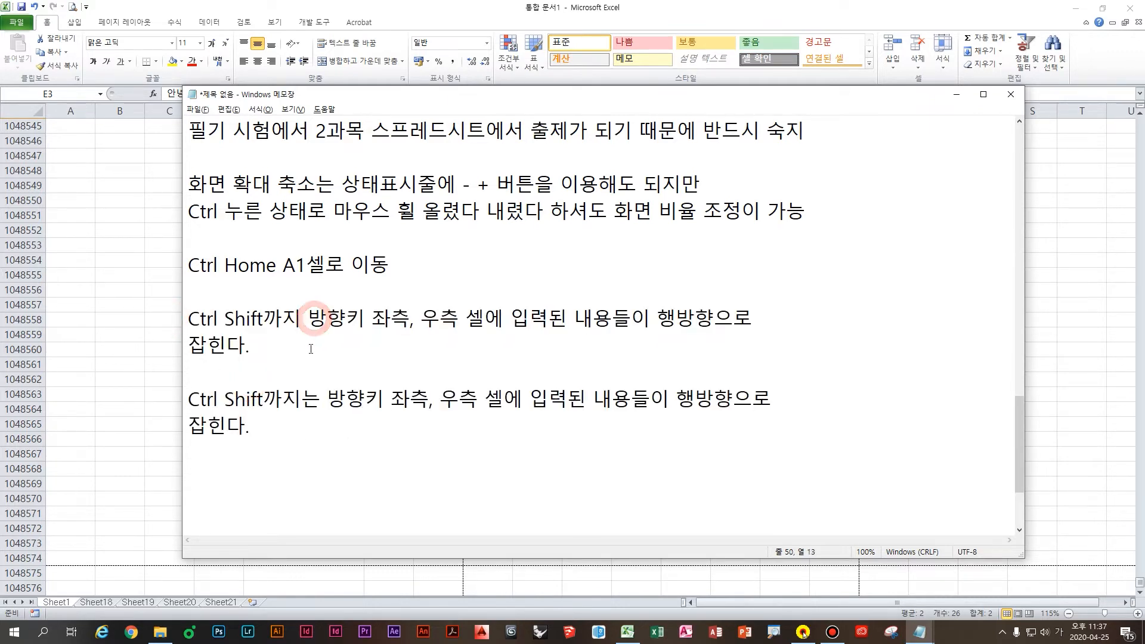
key("BackSpace")
key("BackSpace")
key("BackSpace")
key("BackSpace")
key("BackSpace")
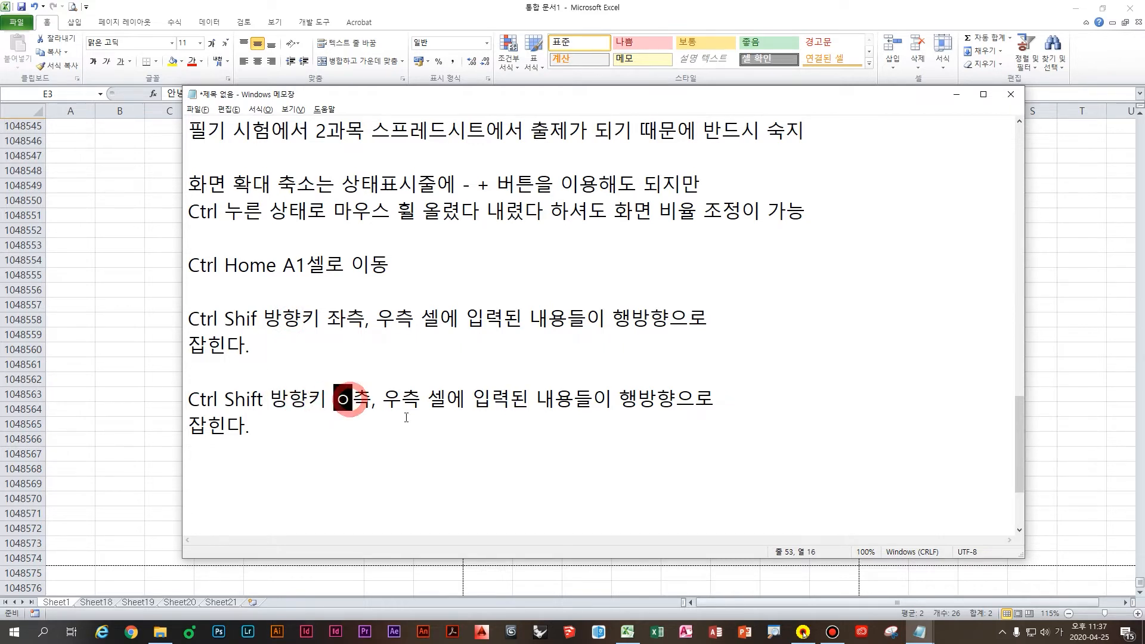
key("BackSpace")
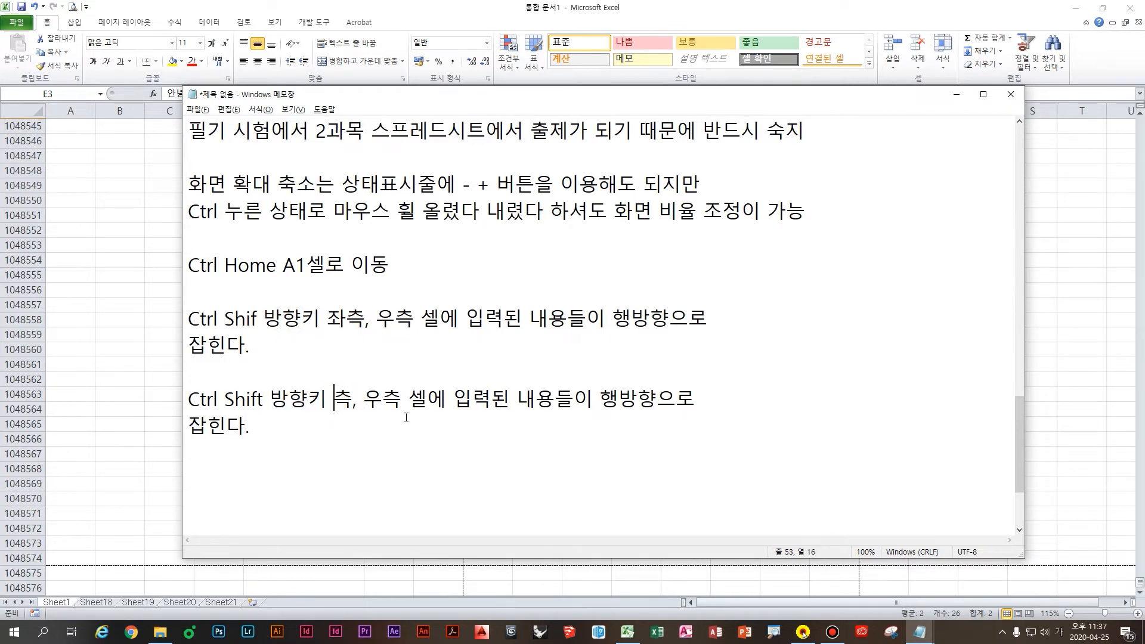
key("Delete")
key("BackSpace")
key("BackSpace")
key("BackSpace")
key("BackSpace")
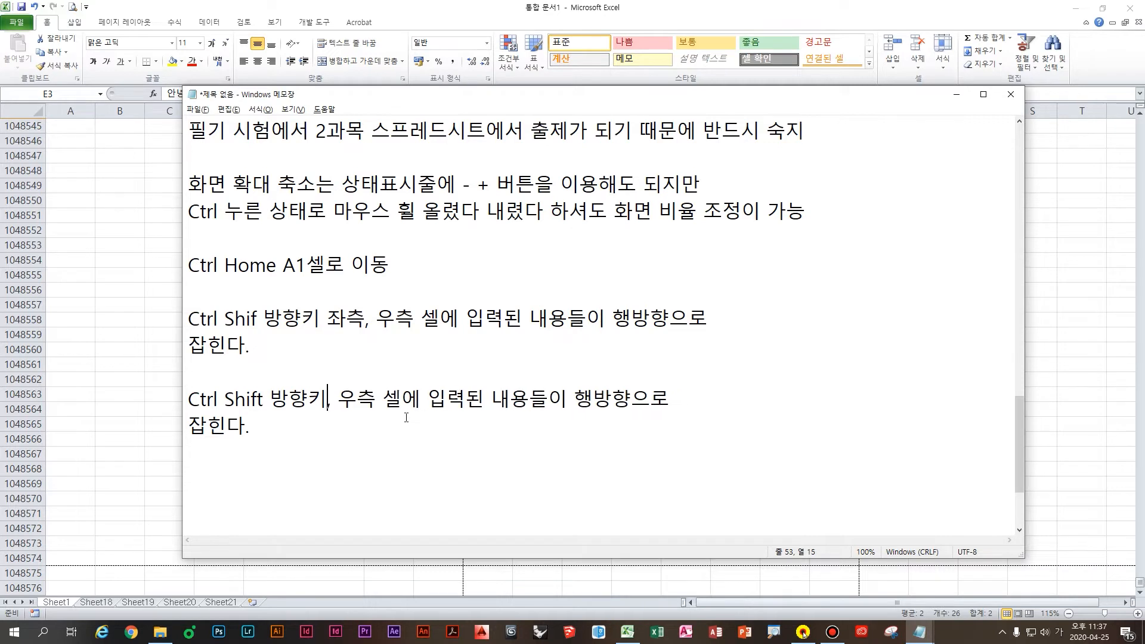
type("윗바방향ㅋ")
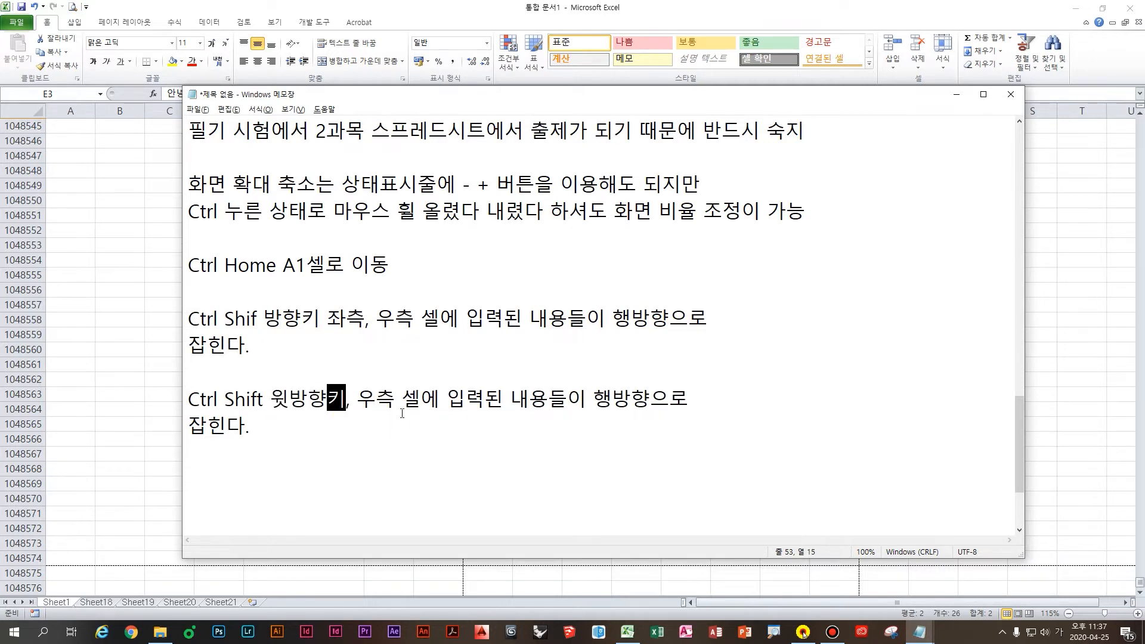
left_click(369, 401)
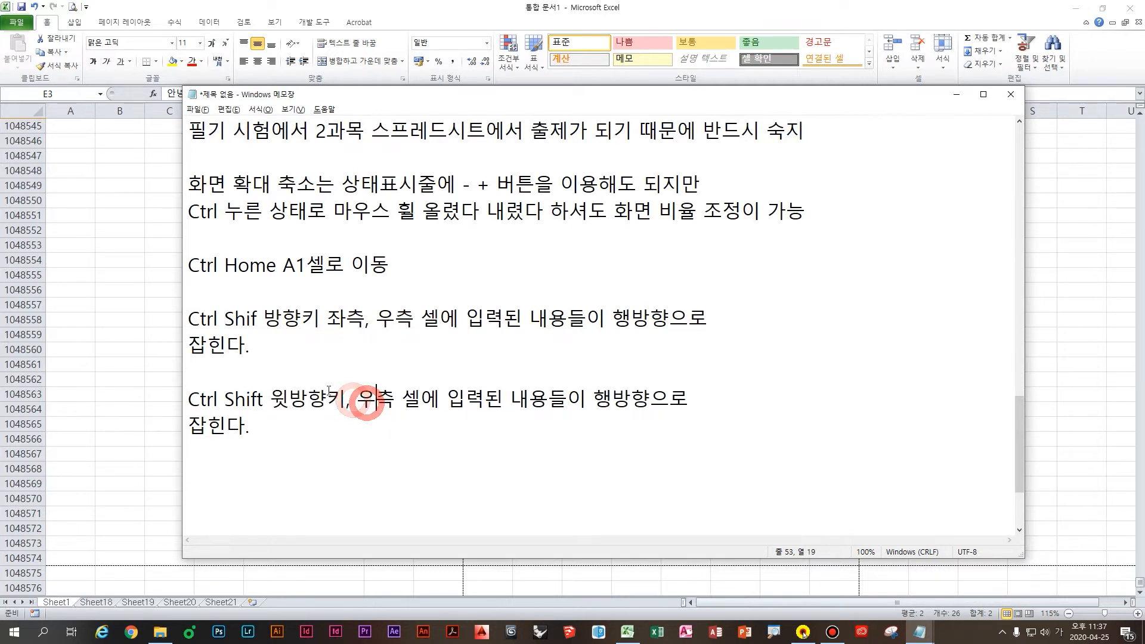
Step: Replace '우측' with '아래방향키' and '행' with '열' so the copy reads 열방향으로
left_click(335, 323)
left_click(376, 321)
left_click(395, 391)
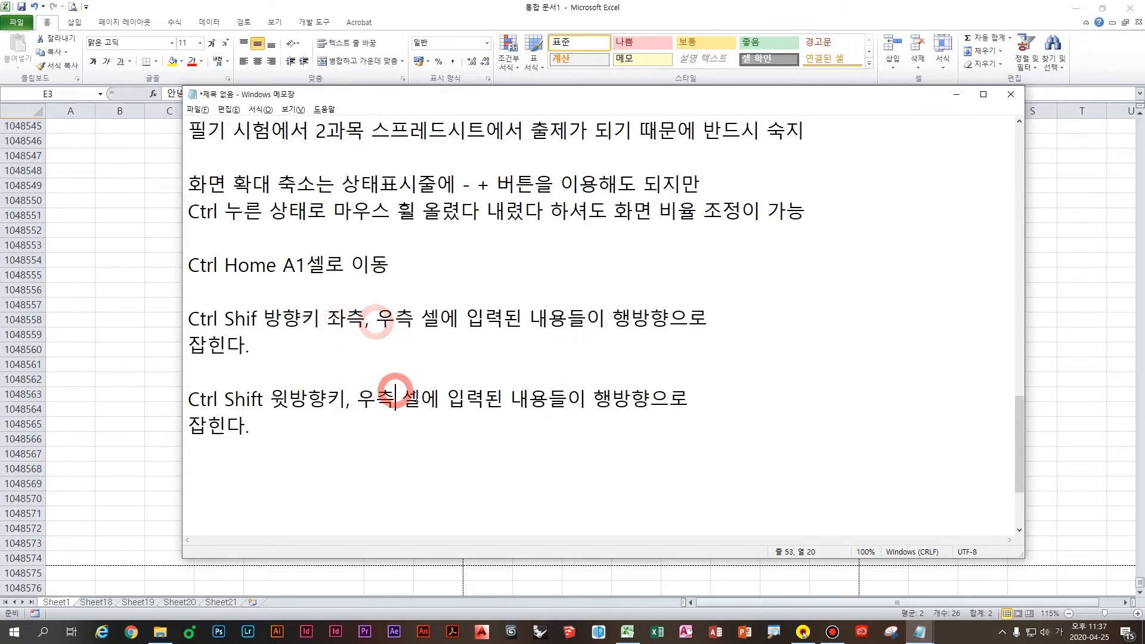
double_click(390, 400)
type("ㅇ")
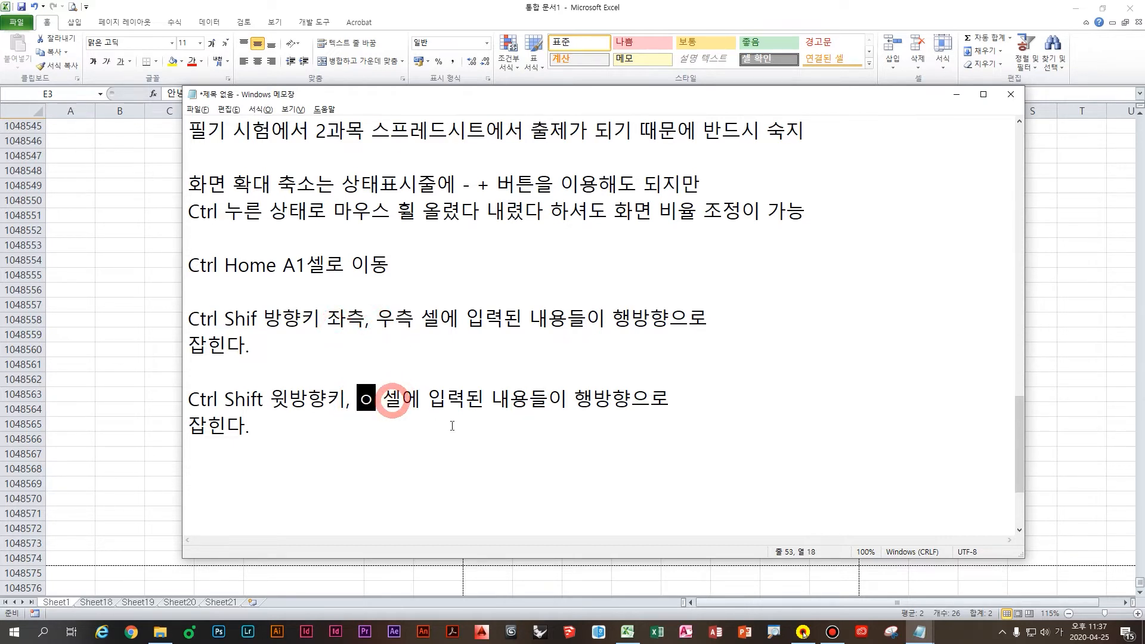
type("ㅏ래방향키")
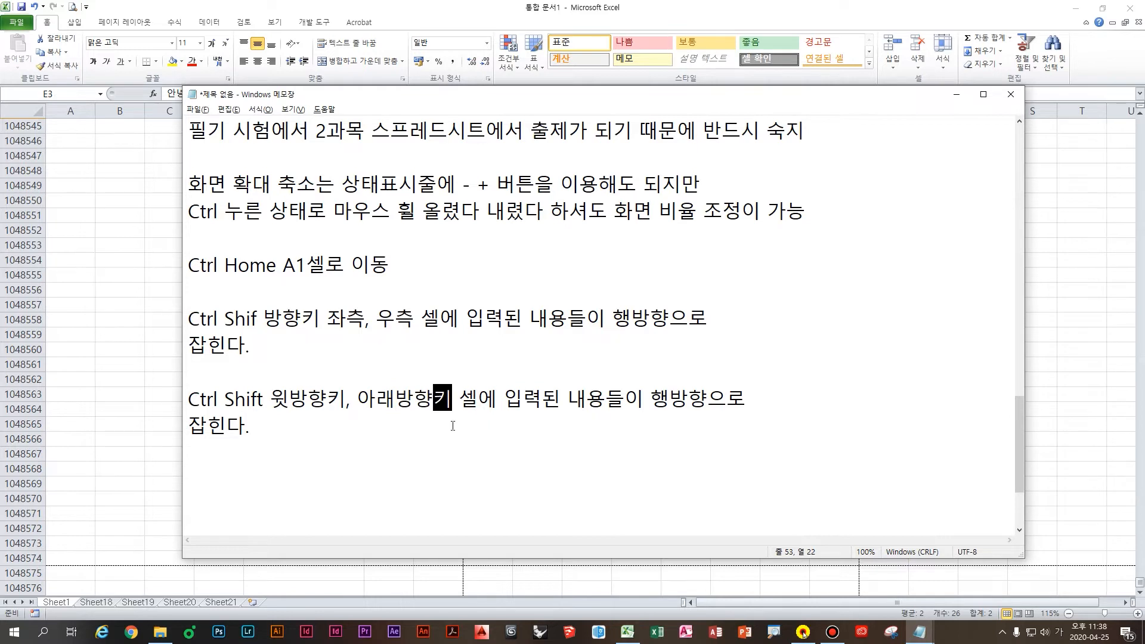
left_click(480, 428)
left_click(511, 397)
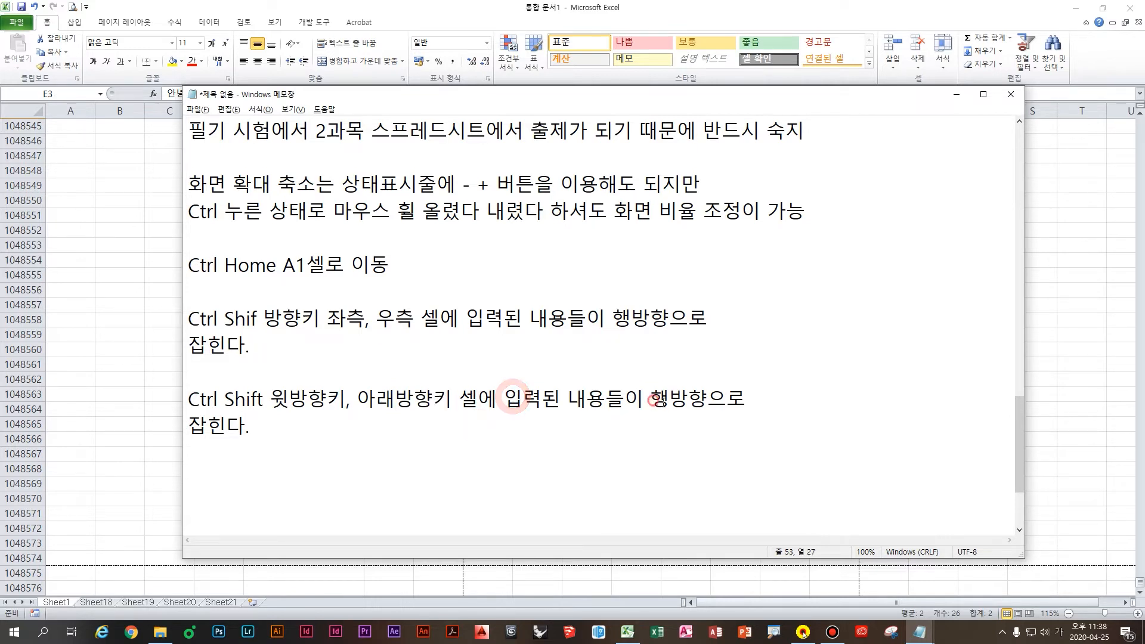
left_click_drag(652, 400, 668, 400)
type("열")
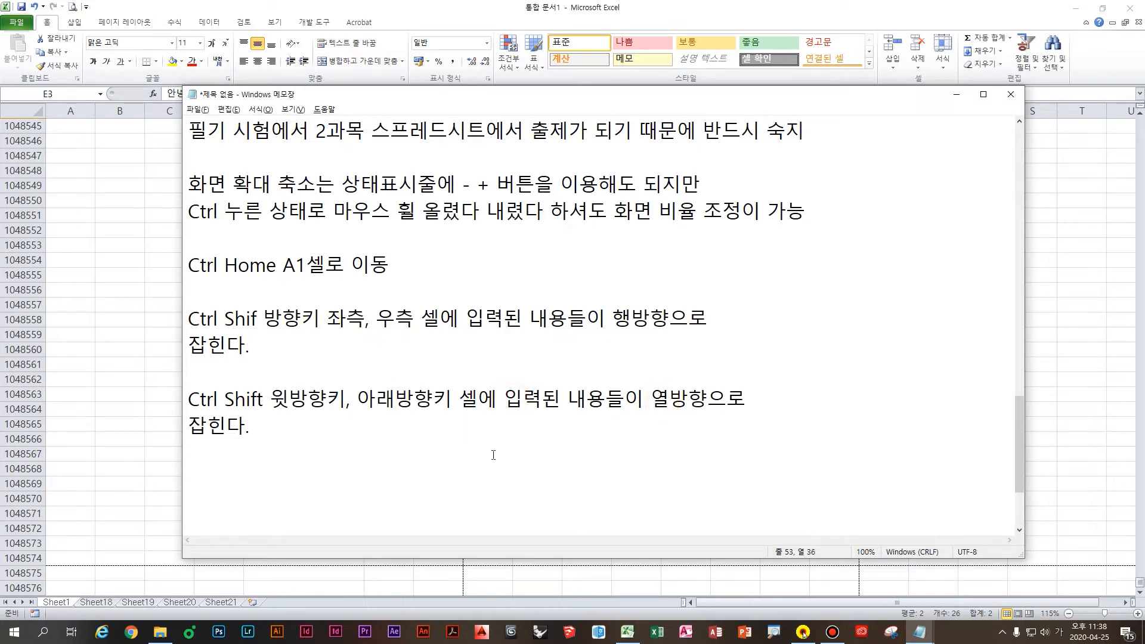
left_click(423, 464)
left_click(436, 437)
left_click(471, 443)
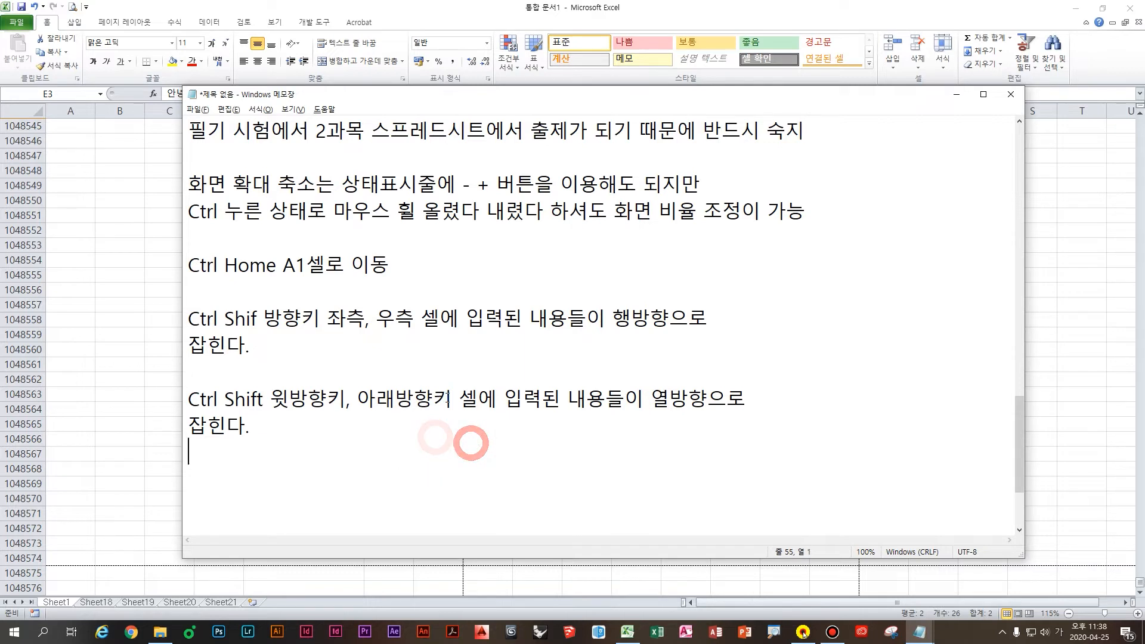
Step: Insert the line '1번 누를때와 2번 누를 때 차이가 있었습니다.' under the first note
left_click(287, 444)
left_click(272, 361)
key("Return")
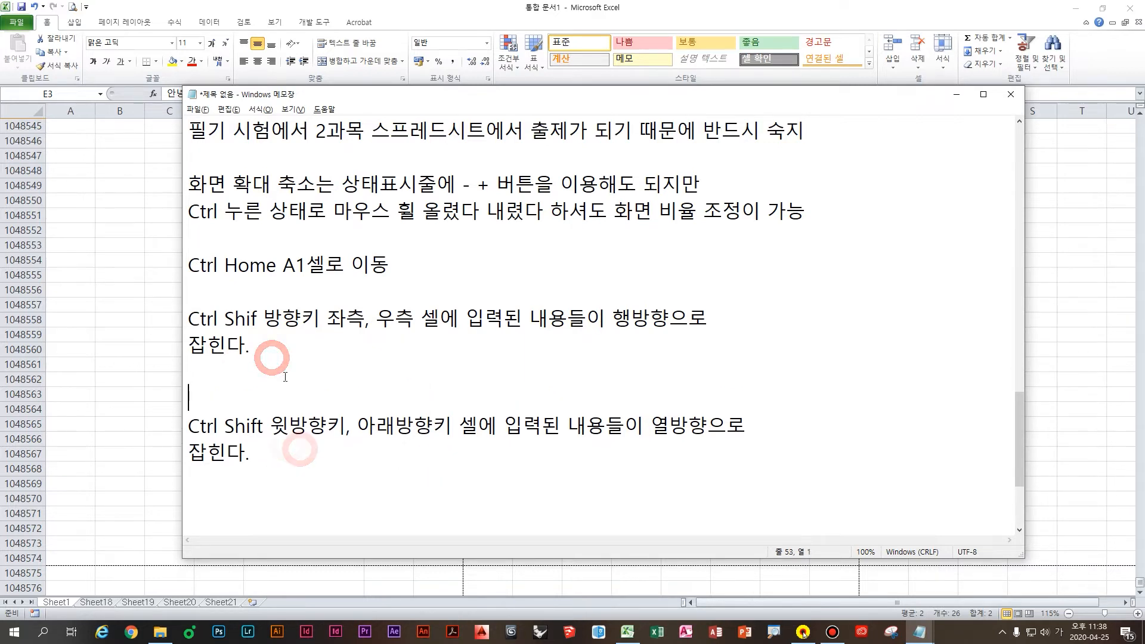
key("Up")
type("1번 누를때오")
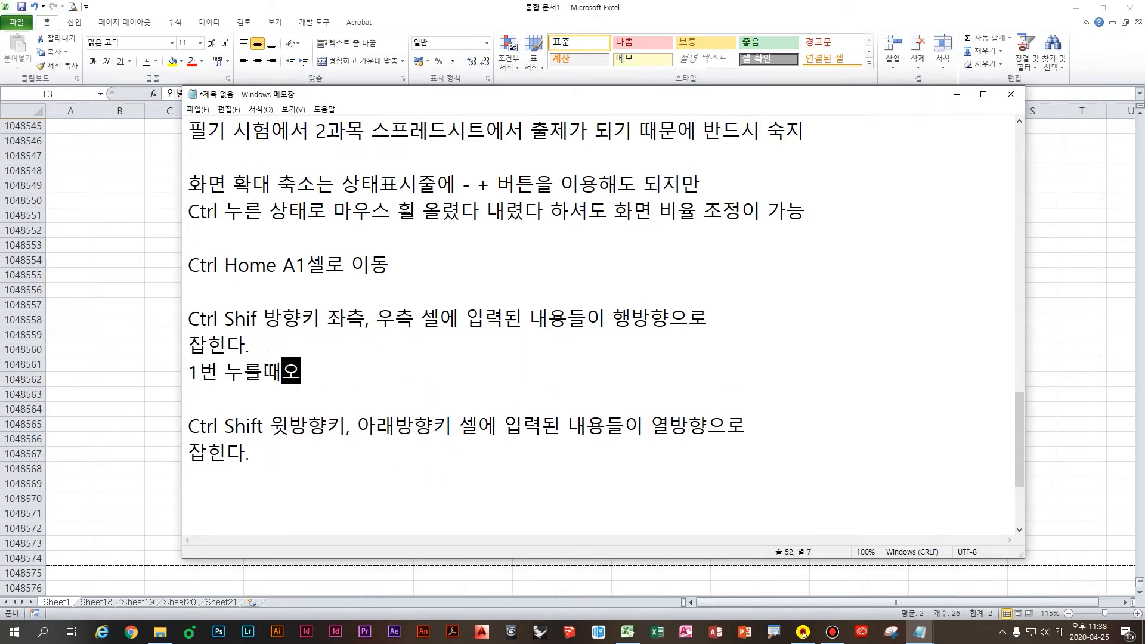
type(" 2번 누를 때 ")
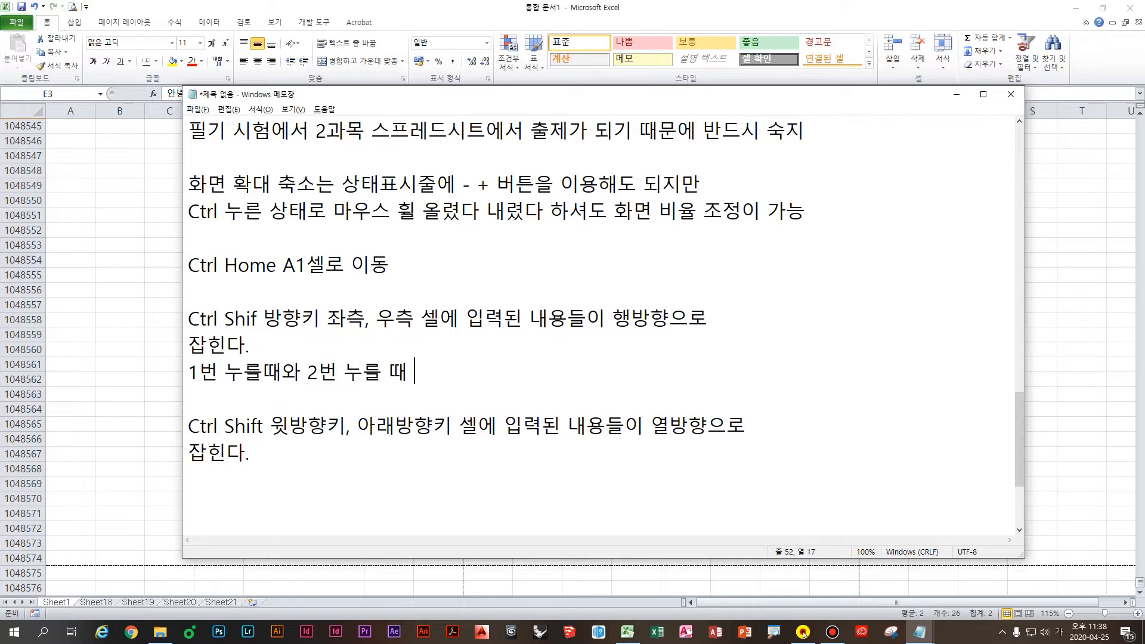
type("차이가 있었습니다")
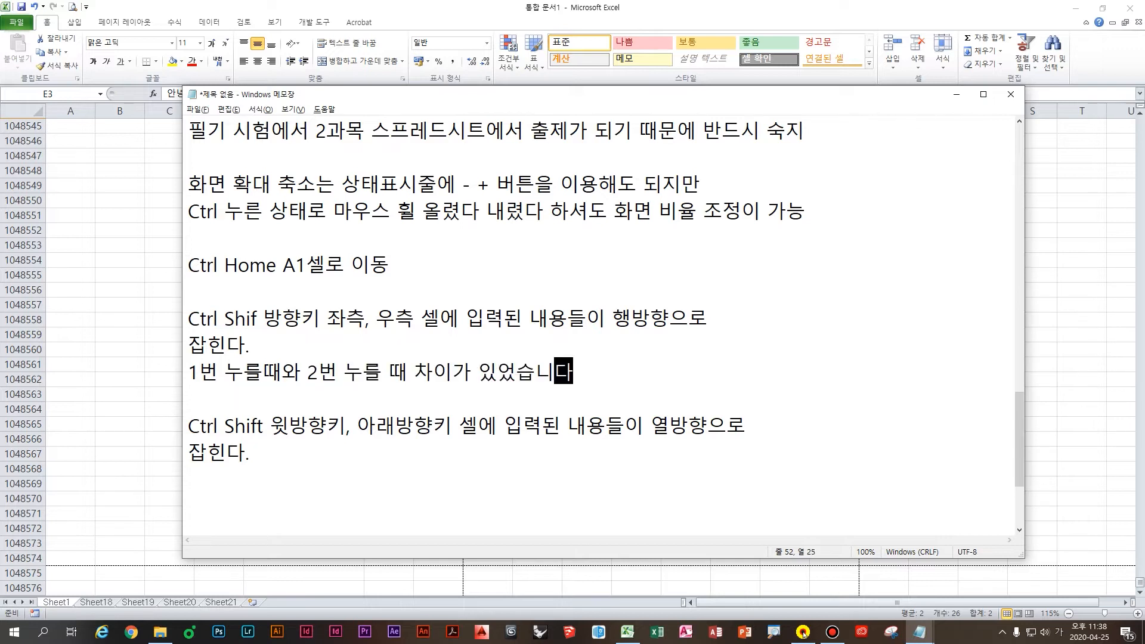
type(".,")
Step: Copy that once-versus-twice line under the up/down arrow note as well
left_click_drag(602, 372, 133, 371)
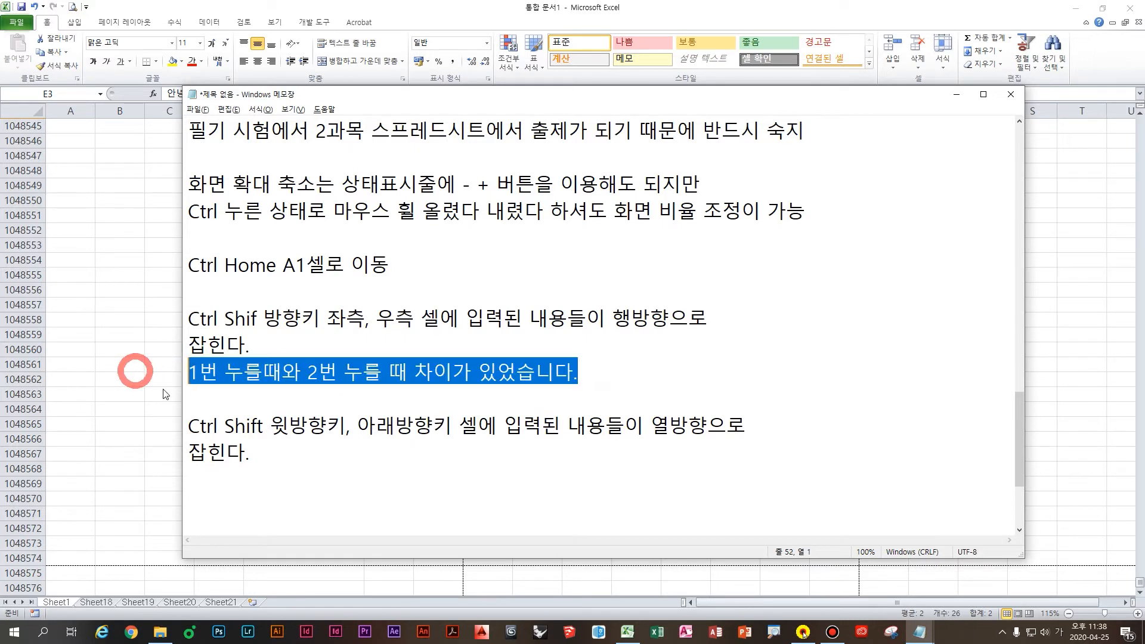
key("ctrl+c")
left_click(267, 481)
key("ctrl+v")
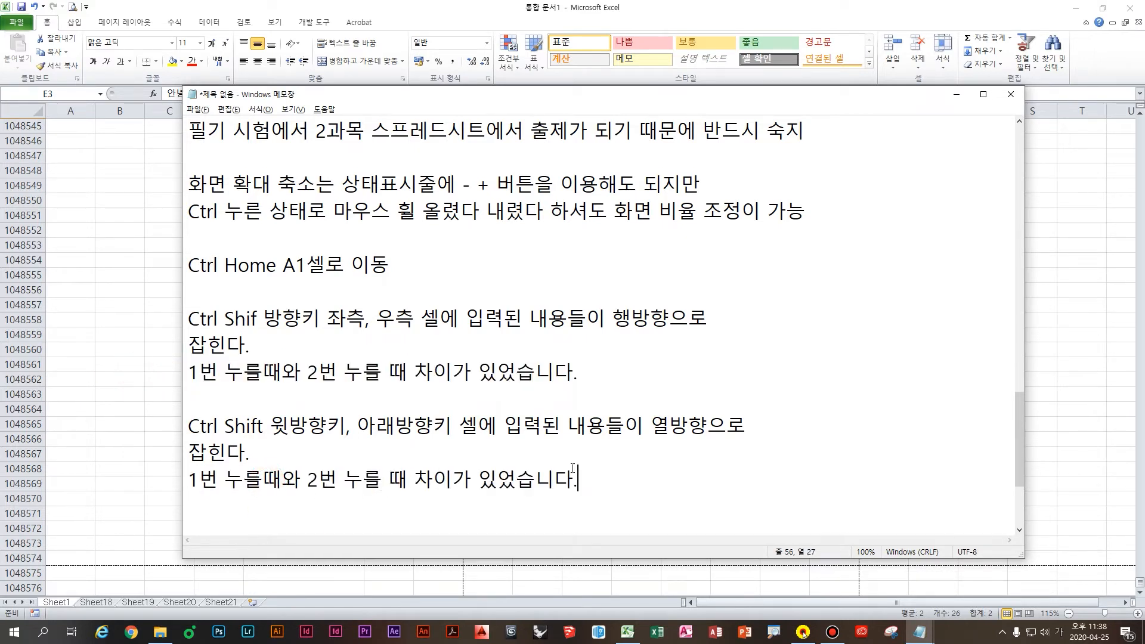
key("Return")
key("Return")
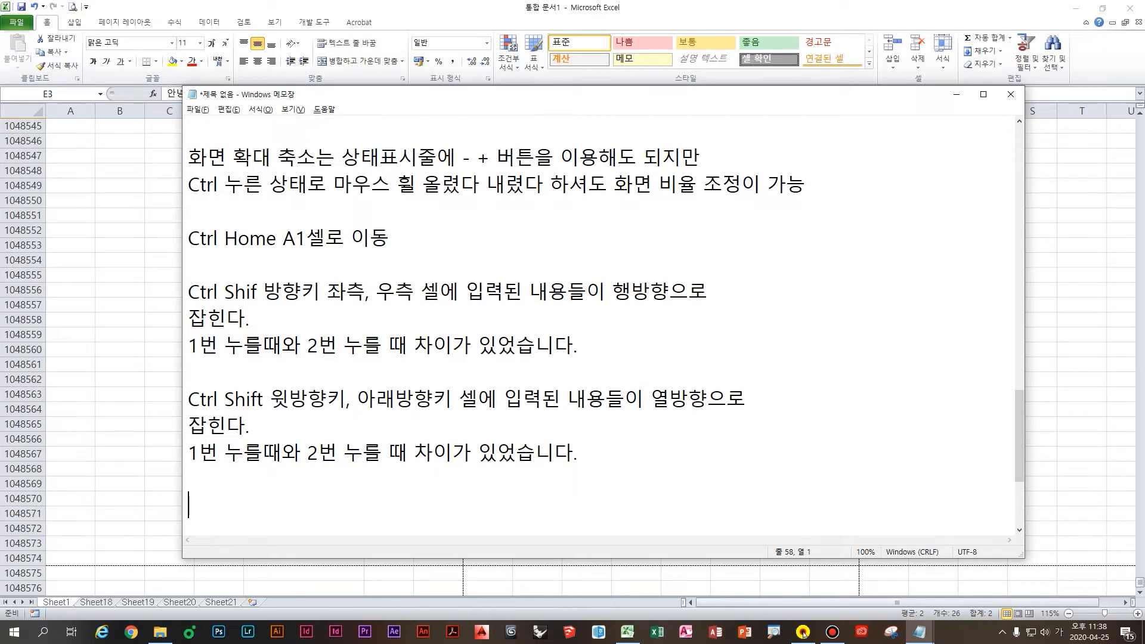
Step: Back in Excel, delete columns A through I holding the greeting text
key("alt+Tab")
left_click(302, 275)
key("ctrl+shift+Up")
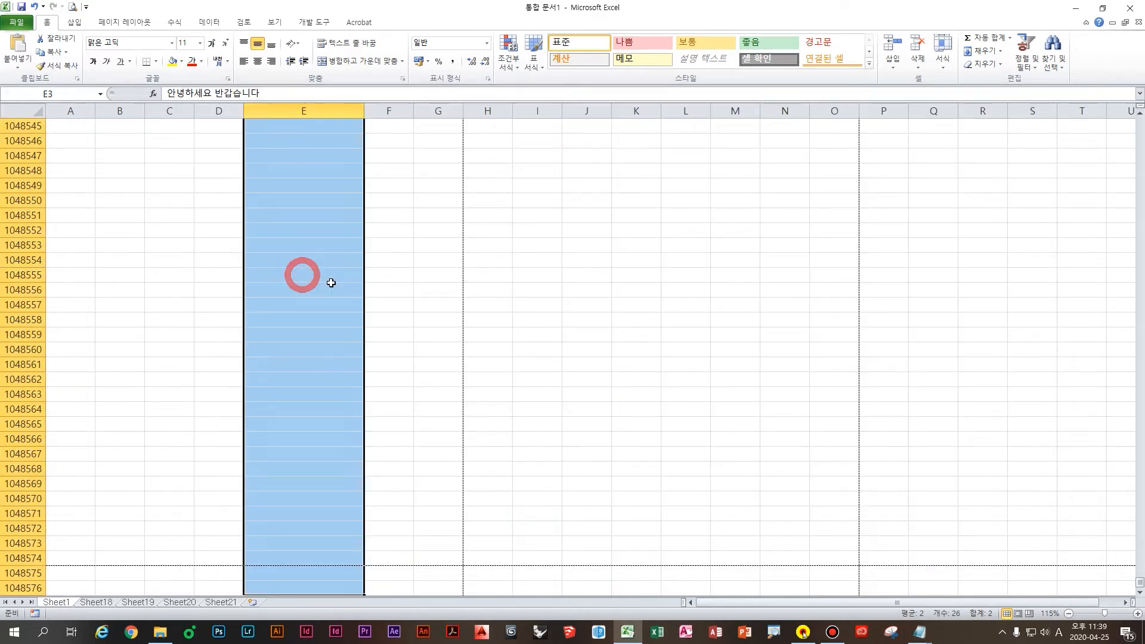
key("ctrl+Home")
left_click(365, 249)
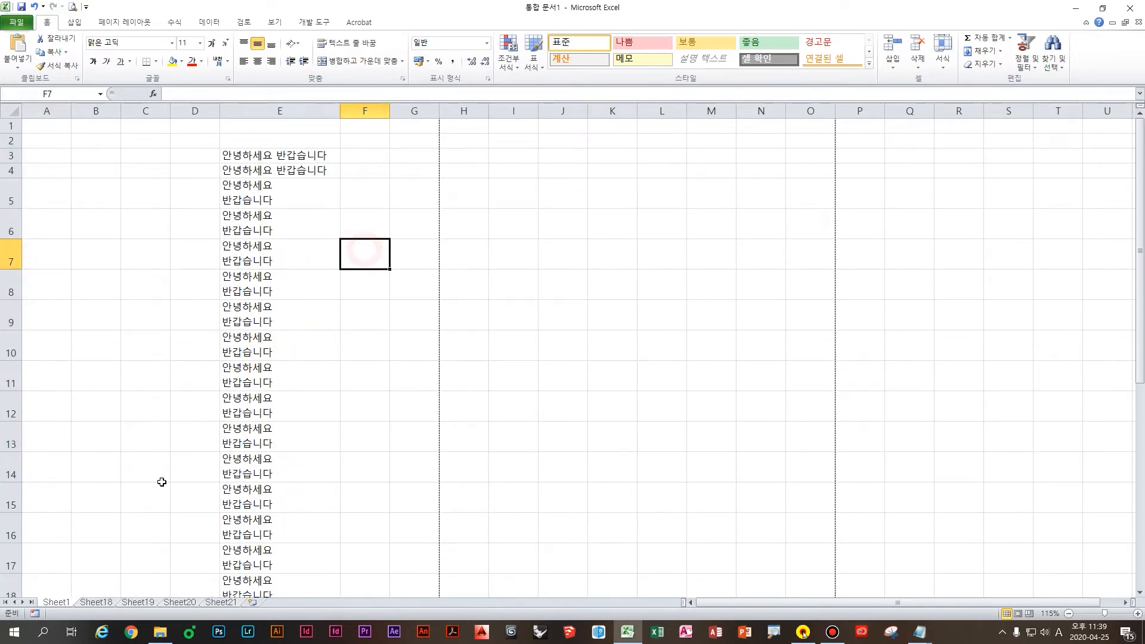
left_click_drag(54, 109, 513, 111)
right_click(437, 215)
left_click(459, 307)
left_click(244, 245)
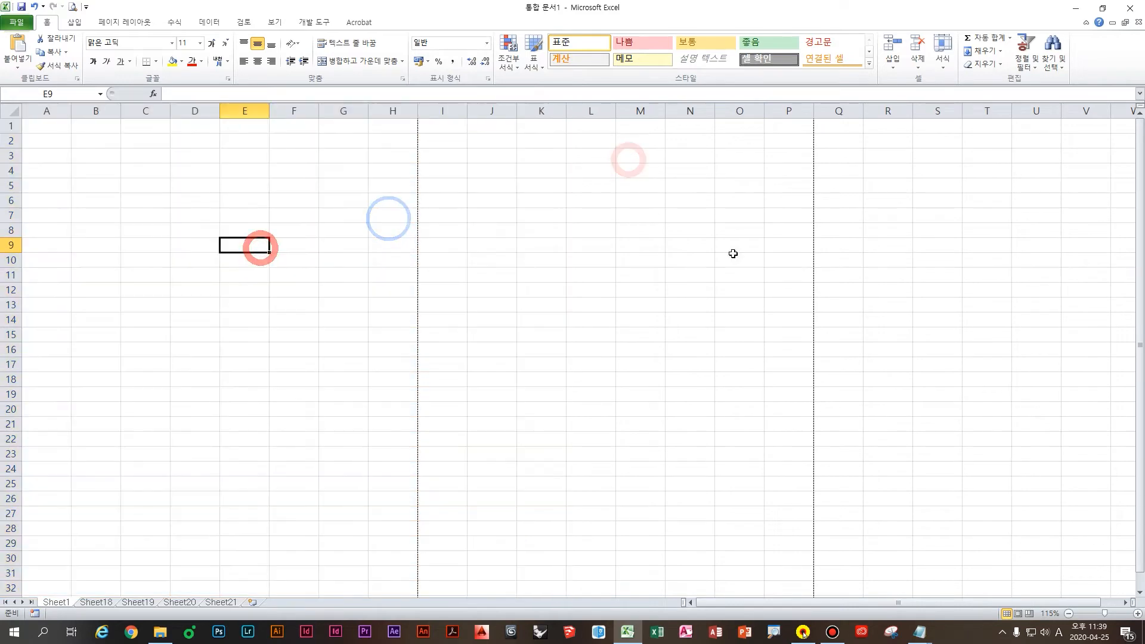
Step: Select cells around the blank sheet and settle on cell D3
left_click(379, 241)
left_click(237, 251)
left_click(229, 174)
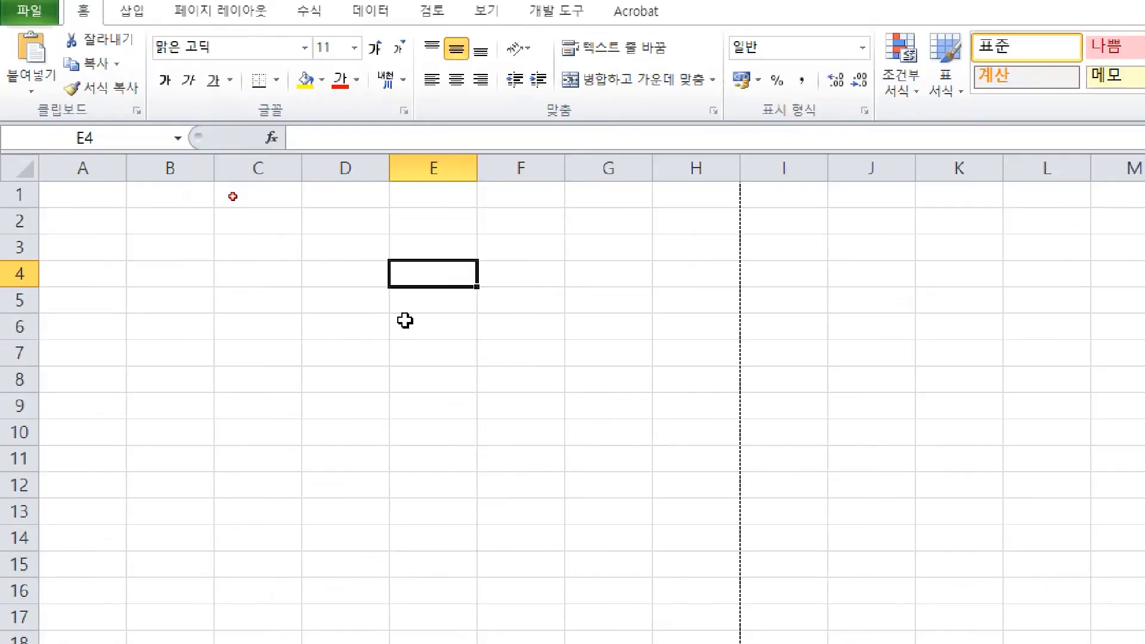
left_click(232, 196)
left_click(207, 168)
left_click(222, 159)
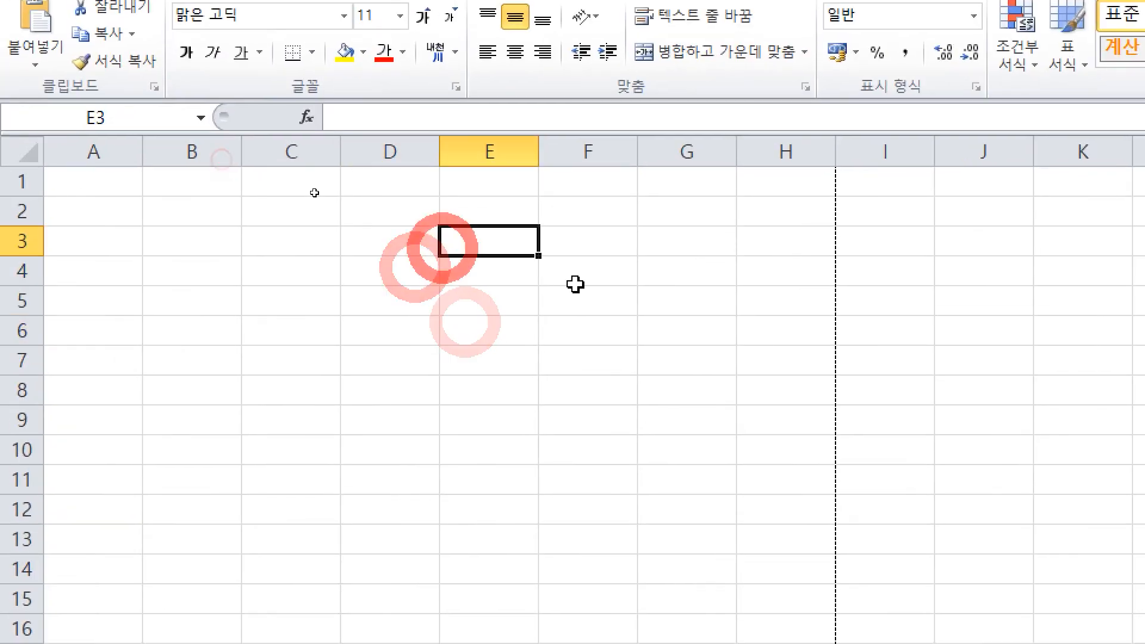
key("Left")
Step: Enter 가, A4 and A+4 into D3:D5
type("d")
key("BackSpace")
type("가")
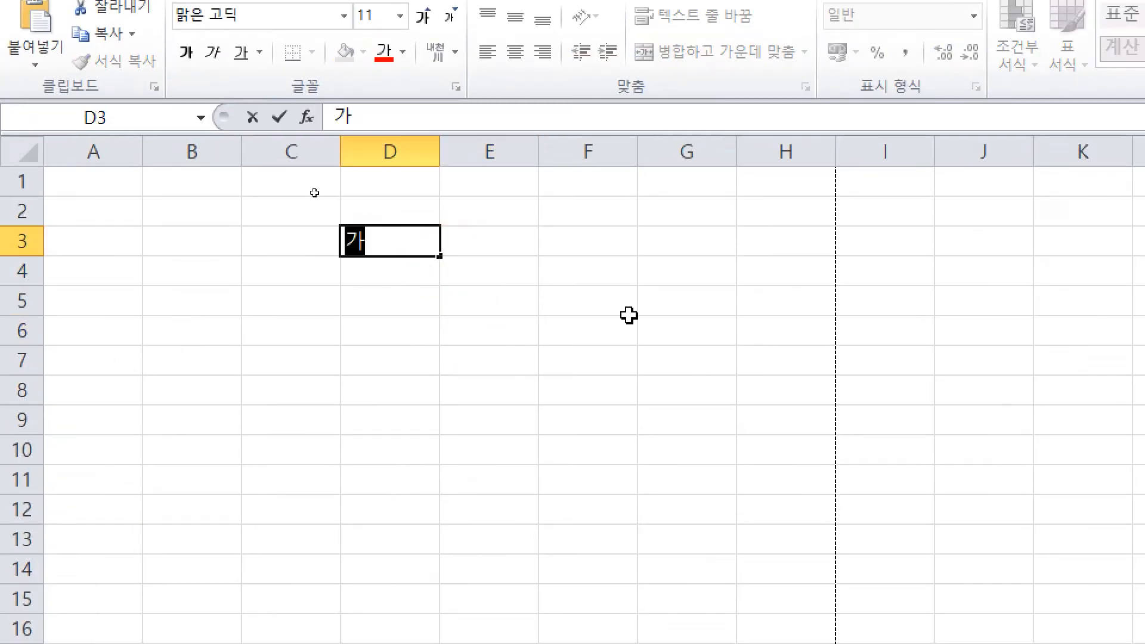
key("Return")
type("ㅇ")
key("BackSpace")
key("Return")
type("d")
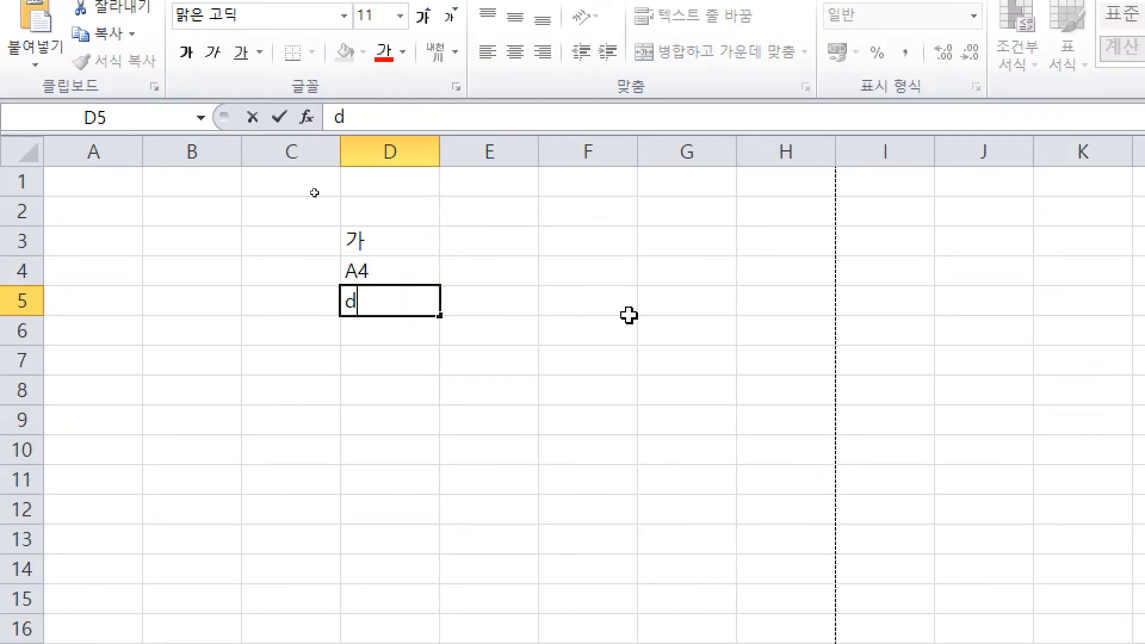
type("A+4")
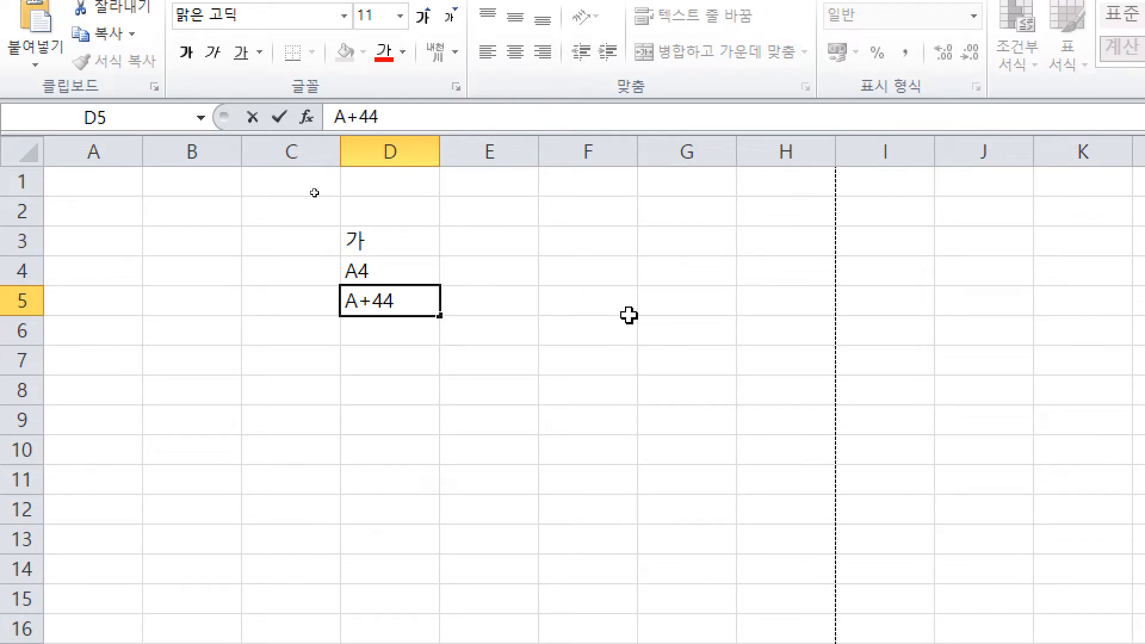
key("Return")
Step: Enter 8, 8+8 and 1 into D6:D8
type("d")
key("BackSpace")
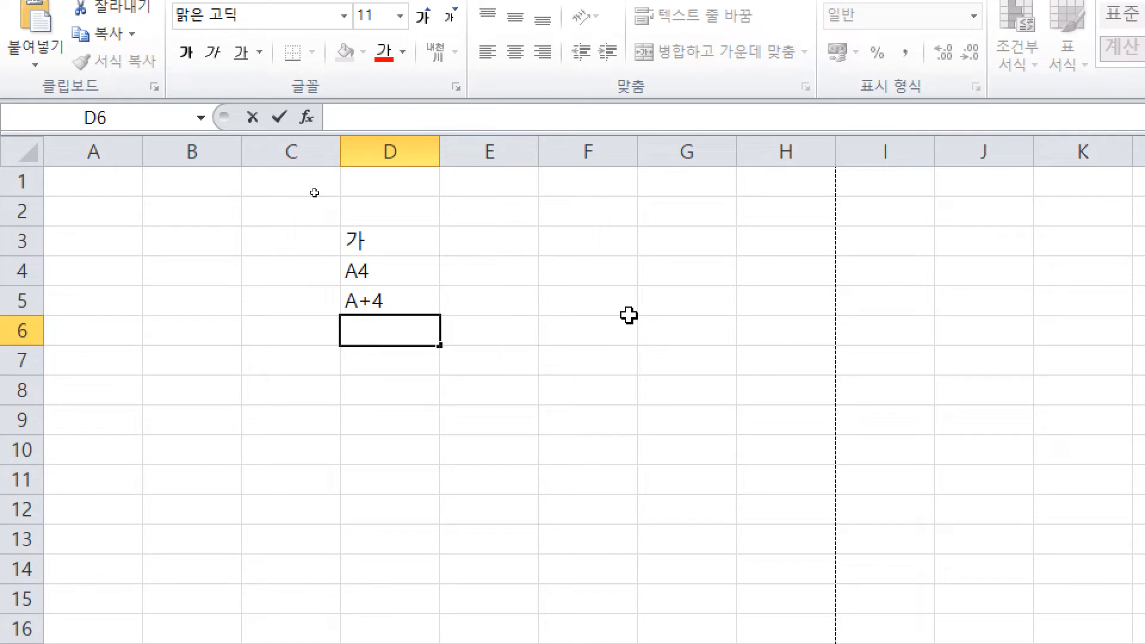
key("Return")
type("8+8")
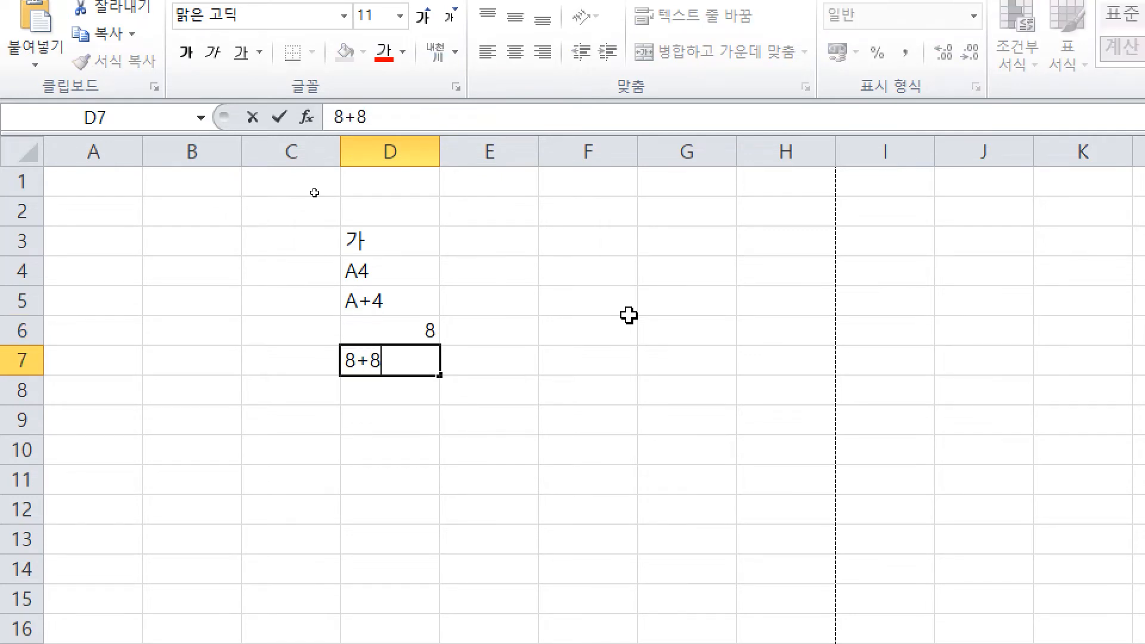
key("Return")
type("1")
key("Return")
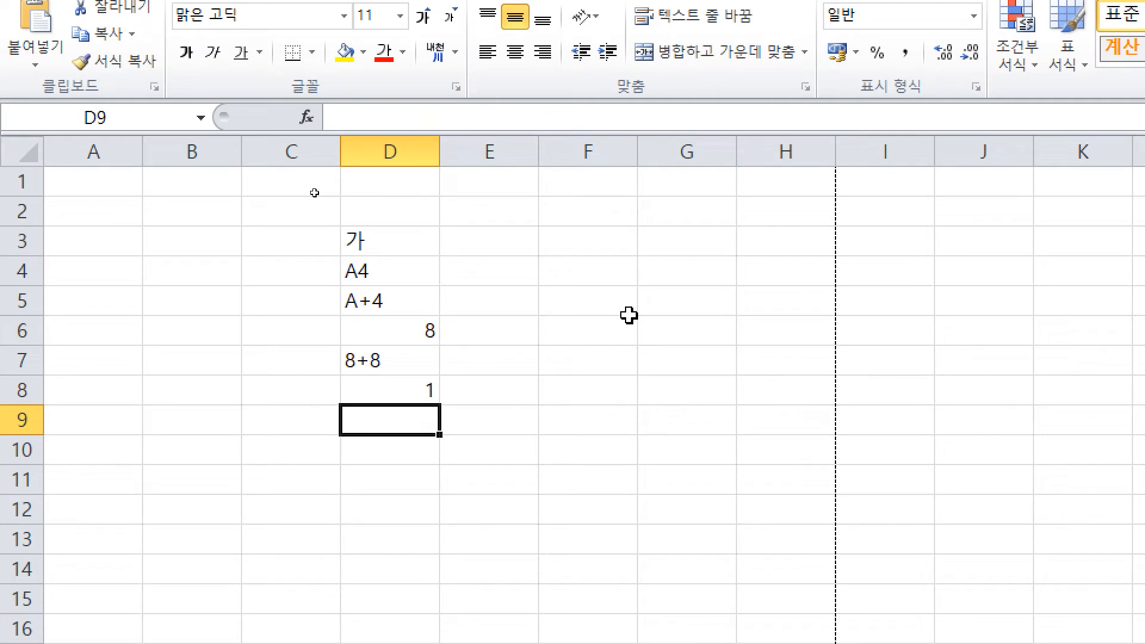
Step: Enter 2020-04-25 in D9, the current time in D10 and an ID-style number in D11
key("Return")
key("ctrl+shift+semicolon")
key("Return")
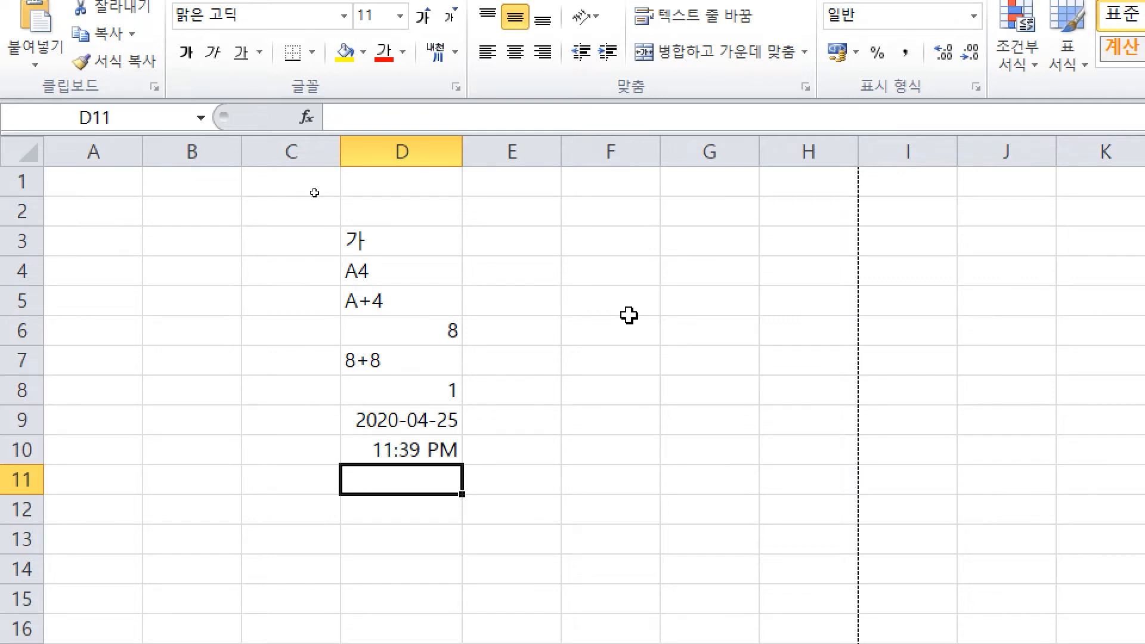
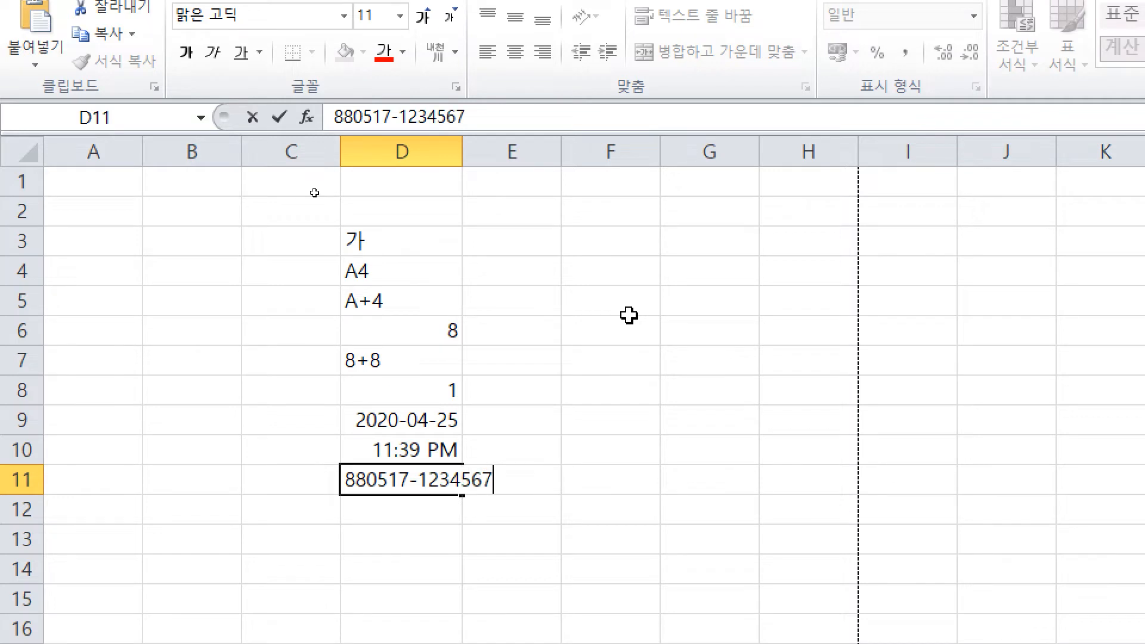
key("Return")
Step: Widen column D to fit the long number and enter 56 in D12
left_click_drag(468, 158, 559, 180)
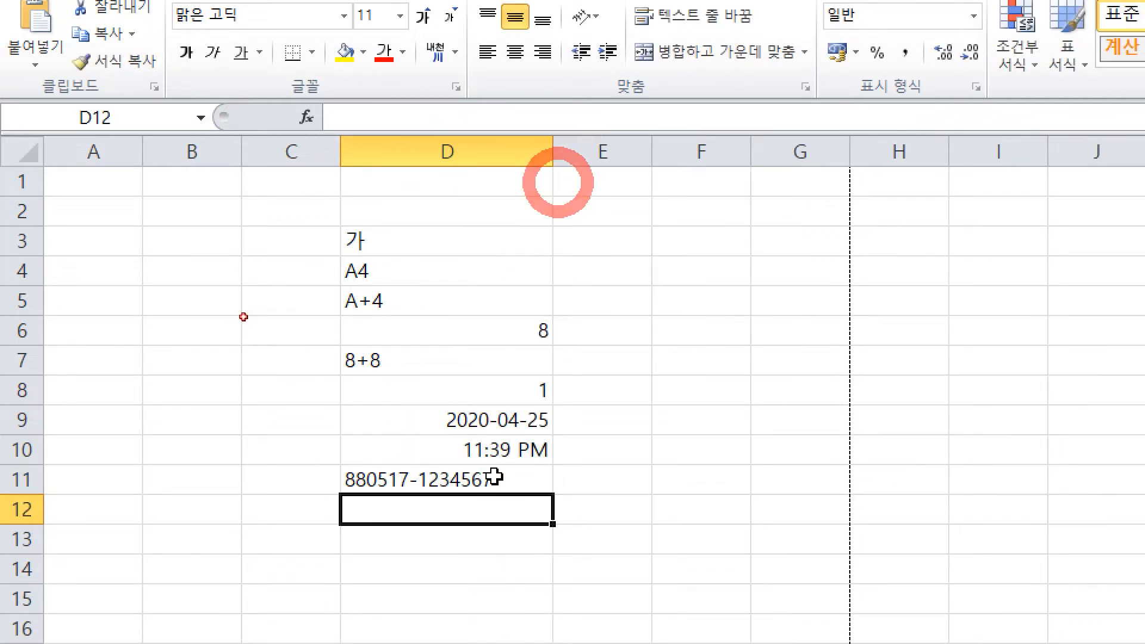
left_click(486, 566)
left_click(512, 535)
left_click(523, 528)
left_click(523, 519)
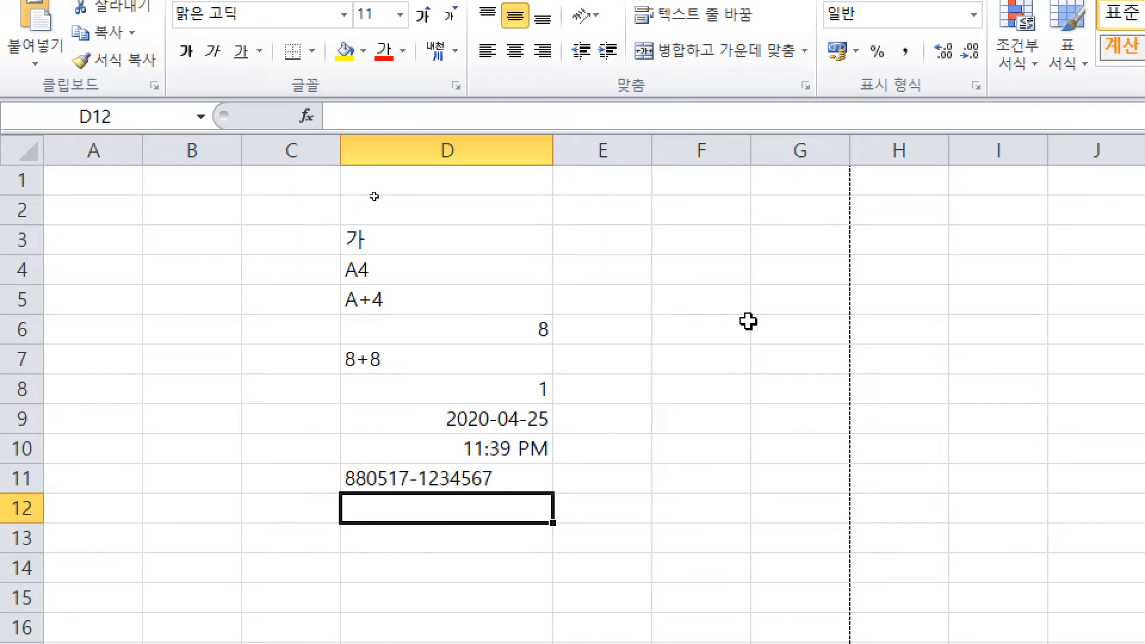
type("56")
key("Return")
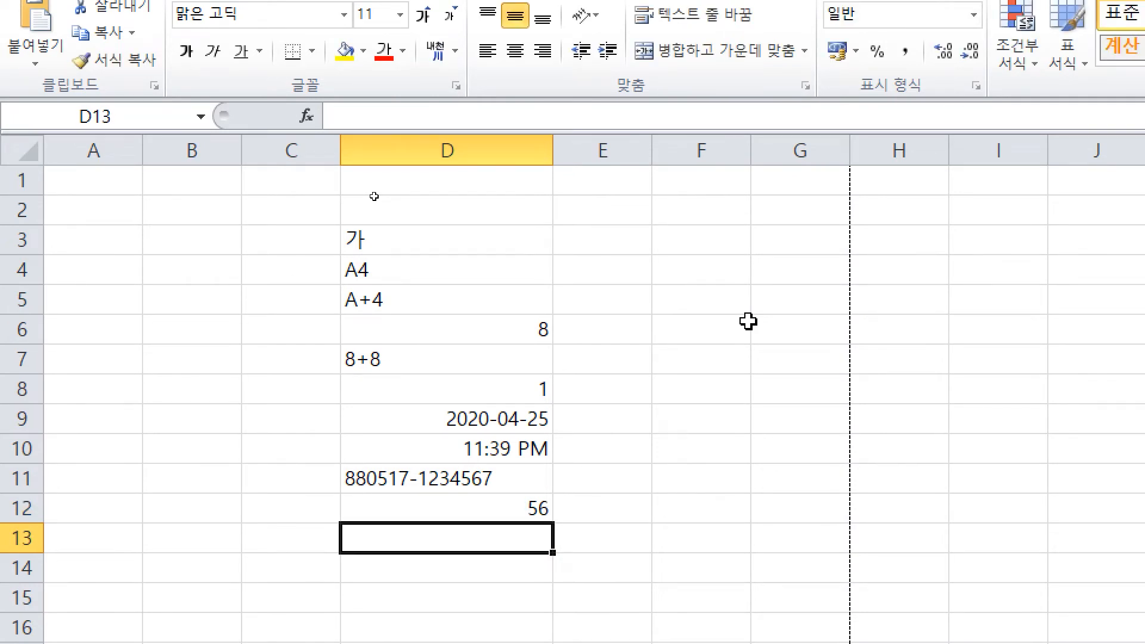
left_click(793, 390)
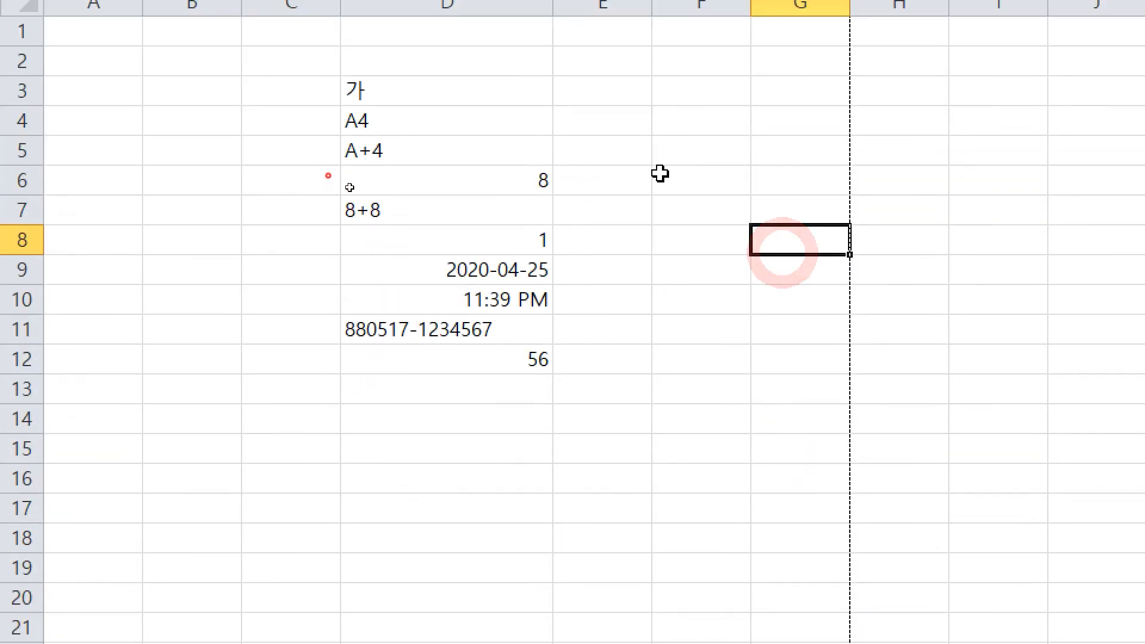
Step: Merge and centre F4:I11, entering '엑셀에서' and '숫자로 인식하는 것이 몇 개가 있습니까?' on two lines
left_click_drag(700, 269, 1041, 490)
left_click(678, 119)
type("d")
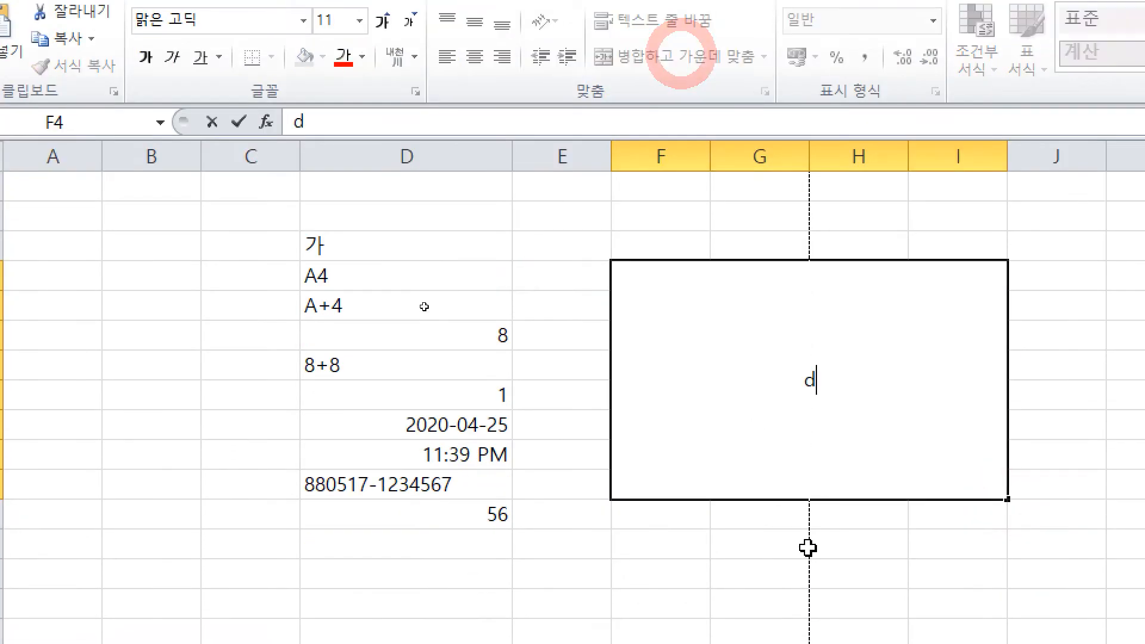
key("BackSpace")
type("엑셀에서")
key("alt+Return")
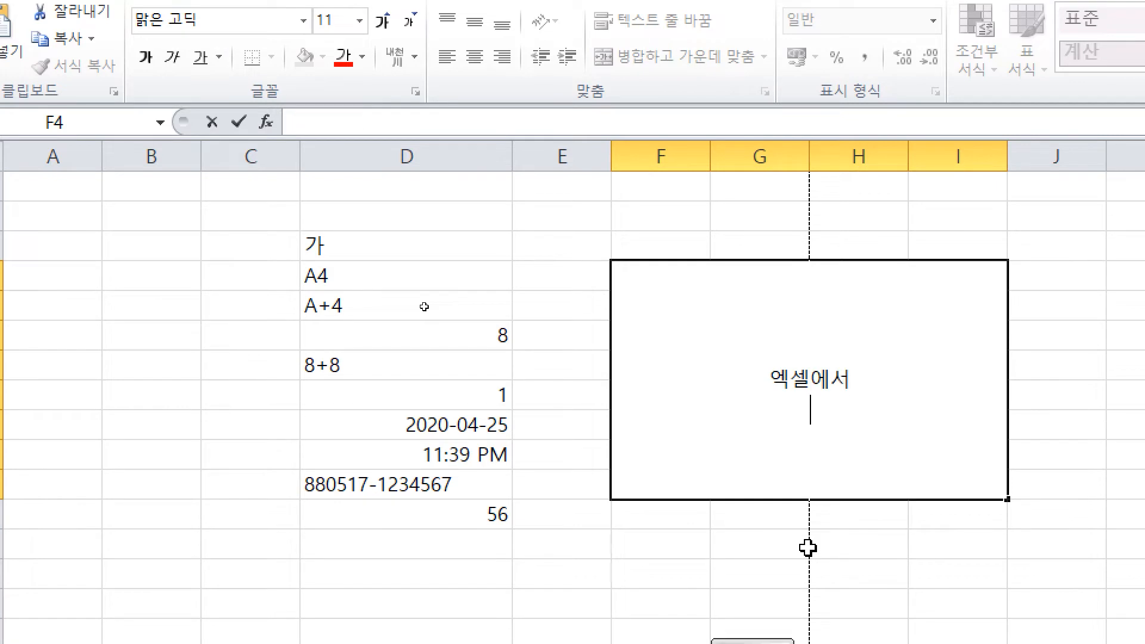
type("숫자로 인식하는")
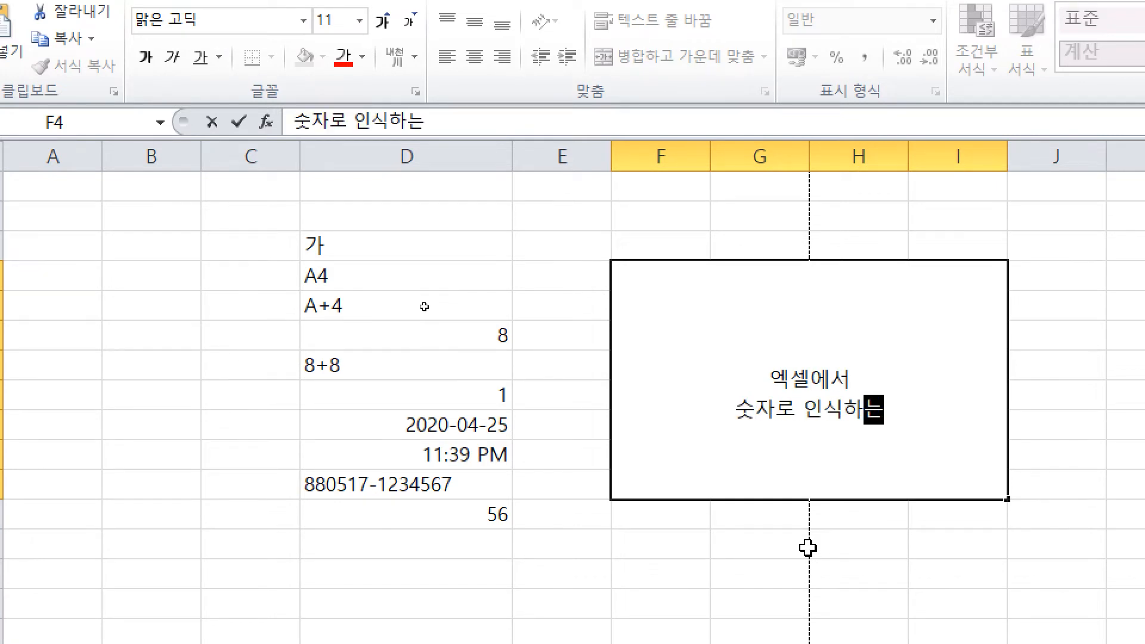
type(" 것ㅇ이")
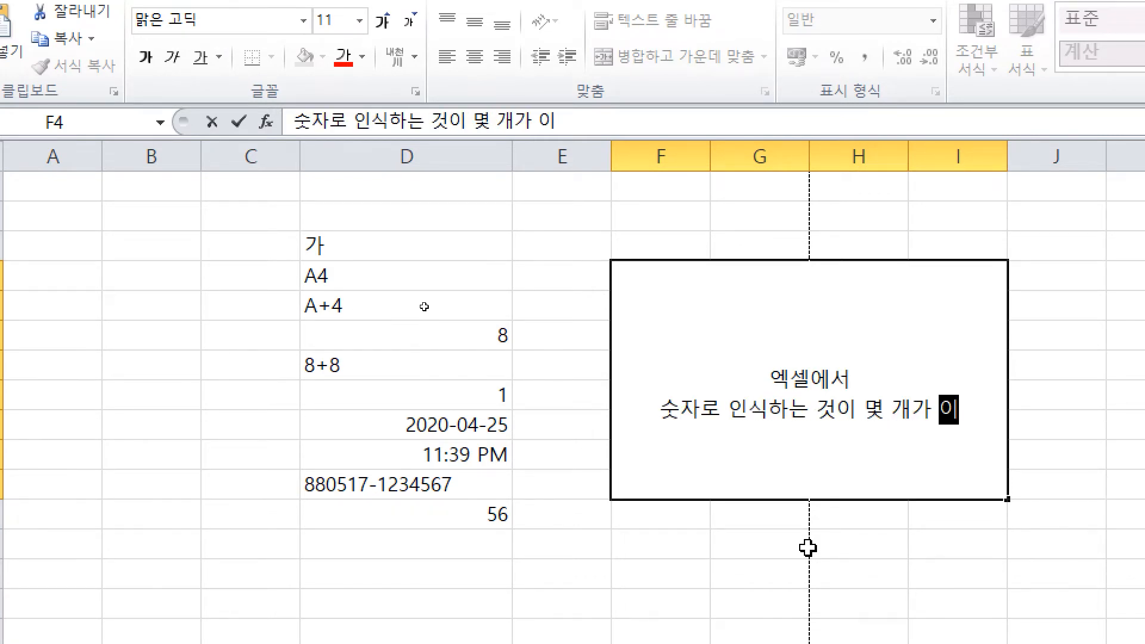
type(" 몇 개가 있습니까?")
key("Return")
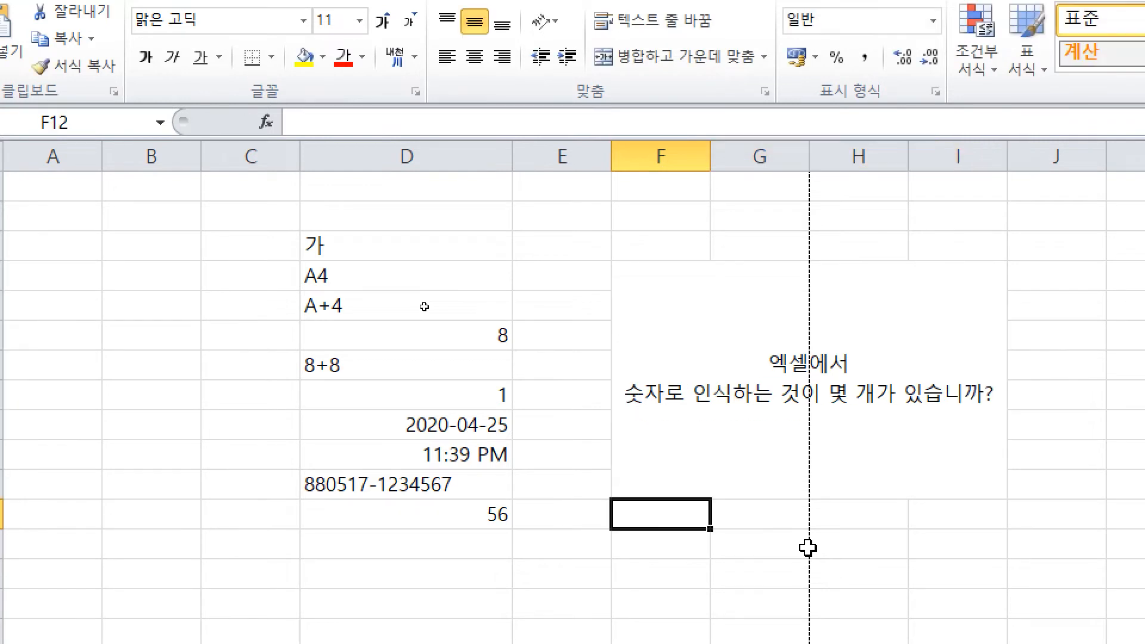
left_click(813, 475)
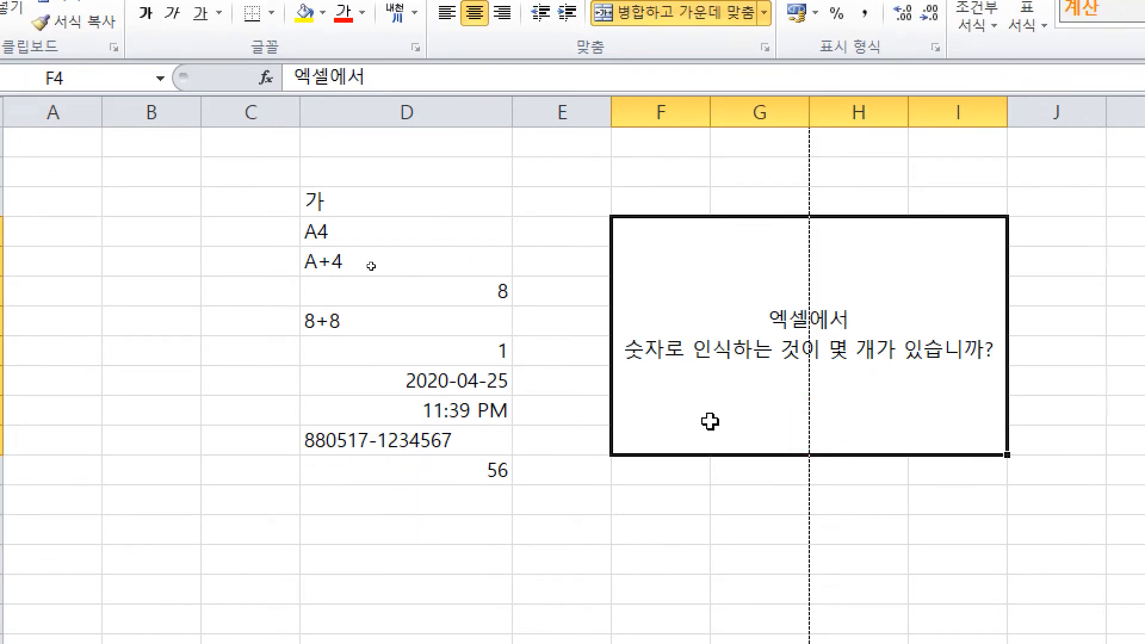
left_click(738, 487)
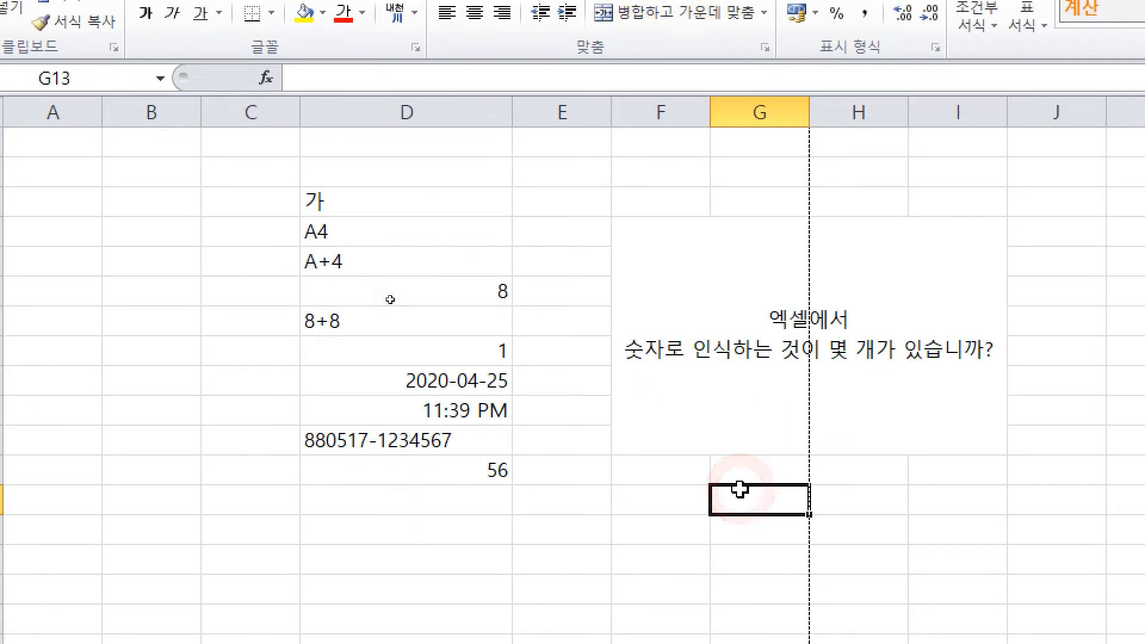
mouse_move(521, 293)
left_mouse_down()
mouse_move(511, 306)
mouse_move(523, 346)
left_mouse_up()
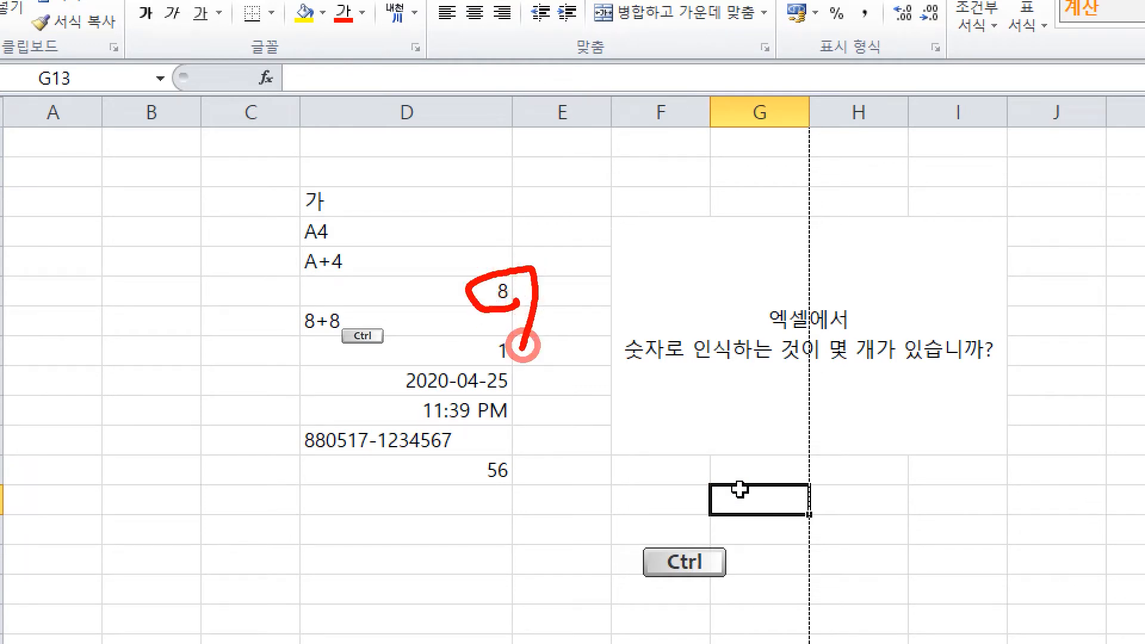
left_click_drag(595, 263, 646, 263)
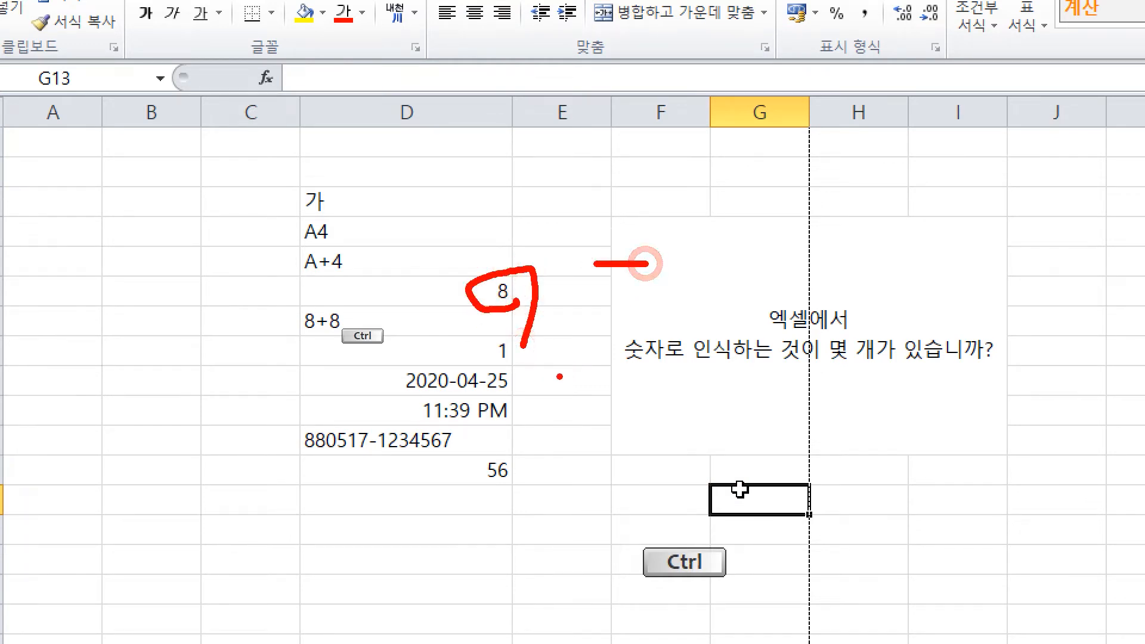
mouse_move(516, 361)
left_mouse_down()
mouse_move(492, 368)
mouse_move(524, 373)
left_mouse_up()
left_click_drag(621, 269, 616, 327)
mouse_move(505, 458)
left_mouse_down()
mouse_move(463, 468)
mouse_move(507, 492)
left_mouse_up()
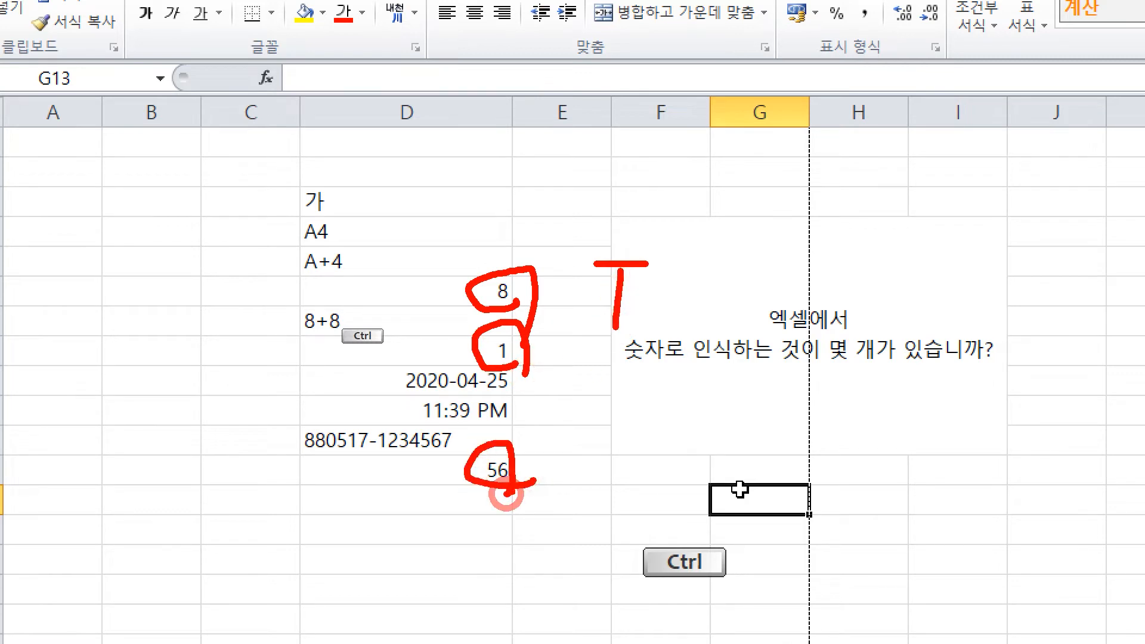
left_click_drag(608, 299, 665, 300)
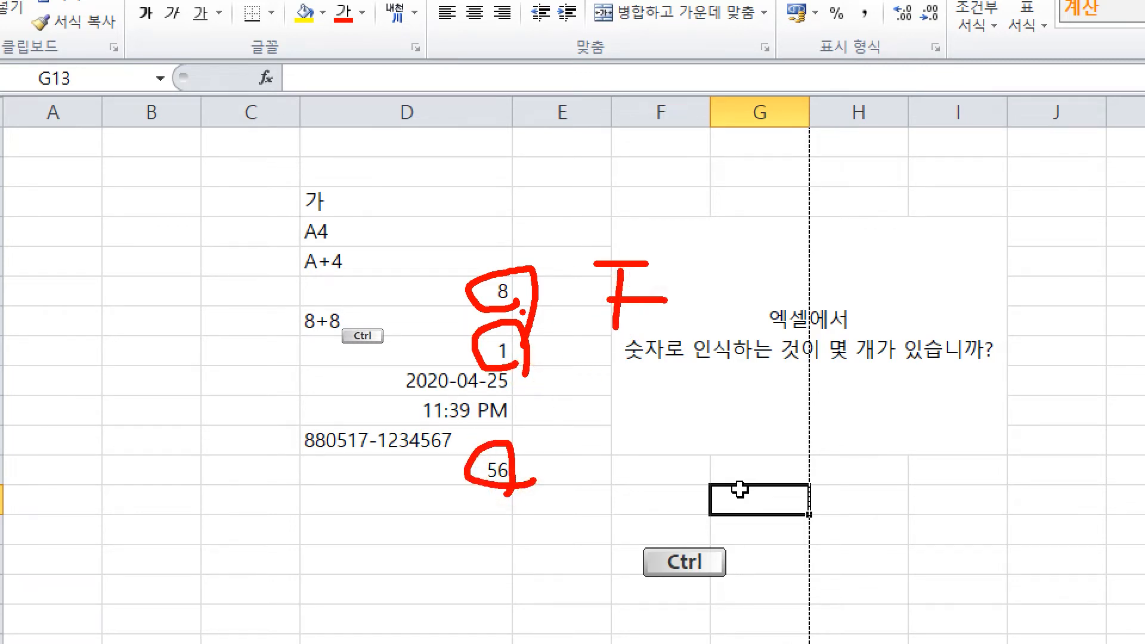
key("Escape")
left_click(505, 524)
key("ctrl+2")
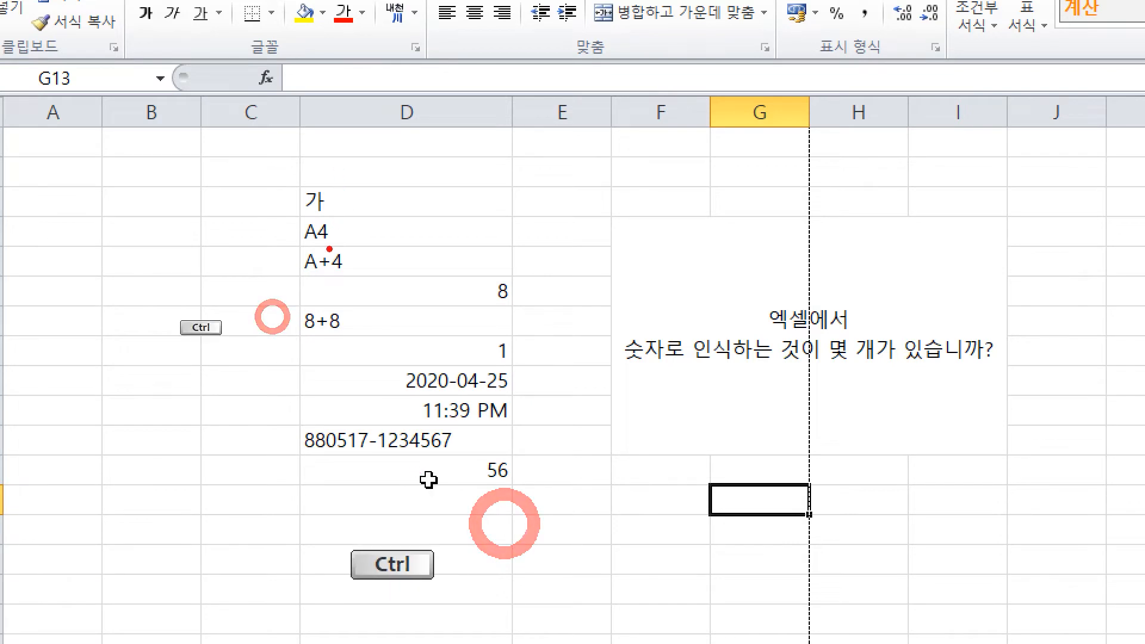
mouse_move(331, 247)
left_mouse_down()
mouse_move(322, 242)
mouse_move(352, 277)
left_mouse_up()
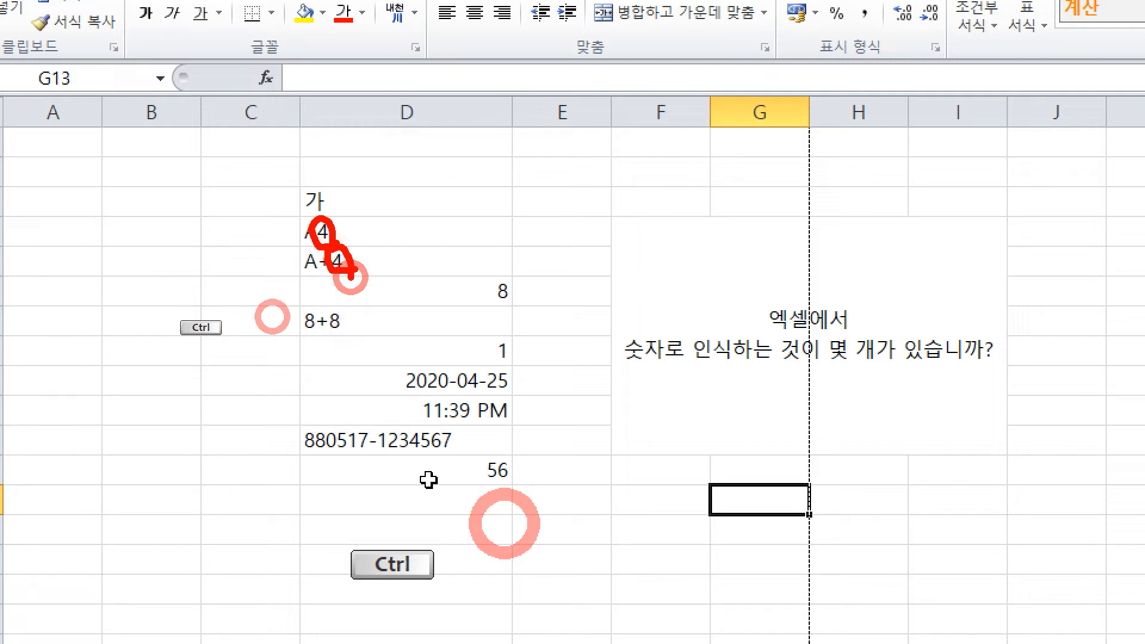
left_click_drag(604, 207, 548, 297)
left_click_drag(520, 200, 631, 353)
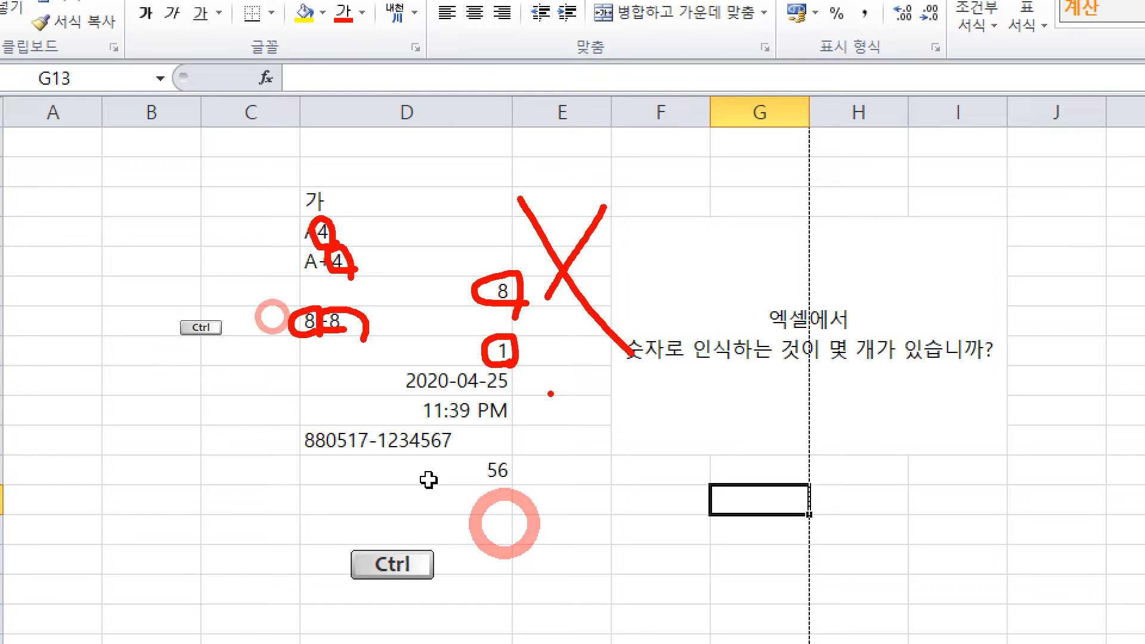
left_click(786, 389)
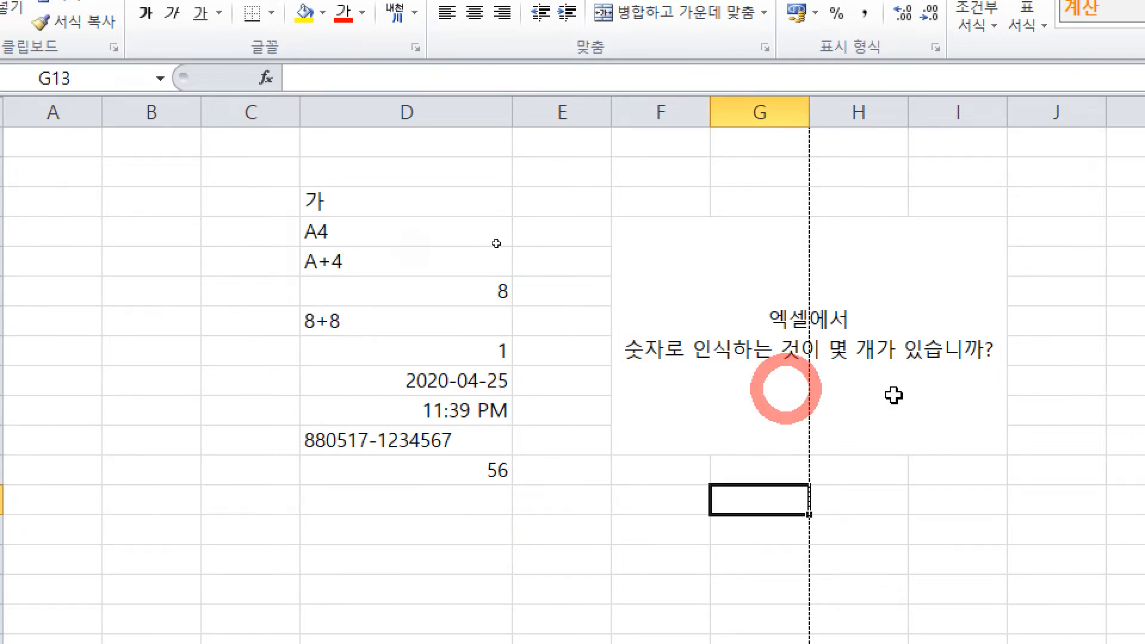
Step: Add a new line below the question in the merged cell
double_click(991, 365)
key("alt+Return")
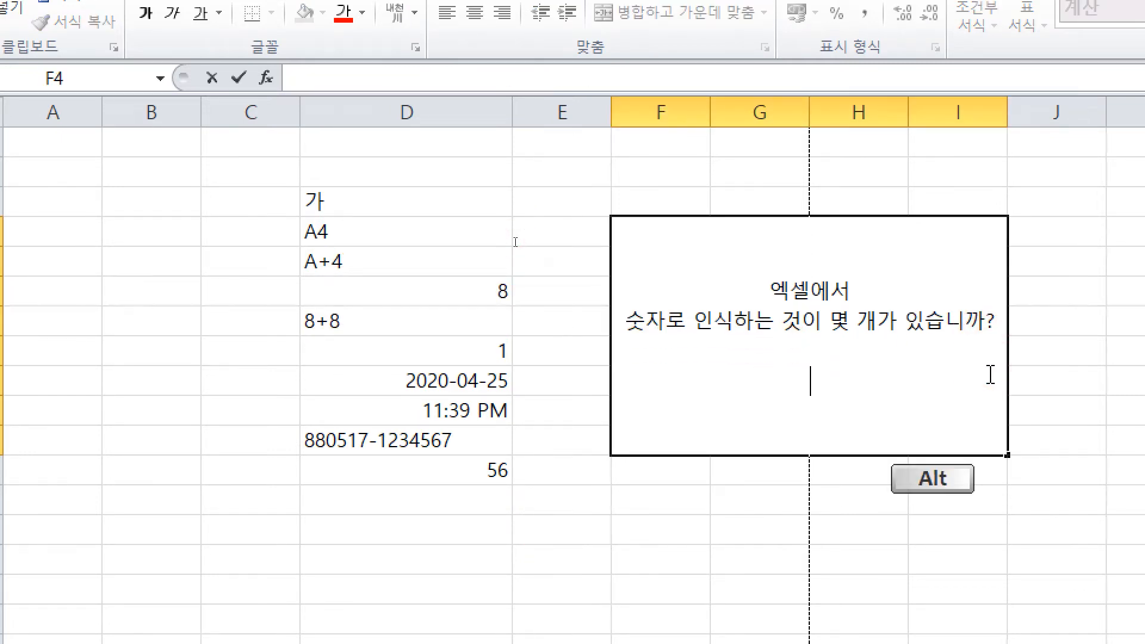
left_click(666, 518)
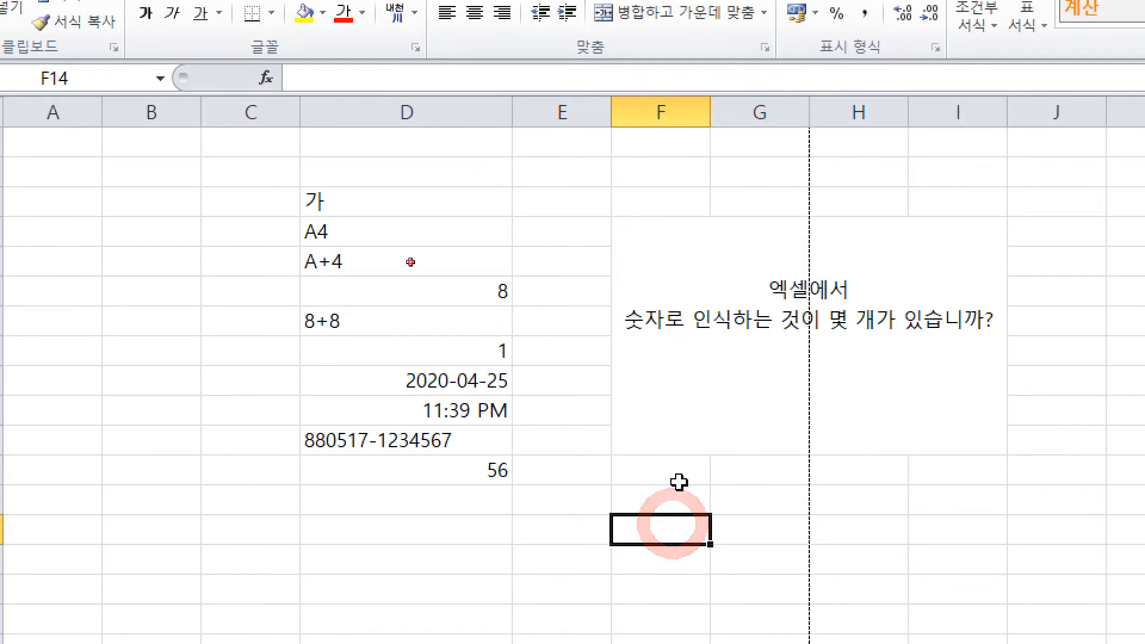
left_click(779, 417)
Step: Underline 8, 1 and 56 in red and hand-write '3개' in the question box
key("ctrl")
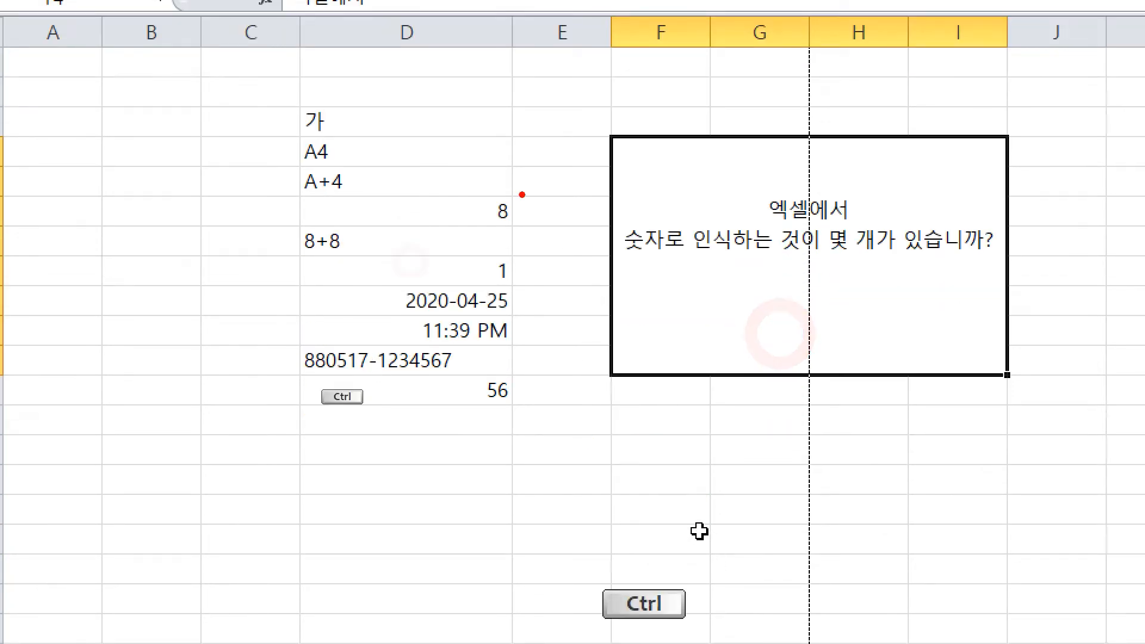
left_click_drag(468, 208, 594, 216)
left_click_drag(471, 267, 567, 270)
left_click_drag(467, 384, 588, 387)
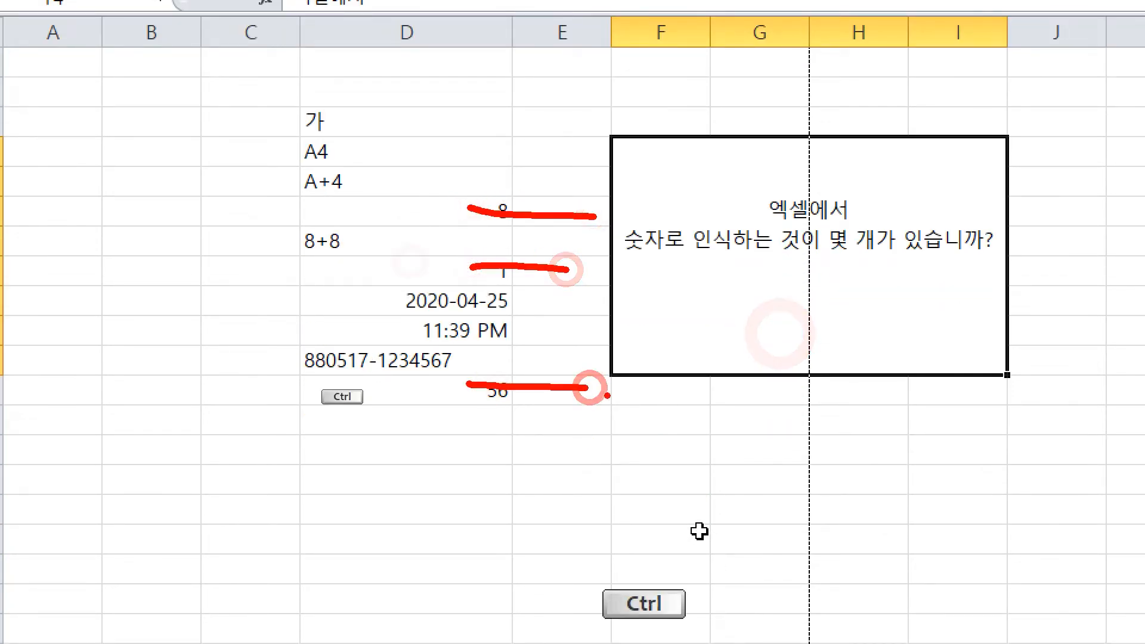
mouse_move(640, 288)
left_mouse_down()
mouse_move(669, 301)
mouse_move(650, 342)
left_mouse_up()
mouse_move(686, 301)
left_mouse_down()
mouse_move(688, 323)
mouse_move(741, 373)
left_mouse_up()
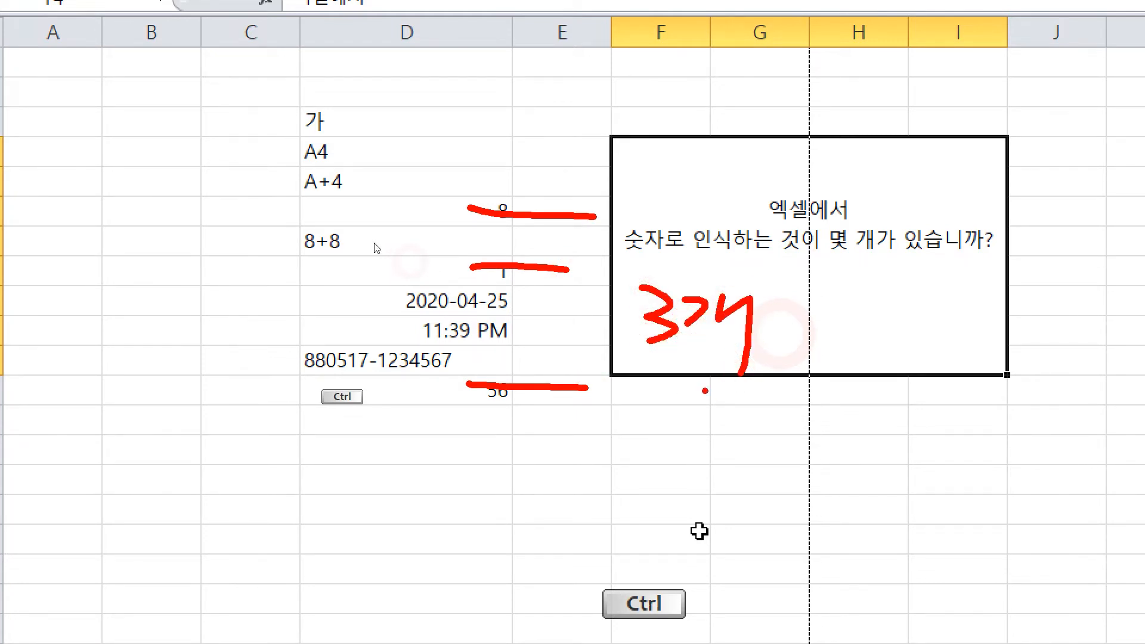
Step: Type the answer lines '1. 3개' and '2' under the question
left_click(695, 298)
type("1. 3개")
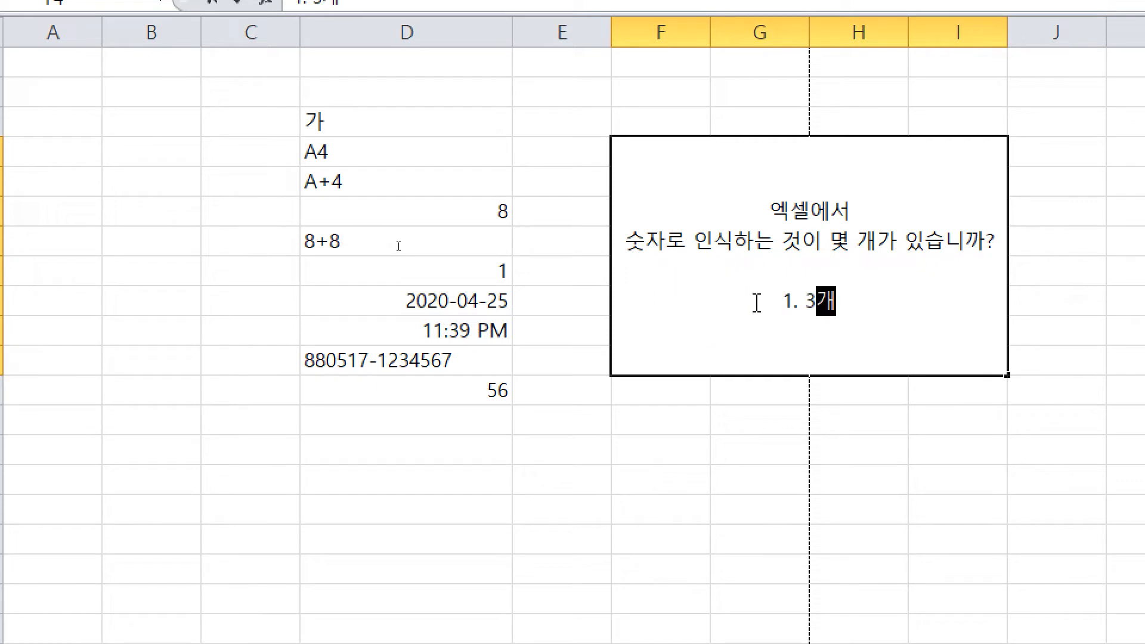
key("Return")
type("2.")
left_click(651, 427)
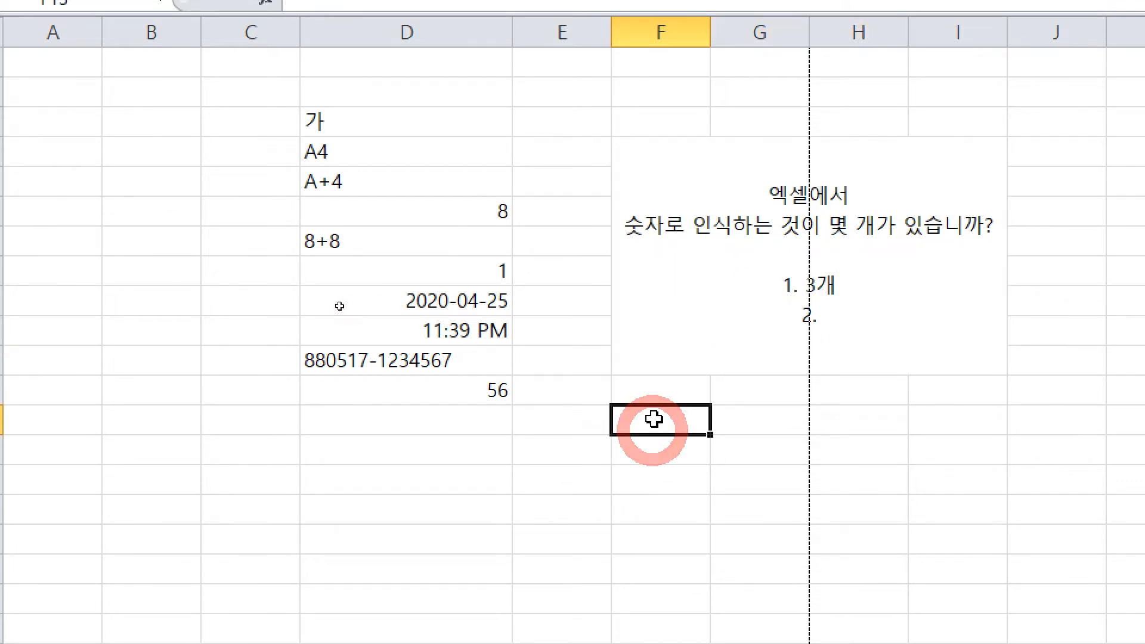
Step: Strike through 8, 8+8, 1 and the ID-number entry in red, then clear the marks
key("ctrl")
left_click_drag(503, 210, 553, 213)
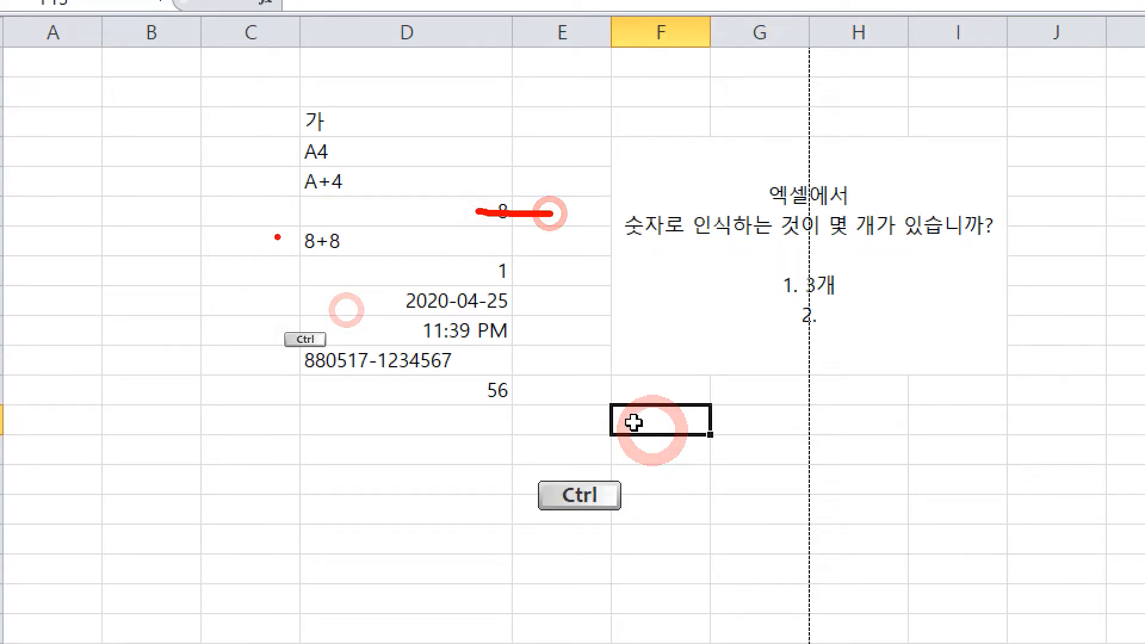
left_click_drag(281, 241, 402, 240)
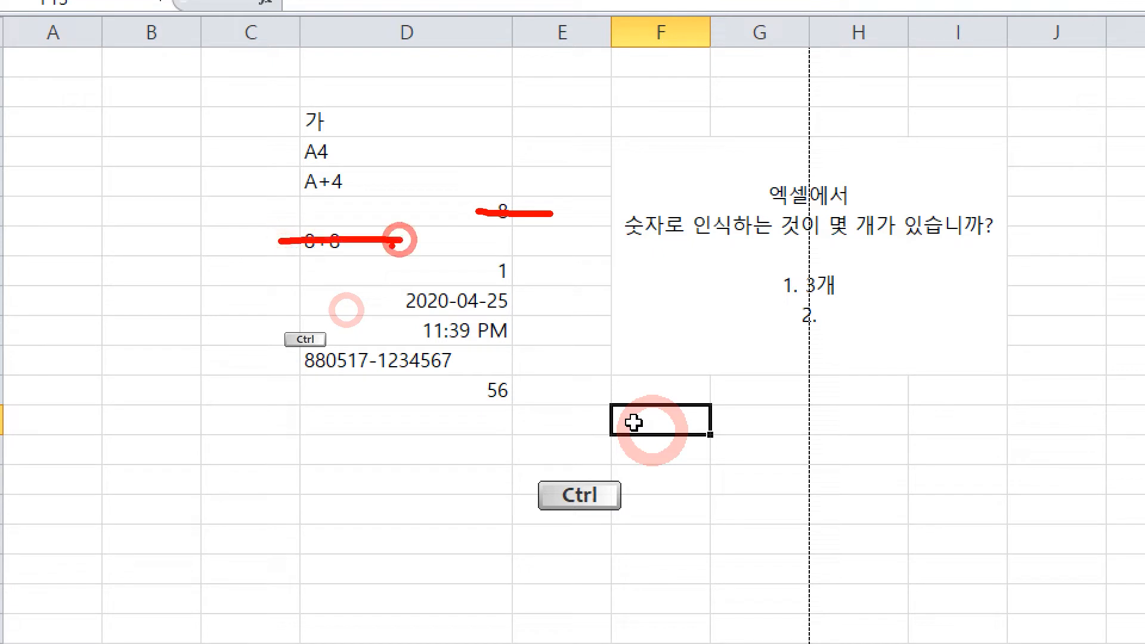
left_click_drag(466, 269, 590, 272)
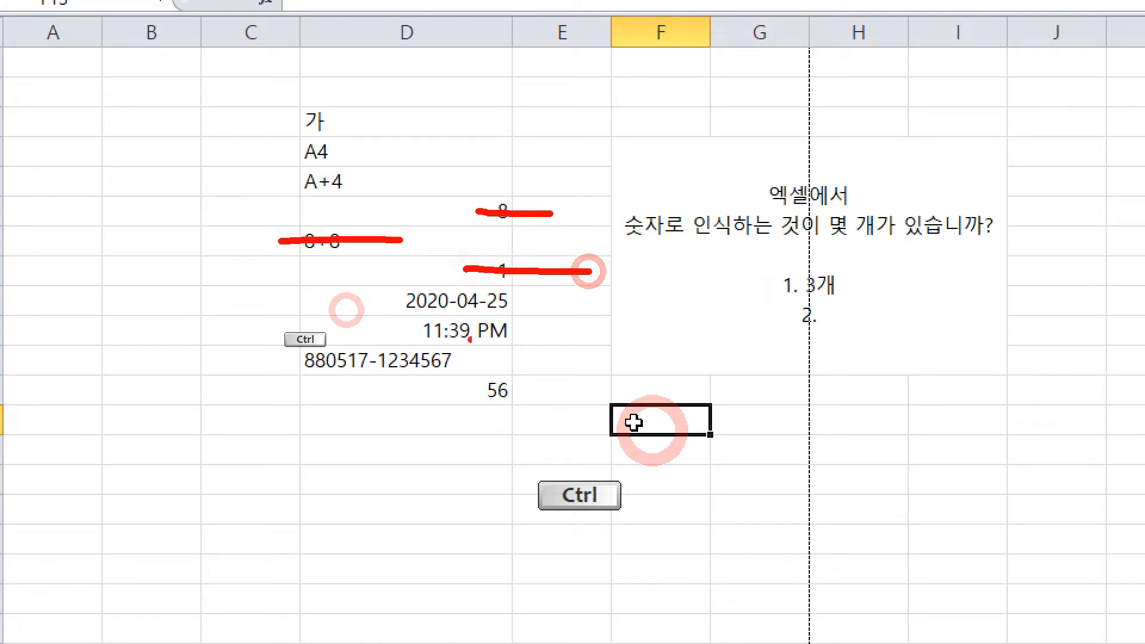
mouse_move(284, 358)
left_mouse_down()
mouse_move(452, 360)
mouse_move(614, 390)
left_mouse_up()
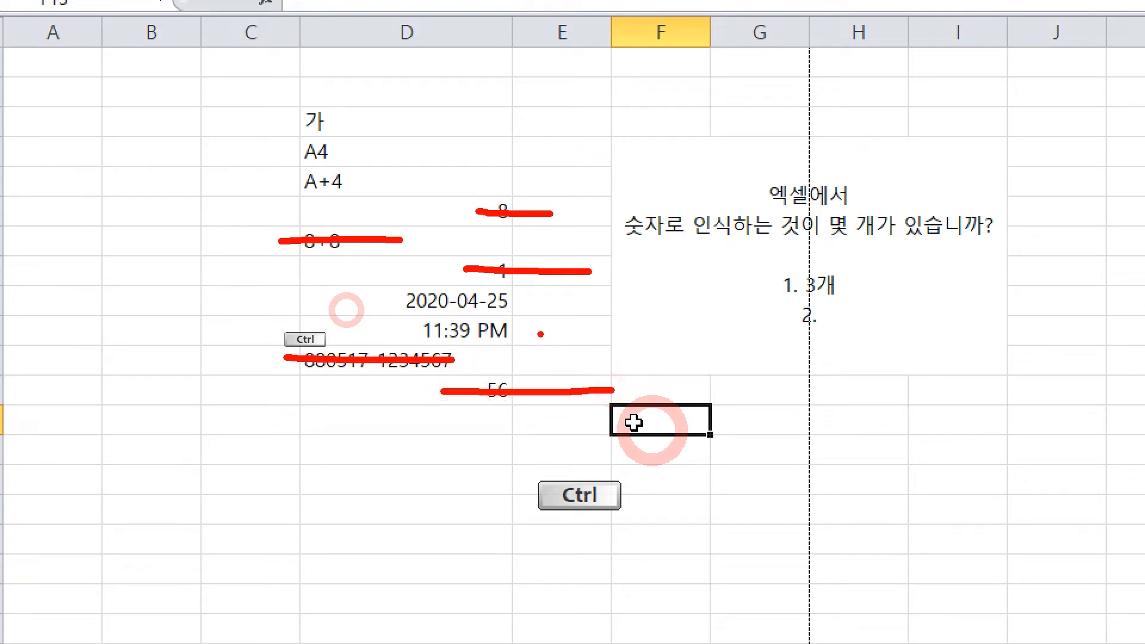
key("Escape")
Step: Fill in '5개' on the answer lines so they read 2. 5개 and 3. 5개
double_click(862, 314)
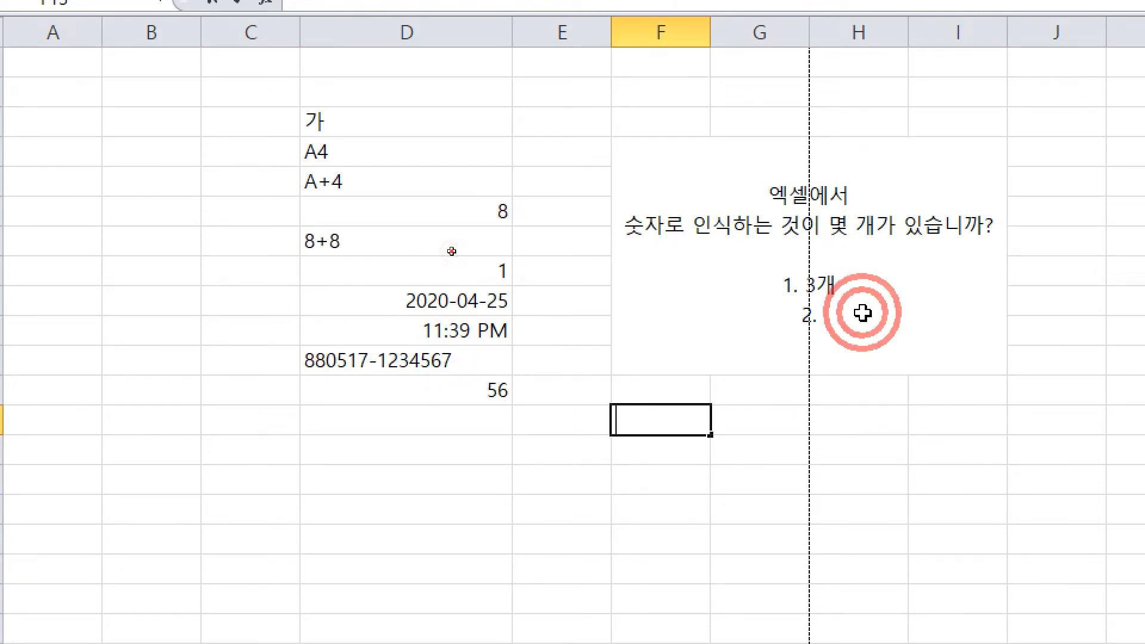
double_click(859, 313)
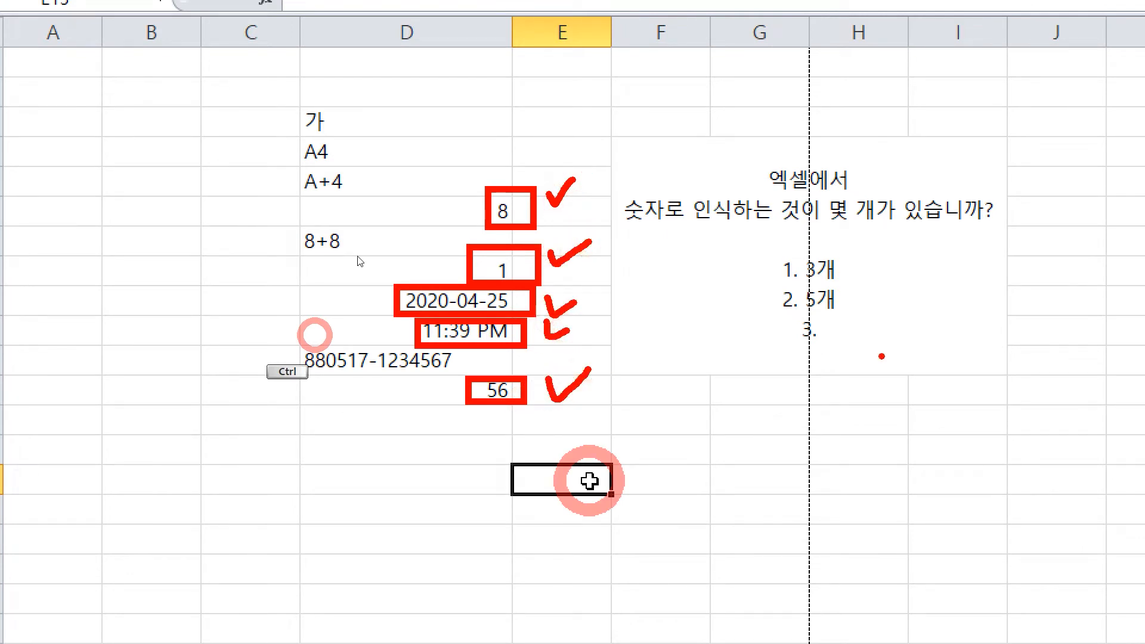
double_click(880, 329)
type("5")
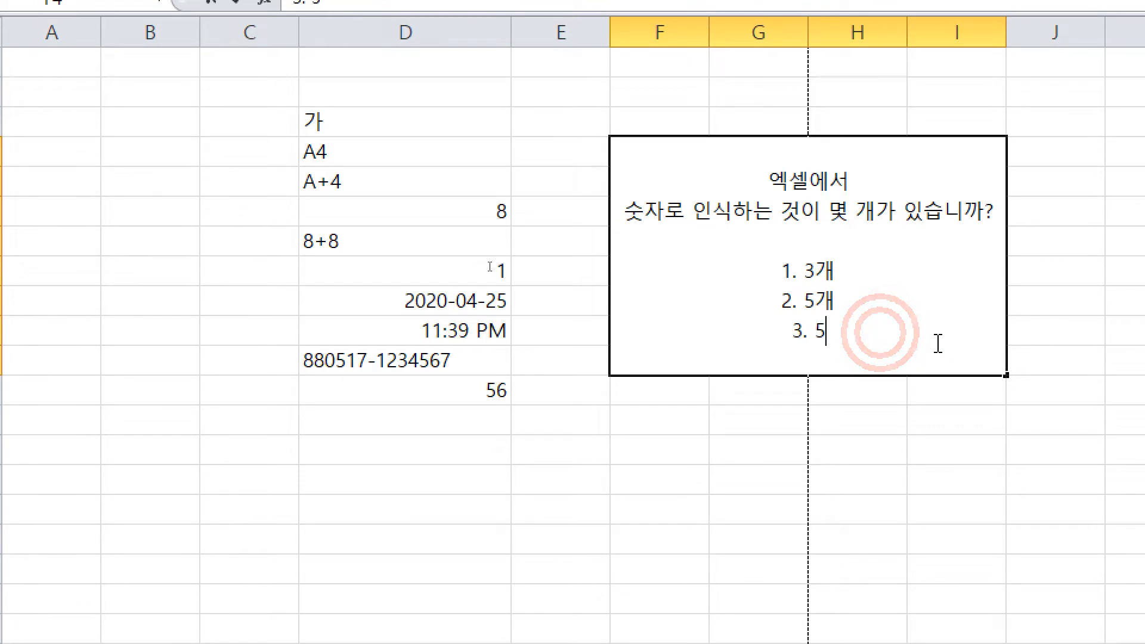
type("개")
key("Escape")
key("Escape")
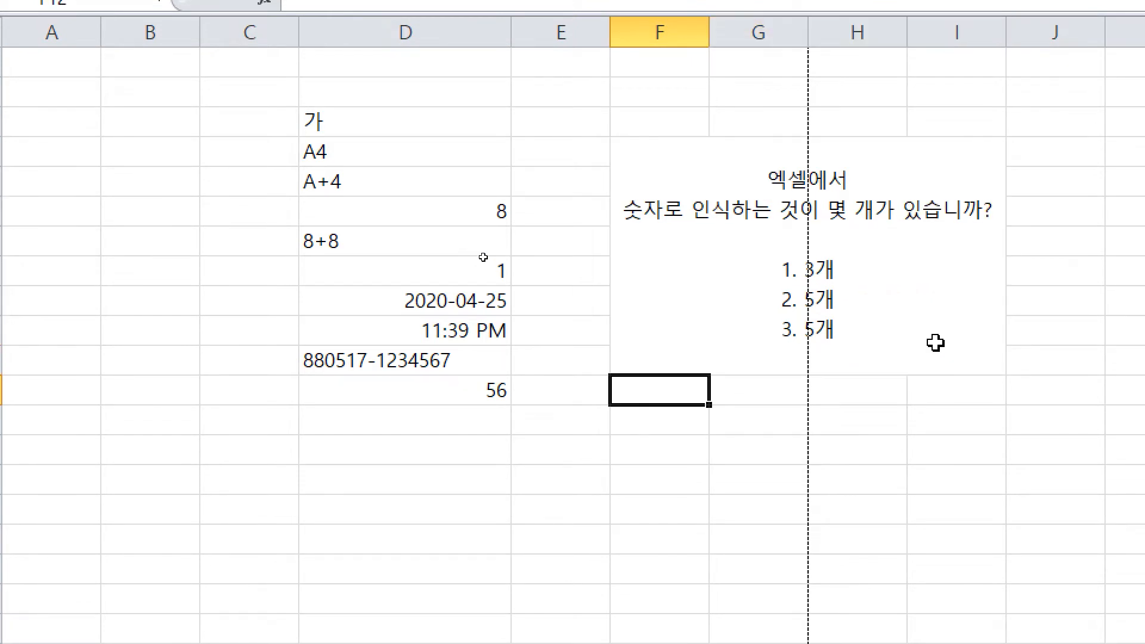
Step: Reselect the question box and resume on-screen annotation
left_click(850, 301)
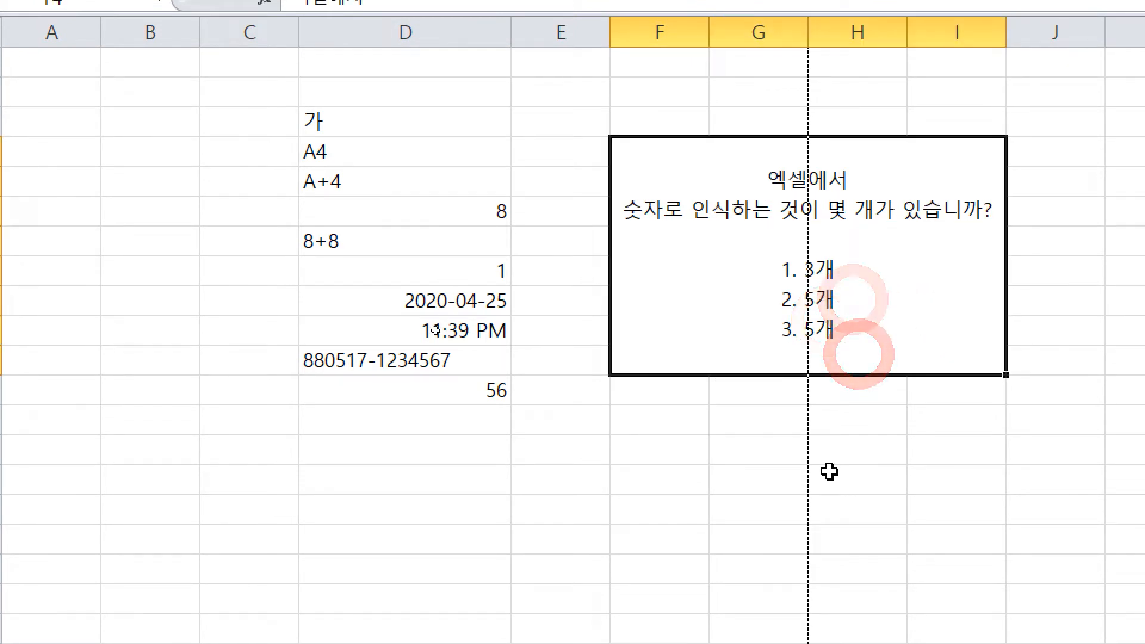
left_click(822, 314)
left_click(836, 364)
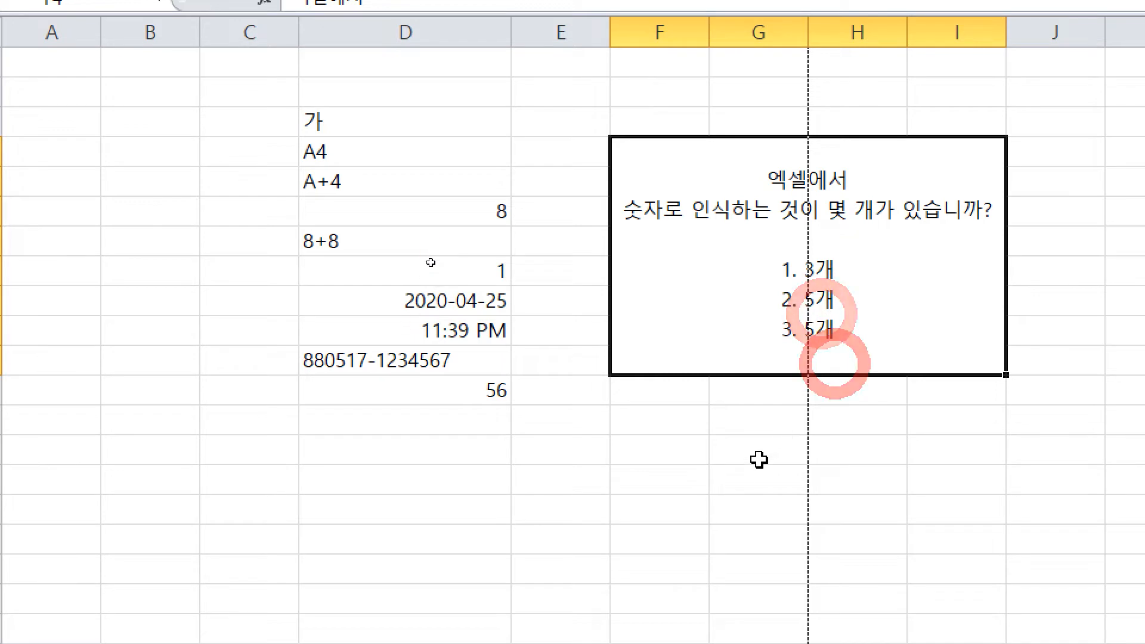
left_click(844, 308)
key("ctrl+2")
left_click_drag(289, 227, 344, 252)
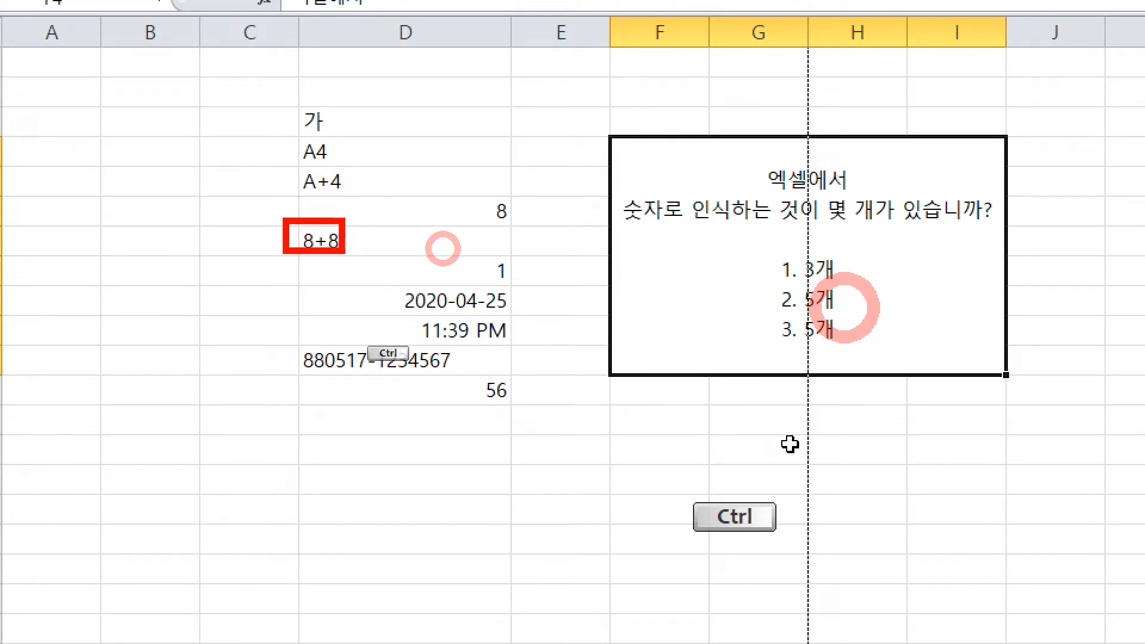
left_click_drag(295, 342, 471, 382)
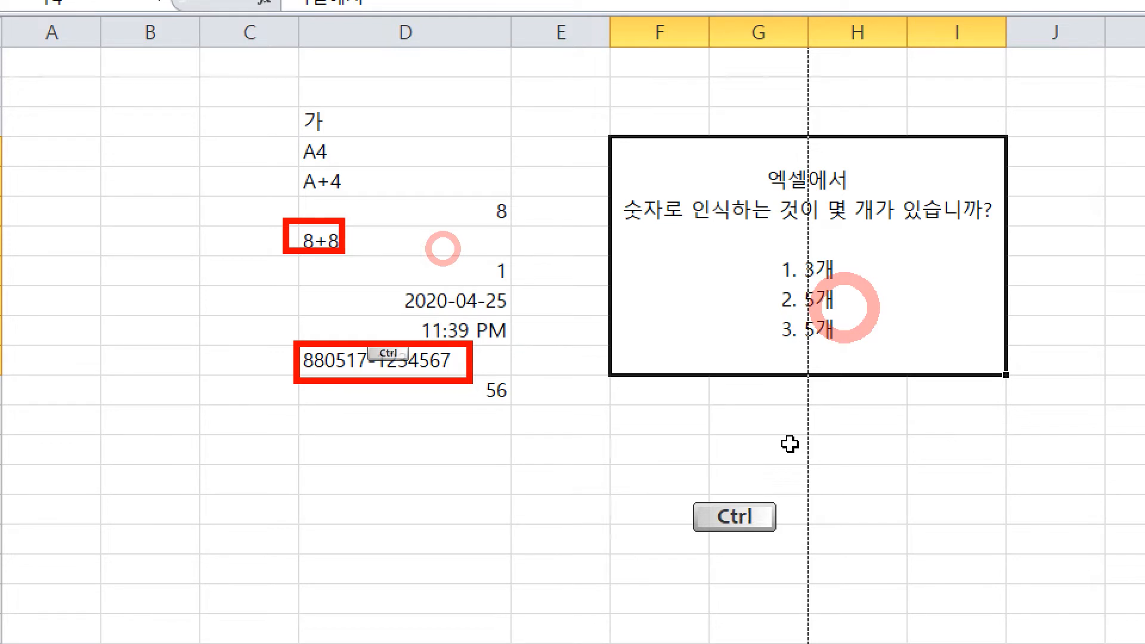
key("Escape")
left_click(816, 353)
left_click(698, 415)
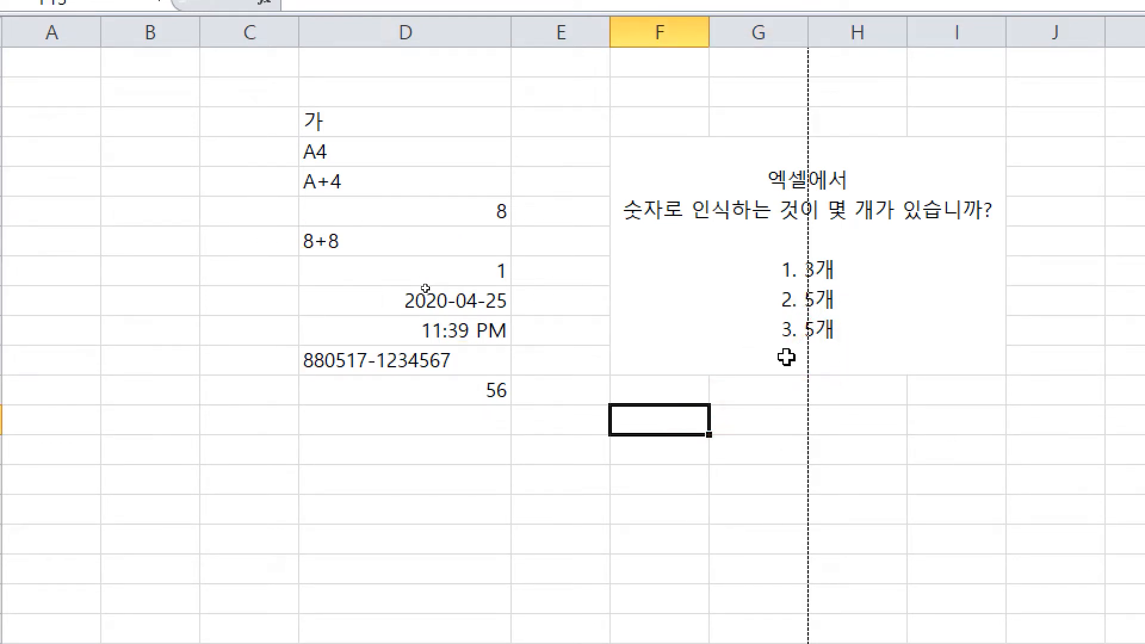
left_click(821, 310)
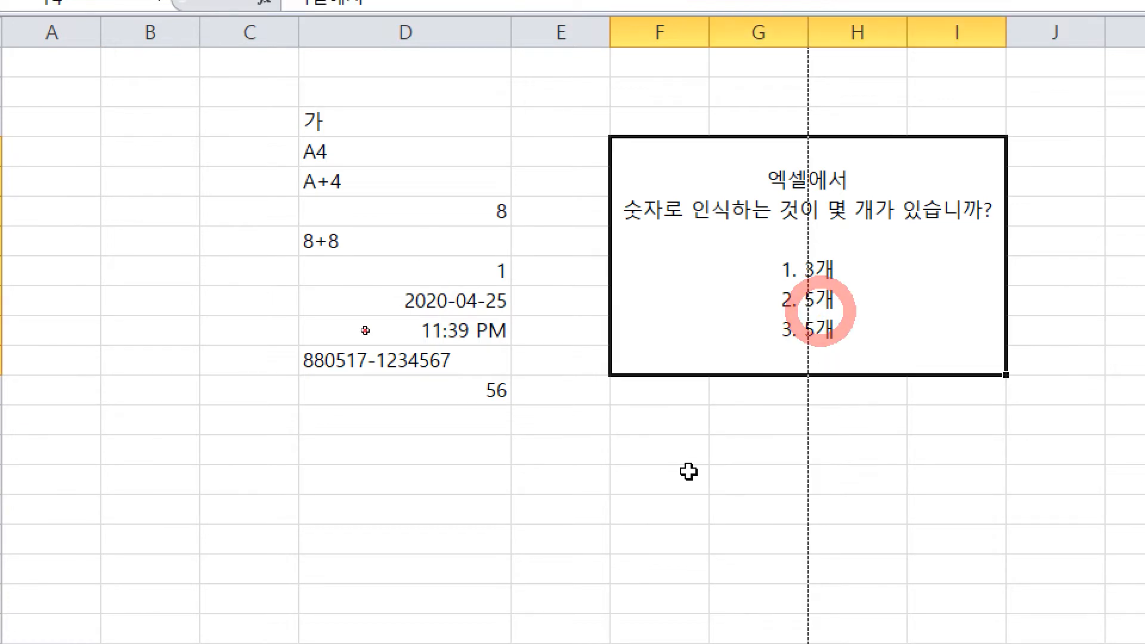
left_click(686, 473)
key("ctrl")
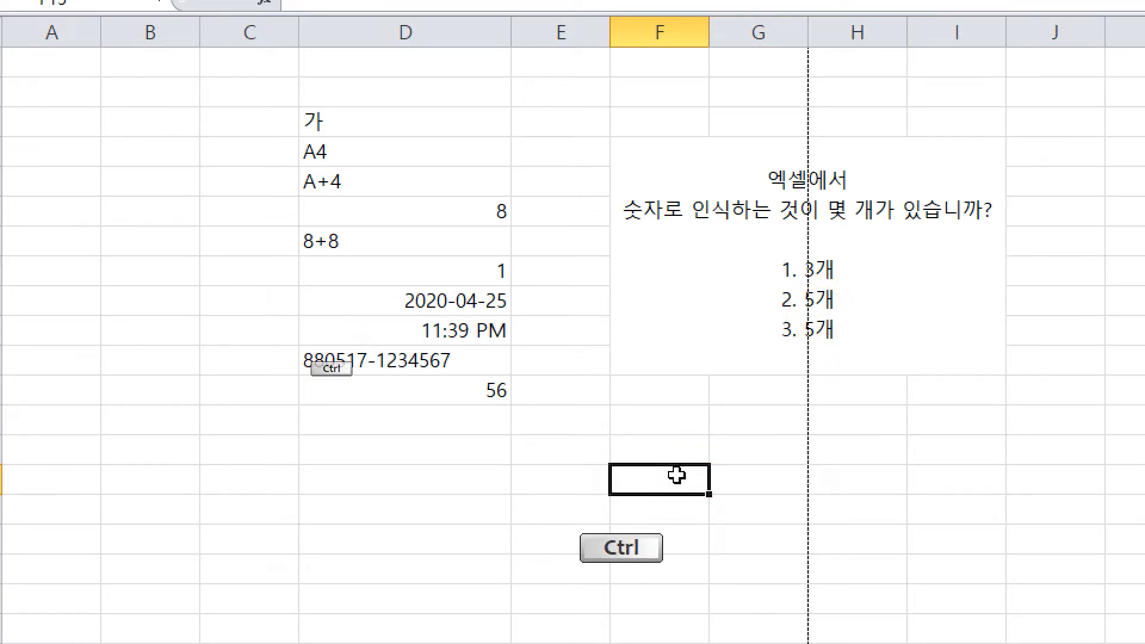
left_click_drag(734, 299, 771, 298)
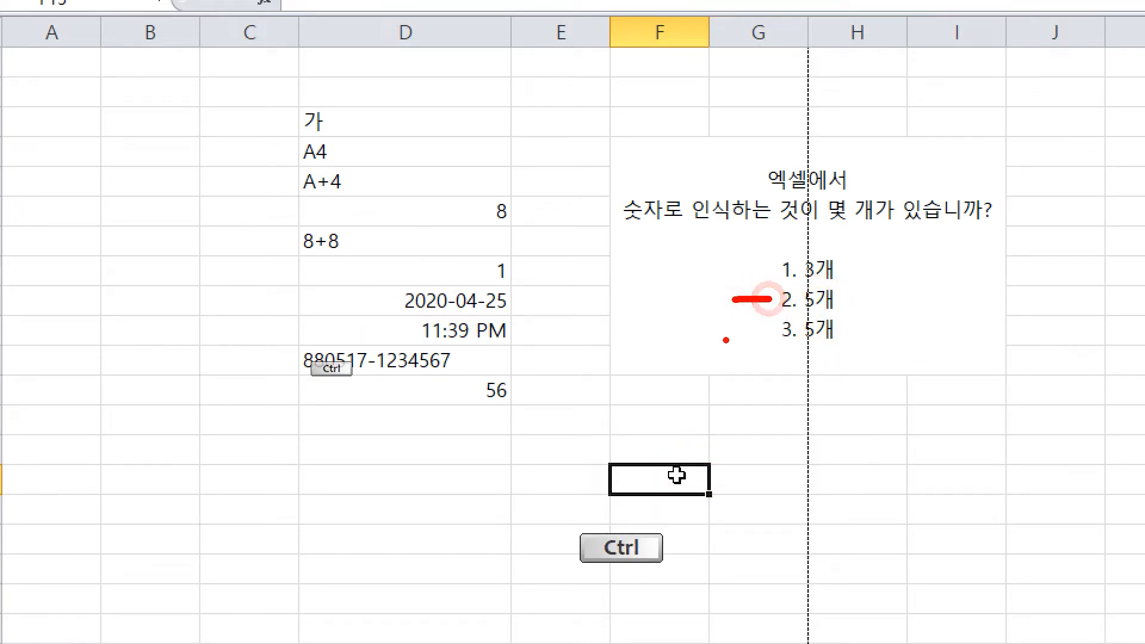
left_click_drag(704, 327, 759, 333)
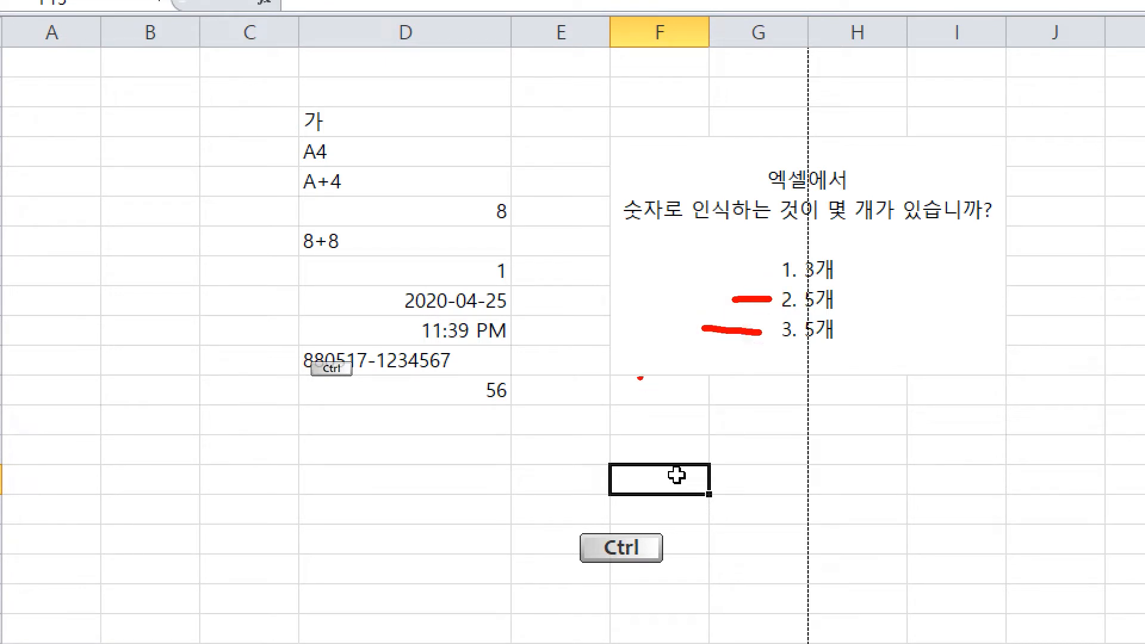
right_click(594, 408)
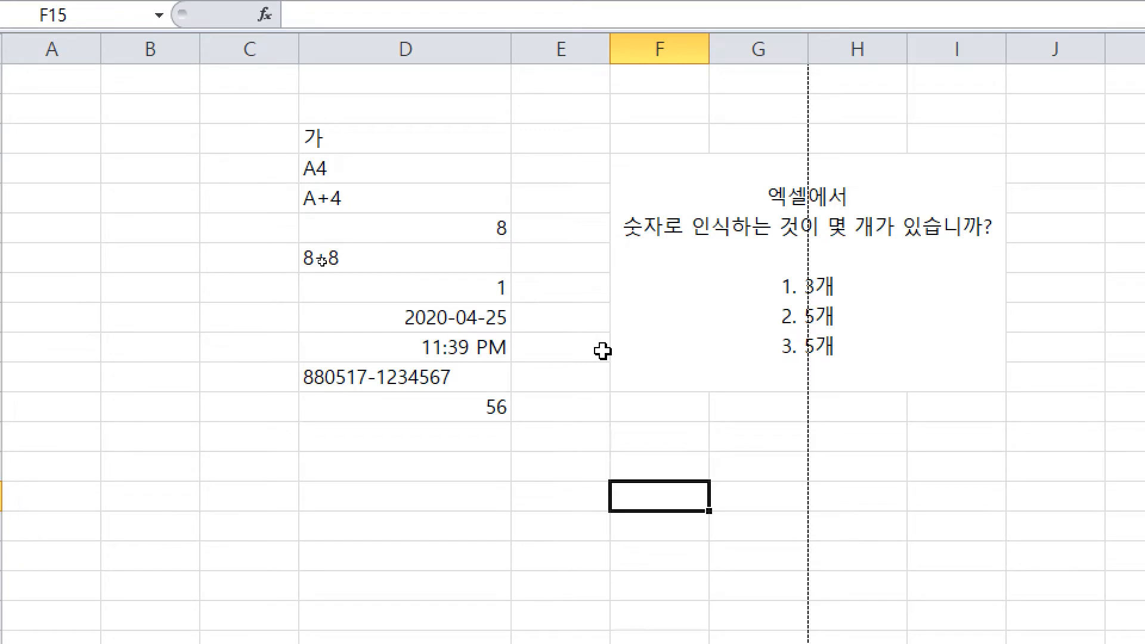
left_click(293, 429, "ctrl")
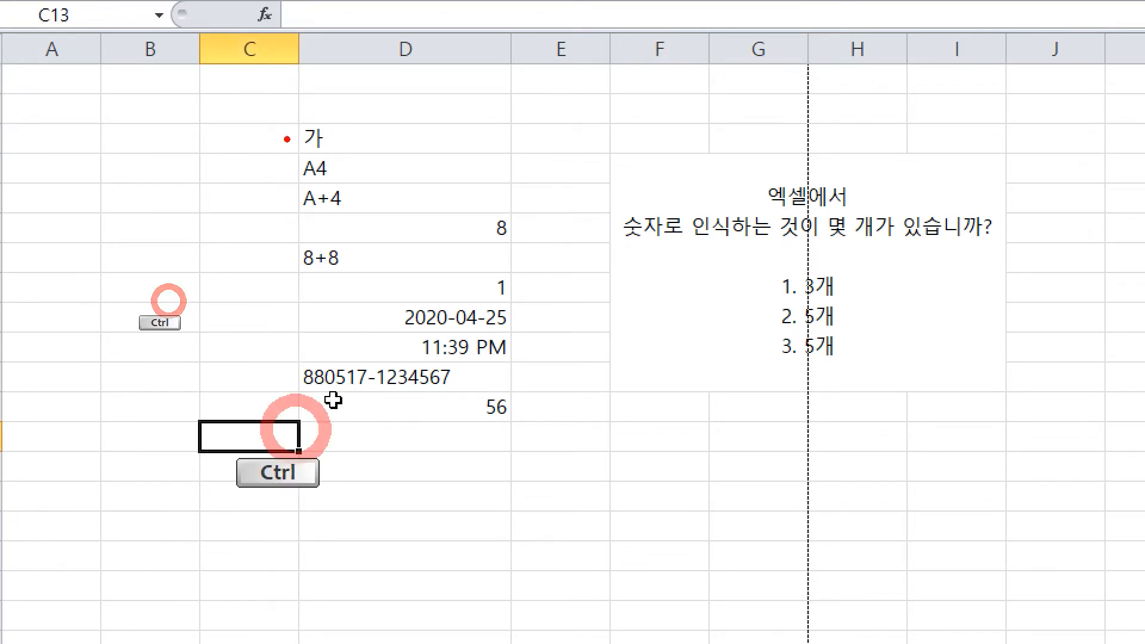
mouse_move(288, 117)
left_mouse_down()
mouse_move(340, 221)
mouse_move(360, 222)
left_mouse_up()
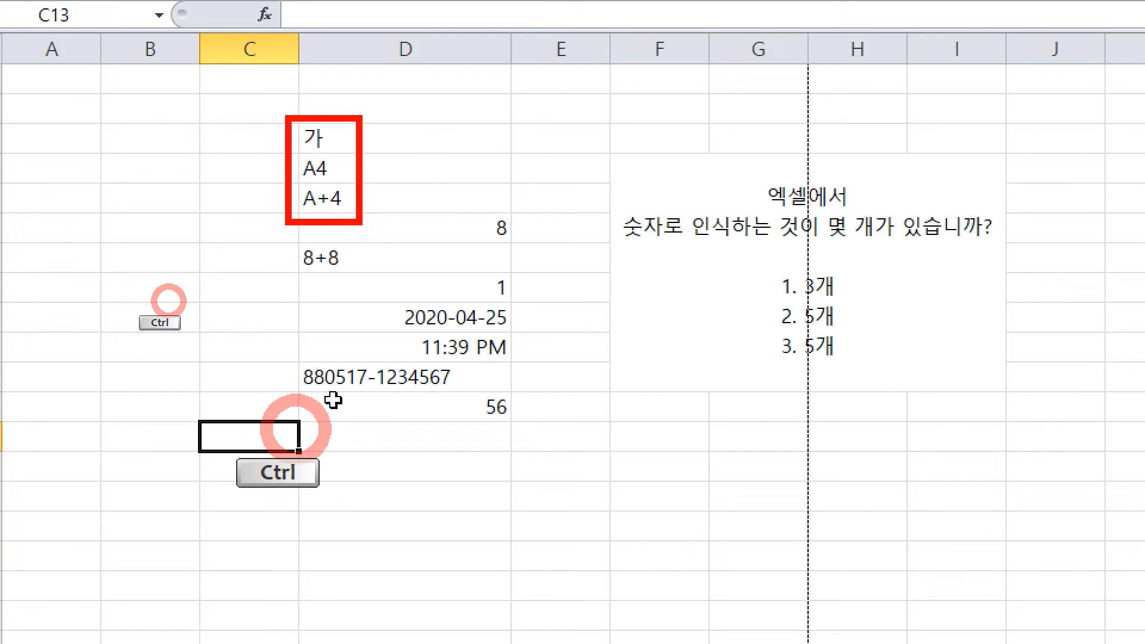
mouse_move(405, 120)
left_mouse_down()
mouse_move(440, 128)
mouse_move(440, 146)
mouse_move(512, 115)
mouse_move(559, 132)
mouse_move(540, 191)
left_mouse_up()
left_click(534, 207)
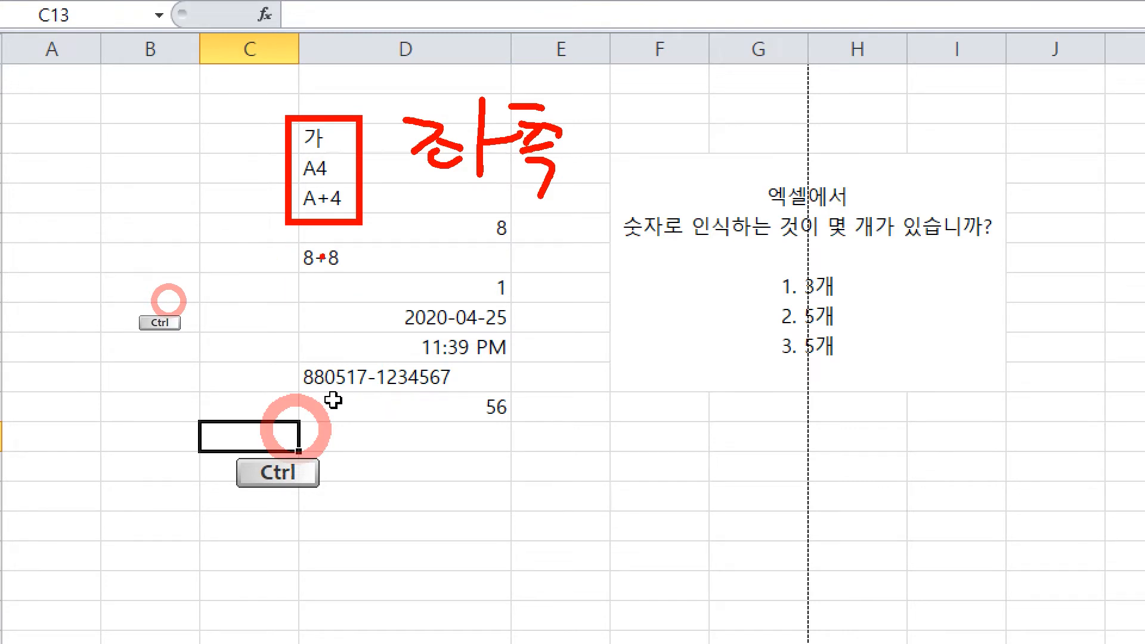
left_click_drag(288, 241, 355, 276)
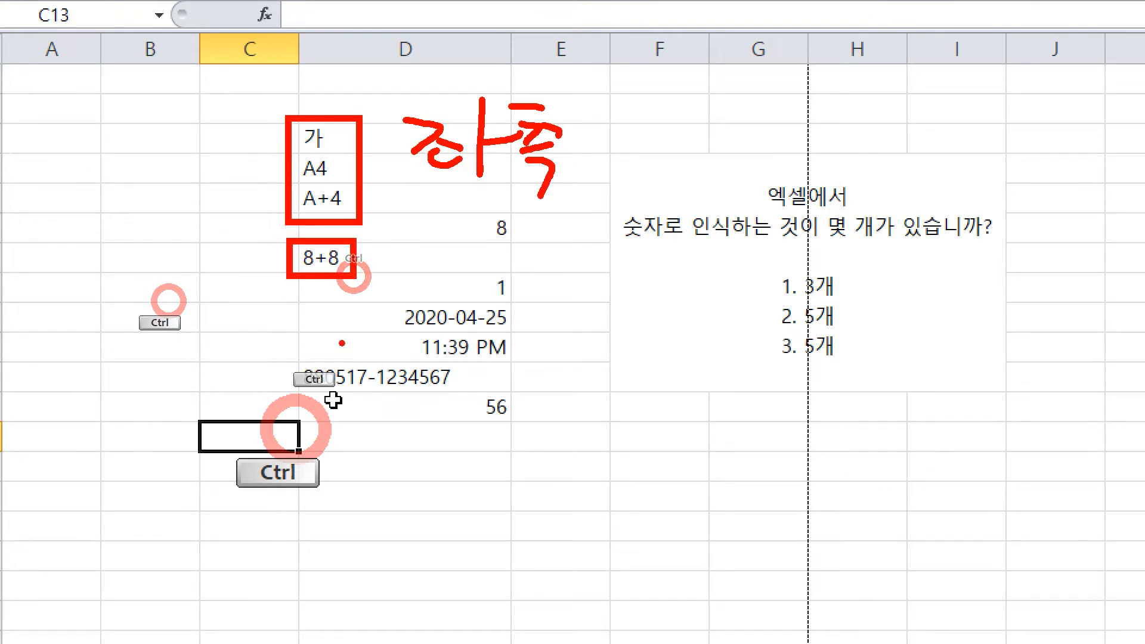
left_click_drag(593, 406, 674, 405)
left_click_drag(632, 363, 621, 472)
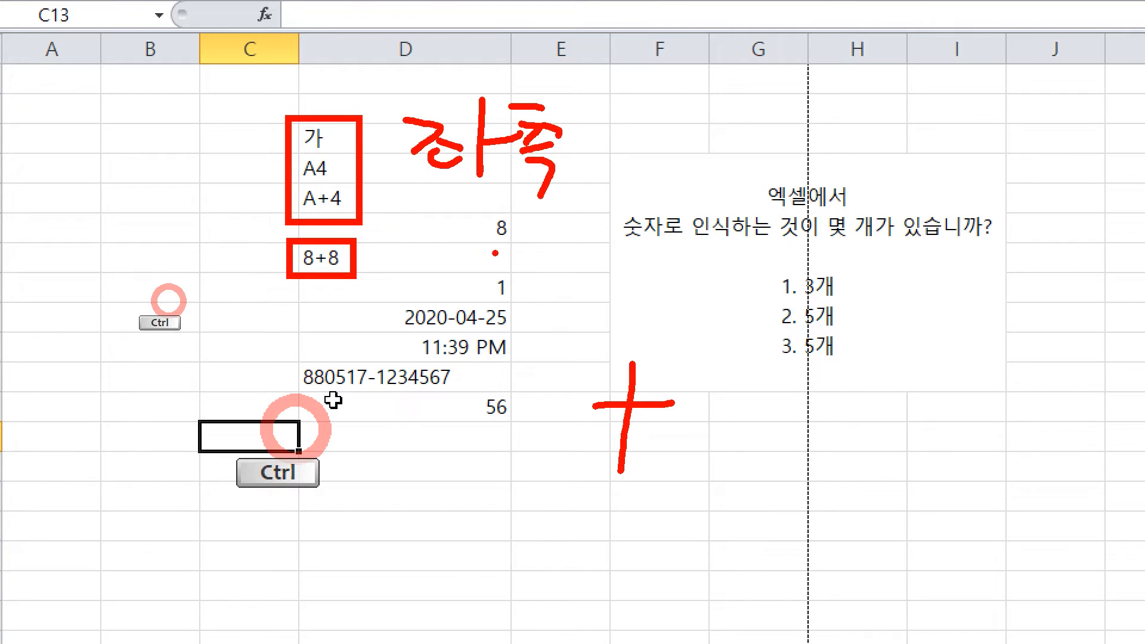
mouse_move(257, 251)
left_mouse_down()
mouse_move(273, 267)
mouse_move(296, 242)
left_mouse_up()
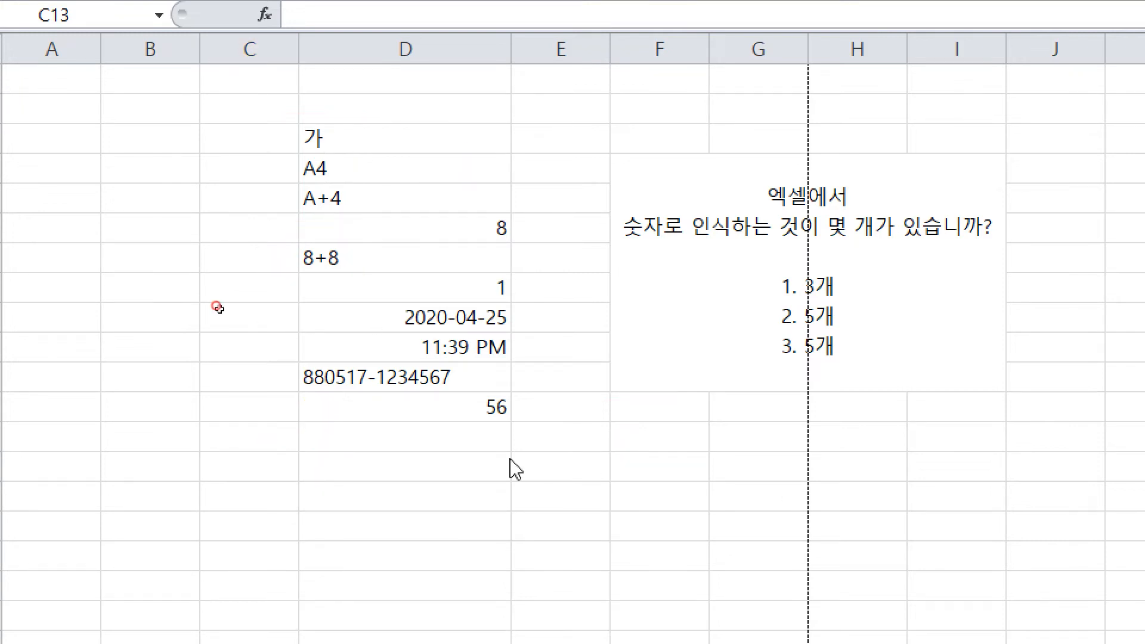
left_click(456, 463)
type("880517")
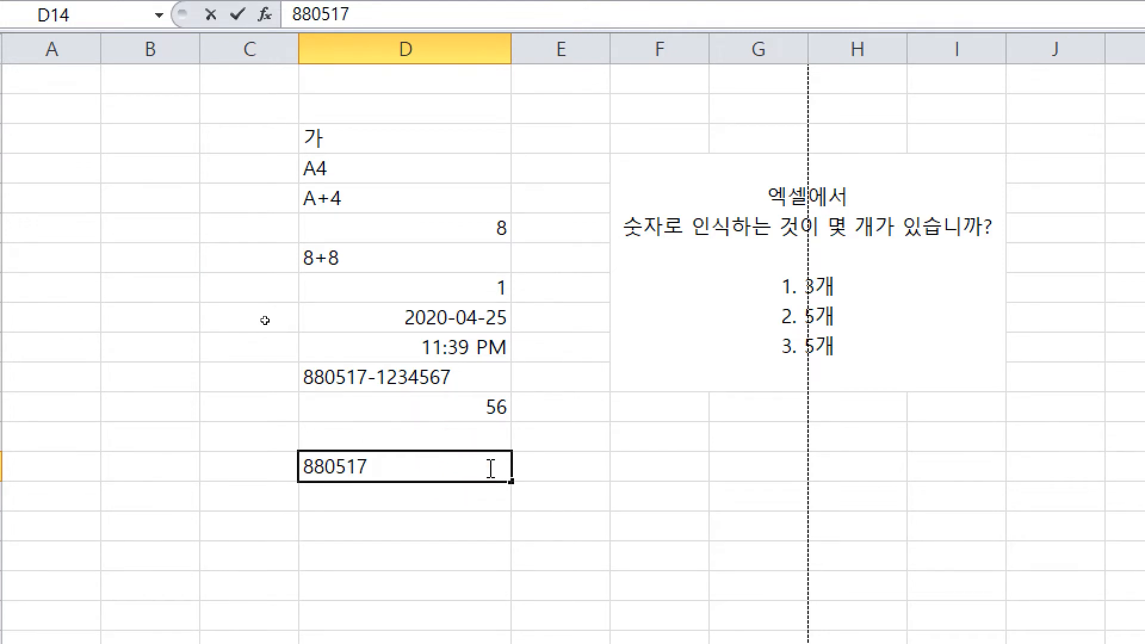
key("Return")
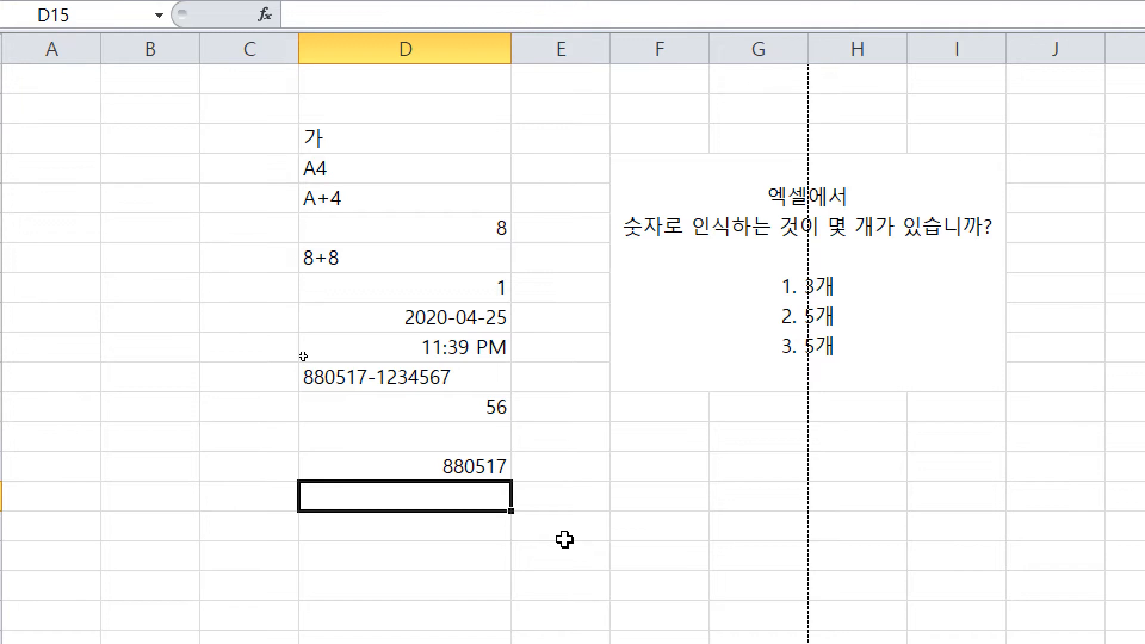
key("Up")
key("F2")
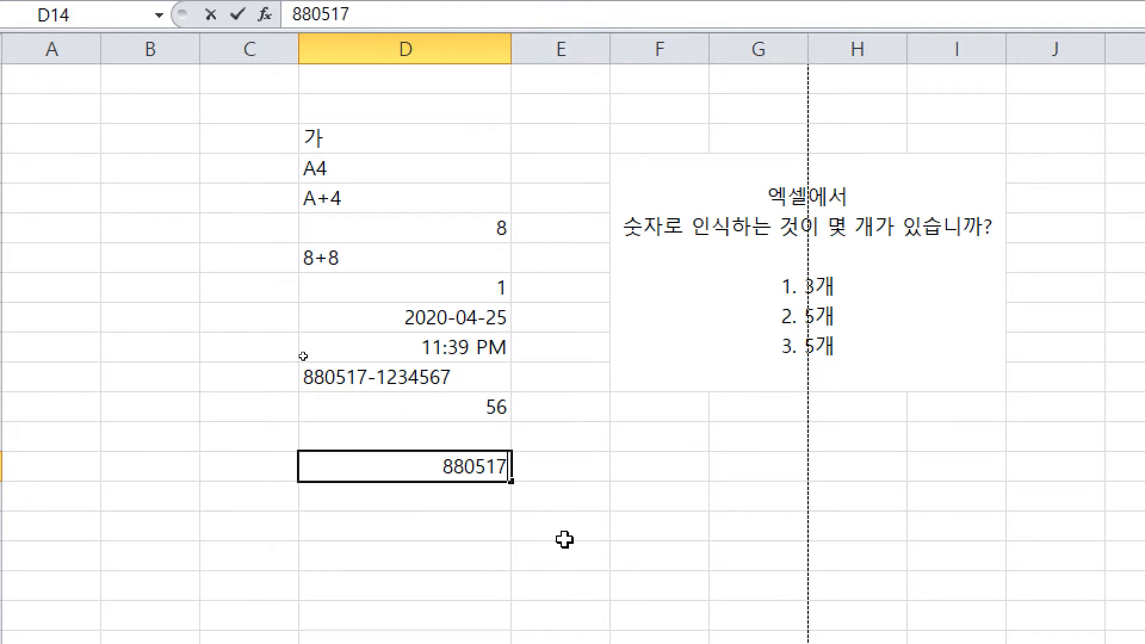
type("-")
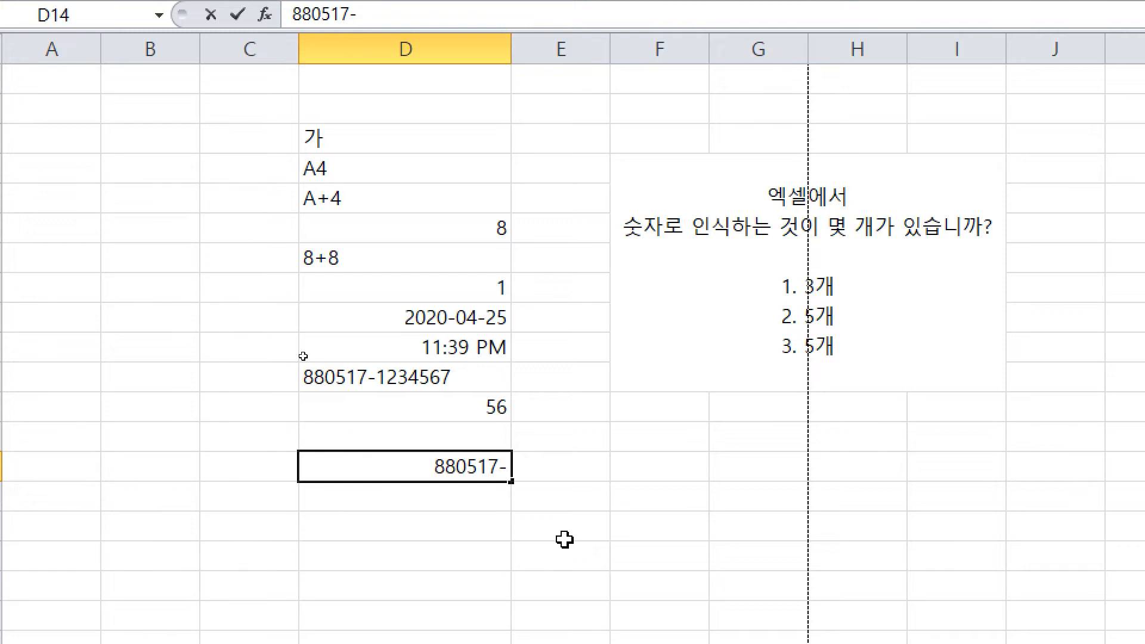
type("1234567")
key("Return")
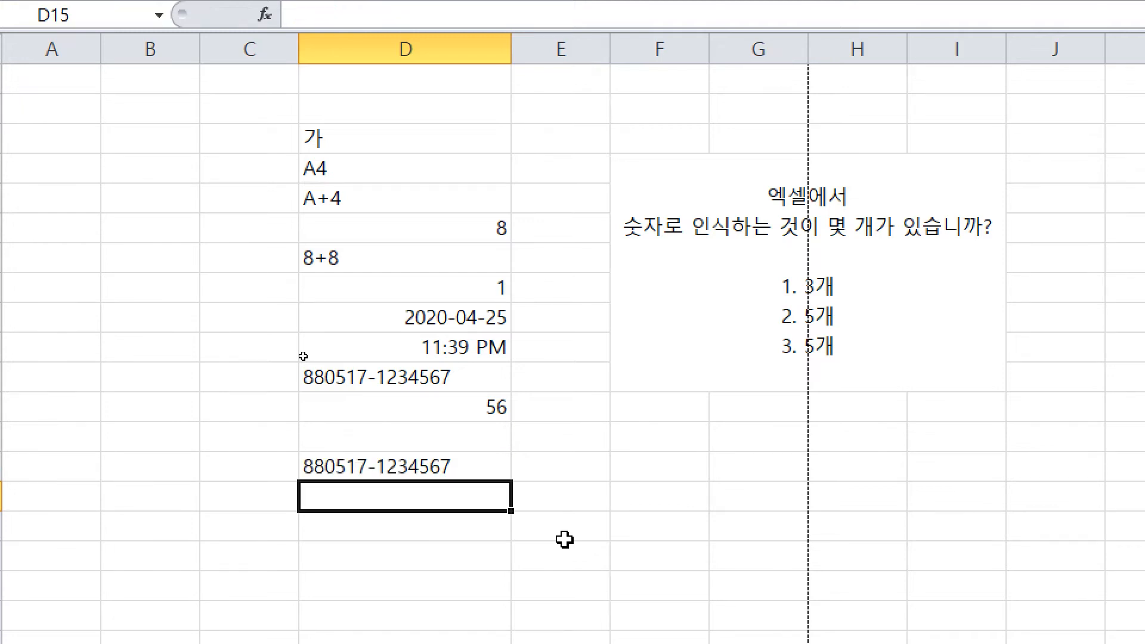
key("Up")
key("Return")
left_click(430, 467)
left_click(480, 370)
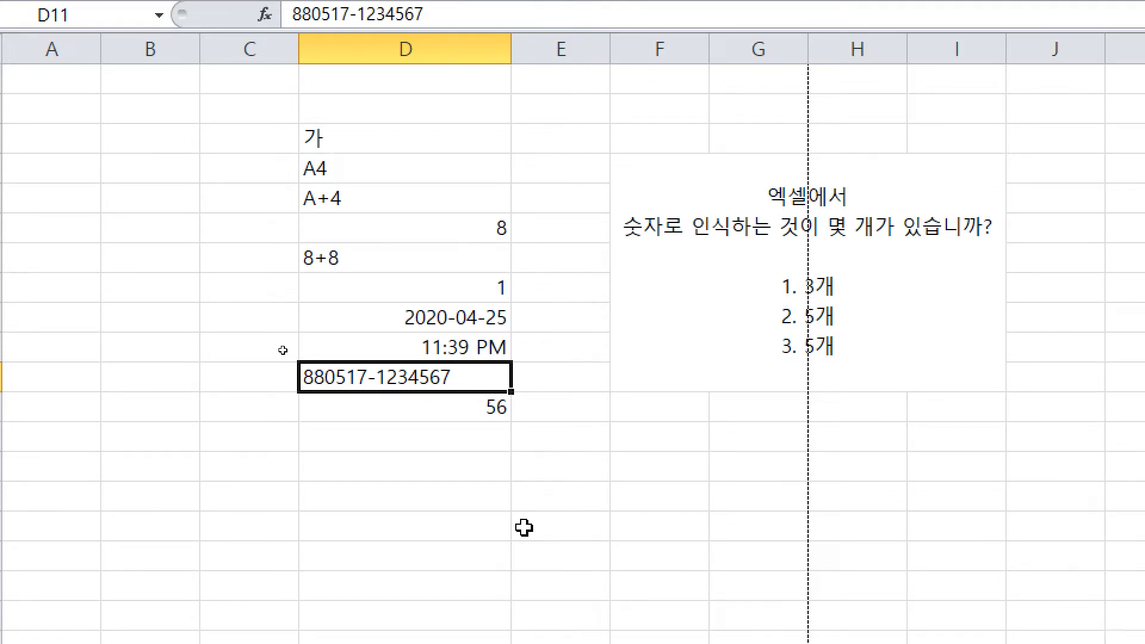
left_click(535, 460)
left_click(543, 370)
left_click(688, 454)
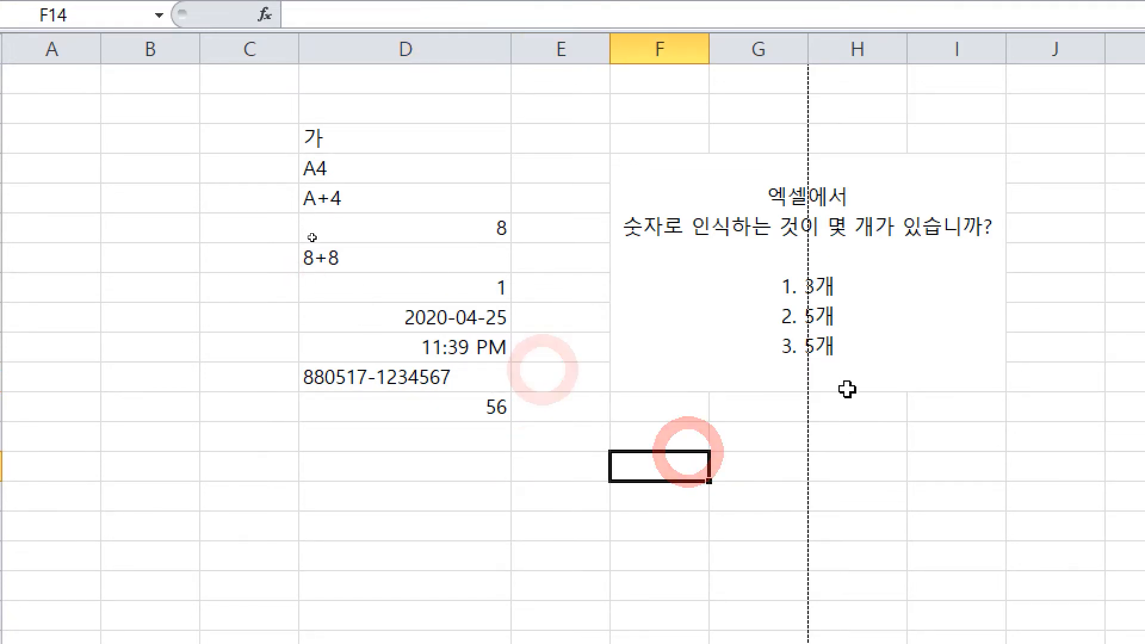
key("ctrl+2")
left_click_drag(771, 336, 852, 365)
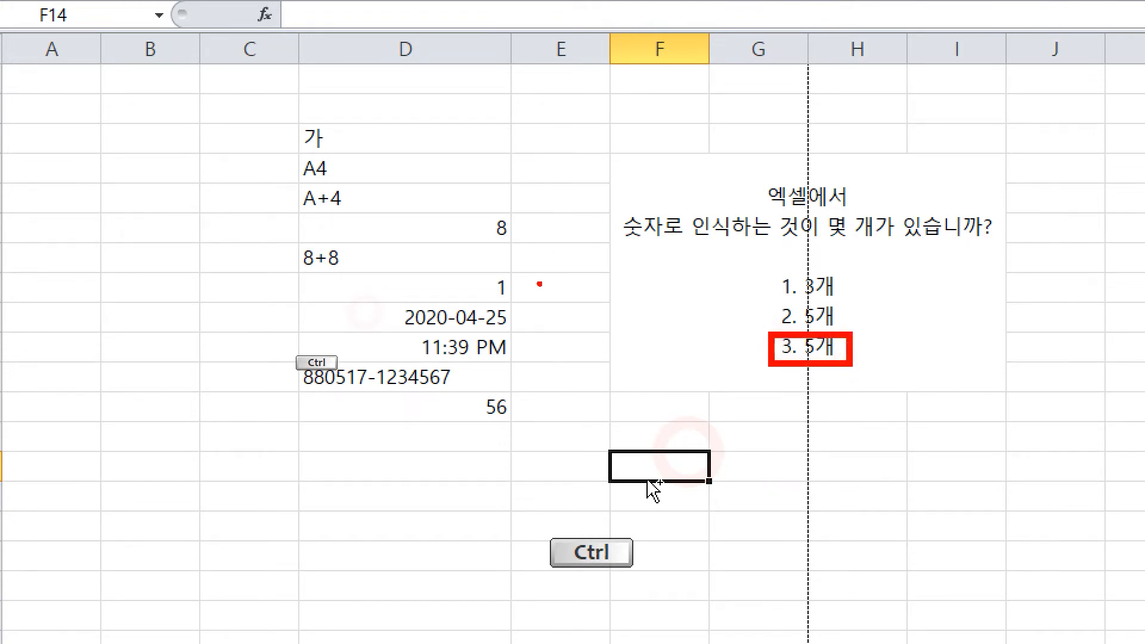
mouse_move(486, 215)
left_mouse_down()
mouse_move(526, 247)
mouse_move(482, 272)
mouse_move(528, 299)
left_mouse_up()
left_click_drag(388, 300, 525, 333)
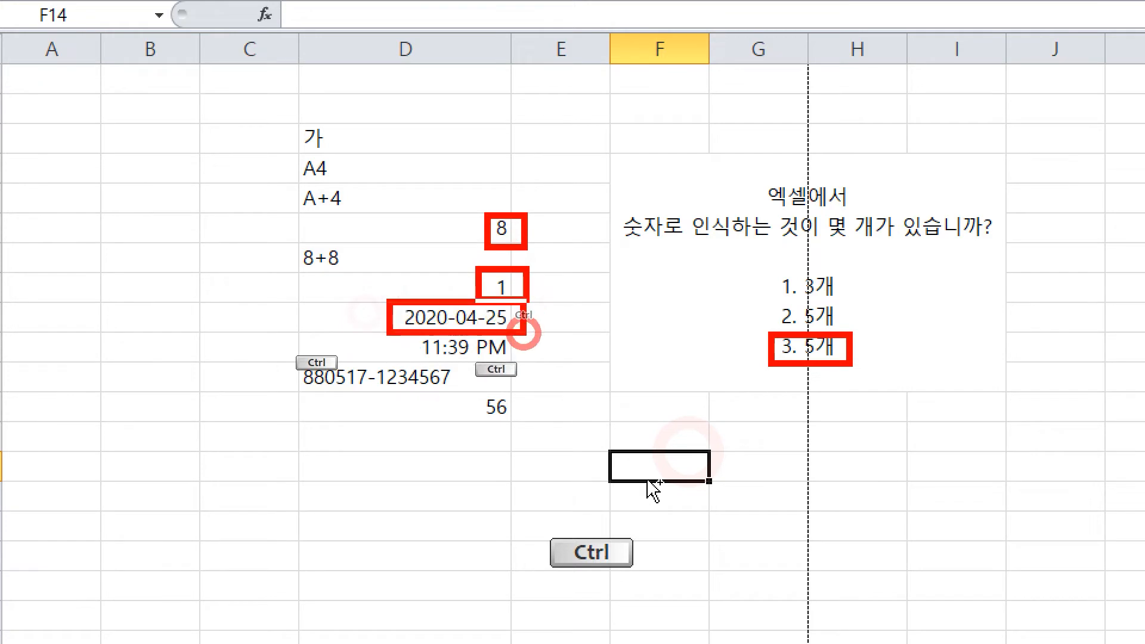
left_click_drag(400, 334, 530, 359)
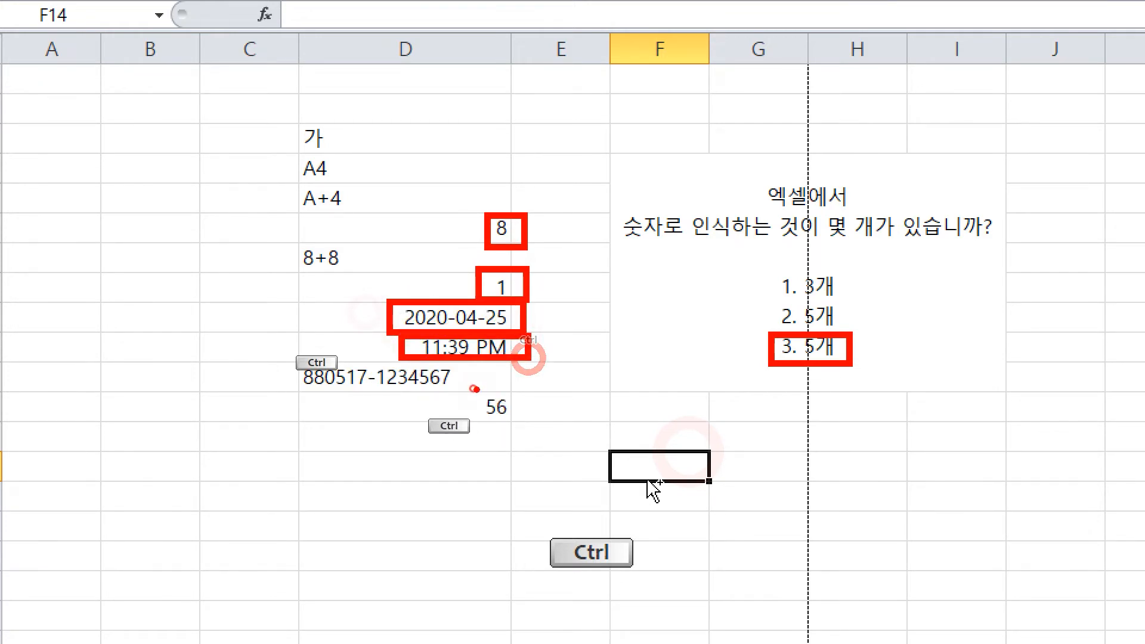
left_click_drag(474, 389, 528, 420)
left_click_drag(550, 227, 540, 428)
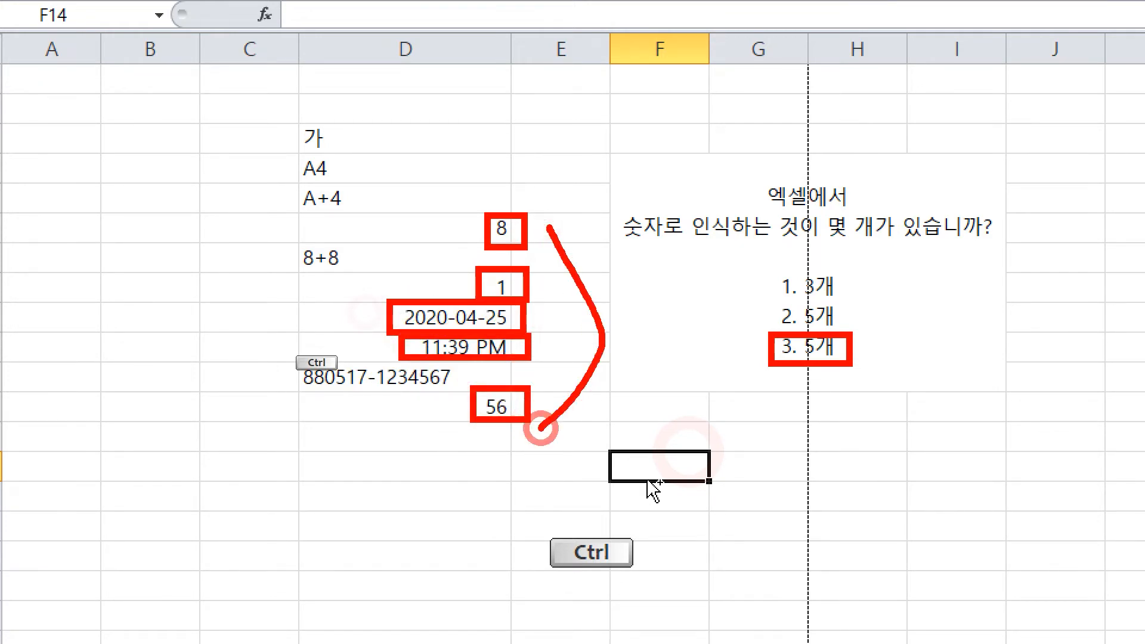
mouse_move(609, 371)
left_mouse_down()
mouse_move(741, 365)
mouse_move(705, 401)
left_mouse_up()
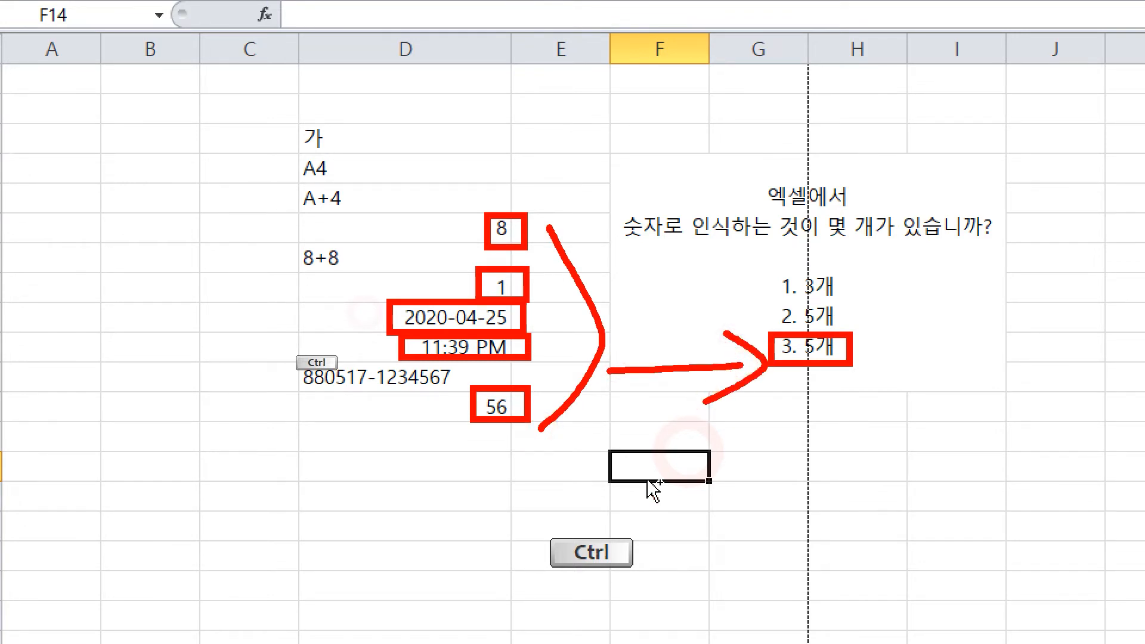
key("Escape")
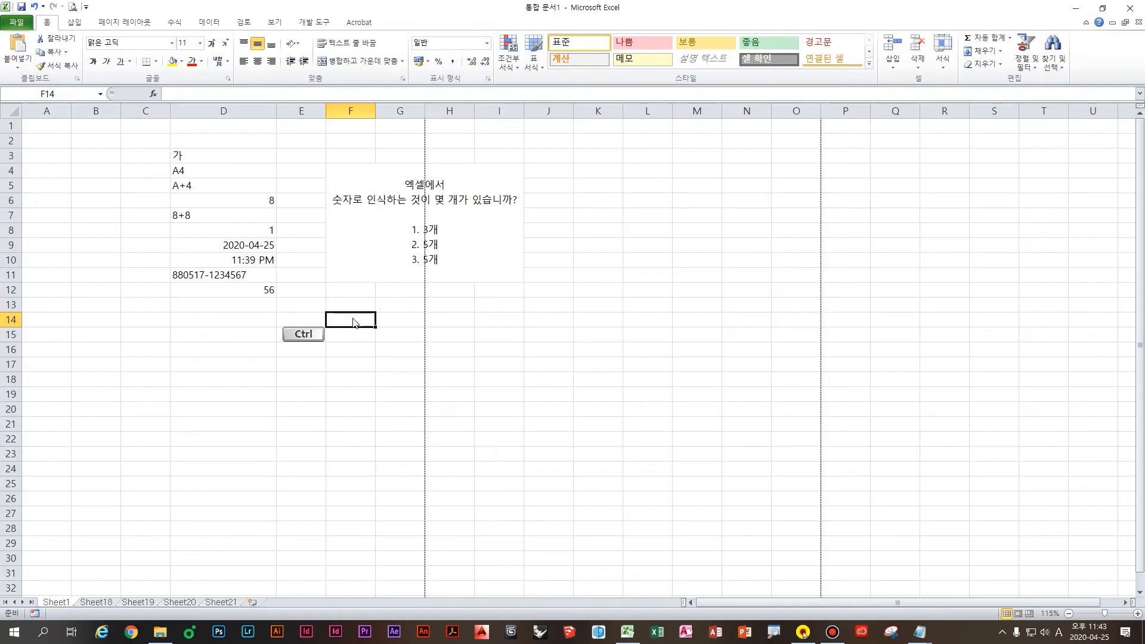
Step: In the Notepad notes, write that values Excel treats as numbers (dates, times included) are automatically right-aligned
left_click(917, 627)
left_click(895, 592)
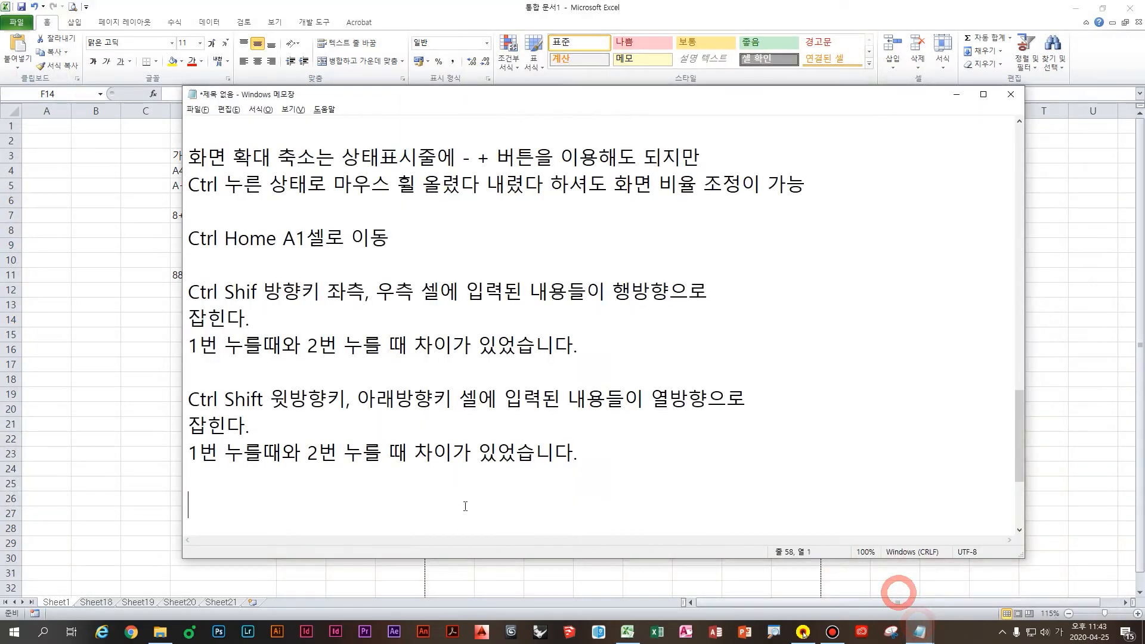
scroll(465, 506, "down", 1)
type("엑셀에")
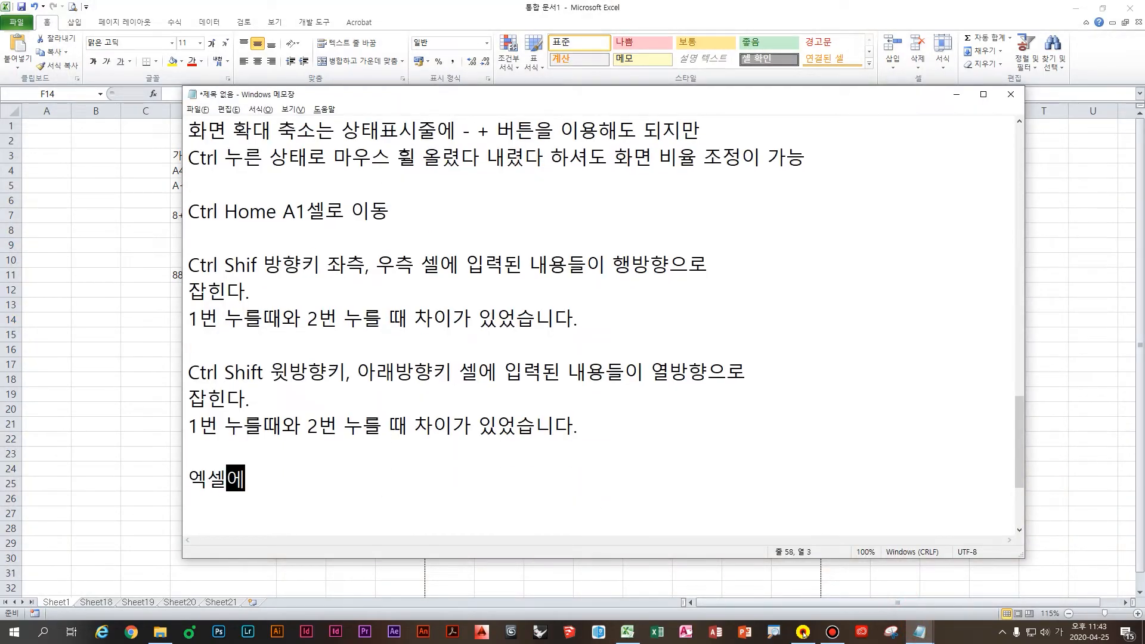
type("서 숫자로 인식")
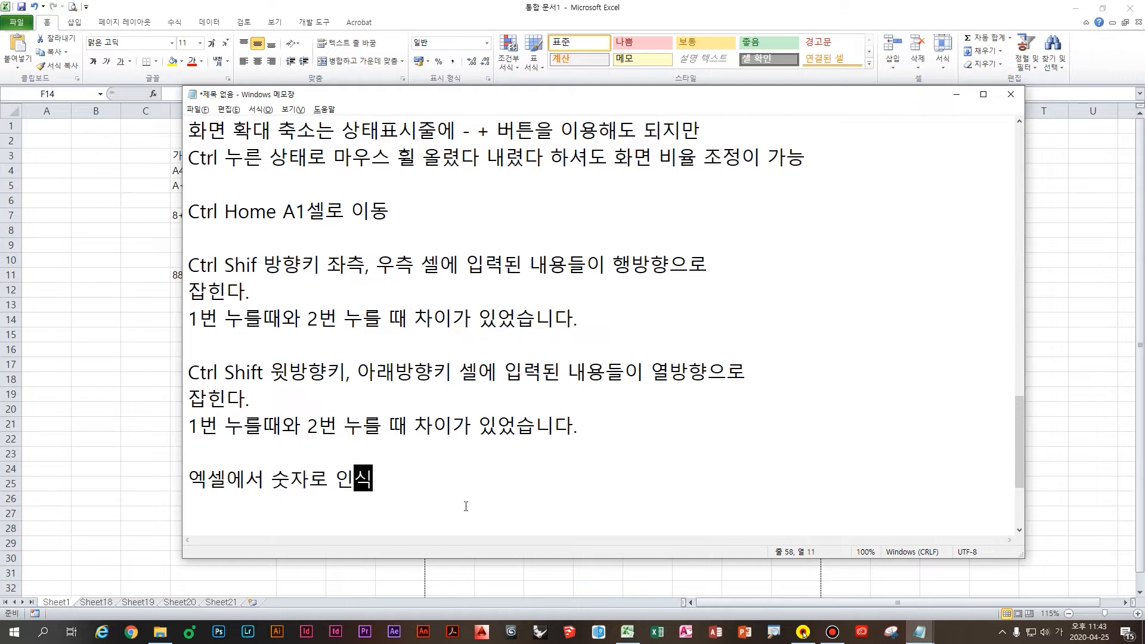
type("(날ㅉㅏ, 시간) 포")
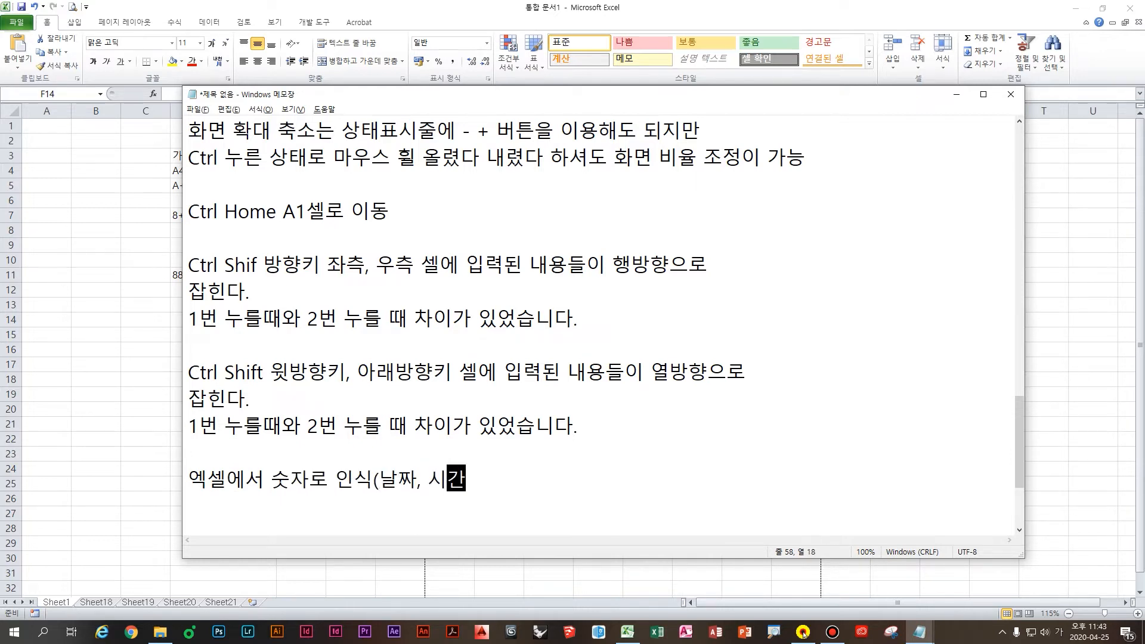
type("함 개념")
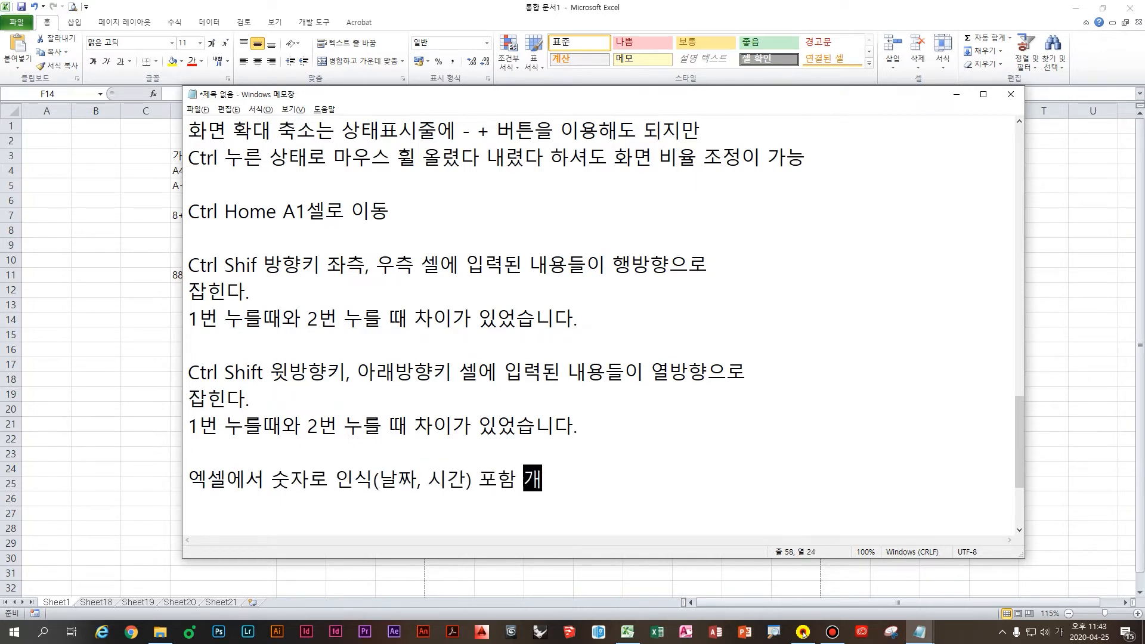
key("Return")
key("Return")
scroll(439, 494, "down", 1)
key("BackSpace")
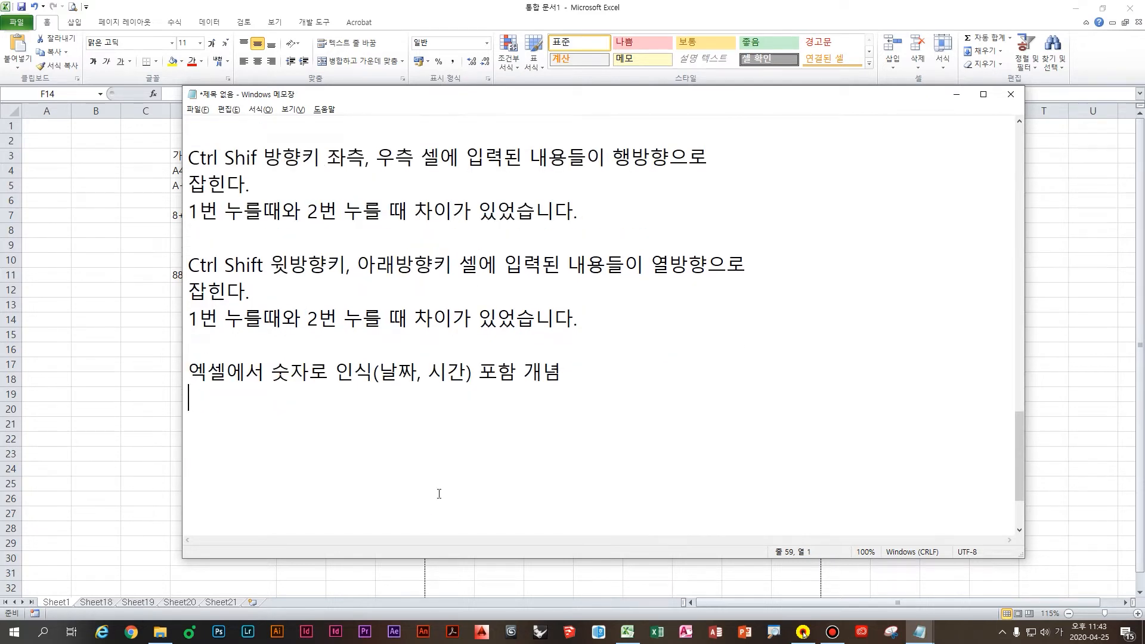
type("자동적으로 우측정ㄹ")
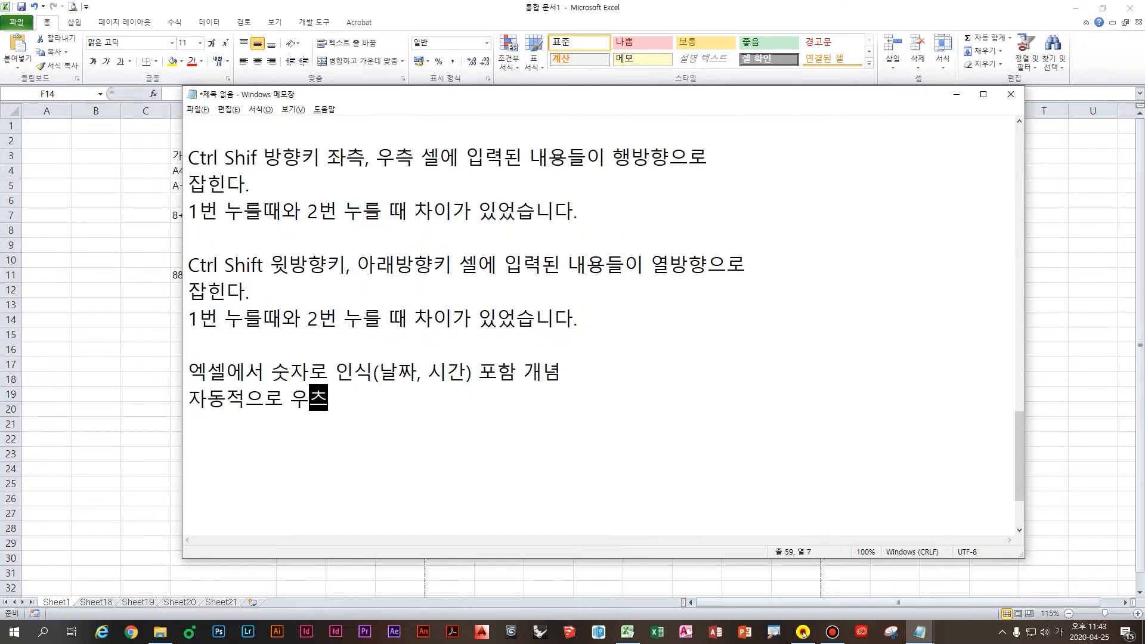
type("렬")
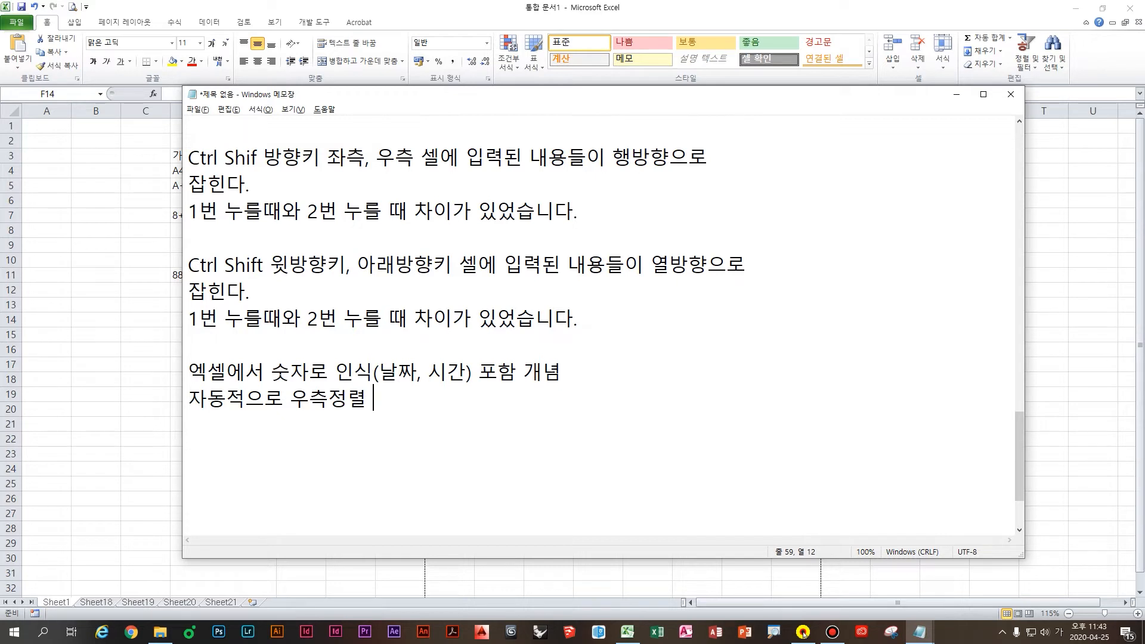
key("Return")
key("Return")
Step: Add the line that non-numeric text is automatically left-aligned (자동적으로 좌측 정렬), then return to Excel
type("숫자를 제외ㅎ")
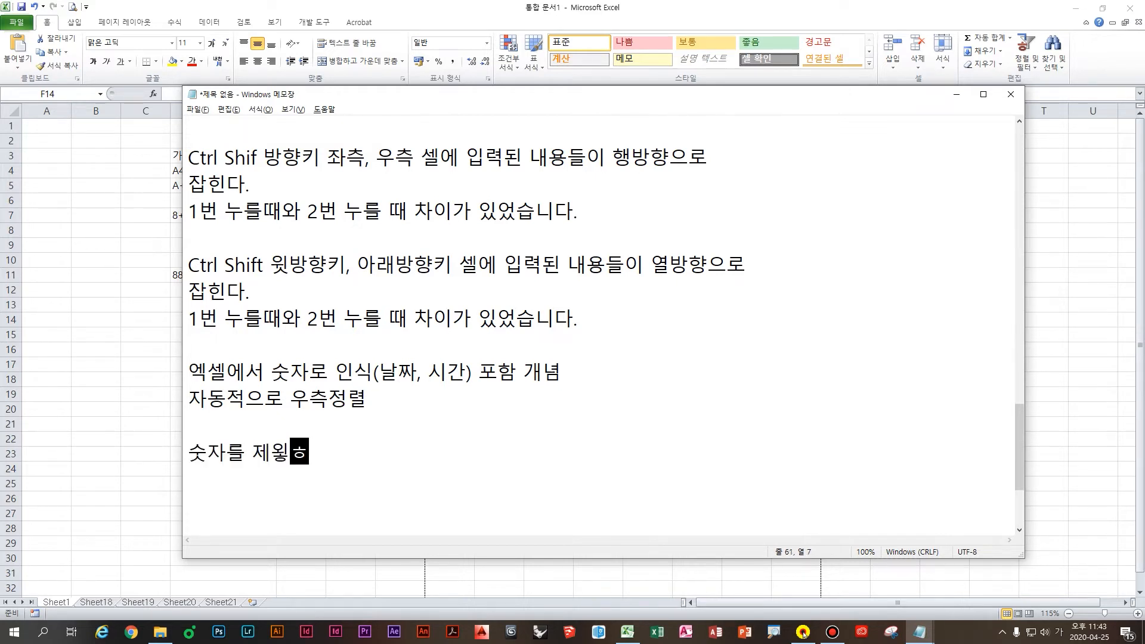
type("한 무")
key("BackSpace")
key("BackSpace")
key("BackSpace")
key("BackSpace")
key("BackSpace")
type("외한 무")
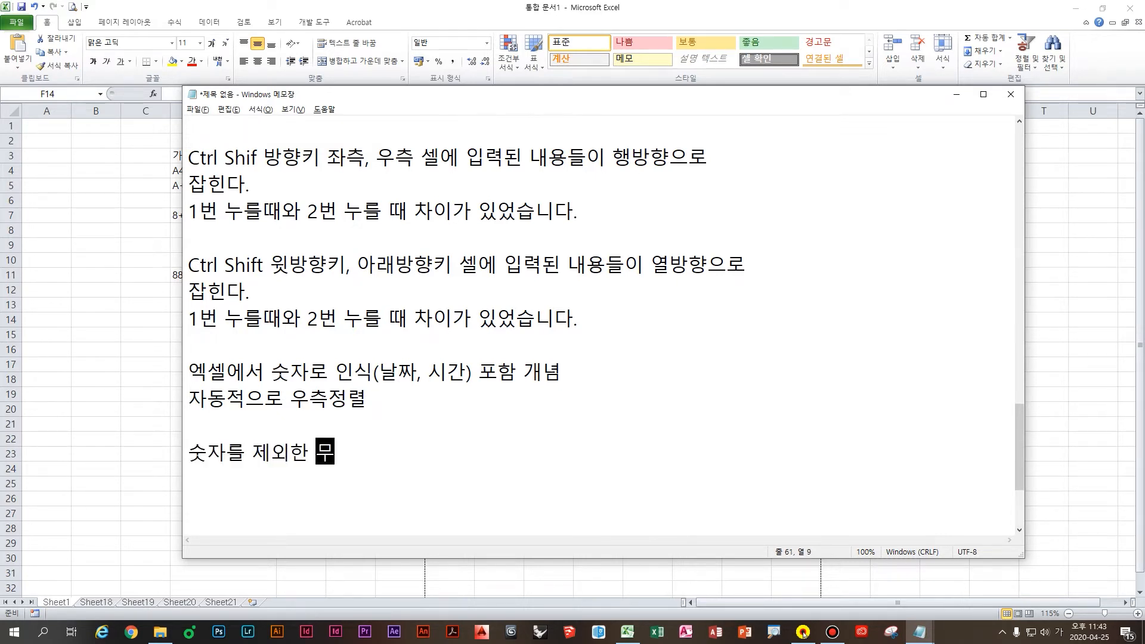
type("ㄴ자열은 좌측")
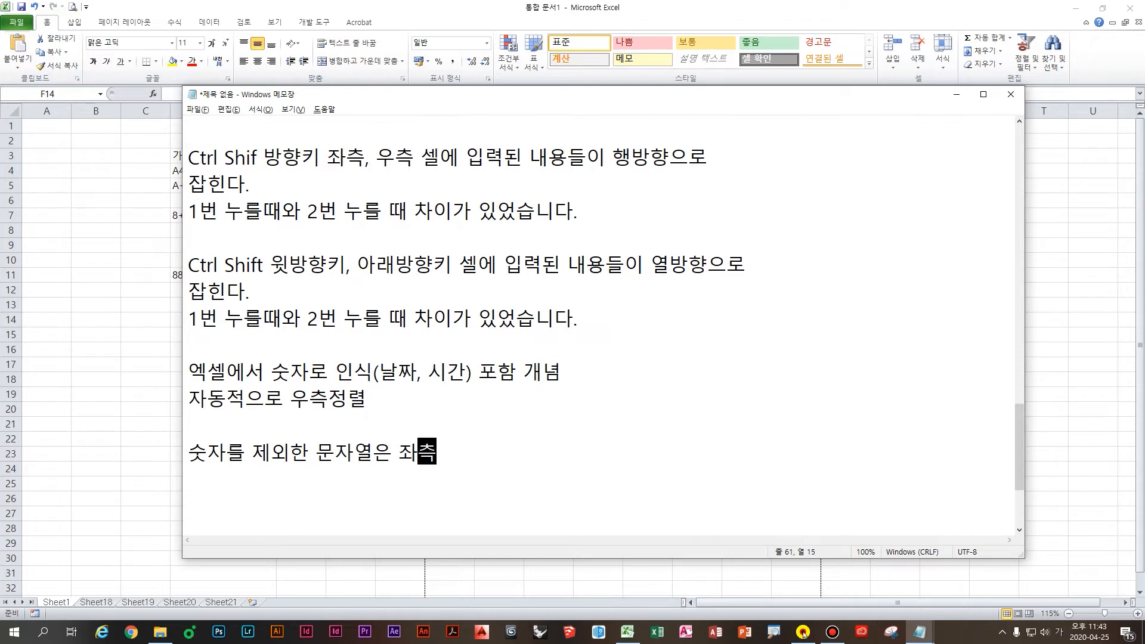
type(" 정렬")
key("Left")
key("Left")
key("Left")
key("Left")
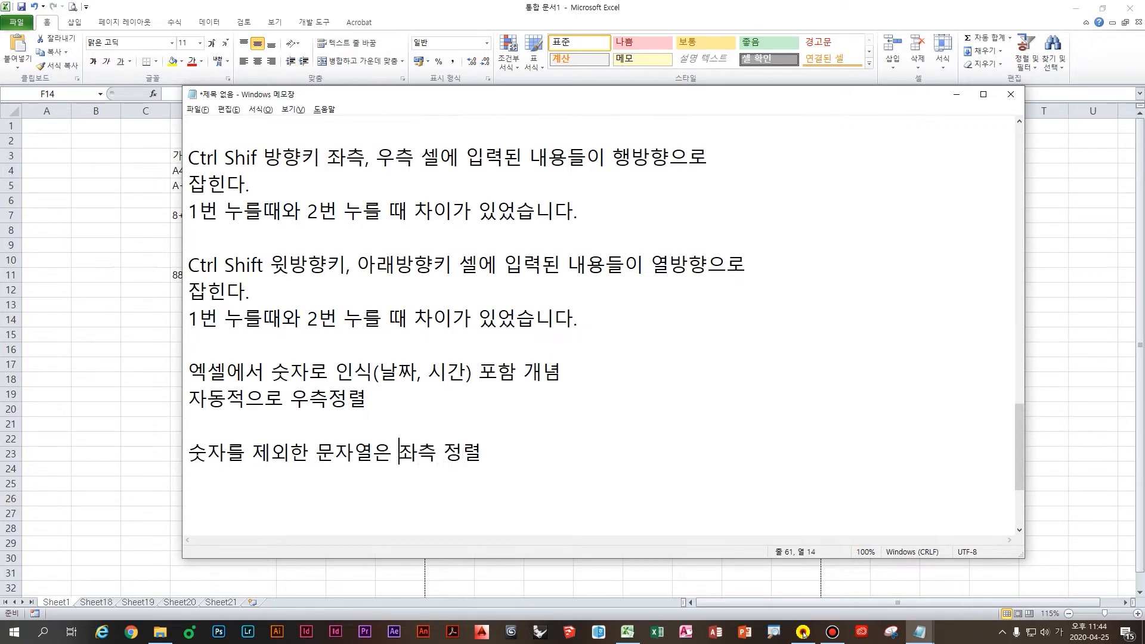
type("자동적으로")
key("Return")
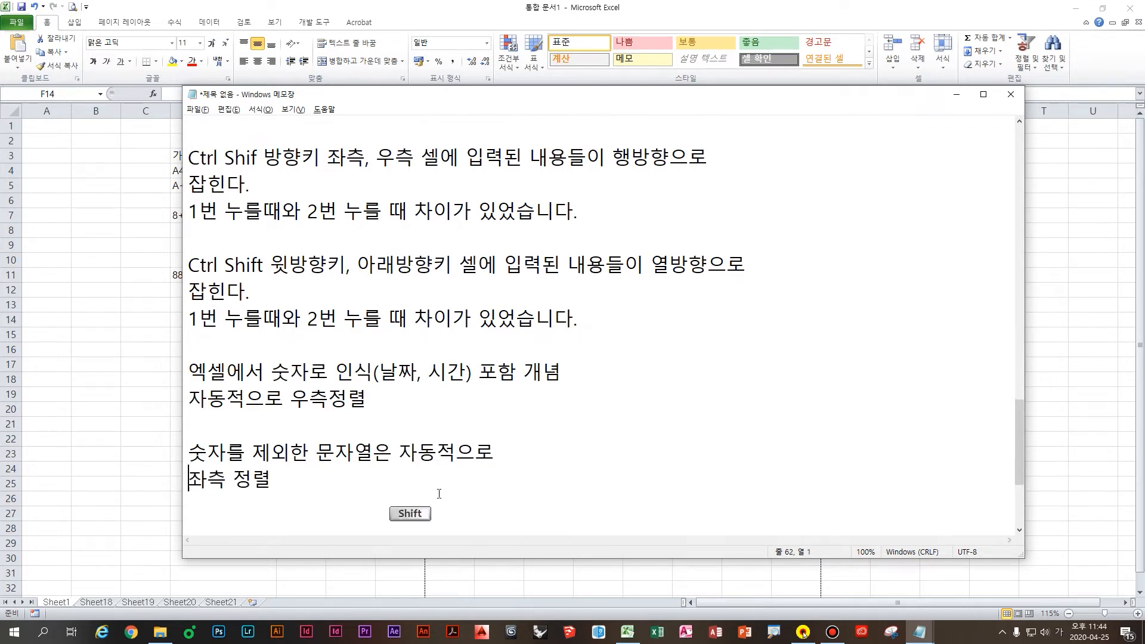
key("BackSpace")
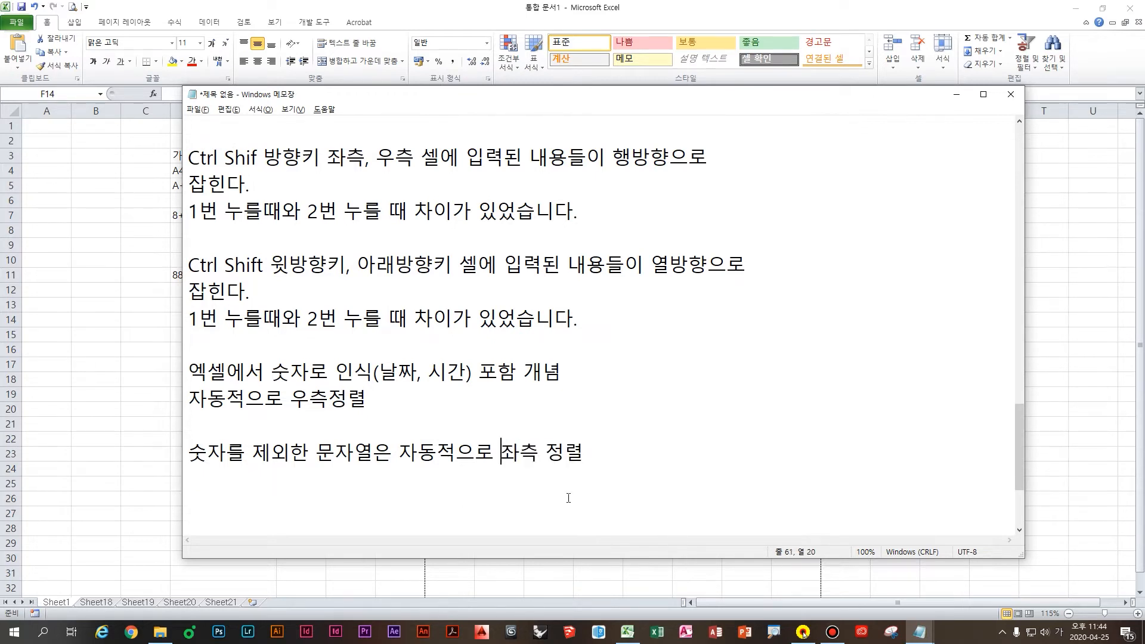
left_click(568, 499)
left_click(127, 356)
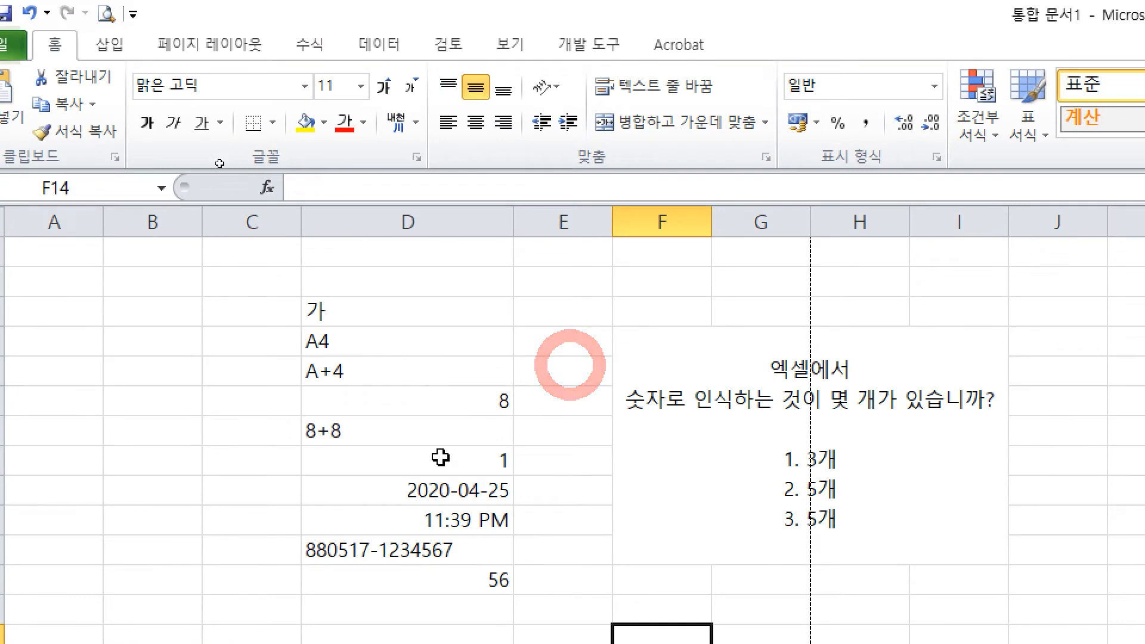
Step: Right-align the 가 in cell D3, after briefly trying left and centre alignment
left_click(400, 323)
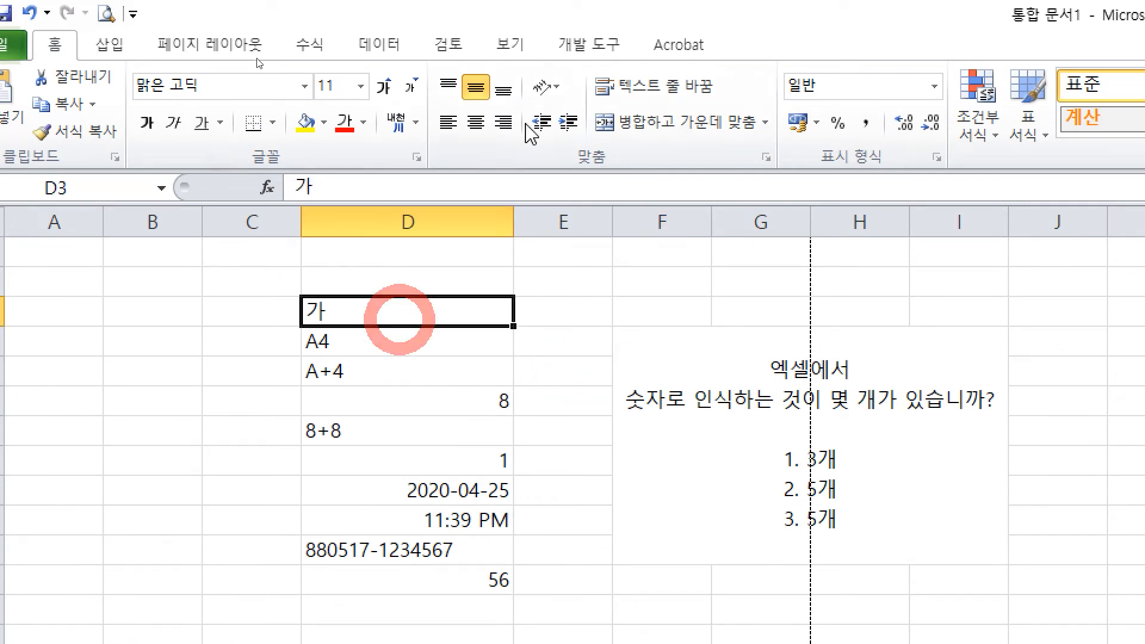
left_click(501, 122)
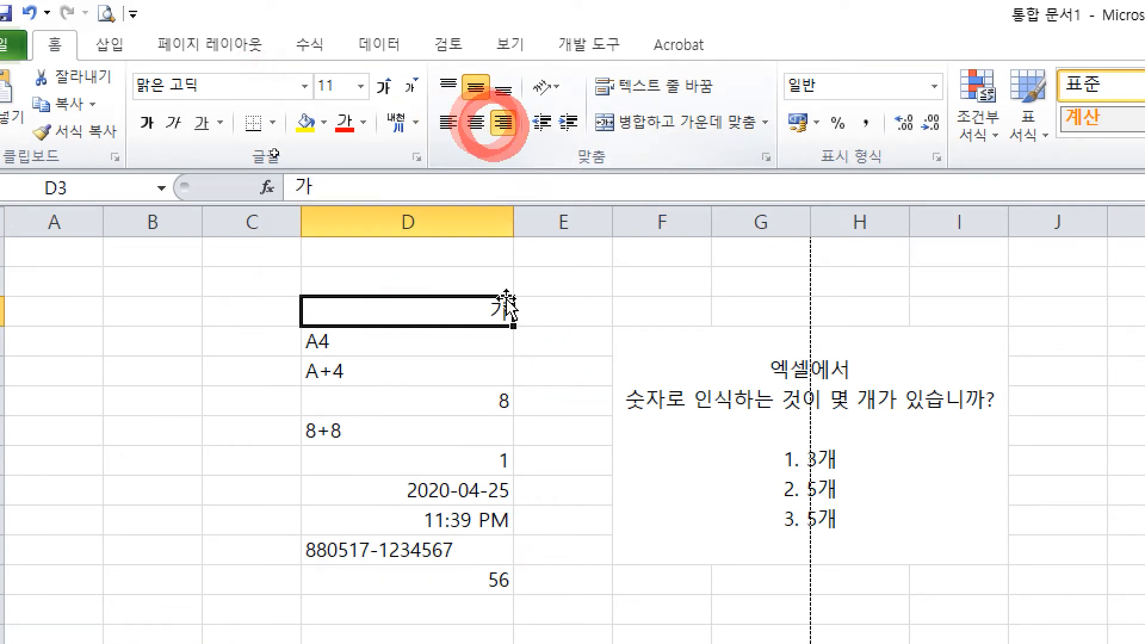
left_click(448, 122)
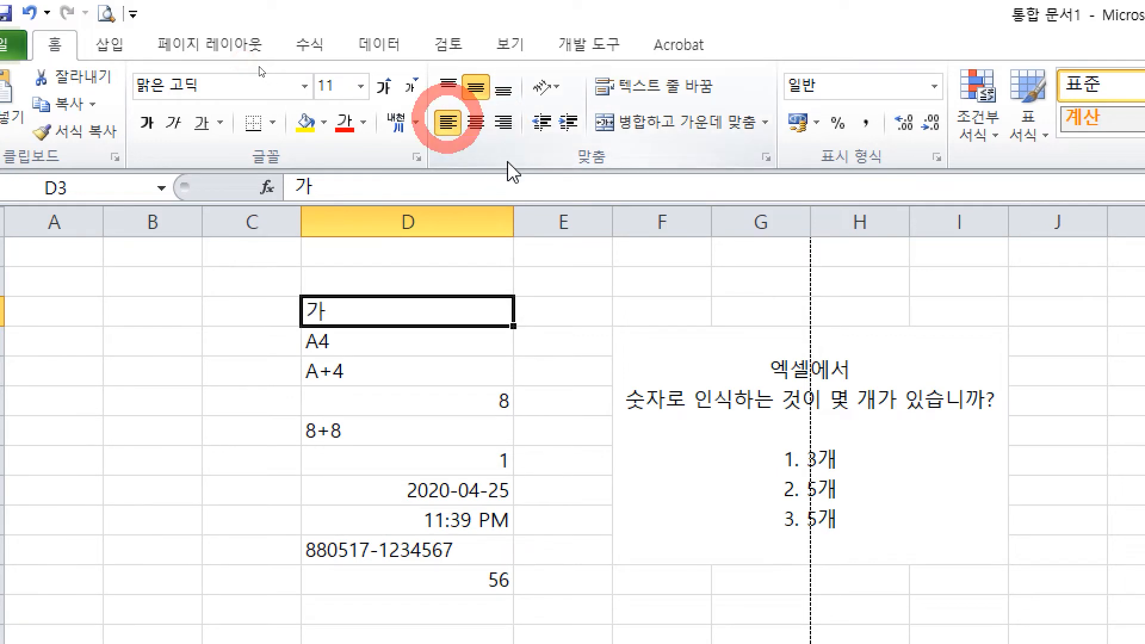
left_click(475, 123)
left_click(503, 122)
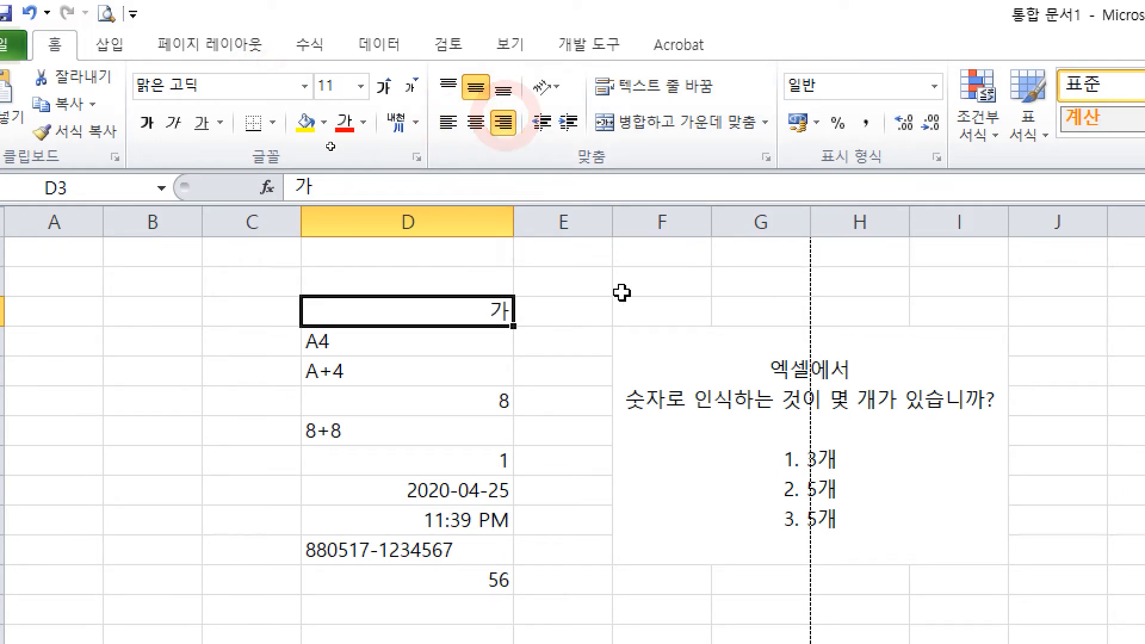
key("ctrl+2")
mouse_move(562, 244)
left_mouse_down()
mouse_move(573, 288)
mouse_move(630, 273)
left_mouse_up()
left_click_drag(605, 289, 635, 281)
left_click_drag(647, 252, 638, 303)
left_click_drag(662, 242, 665, 306)
left_click_drag(710, 240, 685, 281)
left_click_drag(697, 262, 708, 276)
mouse_move(727, 234)
left_mouse_down()
mouse_move(720, 289)
mouse_move(741, 275)
left_mouse_up()
left_click_drag(706, 291, 744, 306)
mouse_move(777, 250)
left_mouse_down()
mouse_move(755, 293)
mouse_move(779, 339)
left_mouse_up()
mouse_move(885, 247)
left_mouse_down()
mouse_move(863, 295)
mouse_move(899, 294)
left_mouse_up()
left_click_drag(850, 303, 893, 303)
left_click_drag(879, 315, 893, 325)
left_click_drag(941, 264, 923, 305)
left_click_drag(956, 276, 953, 291)
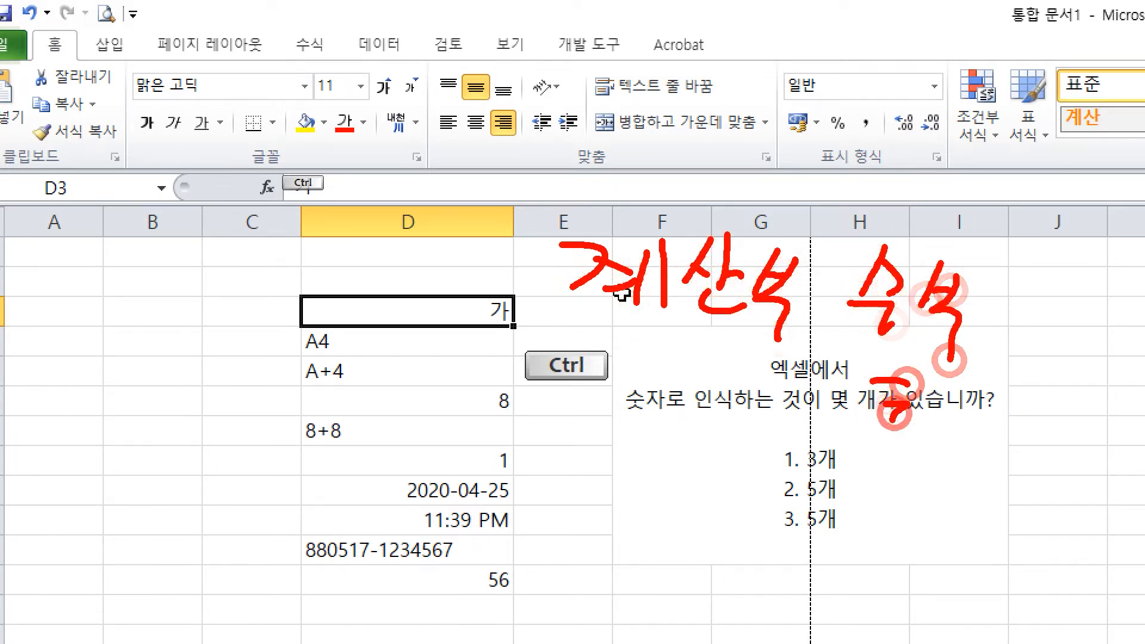
mouse_move(895, 412)
left_mouse_down()
mouse_move(931, 418)
mouse_move(925, 465)
left_mouse_up()
mouse_move(961, 411)
left_mouse_down()
mouse_move(984, 460)
mouse_move(993, 447)
left_mouse_up()
left_click_drag(967, 459, 967, 492)
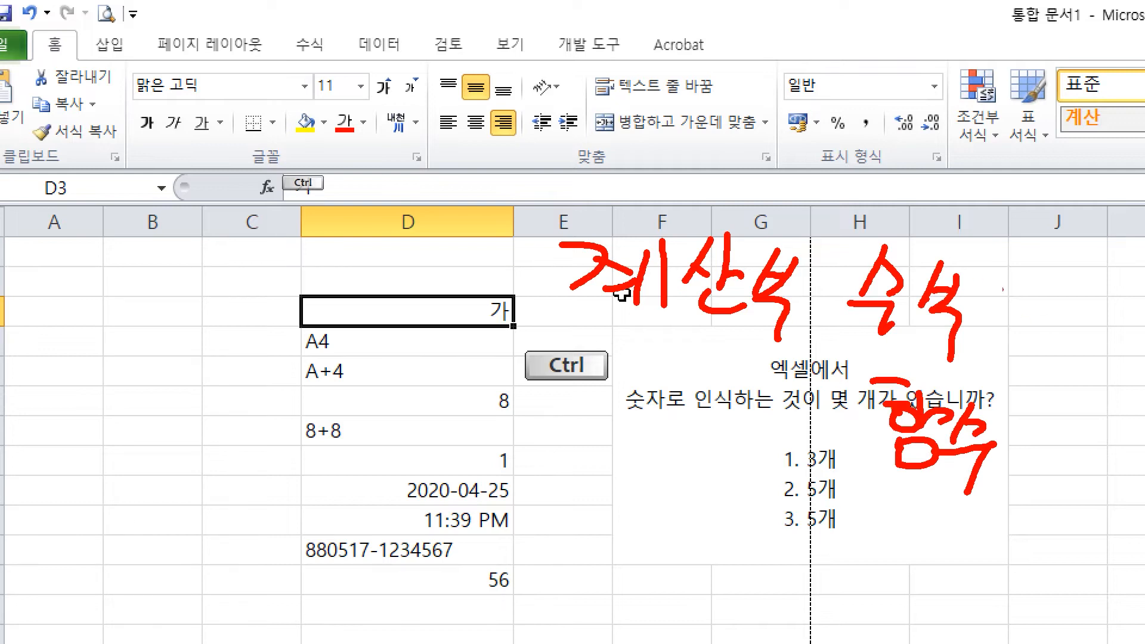
mouse_move(1036, 290)
left_mouse_down()
mouse_move(1099, 389)
mouse_move(1002, 495)
left_mouse_up()
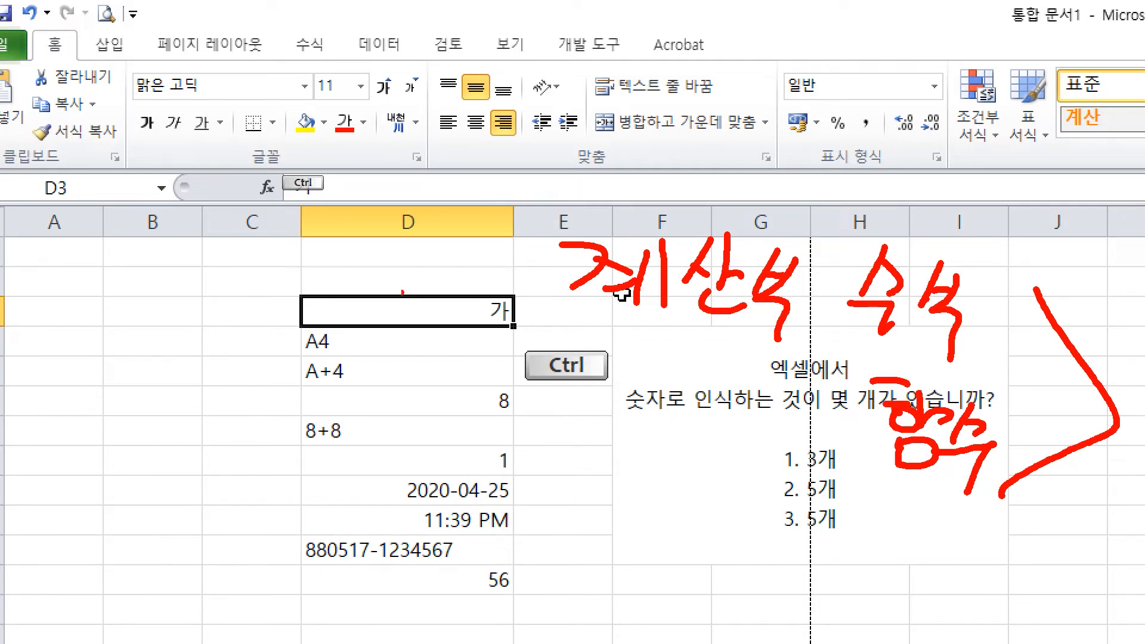
left_click_drag(378, 310, 435, 345)
Step: Clear D3's explicit alignment so 가 is left-aligned again, then select cell E14
left_click(447, 298)
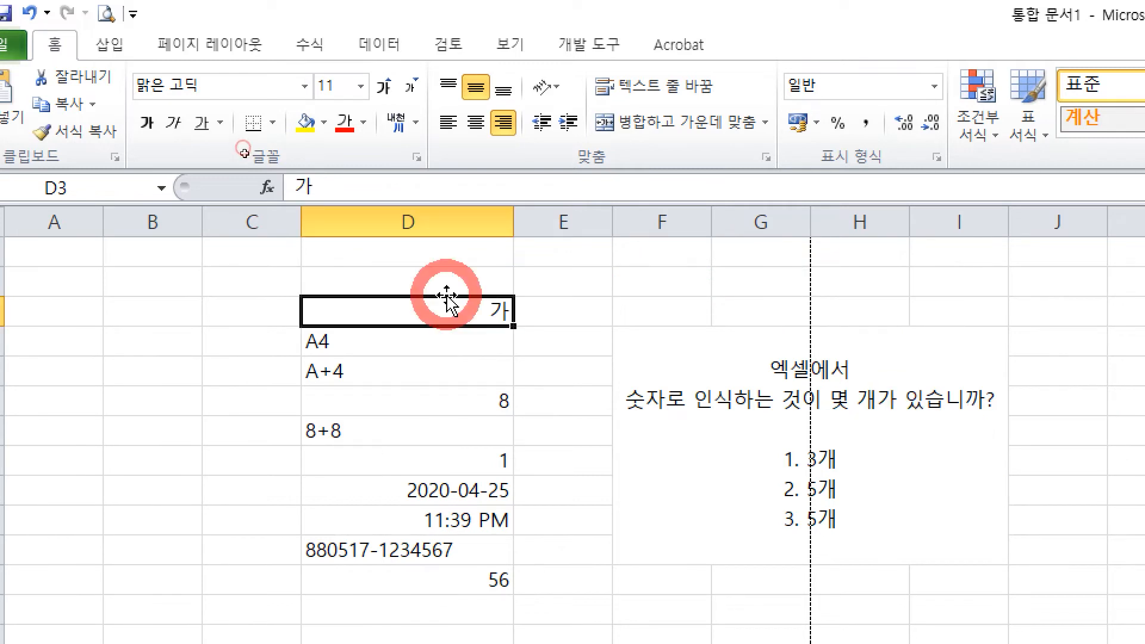
left_click(476, 122)
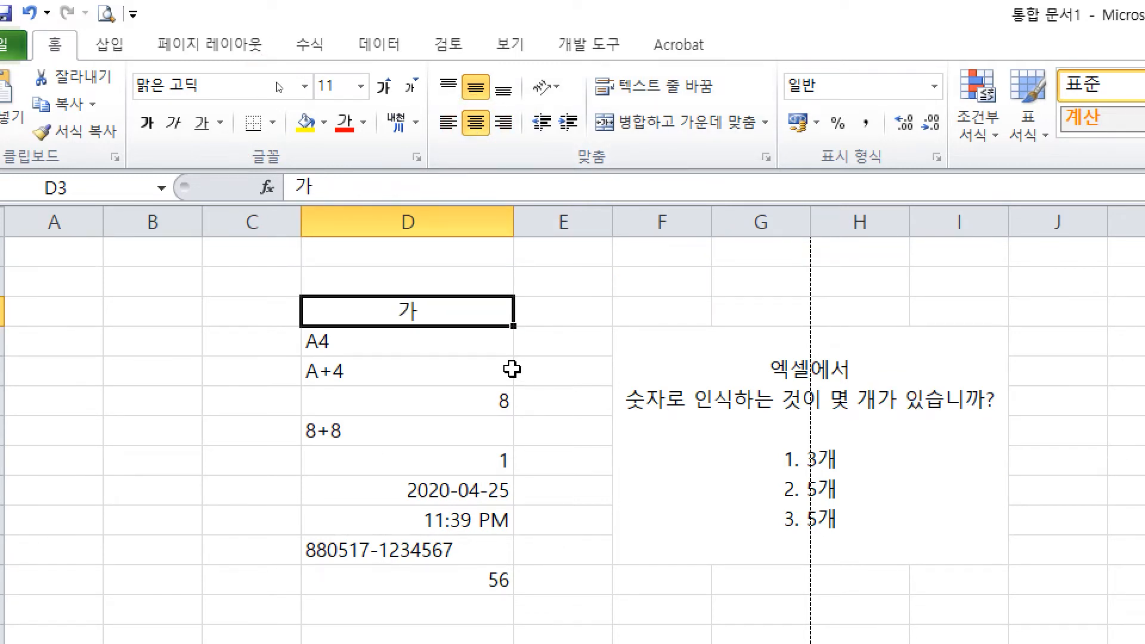
left_click(474, 125)
left_click(506, 123)
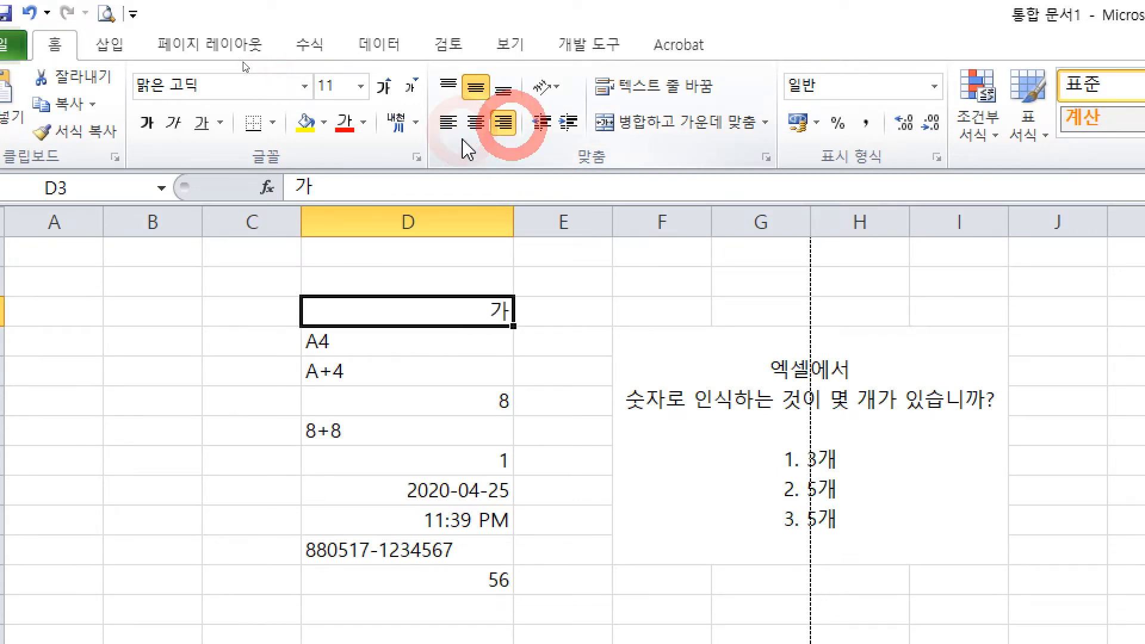
left_click(447, 123)
left_click(441, 125)
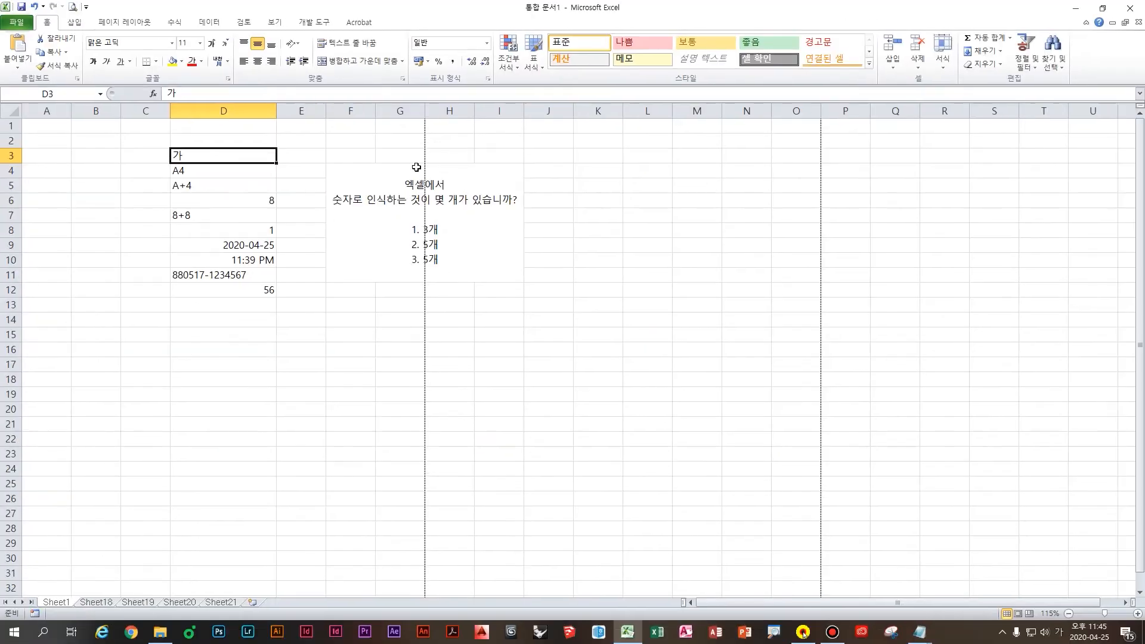
left_click(902, 483)
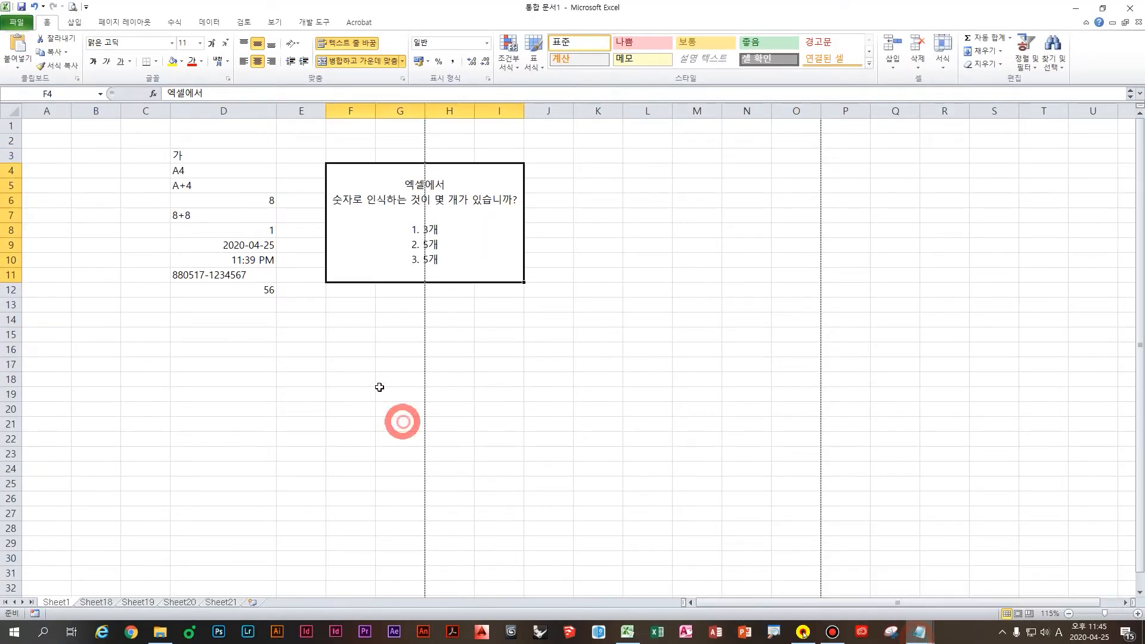
left_click(357, 337)
left_click(269, 320)
left_click(318, 322)
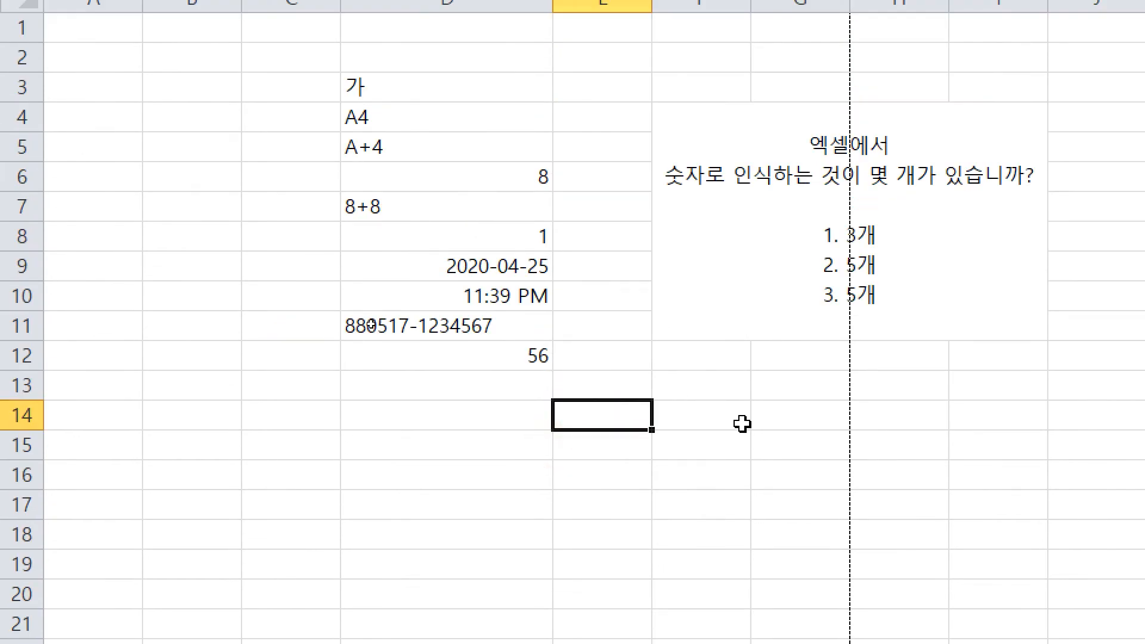
Step: Handwrite the examples 02 and 010 on screen with the annotation pen
key("ctrl")
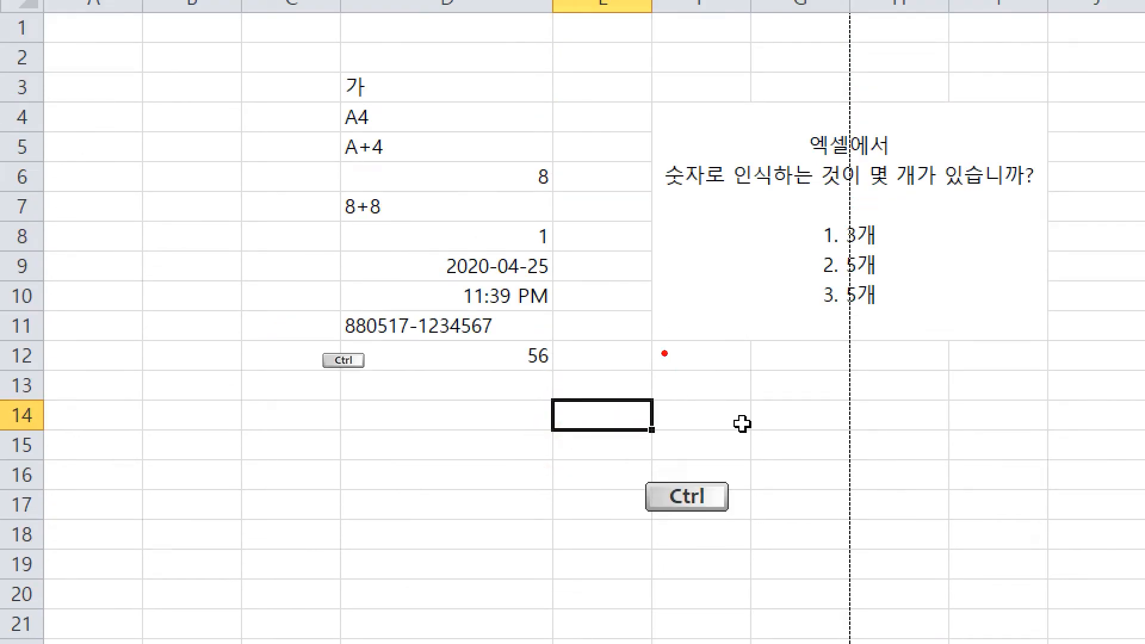
left_click_drag(633, 349, 635, 345)
mouse_move(714, 341)
left_mouse_down()
mouse_move(731, 395)
mouse_move(796, 382)
left_mouse_up()
left_click_drag(644, 444, 643, 447)
left_click_drag(713, 428, 689, 500)
mouse_move(716, 480)
left_mouse_down()
mouse_move(742, 465)
mouse_move(719, 481)
left_mouse_up()
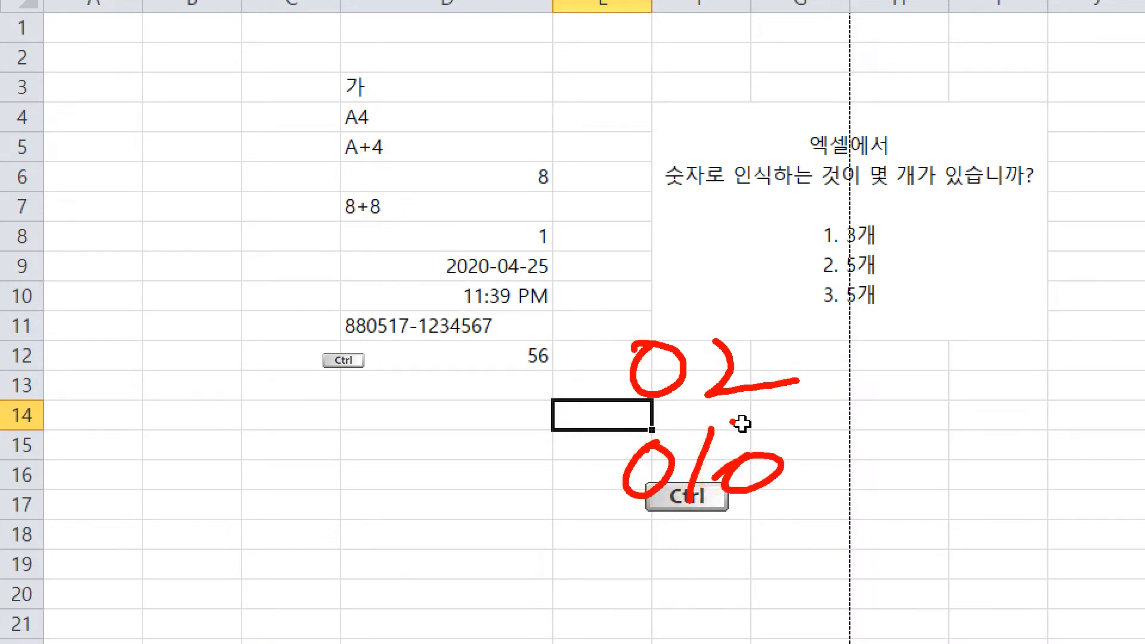
Step: Write their displayed results 2 and 10 in blue, tick both examples, then clear the annotations
key("b")
mouse_move(888, 353)
left_mouse_down()
mouse_move(925, 341)
mouse_move(976, 378)
left_mouse_up()
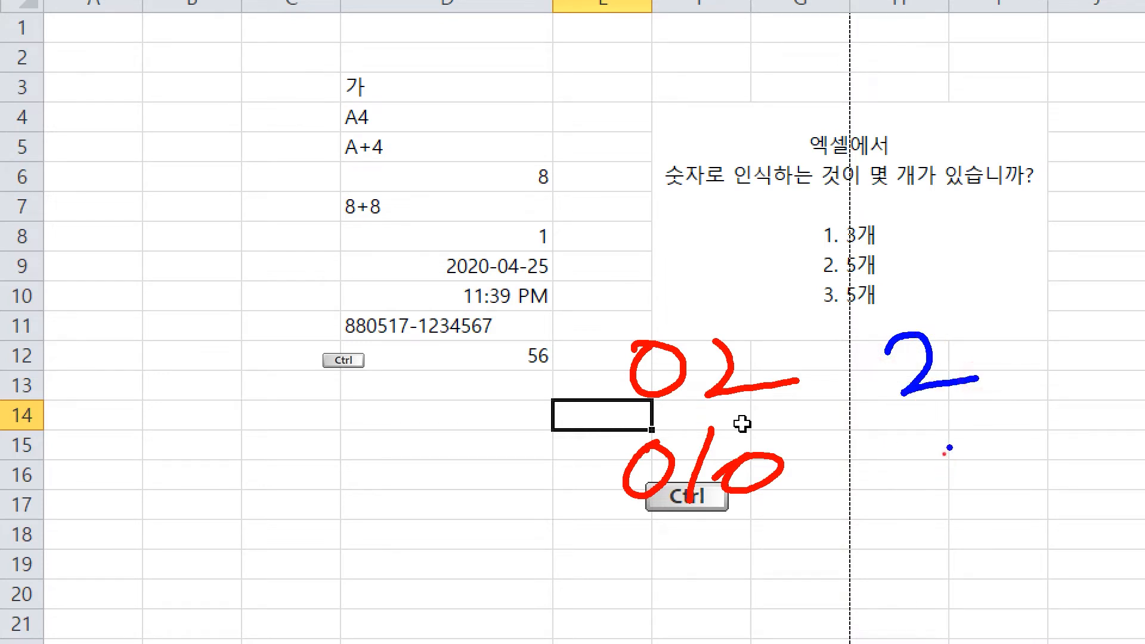
left_click_drag(950, 448, 898, 510)
left_click_drag(962, 474, 961, 480)
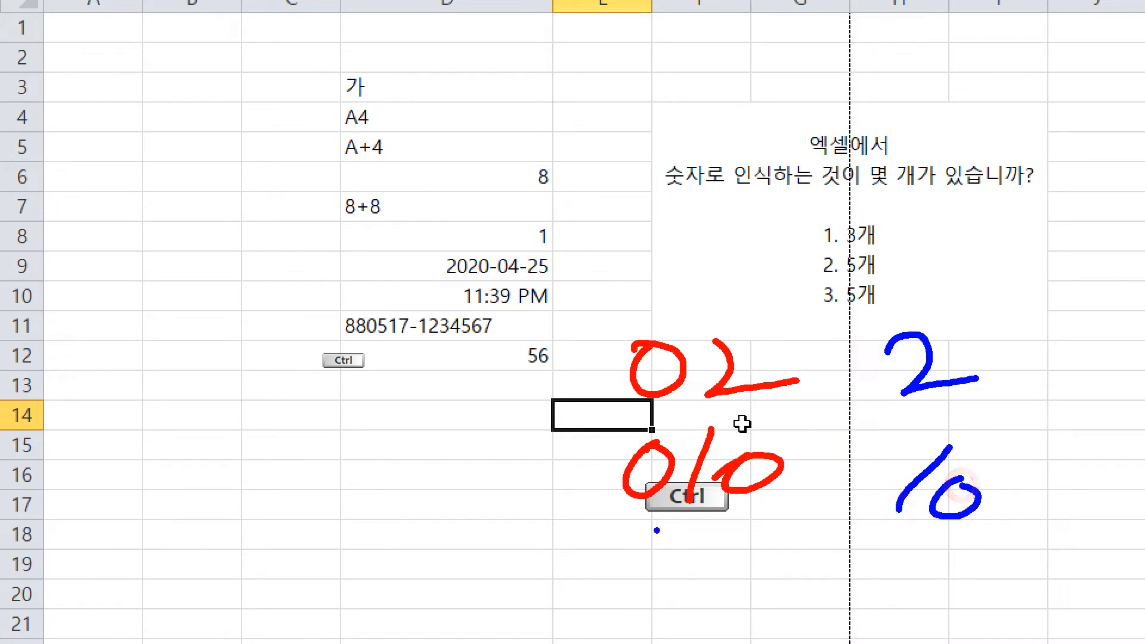
mouse_move(620, 301)
left_mouse_down()
mouse_move(638, 328)
mouse_move(678, 276)
left_mouse_up()
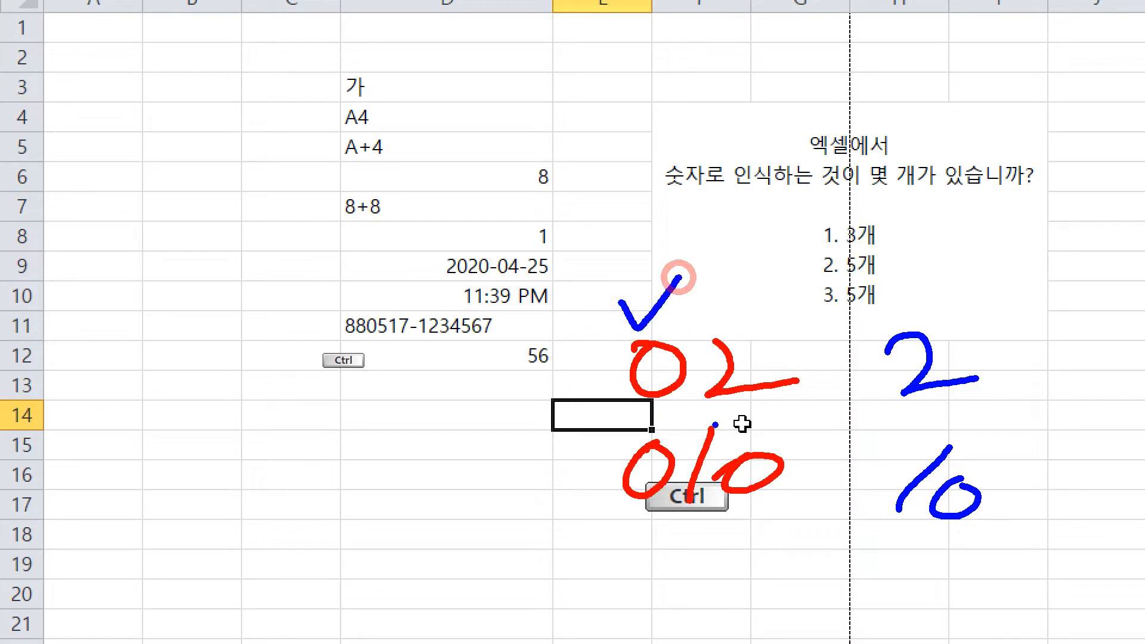
left_click_drag(644, 429, 691, 407)
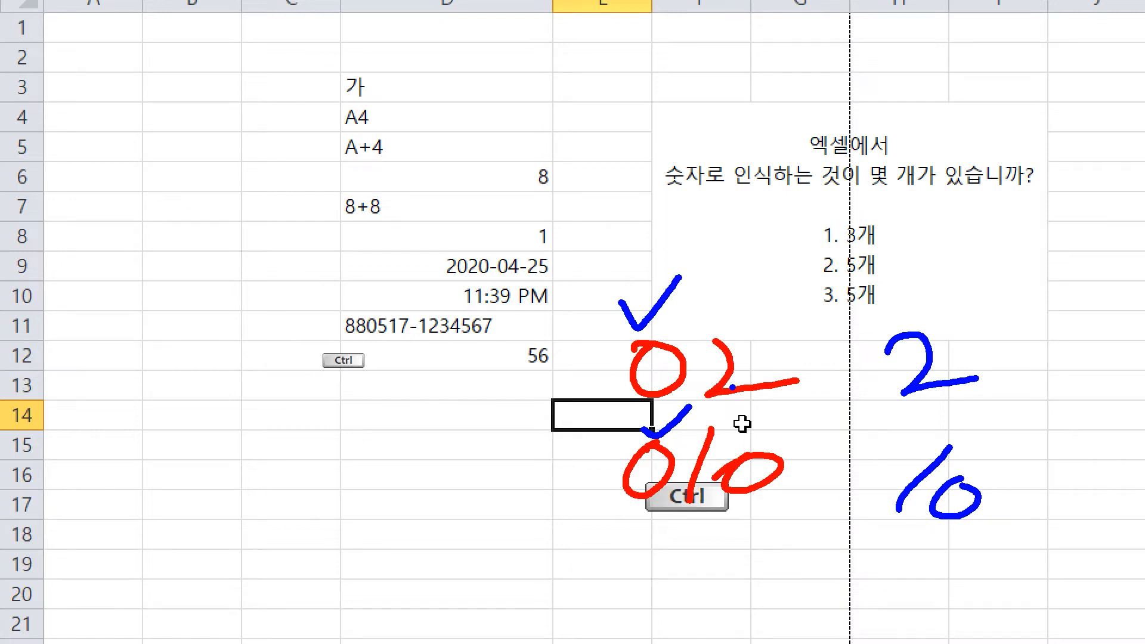
key("Escape")
left_click(579, 393)
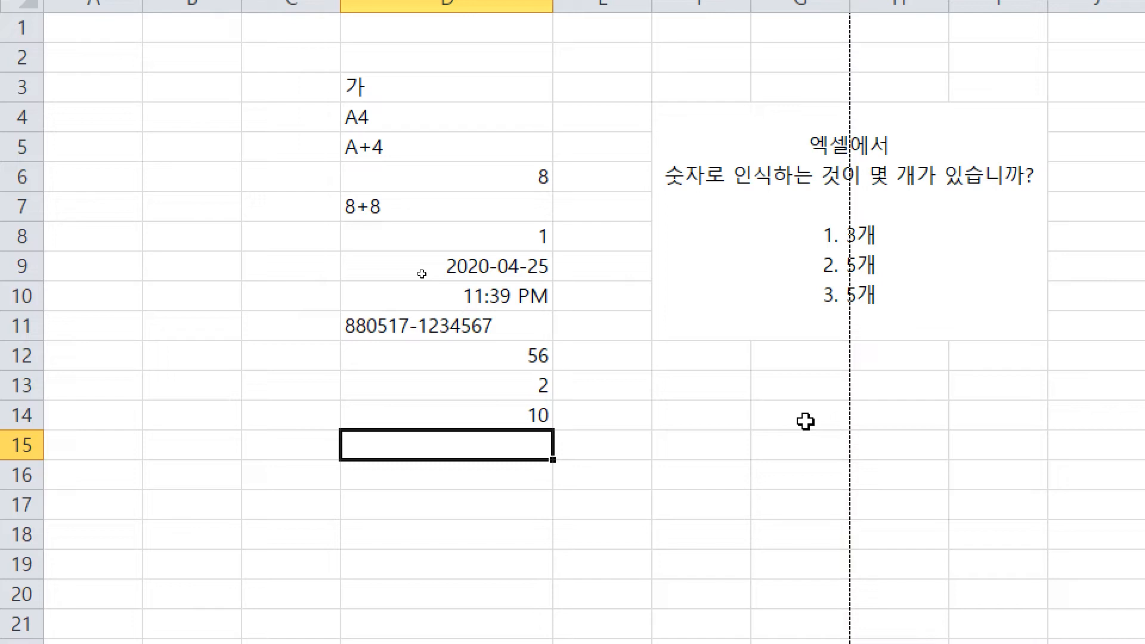
Step: Enter '02 in F13 and '010 in F14 so their leading zeros stay as text
key("Up")
key("Up")
key("Right")
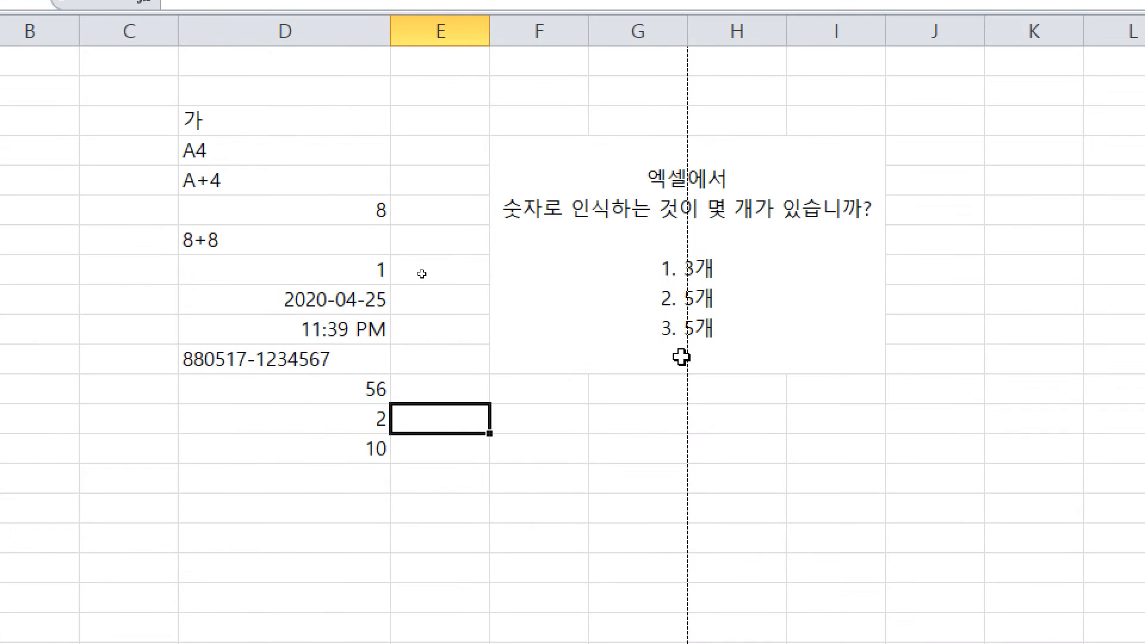
key("Right")
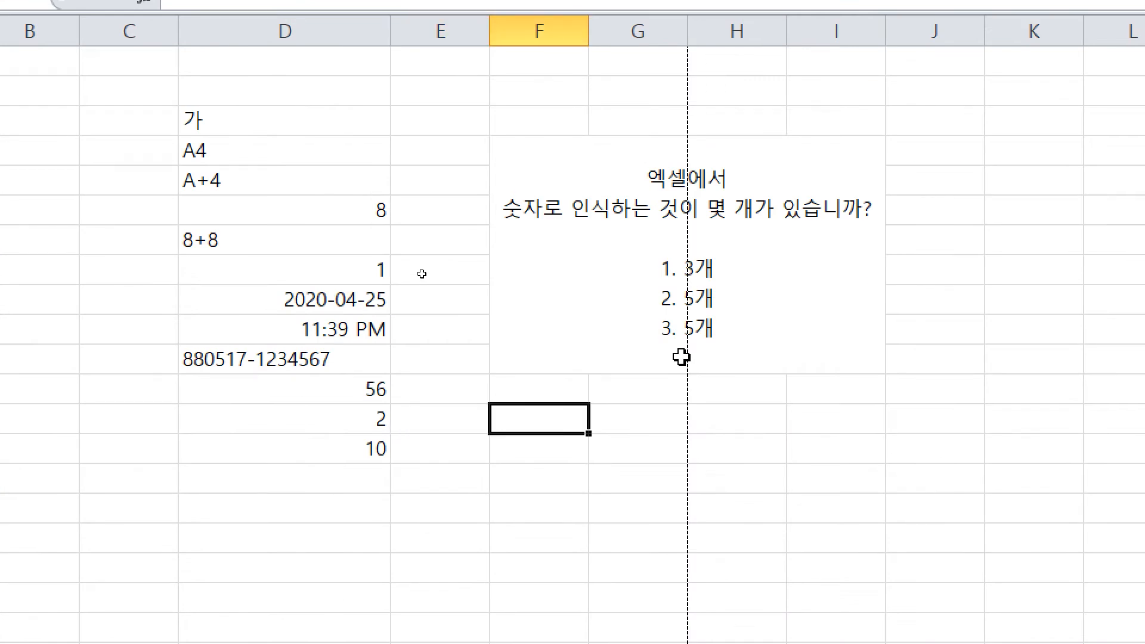
type("'")
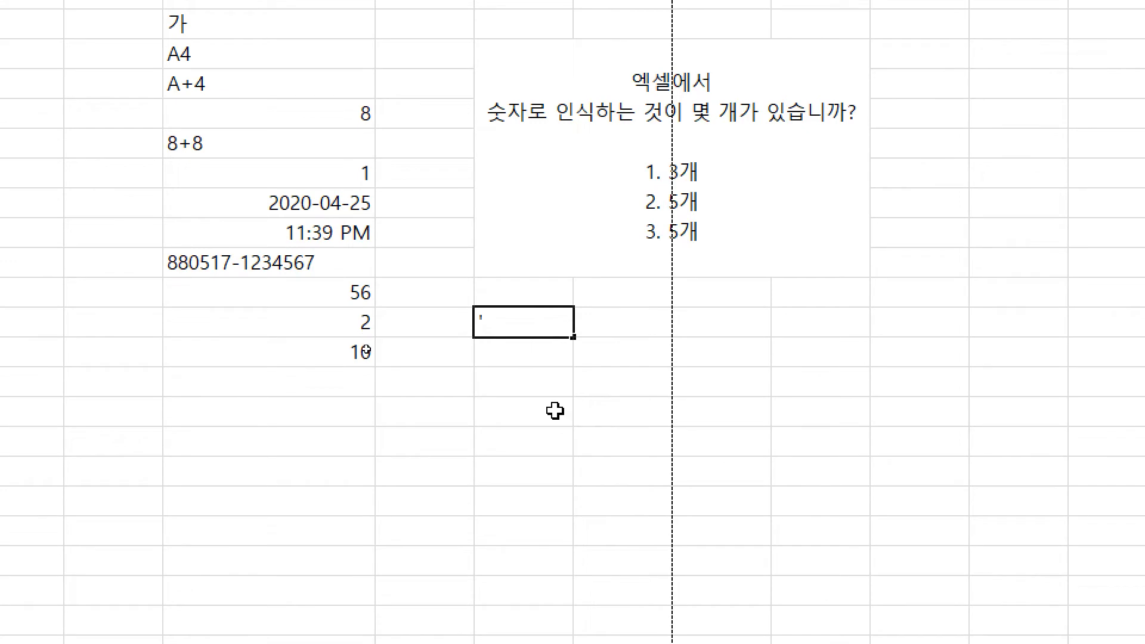
type("02")
key("Return")
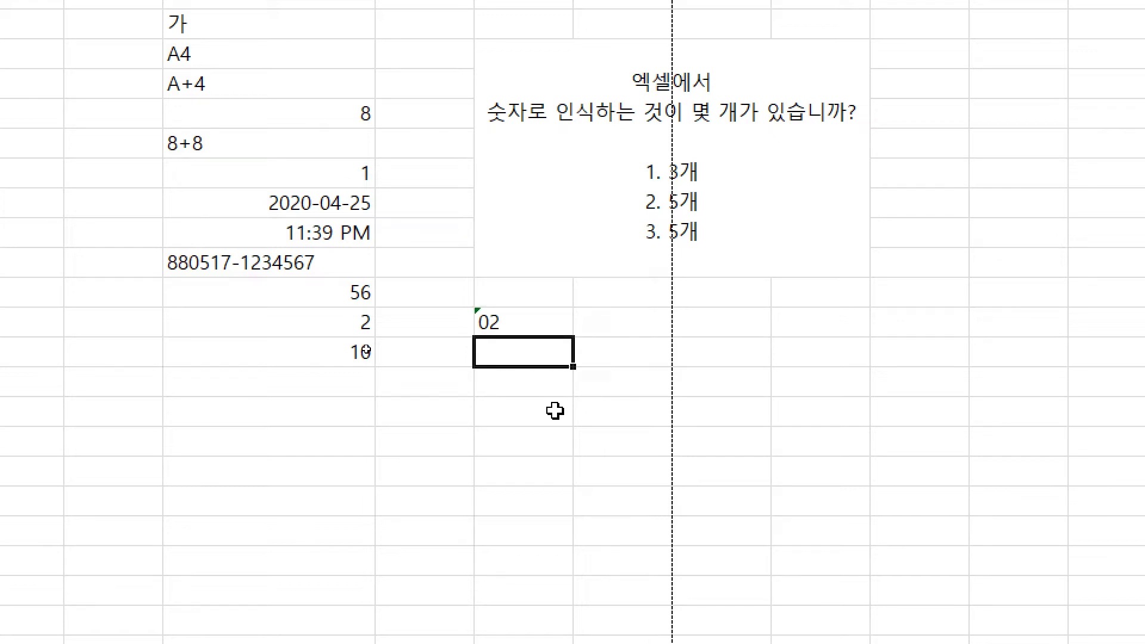
type("'010")
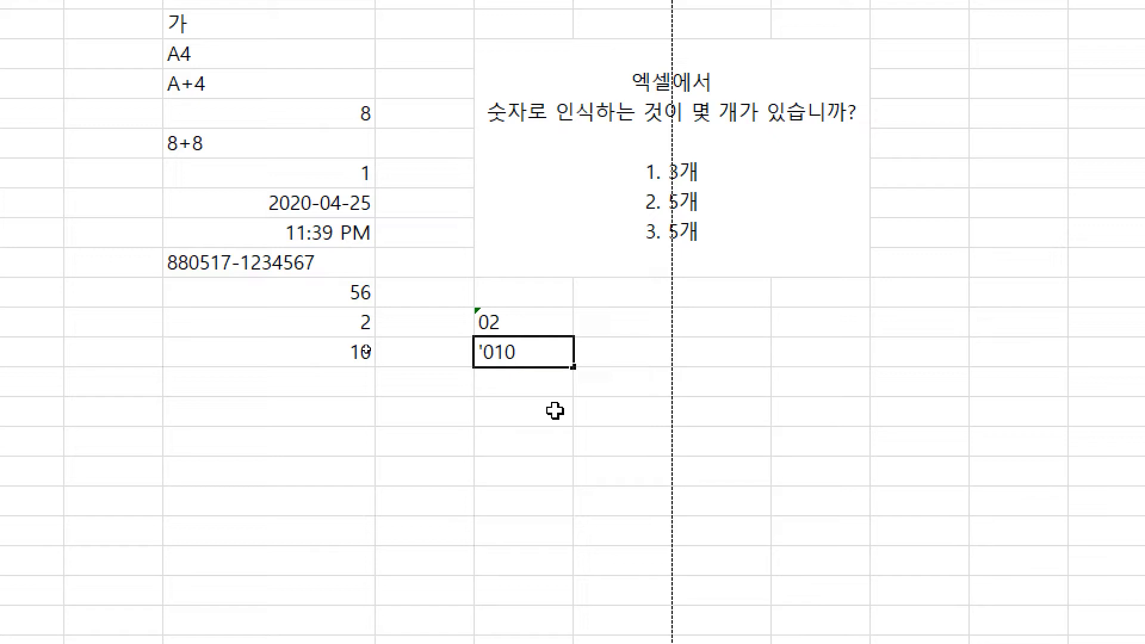
key("Return")
key("Up")
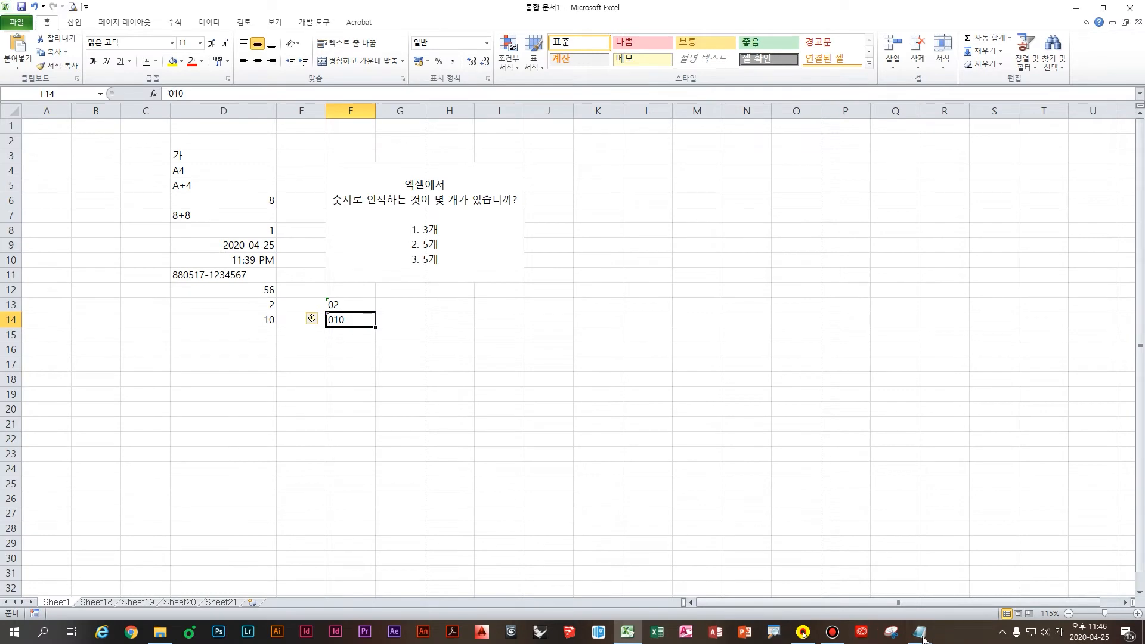
Step: In Notepad, note that an apostrophe in Excel means changing the entry to text
left_click(919, 633)
left_click(970, 593)
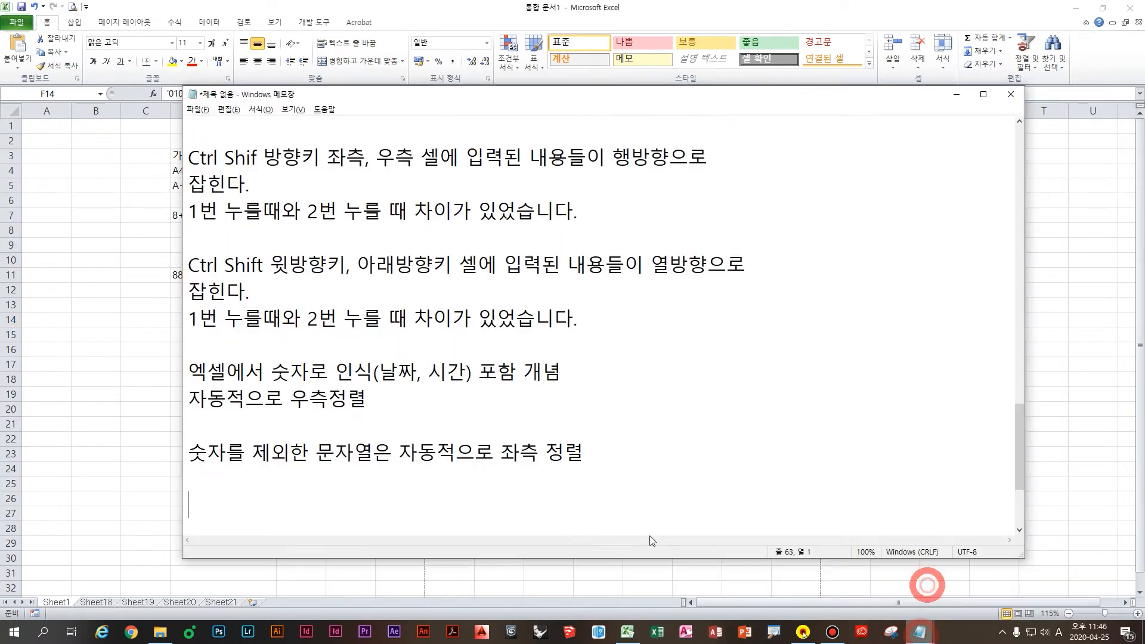
type("ㅈ")
key("BackSpace")
type("엑")
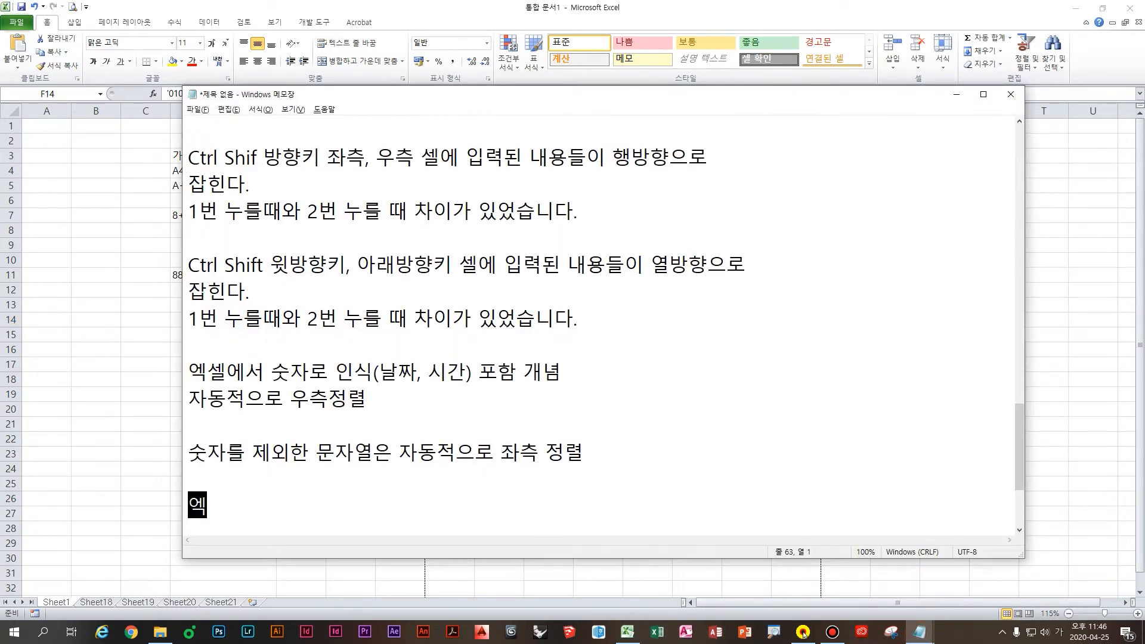
type("셀에서 작은따옴")
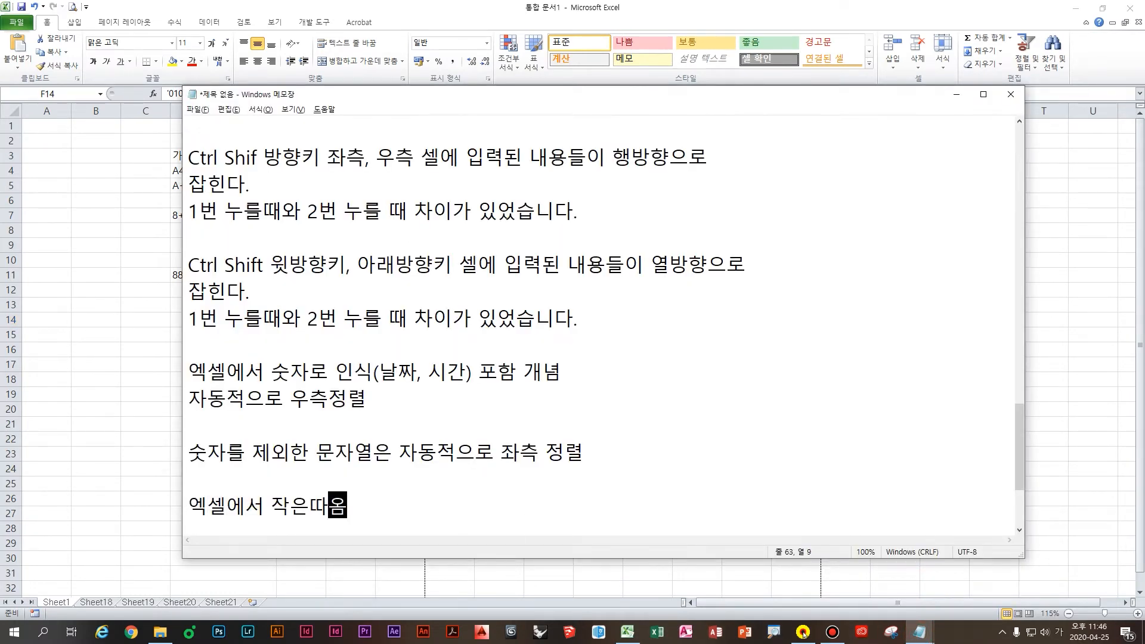
type("표 의미 문")
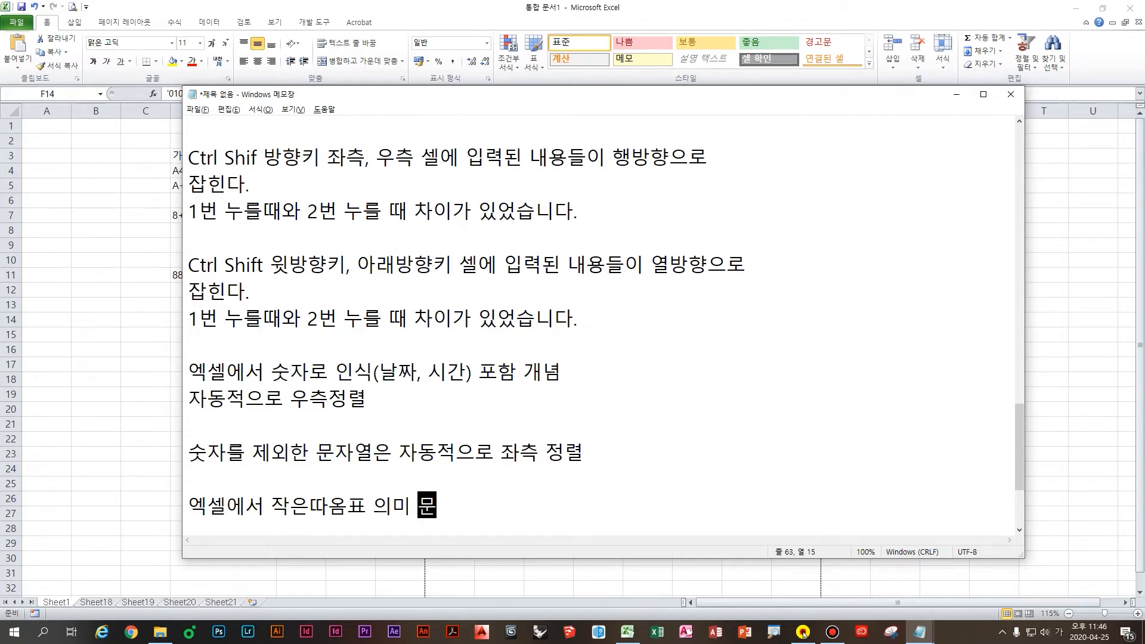
type("잘로 변경하겠다")
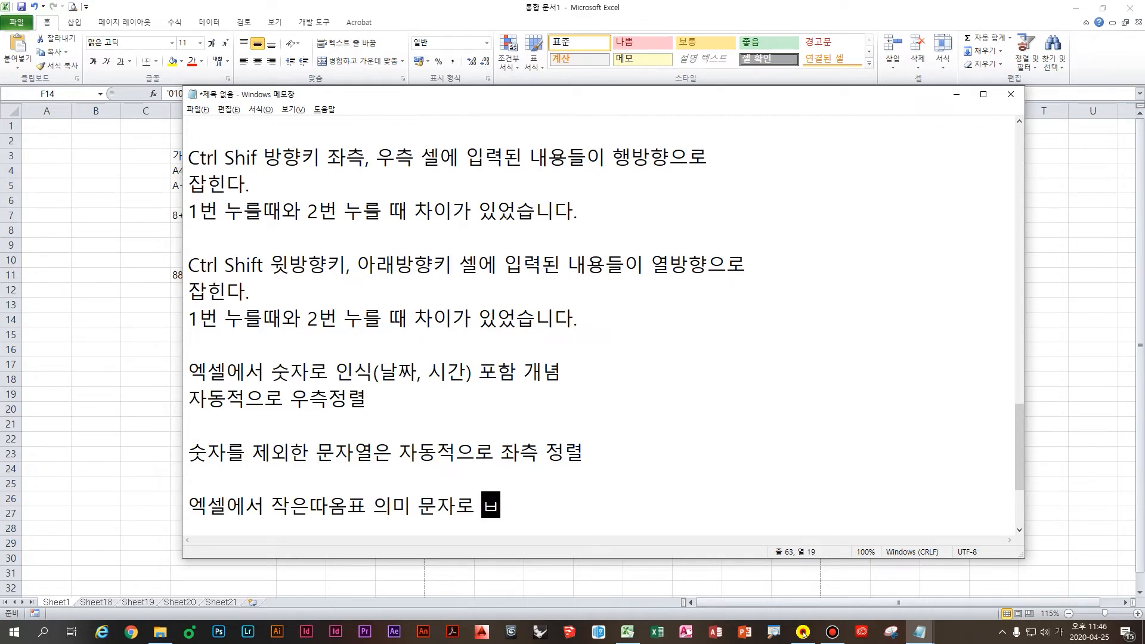
type(".")
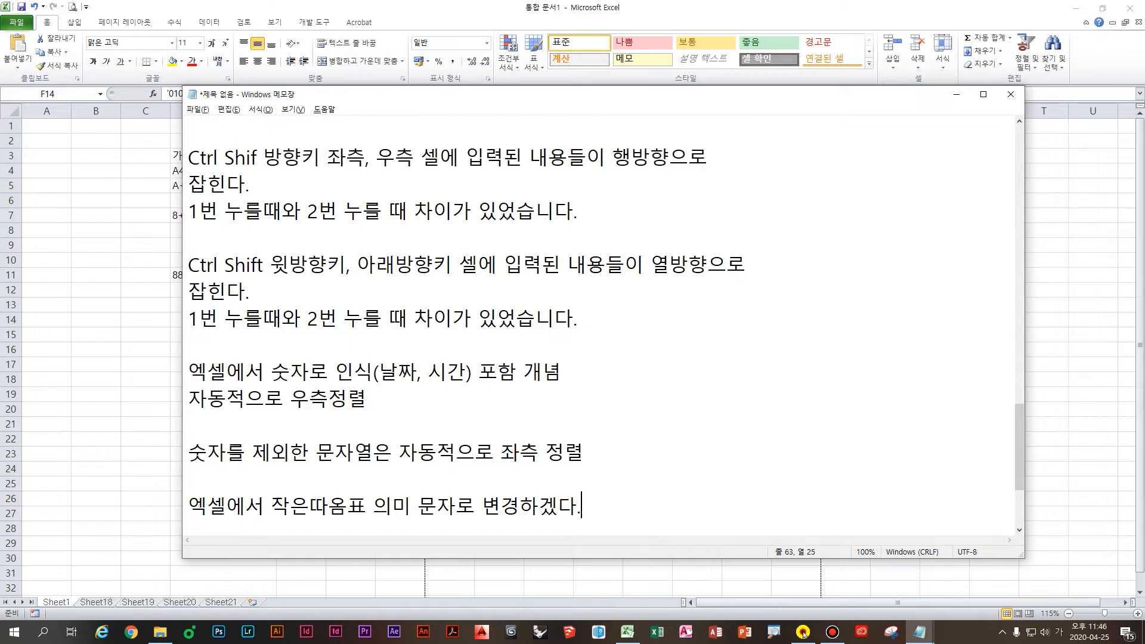
key("Return")
key("Return")
Step: Add that entering 02 normally gets displayed as 2
left_click(458, 490)
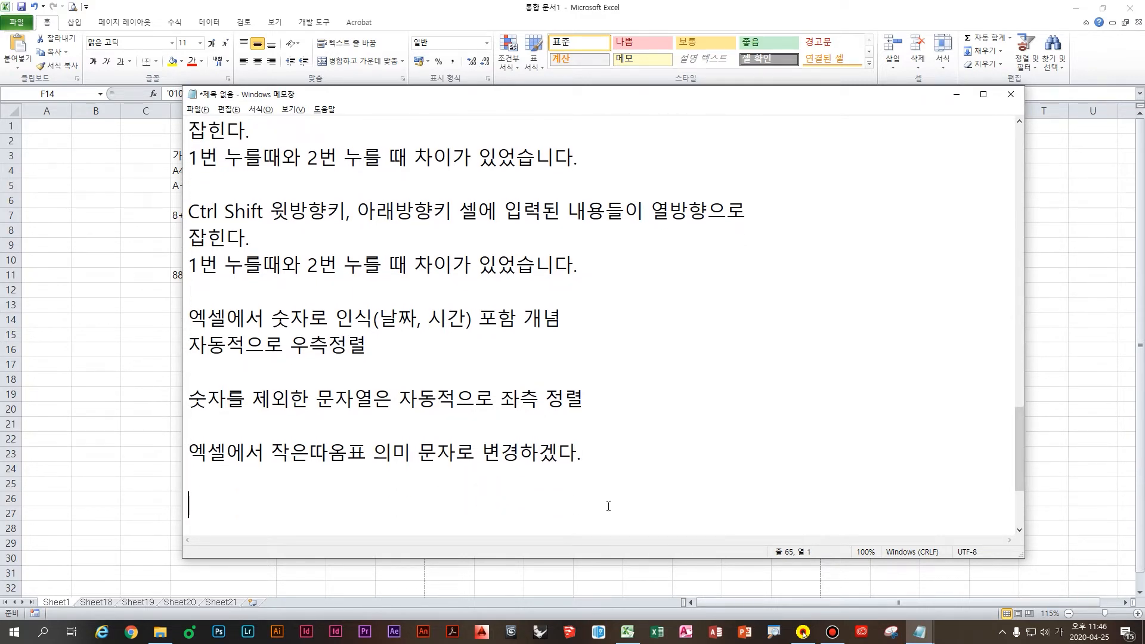
type("실제값은")
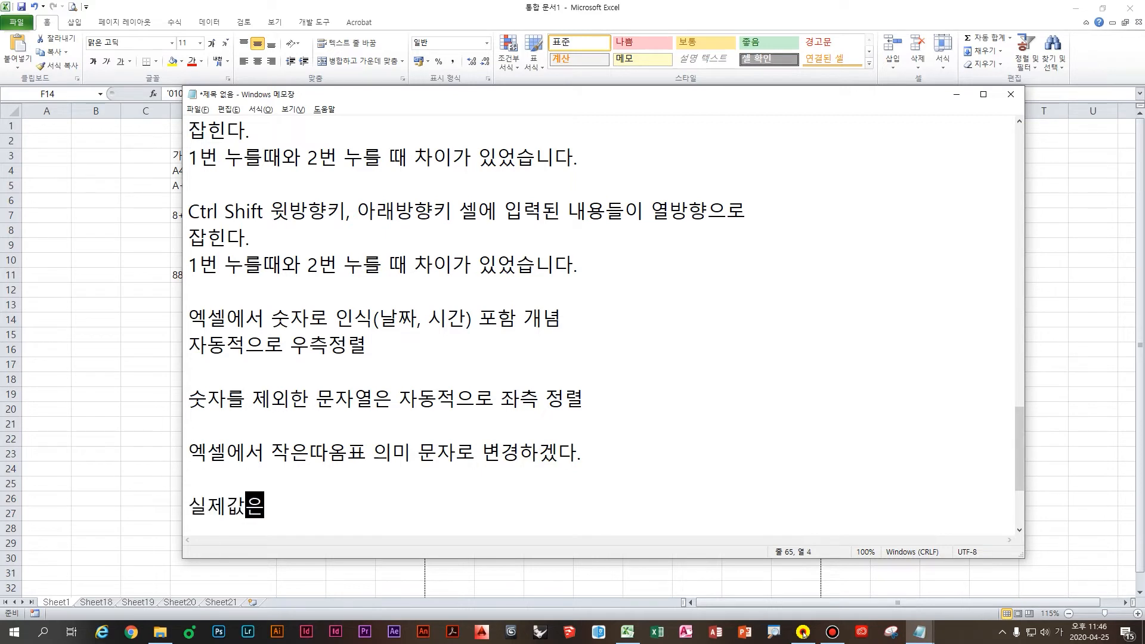
type(" 02라고 입력")
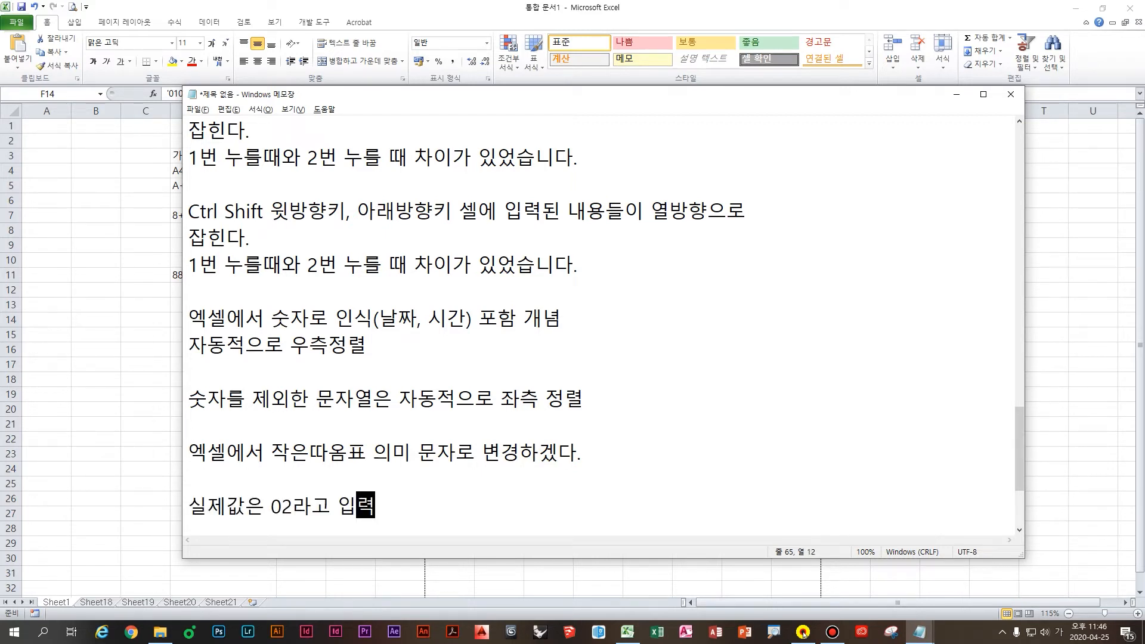
type("을 ㅎ하면 2라ㅣ ㄱ")
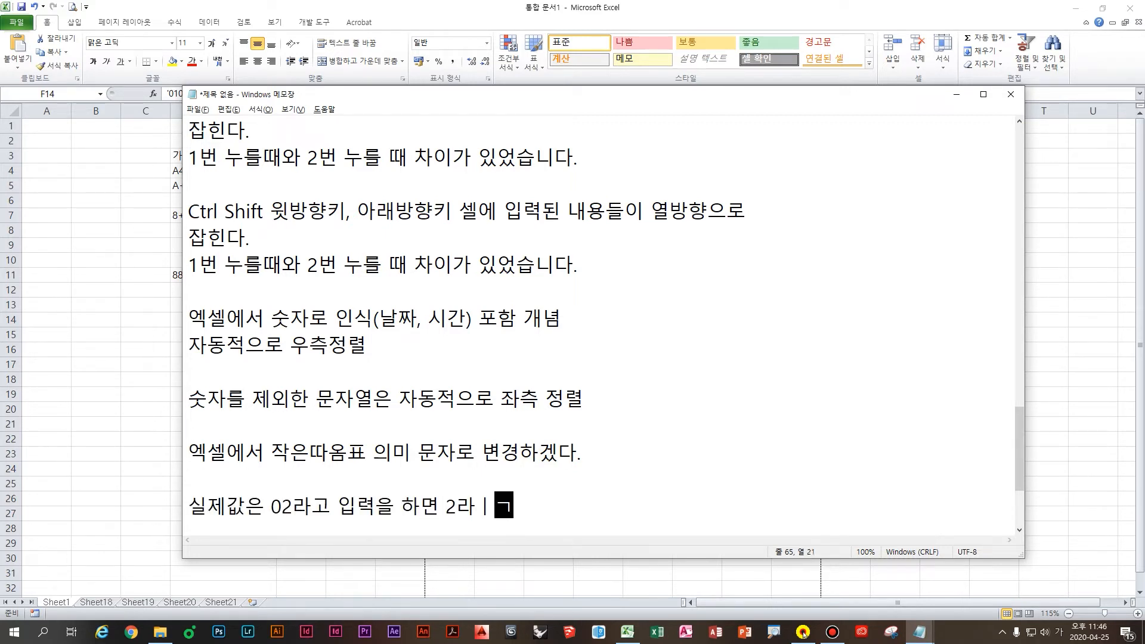
key("BackSpace")
key("BackSpace")
key("BackSpace")
type("고 표기를 하지")
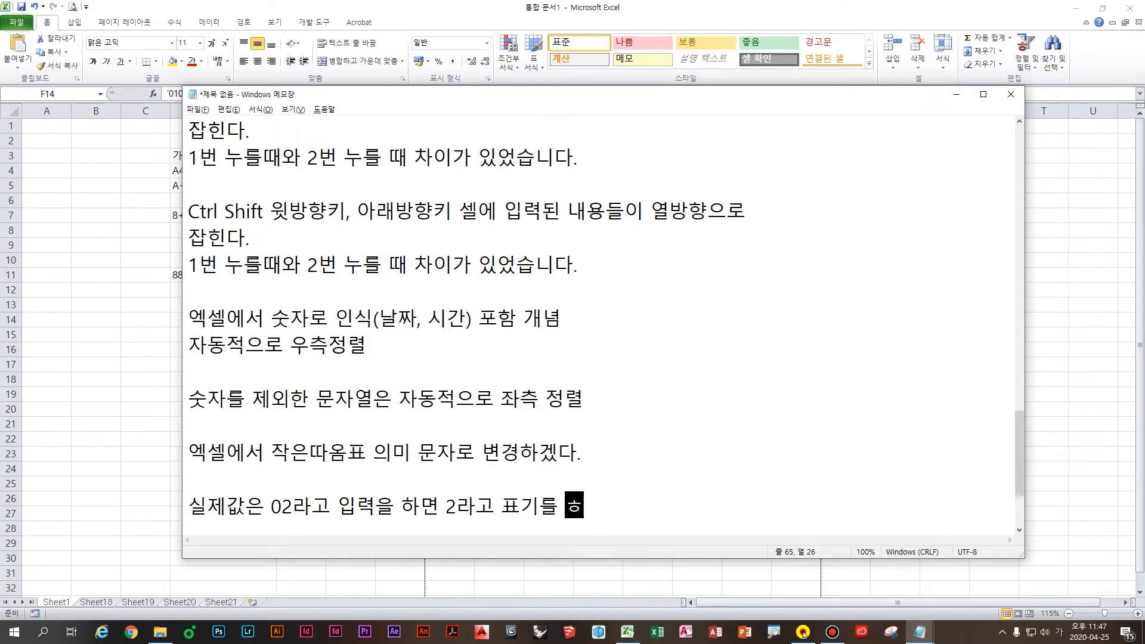
type("만")
key("Return")
key("Return")
Step: Add that typing '02 enters a left-aligned text 02 rather than the number 2
type("'")
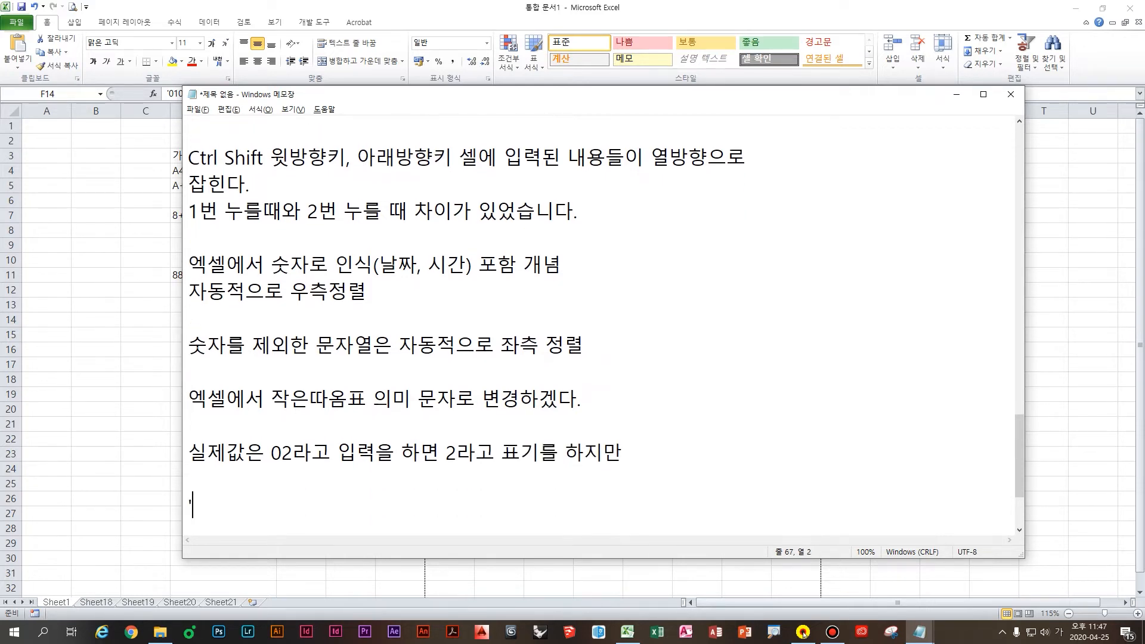
type("02를 입력하게[ ㄷ")
key("BackSpace")
key("BackSpace")
key("BackSpace")
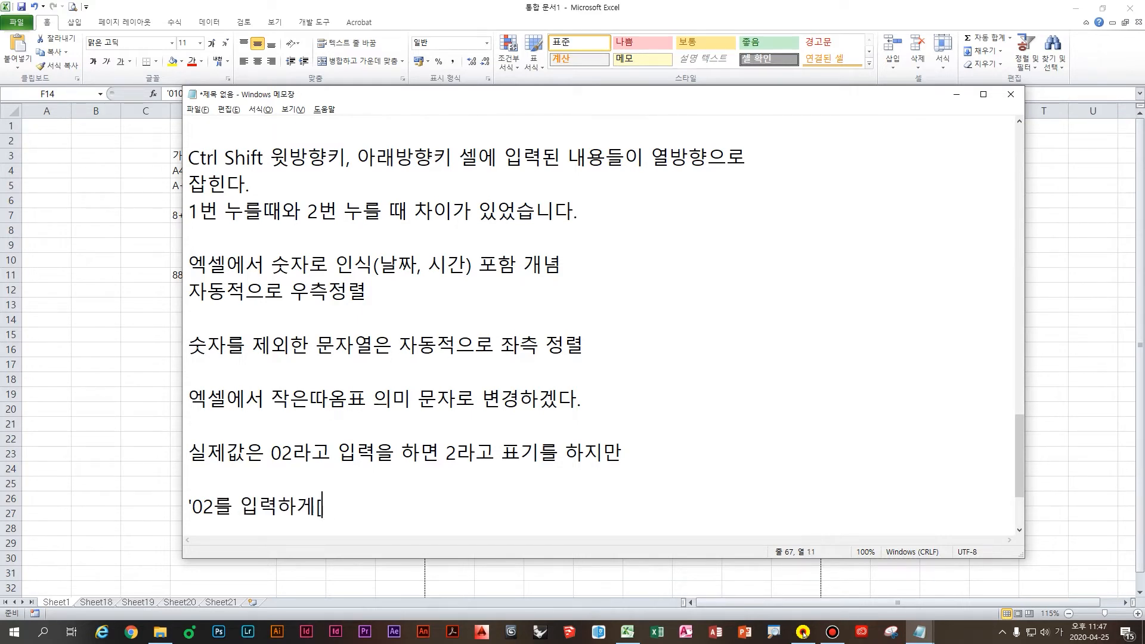
type("되면 조좌측정렬된 0")
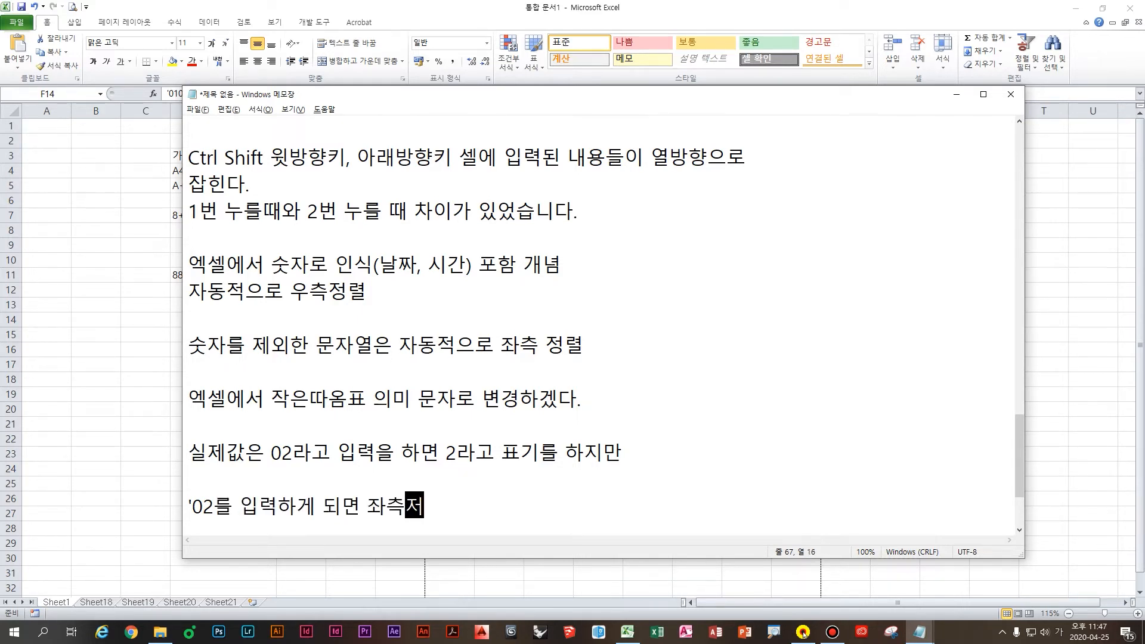
type("2")
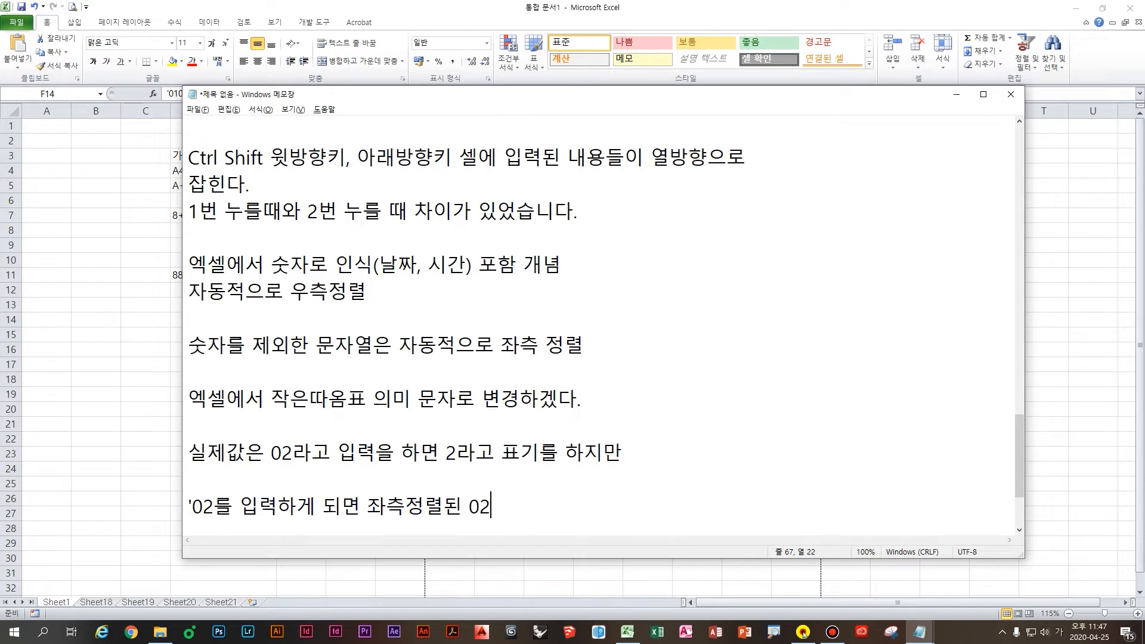
type("가 입력이 됩니다.")
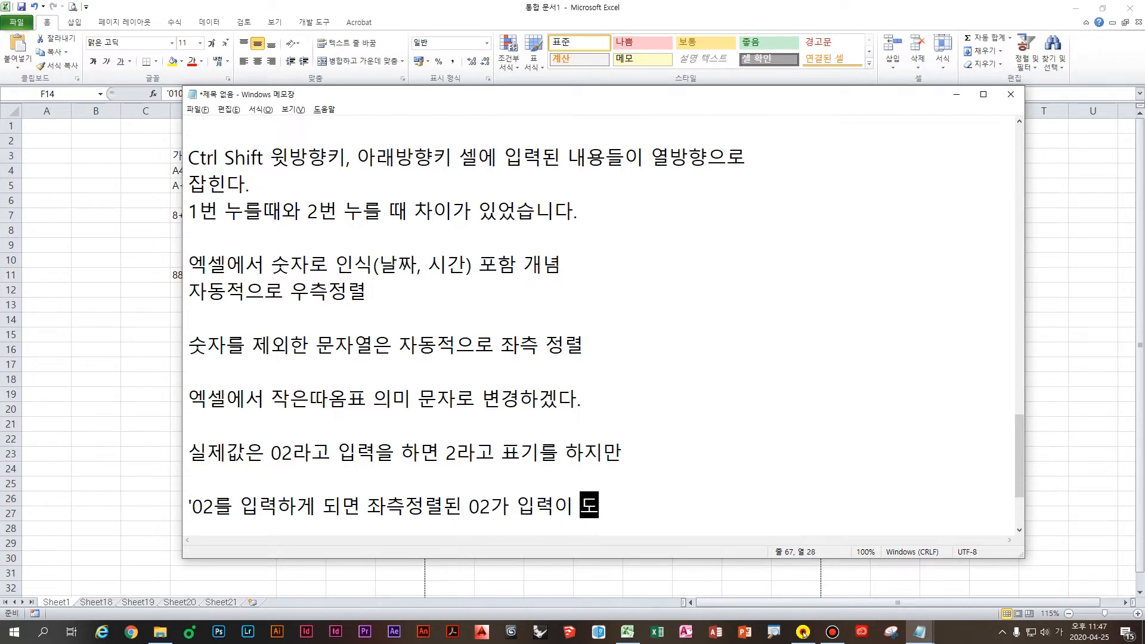
key("Return")
key("Return")
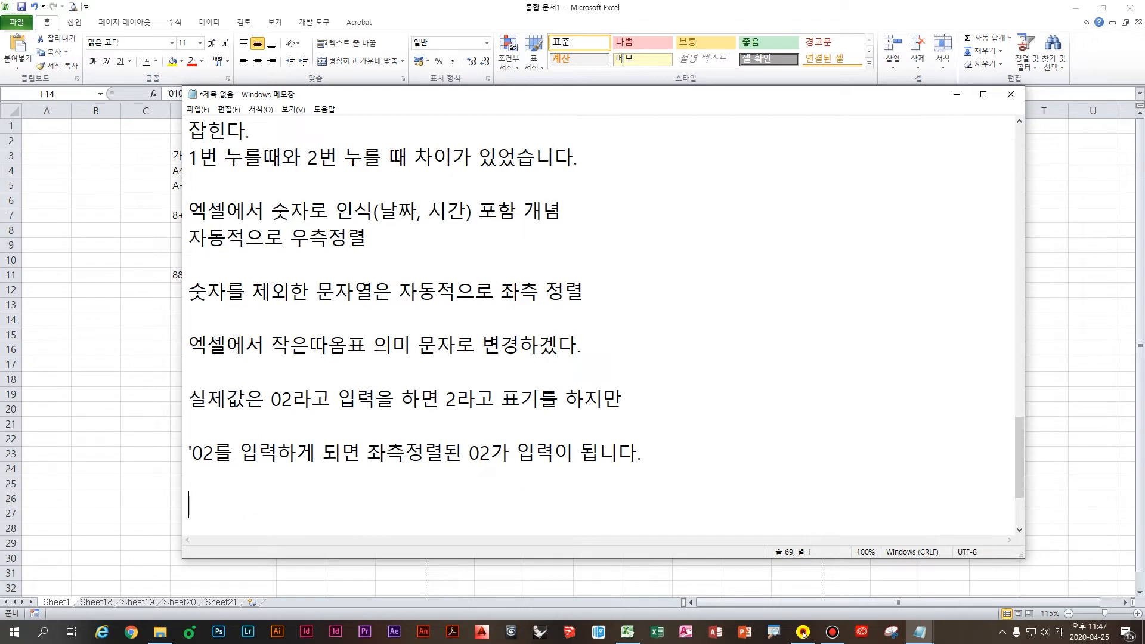
type("숫자로 2가 안")
type("니라 ")
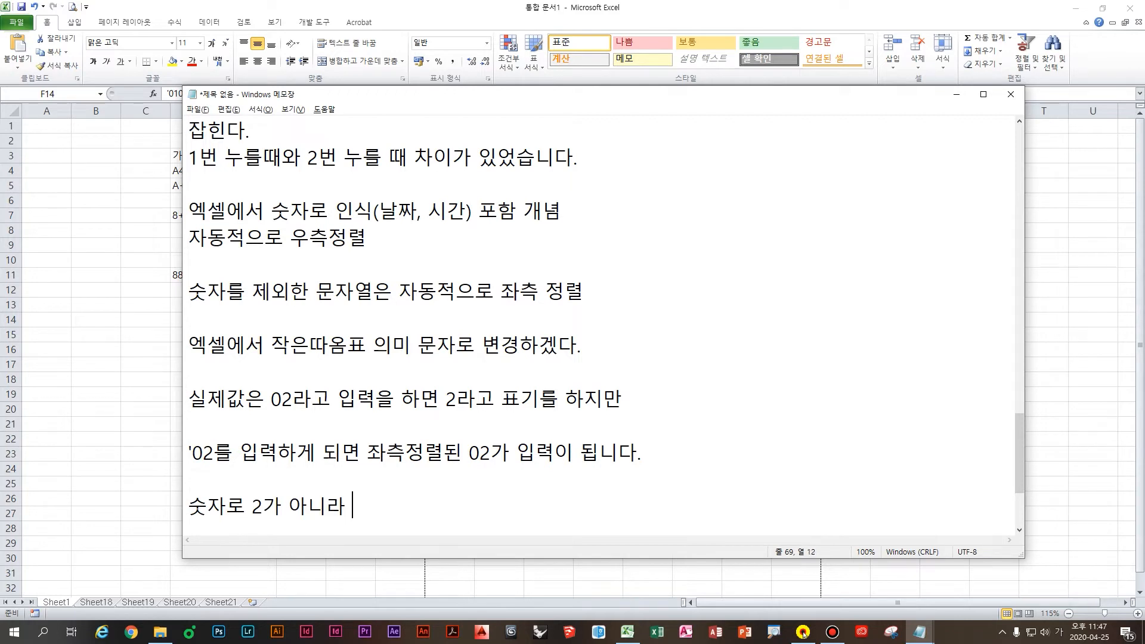
type("문자로 된 02를")
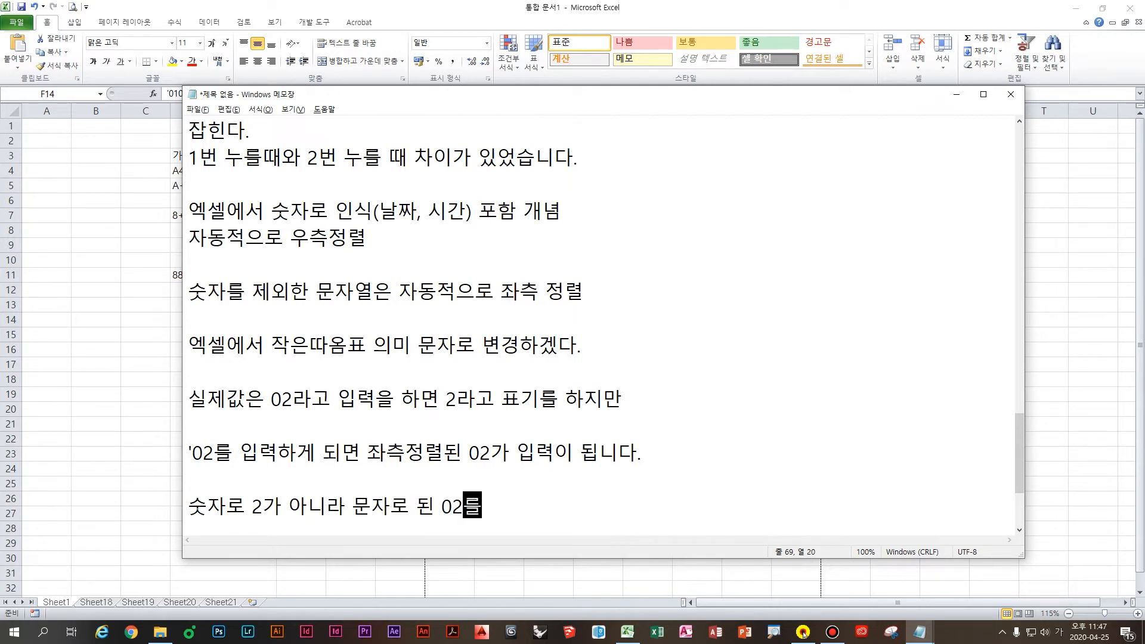
type(" 표기하겠다.")
key("Return")
key("Return")
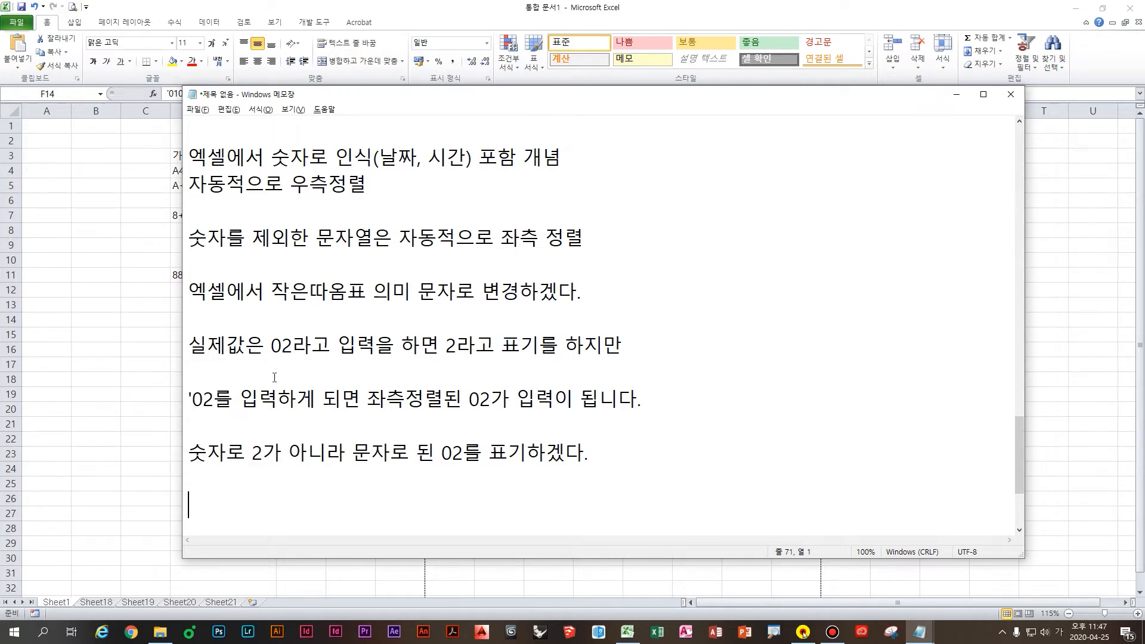
Step: Enter a sample phone number without full dashes in H15, then with dashes in H16
left_click(152, 393)
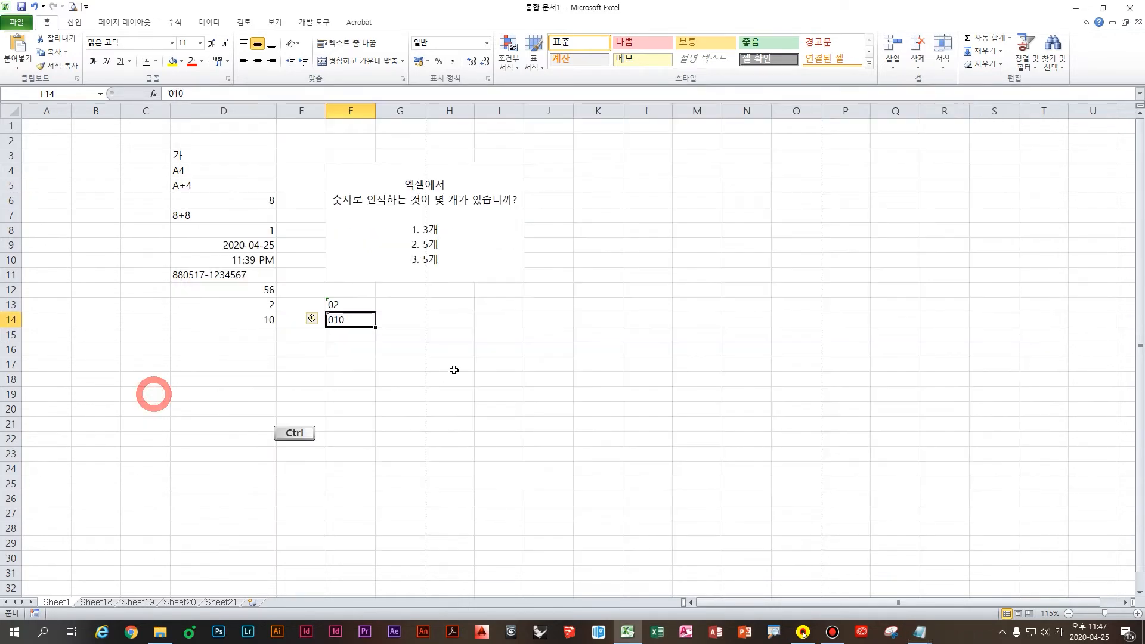
left_click(581, 297)
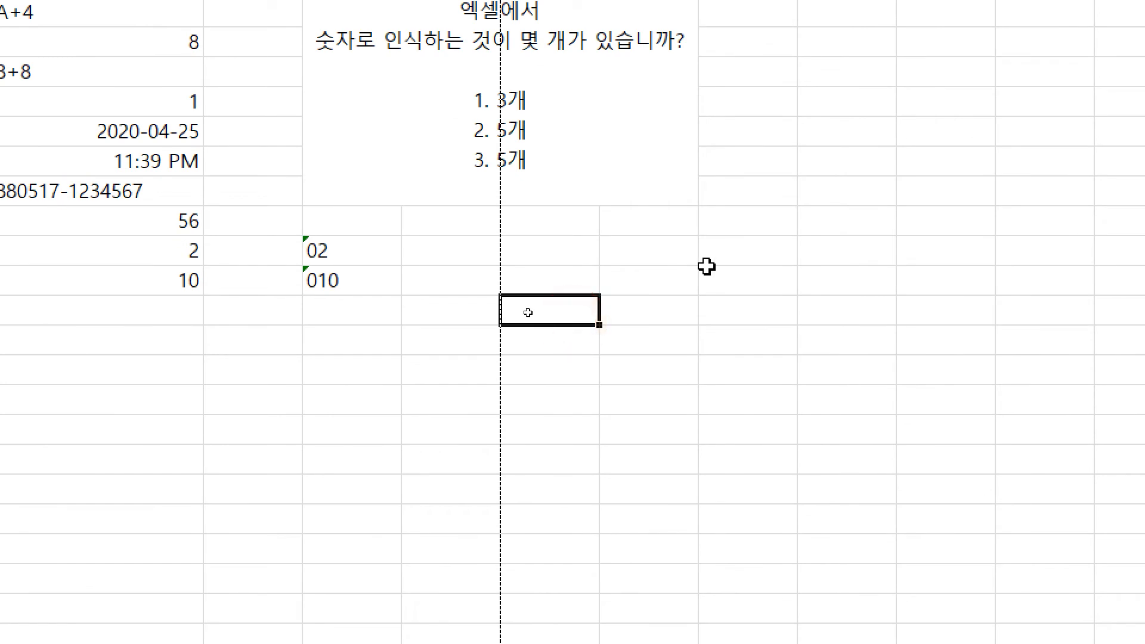
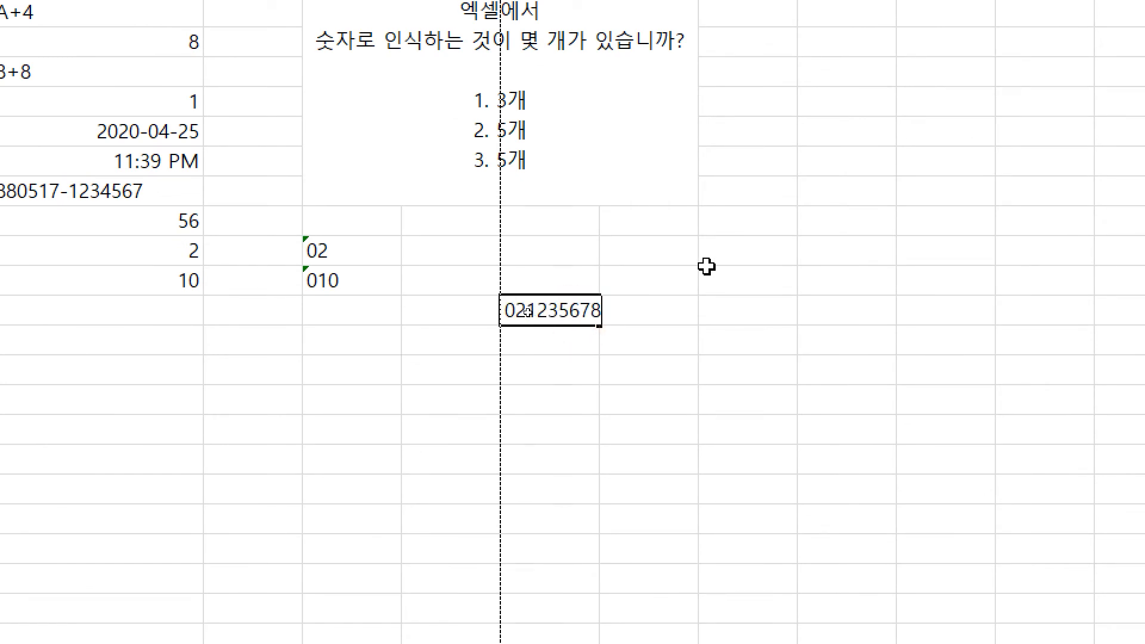
key("Return")
key("Up")
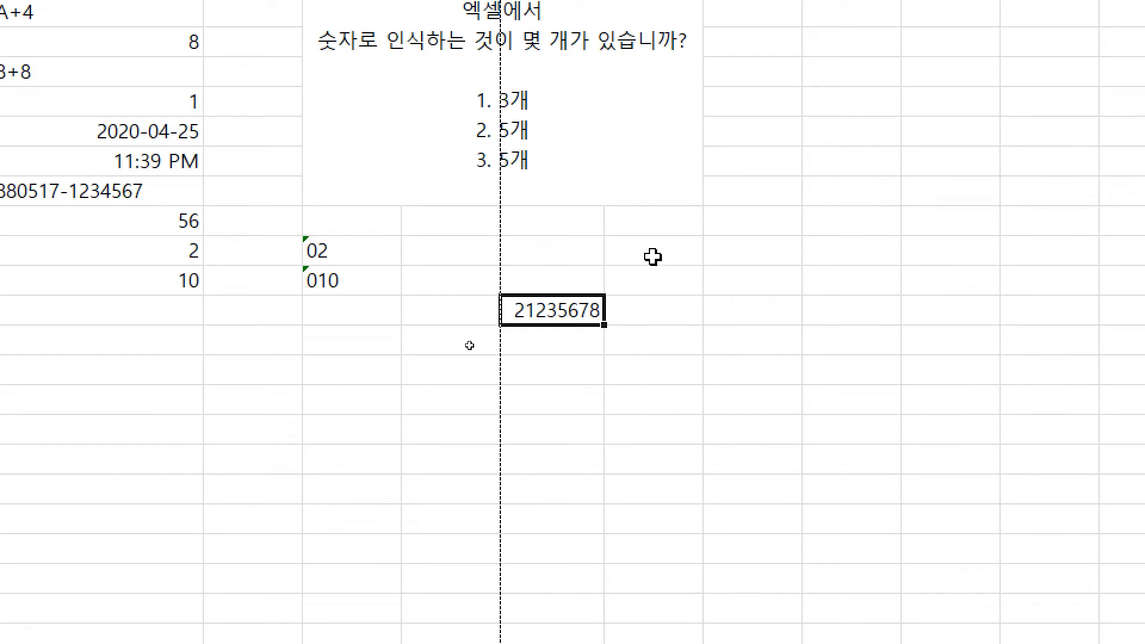
key("Return")
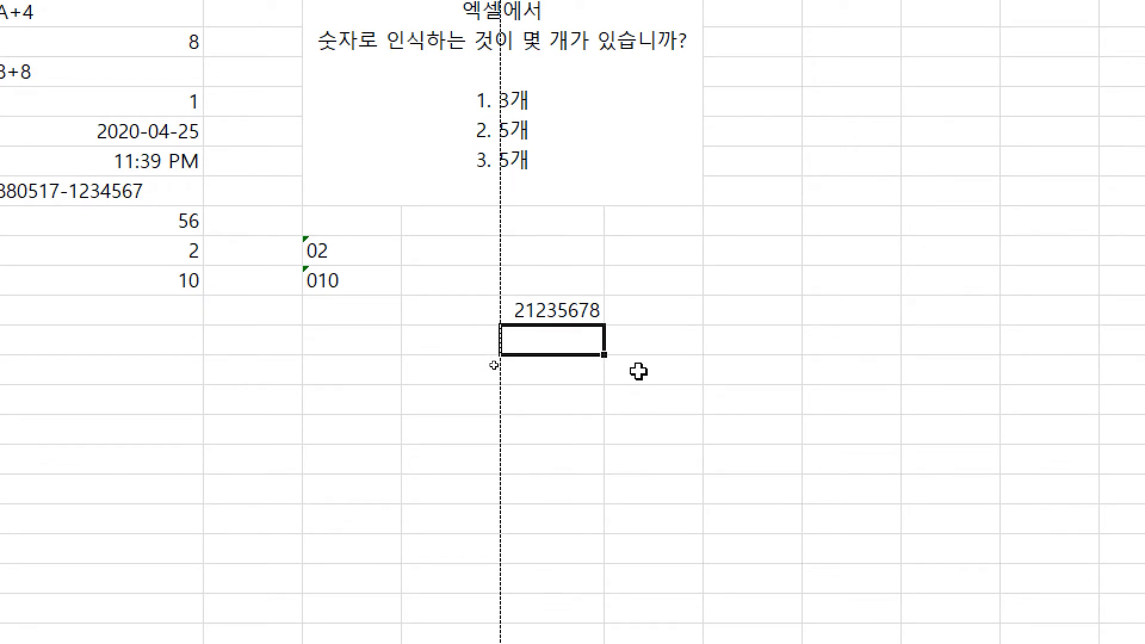
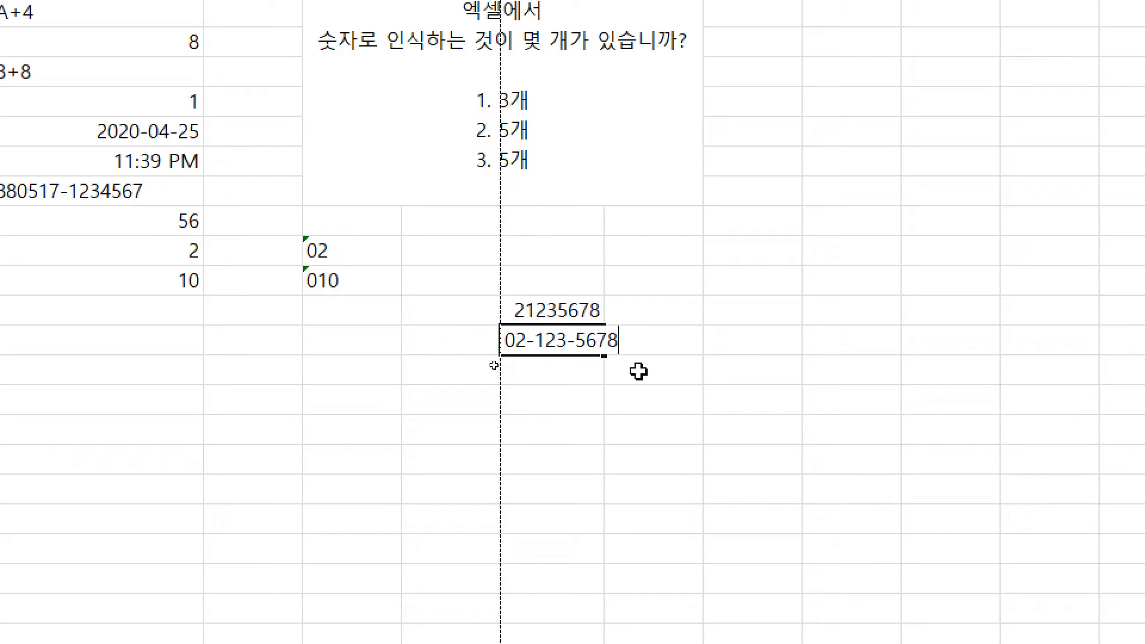
key("Return")
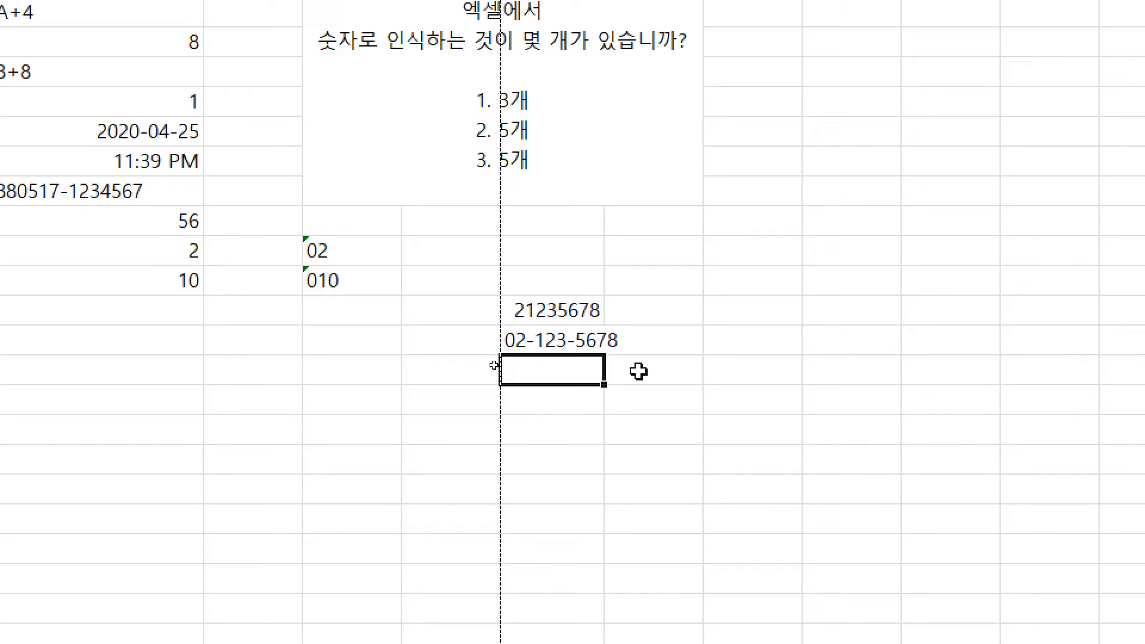
Step: Click through the phone-number cells and type the digits prefixed with a period in a neighbouring cell
left_click(626, 304)
left_click(582, 307)
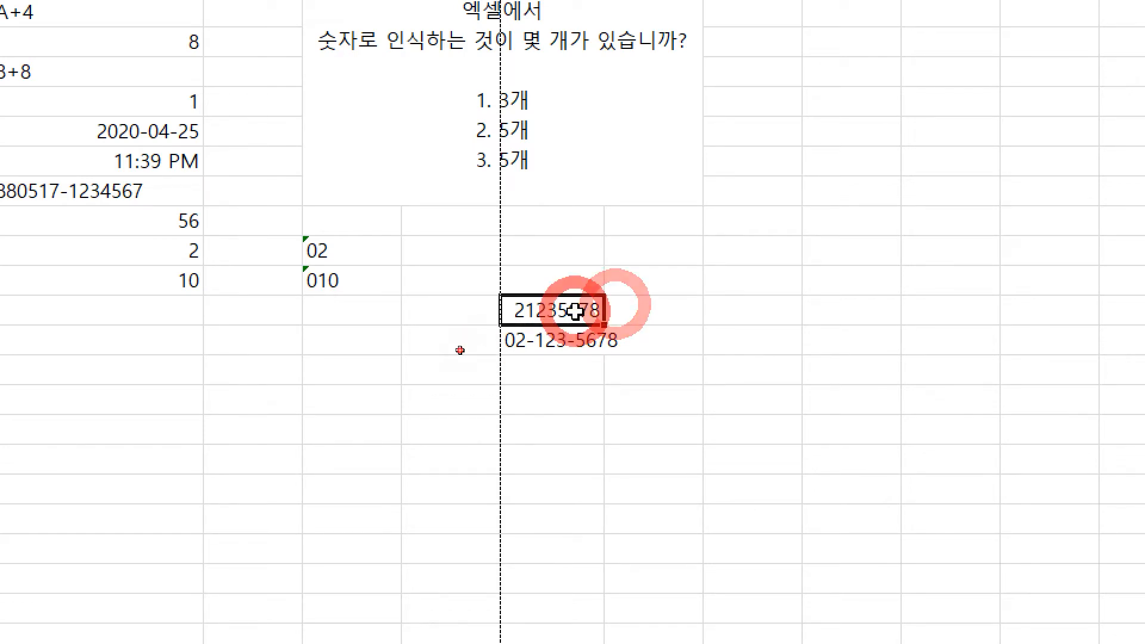
left_click(570, 343)
left_click(614, 286)
left_click(583, 360)
left_click(670, 307)
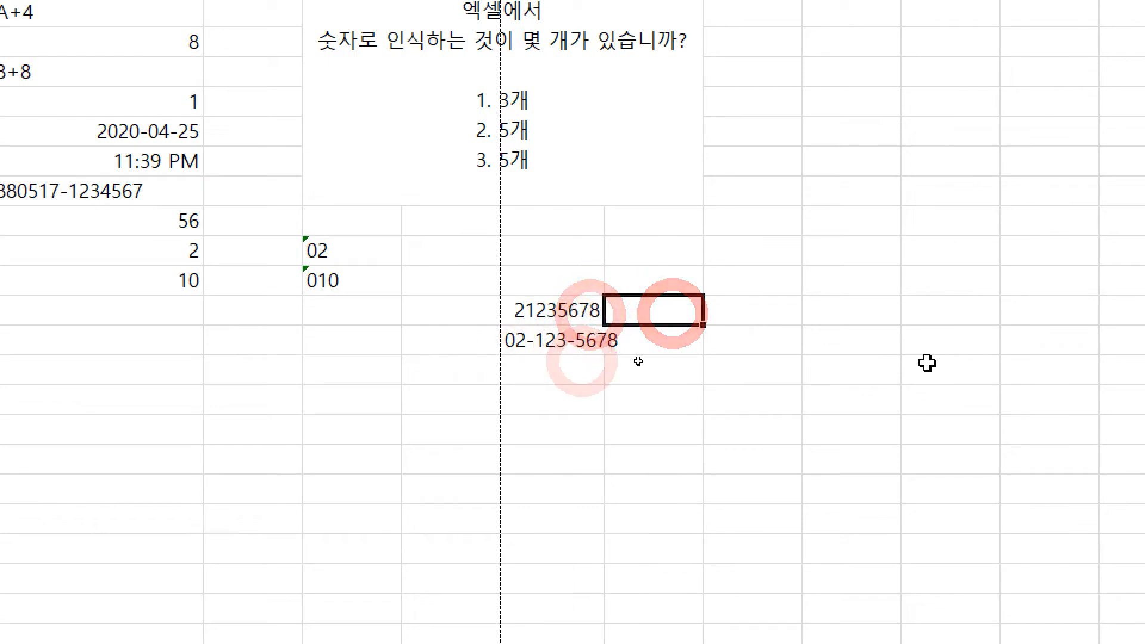
type(".02123")
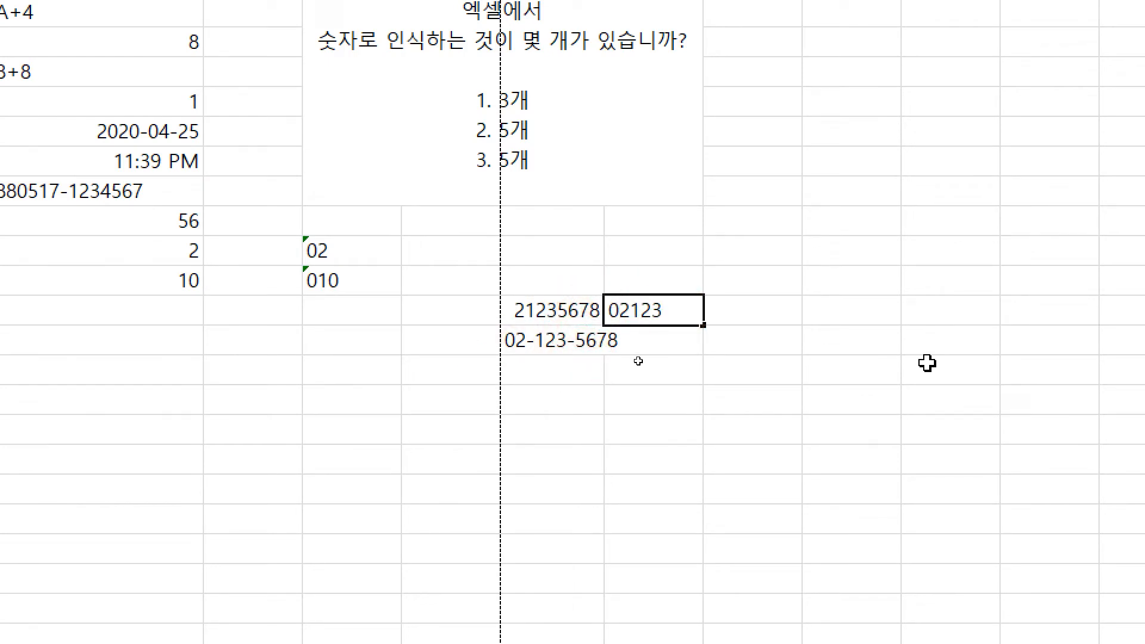
type("5678")
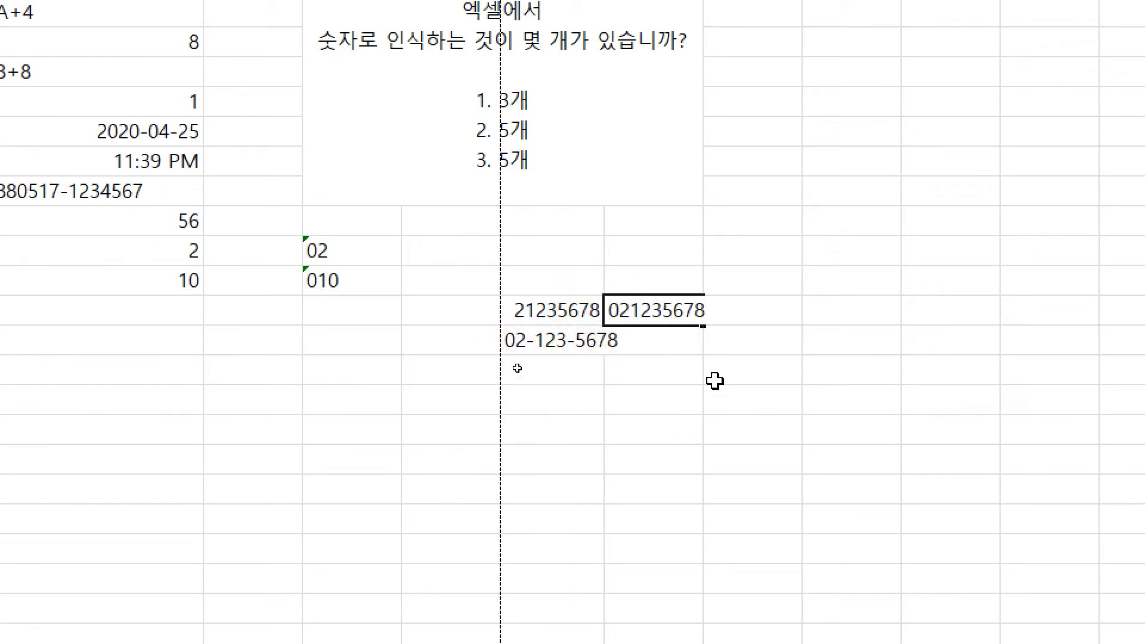
key("ctrl")
Step: Mark the dropped leading zero with the pen, exit the zoomed view and select I14
left_click_drag(606, 302, 607, 329)
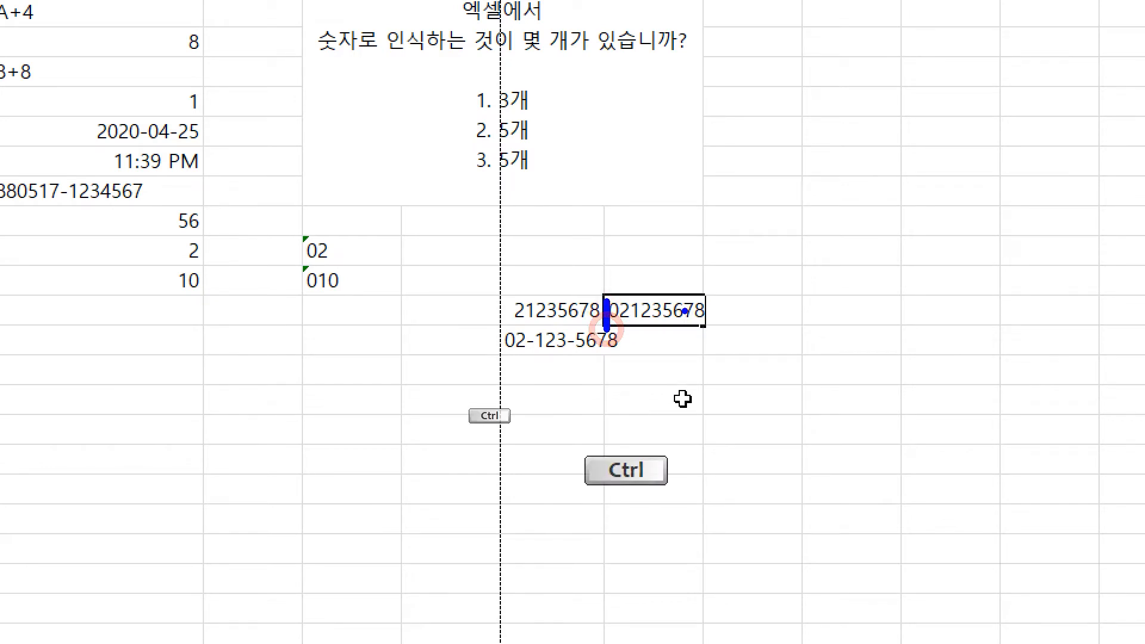
left_click_drag(691, 315, 664, 330)
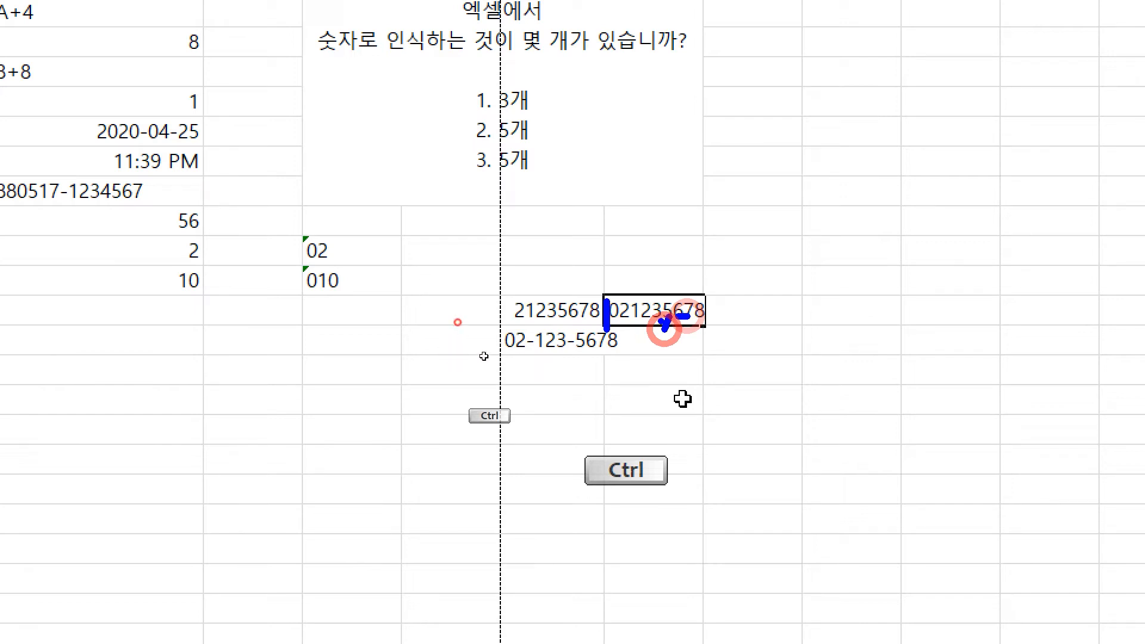
left_click(357, 316)
left_click(427, 315)
left_click(510, 322)
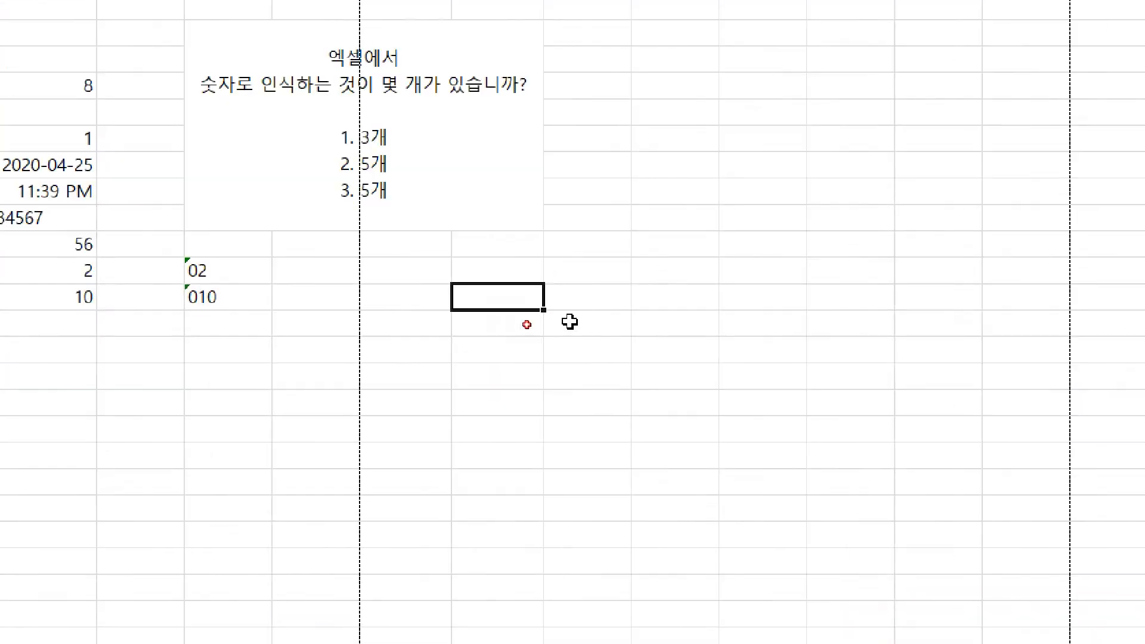
Step: Show with annotations that B3's 1:10 is stored as the time 1:10:00 AM, then clear them
left_click(529, 327)
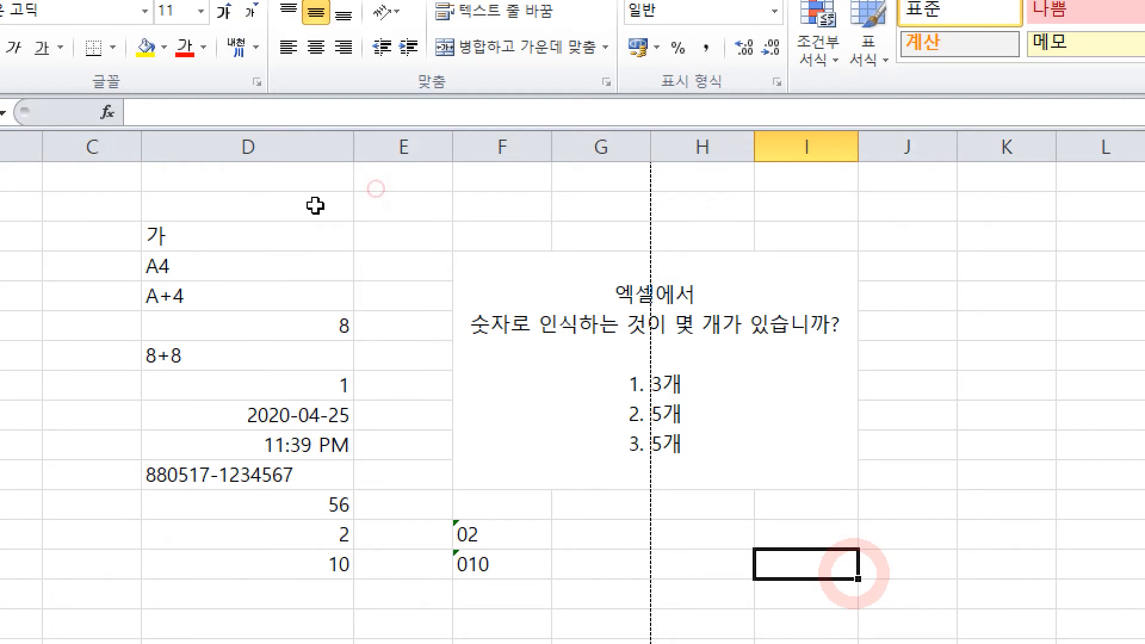
left_click(371, 200)
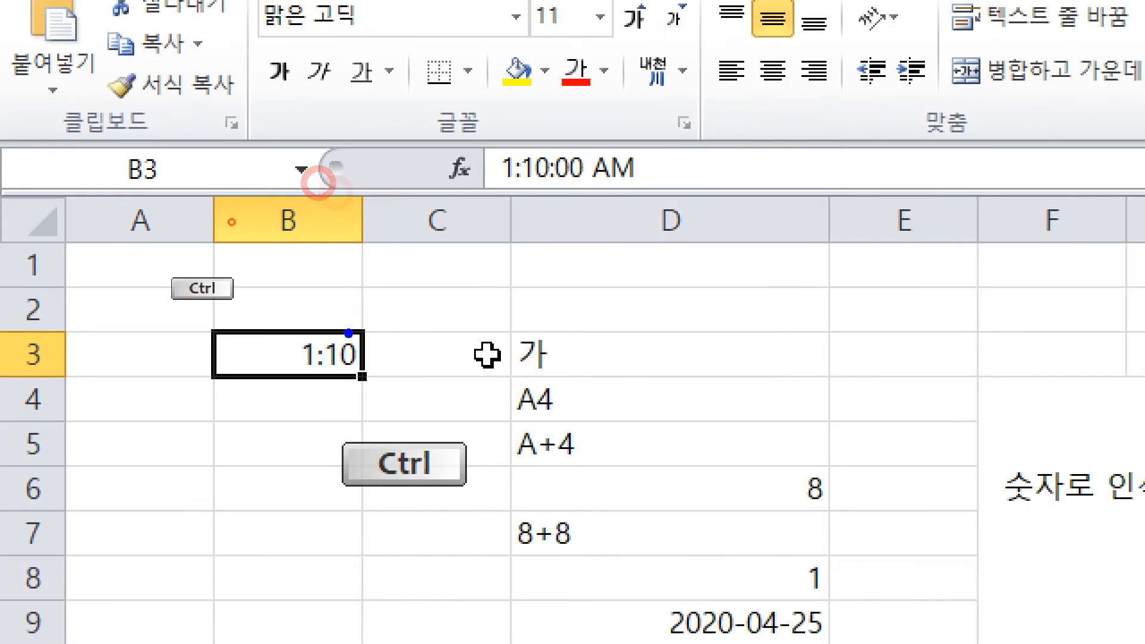
mouse_move(348, 332)
left_mouse_down()
mouse_move(524, 194)
mouse_move(549, 243)
left_mouse_up()
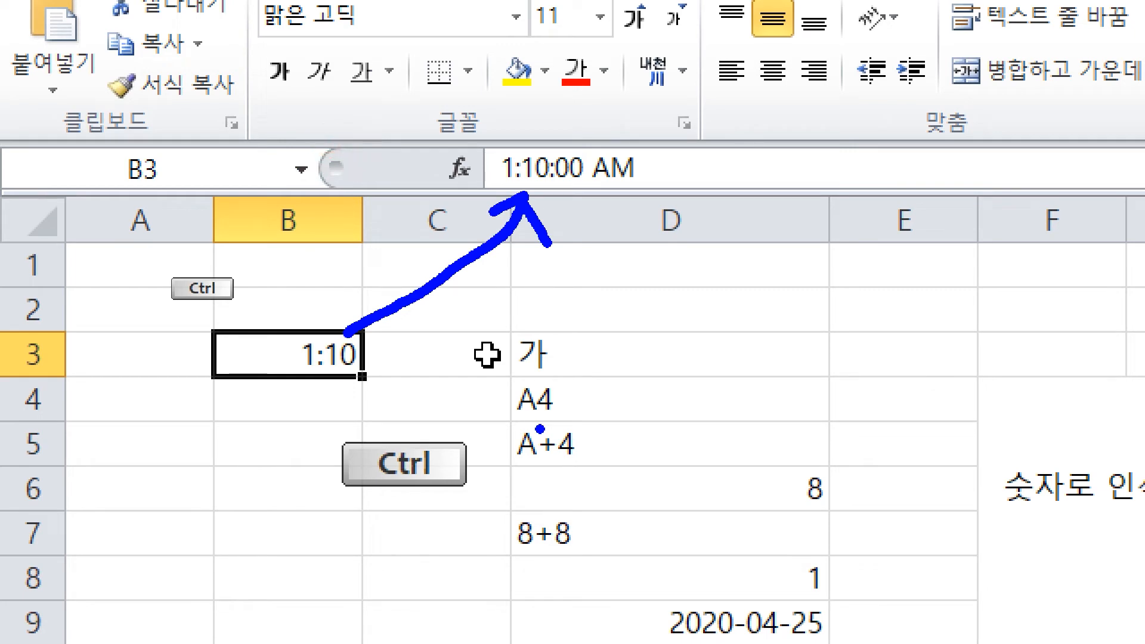
mouse_move(561, 293)
left_mouse_down()
mouse_move(615, 240)
mouse_move(629, 322)
left_mouse_up()
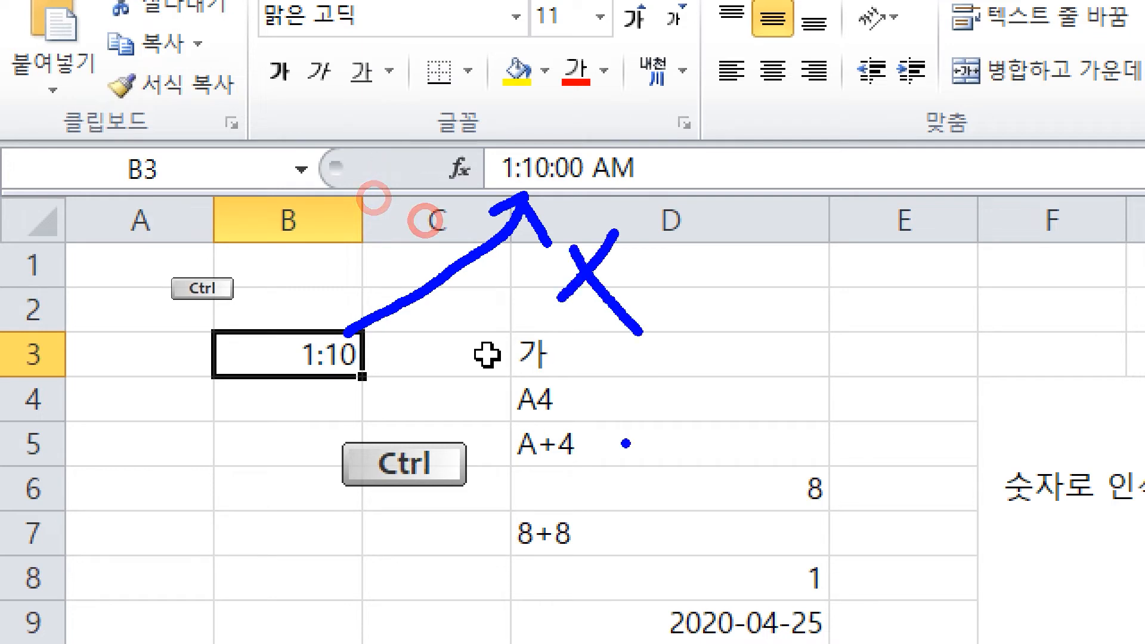
key("Escape")
Step: Enter '1:10 in C2 so it is kept as left-aligned text
left_click(276, 174)
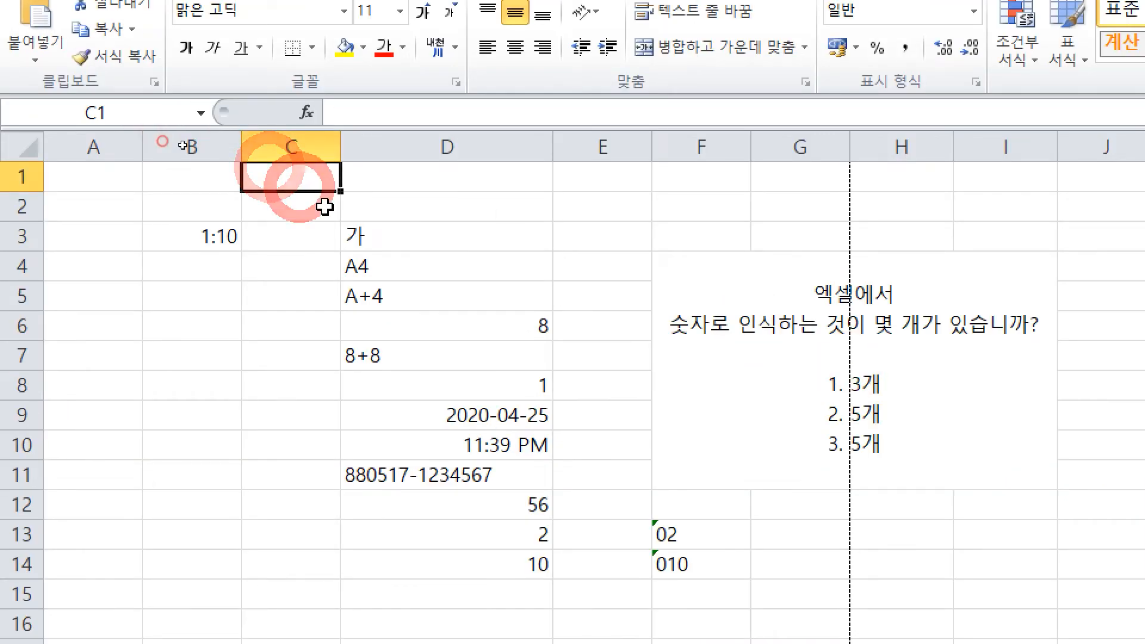
left_click(322, 204)
type("'")
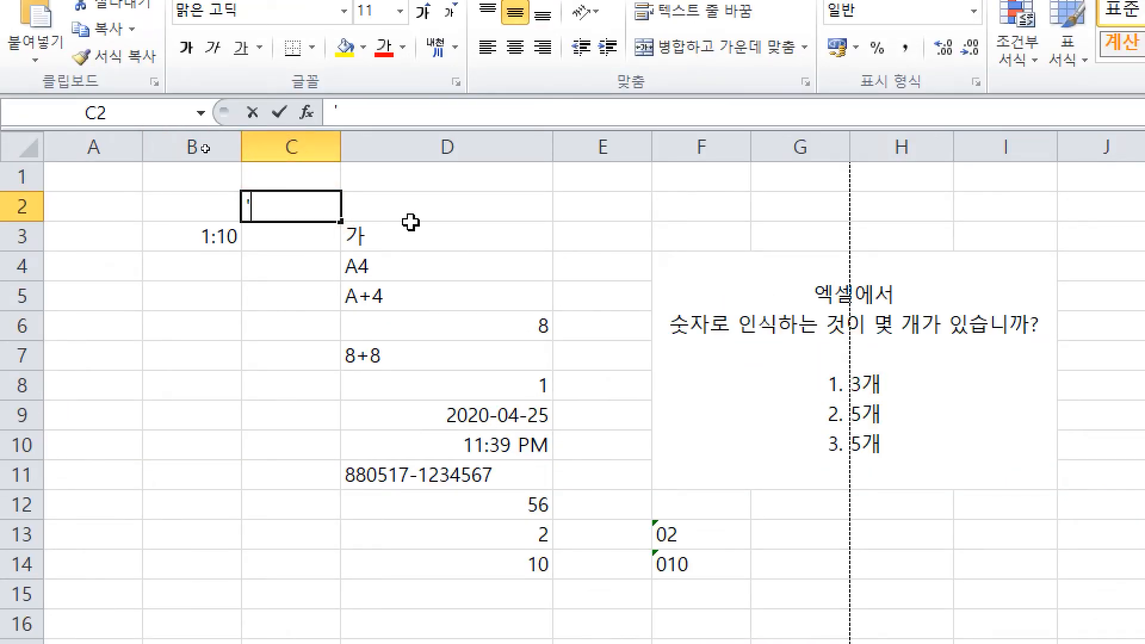
type("1:10")
key("Return")
key("Up")
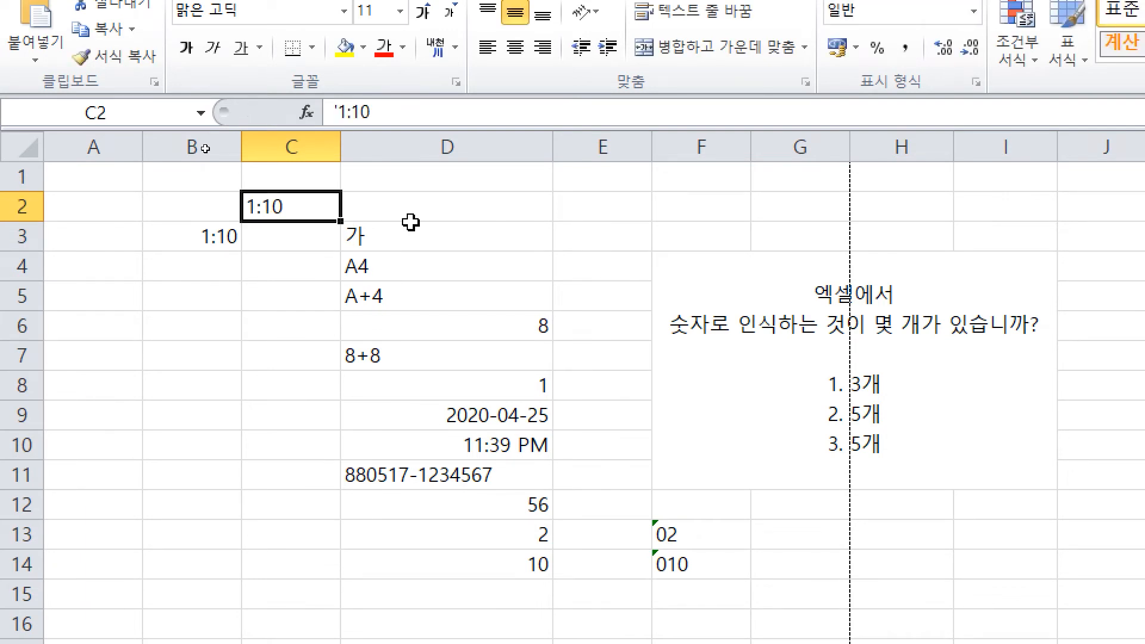
key("ctrl")
key("ctrl")
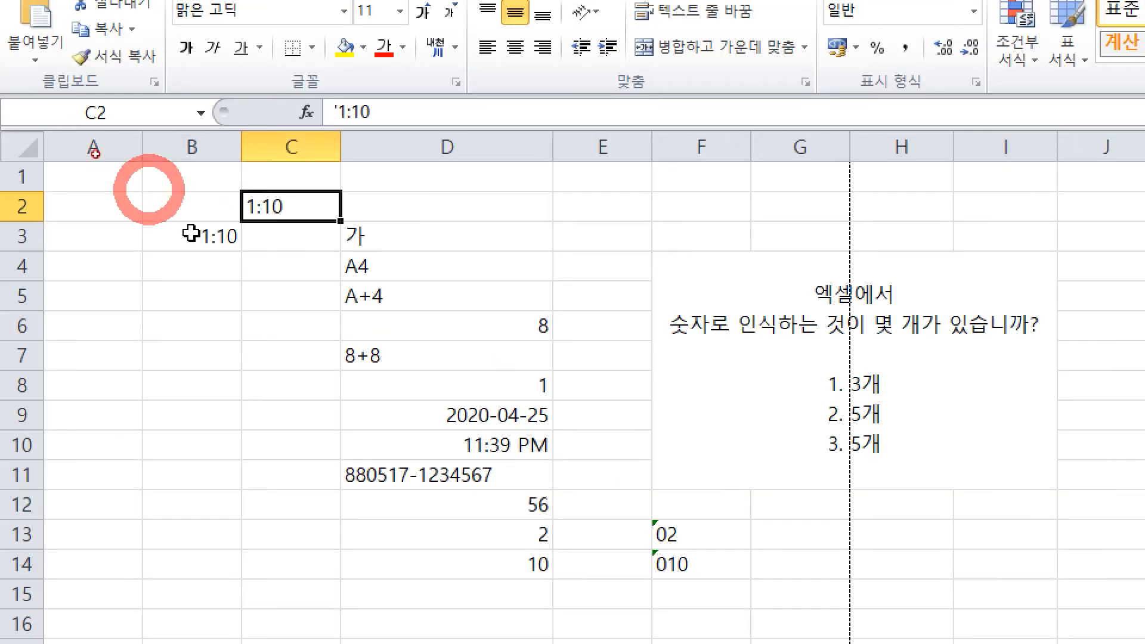
Step: Mark B3's plain time entry as wrong, sketch the apostrophe version, then clear the marks
left_click(191, 234)
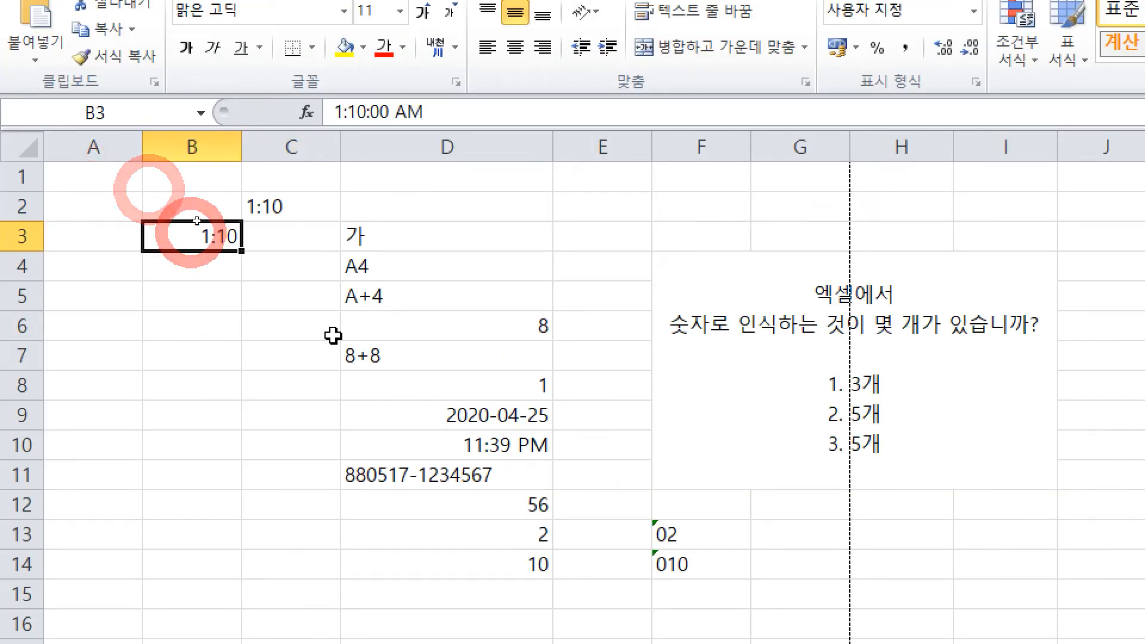
mouse_move(257, 272)
left_mouse_down()
mouse_move(290, 229)
mouse_move(313, 288)
left_mouse_up()
left_click(384, 185)
left_click_drag(380, 183, 426, 214)
left_click(460, 188)
left_click(458, 214)
mouse_move(508, 180)
left_mouse_down()
mouse_move(494, 225)
mouse_move(525, 220)
left_mouse_up()
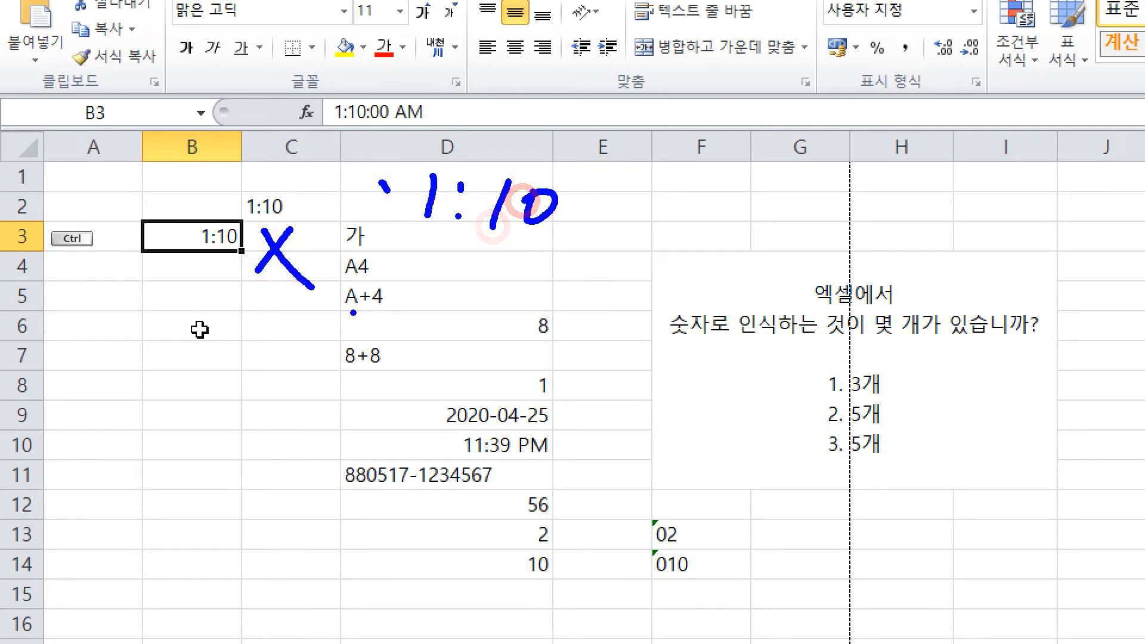
right_click(767, 383)
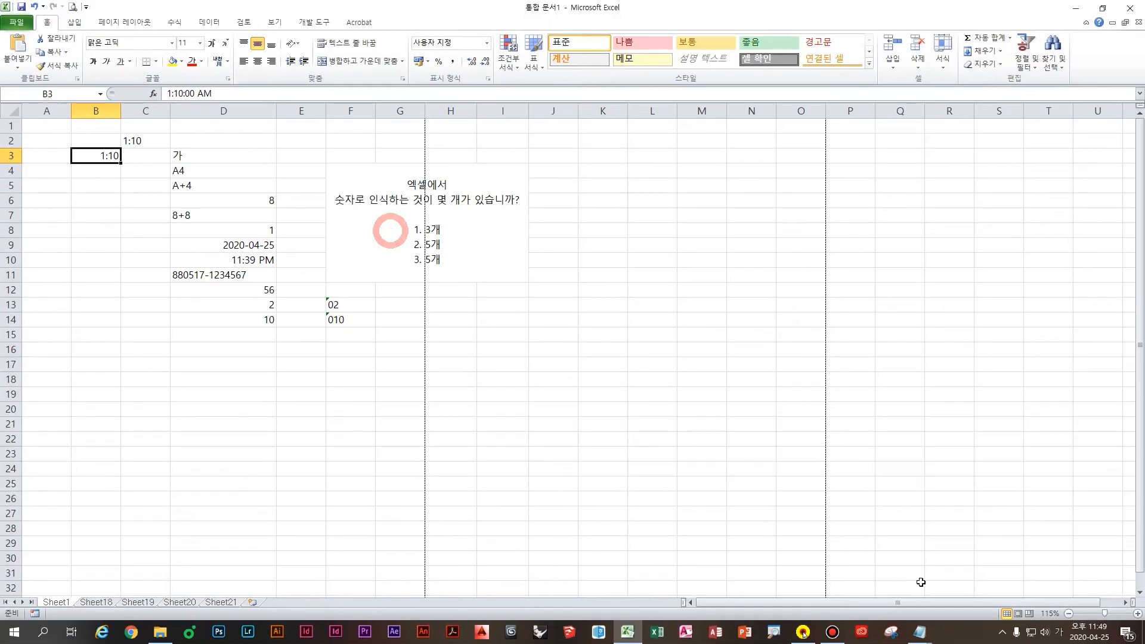
Step: Add the Notepad line '경쟁률 표기 할 때도 앞에다가 ' 작은따옴표 붙여서 진행'
left_click(920, 632)
type("경쟁률 표")
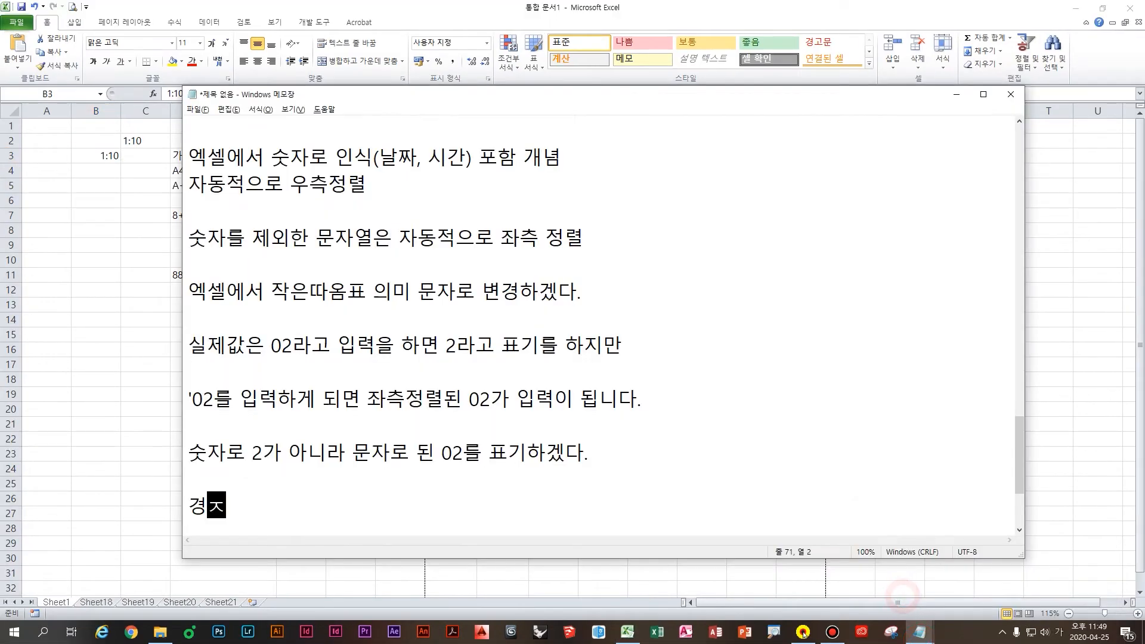
type("기-")
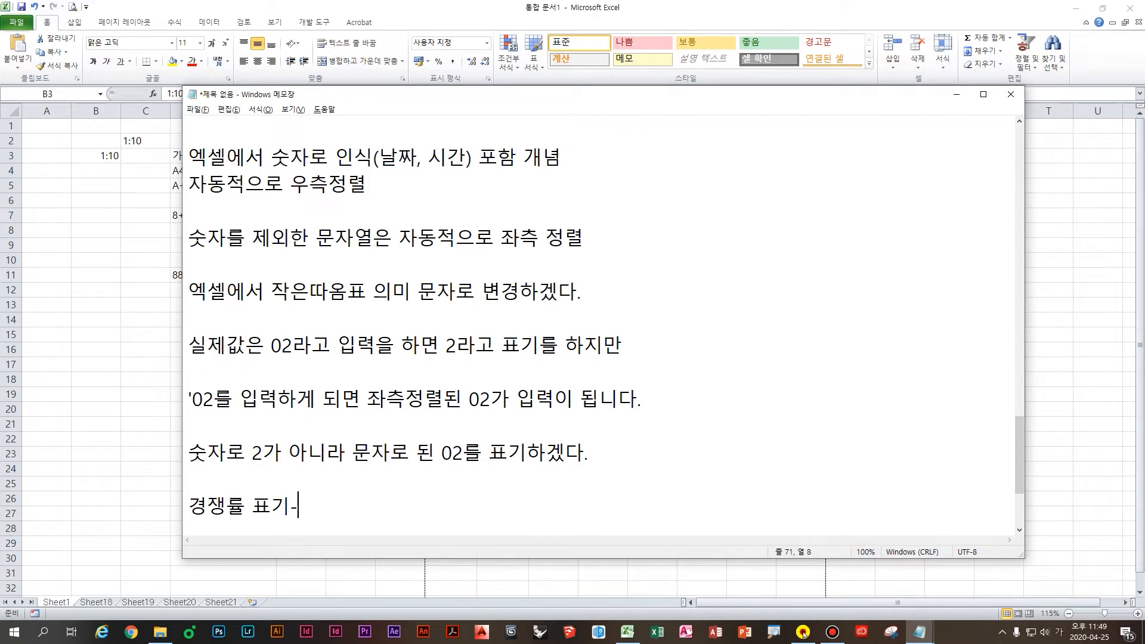
type(" 할 때도 앞에다")
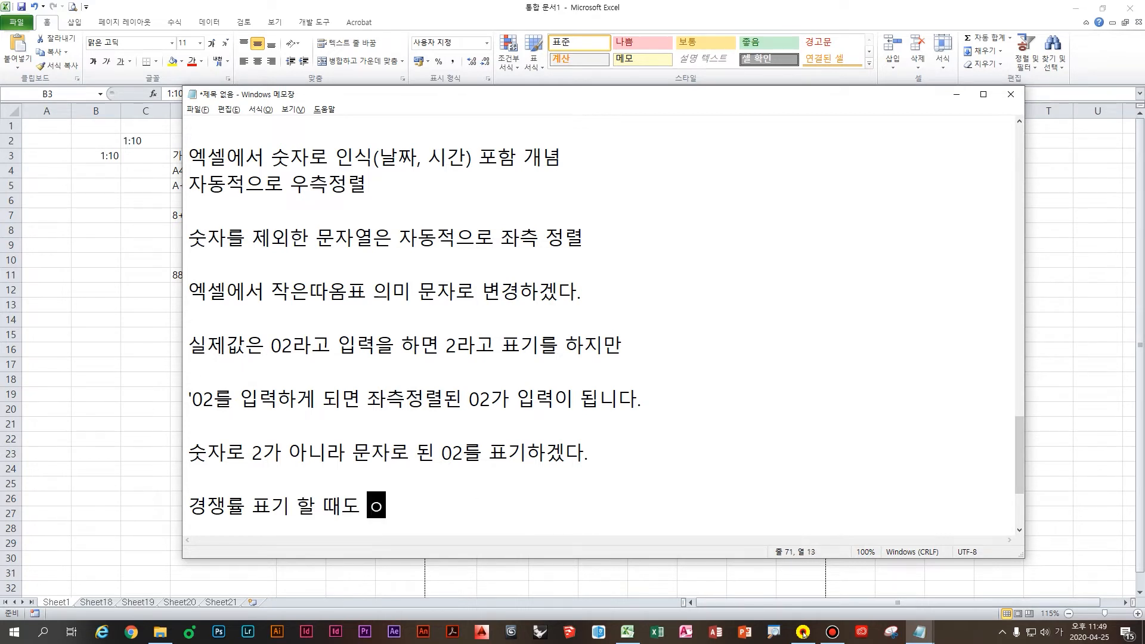
type("가 ' 작은따옴표 붙여")
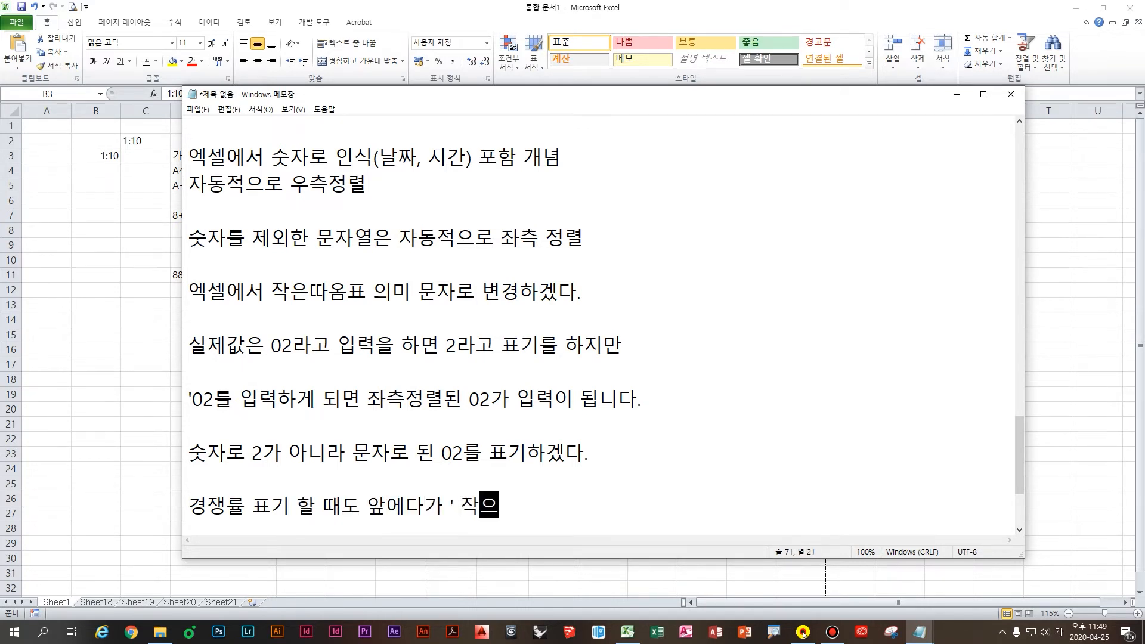
type("서 진해")
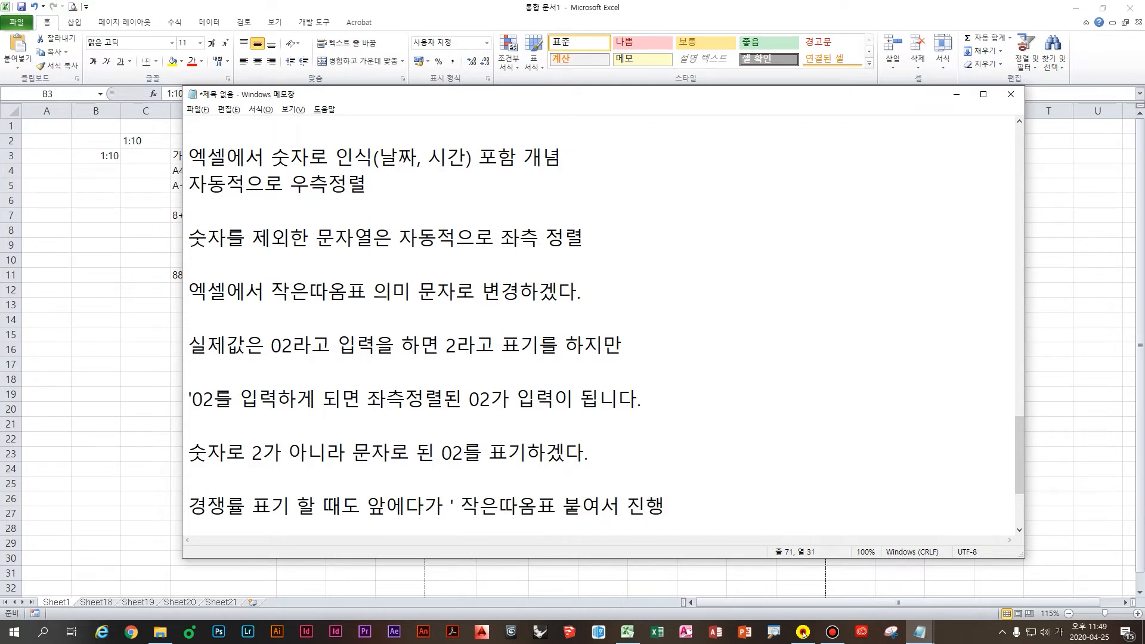
key("Return")
key("Return")
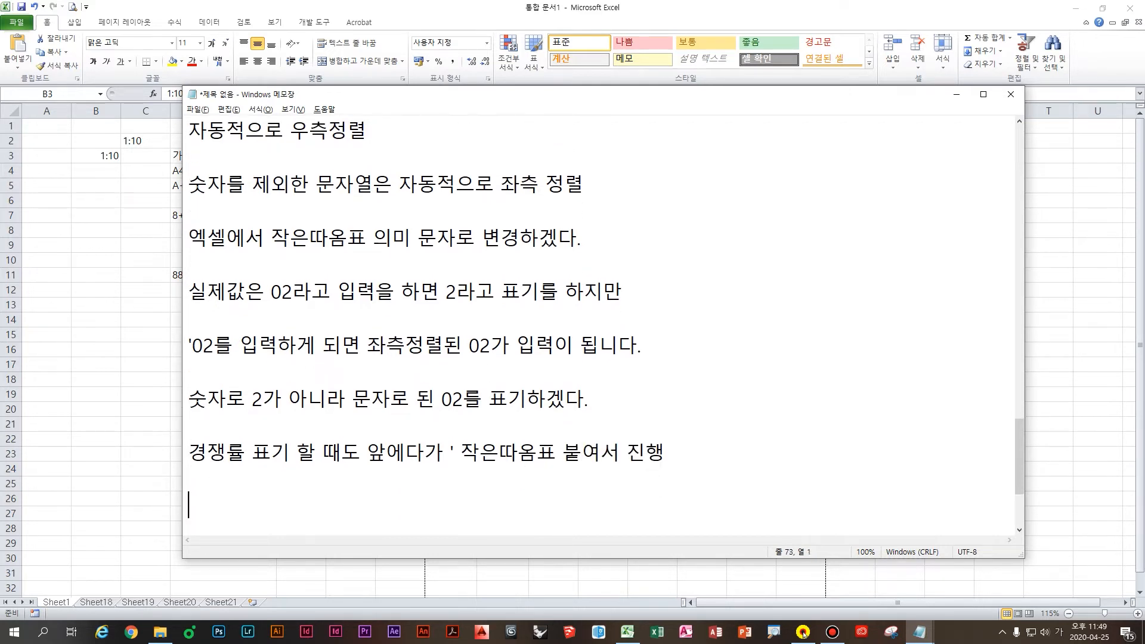
Step: Bring the Excel sheet back in front and select empty cell C9 beside the D9 date
scroll(197, 274, "down", 2)
left_click(144, 275)
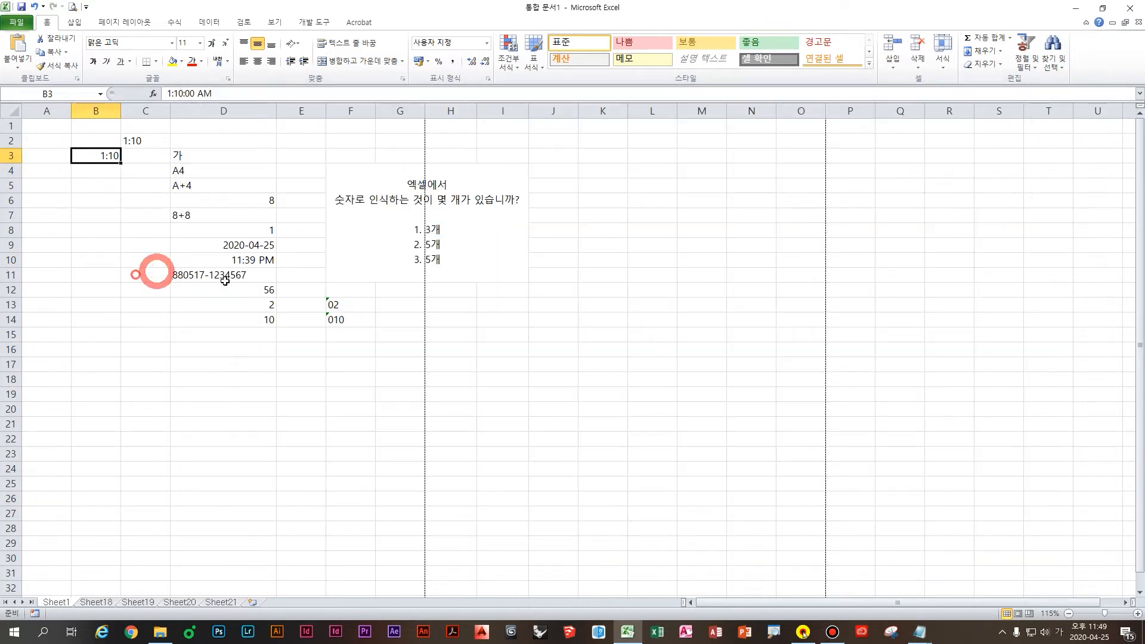
left_click(315, 309)
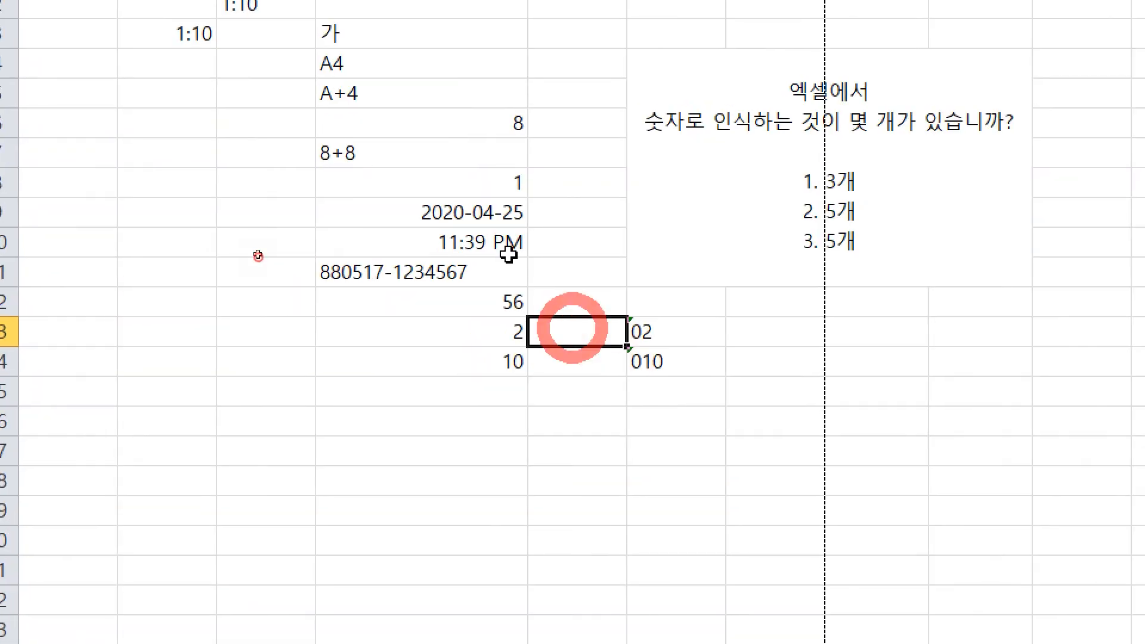
left_click(267, 242)
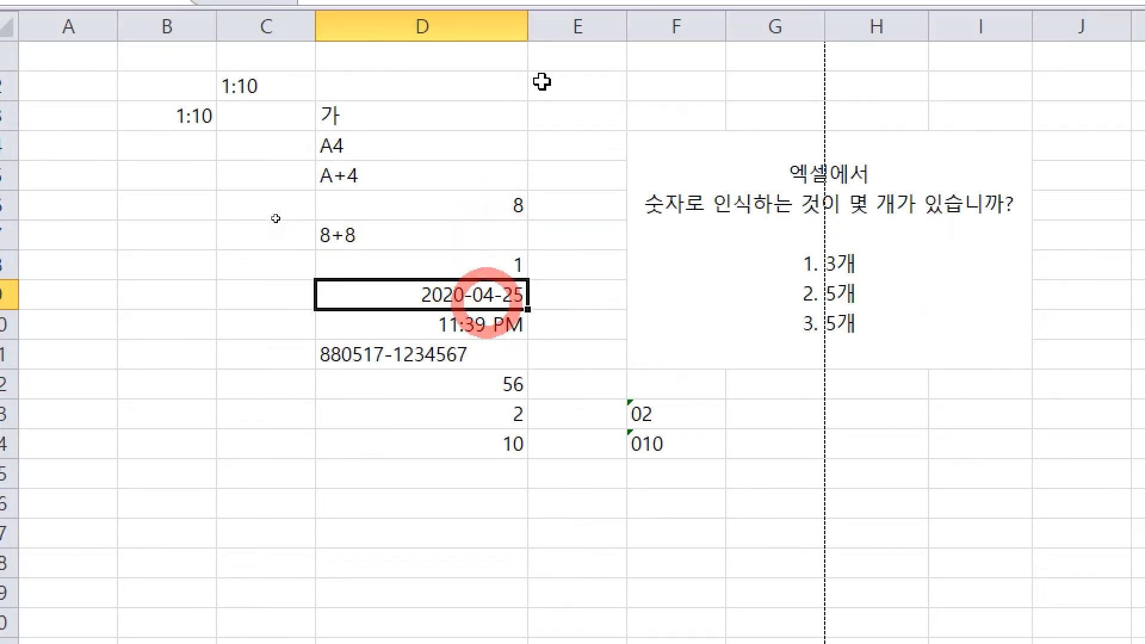
left_click(206, 278)
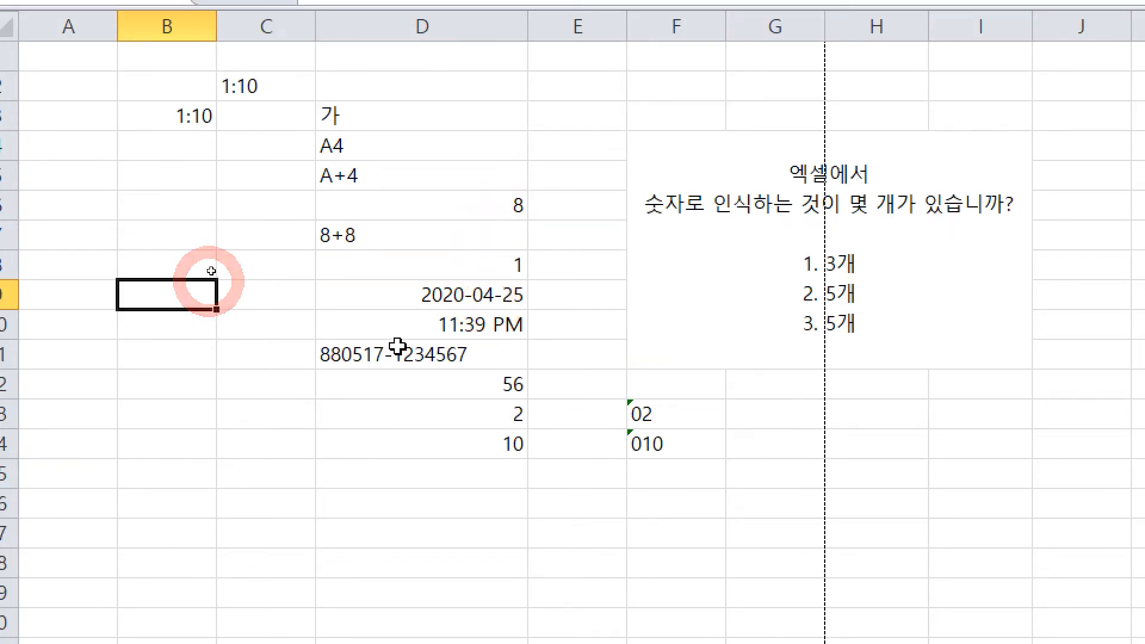
Step: Type a trial date 2020-04-25 and cancel the entry with Esc
key("Right")
type("2020-04-02")
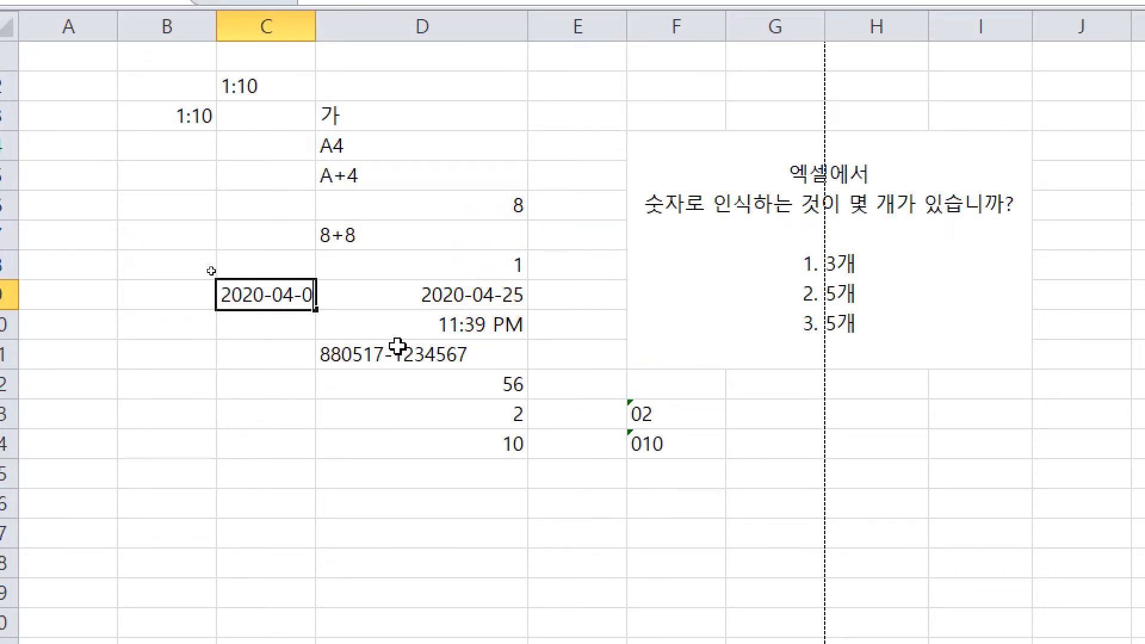
key("BackSpace")
key("BackSpace")
type("25")
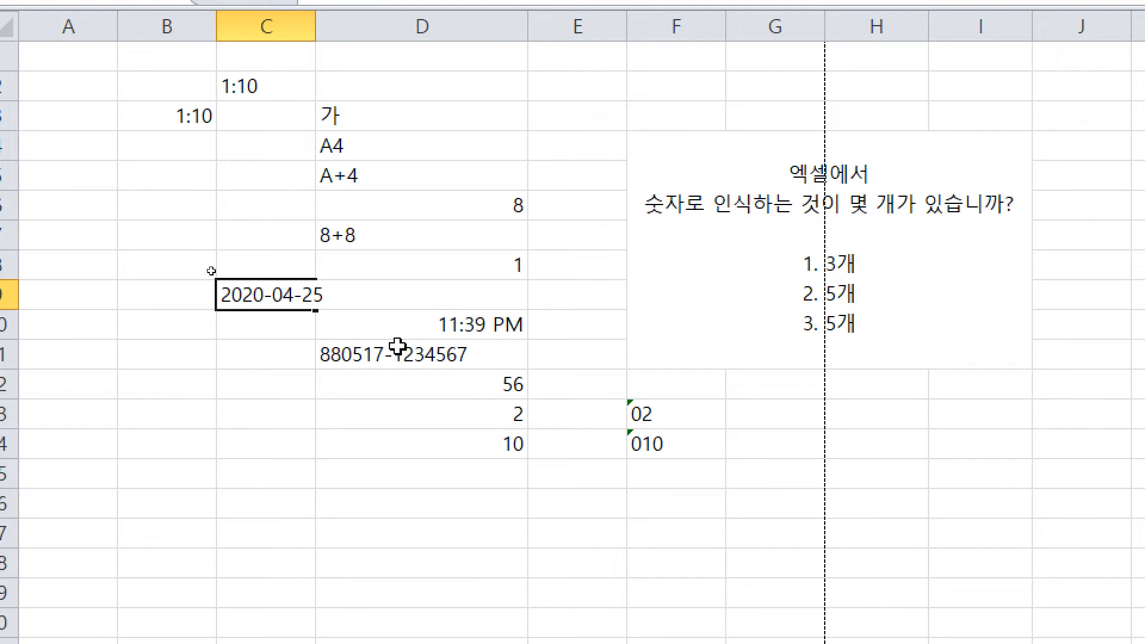
key("Escape")
Step: Insert today's date in C9 with Ctrl+;, then delete it and reselect D9
key("ctrl+semicolon")
key("Return")
key("Up")
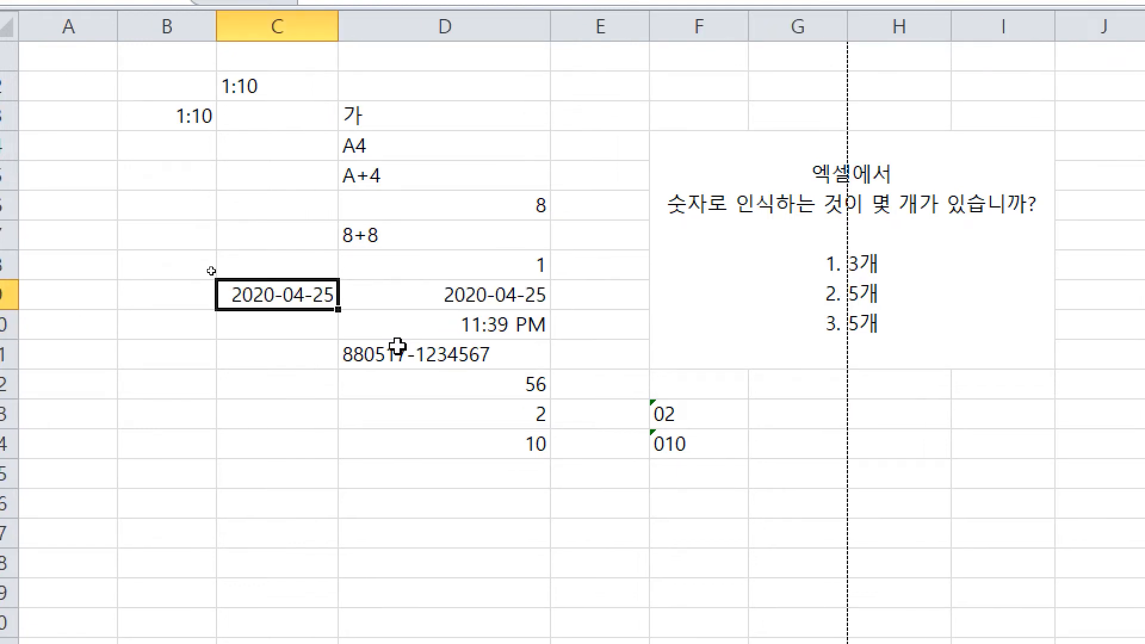
key("Delete")
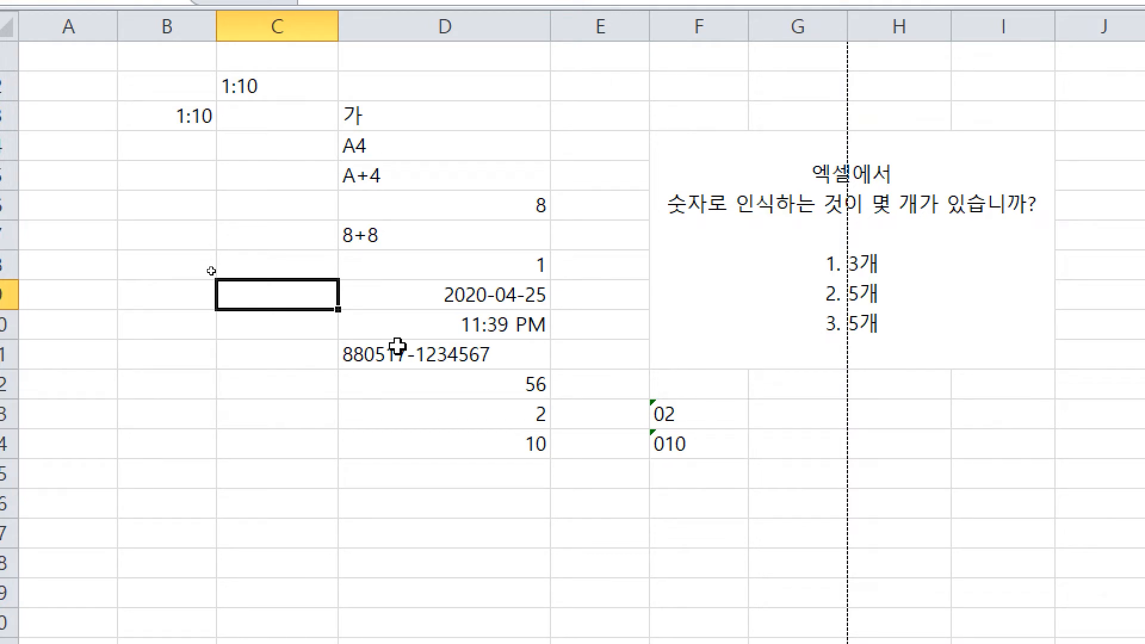
left_click(606, 312)
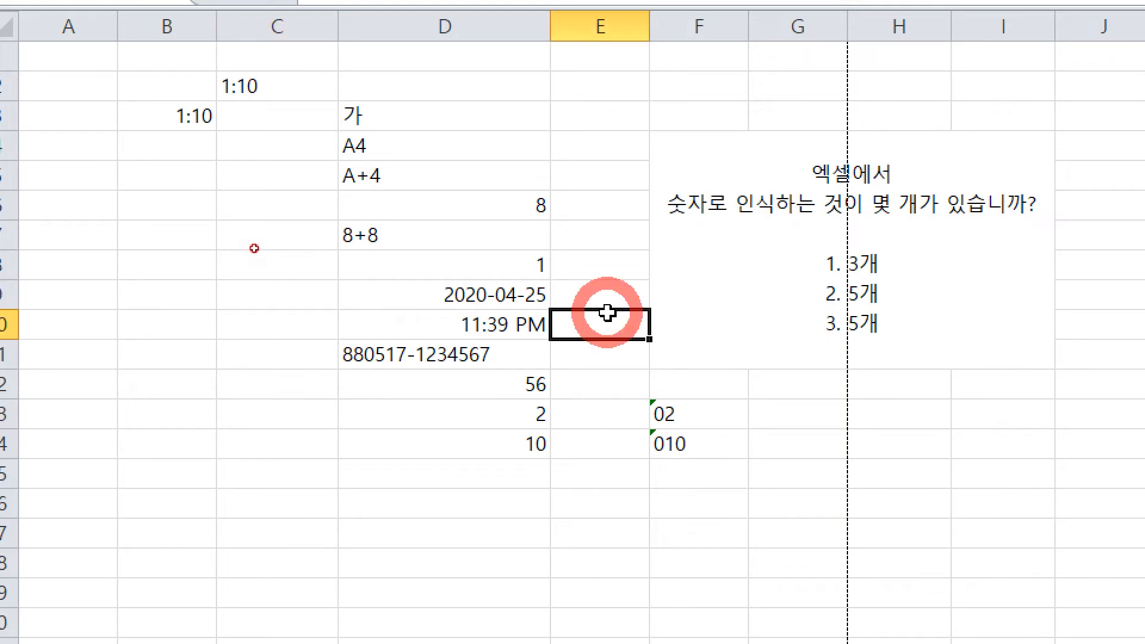
left_click(483, 298)
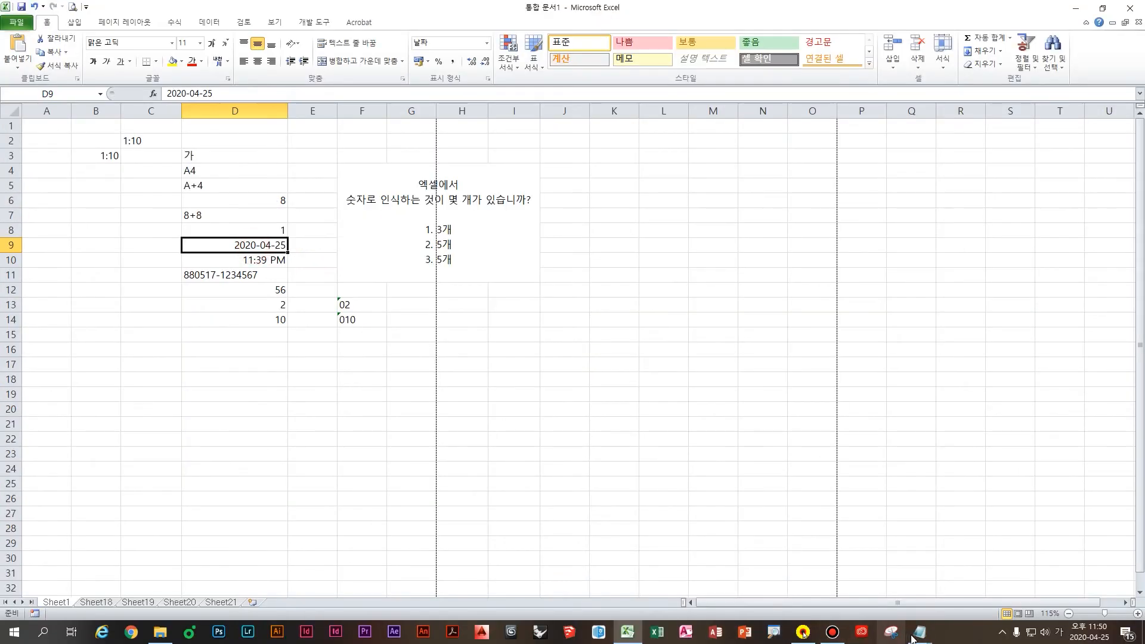
Step: In Notepad, note that Ctrl ; (세미콜론) is the shortcut for today's date
mouse_move(919, 633)
left_click(905, 586)
type("오ㄴ")
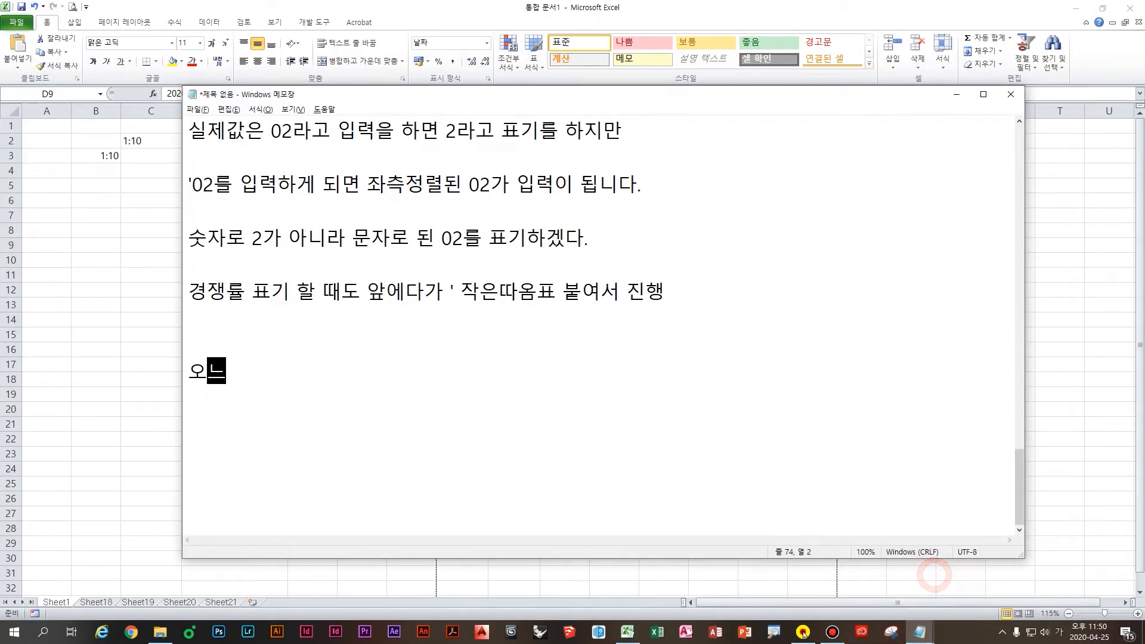
key("BackSpace")
key("BackSpace")
key("BackSpace")
type("오늘의 ")
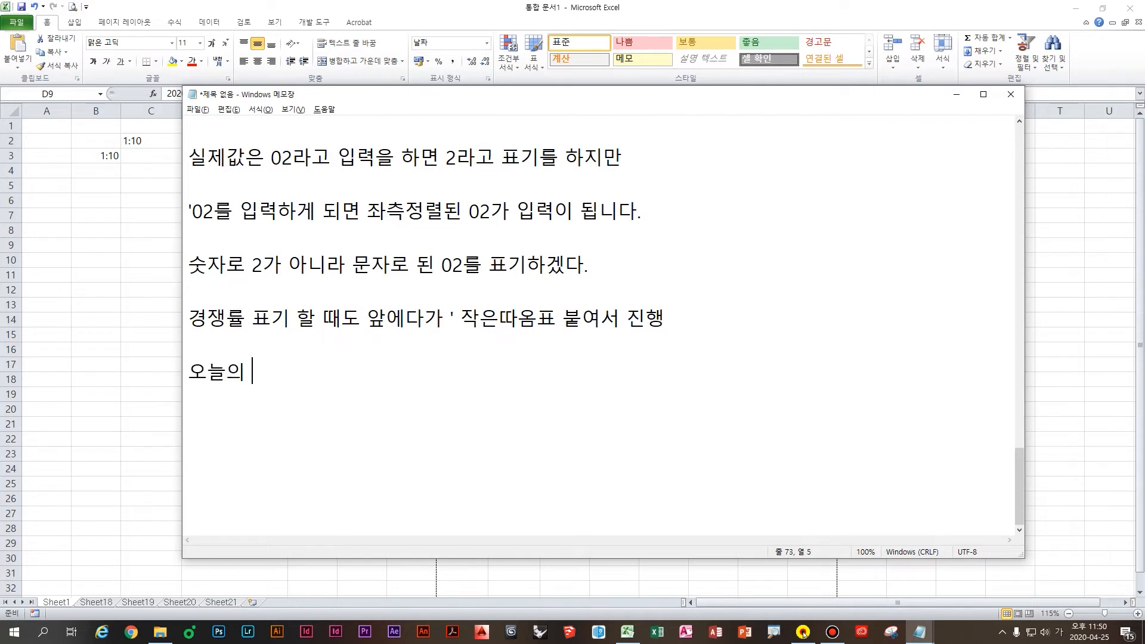
type("날짜를 알려주는 ")
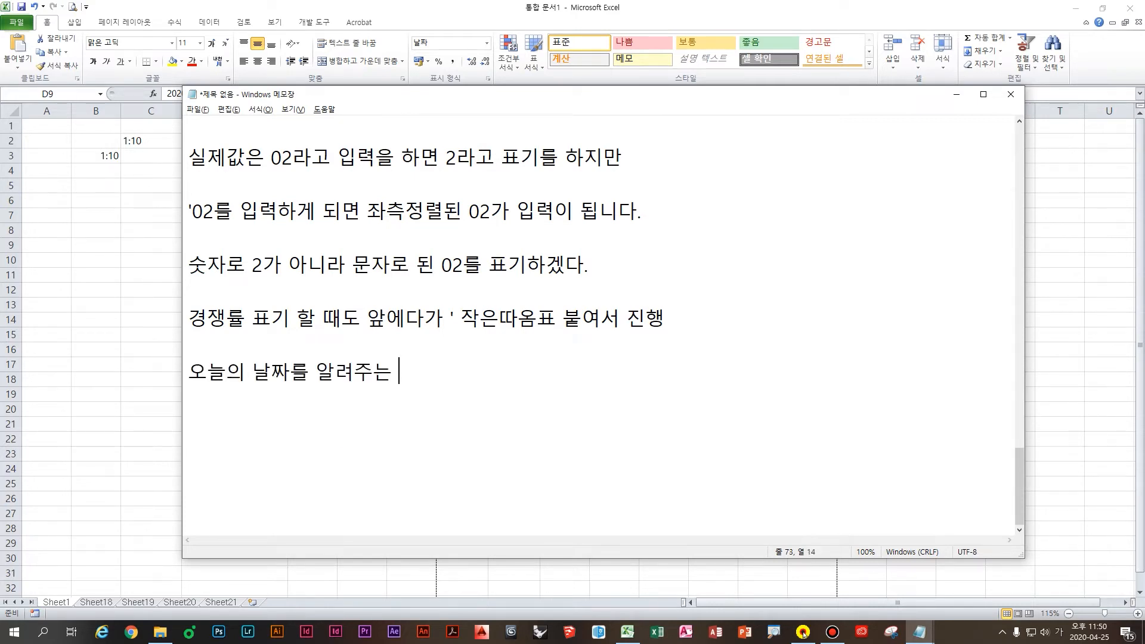
type("단축키")
key("Hangul")
type("Ctrl")
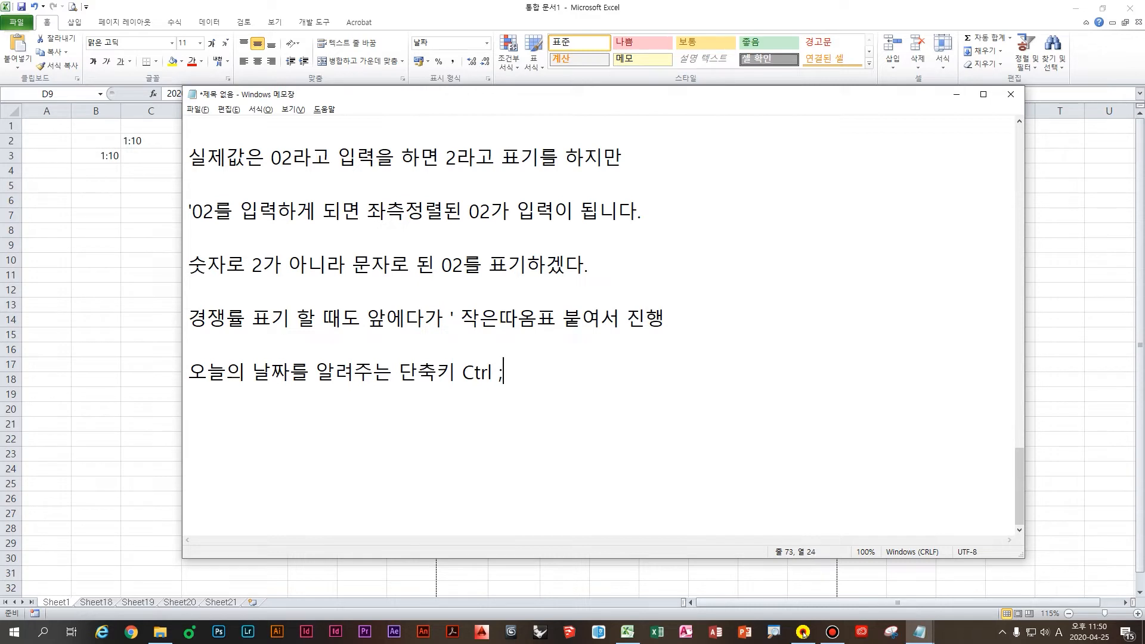
type(" ; ")
type("세미콜론")
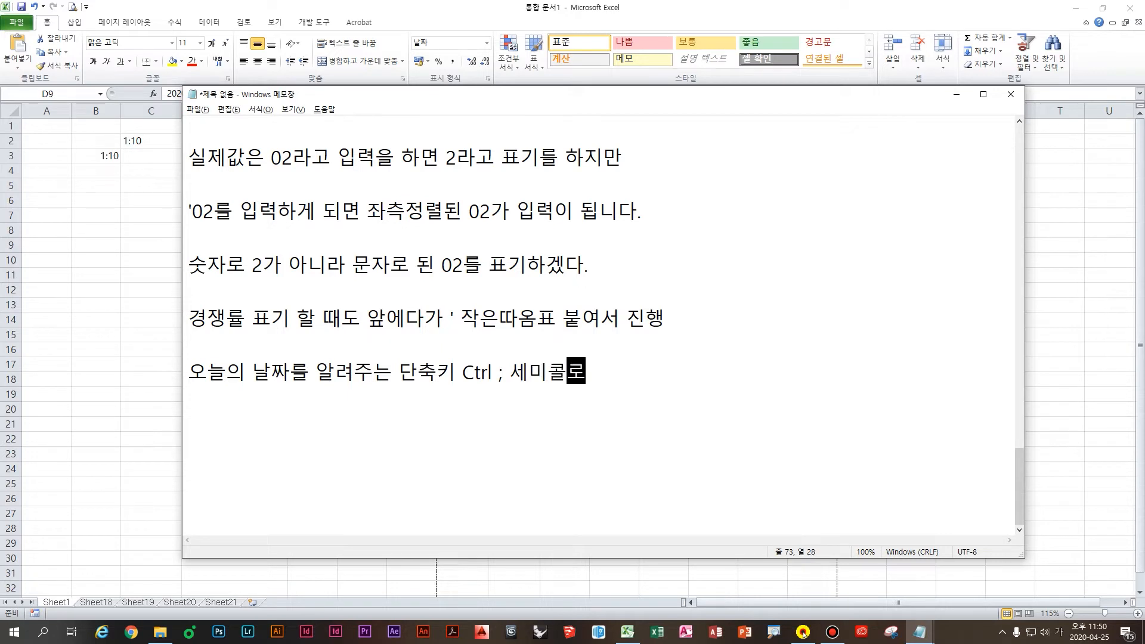
Step: Add the note line '현재 시간을 알려주는 단축키 Ctrl shift ;' for the current time
key("Return")
type("현재 시간을")
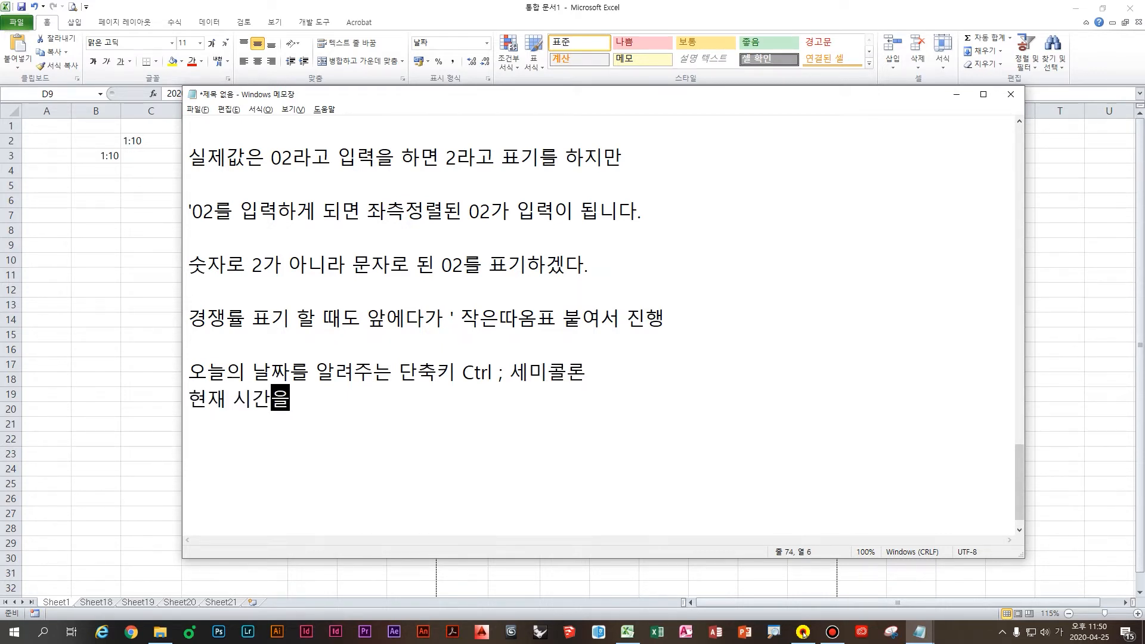
type(" 알려주는 단축키 ")
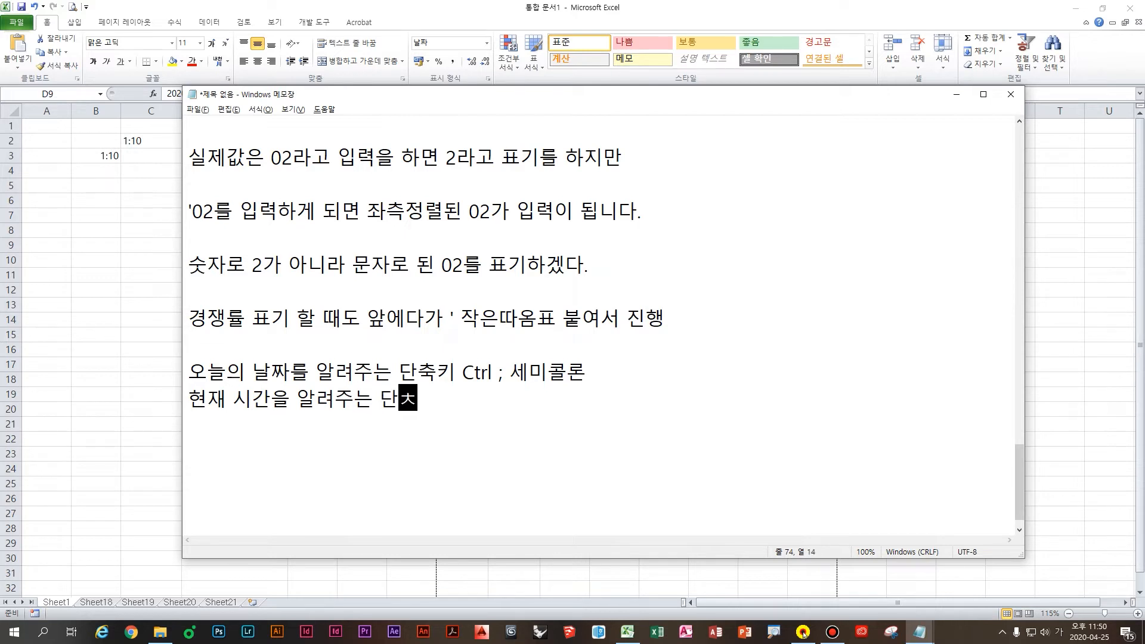
type("Ctrl shi")
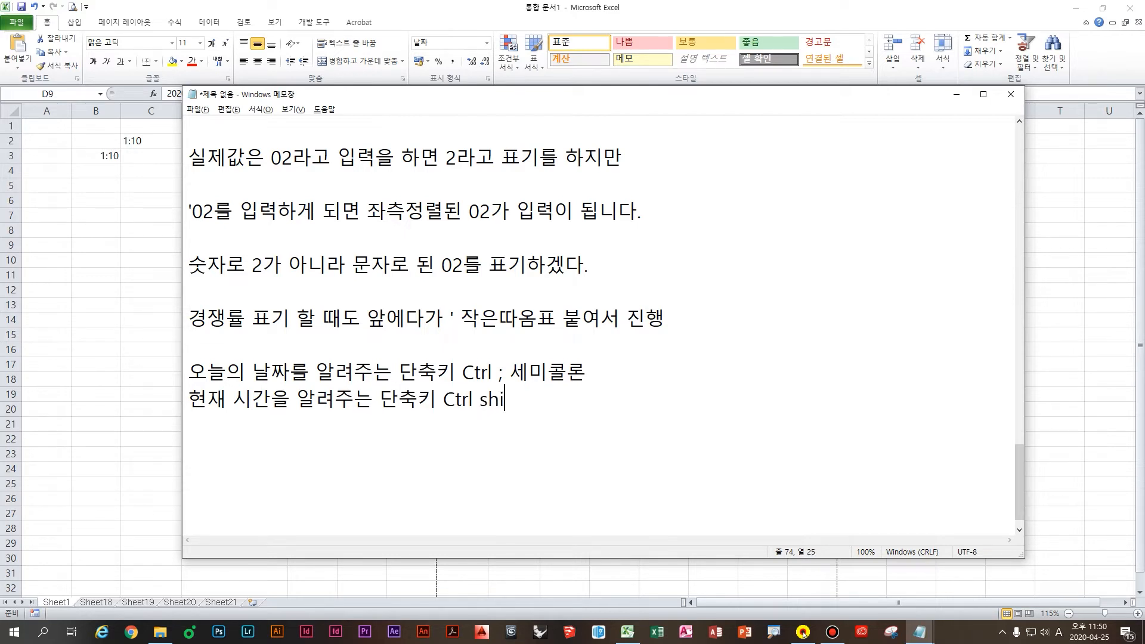
type("ft ;")
key("Return")
Step: Back in Excel, enter today's date 2020-04-25 in D17 with Ctrl+;
key("alt+Tab")
left_click(322, 356)
left_click(259, 361)
key("ctrl+4")
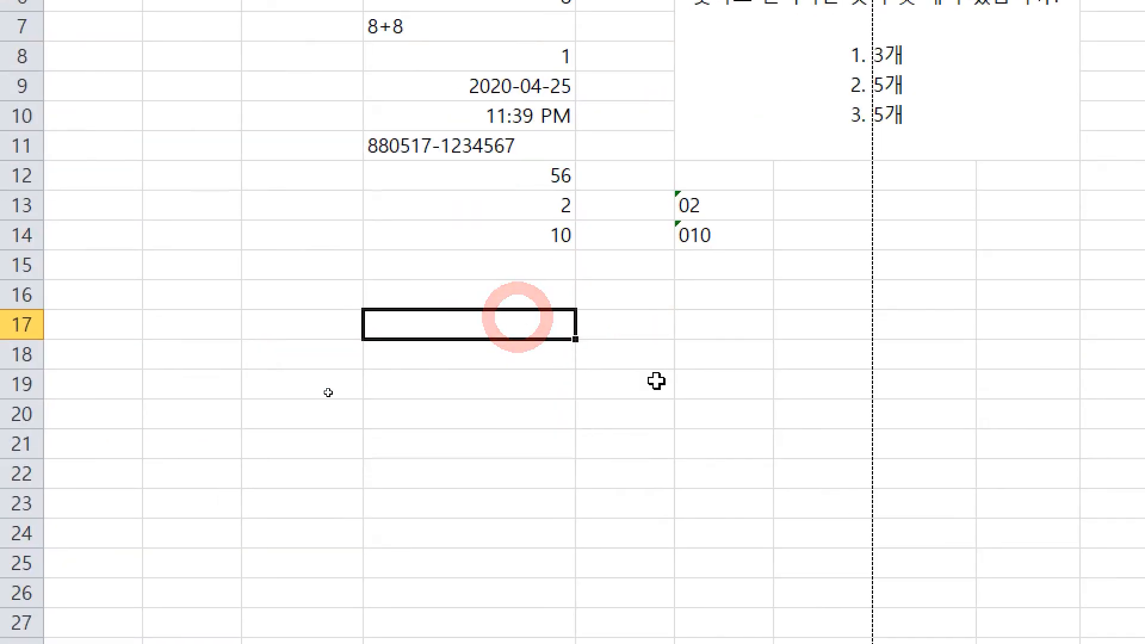
key("ctrl+semicolon")
key("Return")
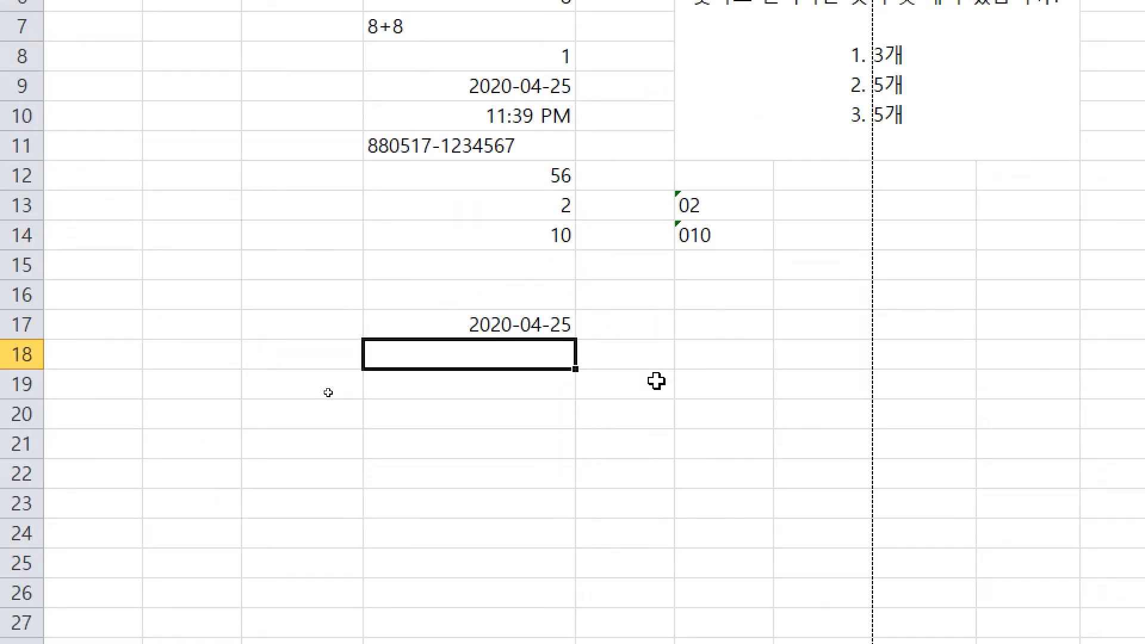
Step: Enter the current time 11:50 PM in D18 with Ctrl+Shift+;, then return to Notepad
key("ctrl+shift+semicolon")
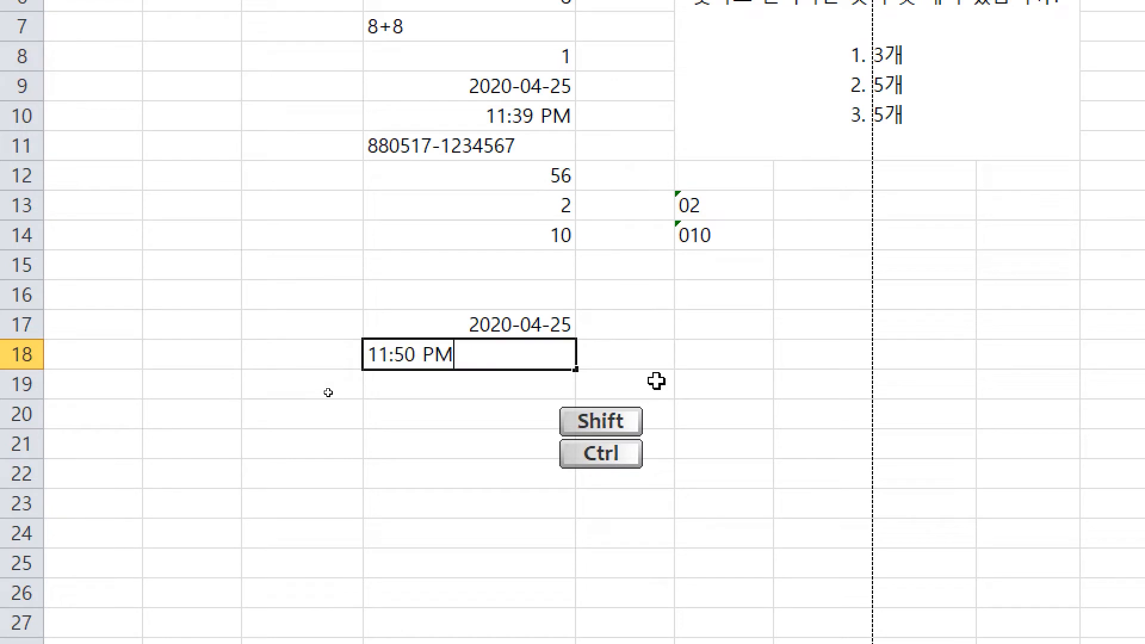
key("Return")
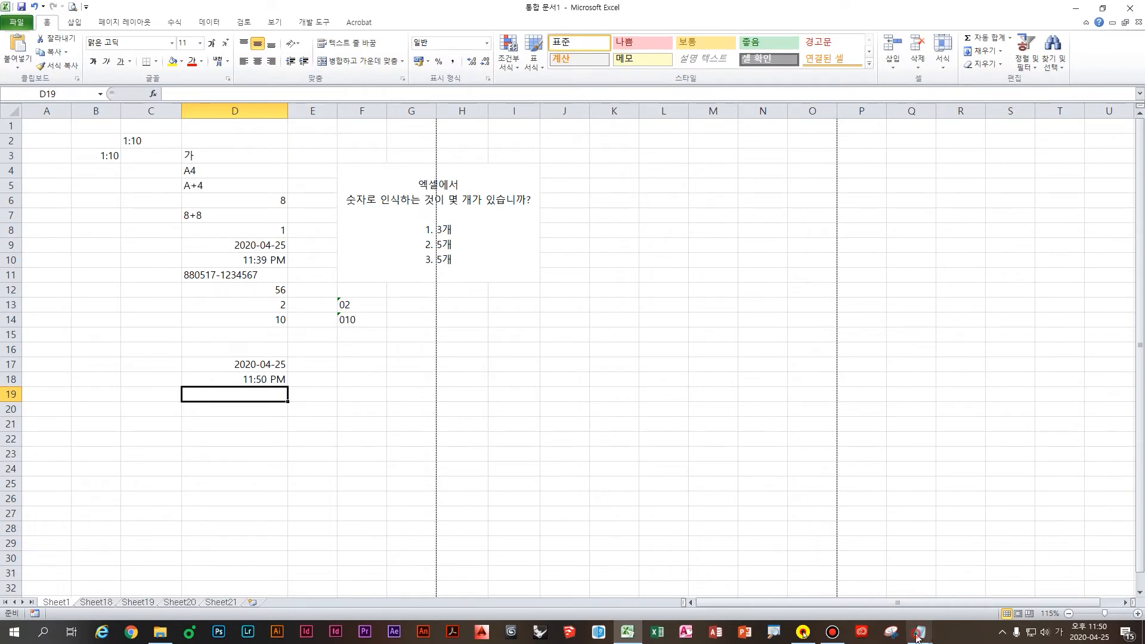
left_click(918, 632)
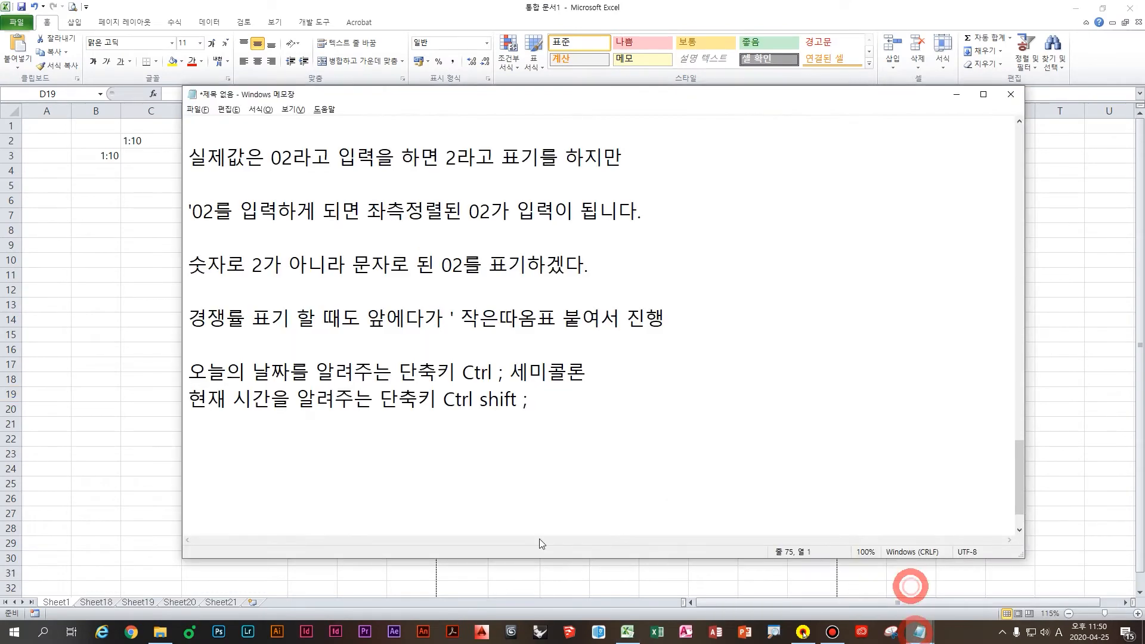
Step: Type the Korean note '컴활2급 2과목 스프레드시트에서 단축키 출제 됨' on a new line
type("z")
key("BackSpace")
key("Hangul")
type("컴호")
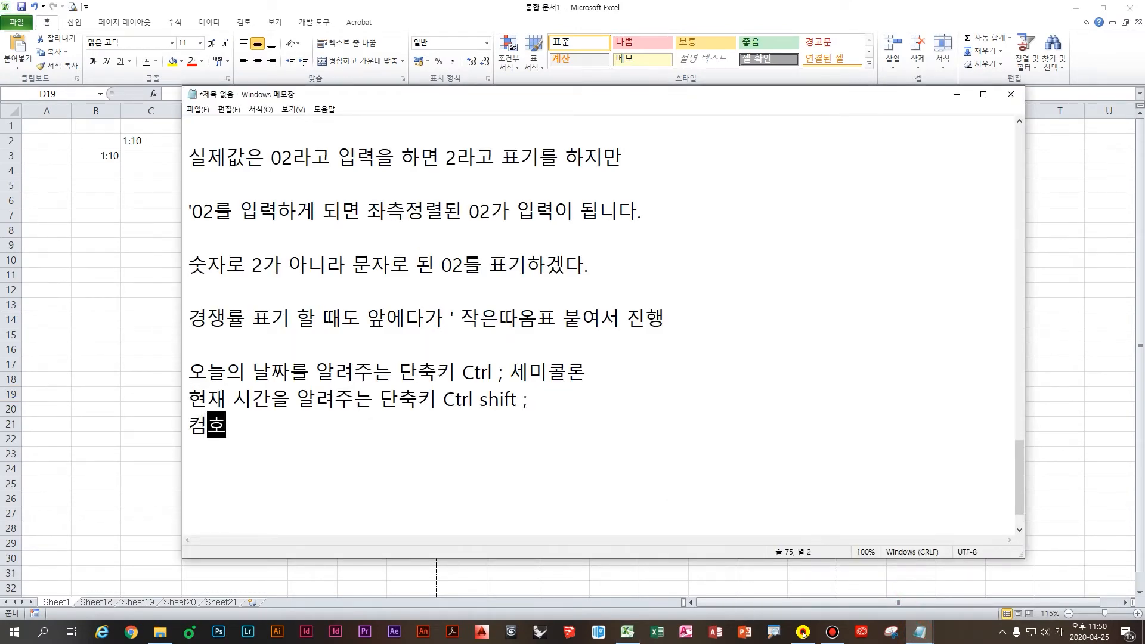
key("BackSpace")
key("BackSpace")
key("BackSpace")
type("2")
key("BackSpace")
type("컴활2급 2과목 ")
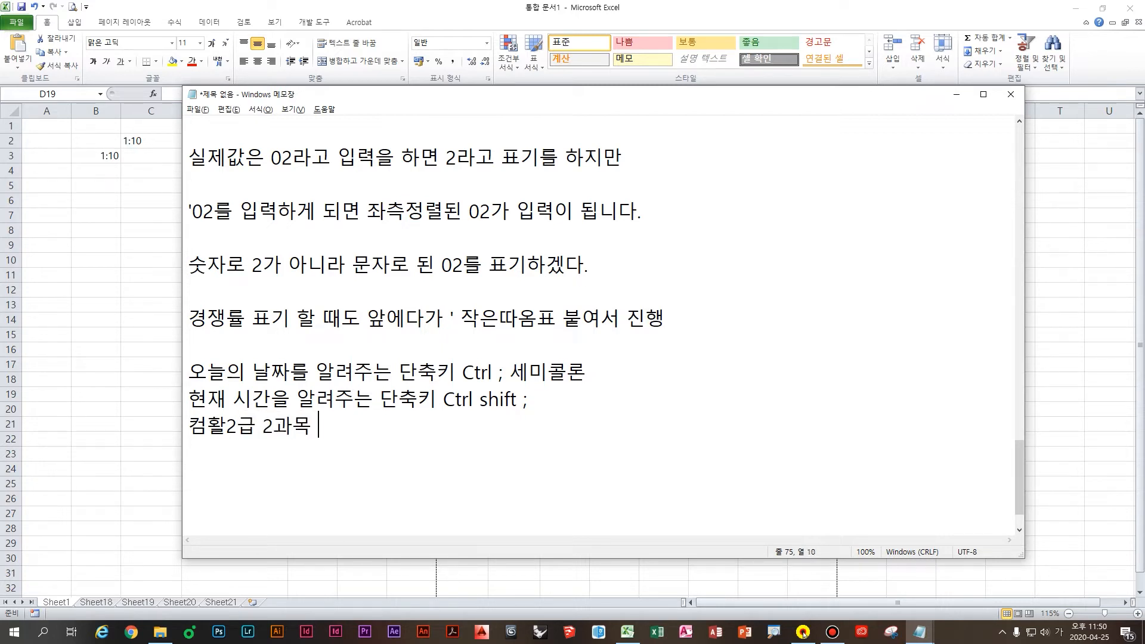
type("스프레드시트에서 ")
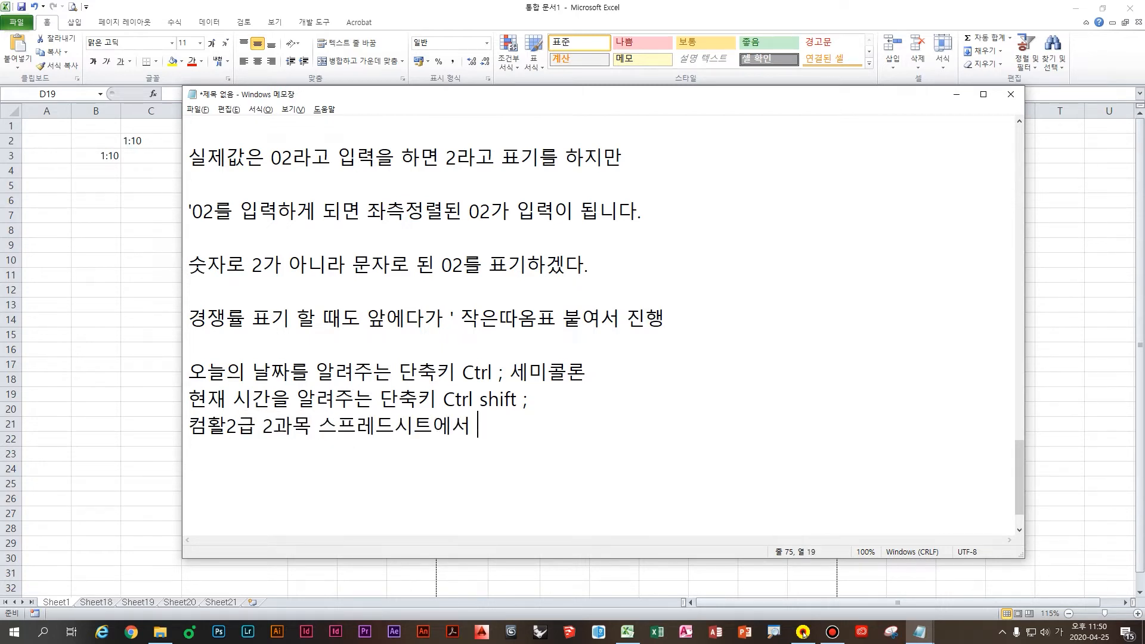
type("단축키 출제 됨")
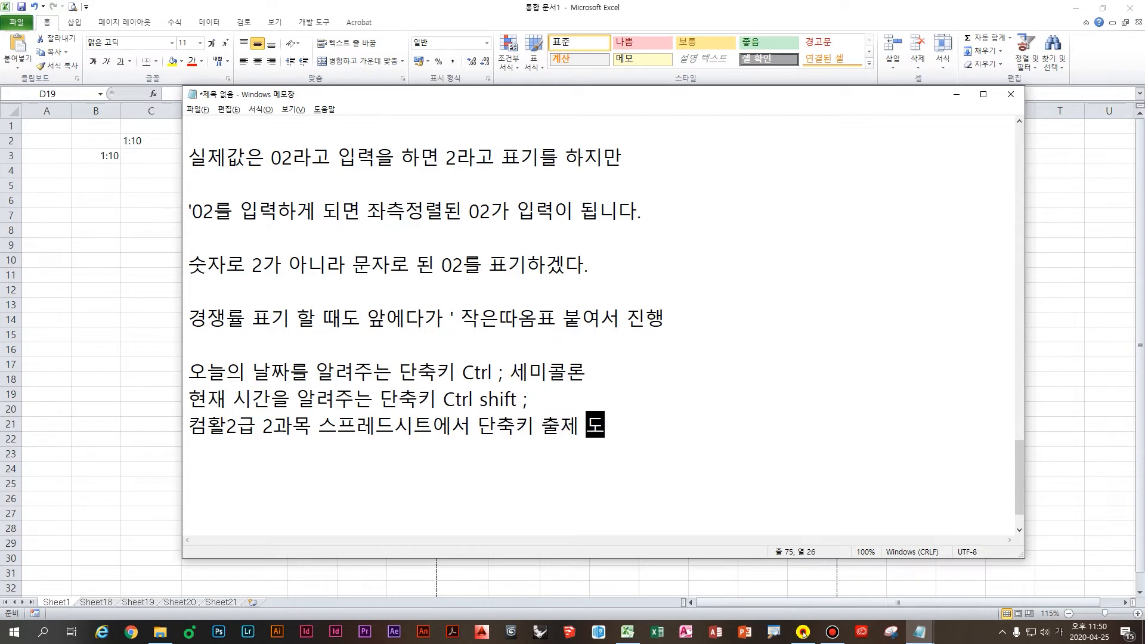
key("Return")
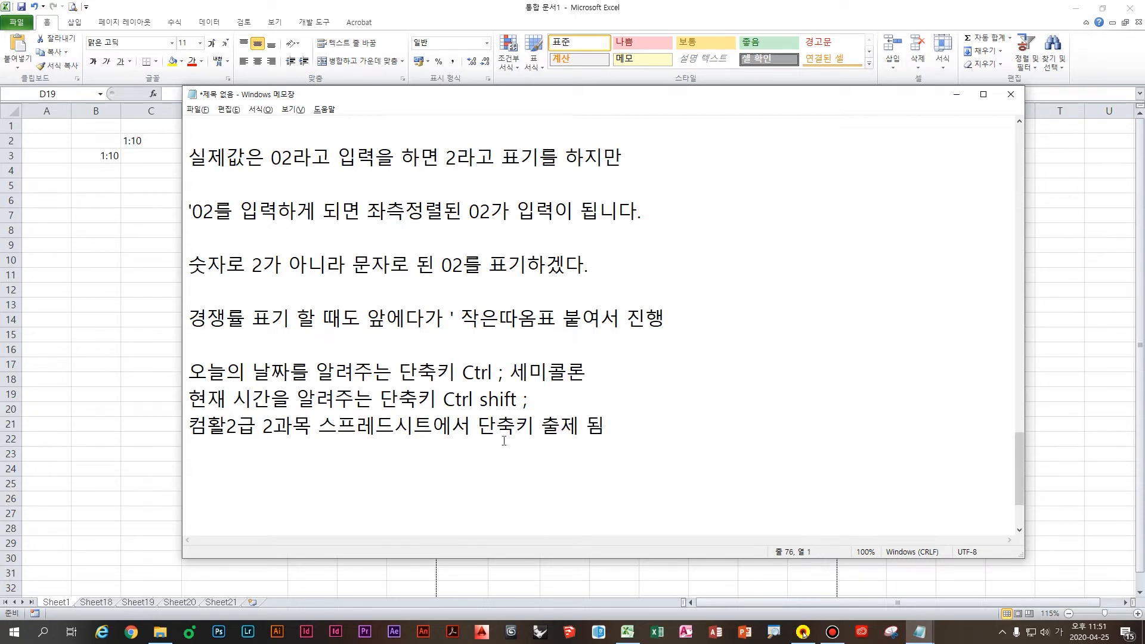
left_click(625, 469)
Step: In Excel, look over the earlier date and time cells, then put today's date in K11
key("alt+Tab")
left_click(309, 223)
left_click(251, 230)
left_click(267, 244)
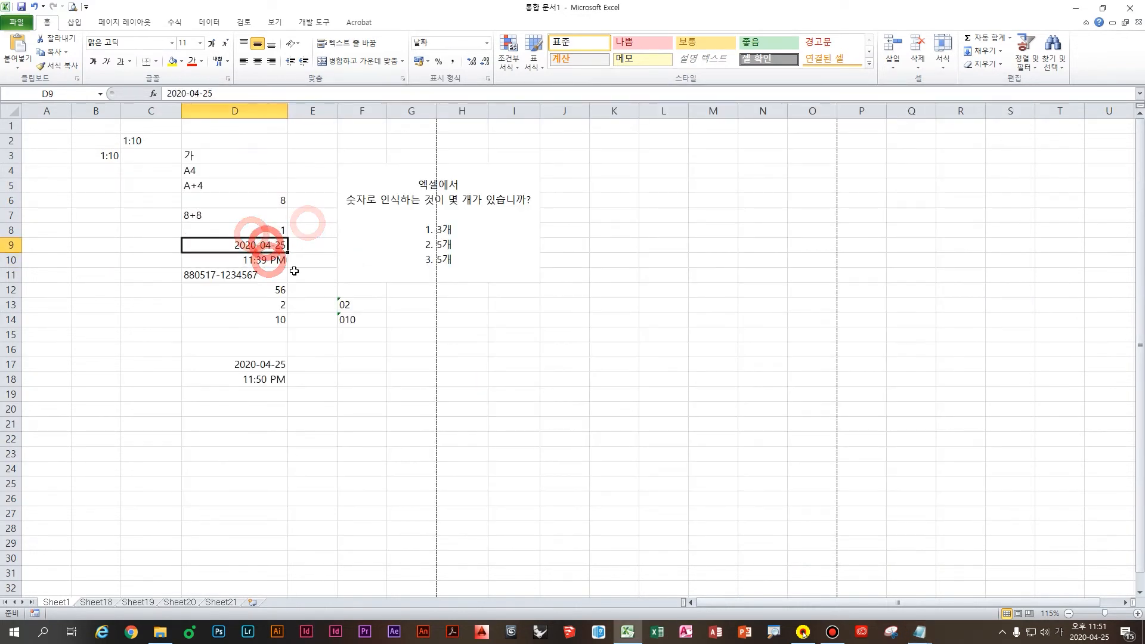
left_click(301, 346)
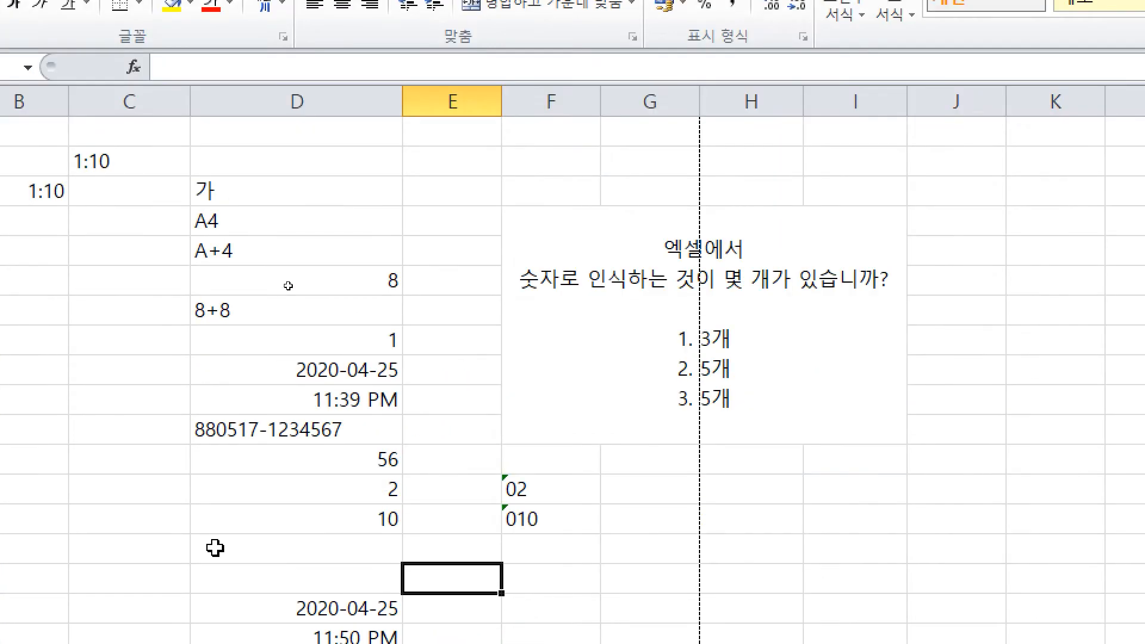
left_click(539, 144)
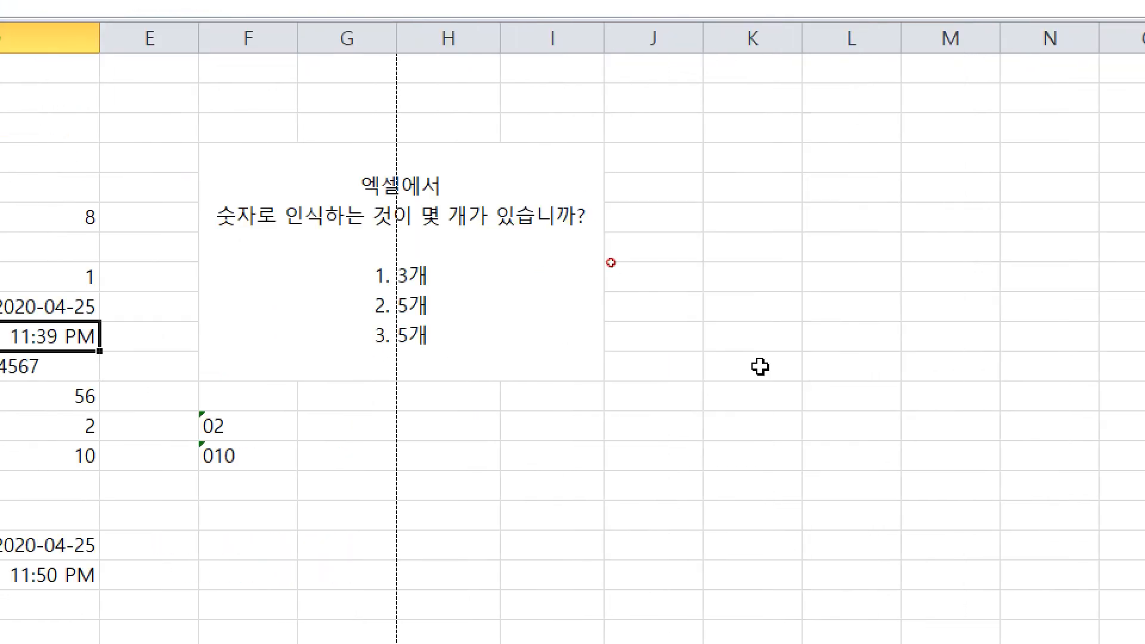
left_click(1044, 337)
key("ctrl+semicolon")
key("Return")
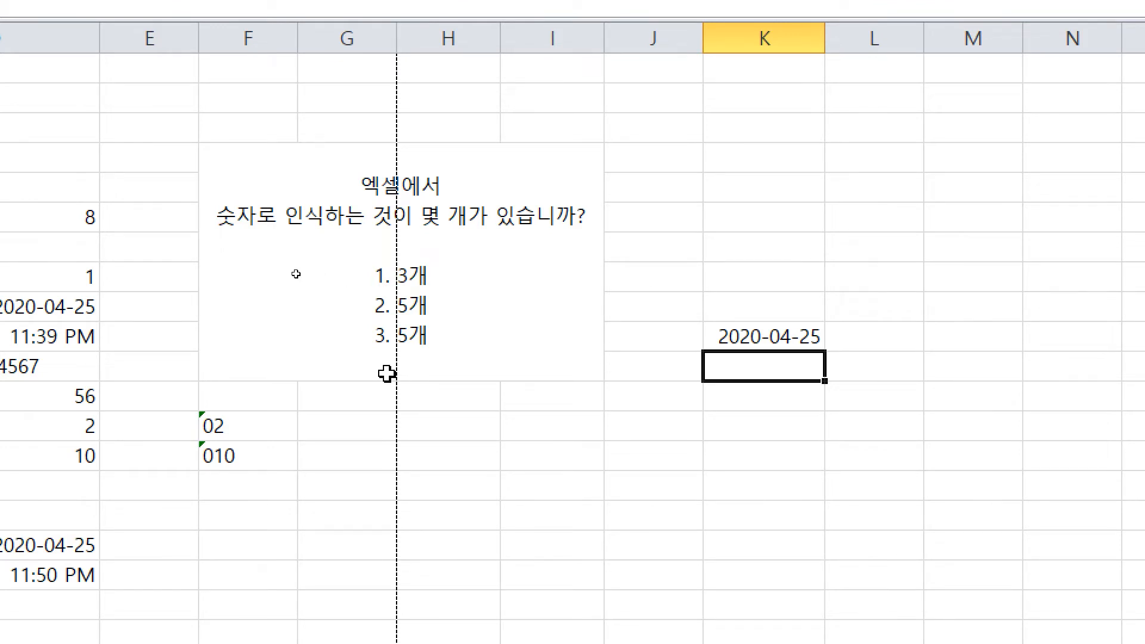
Step: Enter the formula =TODAY() in K12, showing 2020-04-25
type("=TODAY(")
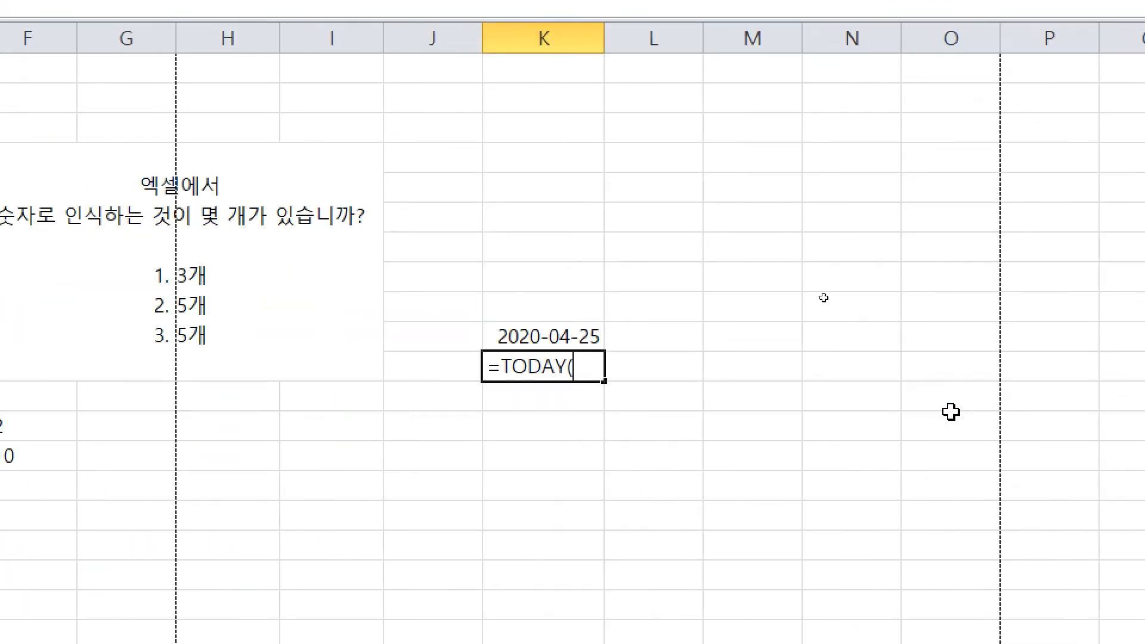
key("Return")
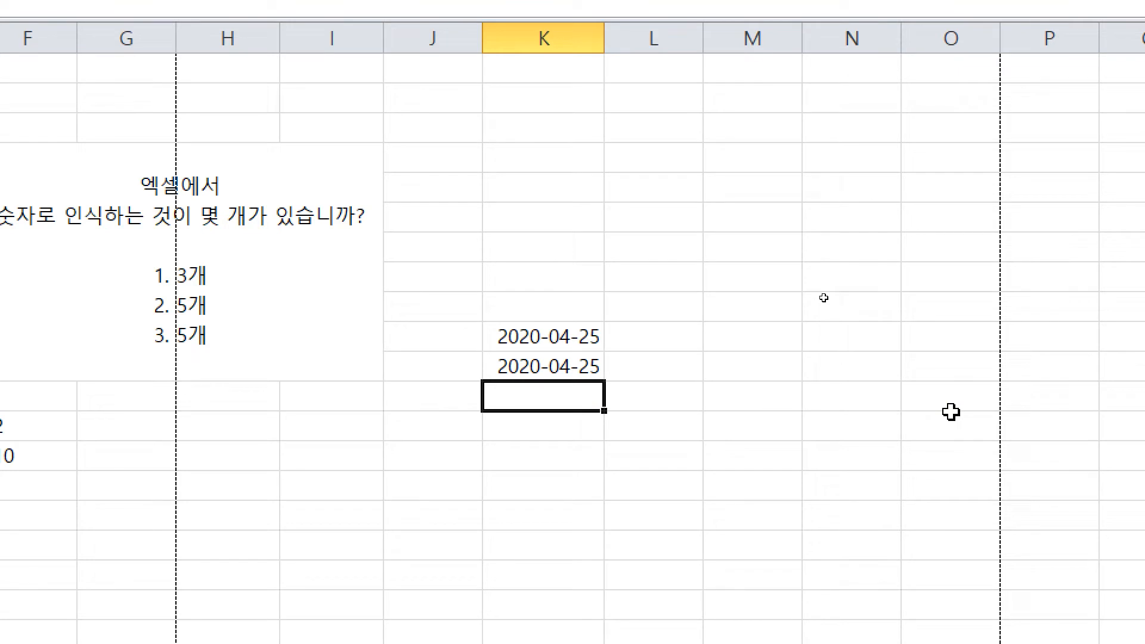
key("Up")
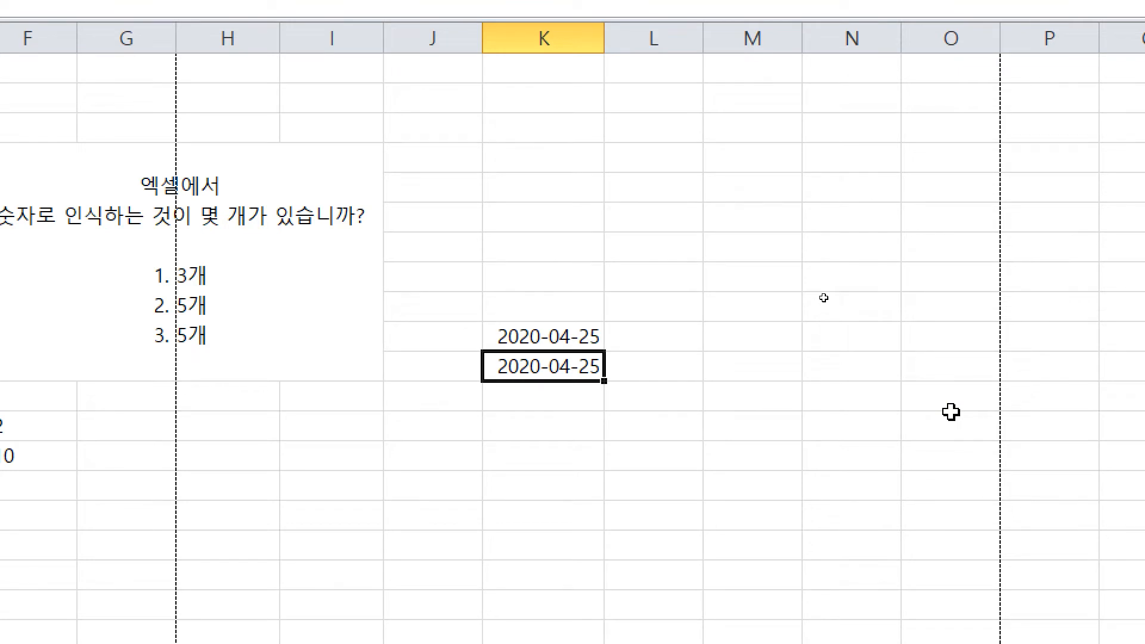
key("Down")
key("Down")
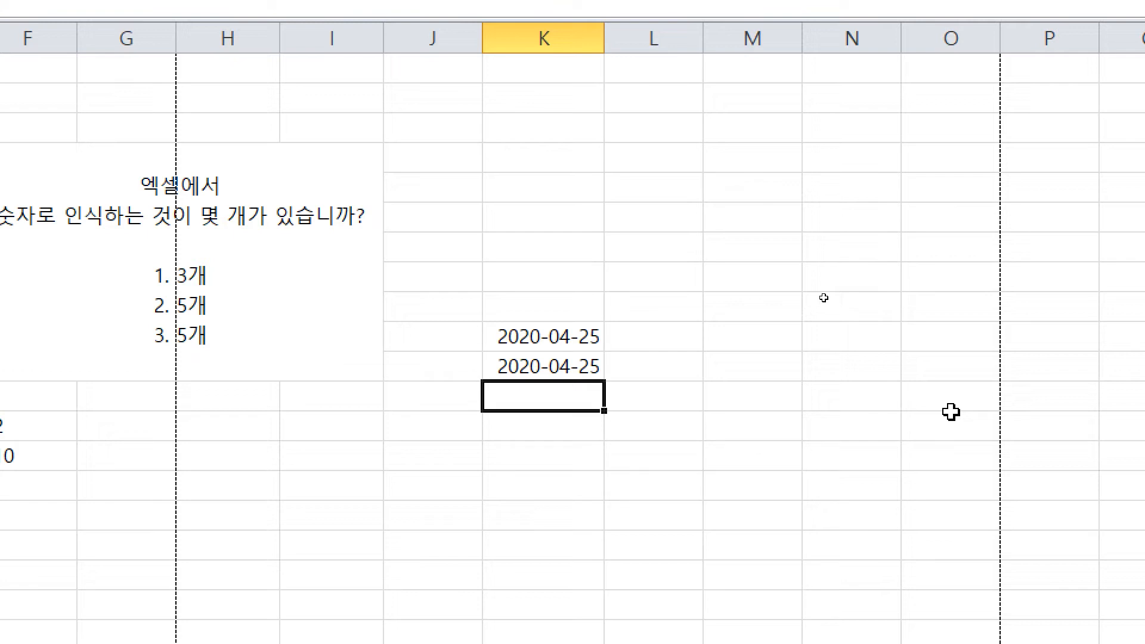
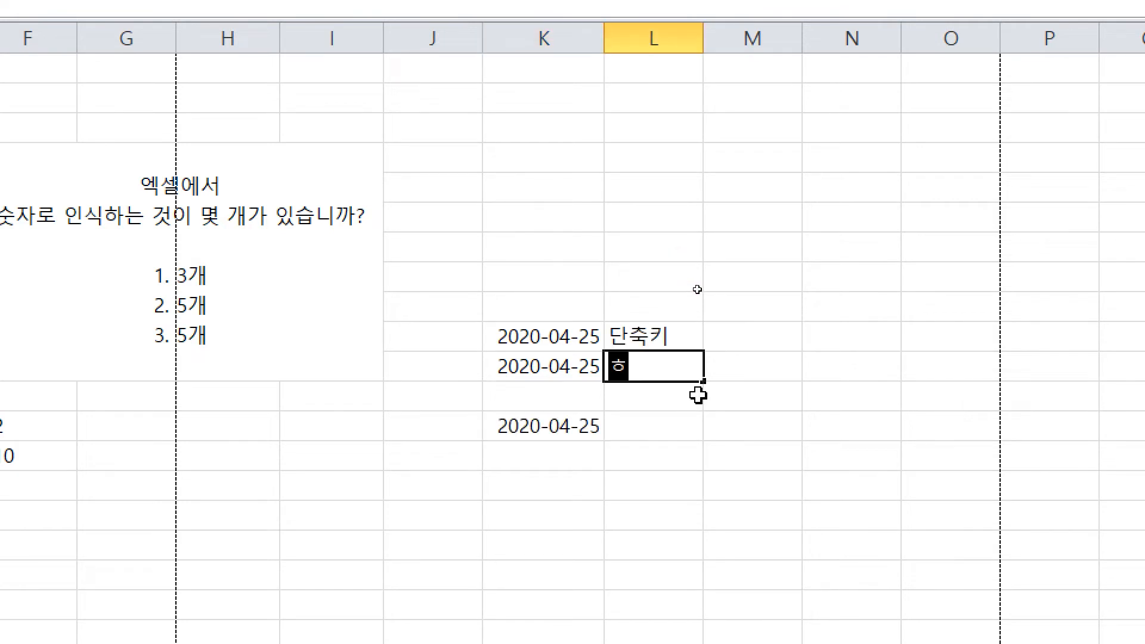
Step: Label the existing dates '함수' and '직접 다 타이핑'
type("함수")
key("Return")
type("직접")
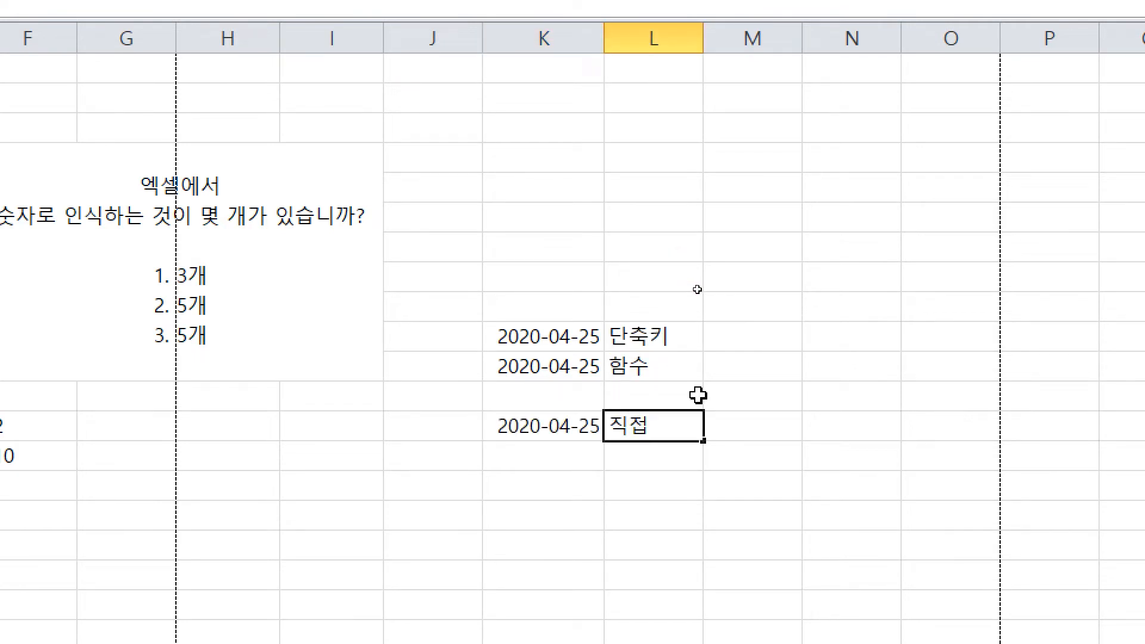
type(" 다 타이핑")
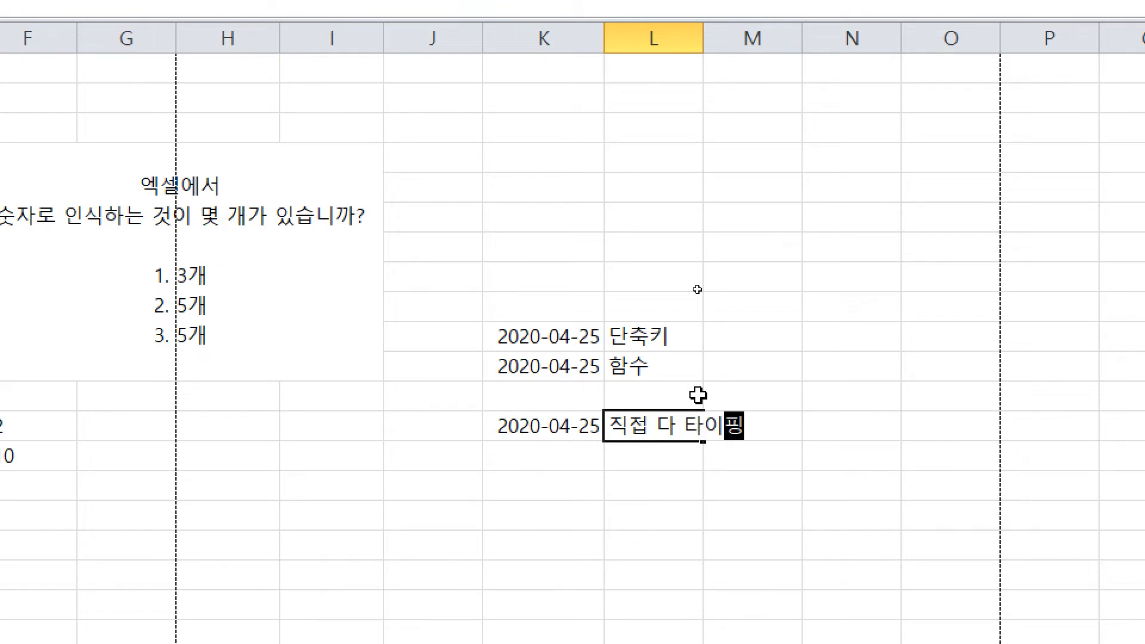
key("Return")
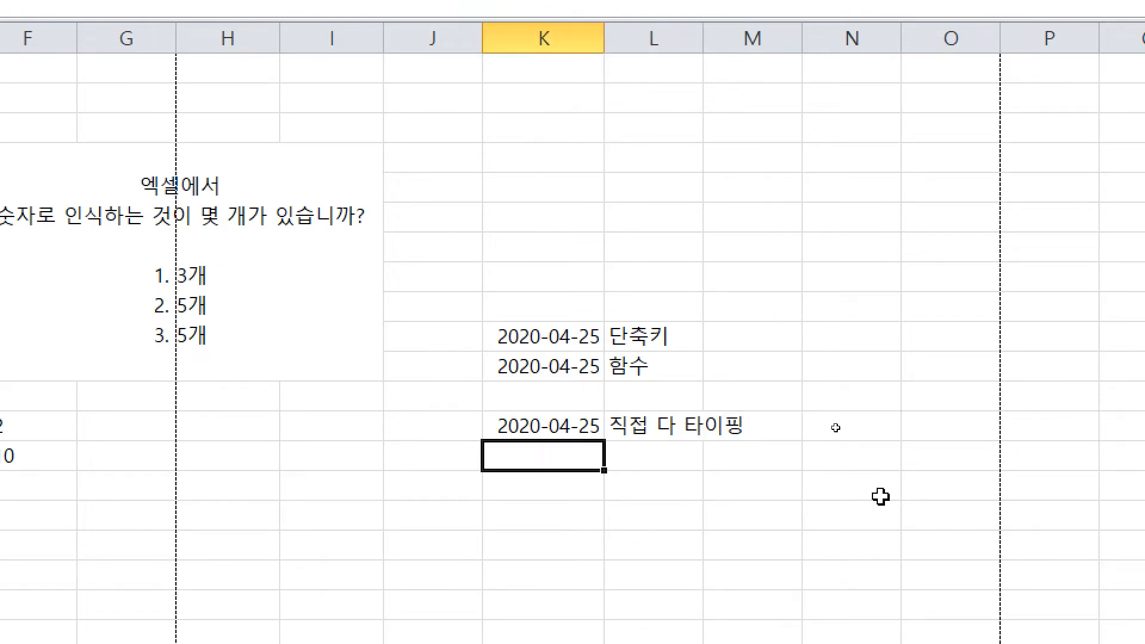
Step: Enter 20-4-25 in K14 labelled '반 타이핑', then select the dated rows from 함수 down
type("0")
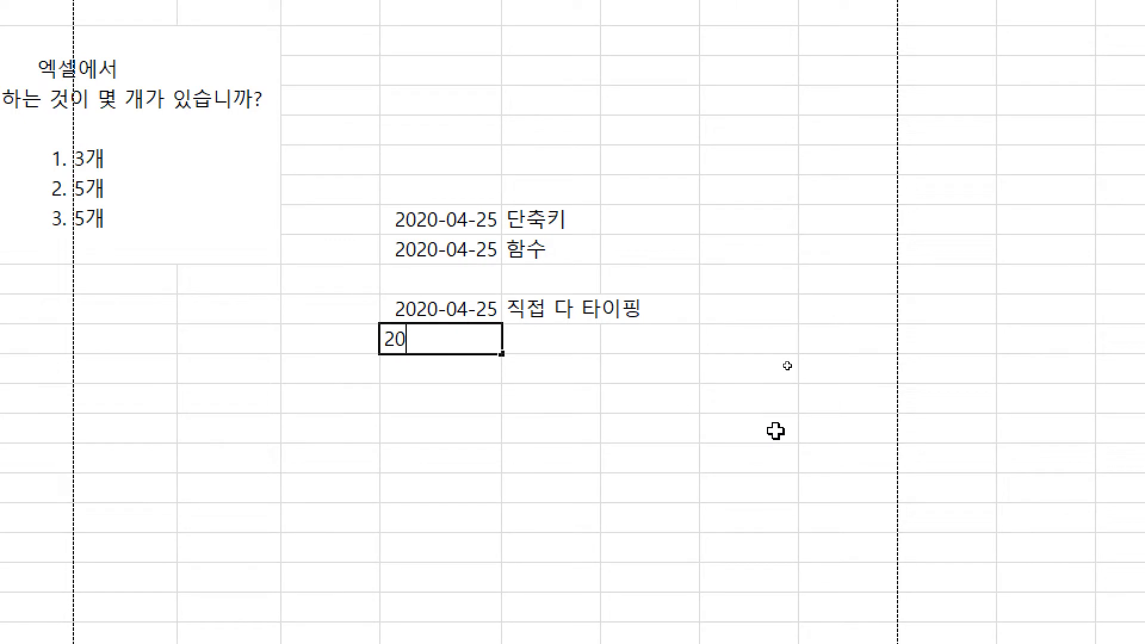
type("-4-25")
key("Return")
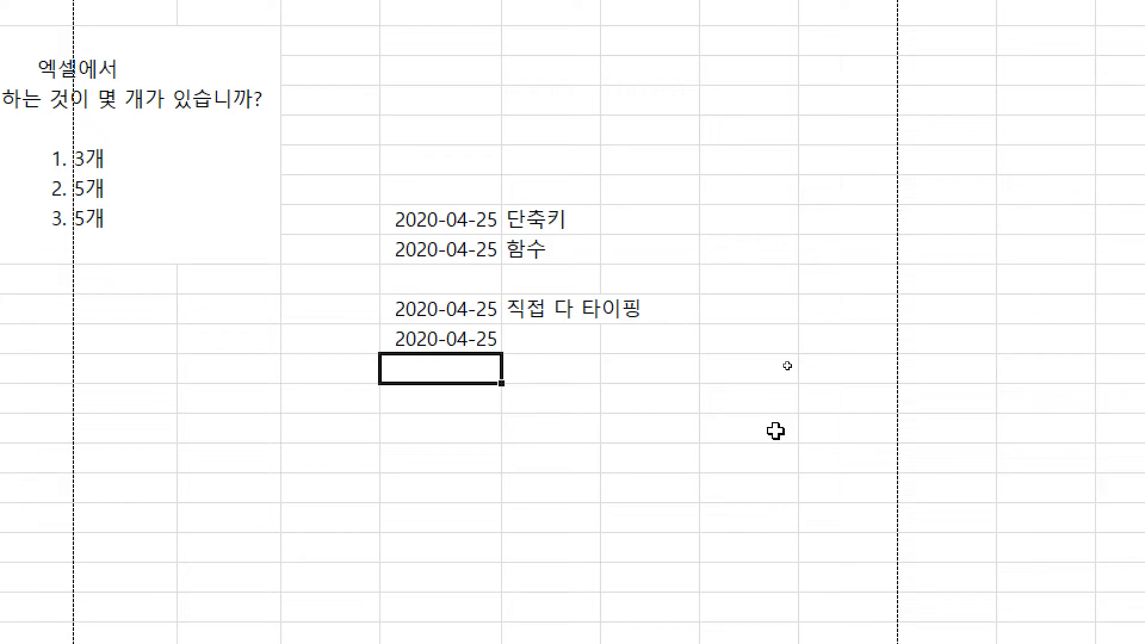
key("Up")
key("Right")
type("반")
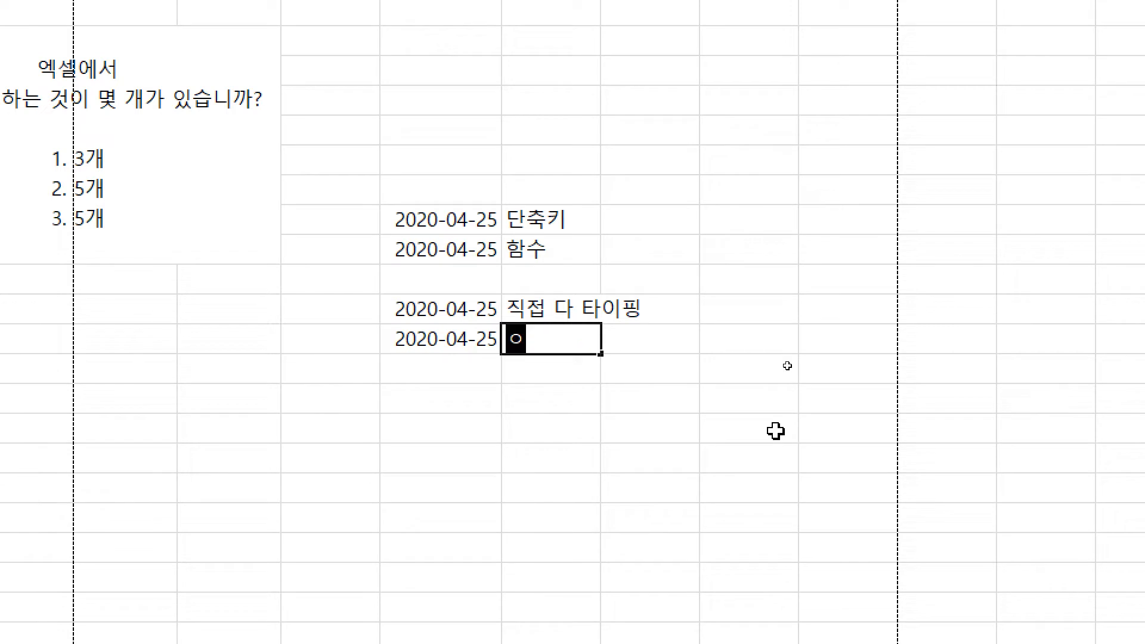
type(" 타이핑")
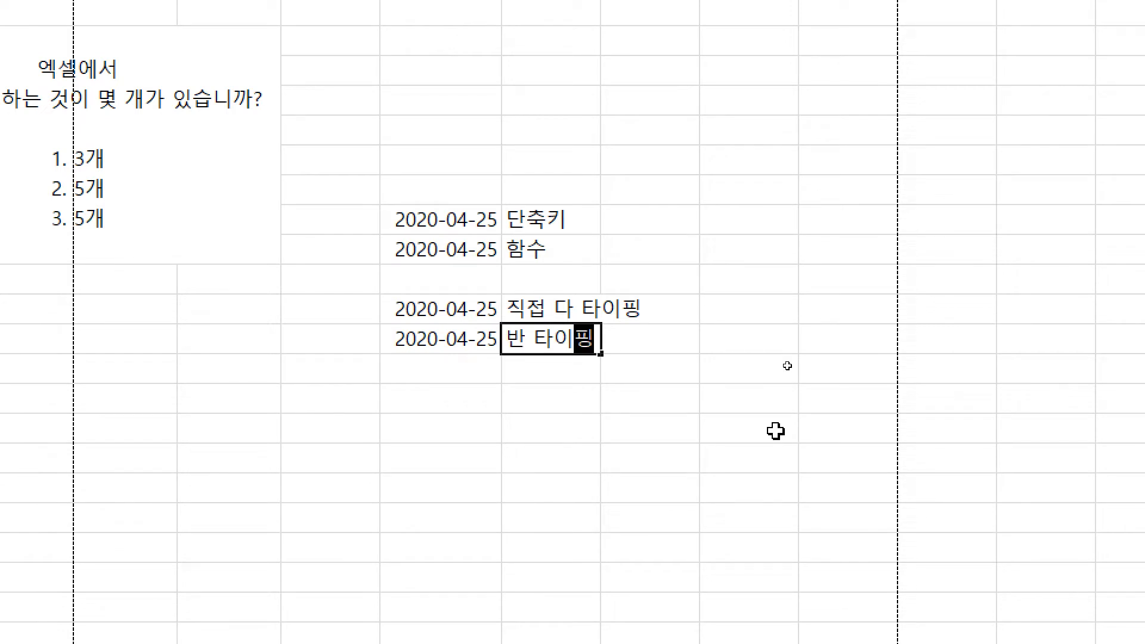
key("Return")
key("Up")
key("Up")
key("Up")
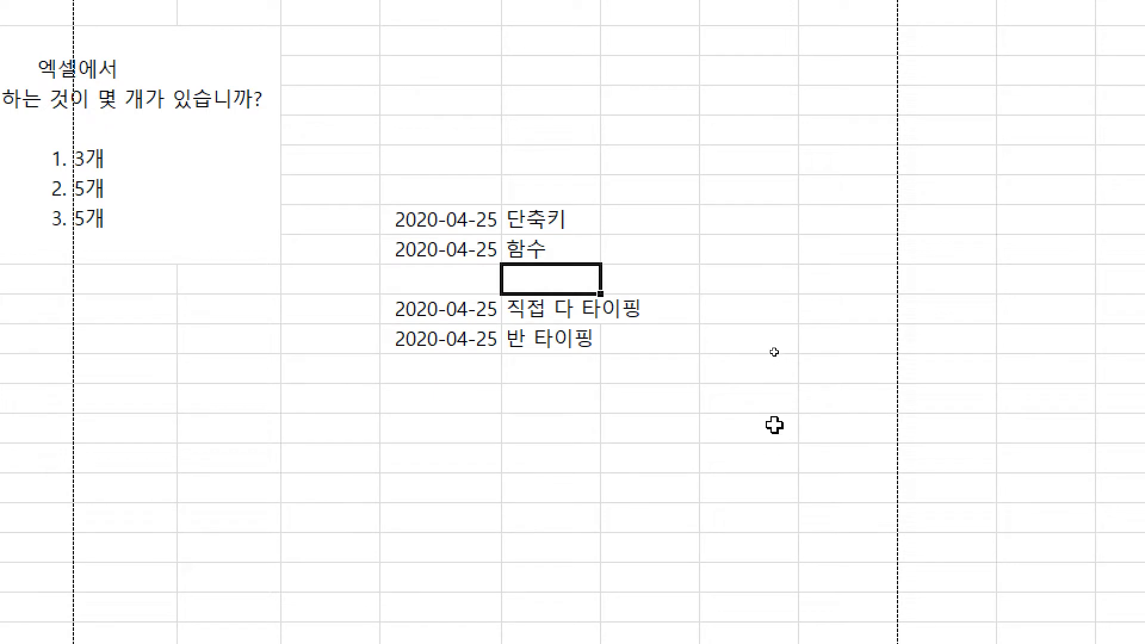
left_click_drag(557, 250, 471, 332)
Step: Select K10:L11 and delete the 단축키 and 함수 dates and labels
left_click(474, 386)
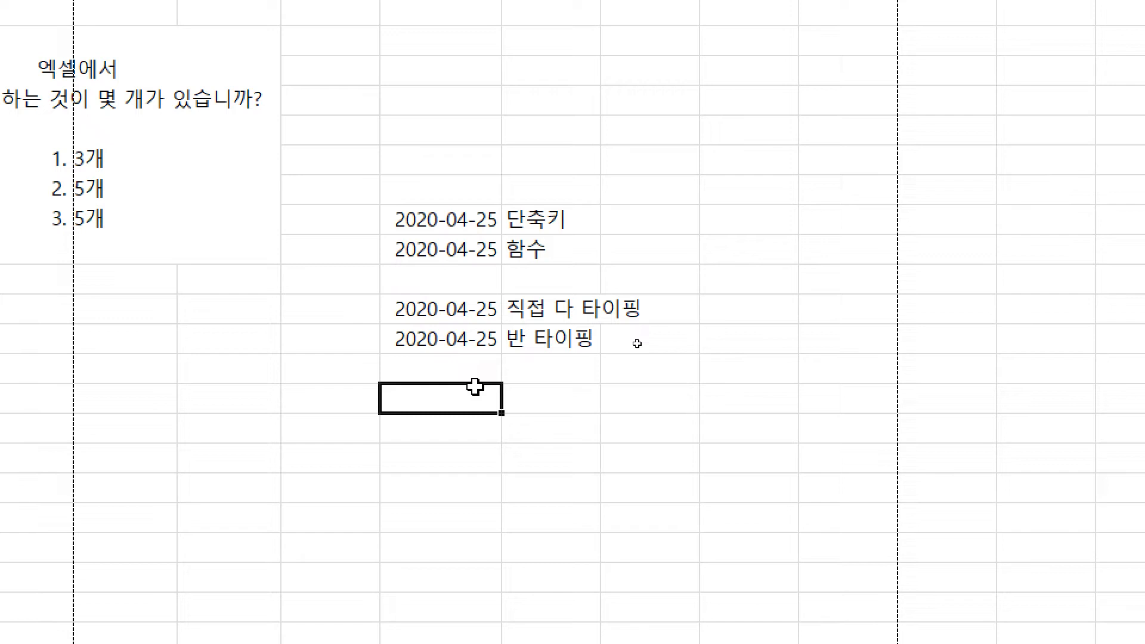
key("Up")
key("Up")
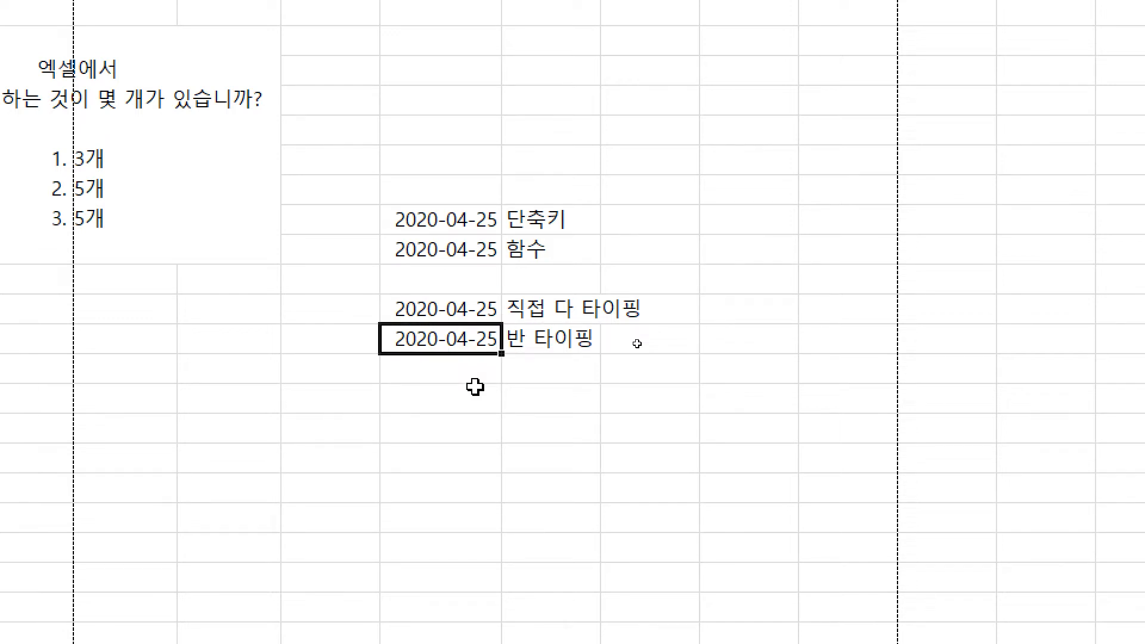
key("Down")
left_click(467, 250)
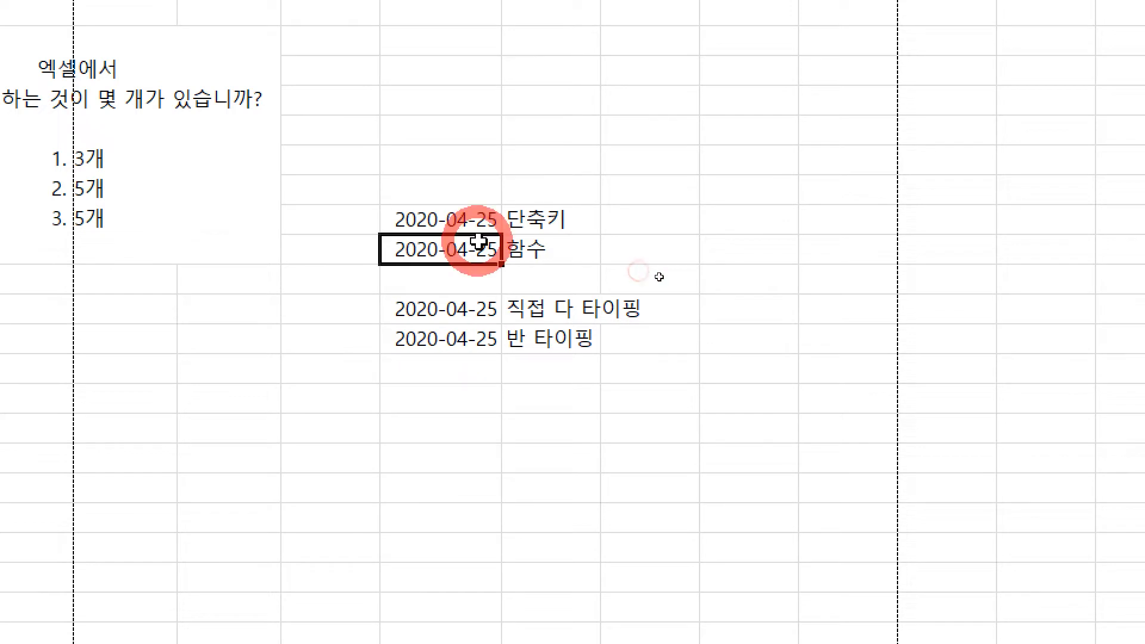
left_click(591, 279)
left_click_drag(472, 219, 560, 252)
left_click(626, 251)
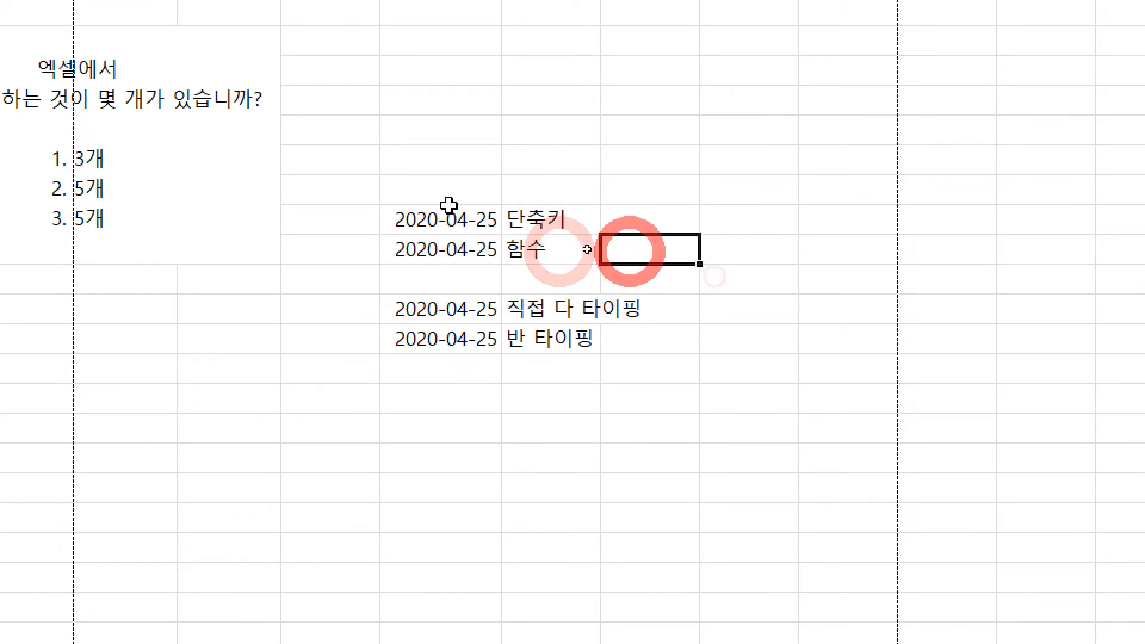
left_click_drag(447, 208, 583, 248)
key("Delete")
Step: Check the remaining 직접 다 타이핑 and 반 타이핑 dates, ending on the empty cell below
left_click(448, 308)
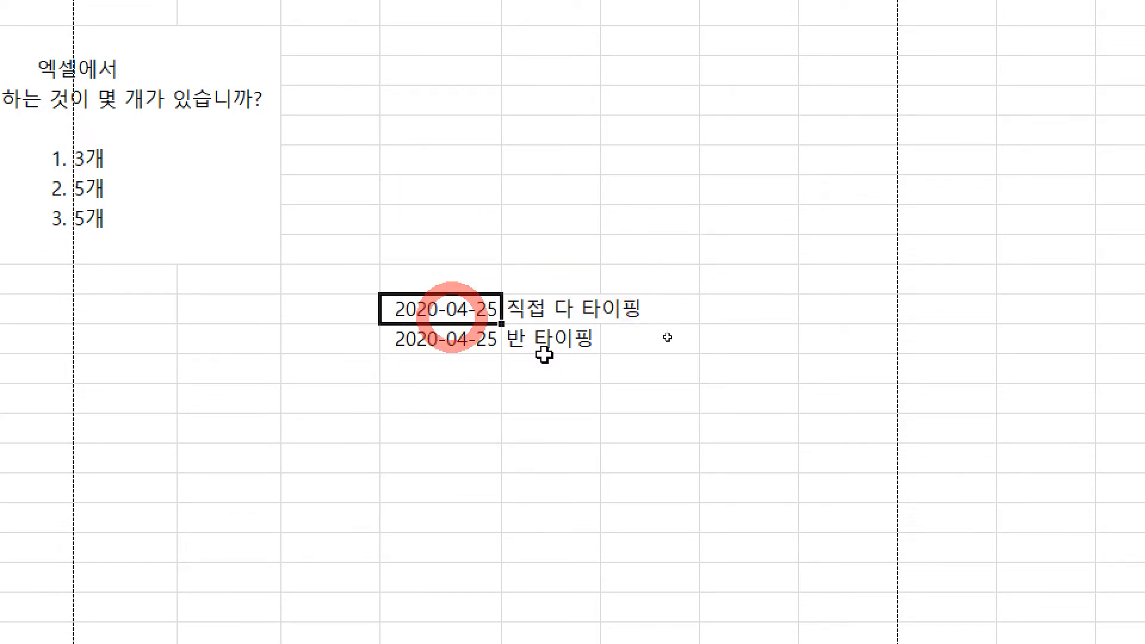
left_click(520, 365)
left_click(423, 341)
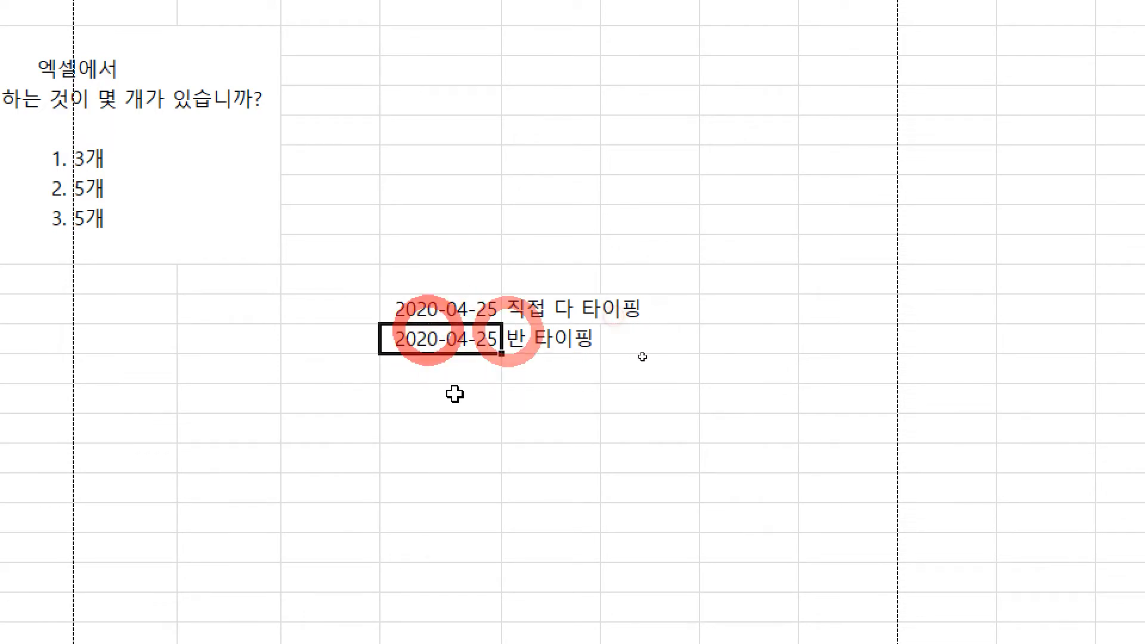
left_click(424, 363)
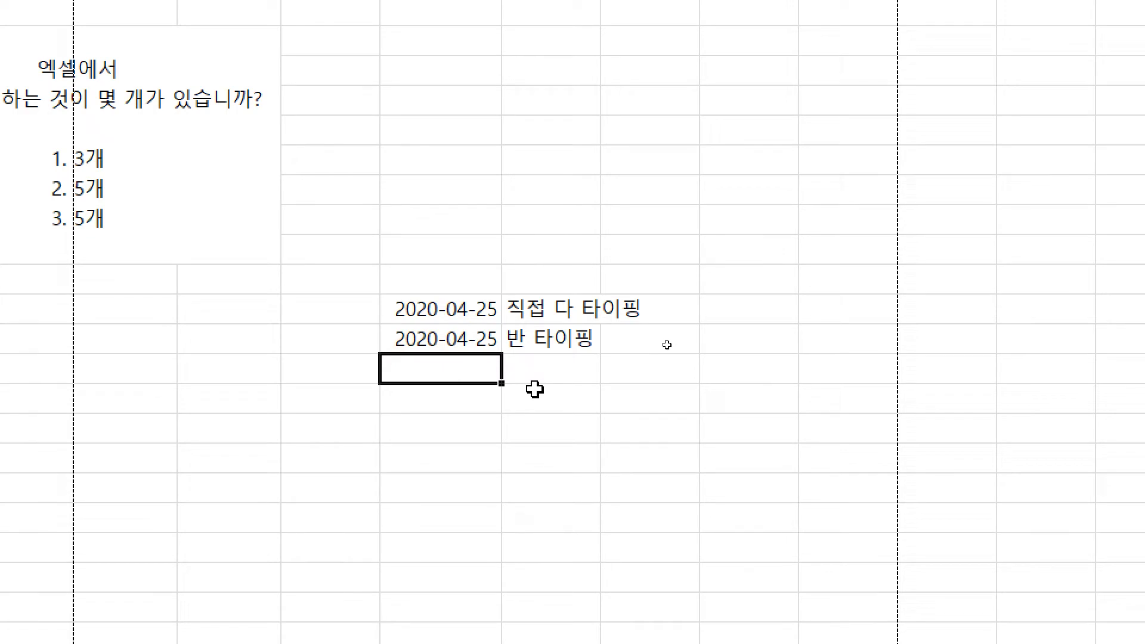
Step: Enter 20-1-01, 29-12-31 and 30-1-1, which become 2020-01-01, 2029-12-31 and 1930-01-01
type("20-")
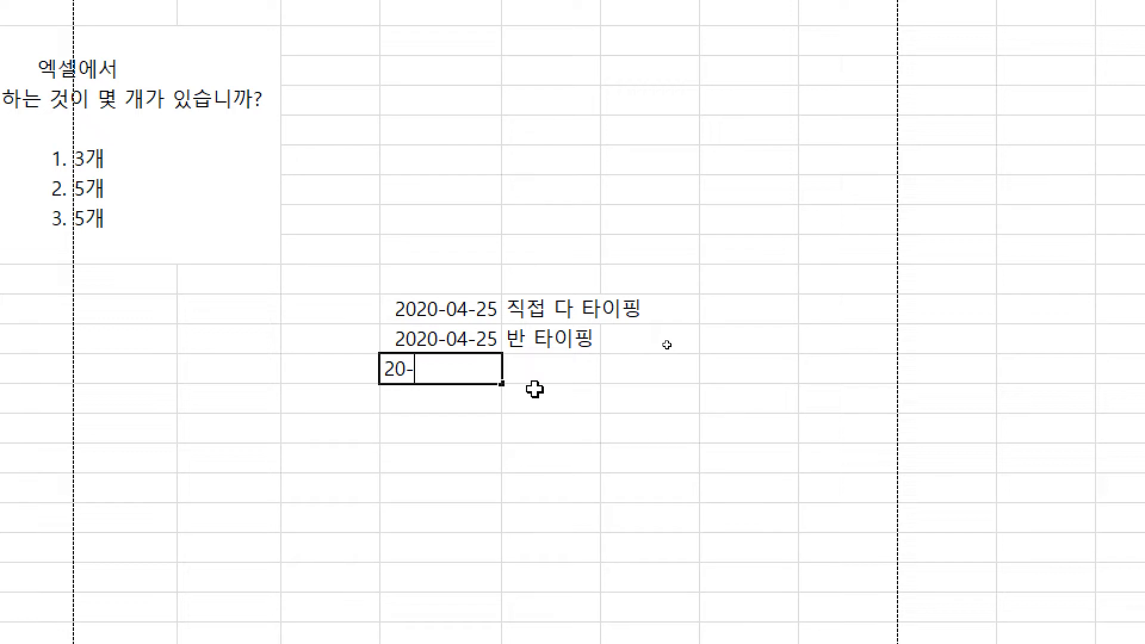
type("1-010")
key("ctrl+Return")
key("Down")
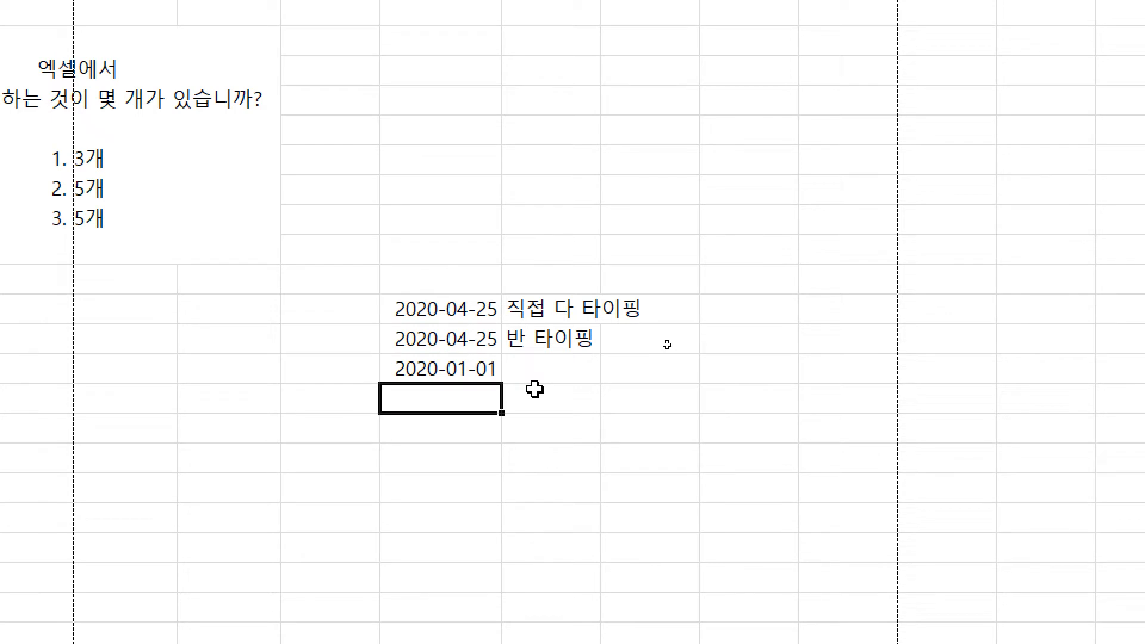
type("29-")
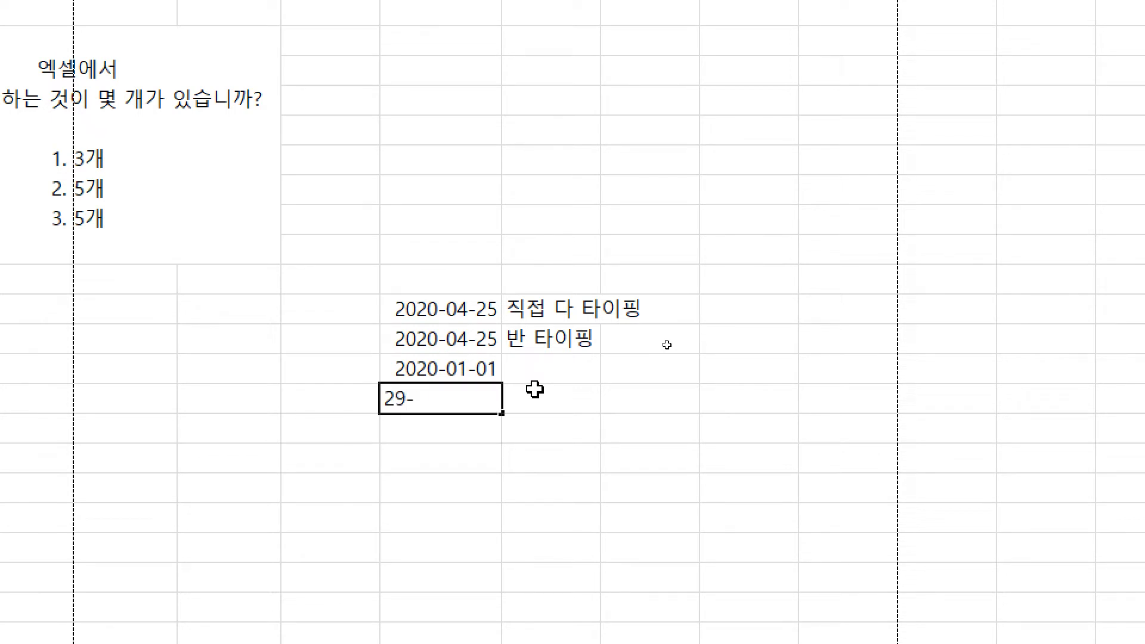
type("12-31")
key("Return")
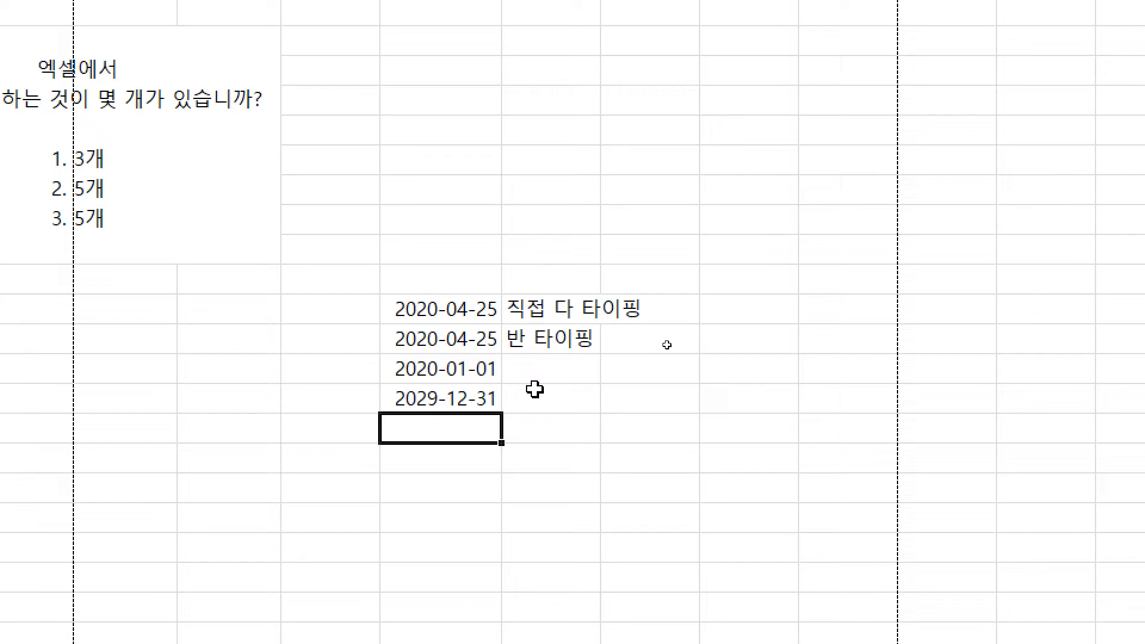
type("30")
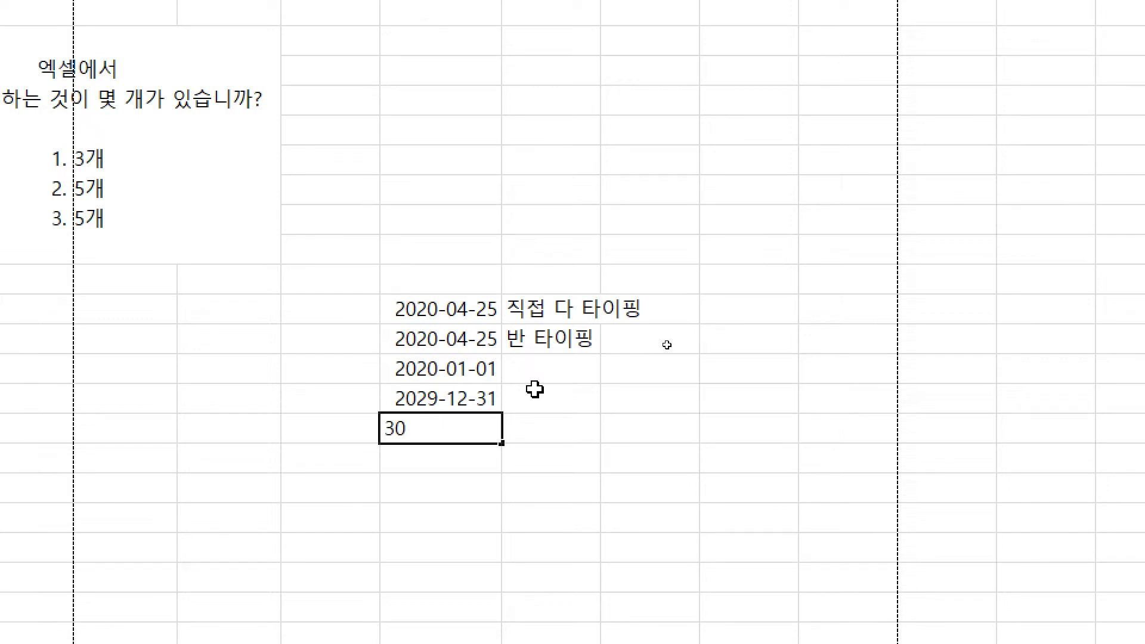
type("-1-1")
key("Return")
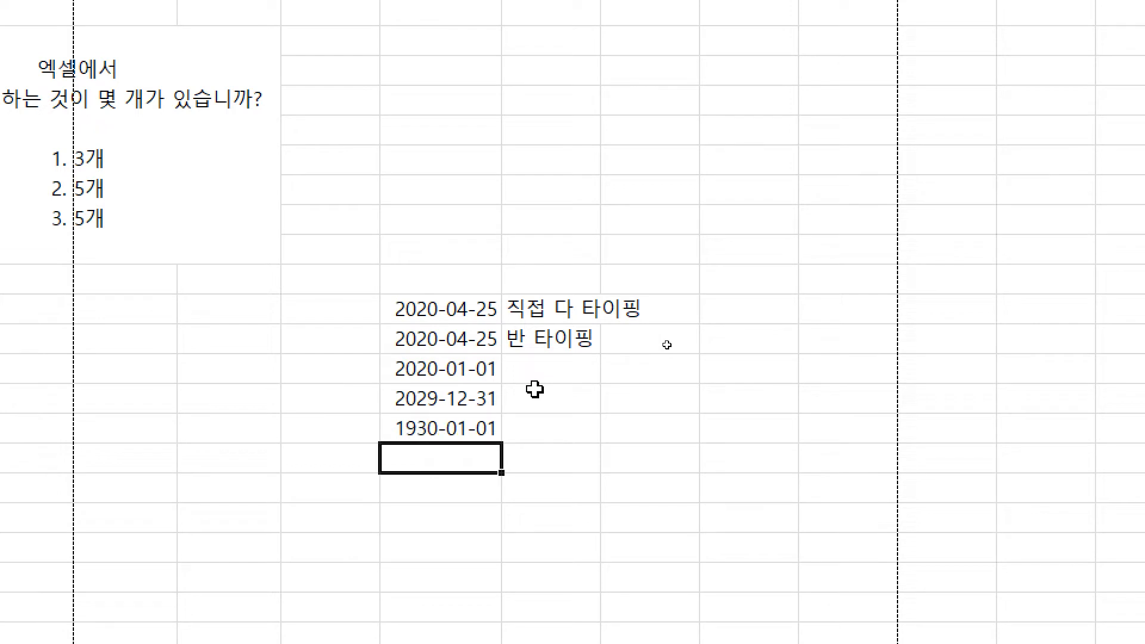
key("Up")
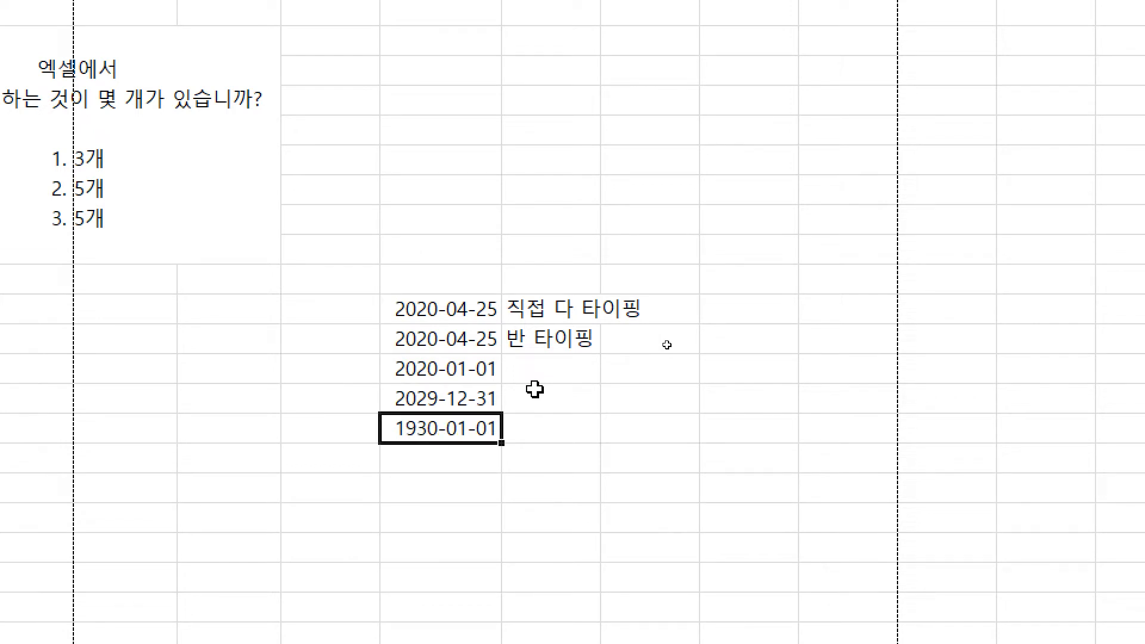
key("ctrl+2")
mouse_move(449, 165)
left_mouse_down()
mouse_move(449, 220)
mouse_move(523, 215)
left_mouse_up()
mouse_move(540, 165)
left_mouse_down()
mouse_move(554, 235)
mouse_move(615, 81)
mouse_move(641, 99)
left_mouse_up()
left_click_drag(720, 67, 710, 125)
left_click_drag(757, 90, 740, 160)
mouse_move(794, 108)
left_mouse_down()
mouse_move(807, 129)
mouse_move(829, 131)
left_mouse_up()
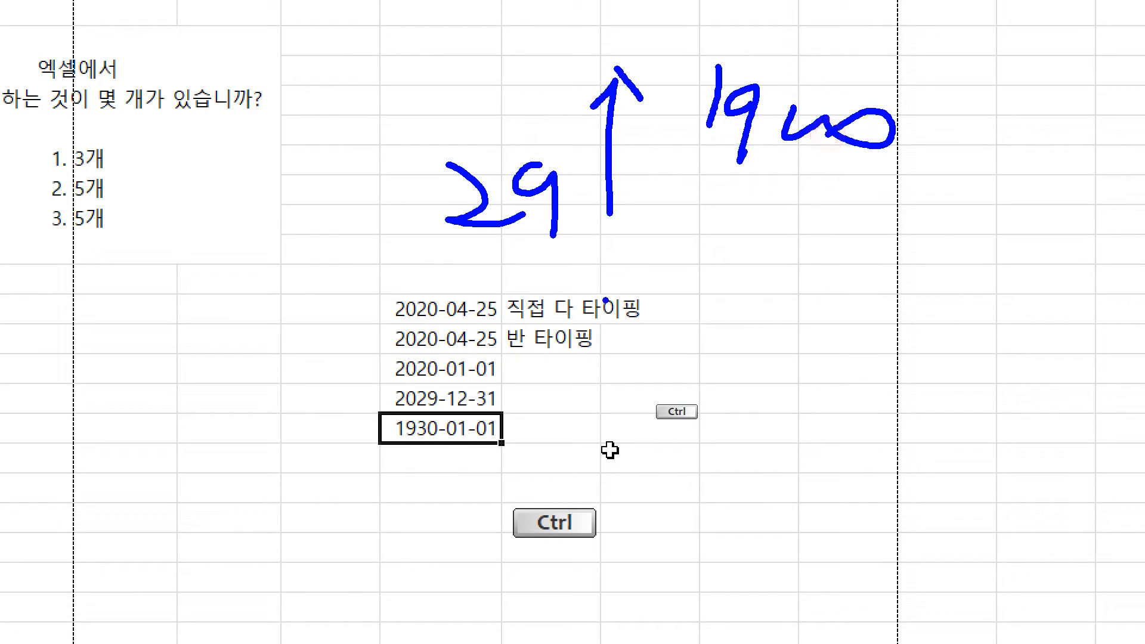
mouse_move(622, 259)
left_mouse_down()
mouse_move(621, 343)
mouse_move(664, 334)
left_mouse_up()
left_click_drag(728, 272, 775, 331)
mouse_move(794, 292)
left_mouse_down()
mouse_move(775, 331)
mouse_move(812, 294)
left_mouse_up()
left_click_drag(824, 322, 853, 292)
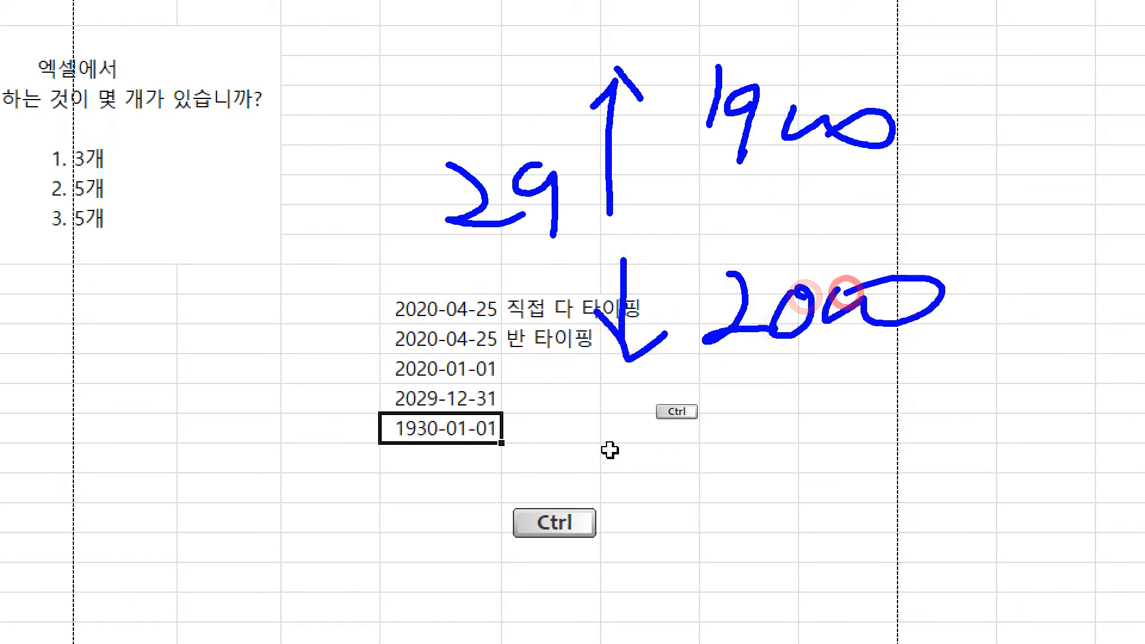
right_click(421, 377)
right_click(685, 309)
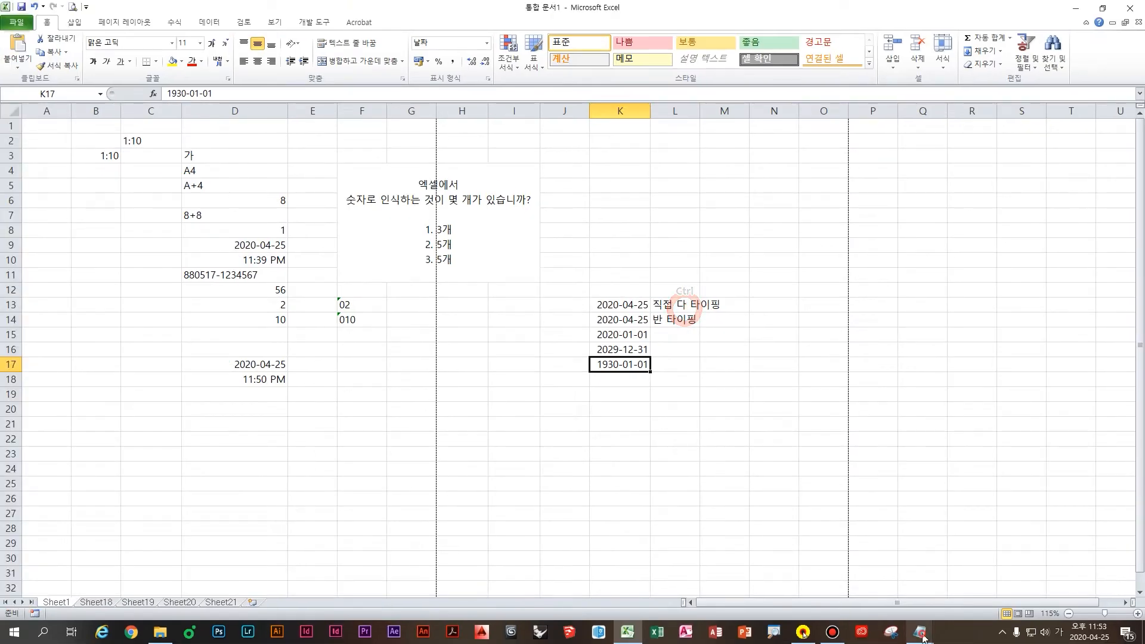
Step: In Notepad, note that two-digit years up to 29 read as 2000s, 30 and up as 1900s
left_click(922, 633)
left_click(913, 594)
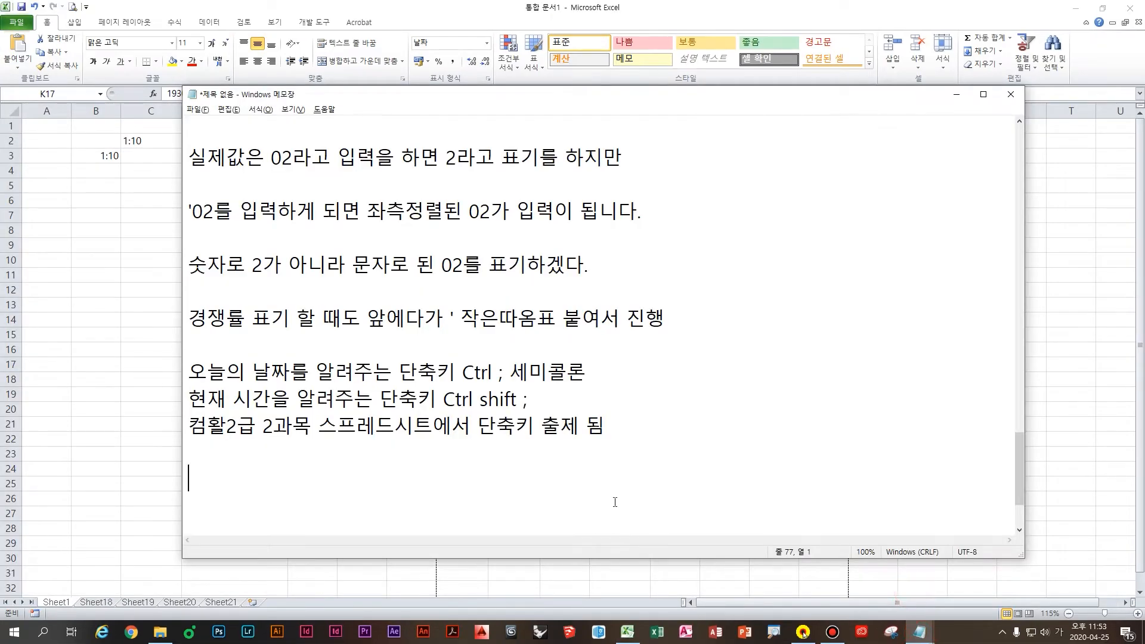
type("엑셀에서 날")
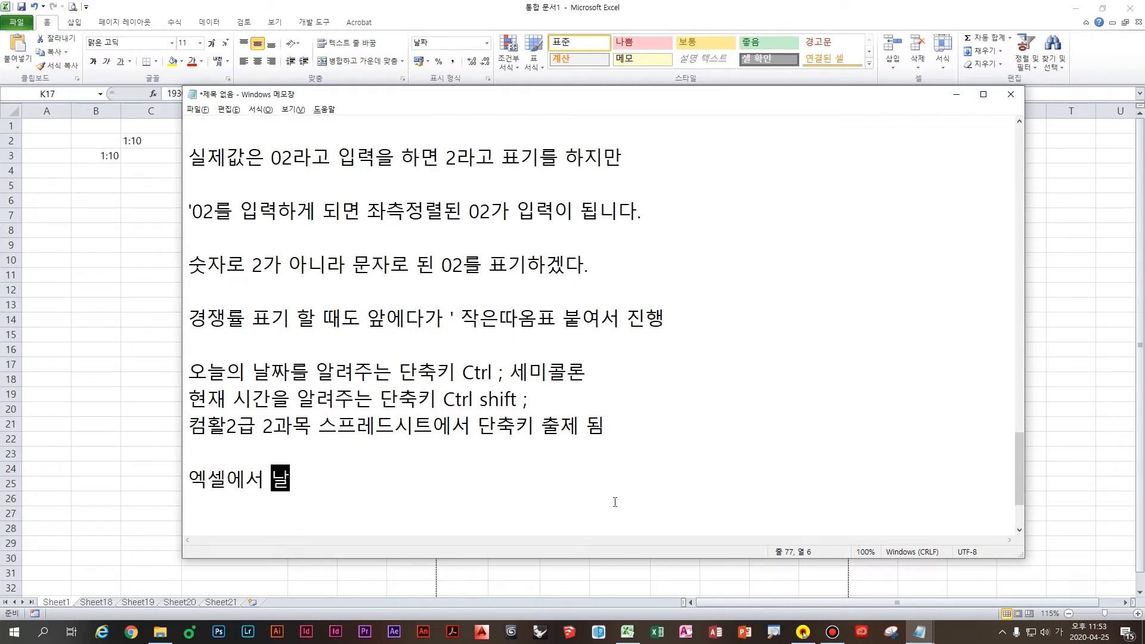
type("짜 표기 할")
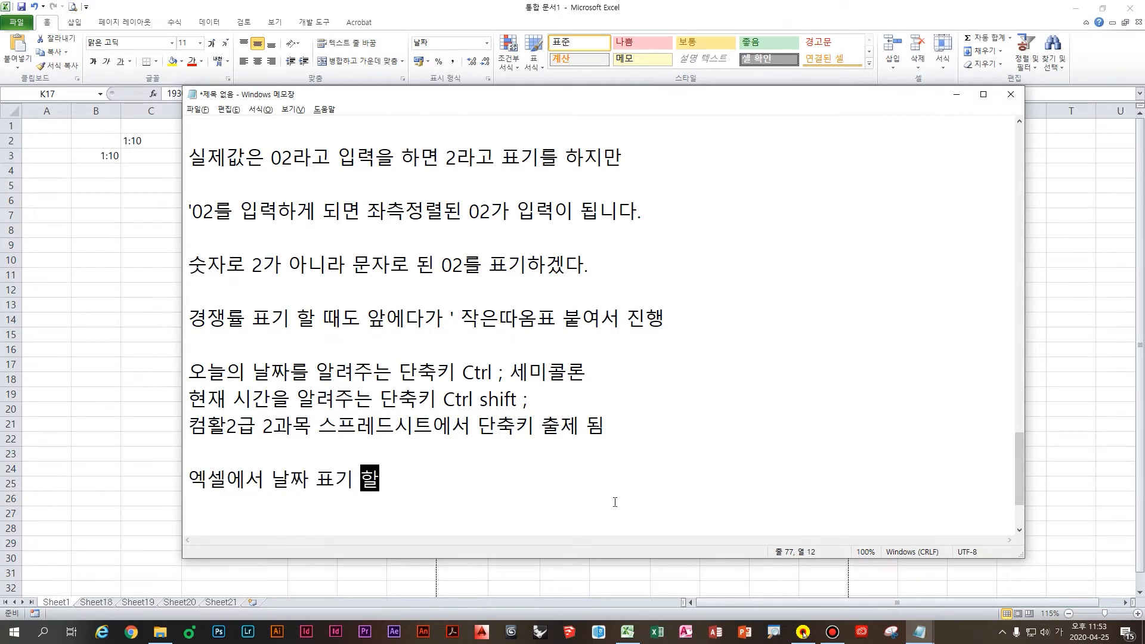
type(" 때는 년도를 ")
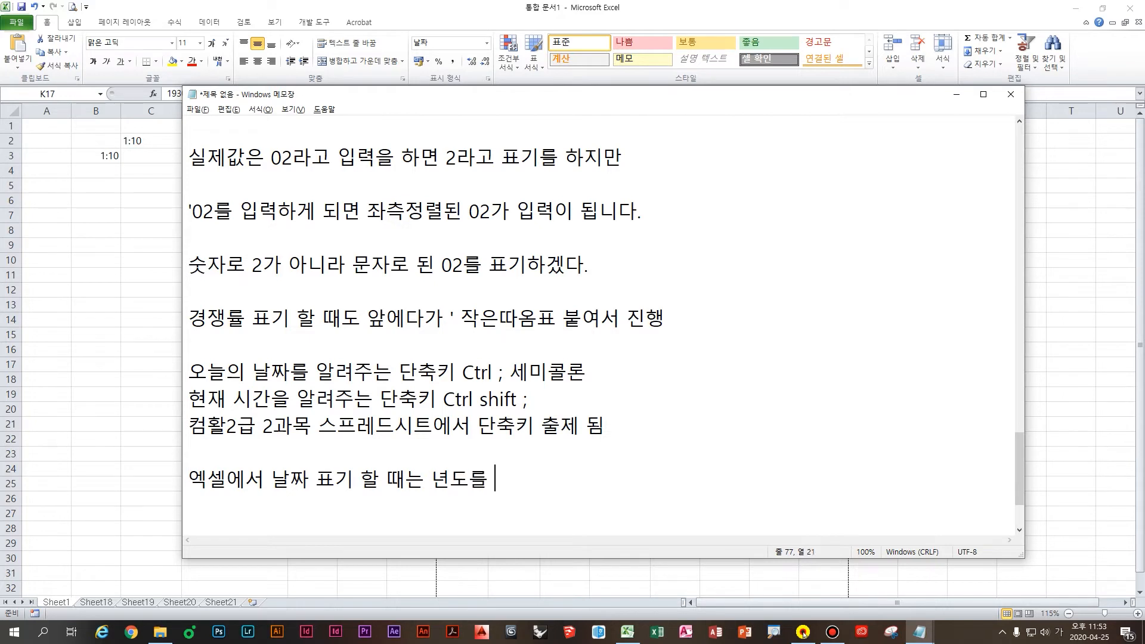
type("29이하까지를")
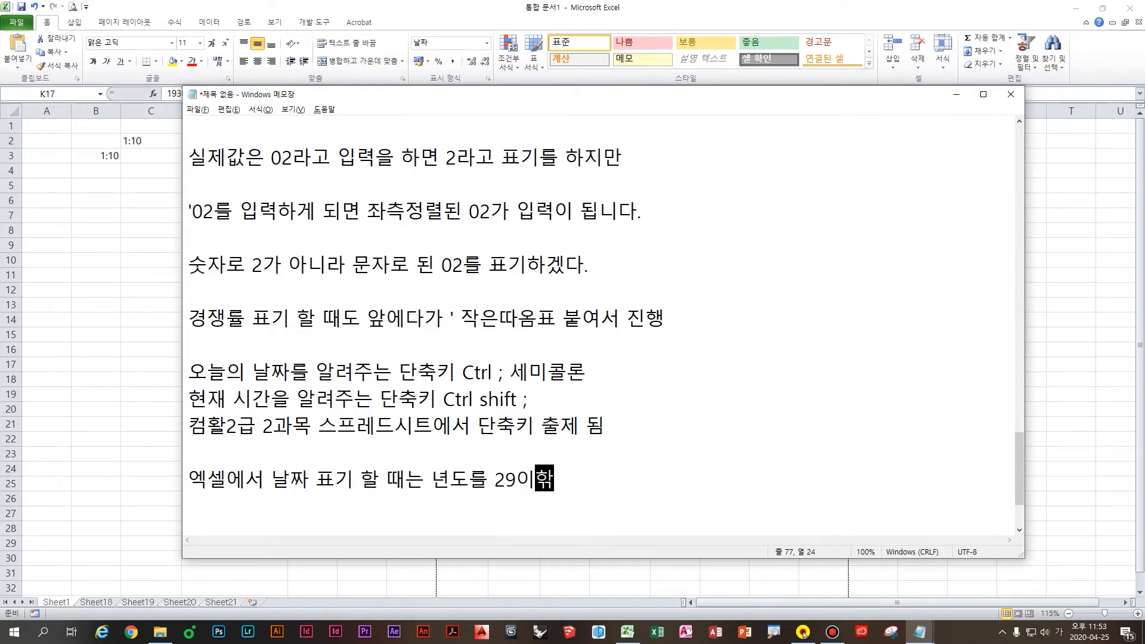
type(" 작성하면")
key("Return")
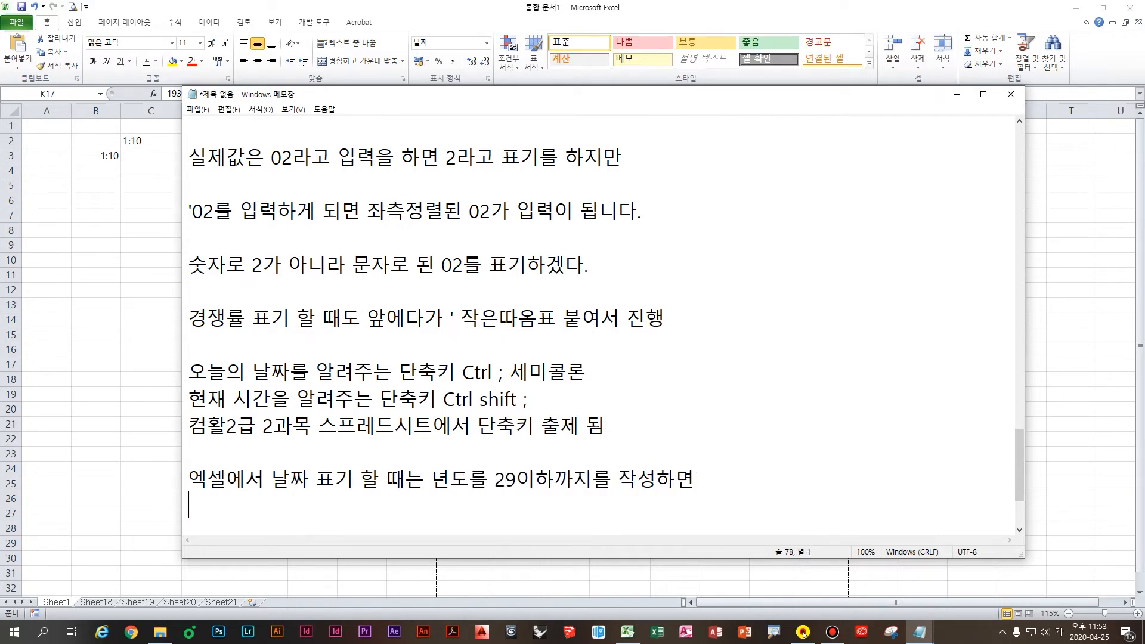
type("2000년도로 인식")
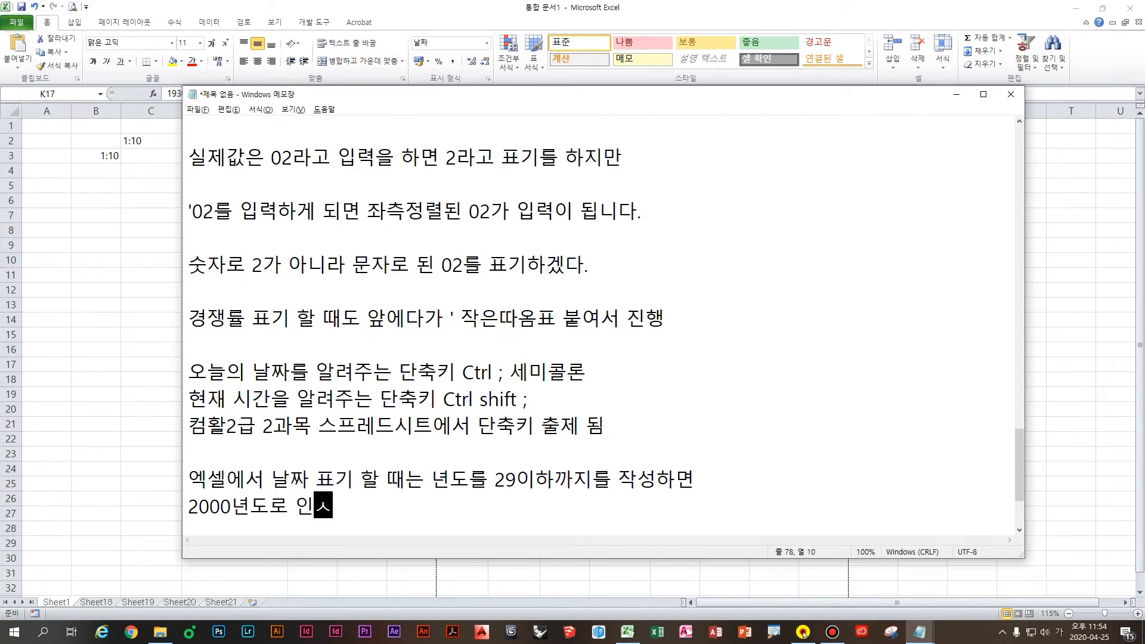
type(" 30이상")
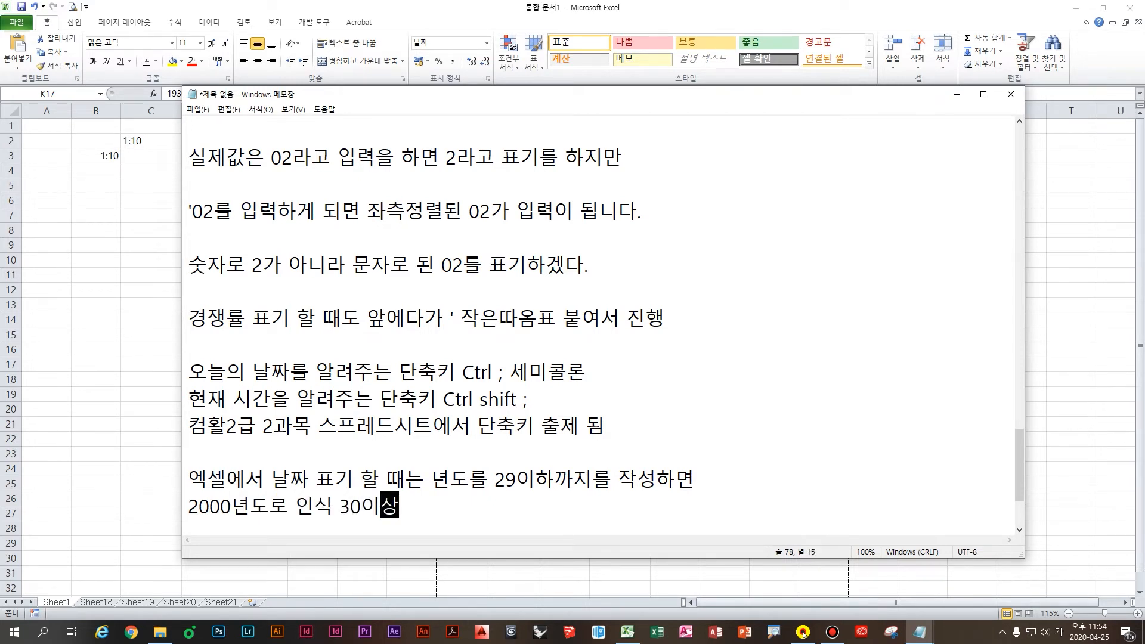
type("부턴는 1900")
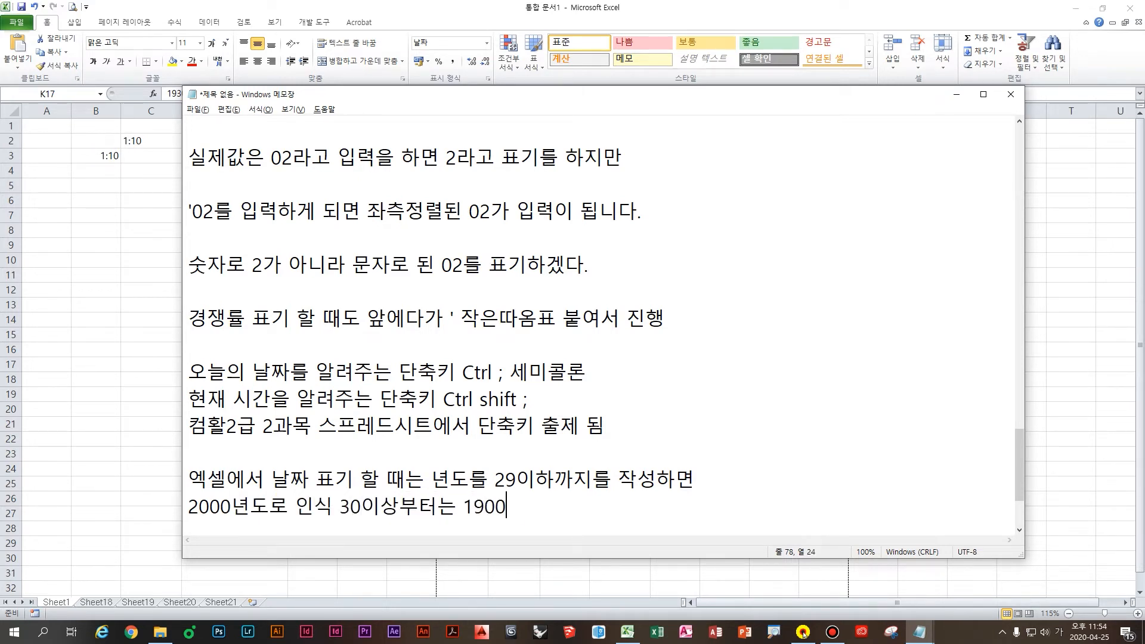
type("년도로 인식")
Step: Add the note '엑셀 버전 상관 없음' as a new paragraph below
key("Return")
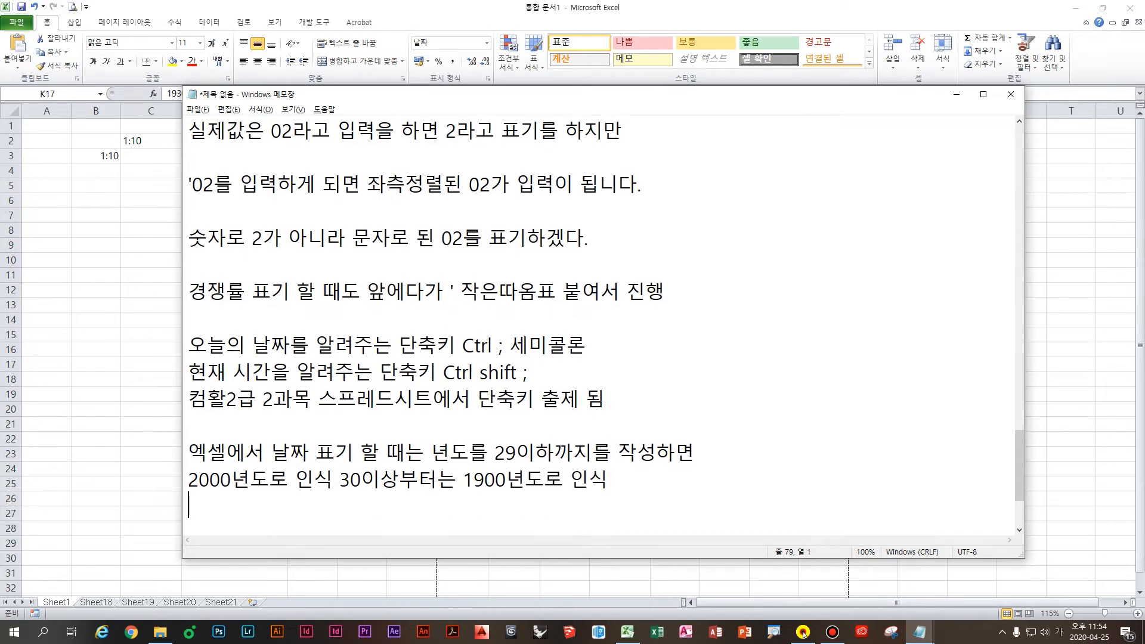
key("Return")
type("엑셀")
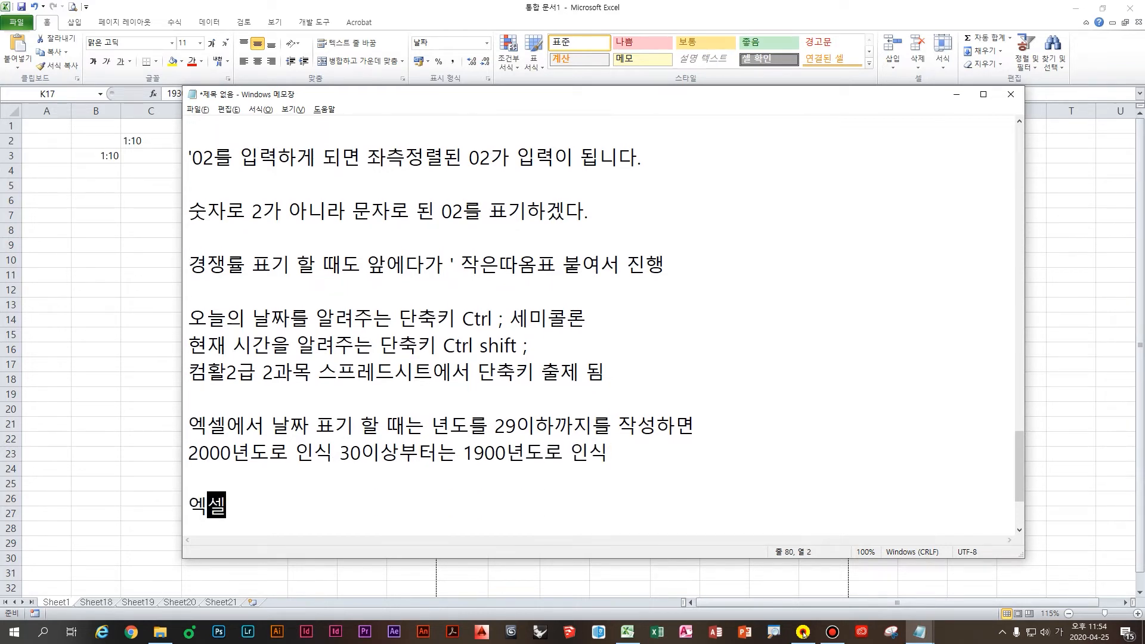
type(" 버전 상관 없음")
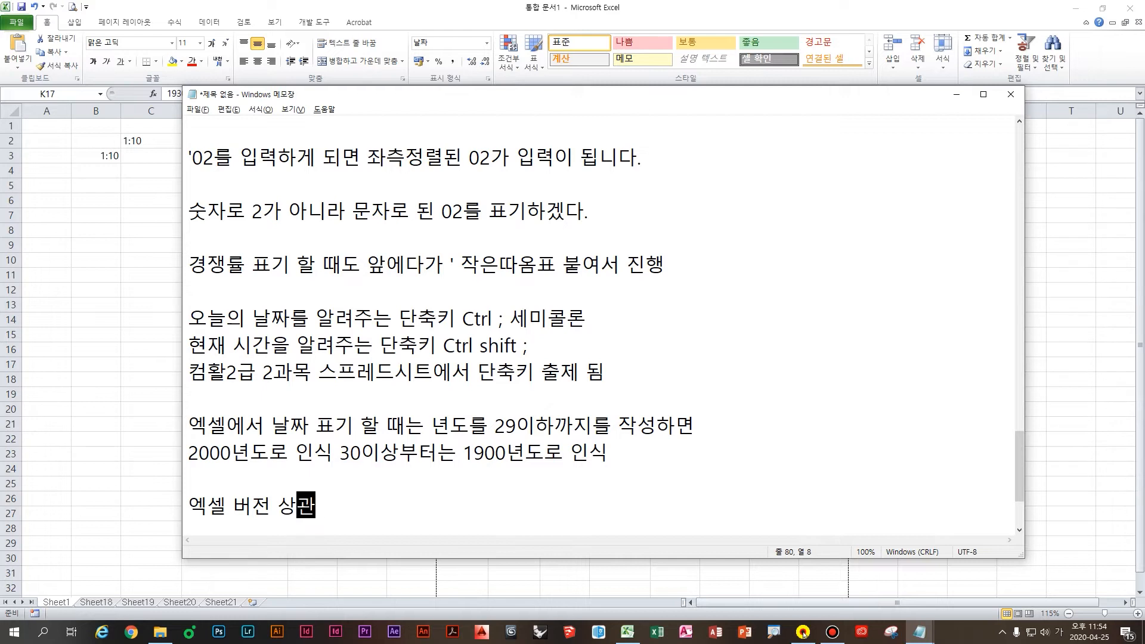
key("Return")
key("Return")
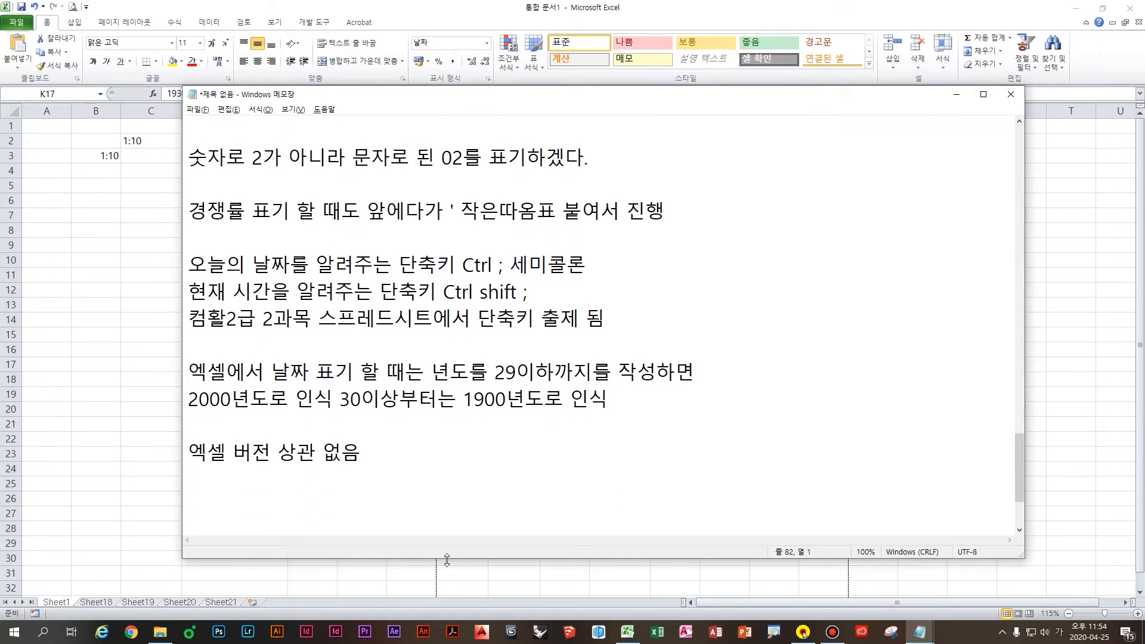
left_click(263, 492)
left_click(324, 456)
left_click(328, 473)
Step: Type the version list 2003,2007,2010,2013,2016,2019,오피스365 under the version note
type("2003,2007,")
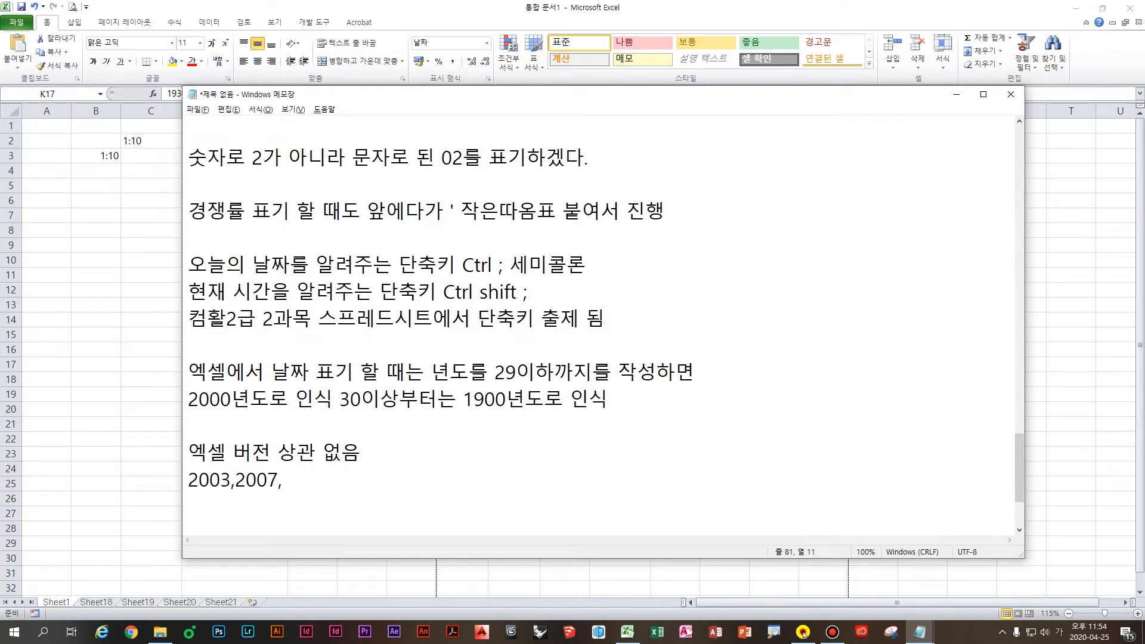
type("2010,2013,2016,2019")
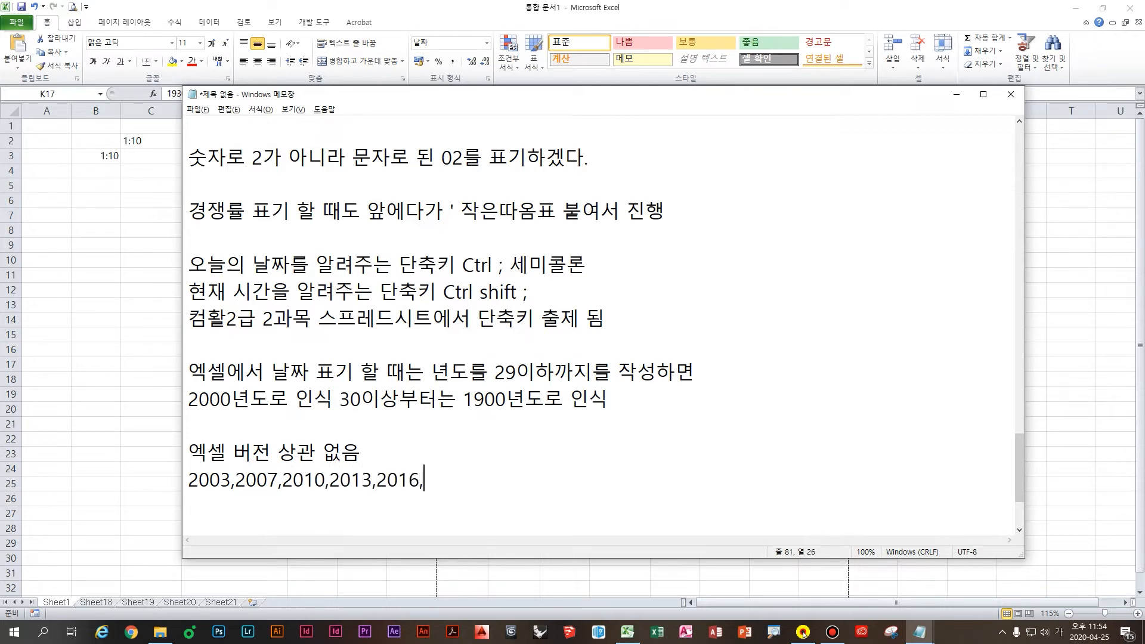
type(",오피스")
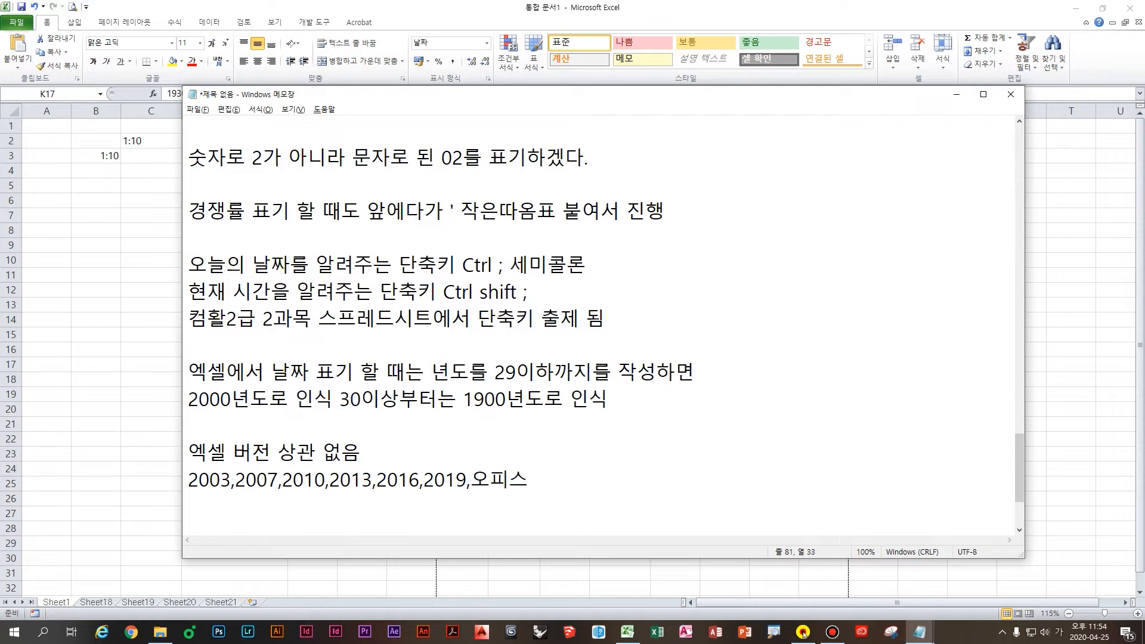
type("365")
key("Return")
key("Return")
key("ctrl")
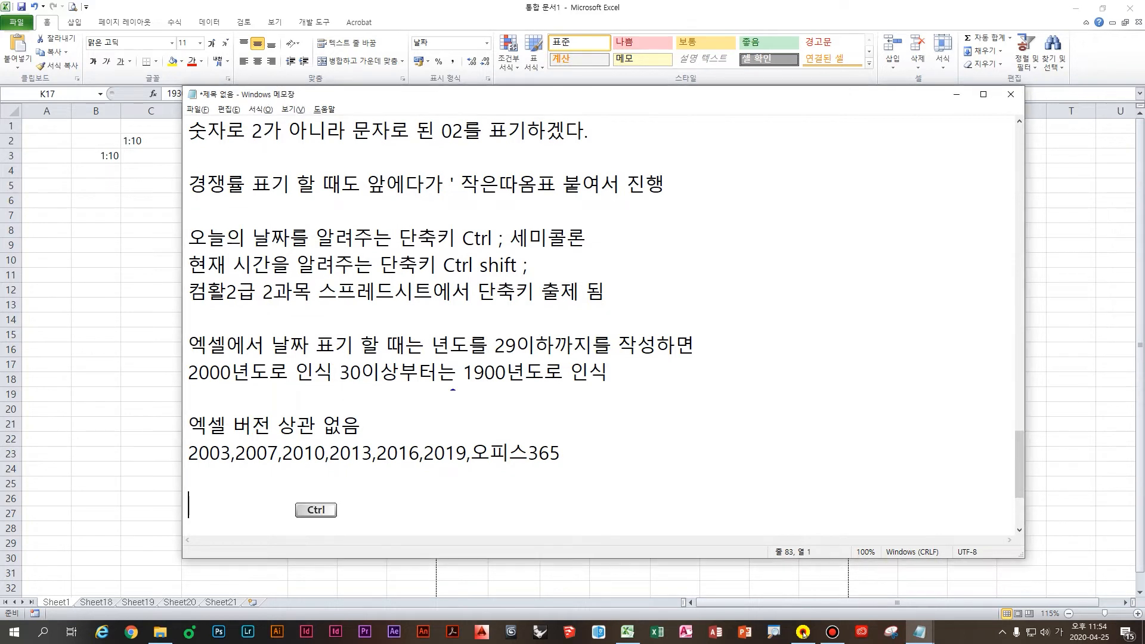
mouse_move(562, 440)
left_mouse_down()
mouse_move(632, 379)
mouse_move(653, 415)
left_mouse_up()
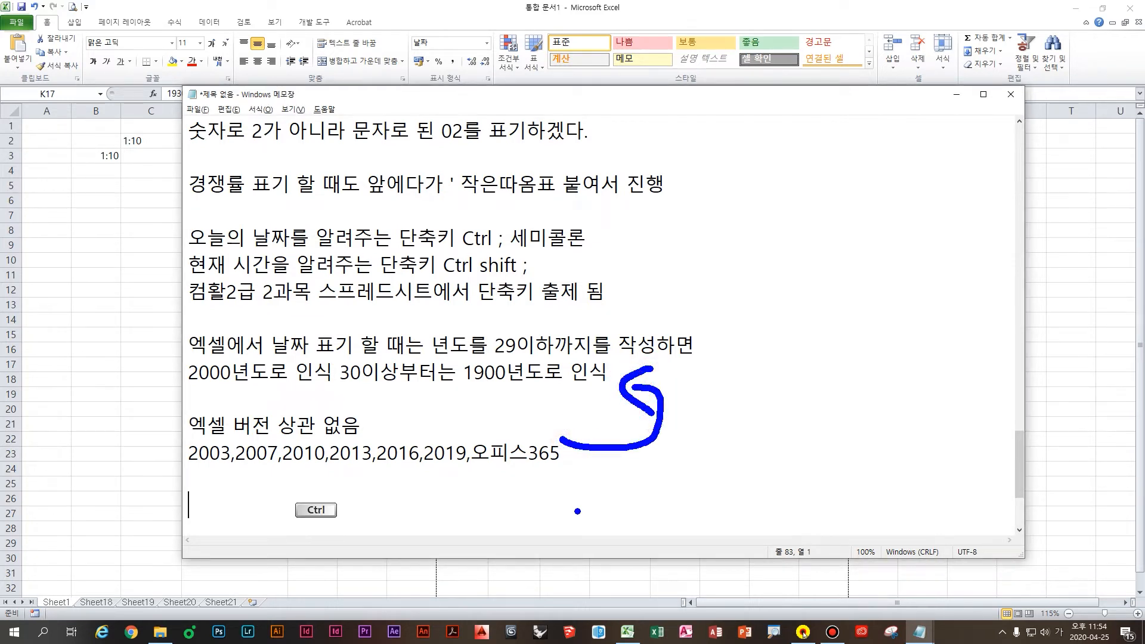
key("Escape")
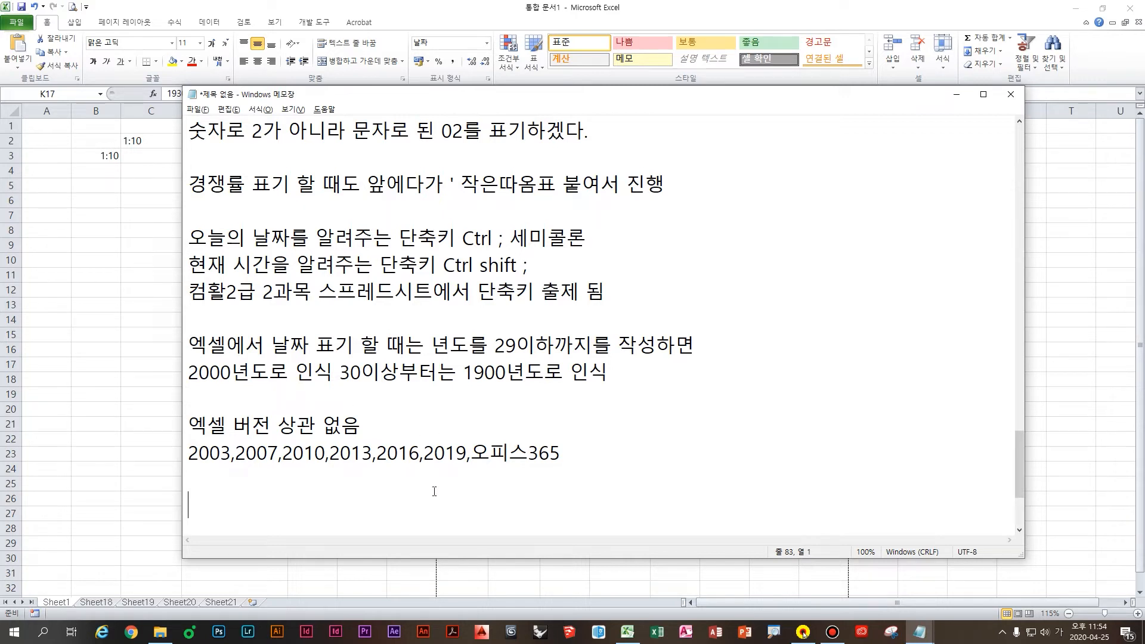
Step: Type the heading '날짜 표기하는 방법' with items '1. 년도 월 일' and '2. 년도 월 일'
left_click(454, 501)
scroll(454, 501, "down", 2)
left_click(327, 331)
left_click(349, 349)
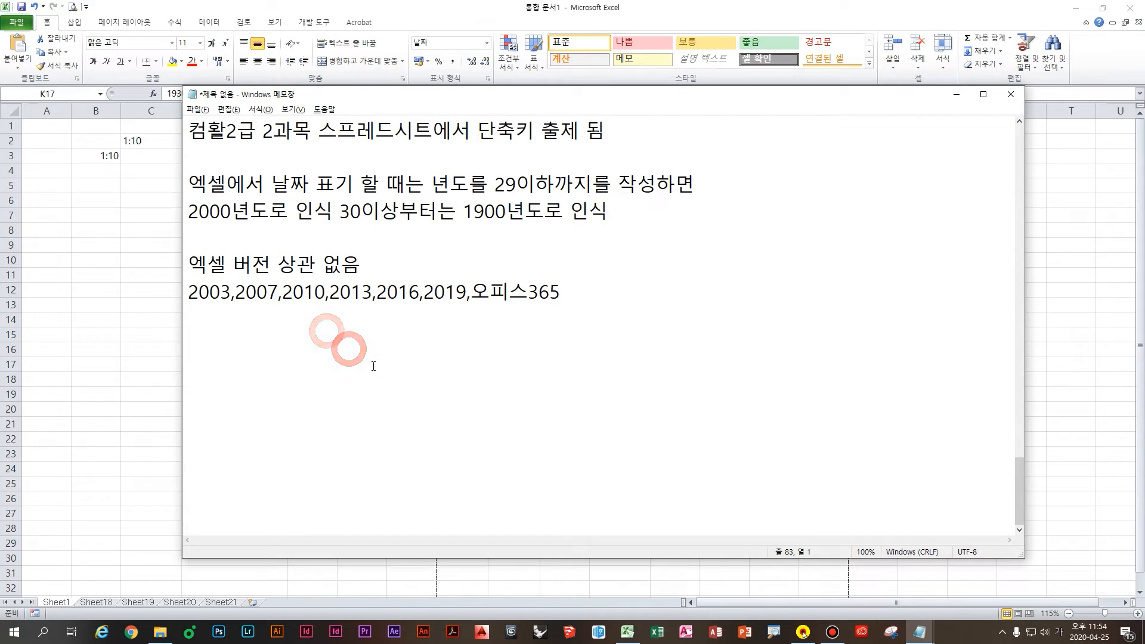
type("날짜 표")
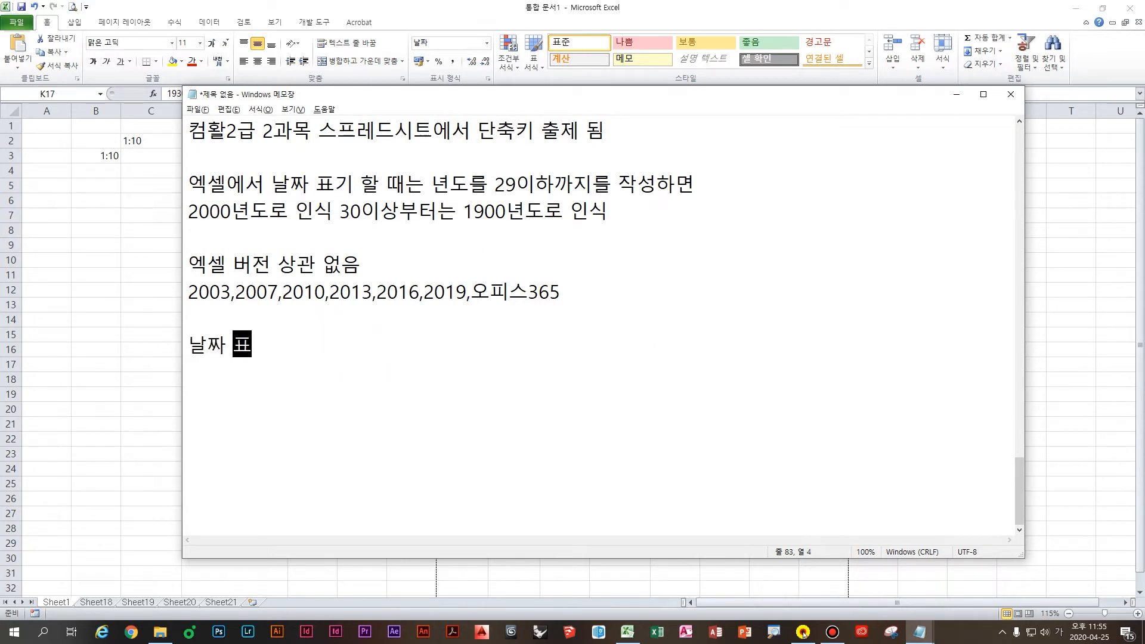
type("기하는 방법")
key("Return")
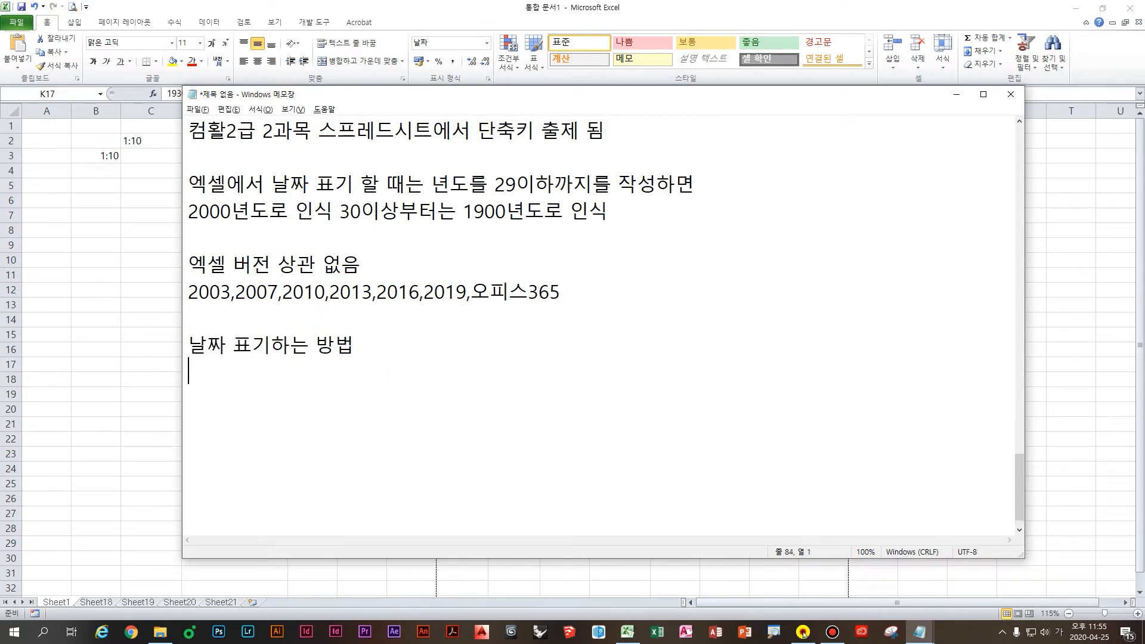
type("1.")
type(" 년도 월 일")
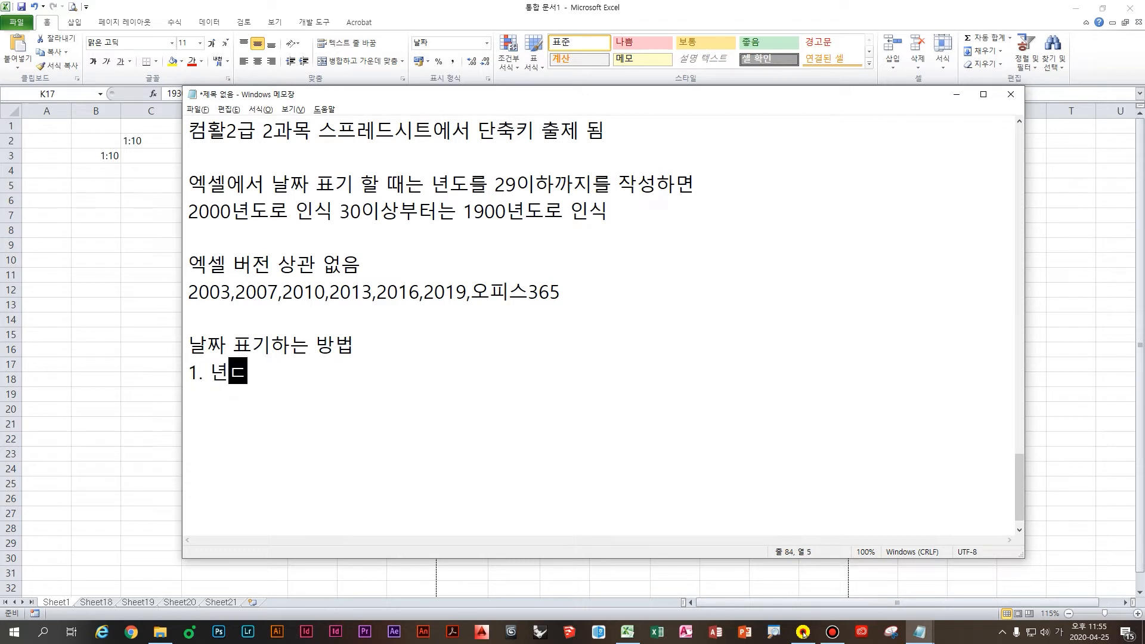
key("Return")
type("2. 년도 월 일")
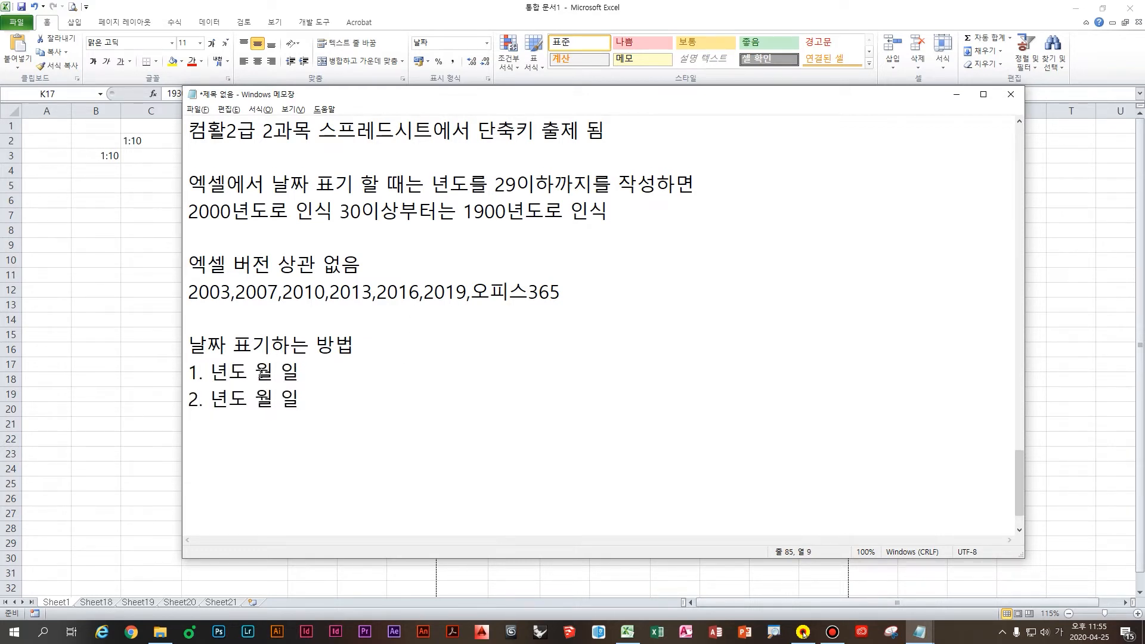
Step: Change the items to '1. 년도-월-일' and '2. 년도/월/일', then return to Excel
left_click(256, 372)
key("BackSpace")
type("-")
key("Right")
type("-")
key("Delete")
left_click(257, 399)
key("BackSpace")
type("/")
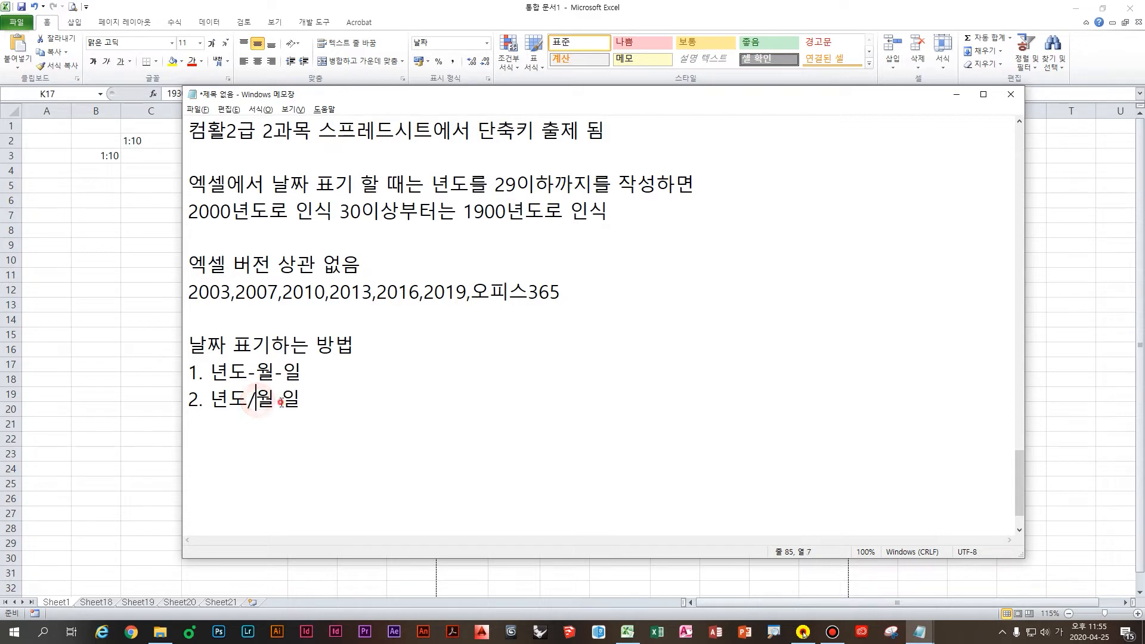
left_click(276, 401)
key("BackSpace")
type("/")
left_click(332, 427)
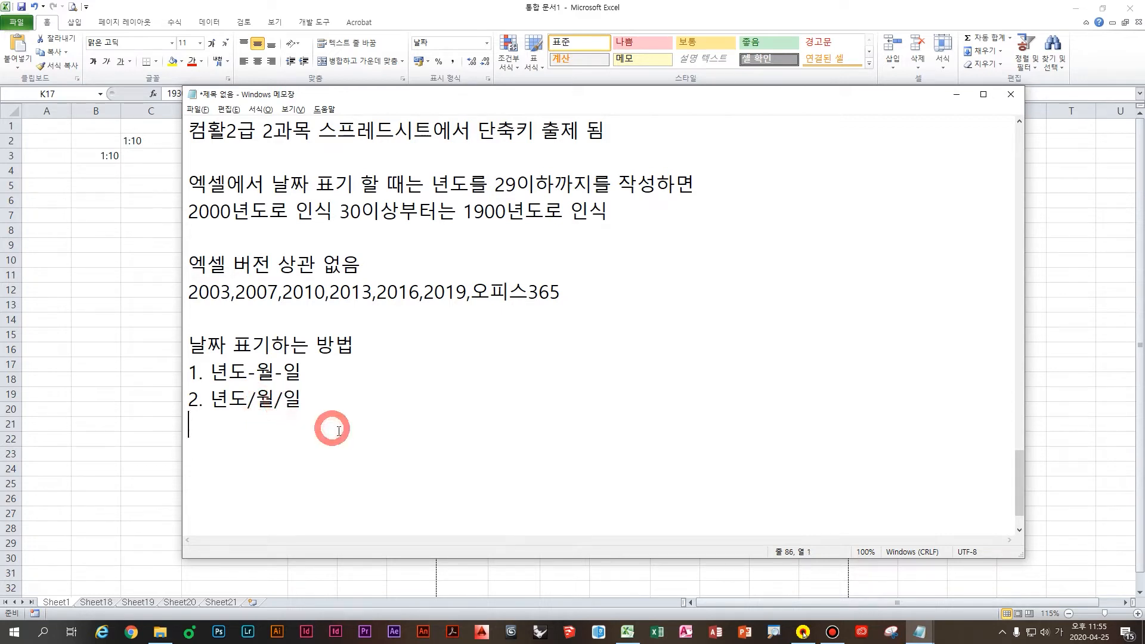
left_click(74, 391)
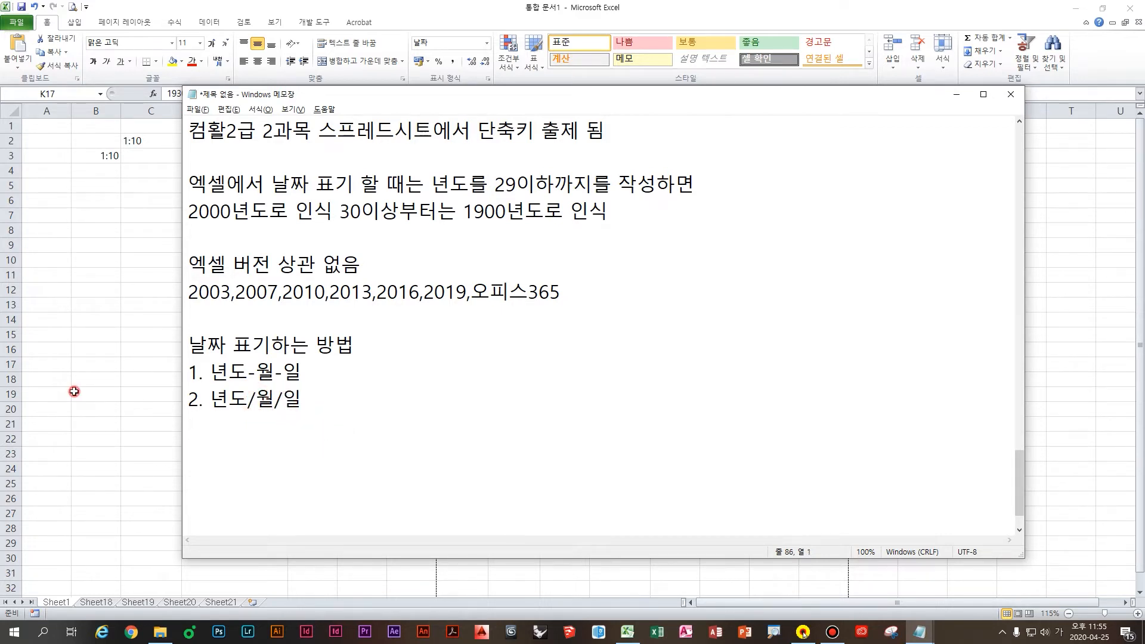
left_click(678, 357)
Step: Insert today's date 2020-04-25 with Ctrl+; in the cell below 1930-01-01
left_click(659, 432)
left_click(642, 400)
left_click(533, 240)
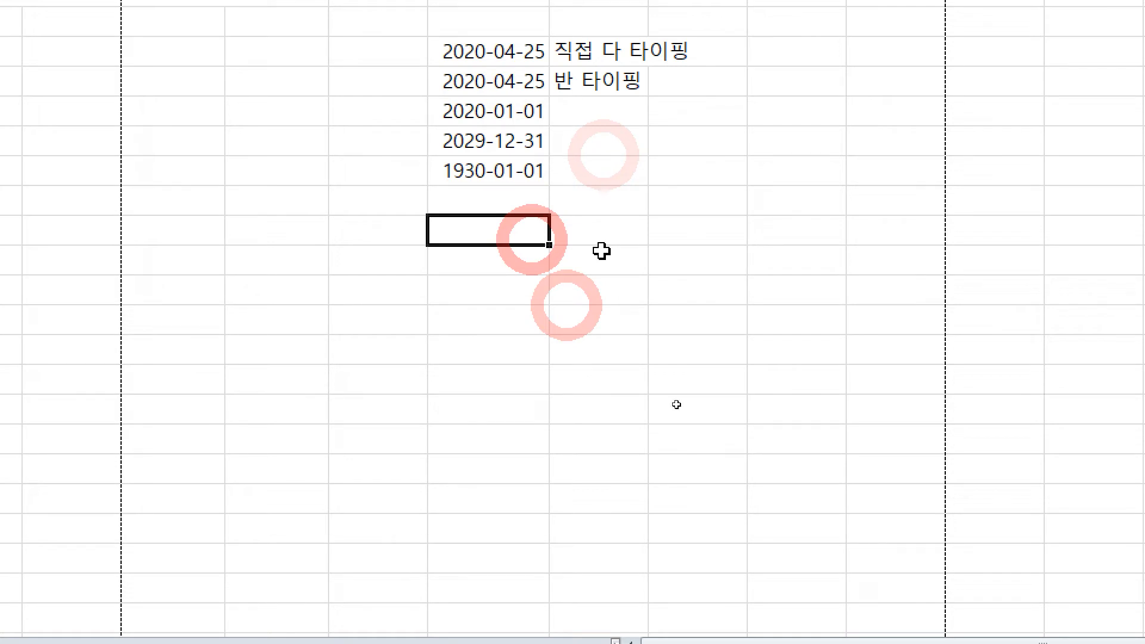
key("ctrl+semicolon")
key("Return")
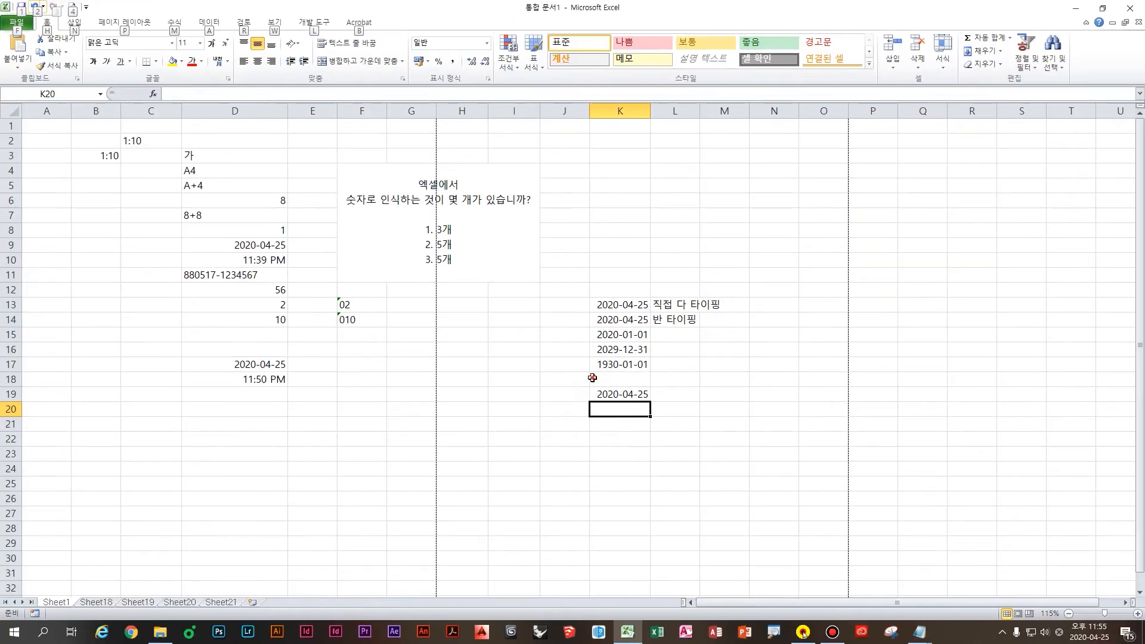
Step: Enter 20/4/25 in K20, which also becomes 2020-04-25
left_click(432, 198)
left_click(527, 256)
left_click(443, 260)
type("20")
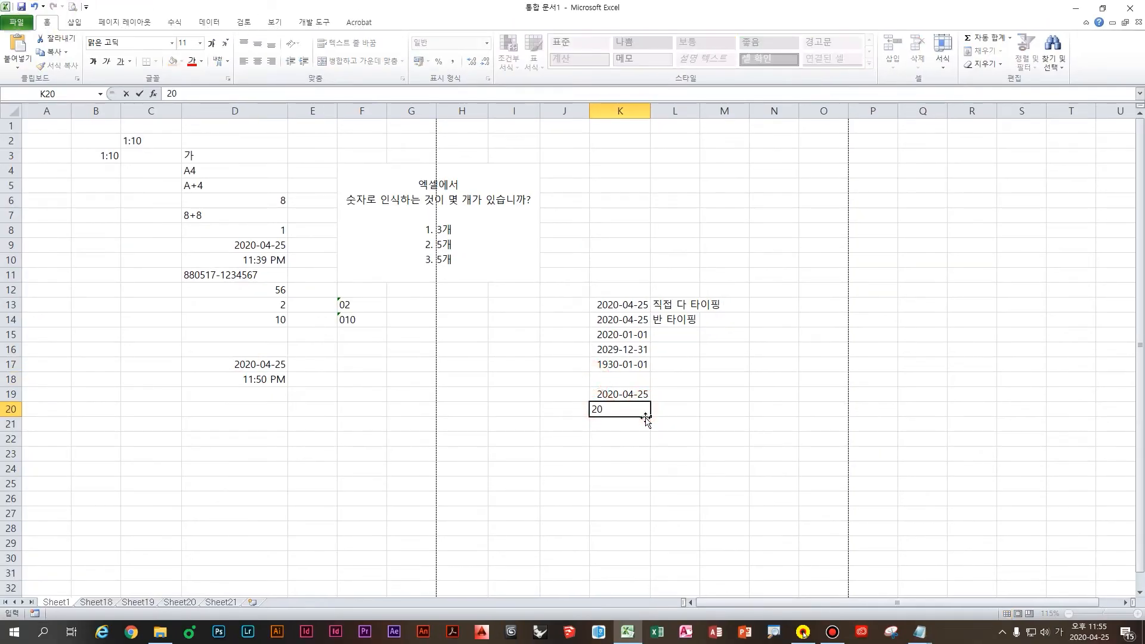
type("/")
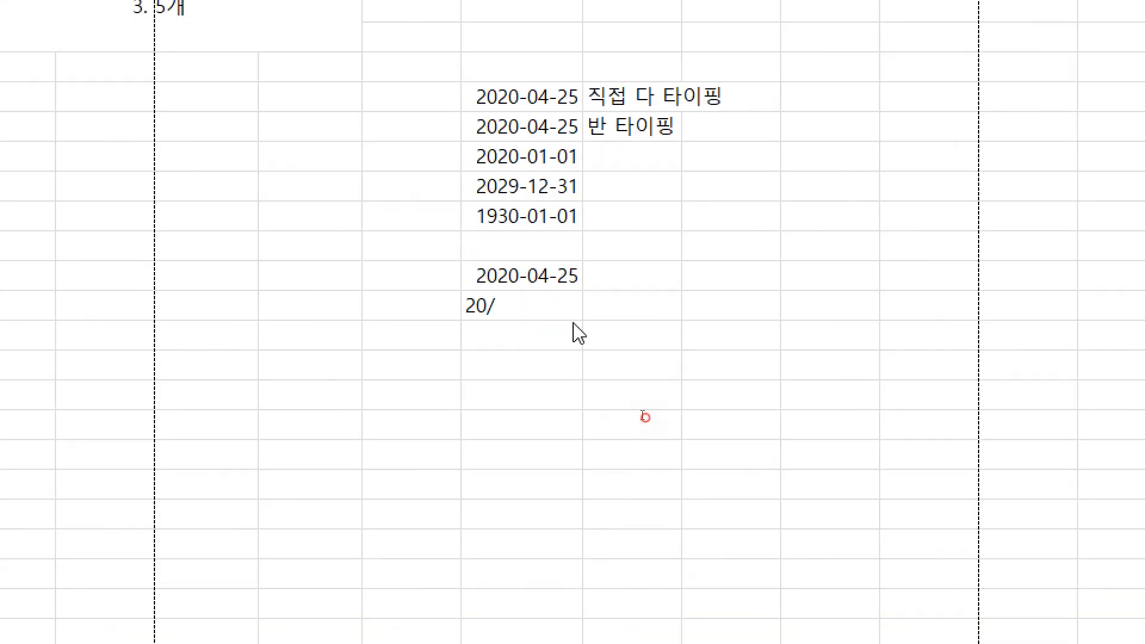
left_click(642, 416)
type("4/25")
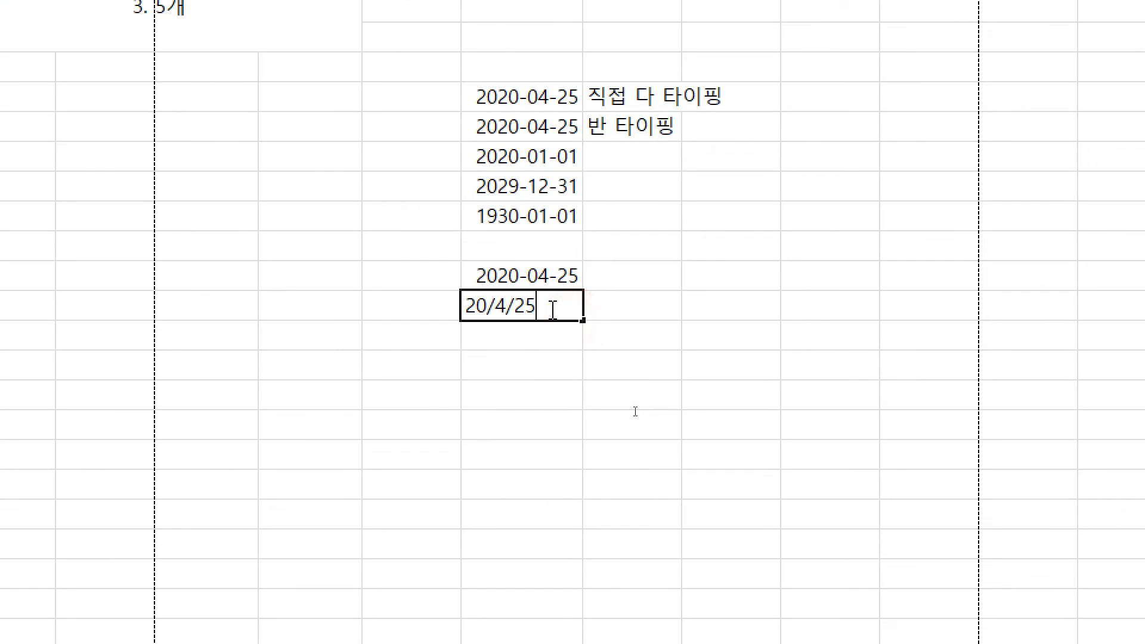
key("Return")
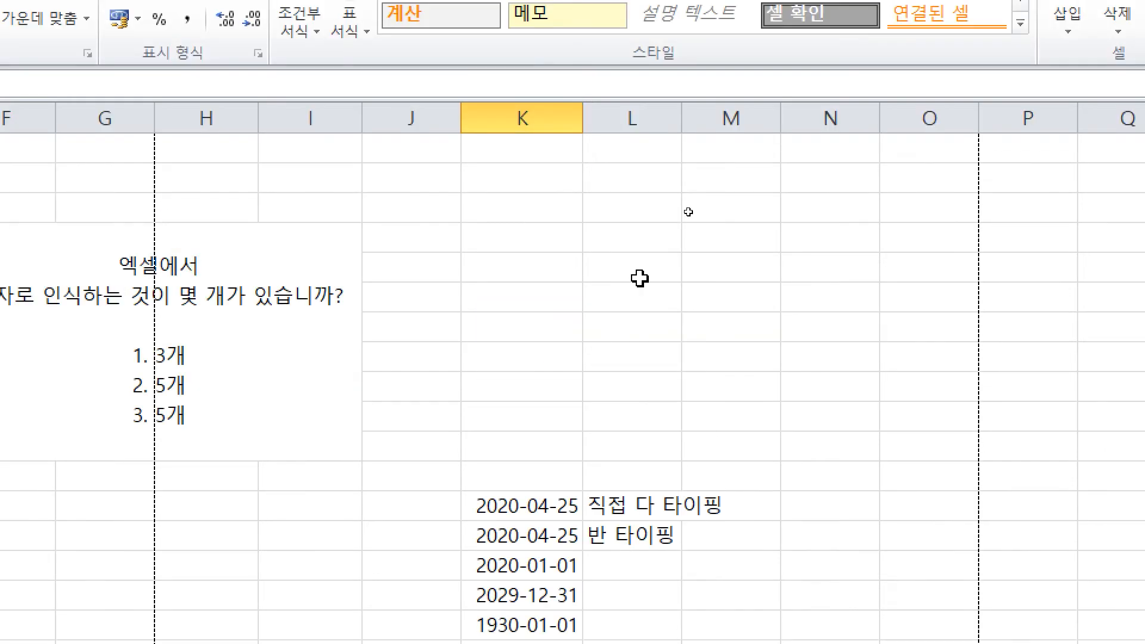
Step: Enter 2020년04월25일 below the dates and widen column K to show them fully
type("2020년")
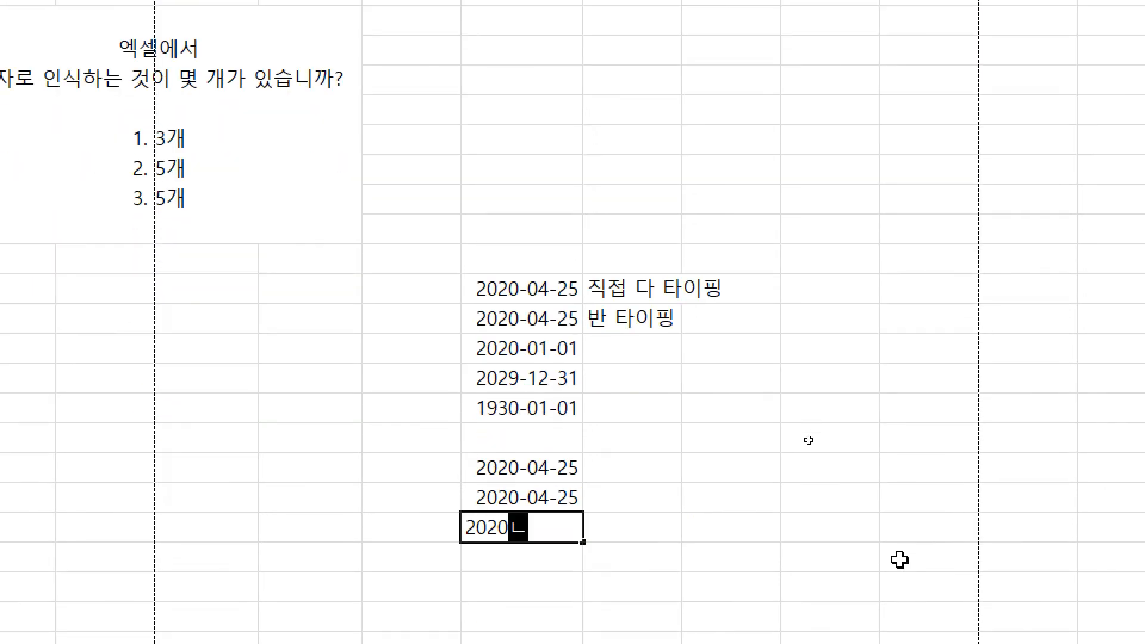
type("04월25일")
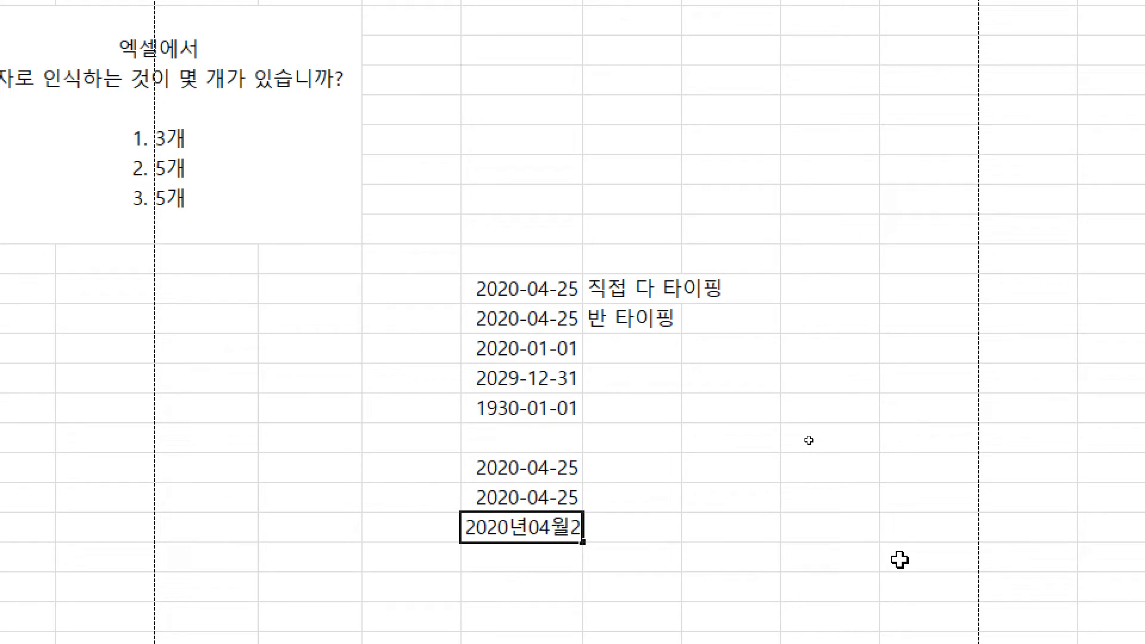
key("Return")
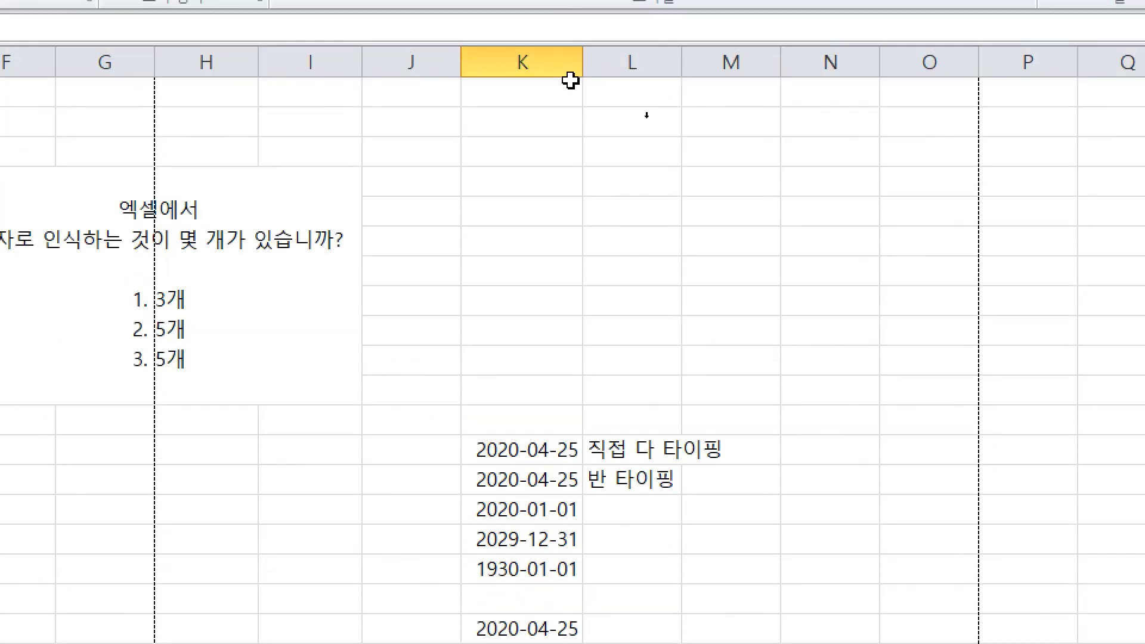
left_click_drag(583, 80, 670, 79)
Step: Select the lower 2020-04-25 date and the 2020년04월25일 entry to compare them
left_click(626, 312)
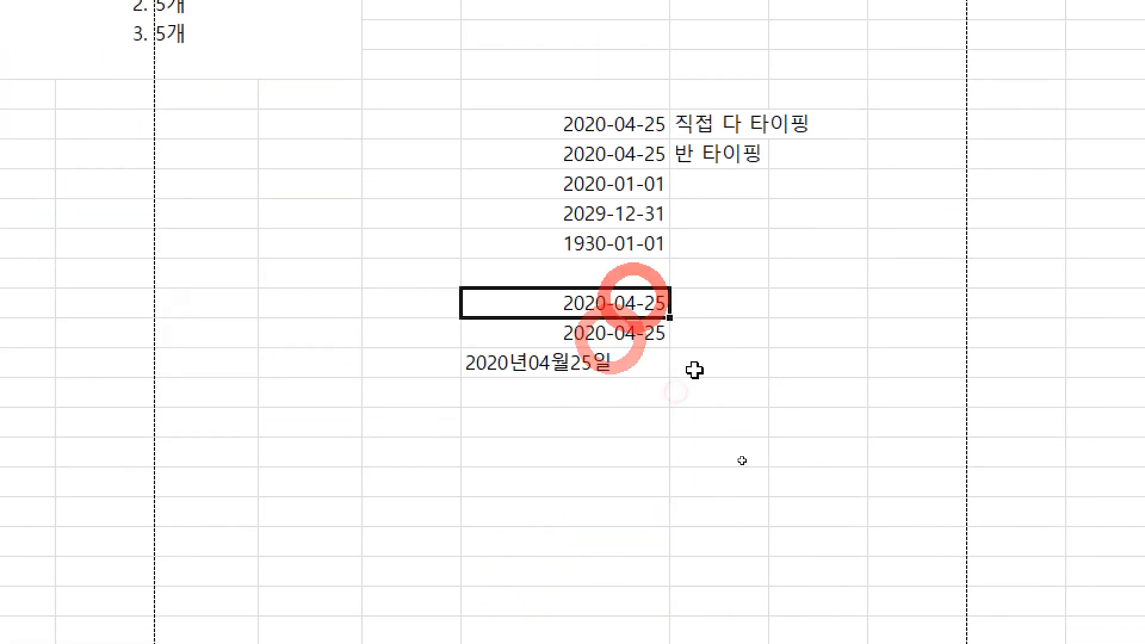
left_click_drag(678, 278, 680, 343)
left_click_drag(737, 269, 811, 278)
left_click_drag(786, 241, 804, 298)
left_click(709, 352)
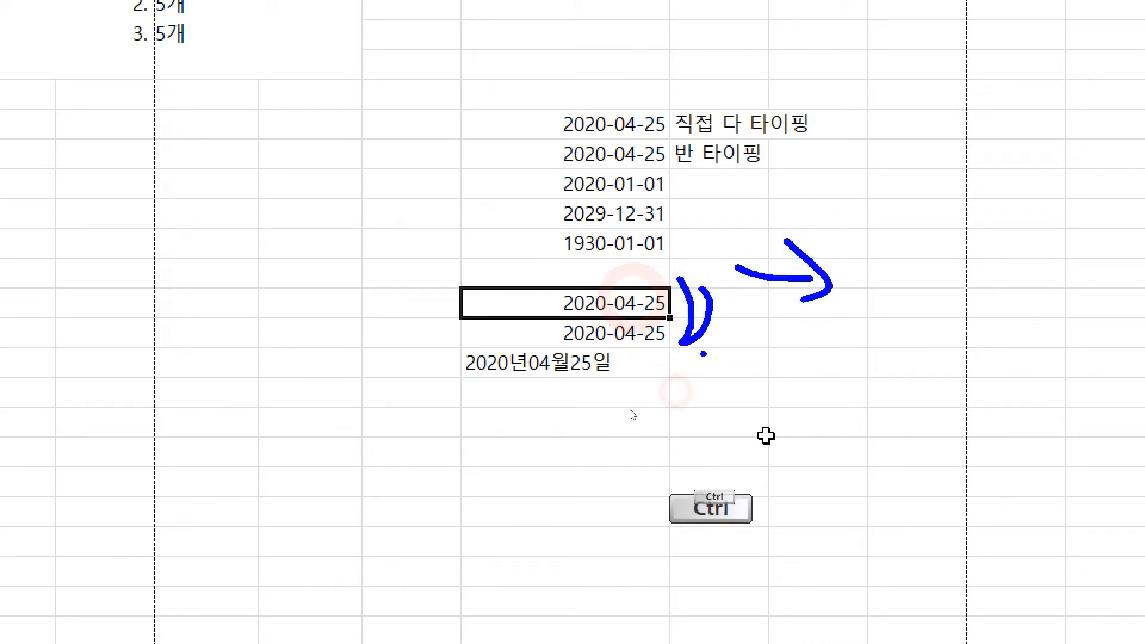
left_click(554, 373)
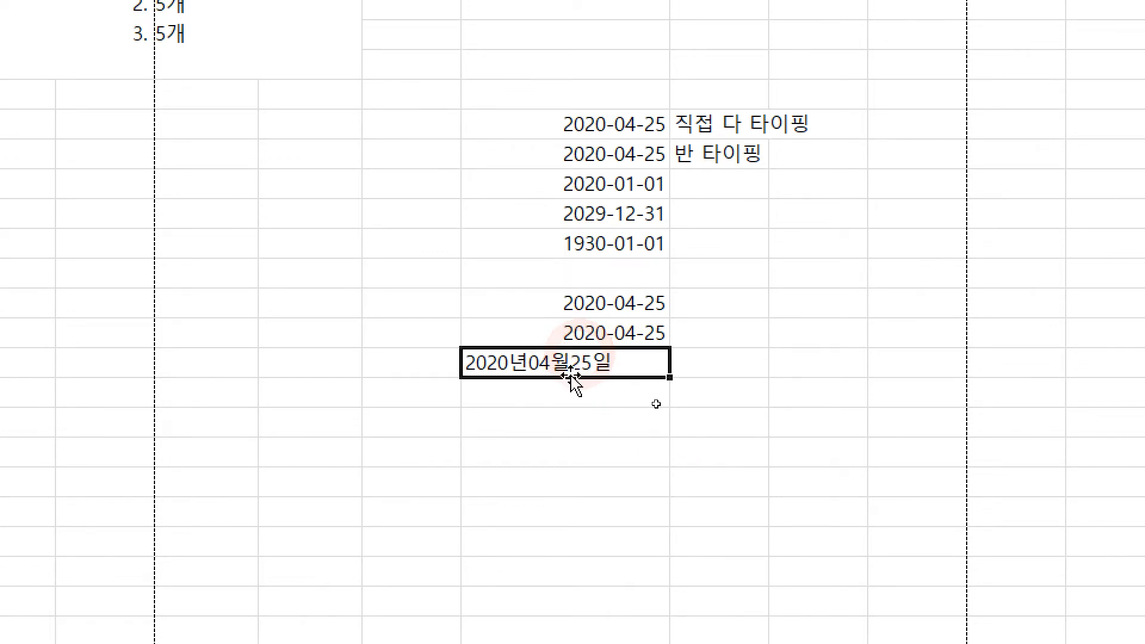
key("ctrl")
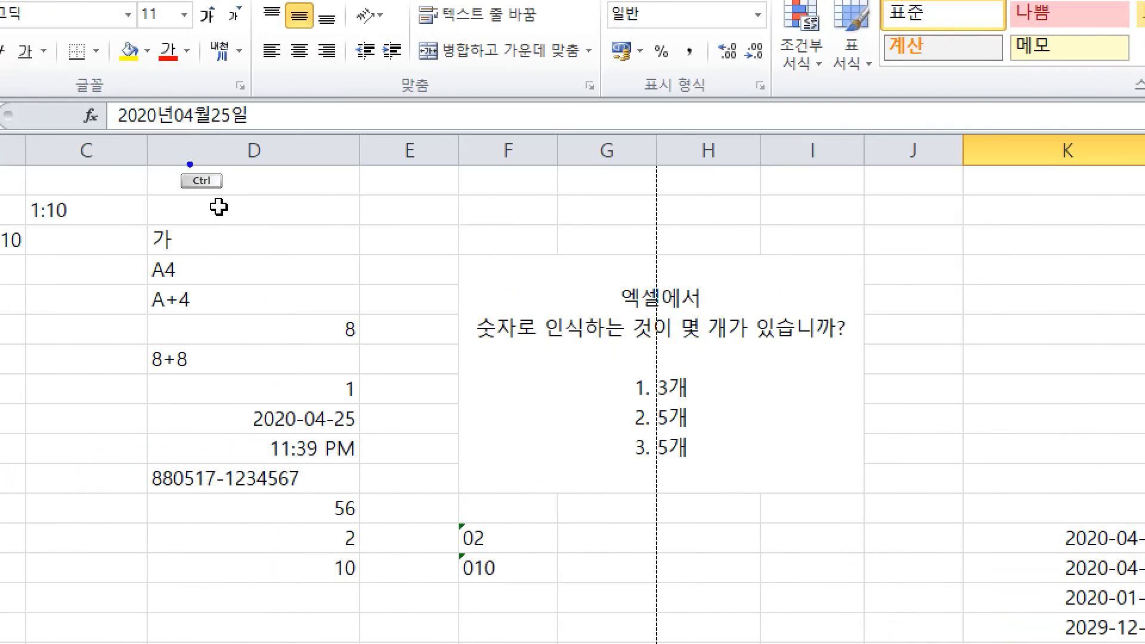
left_click_drag(93, 72, 291, 169)
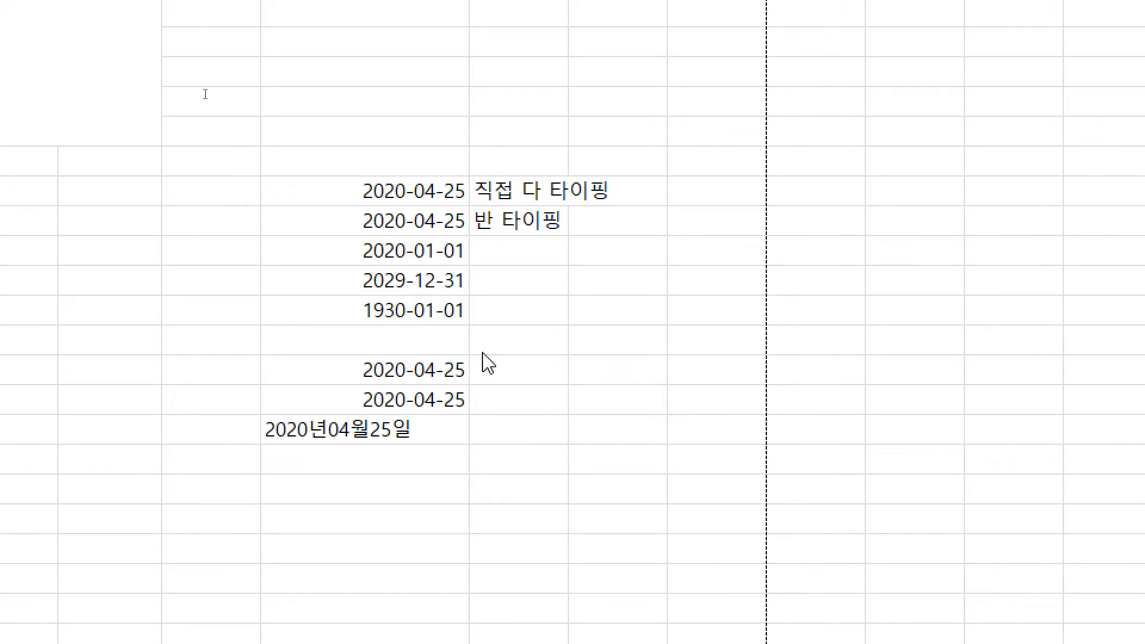
left_click(352, 428)
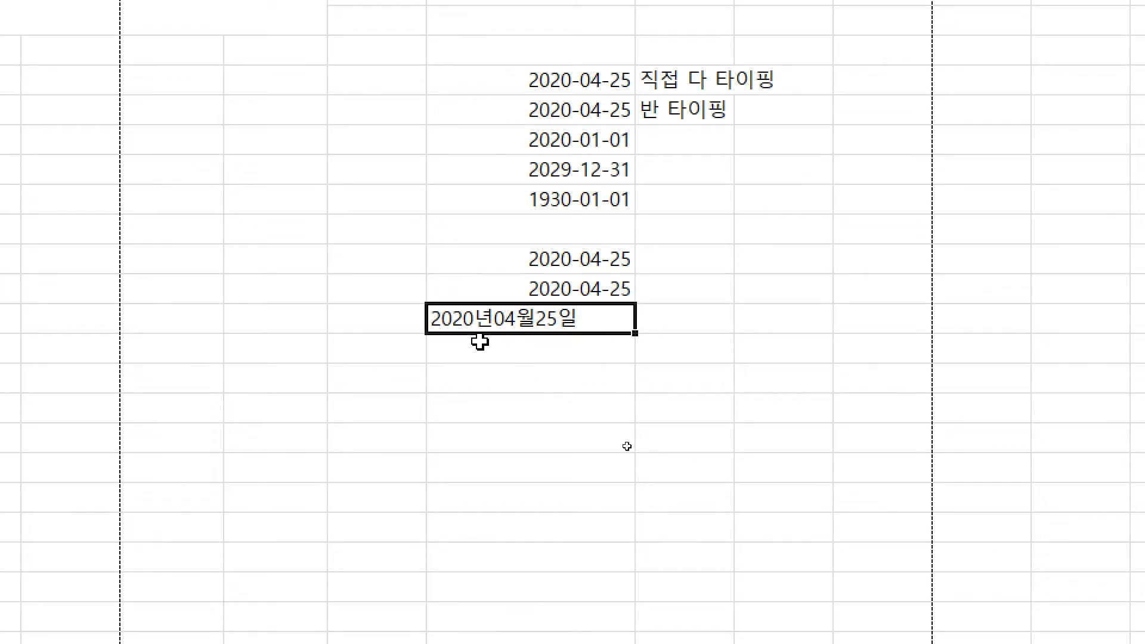
Step: Type 2020년 04월 25일 in the next cell and confirm it is stored as 2020-04-25
left_click(571, 351)
type("2020")
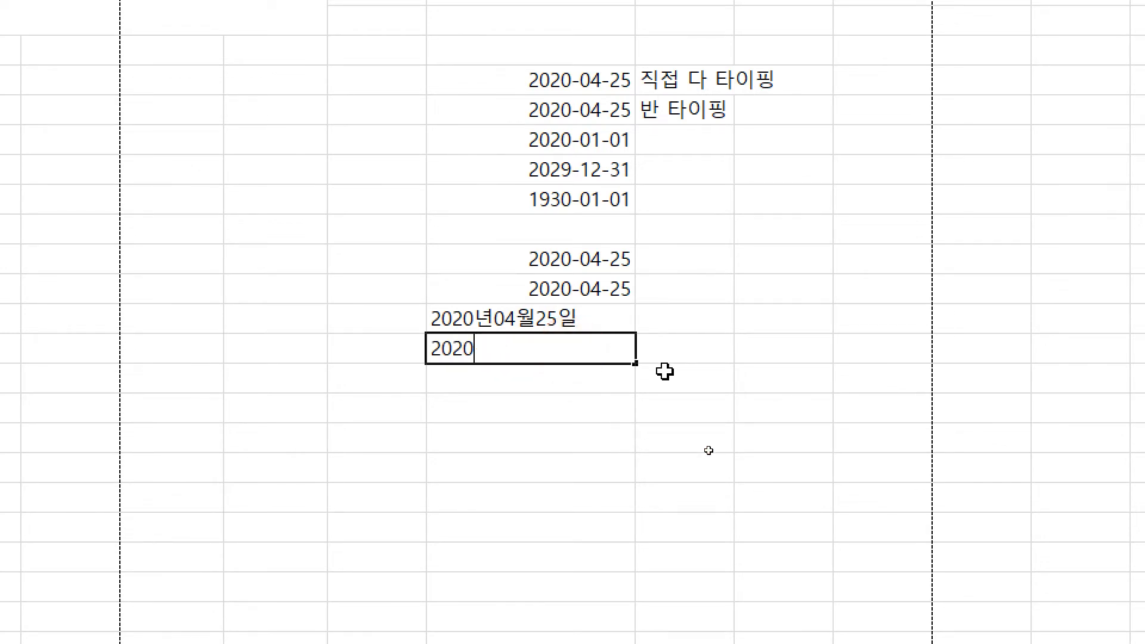
type("년 04월 25")
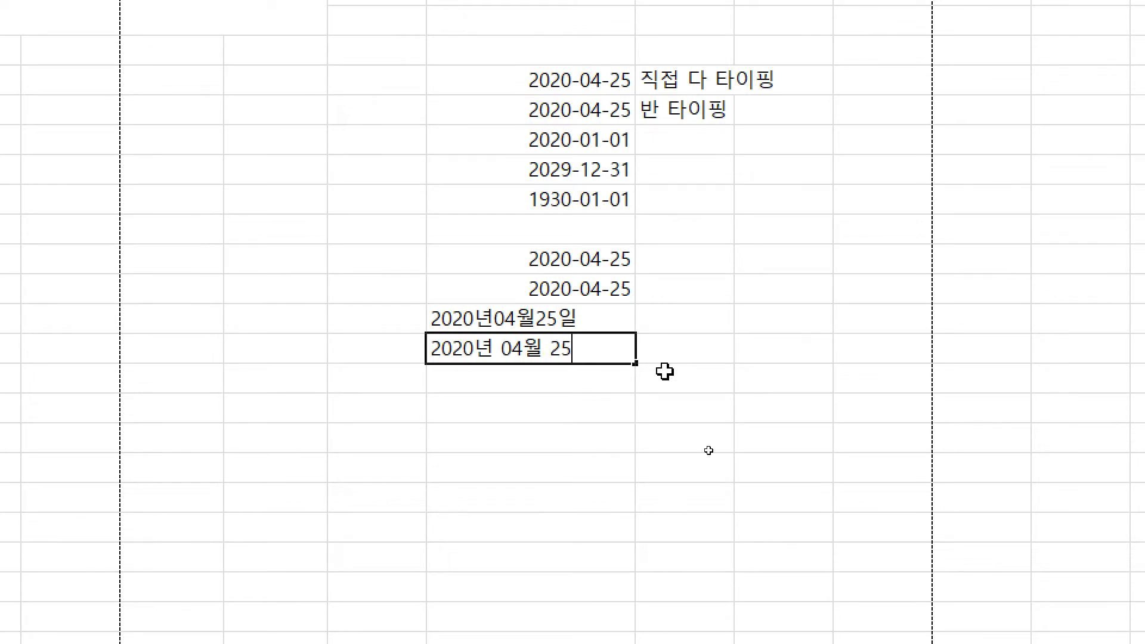
type("일")
key("Return")
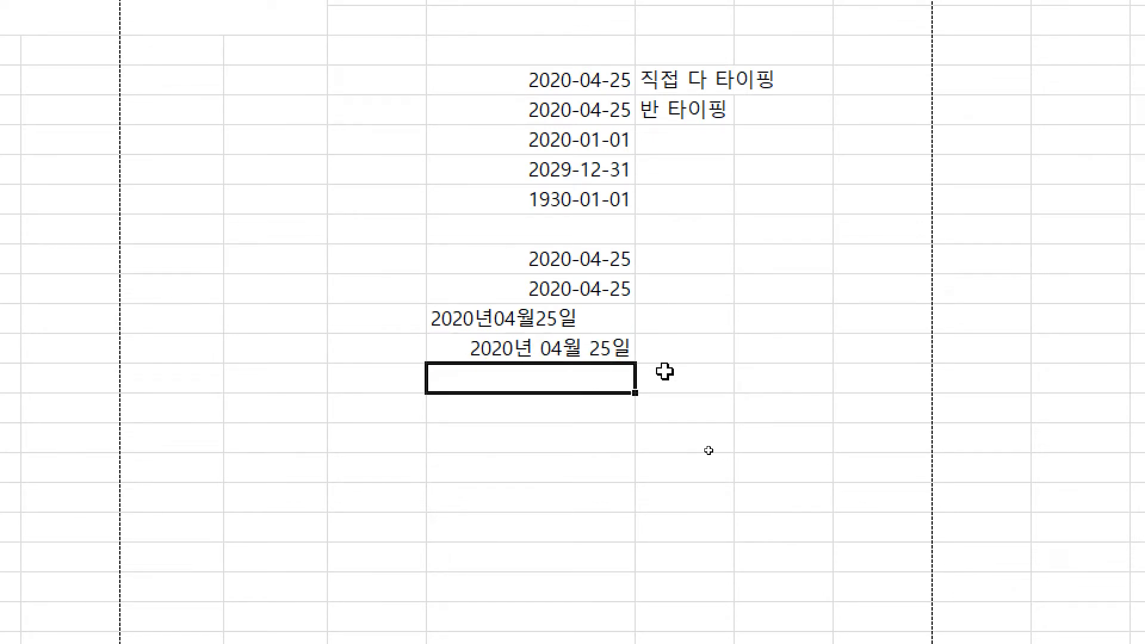
key("Up")
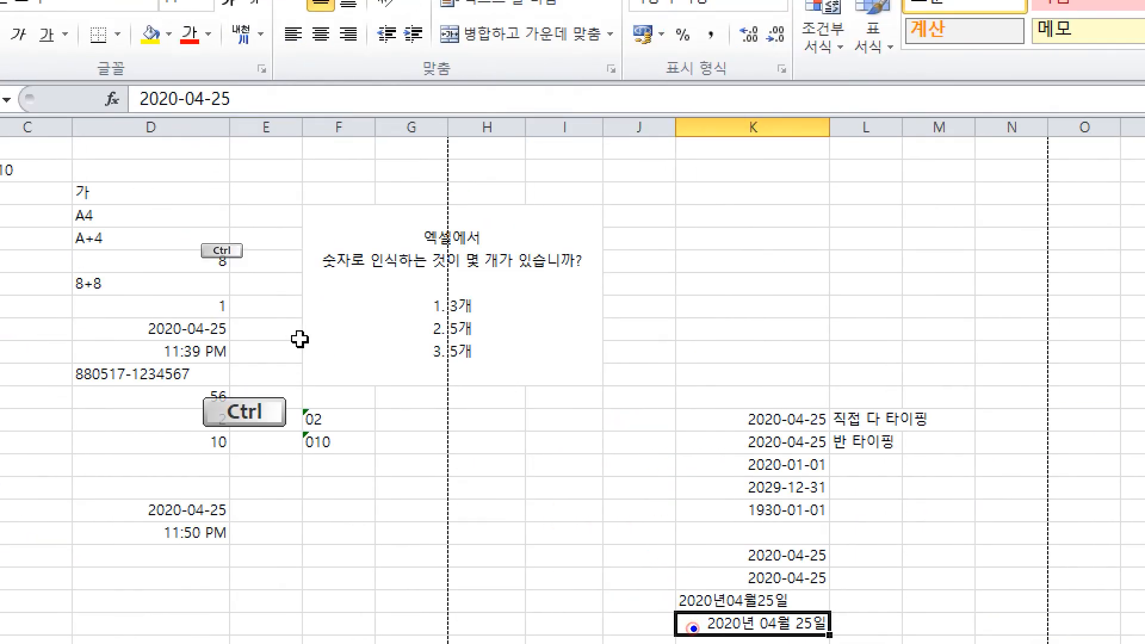
mouse_move(694, 629)
left_mouse_down()
mouse_move(170, 128)
mouse_move(231, 141)
left_mouse_up()
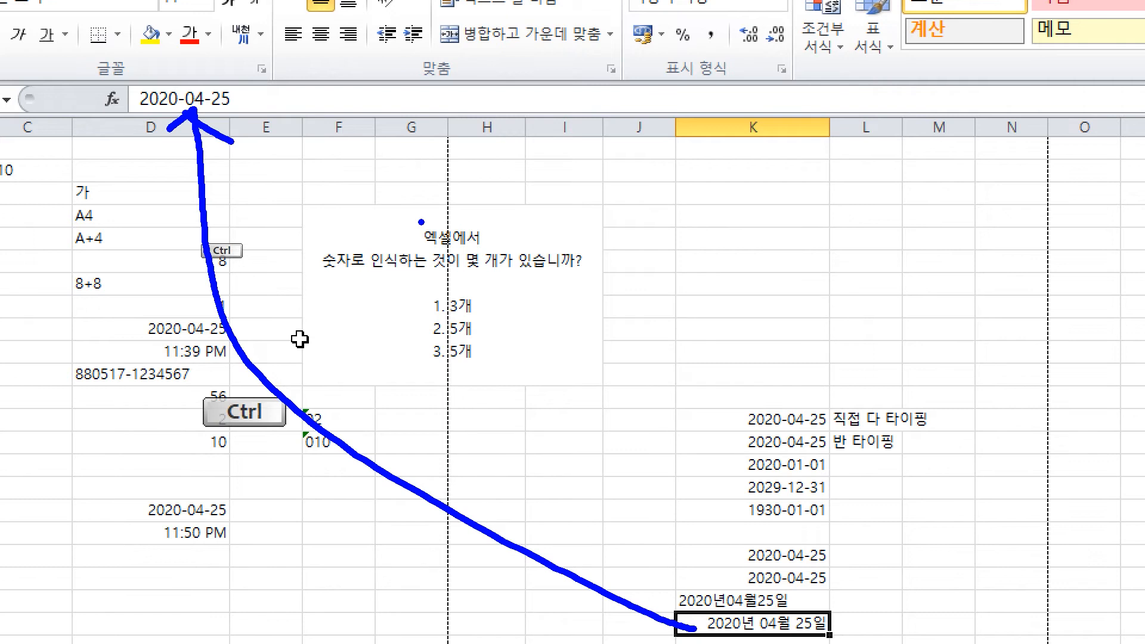
left_click_drag(611, 511, 897, 641)
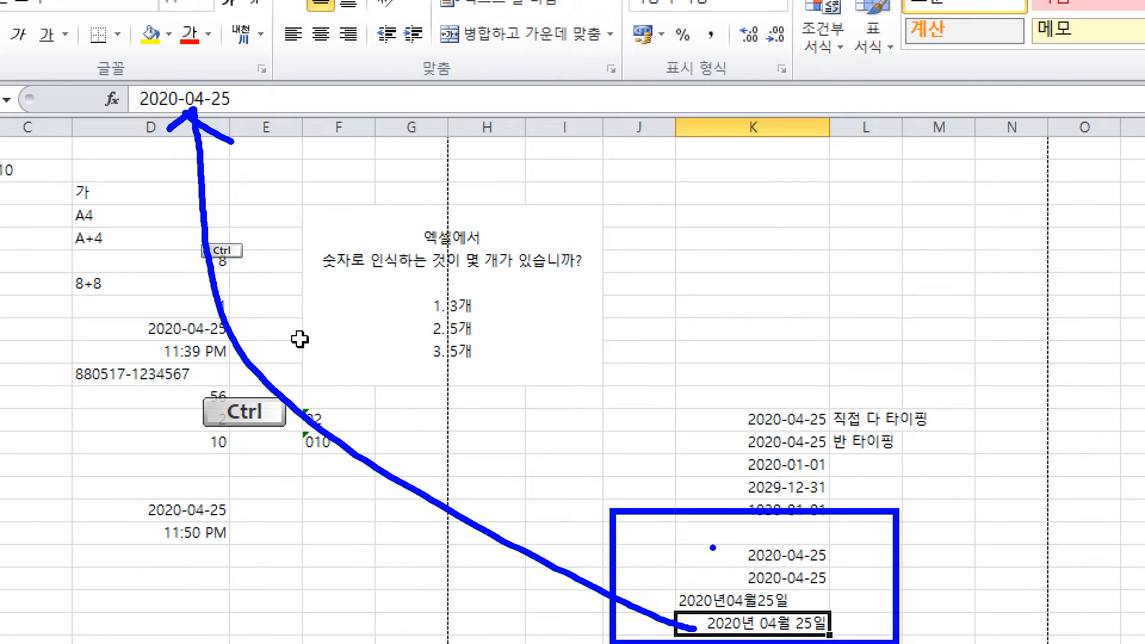
right_click(612, 221)
key("ctrl+4")
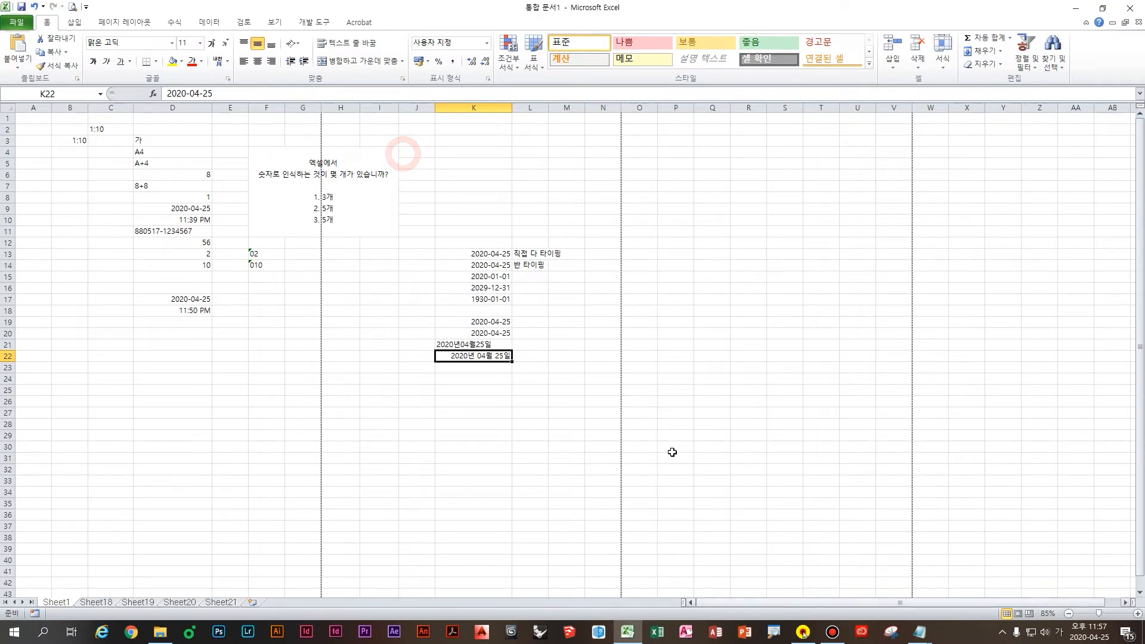
scroll(672, 453, "up", 2)
Step: In Notepad, add the heading '시간 표기하는 방법' with '1. 시:분:초 콜론으로 구분:'
mouse_move(919, 632)
left_click(925, 589)
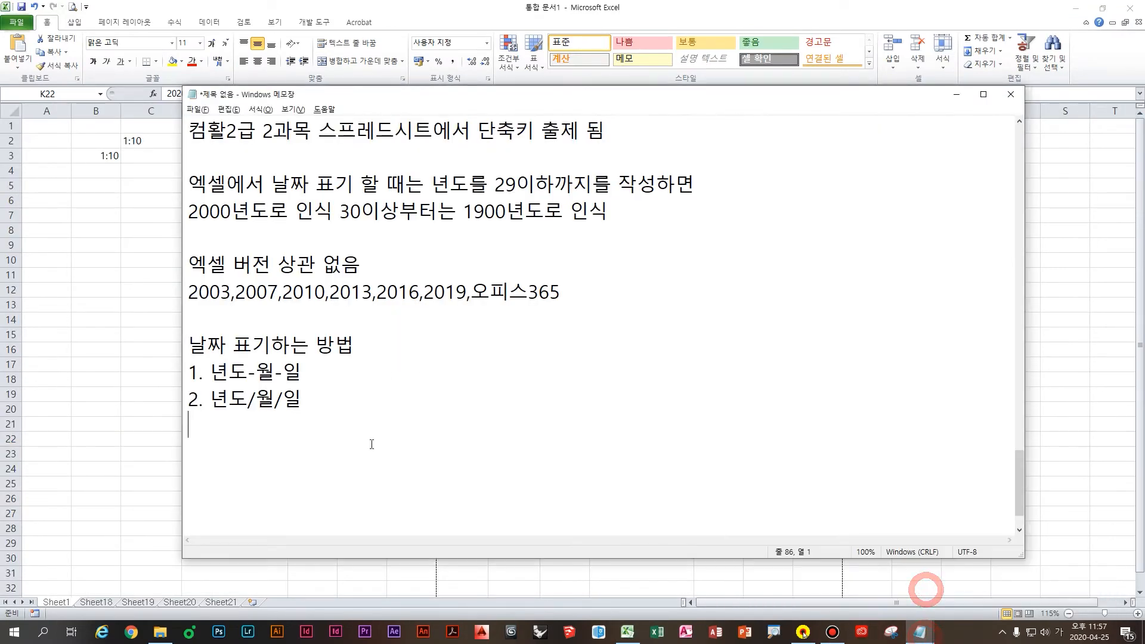
type("시간 표기하는 방법")
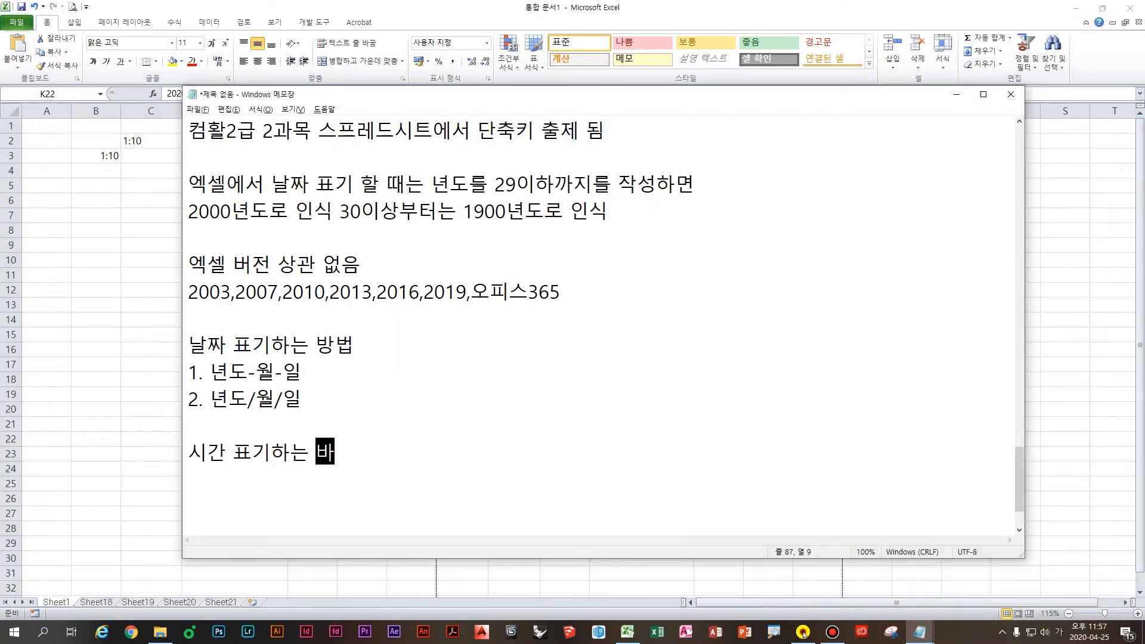
key("Return")
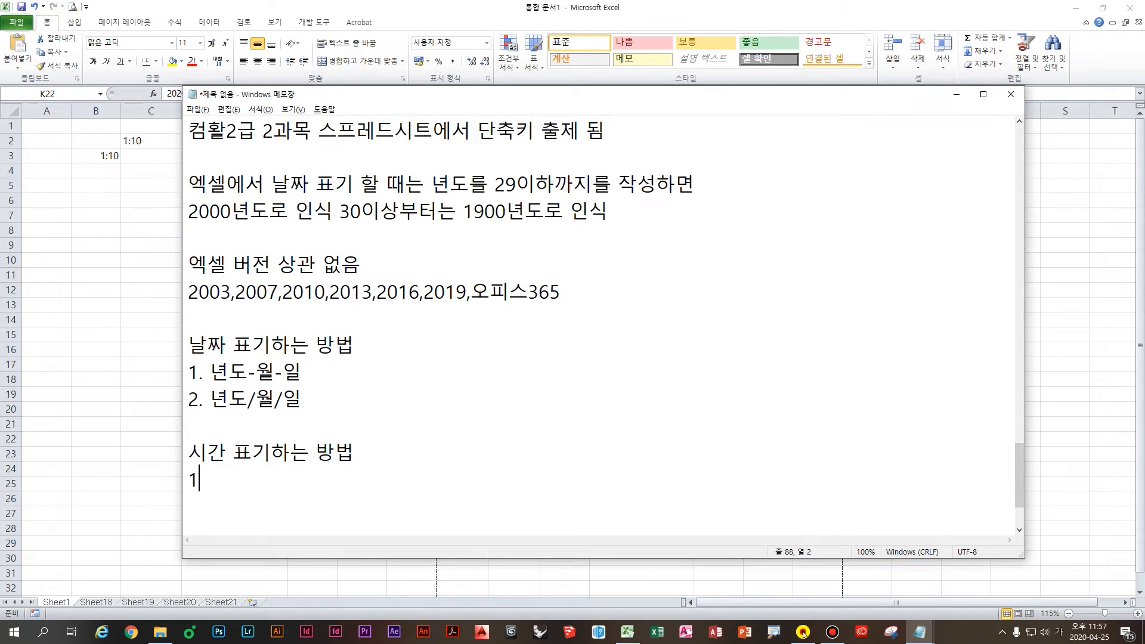
type("1. ㅅ")
type(":분:초")
left_click(230, 481)
left_click(338, 484)
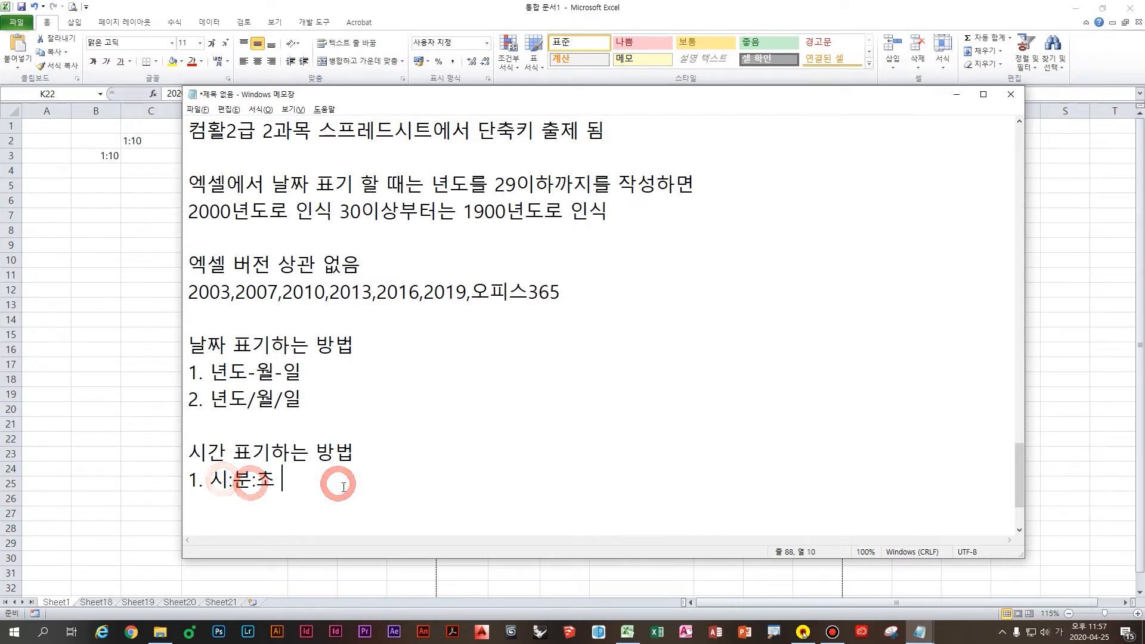
type("콜론으로")
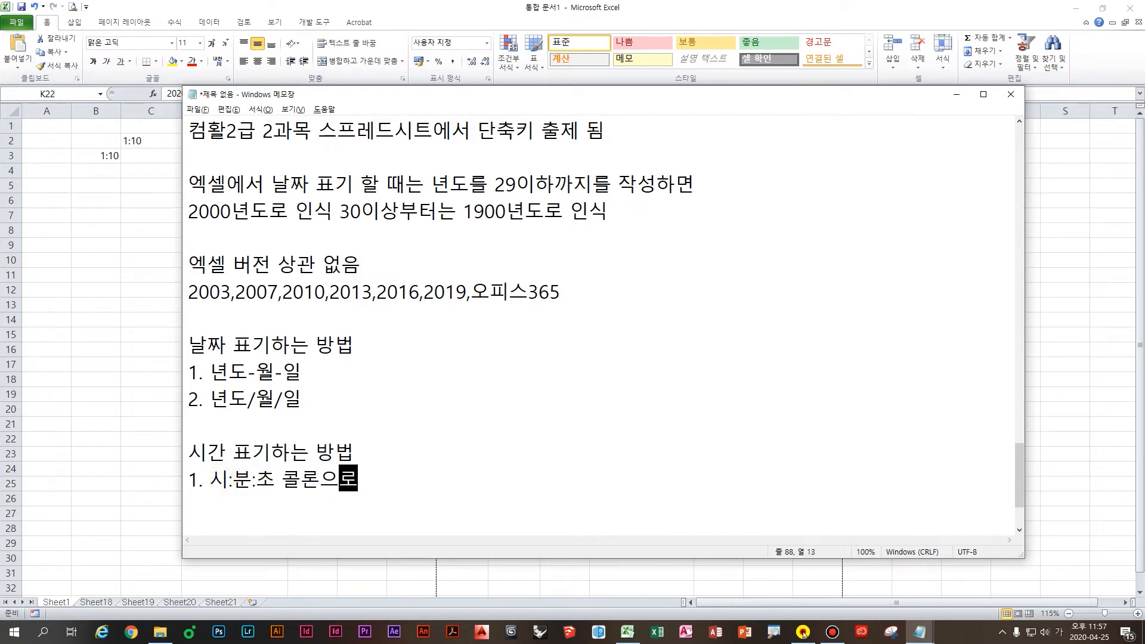
type(" 구분:")
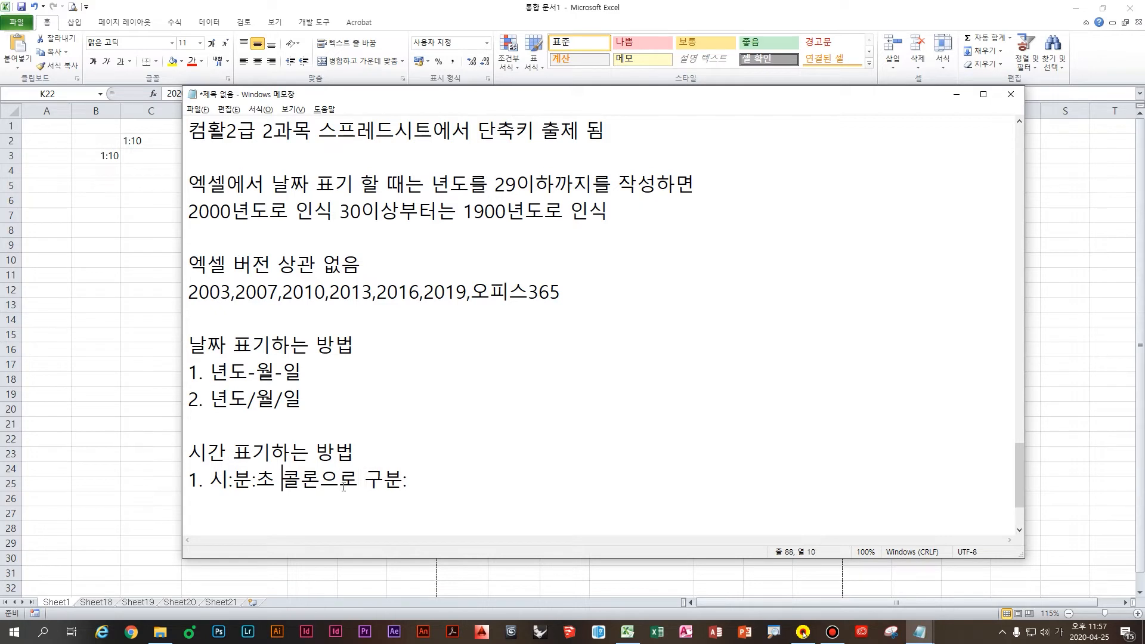
left_click(437, 484)
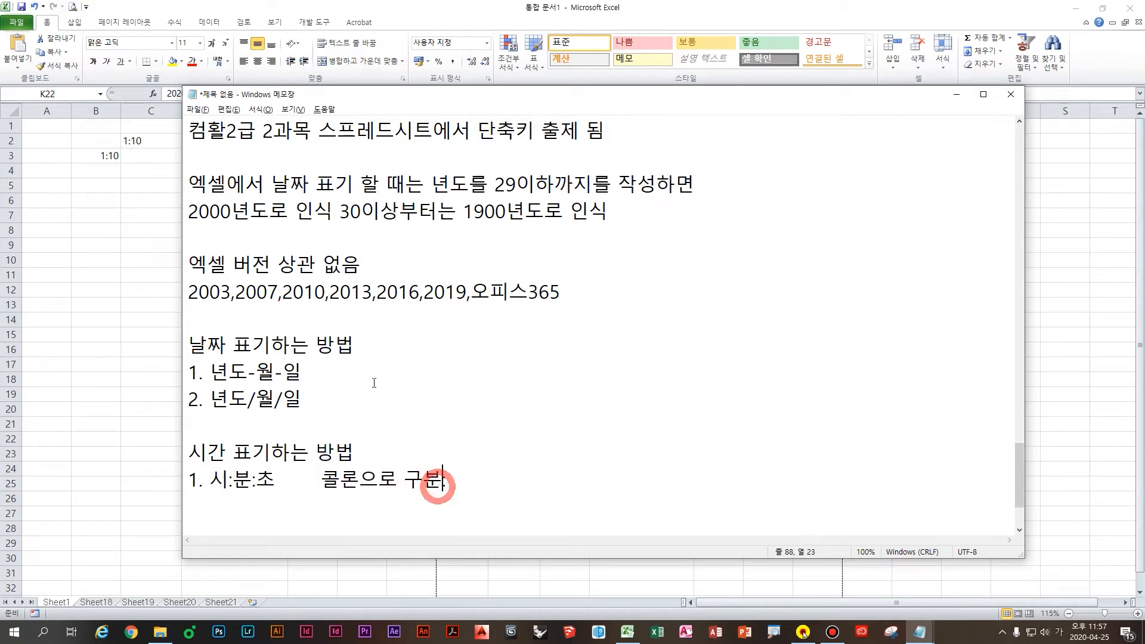
Step: Append '-하이픈' to the 년도-월-일 line and '/슬러시' to the 년도/월/일 line
left_click(383, 370)
type("-하이프ㅜ")
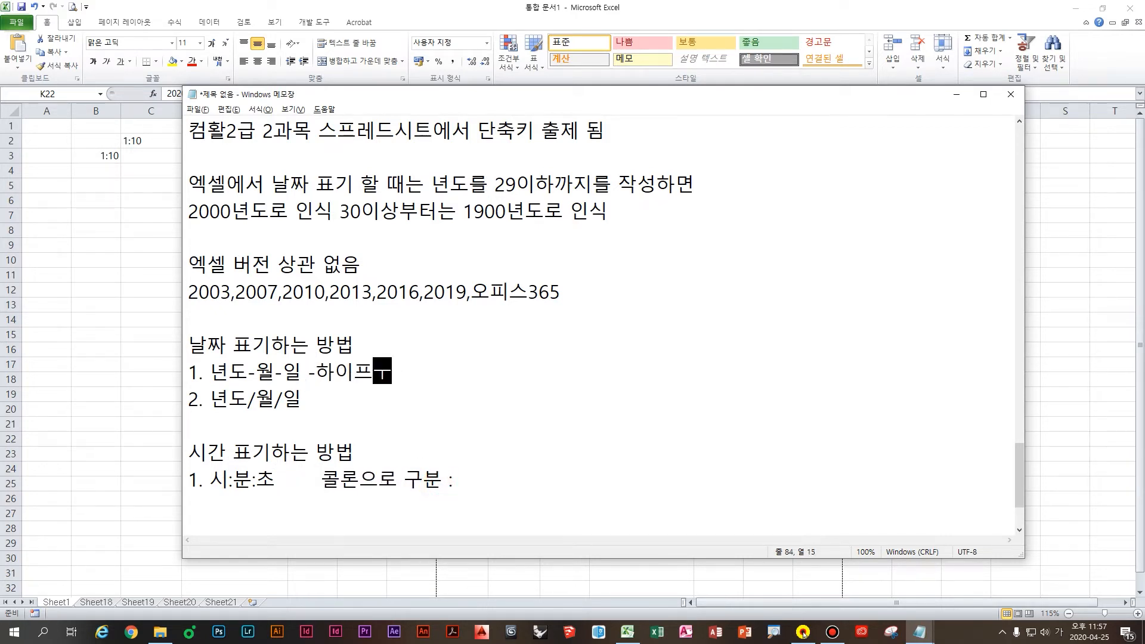
key("BackSpace")
key("BackSpace")
type("픈")
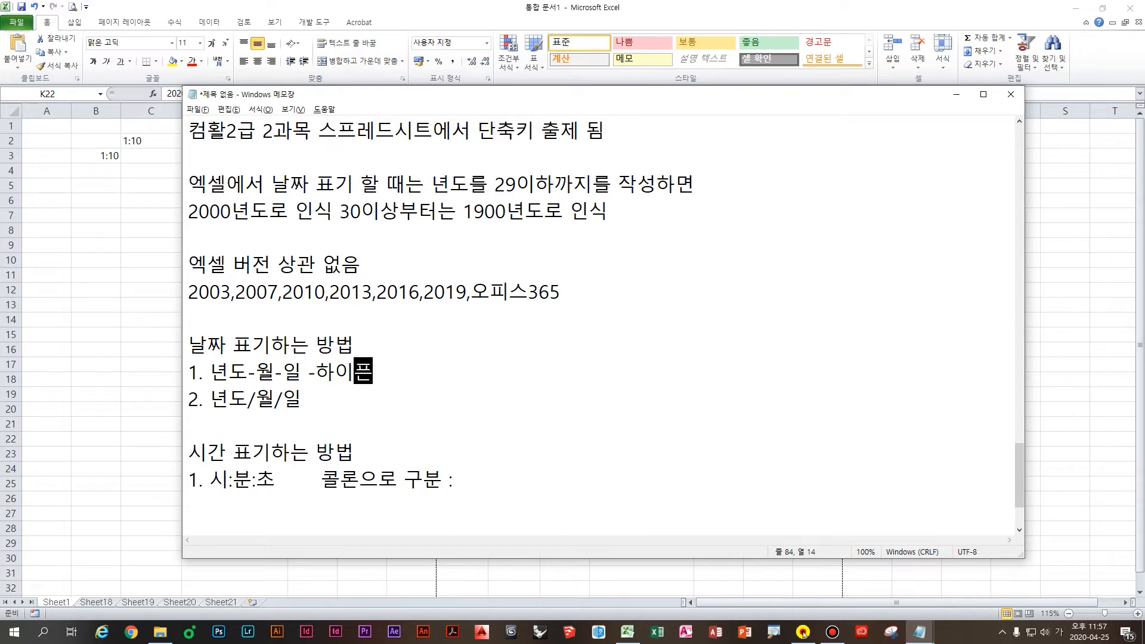
key("Down")
type("/슬러시")
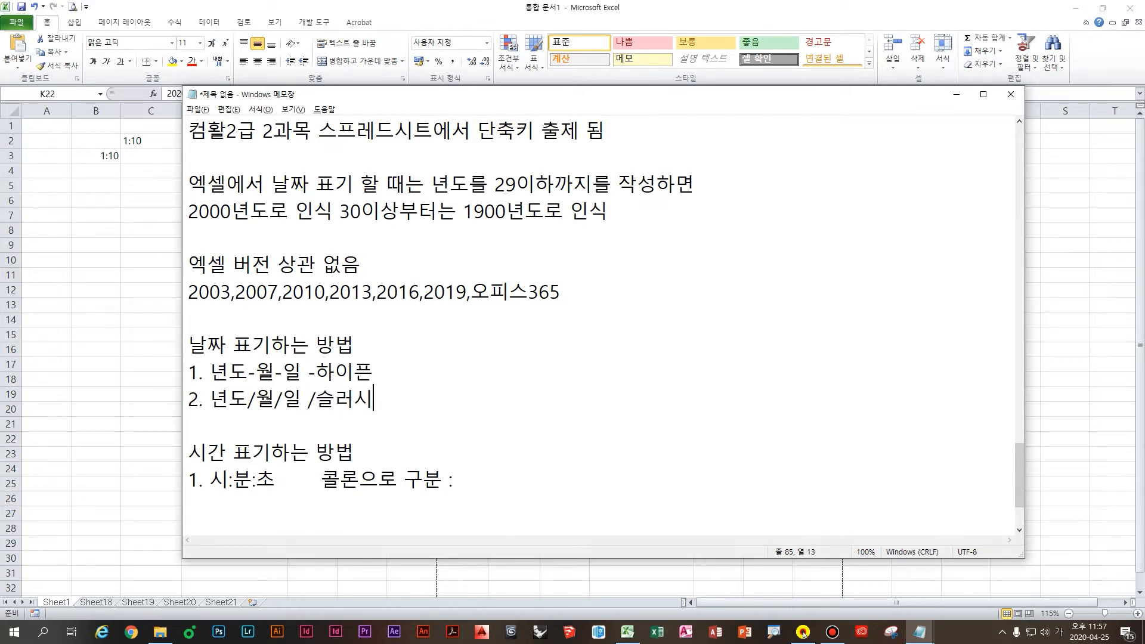
left_click(503, 493)
Step: Back in Excel, enter the time 11:5:5 in an empty column-K cell so it shows 11:05:05
left_click(77, 229)
left_click(174, 256)
left_click(625, 250)
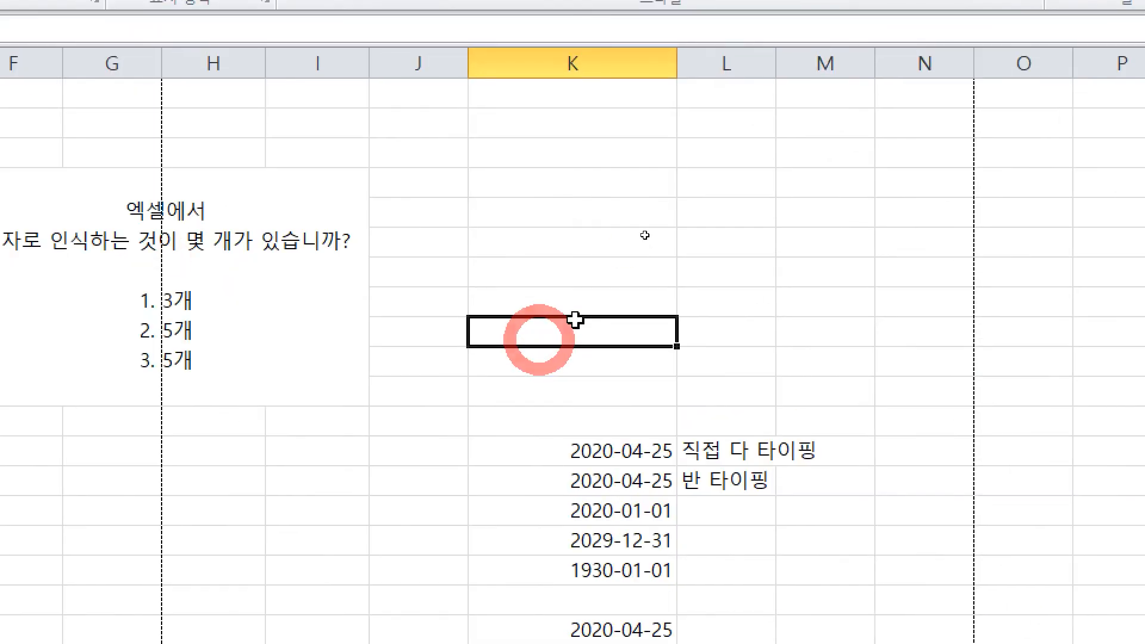
left_click(644, 235)
type("11")
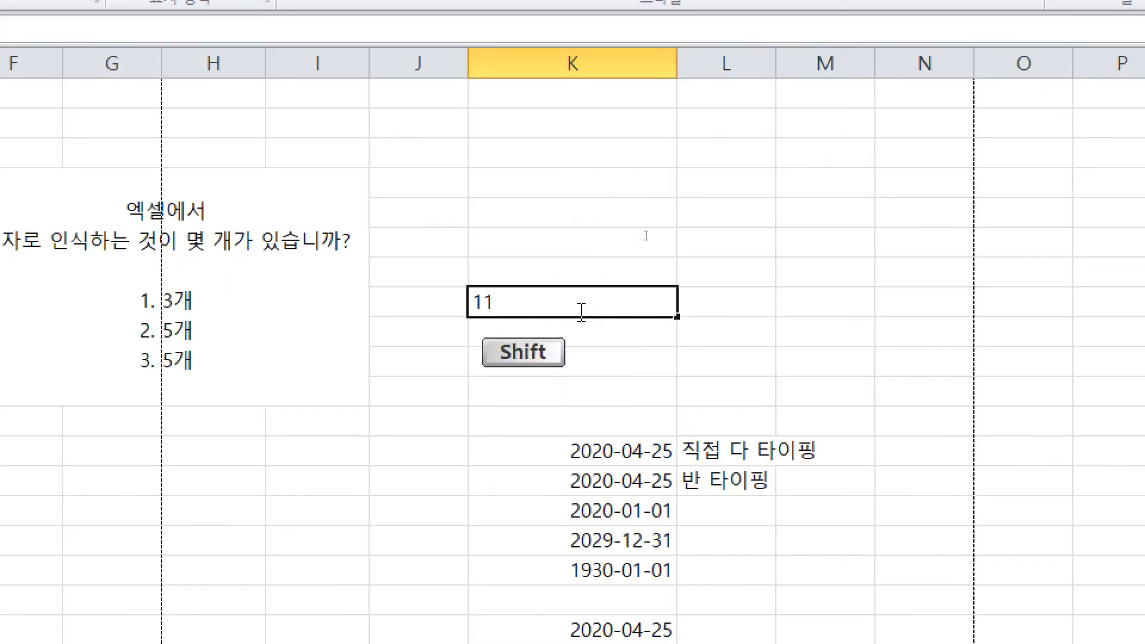
type(":5:")
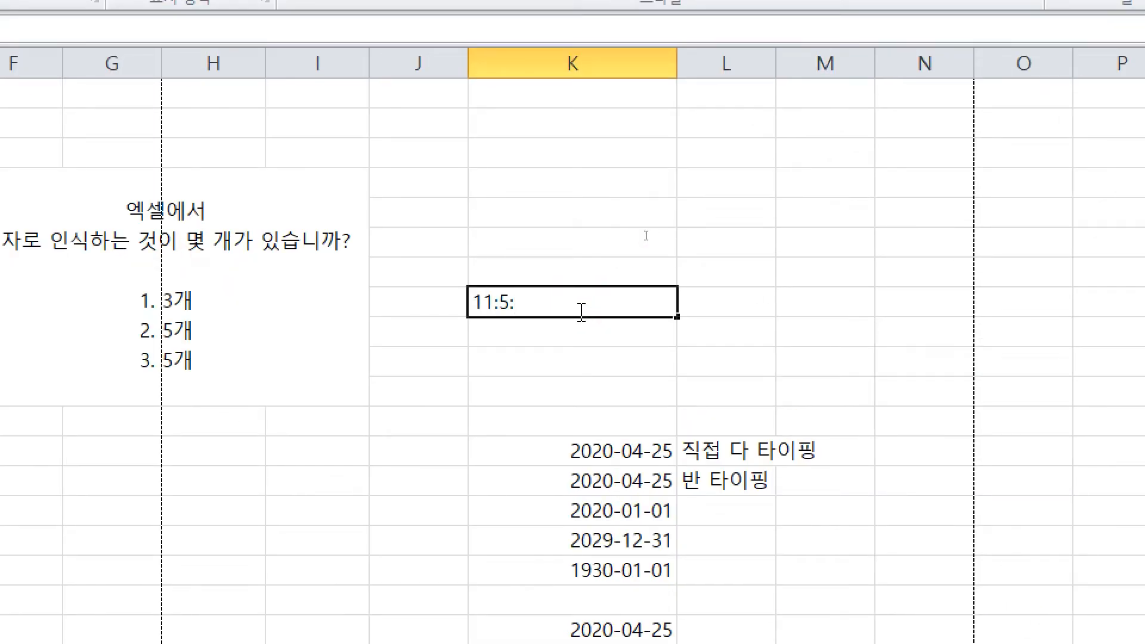
type("5")
key("Return")
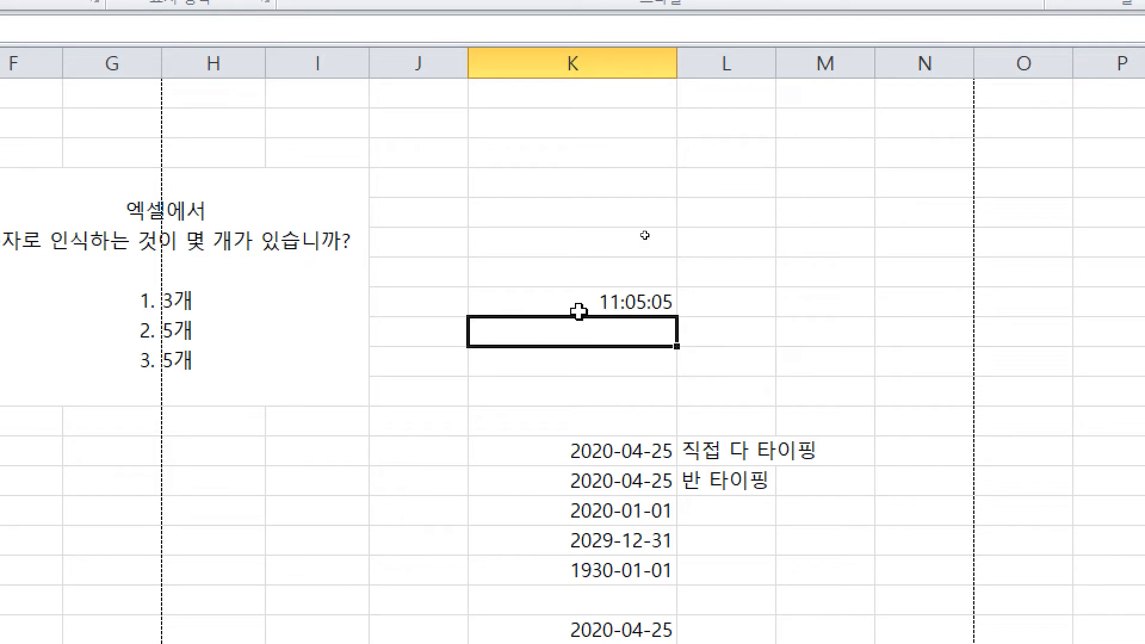
left_click(581, 310)
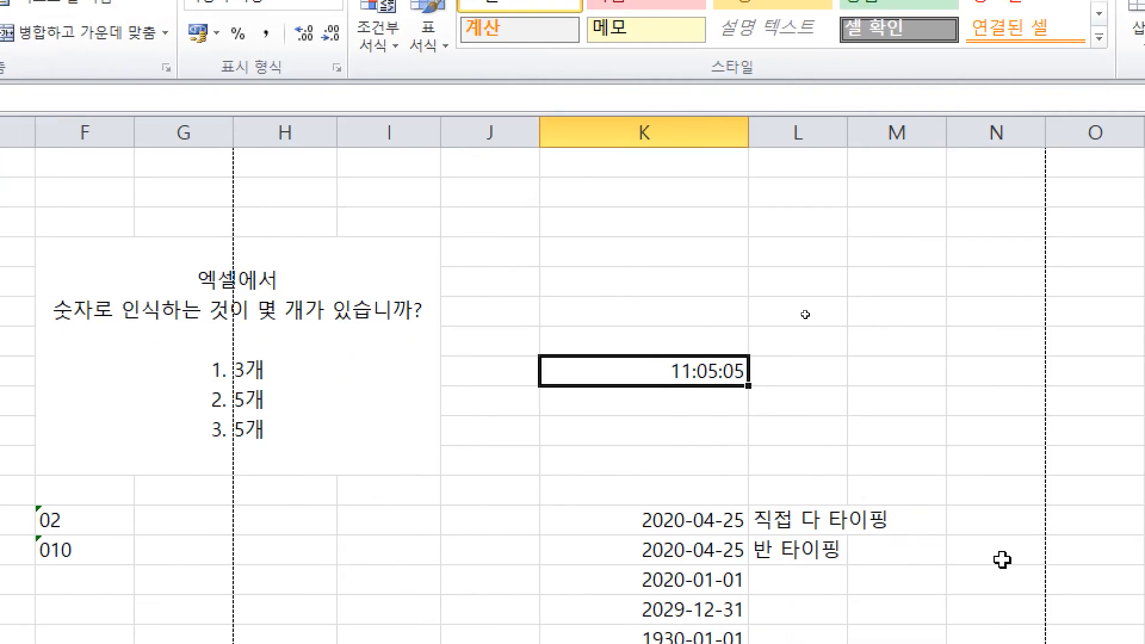
Step: Enter 11시5분5초 in K9 below the time and mark the entry with screen-pen arrows
left_click(1064, 493)
type("1")
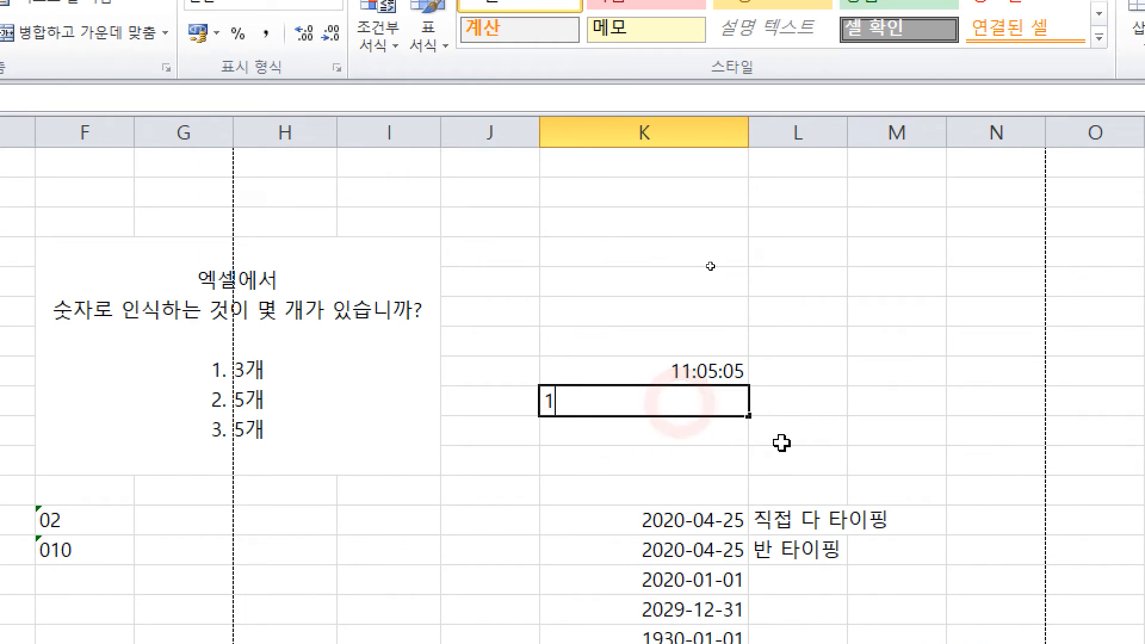
type("1시5분5초")
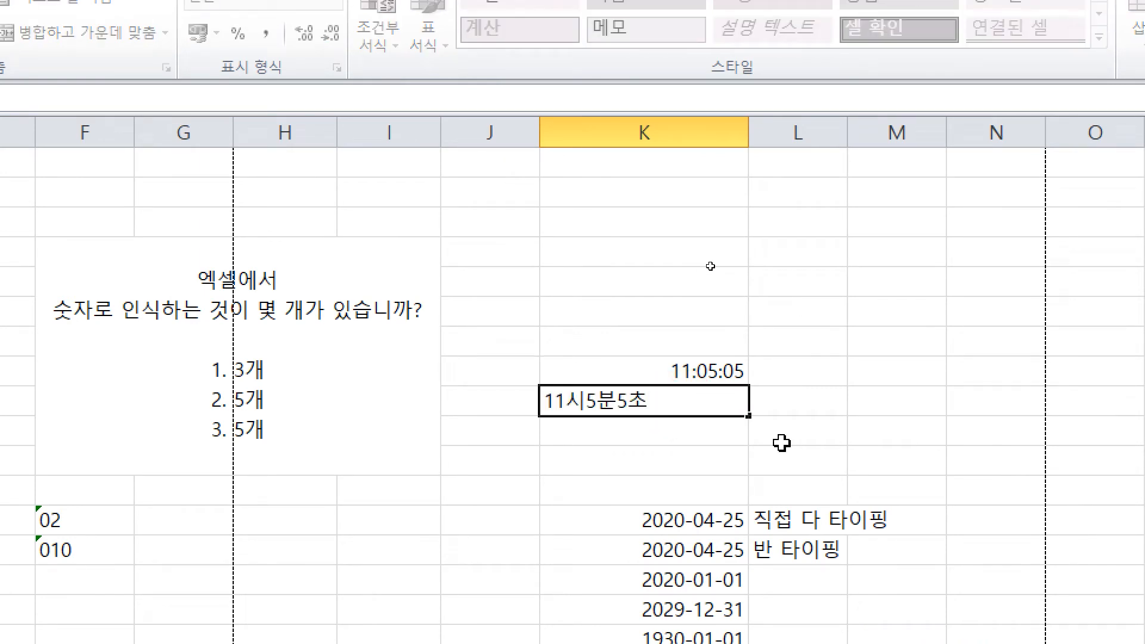
key("ctrl+Return")
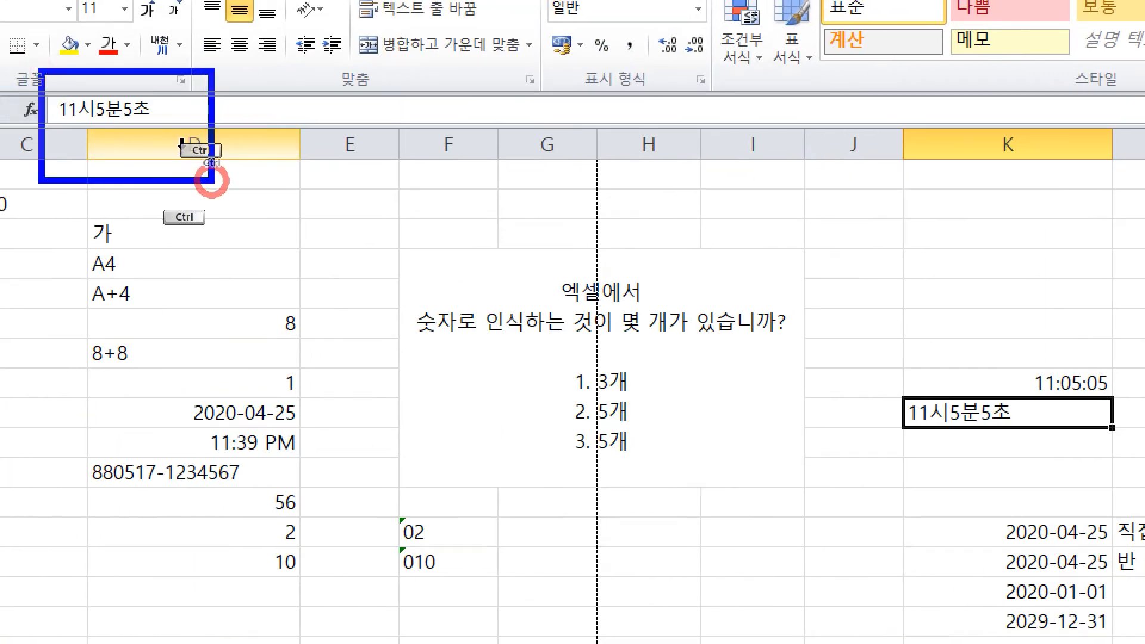
left_click_drag(920, 400, 307, 153)
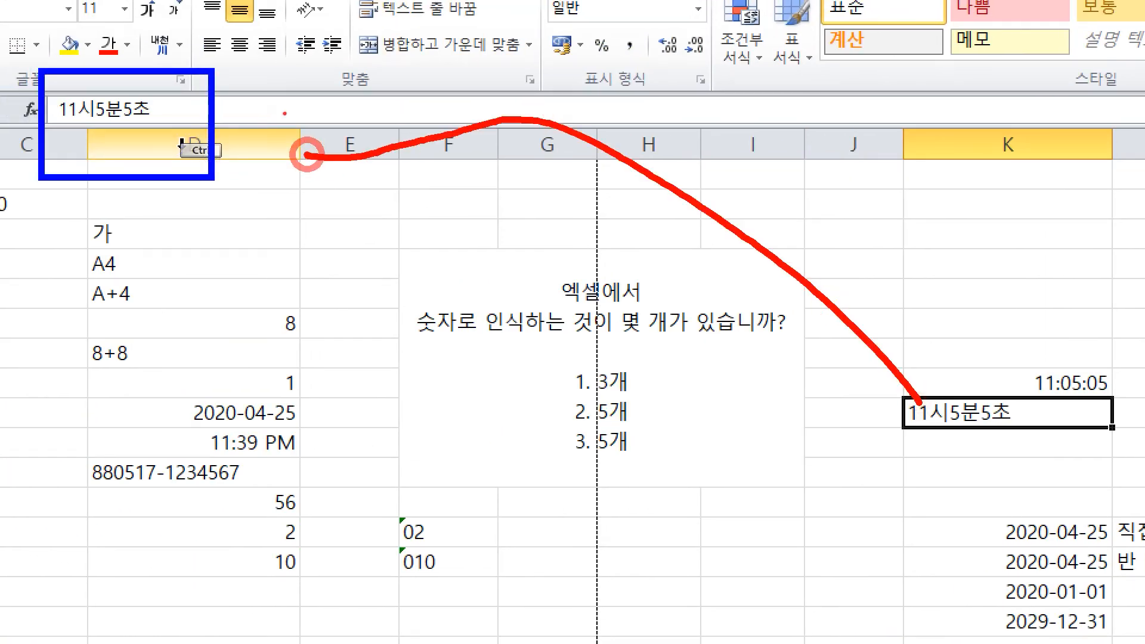
left_click_drag(292, 109, 331, 180)
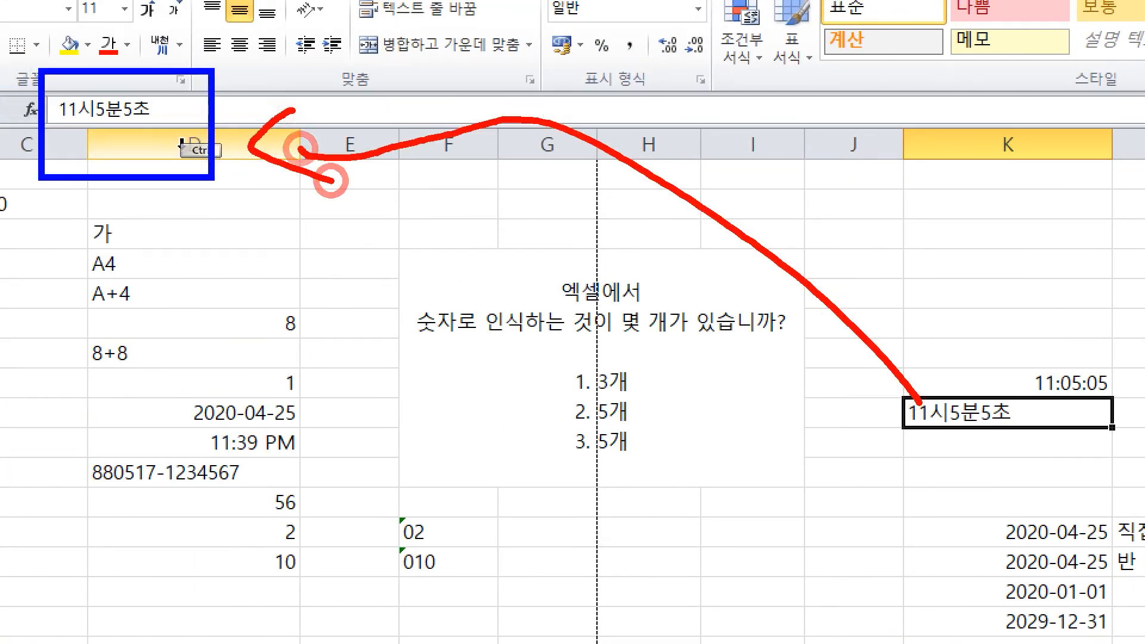
left_click(653, 259)
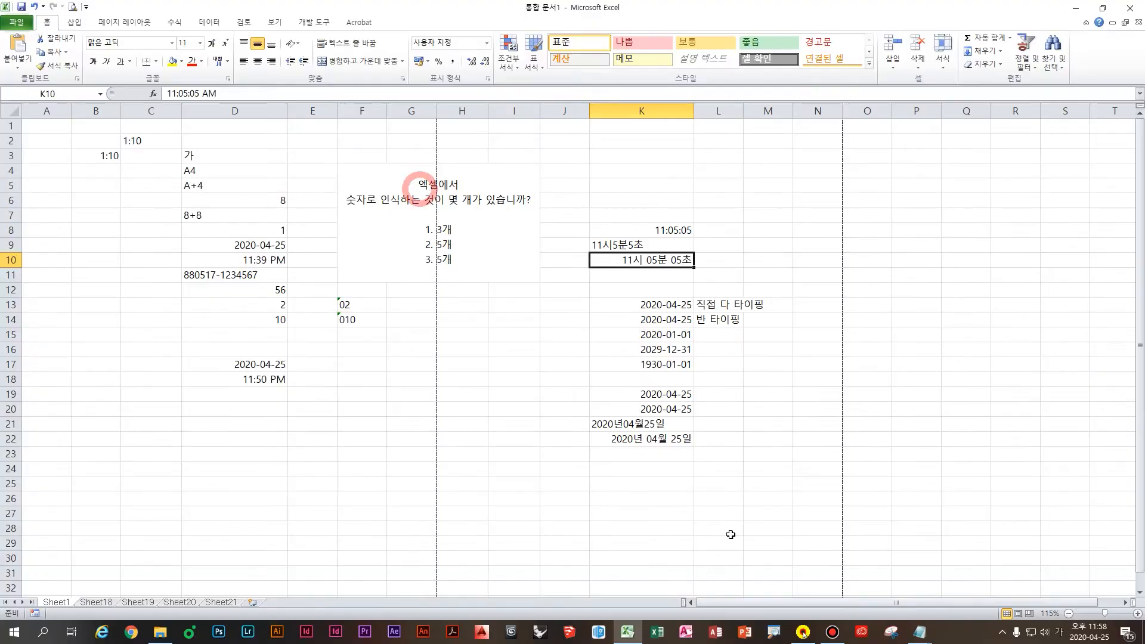
Step: Under the slash date rule in Notepad, add '2020년04월25일 문자로 인식' and '2020년 04월 25일 숫자(날짜) 인식'
mouse_move(919, 631)
left_click(883, 574)
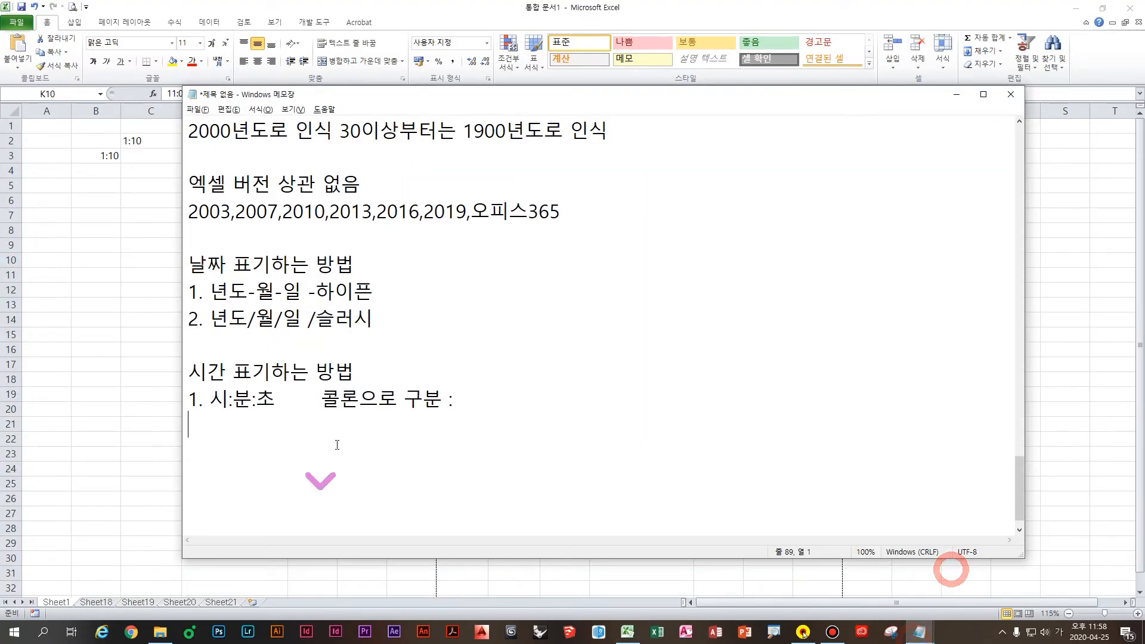
left_click(376, 320)
left_click(347, 350)
key("Return")
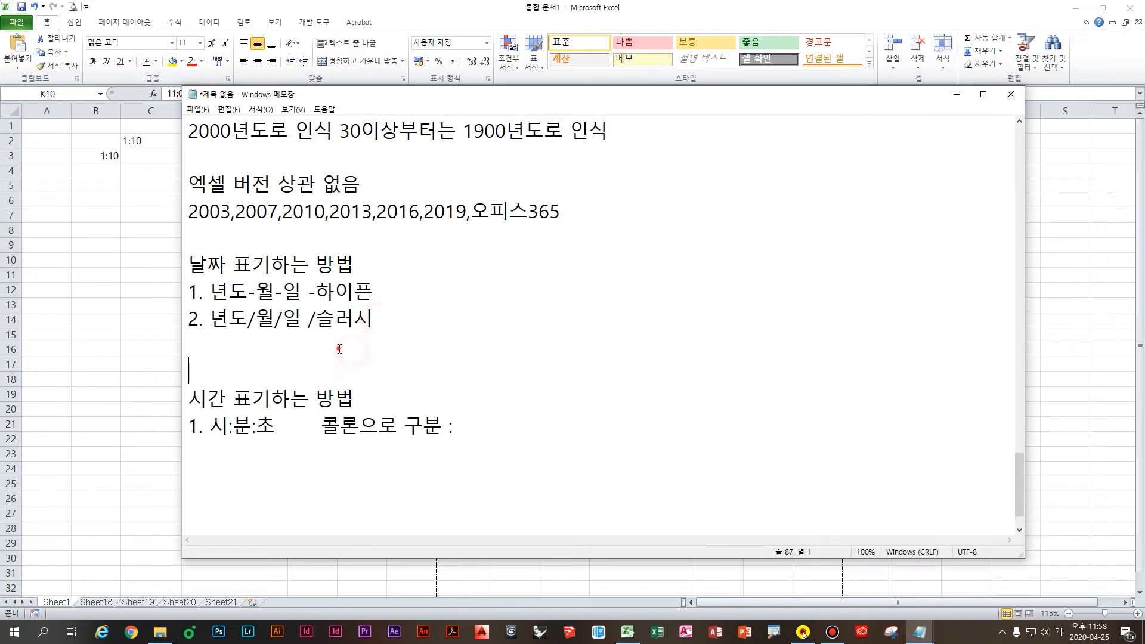
left_click(339, 349)
type("2020년")
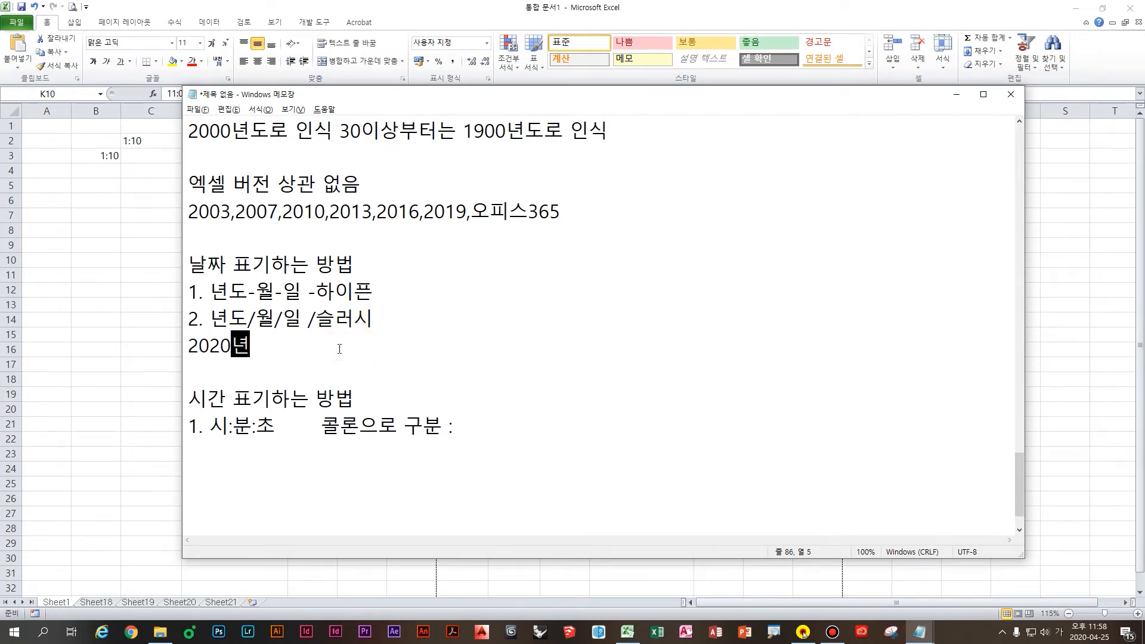
type("04월25일 ")
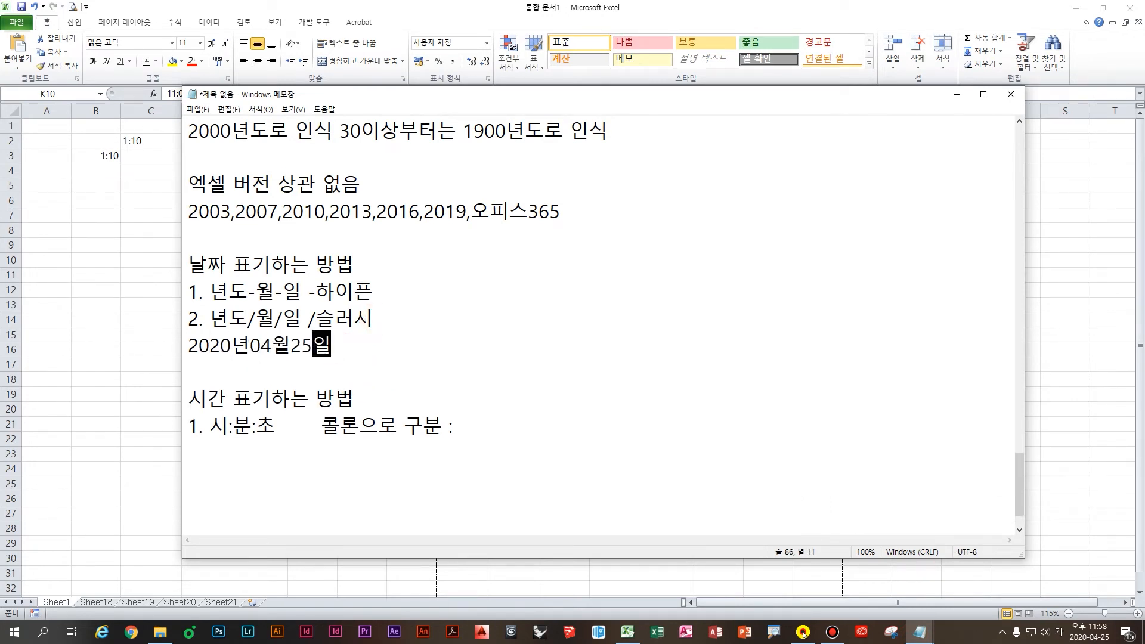
type("문자로 인식")
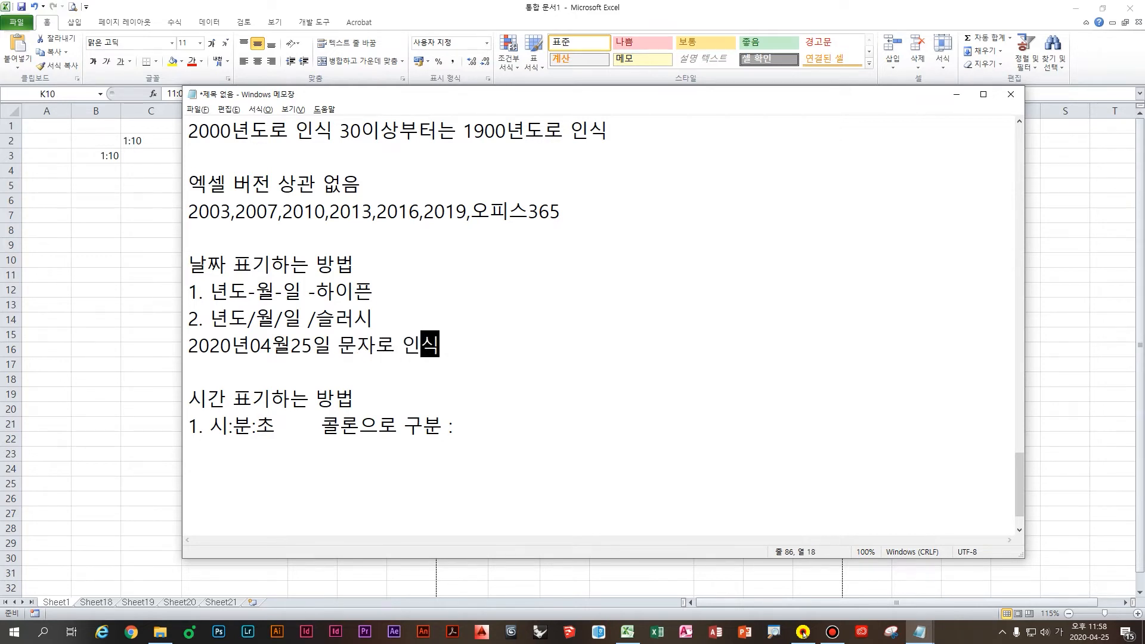
key("Return")
type("2020년")
key("BackSpace")
key("BackSpace")
key("BackSpace")
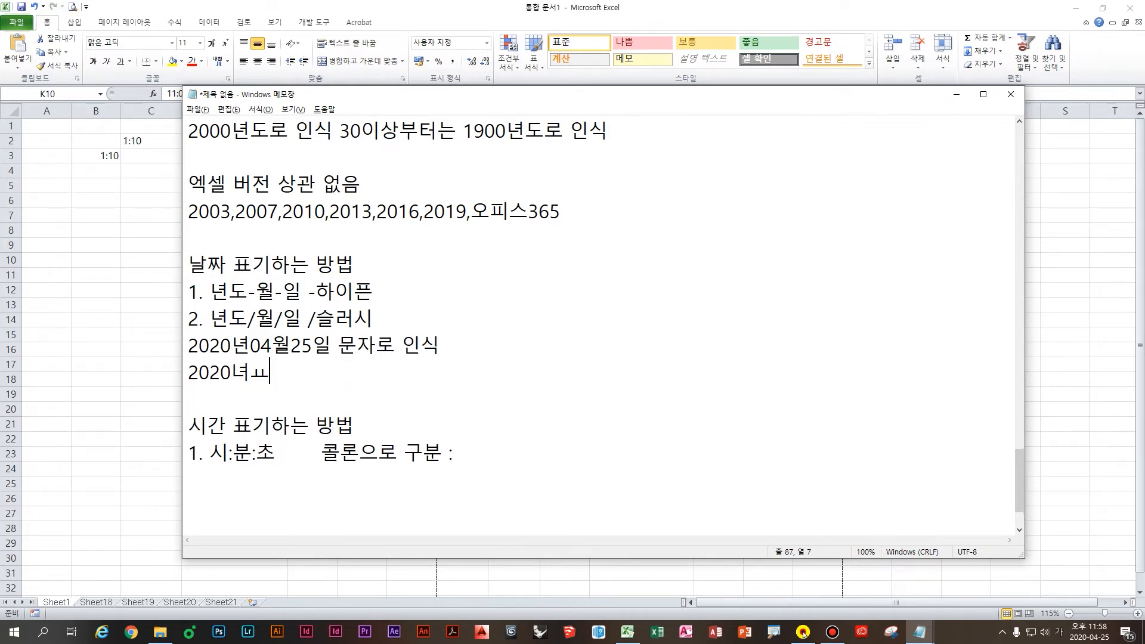
type("년 04월 25")
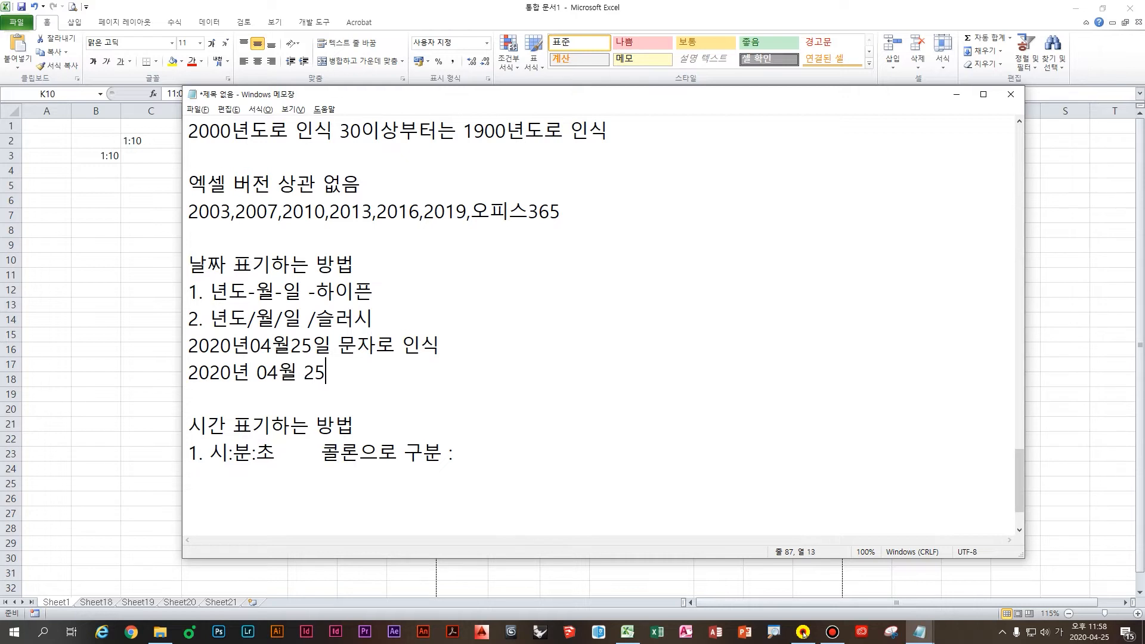
type("일 숫자(")
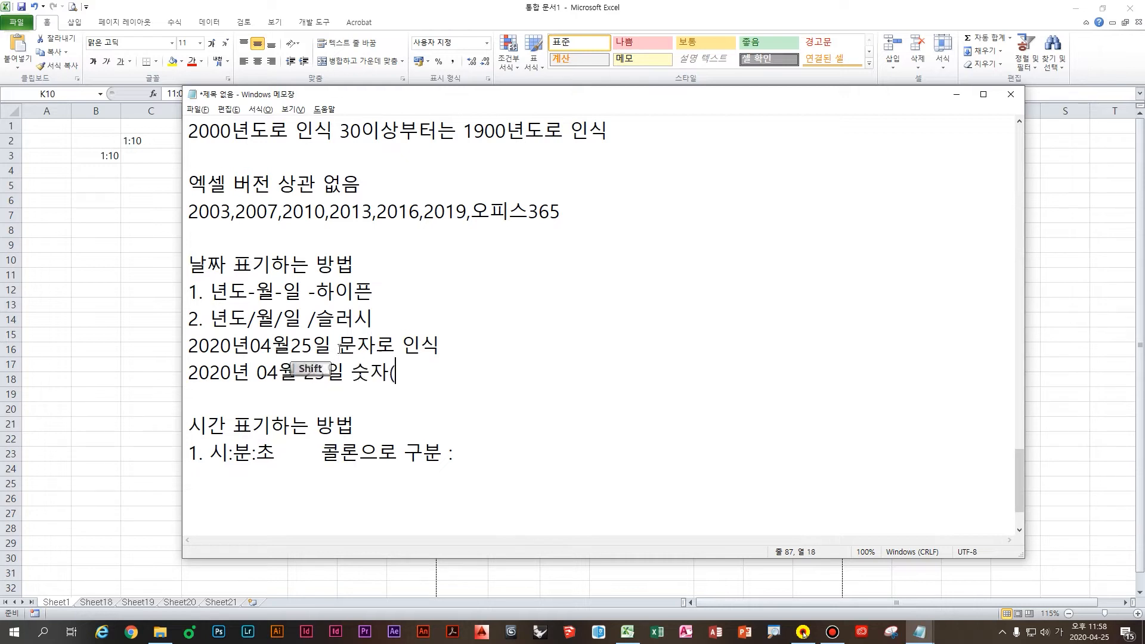
type("날ㅉㅏ)인식")
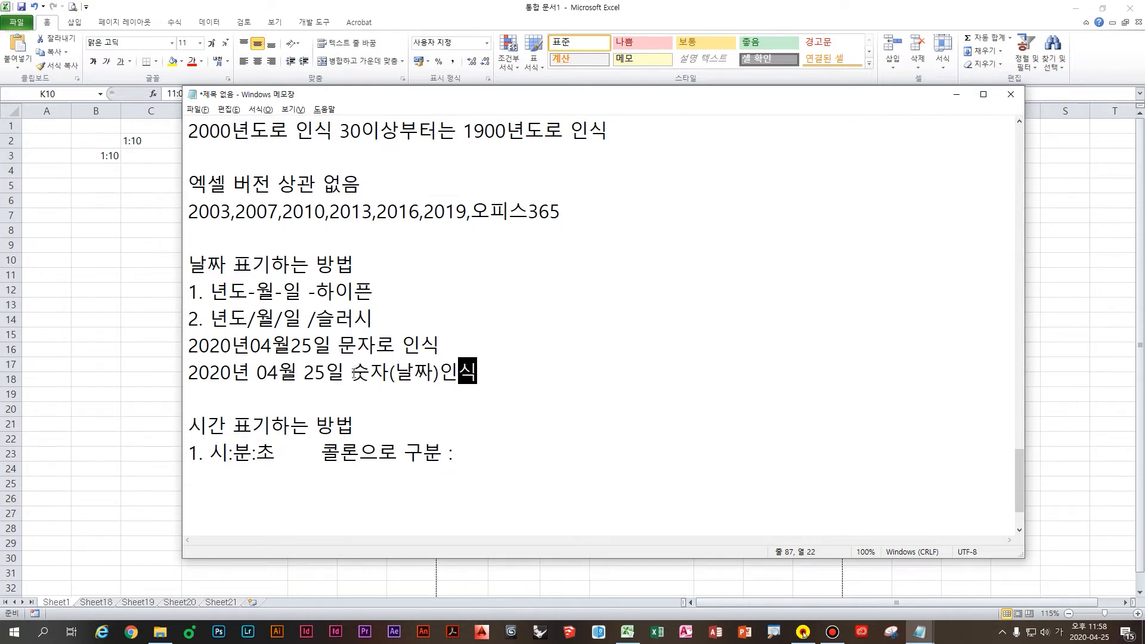
Step: Under the colon rule, add '11시5분5초 문자로인식' and '11시 5분 5초 숫자(시간) 인식'
scroll(410, 397, "down", 1)
left_click(409, 397)
type("ㅇ")
key("BackSpace")
type("11")
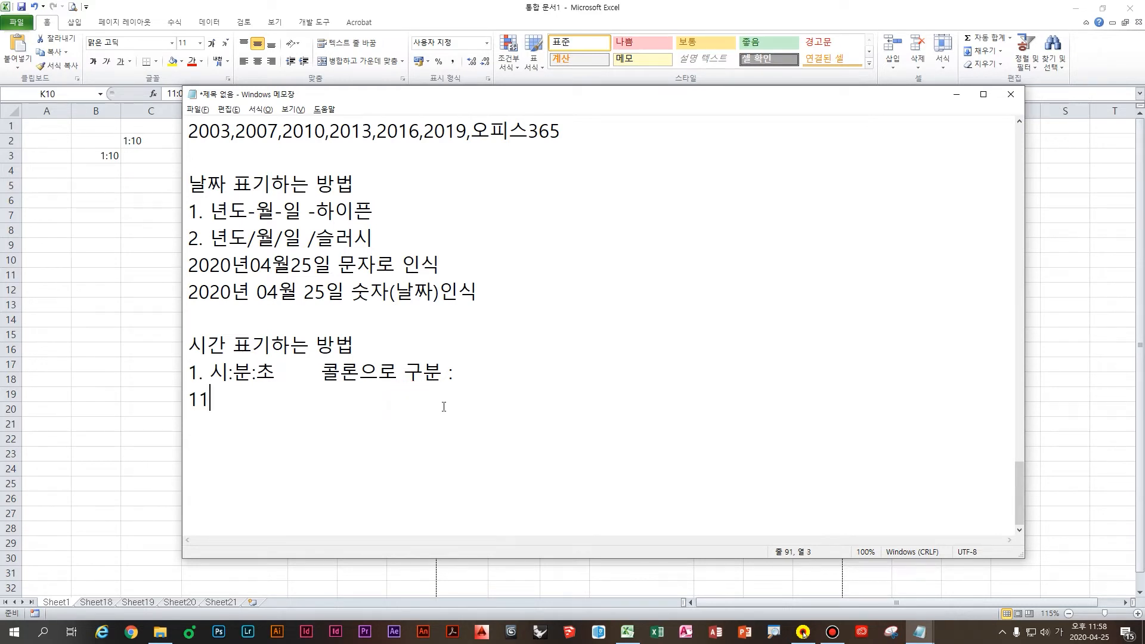
type(":시5분5초 문자로인식")
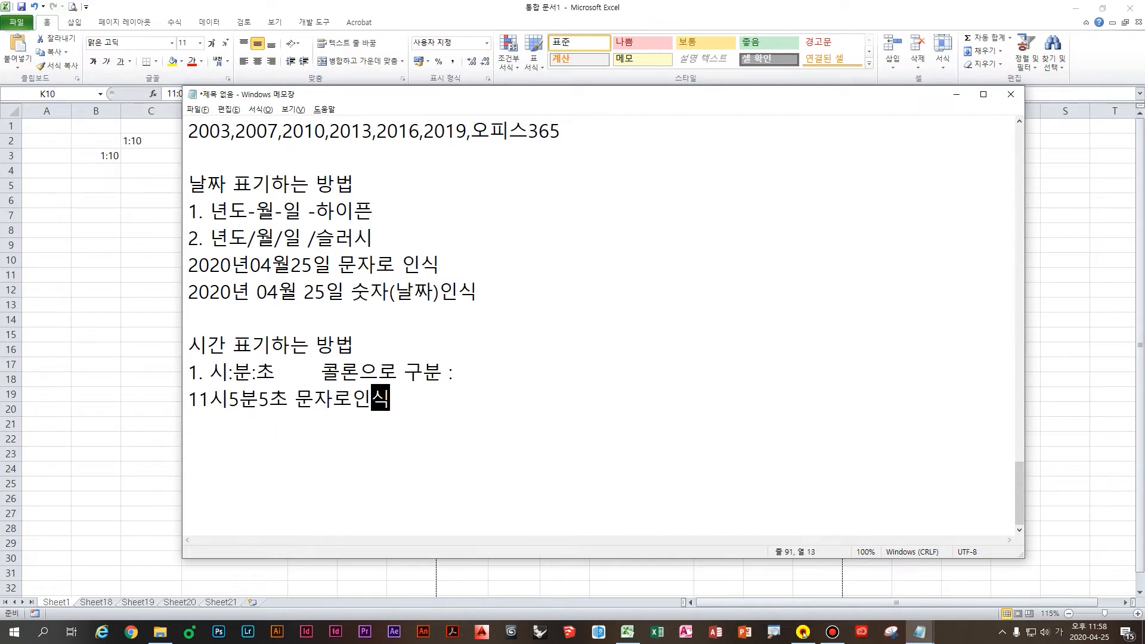
key("Return")
type("11시 5분")
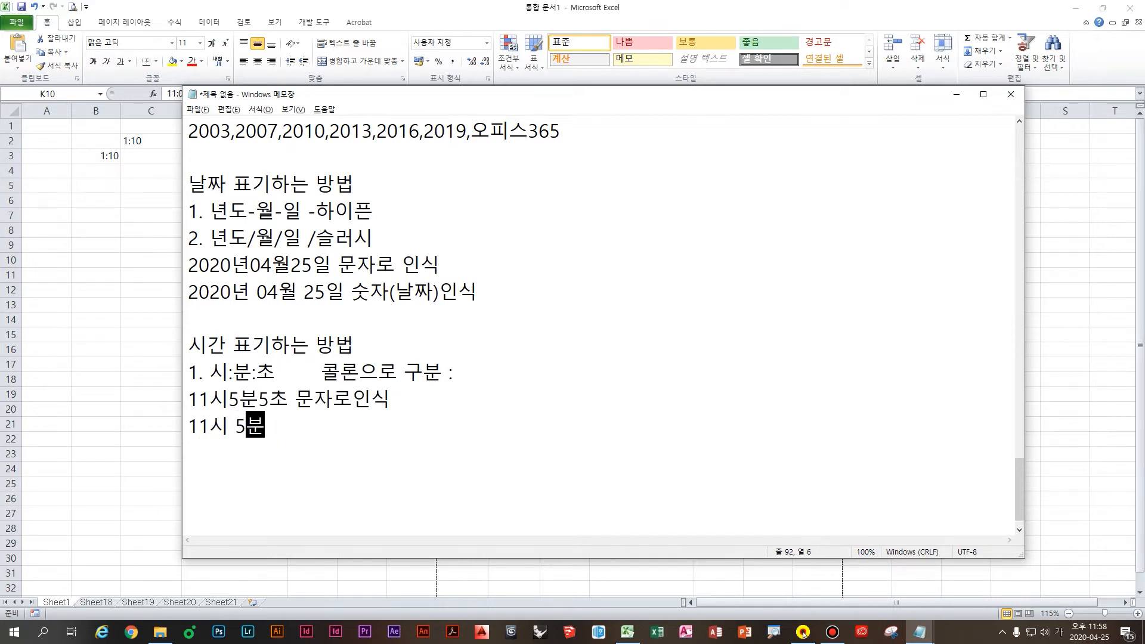
type(" 5초")
type("ㅏ(시간) ")
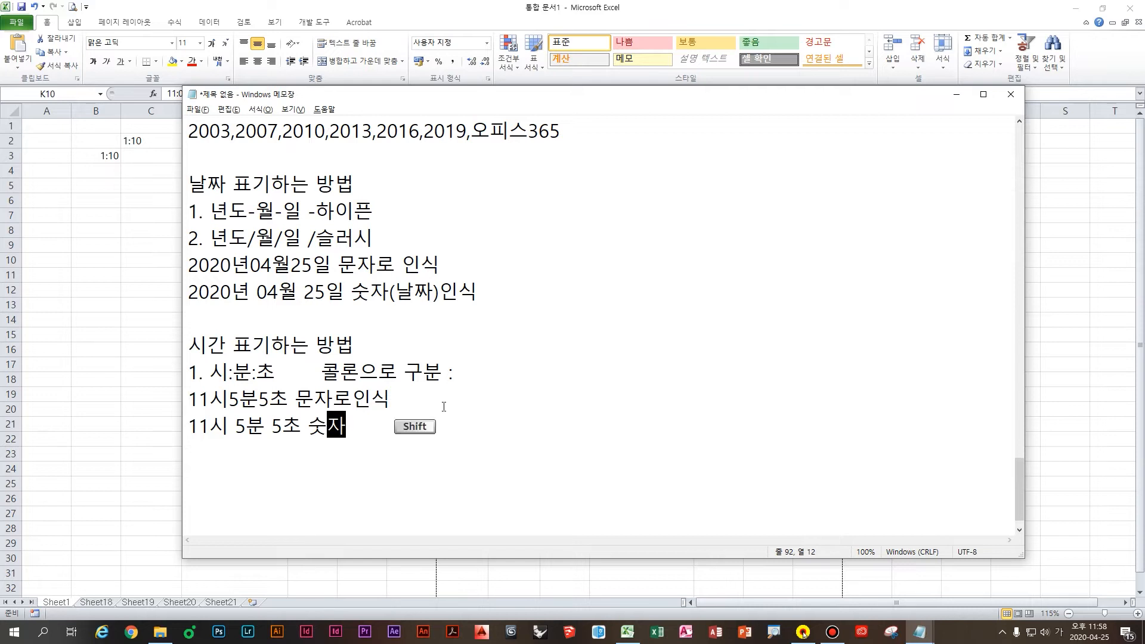
type("인식")
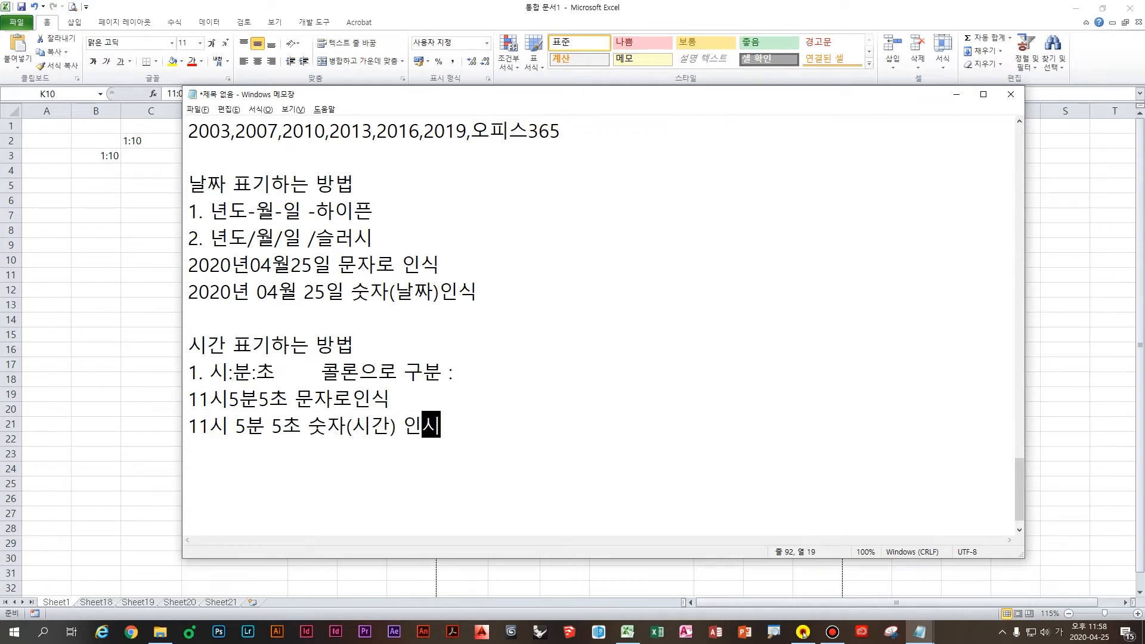
left_click(445, 296)
left_click(491, 395)
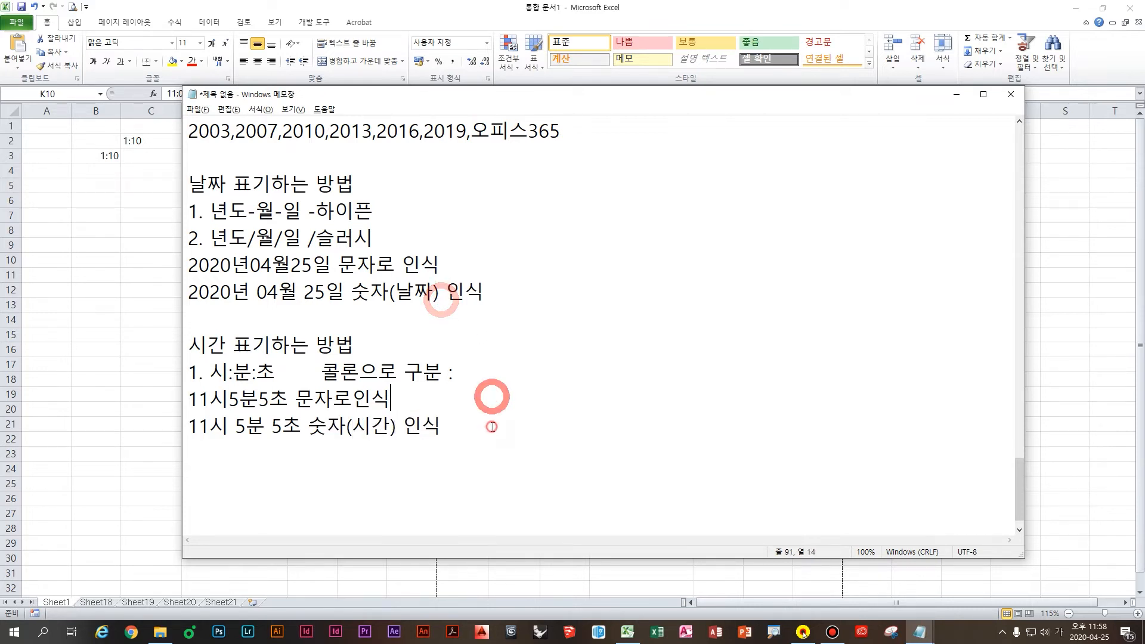
left_click(491, 428)
left_click(522, 469)
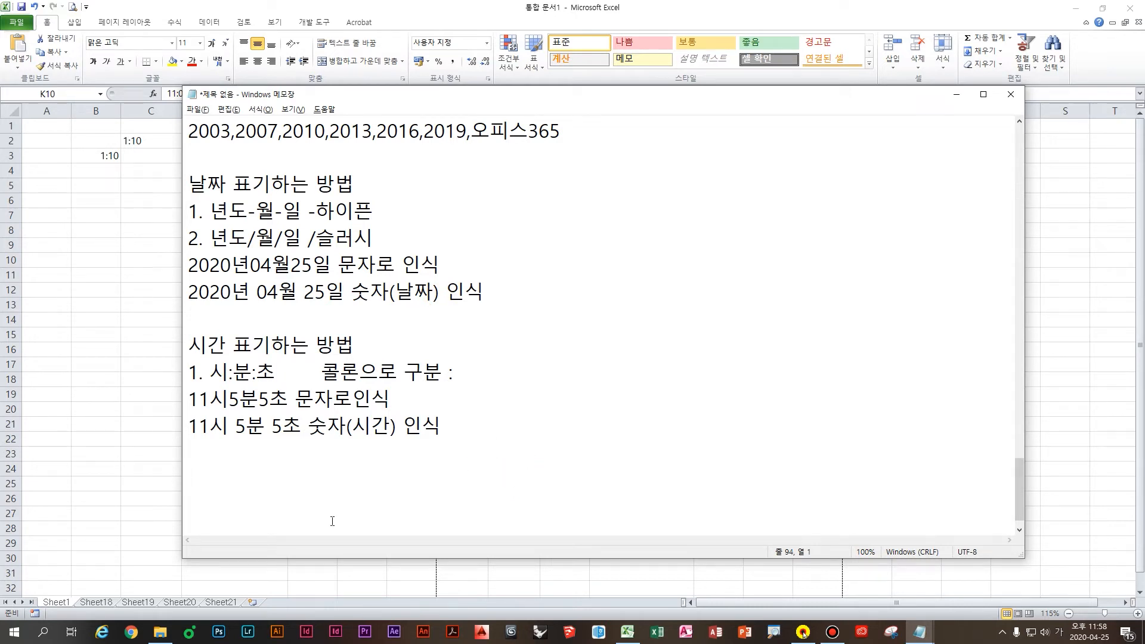
Step: Start a 부호 정리 heading followed by '- 하이픈' and ': 콜론' lines
left_click(356, 474)
scroll(426, 465, "down", 1)
scroll(422, 473, "down", 2)
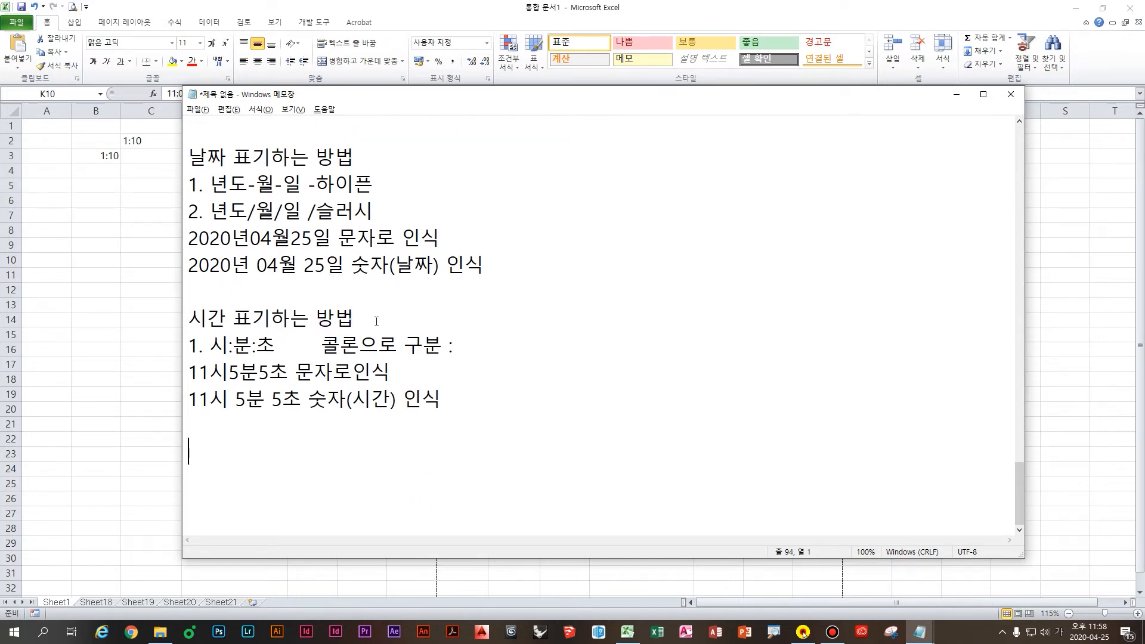
type("부호 정리")
key("Return")
scroll(316, 418, "down", 2)
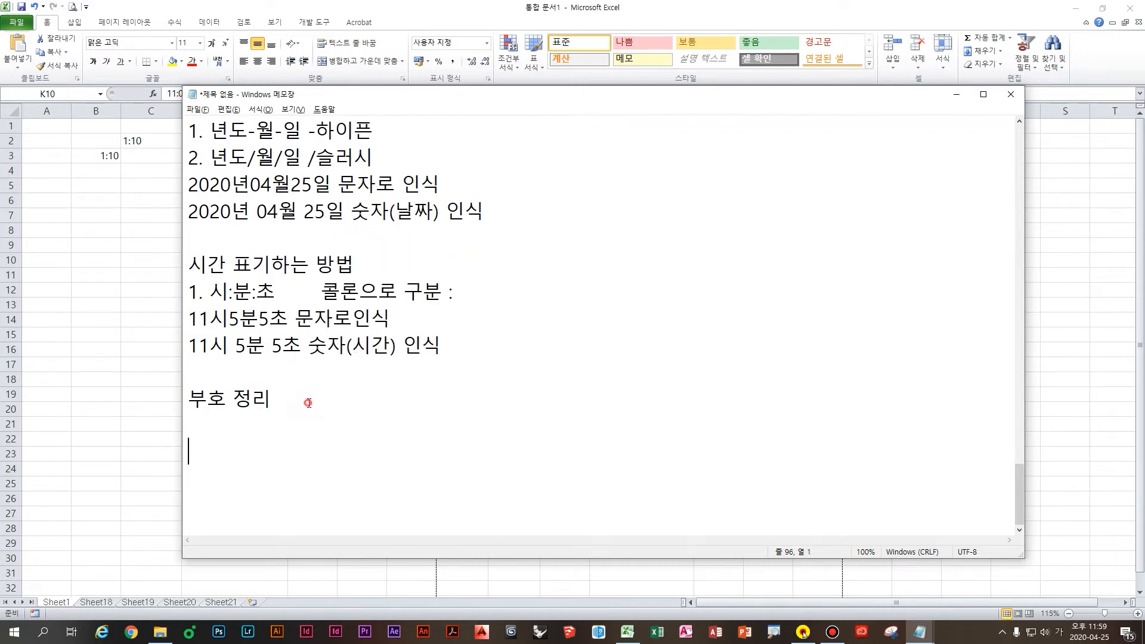
type("- 하이픈")
key("Return")
type(": 코ㄹ론")
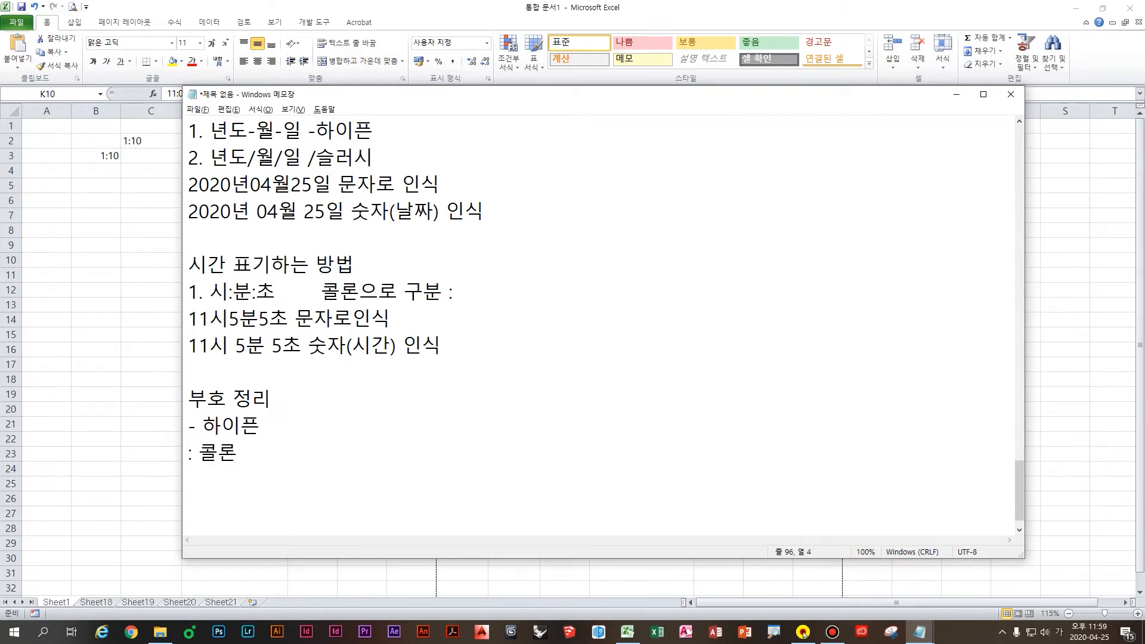
key("Return")
Step: Add the lines '; 세미콜론', '* 에스테리스크 (별)' and '^ 캐럿 (눈웃음)'
type("; 세미콜론")
key("Return")
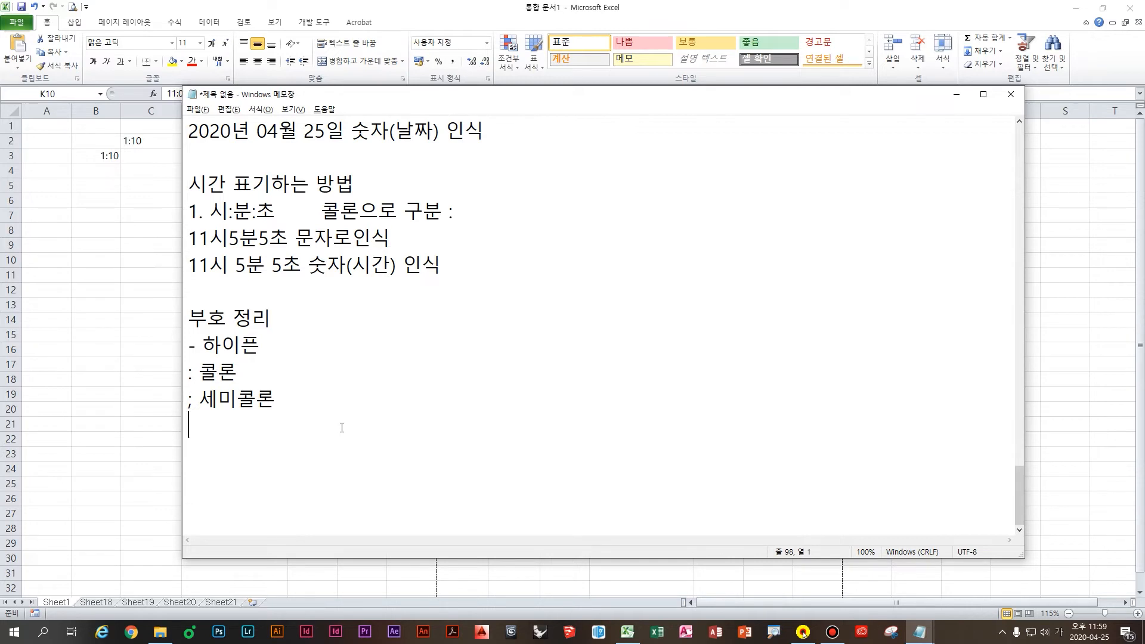
type("*")
type("ㅇ")
key("BackSpace")
type("에스테리스크")
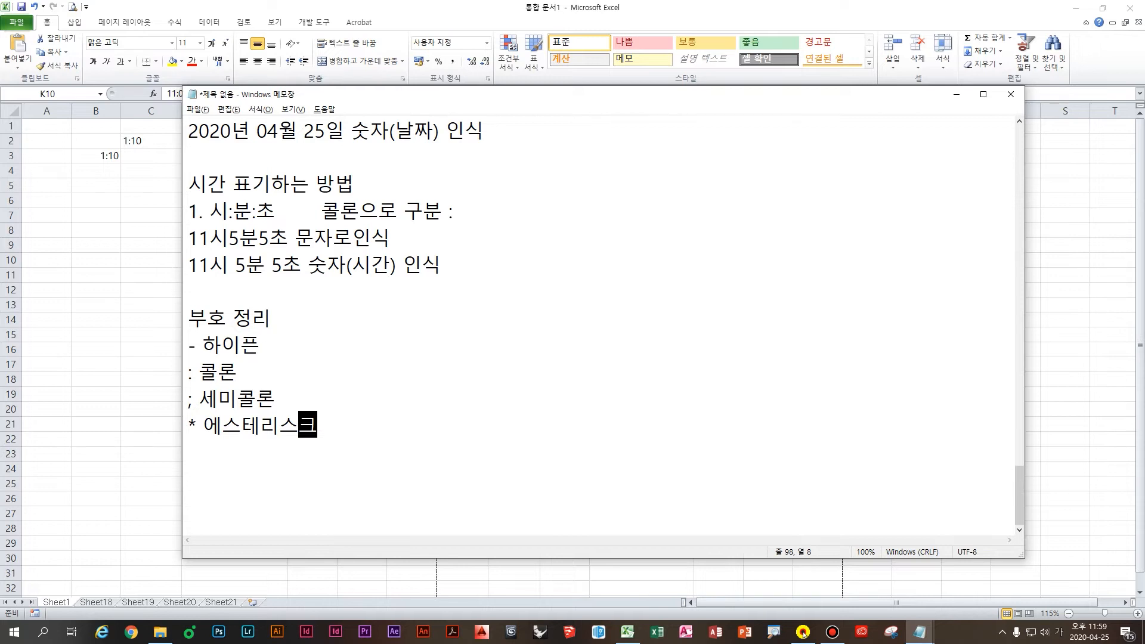
type("(별)")
key("Return")
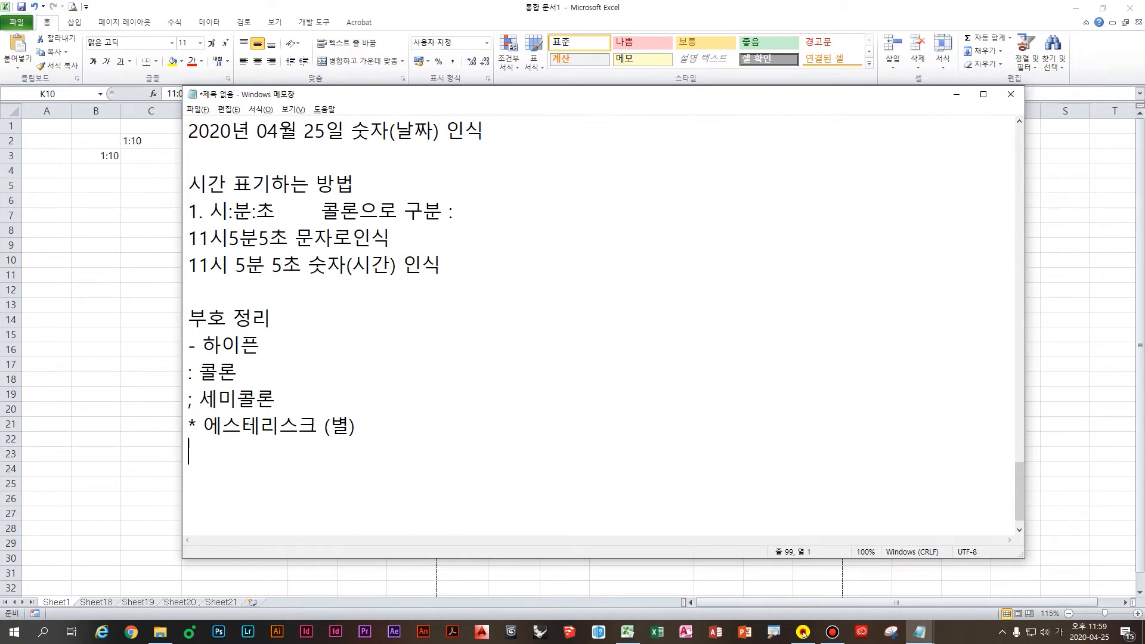
type("^")
type("캐럿 (눈웃음")
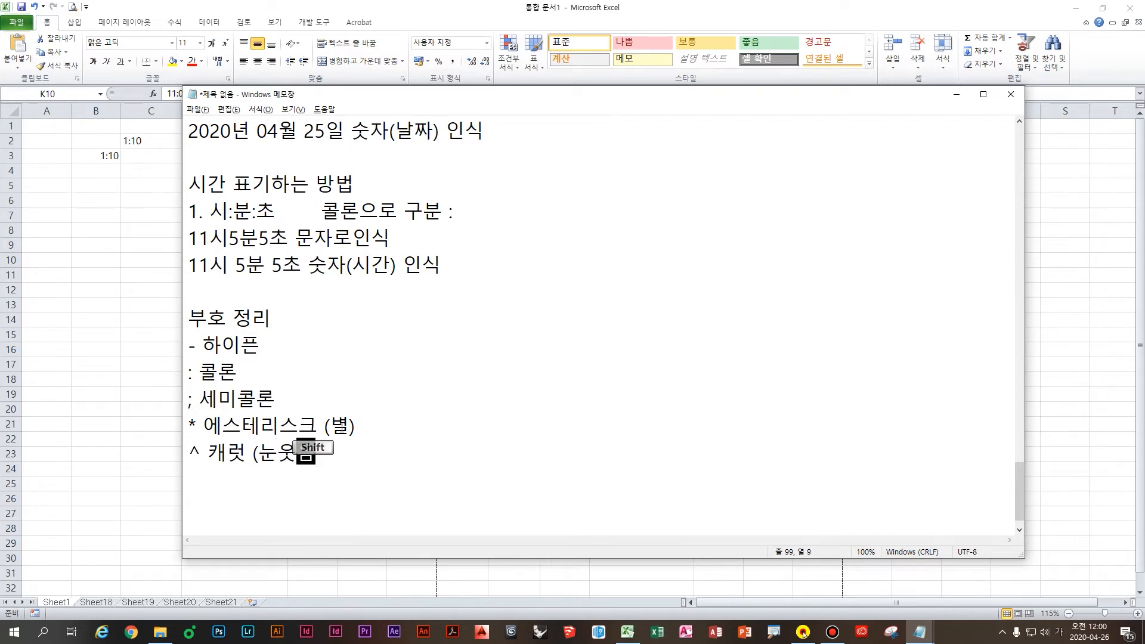
type(")")
scroll(334, 428, "down", 1)
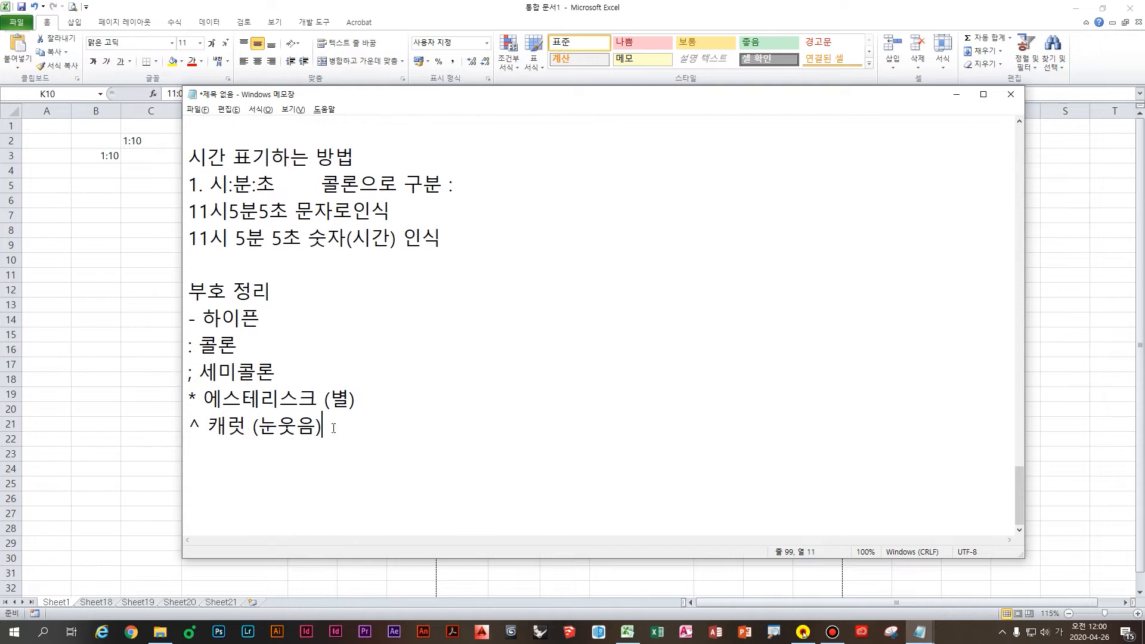
Step: Add the '& 앤드, 앰퍼샌드' entry plus the slash, angle bracket, bracket and brace lines
left_click(333, 428)
left_click(257, 430)
key("Down")
type("& 앤드, 앰퍼새")
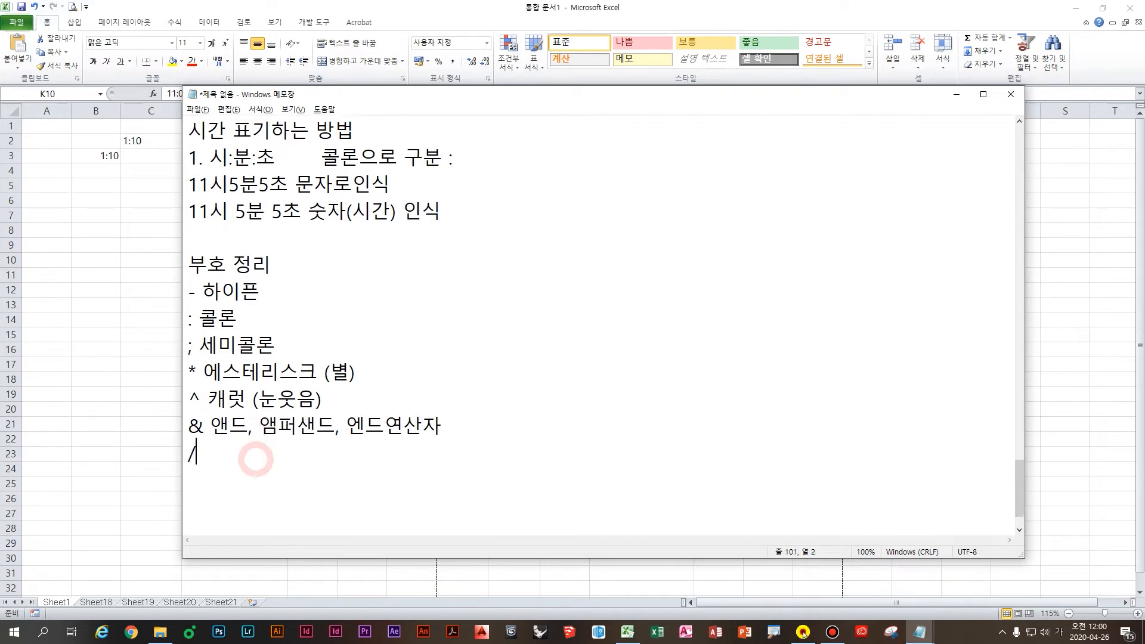
type("스ㄹ")
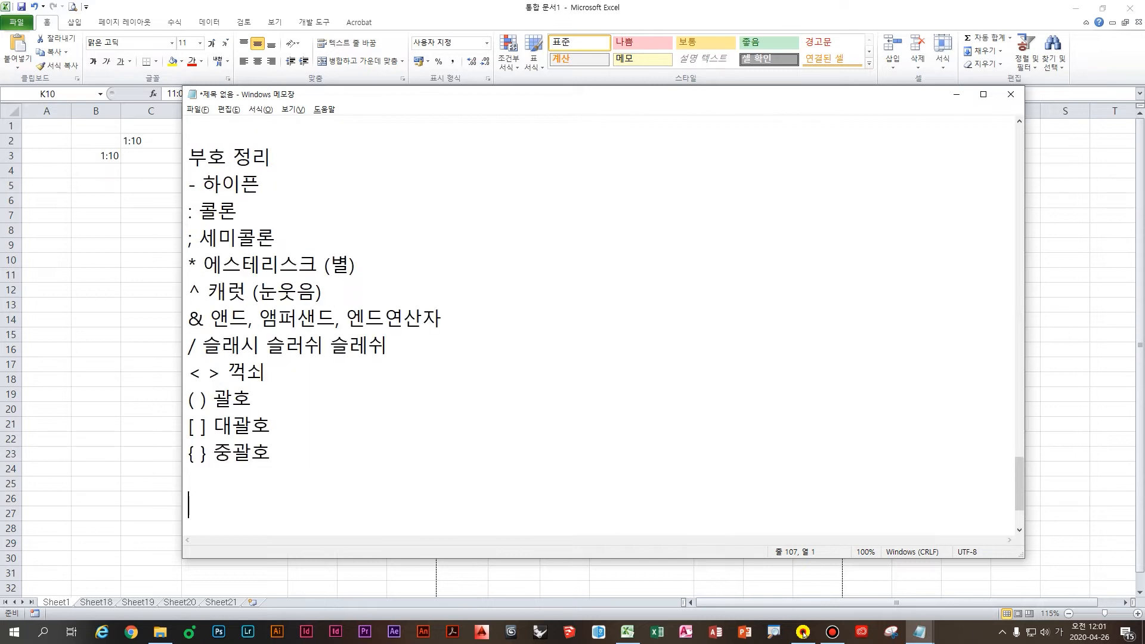
Step: Add ' and " lines labelled 작은따옴표 and 큰따옴표
key("BackSpace")
type("'")
key("Return")
type("\"")
scroll(424, 491, "down", 1)
left_click(348, 399)
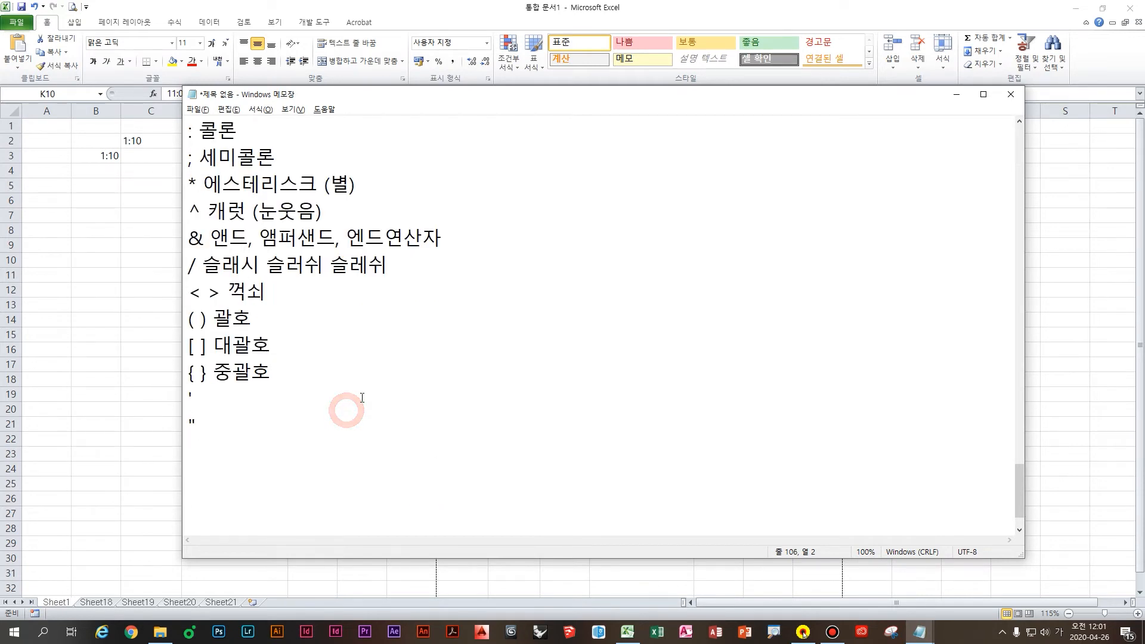
type("작은따옴표")
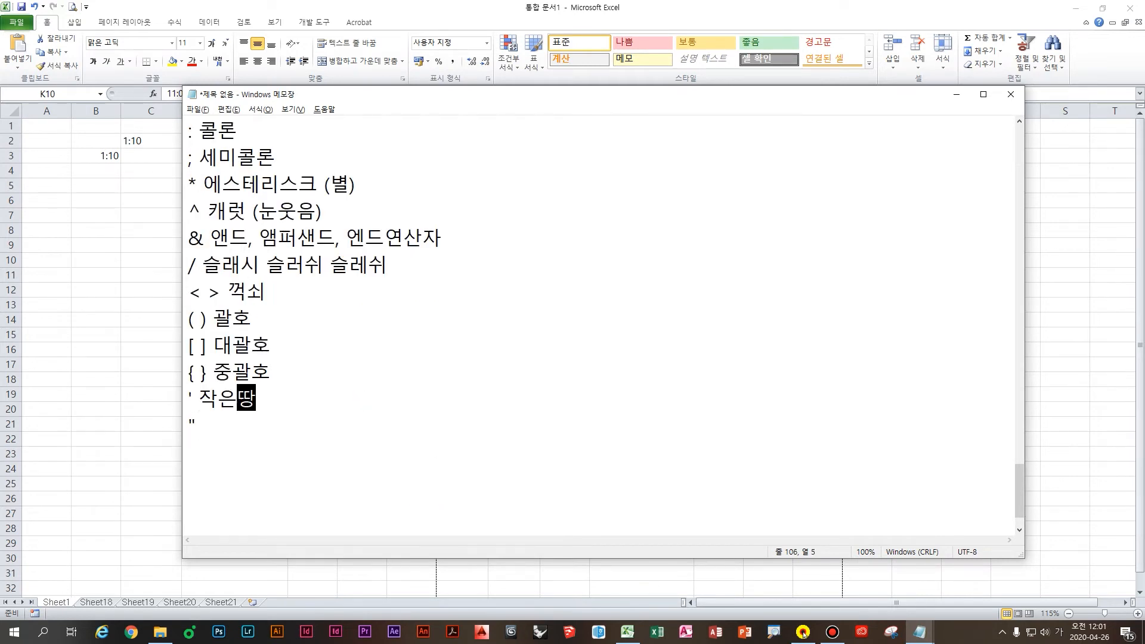
key("Down")
type("큰따옴표")
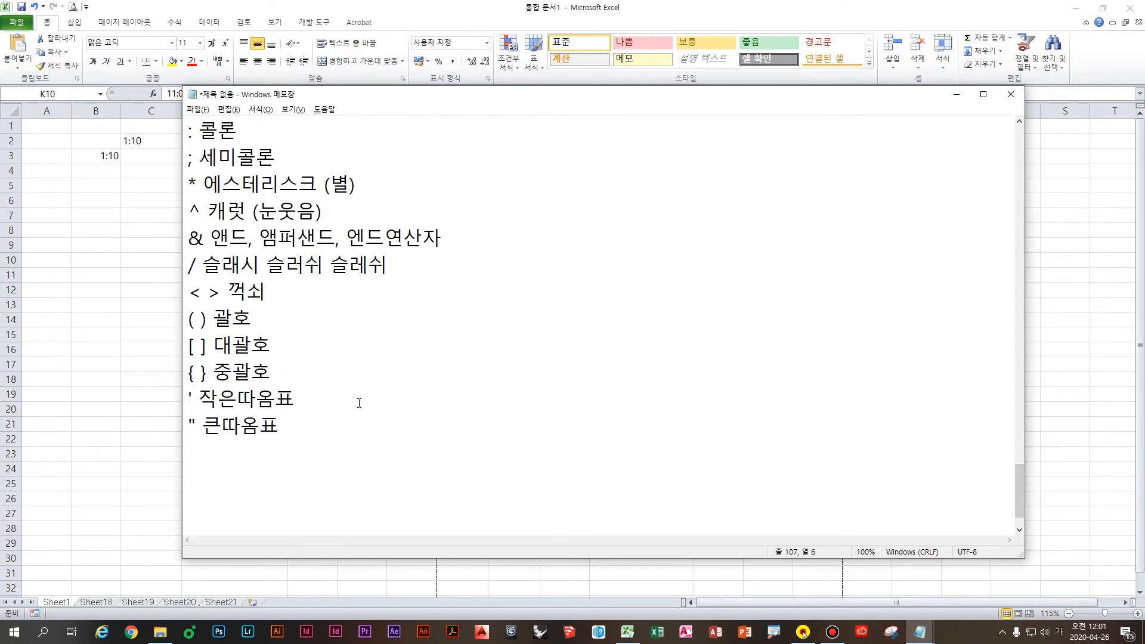
Step: Append (싱글)쿼테이션 and (더블)쿼테이션 to the two quote lines
left_click(360, 403)
type("(싱ㄱ")
type("글)쿼테잇")
type("션")
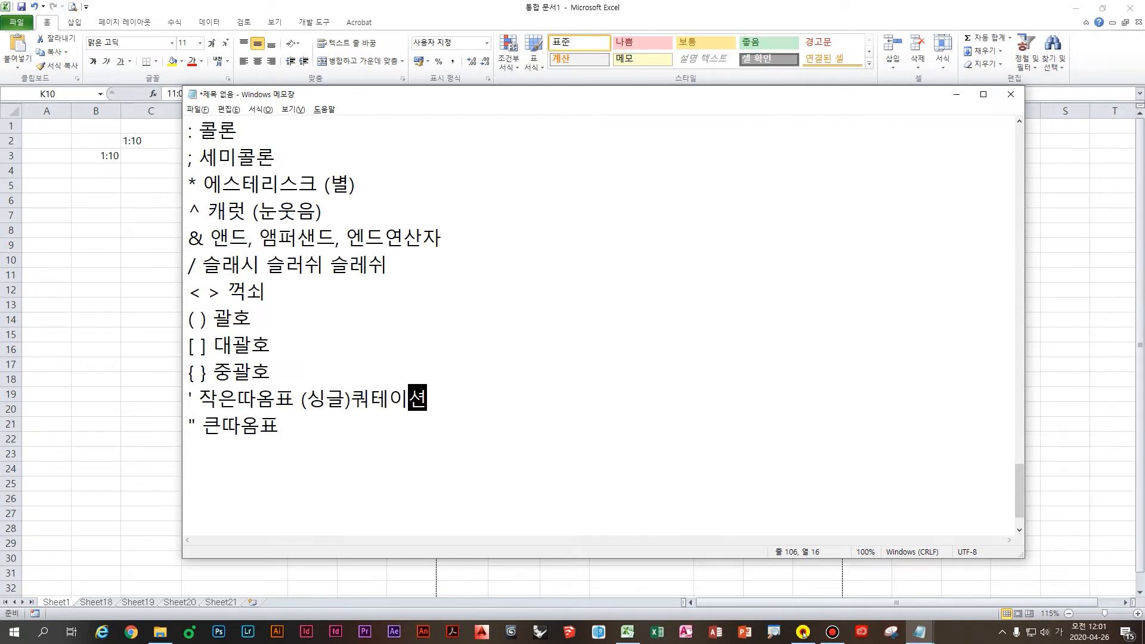
key("Down")
type("(더블)쿼테이셔션")
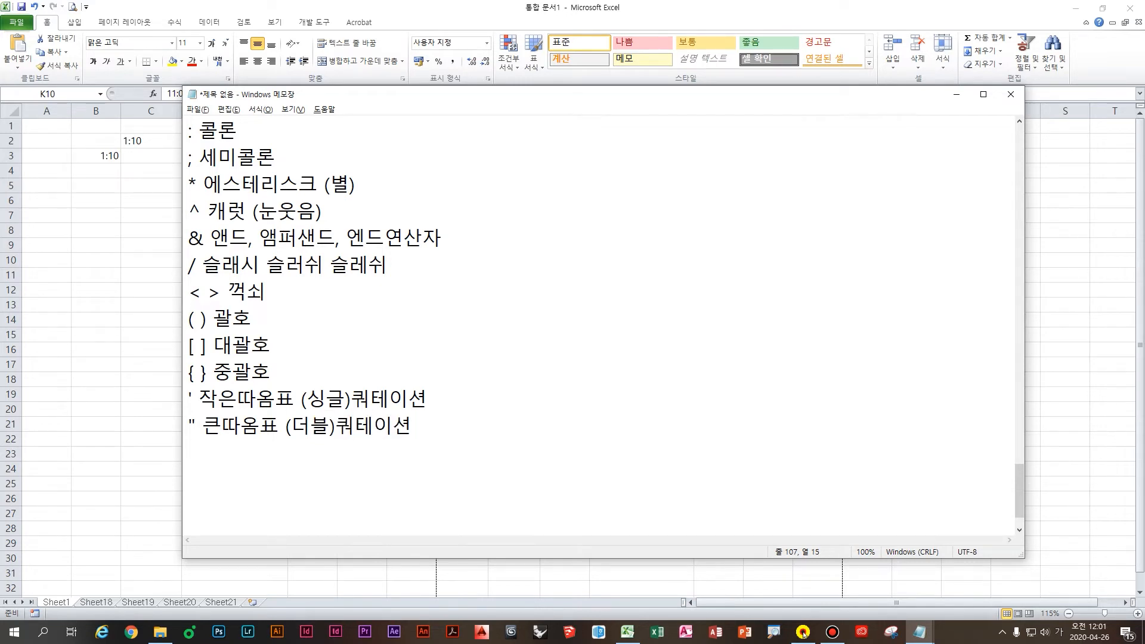
key("Return")
Step: Review the symbol list from the top and return to the Excel sheet
scroll(550, 446, "up", 1)
left_click_drag(297, 173, 303, 143)
left_click(303, 144)
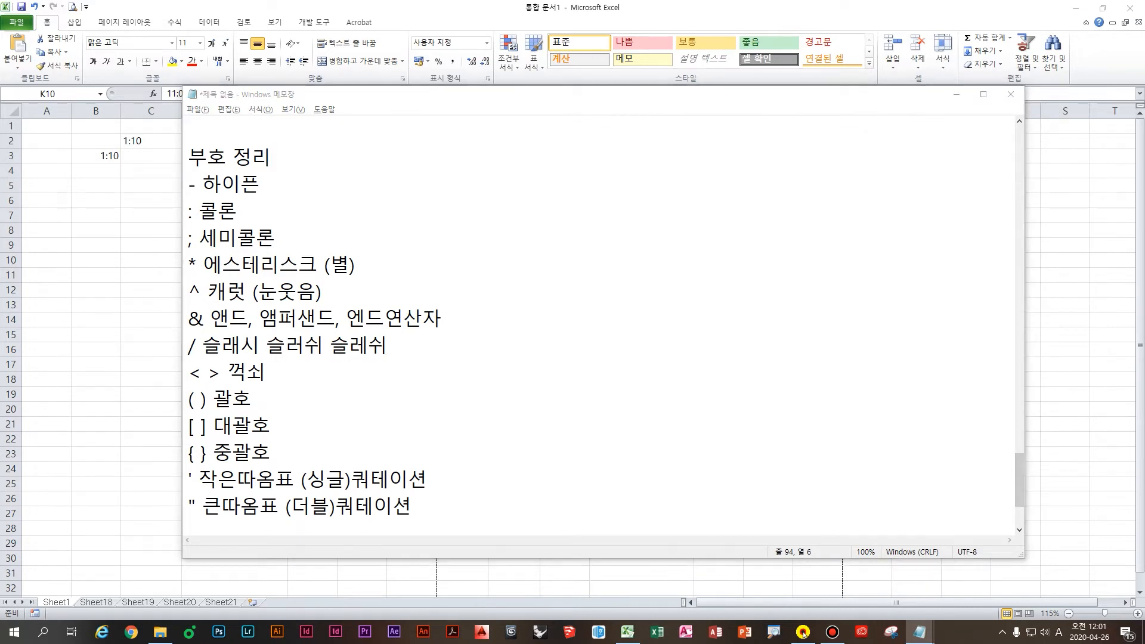
left_click(528, 393)
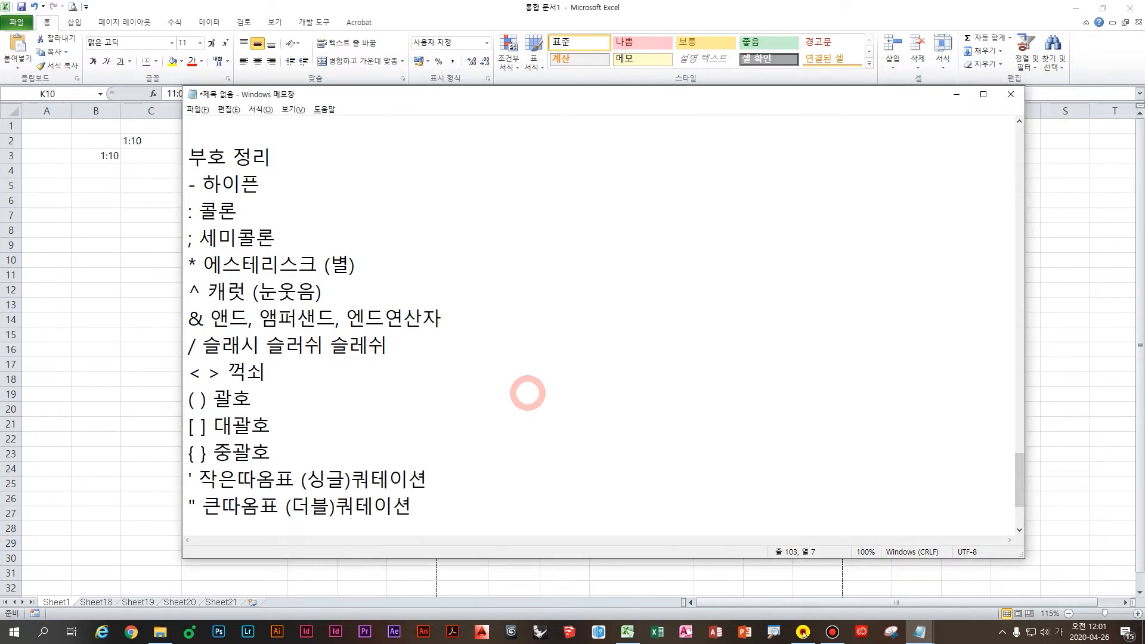
scroll(189, 234, "down", 1)
left_click(188, 237)
Step: Type the numbers 1 through 10 down column D below the existing data
left_click(144, 245)
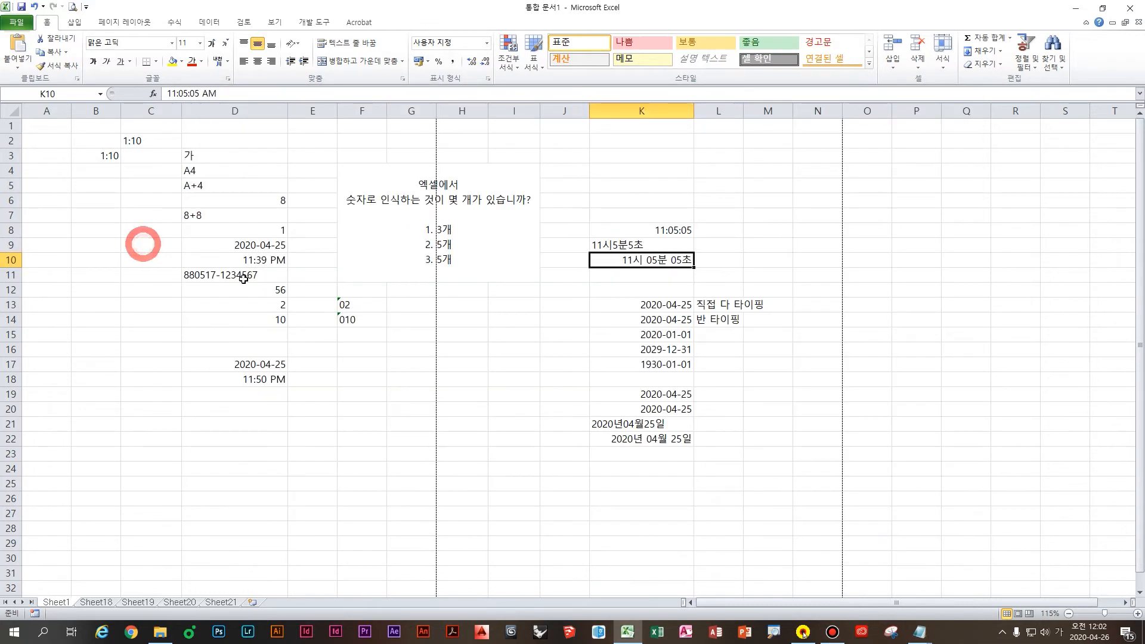
left_click(245, 279)
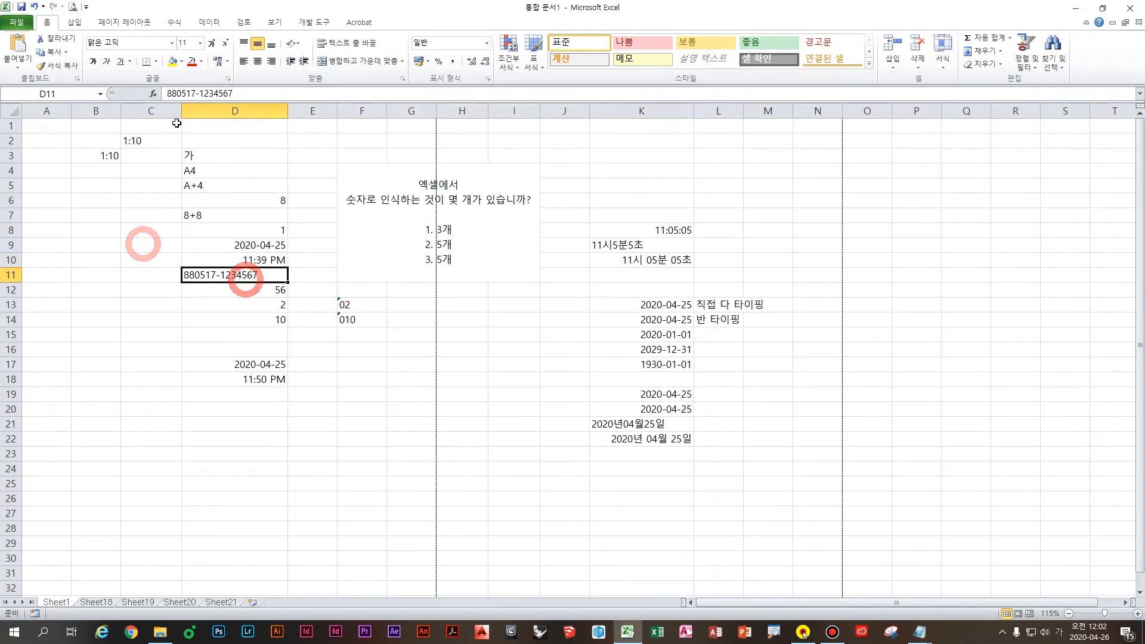
left_click(185, 473)
scroll(286, 477, "down", 5)
left_click(243, 219)
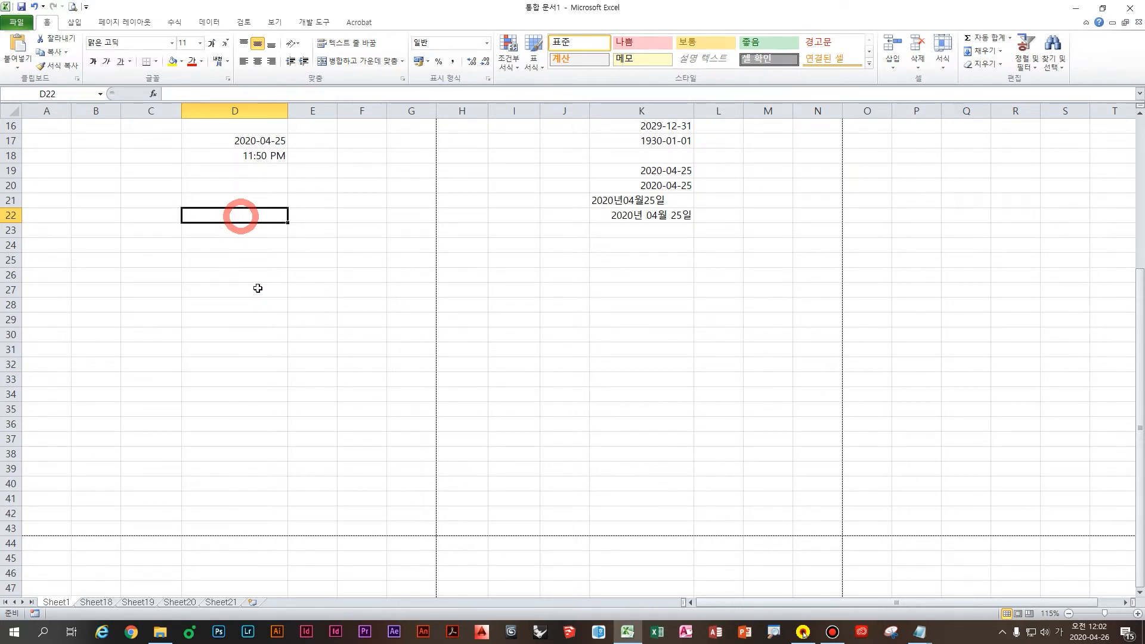
type("1 ")
type("2 3")
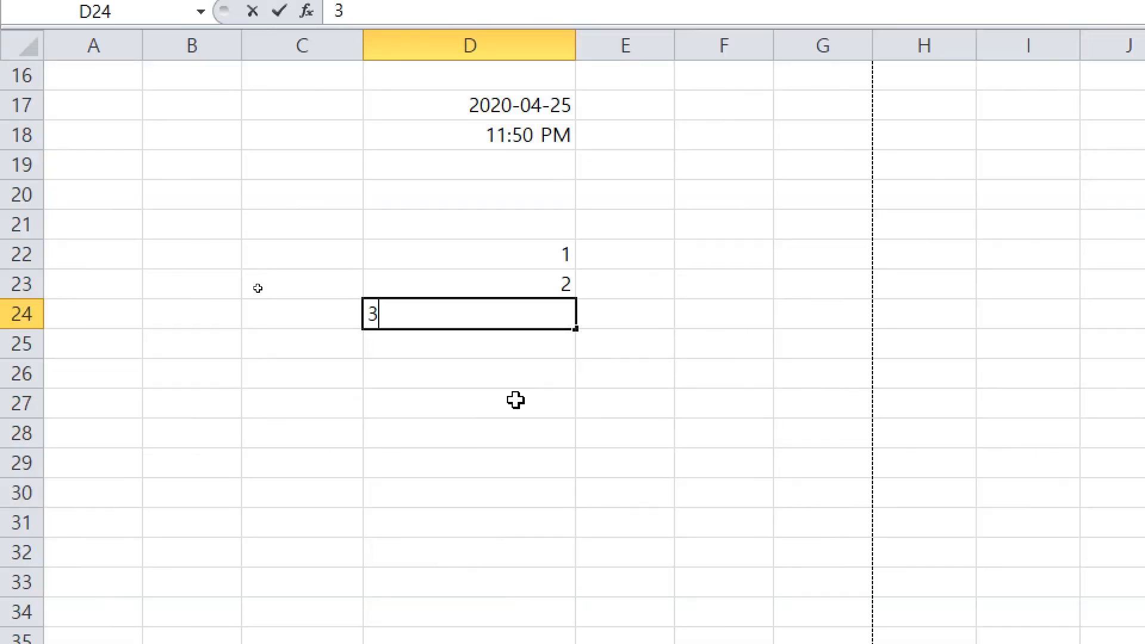
type(" 4 5 6 7")
key("Return")
type("8")
key("Return")
type("9")
key("Return")
type("10")
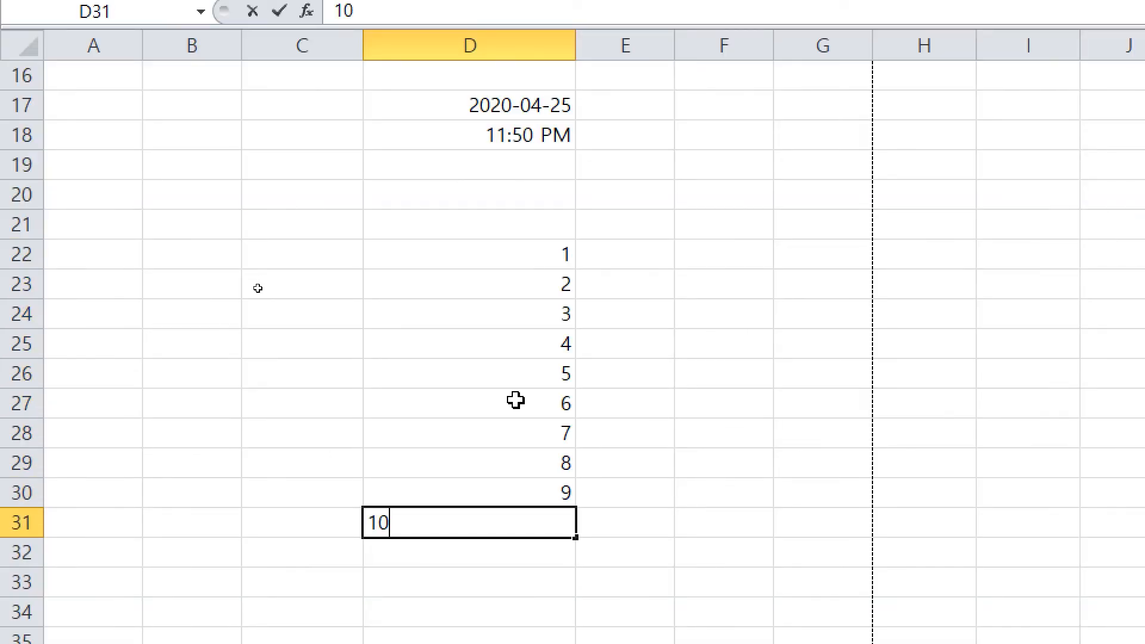
key("Return")
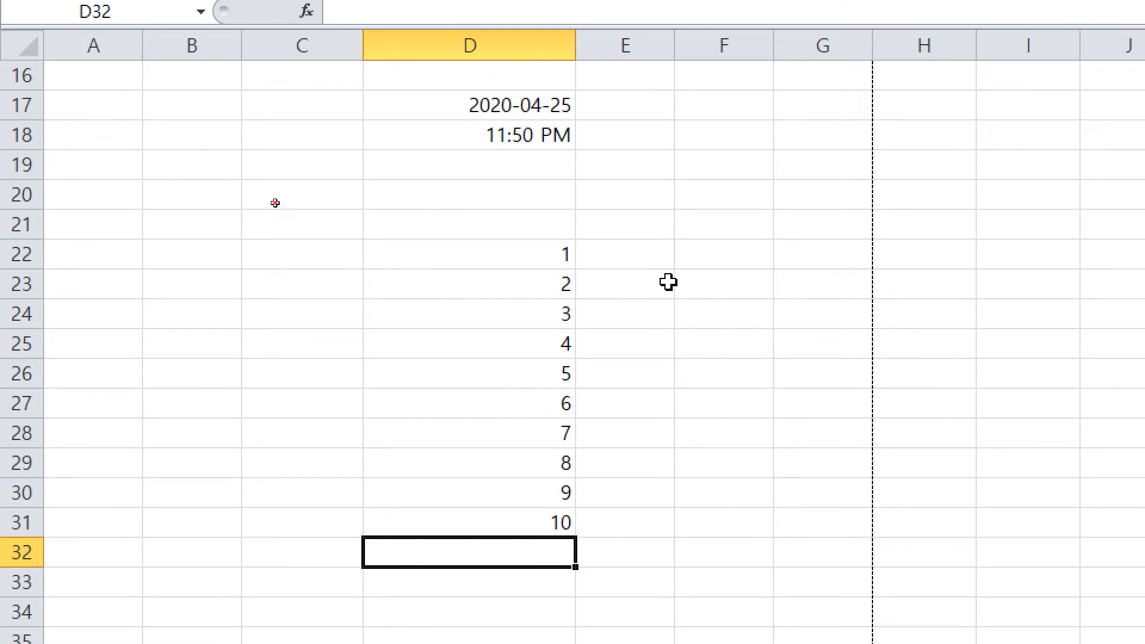
Step: Add the headers A and B above the first two number columns
double_click(547, 227)
type("A")
key("Tab")
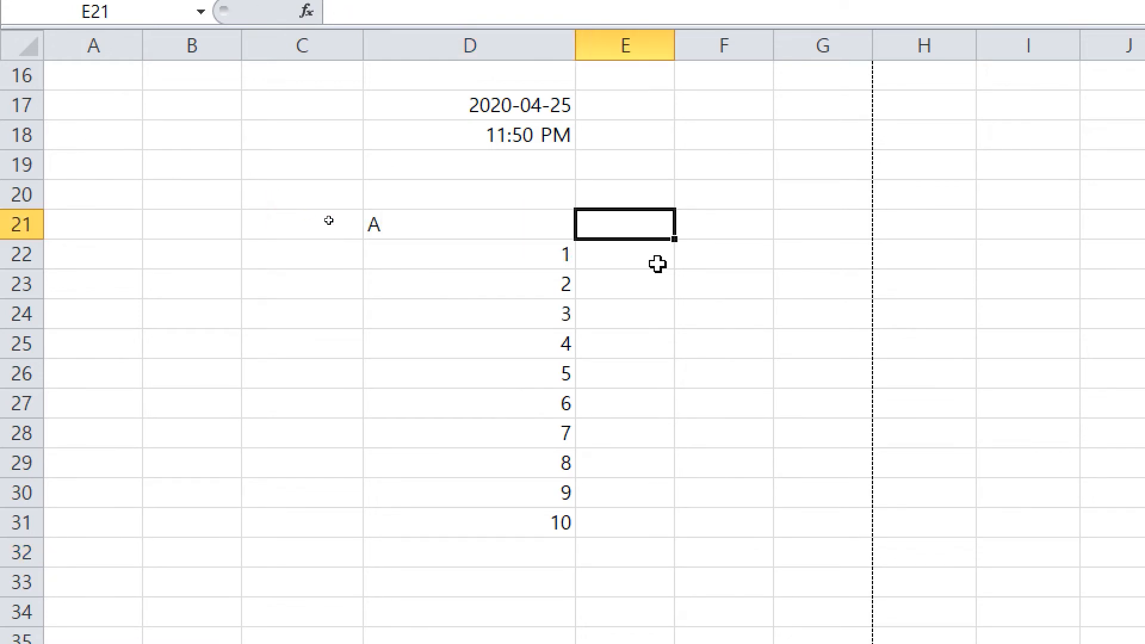
type("d")
key("BackSpace")
type("B")
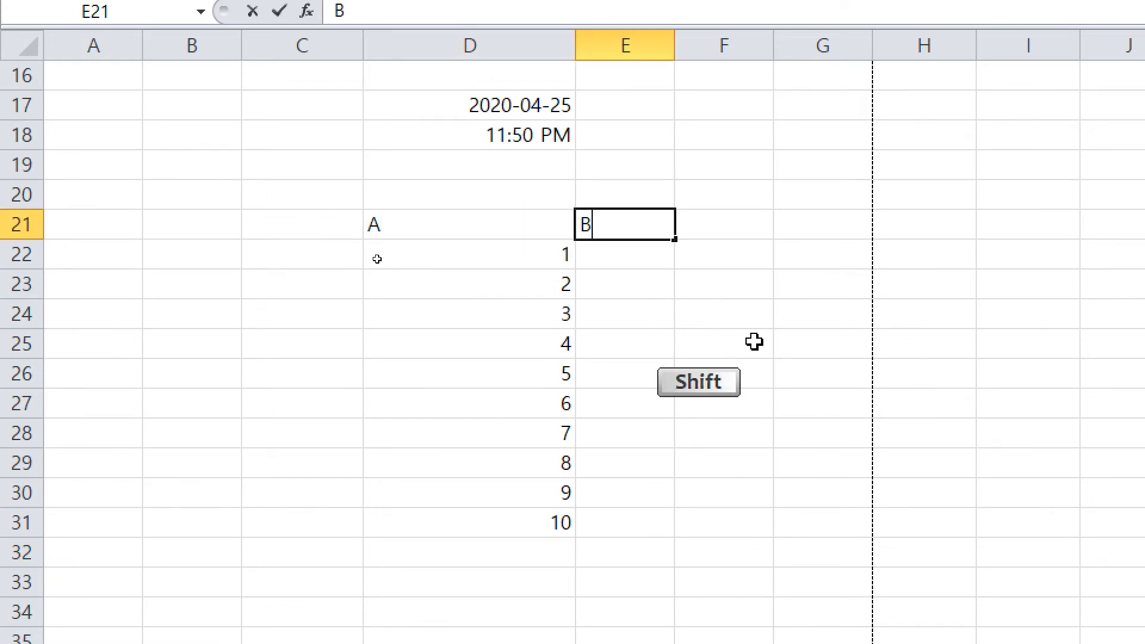
key("Return")
key("Tab")
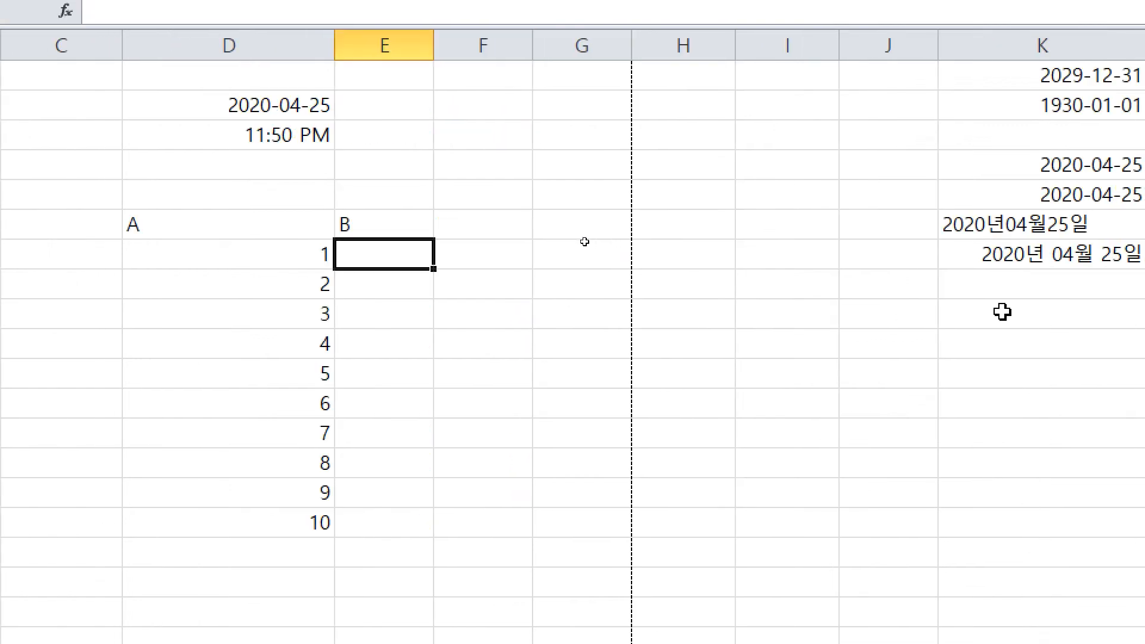
Step: Put 1 under header B and drag it down, converting the copies into a 1–10 series
type("1")
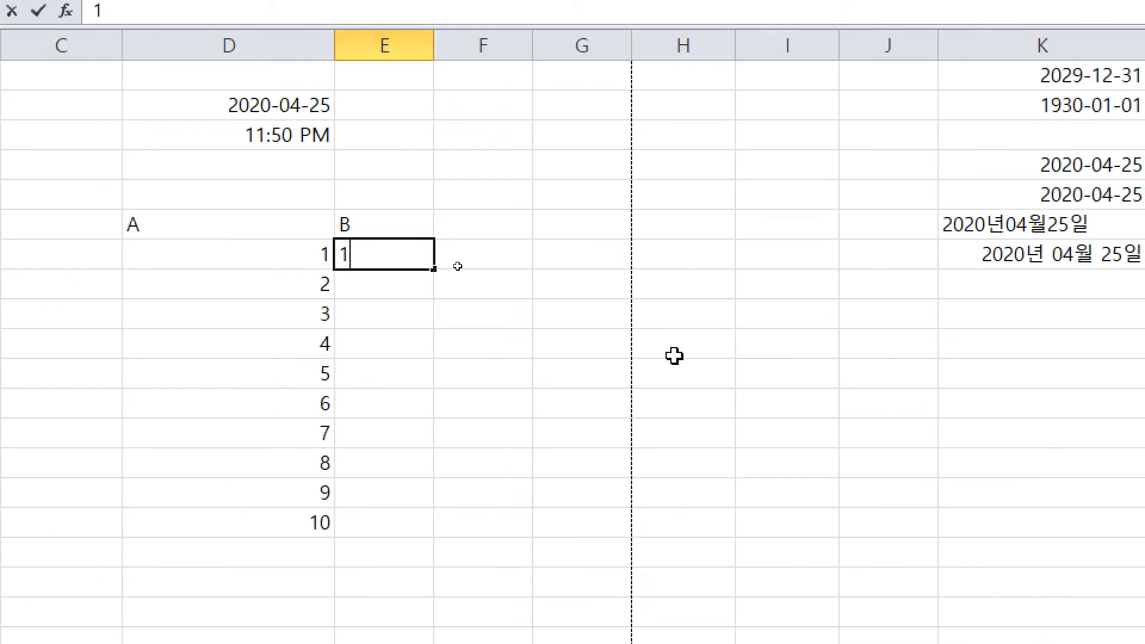
key("ctrl+Return")
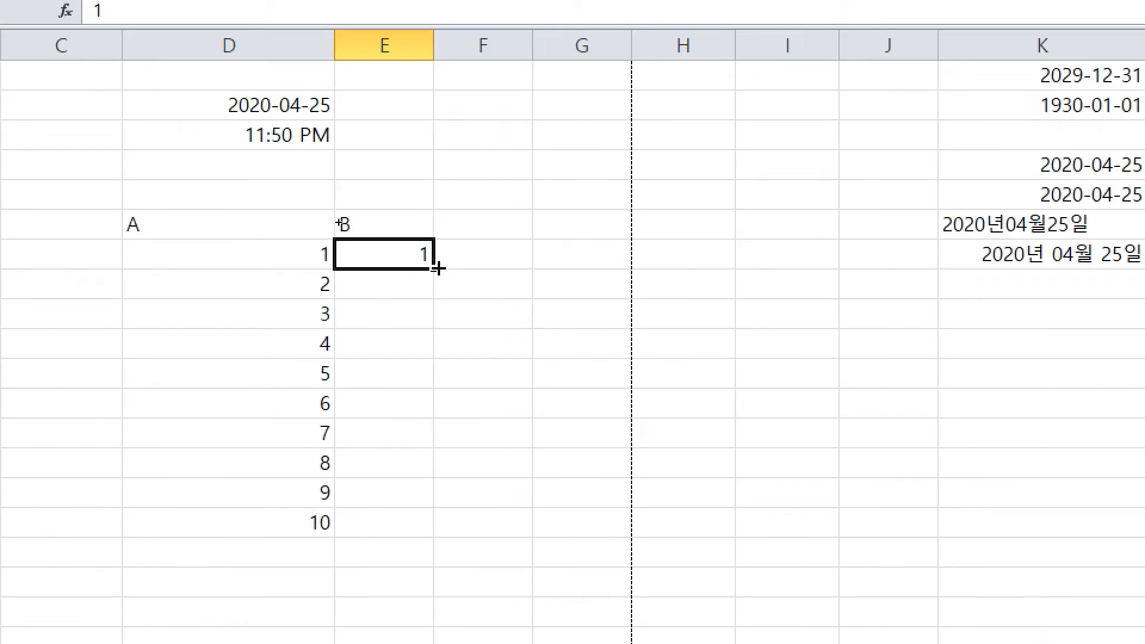
left_click_drag(434, 269, 478, 545)
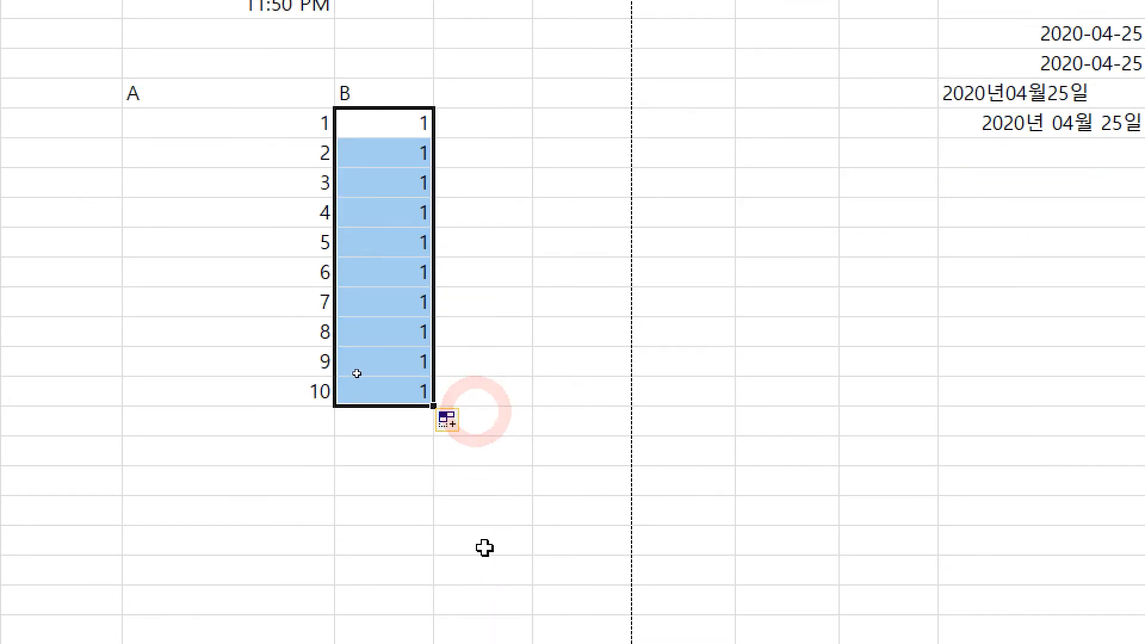
left_click(469, 552)
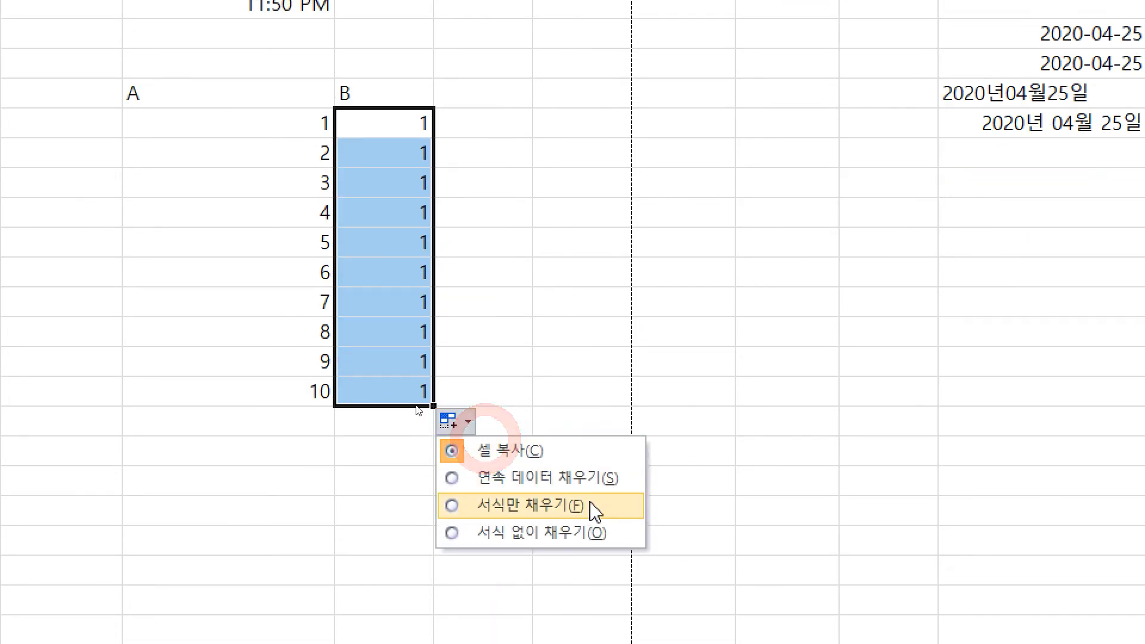
left_click(587, 480)
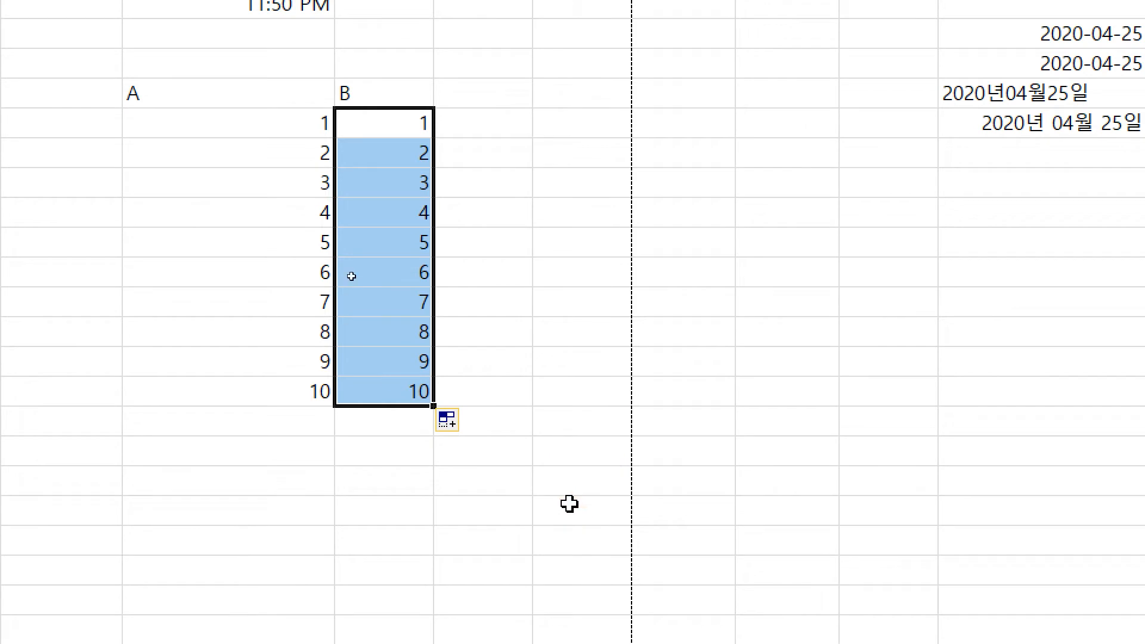
Step: Add header C, enter 1 below it and fill a 1–10 series down
double_click(486, 95)
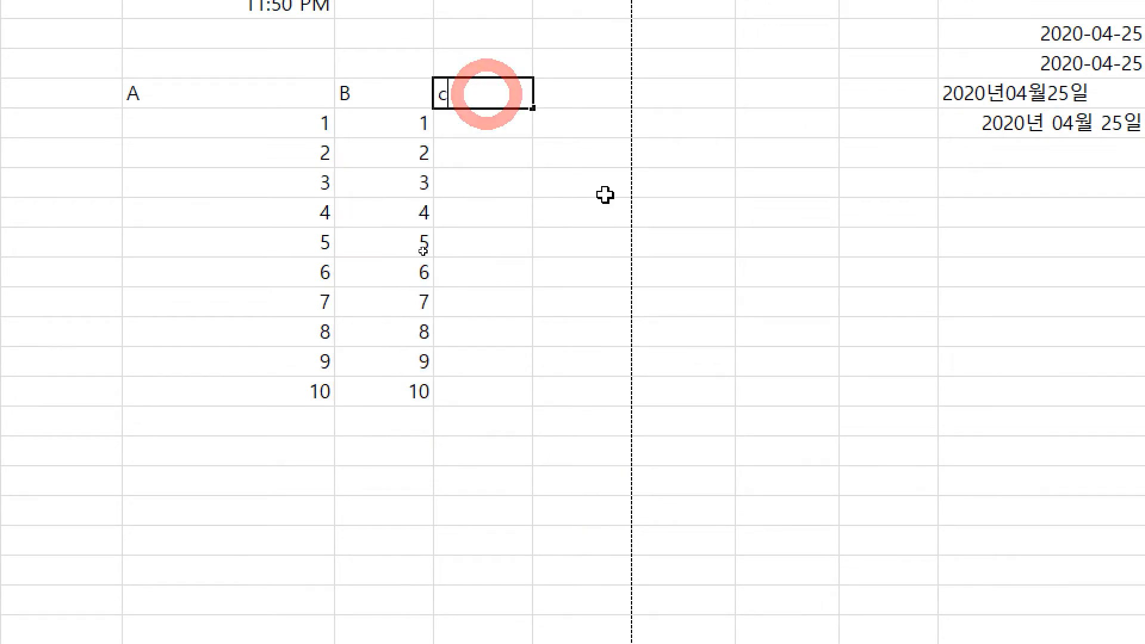
type("C")
key("Return")
type("1")
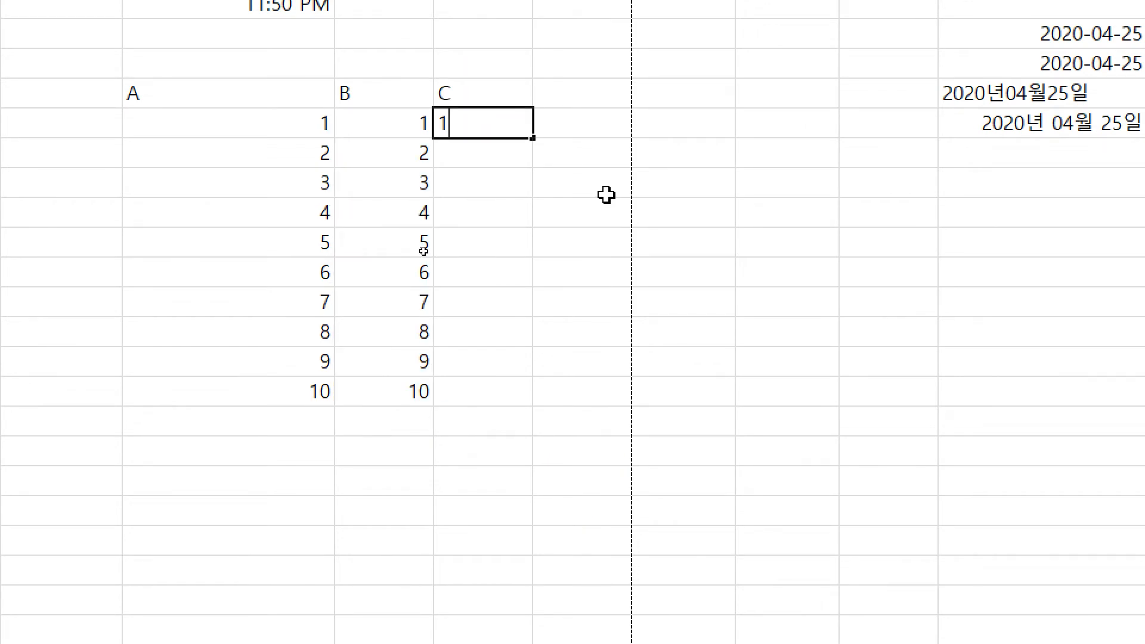
key("Return")
key("Up")
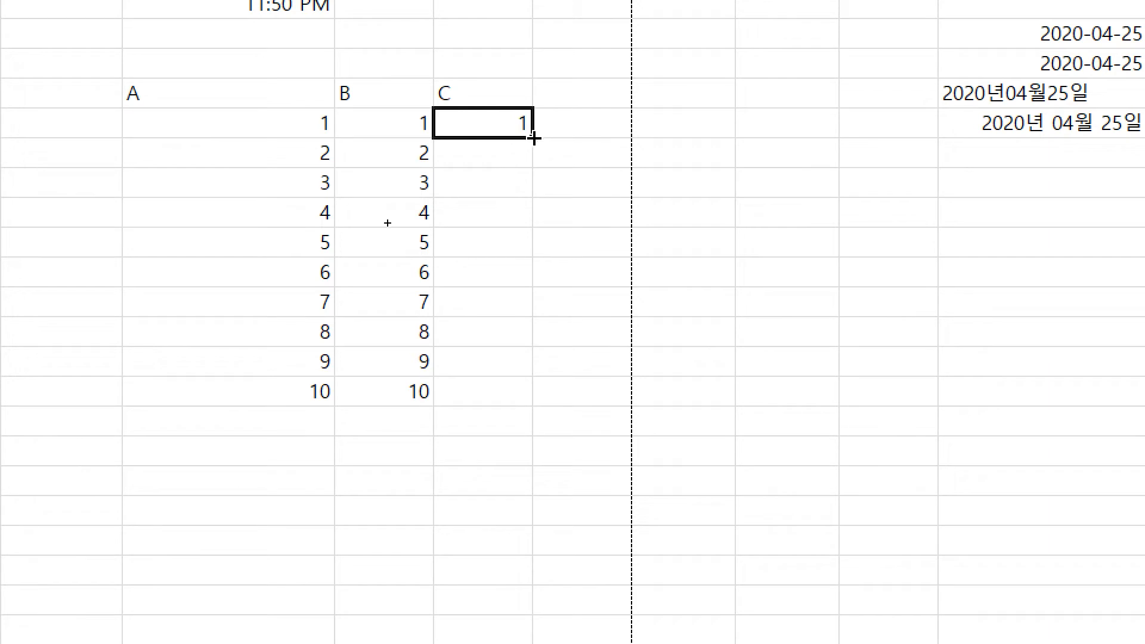
left_click_drag(534, 139, 541, 414)
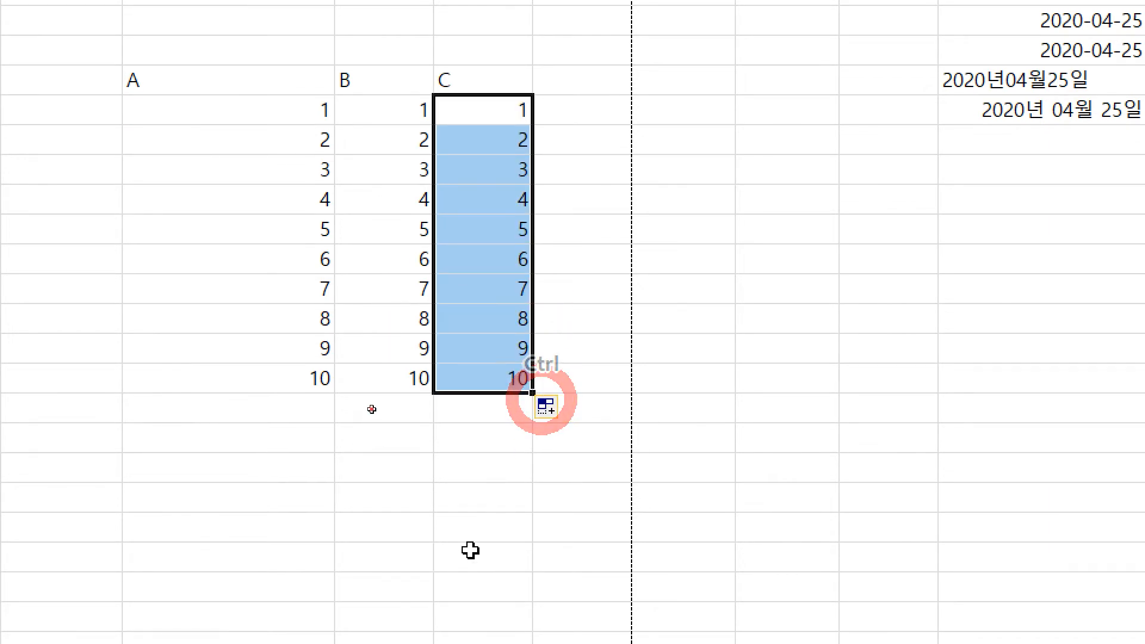
left_click(501, 494)
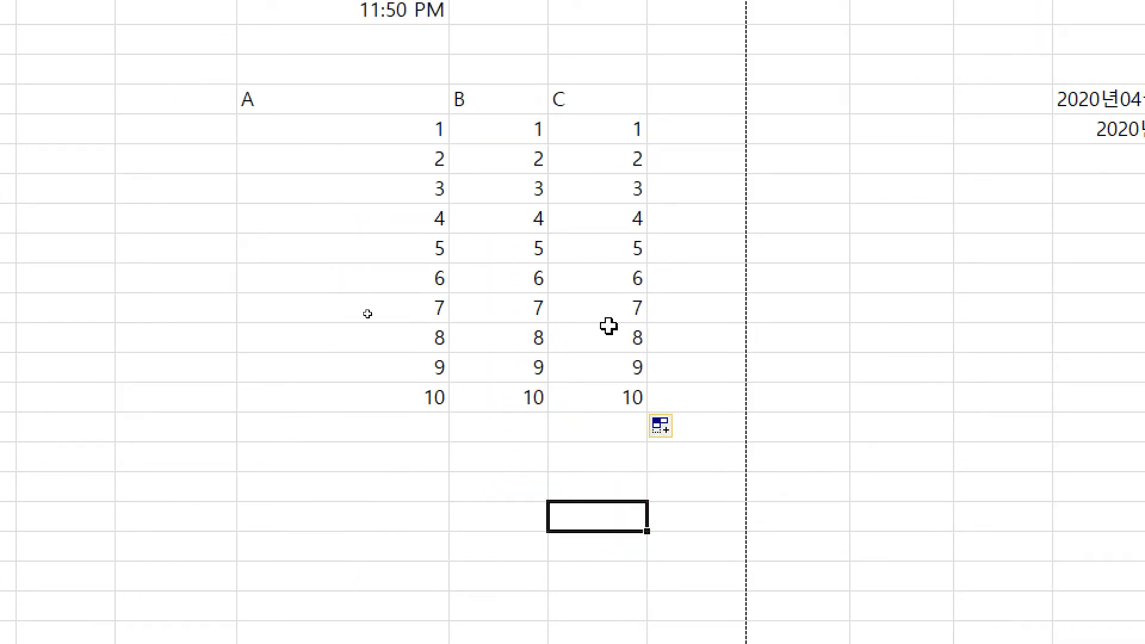
Step: Drag-select column A's 1–10 values and the B and C number columns
left_click(407, 110)
left_click_drag(788, 159, 788, 183)
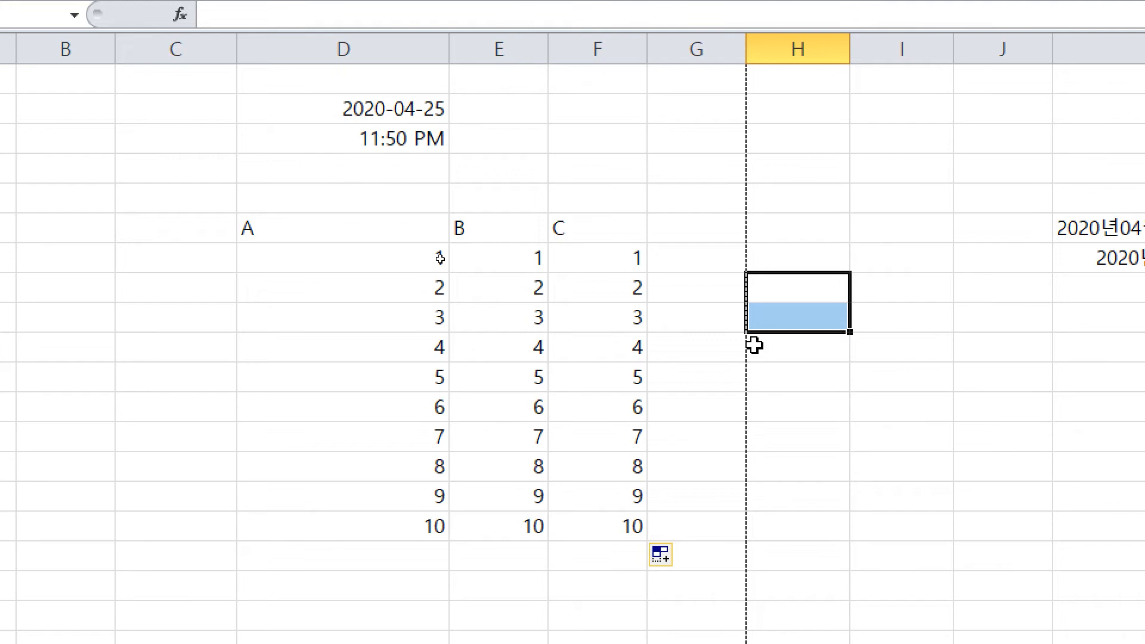
left_click_drag(402, 228, 406, 485)
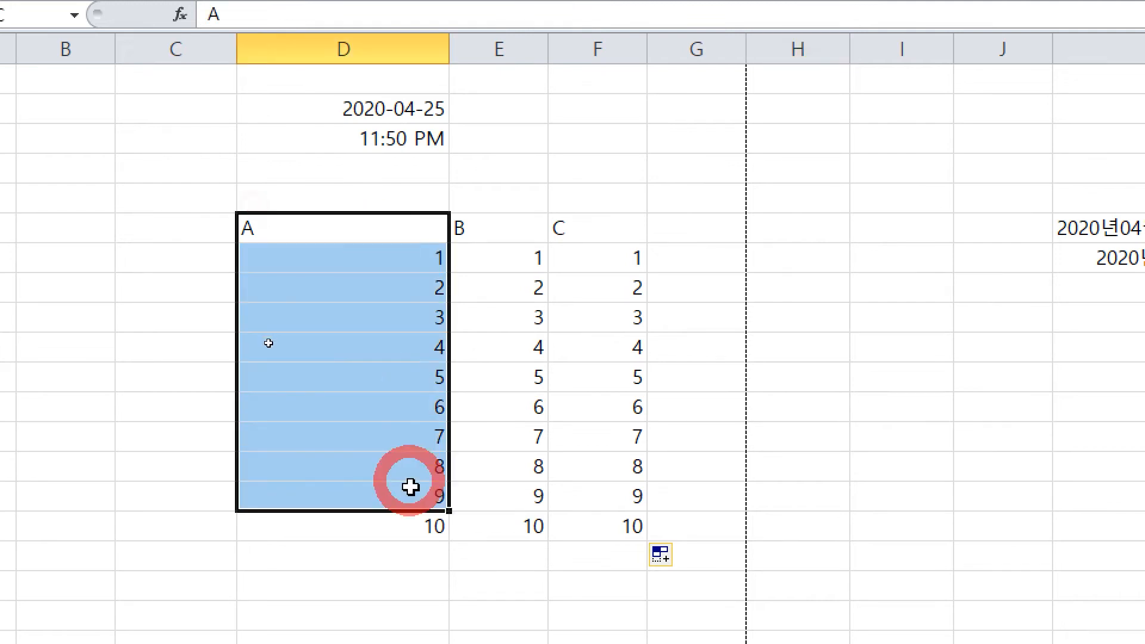
left_click(406, 524)
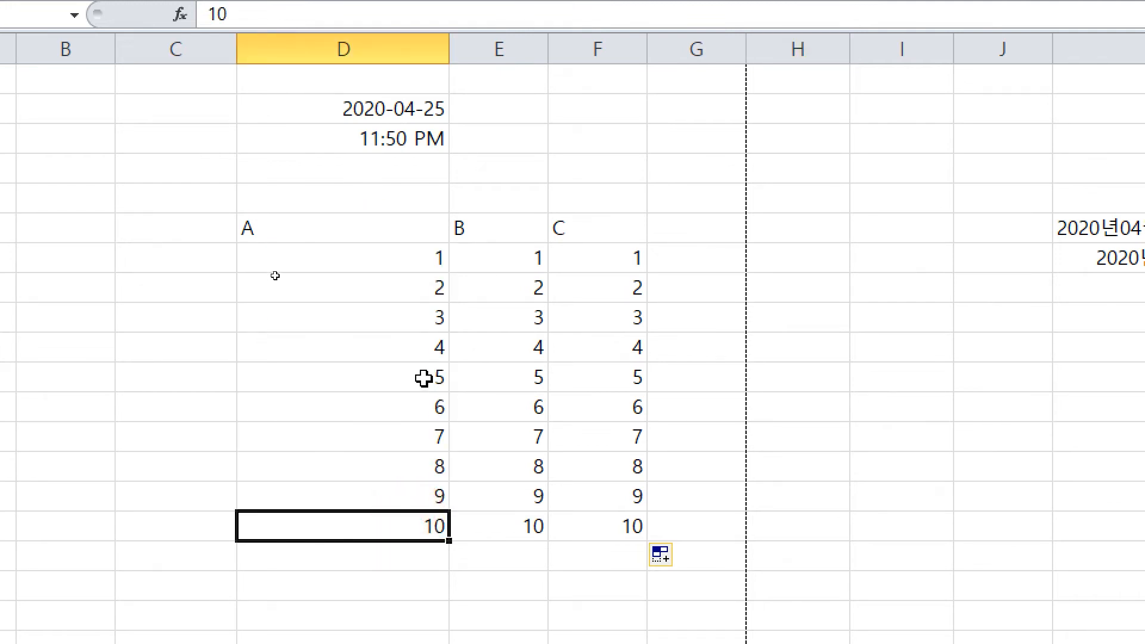
left_click(312, 220)
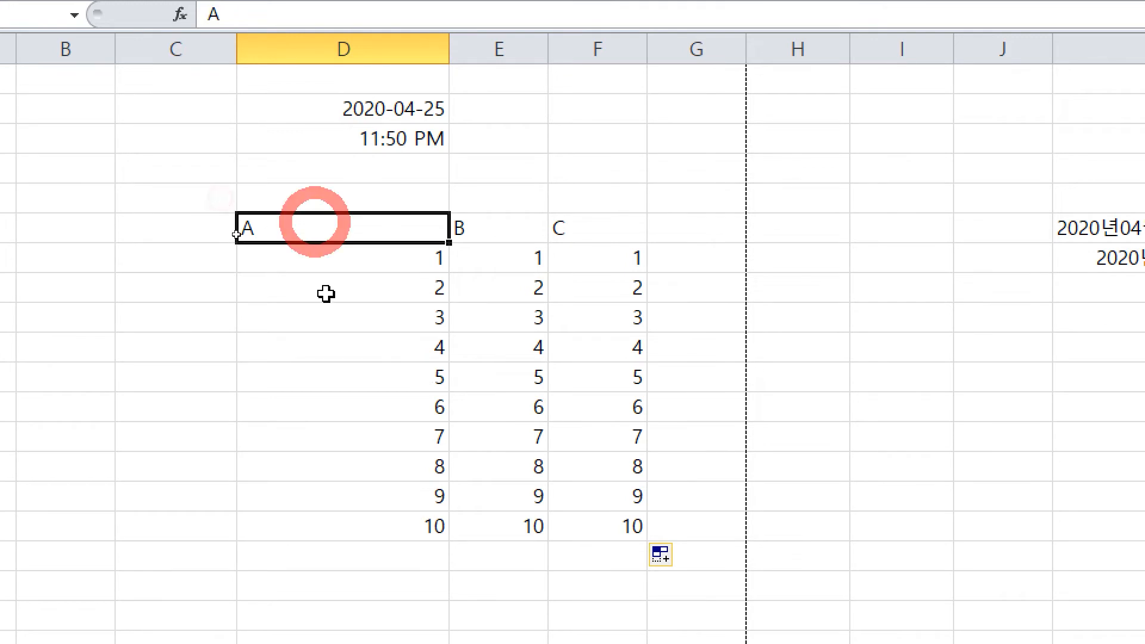
left_click_drag(346, 262, 361, 540)
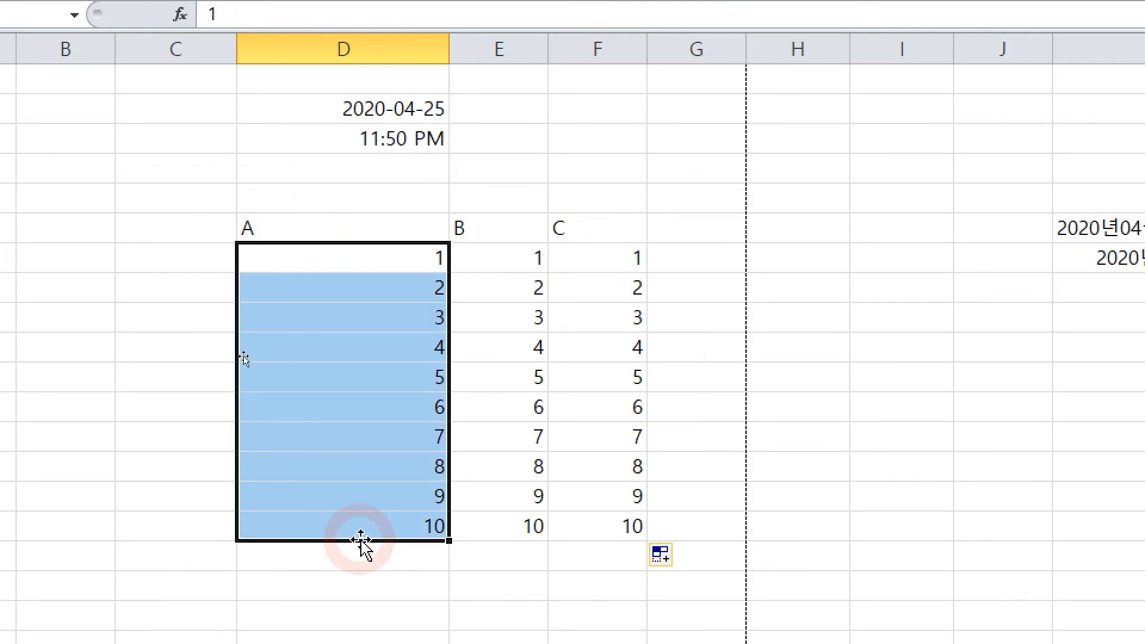
left_click_drag(521, 266, 729, 574)
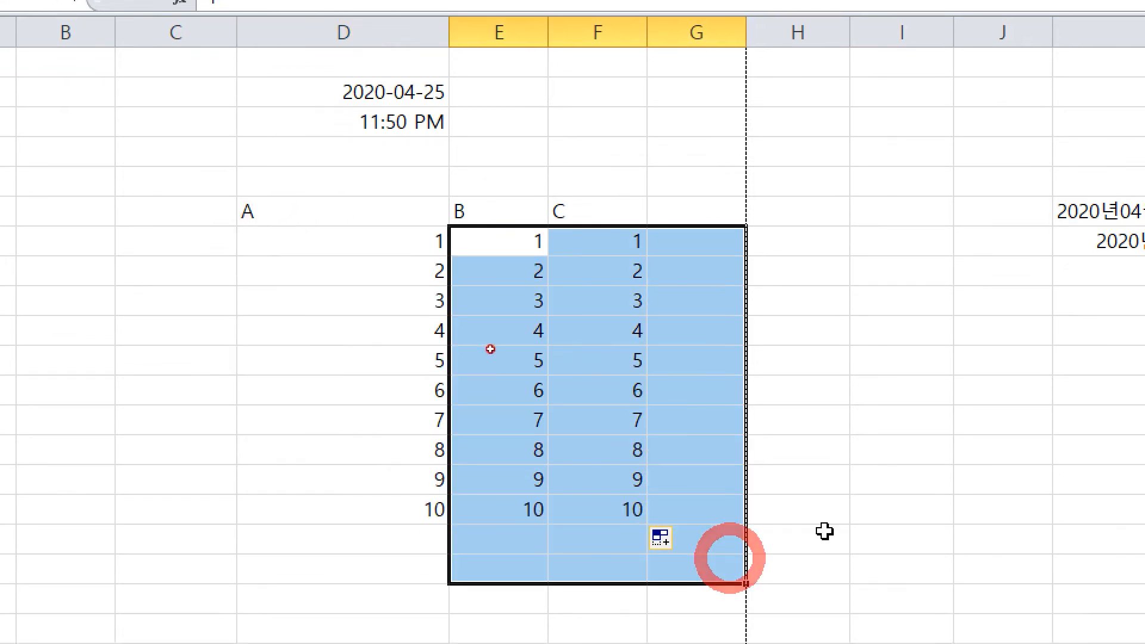
left_click(853, 524)
mouse_move(493, 203)
left_mouse_down()
mouse_move(483, 150)
mouse_move(607, 207)
left_mouse_up()
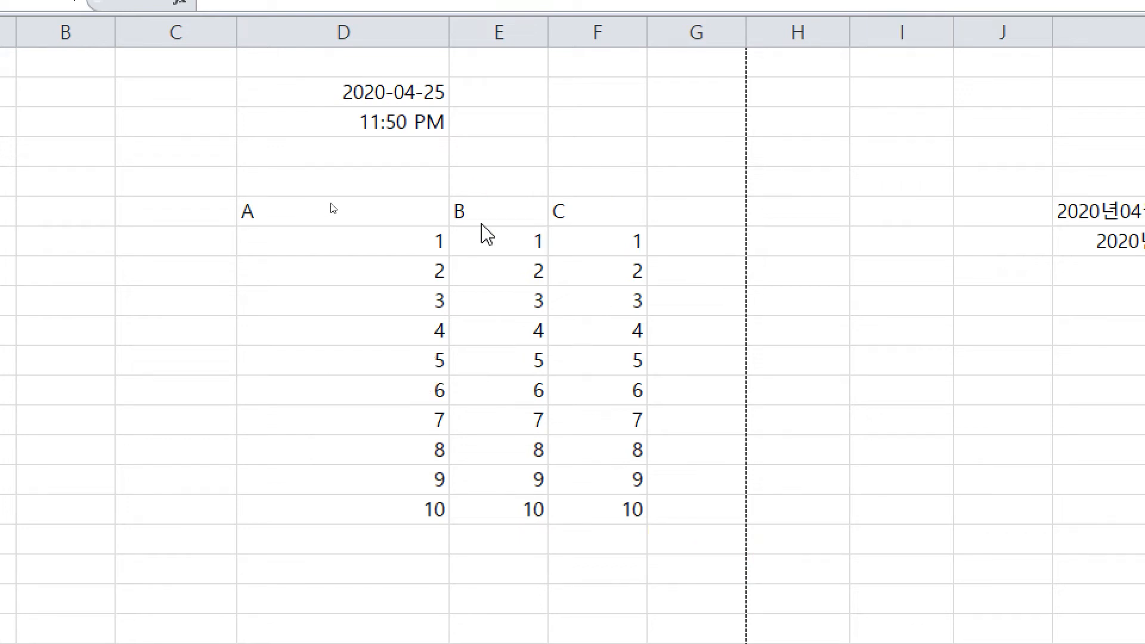
left_click(537, 218)
left_click(690, 235)
left_click_drag(359, 254, 352, 506)
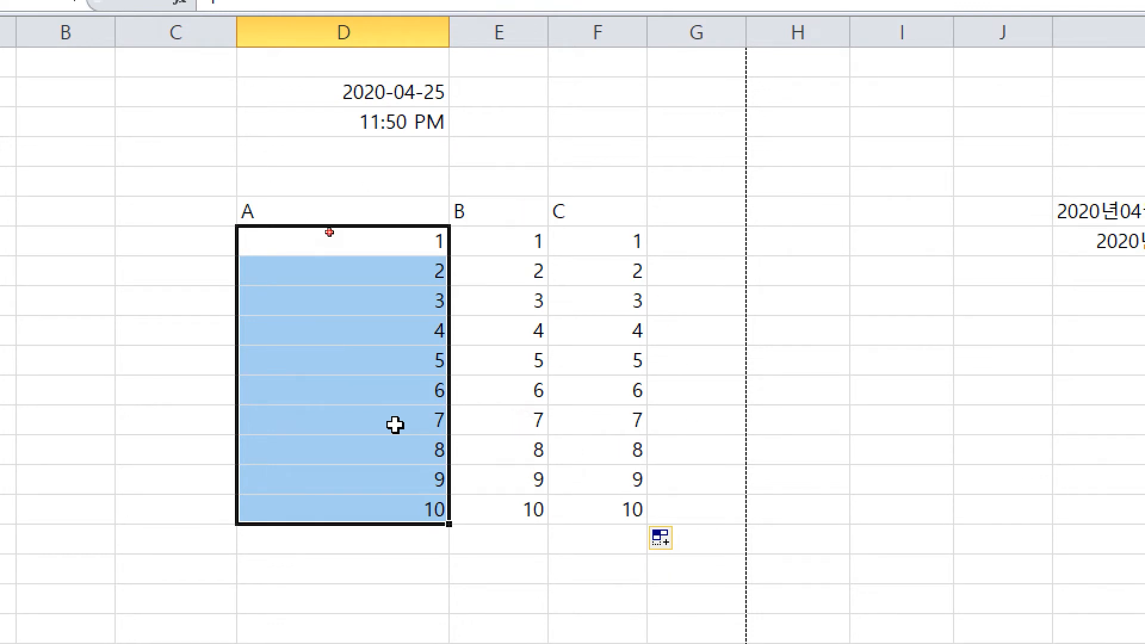
left_click(507, 264)
left_click(882, 247)
type("1")
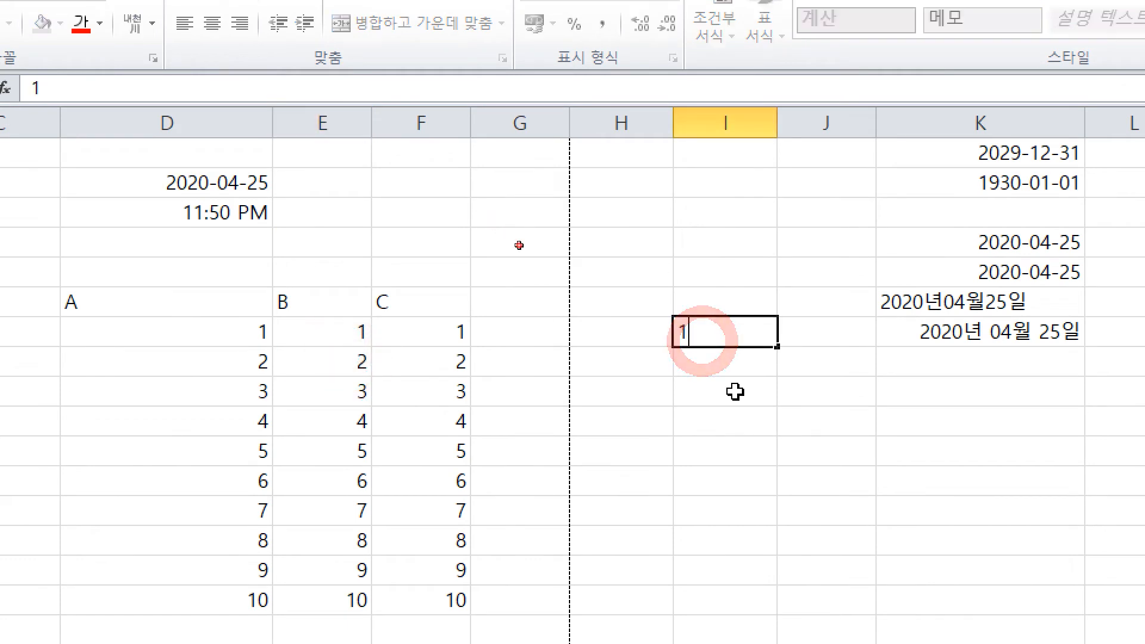
left_click(736, 392)
left_click(732, 327)
left_click_drag(777, 346, 829, 485)
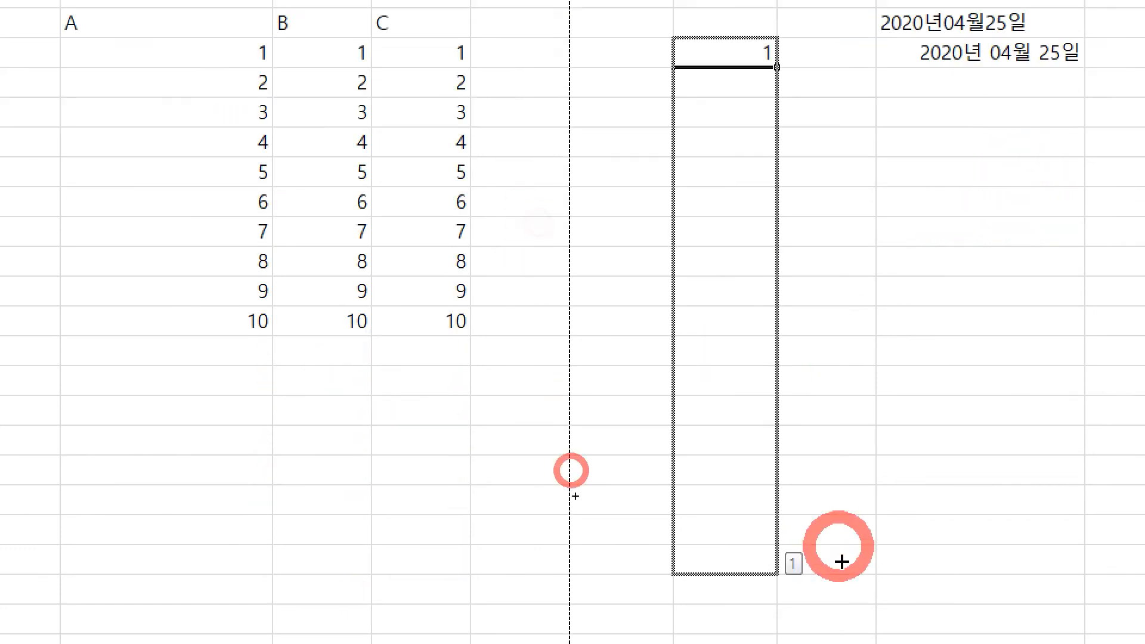
scroll(807, 423, "down", 2)
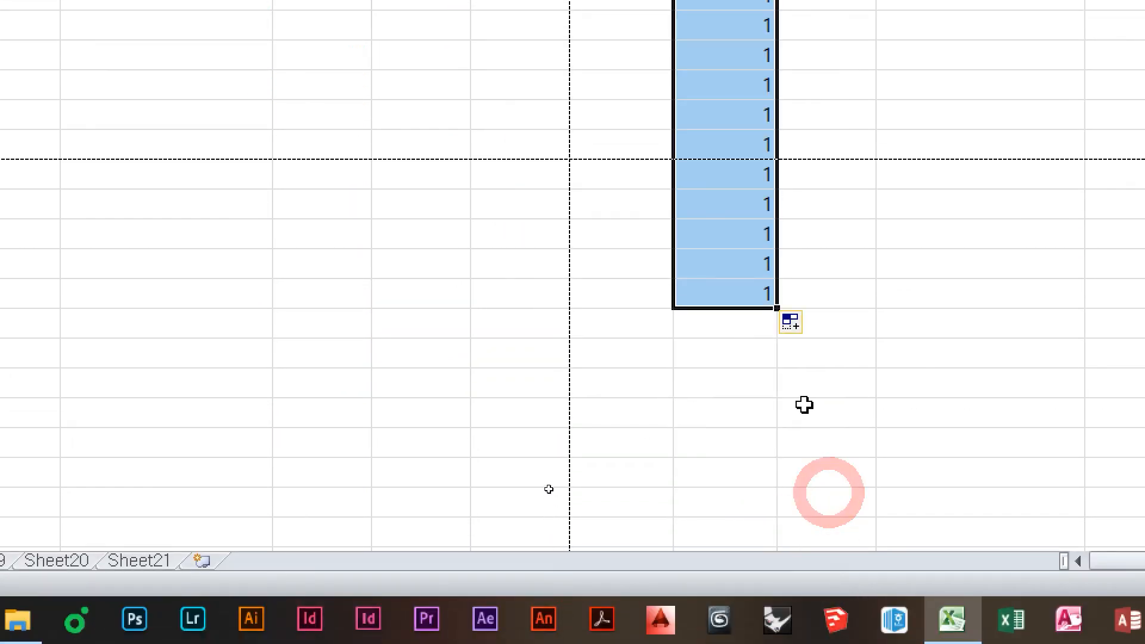
left_click(791, 323)
left_click(880, 380)
scroll(864, 365, "up", 1)
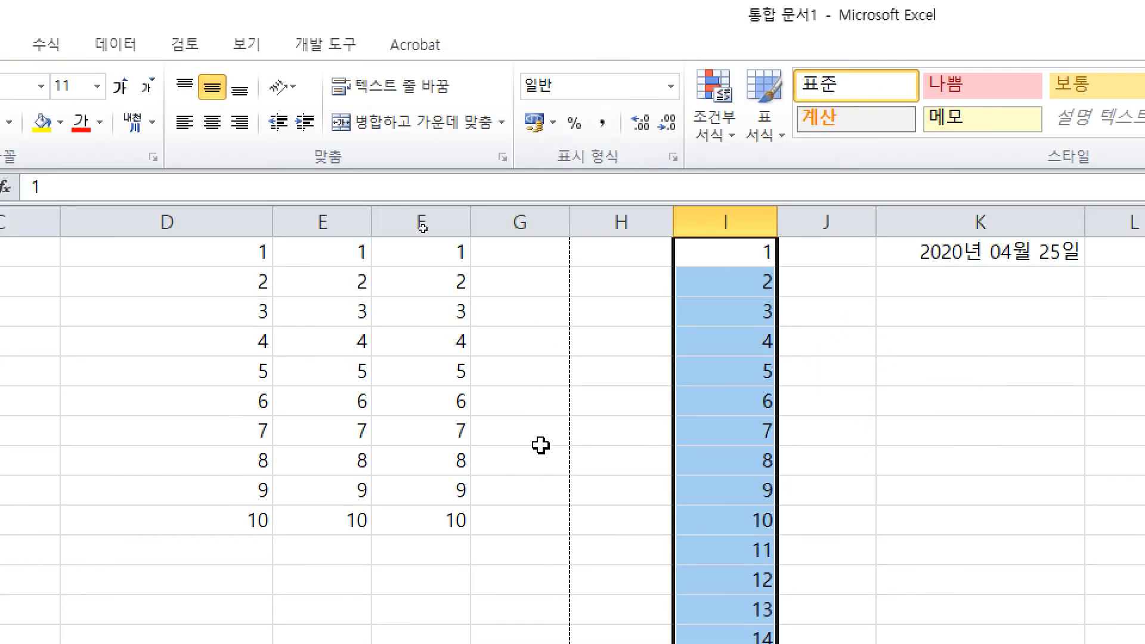
scroll(542, 448, "up", 3)
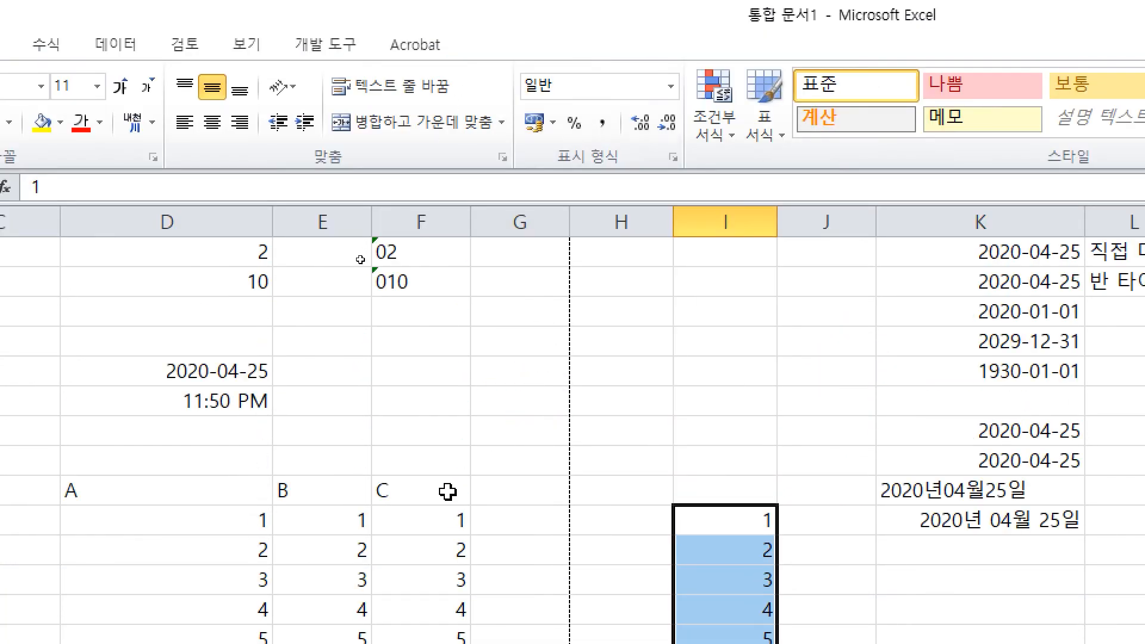
key("ctrl+z")
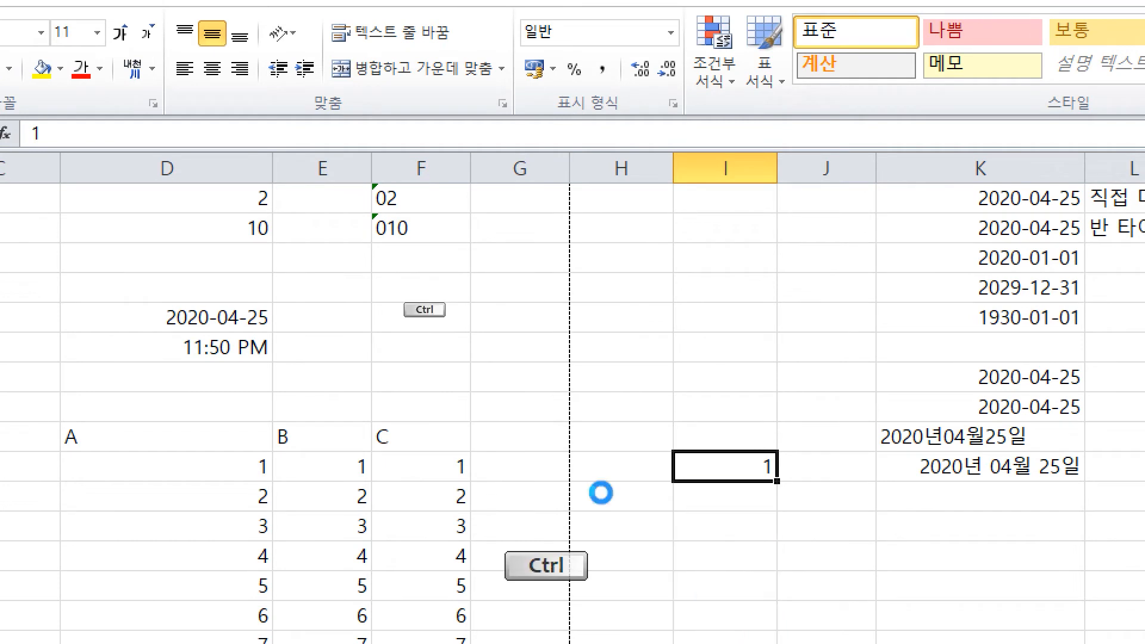
left_click(669, 477)
left_click(761, 512)
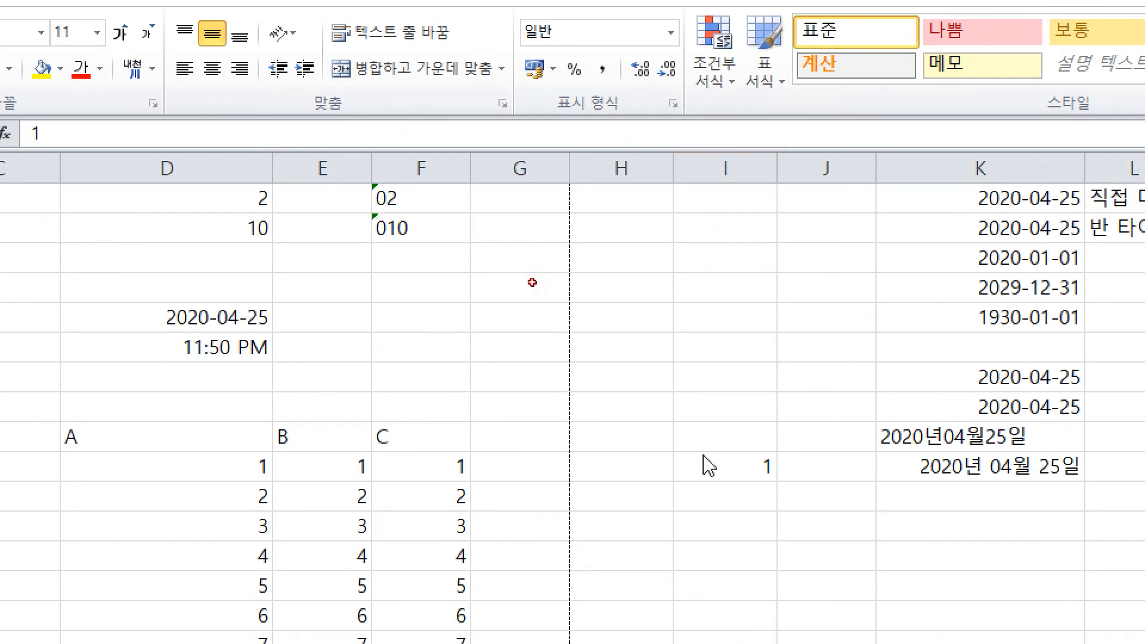
left_click(756, 472)
left_click(333, 400)
left_click(381, 259)
left_click(358, 207)
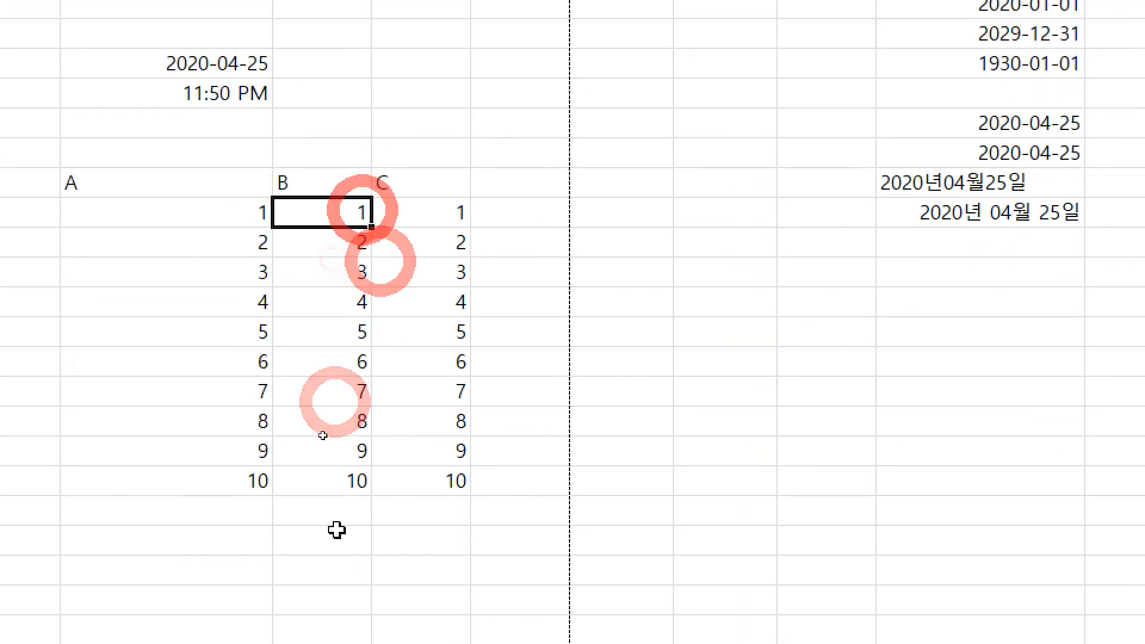
left_click(347, 532)
left_click(325, 421)
left_click_drag(458, 119, 473, 151)
left_click_drag(495, 130, 522, 147)
left_click_drag(537, 89, 536, 178)
left_click_drag(531, 148, 565, 147)
mouse_move(556, 118)
left_mouse_down()
mouse_move(599, 117)
mouse_move(603, 139)
left_mouse_up()
left_click_drag(566, 161, 593, 184)
left_click_drag(634, 120, 667, 120)
mouse_move(637, 144)
left_mouse_down()
mouse_move(636, 174)
mouse_move(673, 177)
left_mouse_up()
mouse_move(687, 136)
left_mouse_down()
mouse_move(690, 183)
mouse_move(708, 191)
left_mouse_up()
mouse_move(738, 131)
left_mouse_down()
mouse_move(748, 142)
mouse_move(739, 189)
left_mouse_up()
left_click_drag(764, 143, 771, 186)
left_click_drag(798, 129, 792, 249)
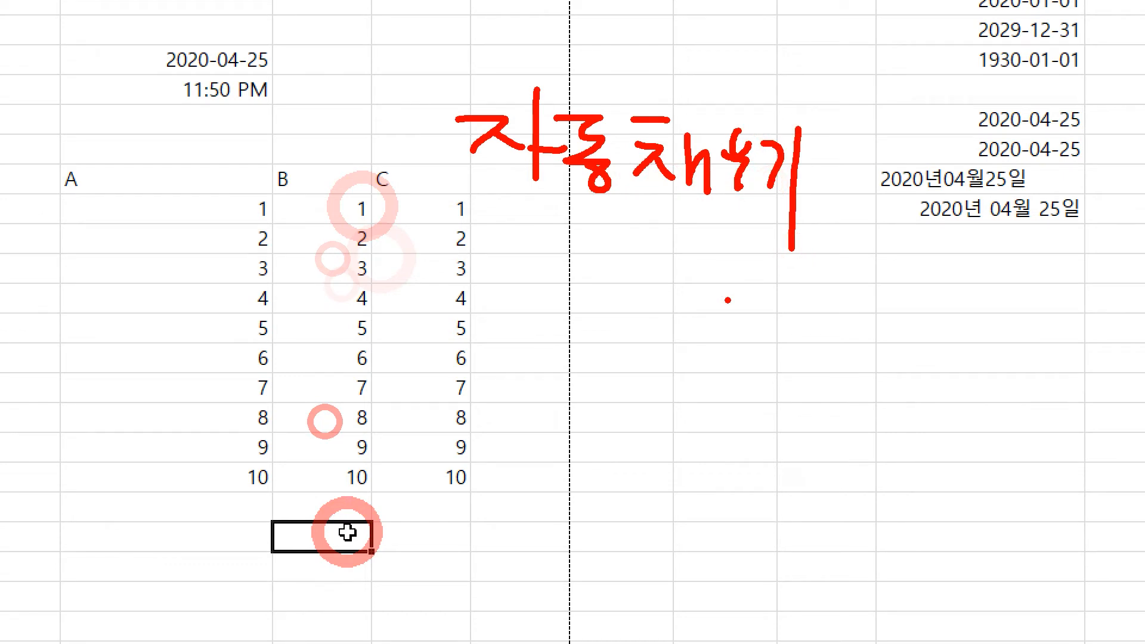
mouse_move(548, 196)
left_mouse_down()
mouse_move(273, 160)
mouse_move(230, 211)
left_mouse_up()
mouse_move(210, 193)
left_mouse_down()
mouse_move(212, 228)
mouse_move(235, 226)
left_mouse_up()
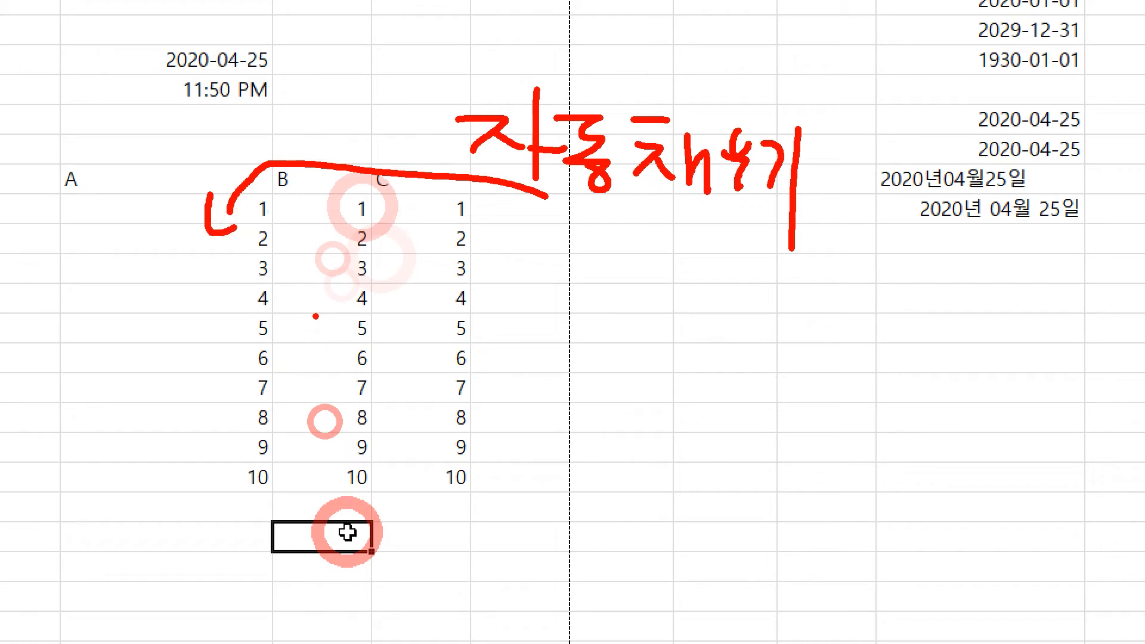
right_click(609, 327)
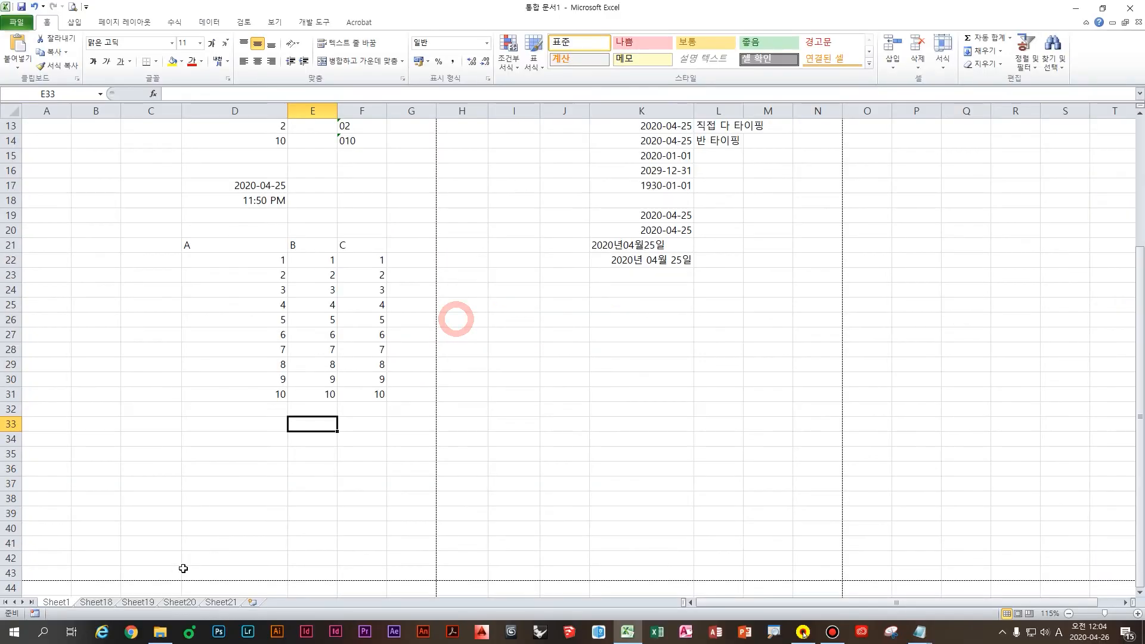
Step: Switch to Sheet18 and enter the starting value 1 in cell E4
left_click(108, 602)
left_click(167, 188)
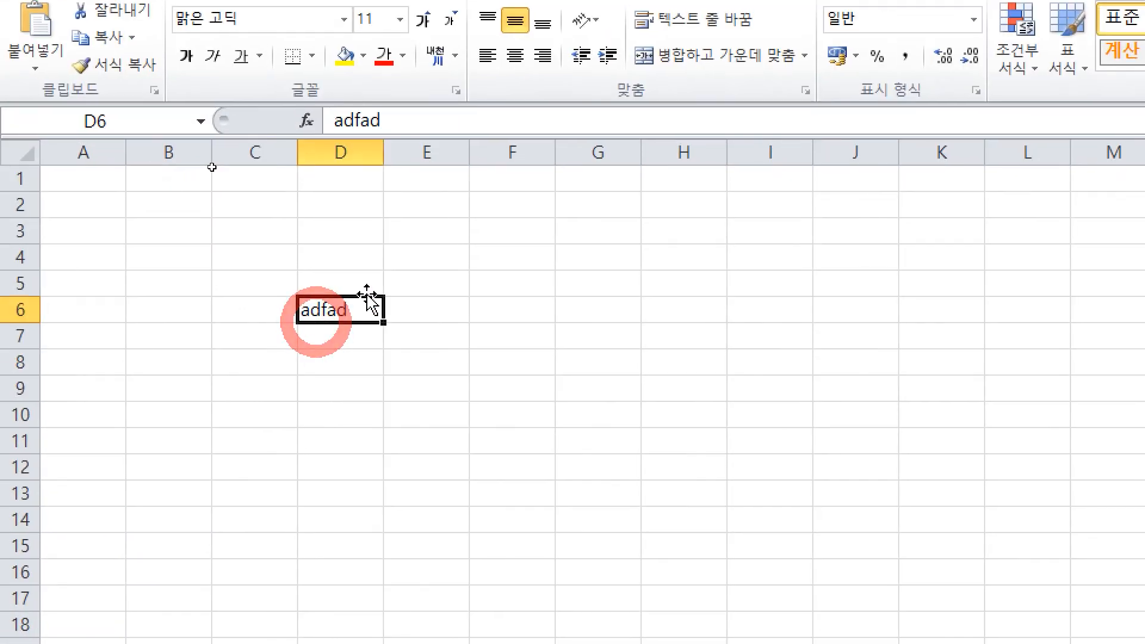
left_click(212, 163)
type("1")
key("Return")
key("Up")
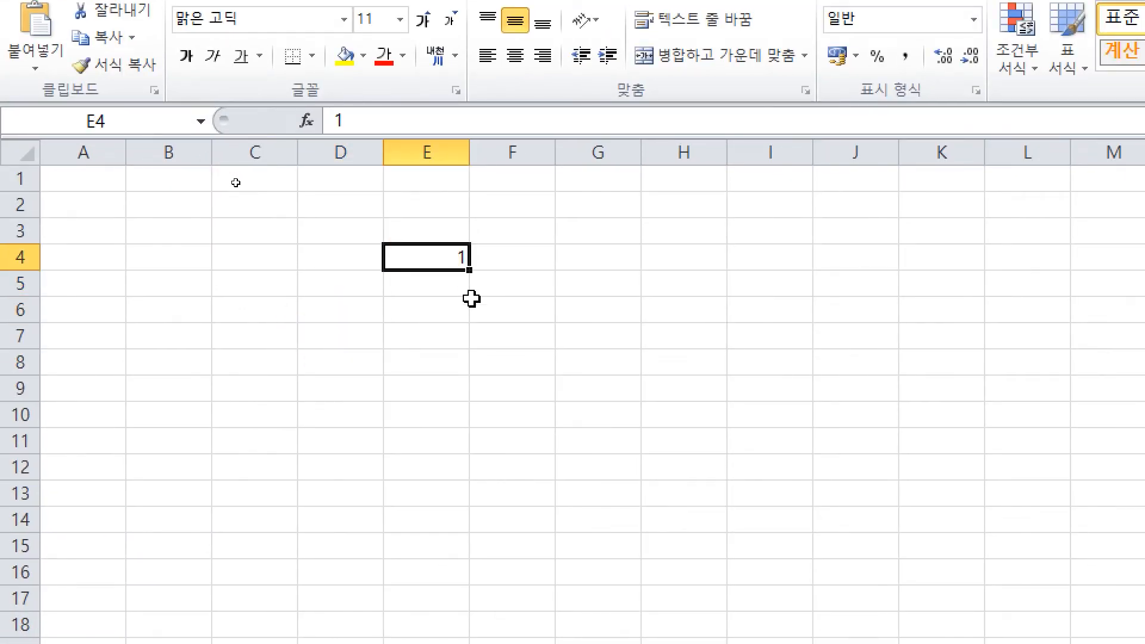
Step: Sketch temporary on-screen annotations over the sheet, then clear them and scroll back up
left_click(447, 249)
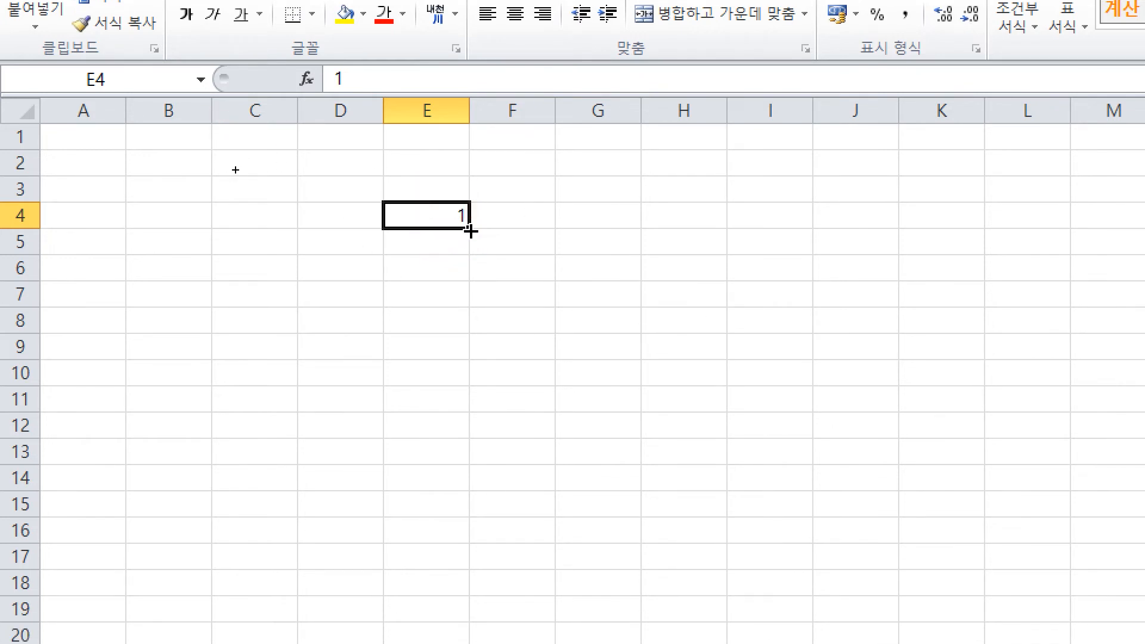
key("ctrl")
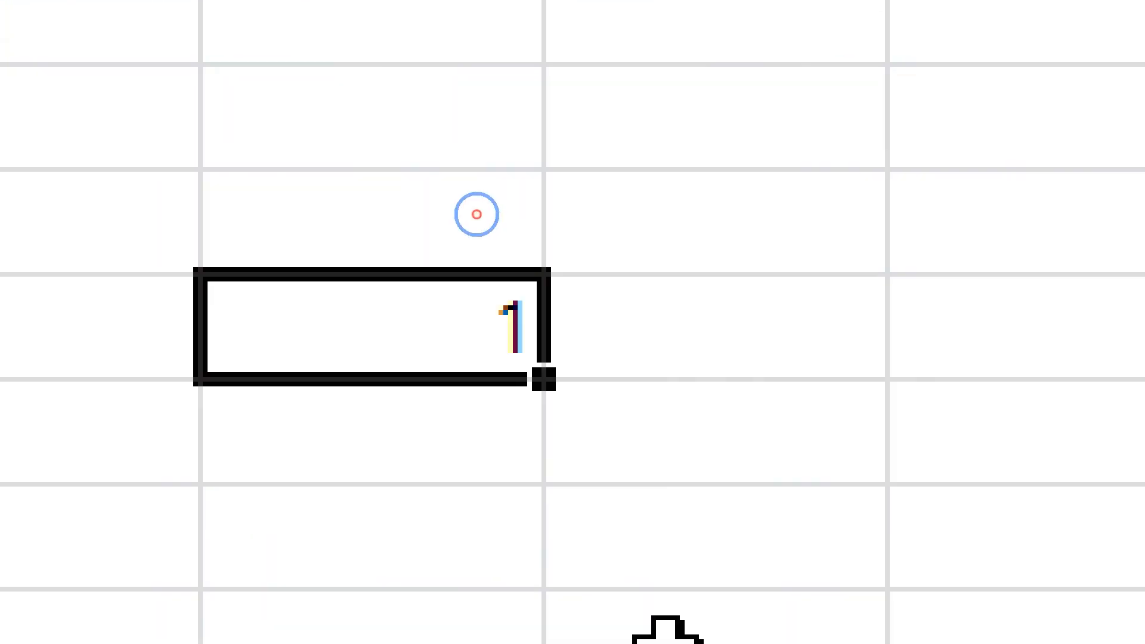
mouse_move(474, 407)
left_mouse_down()
mouse_move(555, 323)
mouse_move(611, 428)
left_mouse_up()
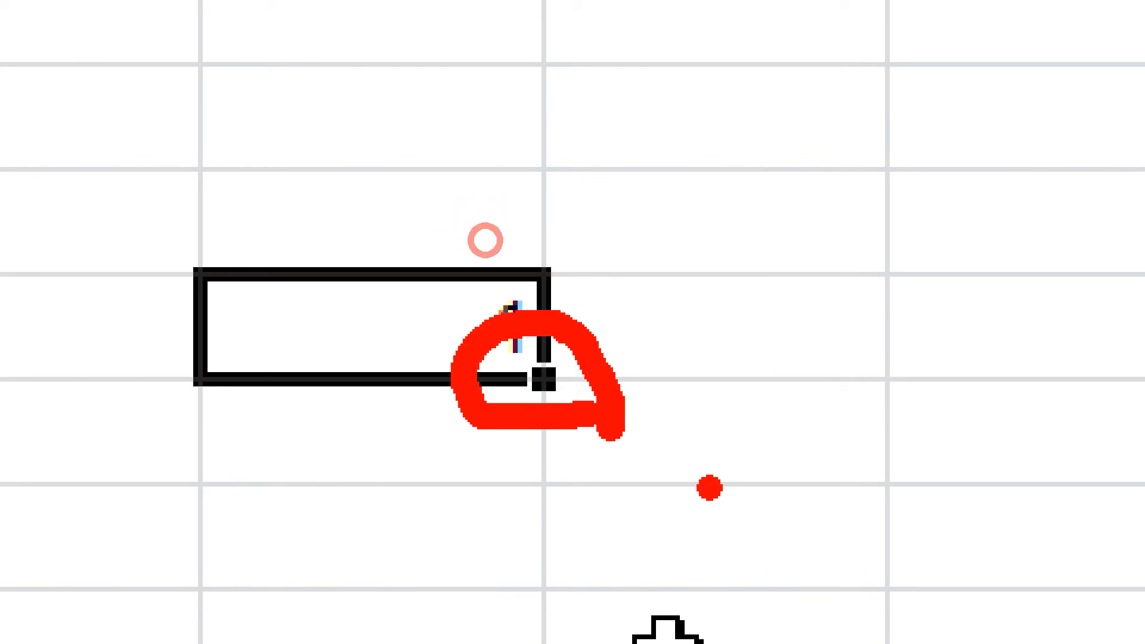
left_click_drag(623, 332, 737, 332)
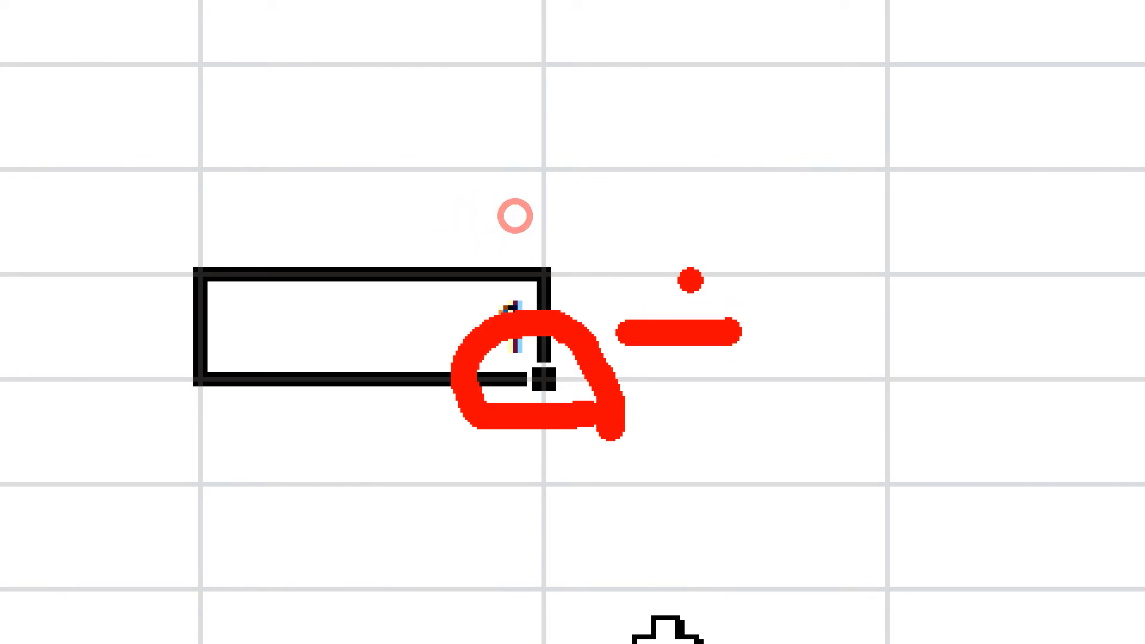
left_click_drag(686, 260, 674, 403)
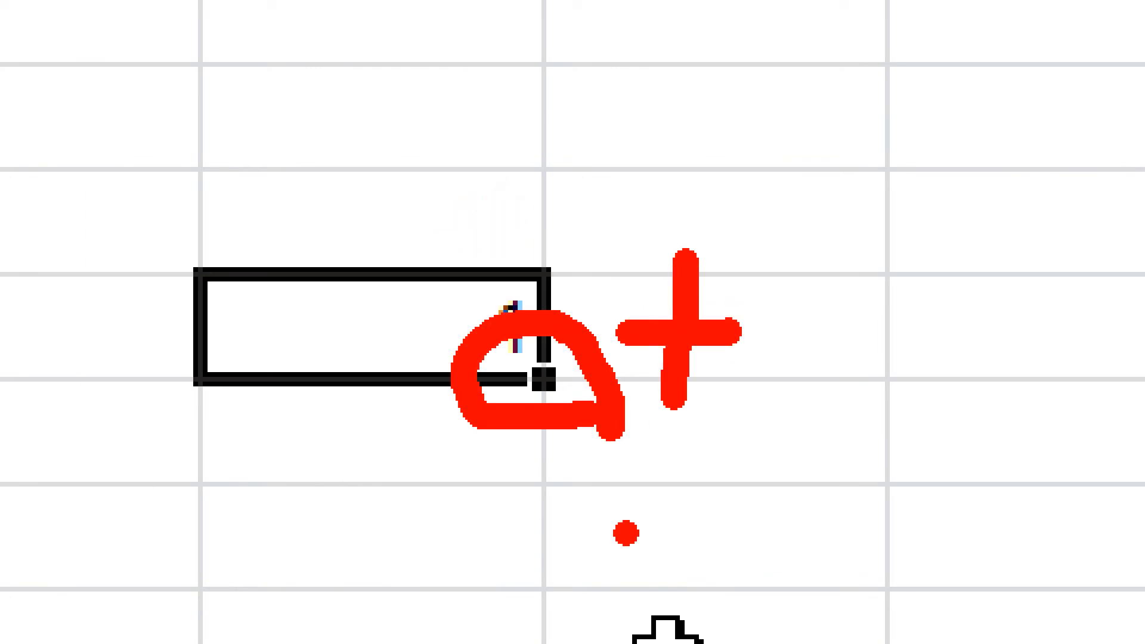
key("Escape")
left_click(505, 301)
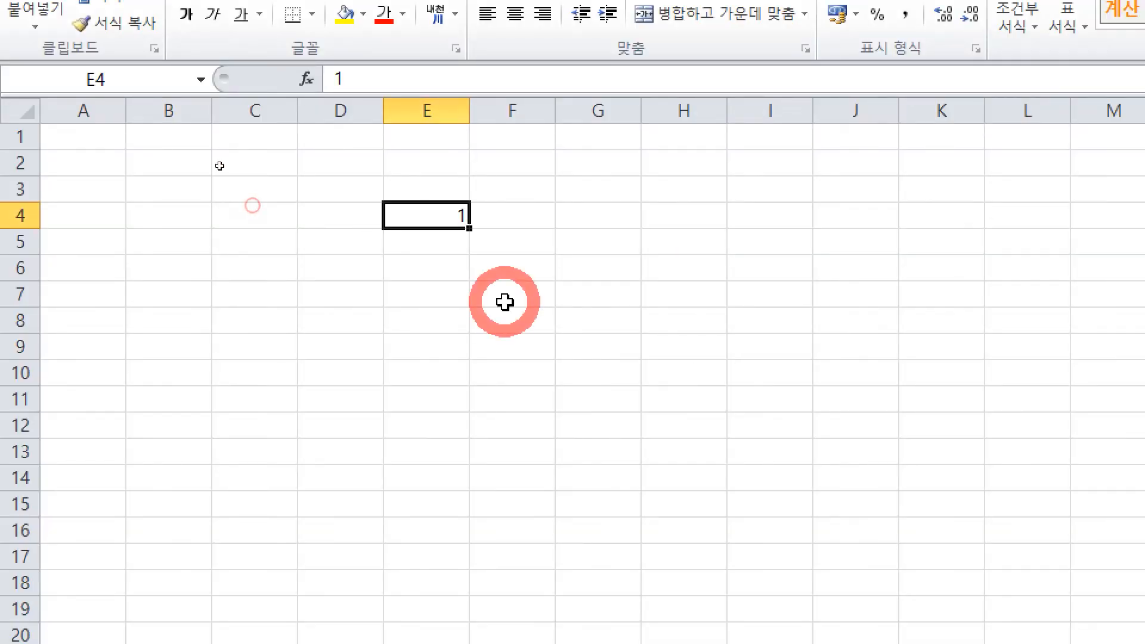
scroll(485, 242, "up", 3)
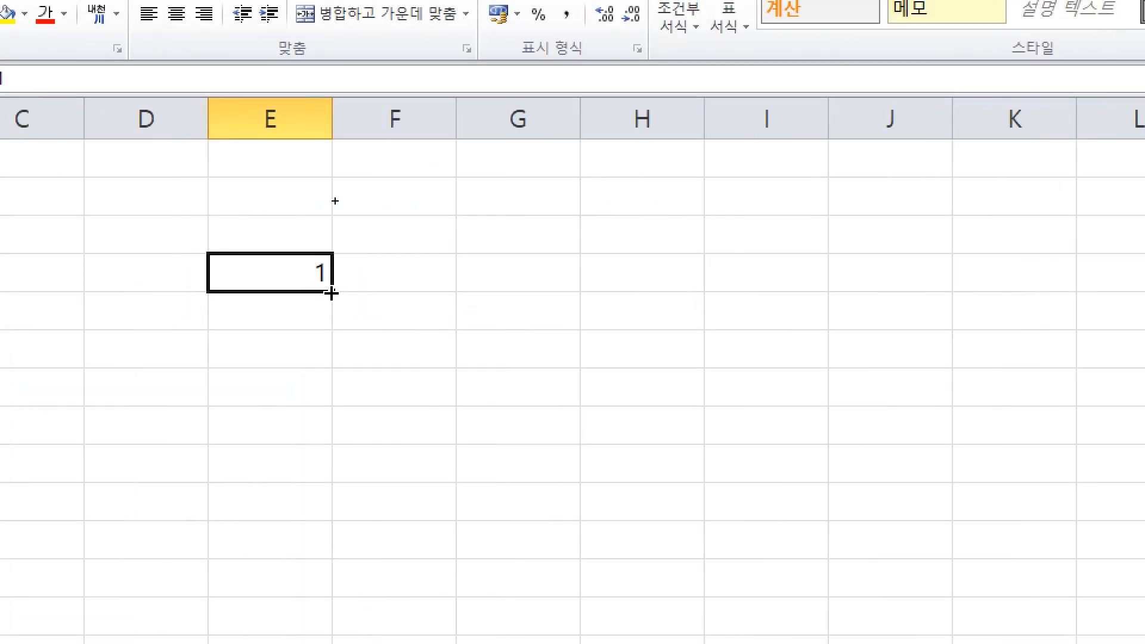
Step: Fill E4's 1 downward and convert it with Fill Series (연속 데이터 채우기) into 1 through 11
left_click_drag(332, 293, 357, 637)
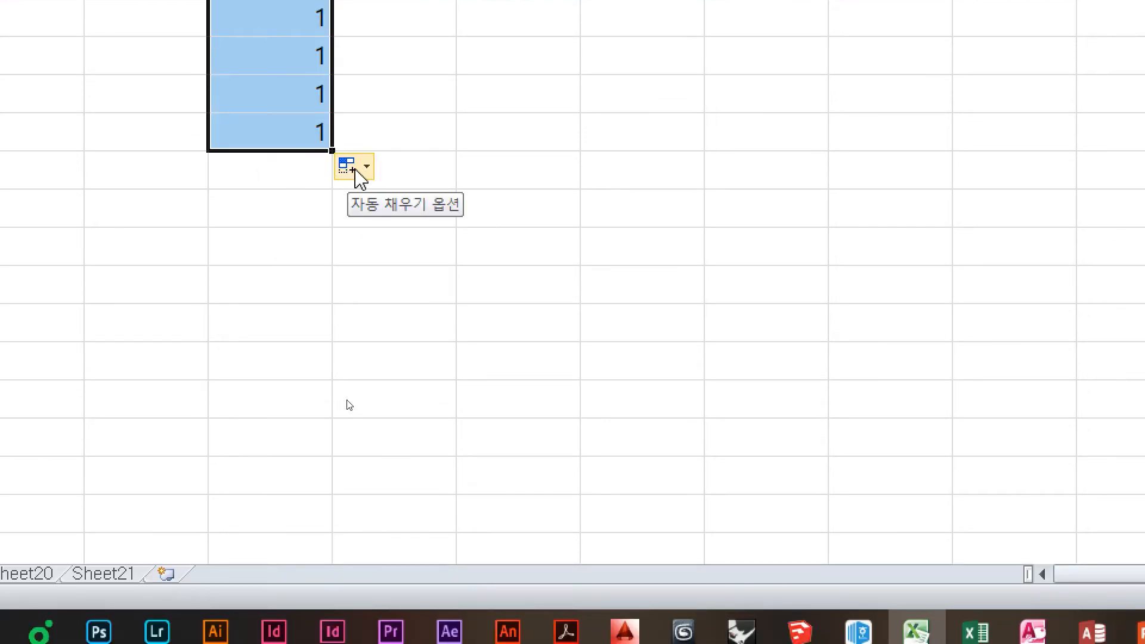
left_click(356, 171)
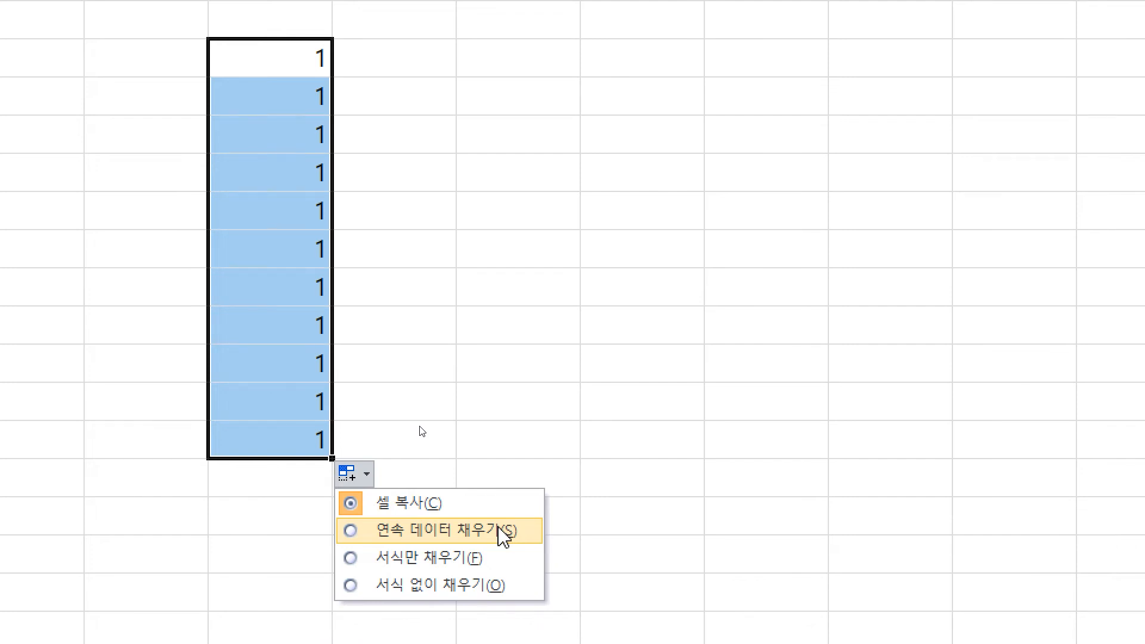
left_click(506, 536)
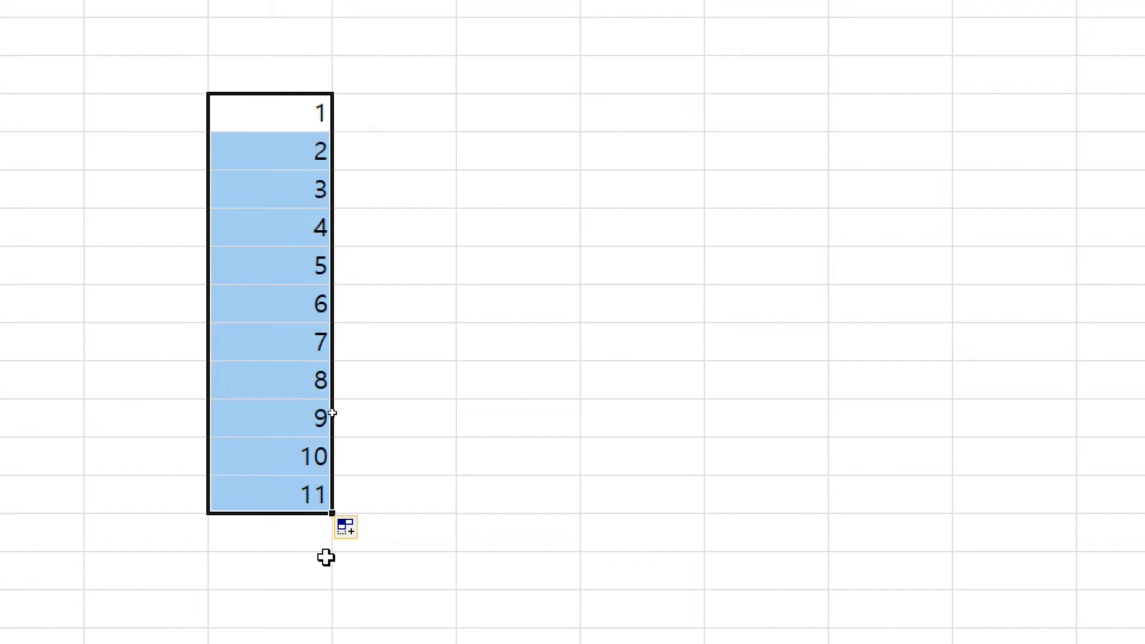
left_click(463, 491)
left_click(396, 124)
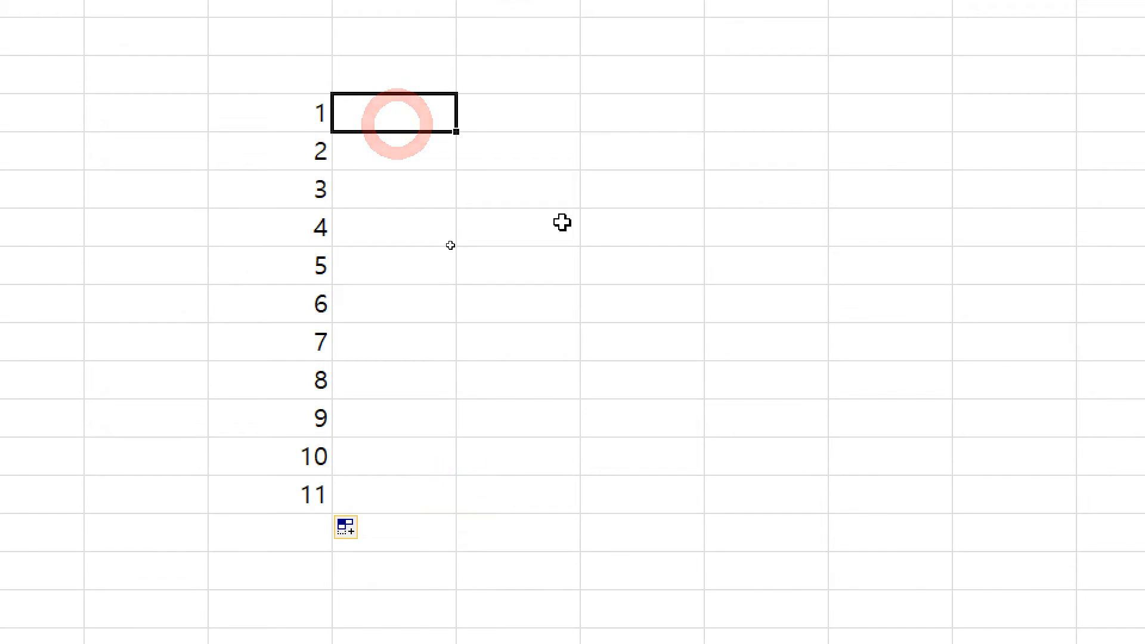
Step: Enter 1 in F4 and Ctrl-fill it down to F13 as 1 through 10, then bring Notepad forward
type("1")
key("Return")
key("Up")
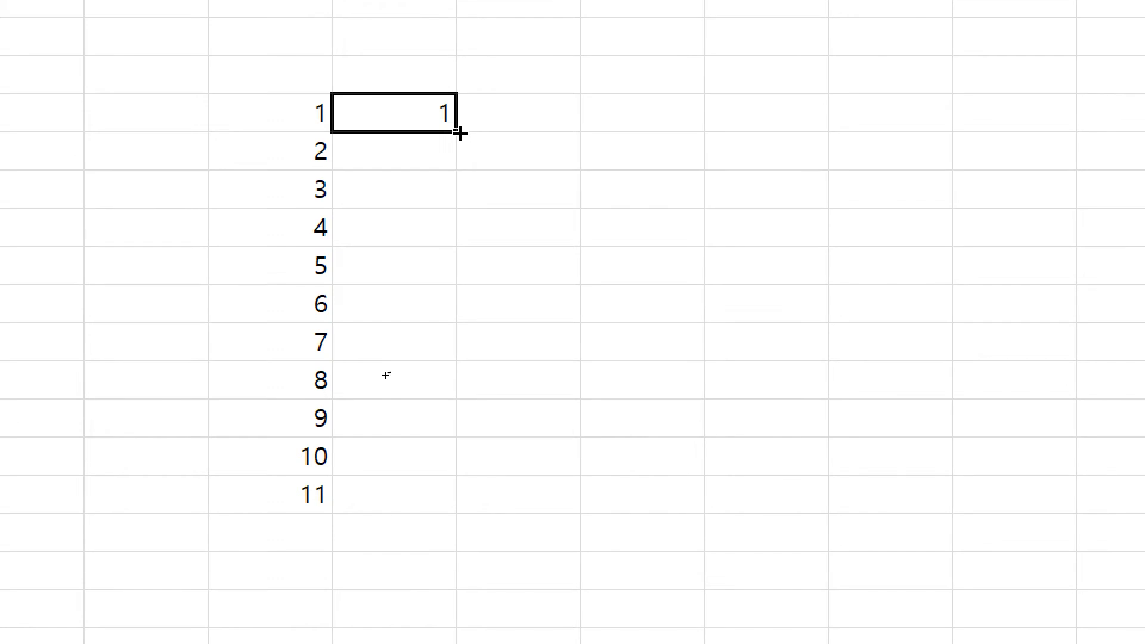
left_click_drag(460, 132, 435, 487, "ctrl")
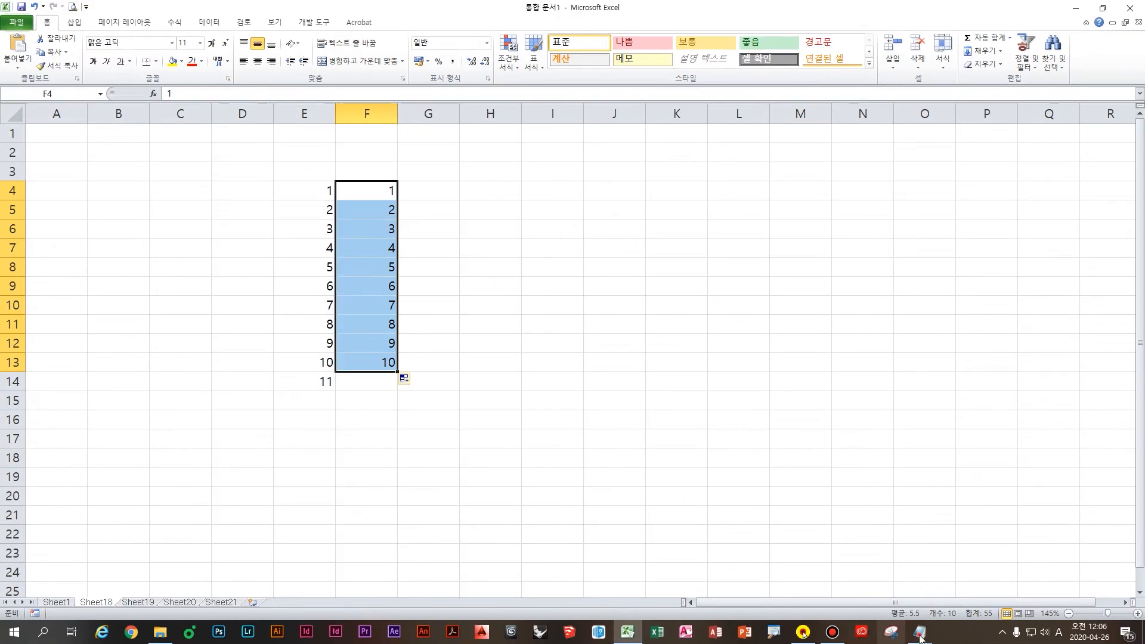
mouse_move(921, 638)
left_click(927, 593)
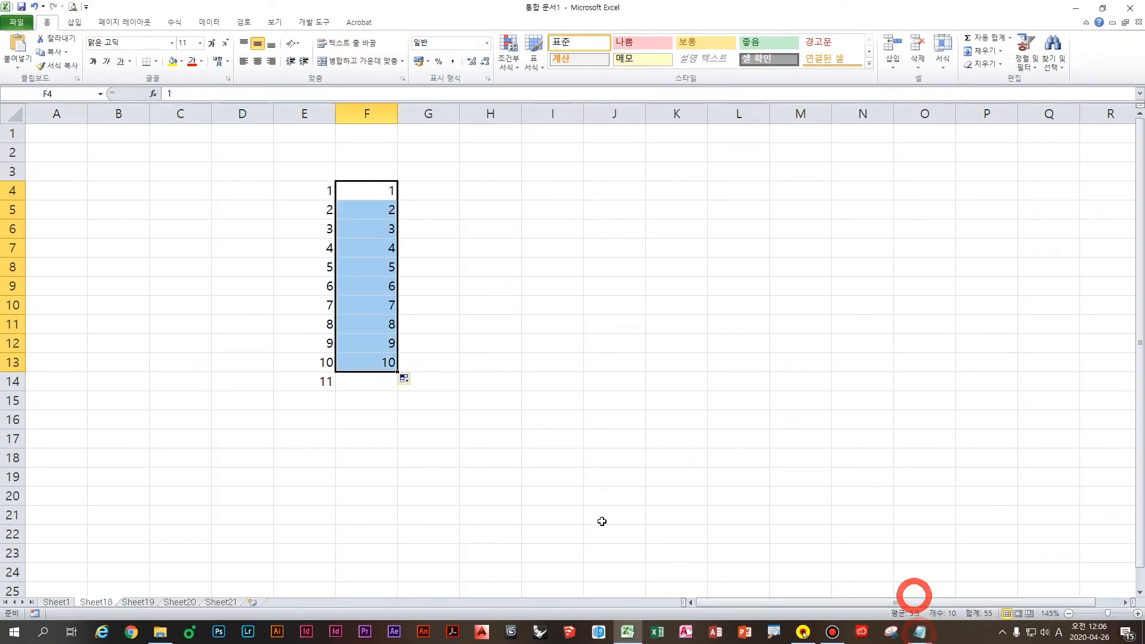
Step: Write the note that holding Ctrl with the fill handle steps numbers by 1, then return to Excel
type("자동채우기 핸ㄷ")
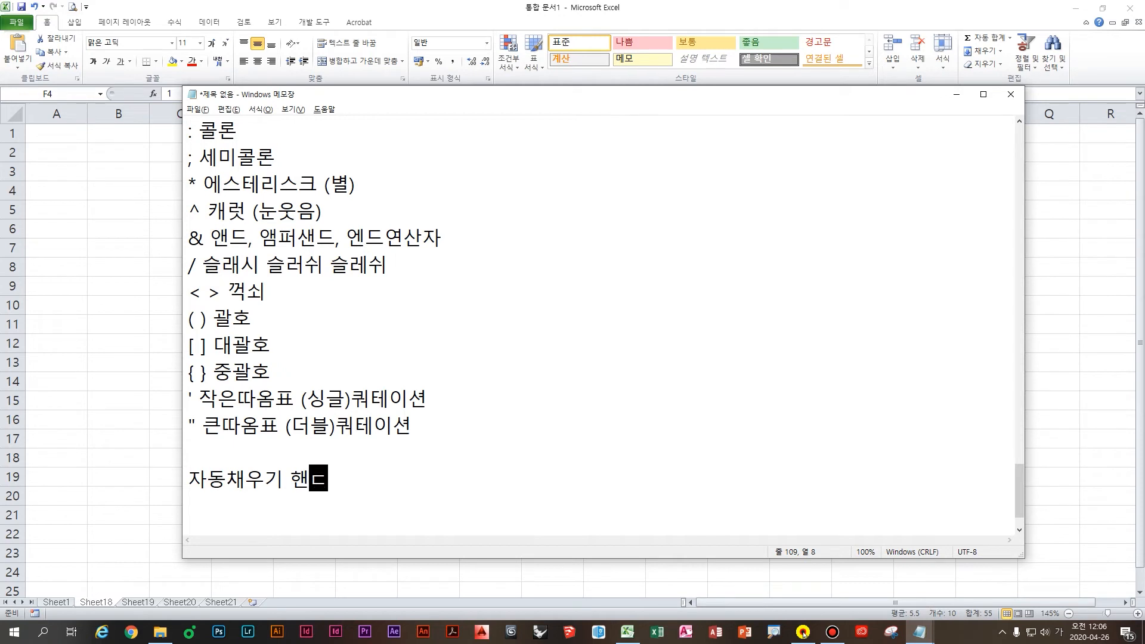
key("BackSpace")
key("BackSpace")
key("BackSpace")
type("핸들을 사용 ㅎ")
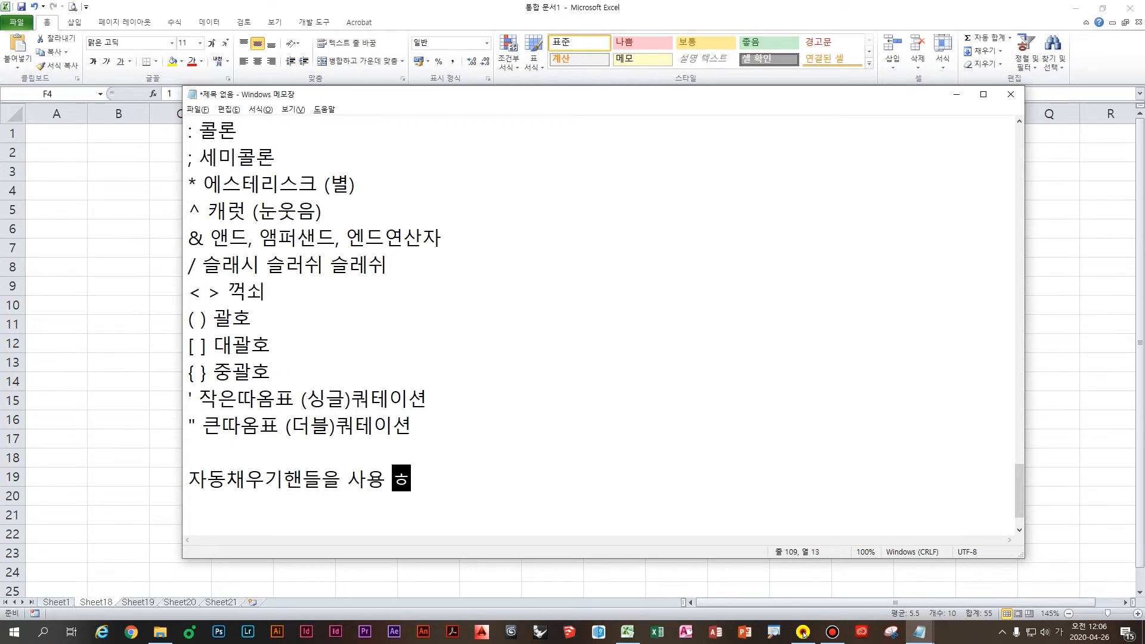
type("할 때 숫자가 1")
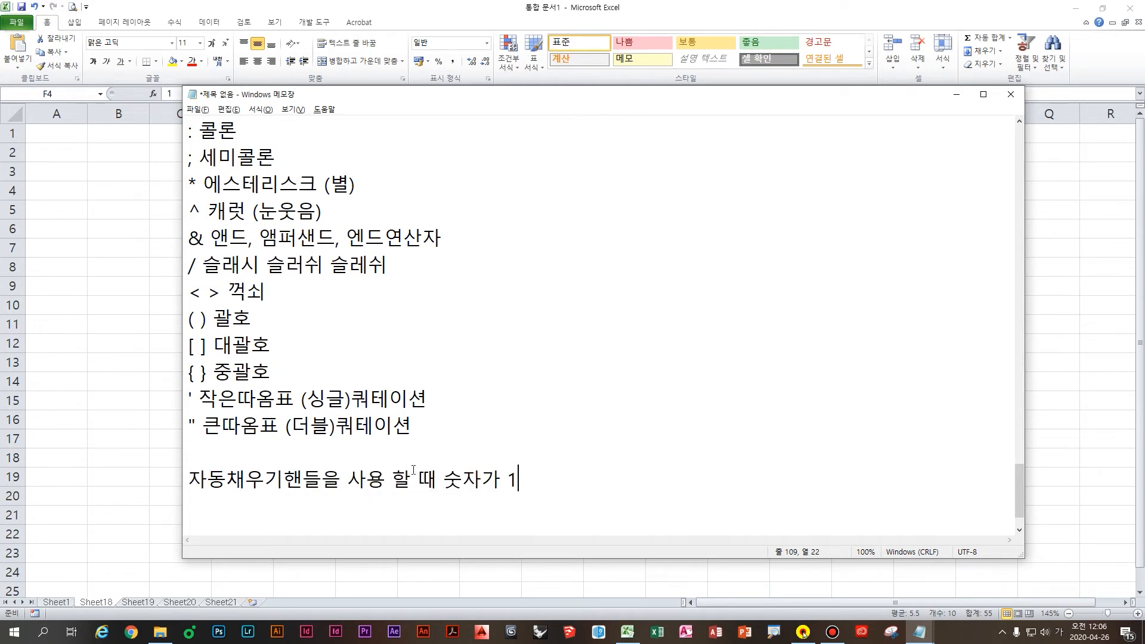
type("씩")
scroll(413, 470, "down", 1)
type("증가")
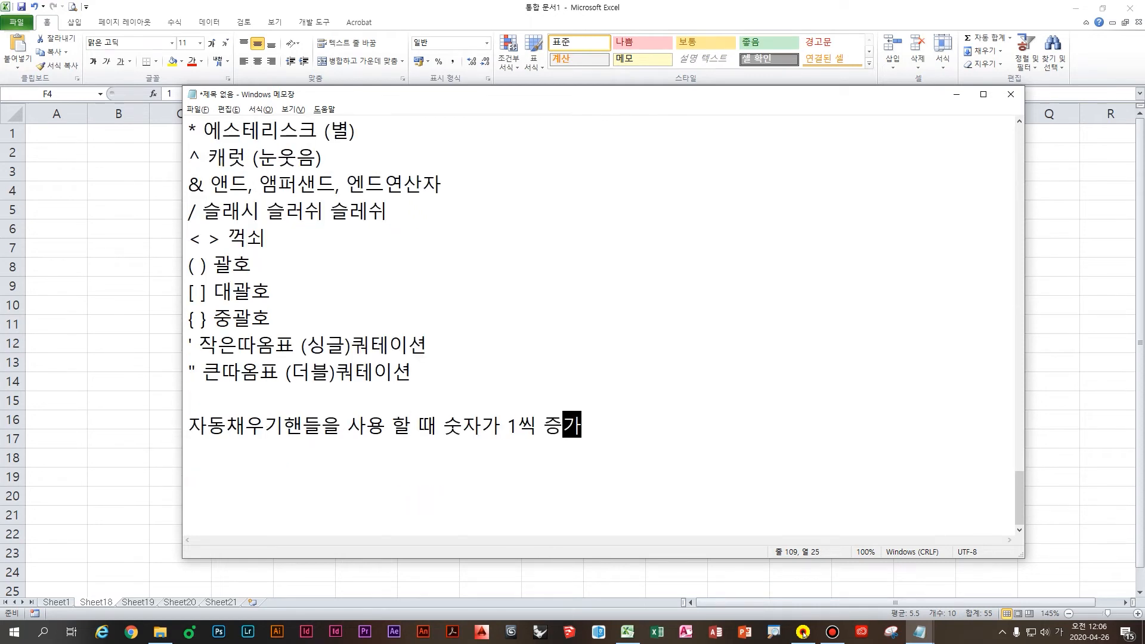
type("감할 때는")
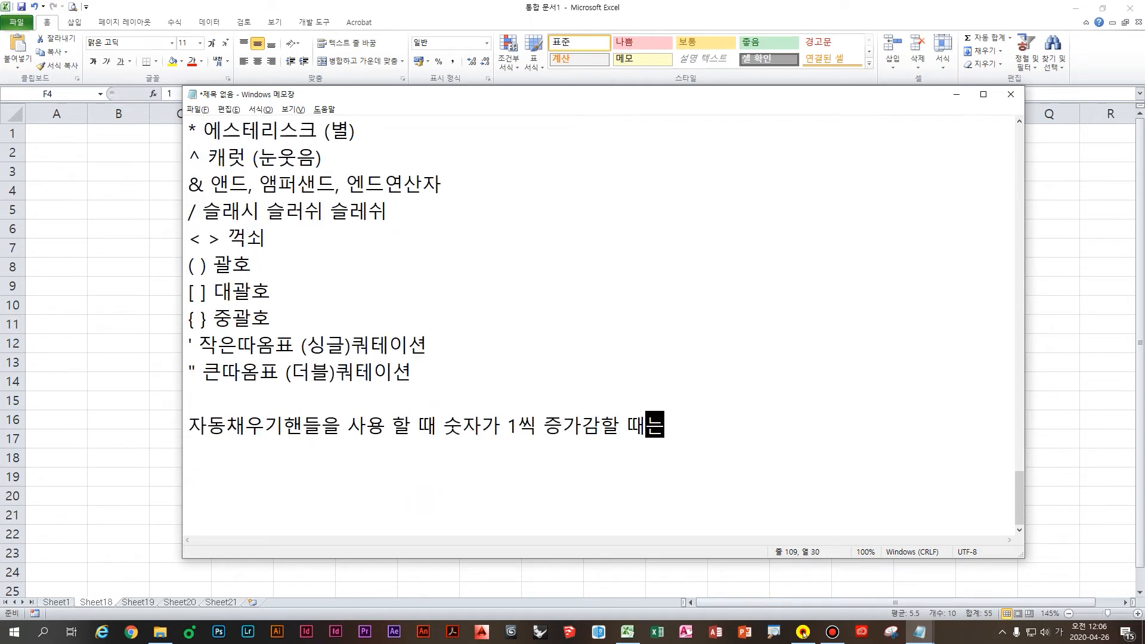
key("Return")
type("Ctrl ")
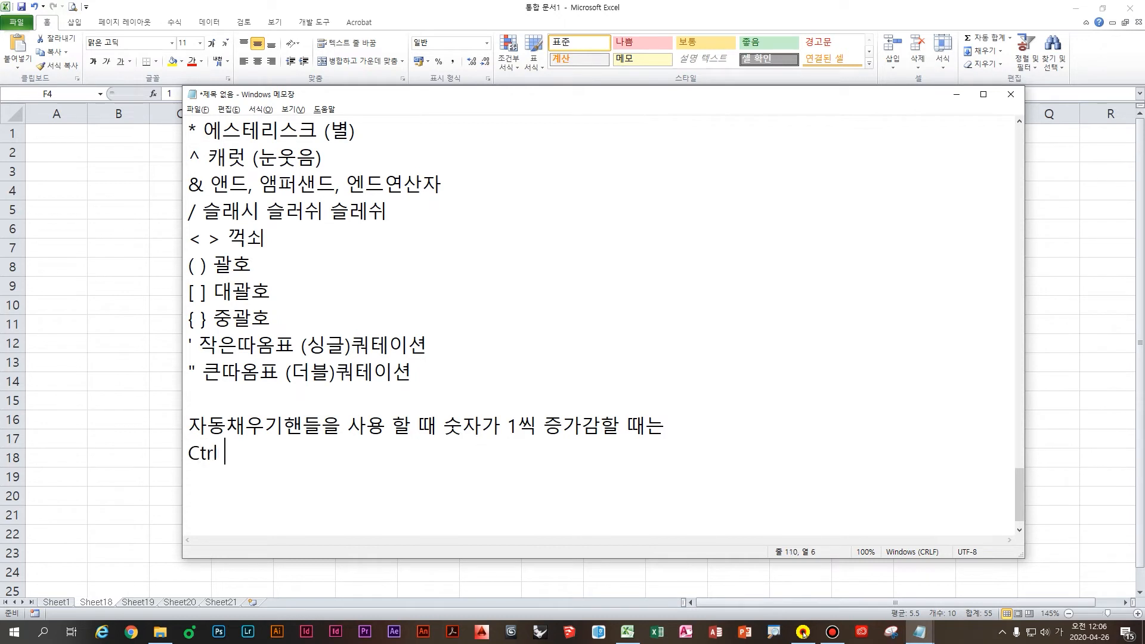
type("누른상태로 채우긩")
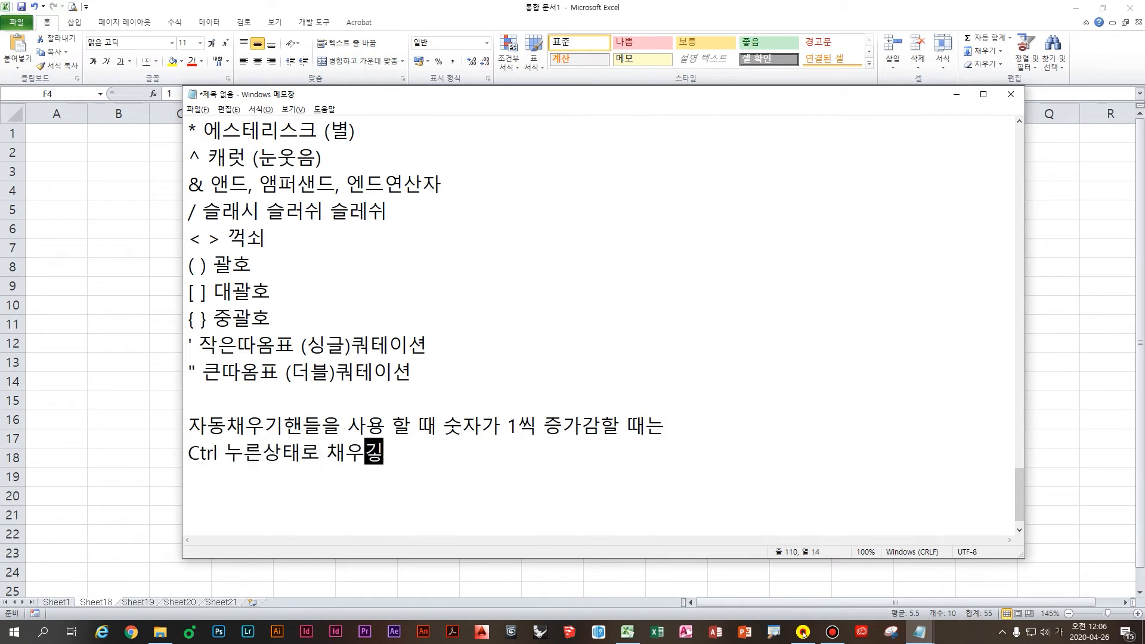
type("핸들을")
type(" 사")
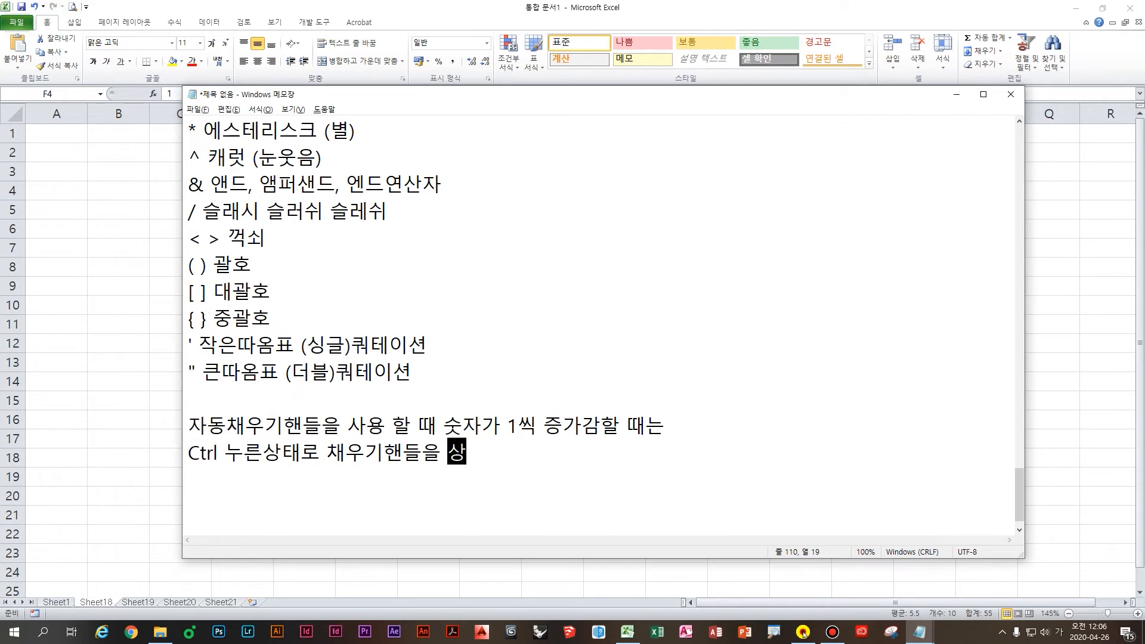
type("용하면 됨")
key("Return")
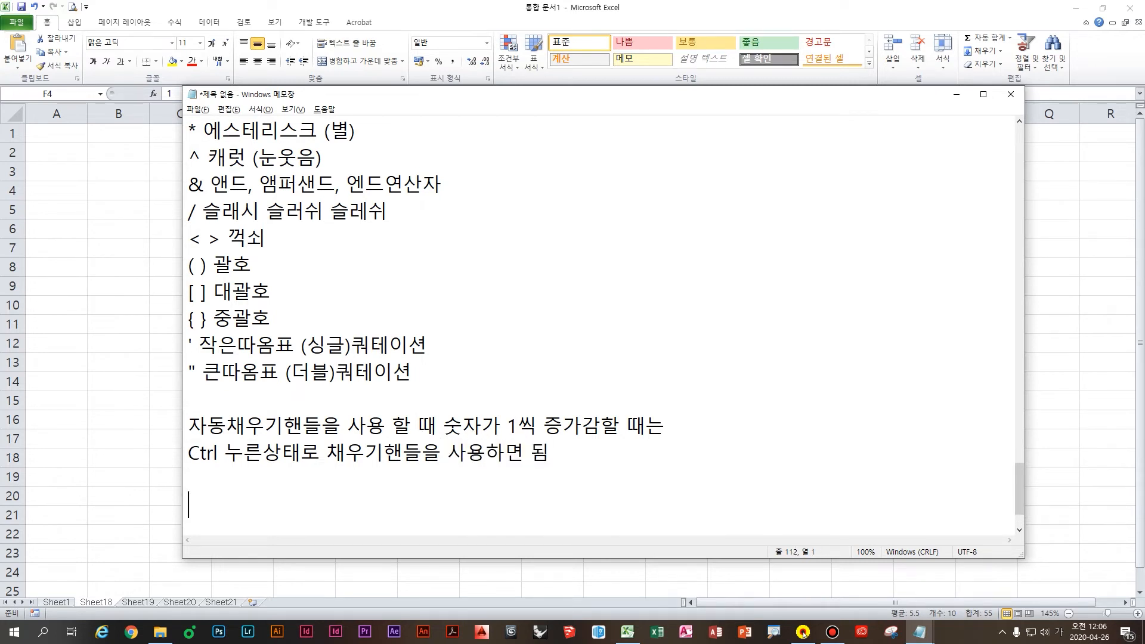
key("alt+Tab")
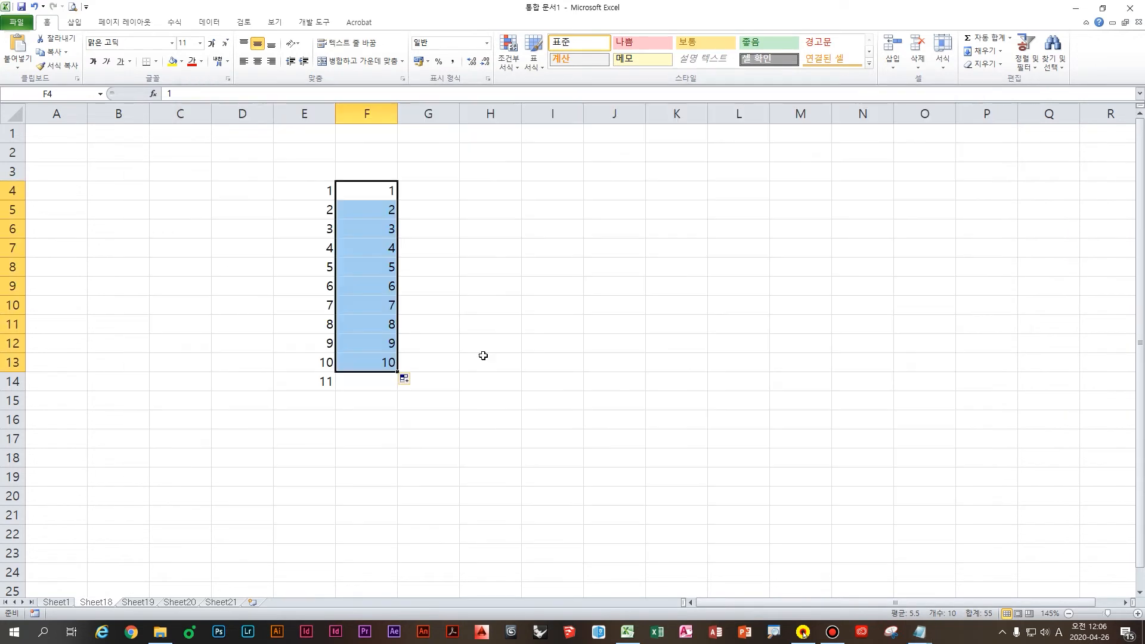
left_click(447, 327)
Step: Enter 1 in H13 and fill column H upward with -8 through 0
left_click(485, 393)
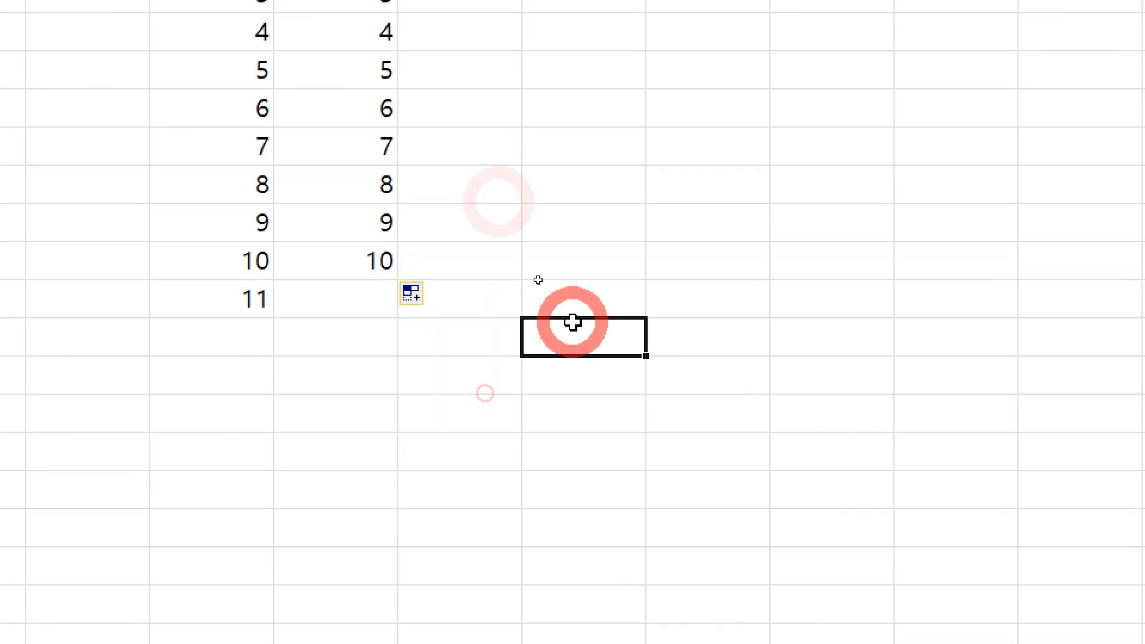
left_click(573, 258)
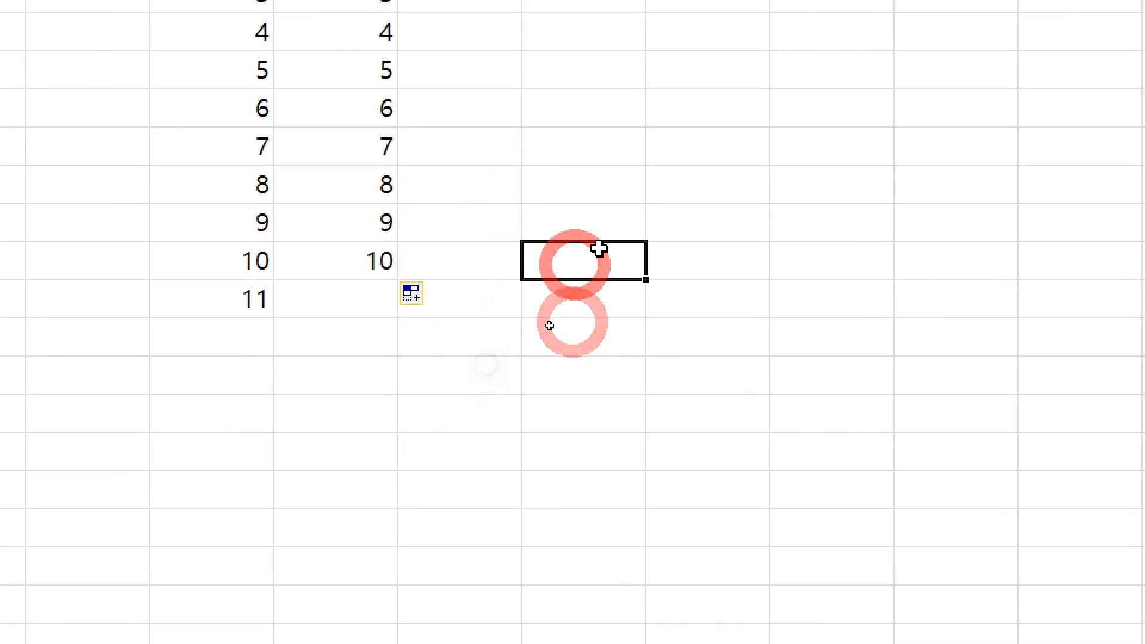
type("1")
key("Return")
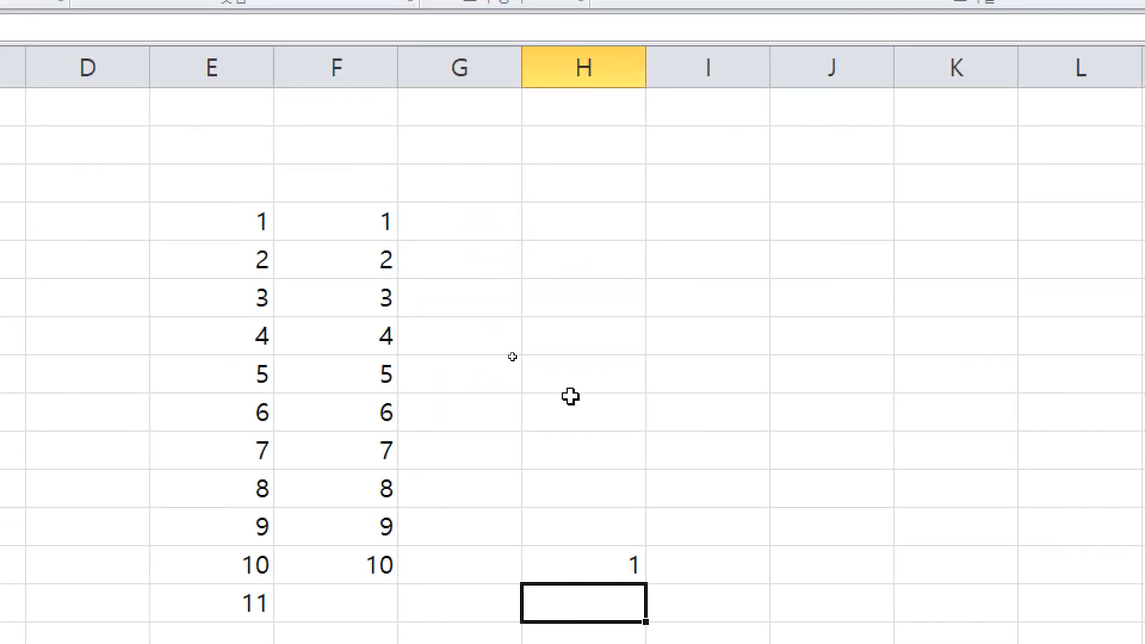
left_click(620, 566)
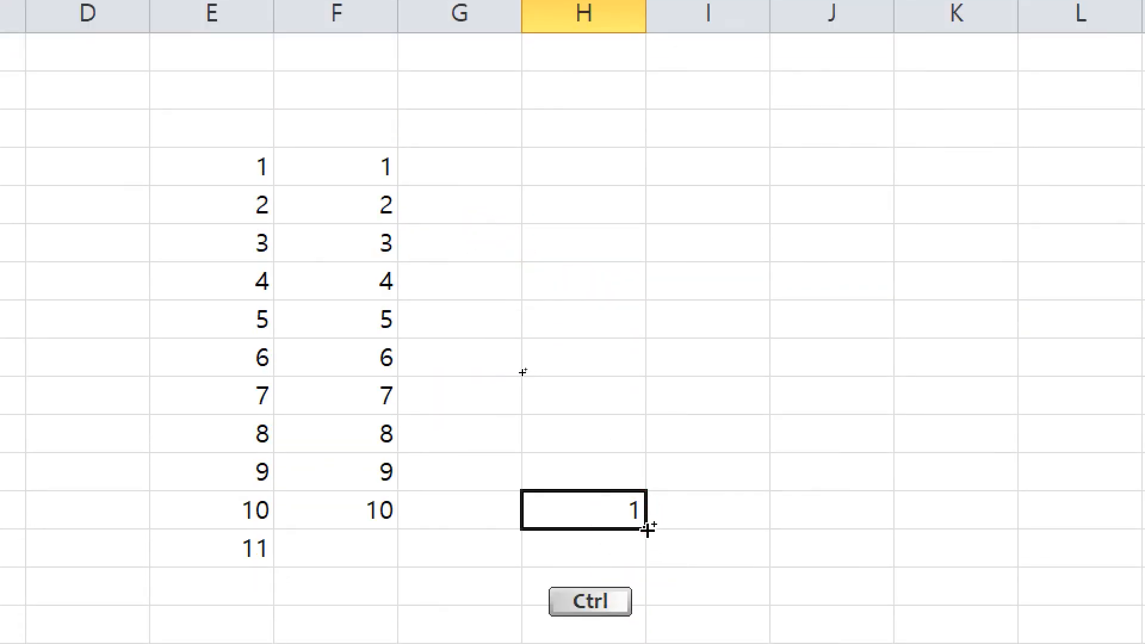
left_click_drag(647, 530, 654, 143)
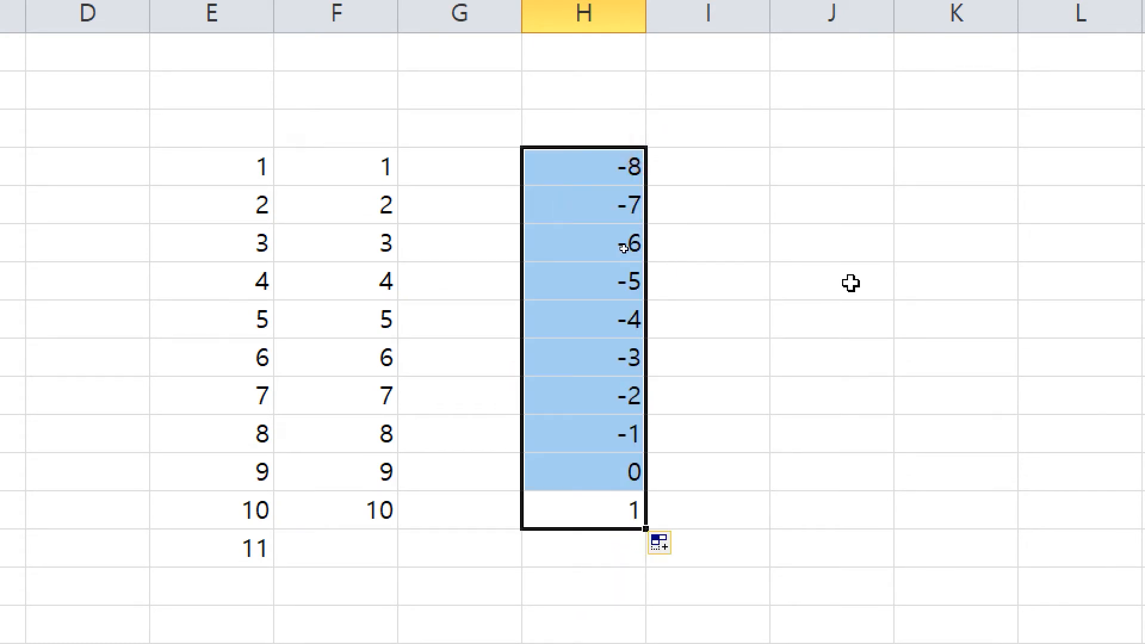
Step: Ctrl-fill column H downward from the 1 to continue with 2 through 11
left_click(613, 262)
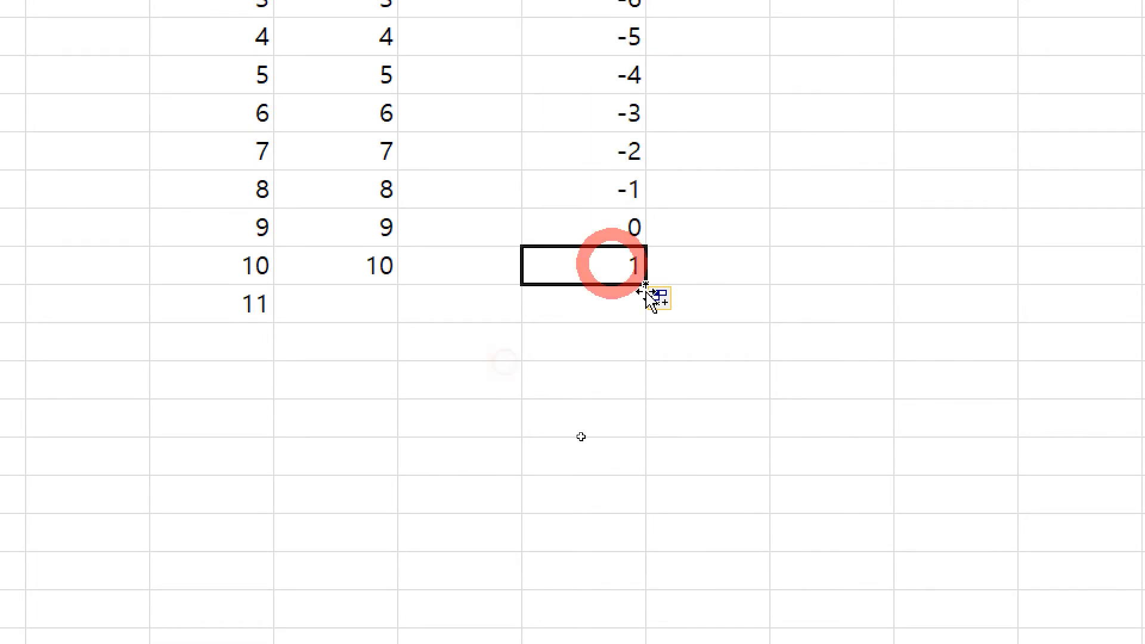
scroll(714, 150, "down", 3)
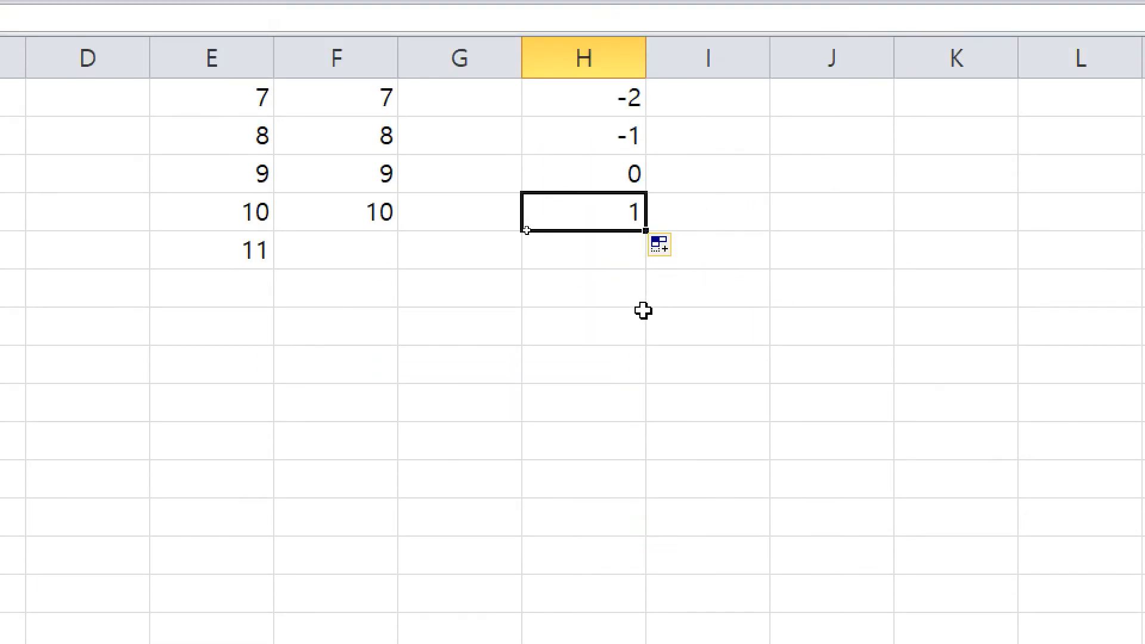
key("ctrl")
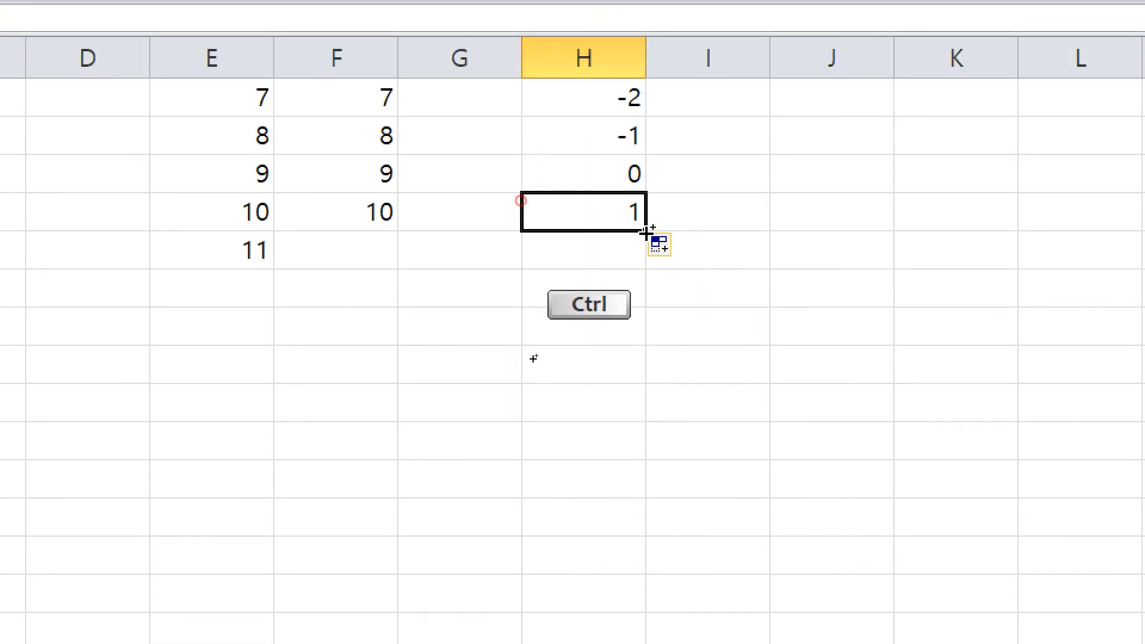
left_click_drag(644, 232, 669, 622)
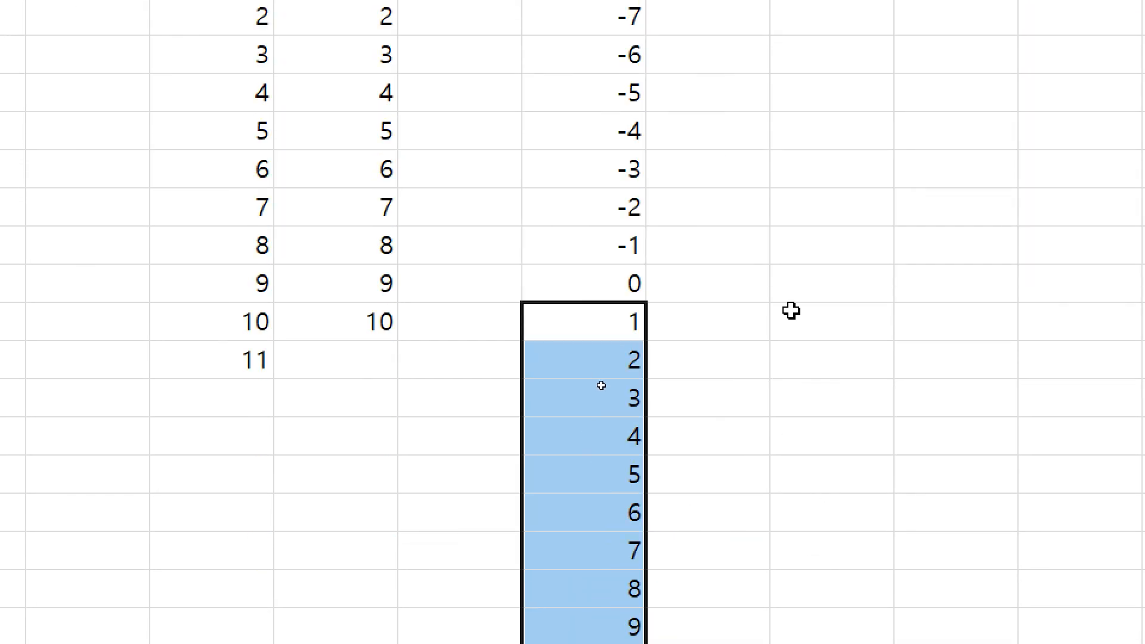
Step: Annotate upward fill as minus and downward fill as plus with arrows, then clear the markings
key("ctrl")
mouse_move(734, 322)
left_mouse_down()
mouse_move(719, 91)
mouse_move(770, 109)
left_mouse_up()
left_click_drag(802, 204, 880, 186)
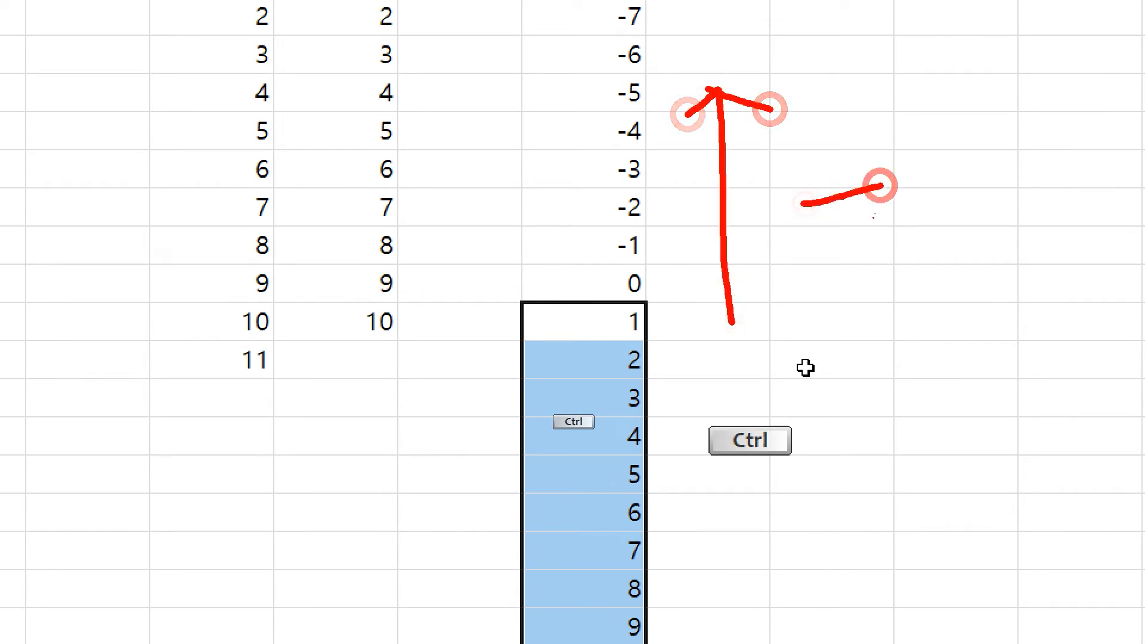
left_click_drag(734, 403, 704, 612)
left_click_drag(689, 541, 743, 555)
left_click_drag(794, 494, 911, 498)
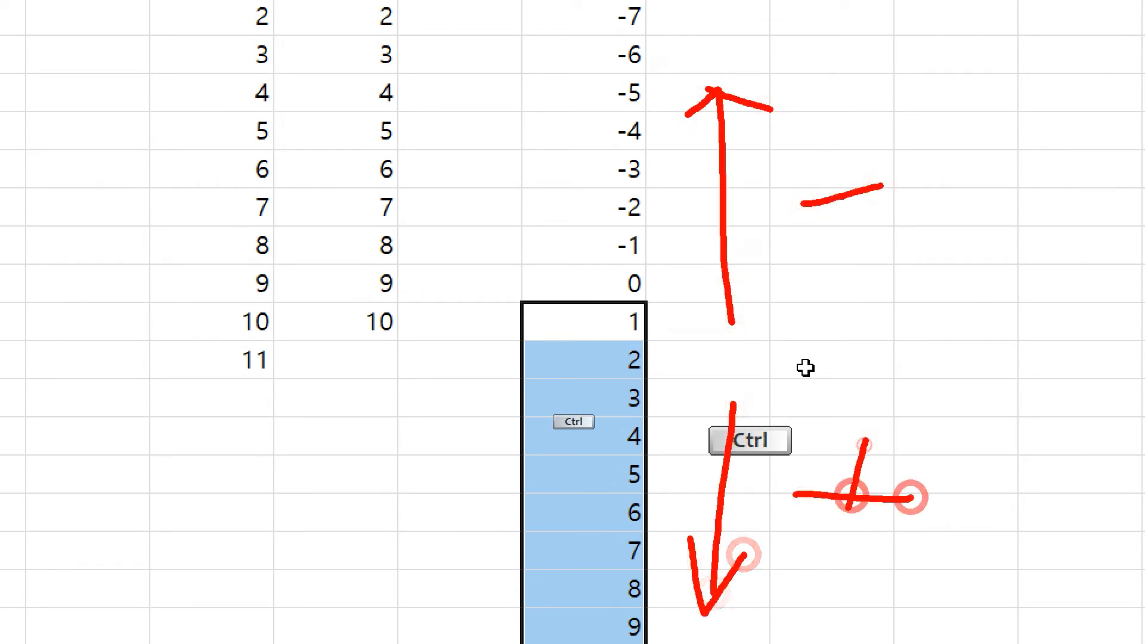
left_click_drag(866, 441, 828, 561)
left_click(691, 205)
scroll(438, 286, "down", 3)
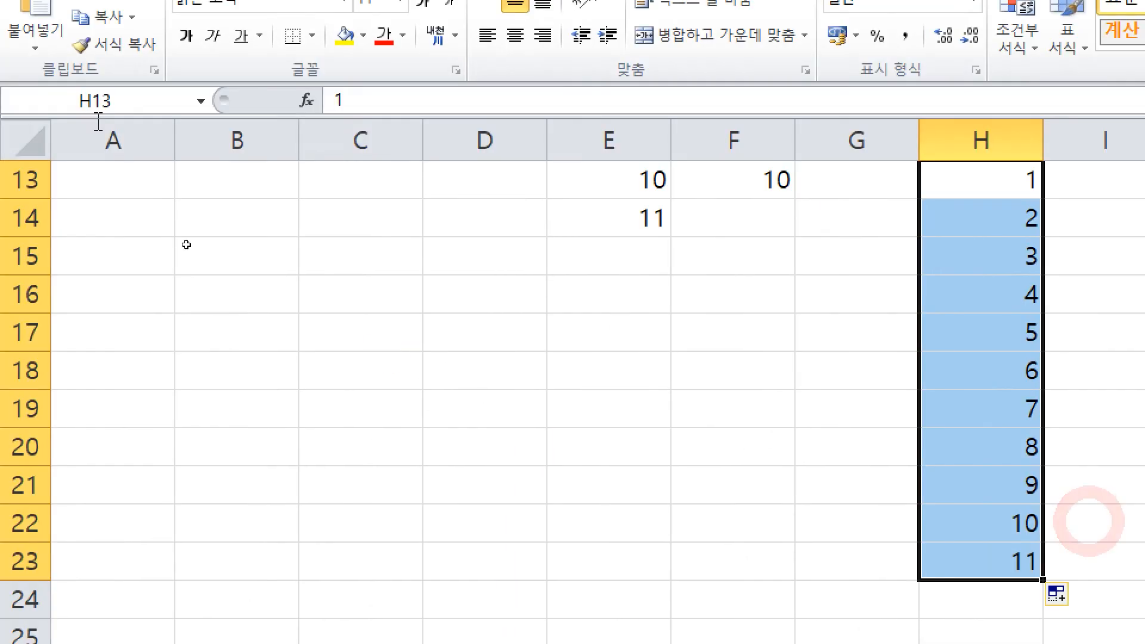
Step: Enter 1 in C18 and Ctrl-fill row 18 rightward with 2 through 5
left_click(370, 401)
left_click(305, 357)
type("1")
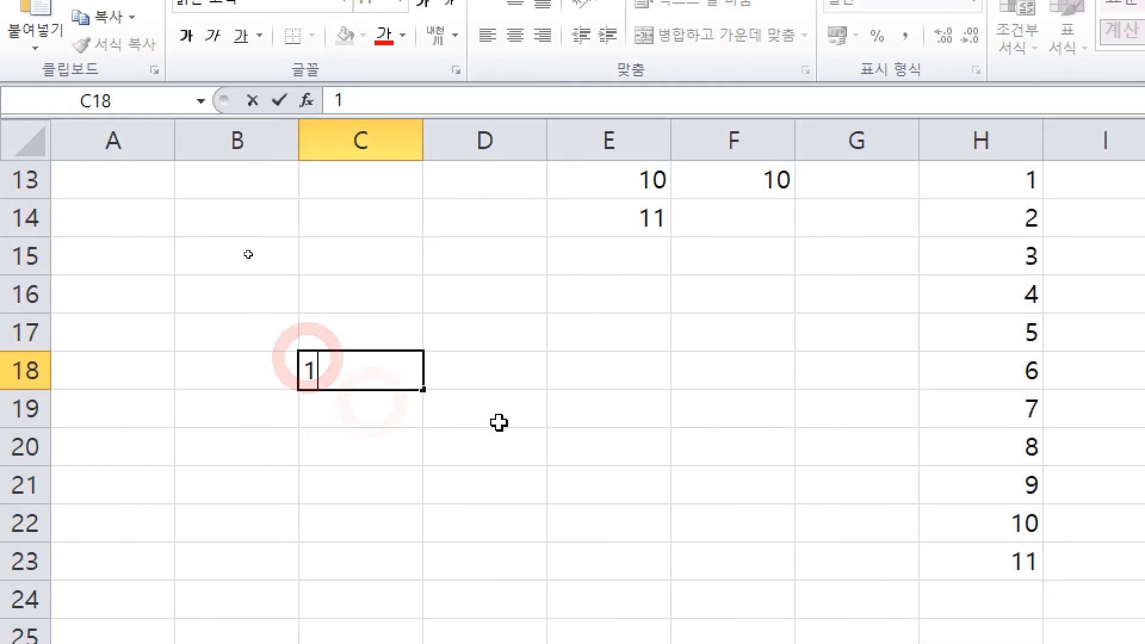
key("Tab")
left_click(359, 364)
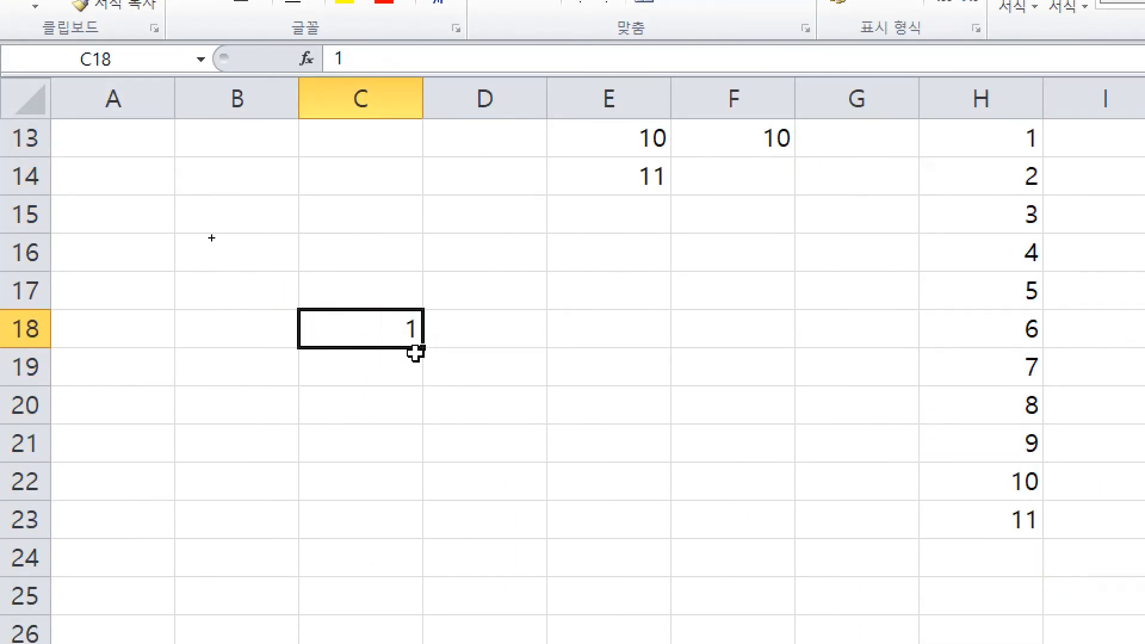
left_click_drag(422, 348, 925, 351)
Step: Ctrl-fill leftward from C18 to put 0 and -1 in B18:A18, then bring Notepad forward
left_click(368, 327)
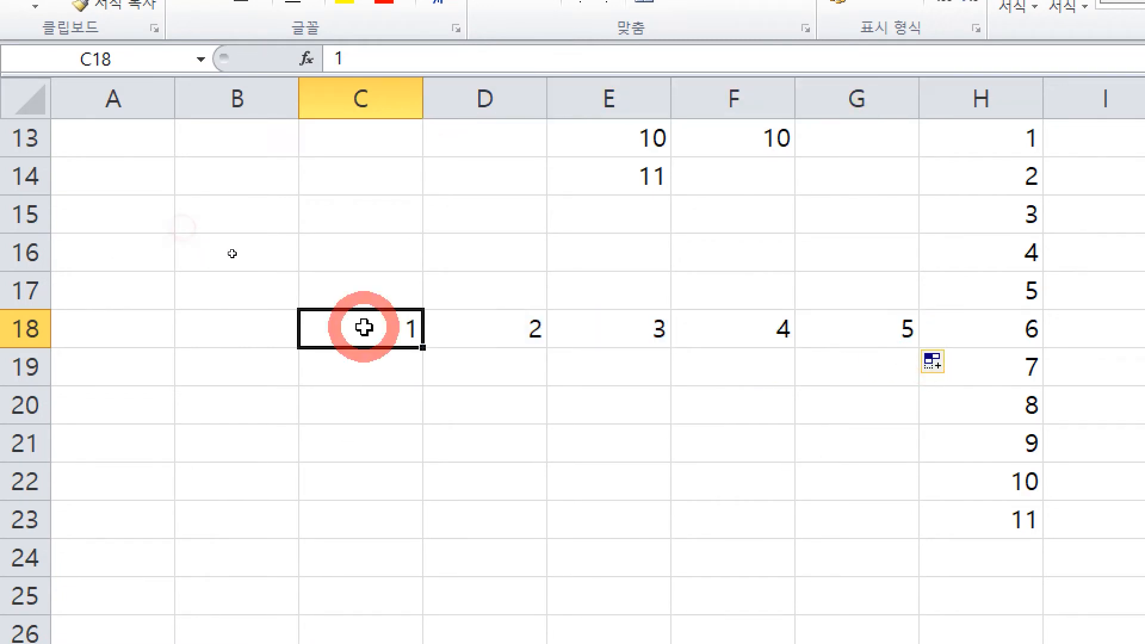
key("Left")
key("Left")
left_click(399, 327)
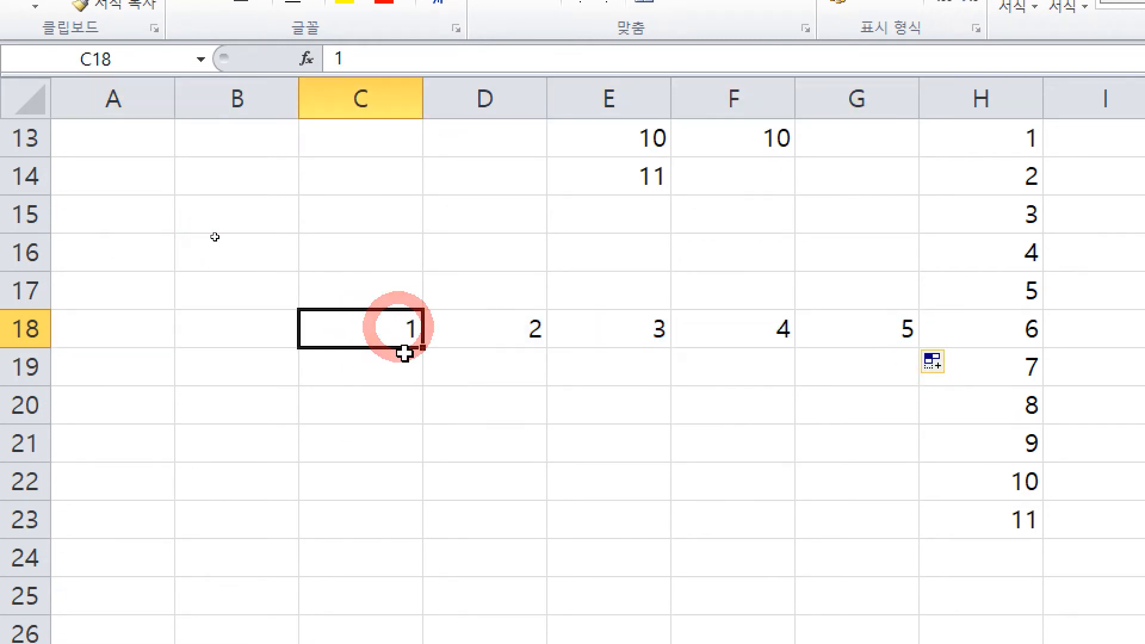
left_click_drag(428, 349, 77, 346)
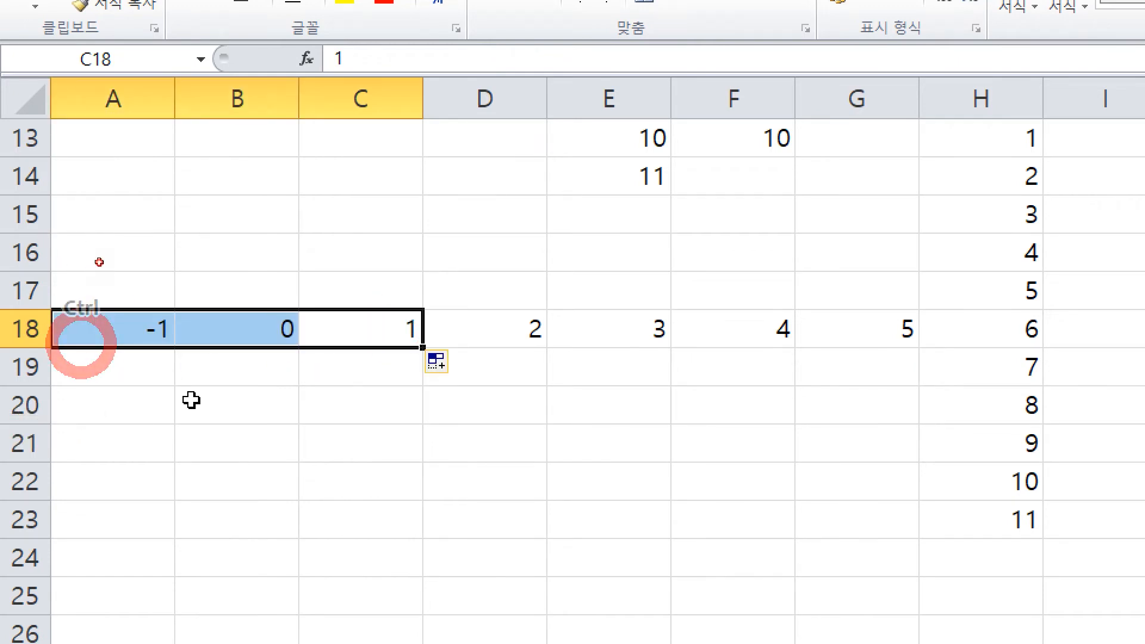
left_click(95, 326)
left_click(307, 429)
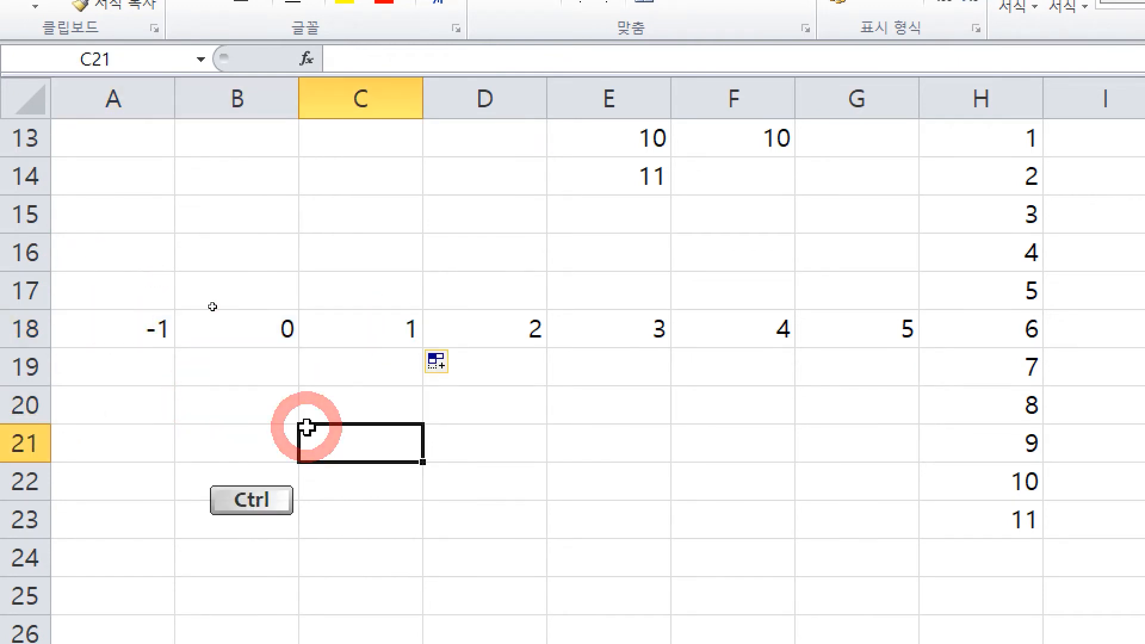
left_click(919, 633)
left_click(920, 588)
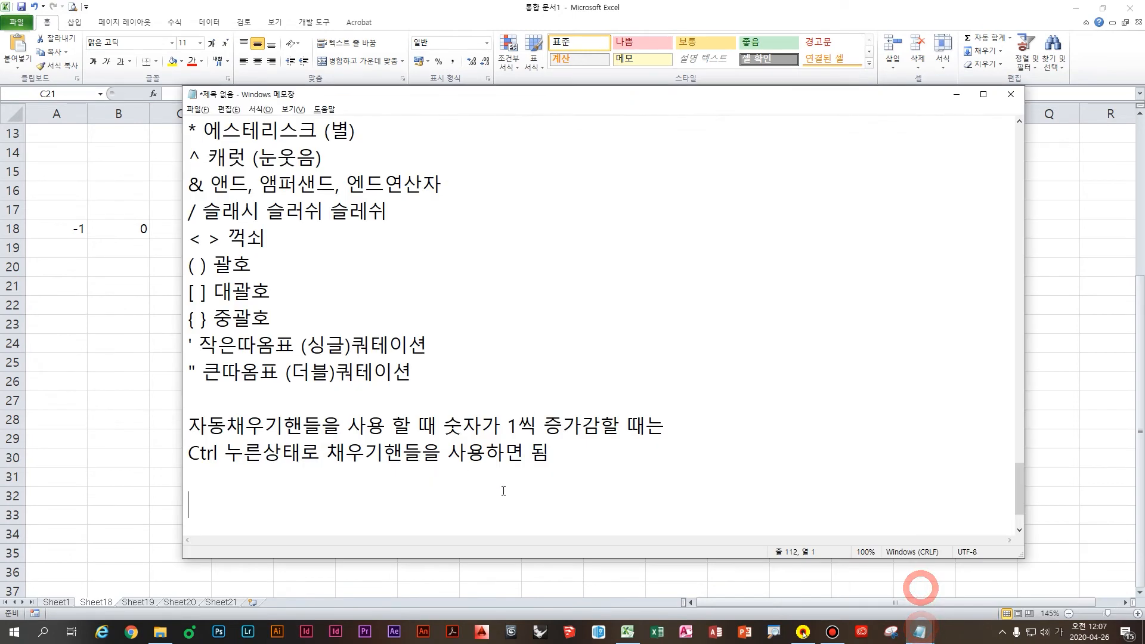
Step: Type a fill-handle definition line (자동채우기핸들=…) and move it under the quote notes
type("채우기핸들을")
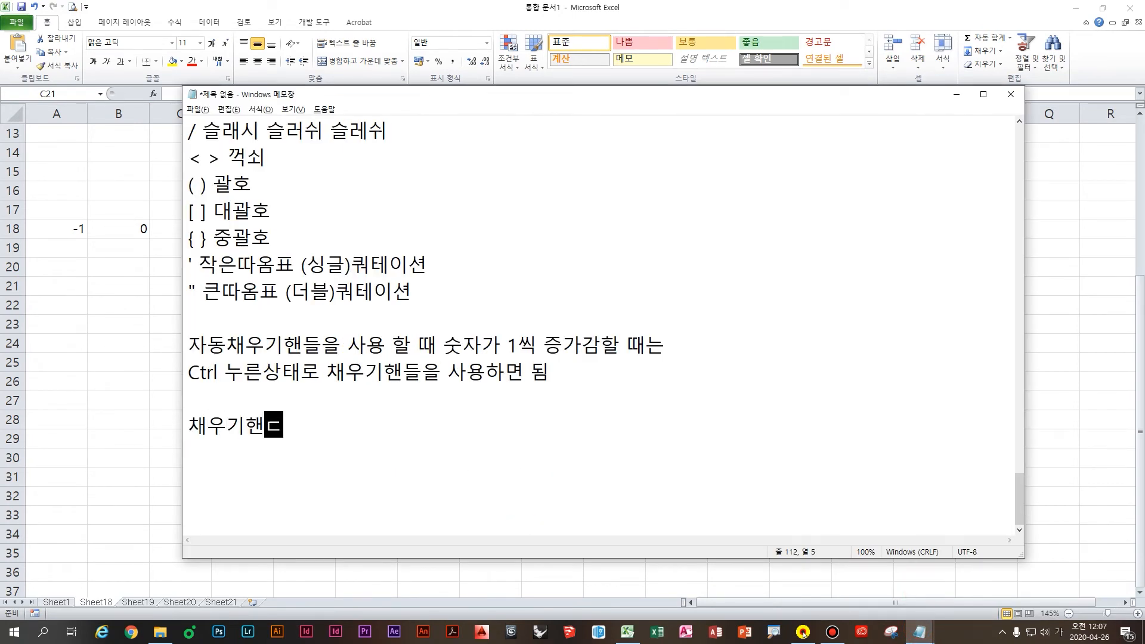
key("BackSpace")
key("BackSpace")
key("BackSpace")
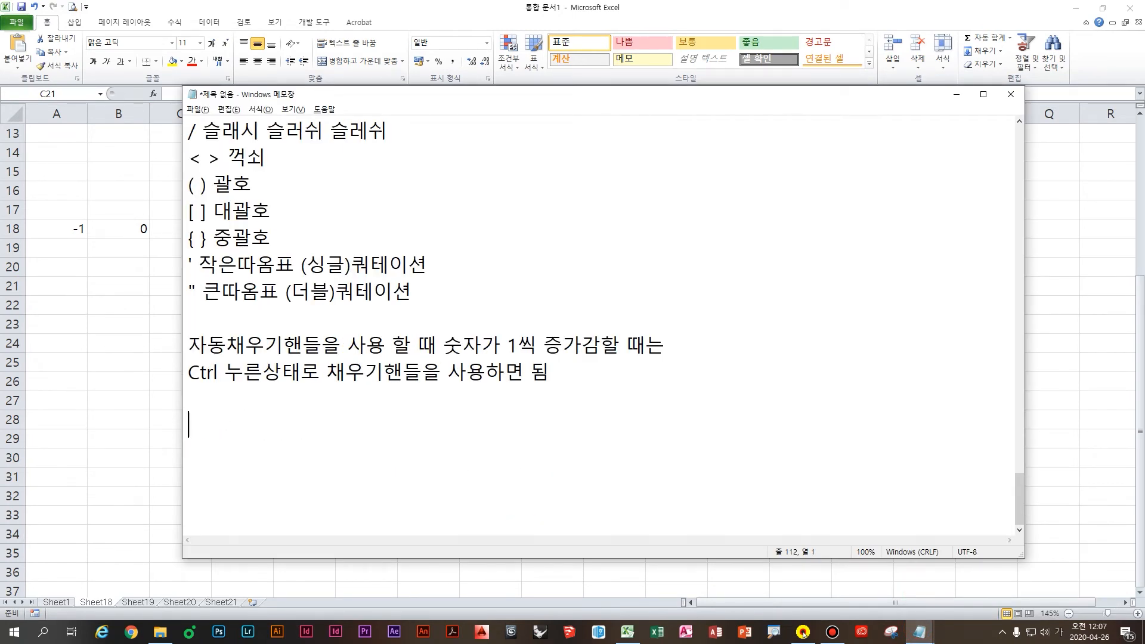
type("자동채우기핸들=체")
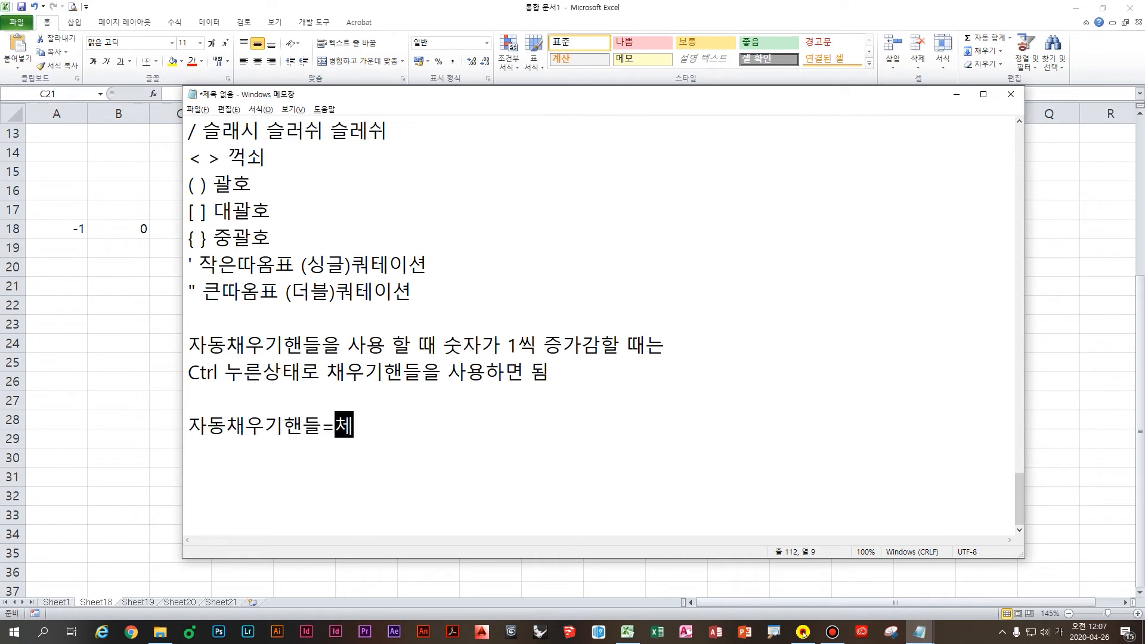
type("채우기해ㅔ")
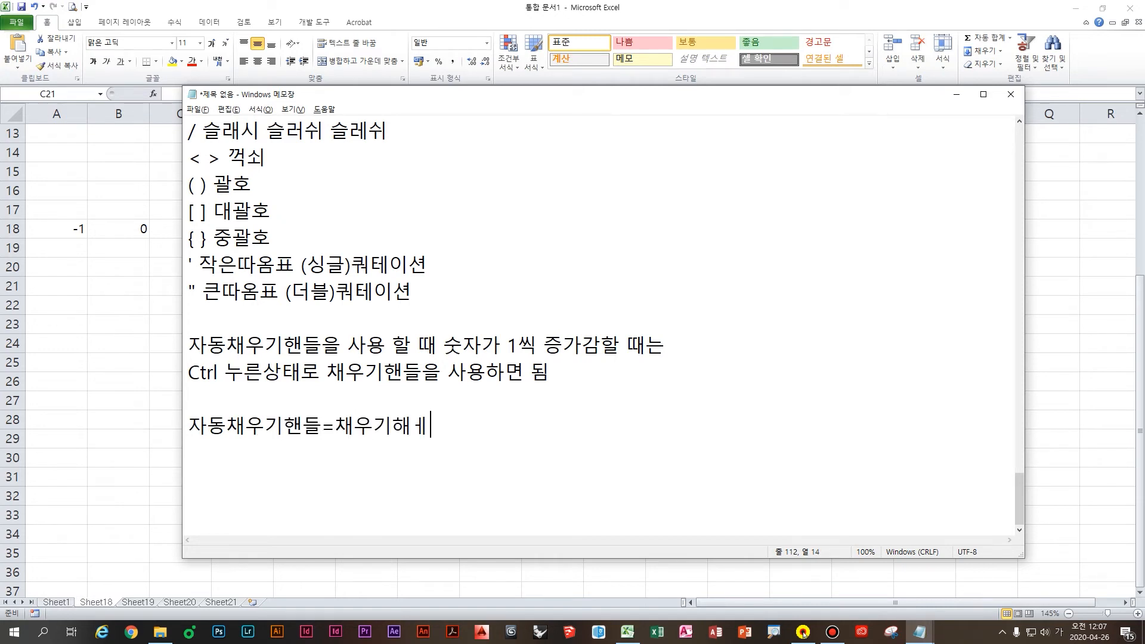
type("ㄴ드ㅜ드ㅜ")
key("BackSpace")
key("BackSpace")
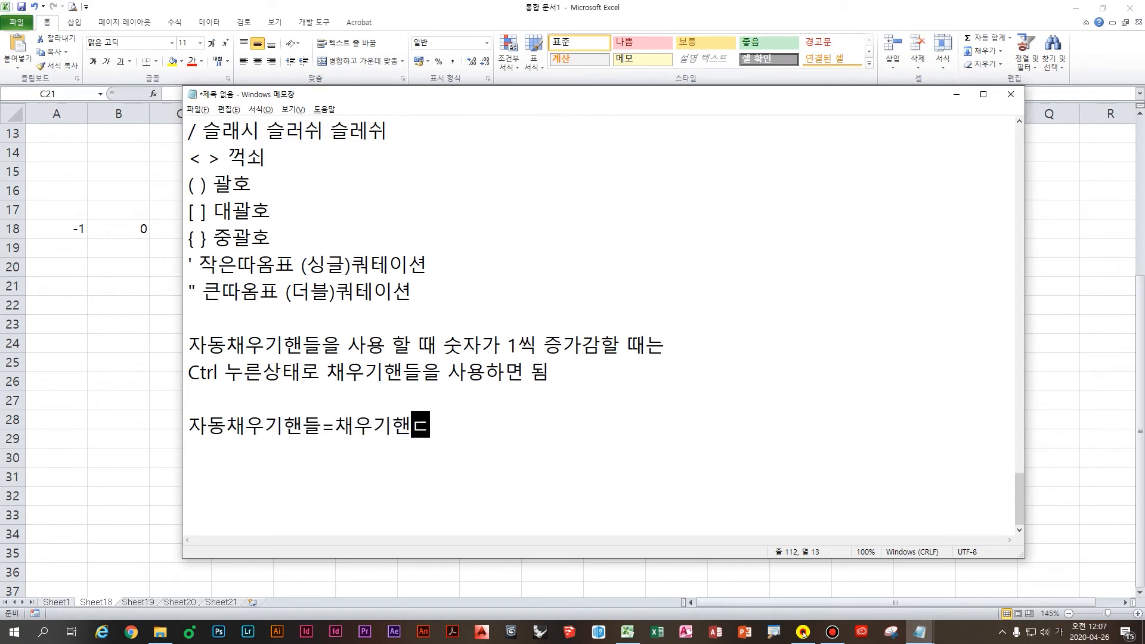
left_click(460, 427)
left_click_drag(460, 427, 133, 427)
key("ctrl+x")
left_click(231, 316)
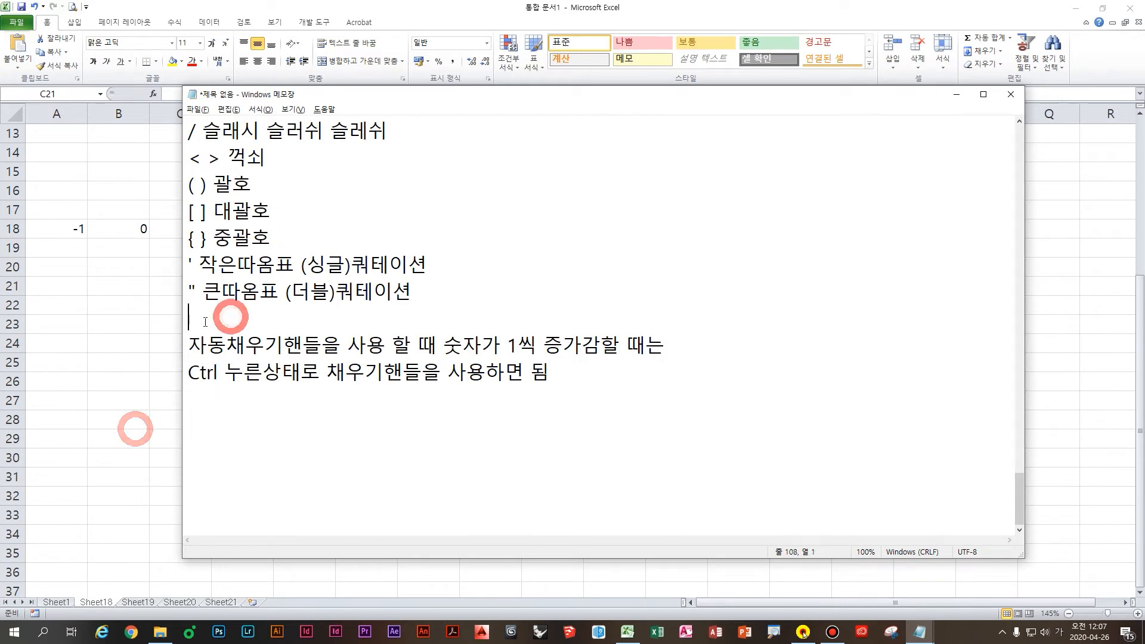
key("ctrl+v")
Step: Add blank lines around the definition and start a new line below the Ctrl note
left_click(185, 315)
key("Return")
left_click(419, 345)
left_click(454, 346)
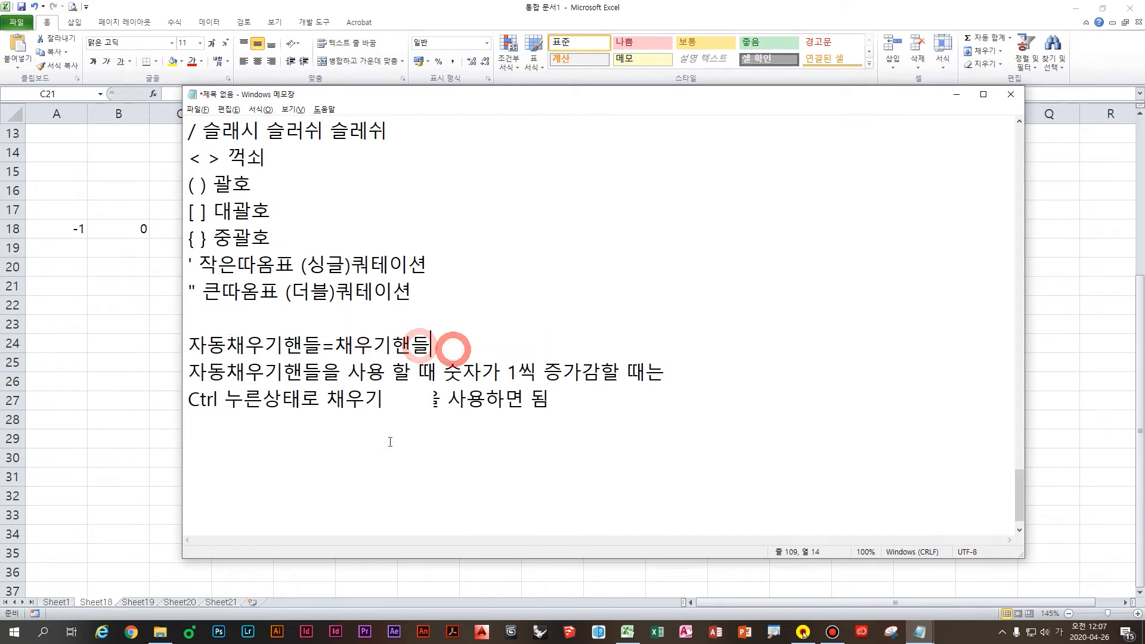
key("Return")
left_click(391, 447)
key("Return")
Step: Type the rules: fill handle up or left decreases (감소), down or right increases
type("자동")
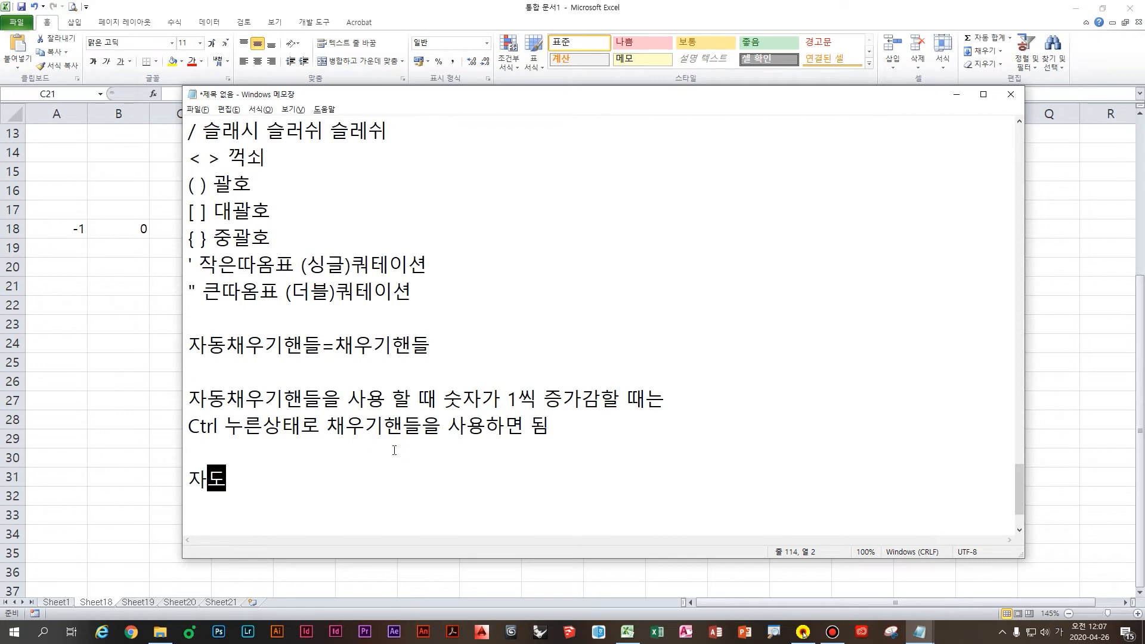
type("채우기핸들을 ")
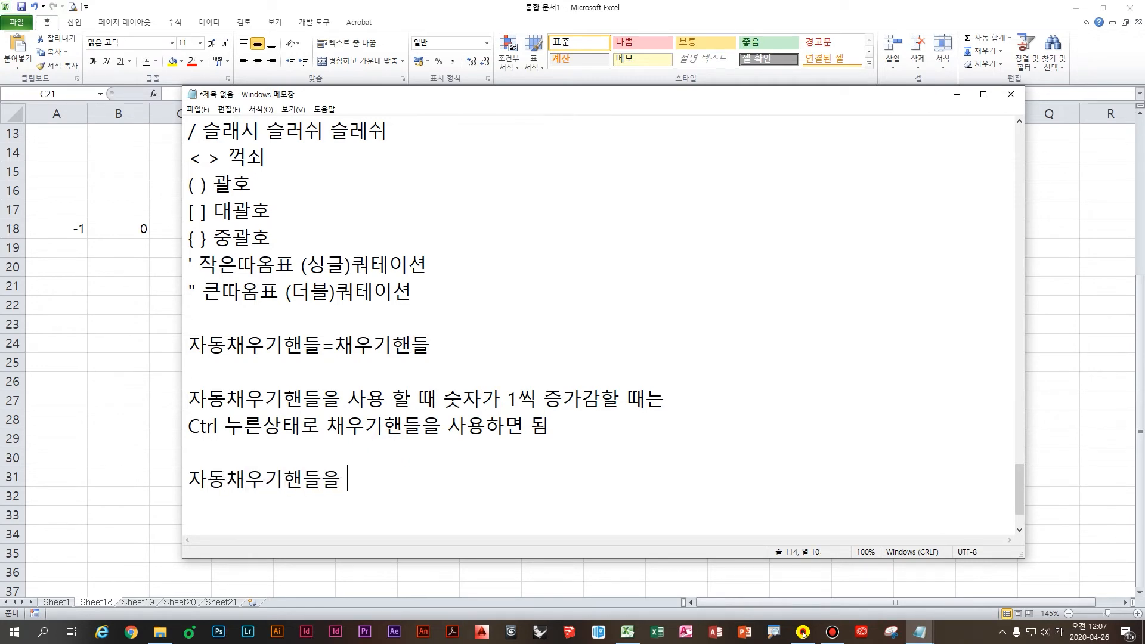
type("위로 사용하면 감")
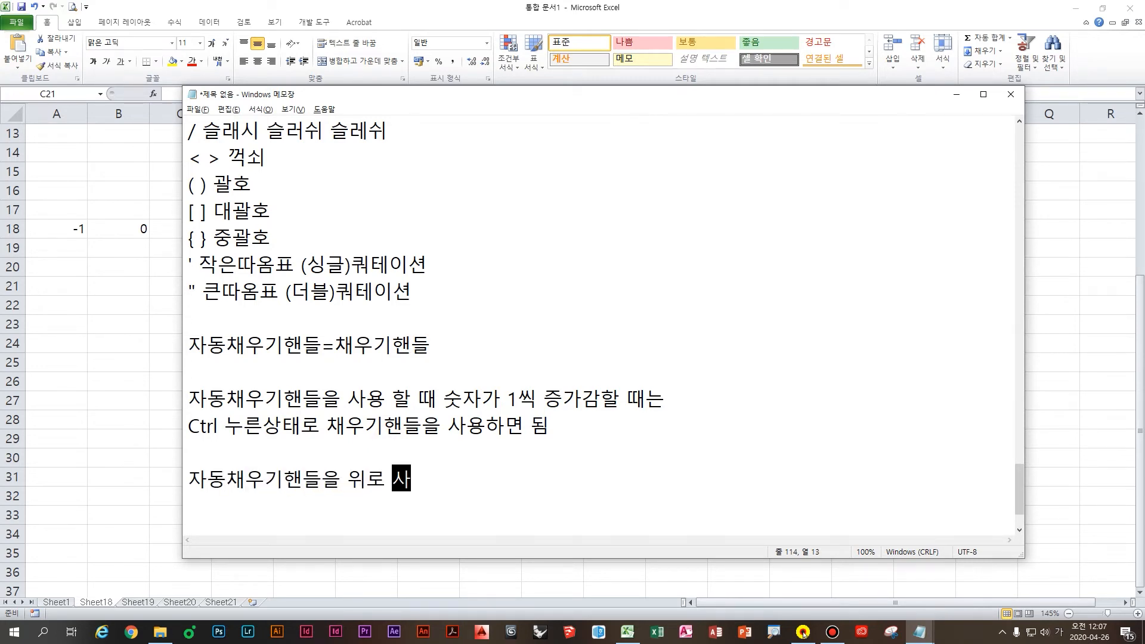
key("BackSpace")
key("BackSpace")
key("BackSpace")
key("BackSpace")
key("BackSpace")
key("BackSpace")
key("BackSpace")
key("BackSpace")
key("BackSpace")
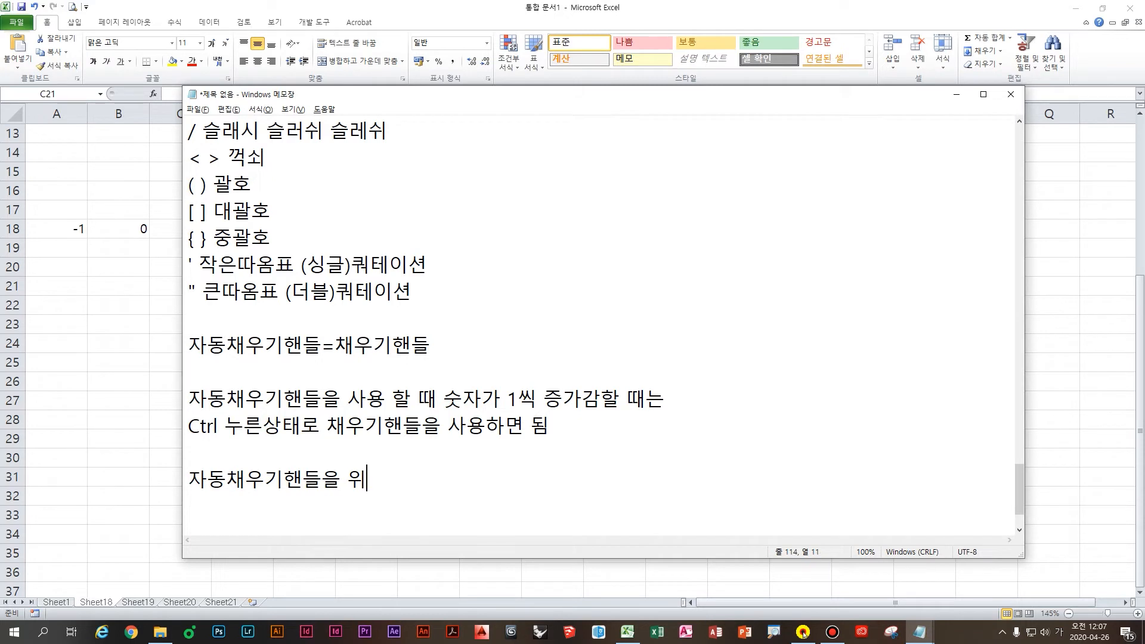
type(", 좌측으")
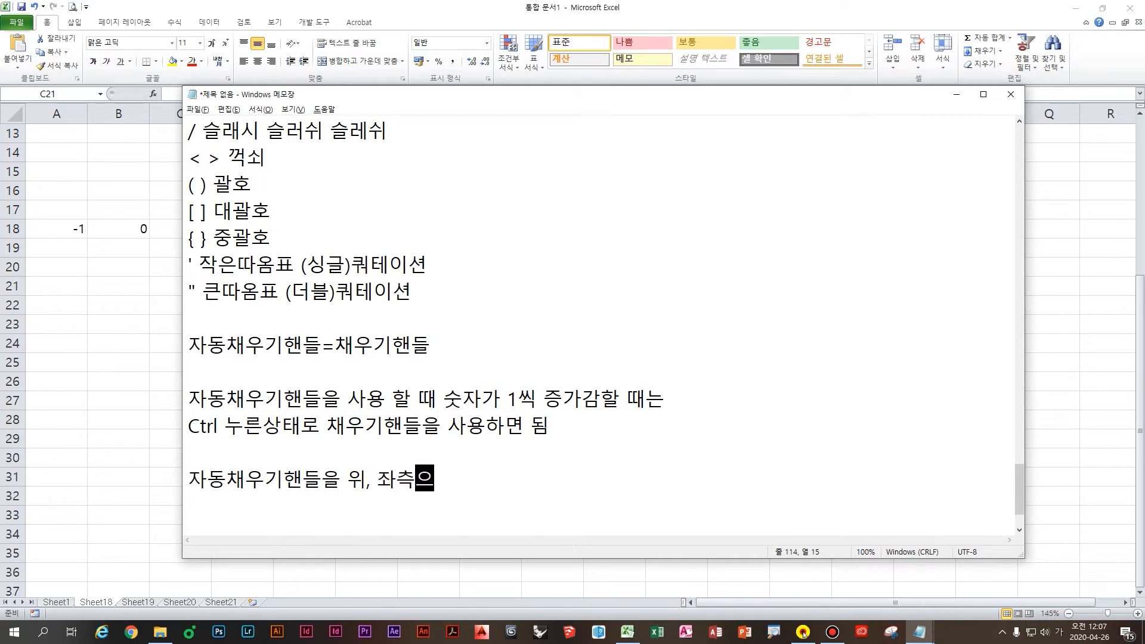
type("로 땡기면 ")
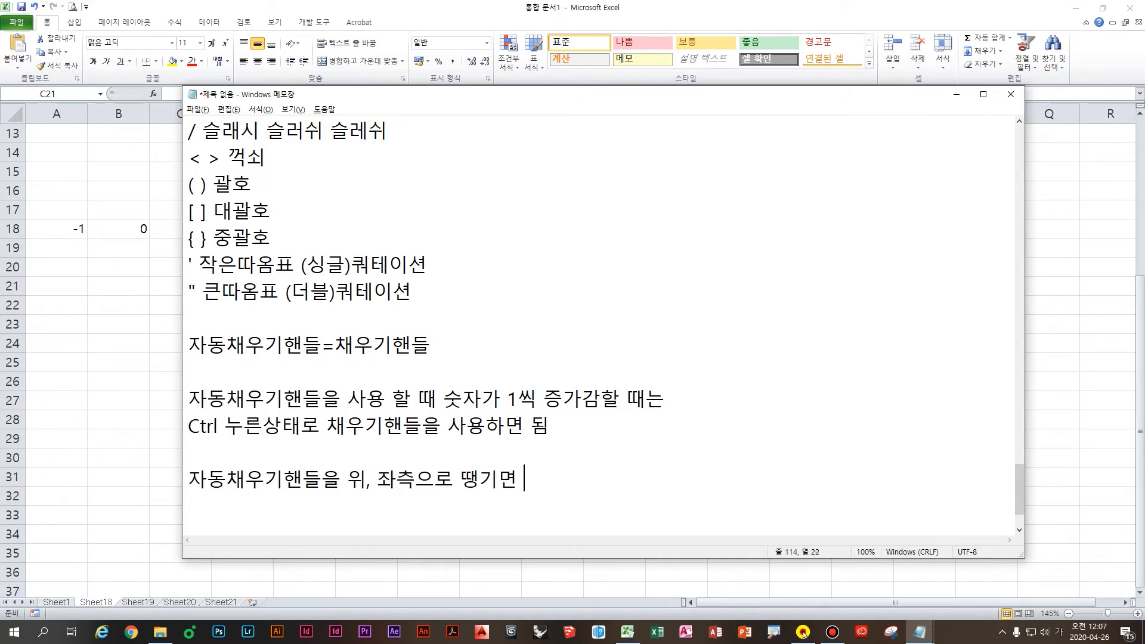
type("감소")
key("Return")
scroll(427, 444, "down", 2)
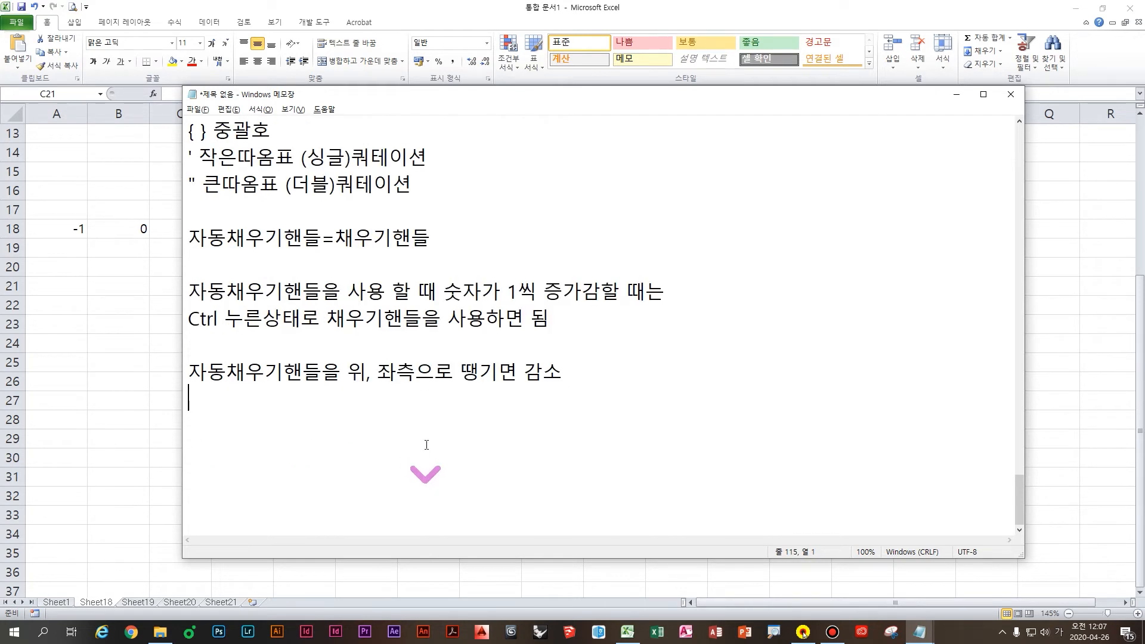
type("자동채우기핸들")
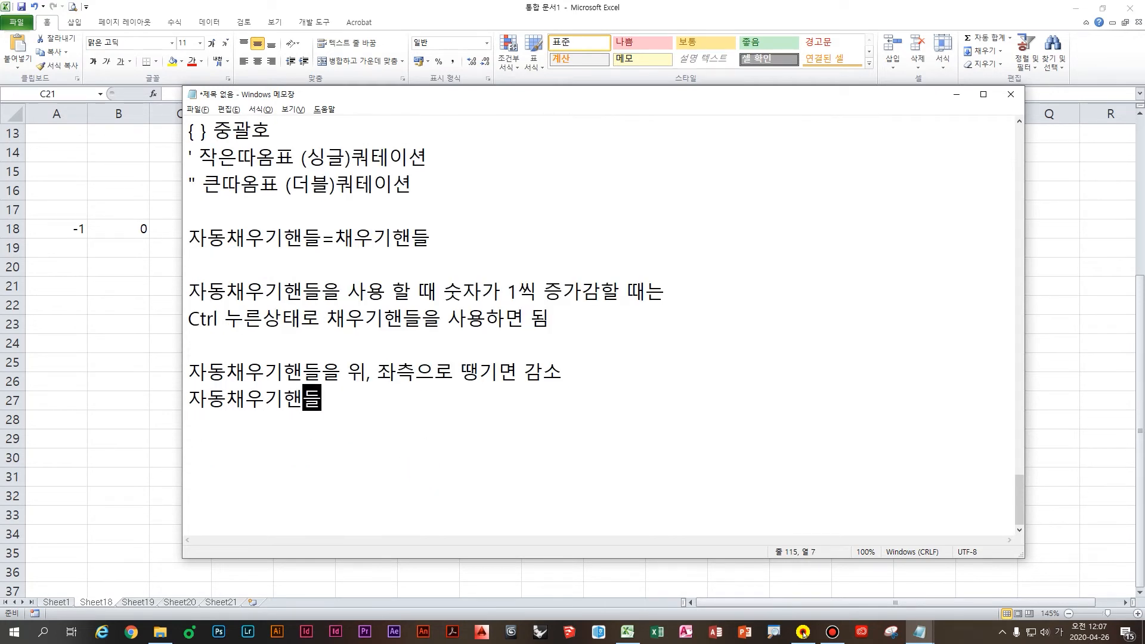
type("을 하")
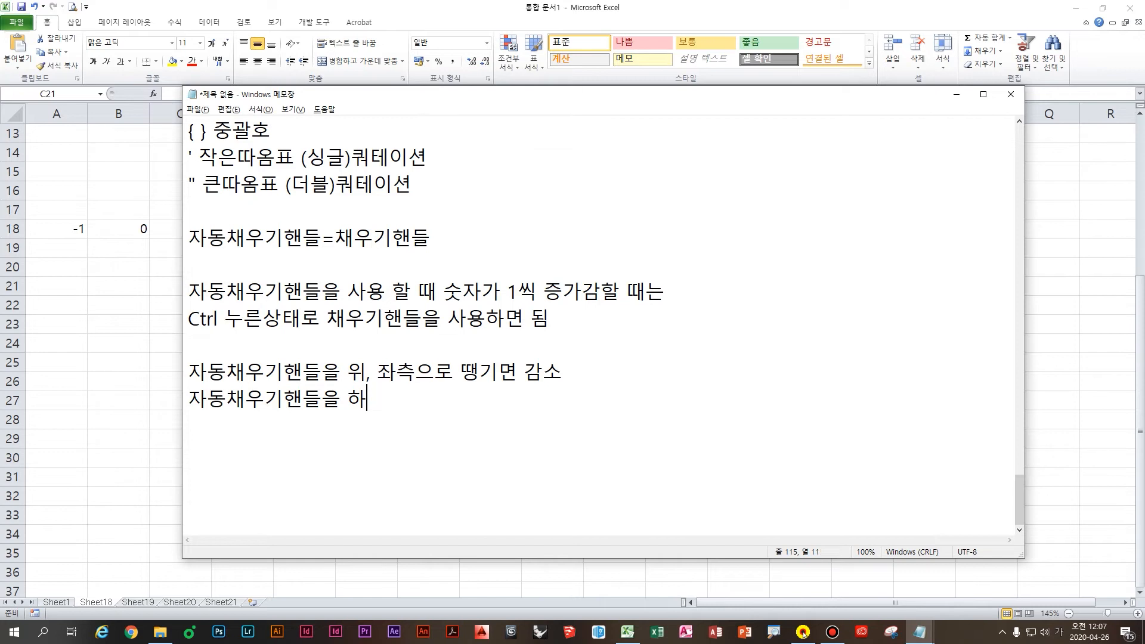
type(", 우측으로 땡기")
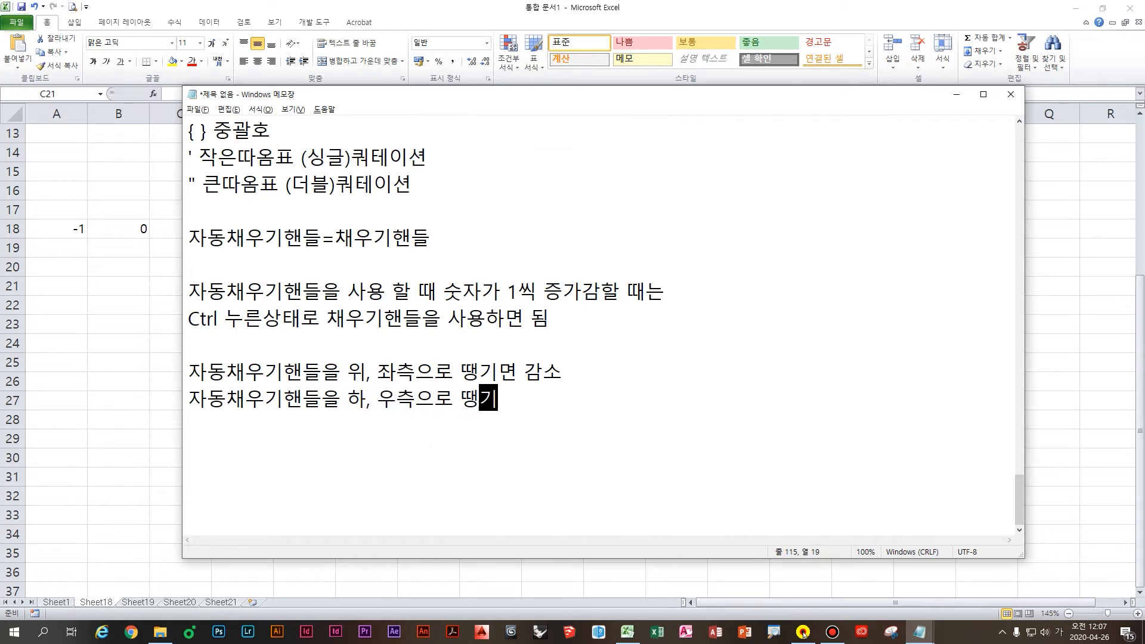
type("면 즈ㅇ가")
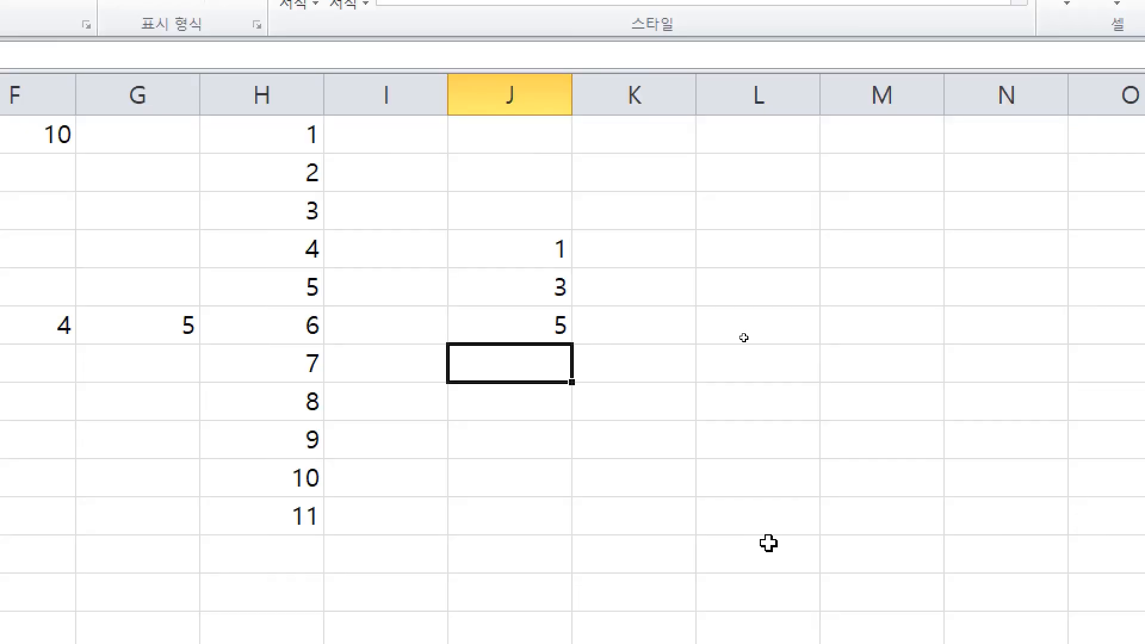
Step: Annotate the 1, 3 pair with +2 step marks and an odd-numbers label, then clear the markings
key("ctrl")
mouse_move(584, 262)
left_mouse_down()
mouse_move(623, 263)
mouse_move(602, 288)
left_mouse_up()
mouse_move(648, 247)
left_mouse_down()
mouse_move(654, 292)
mouse_move(677, 296)
left_mouse_up()
mouse_move(603, 320)
left_mouse_down()
mouse_move(655, 315)
mouse_move(635, 351)
left_mouse_up()
left_click_drag(676, 323, 727, 347)
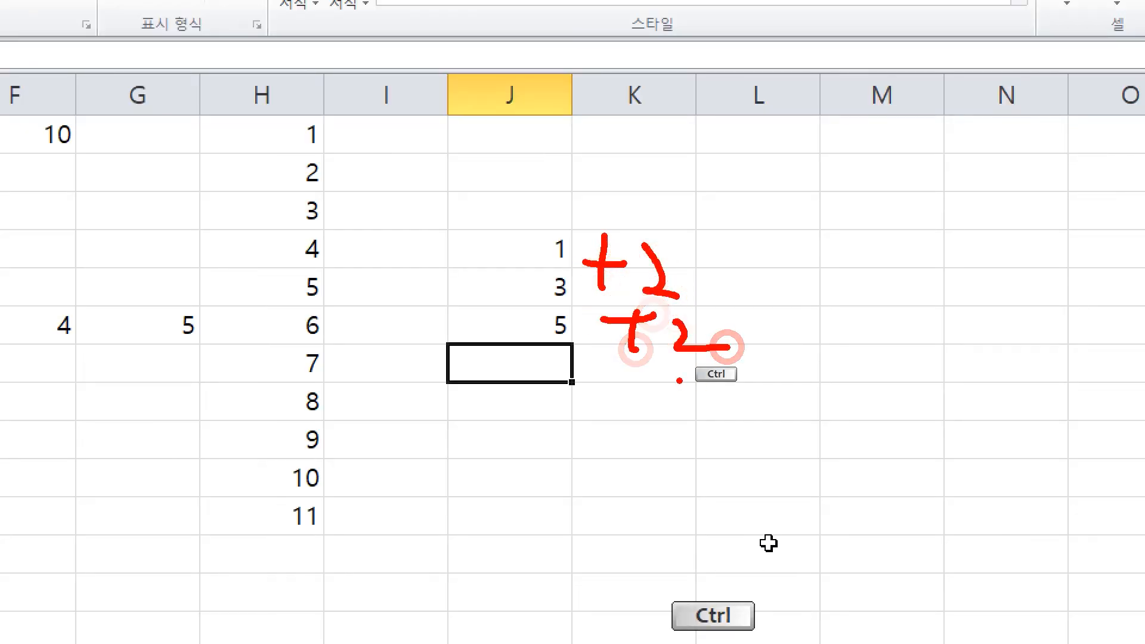
left_click_drag(761, 204, 788, 206)
mouse_move(766, 220)
left_mouse_down()
mouse_move(795, 223)
mouse_move(806, 262)
left_mouse_up()
left_click_drag(762, 280, 831, 290)
left_click_drag(857, 213, 837, 261)
left_click_drag(859, 233, 874, 249)
left_click_drag(832, 268, 888, 260)
left_click_drag(872, 268, 872, 321)
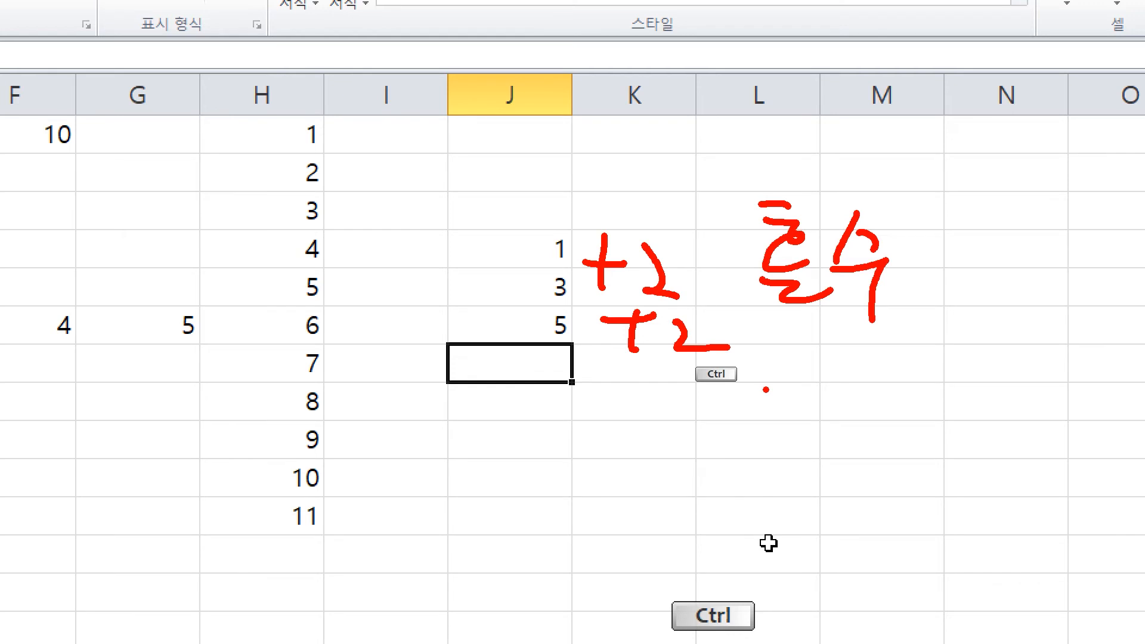
left_click(592, 362)
left_click(540, 317)
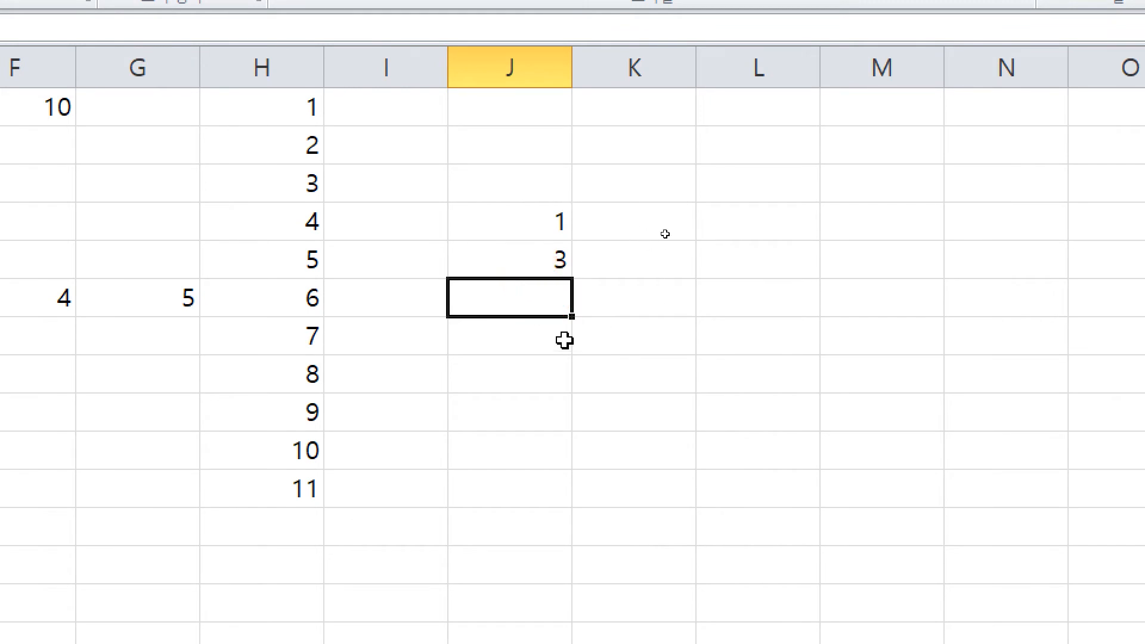
left_click(621, 309)
Step: Select J4:J5, try a downward fill to 19, undo it, and fill upward to -15
left_click(548, 219)
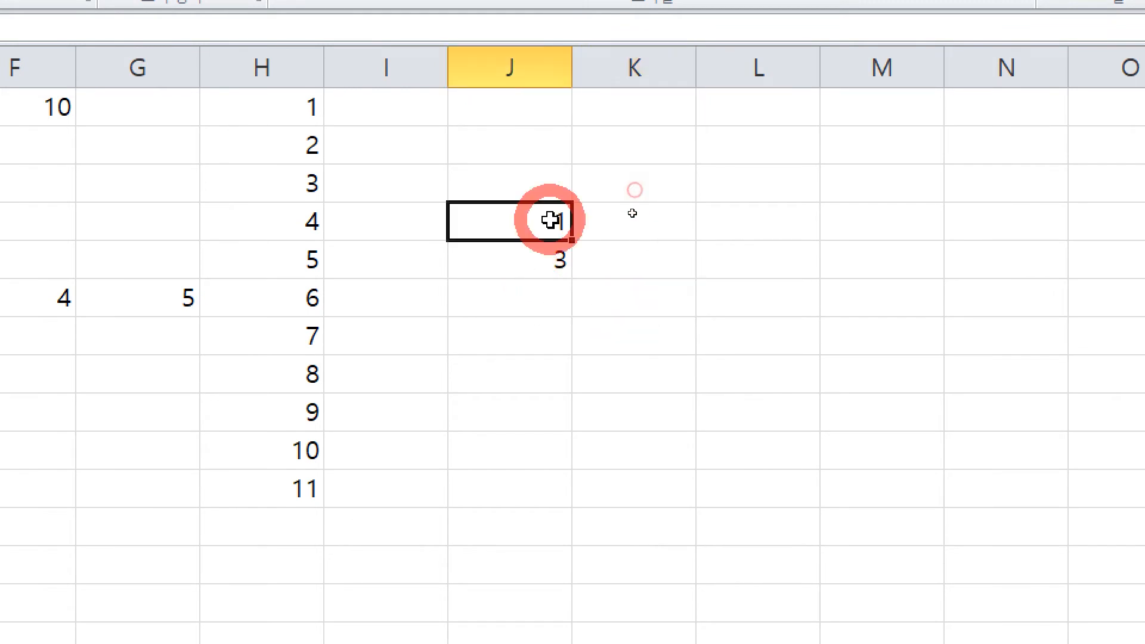
left_click_drag(549, 219, 543, 263)
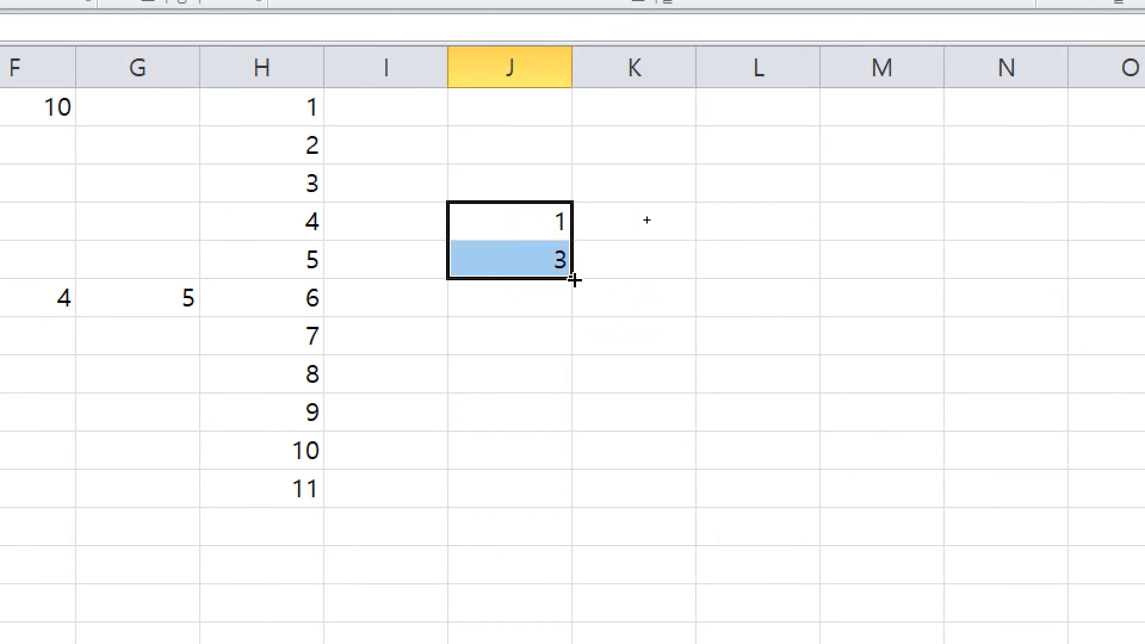
left_click_drag(573, 278, 583, 565)
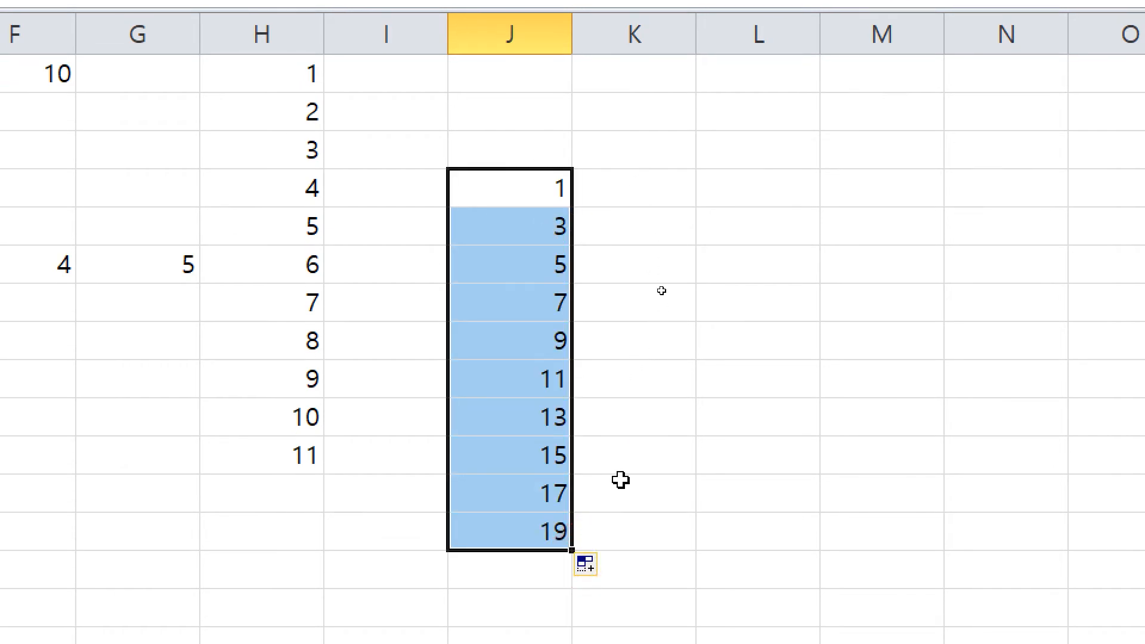
scroll(585, 460, "up", 3)
scroll(563, 485, "down", 1)
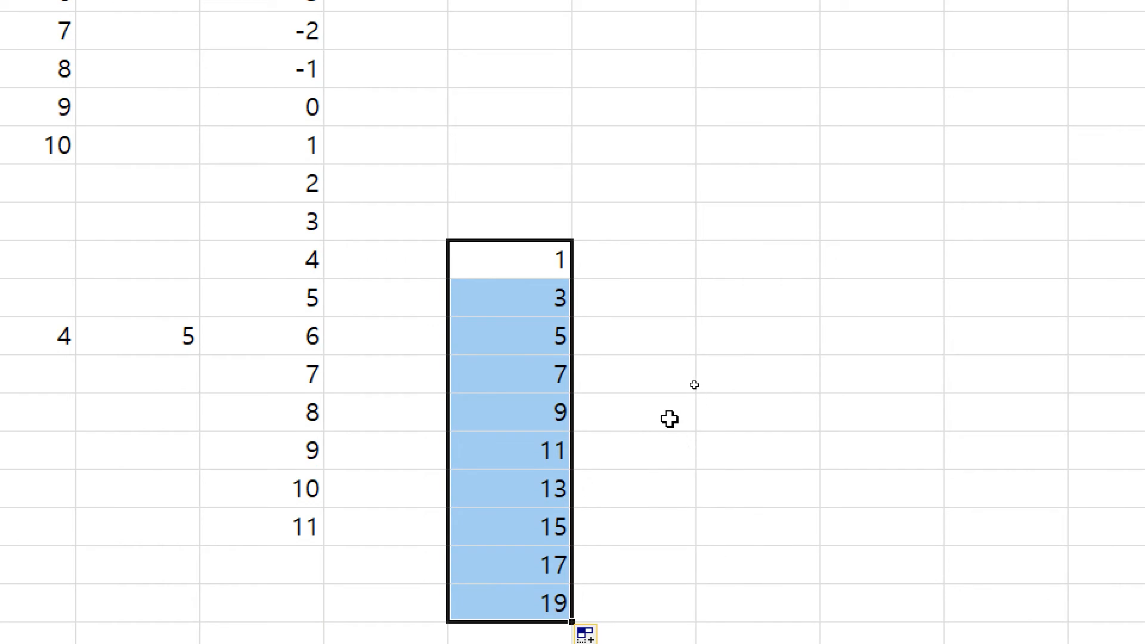
key("ctrl+z")
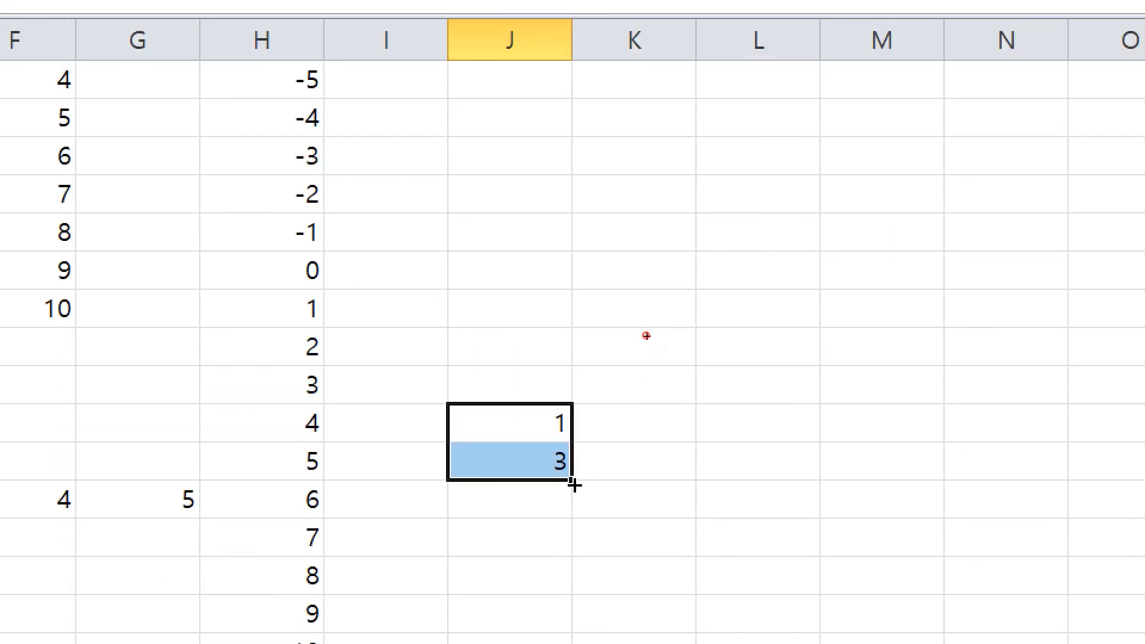
left_click_drag(574, 485, 532, 116)
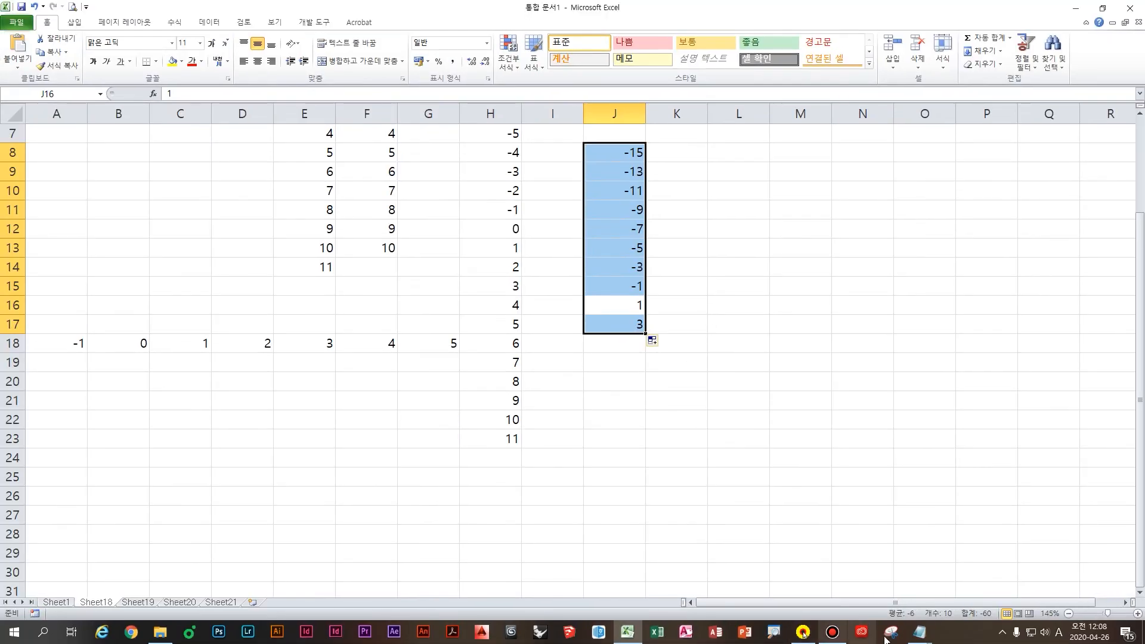
Step: Return to Notepad and begin a new note line starting with '숫자'
mouse_move(918, 632)
left_click(908, 582)
key("Return")
type("ㅎ")
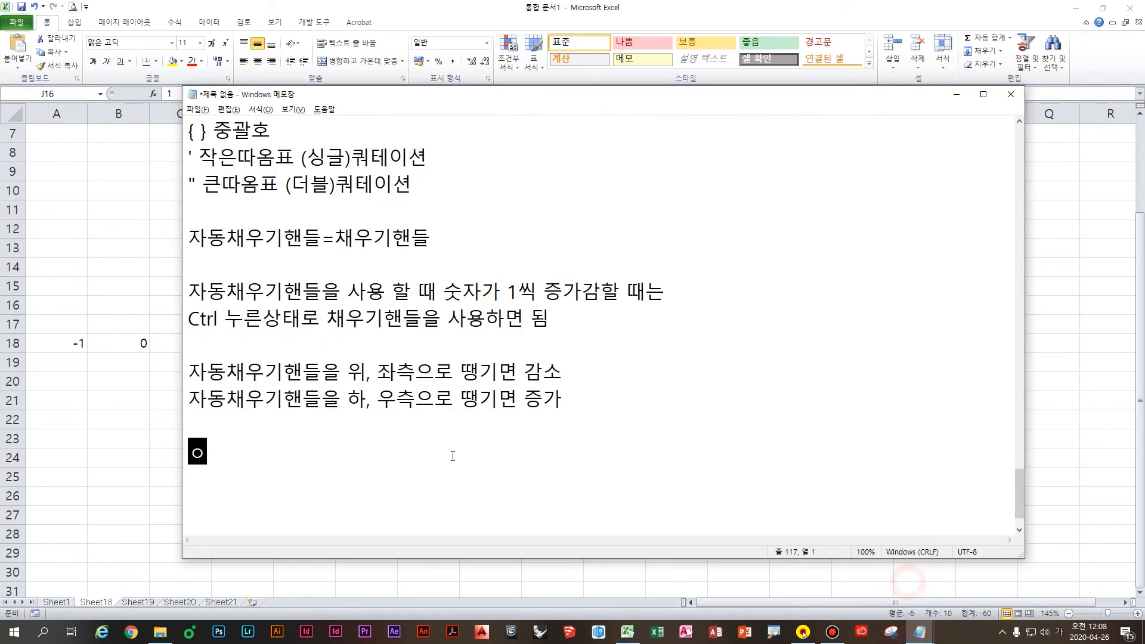
type("숫자가 해당 간격대로 증가감할 때는")
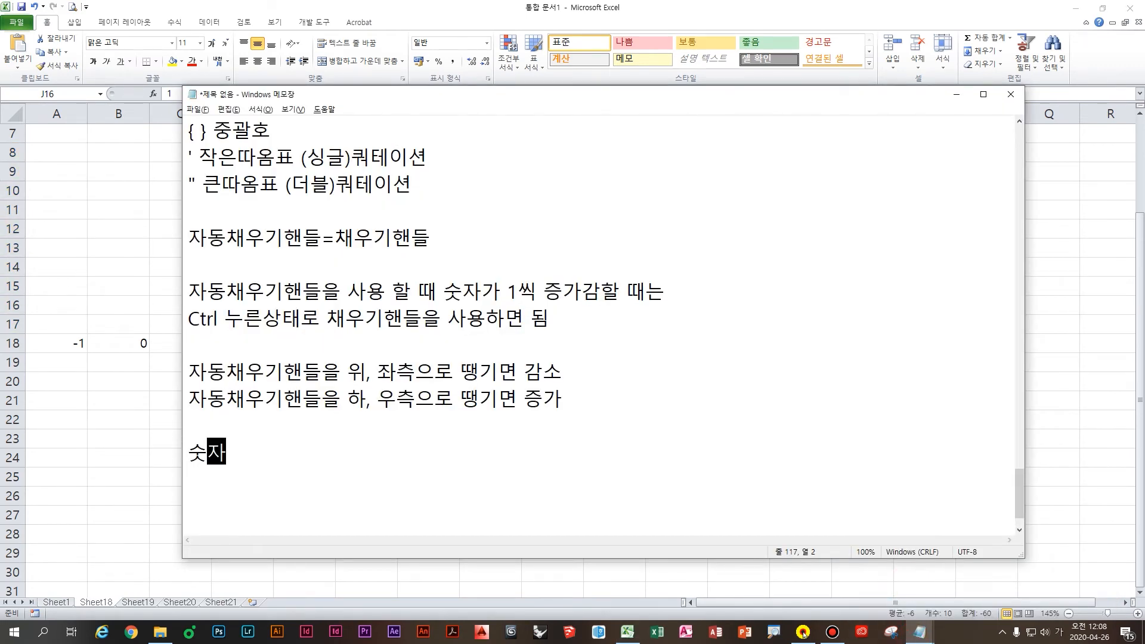
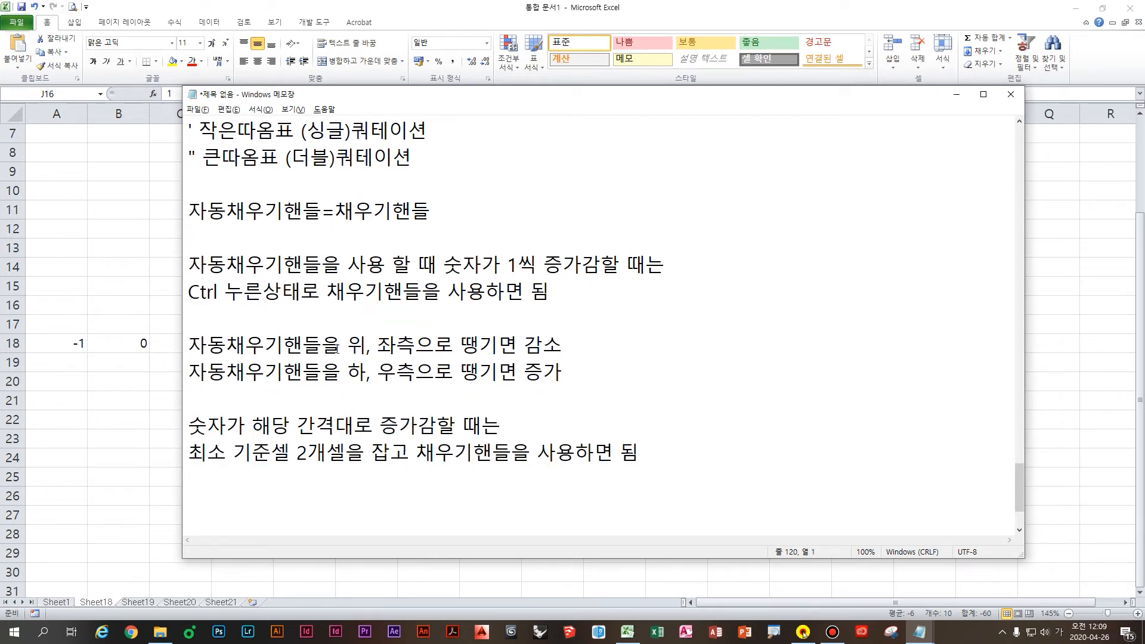
Step: Insert today's date 2020-04-26 into L13 with Ctrl+; and widen column L to fit it
left_click(155, 406)
left_click(710, 321)
left_click(745, 268)
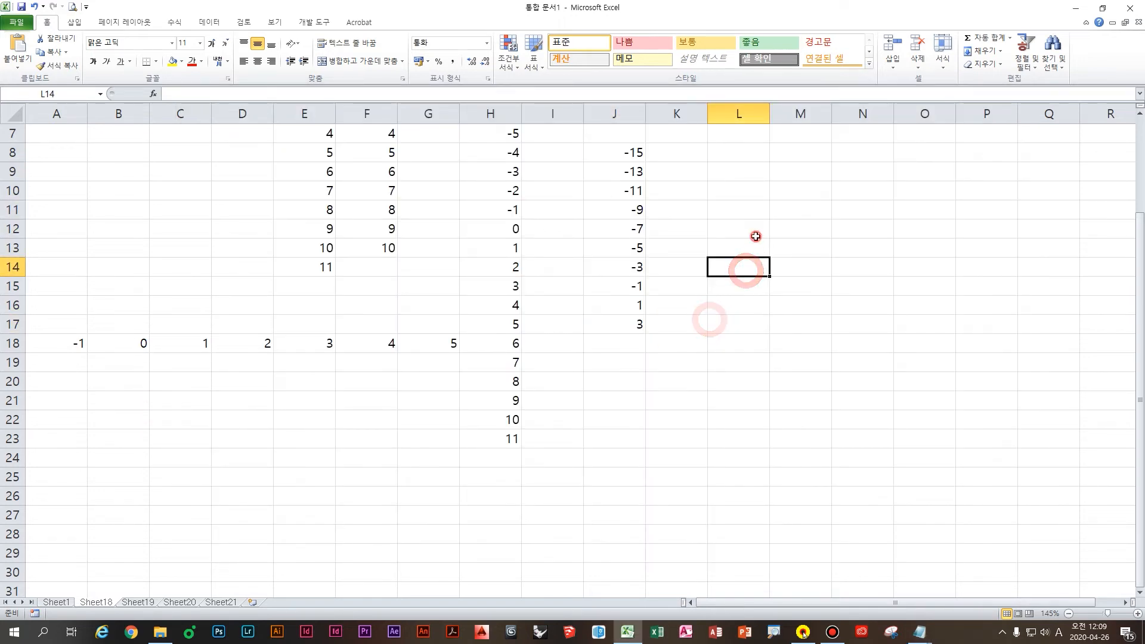
left_click(756, 237)
key("ctrl+4")
left_click(747, 244)
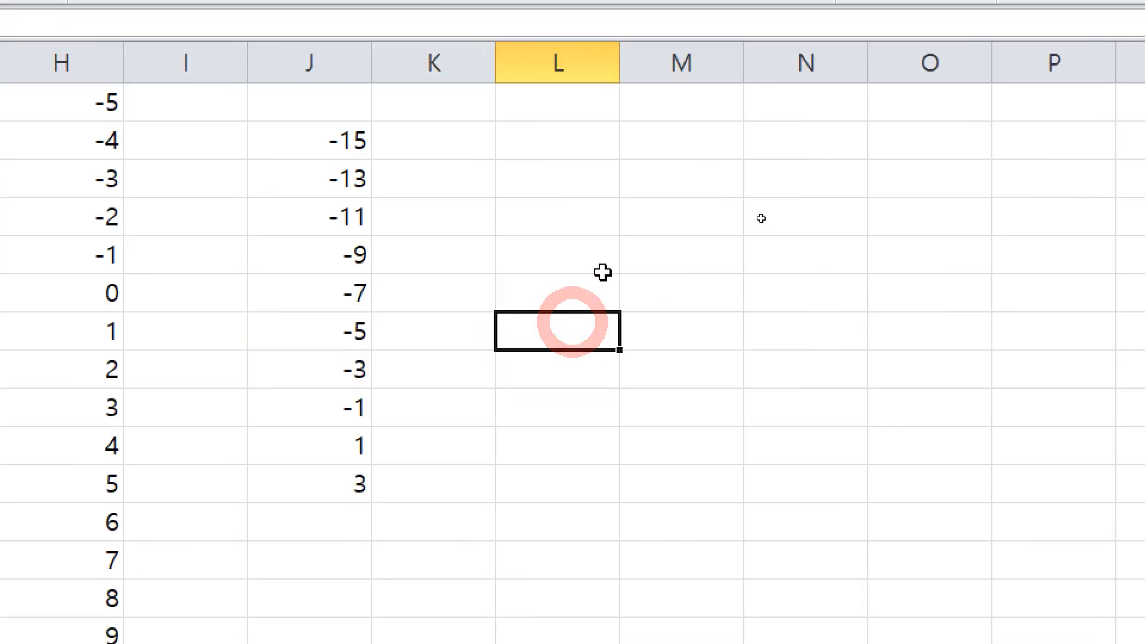
key("ctrl+semicolon")
key("ctrl+Return")
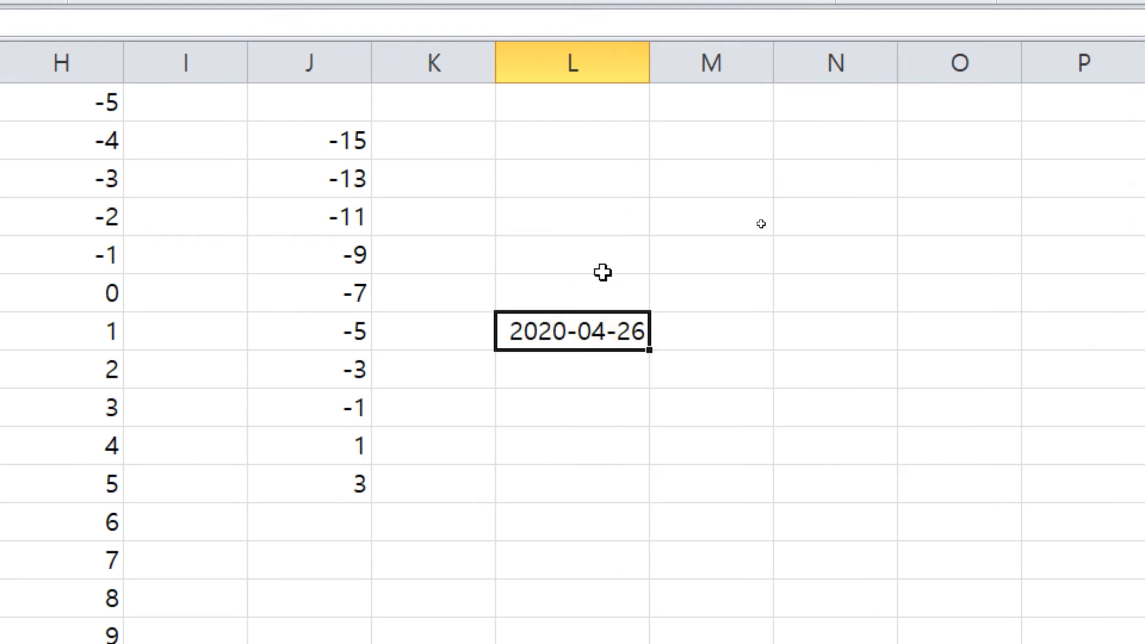
left_click_drag(650, 68, 663, 72)
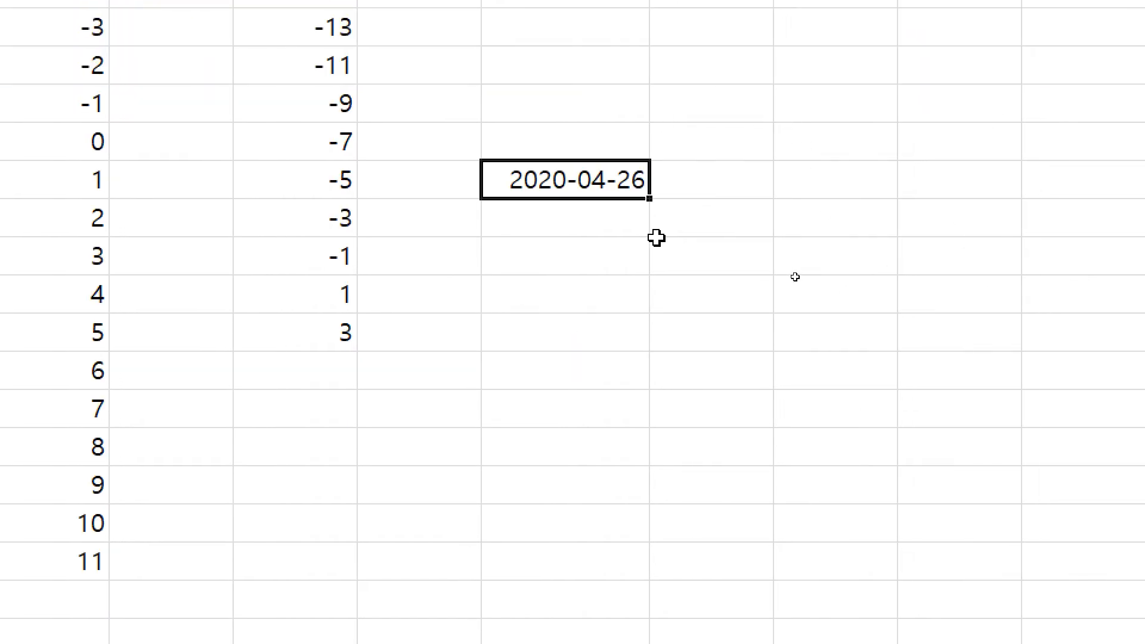
Step: Handwrite a starred 'Ctrl' reminder over the sheet, then clear the annotations
key("ctrl")
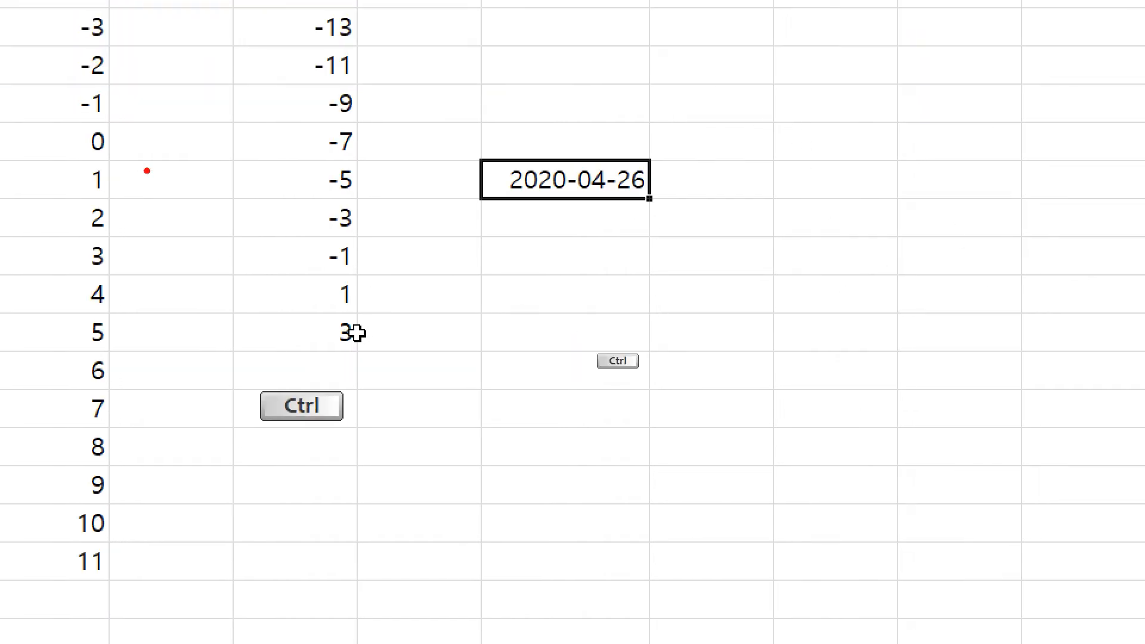
mouse_move(141, 174)
left_mouse_down()
mouse_move(123, 244)
mouse_move(210, 212)
left_mouse_up()
left_click_drag(194, 192, 194, 237)
left_click_drag(249, 196, 245, 260)
mouse_move(247, 314)
left_mouse_down()
mouse_move(224, 352)
mouse_move(257, 356)
left_mouse_up()
left_click_drag(251, 323, 292, 324)
mouse_move(281, 306)
left_mouse_down()
mouse_move(278, 336)
mouse_move(320, 332)
left_mouse_up()
left_click_drag(344, 294, 345, 308)
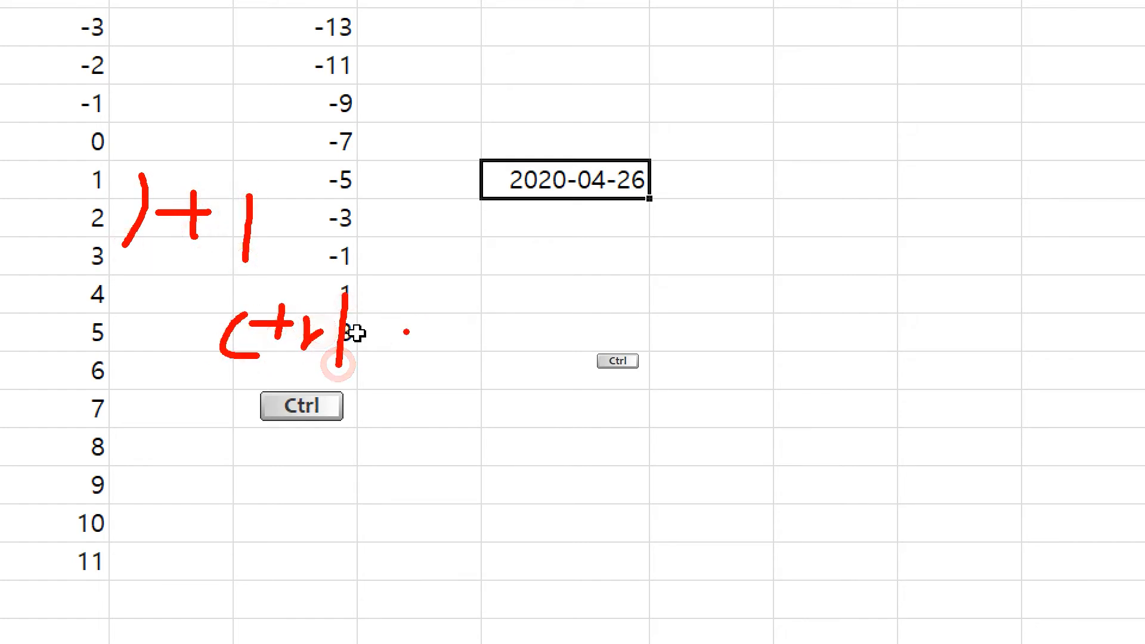
mouse_move(415, 310)
left_mouse_down()
mouse_move(389, 358)
mouse_move(412, 317)
left_mouse_up()
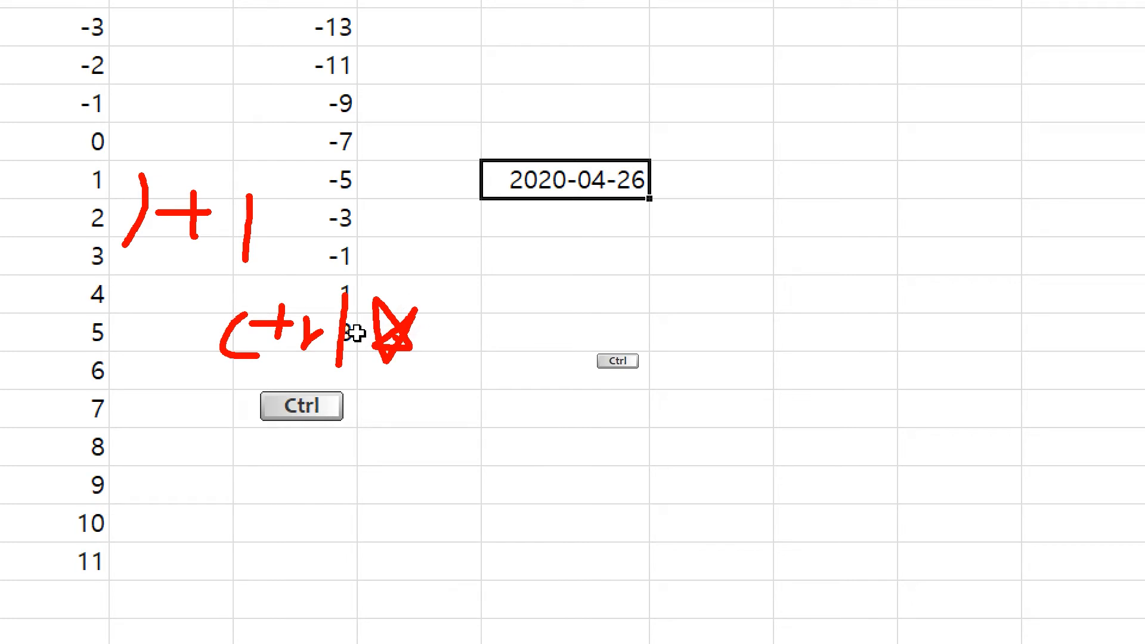
left_click(723, 261)
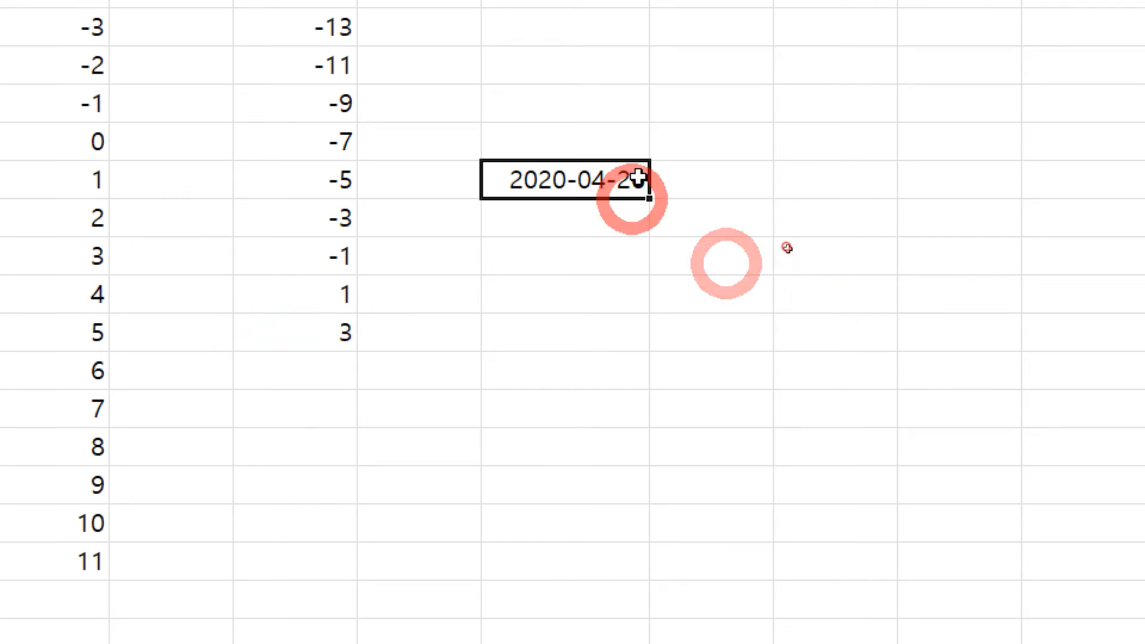
Step: Try a downward date fill and undo it, then fill upward to L7 for 2020-04-20 through 2020-04-25
left_click_drag(650, 197, 653, 463)
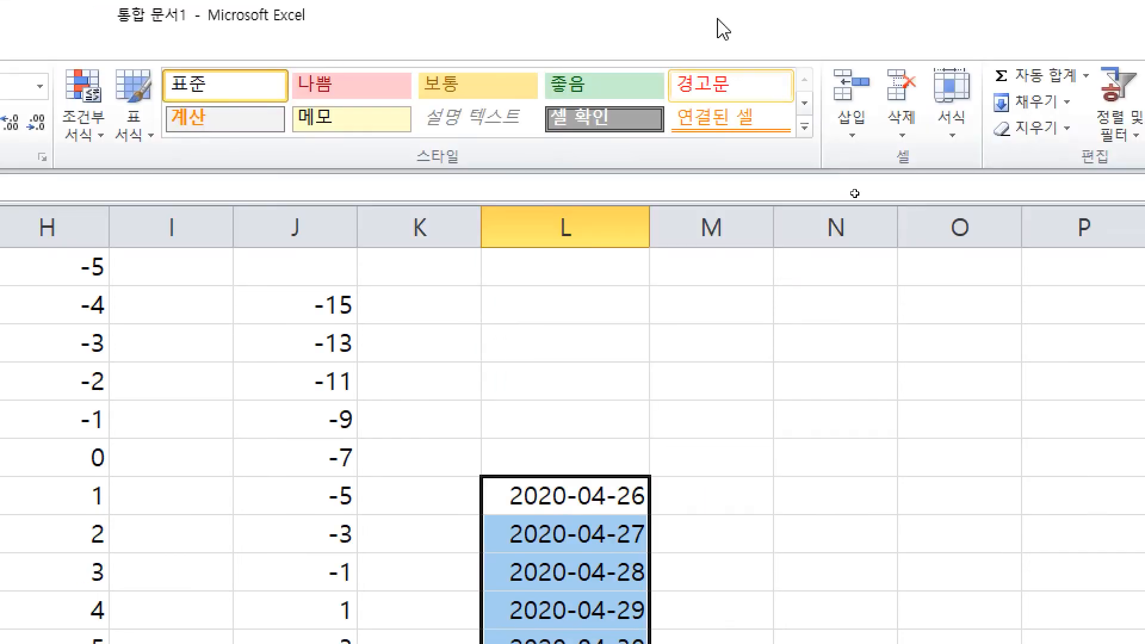
key("ctrl+z")
scroll(652, 557, "up", 1)
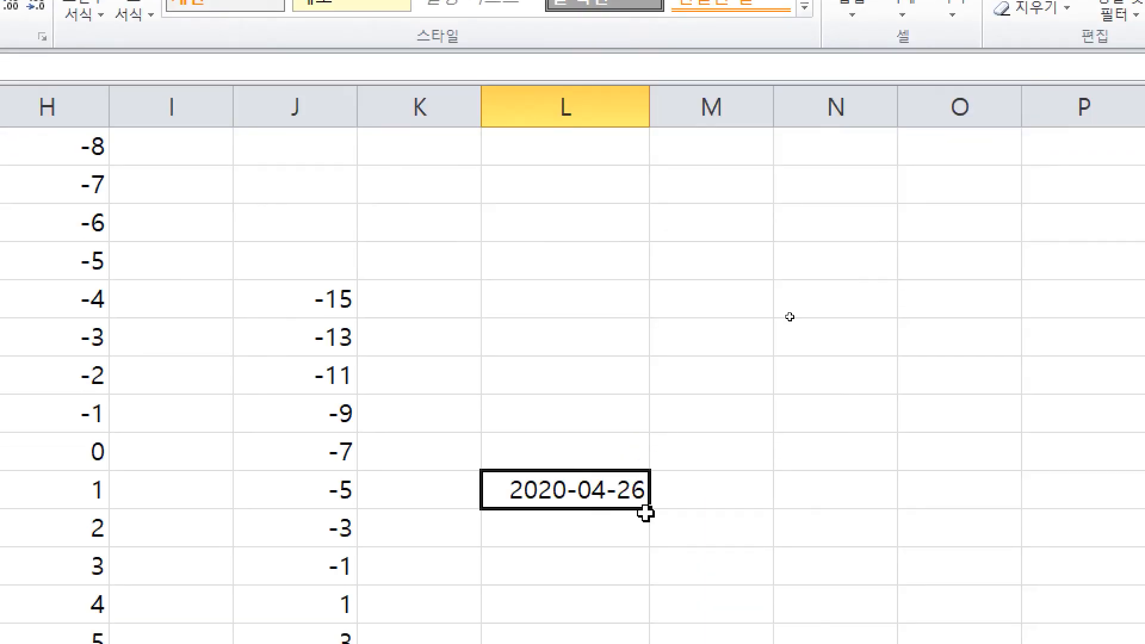
left_click_drag(648, 512, 614, 222)
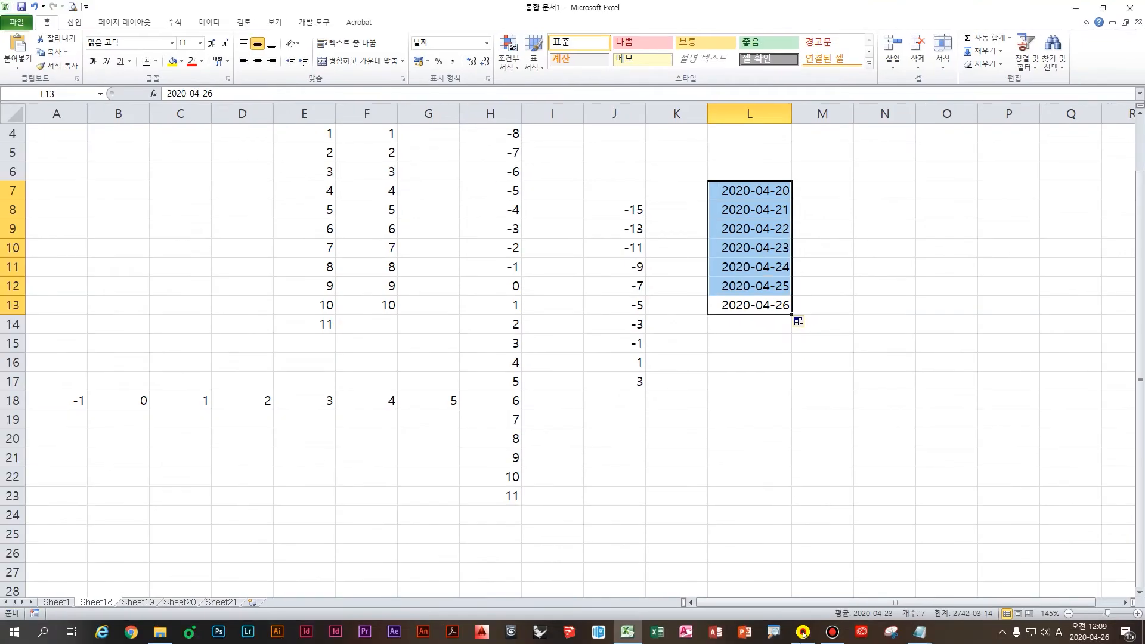
Step: In Notepad, start the note line '날짜가 1일증가감 할 때는'
left_click(919, 631)
type("날짜가 ㅎ")
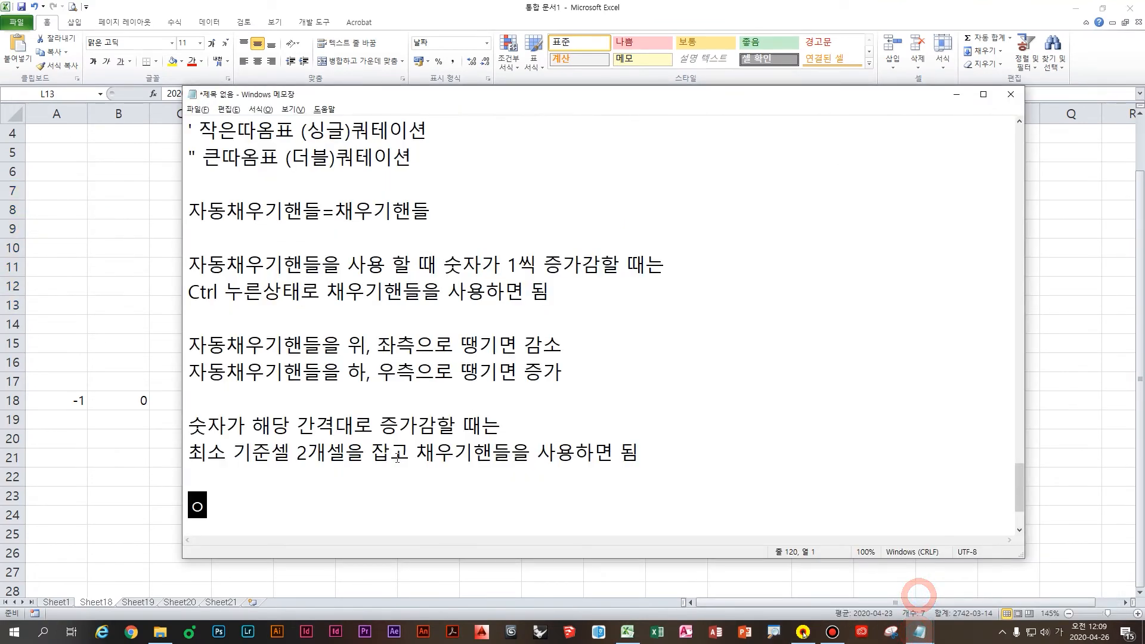
type("ㅐ당 간격")
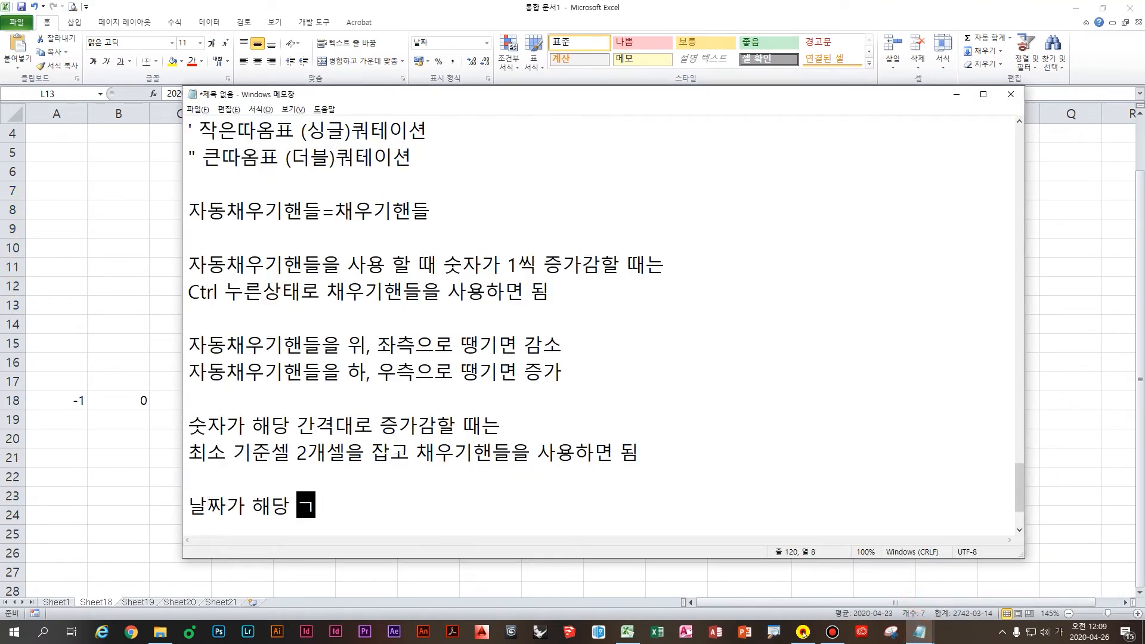
key("BackSpace")
key("BackSpace")
key("BackSpace")
key("BackSpace")
type("1일")
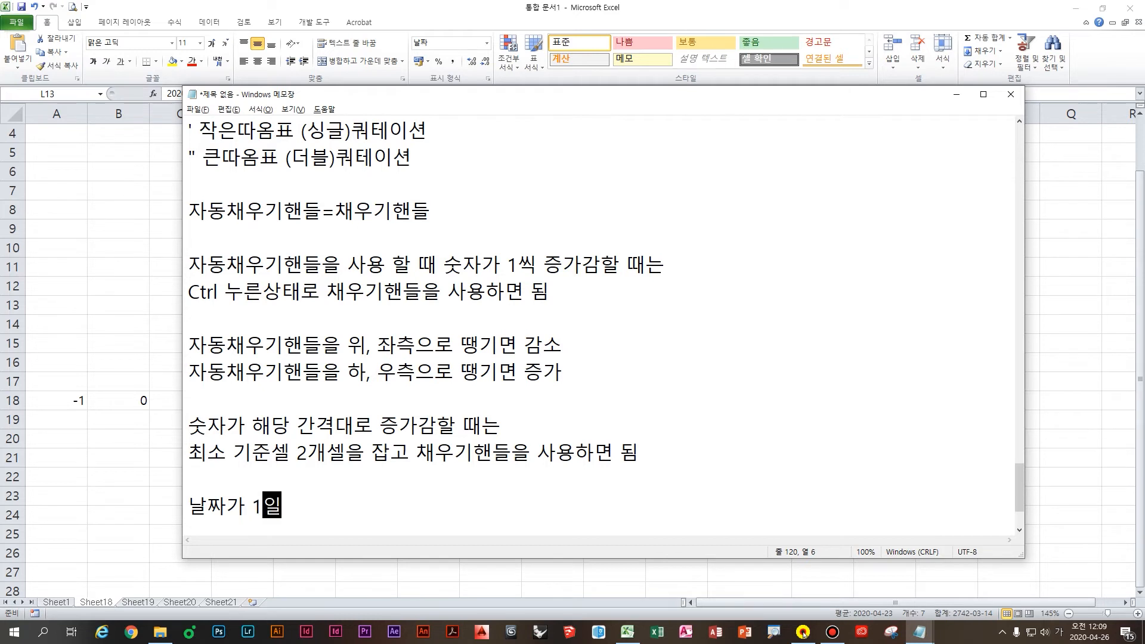
type("찍 증가감 ㅎ래")
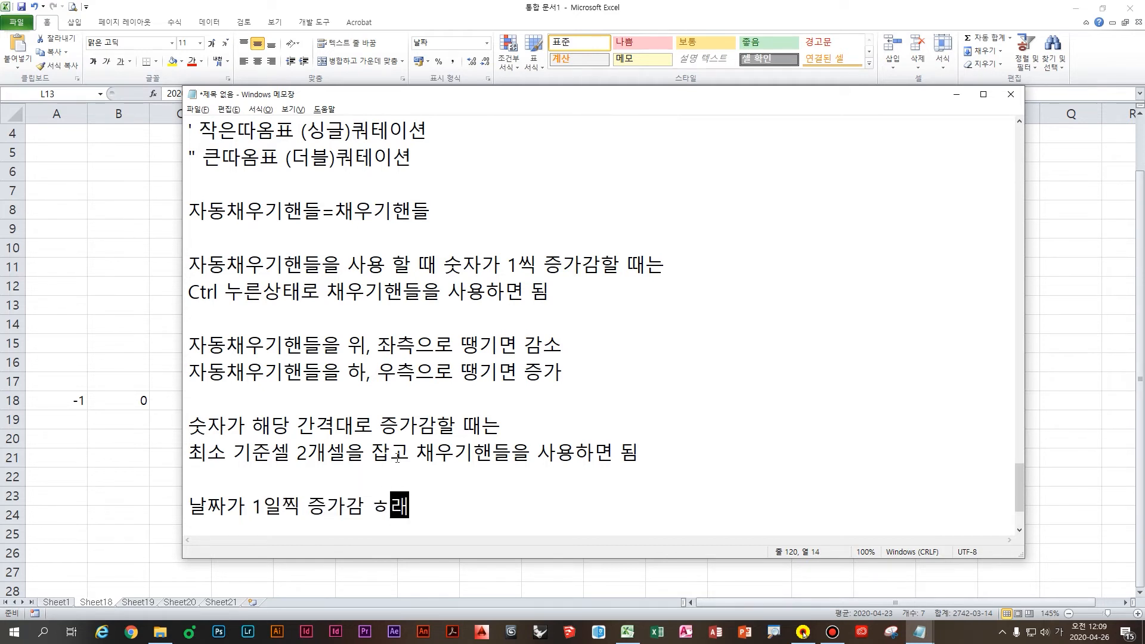
type("ㅏㄹ 때는")
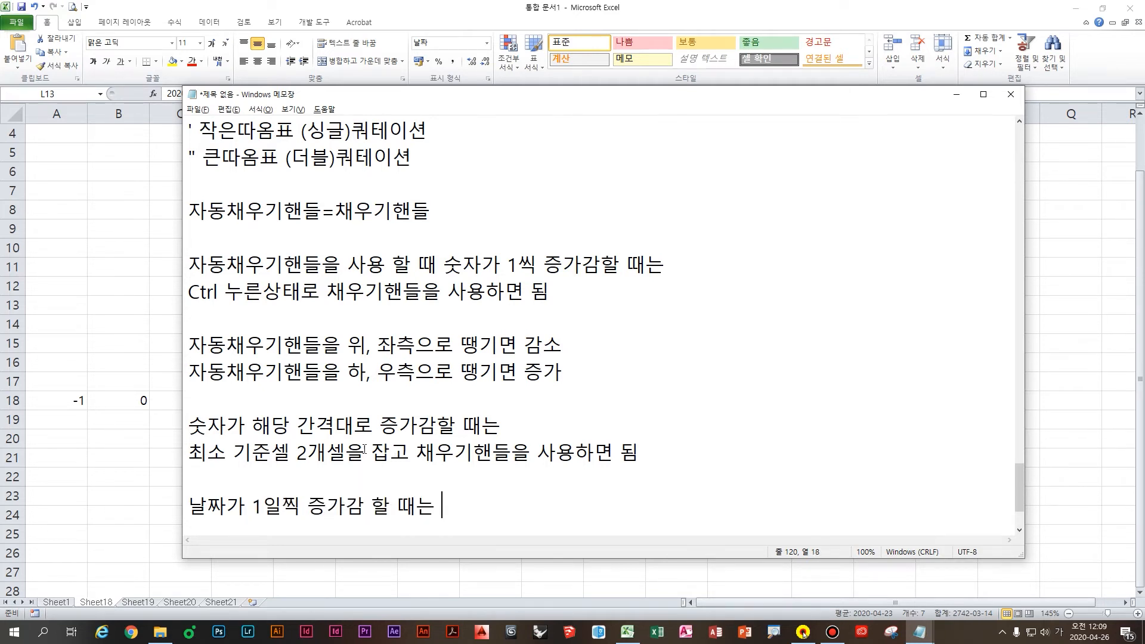
scroll(459, 458, "down", 1)
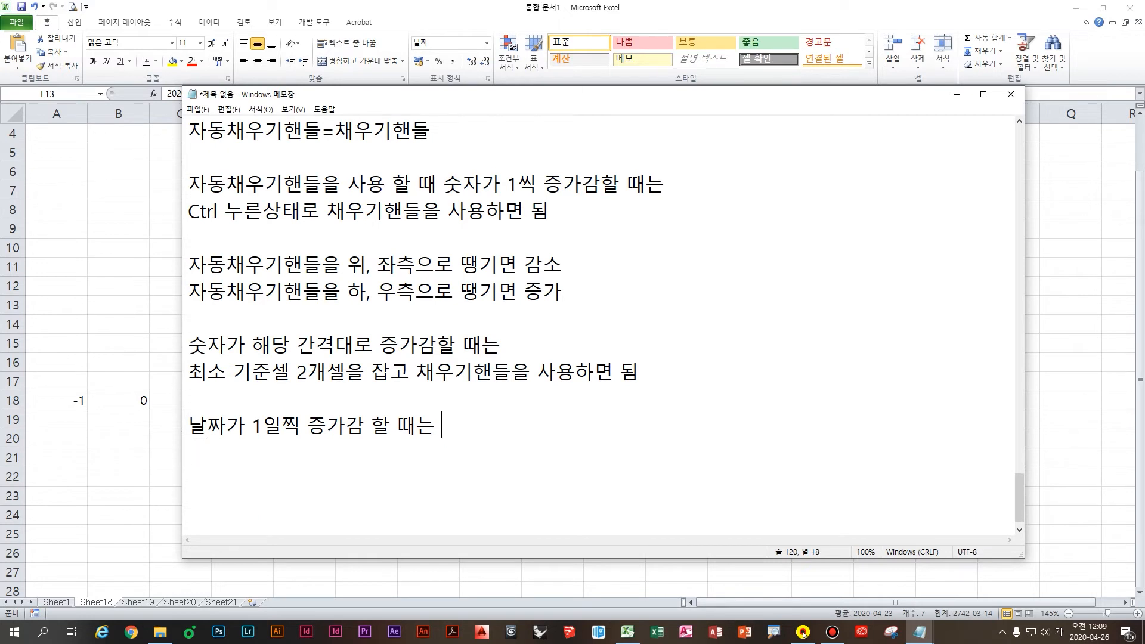
Step: Finish the line with 'Ctrl 누르지 않은 상태로 채우기핸들을 사용해야 함' and fix the 1일찍 typo
key("Hangul")
type("Ctrl")
key("Hangul")
type("누르지 않은 상탤")
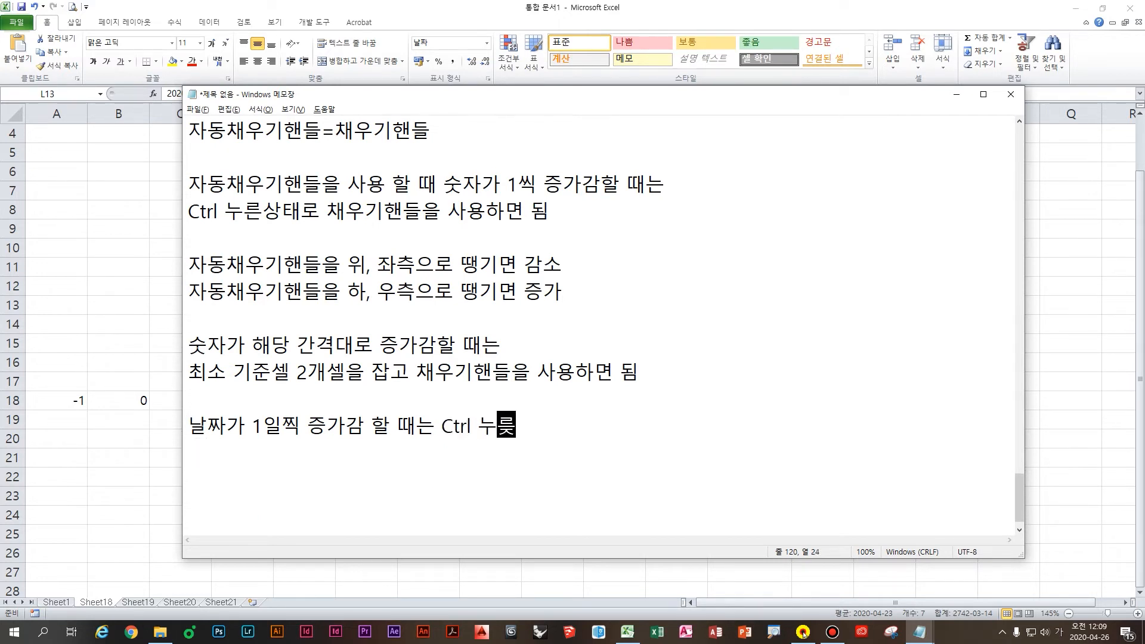
type("로 사요")
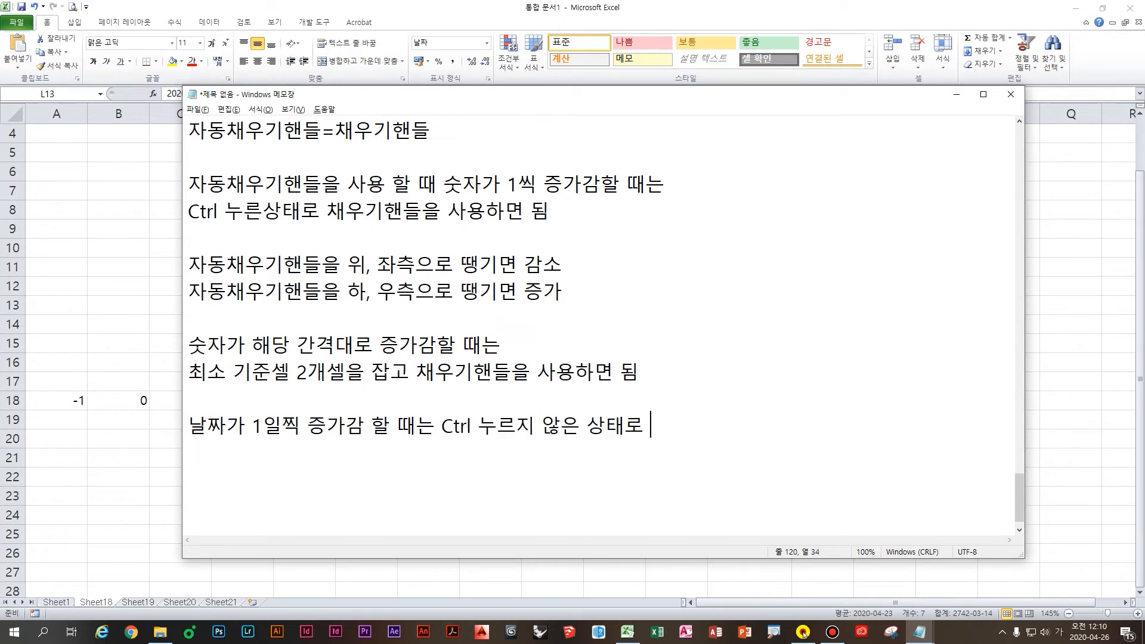
key("BackSpace")
type("자동채우기핸들을 사용해")
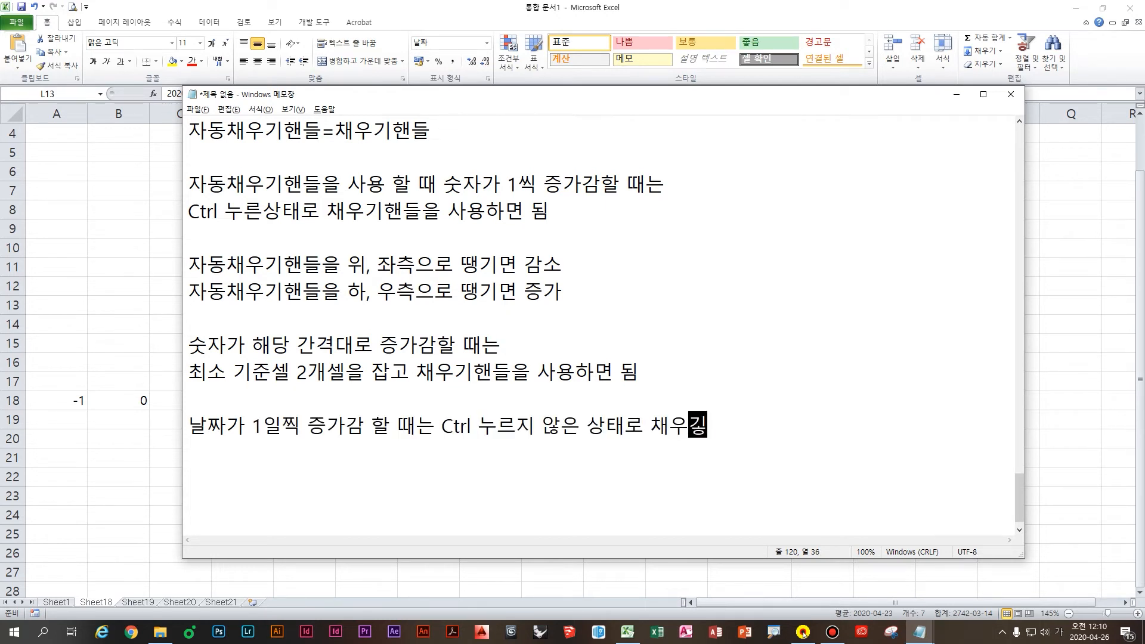
type("야 함")
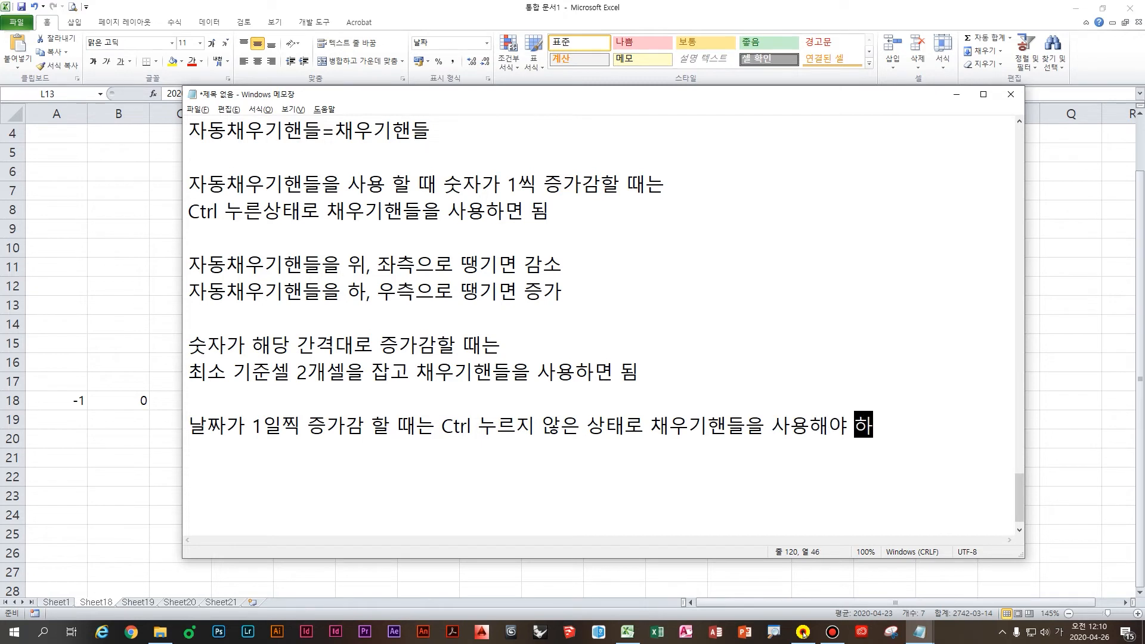
key("Return")
left_click_drag(305, 418, 288, 417)
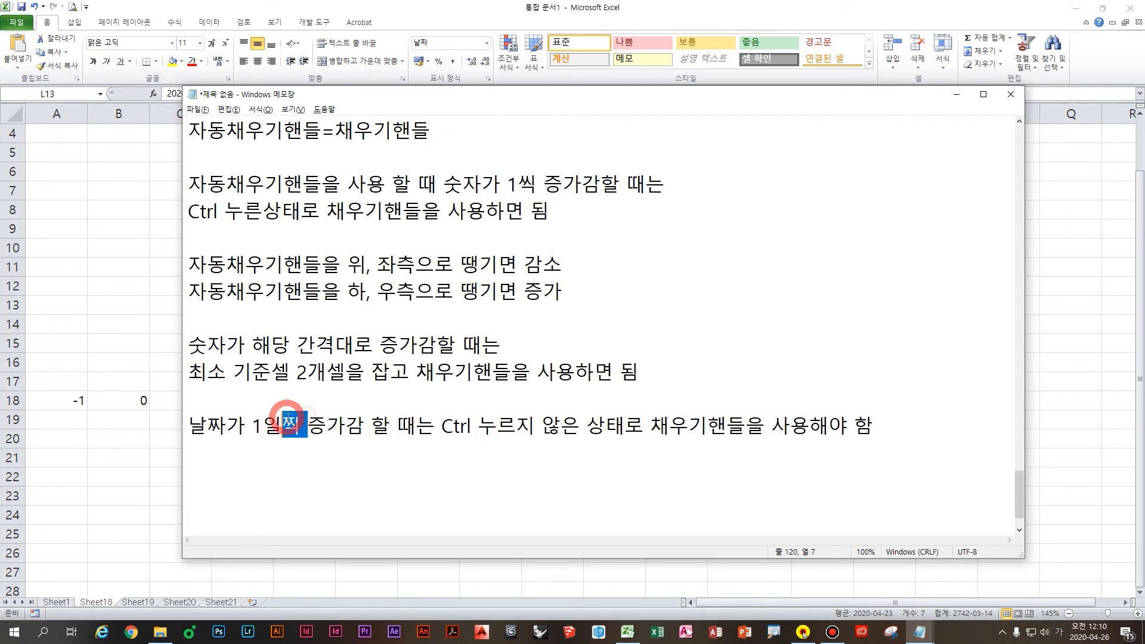
key("BackSpace")
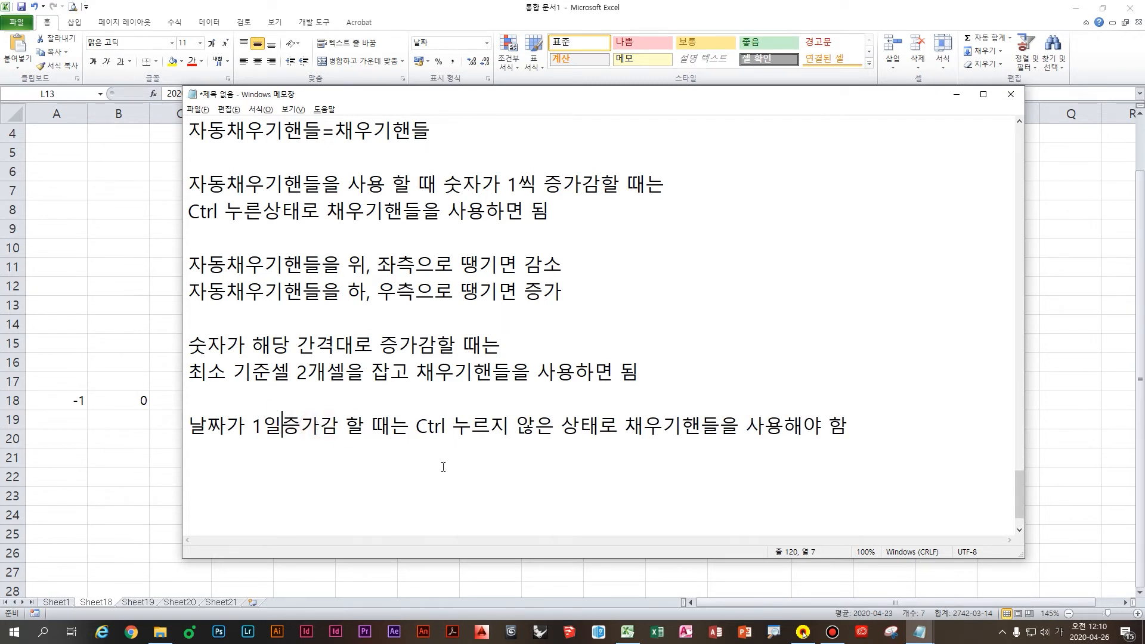
Step: Drag the 2020-04-26 cell in L9 down to L18 for daily dates through 2020-05-05, and point out Fill Days
type("씨ㄱ")
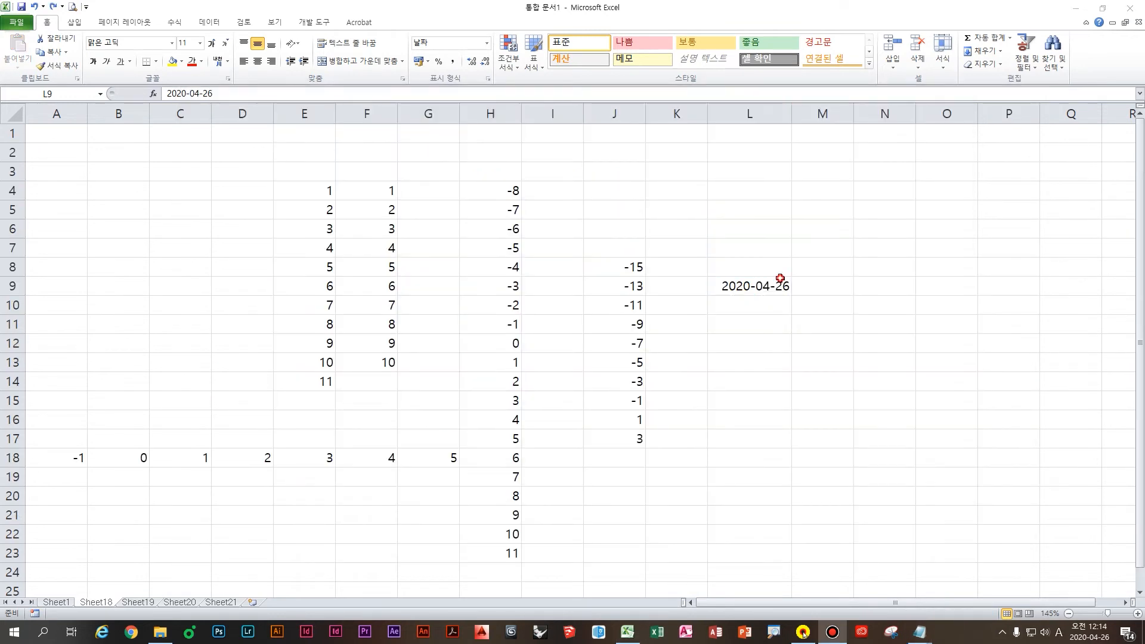
left_click(780, 279)
key("ctrl")
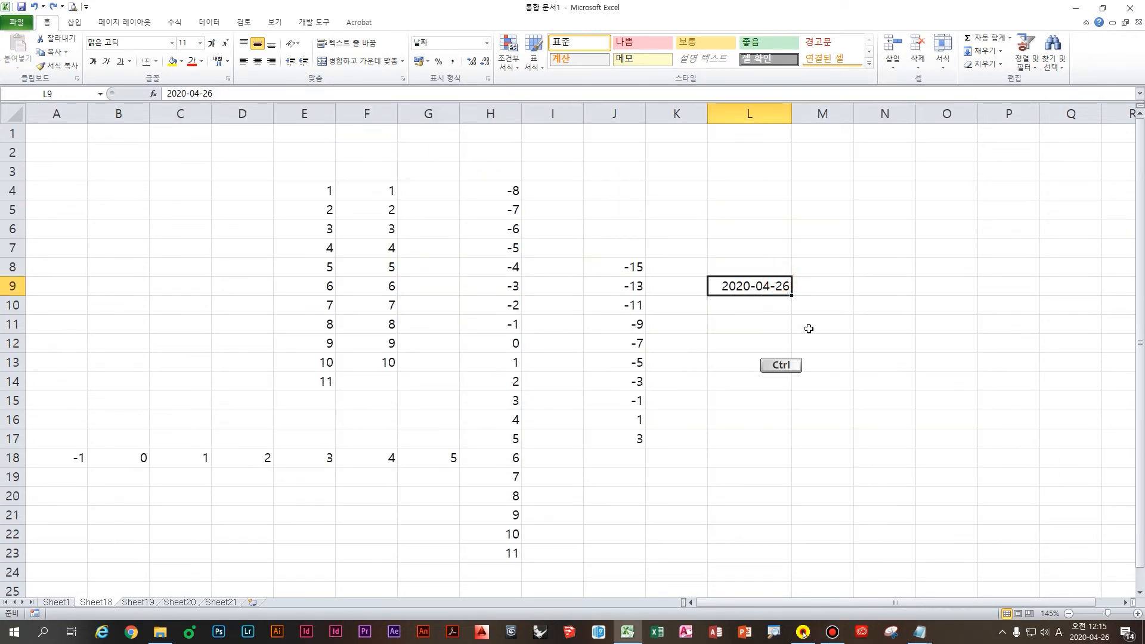
left_click_drag(792, 295, 794, 293)
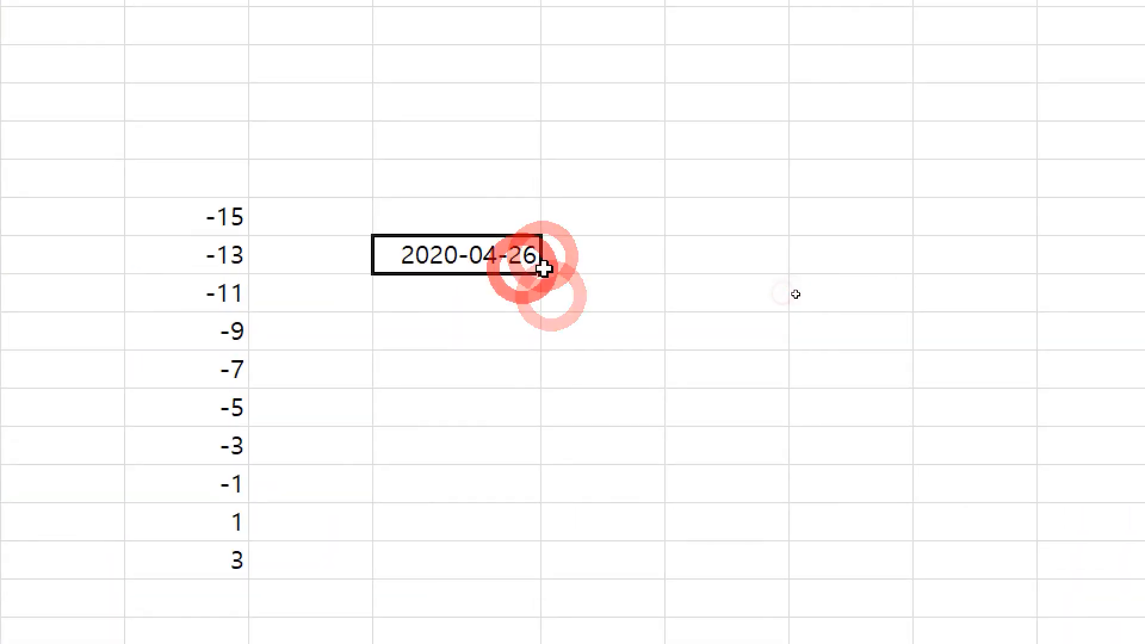
left_click_drag(544, 270, 537, 604)
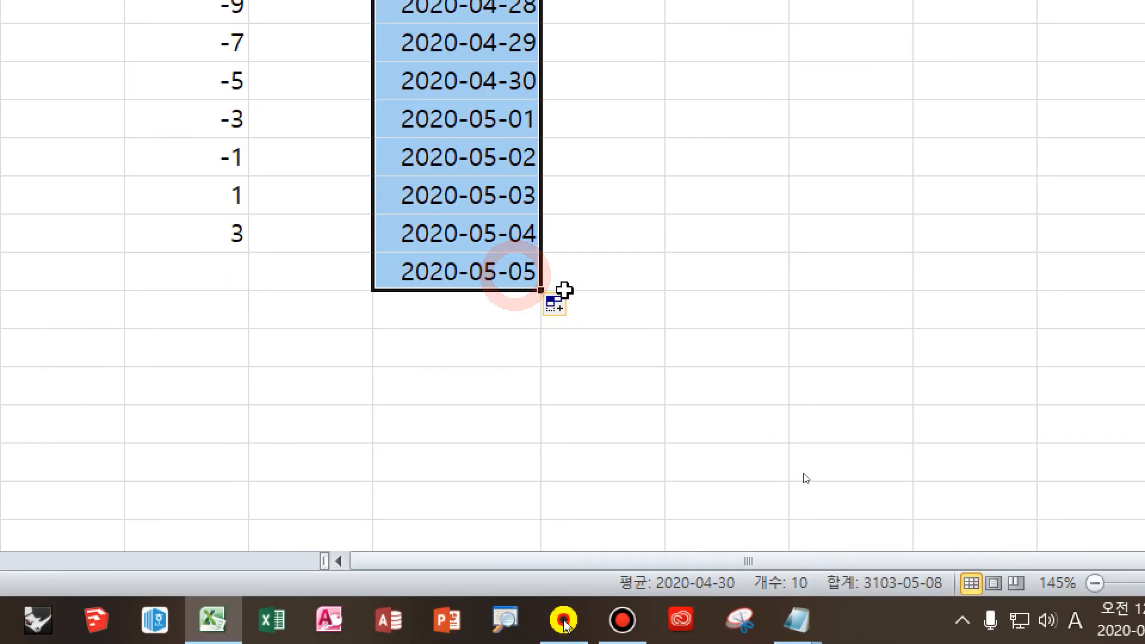
left_click(556, 303)
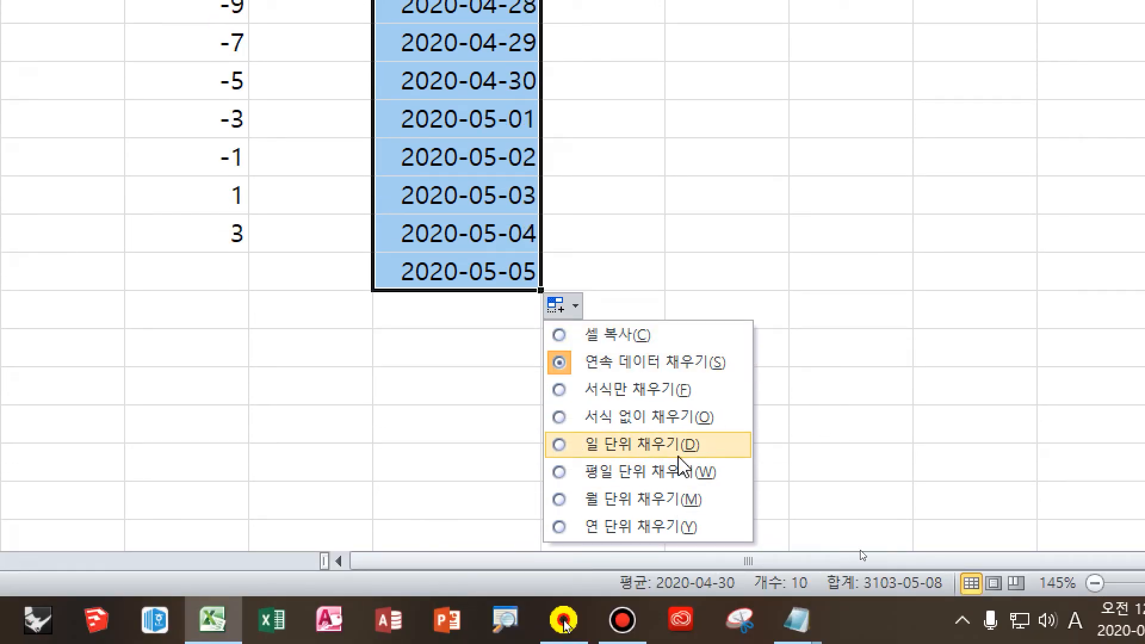
left_click(720, 453, "ctrl")
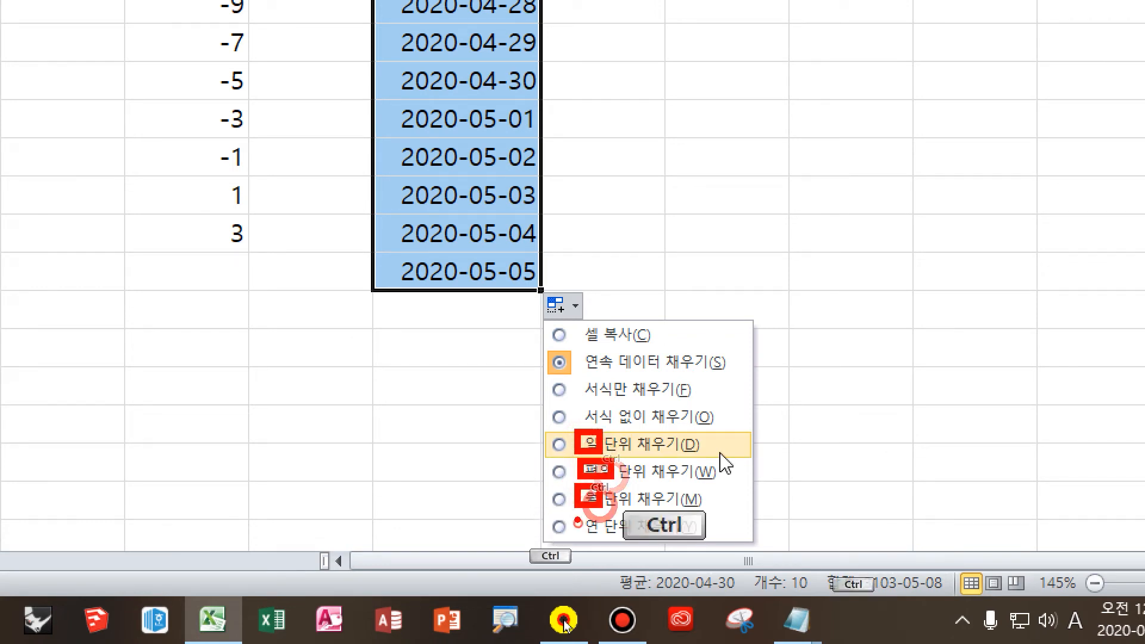
Step: Annotate the fill options by hand, then dismiss them and clear the date selection
mouse_move(799, 212)
left_mouse_down()
mouse_move(826, 269)
mouse_move(892, 272)
left_mouse_up()
left_click_drag(868, 289, 881, 333)
left_click_drag(981, 237, 924, 313)
left_click_drag(928, 256, 973, 336)
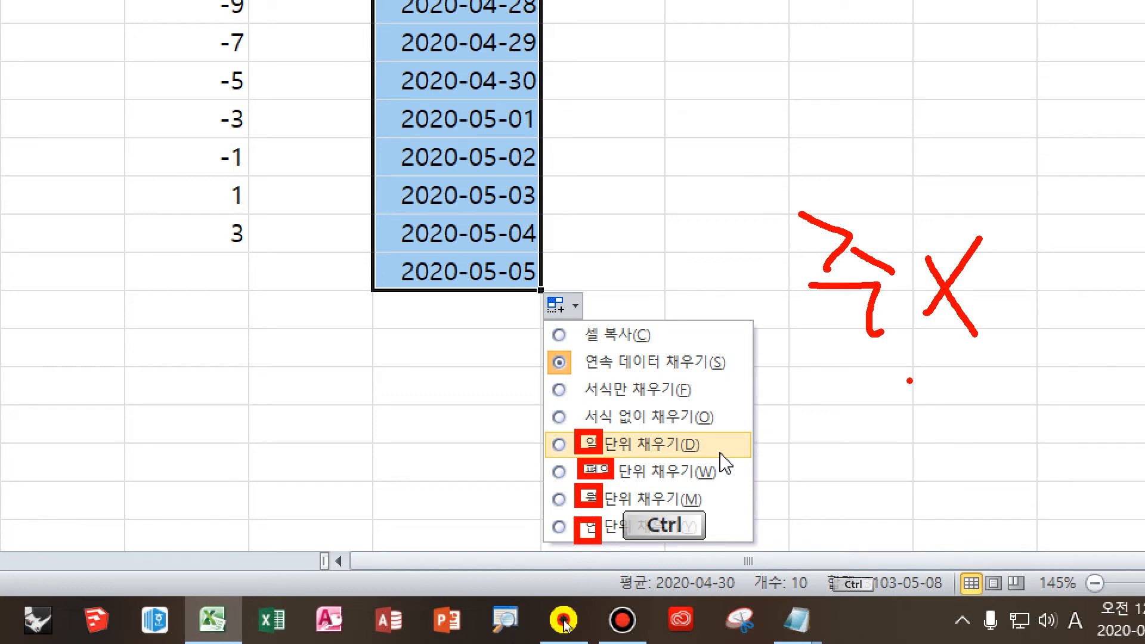
key("Escape")
left_click(353, 199)
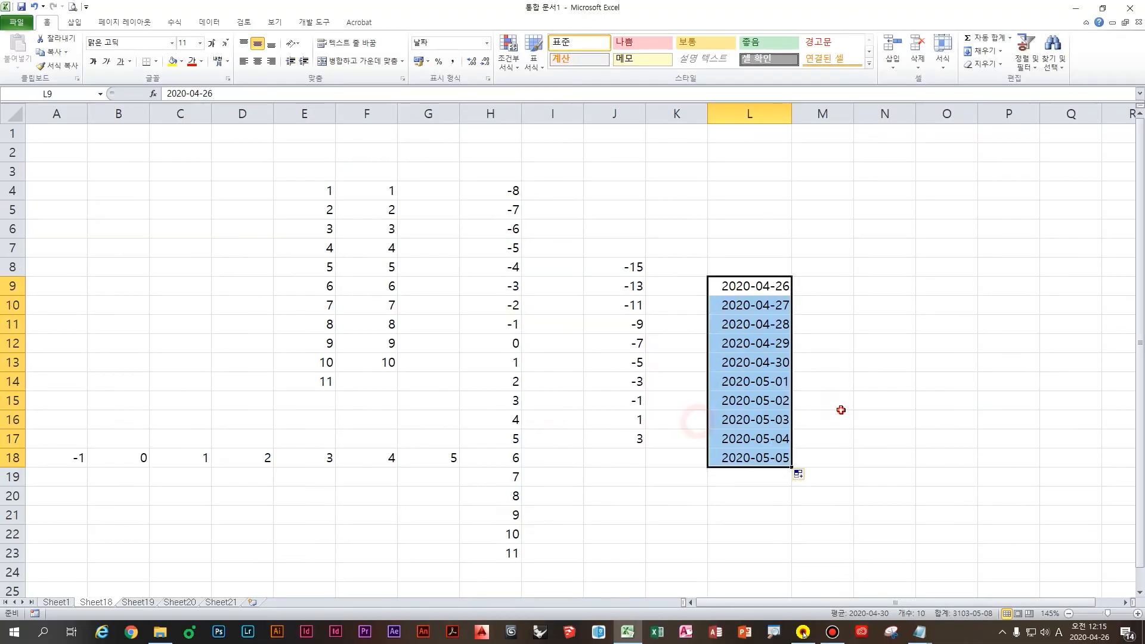
left_click(835, 404)
left_click(862, 316)
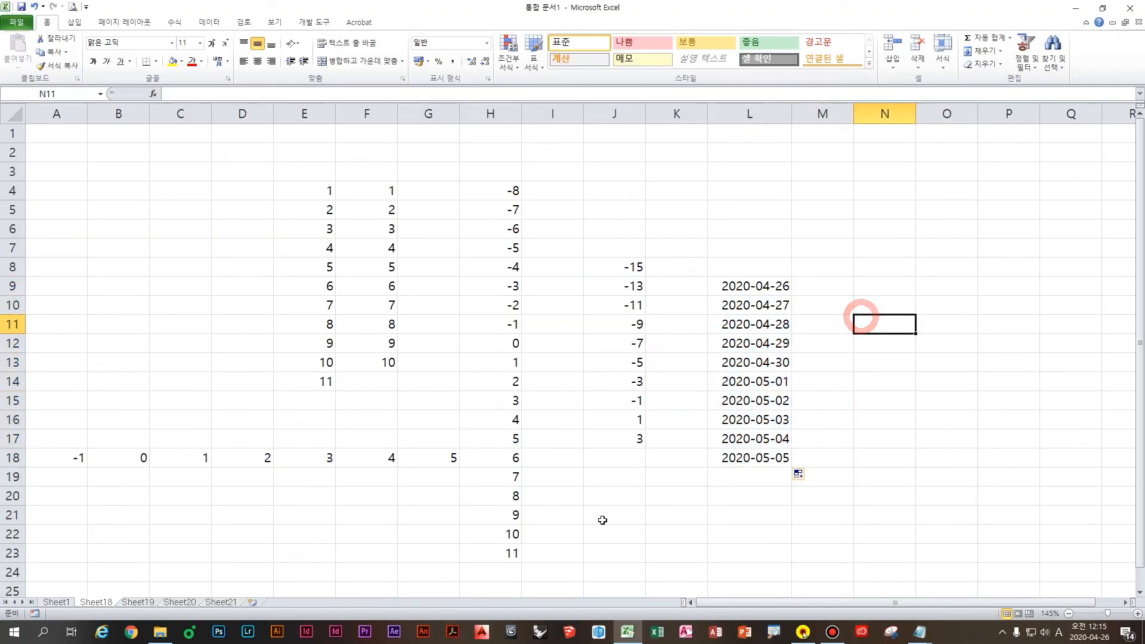
Step: Replace a trial date in N9 with the current time 12:15 AM using Ctrl+Shift+;
left_click(871, 289)
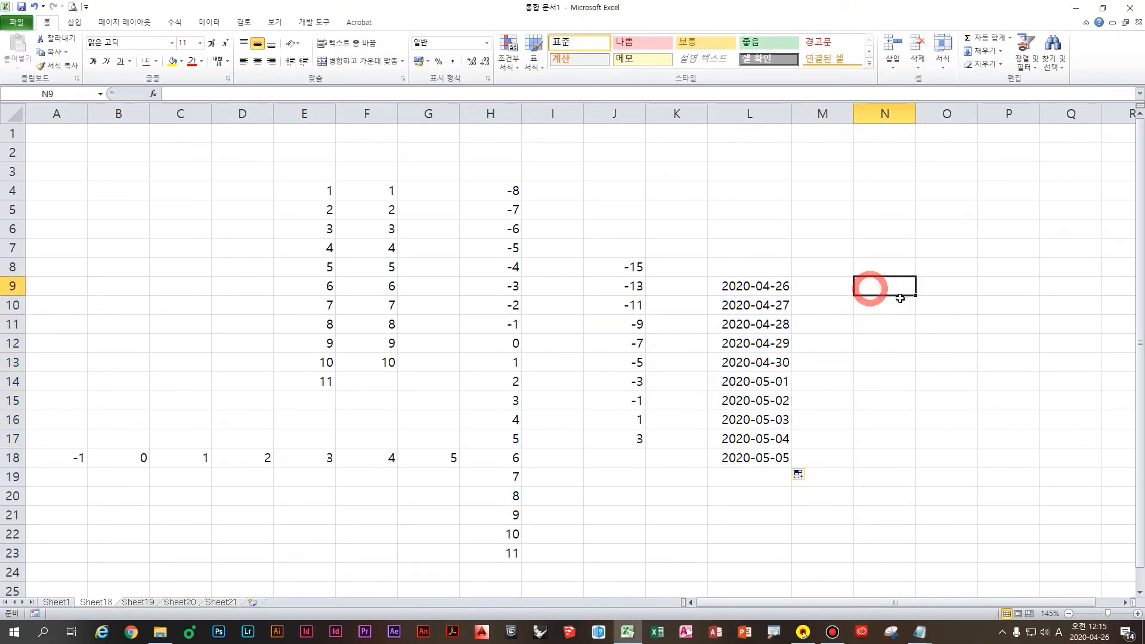
key("ctrl+semicolon")
key("ctrl+Return")
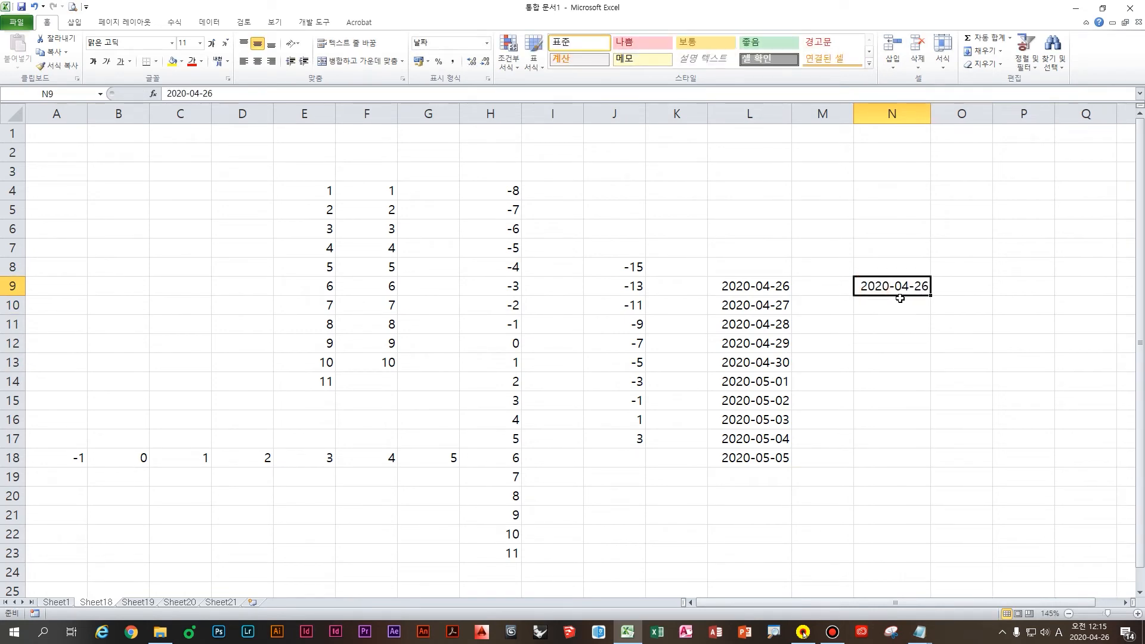
key("Delete")
key("ctrl+shift+semicolon")
key("Return")
left_click(909, 294)
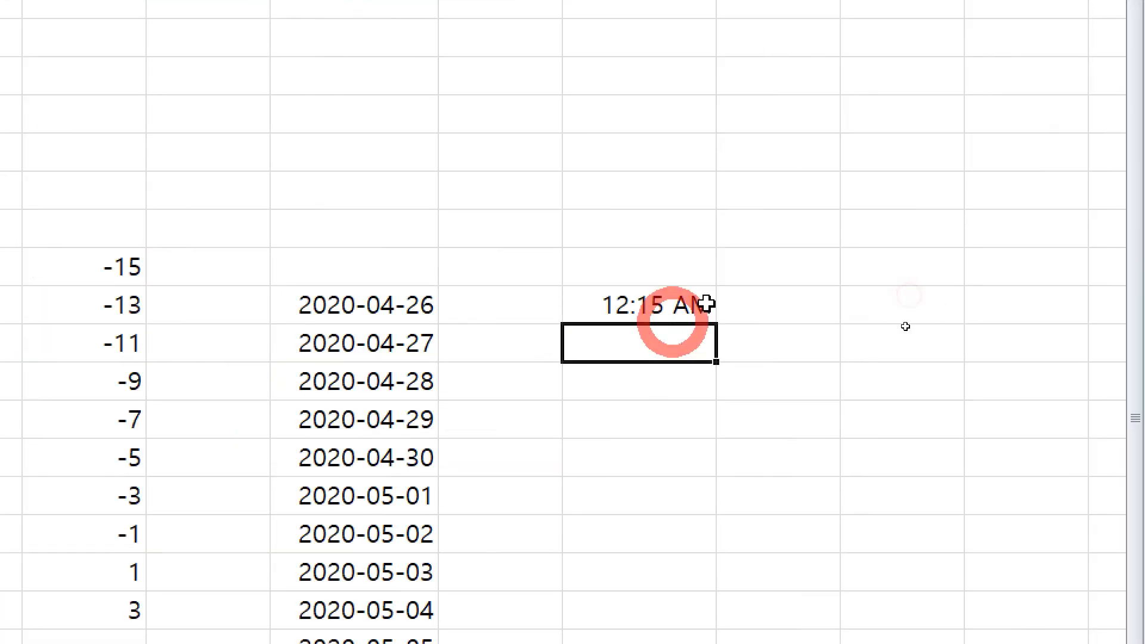
left_click(680, 309)
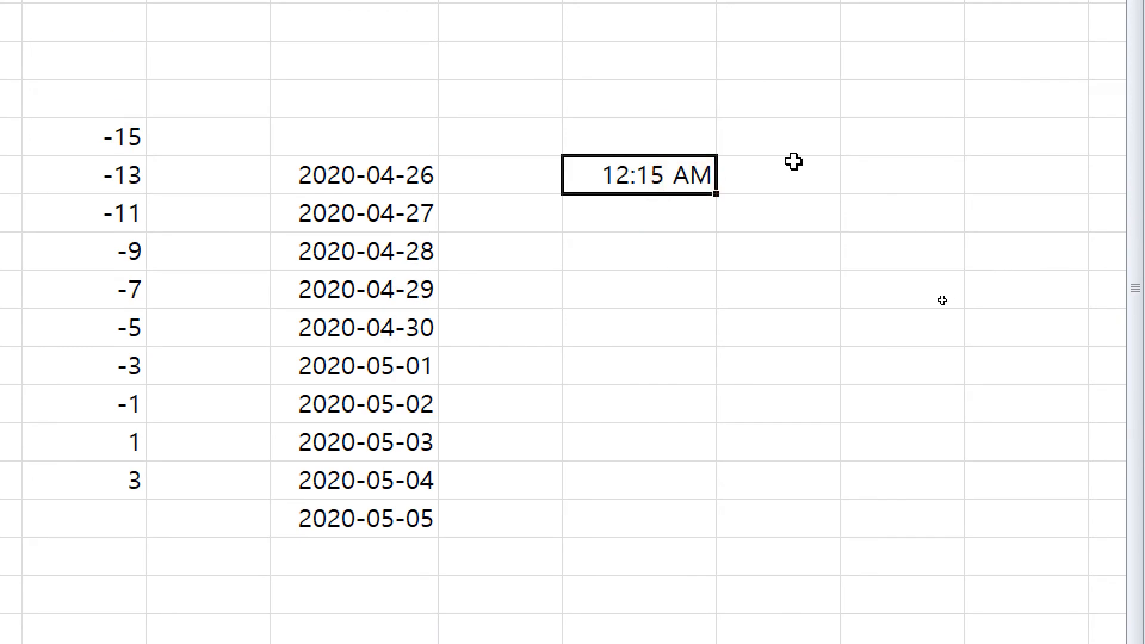
Step: Handwrite annotations about the time shortcut over the sheet, then clear them
key("ctrl")
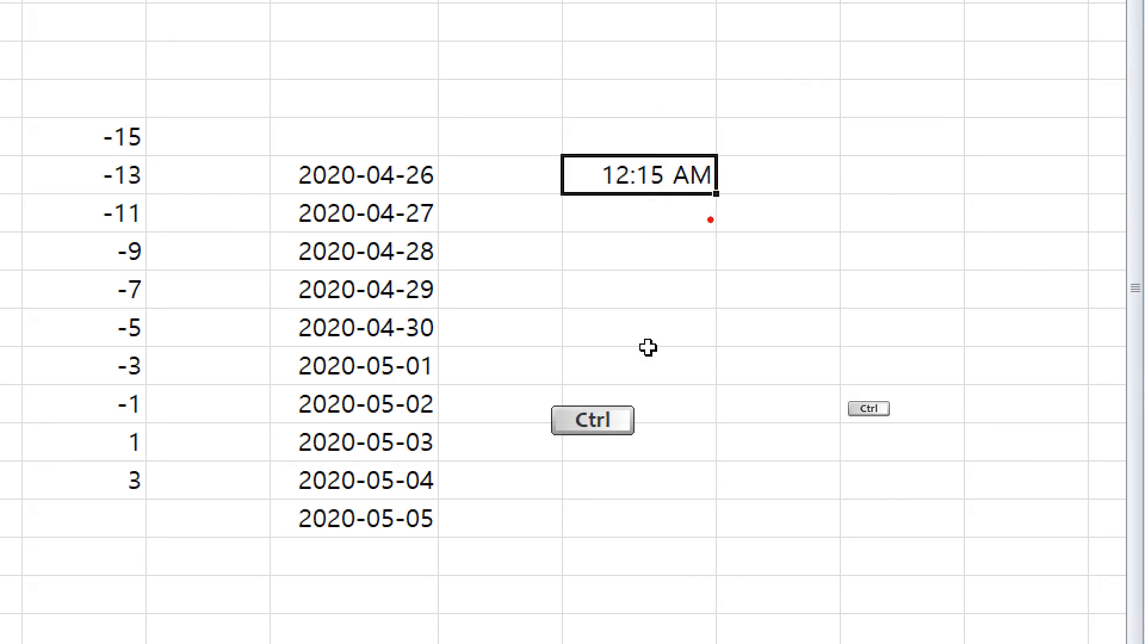
left_click_drag(770, 192, 757, 256)
mouse_move(792, 203)
left_mouse_down()
mouse_move(786, 247)
mouse_move(821, 243)
left_mouse_up()
left_click(835, 214)
left_click(837, 247)
left_click_drag(895, 180, 883, 258)
left_click_drag(941, 178, 907, 255)
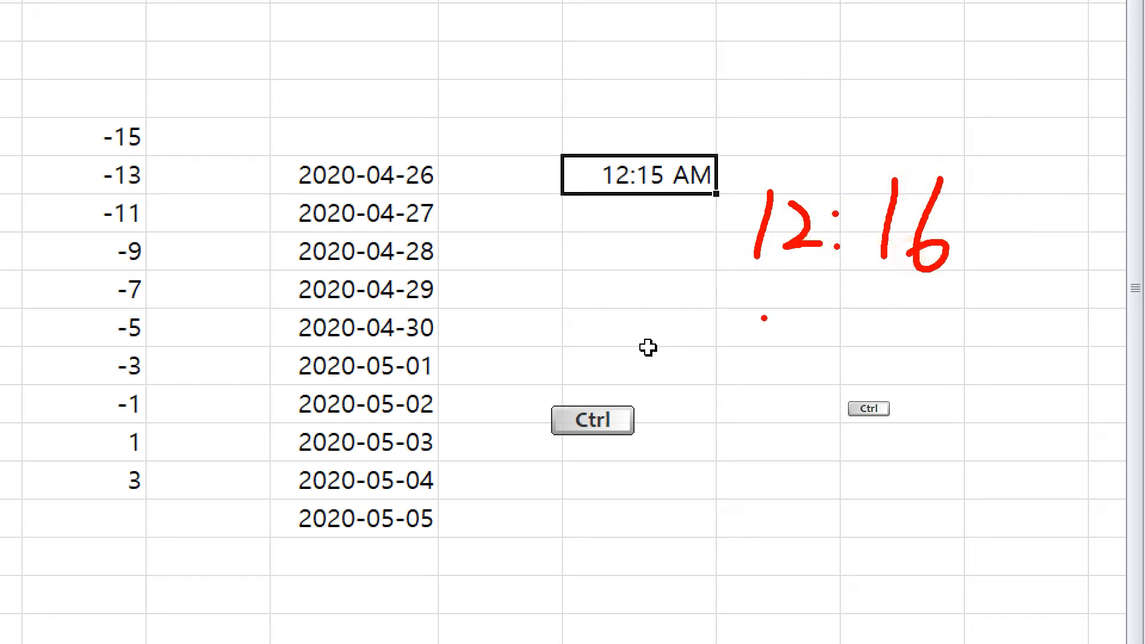
mouse_move(757, 306)
left_mouse_down()
mouse_move(749, 381)
mouse_move(808, 314)
mouse_move(785, 382)
left_mouse_up()
left_click(841, 352)
left_click(854, 345)
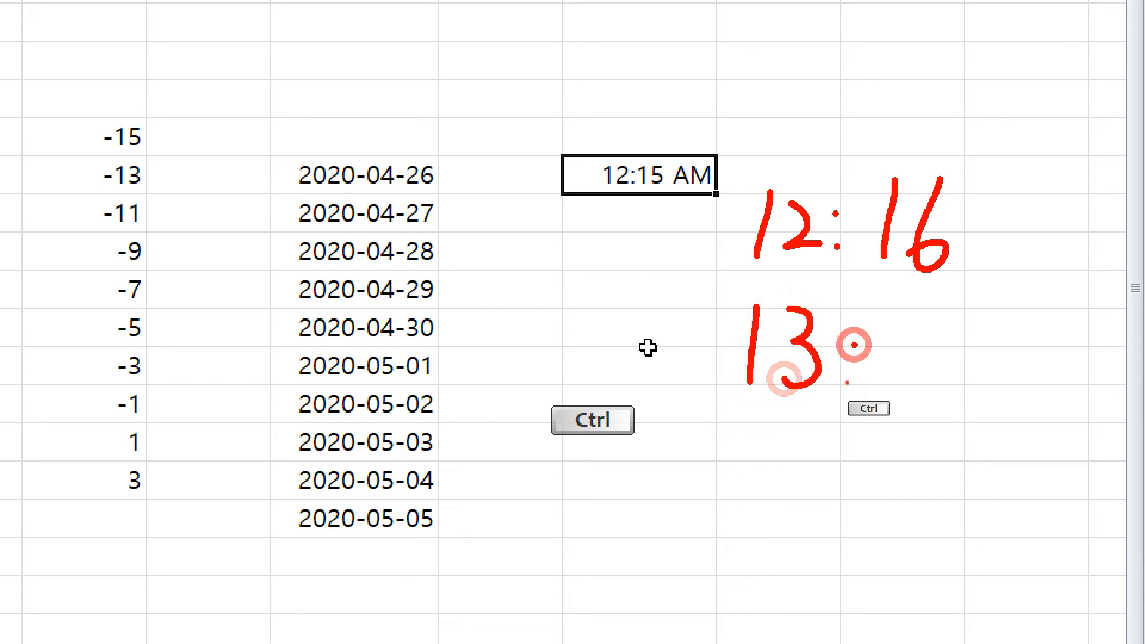
left_click(847, 382)
left_click_drag(921, 326, 900, 375)
mouse_move(956, 326)
left_mouse_down()
mouse_move(950, 377)
mouse_move(929, 381)
left_mouse_up()
left_click_drag(939, 344, 985, 341)
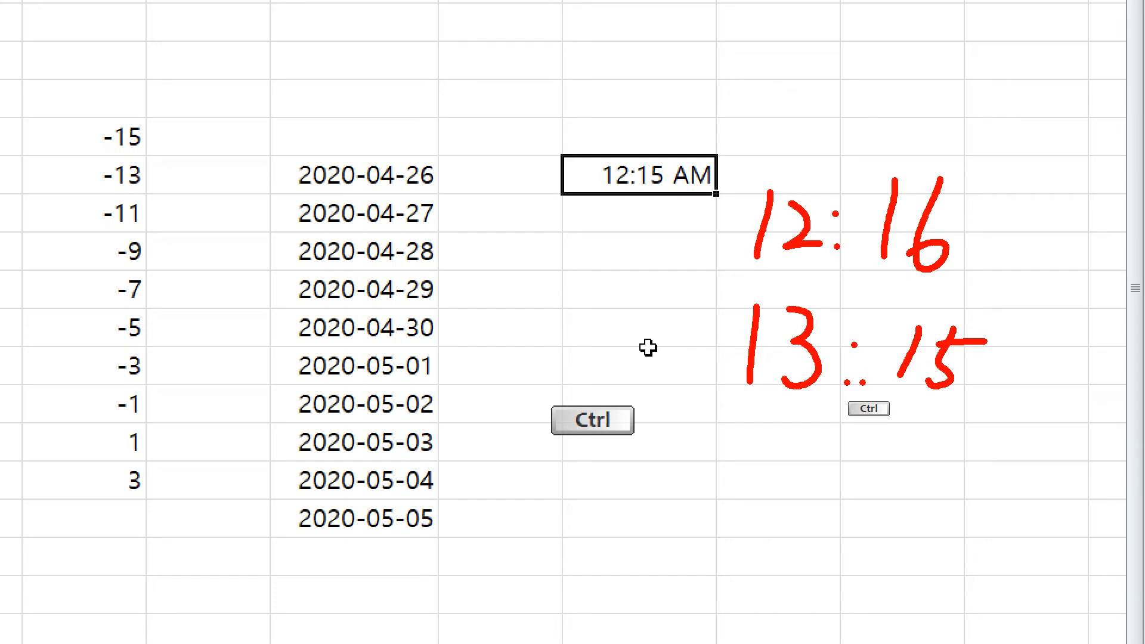
key("Escape")
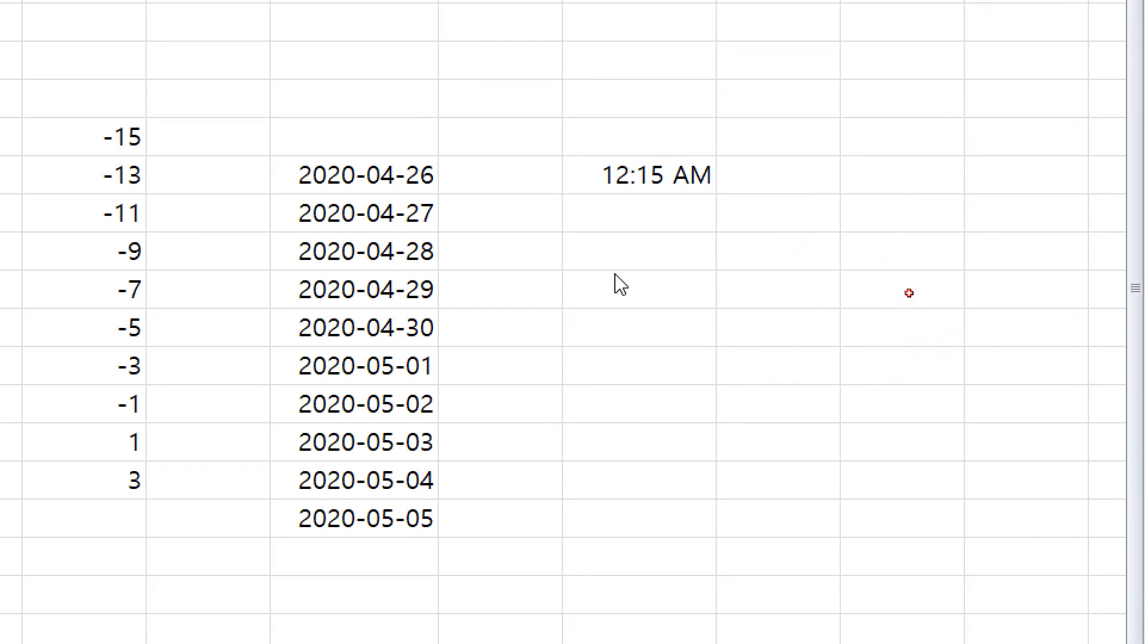
Step: Extend 12:15 AM from N9 down to N15 as hourly times ending at 6:15 AM
left_click(672, 188)
left_click_drag(720, 193, 707, 431)
left_click(859, 207)
key("ctrl")
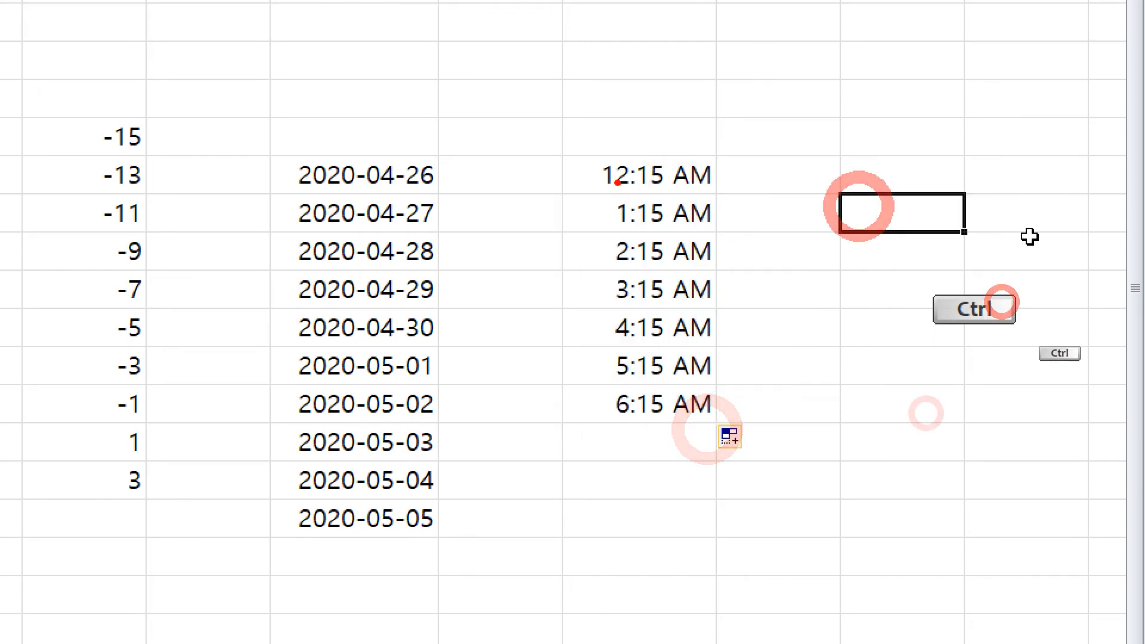
mouse_move(617, 183)
left_mouse_down()
mouse_move(621, 146)
mouse_move(640, 195)
left_mouse_up()
mouse_move(599, 206)
left_mouse_down()
mouse_move(589, 263)
mouse_move(624, 443)
left_mouse_up()
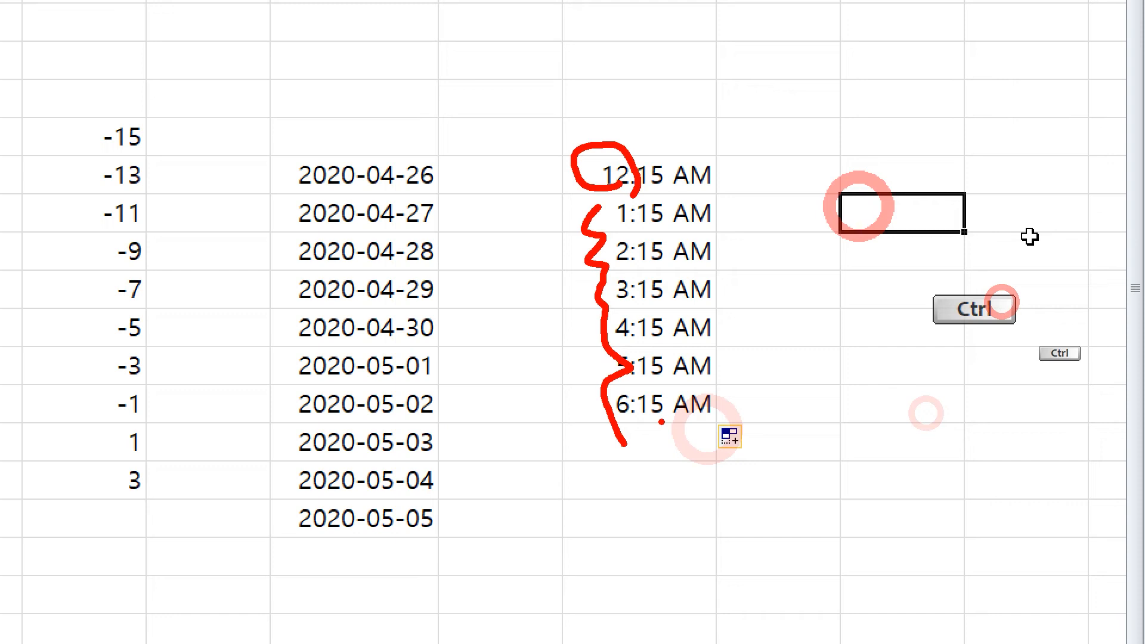
right_click(920, 432)
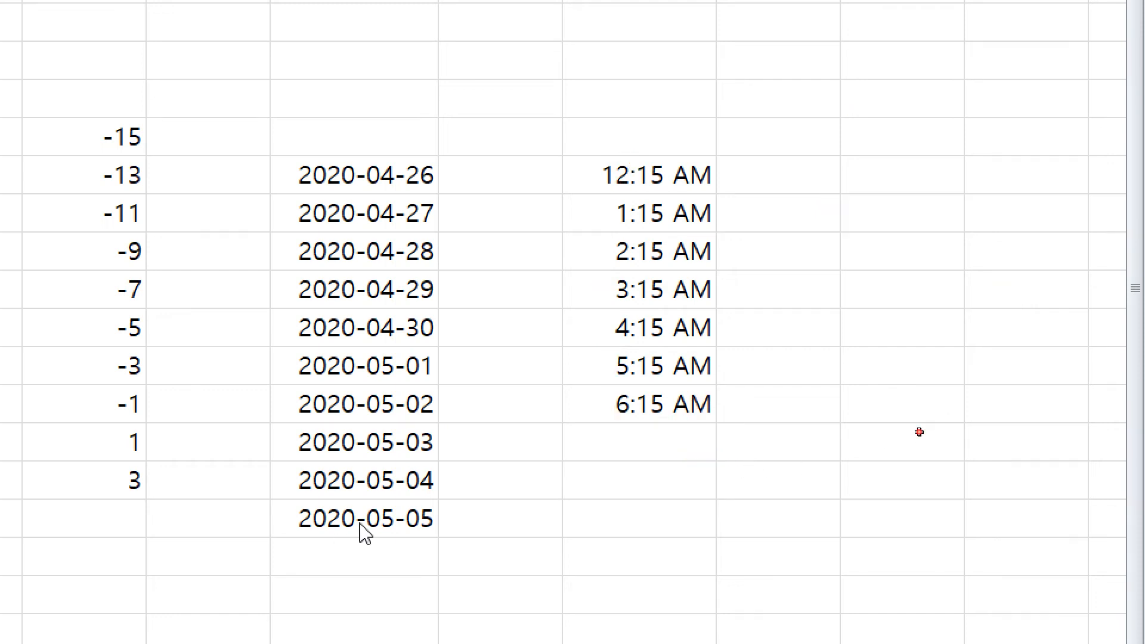
key("ctrl+4")
Step: Type the Notepad note '시간은 자동채우기핸들을 사용하게 되면 '시' 1시간씩 증가감 합니다.' and go back to Excel
left_click(918, 591)
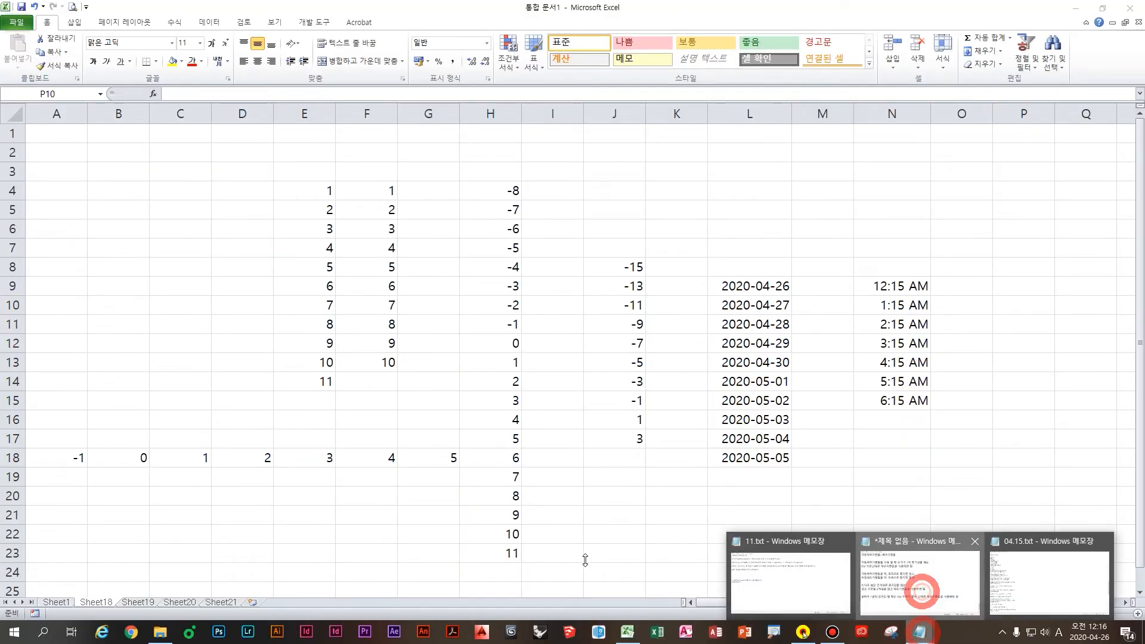
left_click(548, 491)
type("ㅇ")
key("BackSpace")
type("시간은 ")
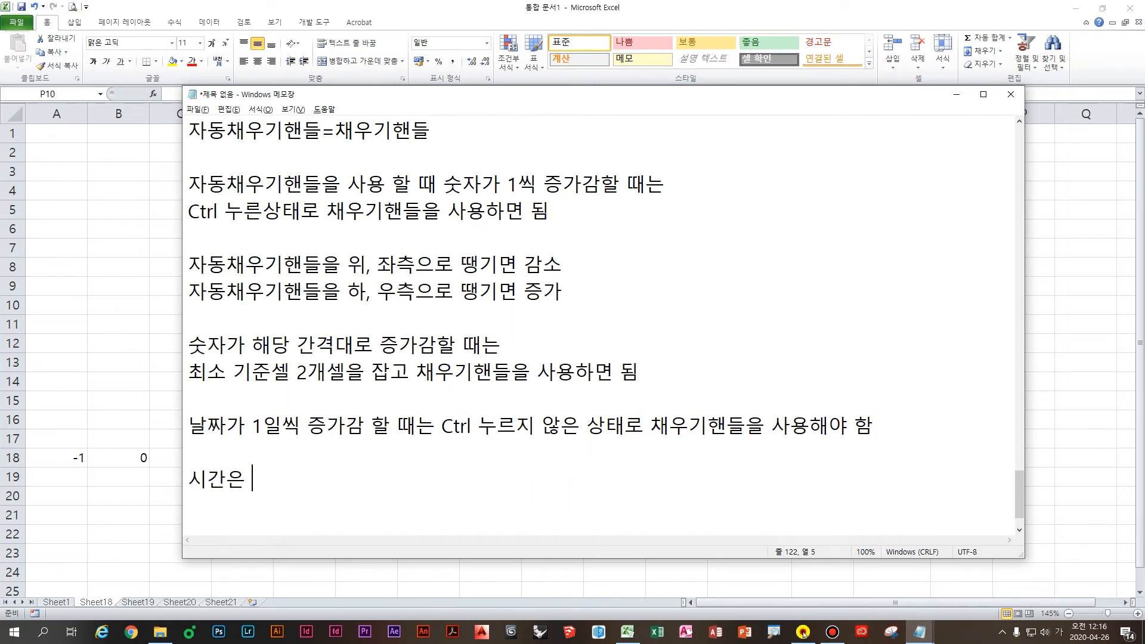
type("자동채우기핸들을 ")
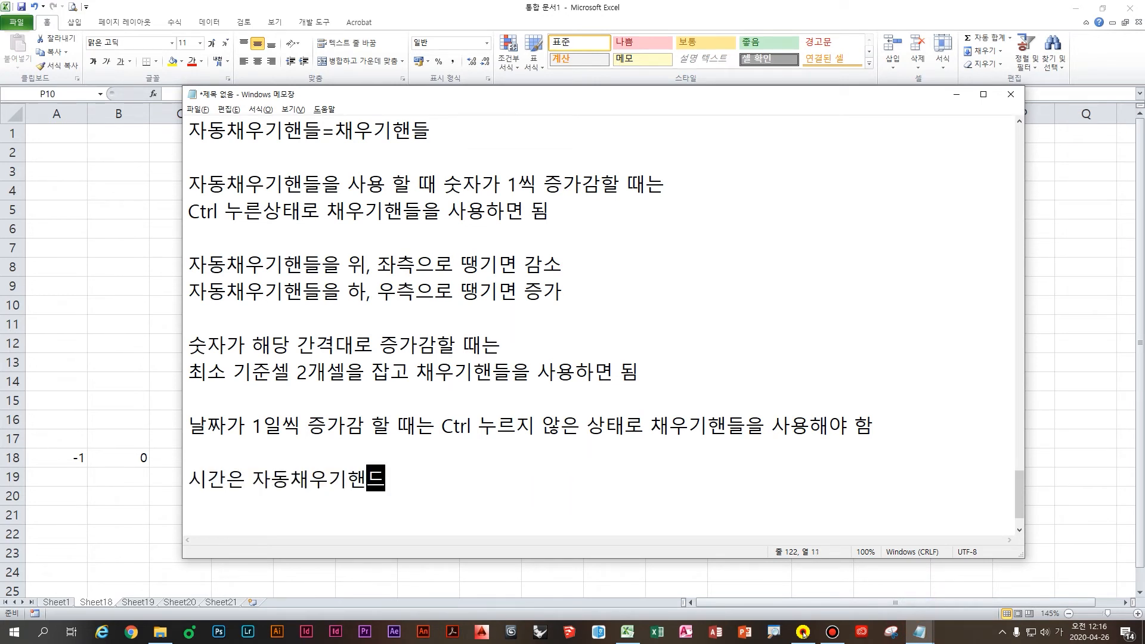
type("사용하게 되며")
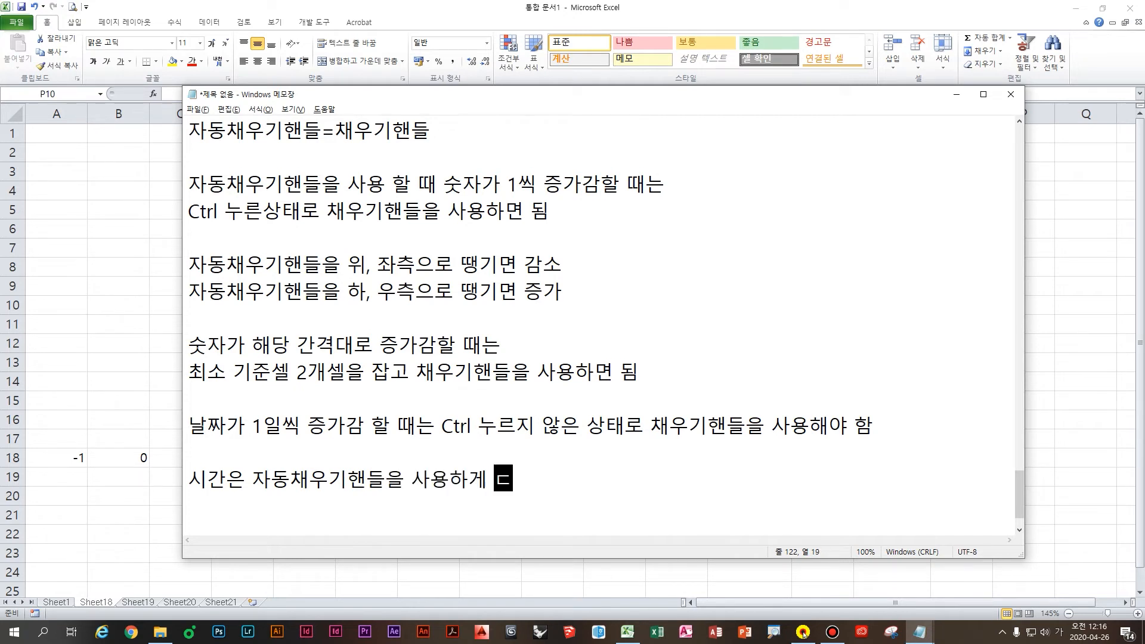
type("ㄴ ㅇ")
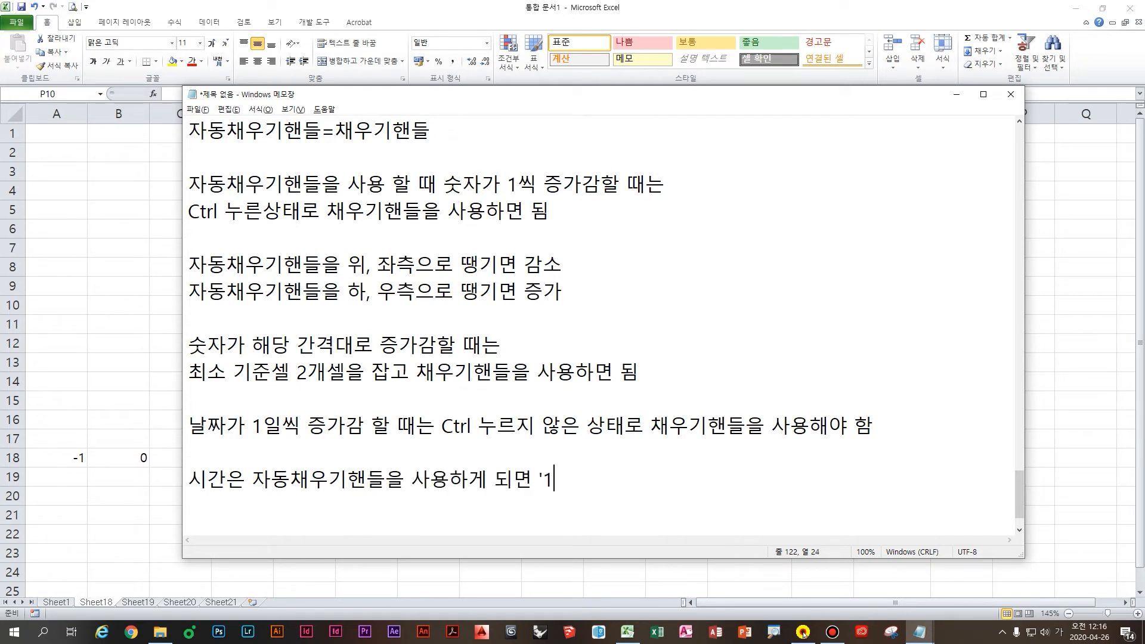
type("시' 1시간씩 증가감")
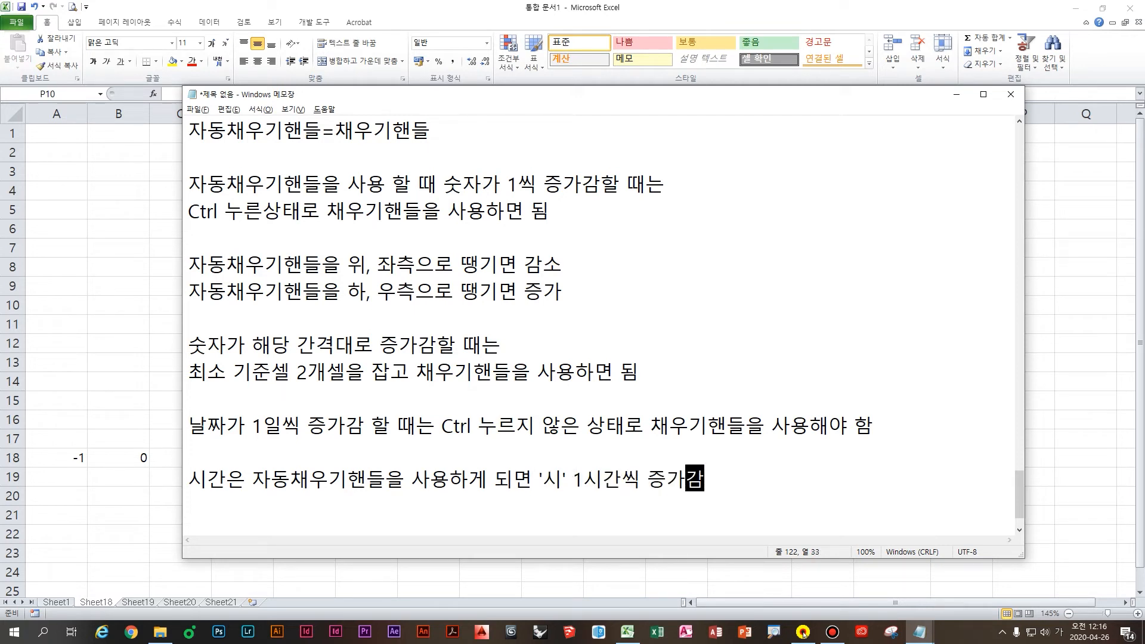
type(" ㅎㅏㅂ니다.")
key("Return")
key("Return")
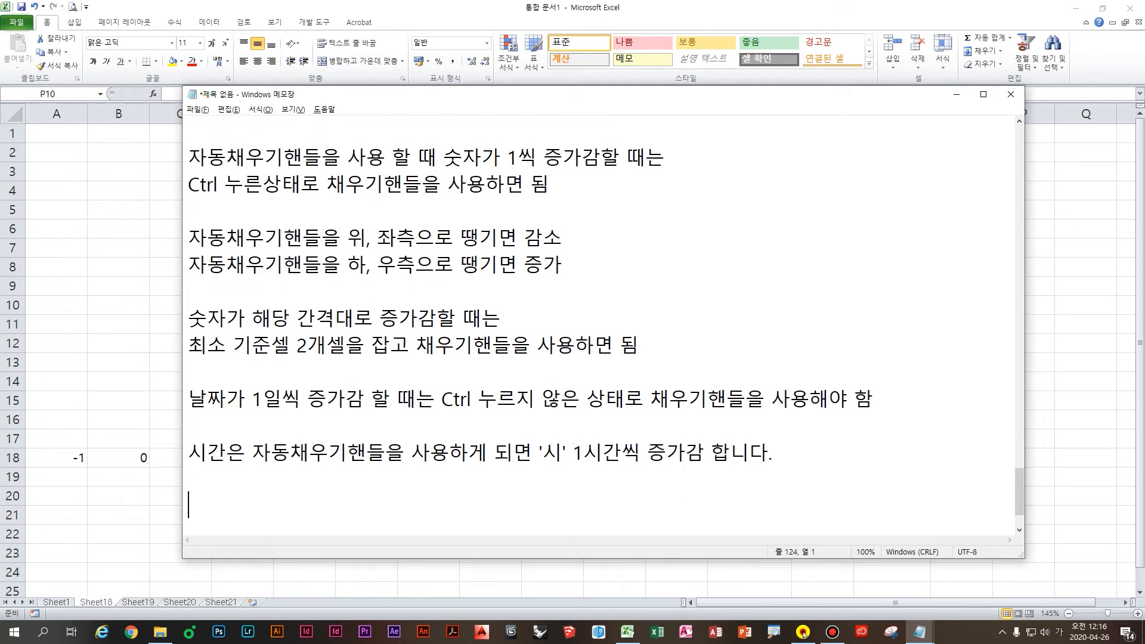
left_click(158, 384)
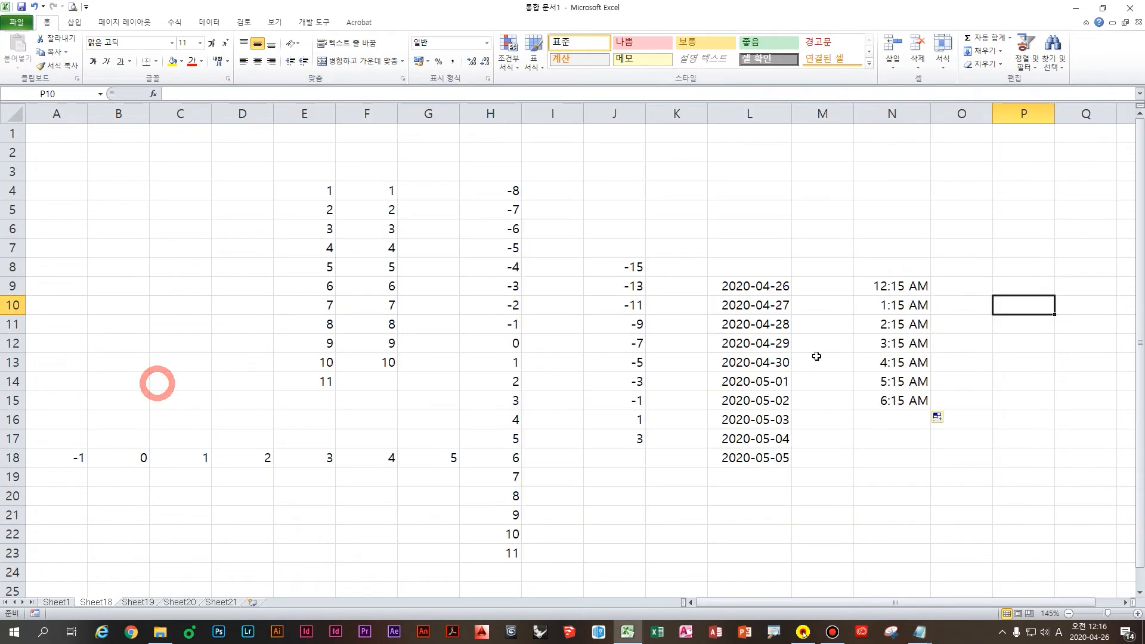
Step: Enter 12:15 and 12:16 in O9:O10 and fill both down to O14, giving 12:15 through 12:20
left_click(1017, 301)
type("12")
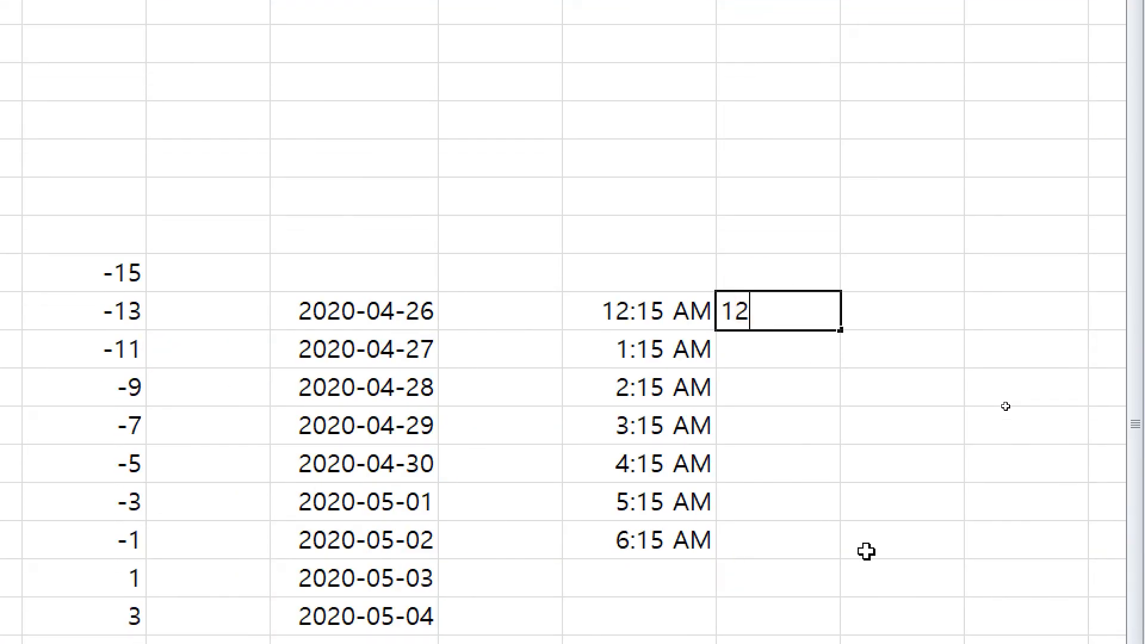
type(":15")
key("Return")
type("122:")
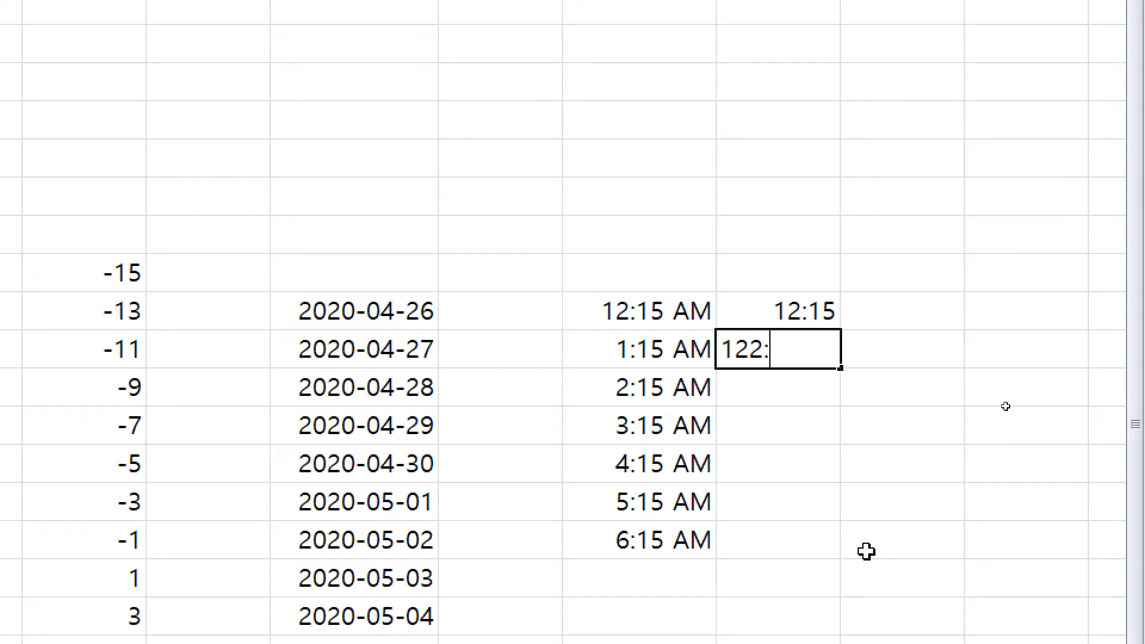
key("Escape")
type("12:16")
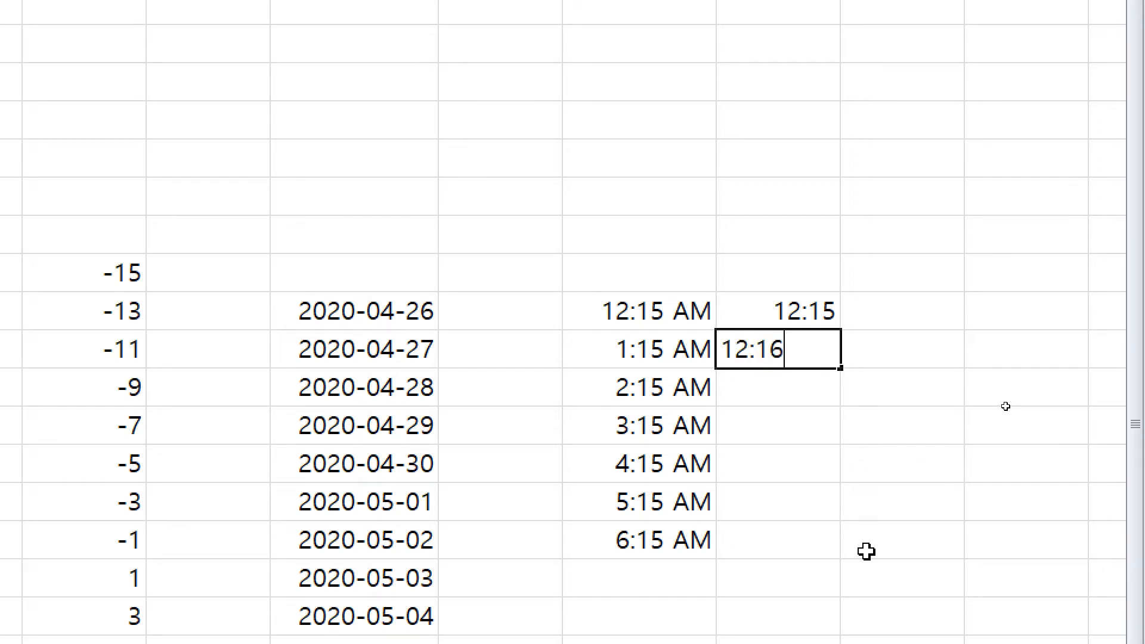
key("ctrl+Return")
scroll(866, 552, "down", 2)
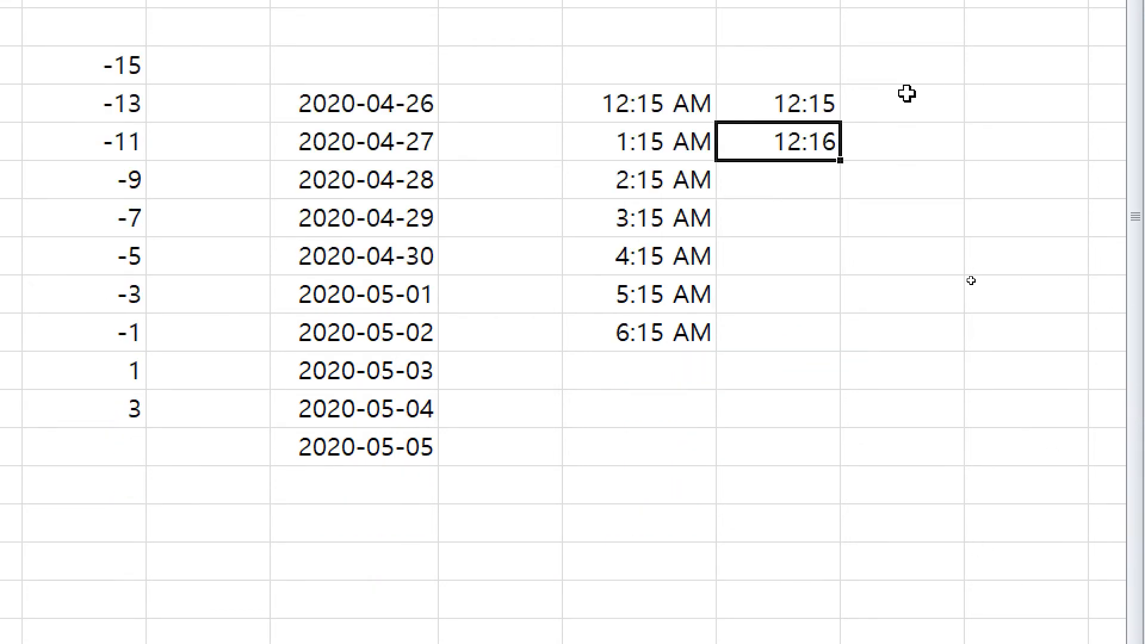
left_click_drag(790, 99, 838, 313)
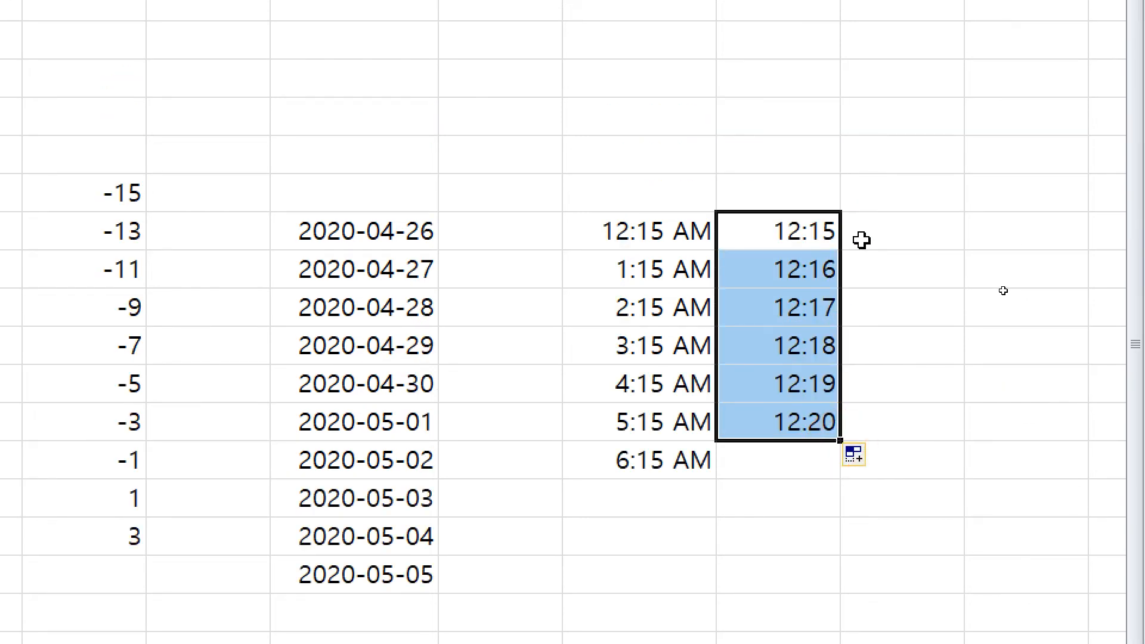
left_click(854, 298)
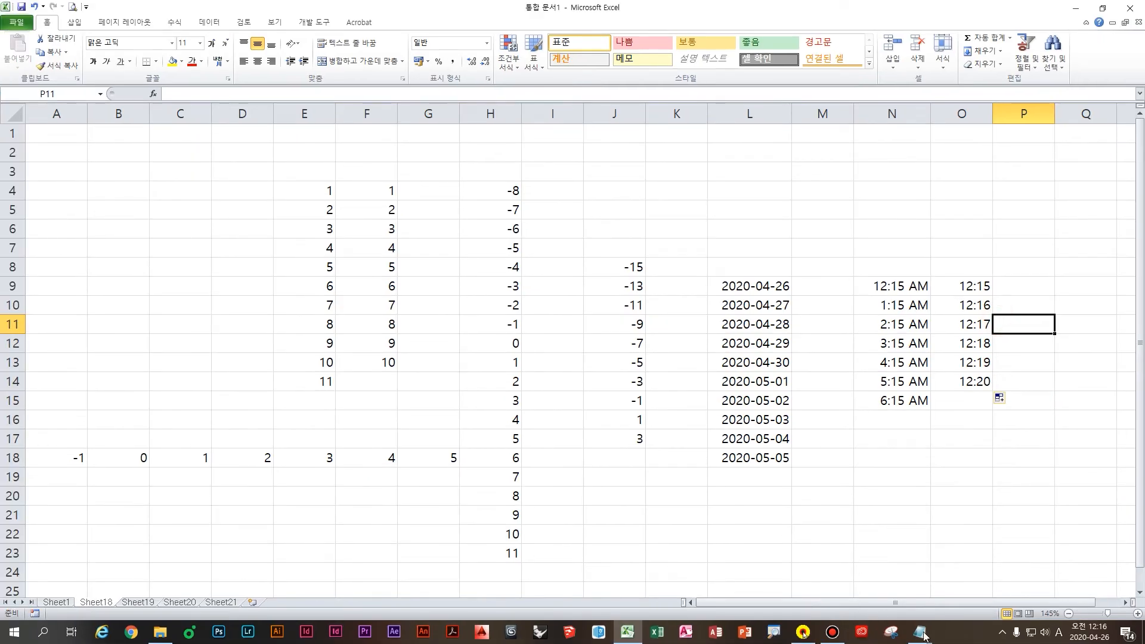
Step: Type the note '만약 분을 1분씩 증가감 할 때는 최소 기준셀 2개를 잡고 채우기핸들을 사용 해야 합니다.' and return to Excel
mouse_move(923, 636)
left_click(935, 585)
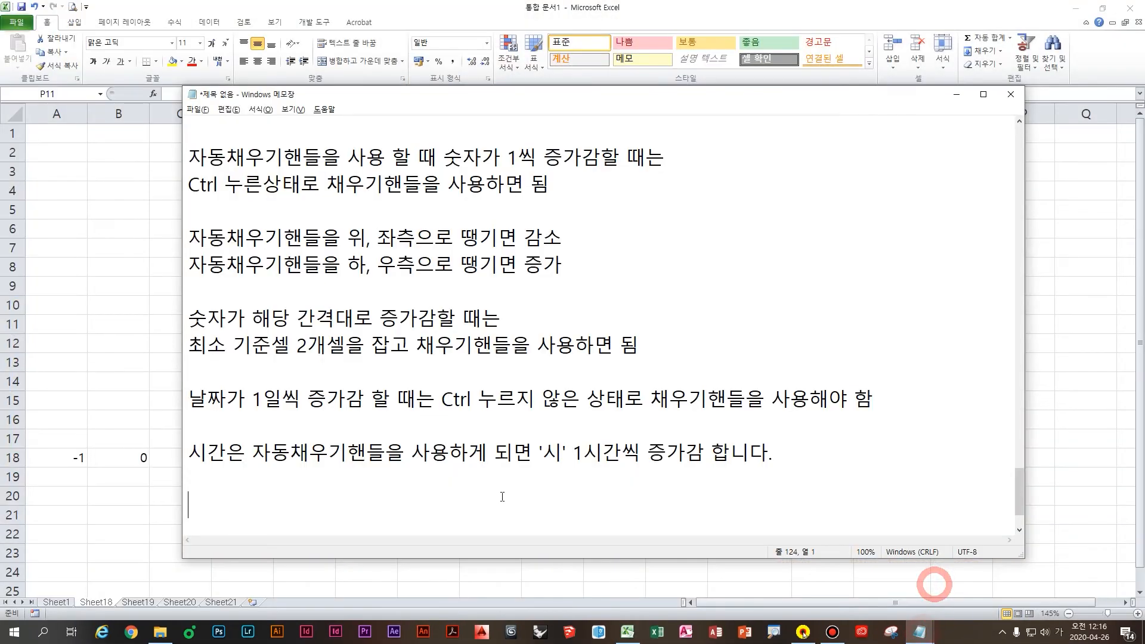
type("만약 ")
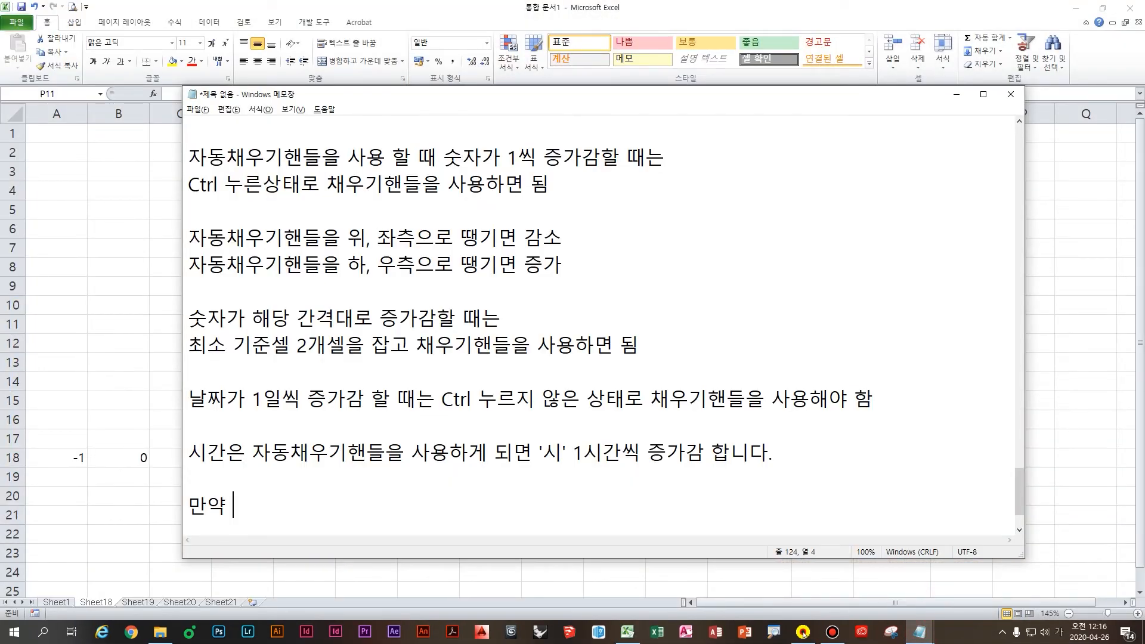
type("분을 1")
type("분씩 증")
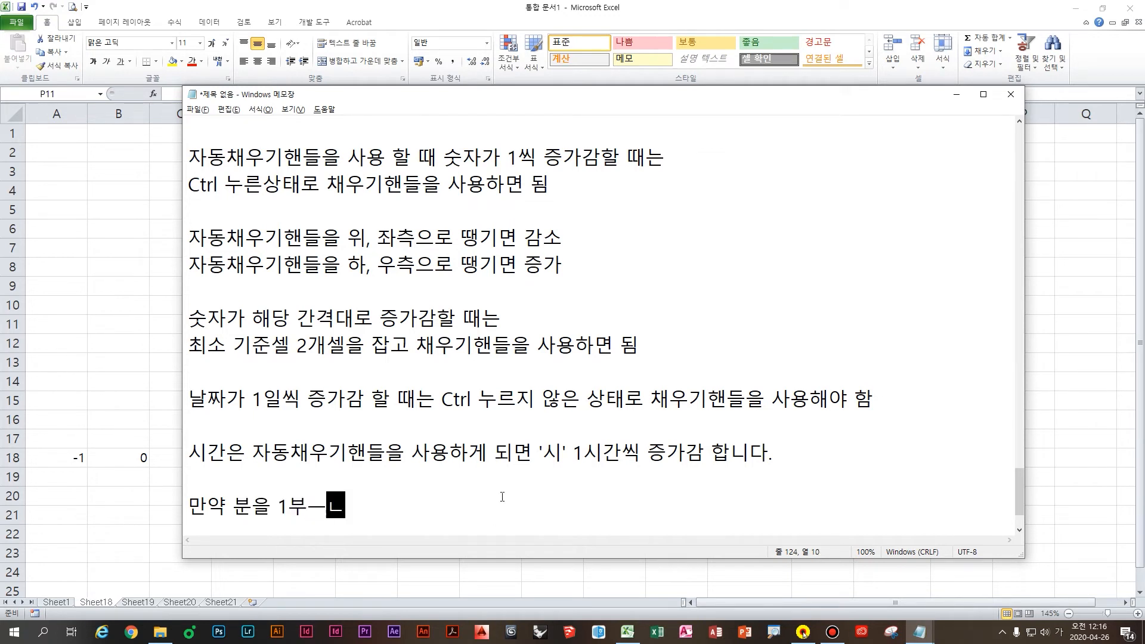
type("가")
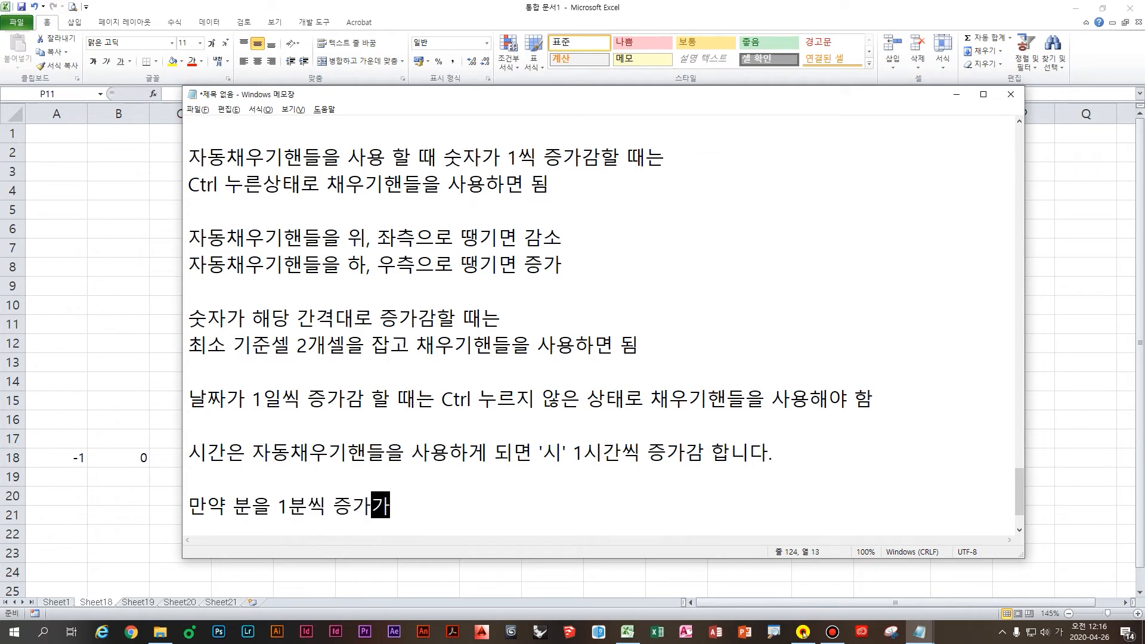
type("감 할 ㄸ때는 최소 기준")
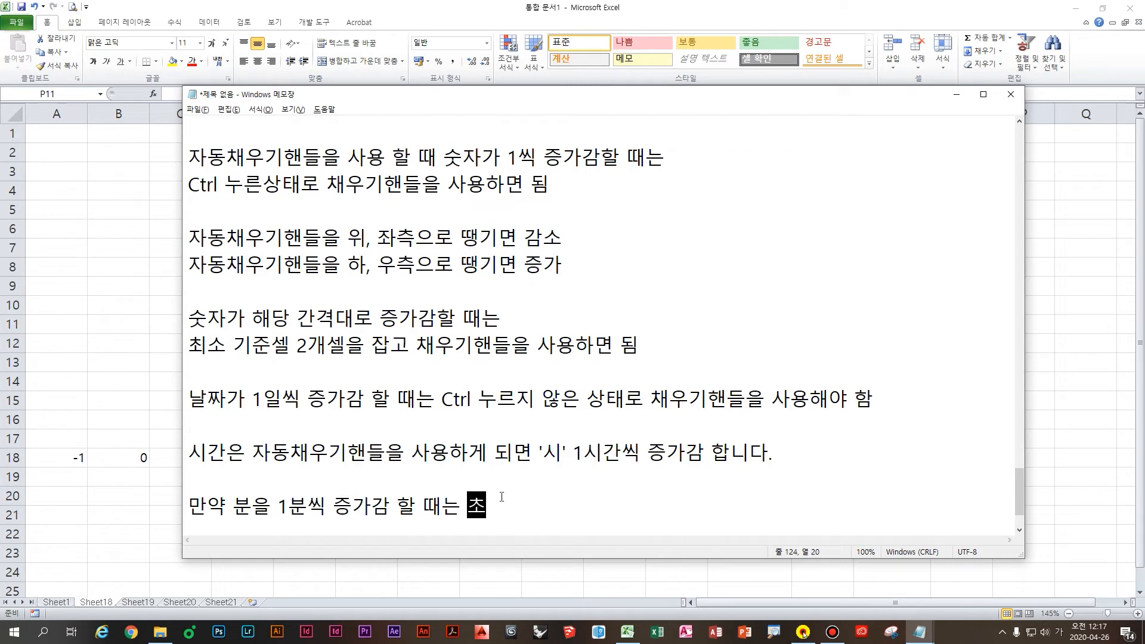
type("셀 2")
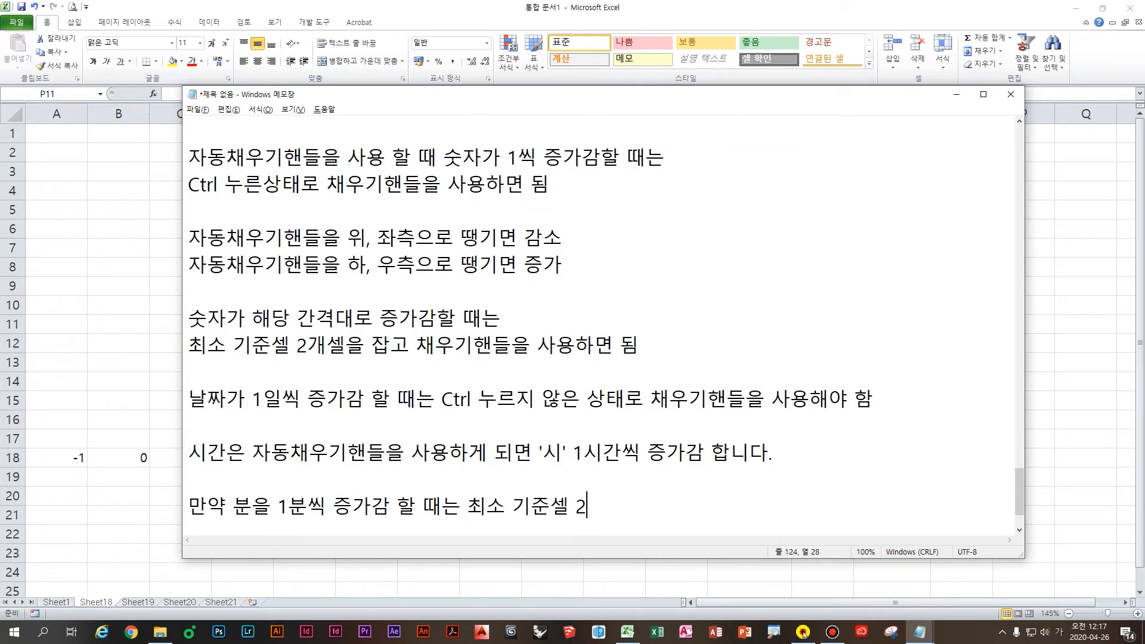
type("개를 잡고 채우기 ")
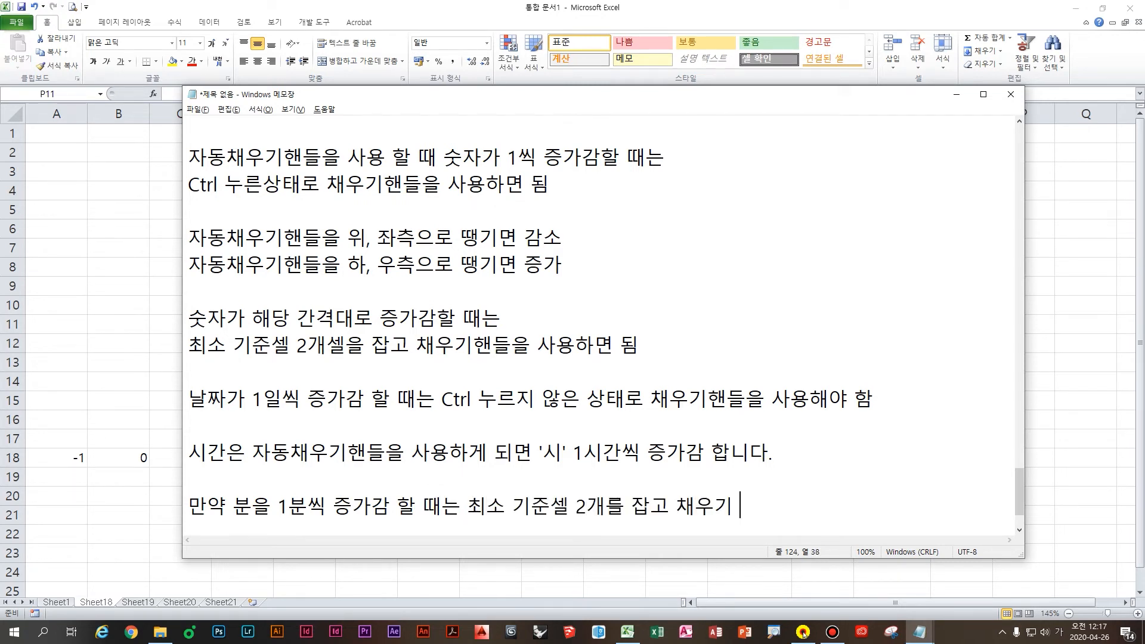
type("ㅎ")
key("BackSpace")
key("BackSpace")
type("핸들을 ㅏ스ㅇ")
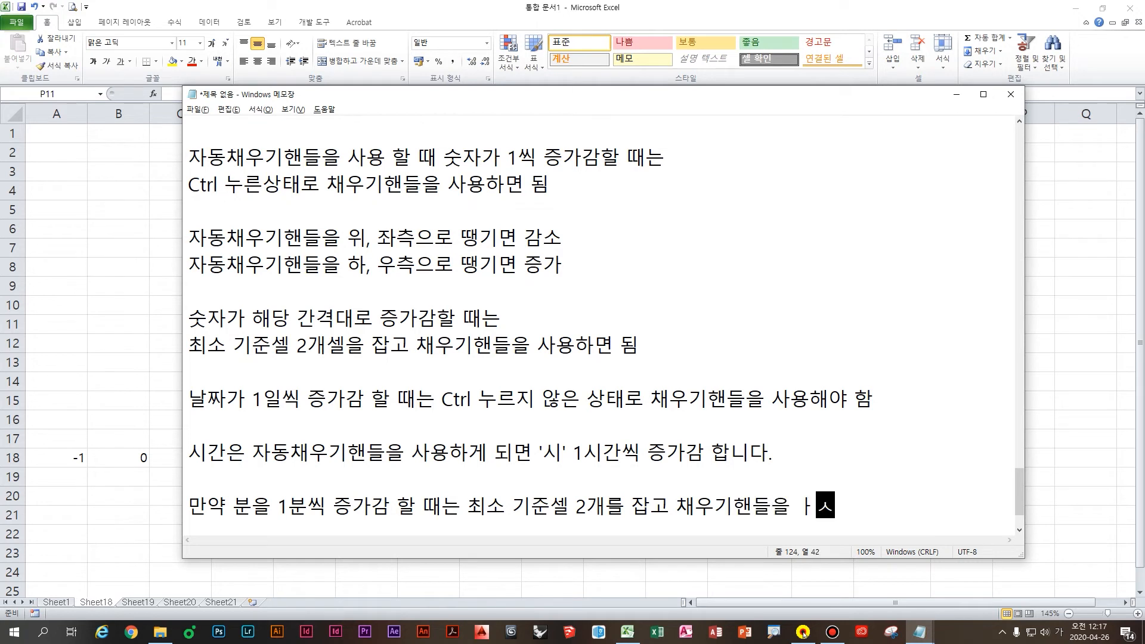
key("BackSpace")
key("BackSpace")
key("BackSpace")
type("사용 해야 ")
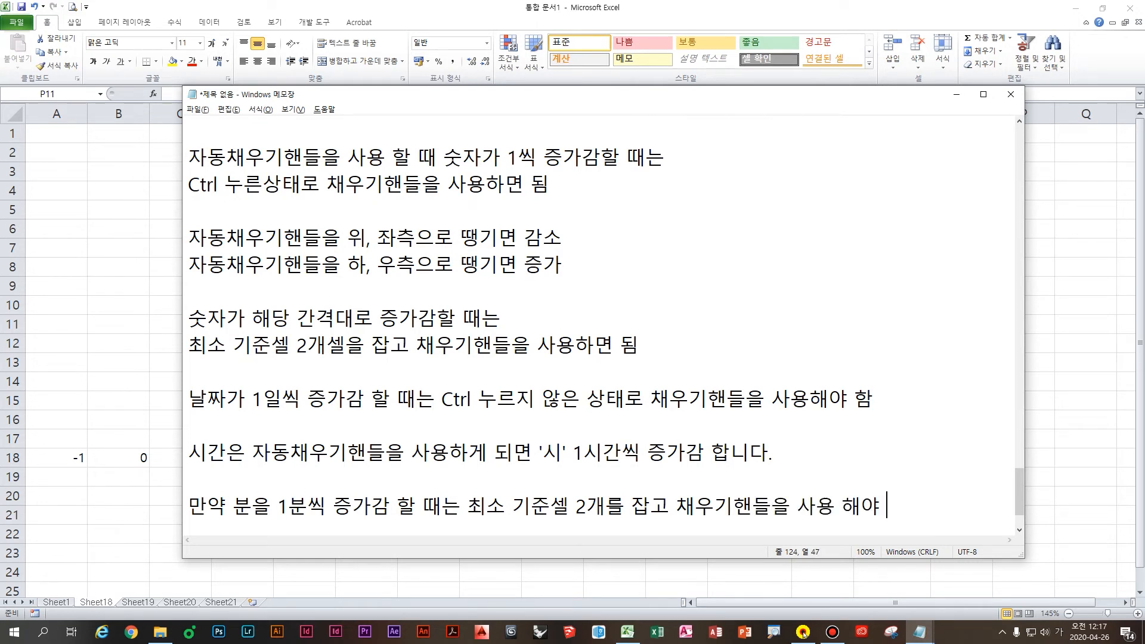
type("합니다.")
key("Return")
key("Return")
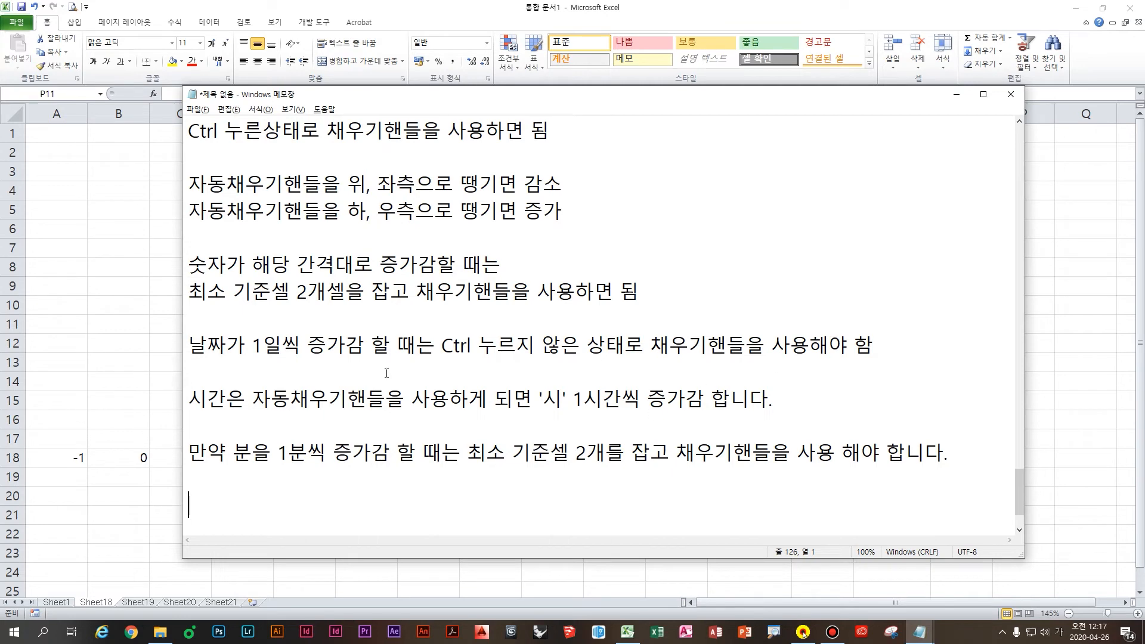
left_click(170, 357)
Step: Enter 일 in C25 and fill the Korean weekday names down to C32
left_click(783, 362)
left_click_drag(787, 300, 817, 401)
left_click(768, 308)
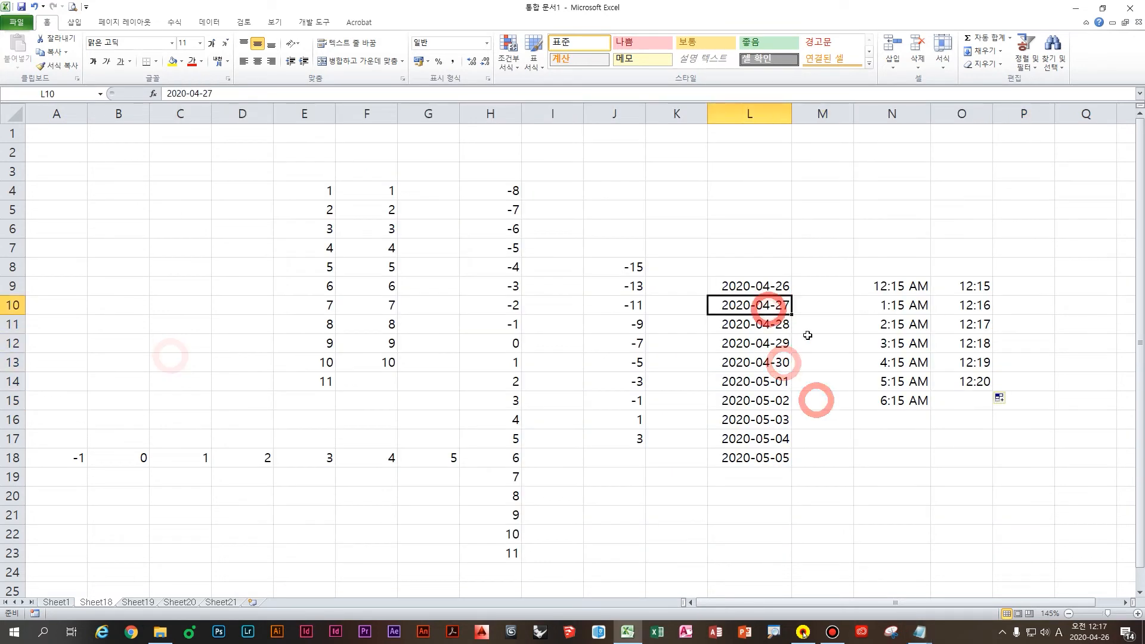
left_click_drag(921, 290, 922, 394)
scroll(691, 473, "down", 4)
left_click(198, 360)
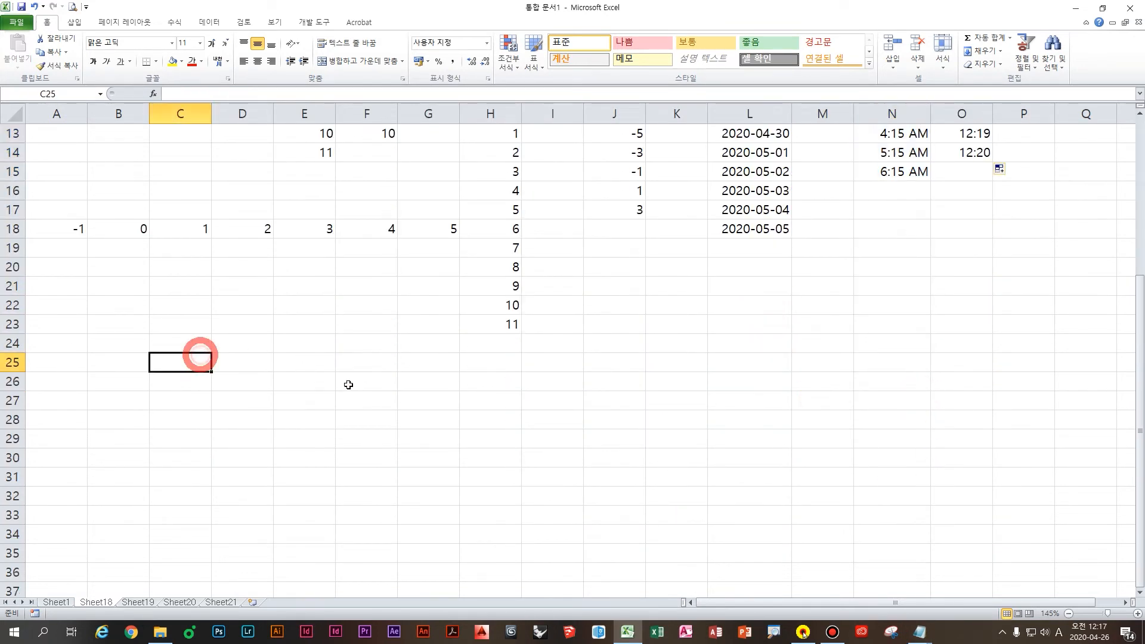
type("d")
key("BackSpace")
key("Hangul")
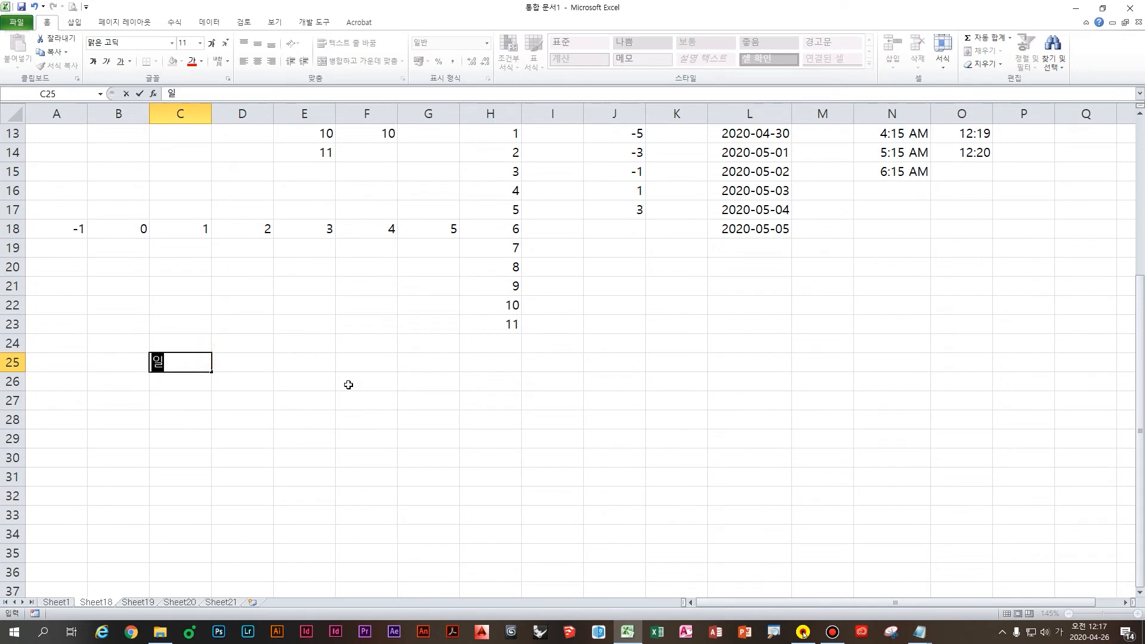
key("ctrl+Return")
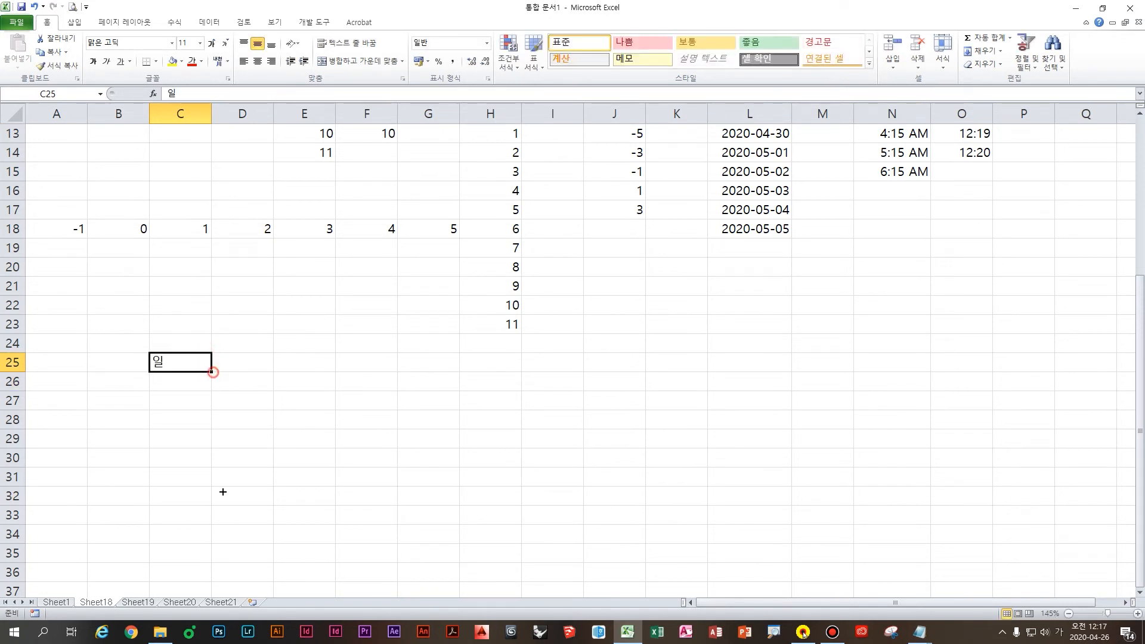
left_click_drag(212, 372, 229, 505)
Step: Enter sun in D25 and Sunday in E25, filling each down to row 32
left_click(255, 362)
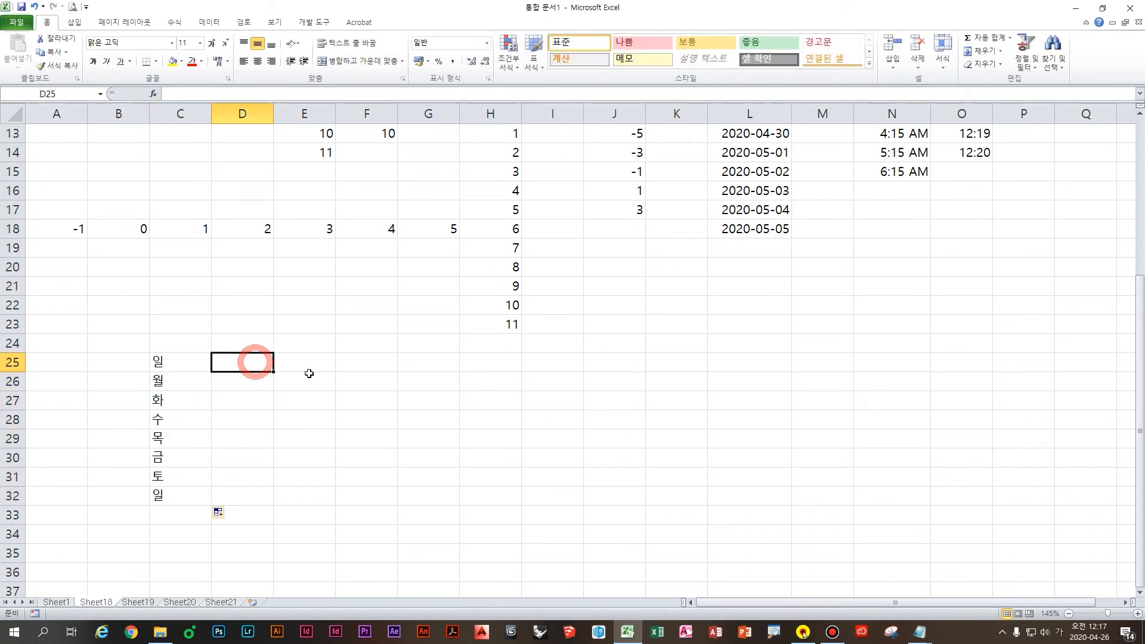
key("F2")
key("Hangul")
key("Return")
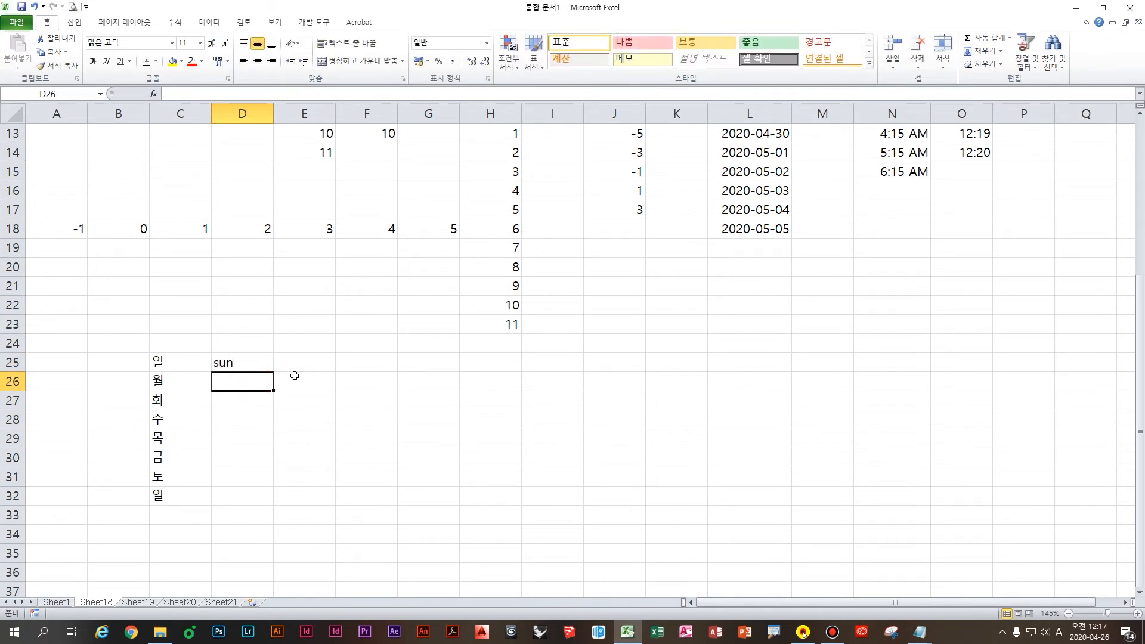
left_click(248, 365)
left_click_drag(273, 372, 298, 482)
scroll(324, 361, "down", 1)
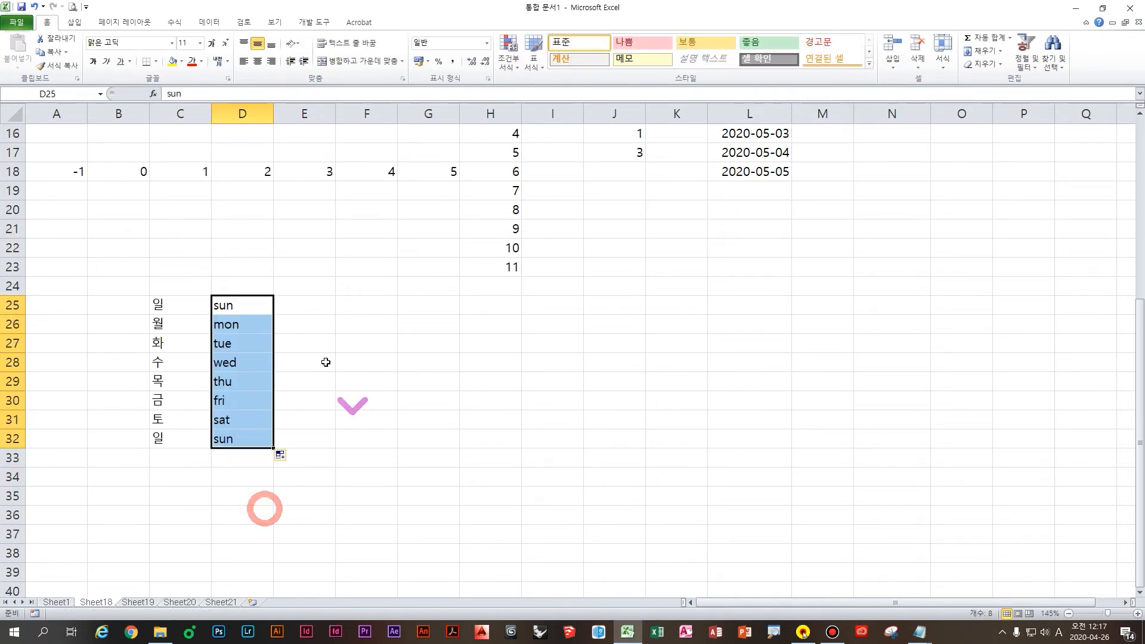
left_click(303, 309)
type("ay")
key("Return")
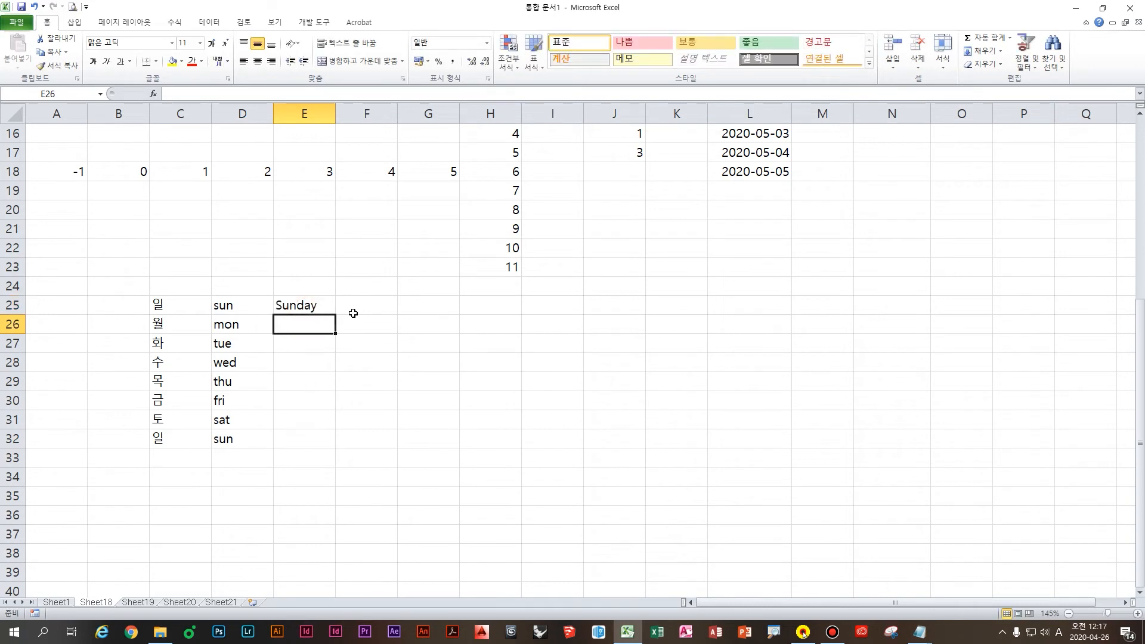
left_click(329, 305)
left_click_drag(335, 315, 332, 451)
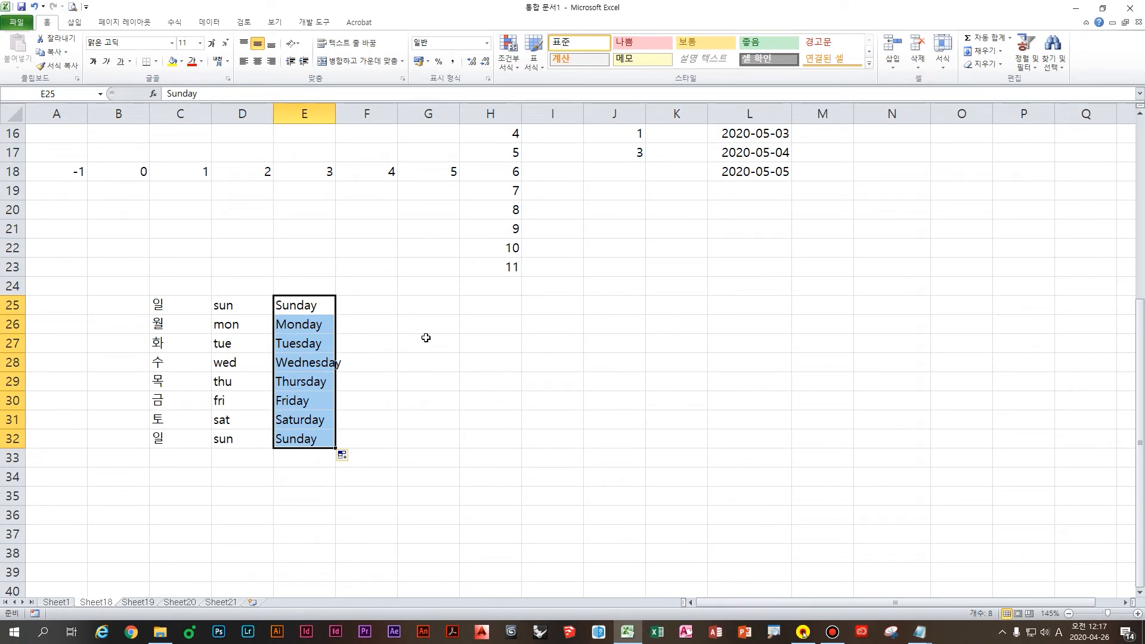
Step: Select cell F25 as the starting cell for the jan month series
left_click(397, 316)
left_click(578, 518)
left_click(358, 305)
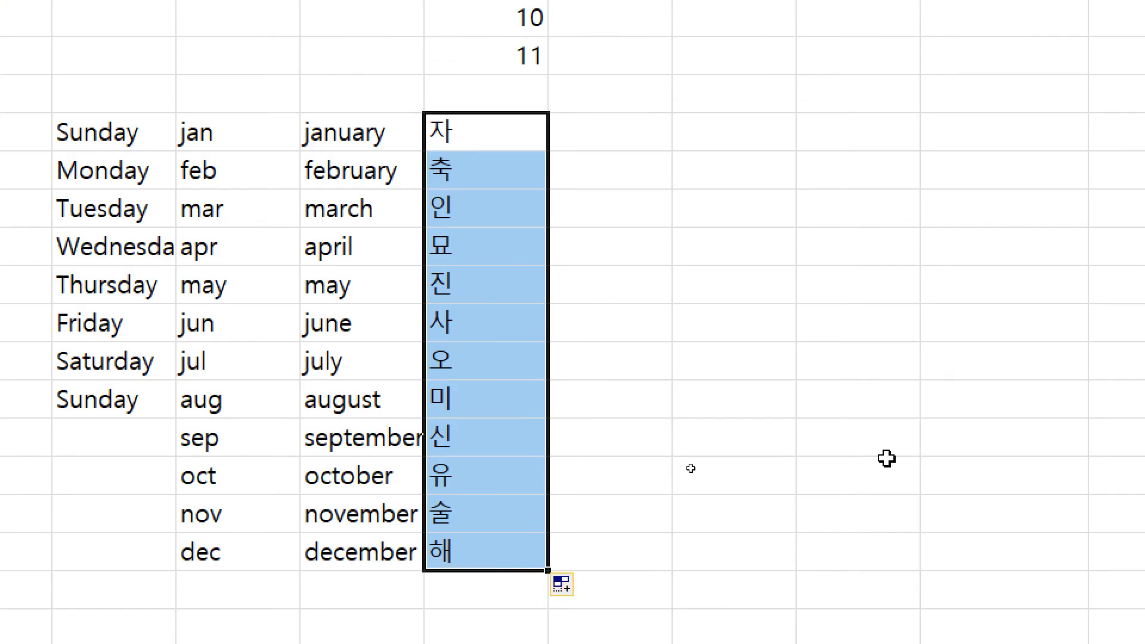
Step: Enter 갑 in I25 and fill the heavenly stems down to 계 in I34
left_click(632, 143)
type("갑")
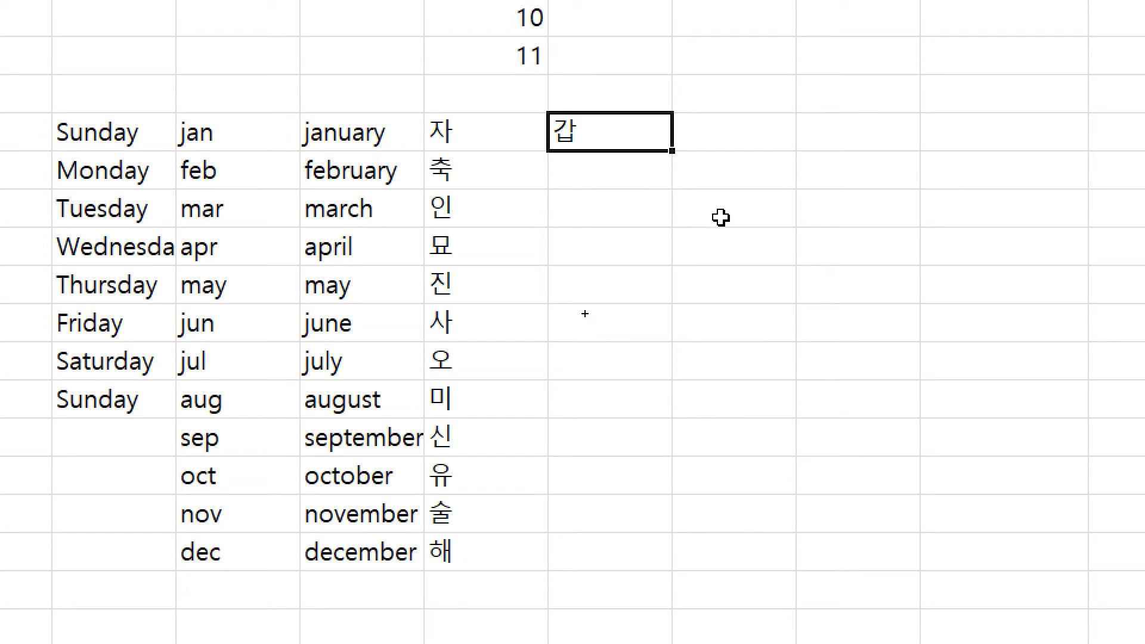
left_click(674, 153)
left_click_drag(674, 152, 626, 428)
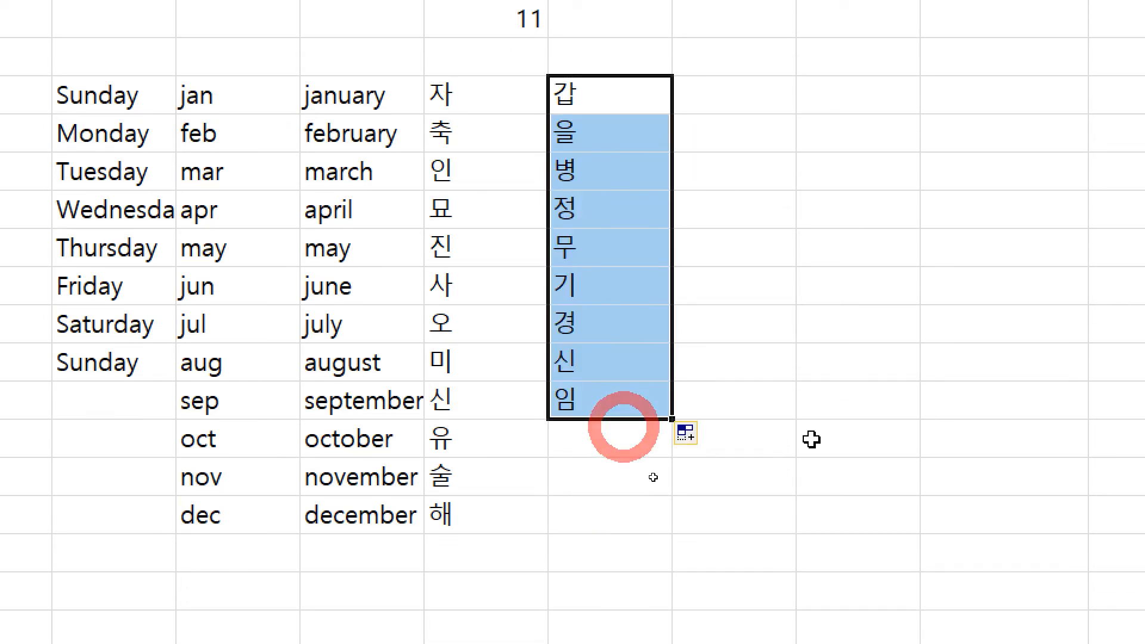
left_click(596, 384)
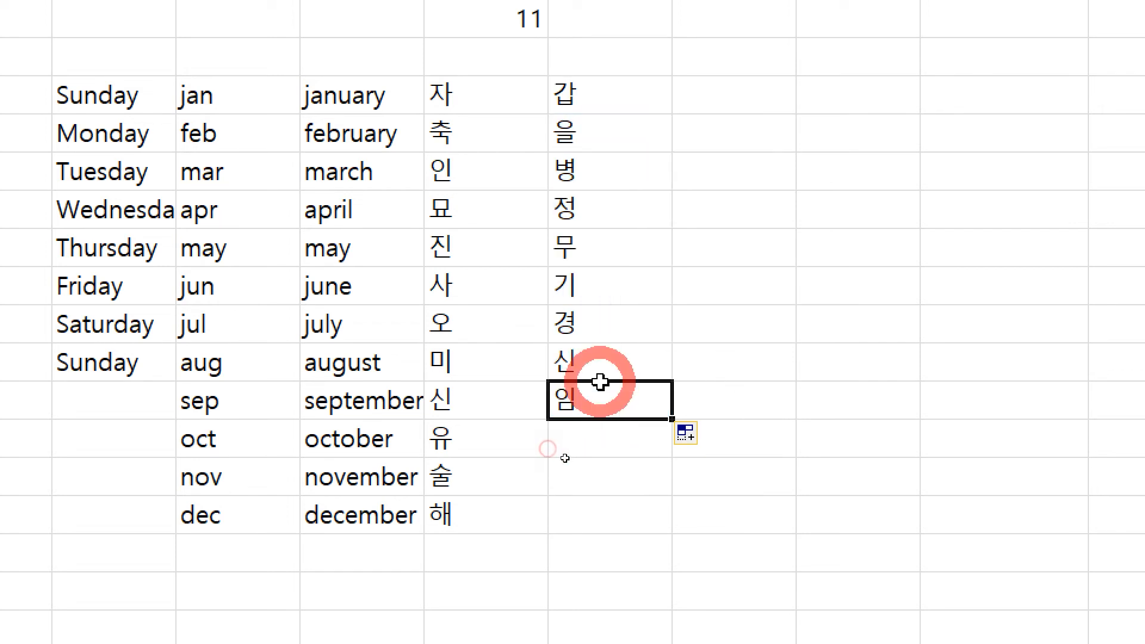
left_click_drag(672, 419, 640, 455)
Step: Enter 갑자 in J25 and fill the cycle pairs down to 계유 in J34
left_click(804, 435)
scroll(766, 560, "down", 1)
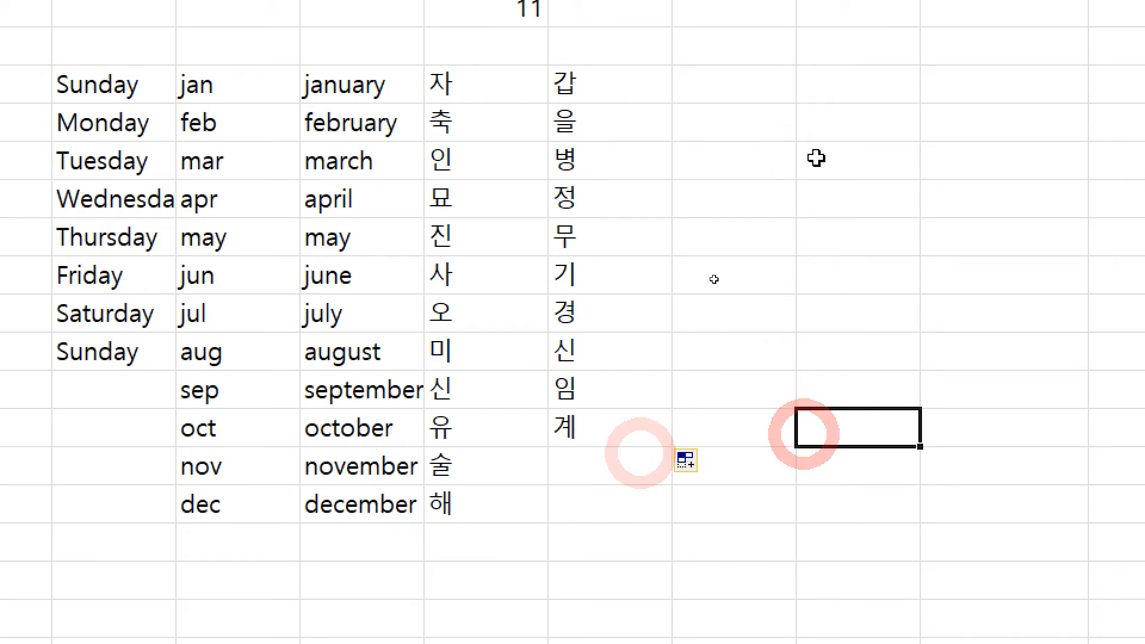
scroll(818, 158, "up", 1)
left_click(610, 131)
left_click(725, 134)
type("갑자")
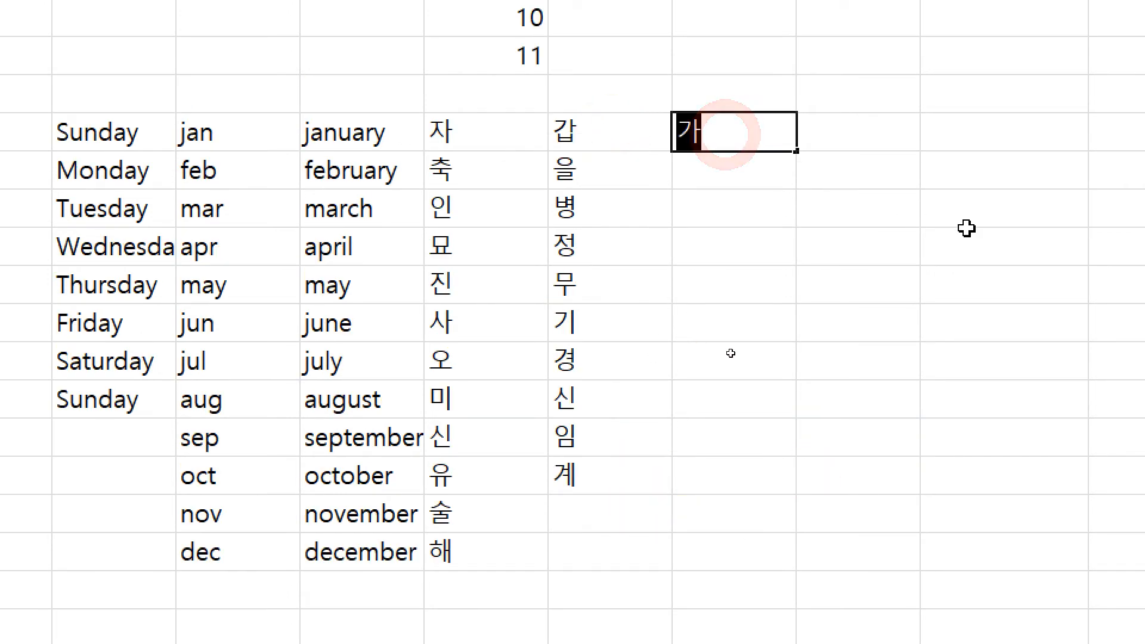
key("Return")
key("Up")
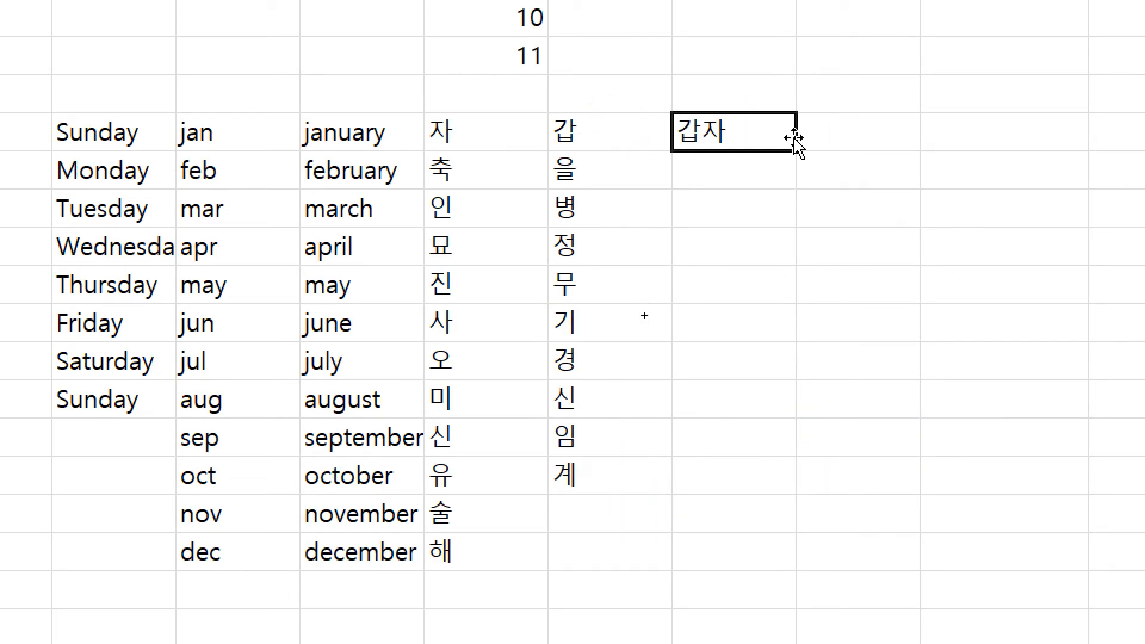
left_click_drag(795, 151, 800, 474)
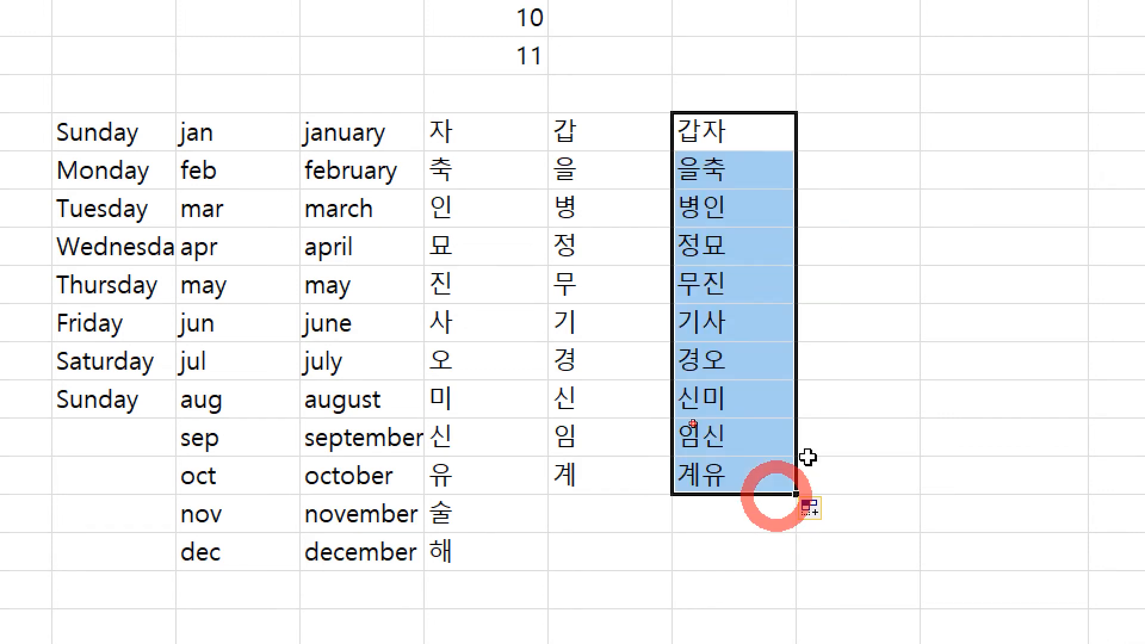
left_click(887, 366)
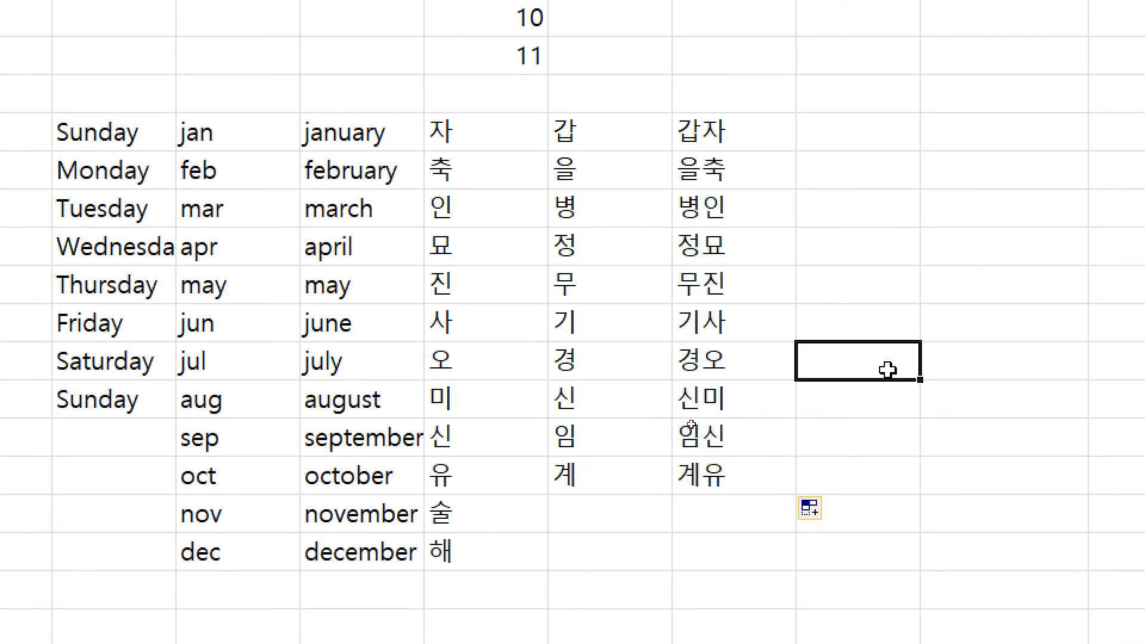
key("ctrl")
left_click(937, 167)
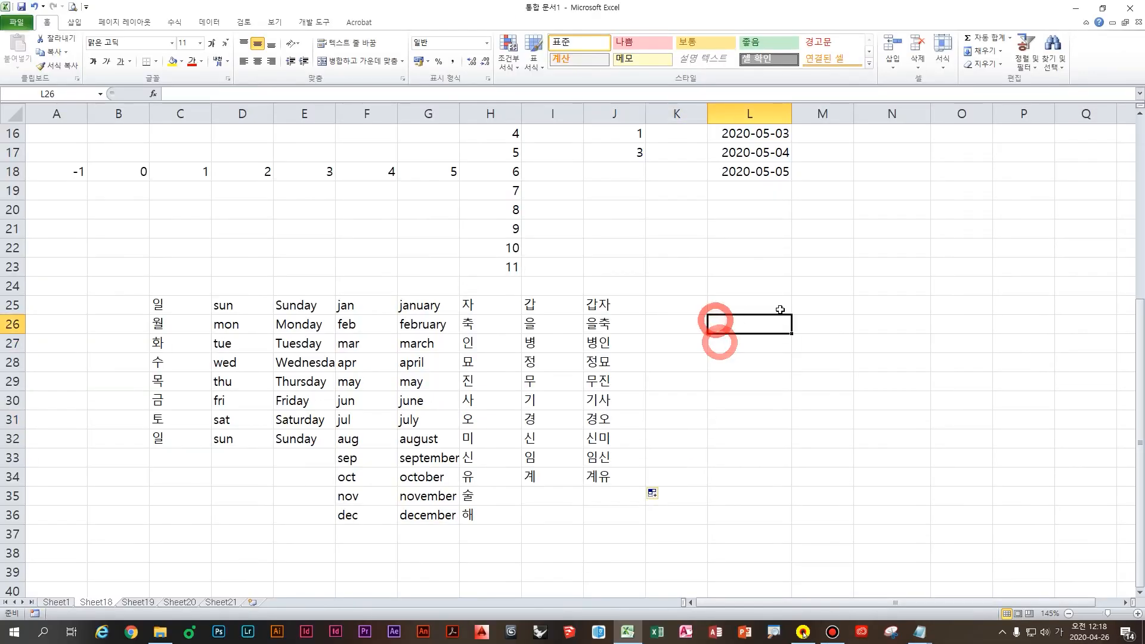
Step: Enter 1사분기 in L25, fill the quarters down to 4사분기 in L28, then begin typing ㄱ in M25
left_click(781, 310)
type("1사분기")
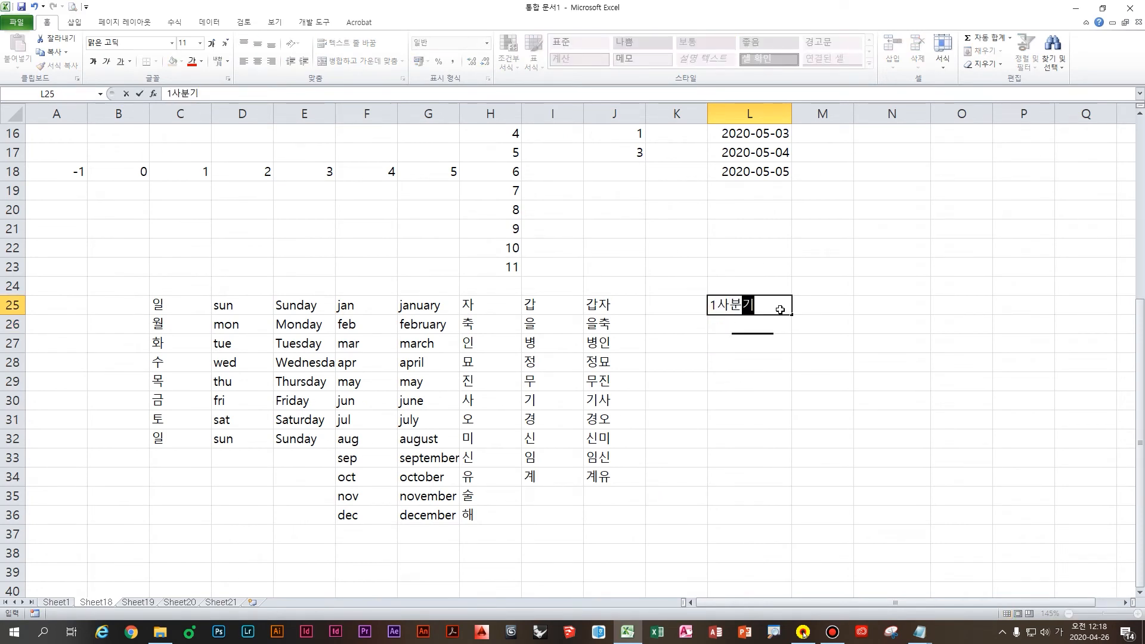
left_click_drag(792, 317, 801, 367)
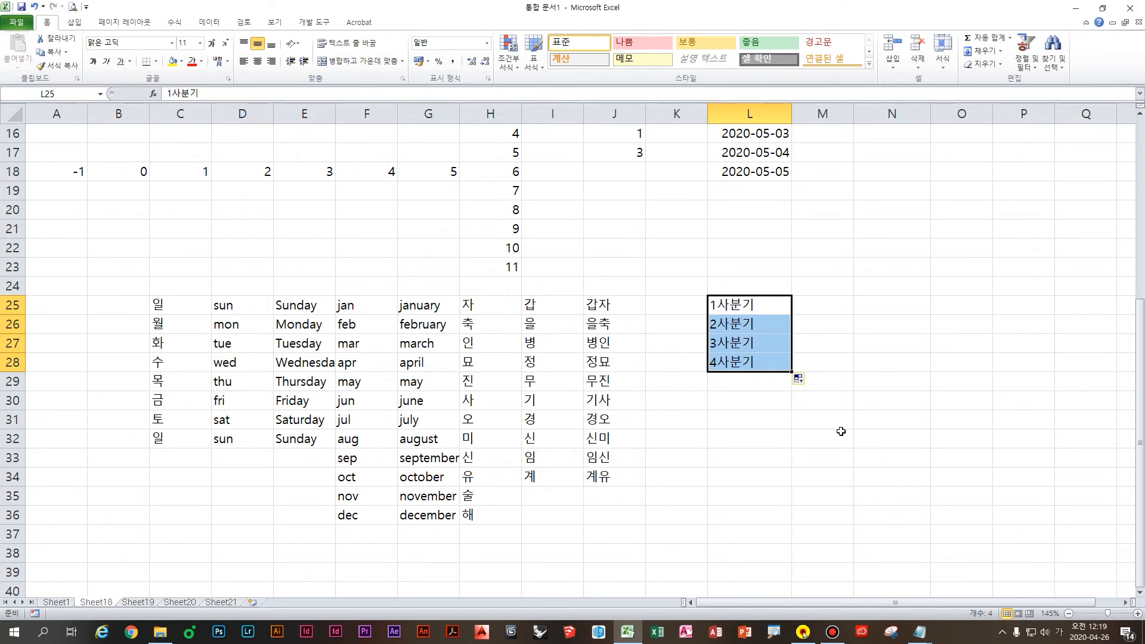
left_click(832, 308)
type("ㄱ")
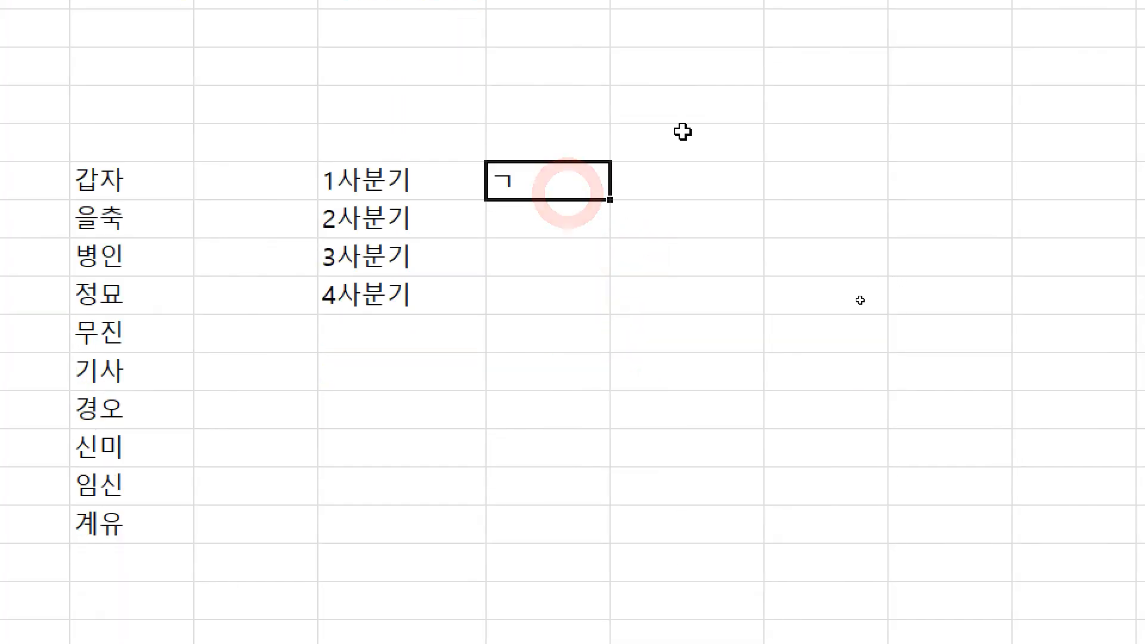
Step: Fill ㄱ down from M25, see that it only repeats, and clear the copied cells
left_click_drag(610, 327, 609, 347)
left_click_drag(609, 220, 607, 374)
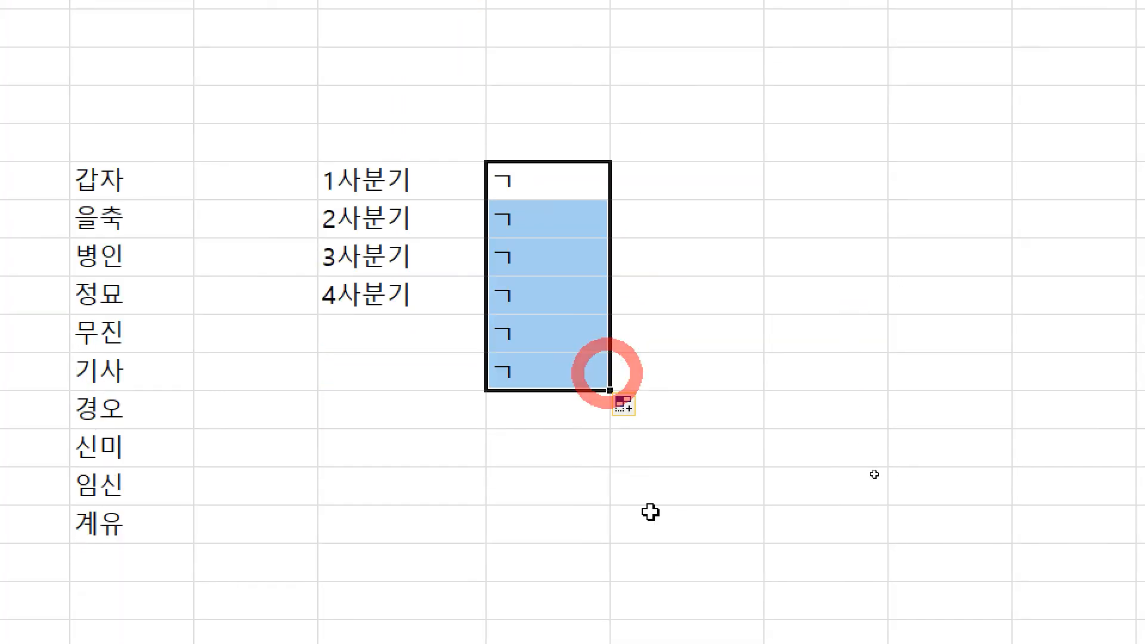
key("ctrl+2")
left_click_drag(682, 199, 722, 238)
mouse_move(695, 307)
left_mouse_down()
mouse_move(699, 325)
mouse_move(743, 349)
left_mouse_up()
mouse_move(675, 390)
left_mouse_down()
mouse_move(718, 442)
mouse_move(778, 474)
left_mouse_up()
left_click_drag(922, 284, 800, 421)
left_click_drag(828, 335, 913, 461)
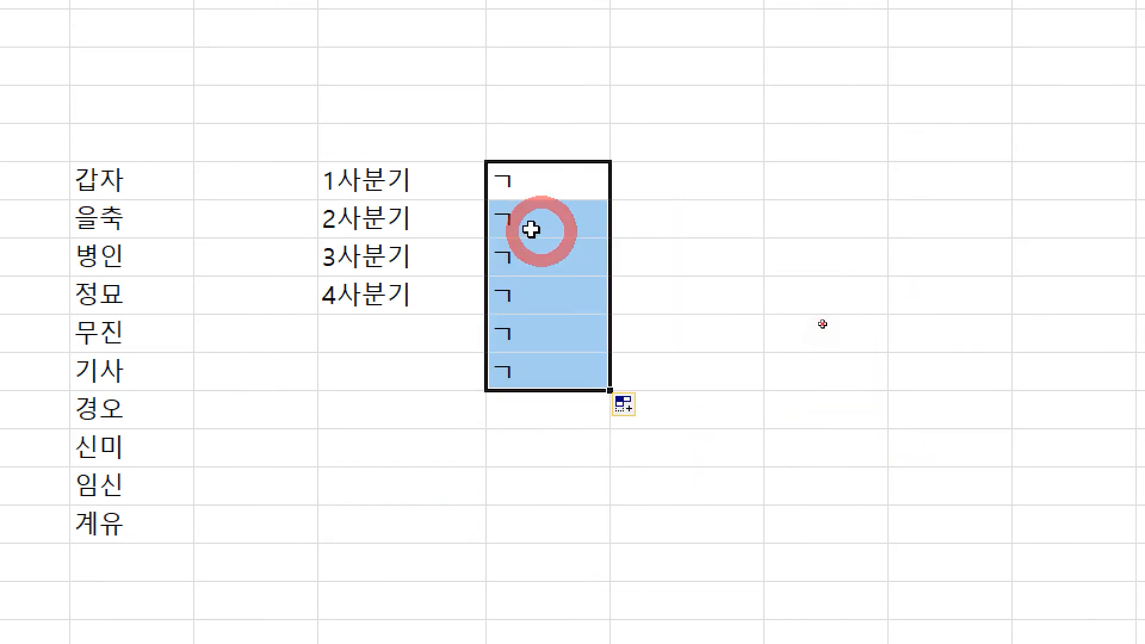
left_click_drag(532, 230, 543, 388)
key("Delete")
Step: Fill ㄱ down through row 34 with Ctrl held, then clear the ten cells
left_click(564, 185)
key("ctrl")
key("ctrl")
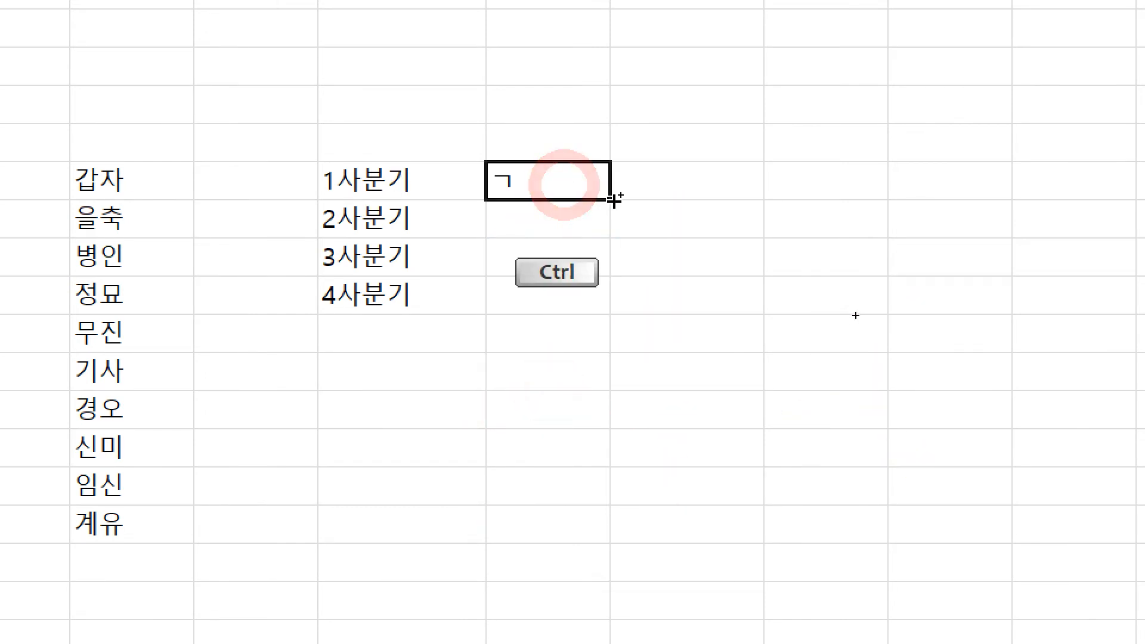
left_click_drag(614, 201, 616, 542)
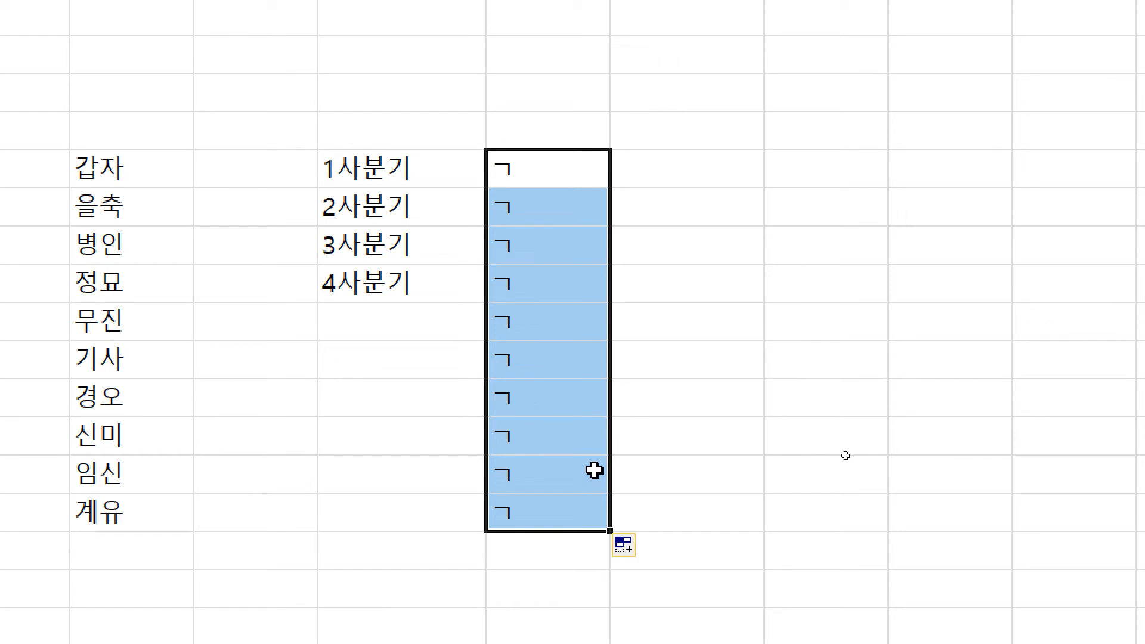
key("Delete")
type("ㅁ")
key("BackSpace")
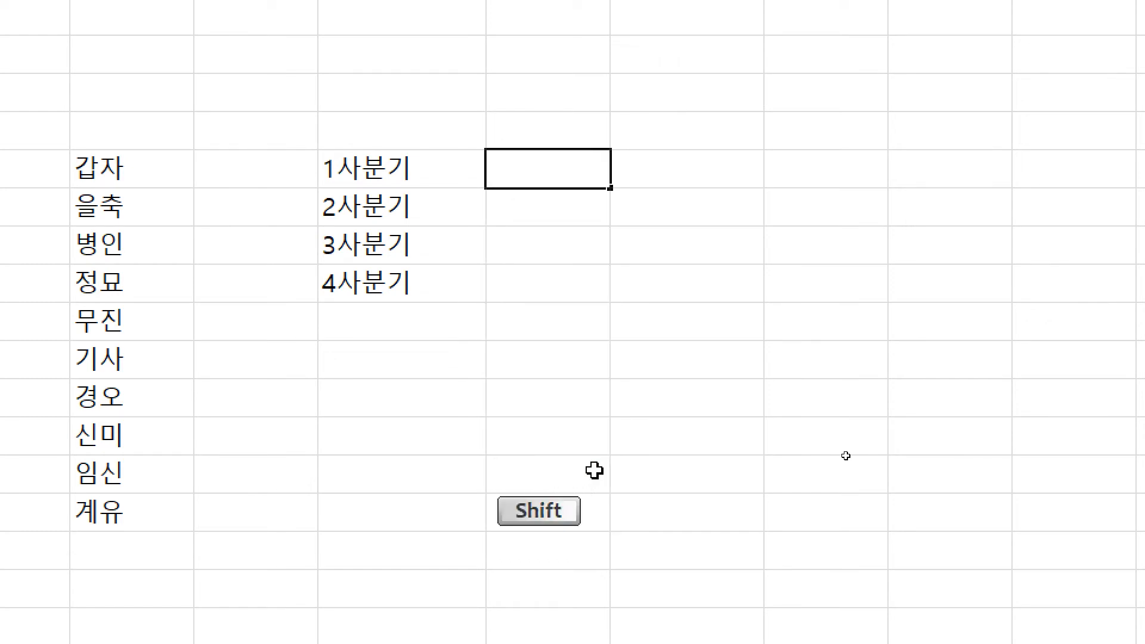
Step: Enter A in M25 and N25 and copy each down through row 32
type("A")
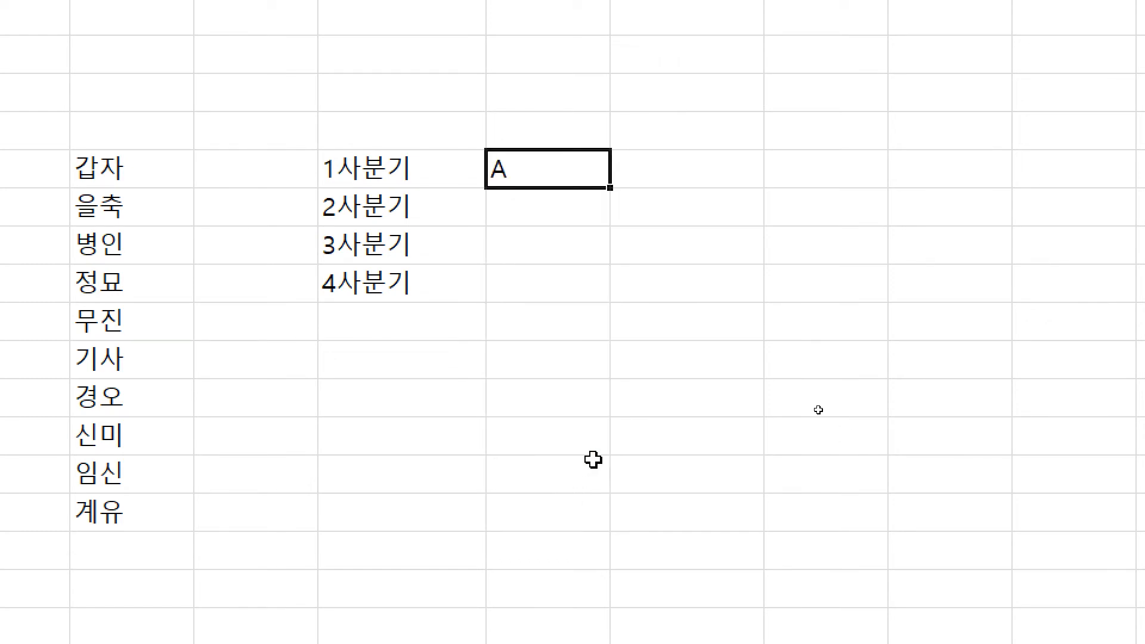
left_click_drag(609, 188, 613, 442)
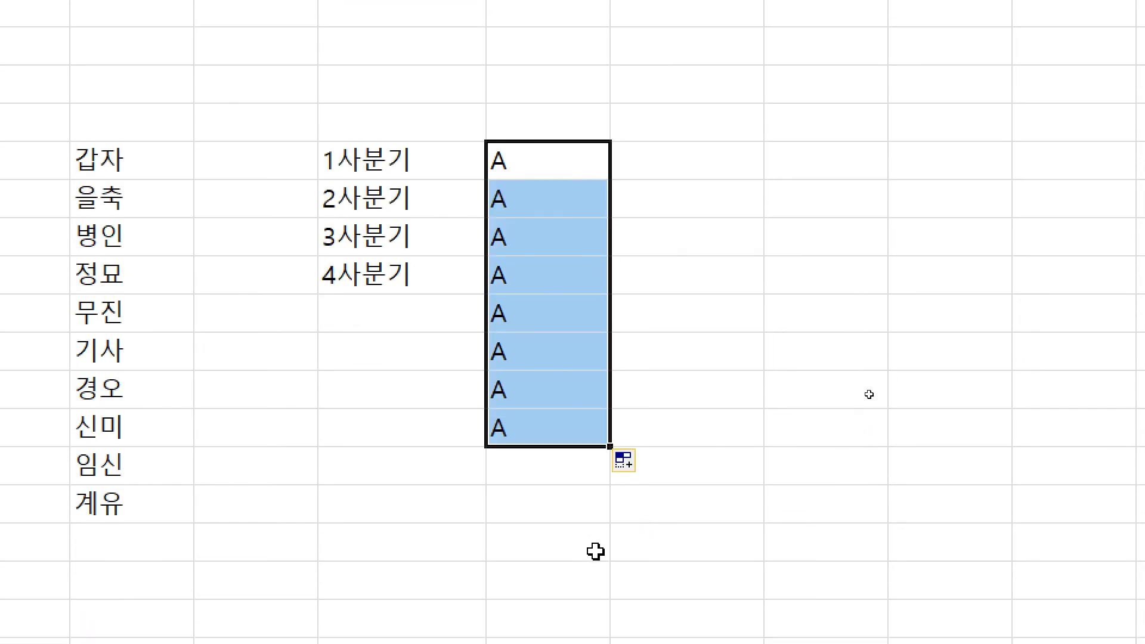
left_click(660, 171)
type("A")
key("Return")
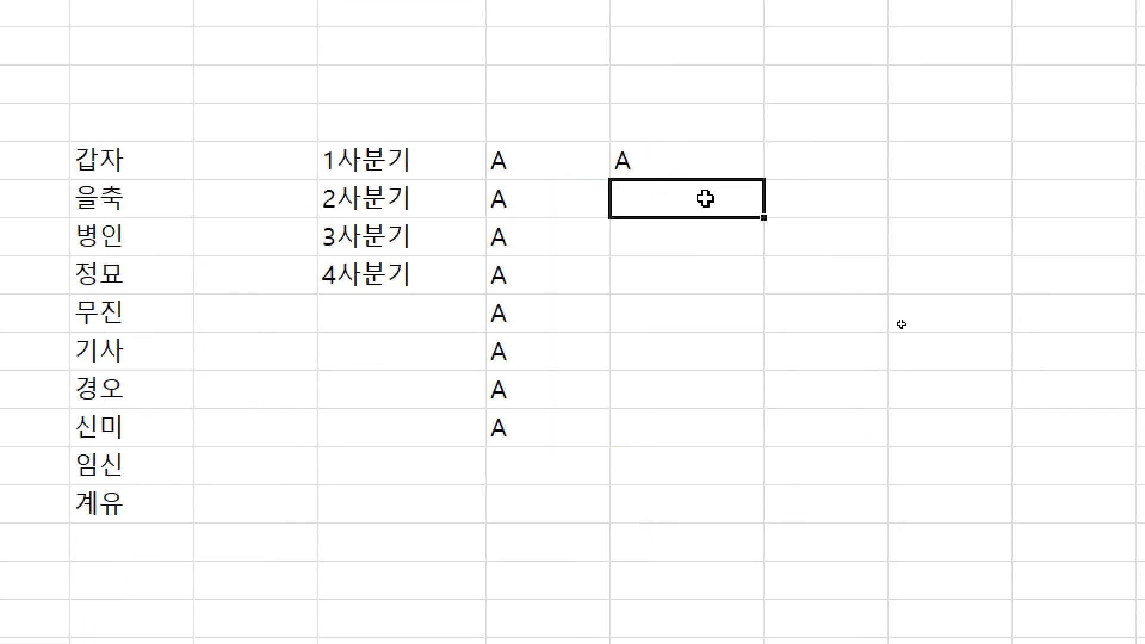
key("Up")
left_click_drag(770, 179, 776, 464)
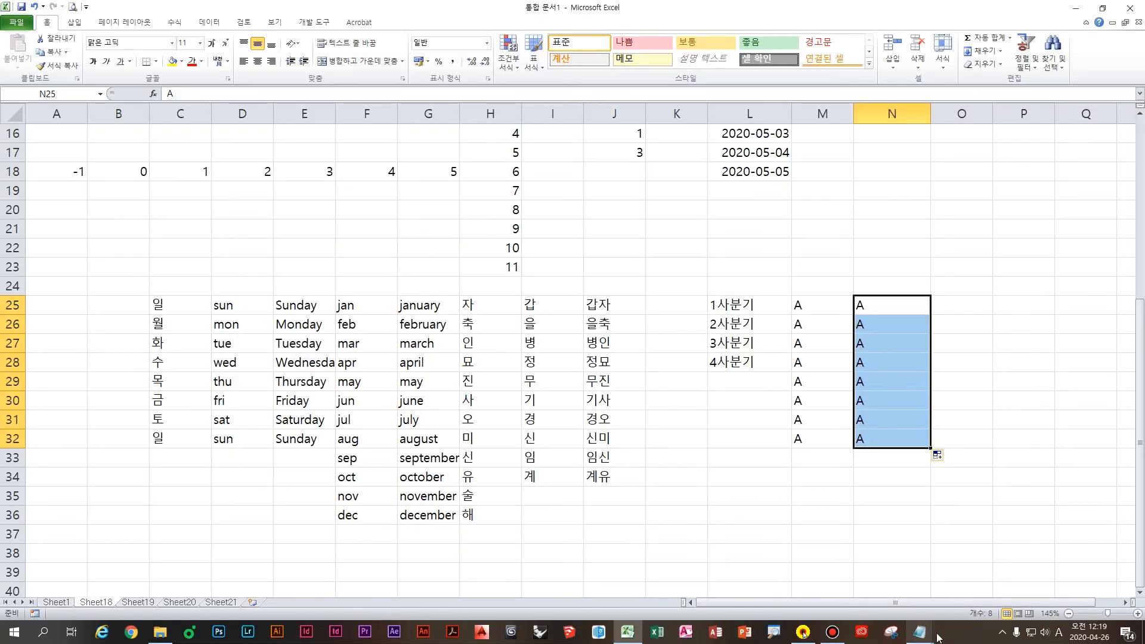
left_click(859, 626)
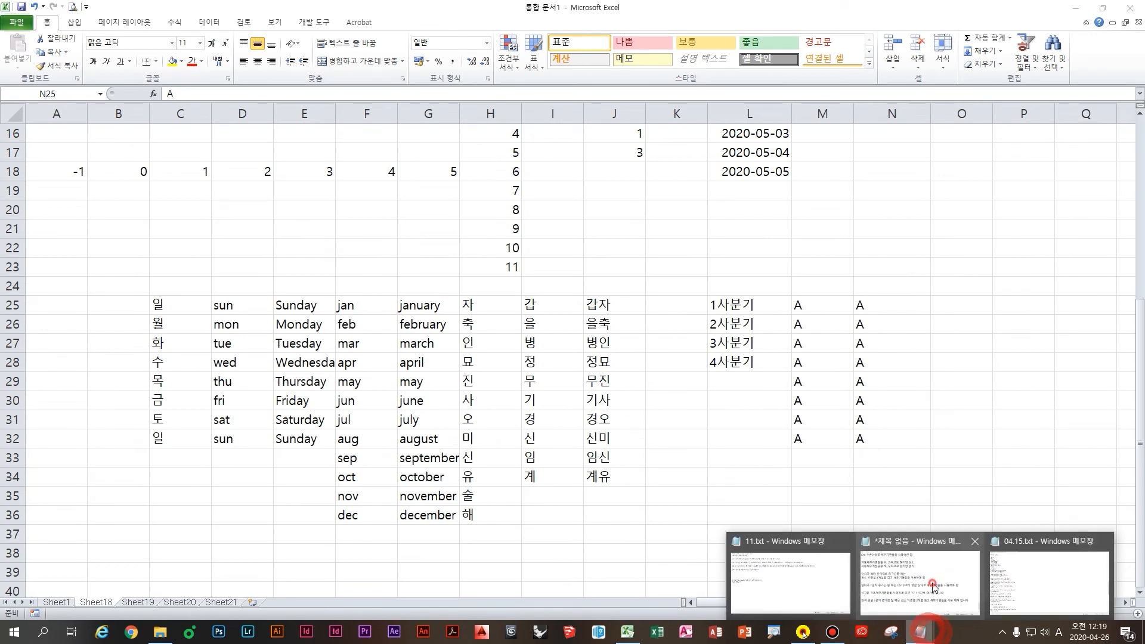
Step: Add the note '사용자가 직접 채우기목록을 등록하지 않는 한 기본적으로 불가능' and start a new line with A
left_click(870, 565)
type("엑")
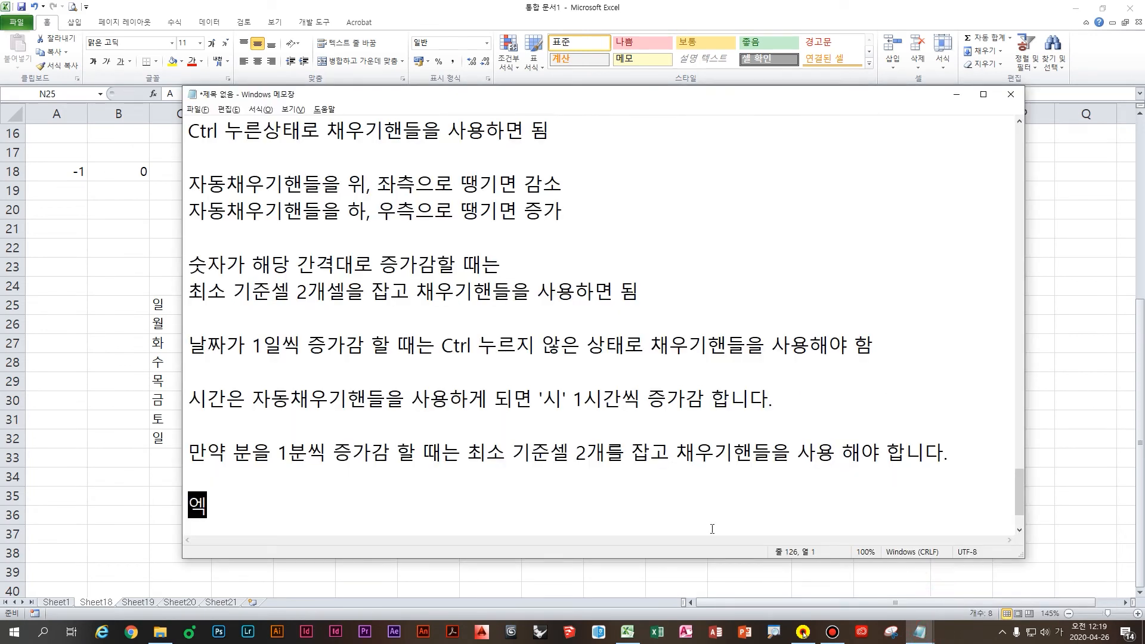
type("용자가 ")
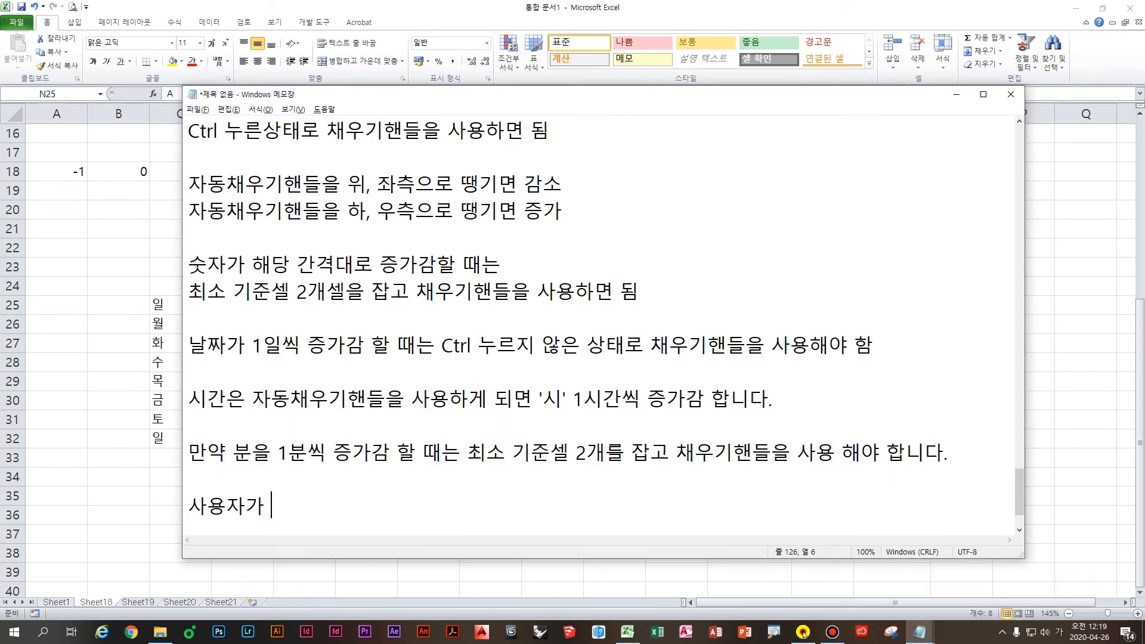
type("직ㅈ접 채우기목록을 ㄷ")
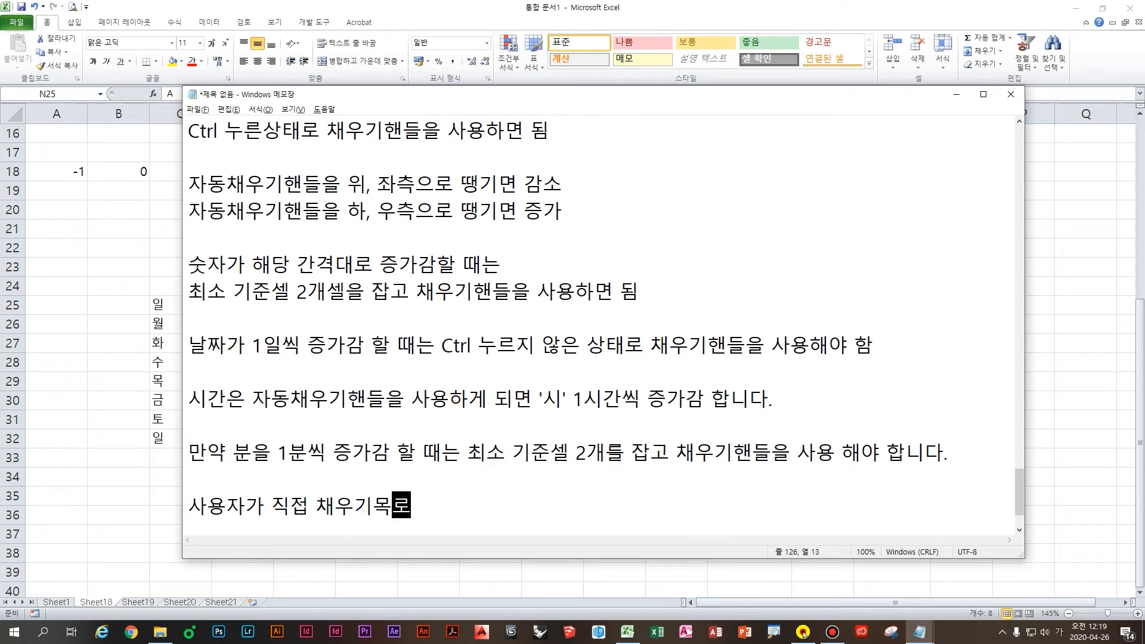
type("등록하지 않는 한")
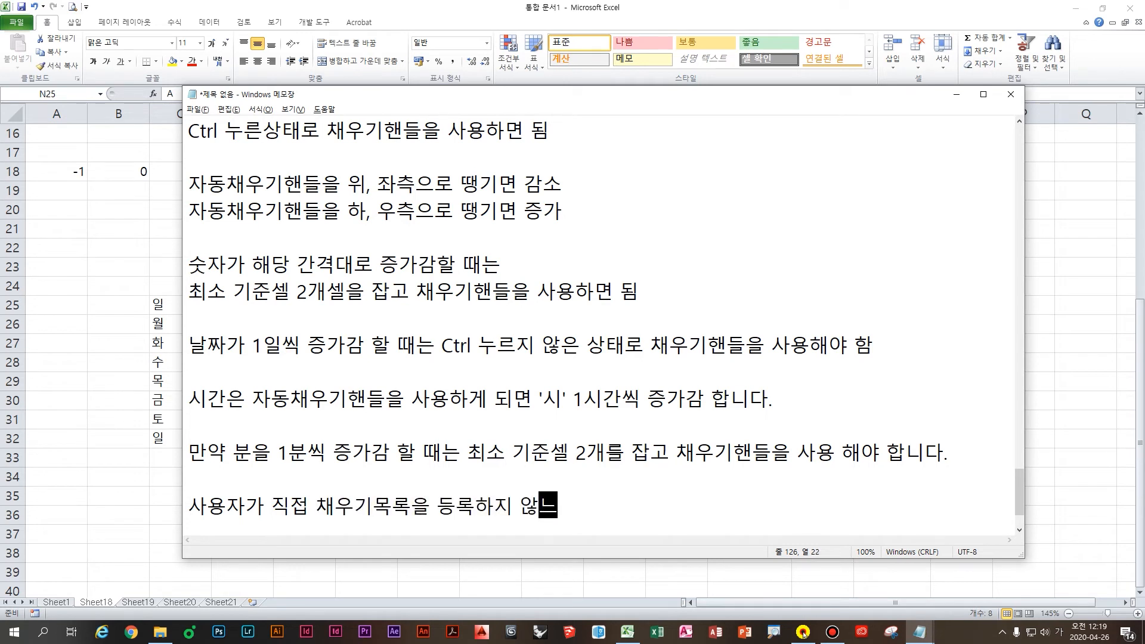
type(" 기본적으")
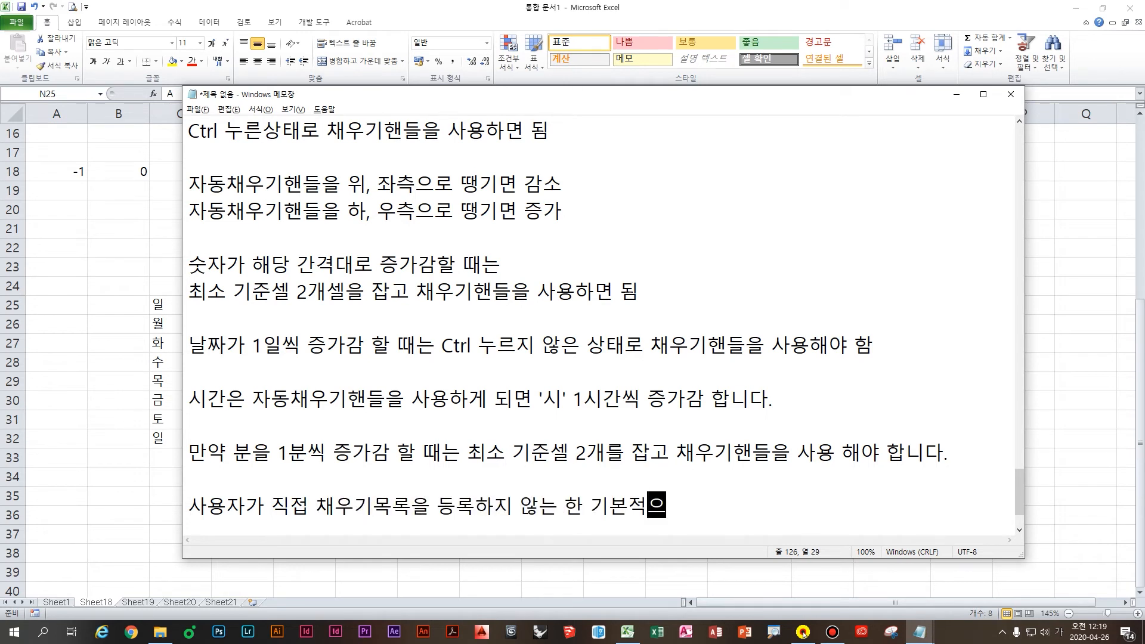
type("로 ㄱ")
type("가능")
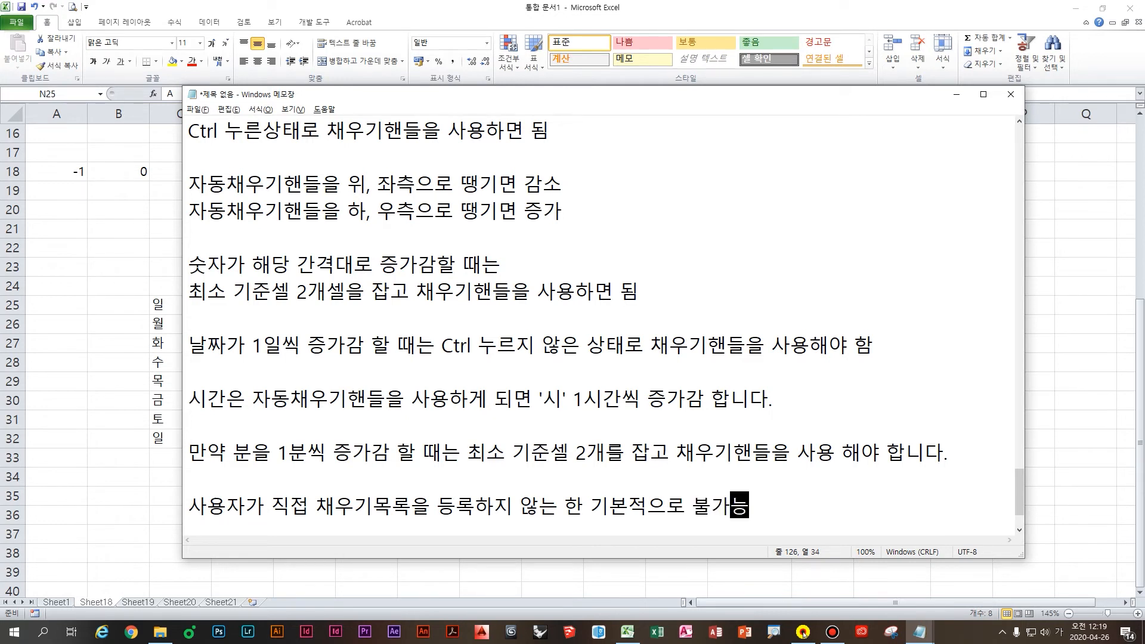
key("Return")
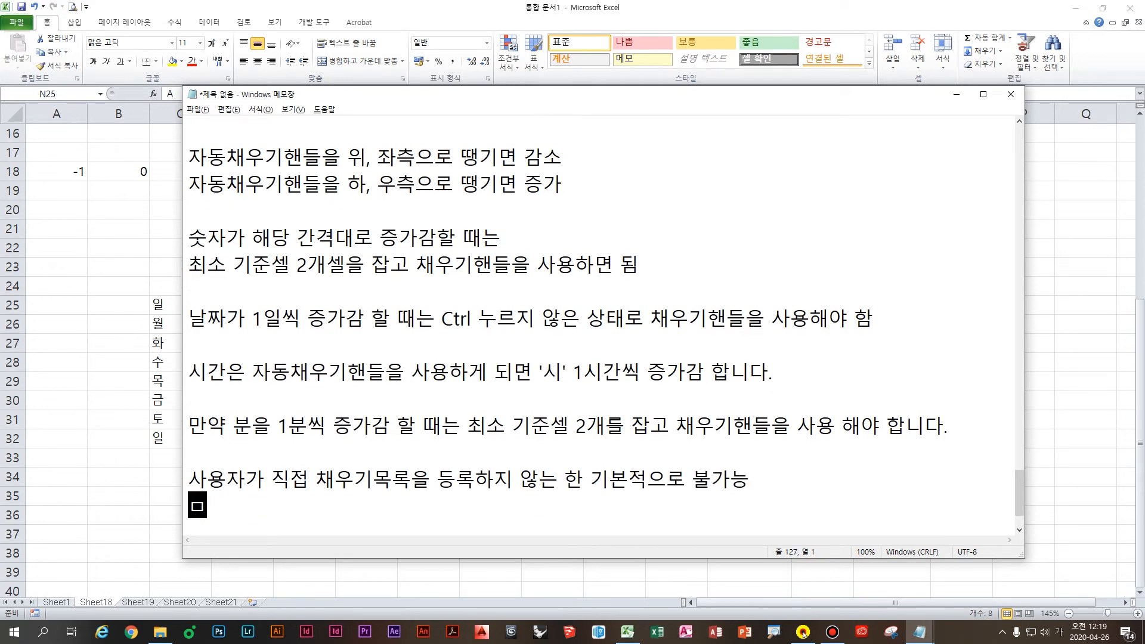
type("A")
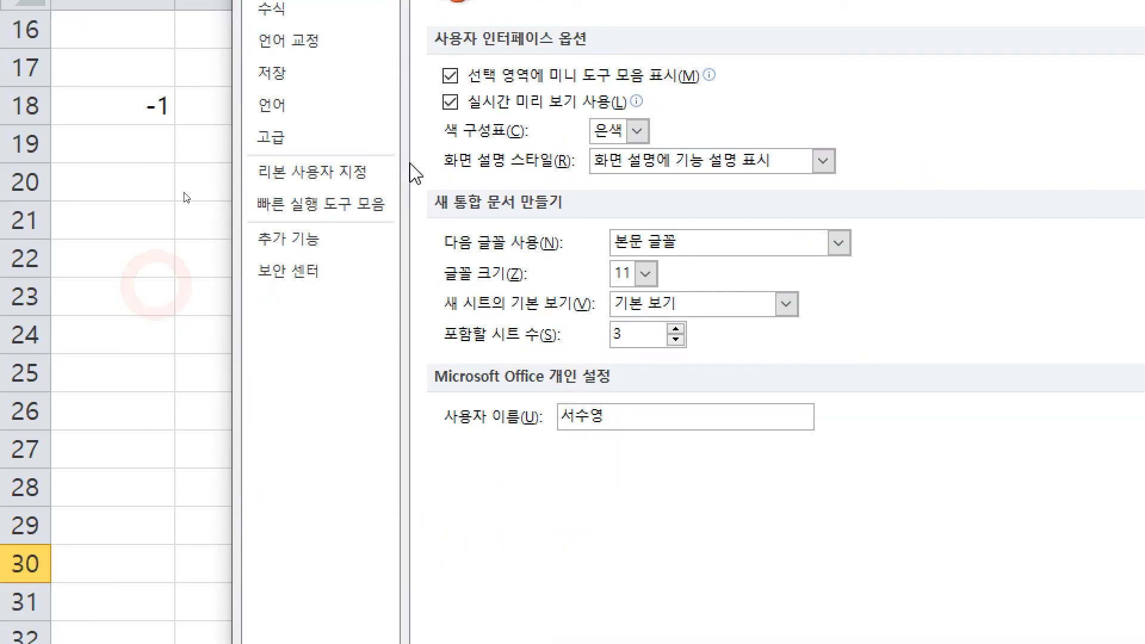
Step: Enter the consonants ㄱ through ㅎ in the Custom Lists editor and add them as a list
left_click(333, 368)
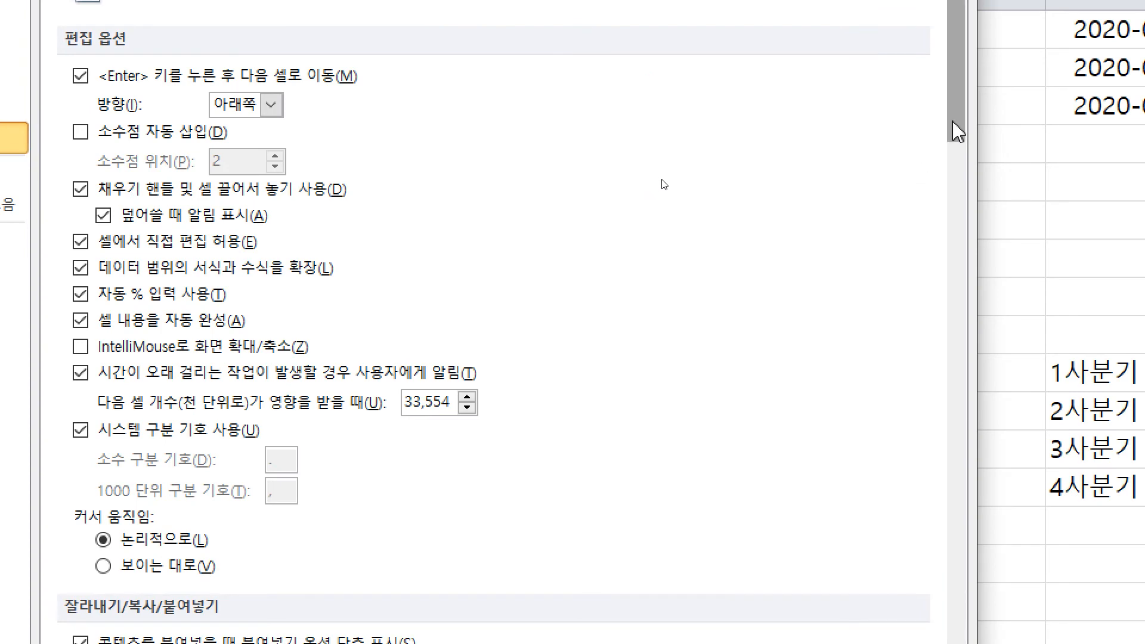
left_click_drag(955, 120, 984, 559)
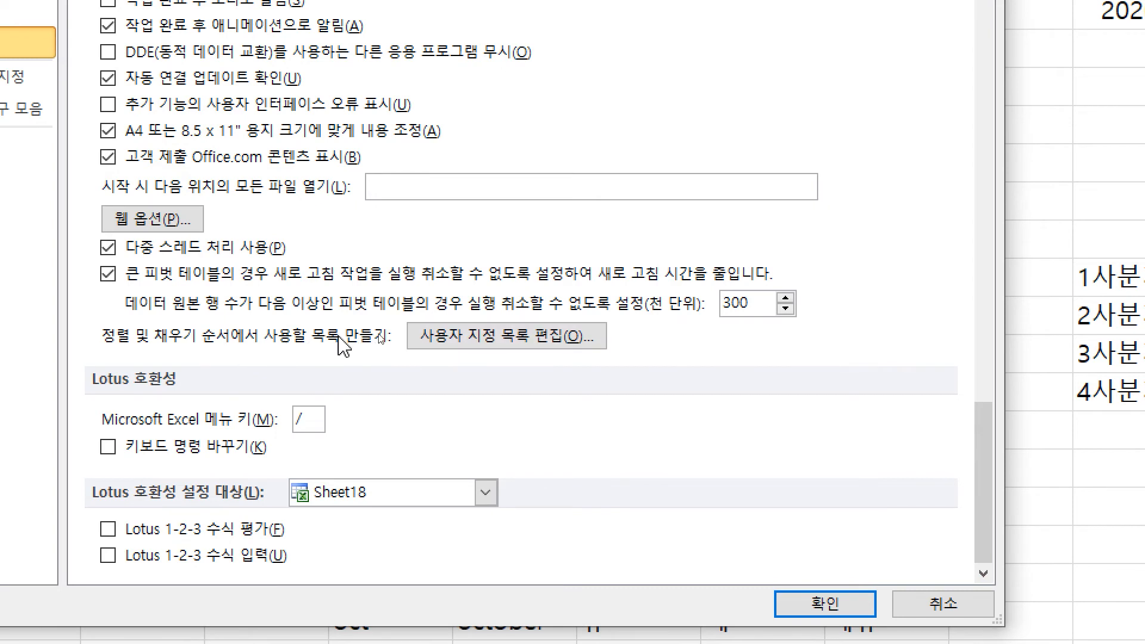
left_click(510, 349)
left_click(544, 303)
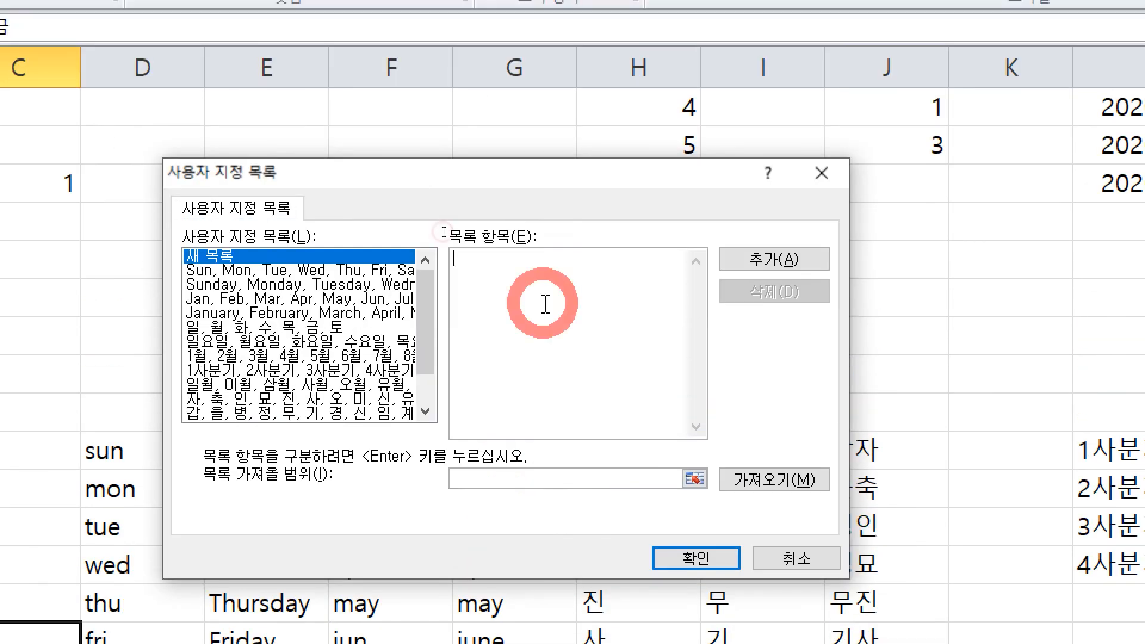
type("ㅈ")
key("BackSpace")
type("ㄱ")
key("Return")
type("ㄴ")
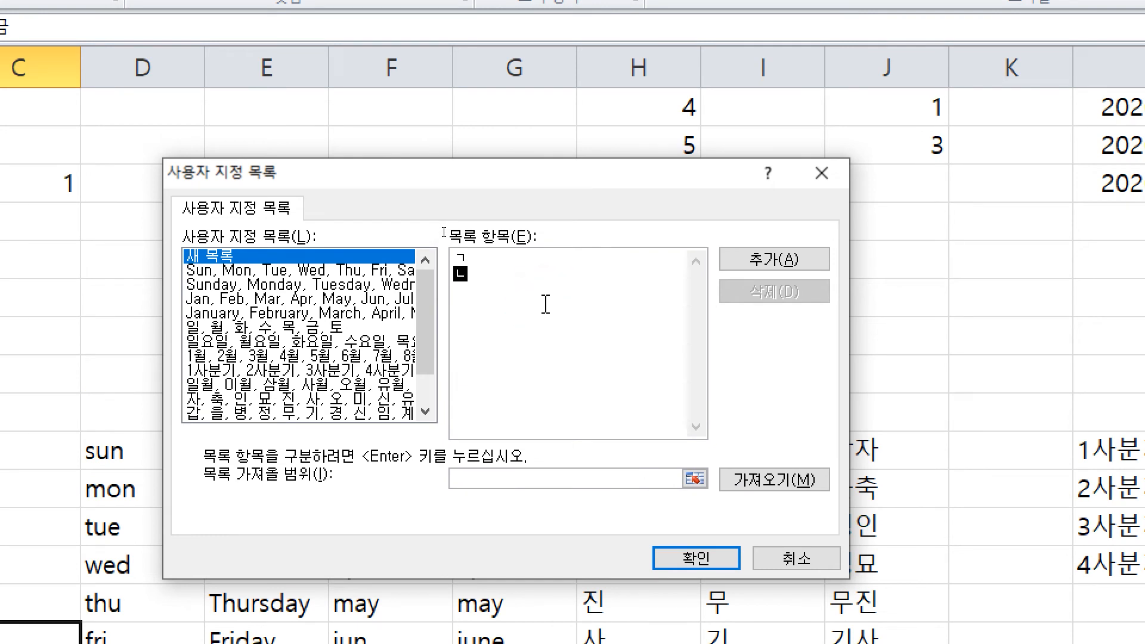
key("Return")
type("ㄷ")
key("Return")
type("ㄹ ㅁ ㅂ ㅅ ㅇ ㅈ ㅊ")
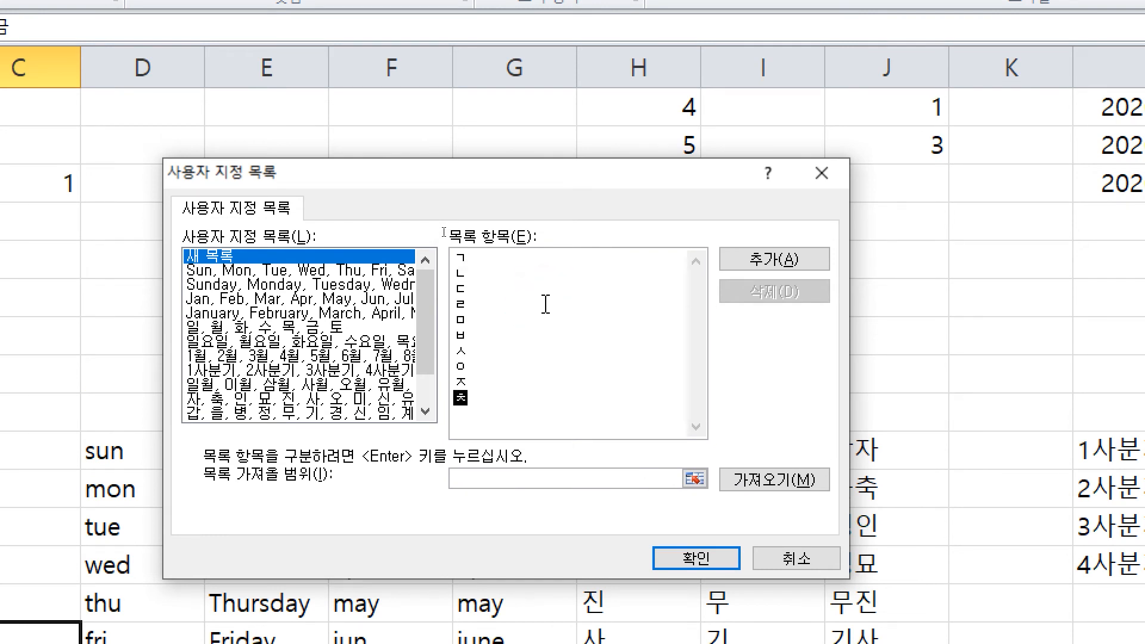
type(" ㅋ ㅌ ㅍ ㅎ")
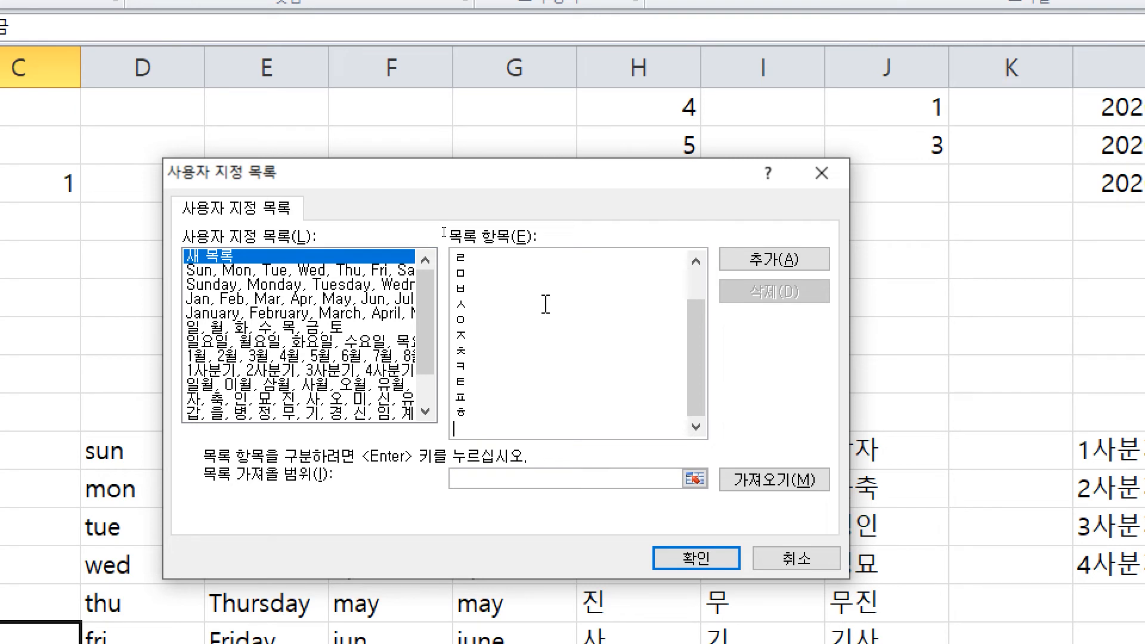
left_click(756, 275)
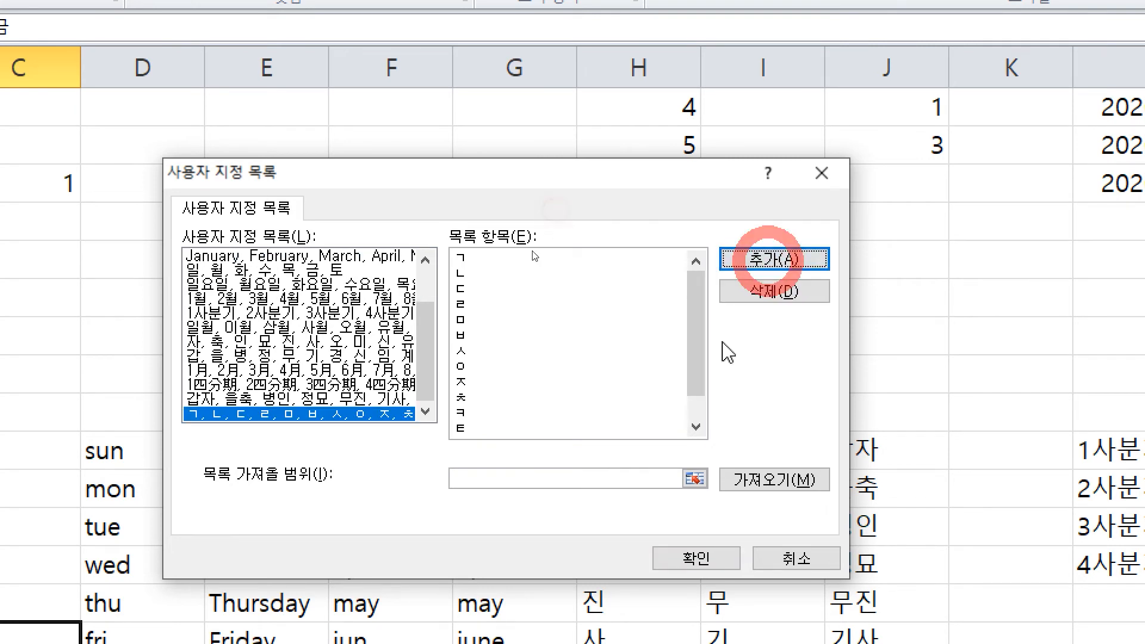
Step: Review the new consonant list next to the 1四分期 quarter list and close Custom Lists
left_click(311, 415)
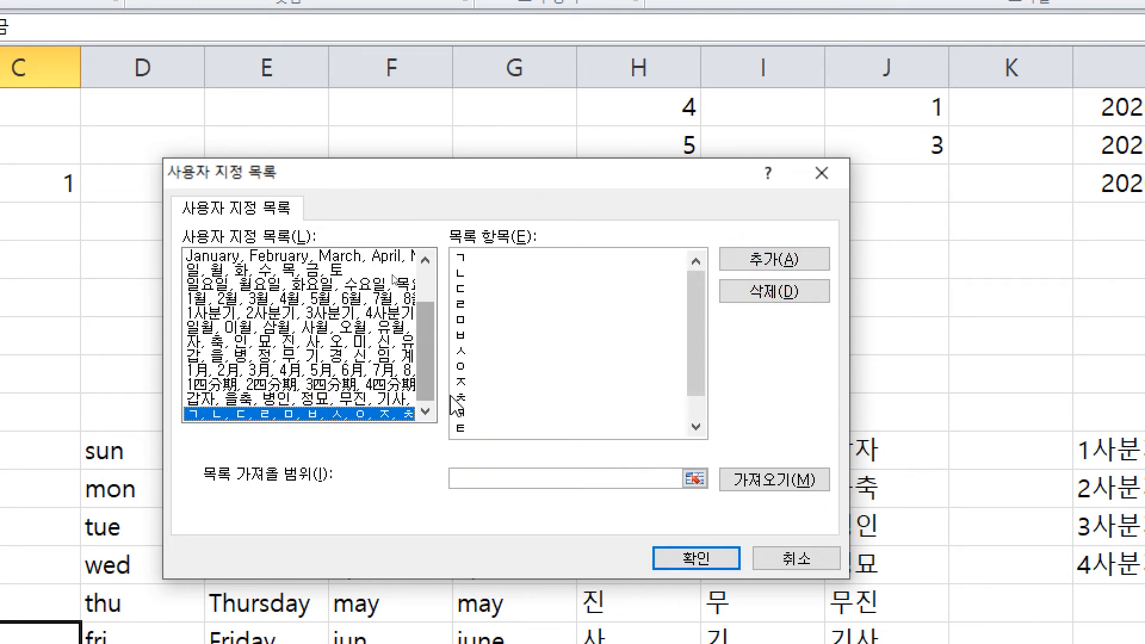
left_click_drag(425, 370, 456, 391)
left_click(246, 386)
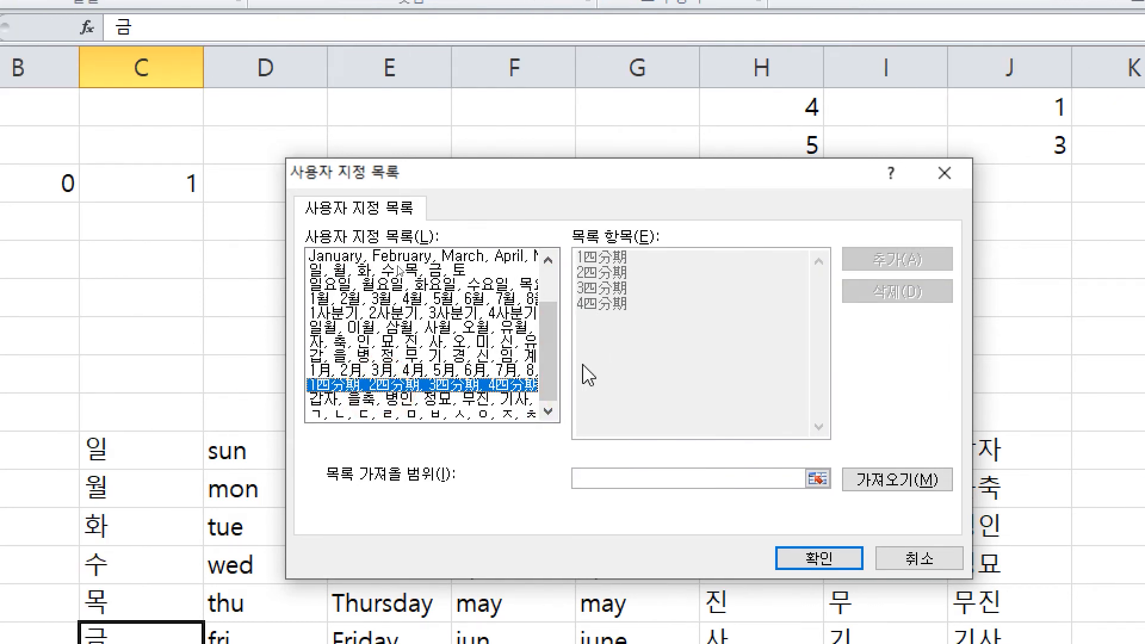
left_click(334, 414)
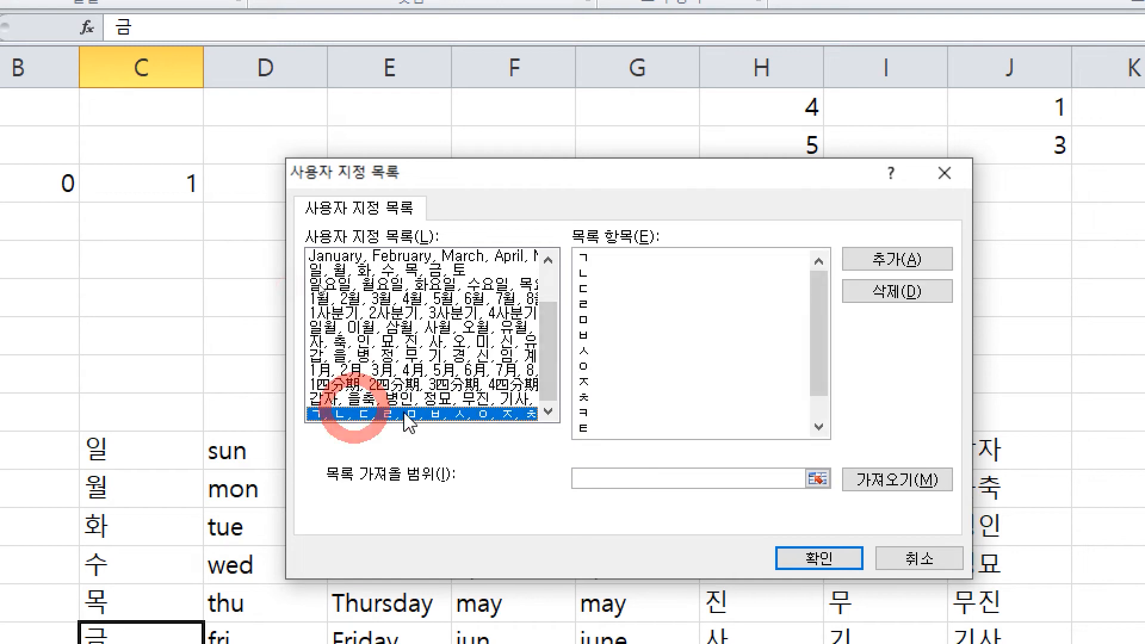
left_click(819, 559)
Step: Close Excel Options, type ㄱ in an empty cell and fill it down into ㄱ through ㅅ
left_click(555, 411)
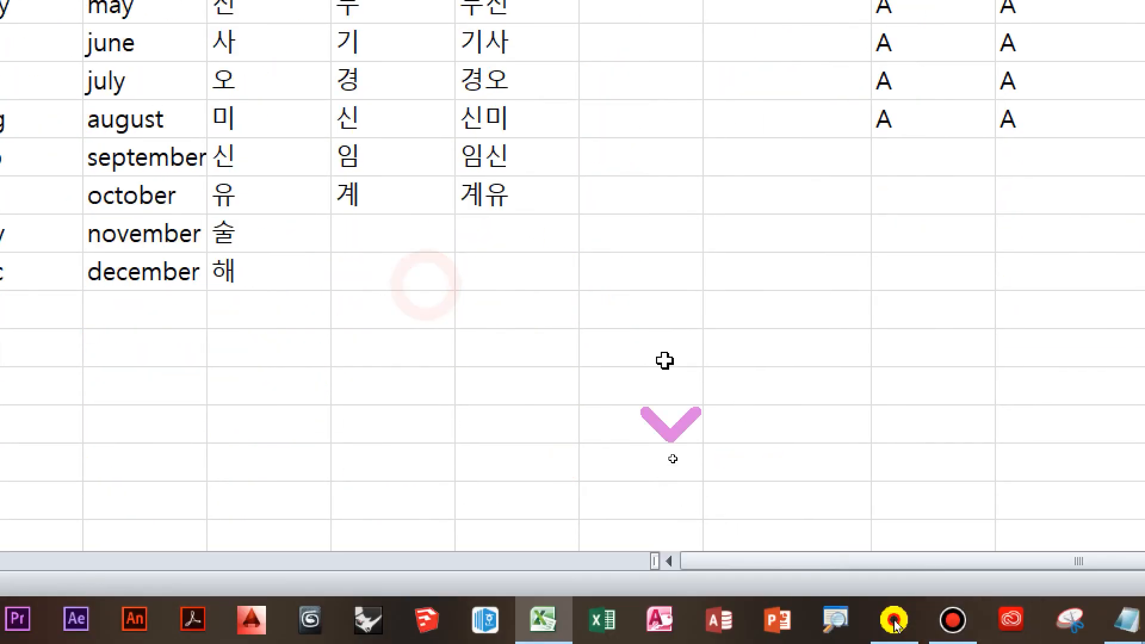
left_click(753, 461)
type("ㄱ")
left_click(848, 567)
left_click(784, 470)
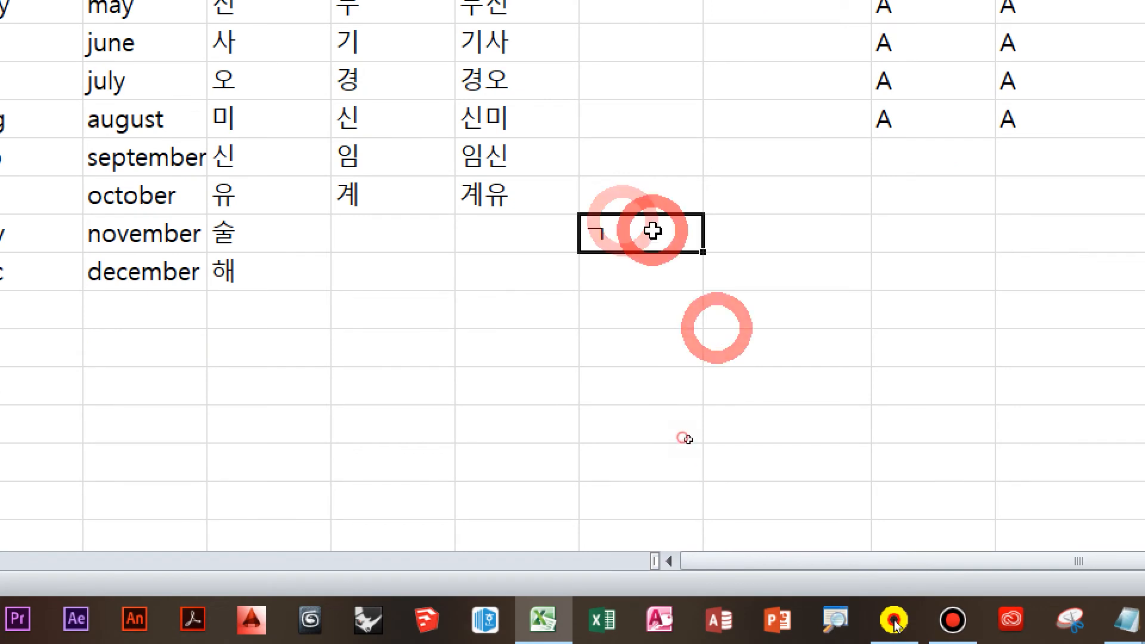
left_click_drag(704, 252, 719, 480)
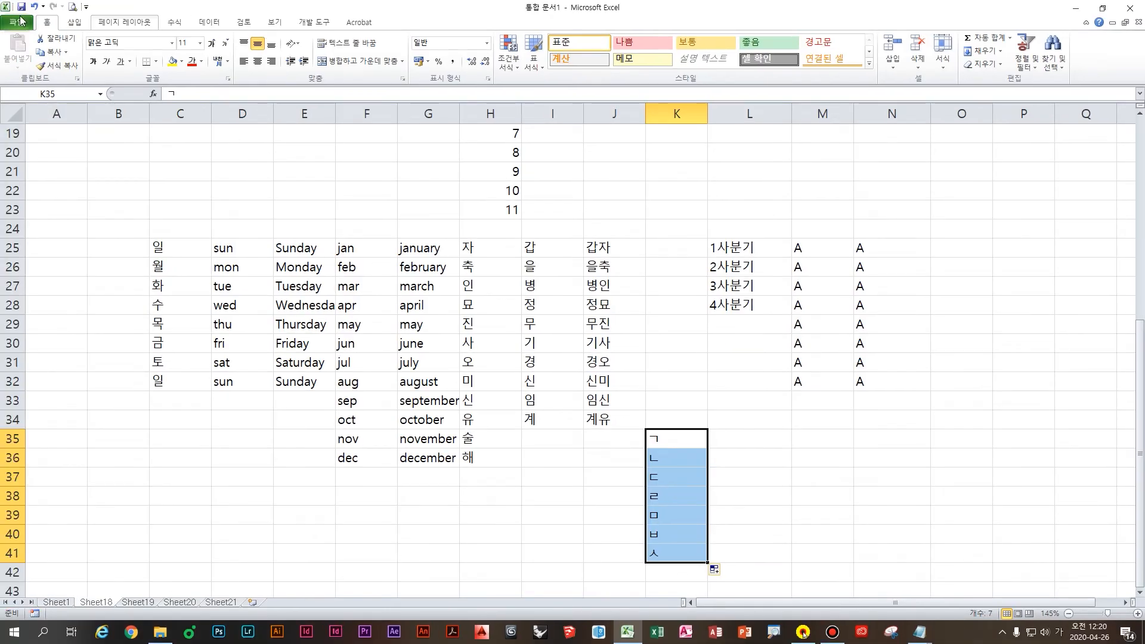
Step: Delete the Korean consonant list from Custom Lists in Excel's Advanced options
left_click(21, 22)
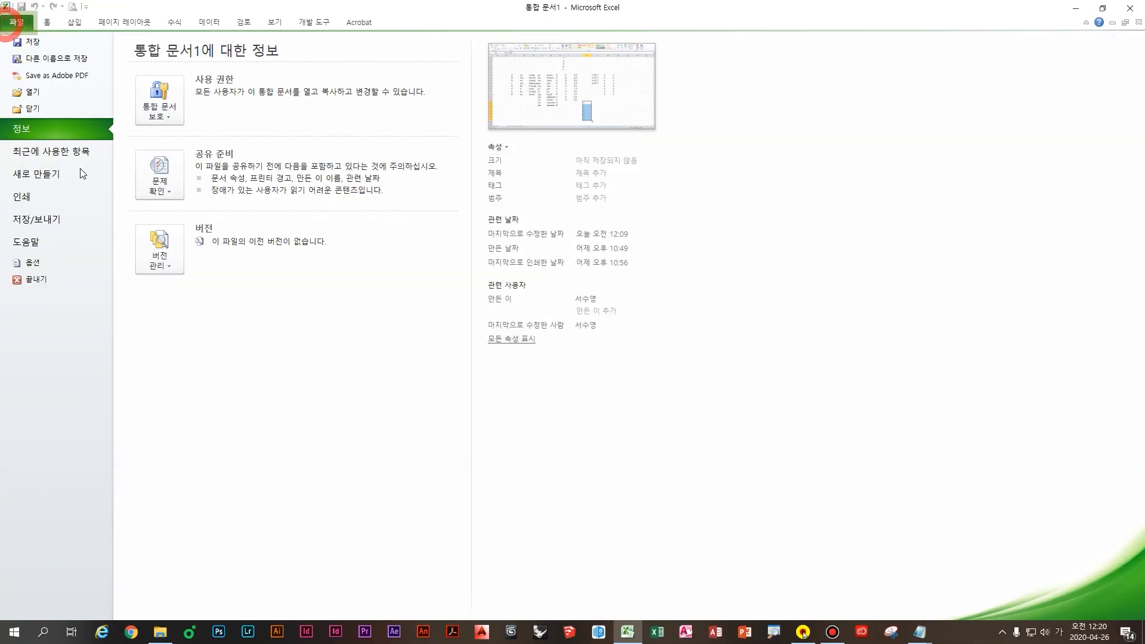
left_click(58, 260)
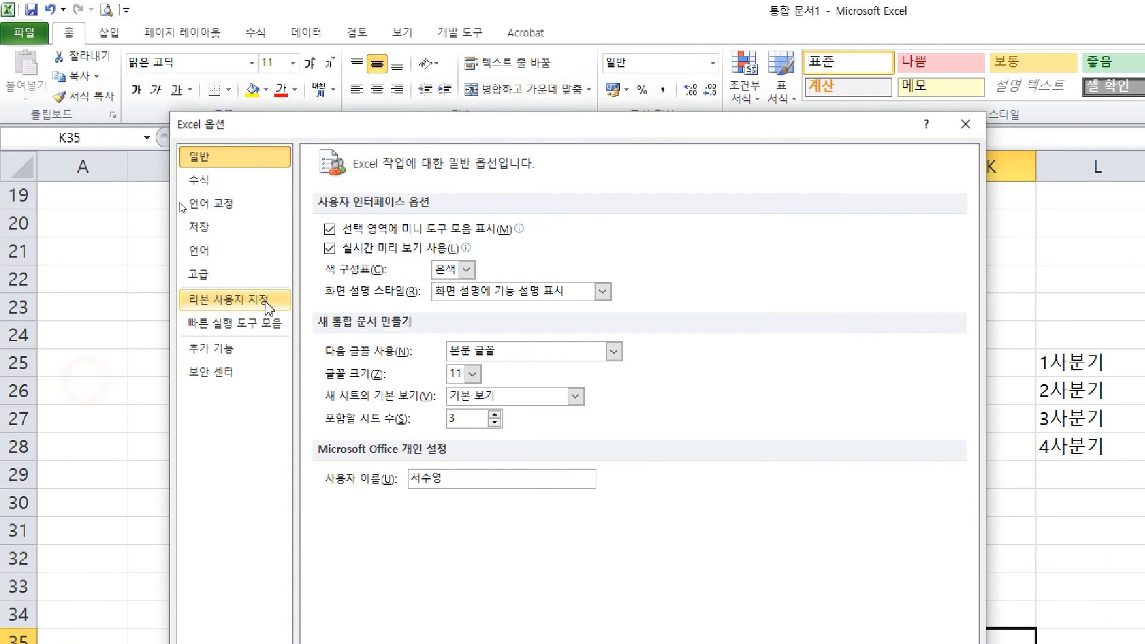
left_click(136, 187)
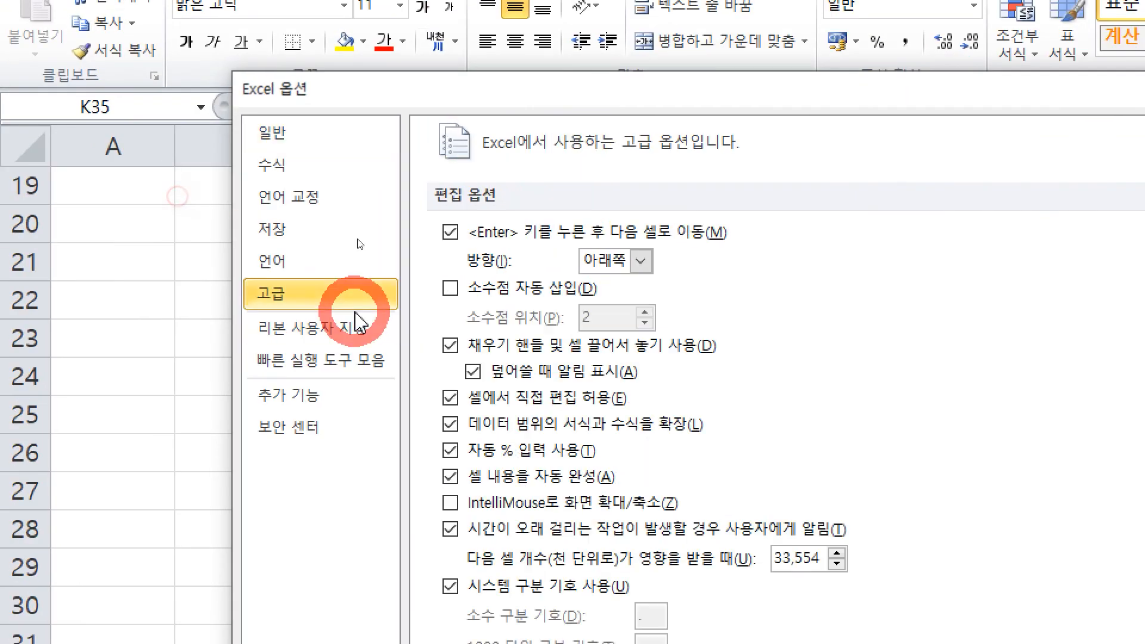
scroll(498, 299, "down", 6)
scroll(819, 511, "down", 15)
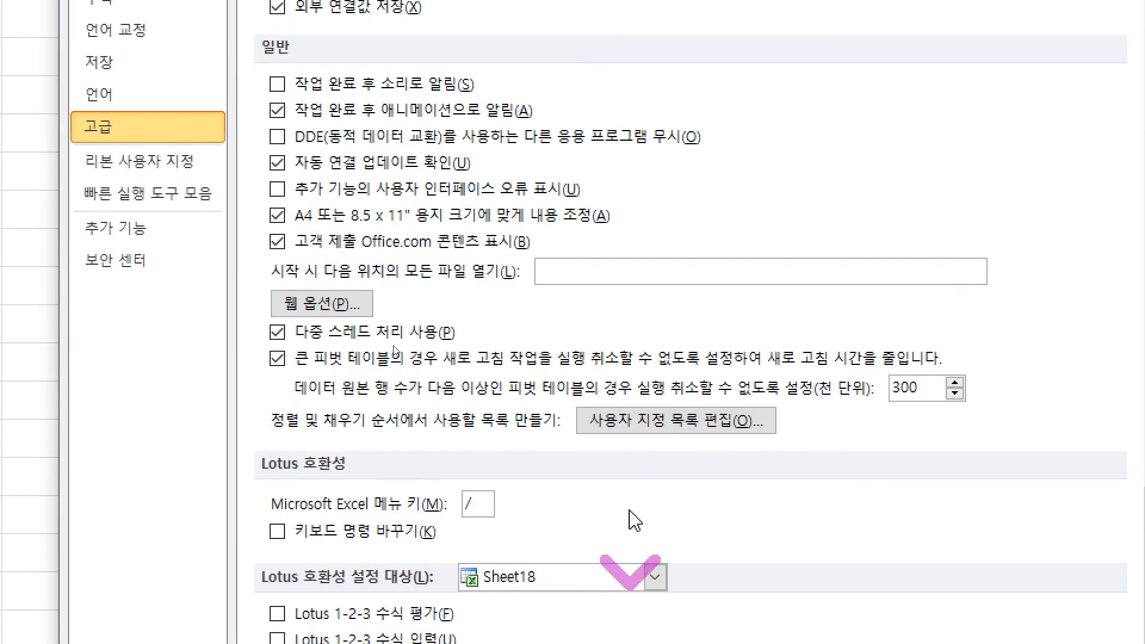
left_click(654, 421)
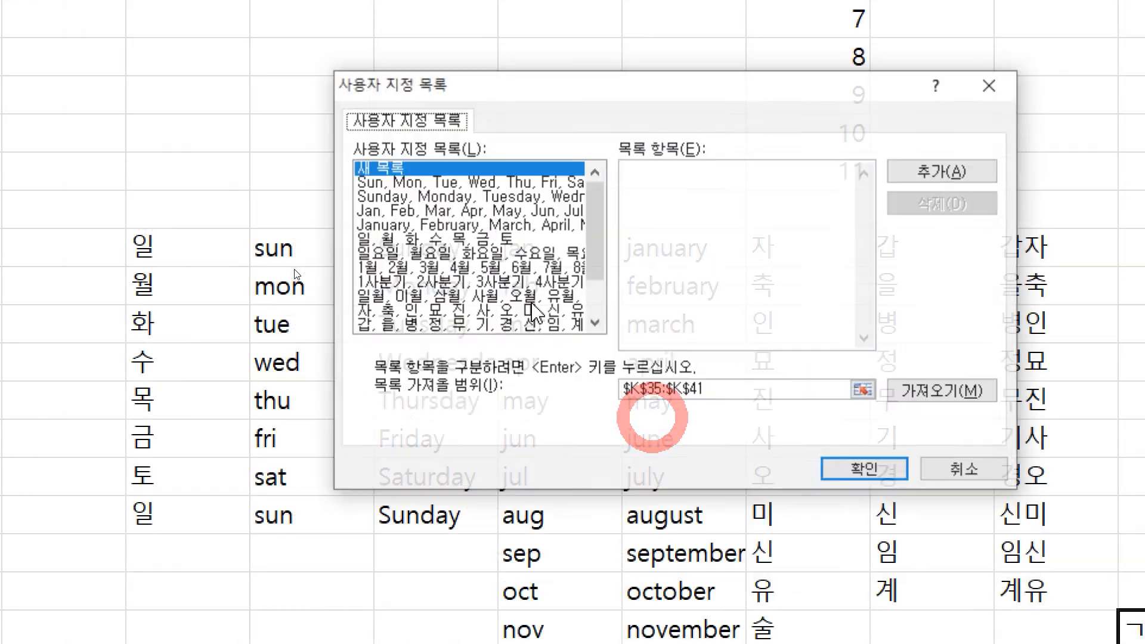
left_click(460, 326)
left_click(931, 206)
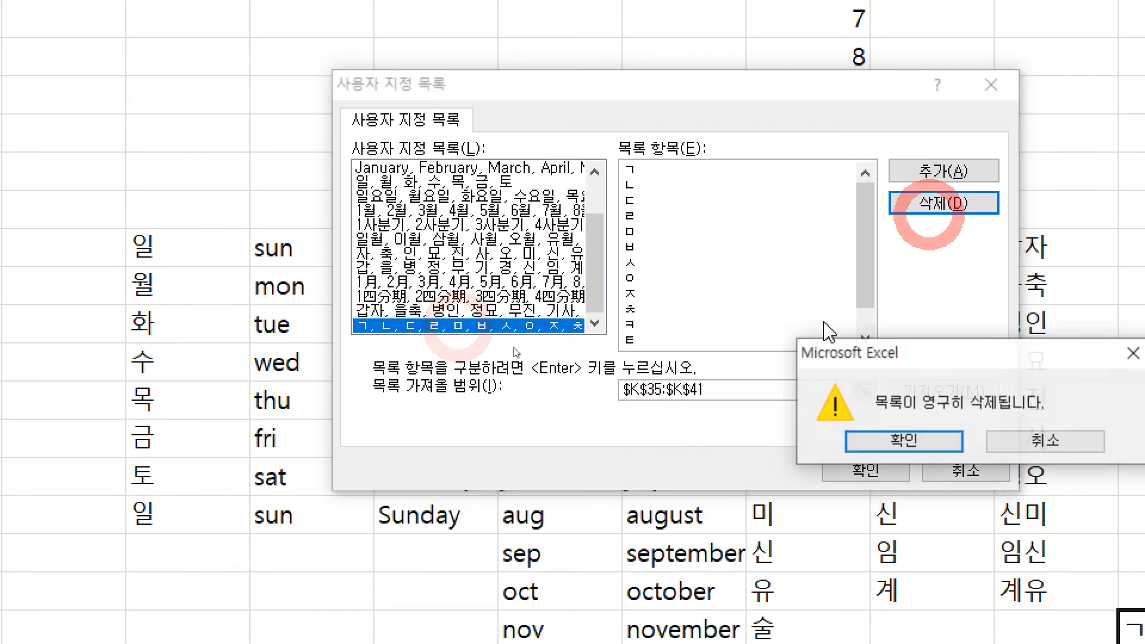
left_click(894, 439)
left_click(873, 471)
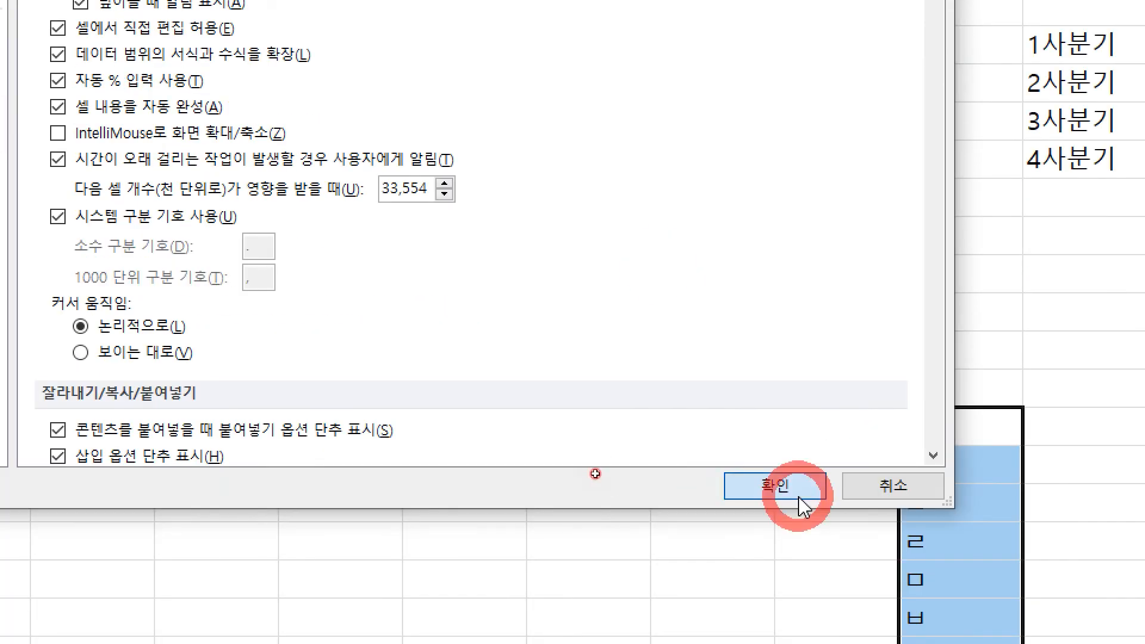
left_click(802, 507)
Step: Fill ㄱ down beside the consonant series, confirming it now just repeats ㄱ
left_click(1104, 425)
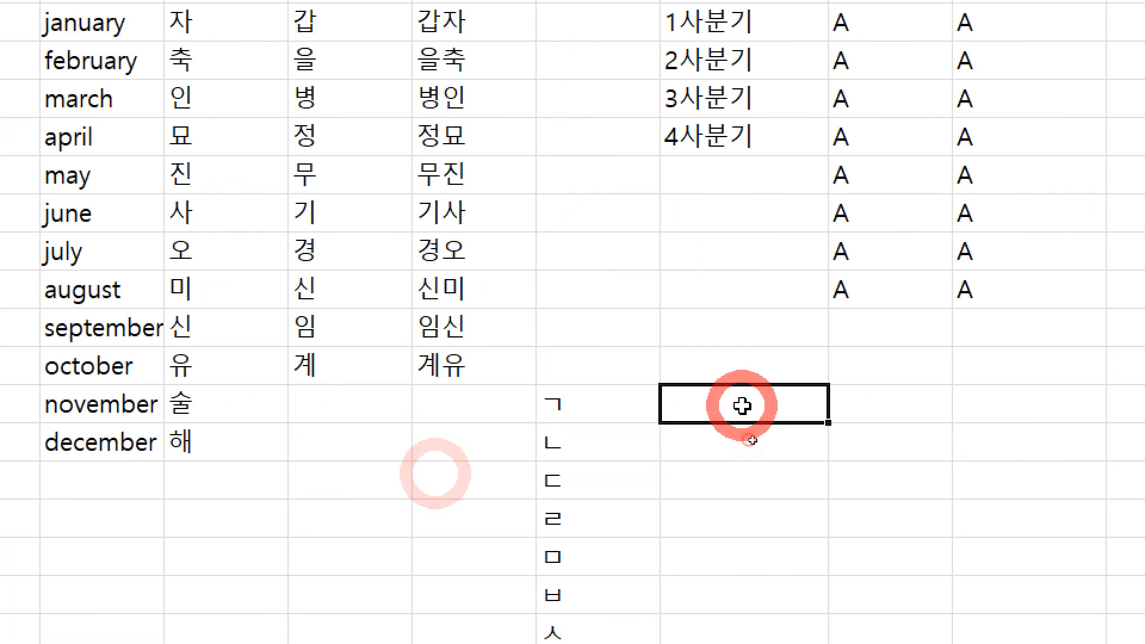
type("ㄱ")
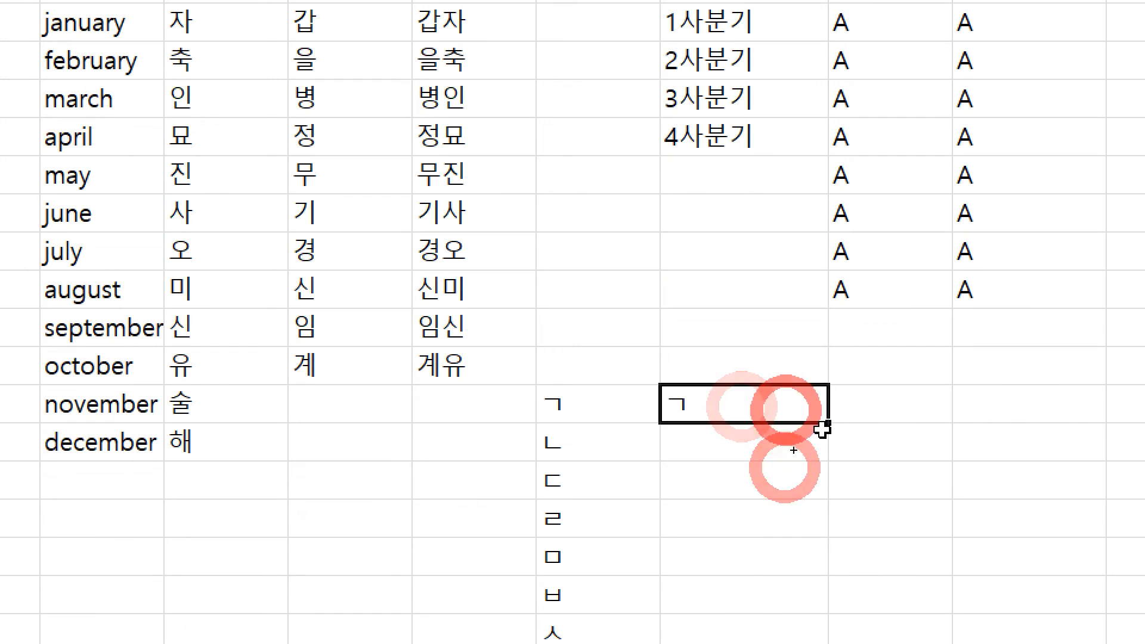
left_click_drag(822, 429, 815, 643)
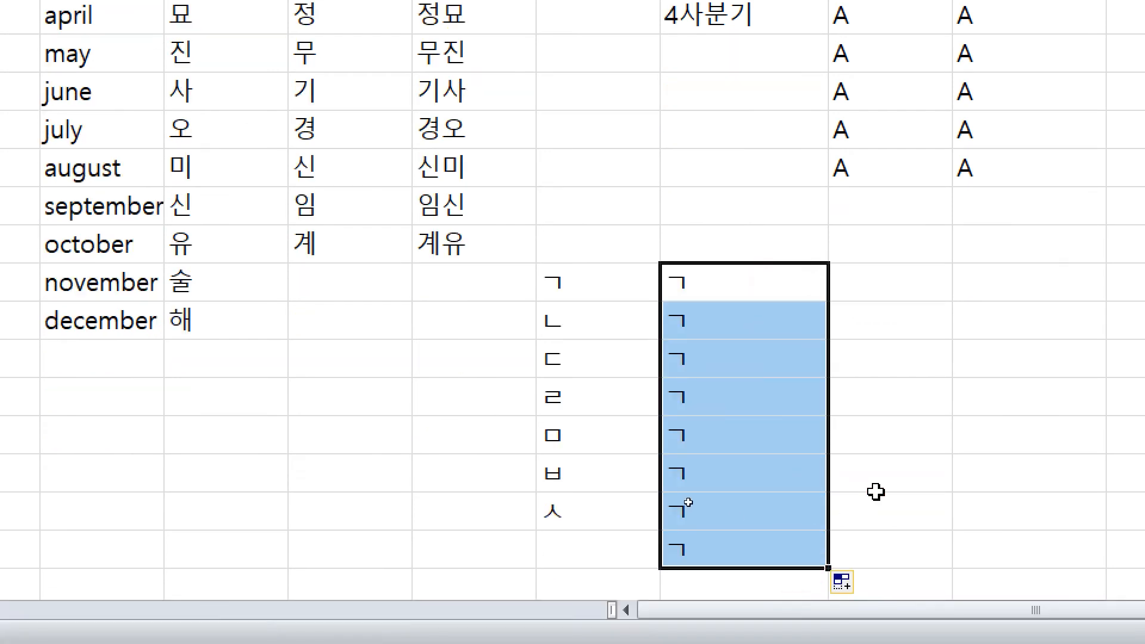
left_click(618, 410)
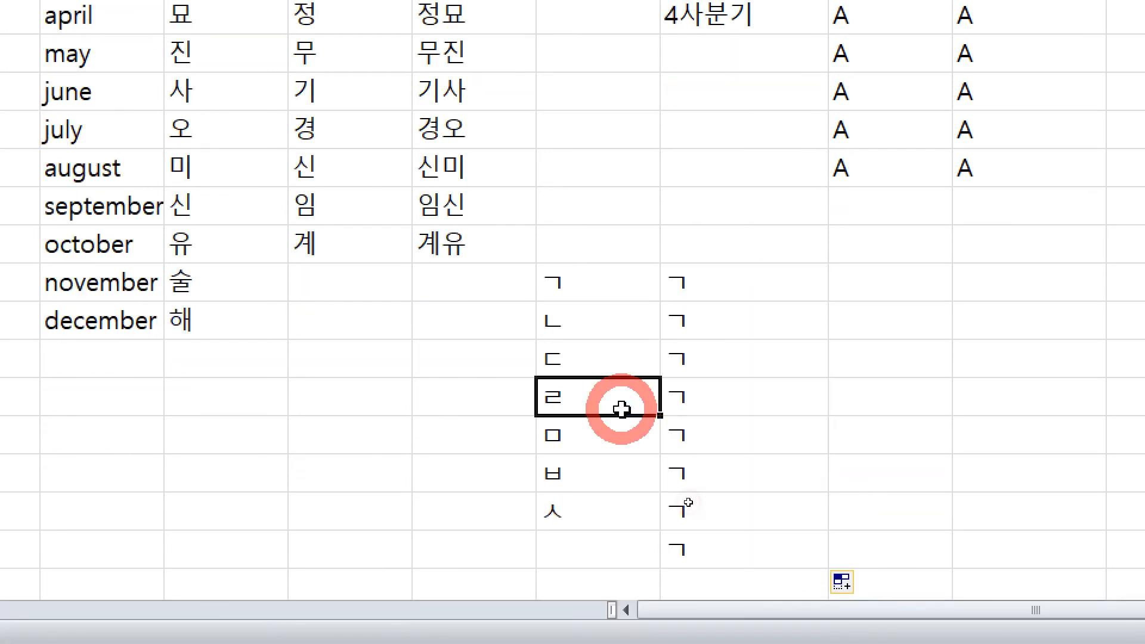
left_click(555, 328)
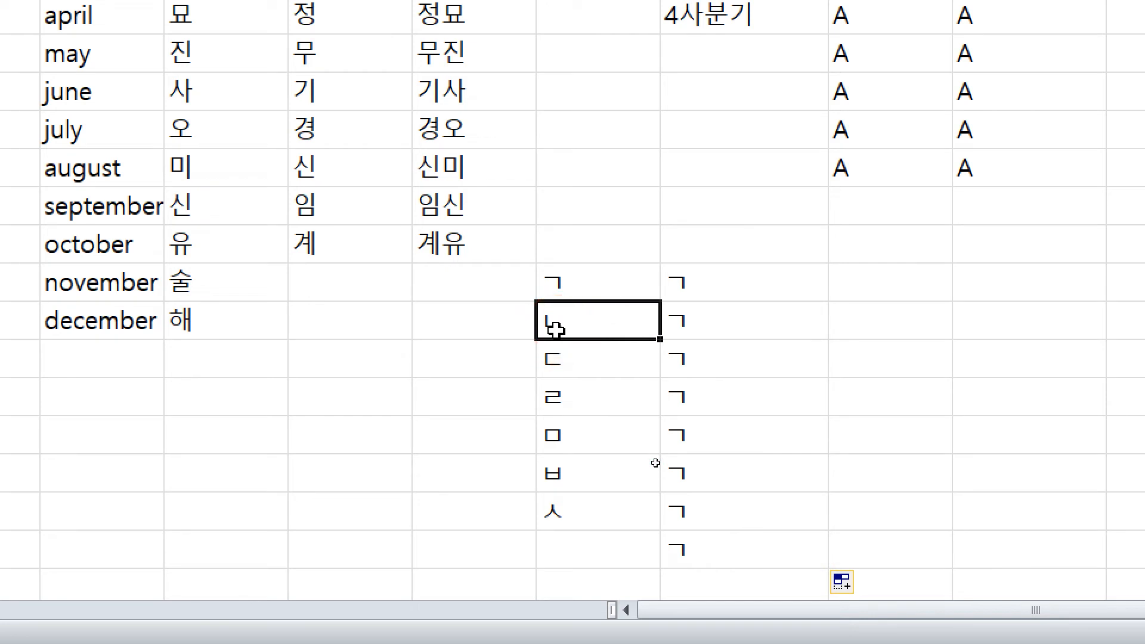
scroll(276, 228, "down", 3)
scroll(528, 317, "up", 7)
scroll(614, 381, "down", 3)
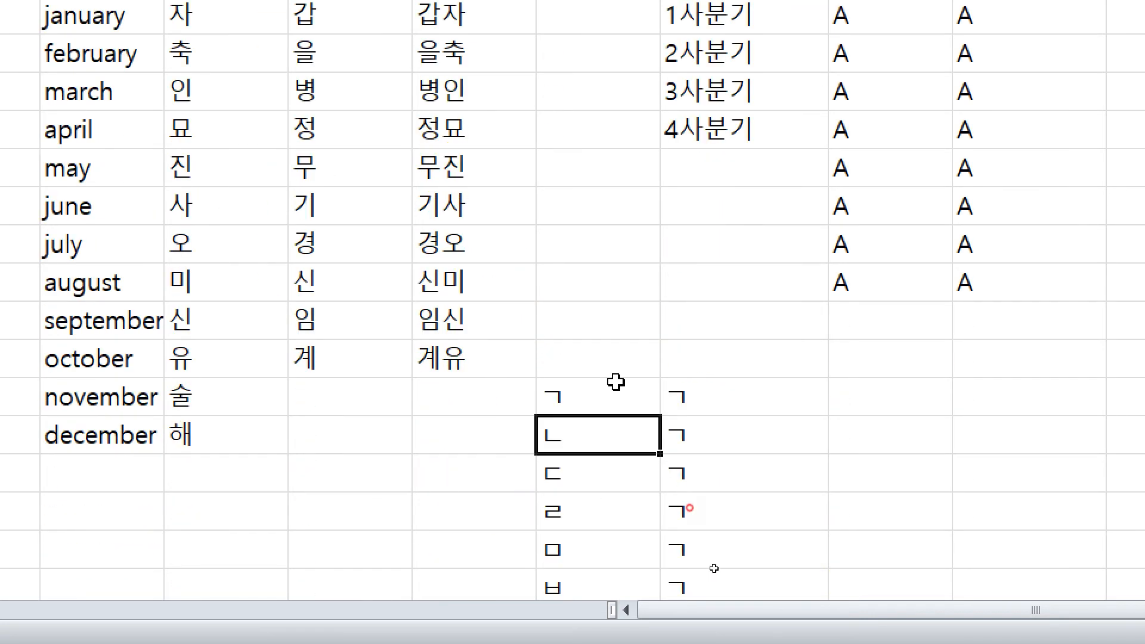
left_click_drag(614, 376, 708, 539)
scroll(680, 453, "down", 3)
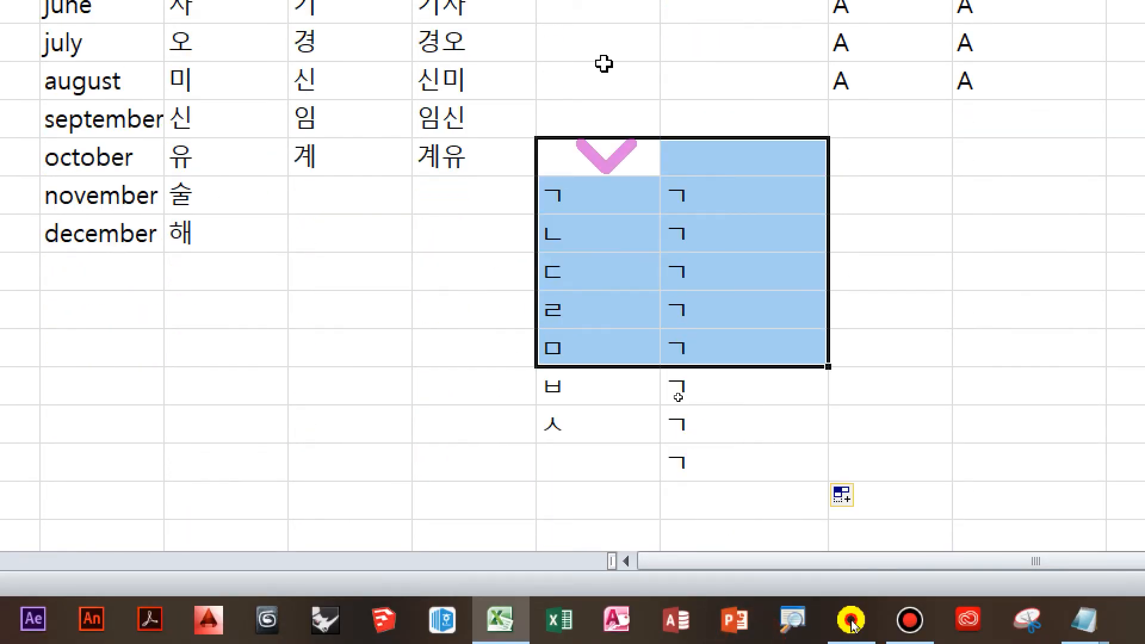
Step: Select the two-column block from ㄱ past ㅅ, then an A cell and the column P cell beside 병인
left_click(608, 331)
left_click_drag(608, 382, 733, 638)
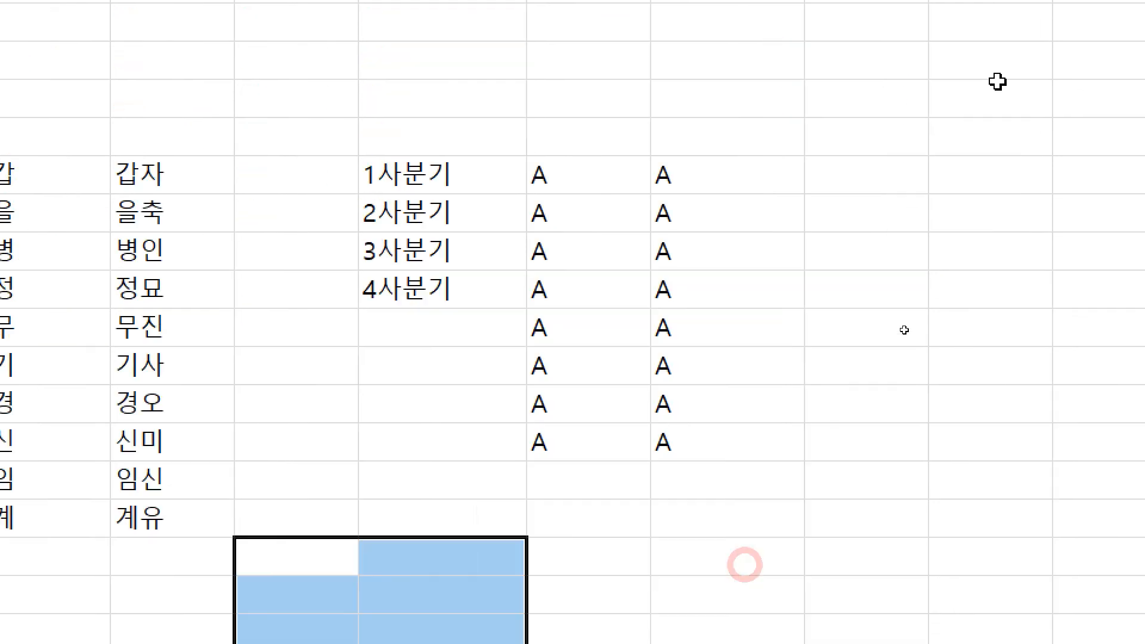
left_click(1047, 185)
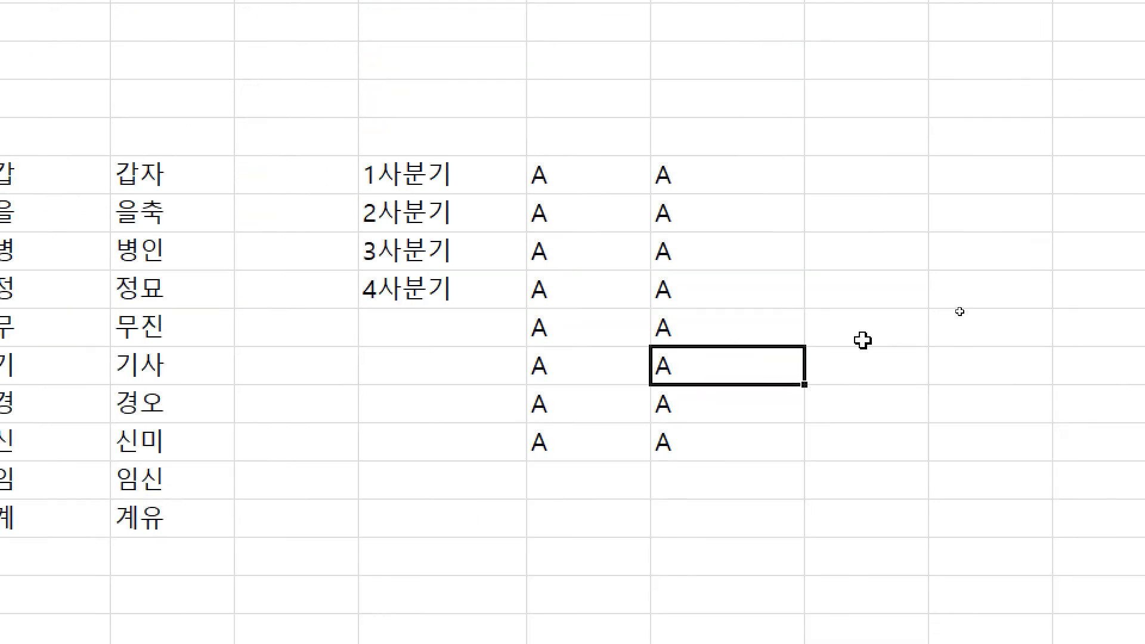
left_click(999, 254)
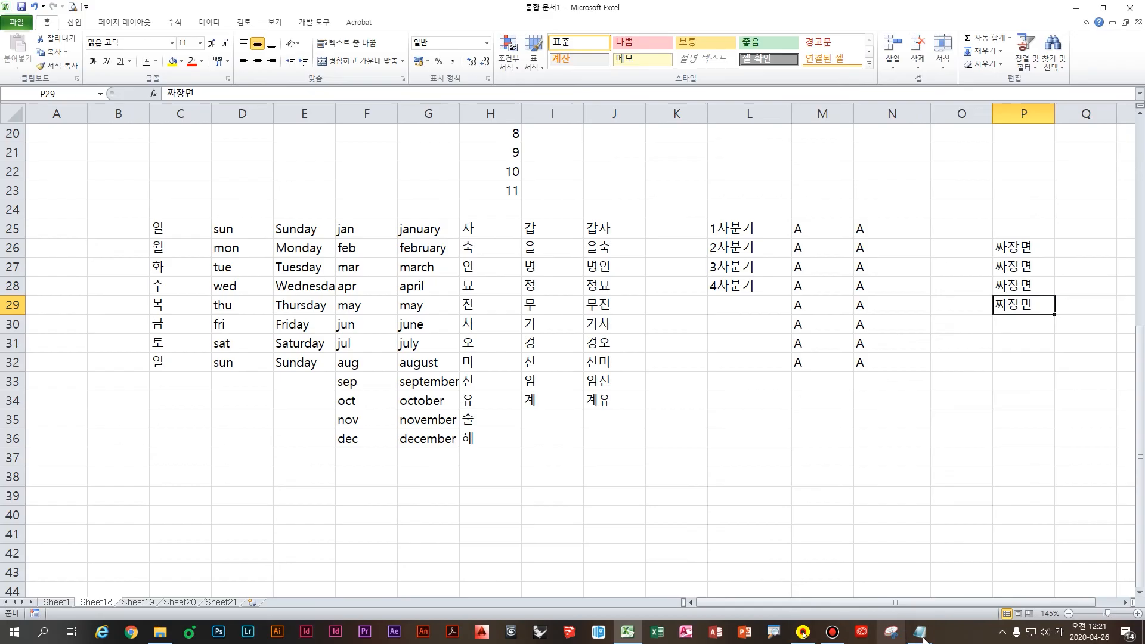
Step: Add the heading '셀 입력 시 빠르게 입력하려면 여러가지 단축키' to the Notepad notes
mouse_move(919, 631)
left_click(922, 588)
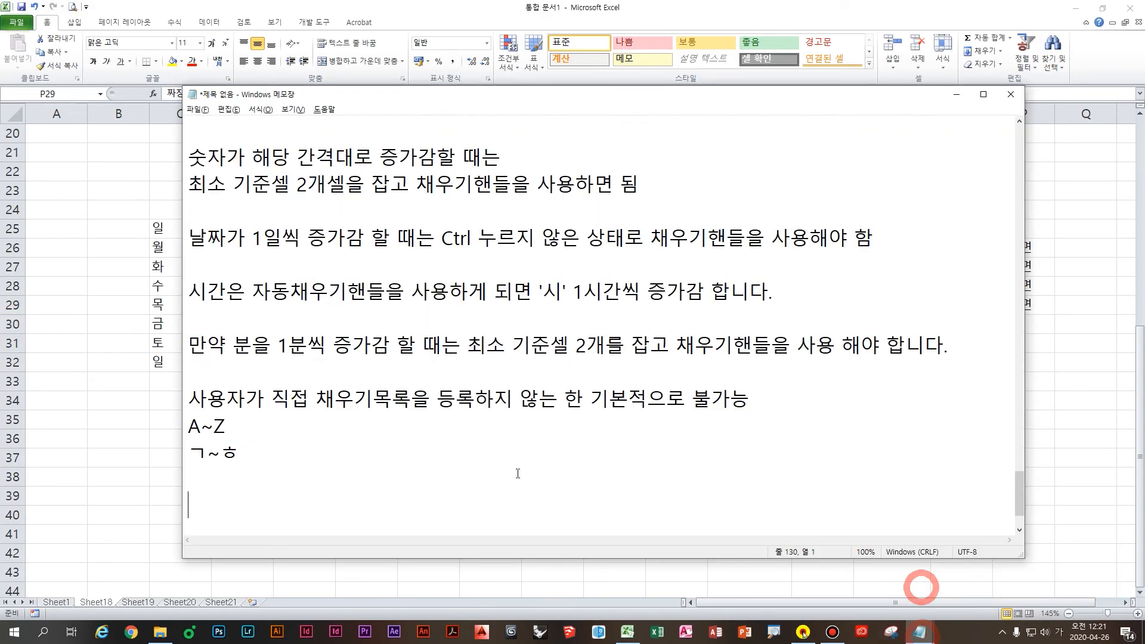
key("BackSpace")
key("BackSpace")
type("ㅇ")
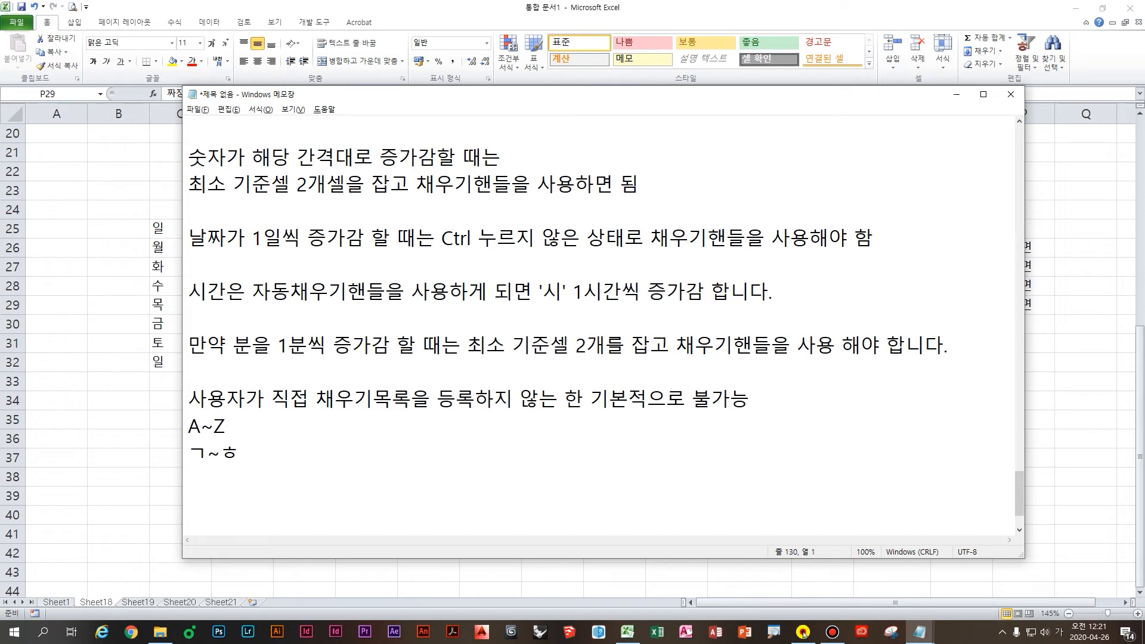
type("ㅡㄹ")
key("BackSpace")
key("BackSpace")
key("BackSpace")
type("ㅅㅔㄹ ㅇㅣㅂㄹㅕㄱ ㅅㅣ ㅃㅏㄹㅡㄱㅔ ㅇㅣㅂ")
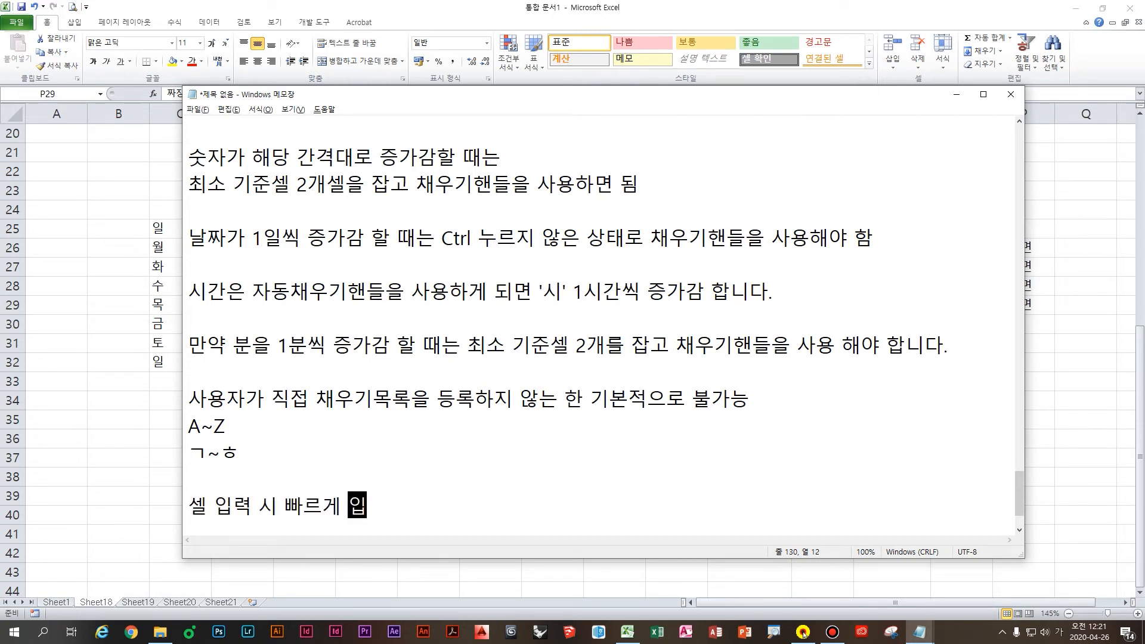
type("ㄹㅕㄱㅎㅏㄹㅕㅁㅕㄴ ㅇ")
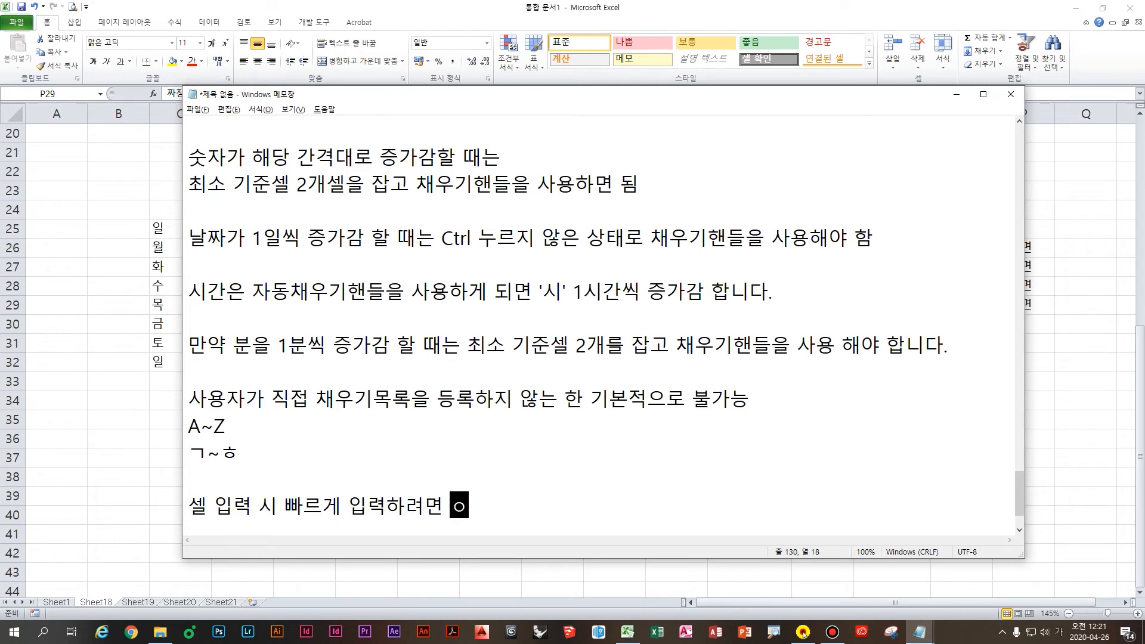
type("ㅕㄹㅓㄱㅏㅈㅣ ㄷㅏㄴㅊㅜㄱㅋㅣ")
key("Return")
key("Return")
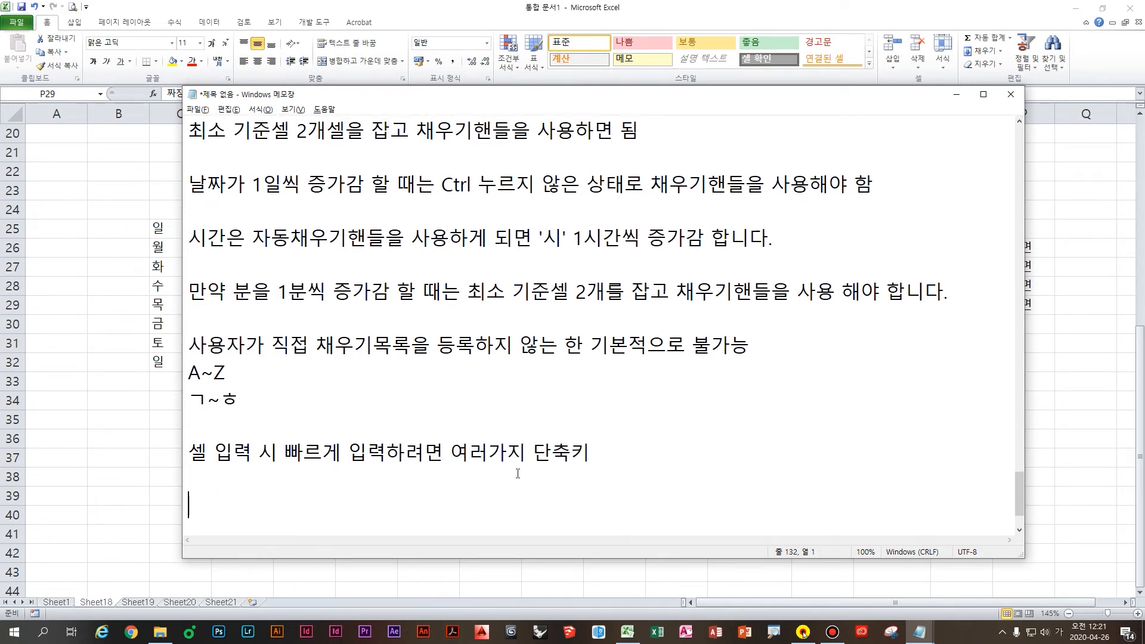
Step: Write the line 'Ctrl D를 누르게 되면 위쪽 셀의 내용이 복사가 됨' and start a new line
scroll(517, 473, "down", 1)
left_click(506, 411)
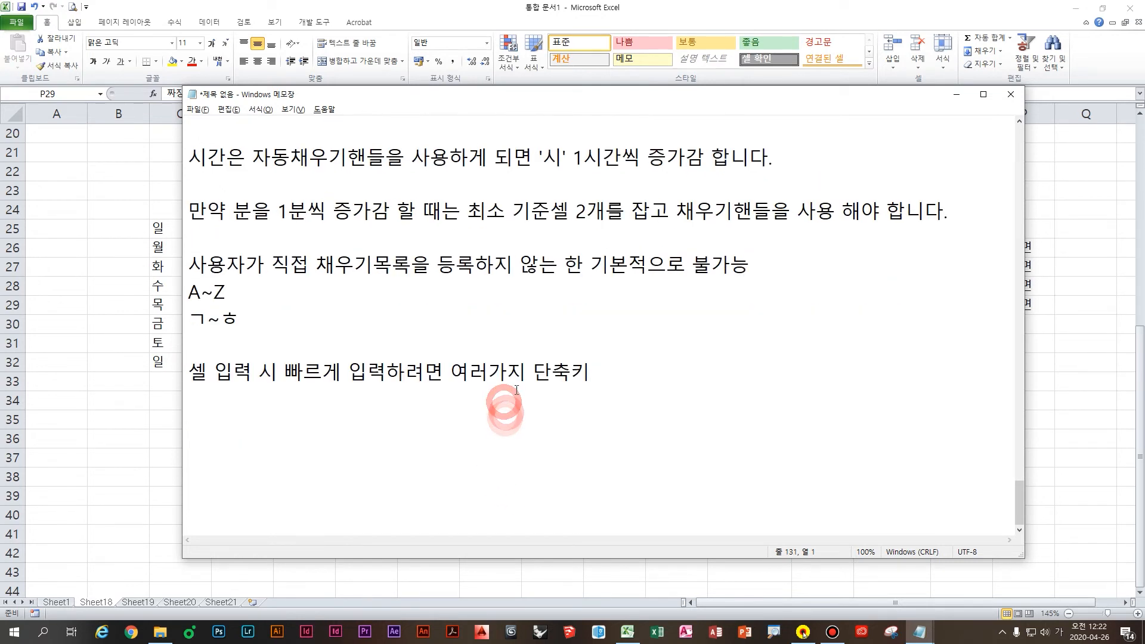
key("Hangul")
type("Ctrl D")
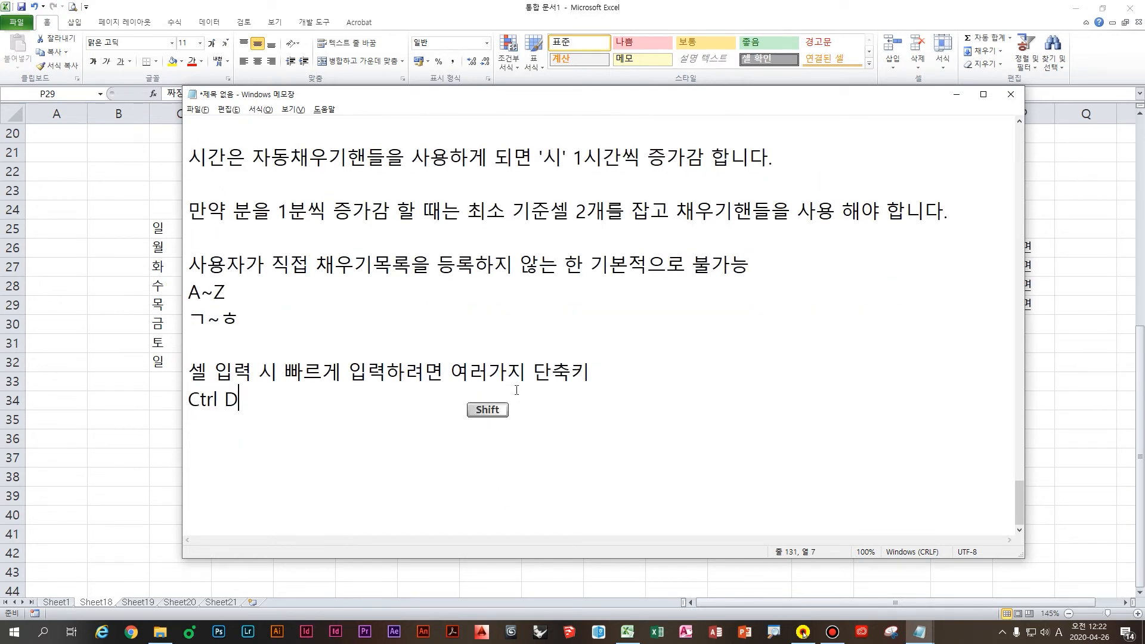
type("를 누르게 되면 ")
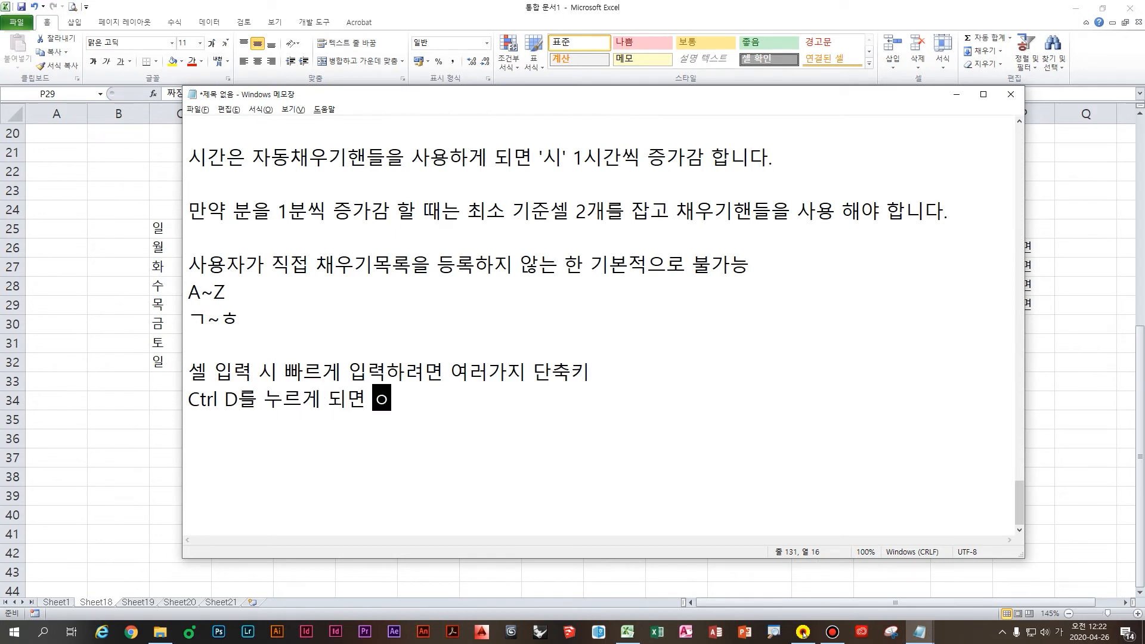
type("위쪽 셀의 내용")
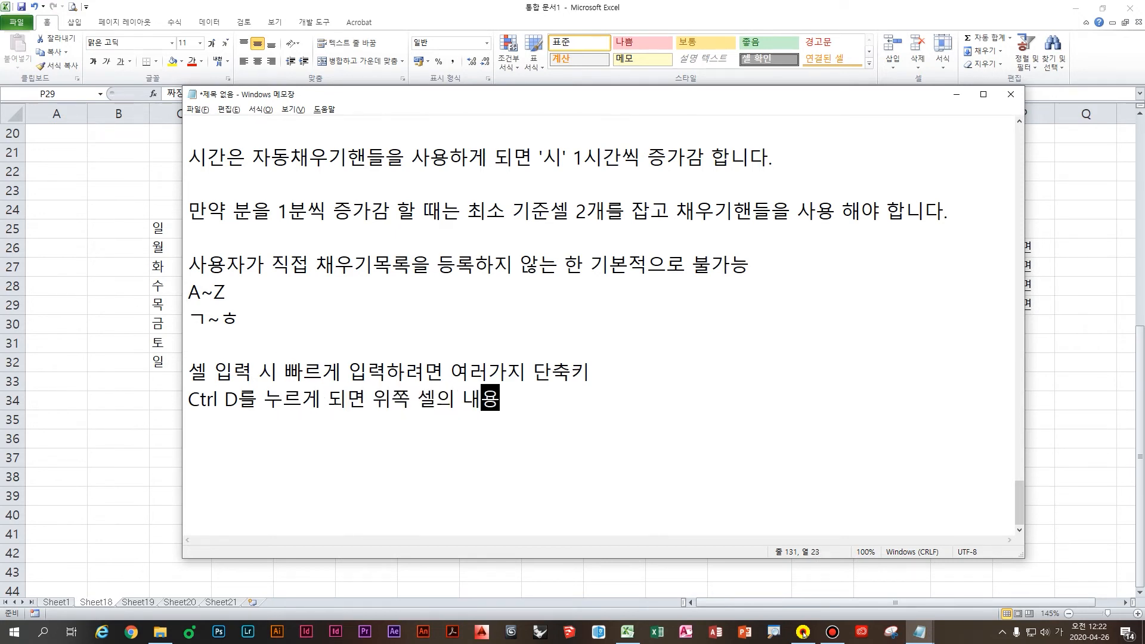
type("이 ")
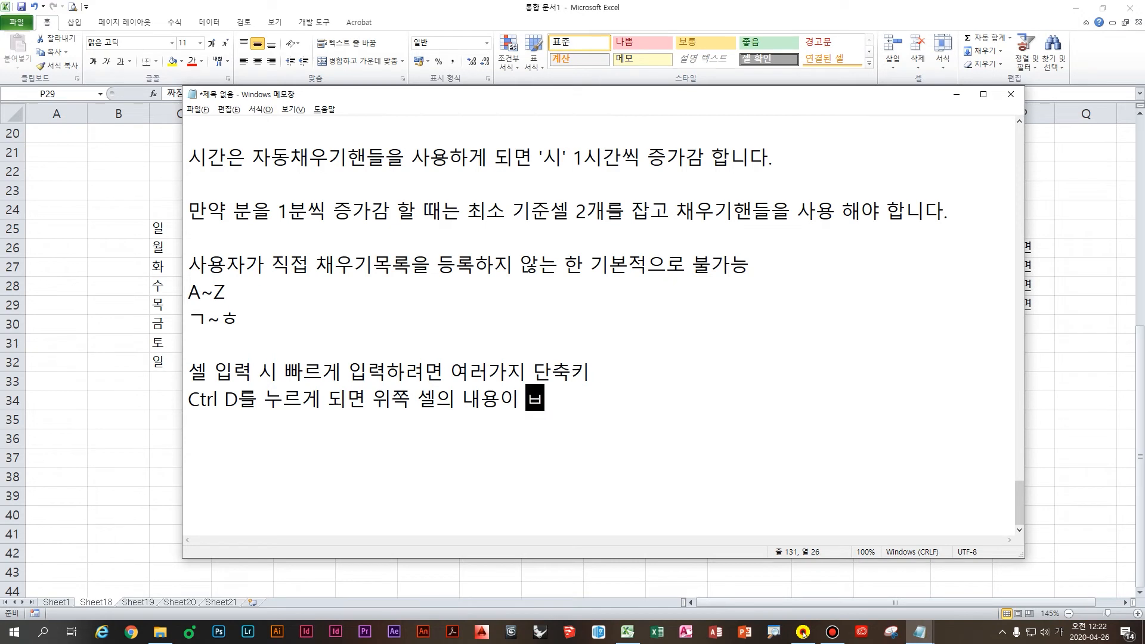
type("복사")
type("가 ㄷ")
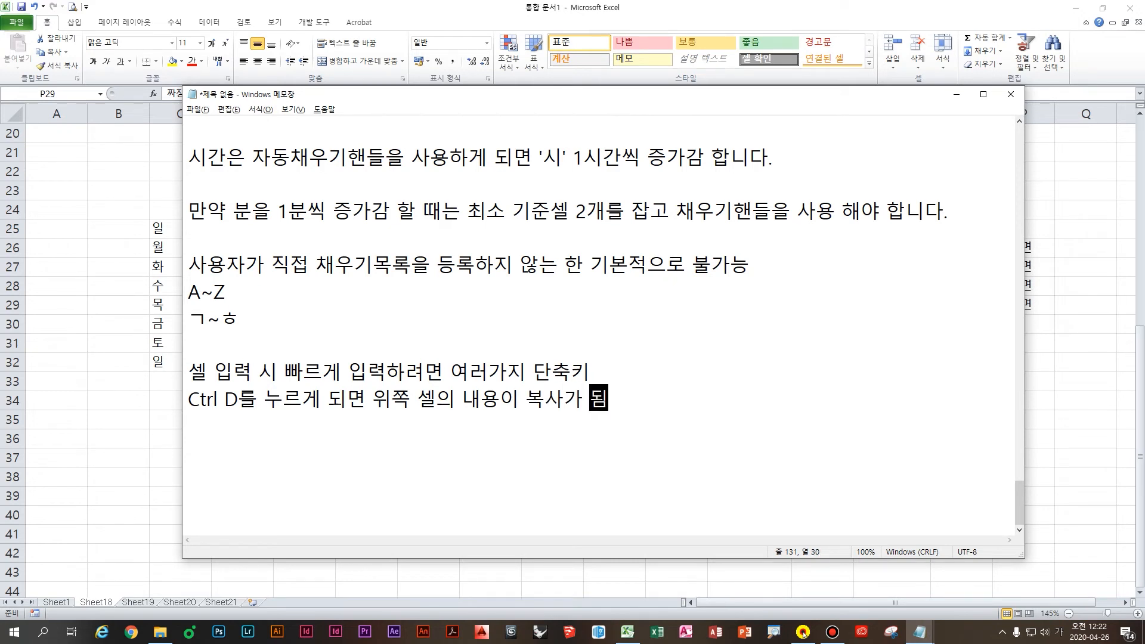
key("Return")
key("Return")
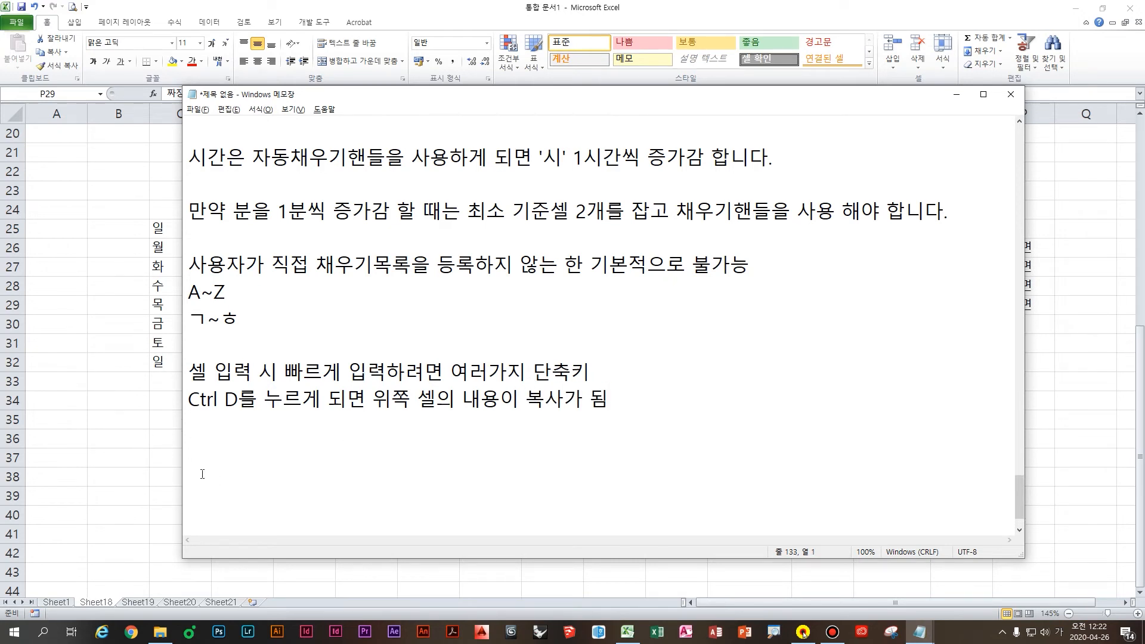
Step: Enter 짜장면 in cell J38 of the Excel sheet
left_click(165, 464)
left_click(501, 435)
left_click(670, 439)
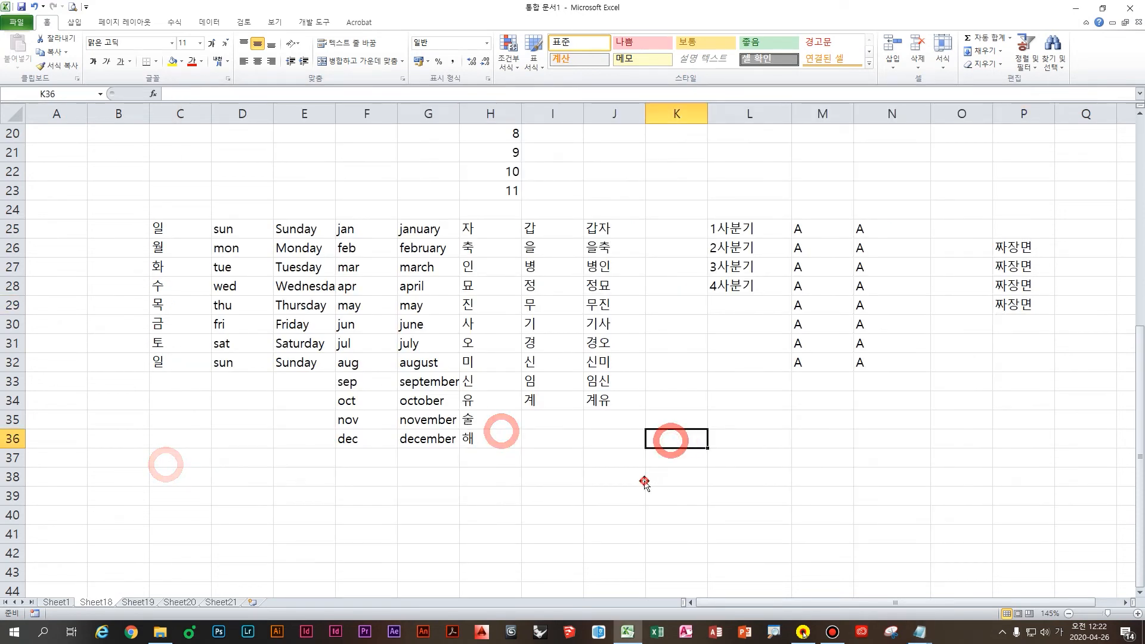
left_click(644, 476)
type("ㅉㅏ장면")
key("Right")
key("Right")
key("Right")
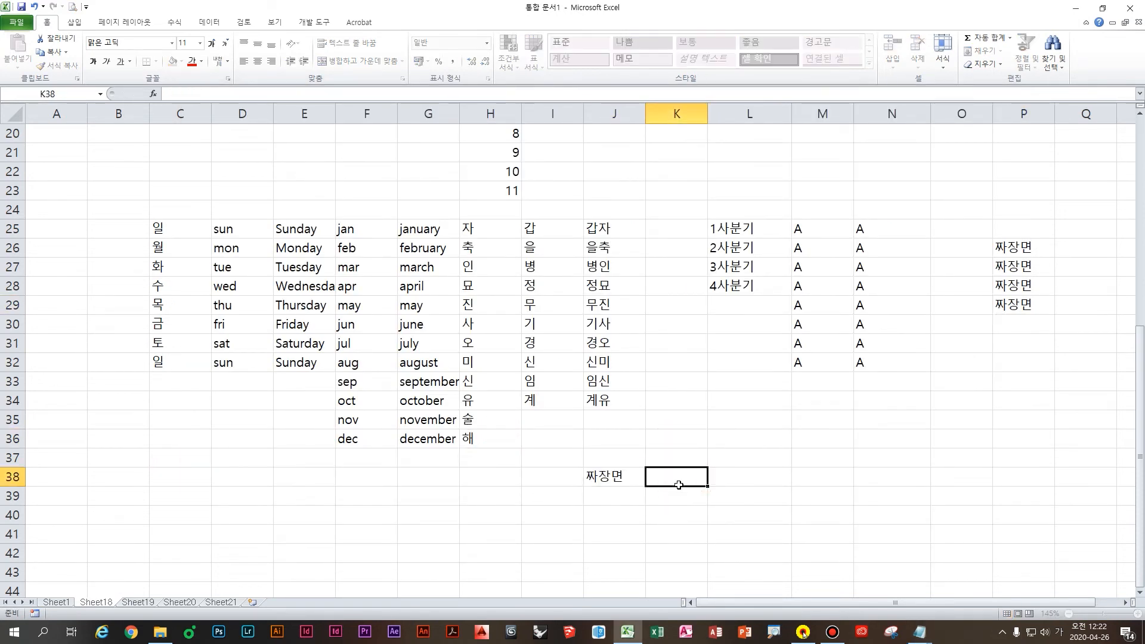
key("Left")
key("Left")
Step: Copy 짜장면 rightward into K38, L38 and M38 with Ctrl+R
left_click(680, 480)
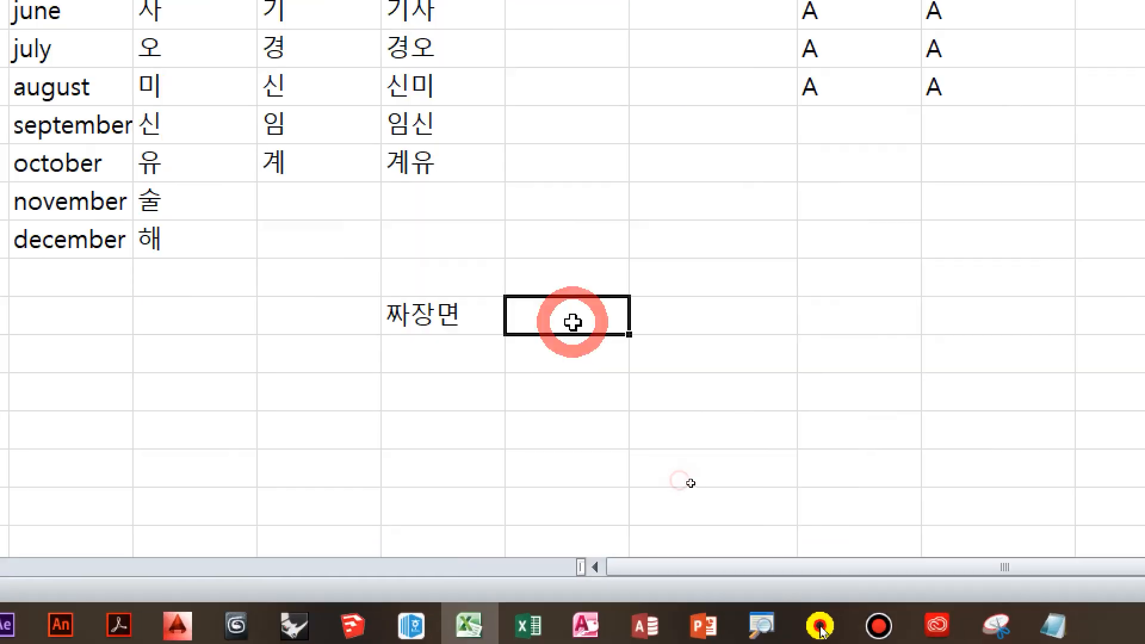
key("ctrl+r")
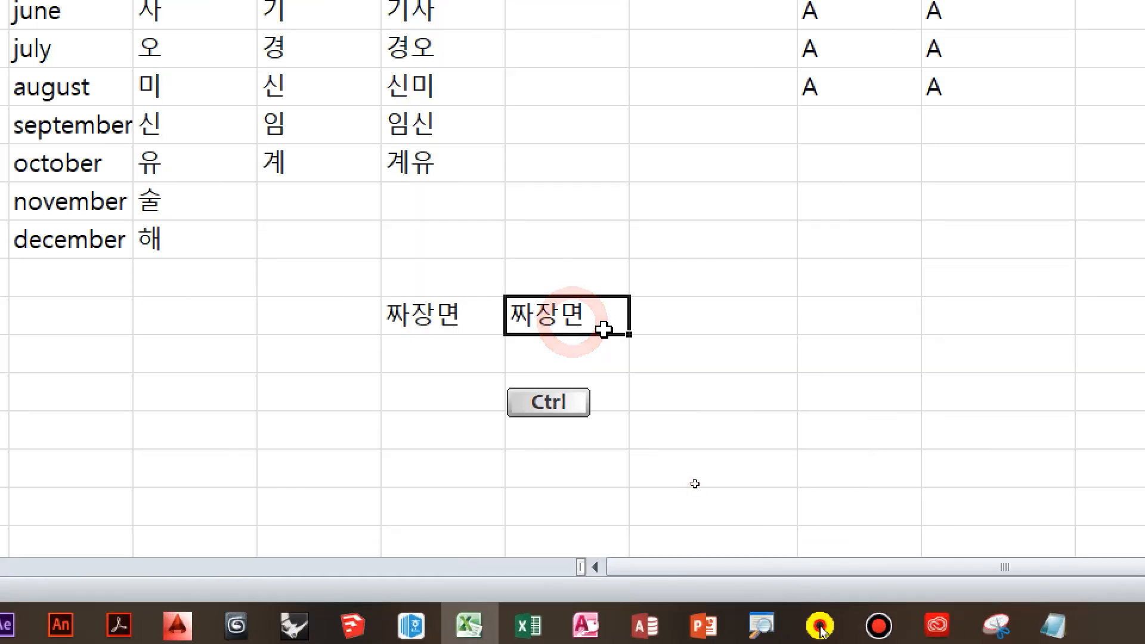
key("Right")
key("ctrl+r")
key("Right")
key("ctrl+r")
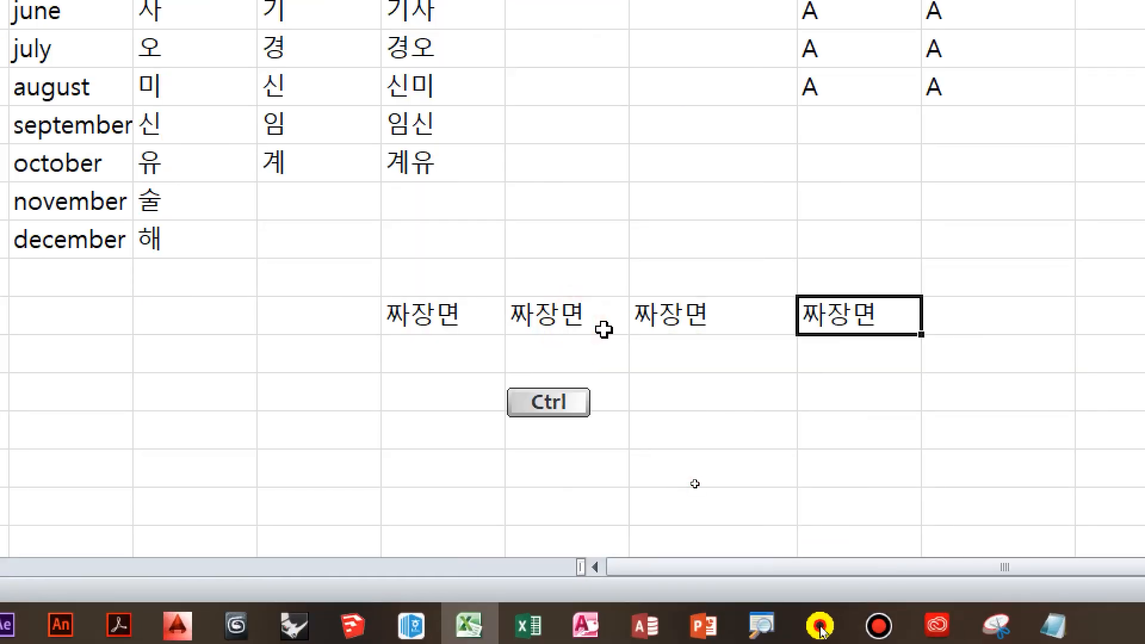
key("Right")
key("Left")
key("Left")
key("Left")
key("Right")
key("Right")
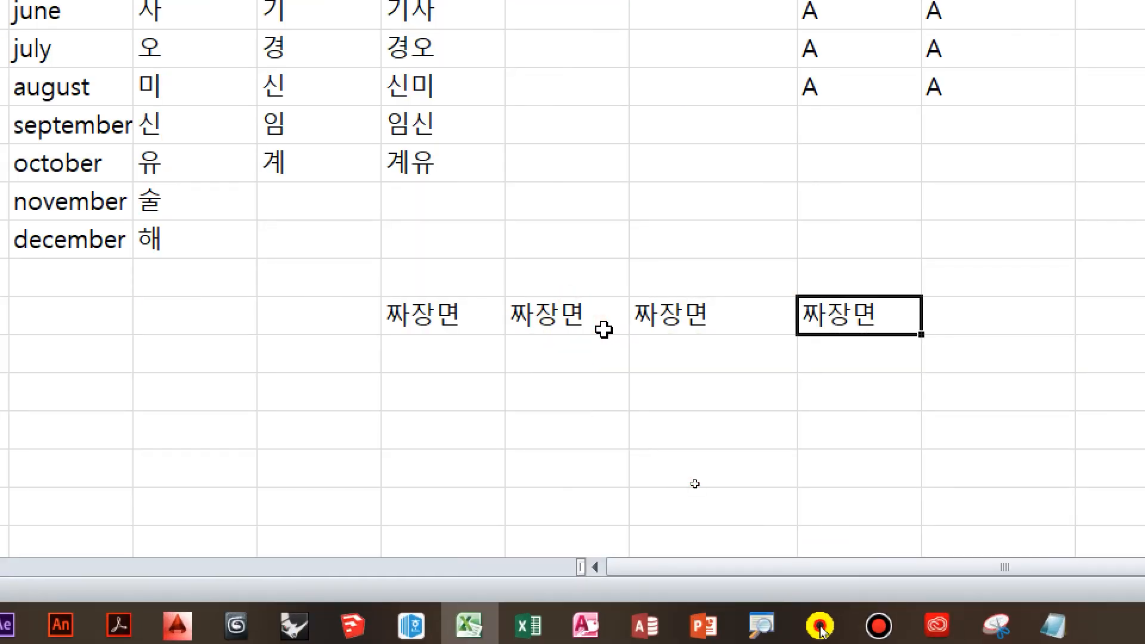
mouse_move(922, 641)
left_click(916, 587)
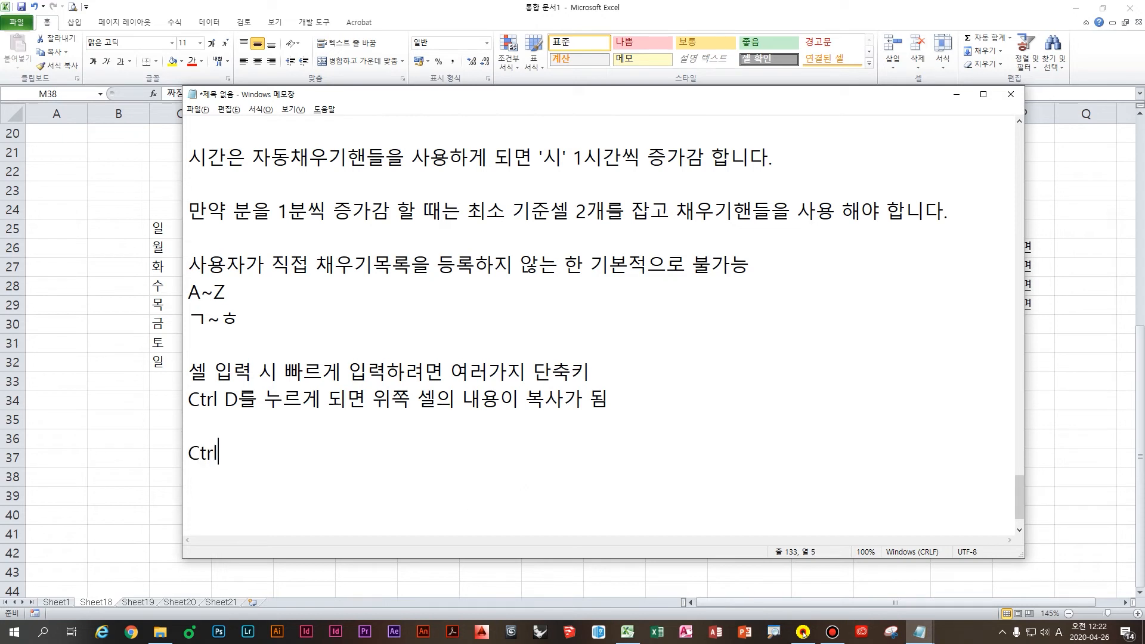
Step: Add the line 'Ctrl R을 누르게 되면 왼쪽 셀의 내용이 복사가 됨' and remove the blank line above it
type("R을 누르게 ㄷ")
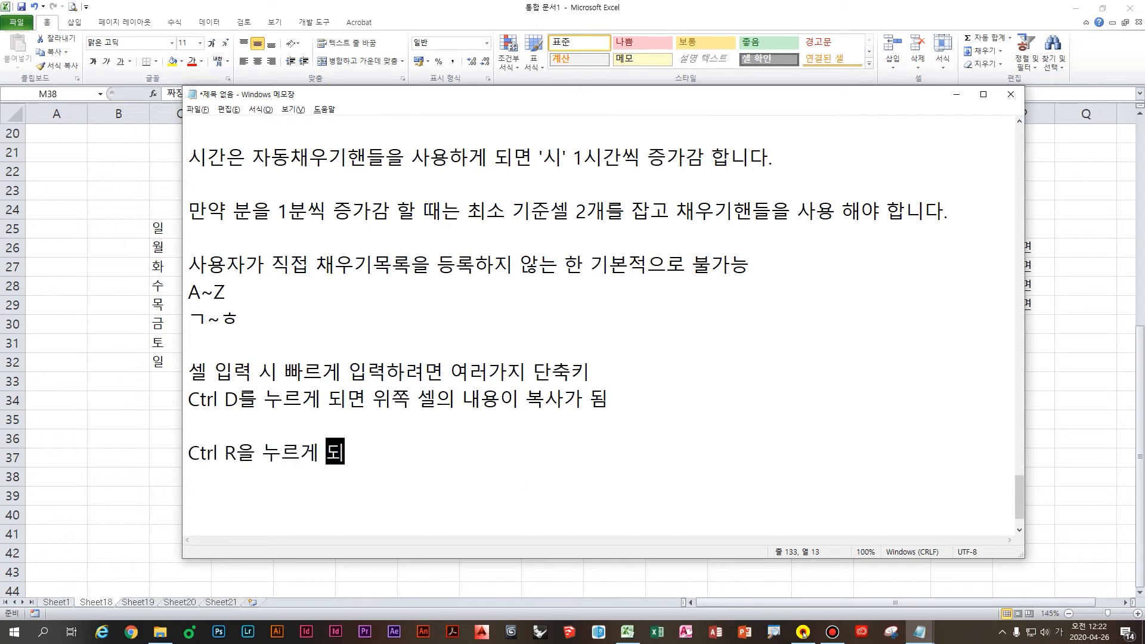
type("며")
type(" ㅇ")
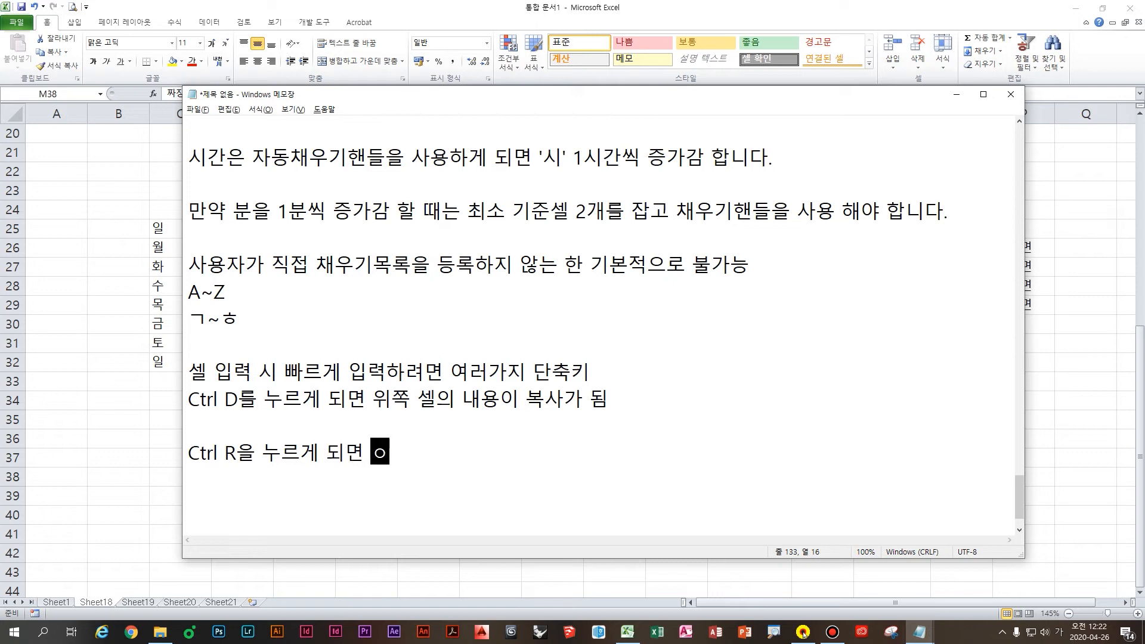
type("왼쪽 셀의 내용ㅇ")
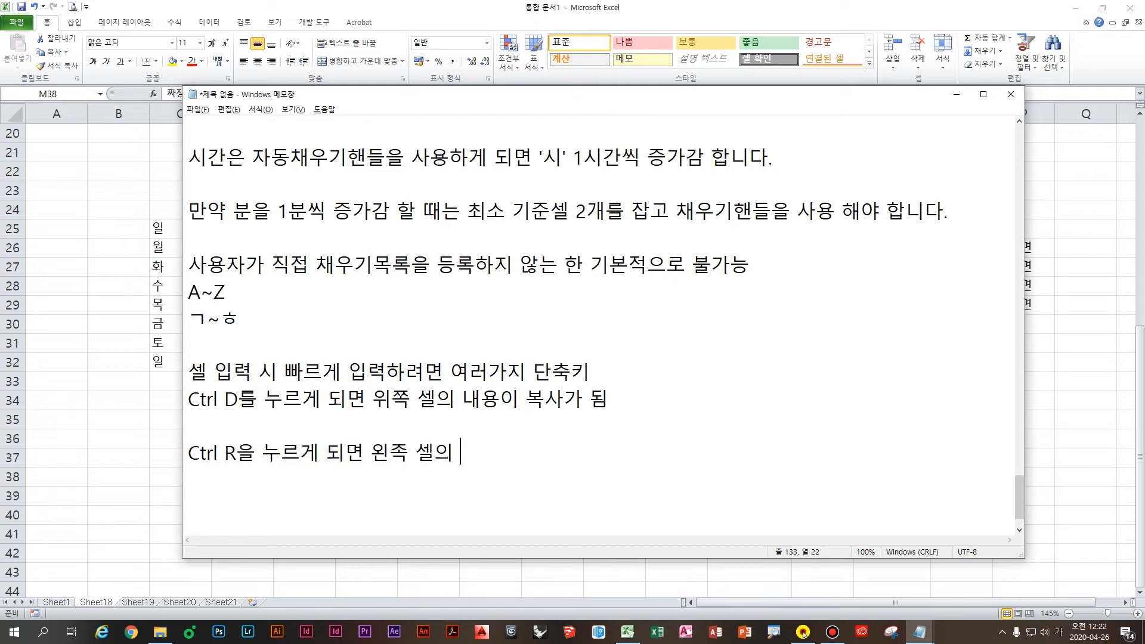
type("이 복사가 ㄷ")
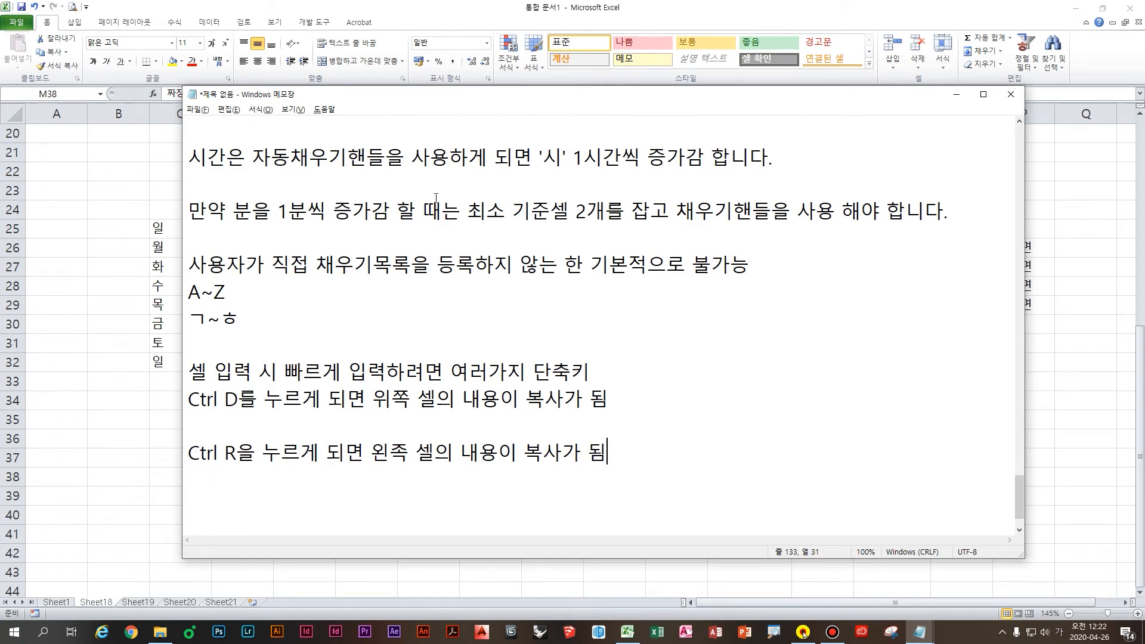
left_click(397, 431)
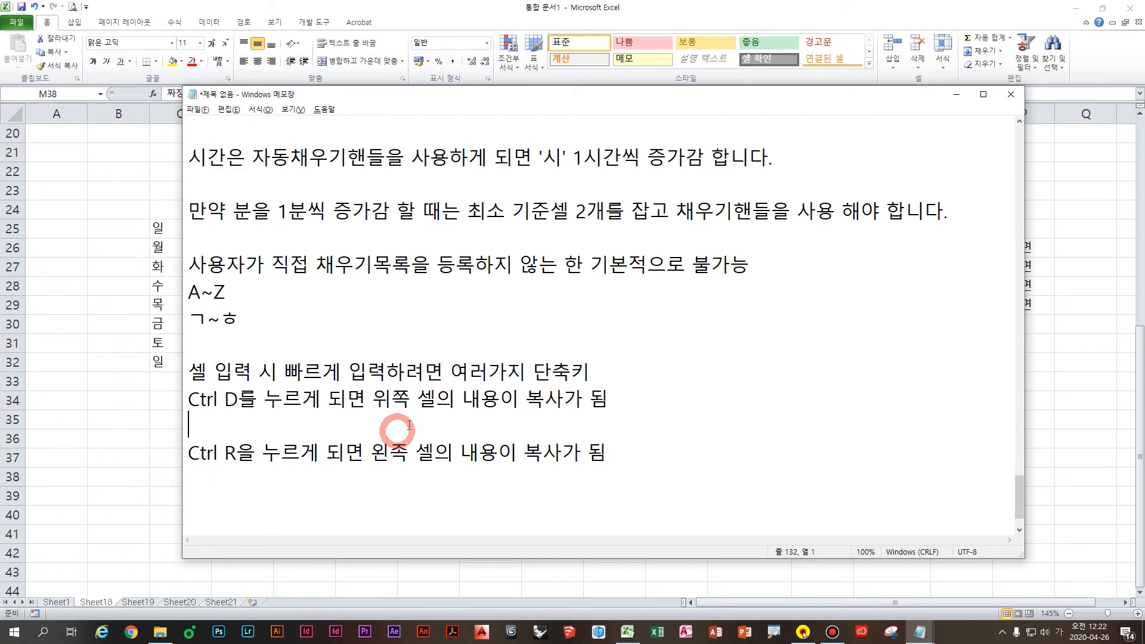
key("BackSpace")
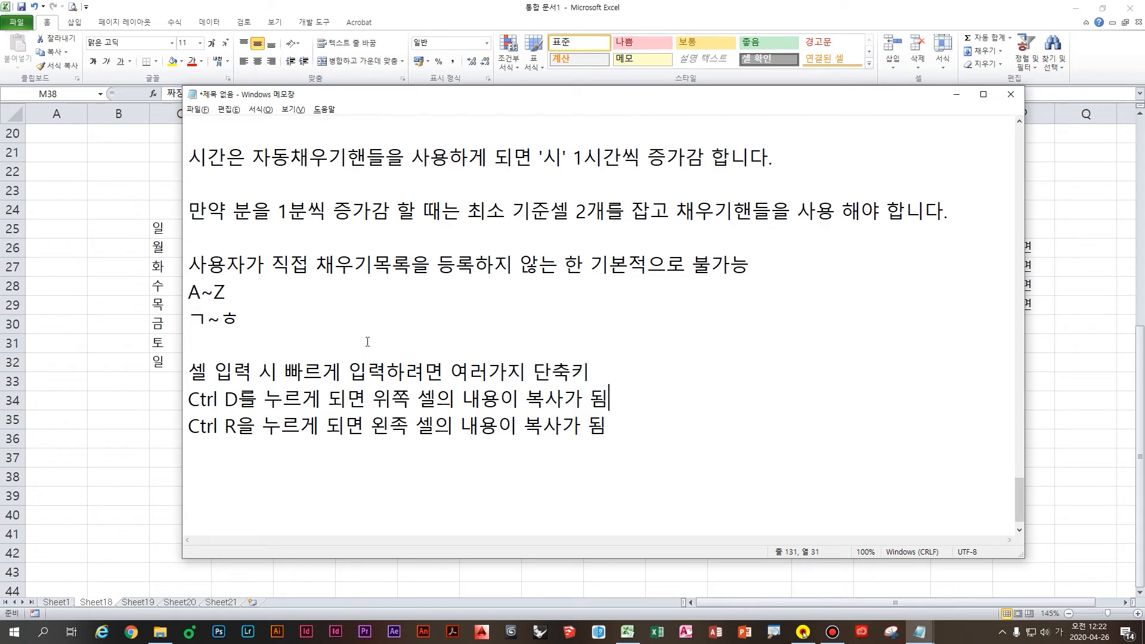
left_click(108, 317)
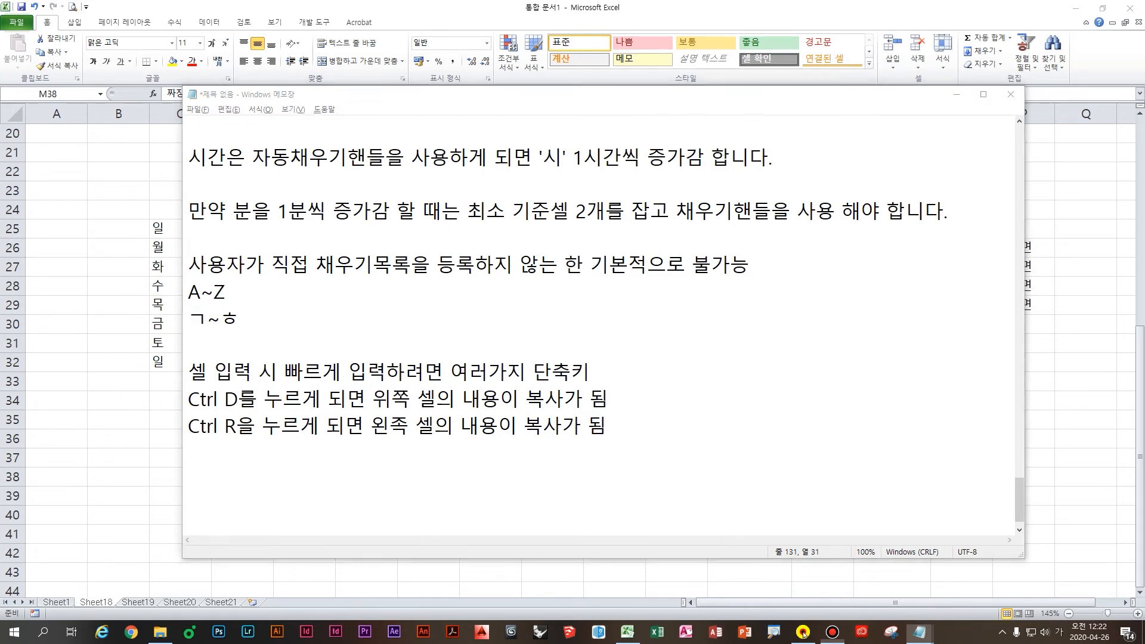
left_click(509, 501)
Step: Enter 10 in C38 and 8 in C39 to start a descending number example
scroll(522, 452, "down", 1)
left_click(573, 436)
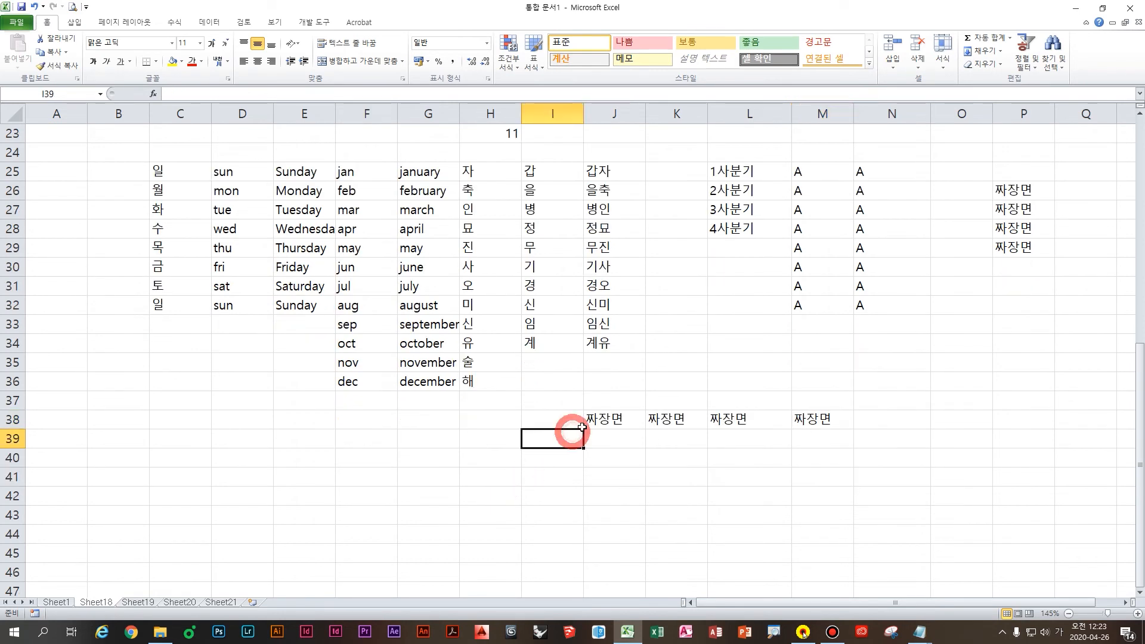
left_click(872, 460)
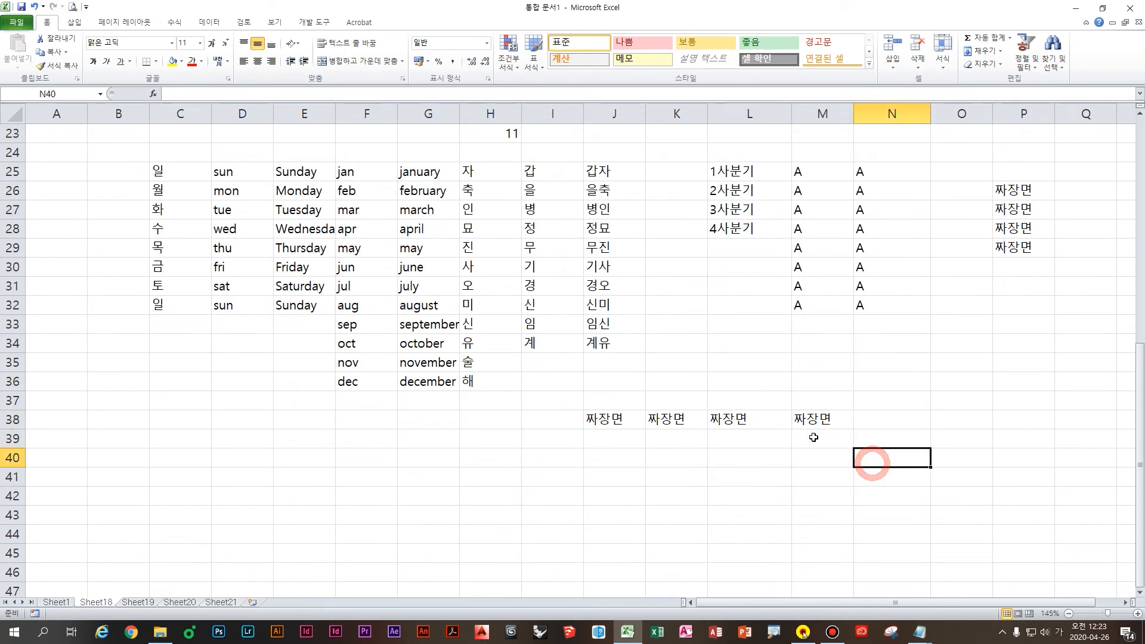
left_click(930, 438)
left_click(329, 421)
left_click(212, 431)
left_click(182, 420)
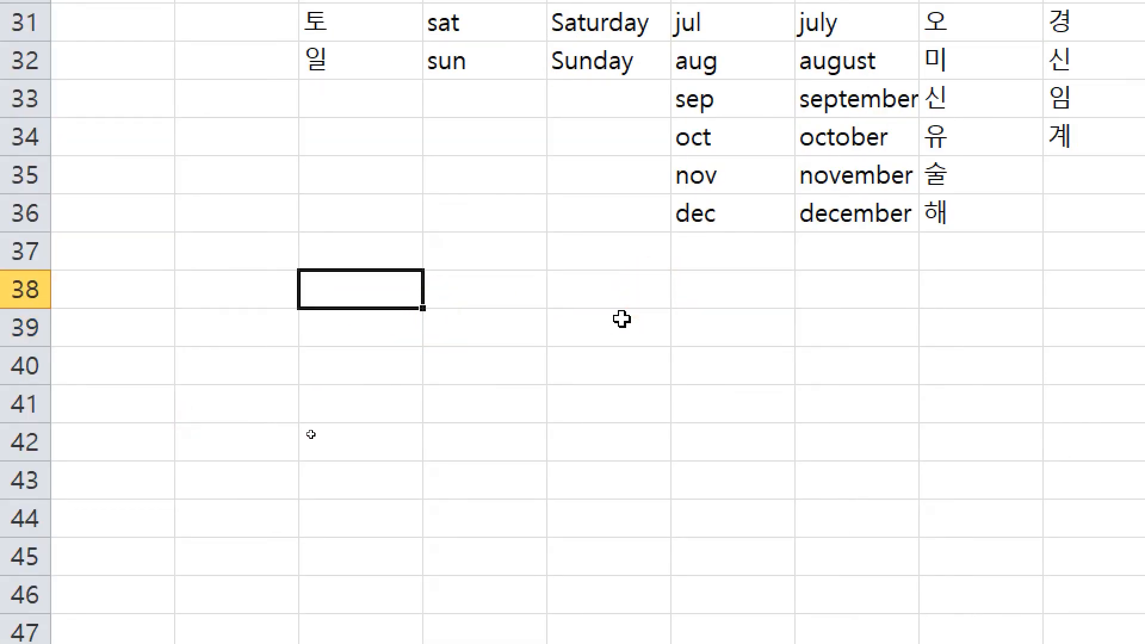
type("10")
key("Return")
type("8")
key("Return")
key("Up")
key("Up")
Step: Move the ?? placeholder from C43 to C42, then select C38:C39
left_click(396, 478)
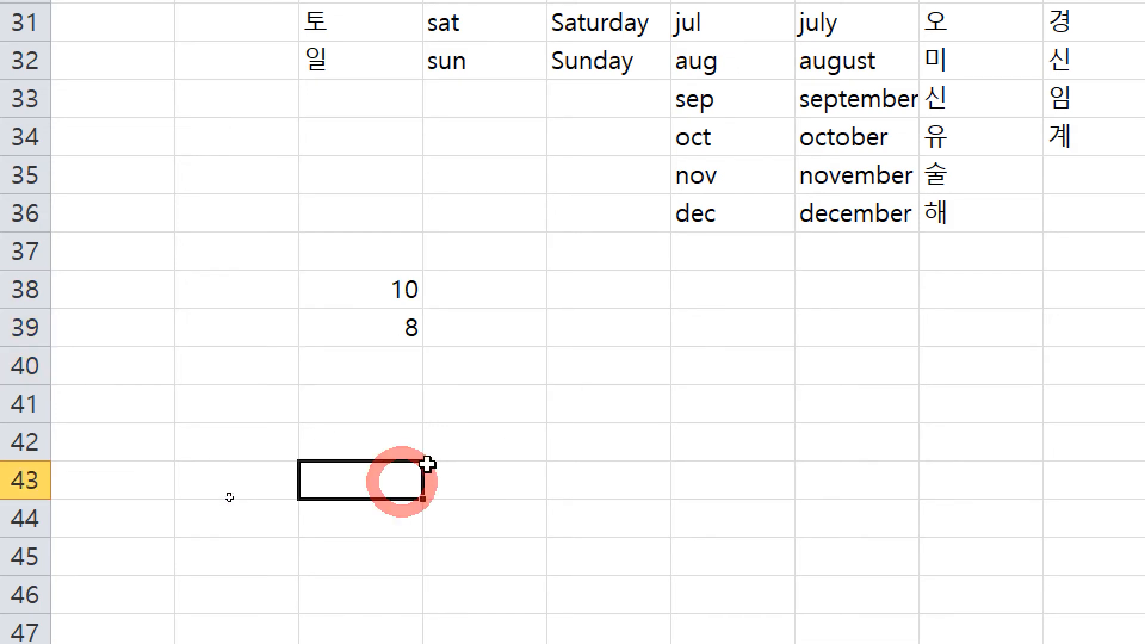
type("??")
key("Return")
left_click(396, 440)
left_click(396, 487)
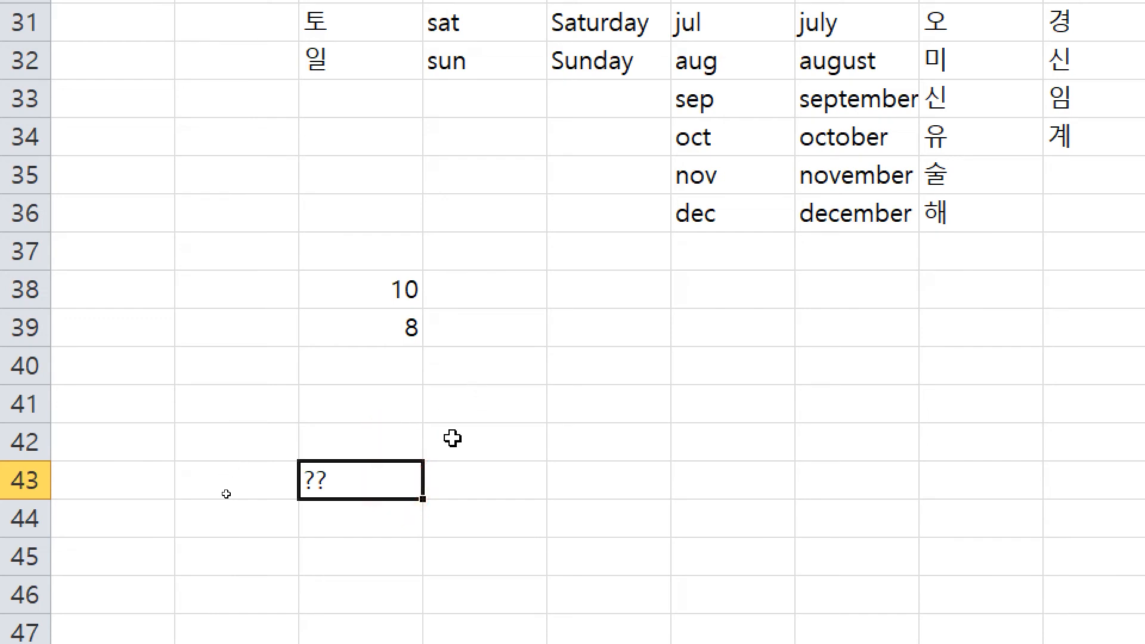
key("Delete")
key("Up")
type("??")
key("Return")
key("Up")
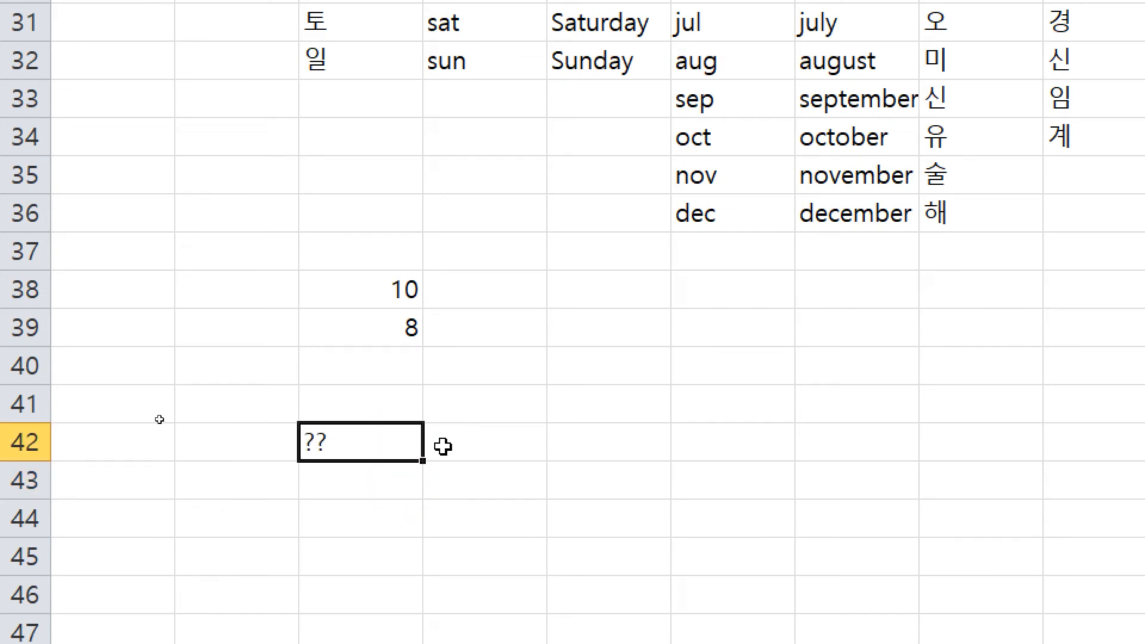
left_click(388, 290)
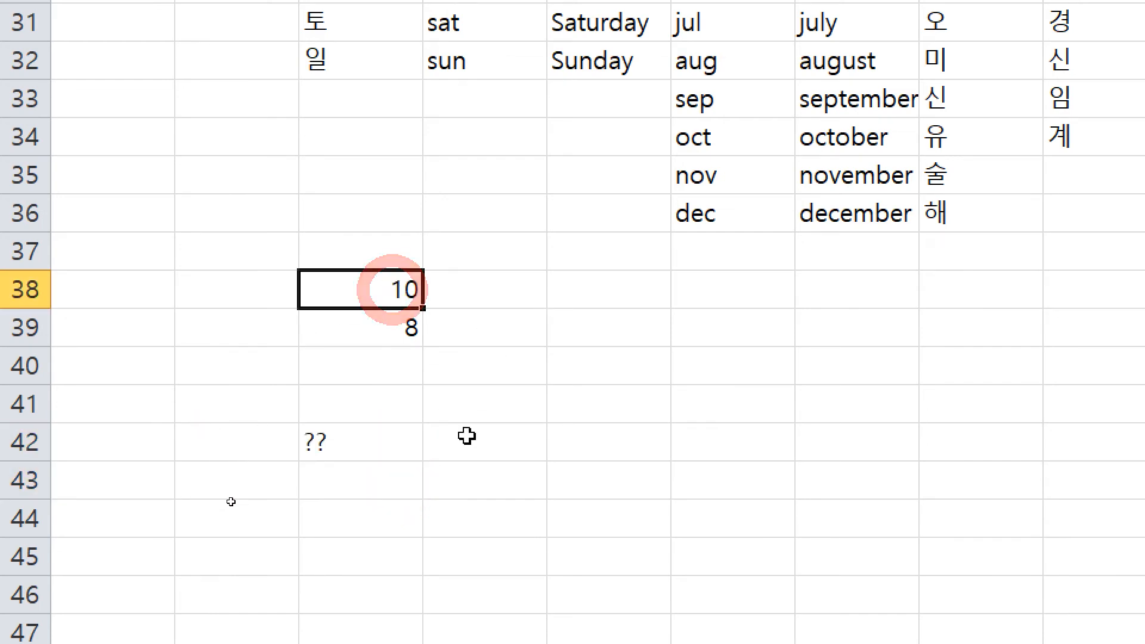
left_click(399, 327, "shift")
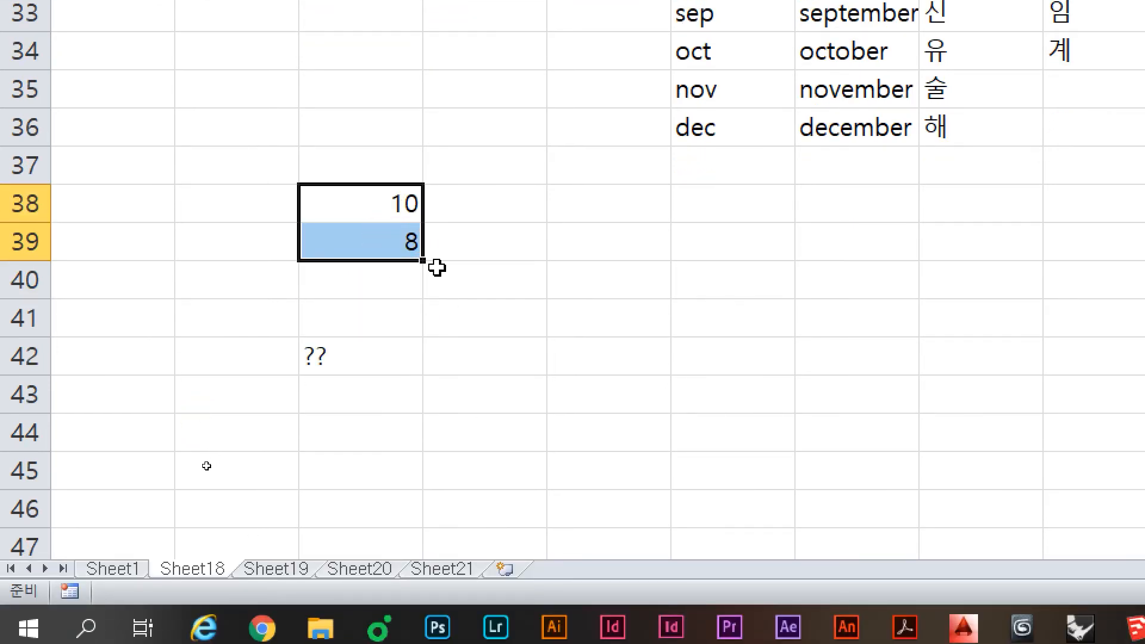
Step: Fill 10, 8 down to C42 as a series giving 6, 4, 2, then undo it
key("ctrl")
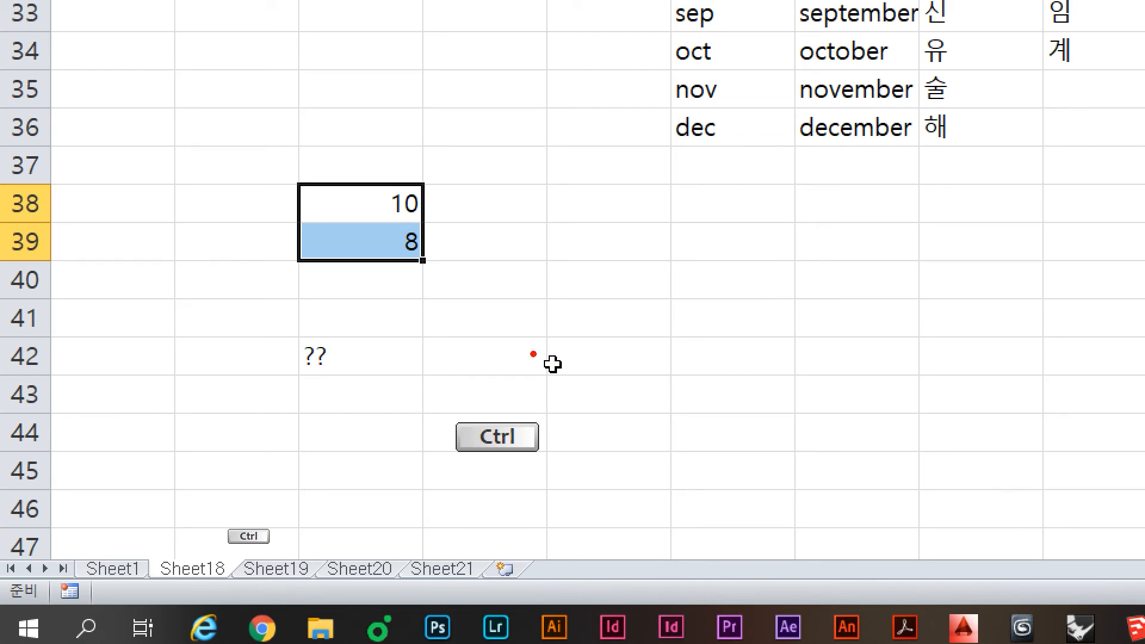
mouse_move(479, 260)
left_mouse_down()
mouse_move(486, 288)
mouse_move(453, 286)
mouse_move(468, 333)
mouse_move(441, 344)
left_mouse_up()
left_click_drag(458, 359, 566, 385)
left_click(367, 406)
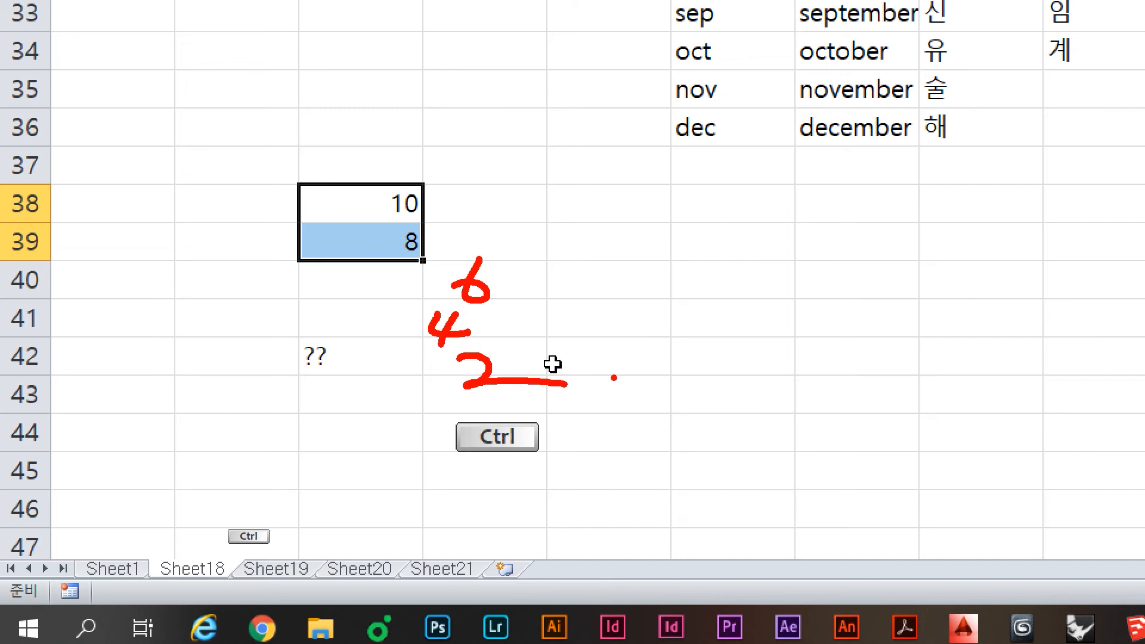
key("Escape")
left_click(453, 232)
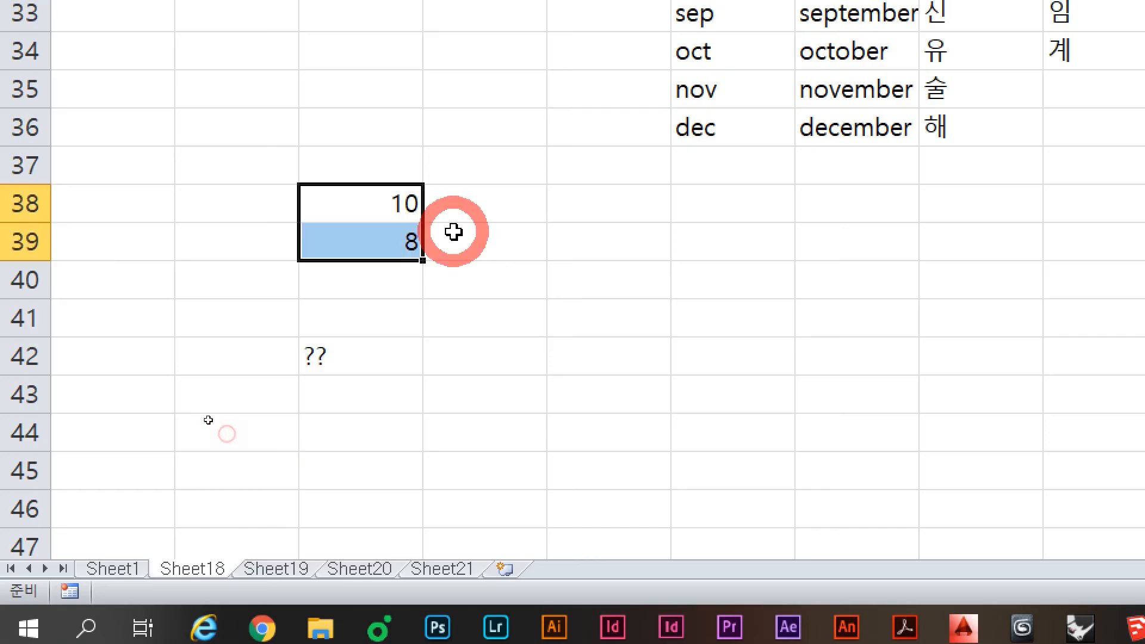
left_click_drag(423, 261, 421, 361)
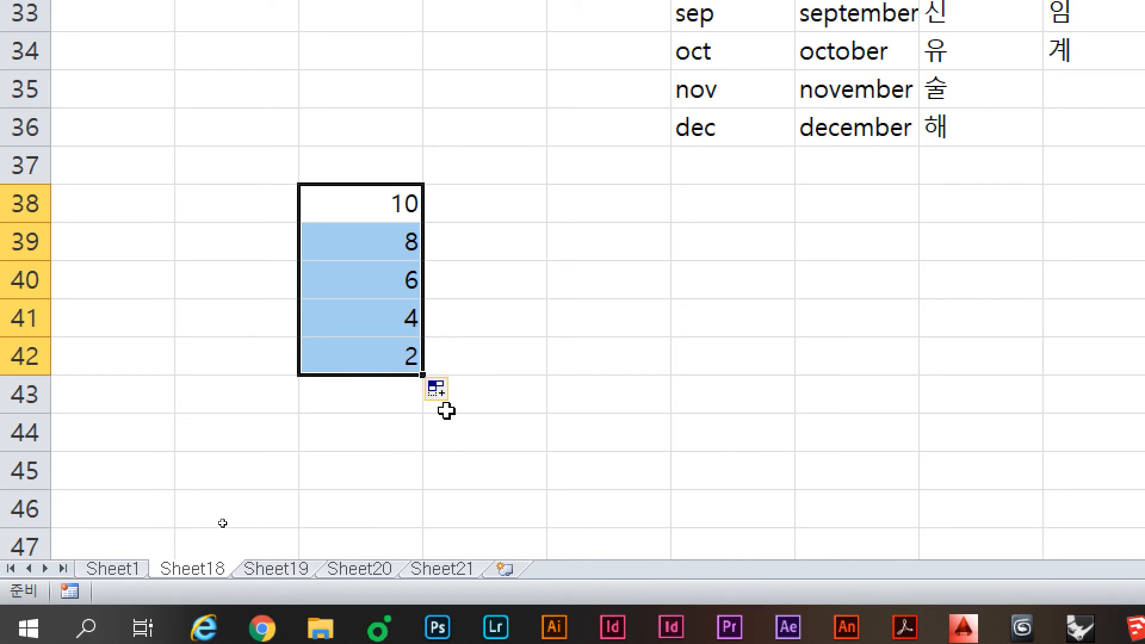
key("ctrl+z")
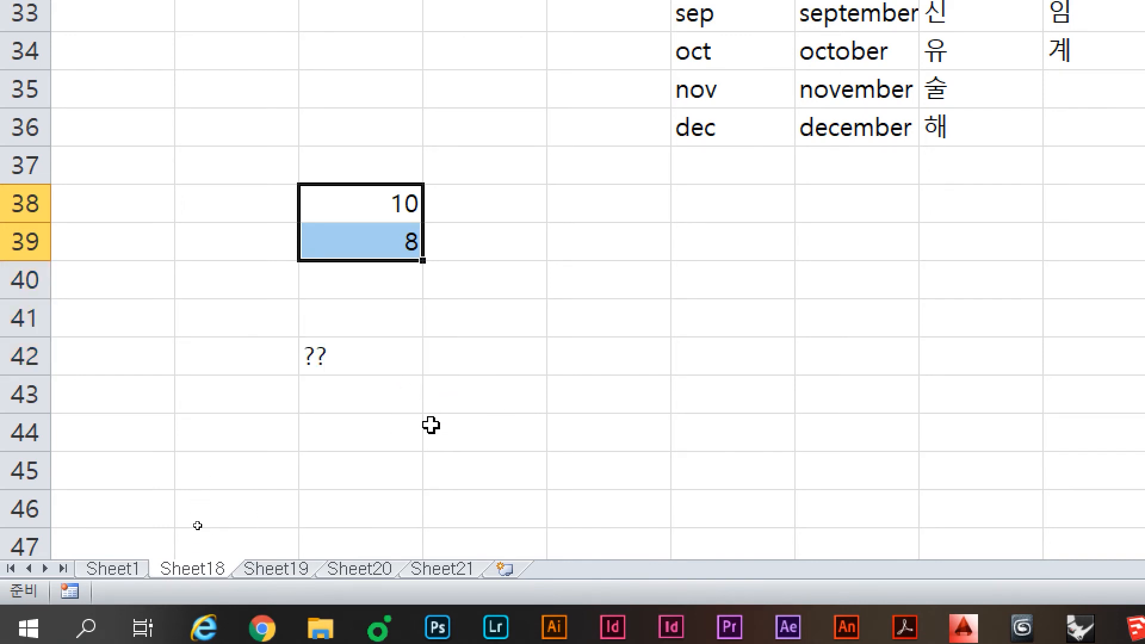
Step: Sketch the expected repeating values and a Ctrl reminder over the sheet, then clear the marks
key("ctrl+2")
mouse_move(434, 195)
left_mouse_down()
mouse_move(442, 238)
mouse_move(425, 196)
left_mouse_up()
left_click_drag(441, 257, 424, 262)
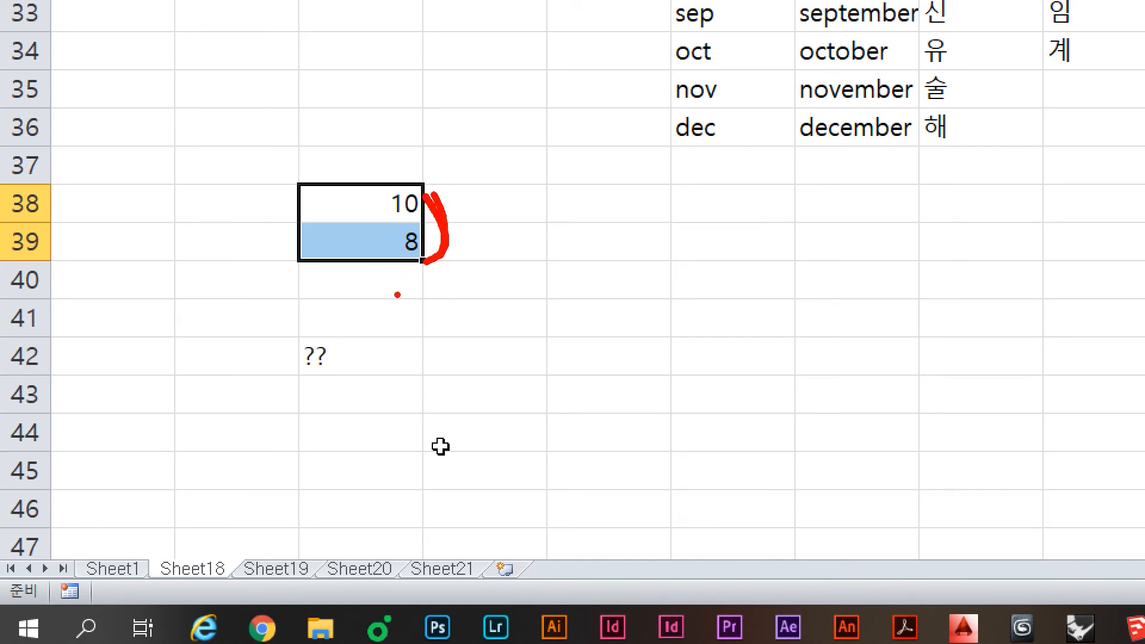
mouse_move(416, 275)
left_mouse_down()
mouse_move(399, 288)
mouse_move(428, 288)
mouse_move(383, 302)
mouse_move(403, 311)
left_mouse_up()
mouse_move(399, 359)
left_mouse_down()
mouse_move(378, 391)
mouse_move(409, 384)
mouse_move(418, 365)
left_mouse_up()
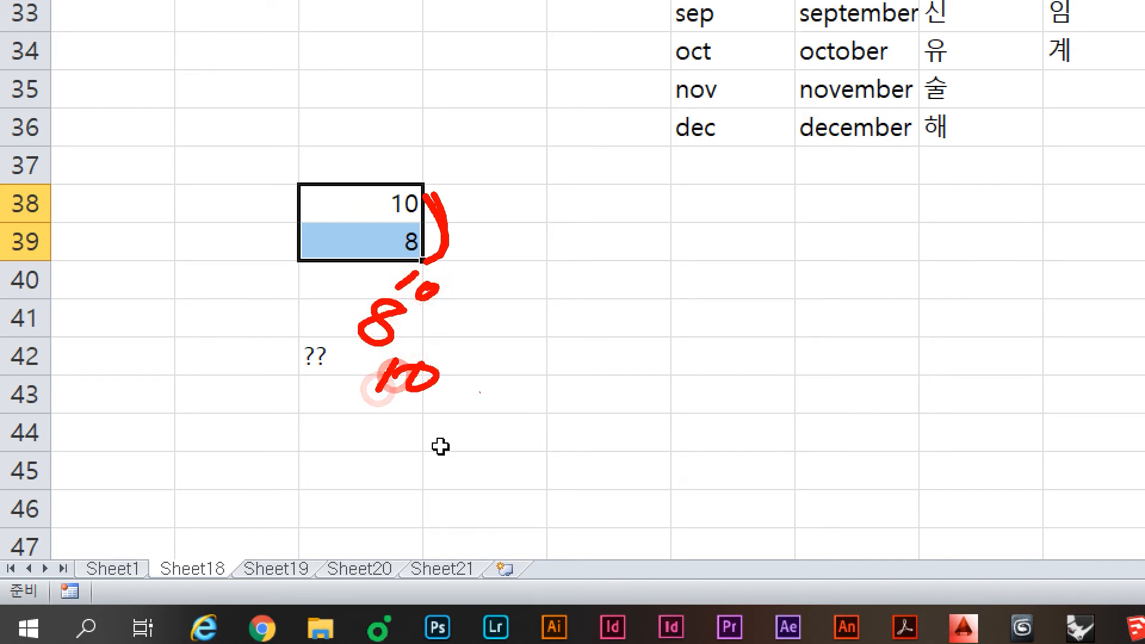
mouse_move(636, 274)
left_mouse_down()
mouse_move(606, 329)
mouse_move(656, 309)
left_mouse_up()
mouse_move(645, 296)
left_mouse_down()
mouse_move(646, 322)
mouse_move(704, 305)
left_mouse_up()
left_click_drag(723, 270, 708, 352)
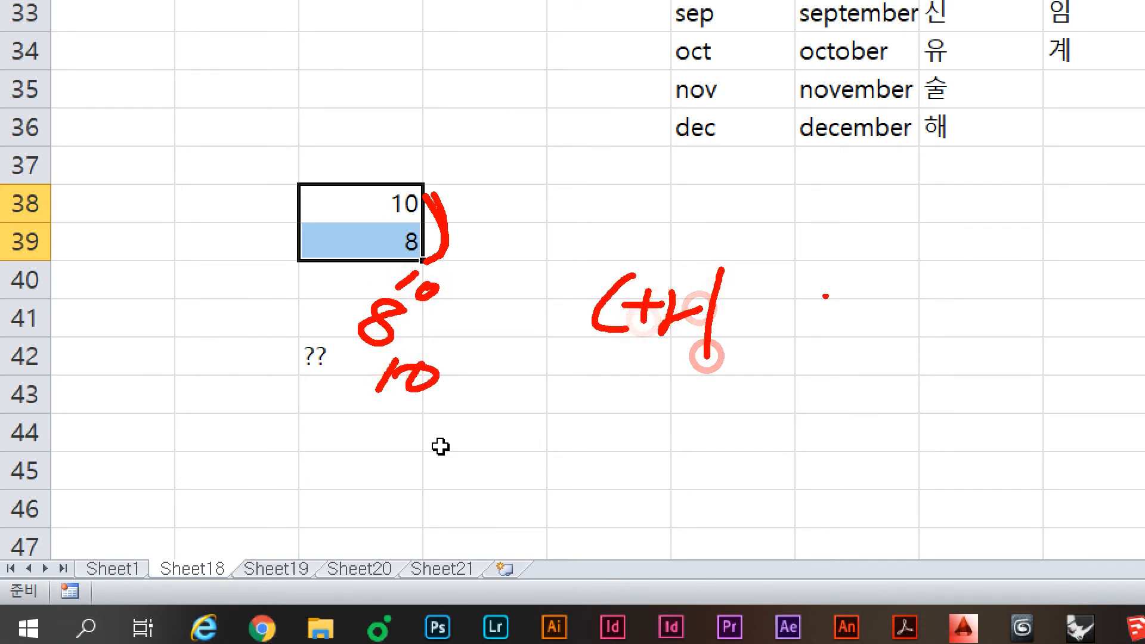
mouse_move(833, 289)
left_mouse_down()
mouse_move(843, 343)
mouse_move(831, 285)
left_mouse_up()
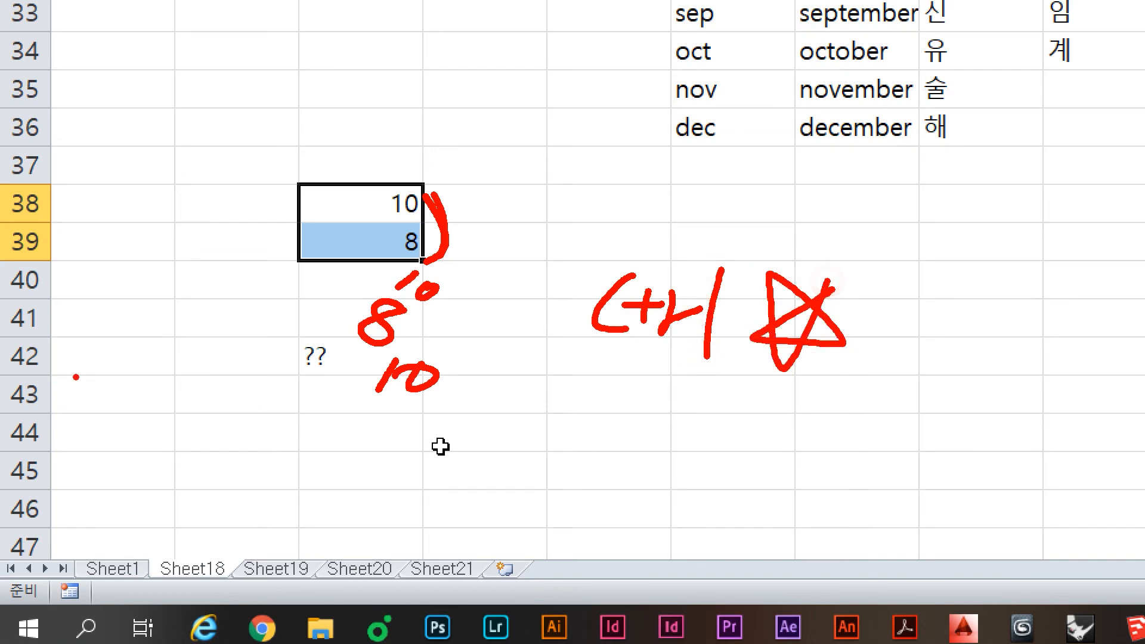
key("Escape")
Step: Redo and undo the 6, 4, 2 series, then Ctrl-drag so C40:C42 read 10, 8, 10
left_click(409, 179)
left_click_drag(423, 261, 412, 380)
key("ctrl+z")
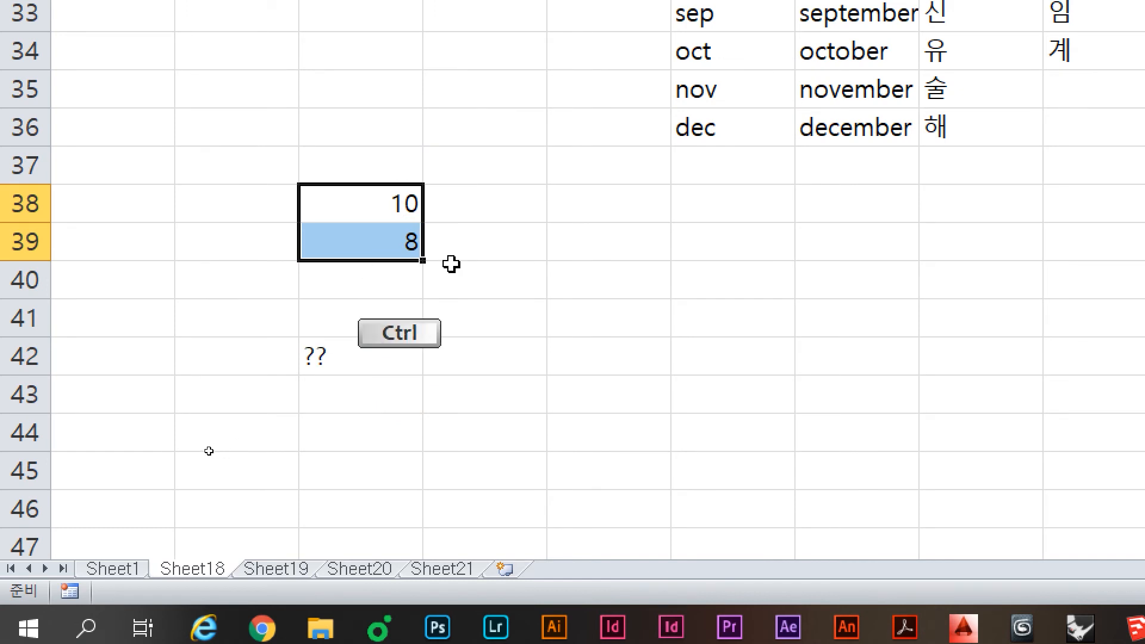
left_click_drag(422, 260, 391, 376)
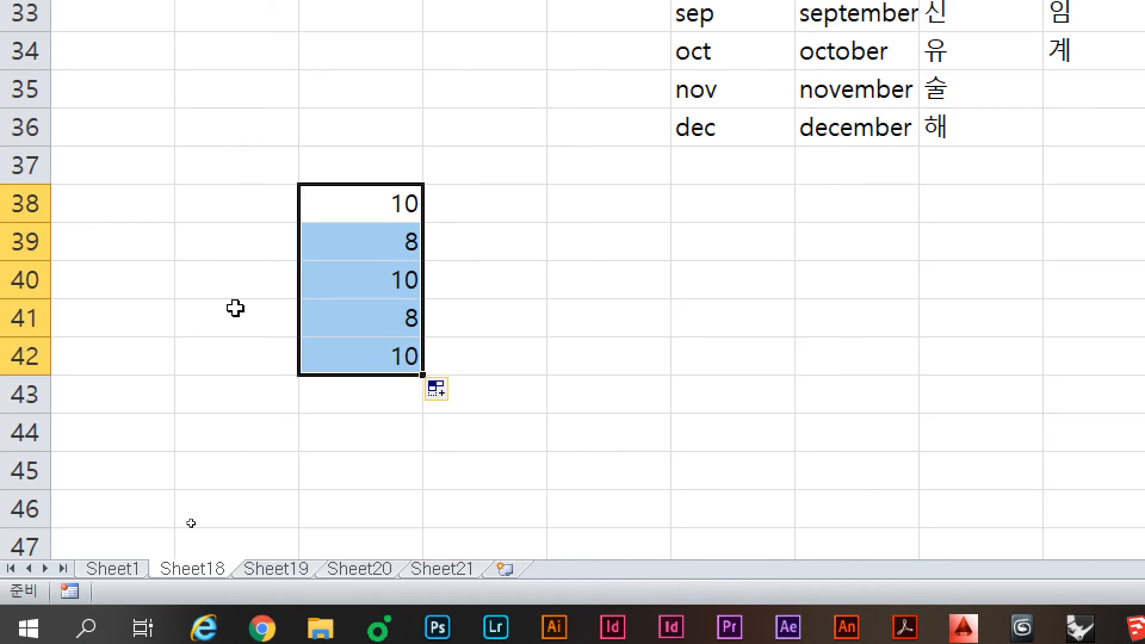
key("ctrl+2")
Step: Annotate a Ctrl reminder with a star and an X beside the cells, then clear it
left_click_drag(528, 196, 528, 274)
mouse_move(530, 241)
left_mouse_down()
mouse_move(575, 242)
mouse_move(555, 260)
left_mouse_up()
mouse_move(595, 233)
left_mouse_down()
mouse_move(615, 250)
mouse_move(619, 291)
left_mouse_up()
mouse_move(723, 233)
left_mouse_down()
mouse_move(709, 299)
mouse_move(739, 231)
left_mouse_up()
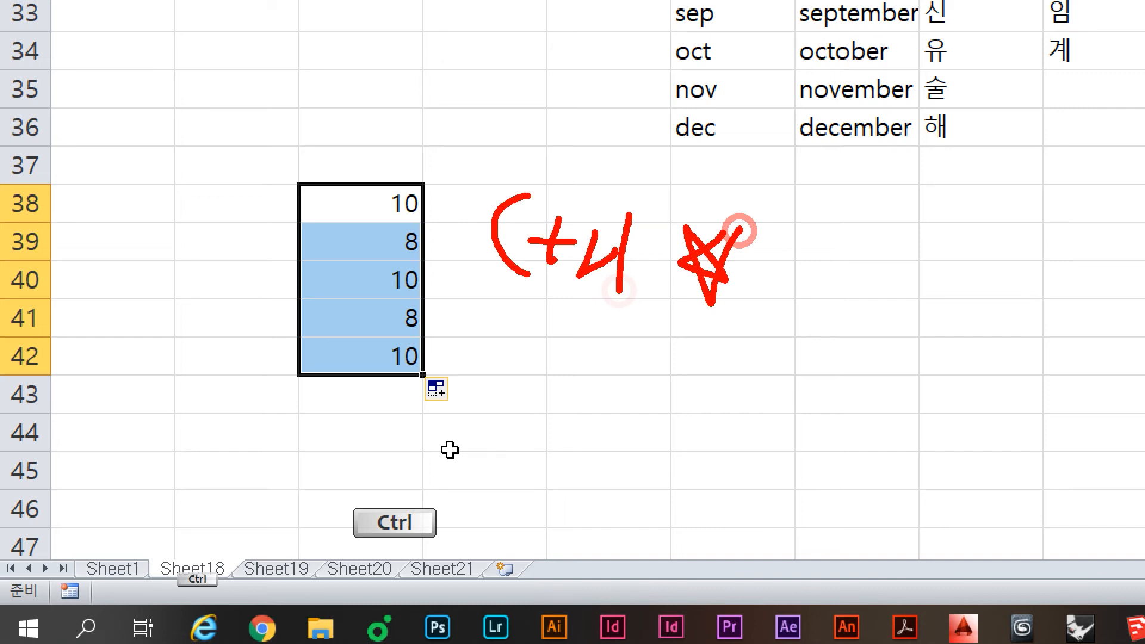
left_click_drag(712, 347, 659, 424)
left_click_drag(638, 357, 746, 459)
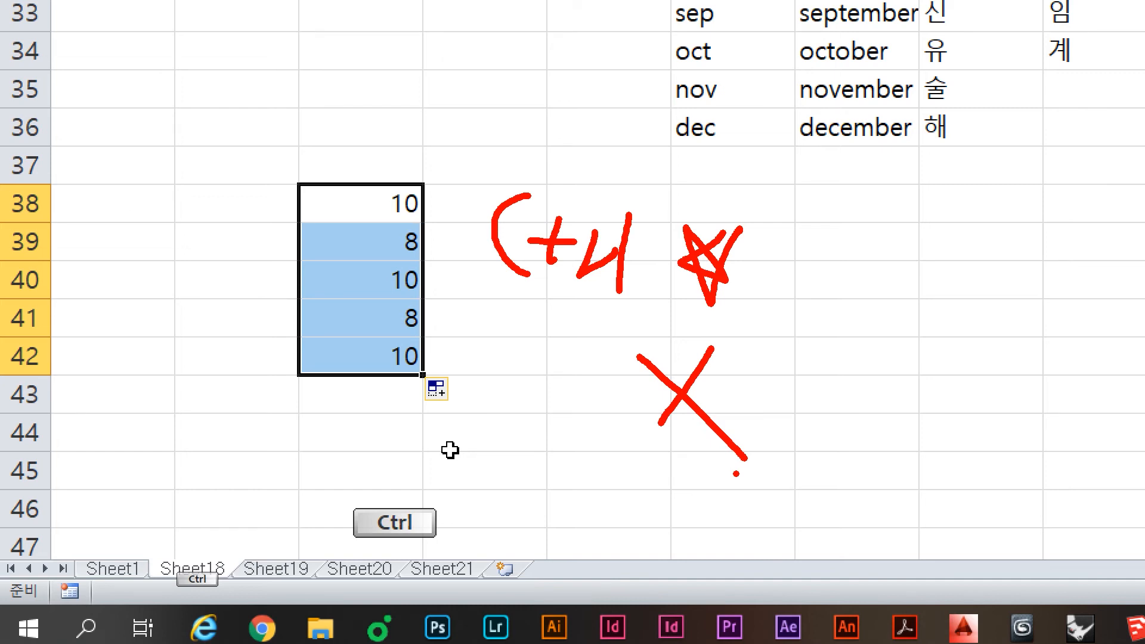
left_click(591, 237)
Step: Enter 월 and 수 beside 10 and 8, with a ?? placeholder in row 41
left_click(511, 213)
type("ㅇ")
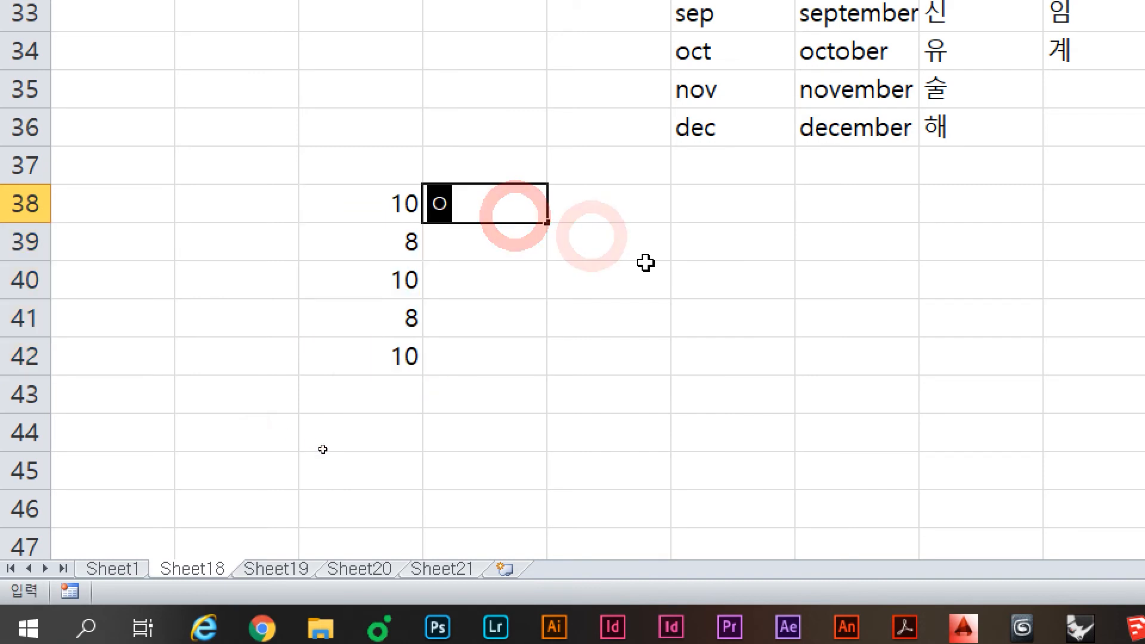
key("BackSpace")
type("월")
key("Return")
type("수")
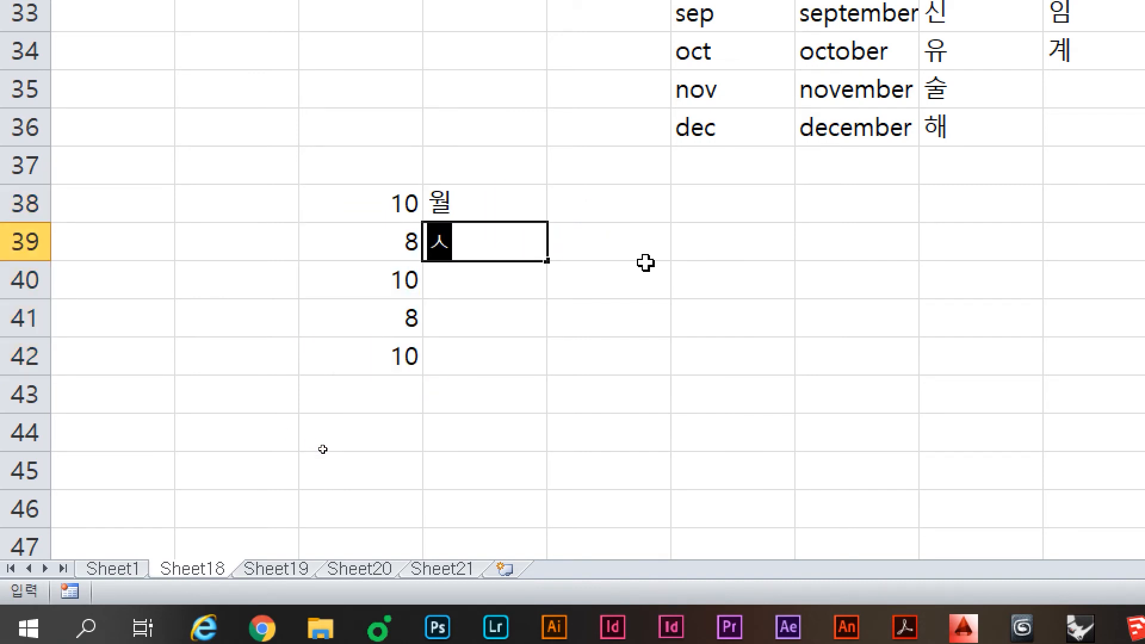
key("Return")
key("Return")
key("Return")
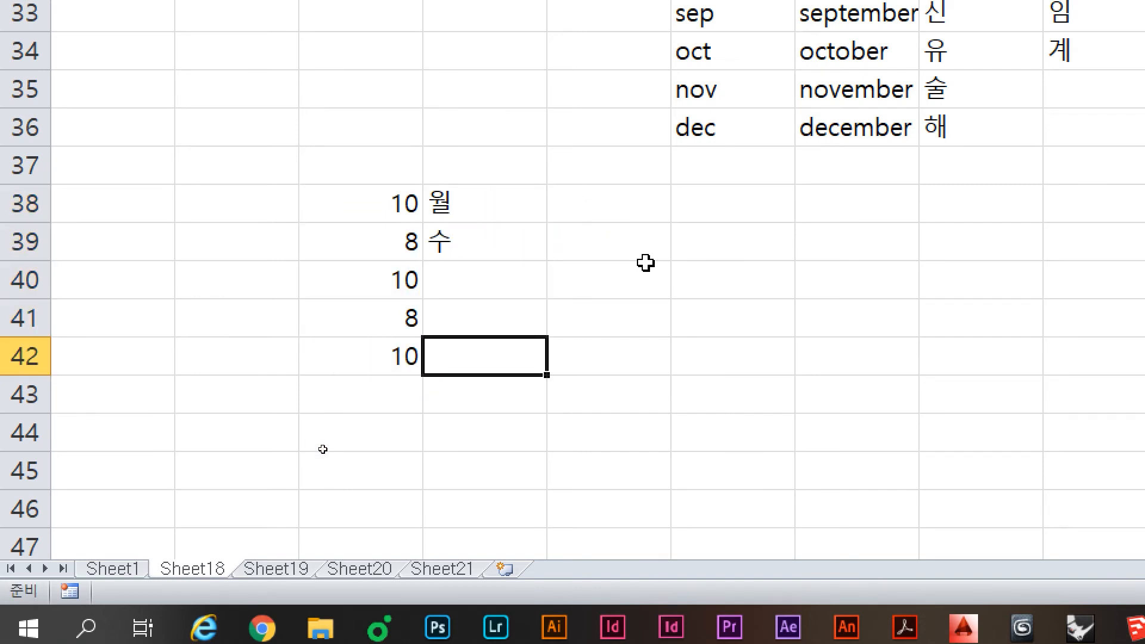
key("shift+Return")
type("??")
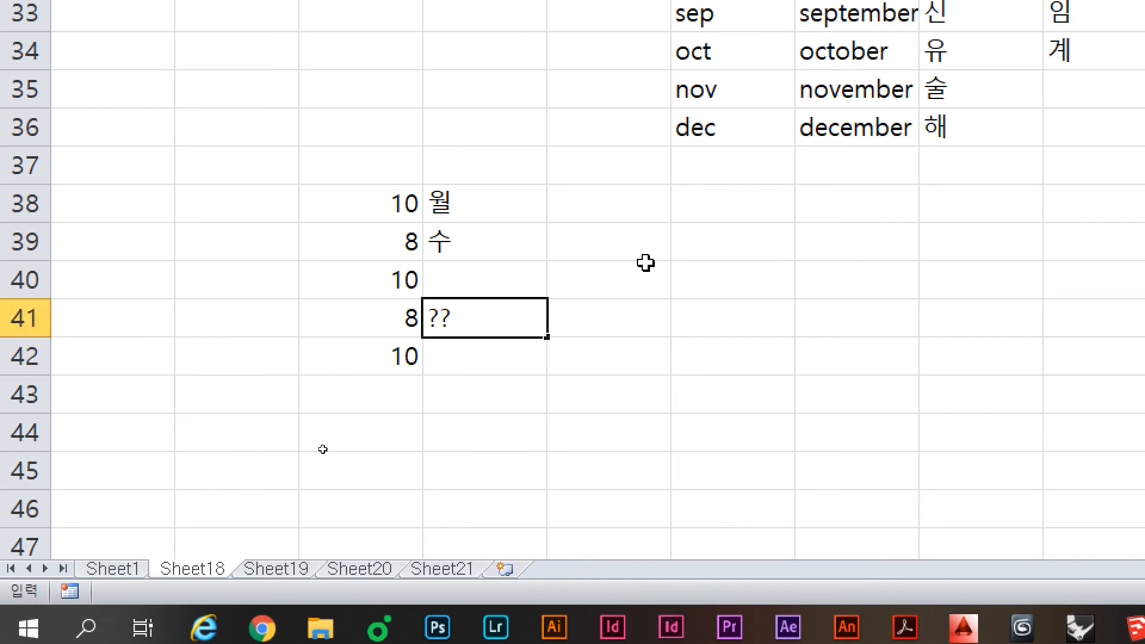
key("shift+Return")
left_click(597, 202)
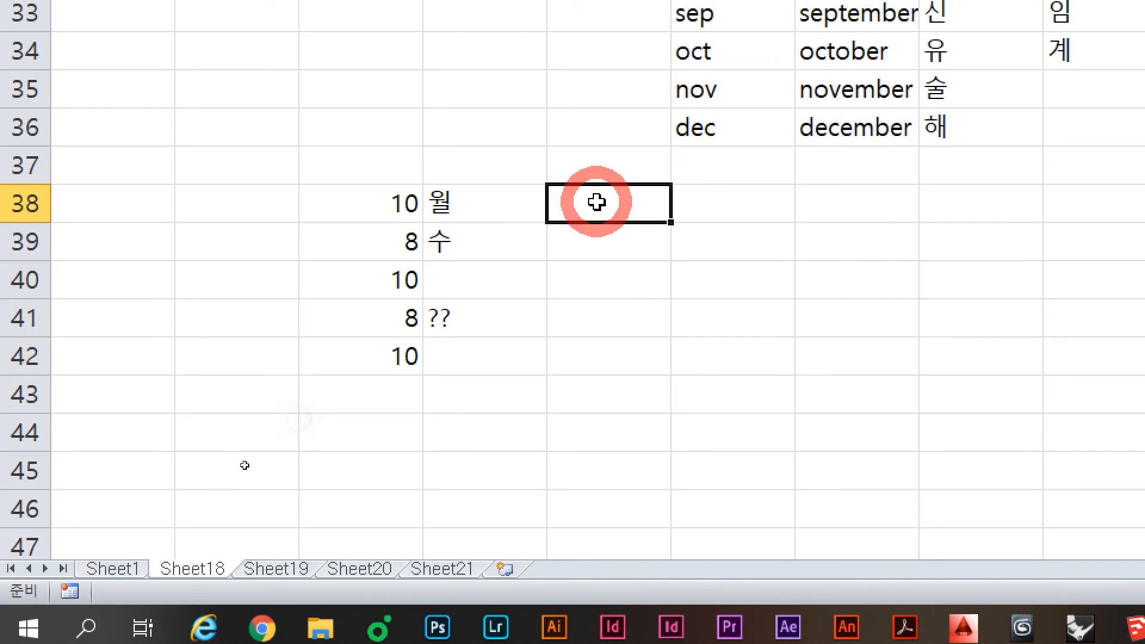
left_click(538, 325)
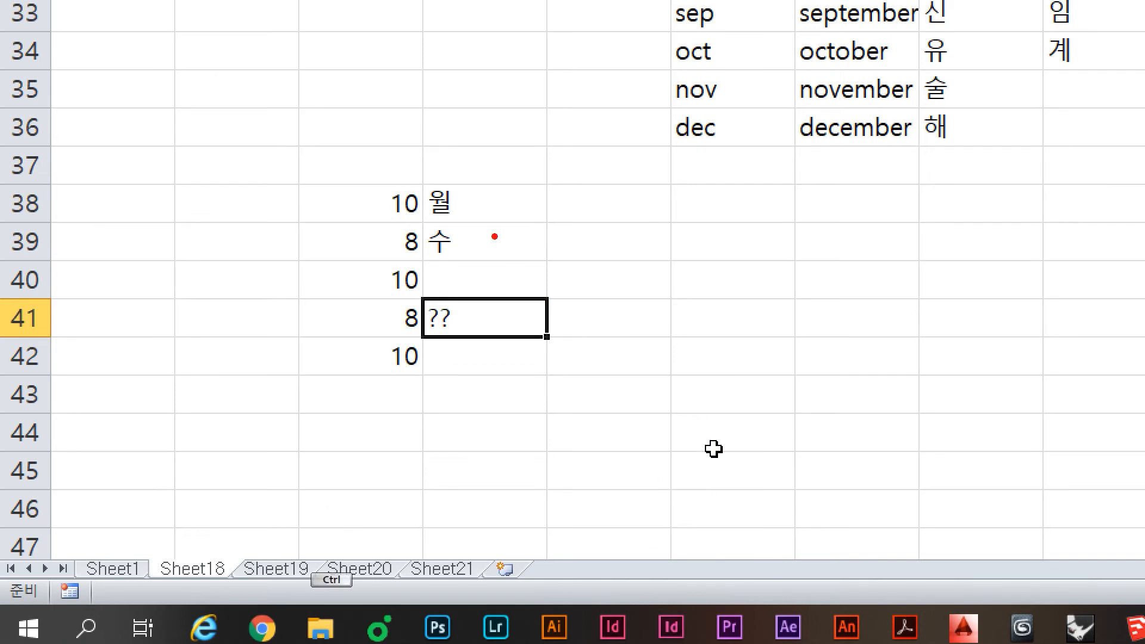
Step: Sketch the expected 금 and 일, fill 월/수 as a day series, then undo it
left_click_drag(567, 266, 591, 293)
left_click(589, 313)
mouse_move(554, 301)
left_mouse_down()
mouse_move(614, 300)
mouse_move(603, 311)
left_mouse_up()
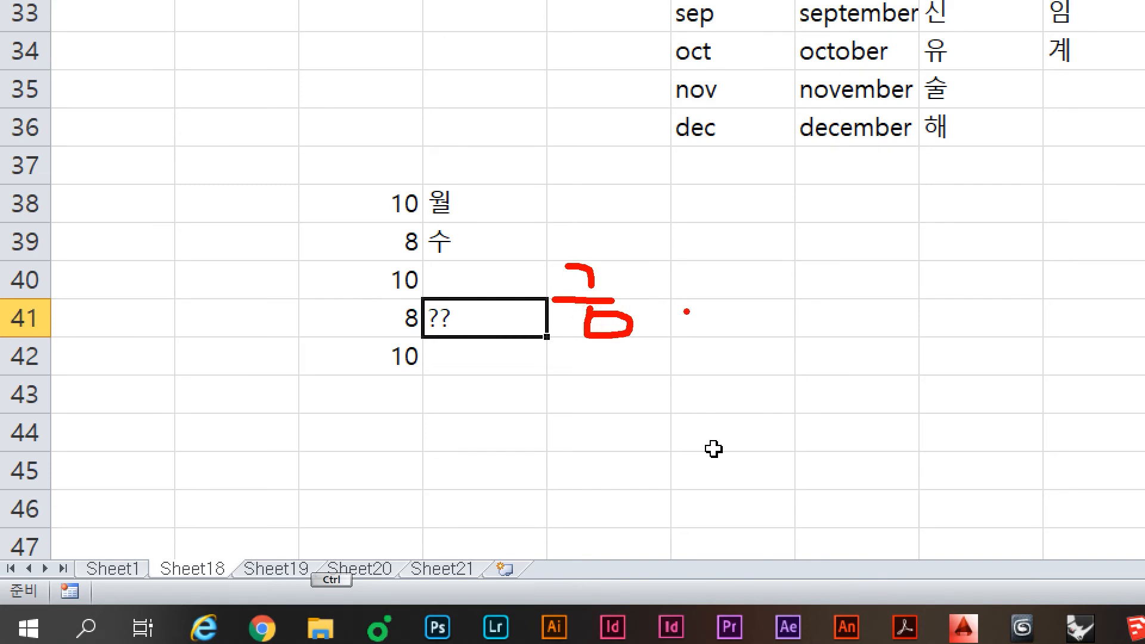
left_click_drag(718, 271, 739, 315)
left_click_drag(720, 305, 731, 345)
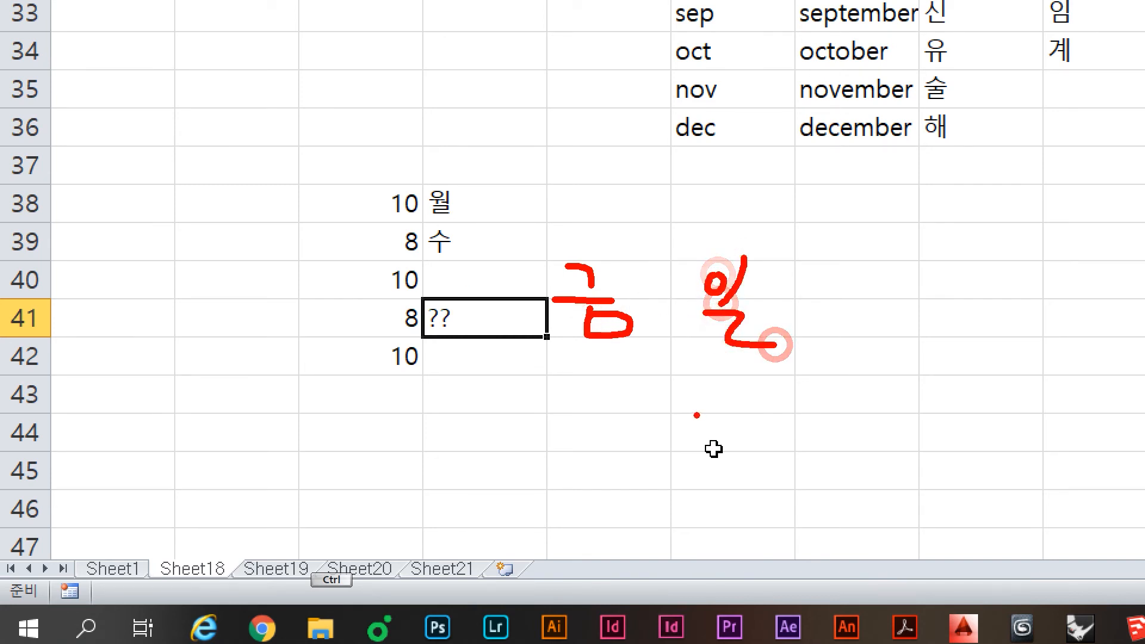
key("Escape")
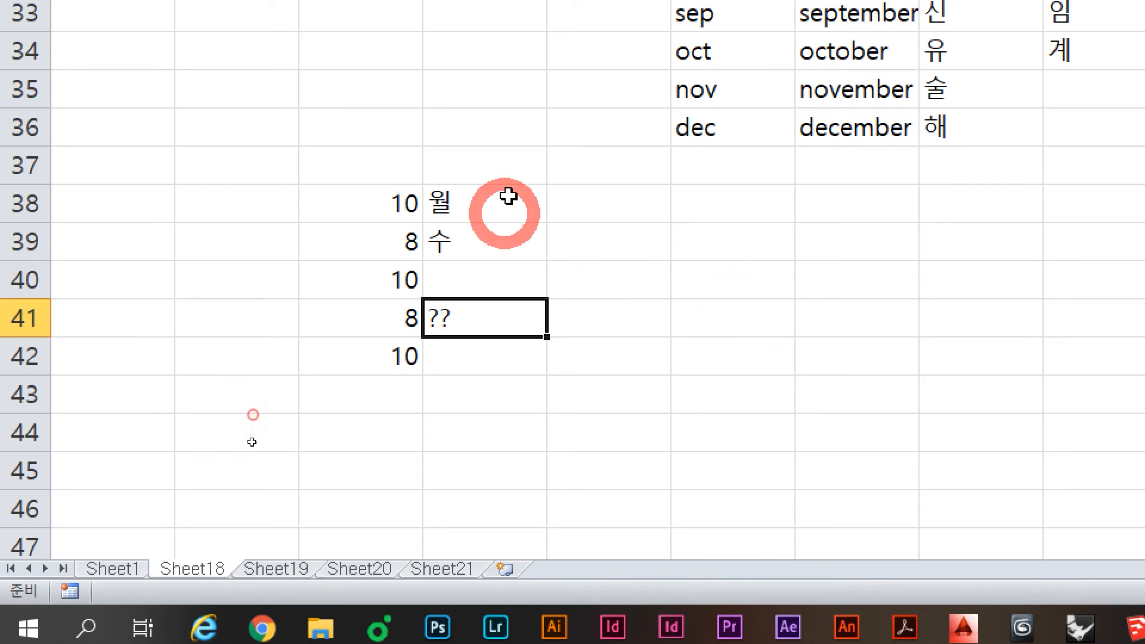
left_click_drag(509, 197, 539, 337)
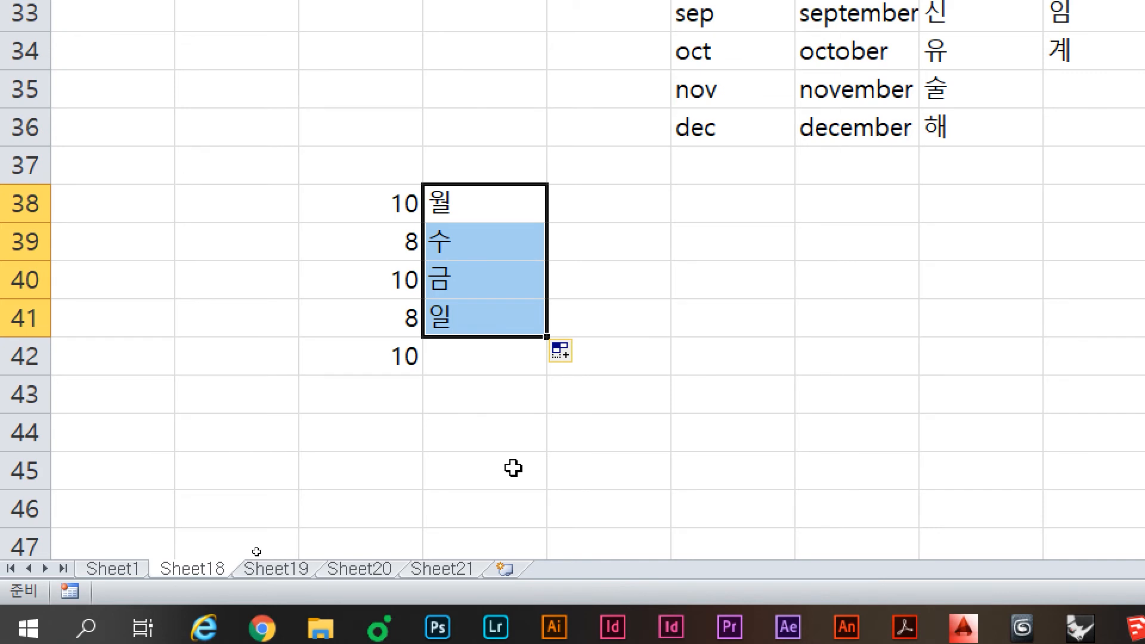
key("ctrl+z")
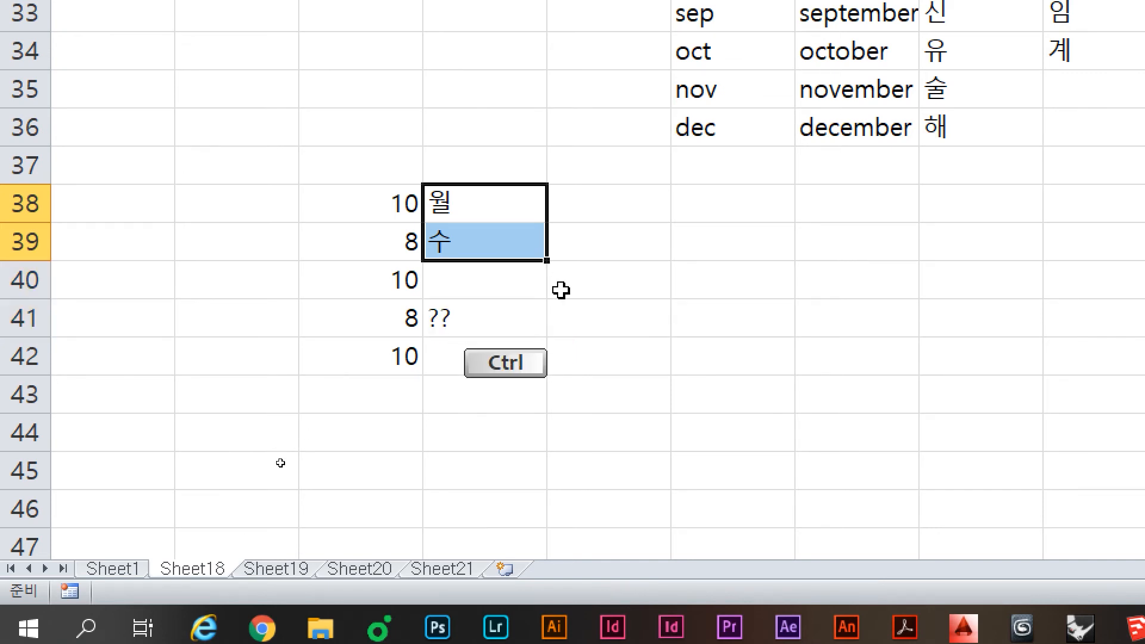
Step: Ctrl-drag 월 and 수 to repeat them down to row 41, noting Ctrl with a star
left_click_drag(546, 258, 543, 335)
left_click(498, 322)
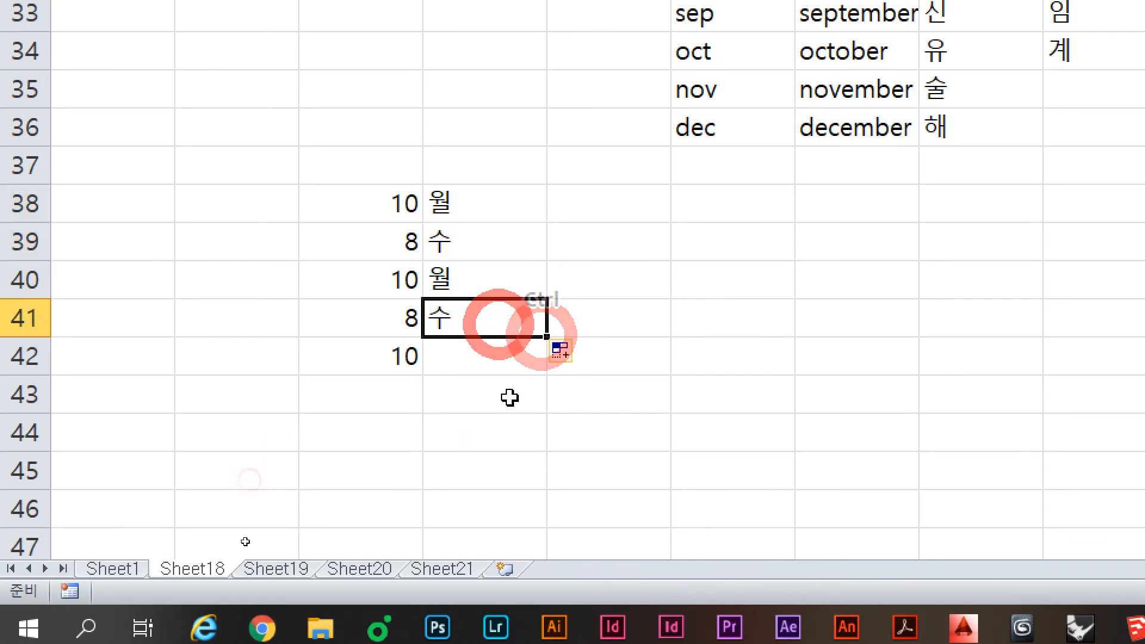
key("ctrl")
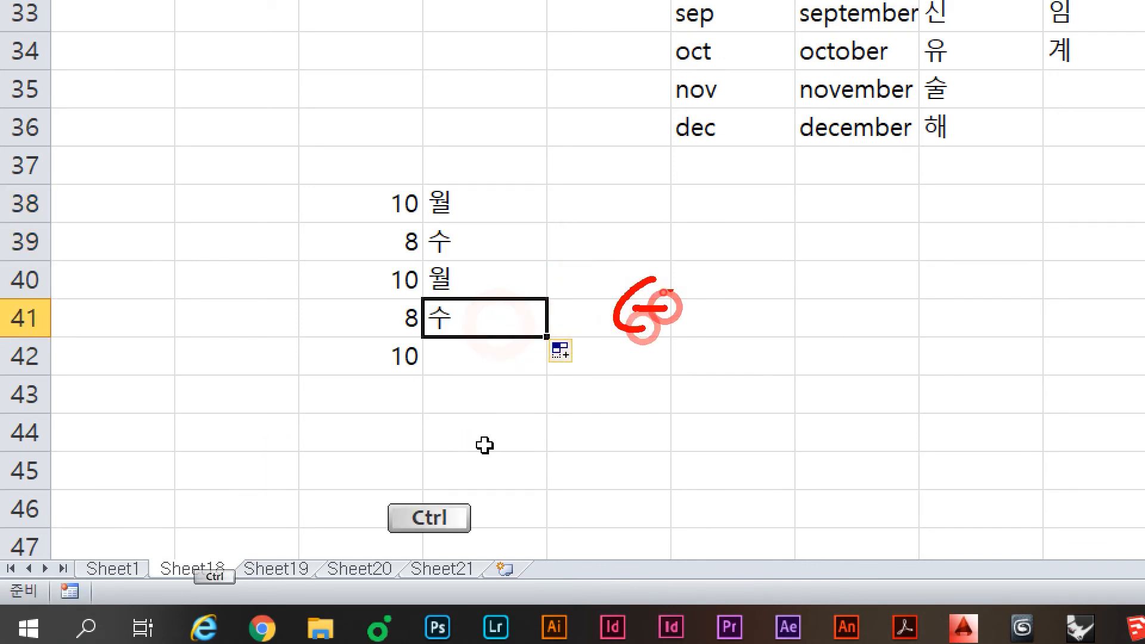
left_click_drag(666, 286, 651, 329)
left_click_drag(695, 287, 711, 317)
left_click_drag(748, 256, 721, 362)
mouse_move(851, 288)
left_mouse_down()
mouse_move(795, 260)
mouse_move(843, 300)
left_mouse_up()
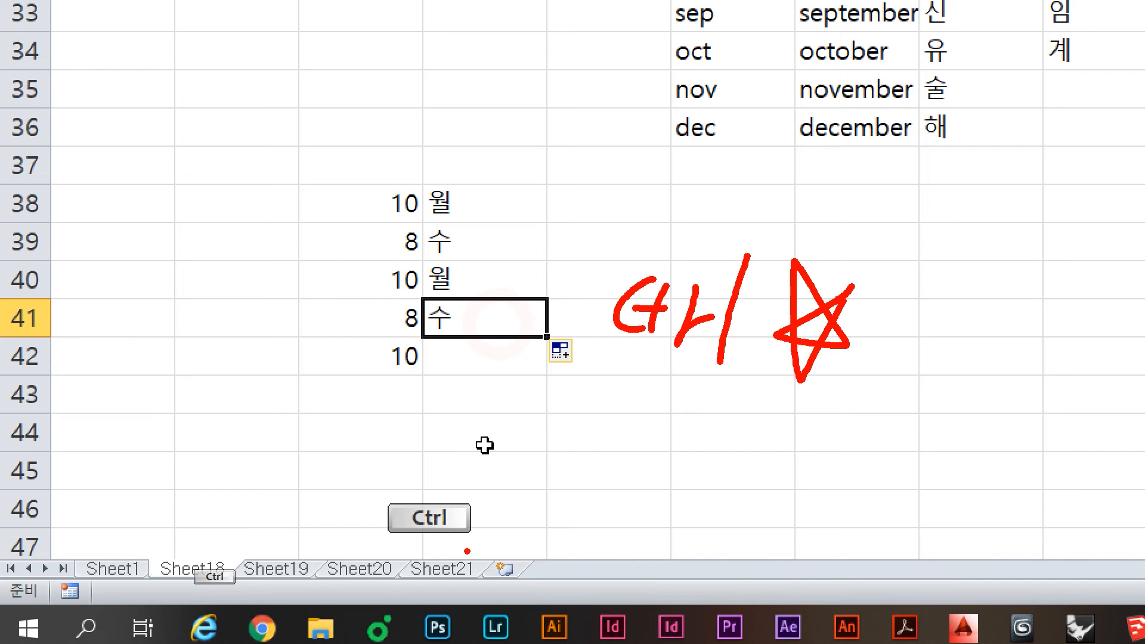
Step: Clear the annotations and delete the practice numbers and days block
right_click(614, 263)
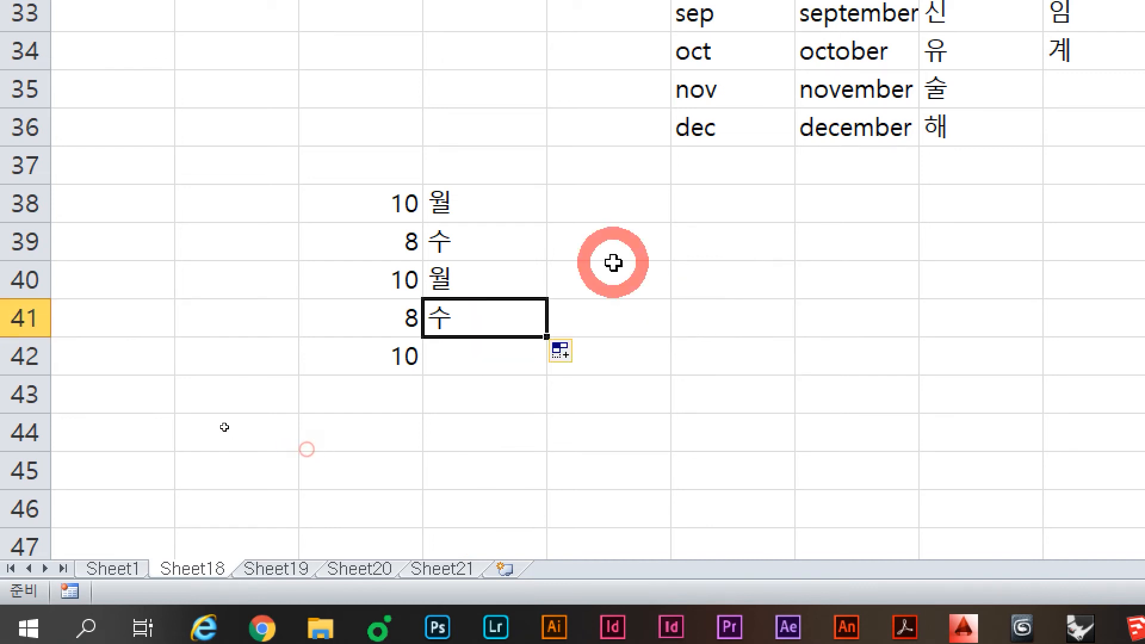
left_click_drag(409, 181, 537, 408)
key("Delete")
Step: Discard the half-typed 가1 and enter A1 in E38 using English input
left_click(546, 179)
left_click(597, 211)
type("가")
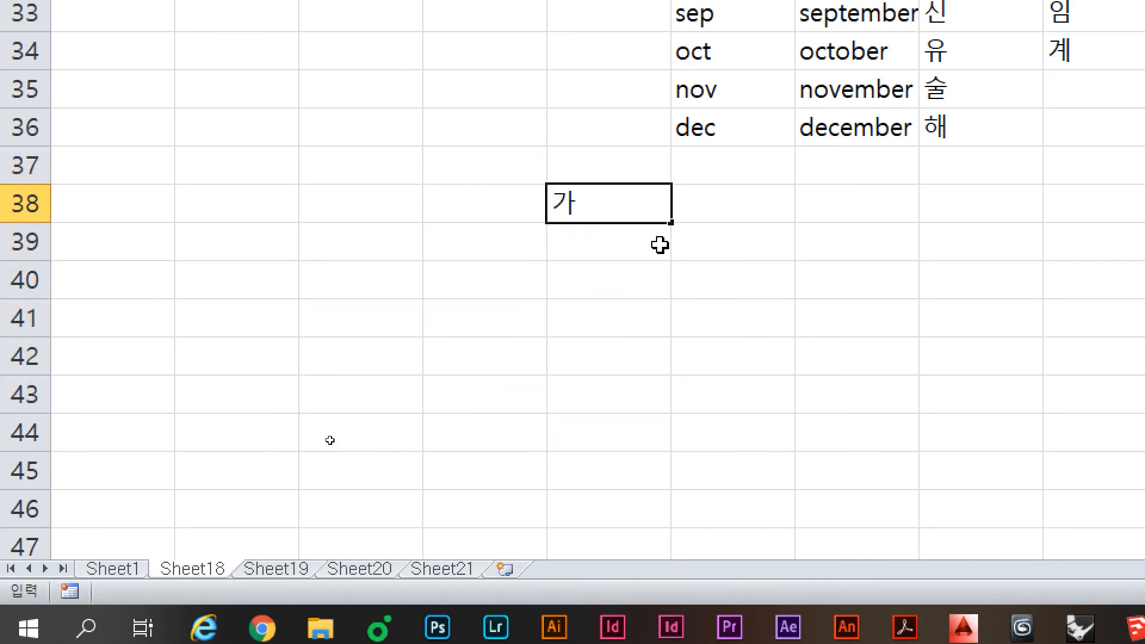
type("1")
key("Escape")
type("ㅁ")
key("Hangul_Hanja")
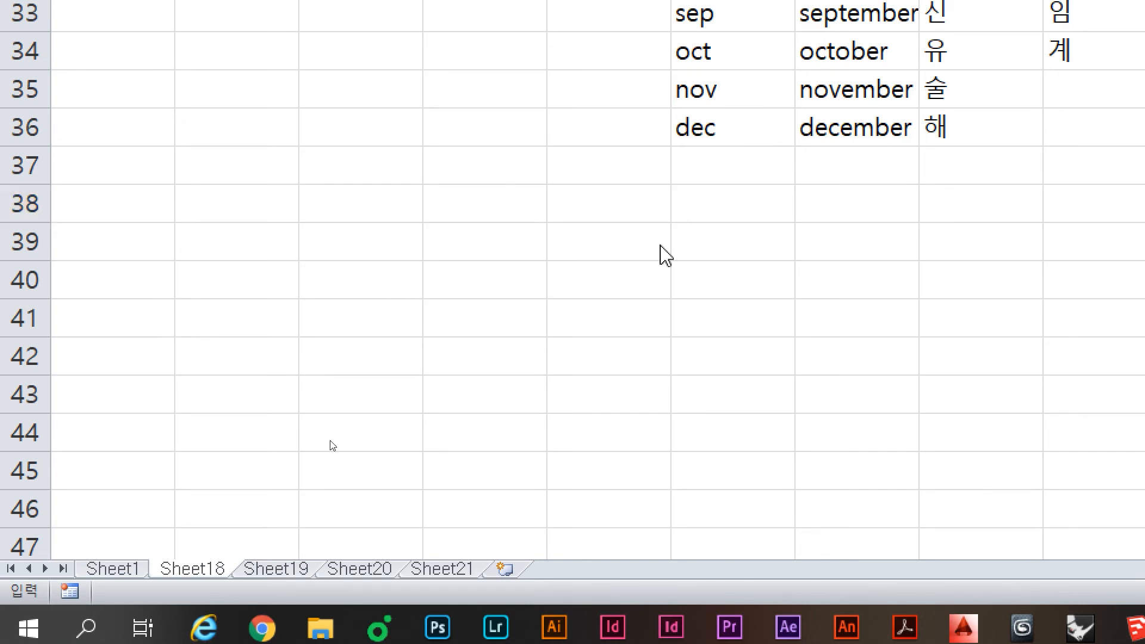
left_click(646, 245)
type("ㅁ")
key("BackSpace")
key("Hangul")
type("A1")
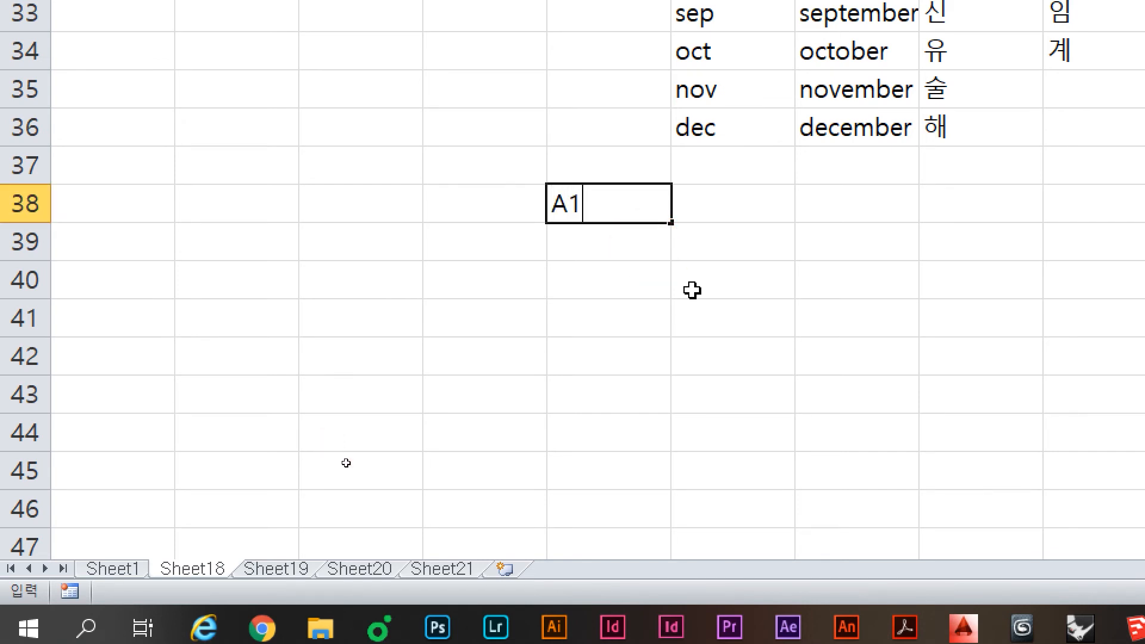
key("Return")
Step: Delete the stray ₩ below A1 and put a ?? placeholder two rows down
type("₩")
key("Up")
key("Down")
key("Delete")
key("Up")
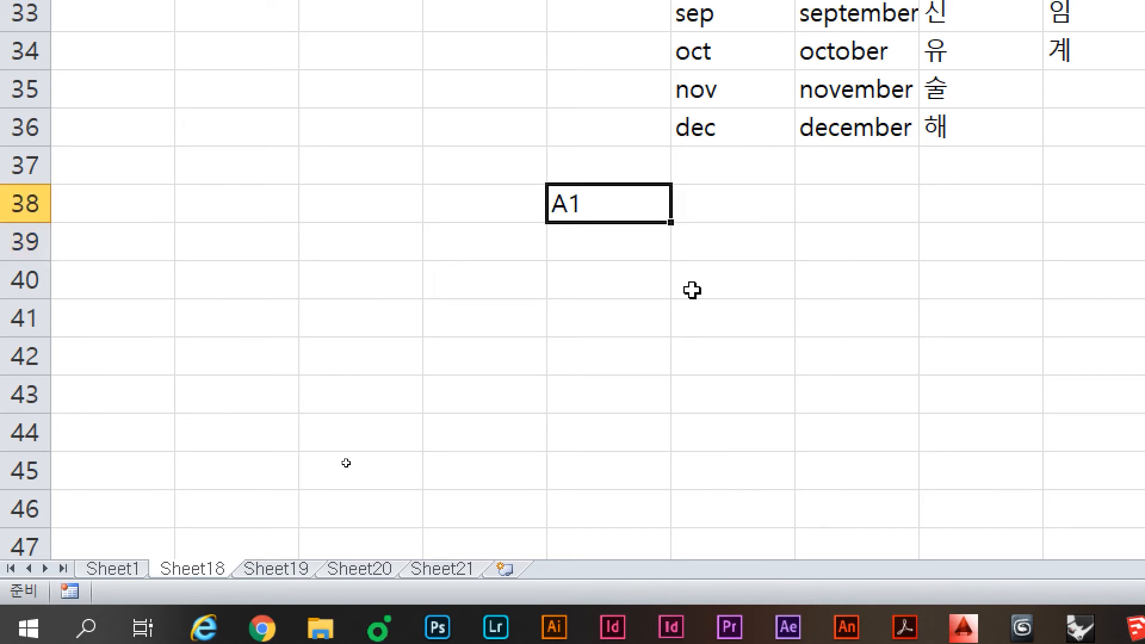
left_click(605, 246)
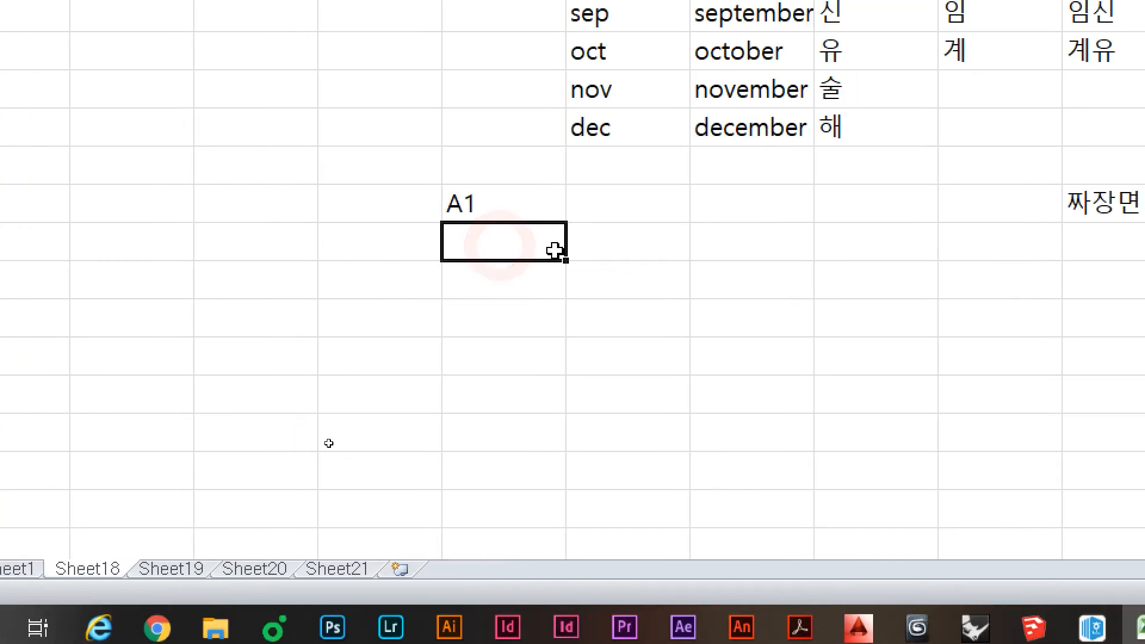
key("Down")
type("??")
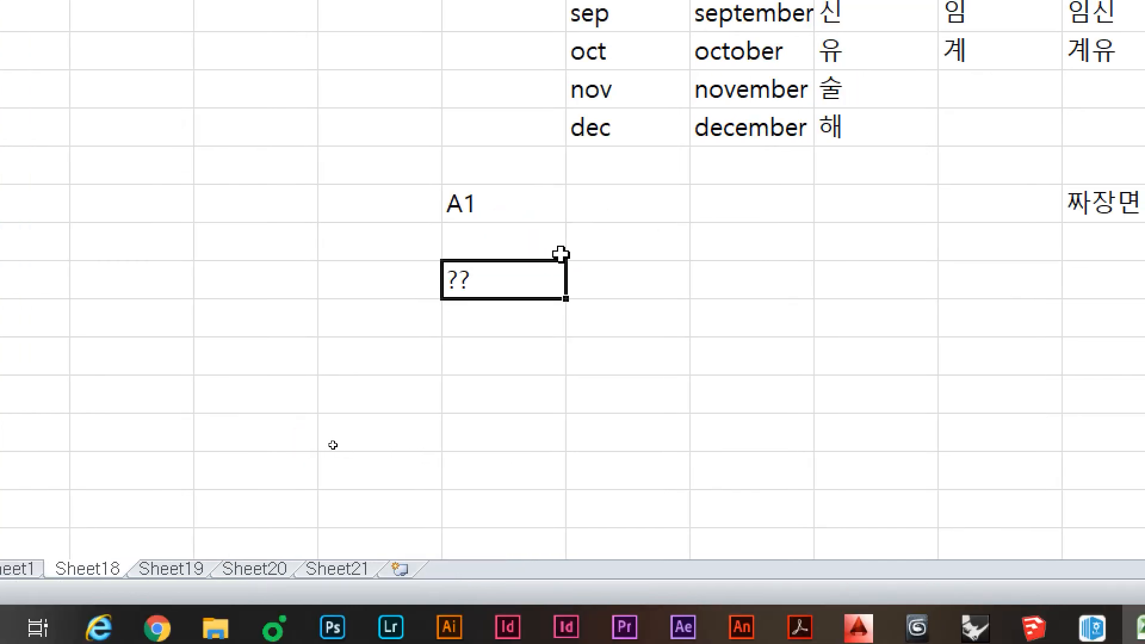
key("Up")
left_click(561, 255)
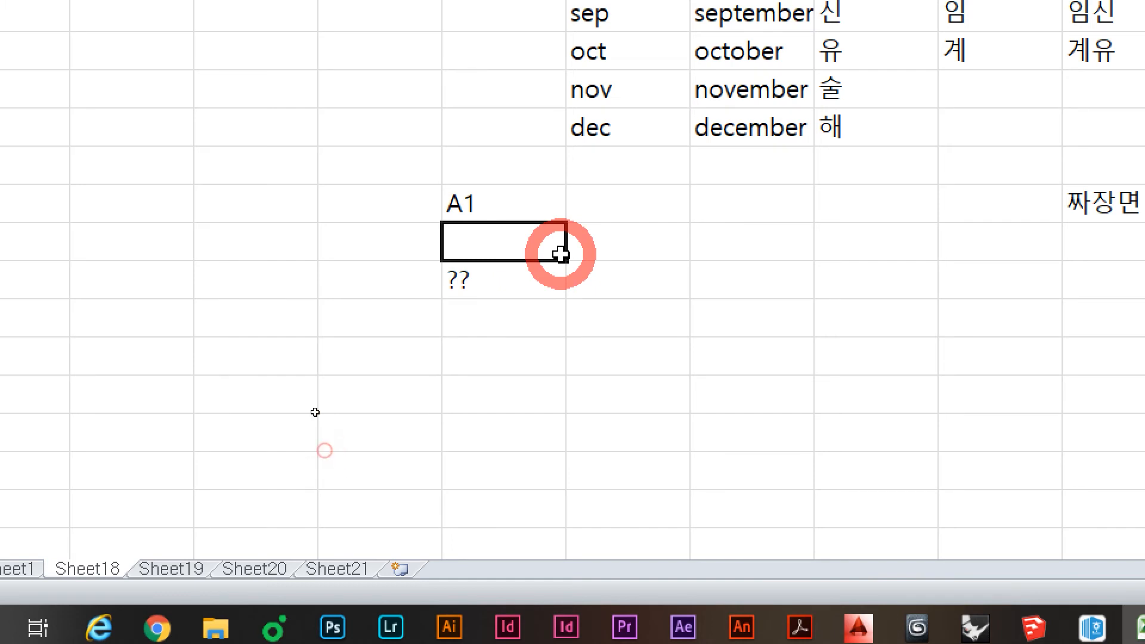
Step: Sketch the expected A/B/C letters and numbers 1 to 3 beside the A1 cell
left_click(524, 187)
left_click_drag(630, 255, 599, 310)
left_click_drag(632, 259, 639, 322)
left_click_drag(598, 303, 631, 304)
mouse_move(621, 353)
left_mouse_down()
mouse_move(621, 395)
mouse_move(639, 401)
left_mouse_up()
left_click_drag(618, 447, 606, 483)
mouse_move(618, 447)
left_mouse_down()
mouse_move(635, 454)
mouse_move(609, 507)
mouse_move(647, 549)
left_mouse_up()
left_click_drag(767, 463, 786, 520)
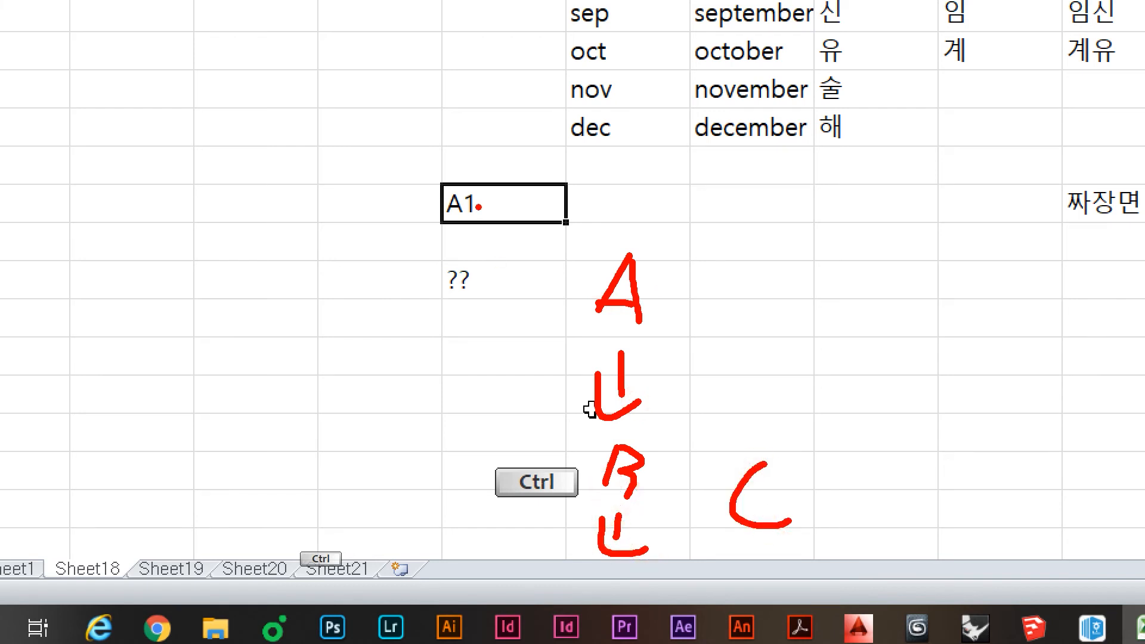
left_click_drag(745, 191, 733, 242)
mouse_move(734, 284)
left_mouse_down()
mouse_move(768, 320)
mouse_move(768, 411)
left_mouse_up()
left_click_drag(816, 442, 806, 512)
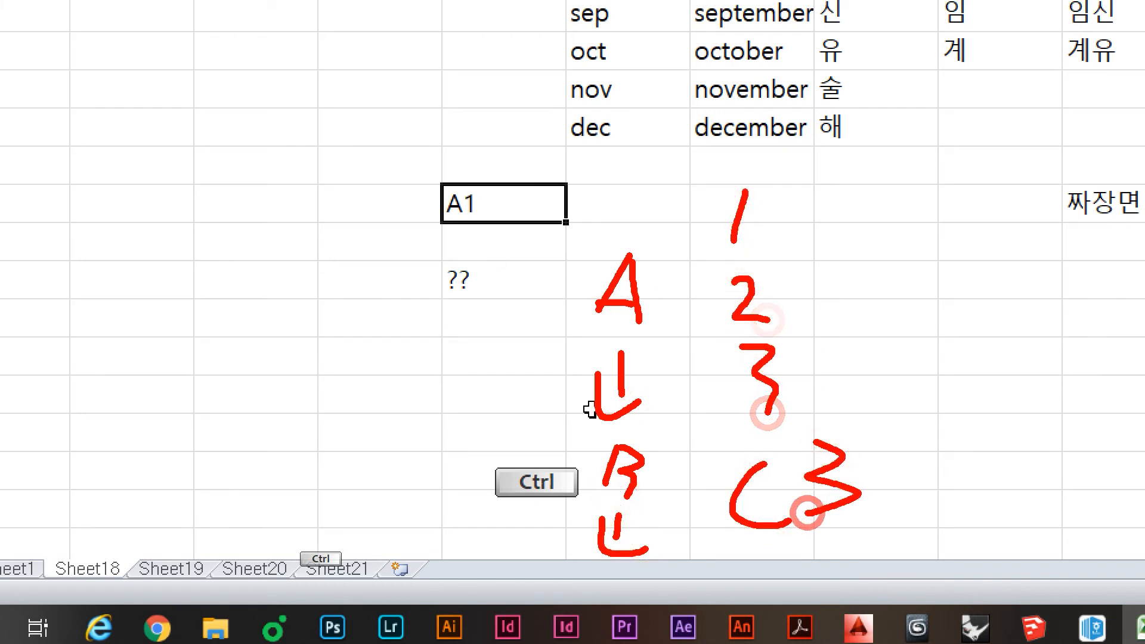
mouse_move(274, 308)
left_mouse_down()
mouse_move(242, 315)
mouse_move(313, 374)
left_mouse_up()
mouse_move(314, 317)
left_mouse_down()
mouse_move(373, 391)
mouse_move(336, 410)
left_mouse_up()
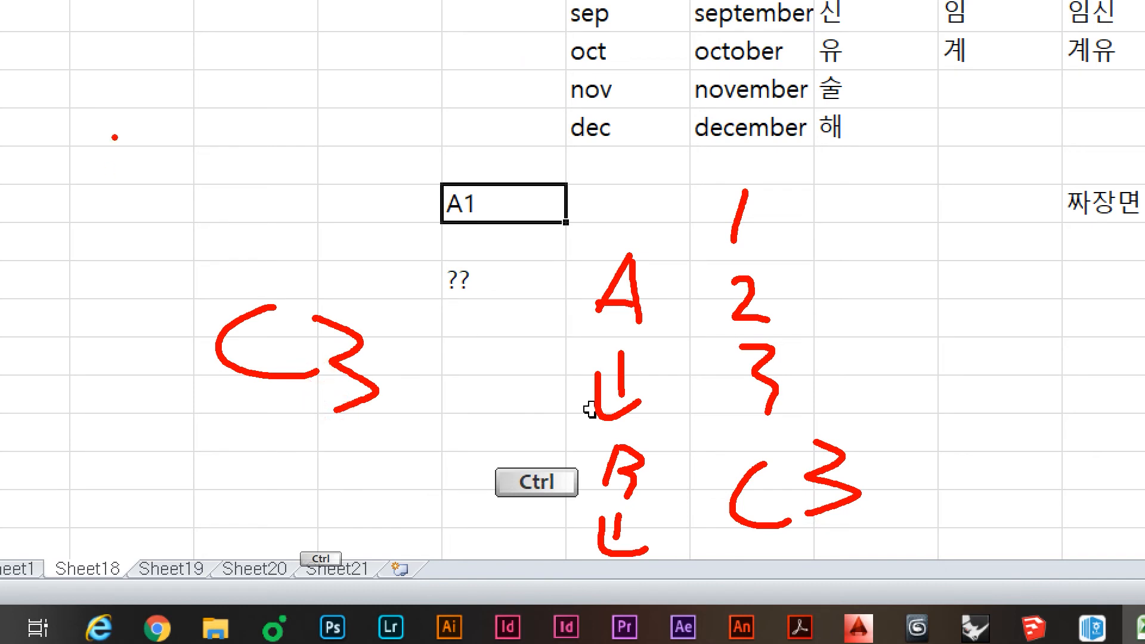
Step: Sketch A, B, C on the left, cross them out, then clear all pen marks
left_click_drag(88, 194, 127, 182)
mouse_move(100, 231)
left_mouse_down()
mouse_move(94, 269)
mouse_move(130, 284)
left_mouse_up()
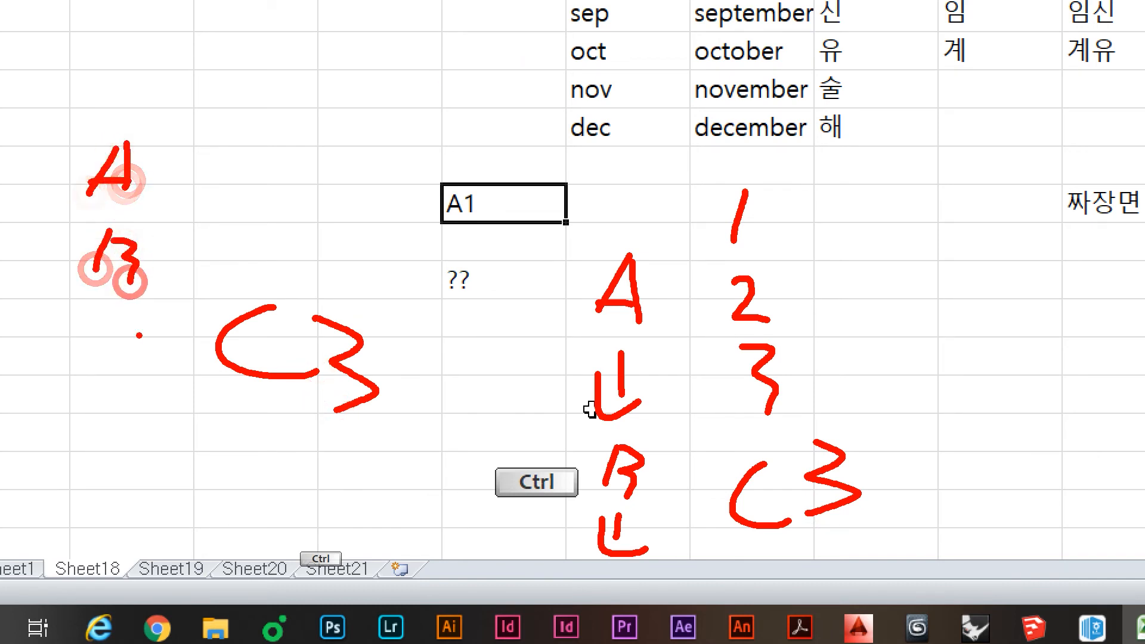
left_click_drag(126, 330, 136, 373)
mouse_move(161, 136)
left_mouse_down()
mouse_move(132, 197)
mouse_move(178, 204)
left_mouse_up()
mouse_move(185, 230)
left_mouse_down()
mouse_move(146, 285)
mouse_move(176, 291)
left_mouse_up()
mouse_move(167, 325)
left_mouse_down()
mouse_move(139, 362)
mouse_move(179, 374)
left_mouse_up()
mouse_move(503, 196)
left_mouse_down()
mouse_move(503, 277)
mouse_move(483, 300)
left_mouse_up()
left_click(362, 285)
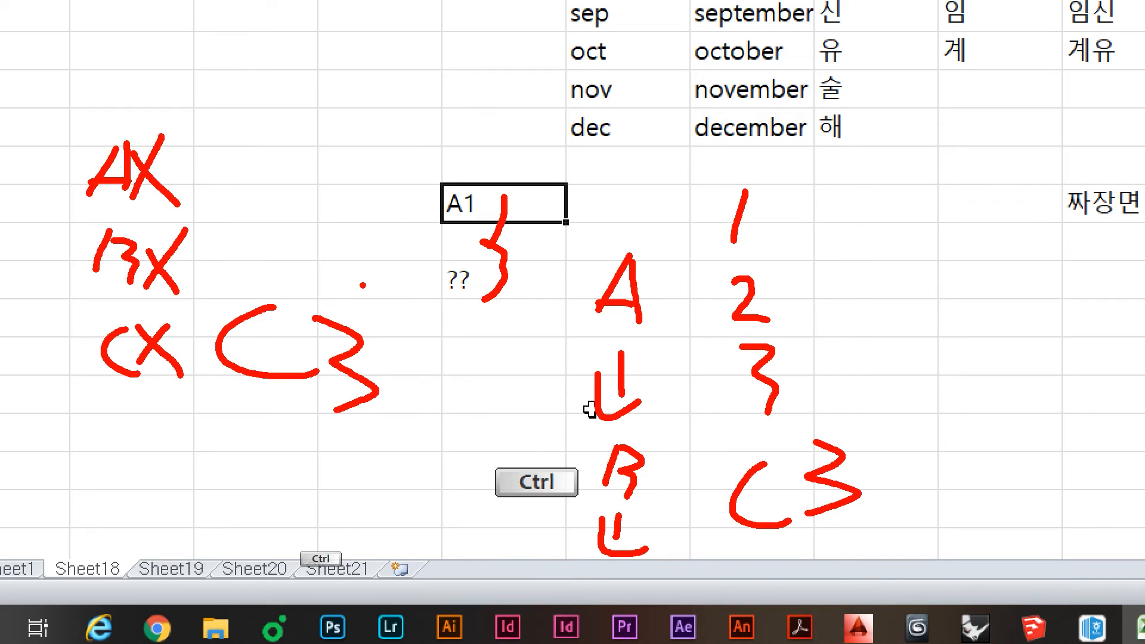
key("Escape")
Step: Copy A1 from E38 down into E39 and E40 with the fill handle
left_click(515, 201)
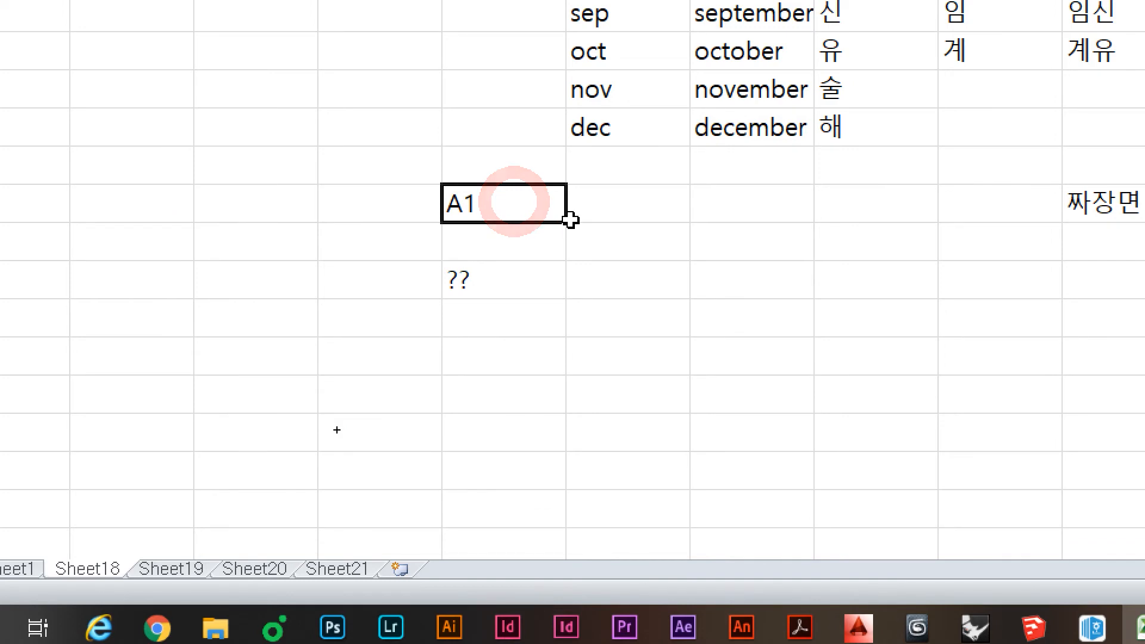
left_click_drag(566, 221, 559, 320)
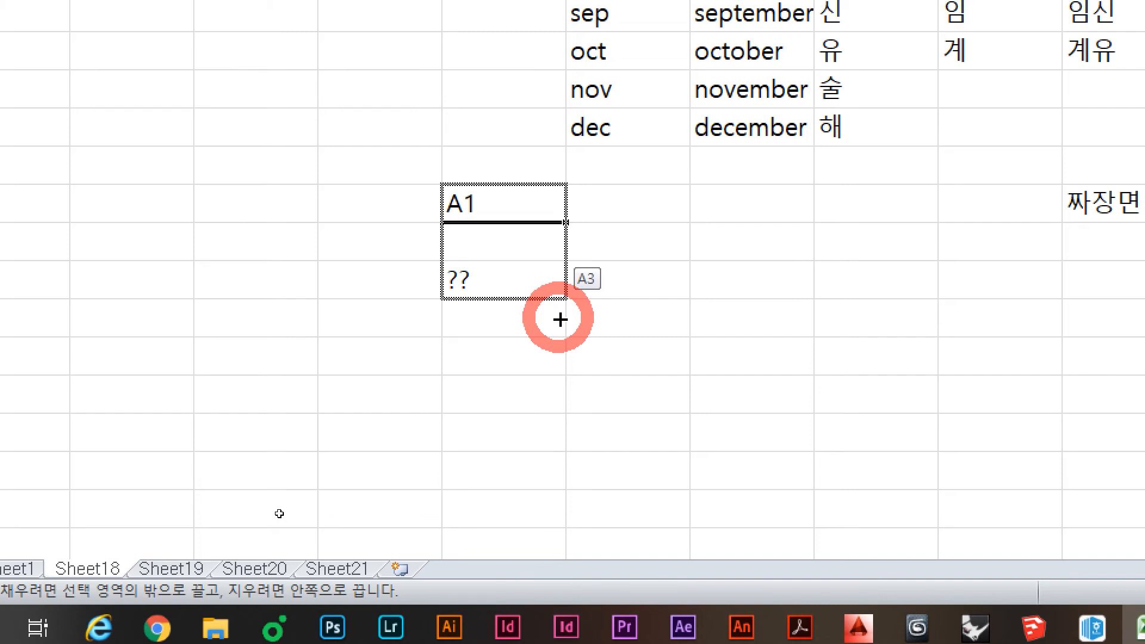
left_click_drag(560, 320, 560, 320)
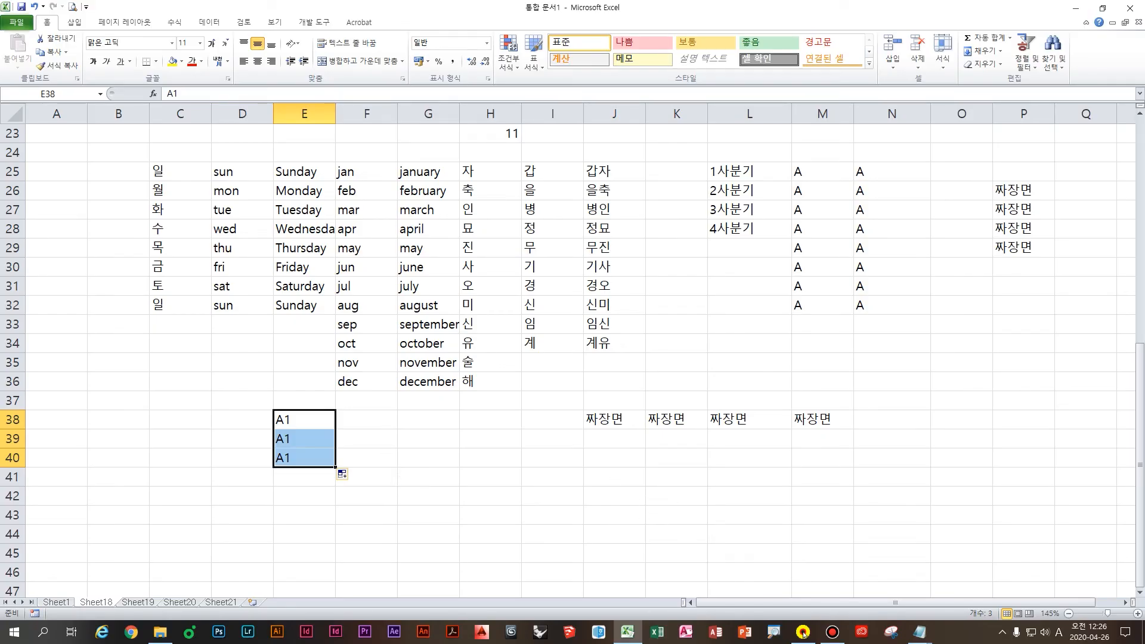
Step: Deselect the filled cells and minimize the practice workbook window
left_click(408, 482)
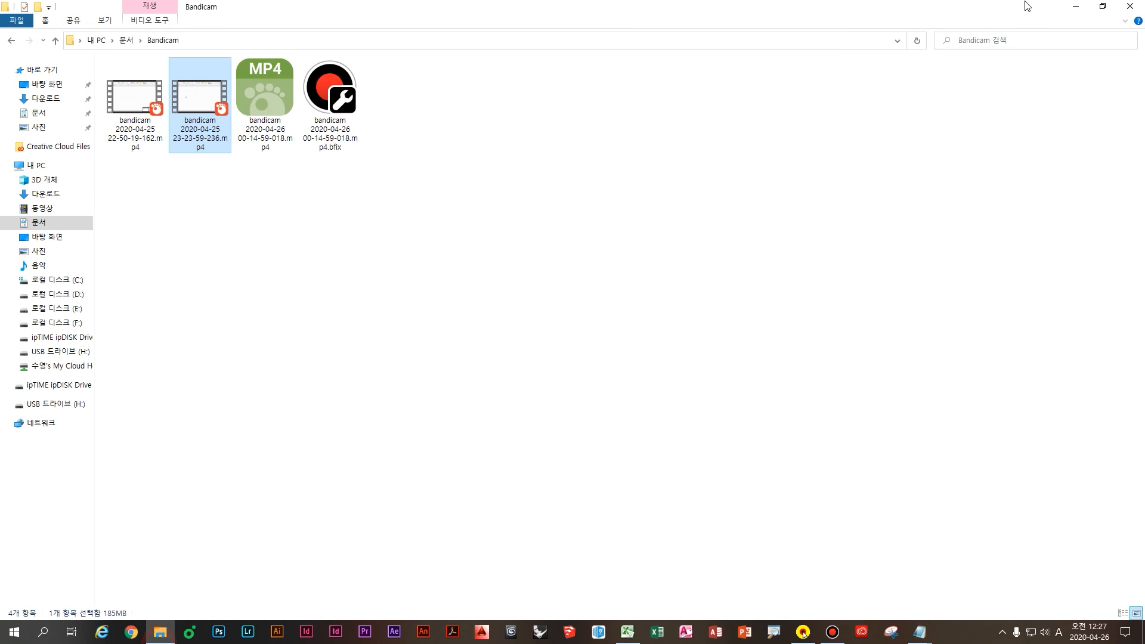
left_click(1076, 6)
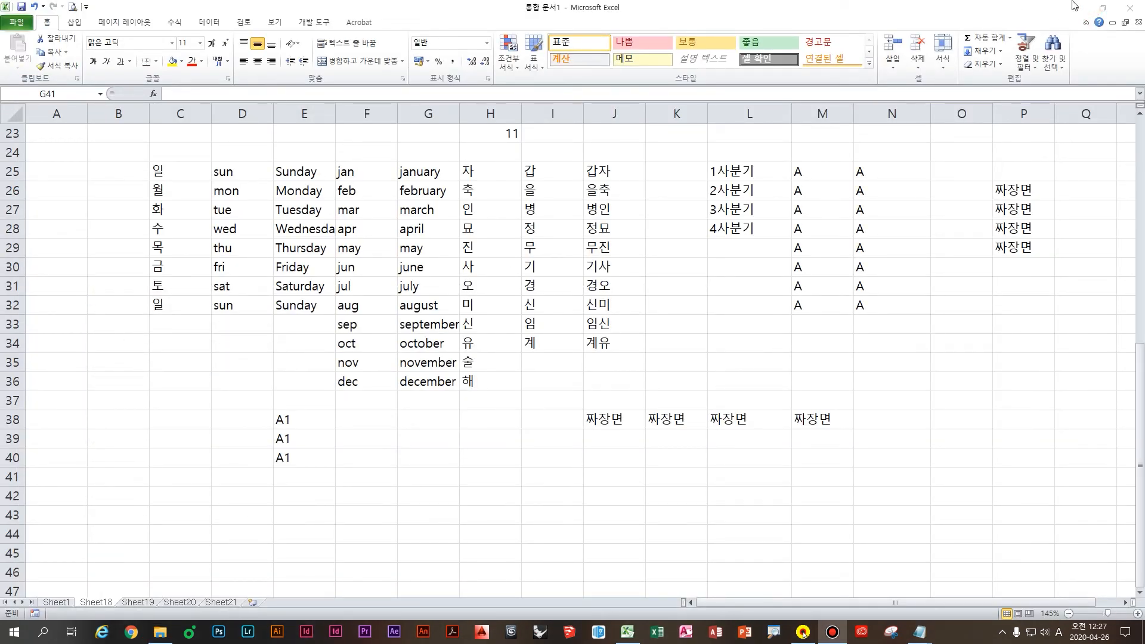
left_click(1075, 6)
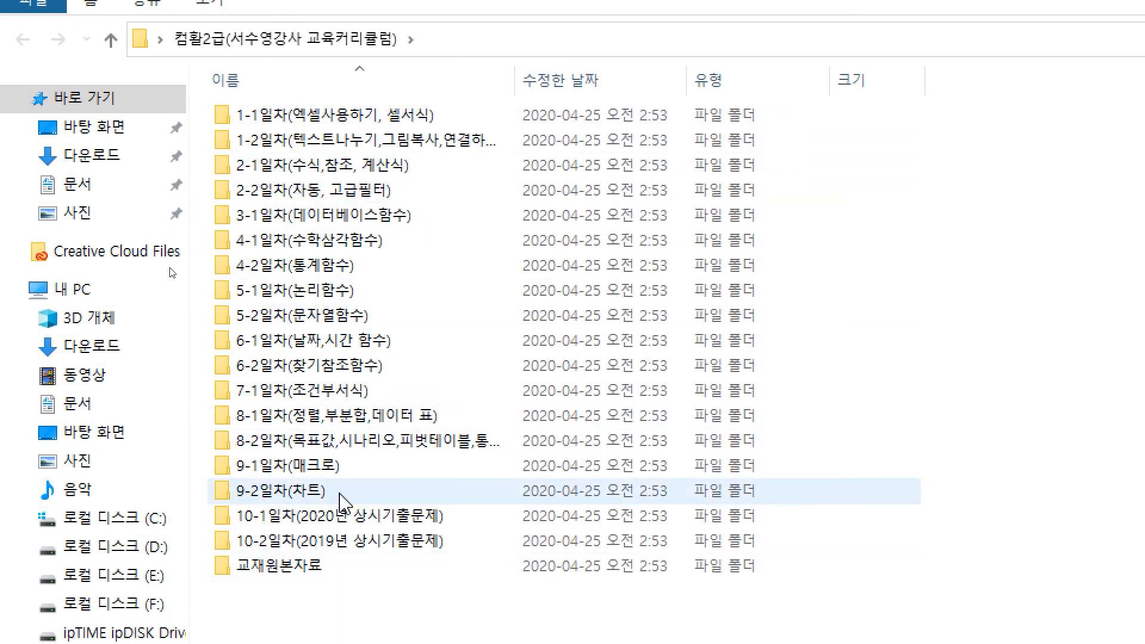
Step: Go into the 1-1일차(엑셀사용하기, 셀서식) folder and launch 기본작업-1(엑셀 사용하기).xlsx in Excel
mouse_move(342, 503)
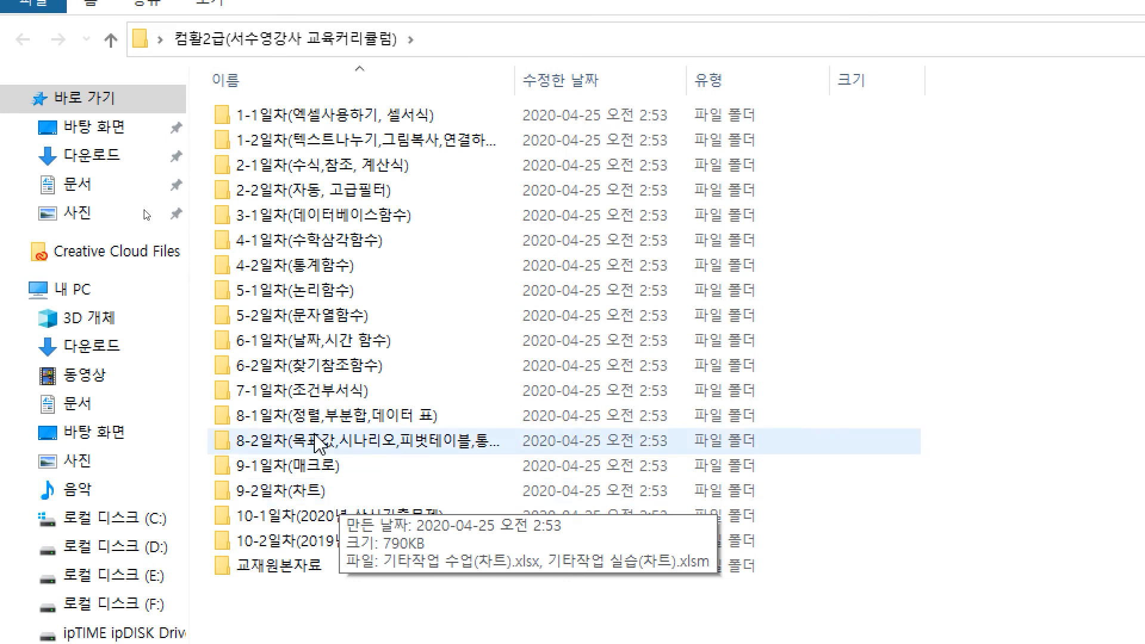
double_click(437, 115)
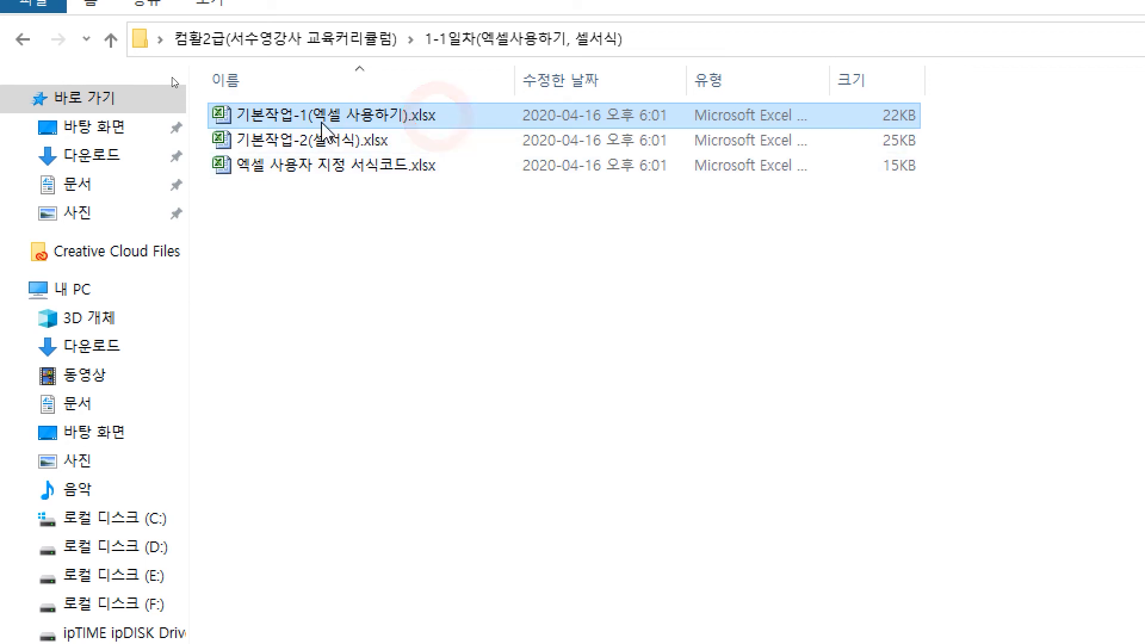
double_click(304, 119)
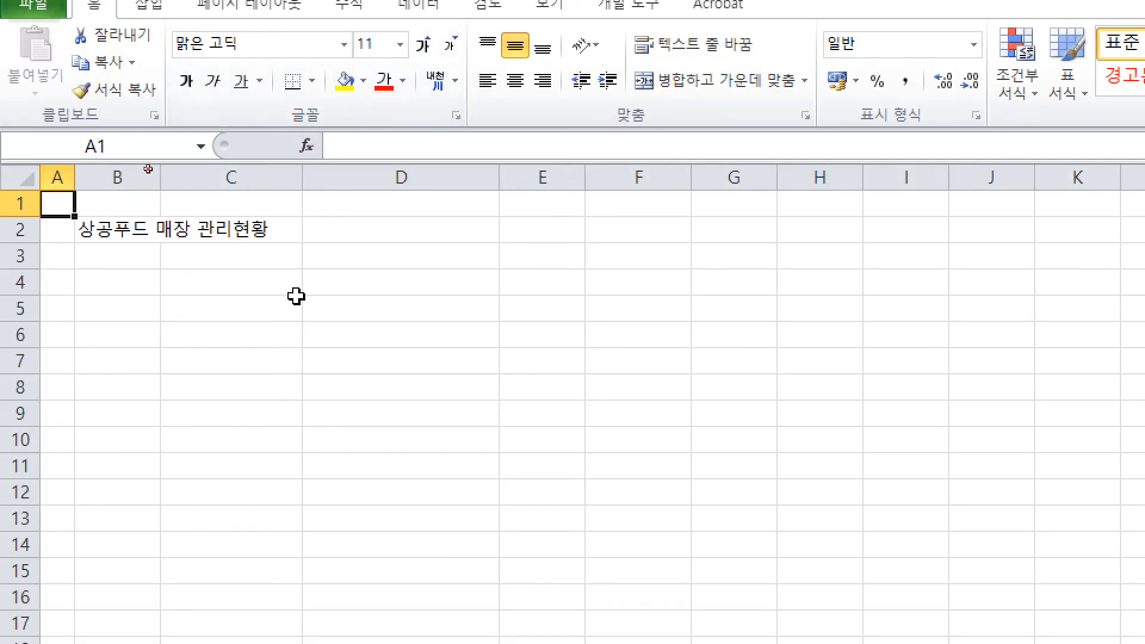
left_click(299, 298)
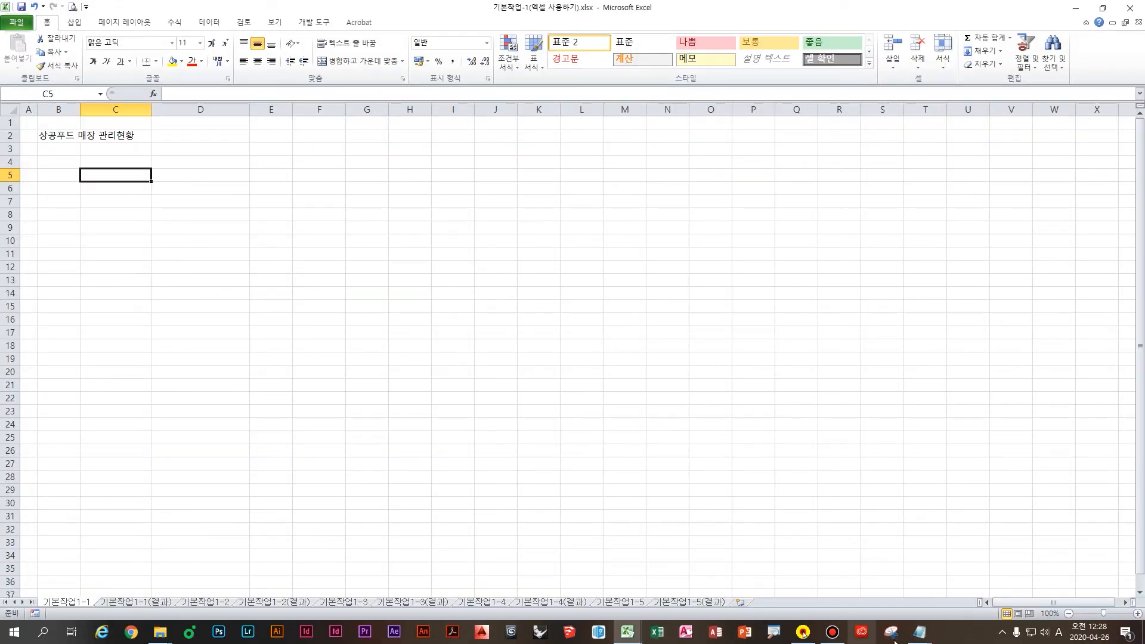
Step: In Notepad, add a note line about the data-entry typing section on page 22
left_click(922, 593)
left_click(358, 484)
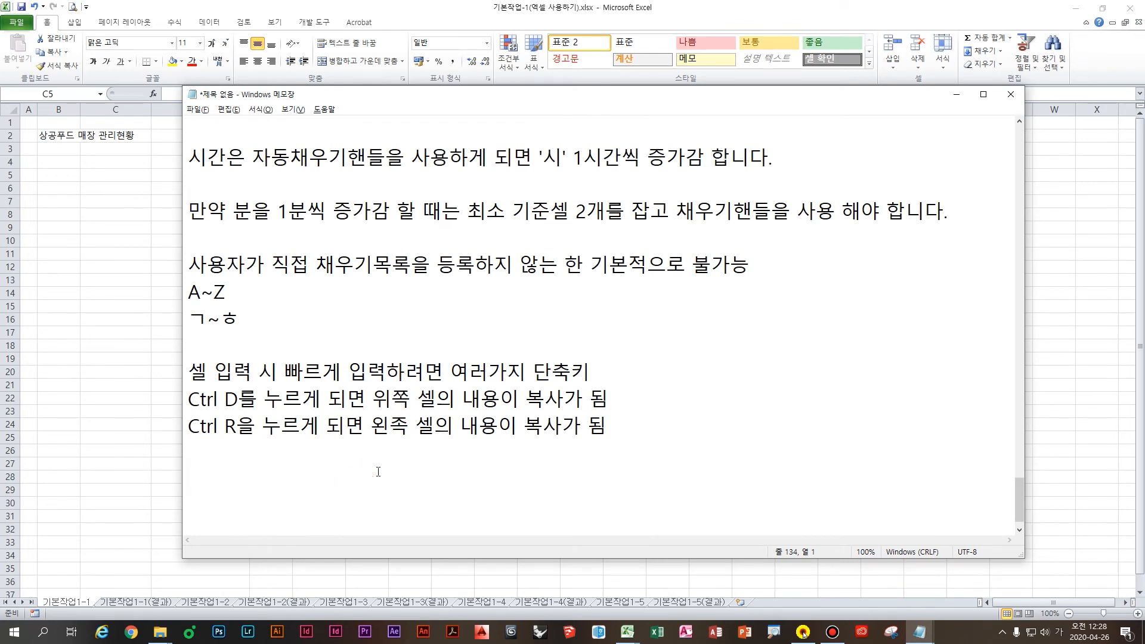
type("자료")
key("BackSpace")
key("BackSpace")
type("ㅍ페이지 22쪽에")
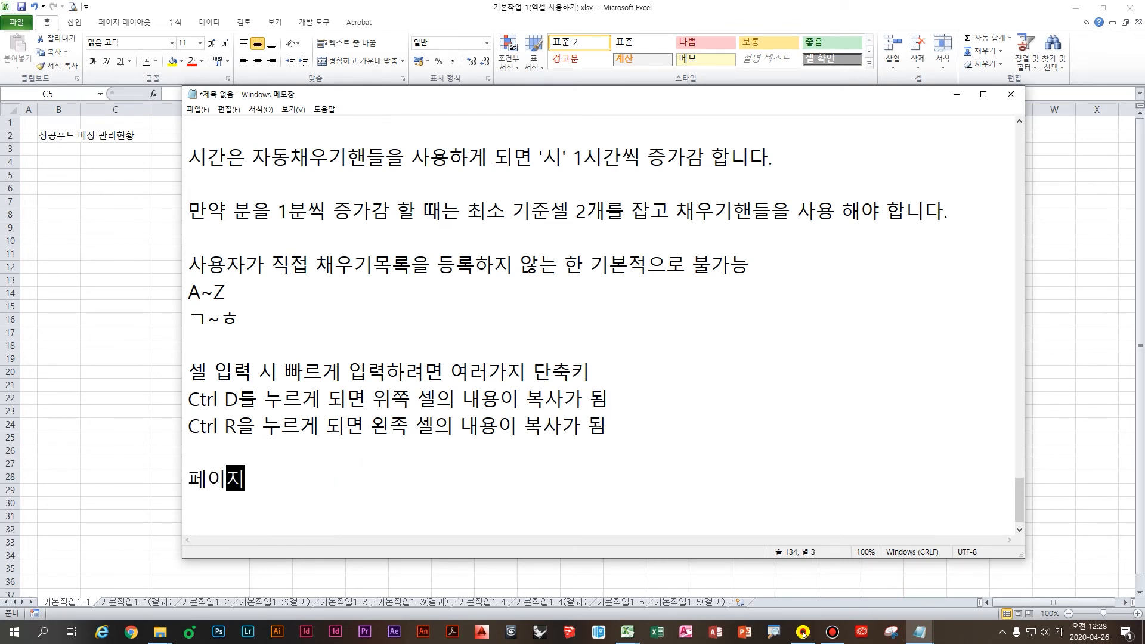
type(" 자료입력부분 탕")
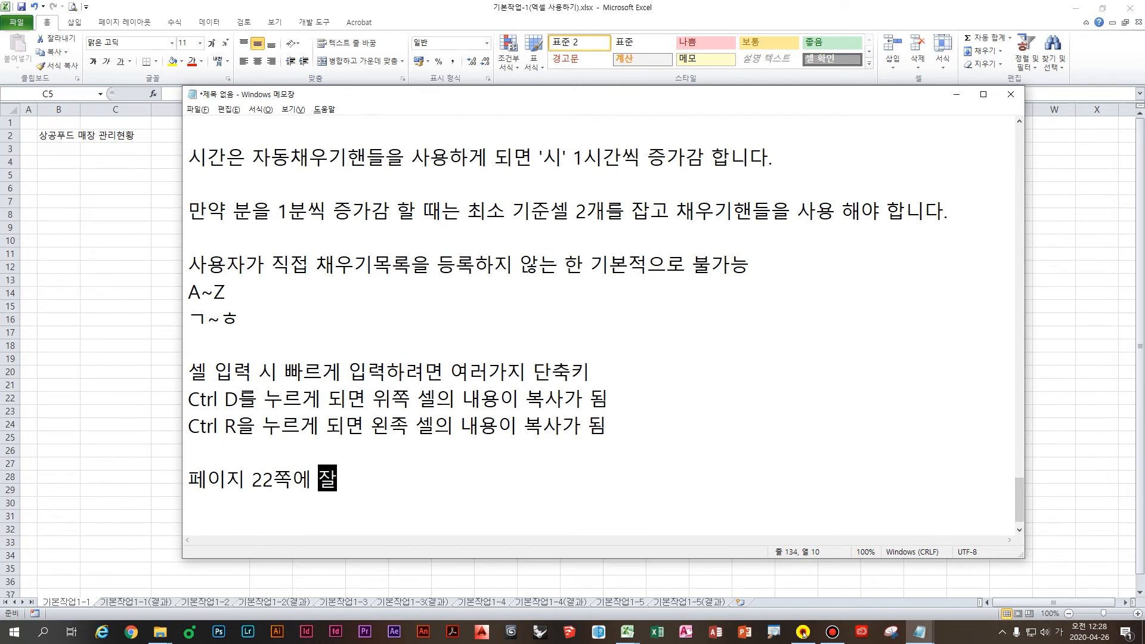
type("이핑")
key("Return")
key("Return")
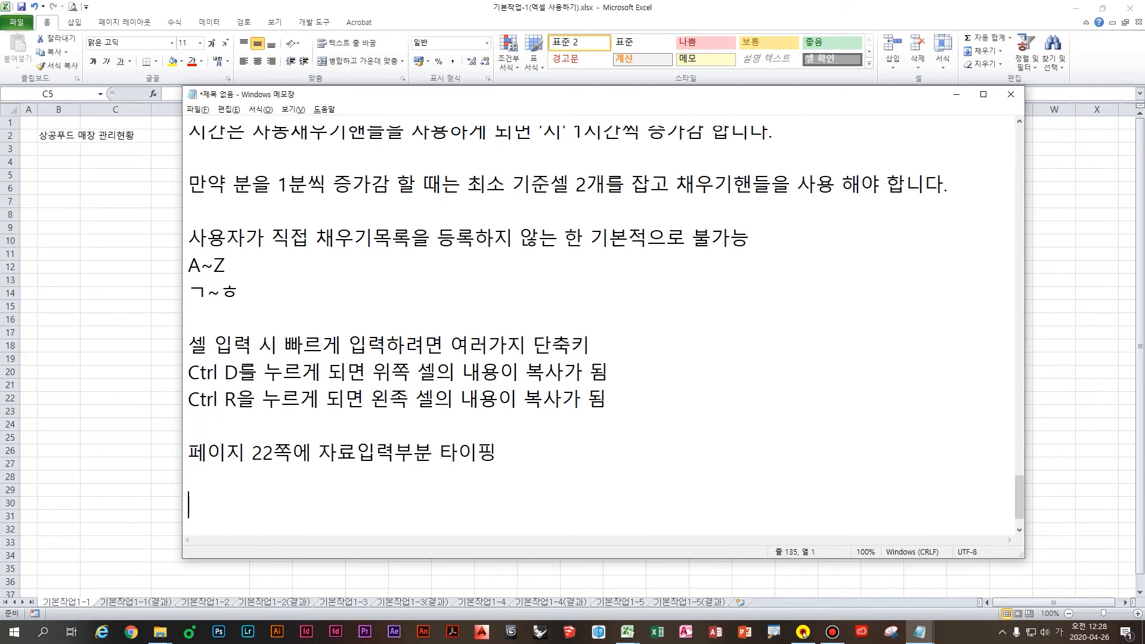
Step: Add that spending over 5 minutes for 5 of 100 points is inefficient
scroll(382, 428, "up", 2)
scroll(382, 428, "down", 2)
left_click(382, 428)
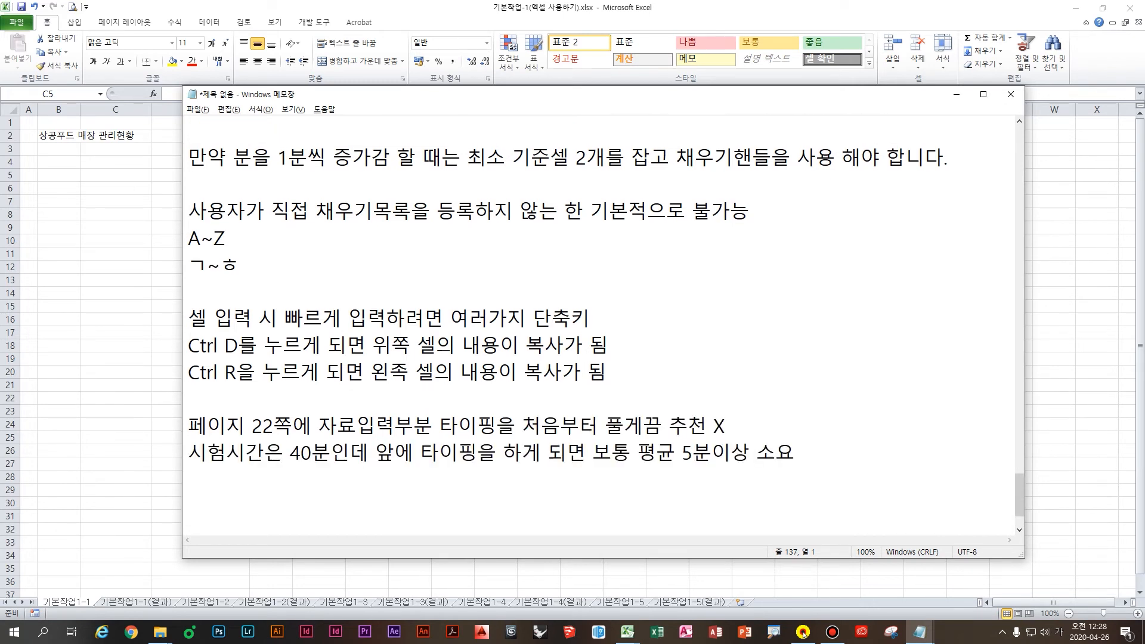
type("100점 만점에 5점")
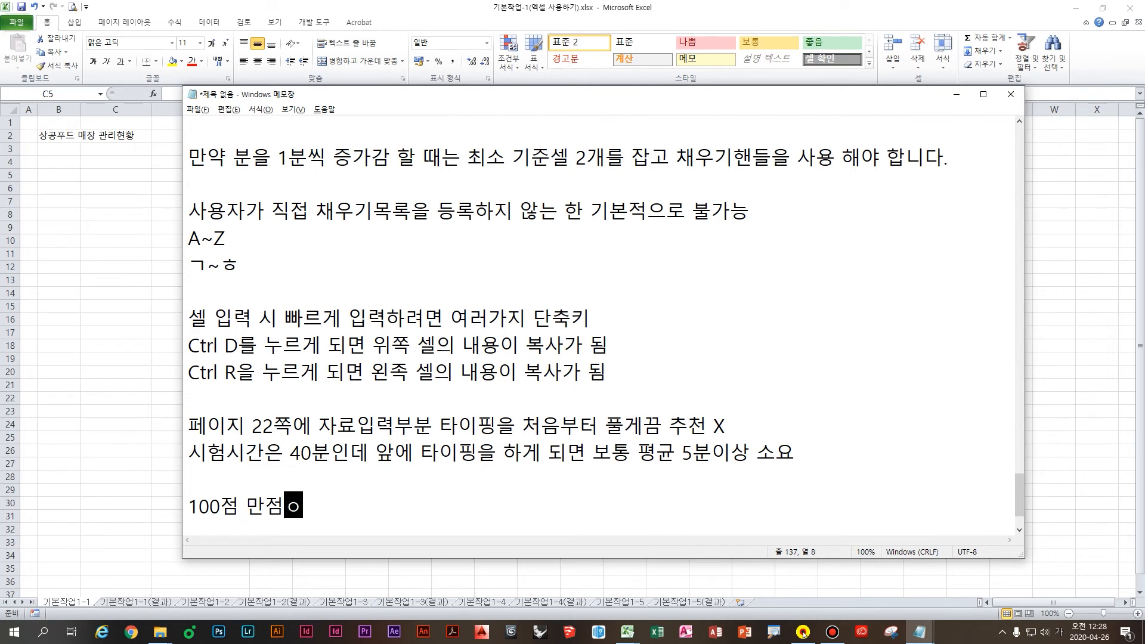
type("을")
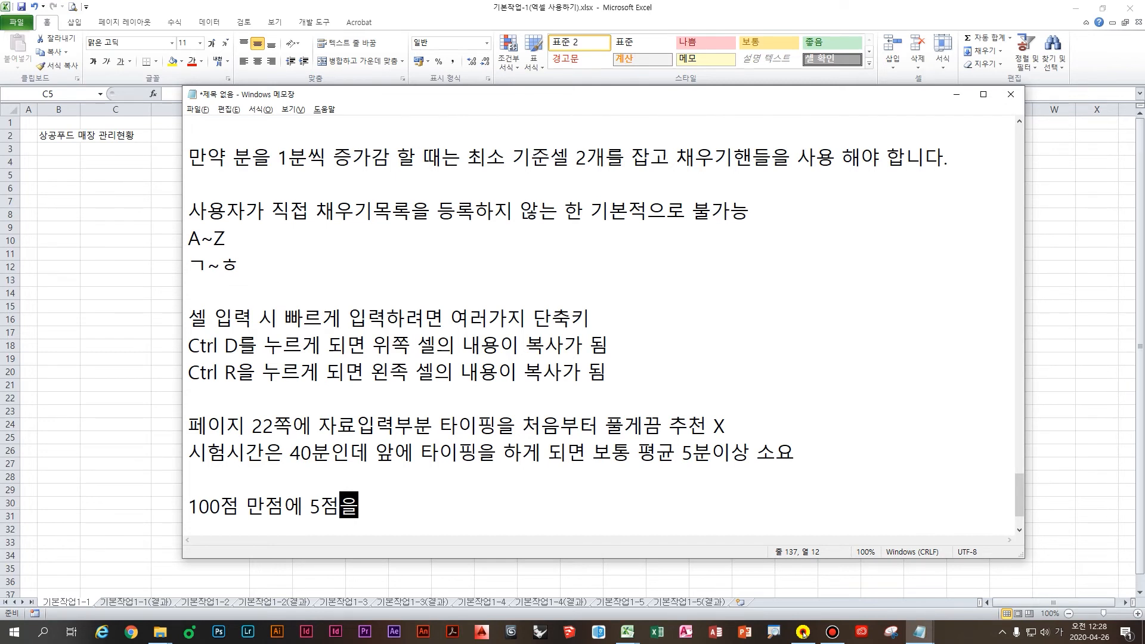
type("취득하려고 평균 5분이상 소요하는 것은 비효율적")
key("Return")
key("Return")
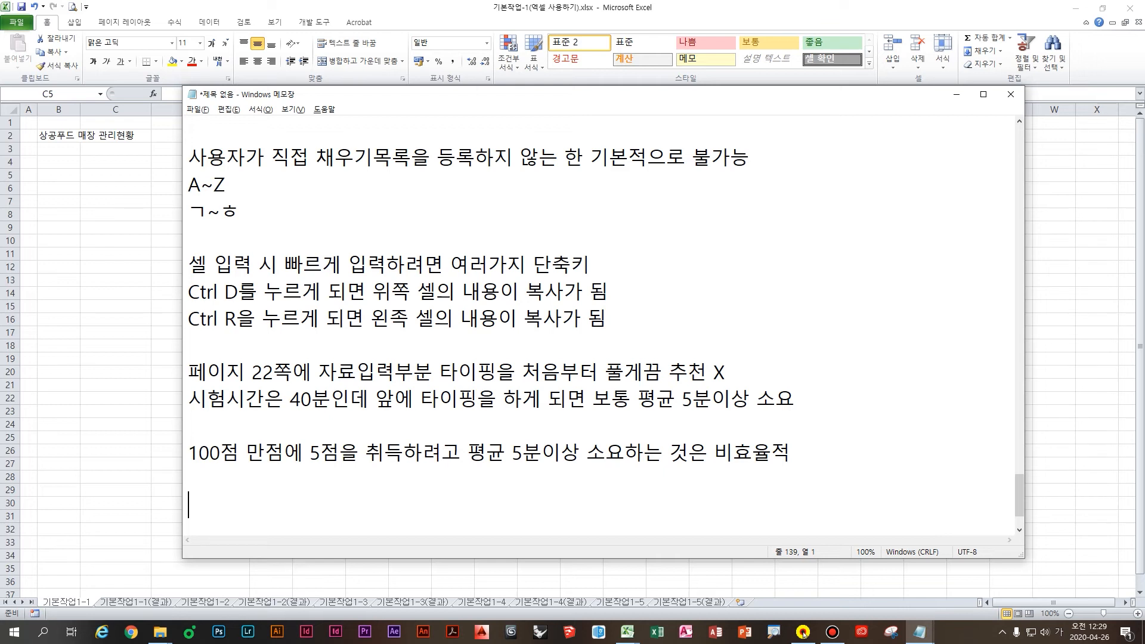
Step: Bring the Excel workbook with the 상공푸드 매장 관리현황 heading back in front of Notepad
left_click(72, 311)
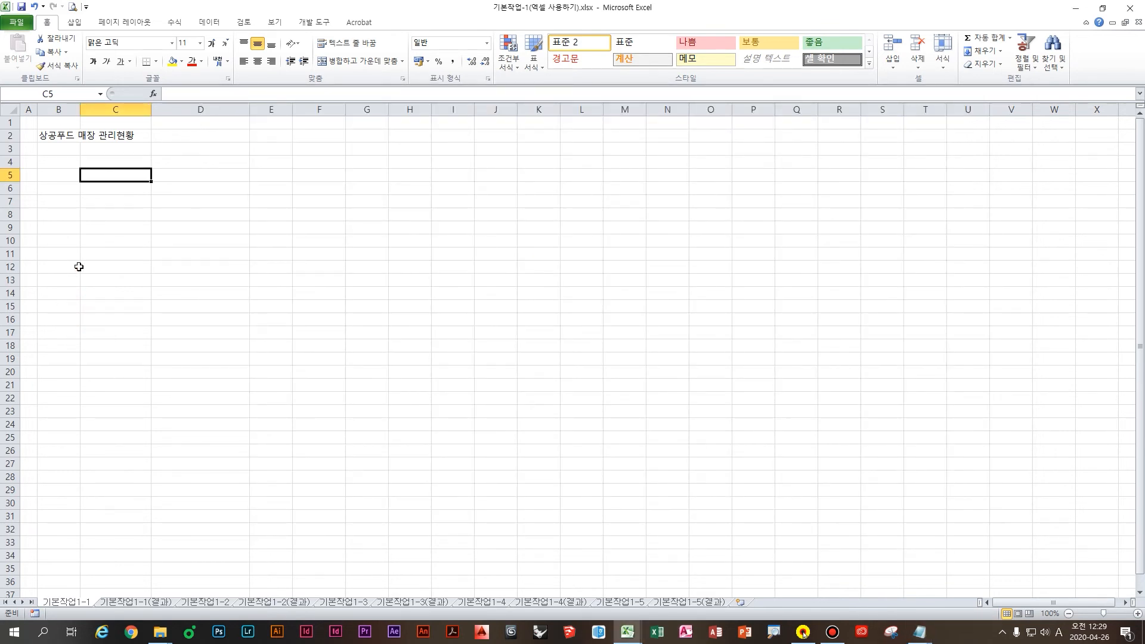
left_click(58, 161)
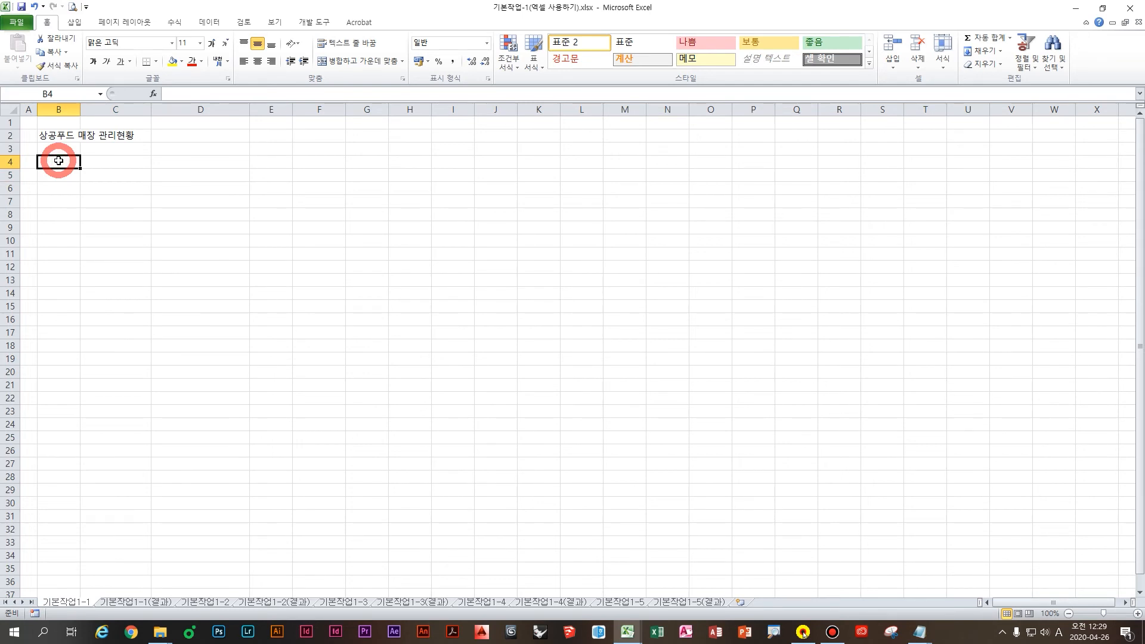
left_click_drag(59, 161, 374, 293)
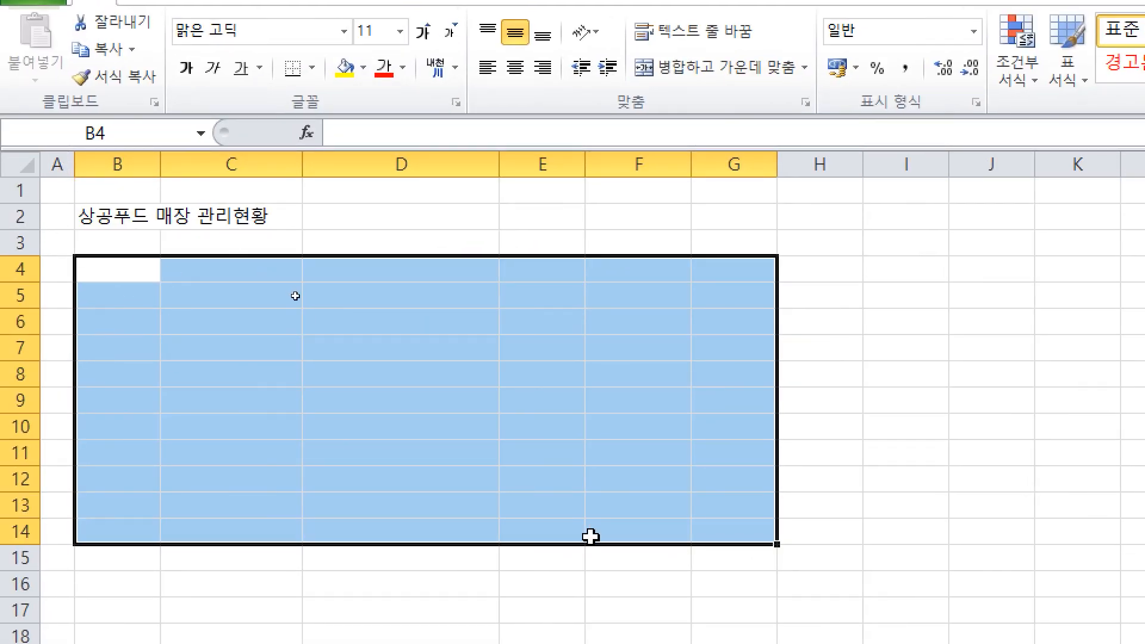
type("asdfasdf")
key("Return")
type("asdfasdf")
key("Return")
type("asdfasdf")
key("Return")
type("asdfasdf")
key("Return")
type("ads")
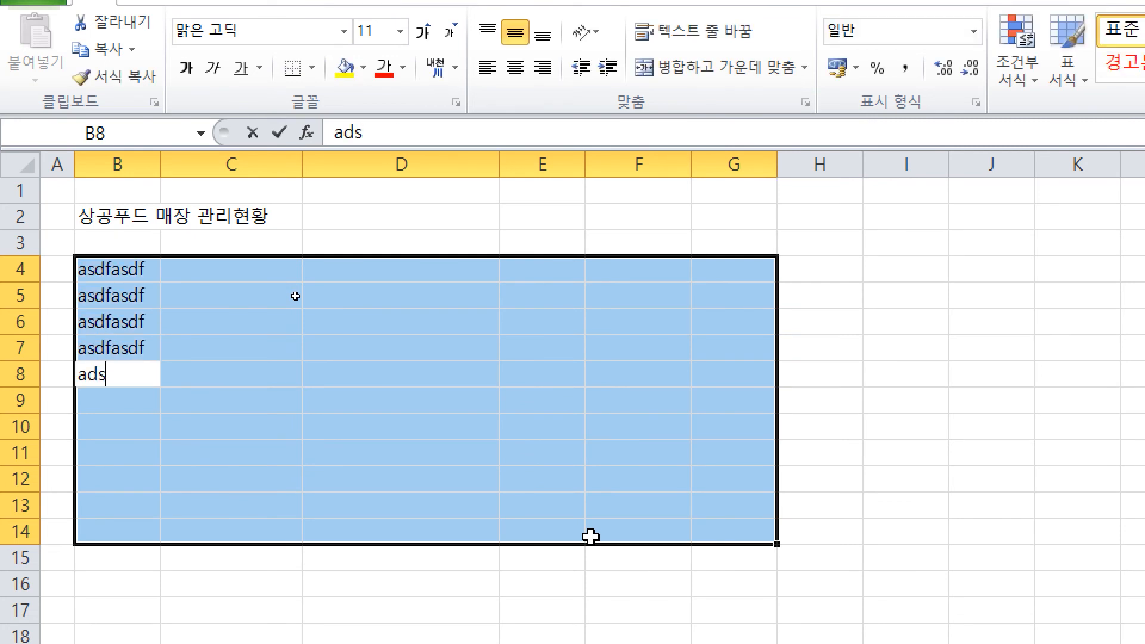
type("f")
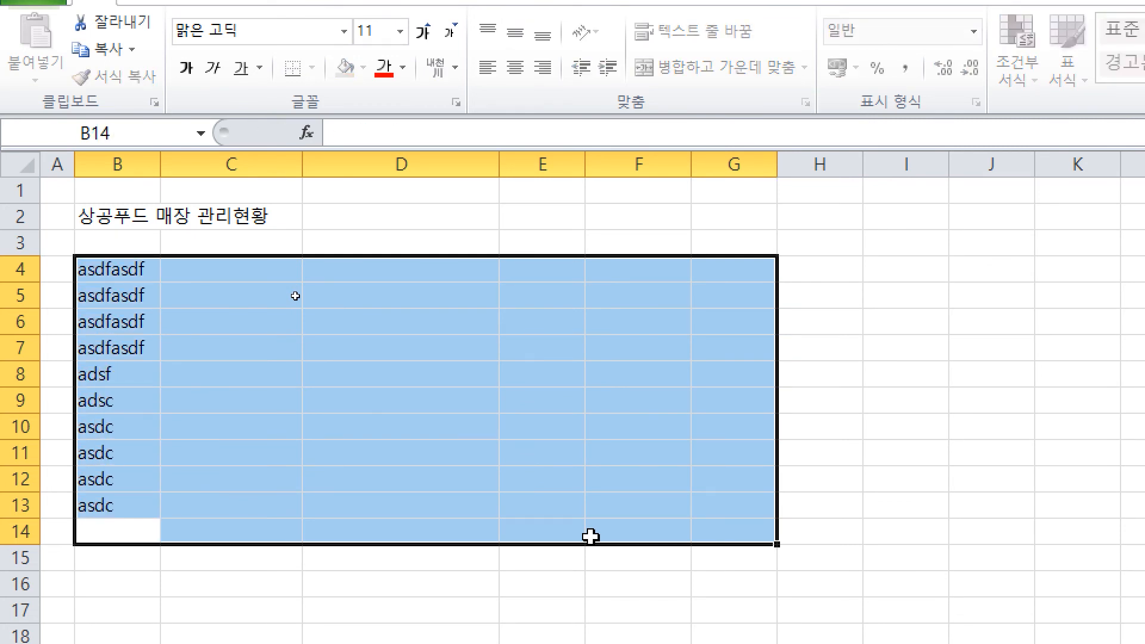
type(" adsc asdc asdc asdc asdc asdfasdf")
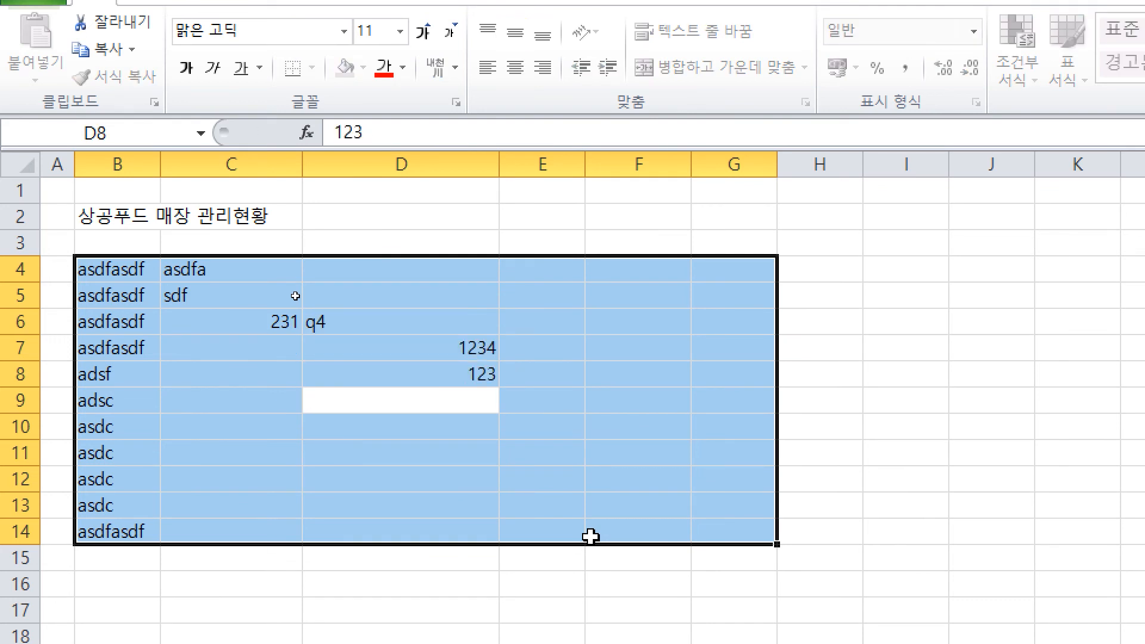
type(" asdfa sdf 231\tq4 1234 123 4")
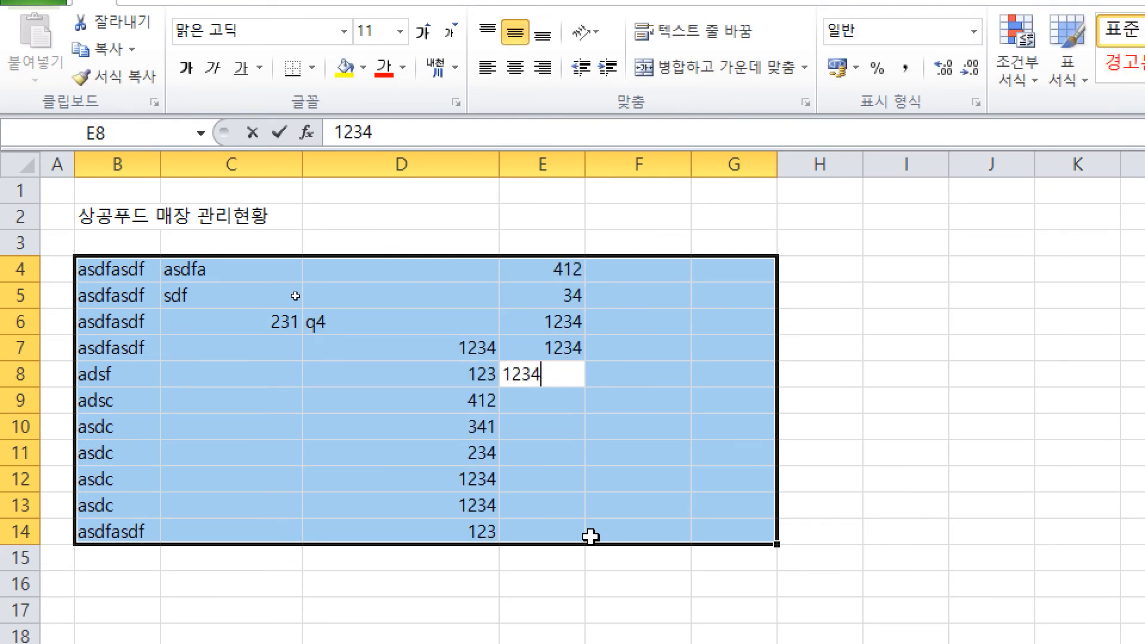
type("12 341 234 1234 1234 123 412 34 1234 1234 1234 123 4123 4 1fsad f asd fas dfa sd asdf asdf dfasdf ")
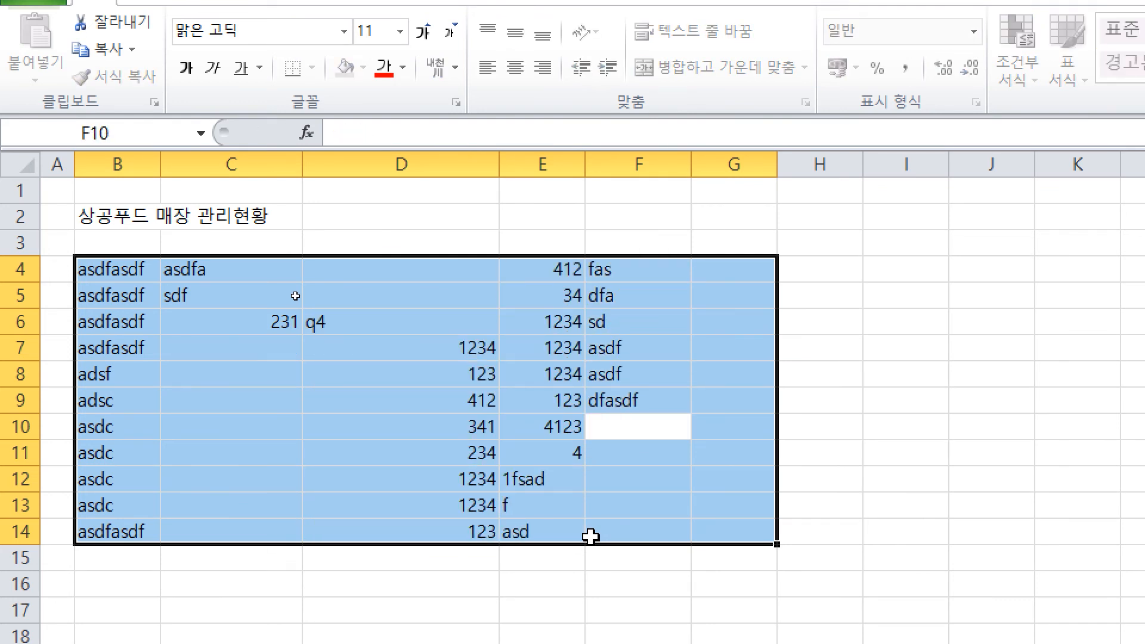
type("asdf asdf")
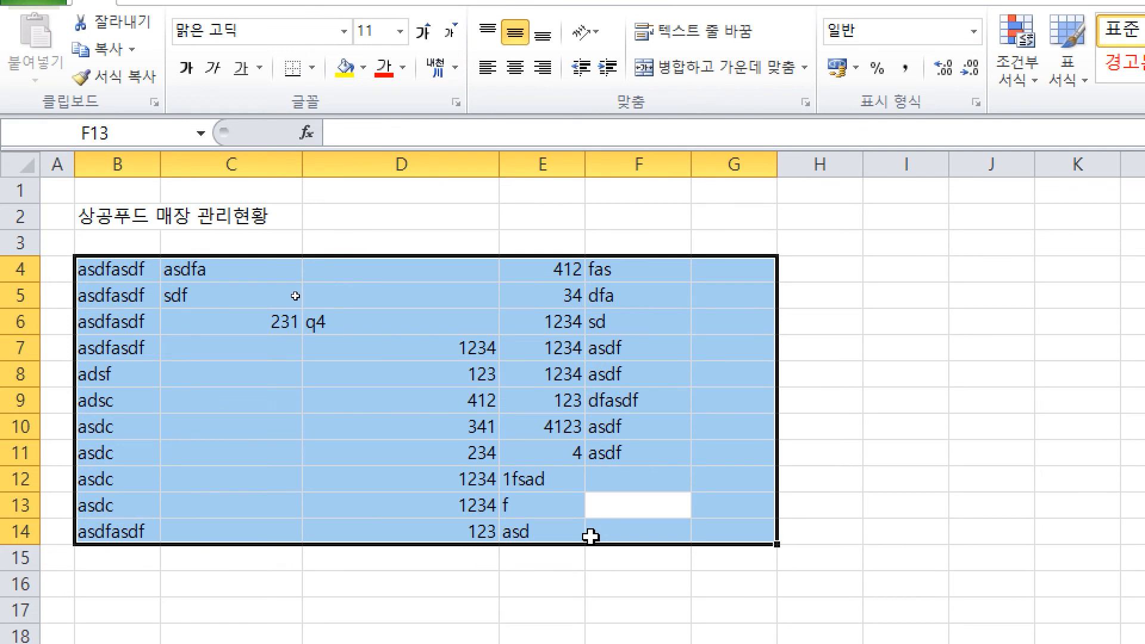
key("shift+Return")
key("shift+Return")
key("shift+Return")
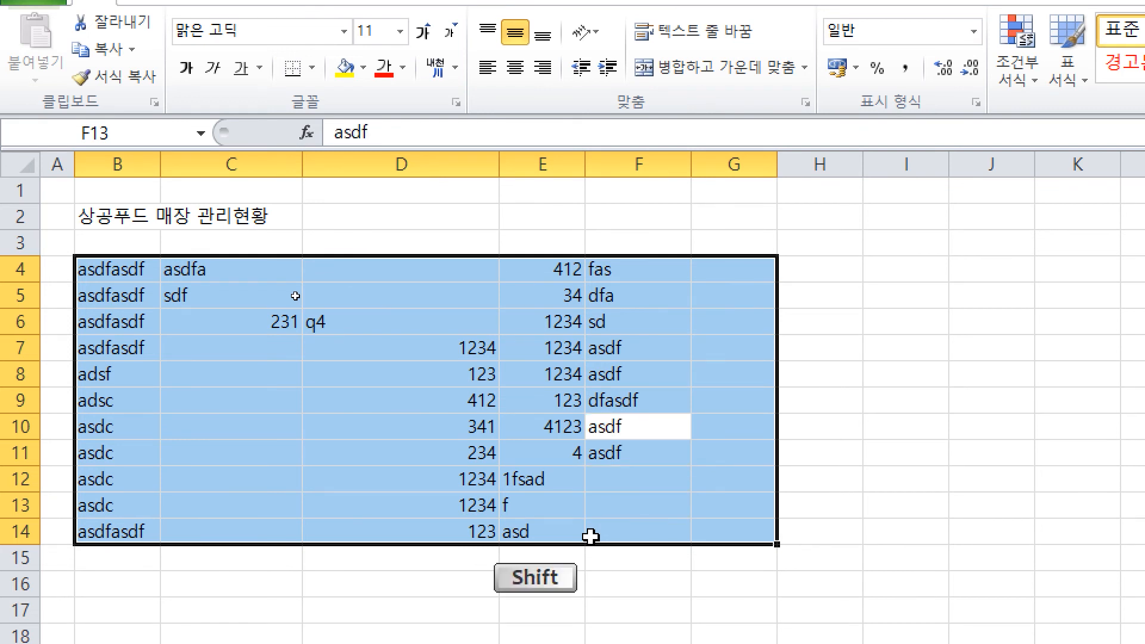
key("shift+Return")
key("shift+Return")
key("shift+Return")
key("shift+Return")
key("shift+Return")
key("shift+Return")
key("shift+Return")
key("shift+Return")
key("shift+Return")
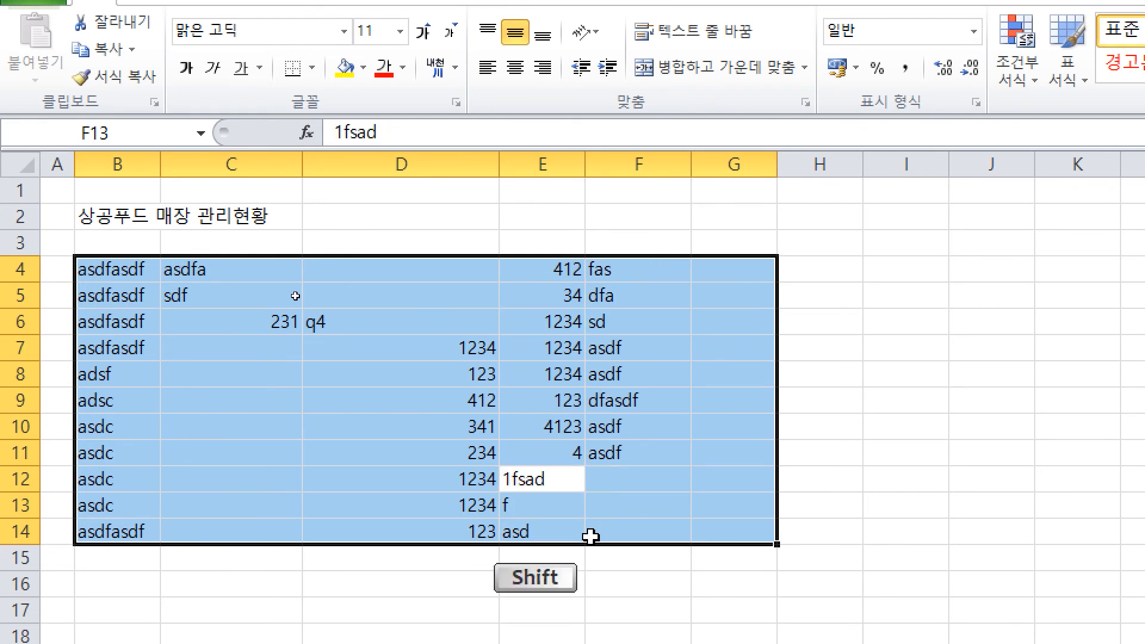
key("shift+Return")
key("shift+Return")
key("shift+Return")
key("shift+Return")
key("shift+Return")
key("shift+Return")
key("Return")
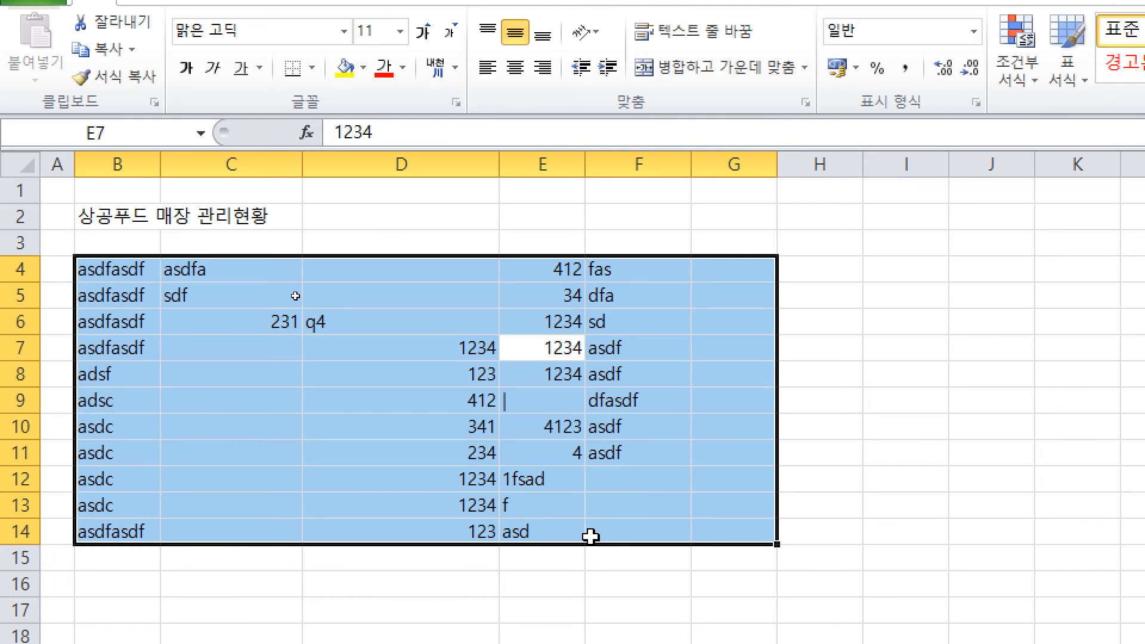
key("Return")
key("Return")
key("Return")
key("Return")
key("Return")
key("Return")
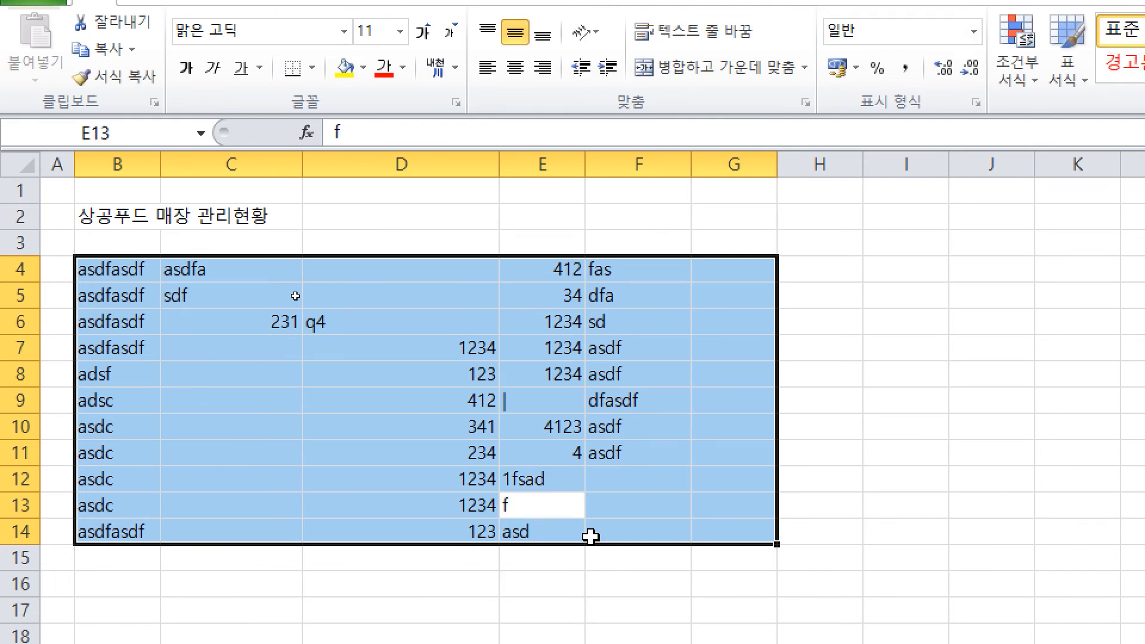
key("Delete")
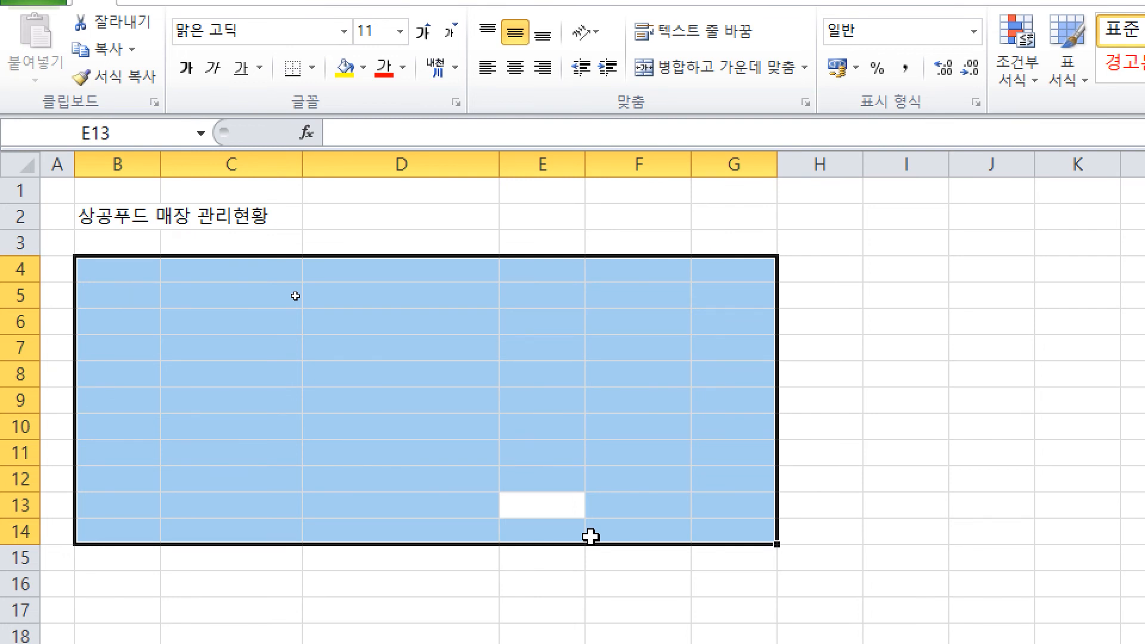
Step: Select B4:G14 and enter the 지역 heading in B4
left_click_drag(79, 264, 711, 521)
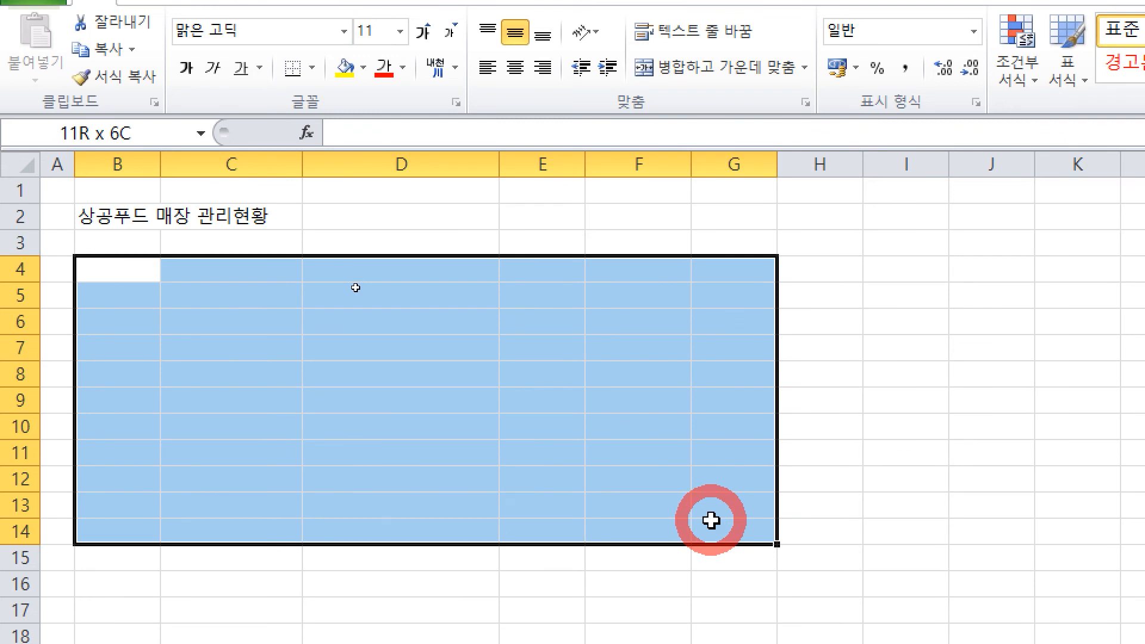
left_click_drag(711, 520, 711, 521)
type("d")
key("BackSpace")
type("지역")
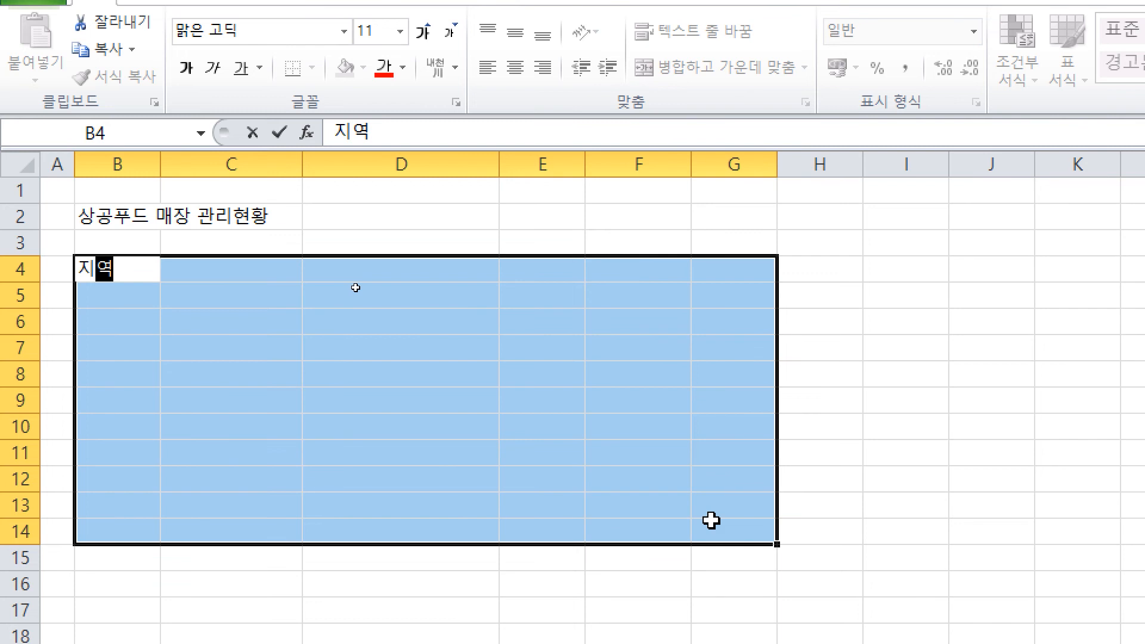
Step: Enter the last regions 전라남도, 충청북도, 경상북도 and 서울 down column B
type("전")
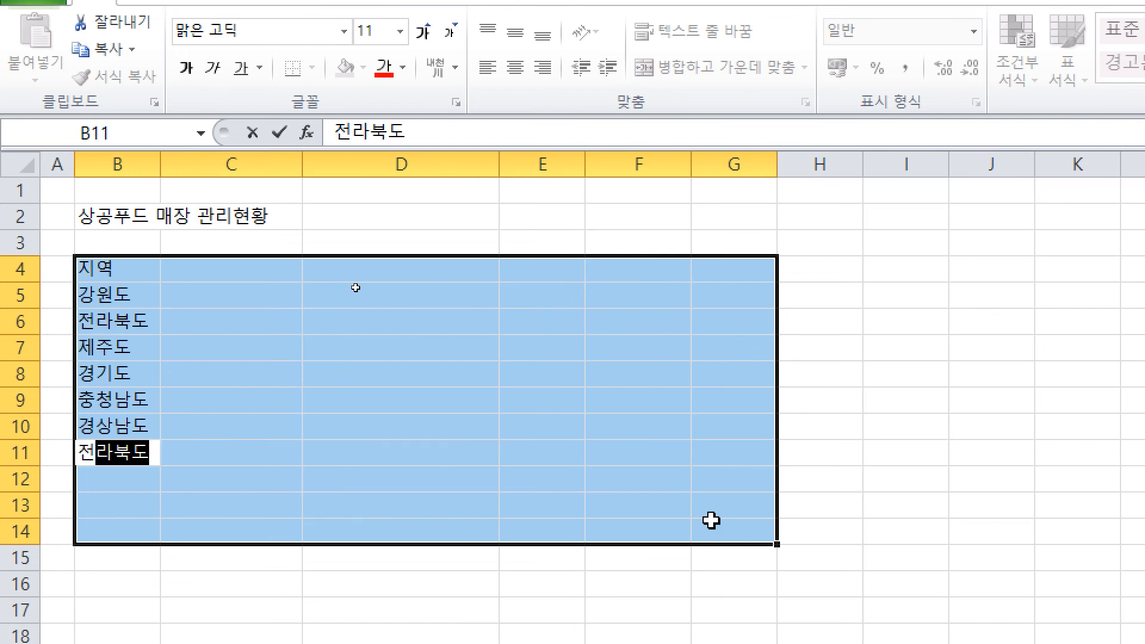
type("라남도")
key("Return")
type("충청북도")
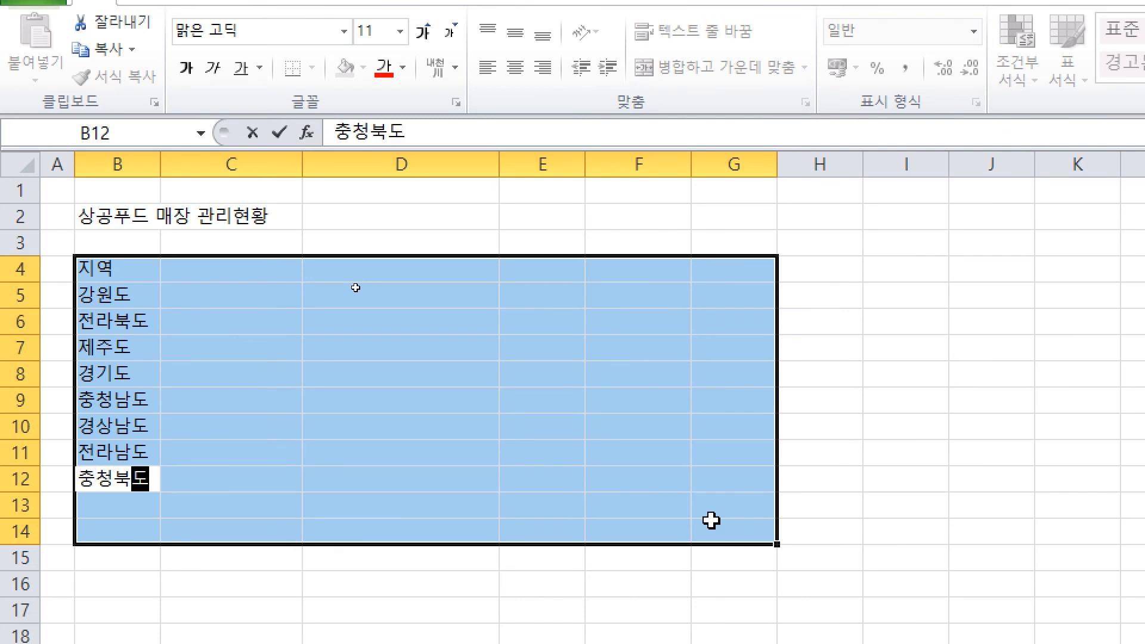
key("Return")
type("경상북도")
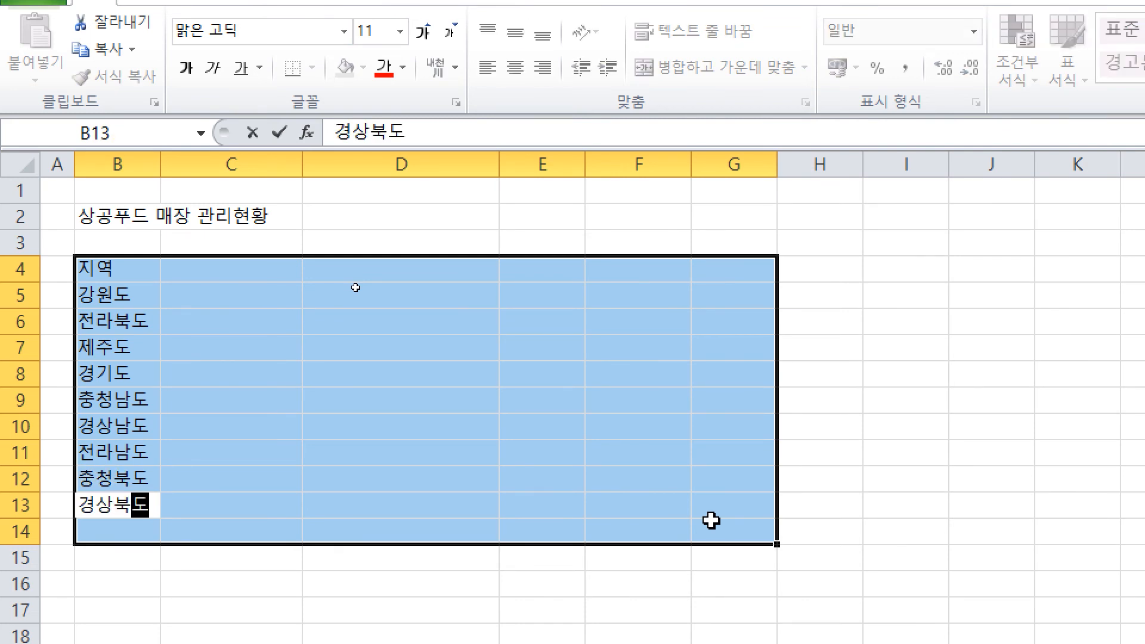
key("Return")
type("서우ㄹ")
key("Return")
Step: Add the 관리코드 heading and codes gangwon#01, jeonbuk#06, jeju#04 and hyeonggi#05
type("관")
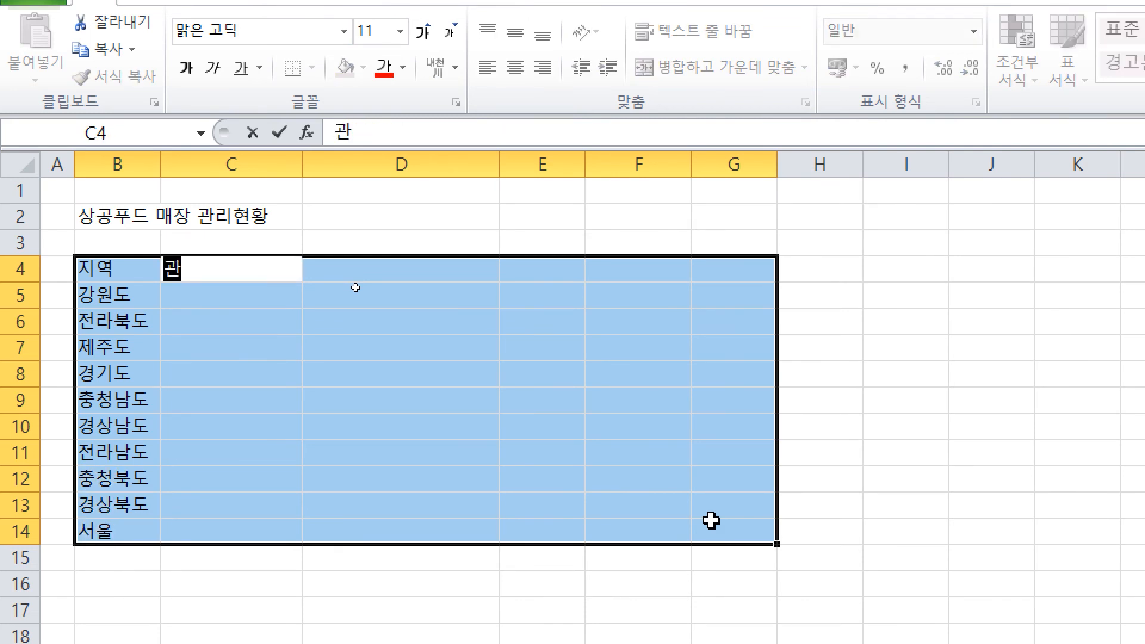
type("리콛ㅡ")
key("Return")
type("g")
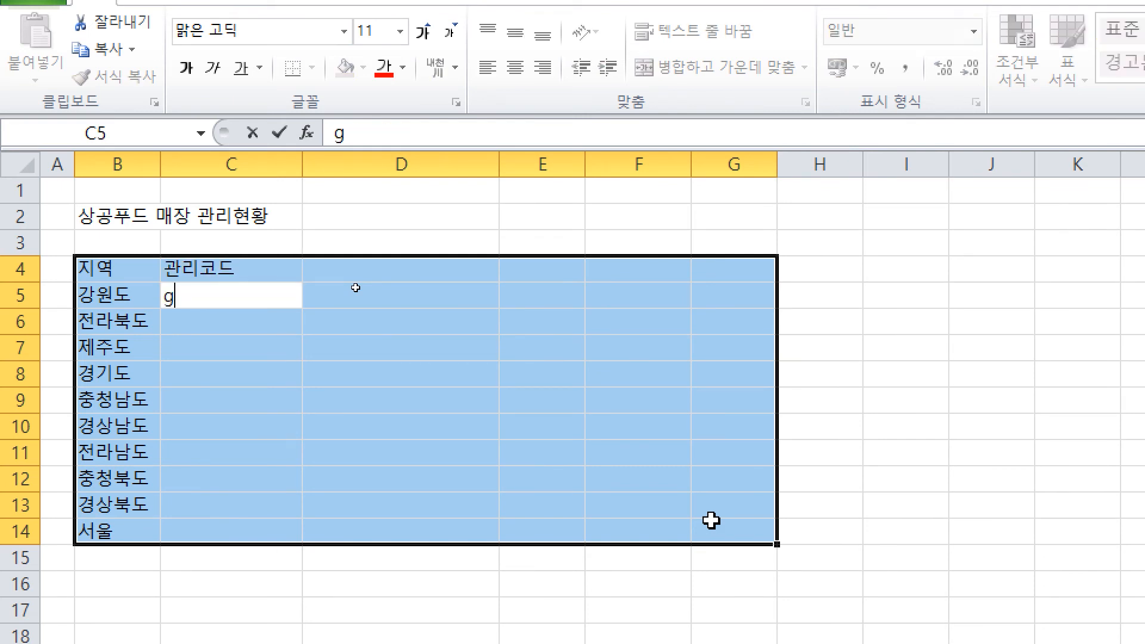
type("angwon#01")
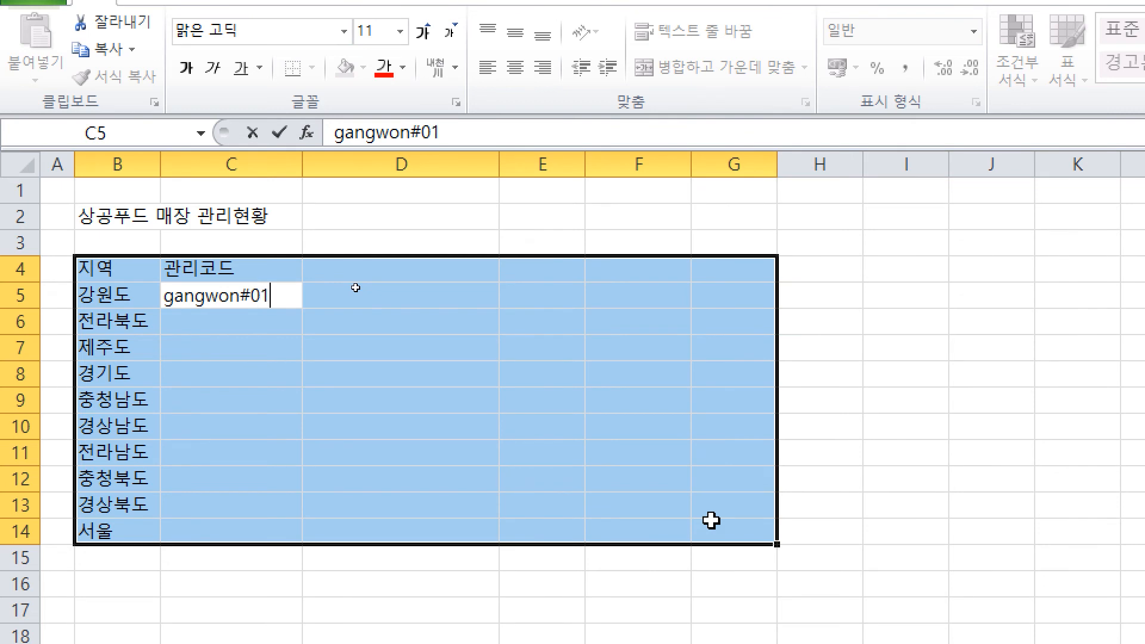
key("Return")
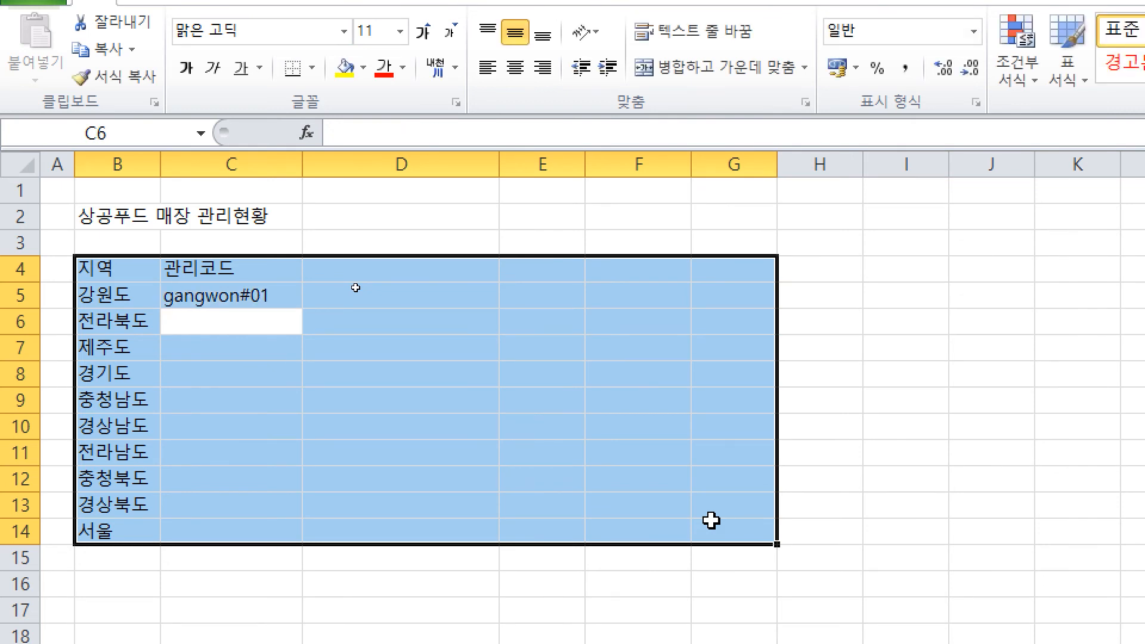
type("j")
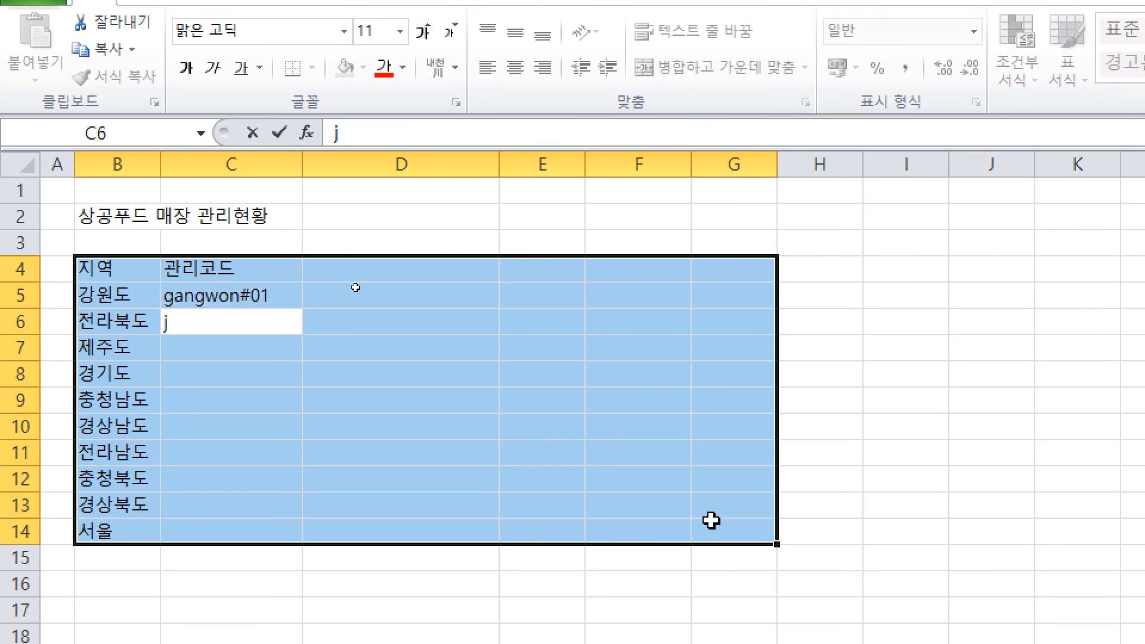
type("eonbu")
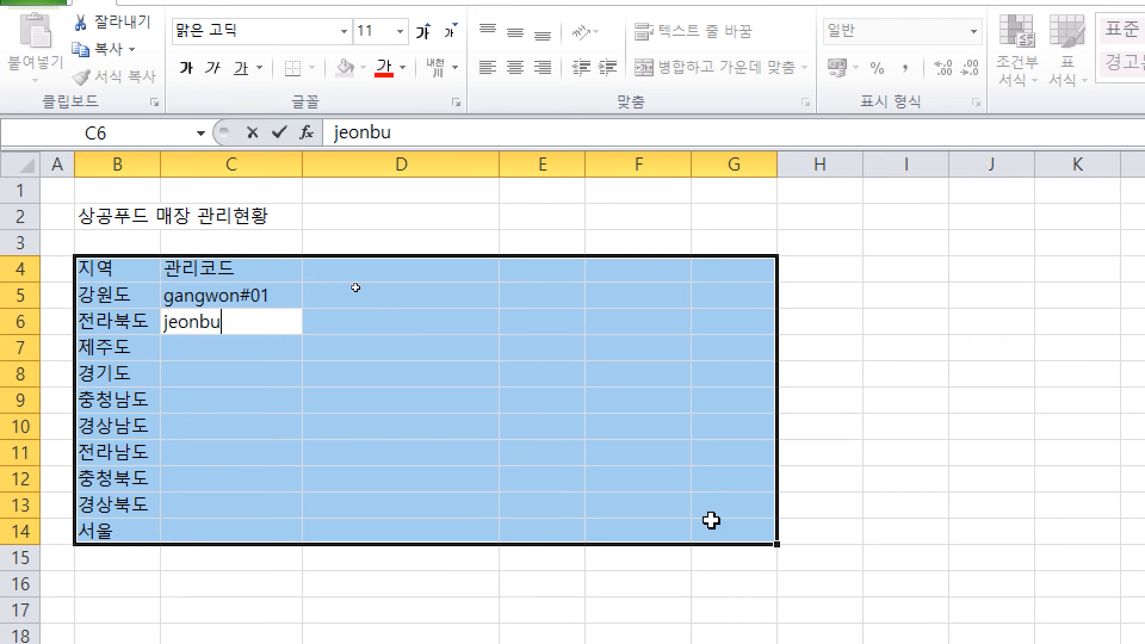
type("k#06")
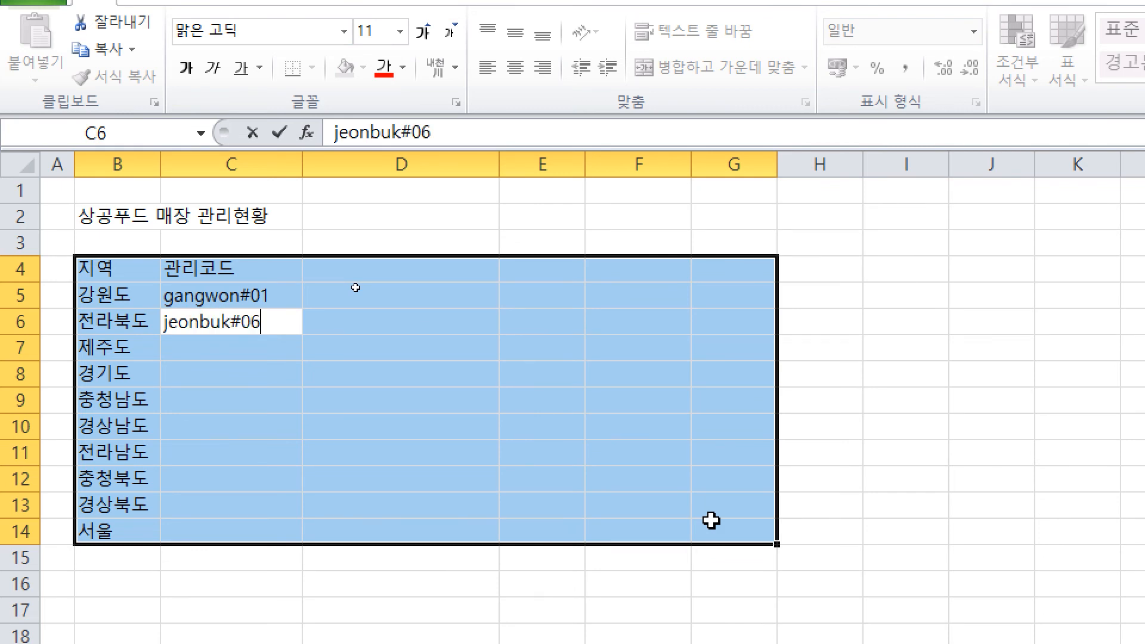
key("Return")
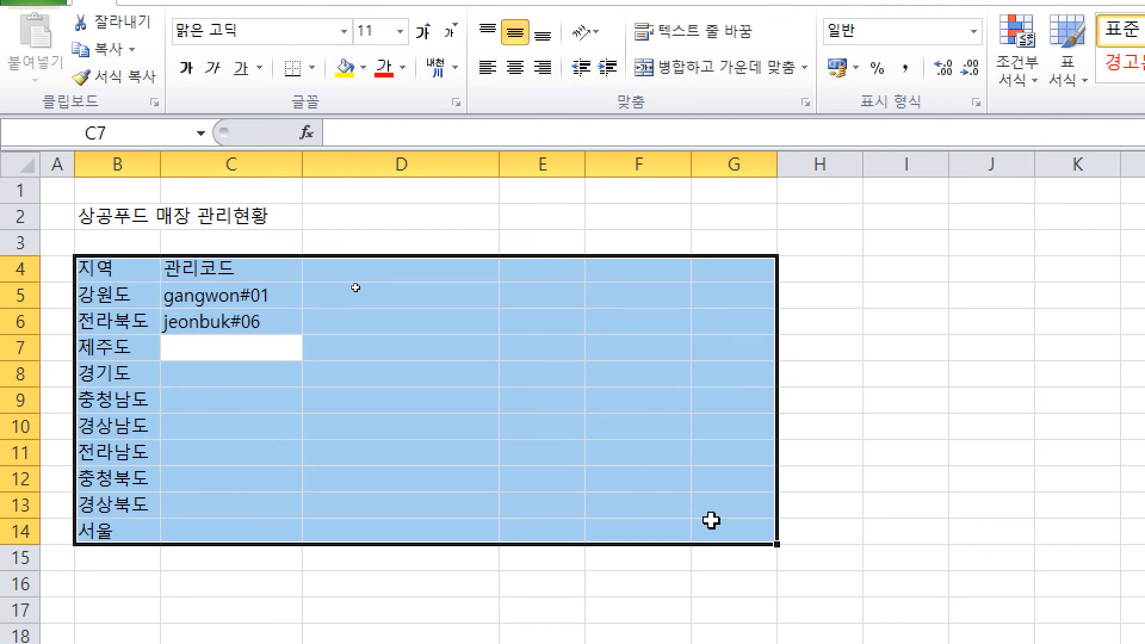
type("jeju#04")
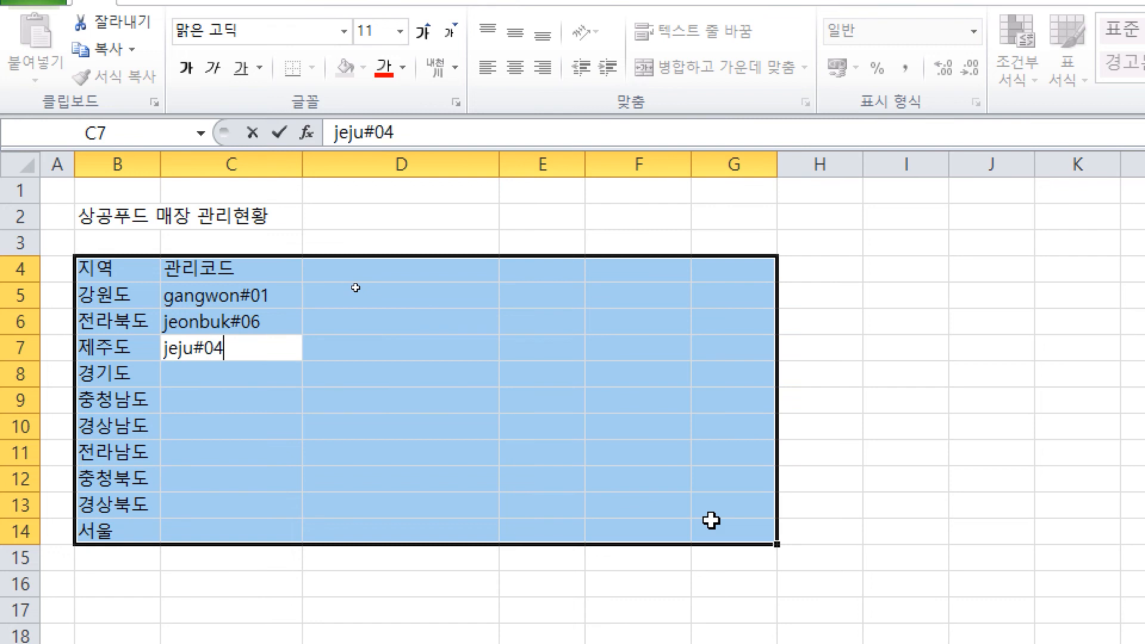
key("Return")
type("hy")
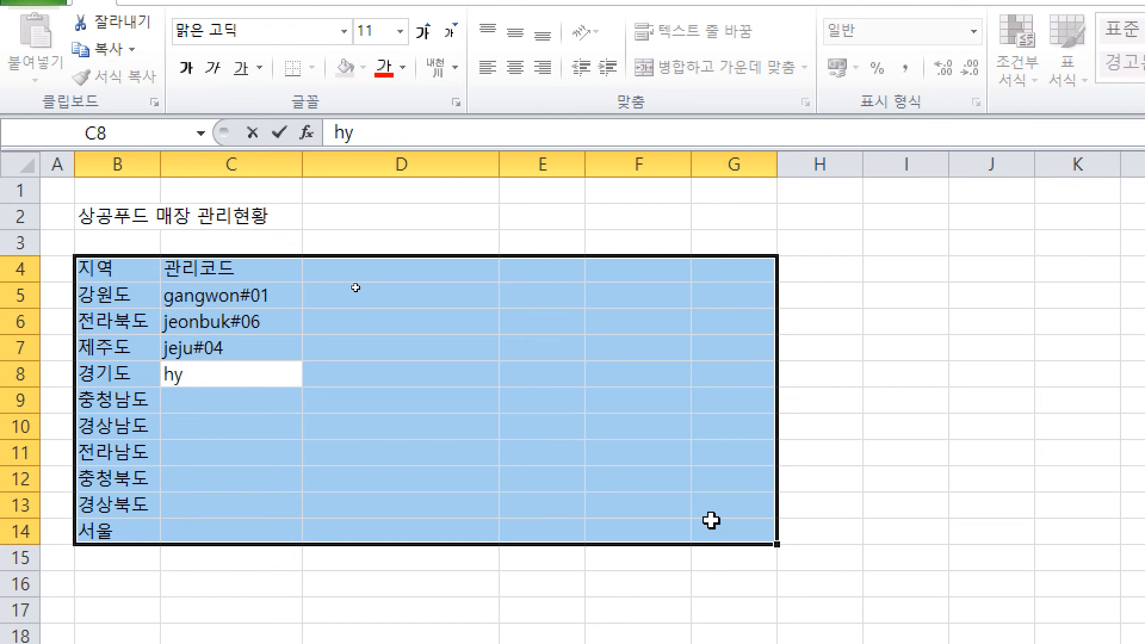
type("eonggi#")
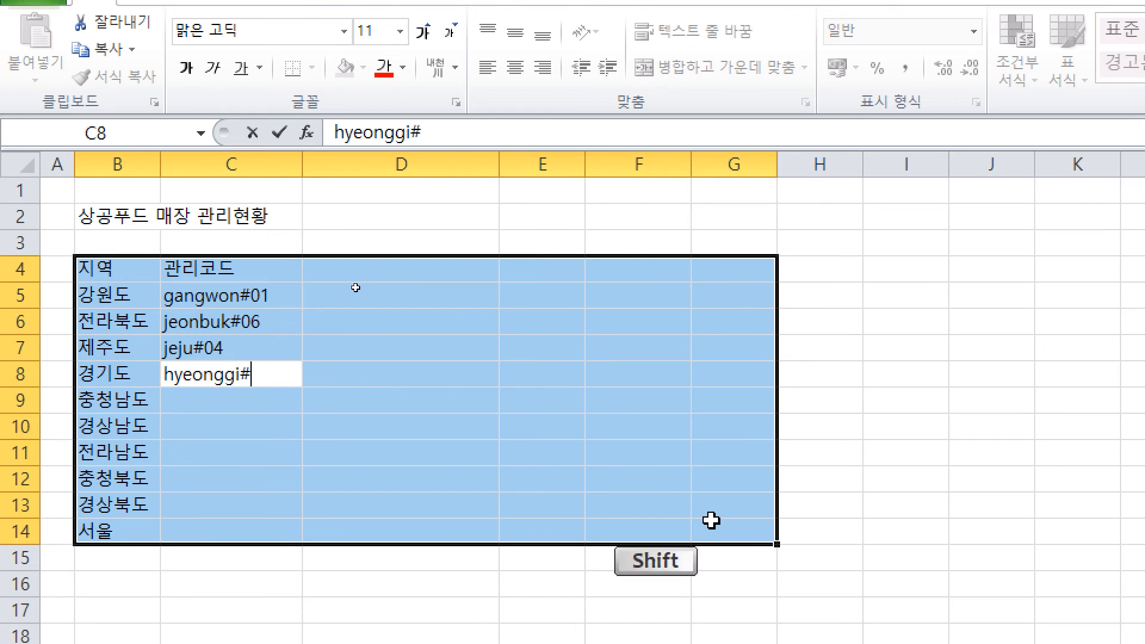
type("05")
key("Return")
Step: Continue column C with chugnam#02, gyeongnam#07, jeonnam#08 and chugbuk#03
type("ch")
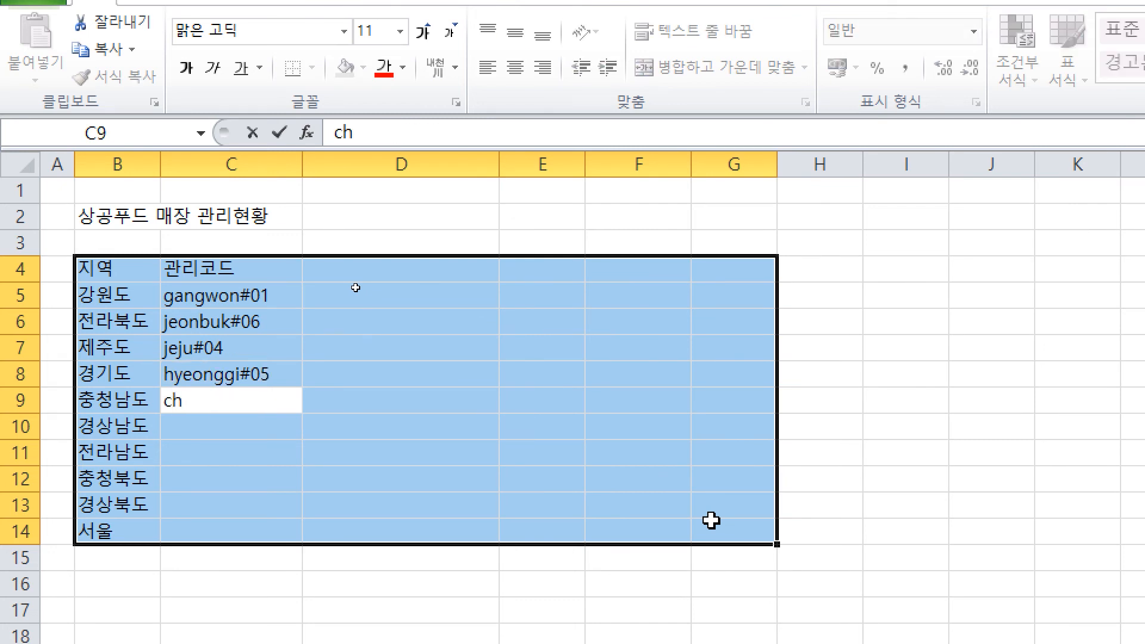
type("ugna")
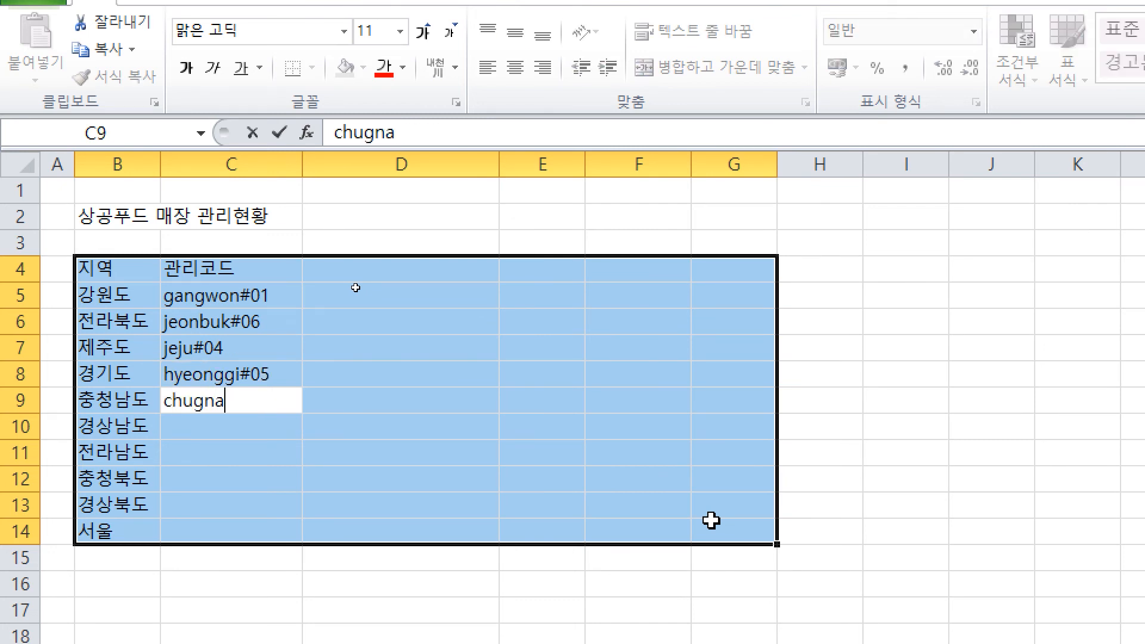
type("m#02")
key("Return")
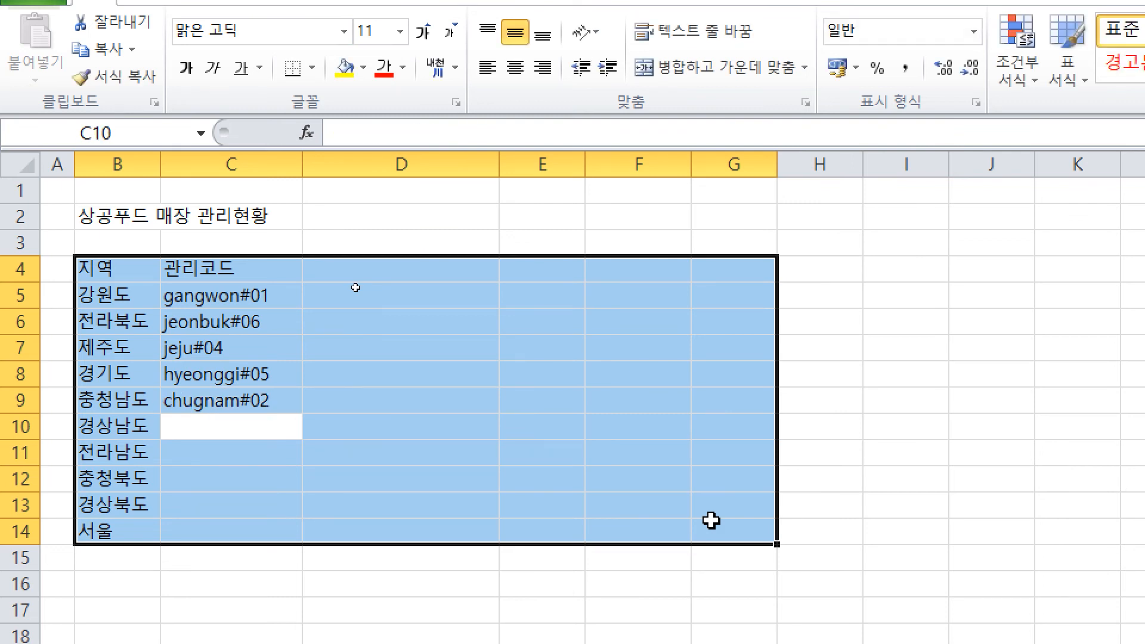
type("gy")
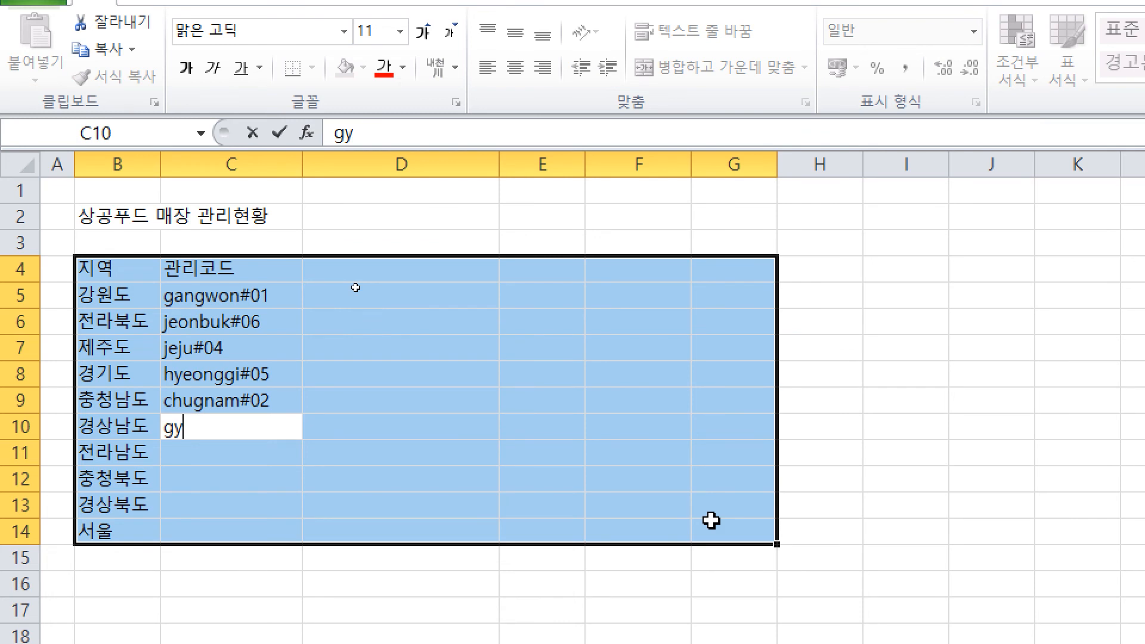
type("eongnam")
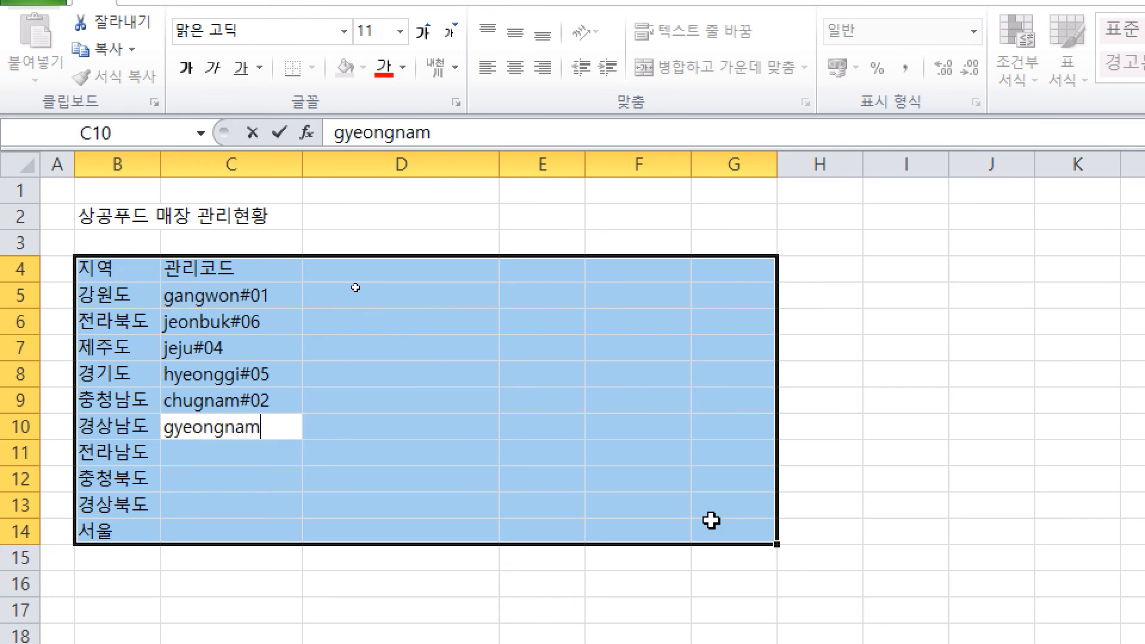
type("#20")
key("BackSpace")
key("BackSpace")
type("07")
key("Return")
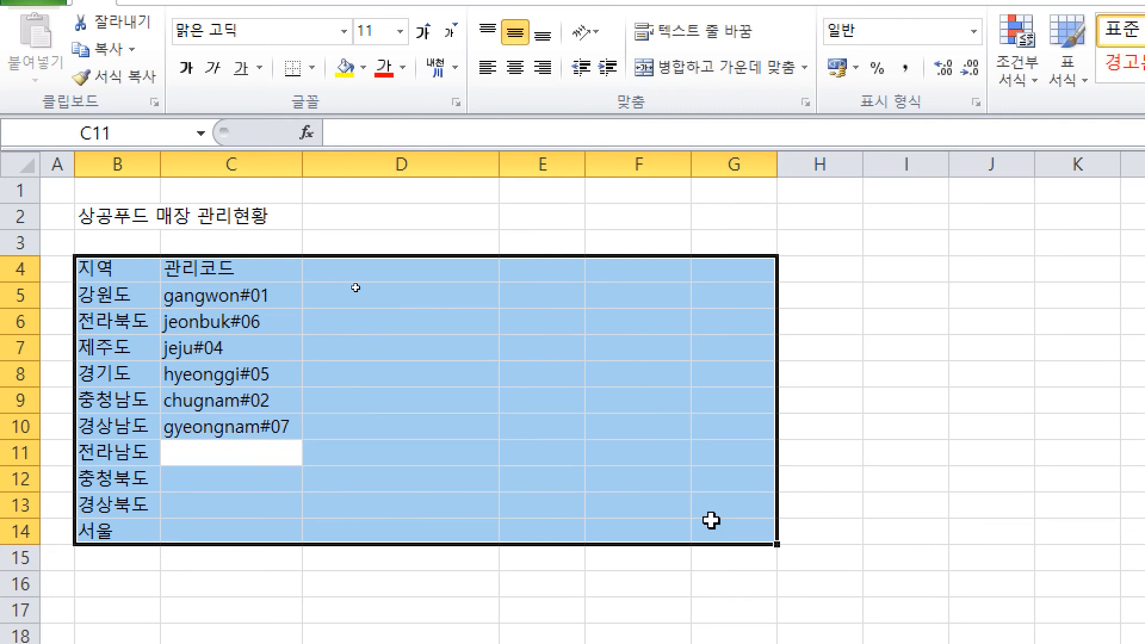
type("j")
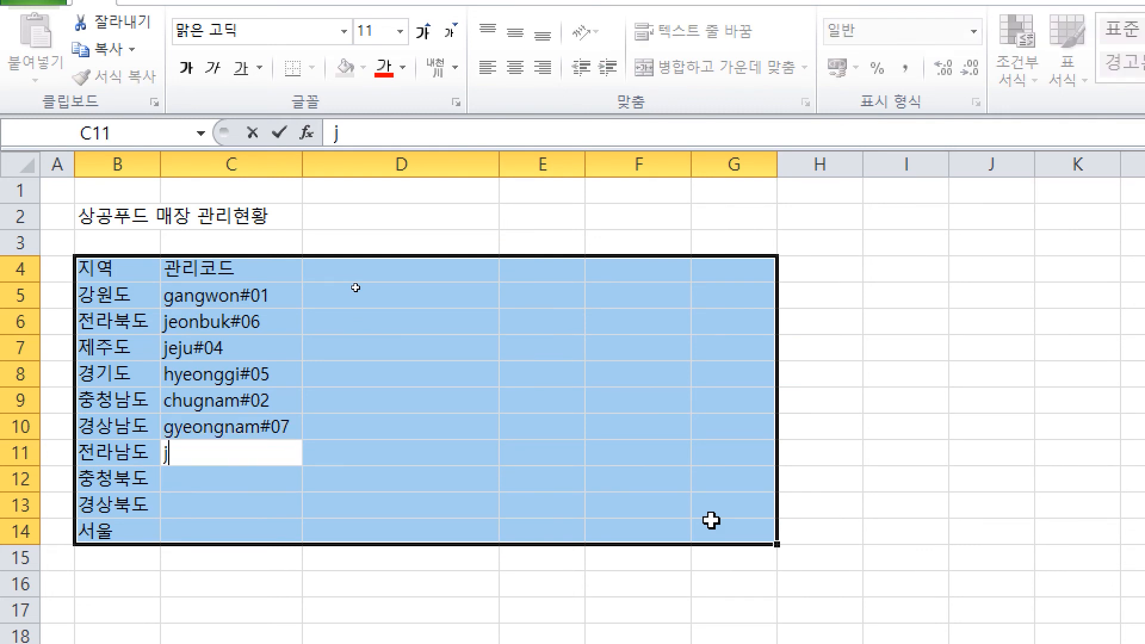
type("eon")
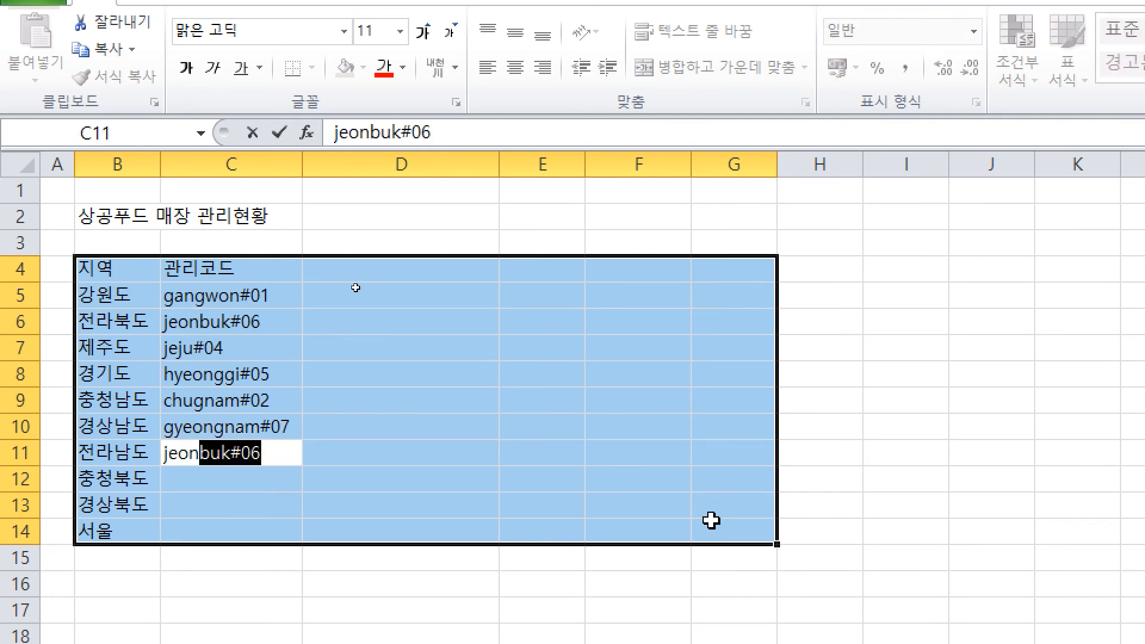
type("nam#08")
key("Return")
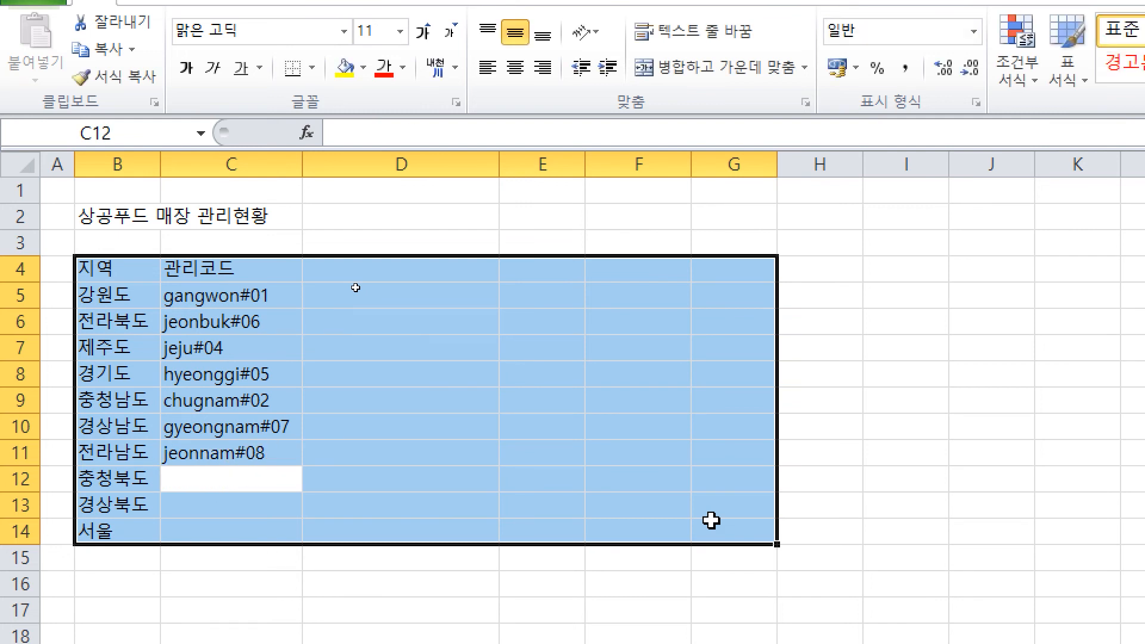
type("chu")
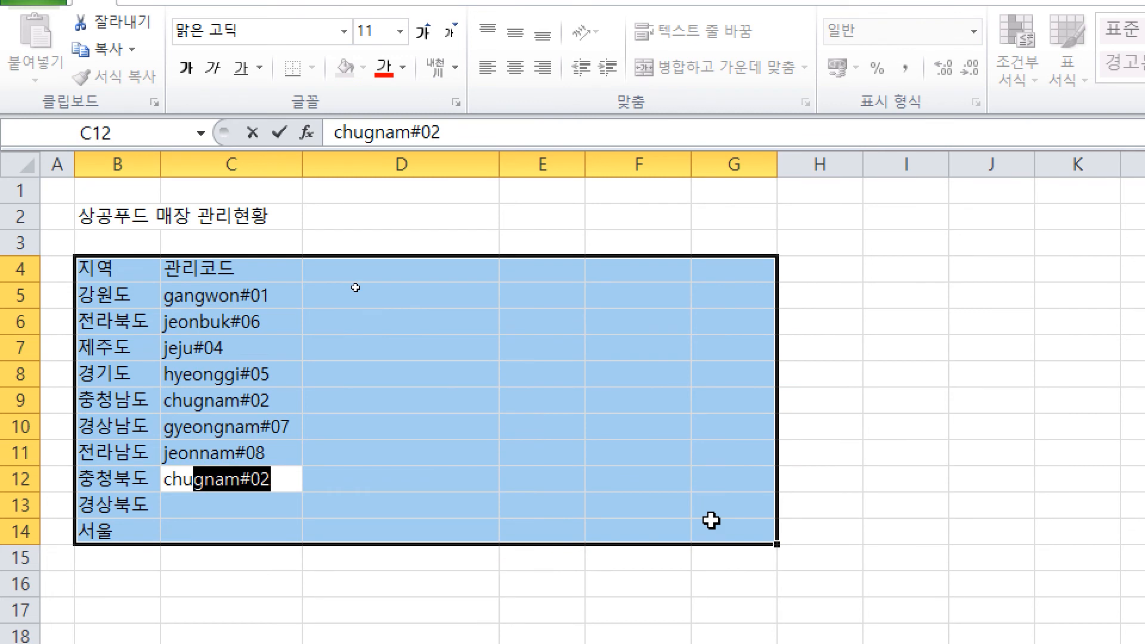
type("gbuk#03")
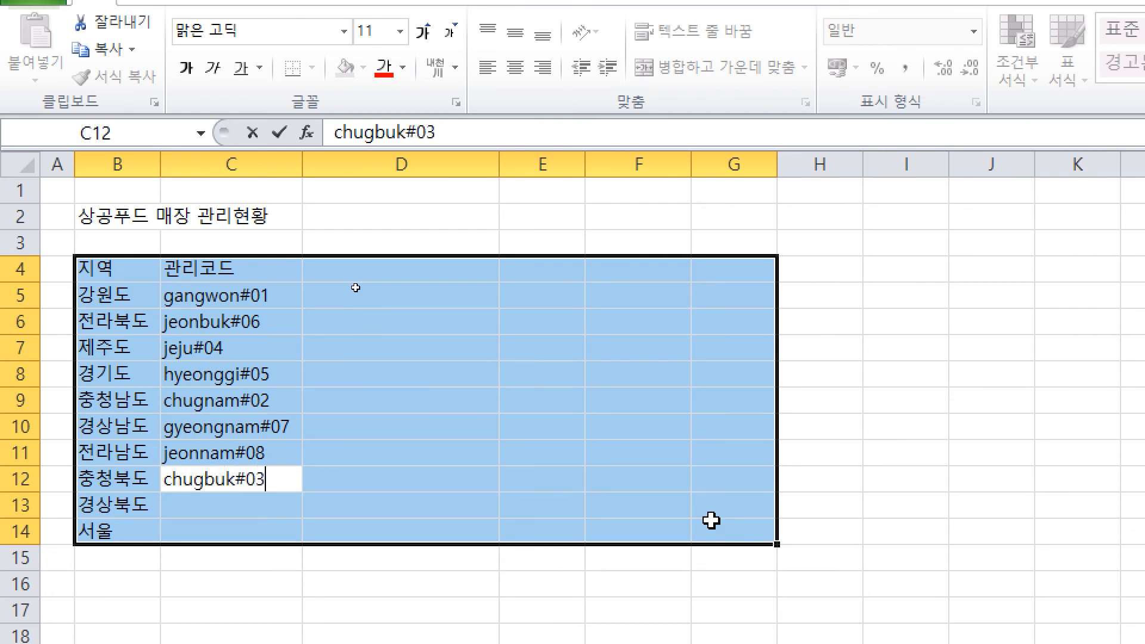
key("Return")
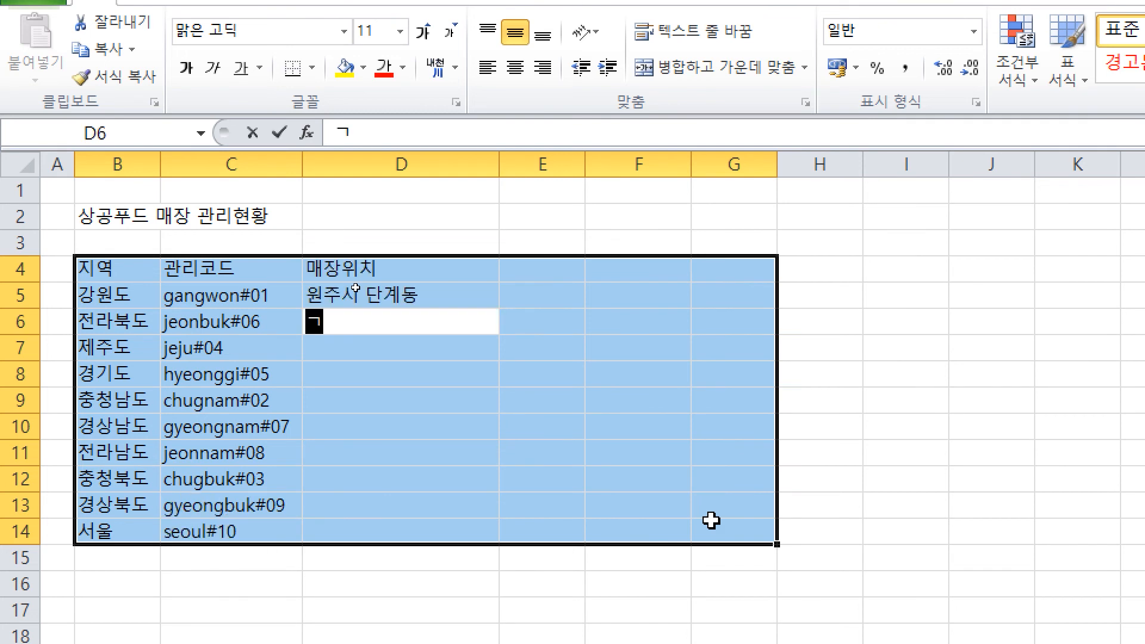
Step: Enter store locations 군산시 경암동 and 제주시 도남동 in the 매장위치 column
type("군산시 경")
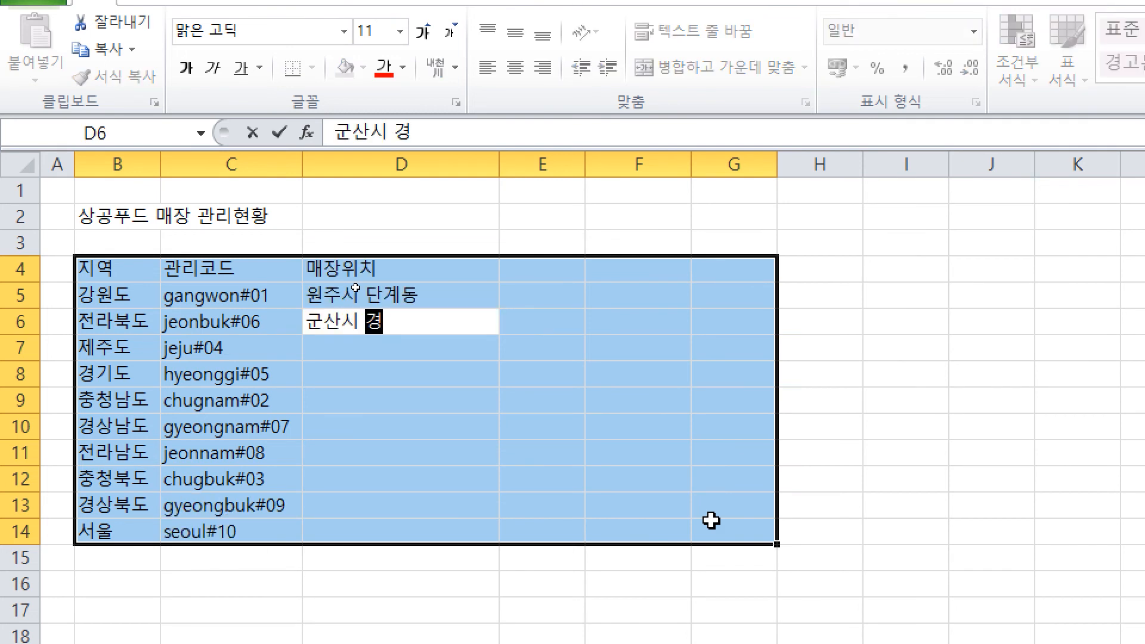
type("암동")
key("Return")
type("제주시 도남도")
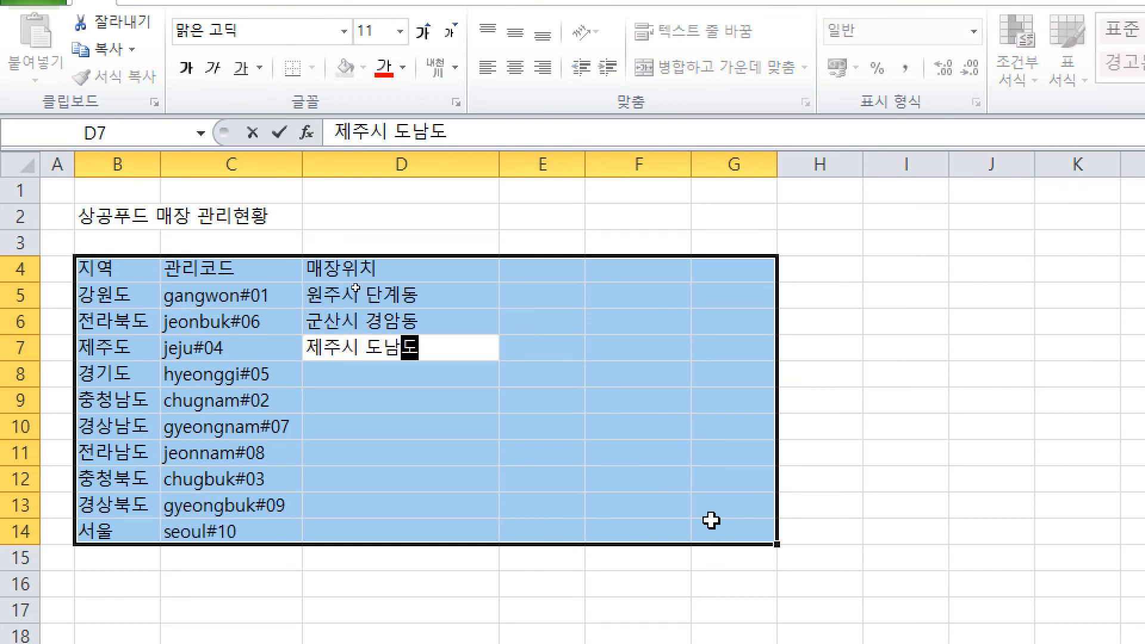
type("ㅇ")
key("Return")
type("안사")
key("BackSpace")
key("BackSpace")
key("BackSpace")
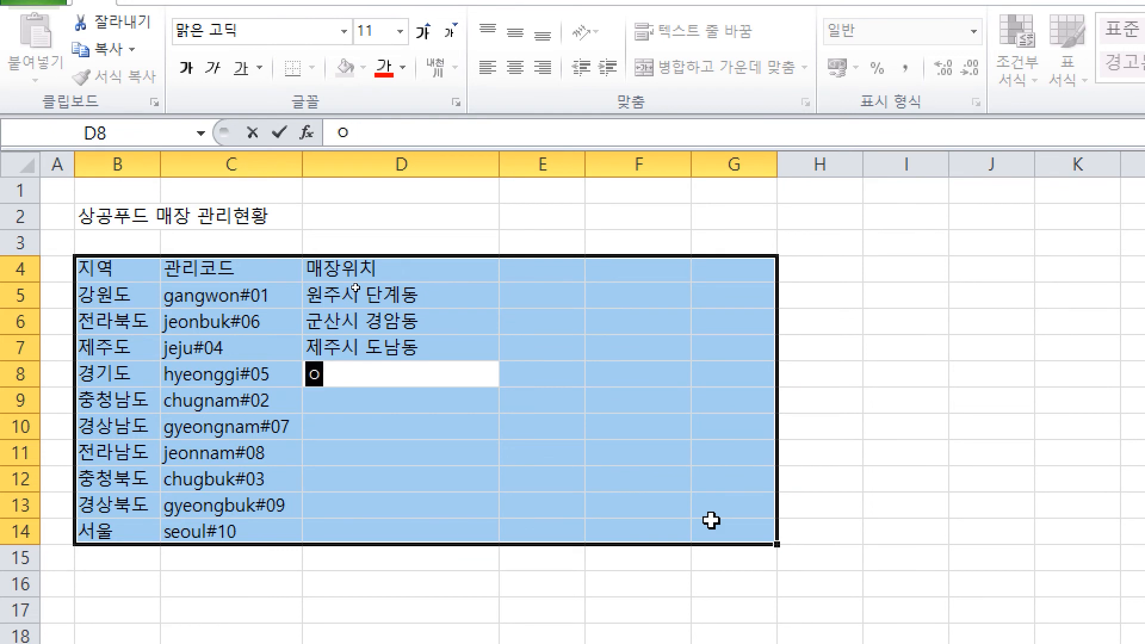
Step: Enter locations 안산시 신길동, 천안시 동남구 구룡동 and 진주시 가좌동 in D8:D10
type("안산시 신긴")
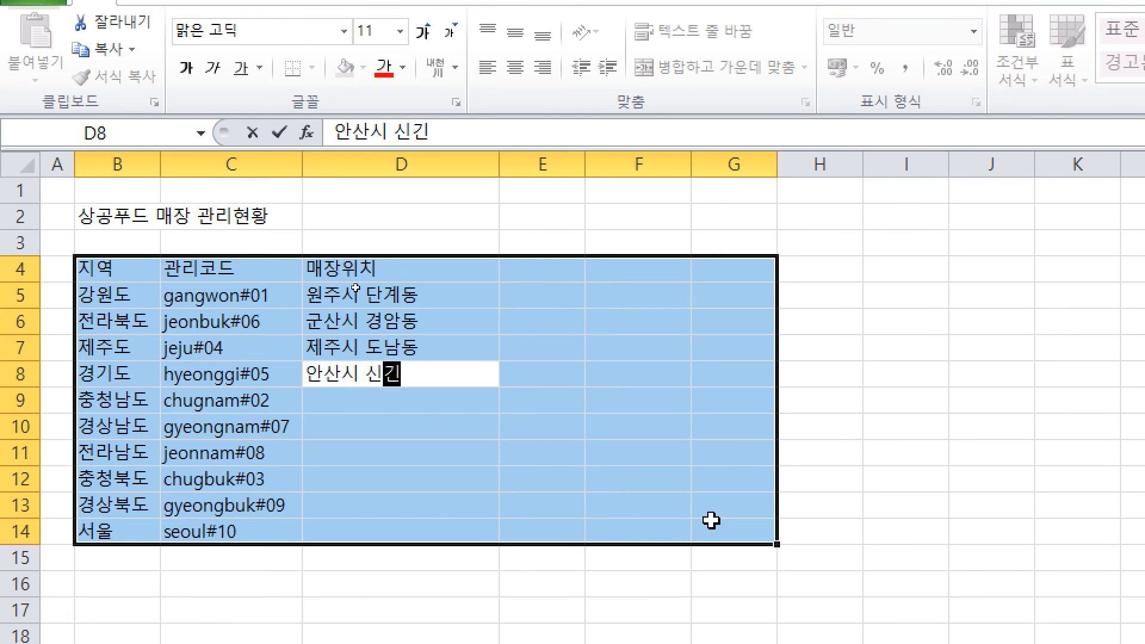
key("BackSpace")
key("BackSpace")
type("길동")
key("Return")
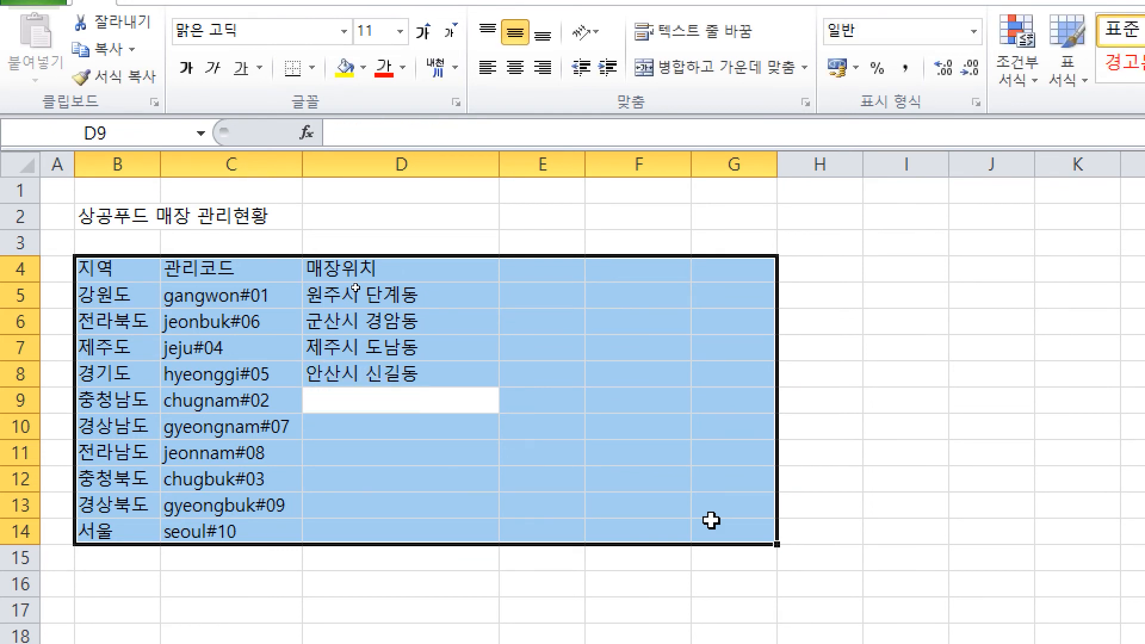
type("천안시 동남구 ")
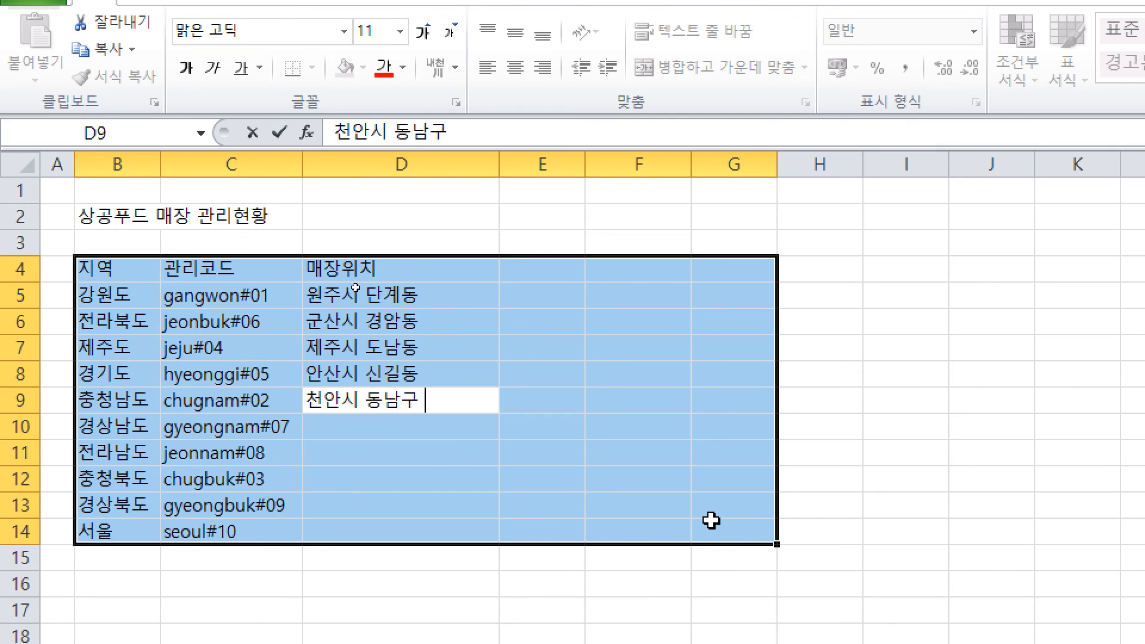
type("구룡동")
key("Return")
type("진줏")
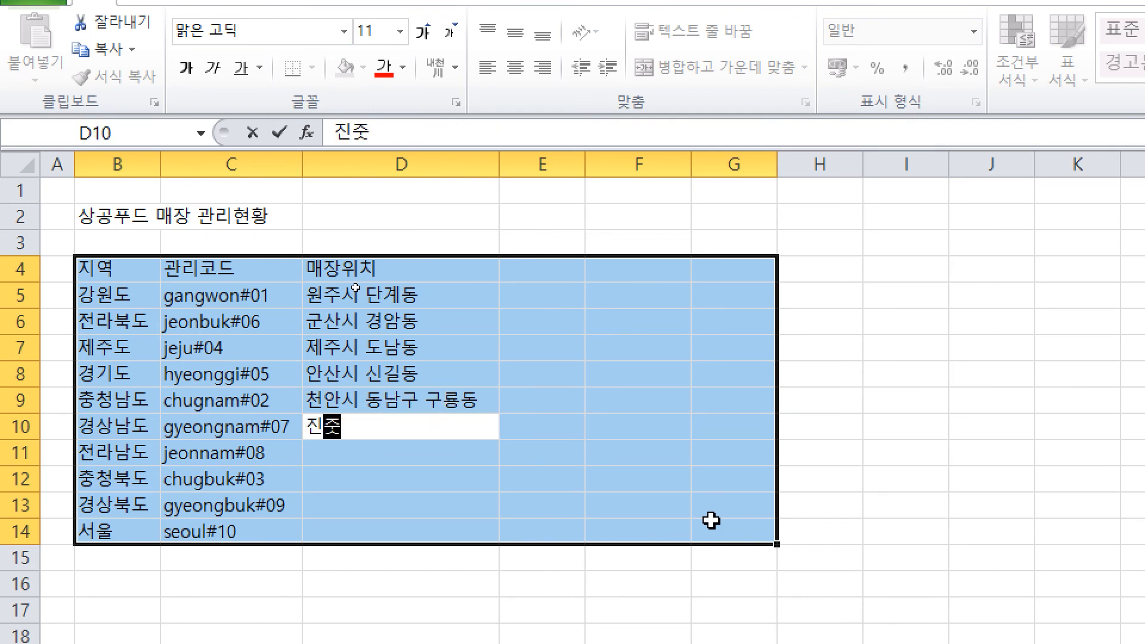
type("시 가좌동")
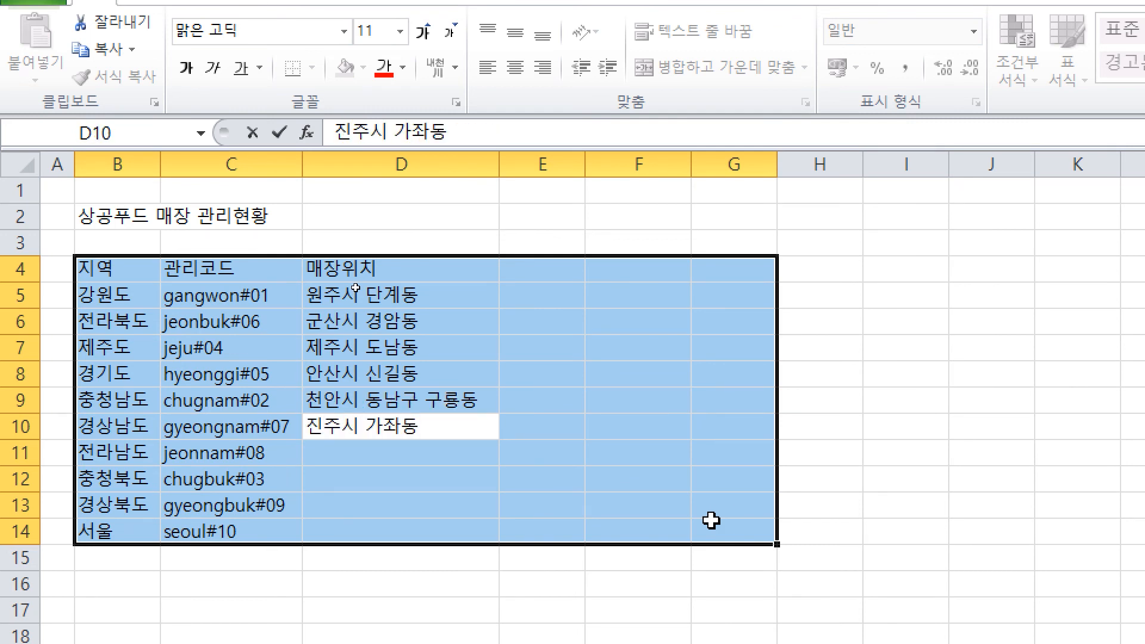
key("Return")
Step: Enter 여수시 교동, 청주시 서원구 모충동, 경주시 구정동 and 마포구 성산동 in D11:D14
type("여수시 ㄱ")
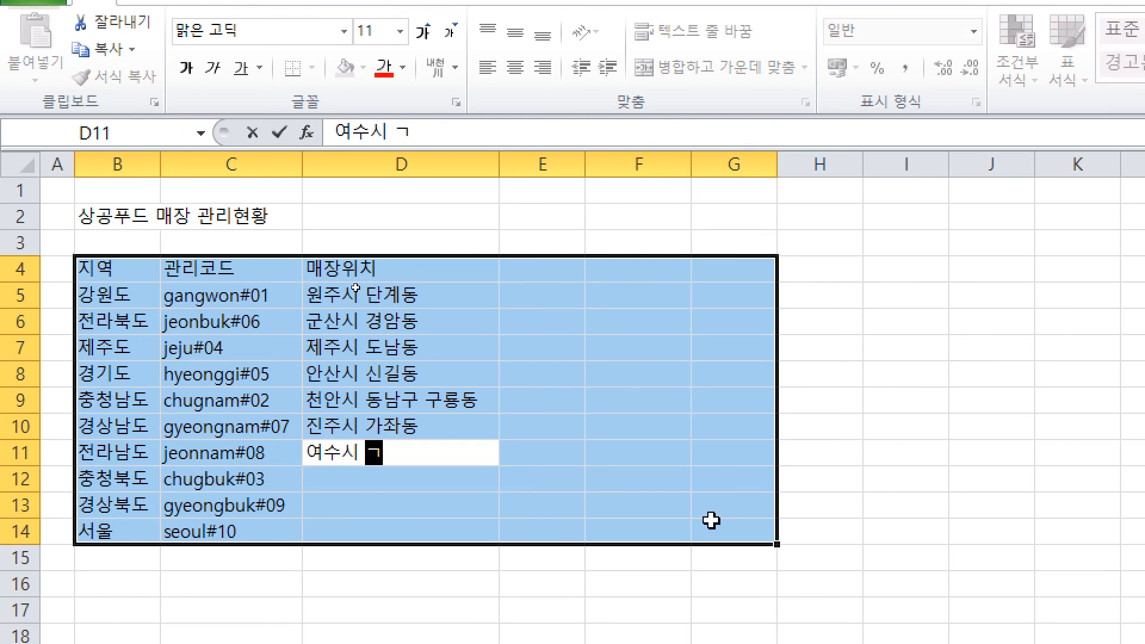
type("교동")
key("Return")
type("청주시 서원")
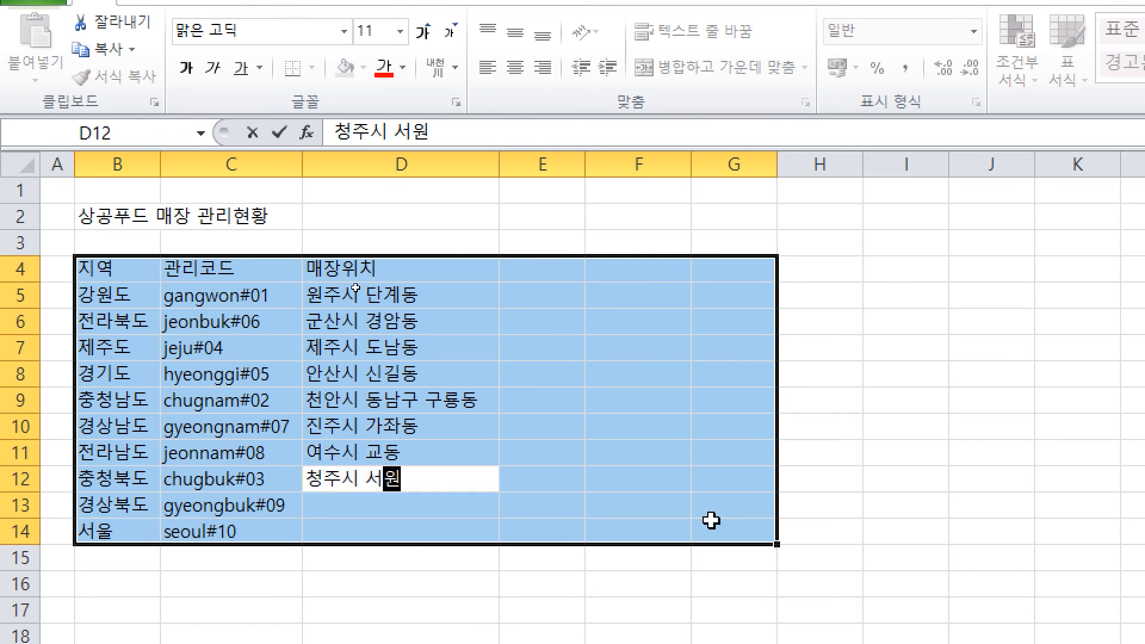
type("구 몿")
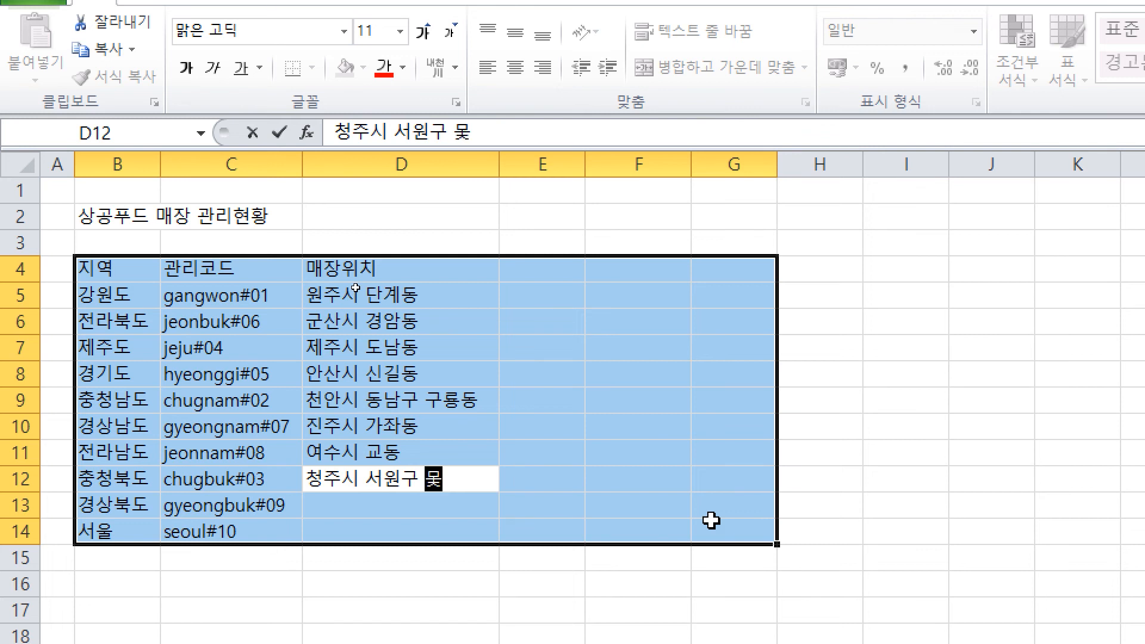
type("충동")
key("Return")
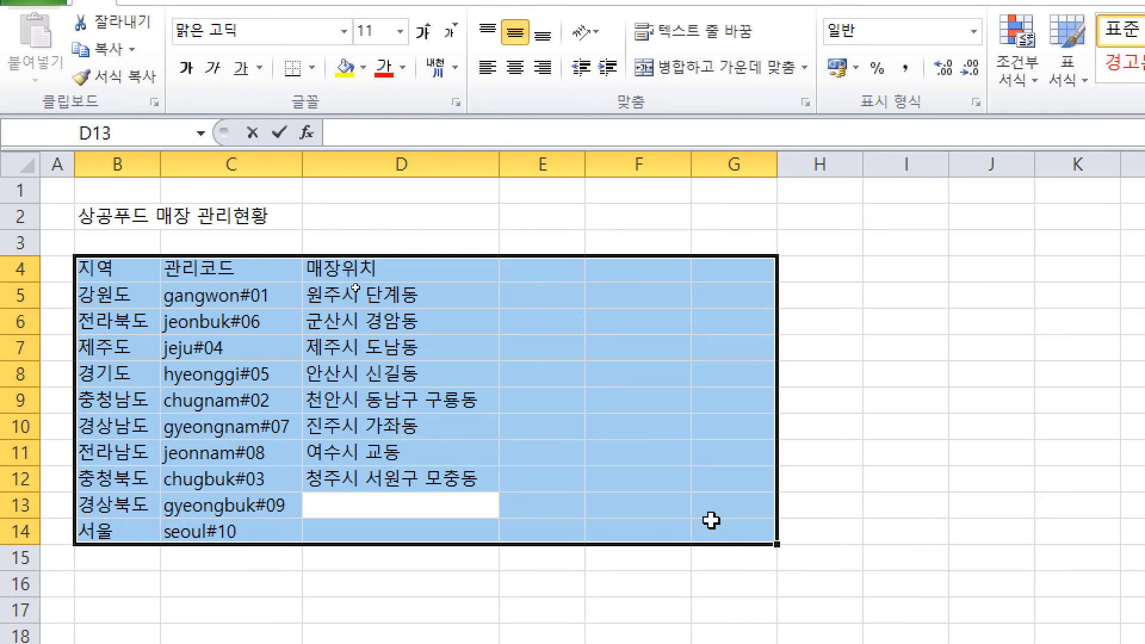
type("경주시 구정동")
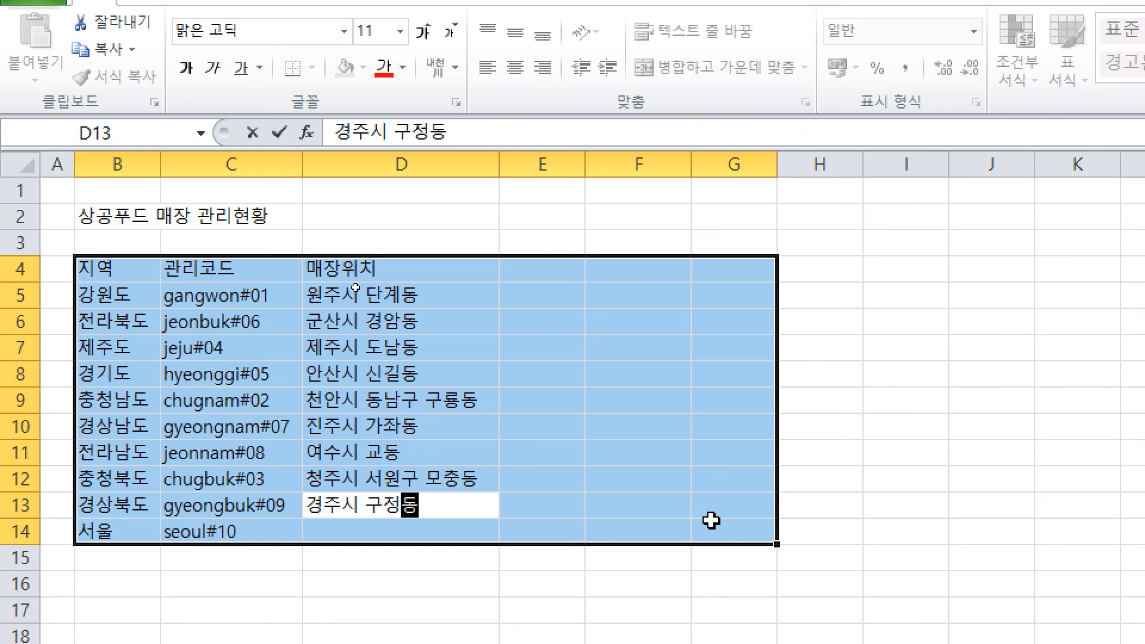
key("Return")
type("마포구 성산동")
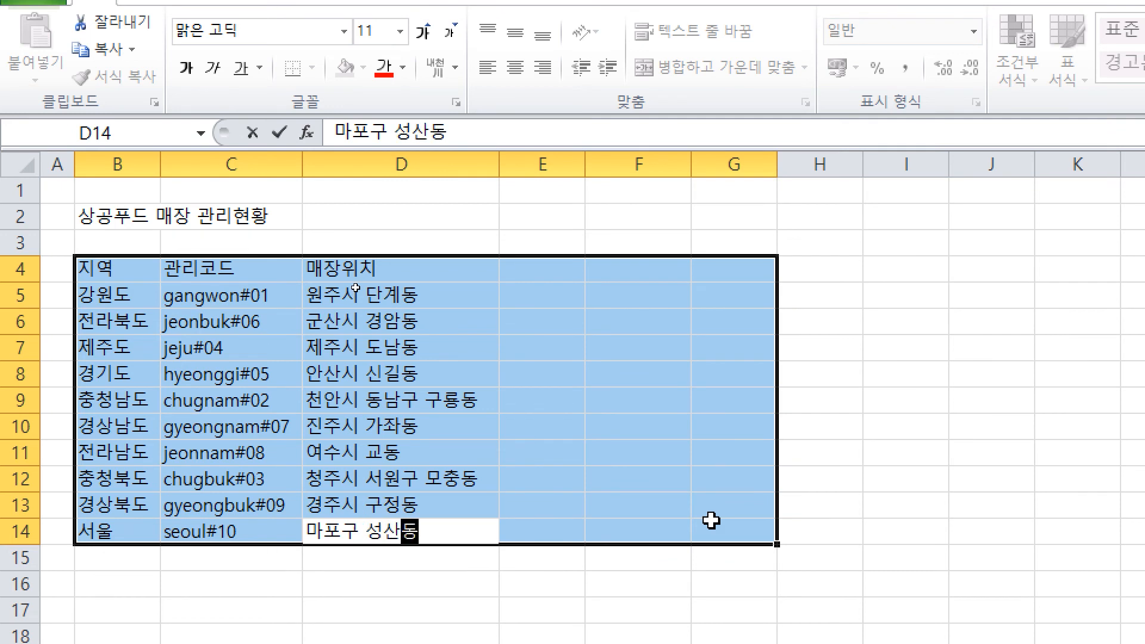
key("Return")
Step: Add the 담당자 header in E4 and manager names for 강원도 through 경기도
type("담당자")
key("Return")
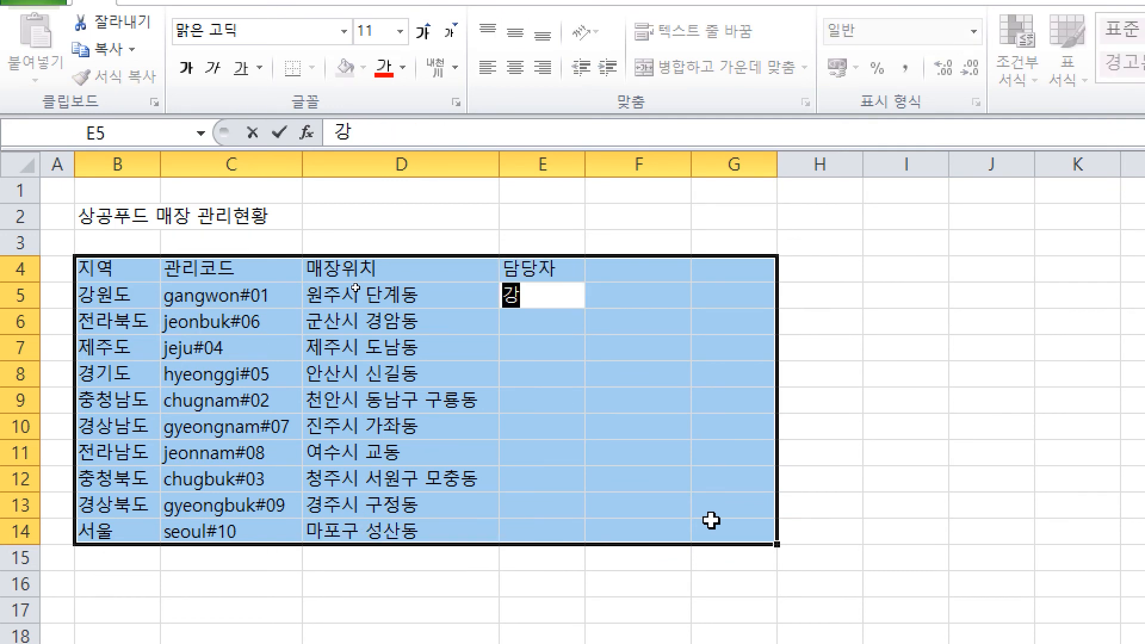
key("Return")
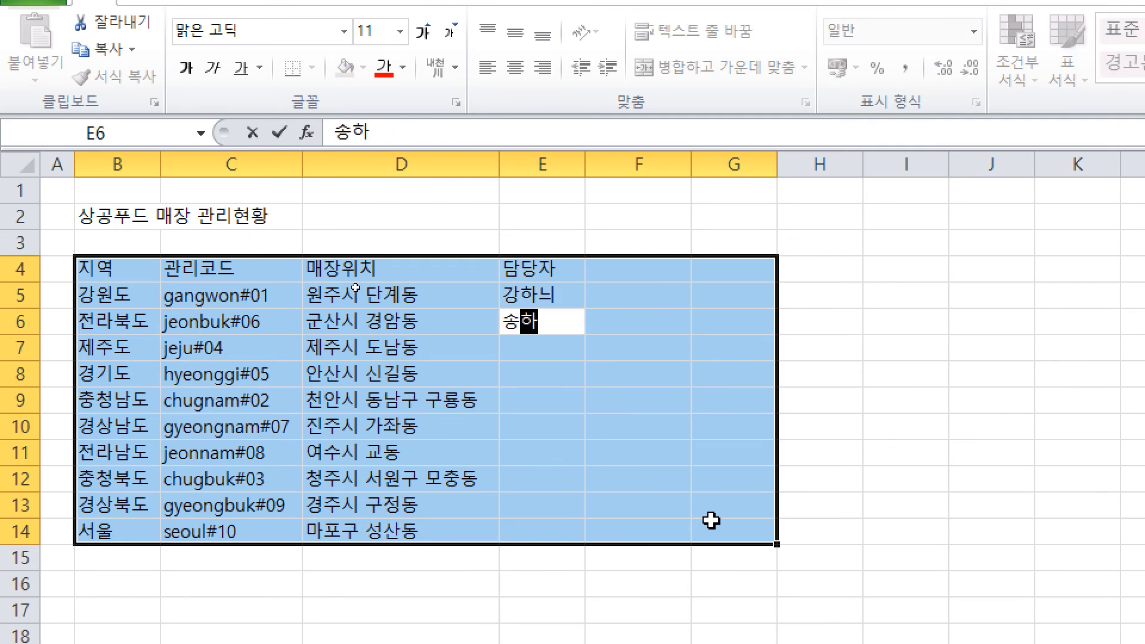
key("Return")
key("Return")
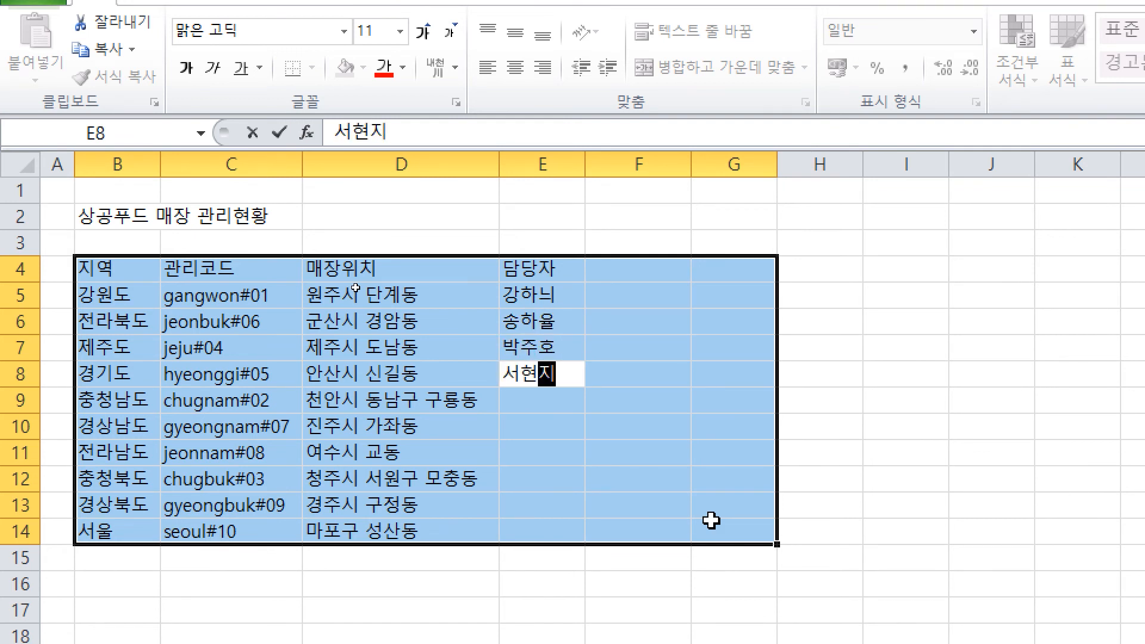
type("ㄴ")
key("Return")
Step: Enter manager names for the 충청남도 through 경상북도 stores in E9:E13
key("Return")
key("Return")
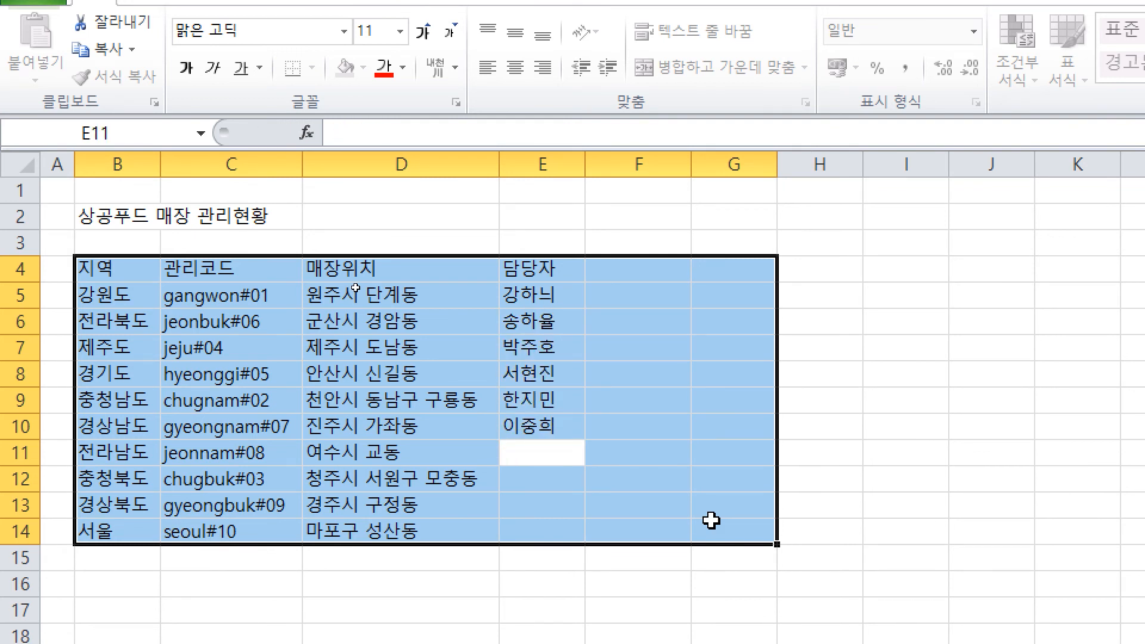
key("Return")
key("Return")
type("ㅇ")
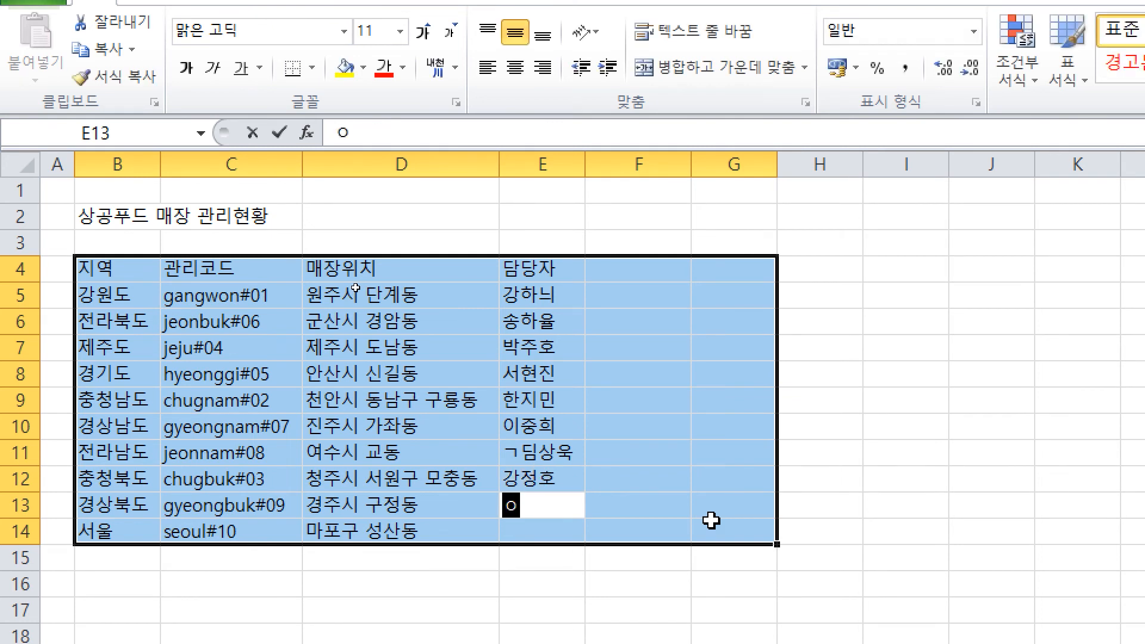
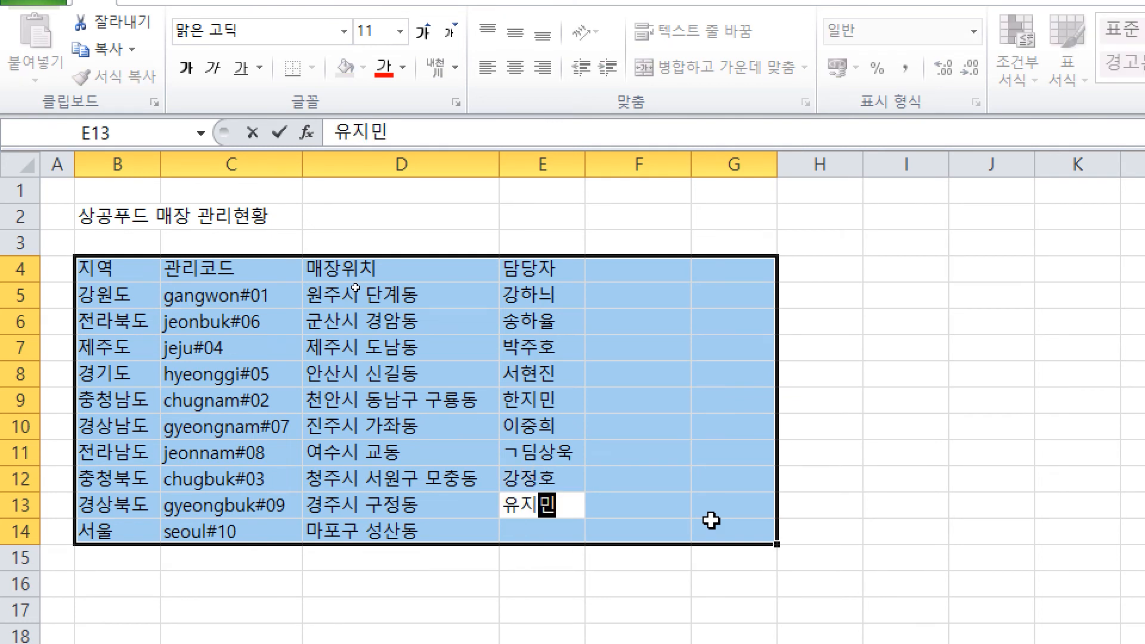
key("Return")
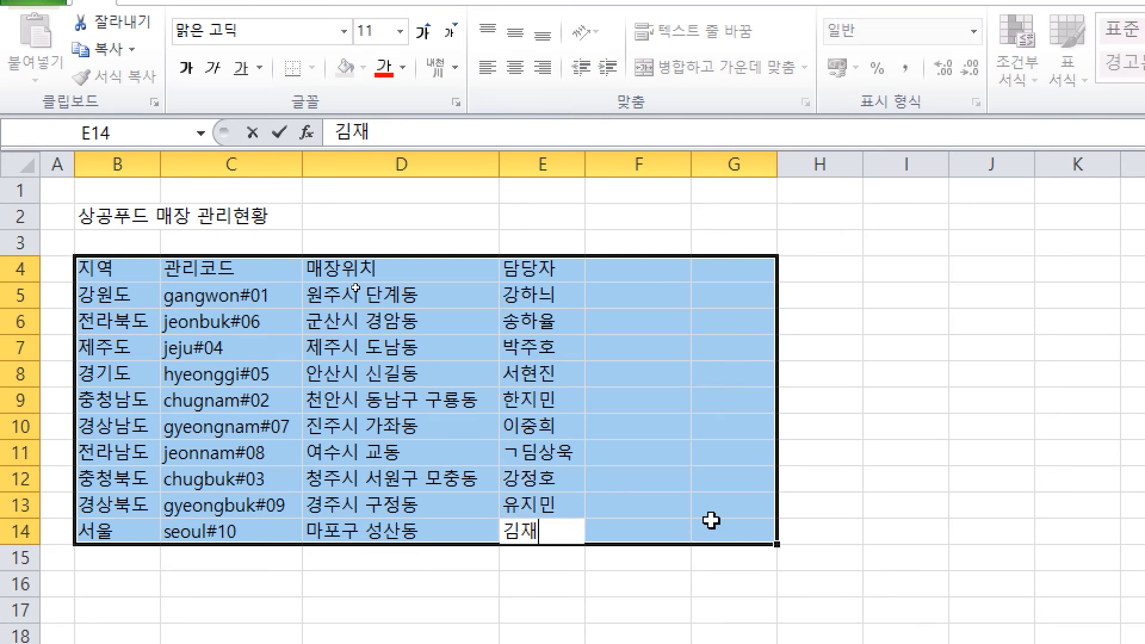
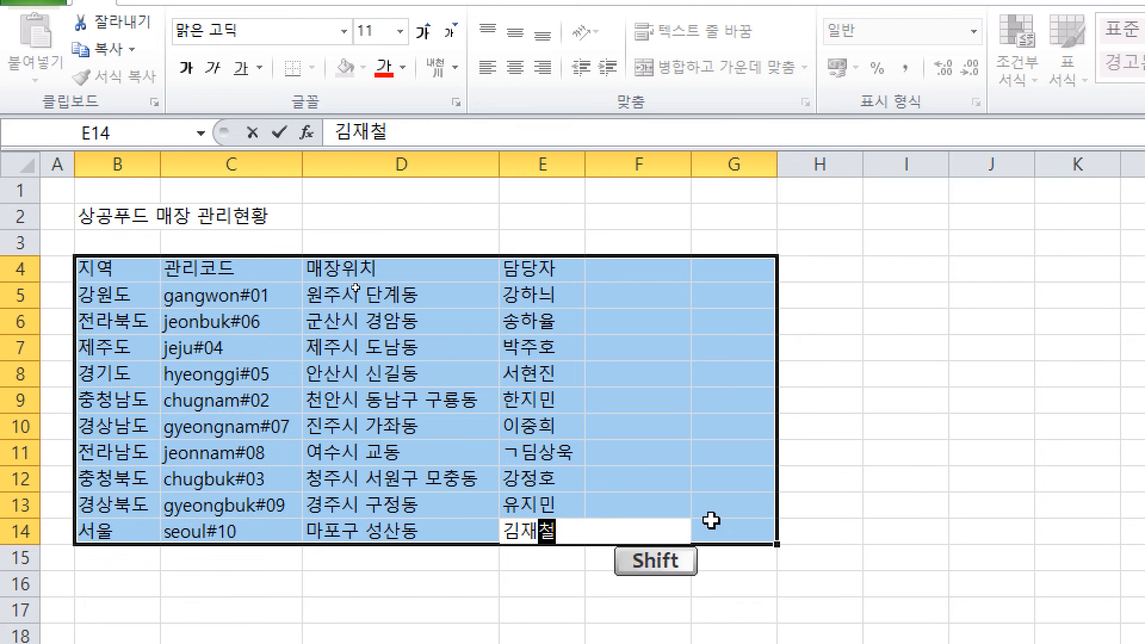
Step: Enter the 서울 manager's name in E14 and retype E11's misspelled manager name correctly
key("shift+Return")
key("shift+Return")
key("shift+Return")
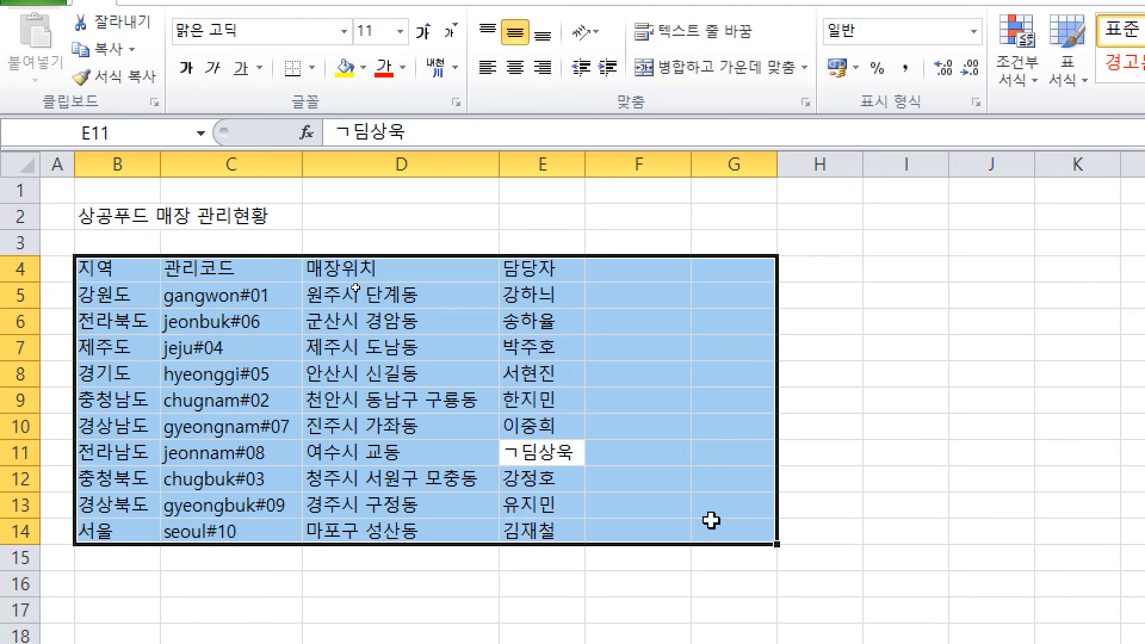
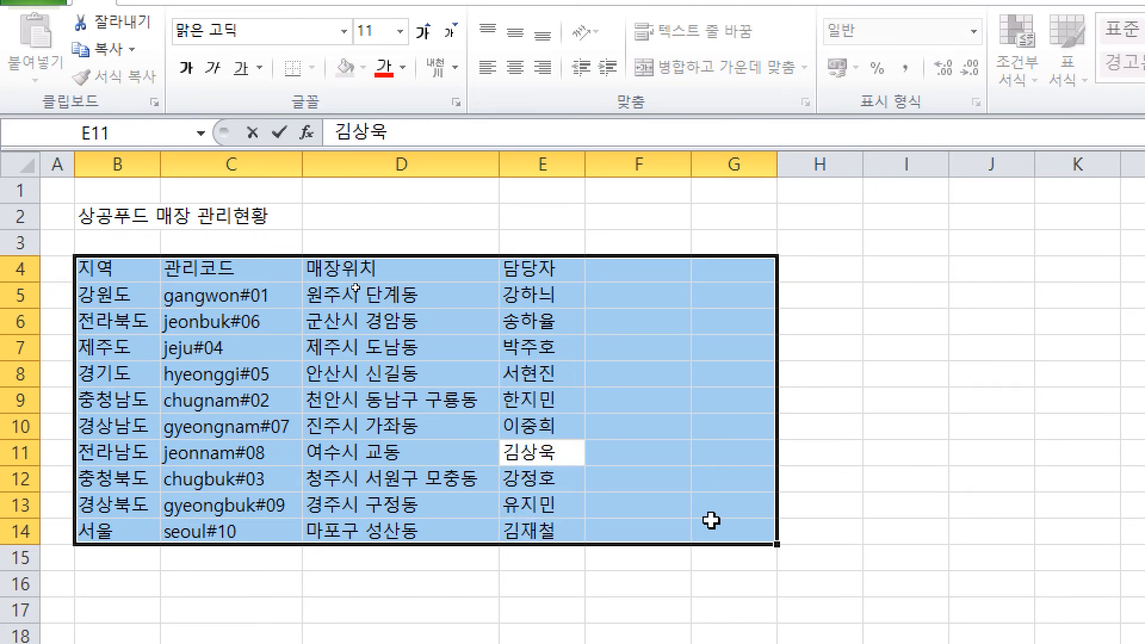
key("Return")
key("Return")
key("Return")
key("Return")
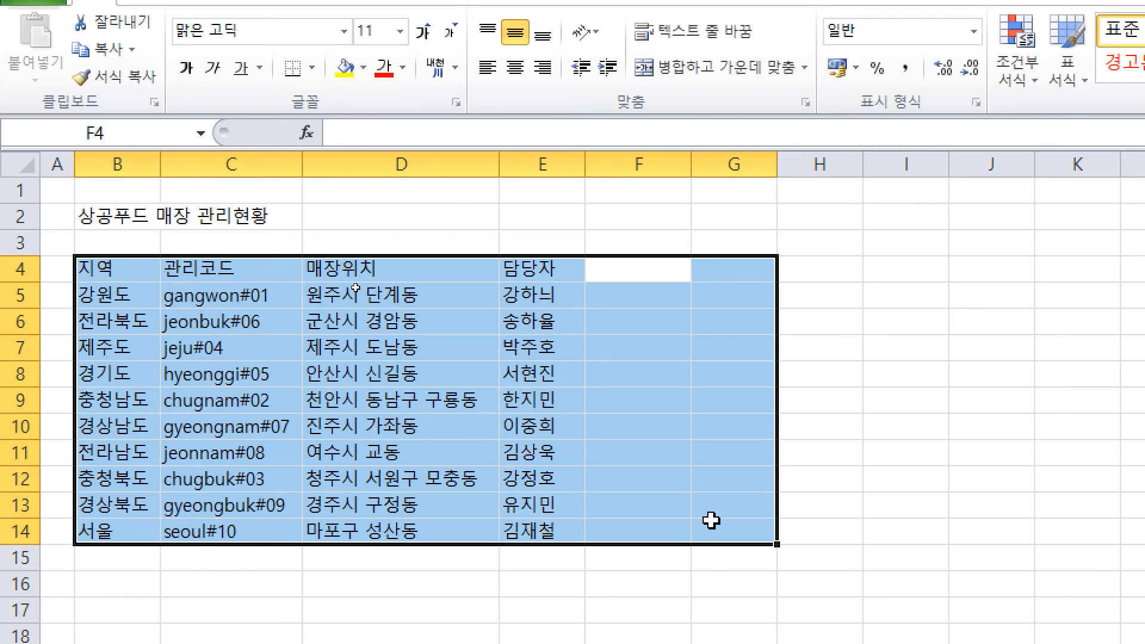
Step: Add the 개장일 header with opening dates 12-4-5, 07-05-01, 12-08-09 and 09-11-17
type("개장일")
key("Return")
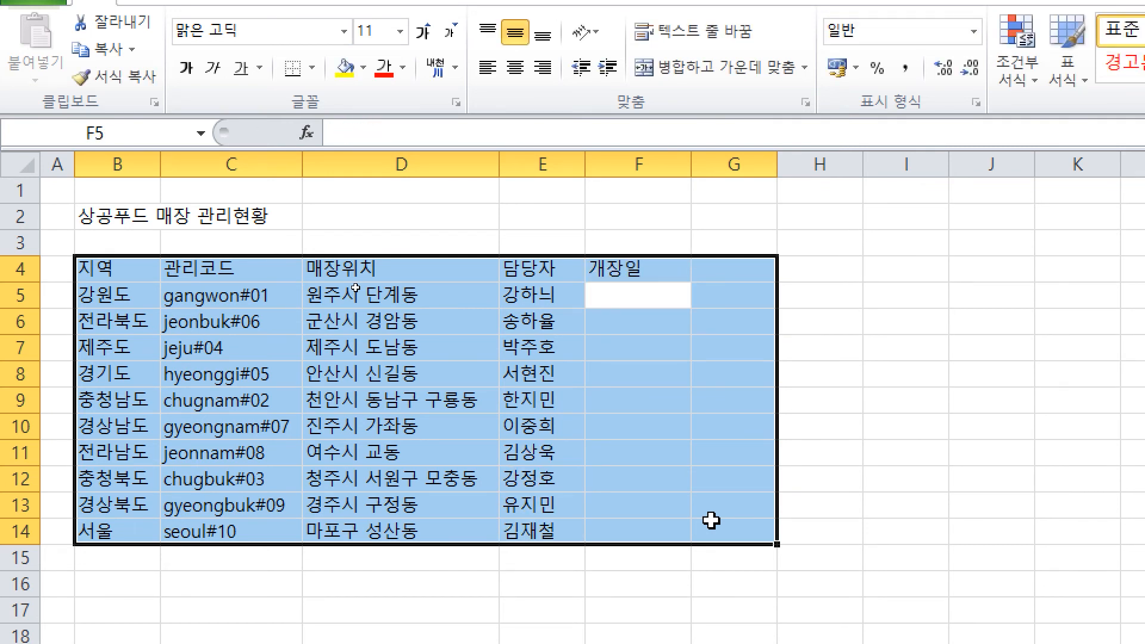
type("12")
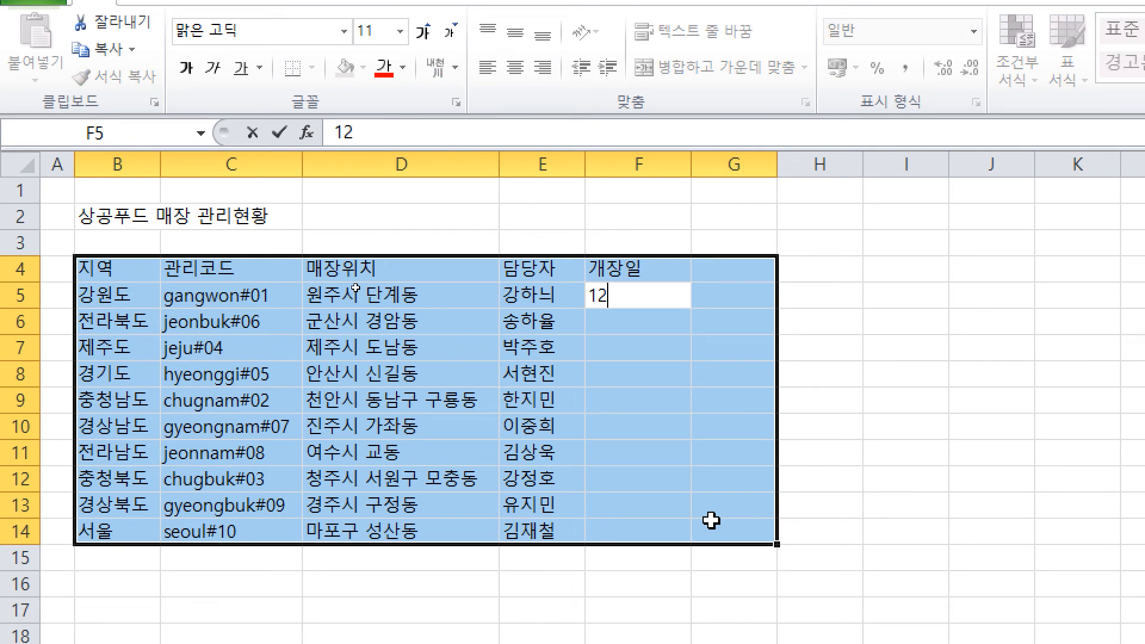
type("-4-5")
key("Return")
type("0")
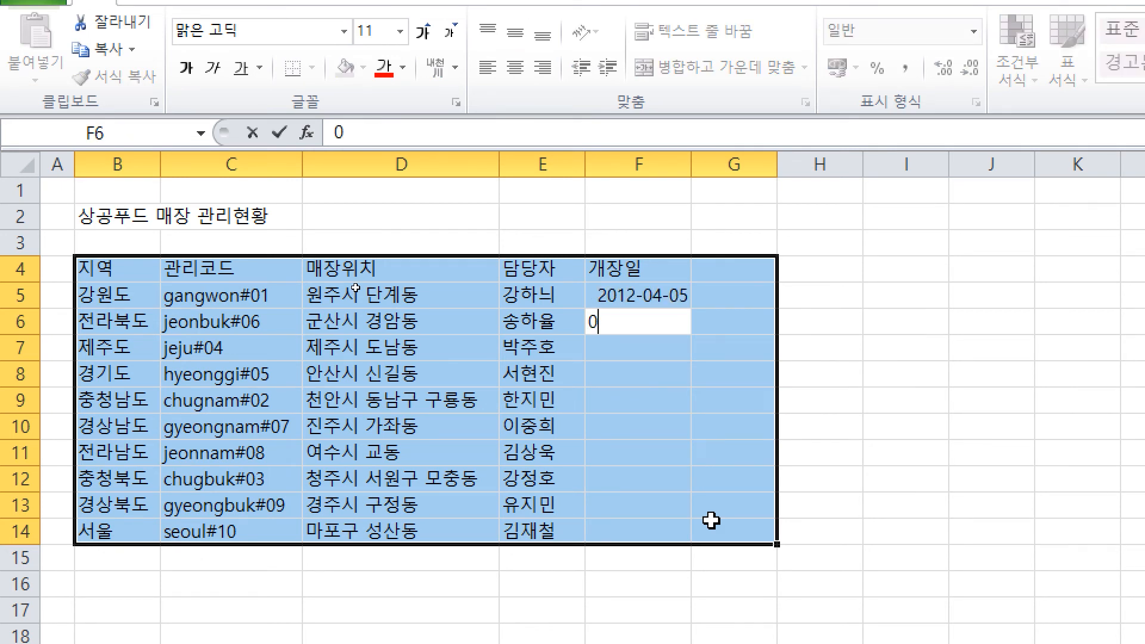
type("7-05-01")
key("Return")
type("1")
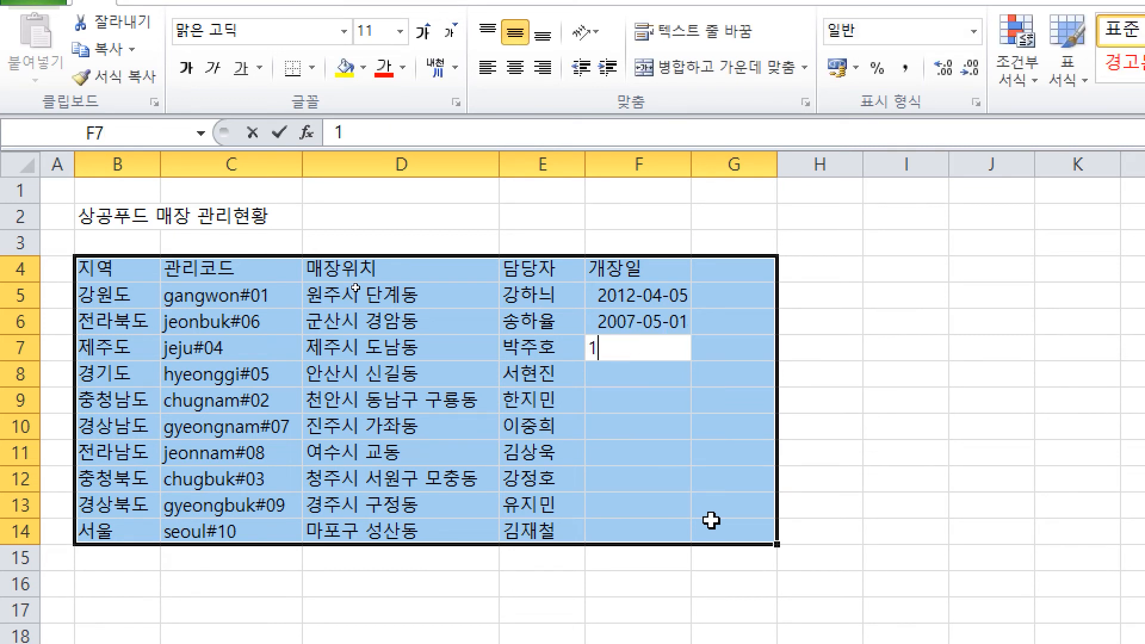
type("2-08-09")
key("Return")
type("09-")
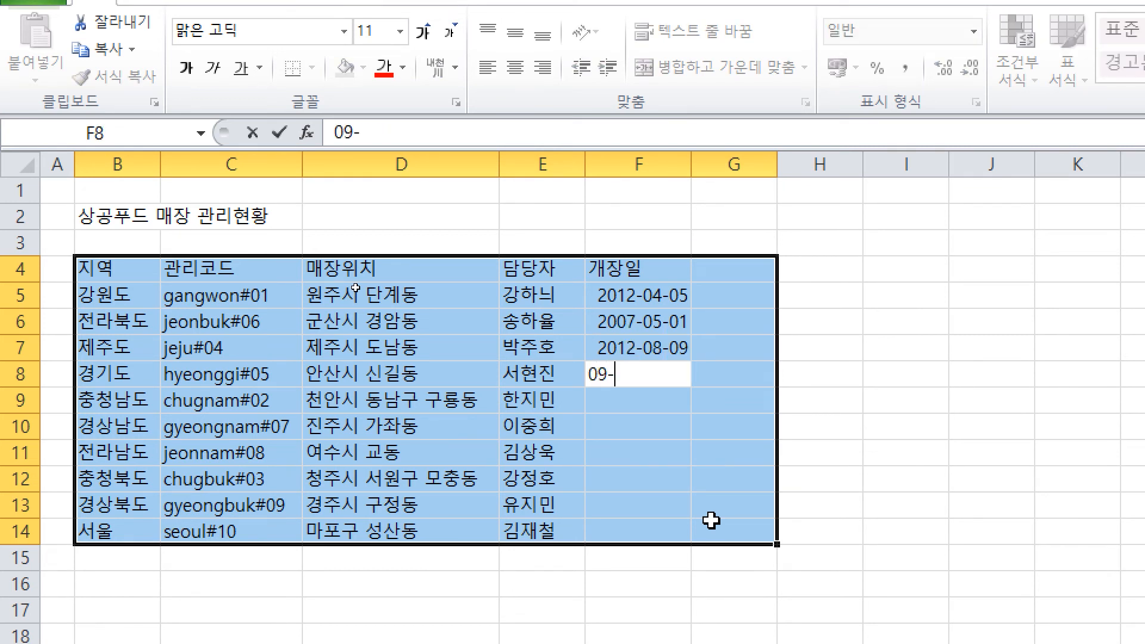
type("11-17")
key("Return")
Step: Continue the opening dates with 10-08-11, 15-11-30 and a 14-6 date
type("10-")
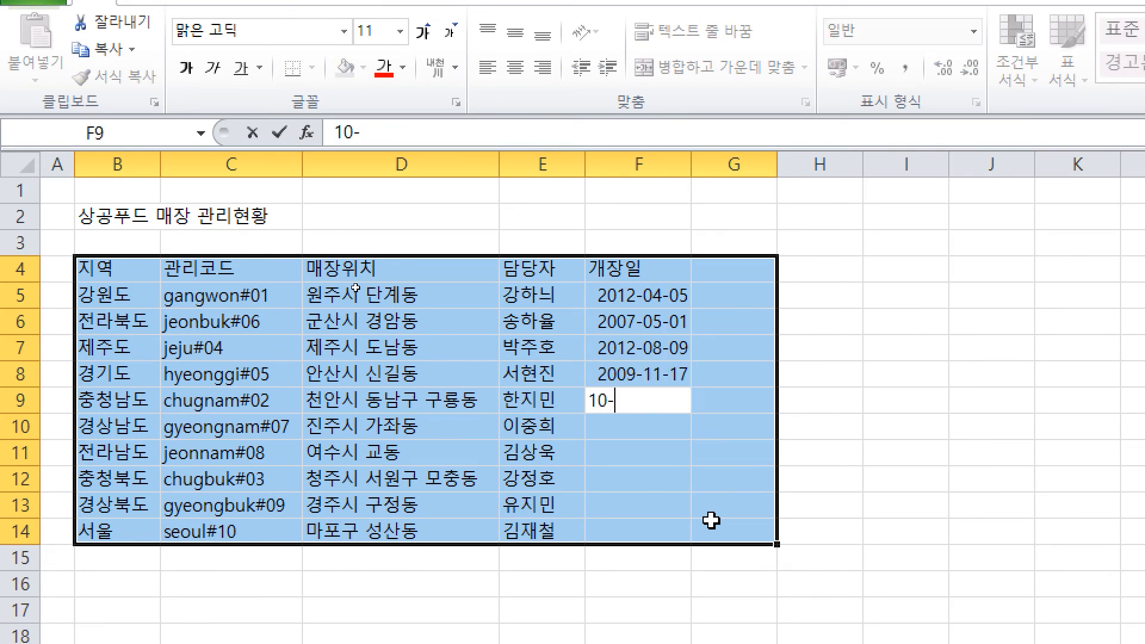
type("08-11")
key("Return")
type("15-11-30")
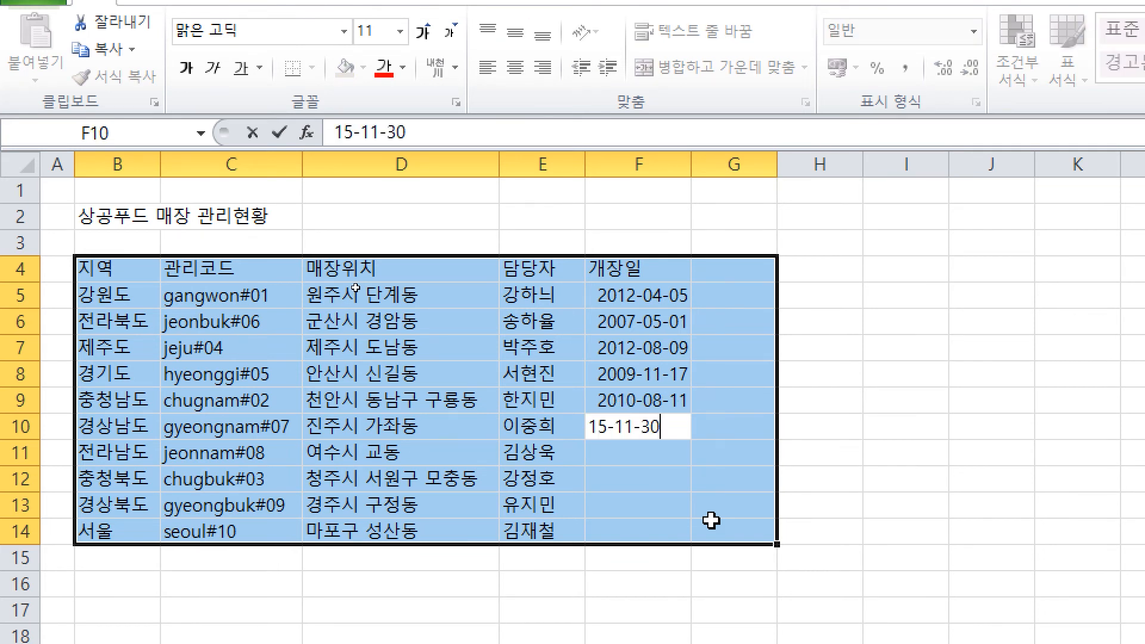
key("Return")
type("14-6")
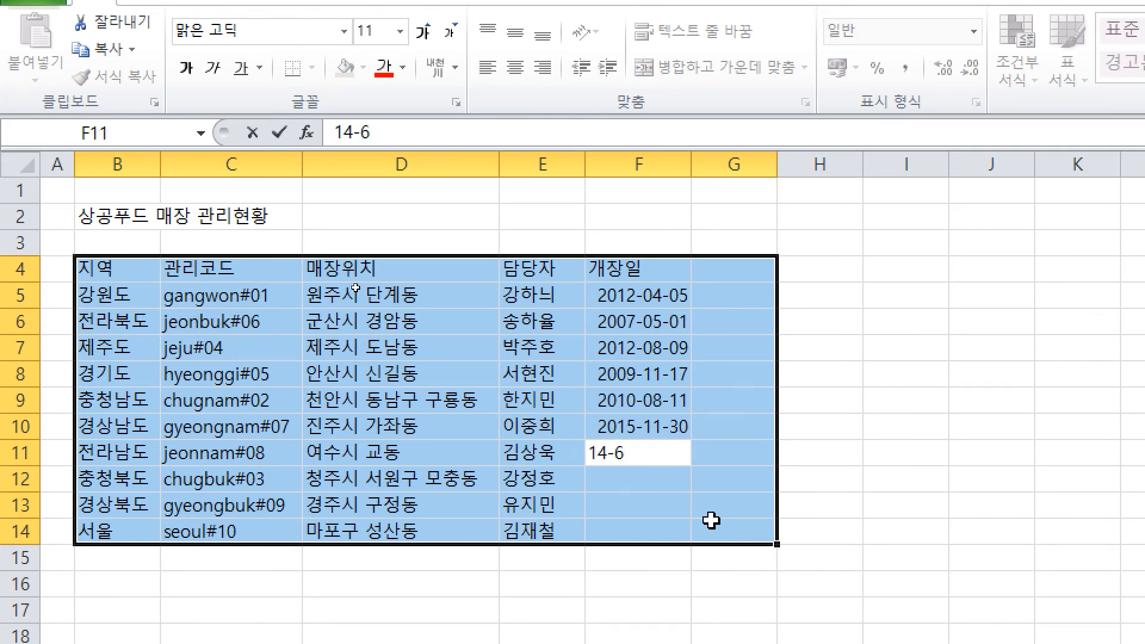
key("BackSpace")
type("6")
type("-11")
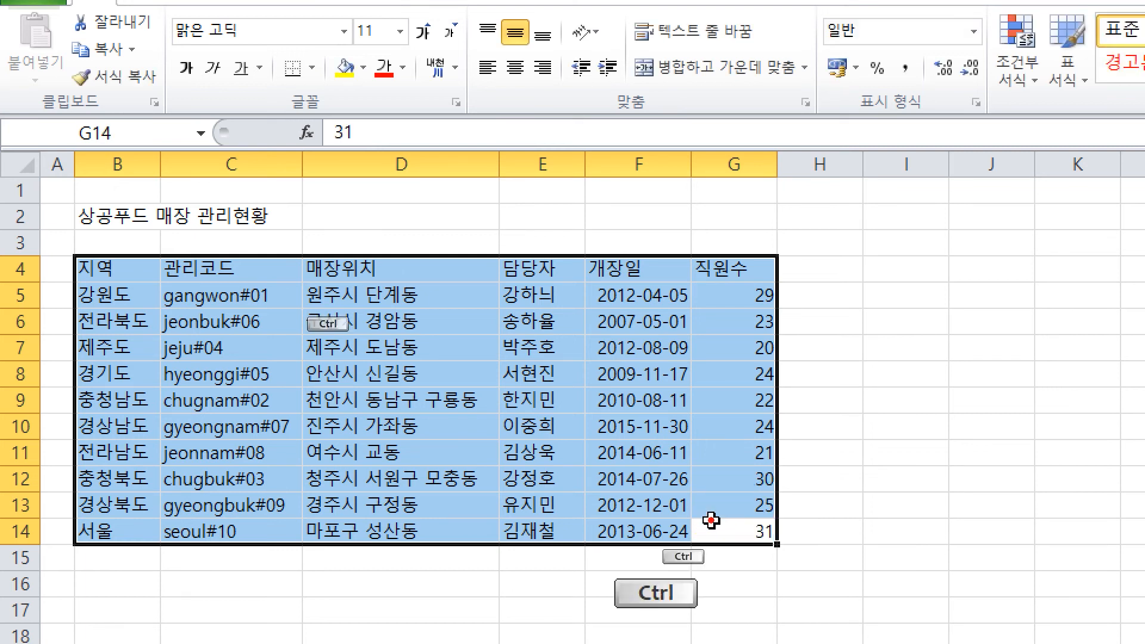
Step: Mark the score 160 and 5점 in red ink, then clear the annotations
left_click_drag(597, 160, 554, 246)
left_click_drag(603, 203, 683, 226)
left_click(769, 249)
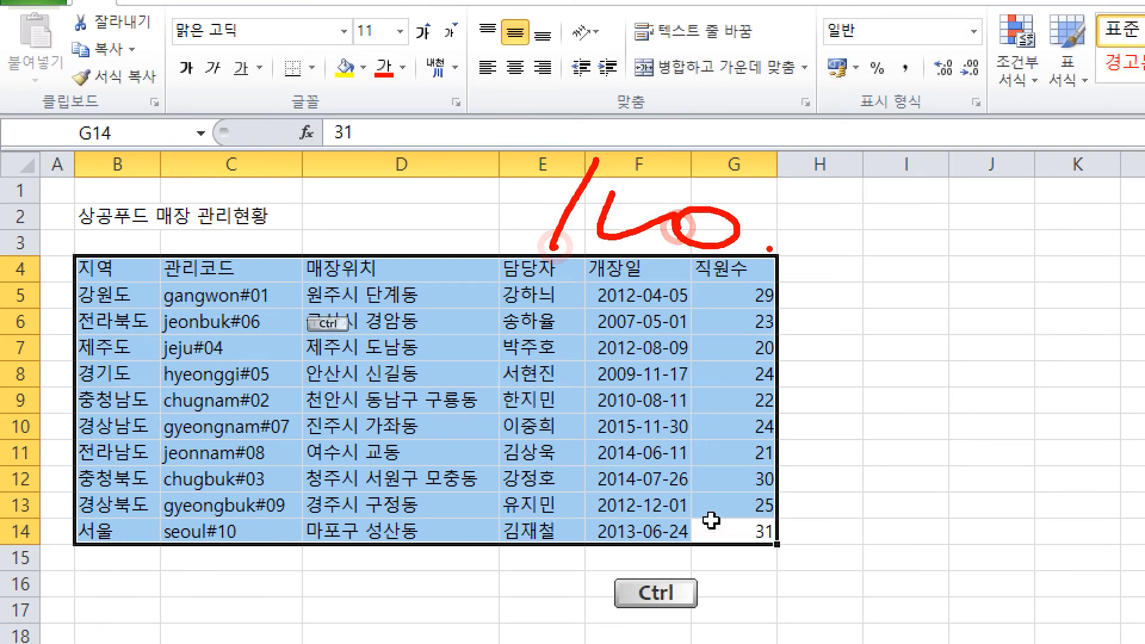
mouse_move(863, 203)
left_mouse_down()
mouse_move(848, 285)
mouse_move(918, 223)
left_mouse_up()
mouse_move(940, 210)
left_mouse_down()
mouse_move(918, 265)
mouse_move(986, 271)
left_mouse_up()
mouse_move(946, 284)
left_mouse_down()
mouse_move(947, 322)
mouse_move(917, 318)
left_mouse_up()
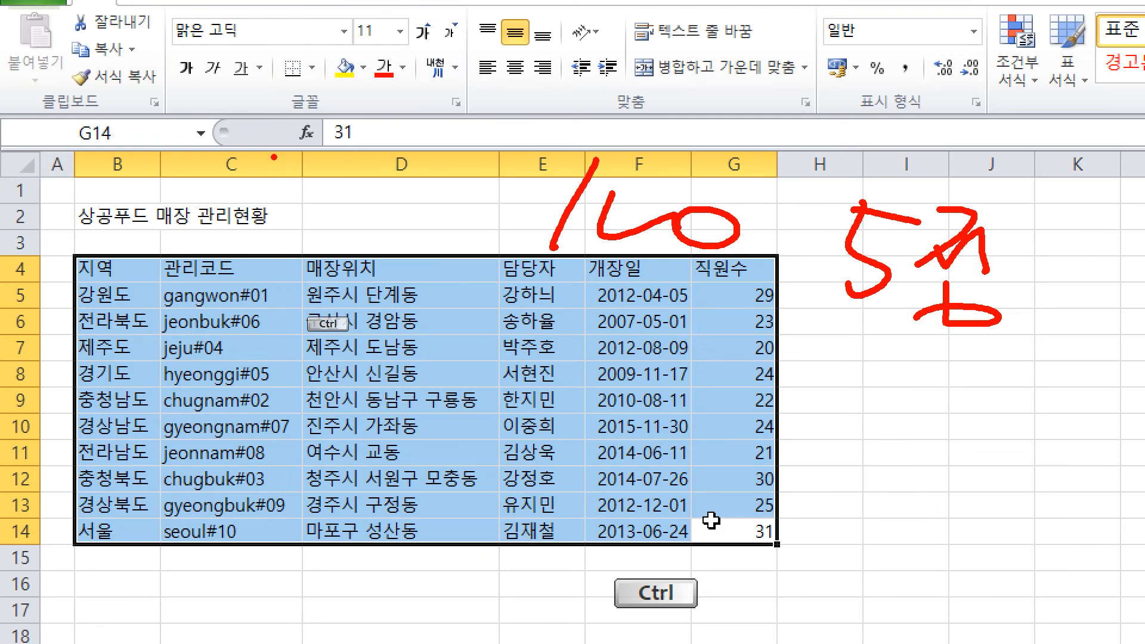
key("Escape")
left_click(726, 442)
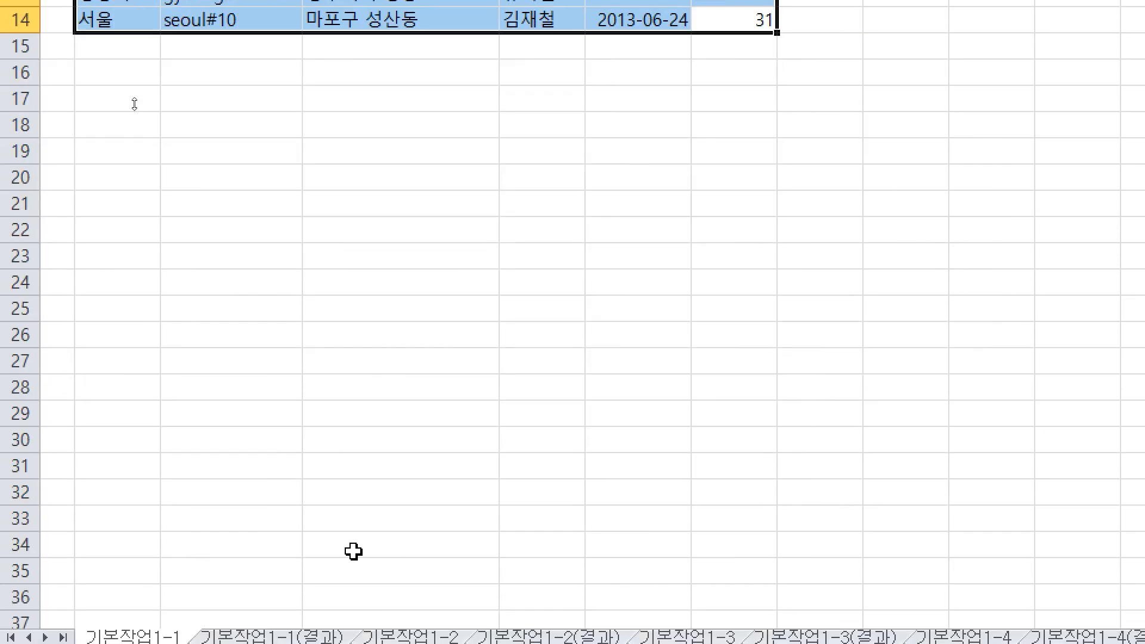
key("ctrl+4")
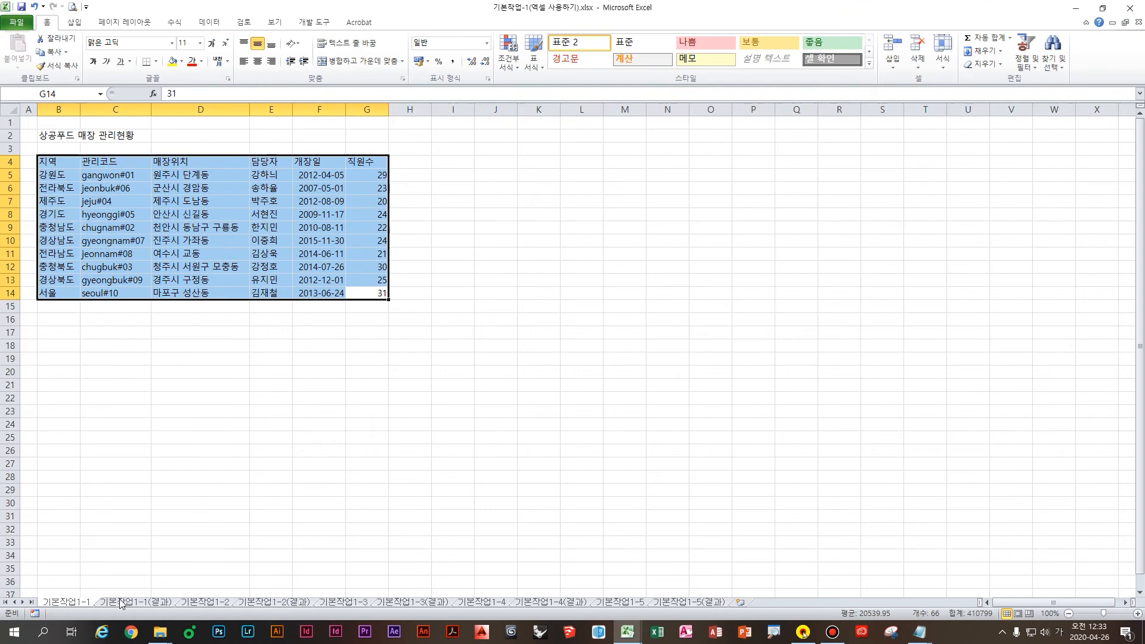
left_click(69, 604)
left_click(125, 603)
left_click(69, 604)
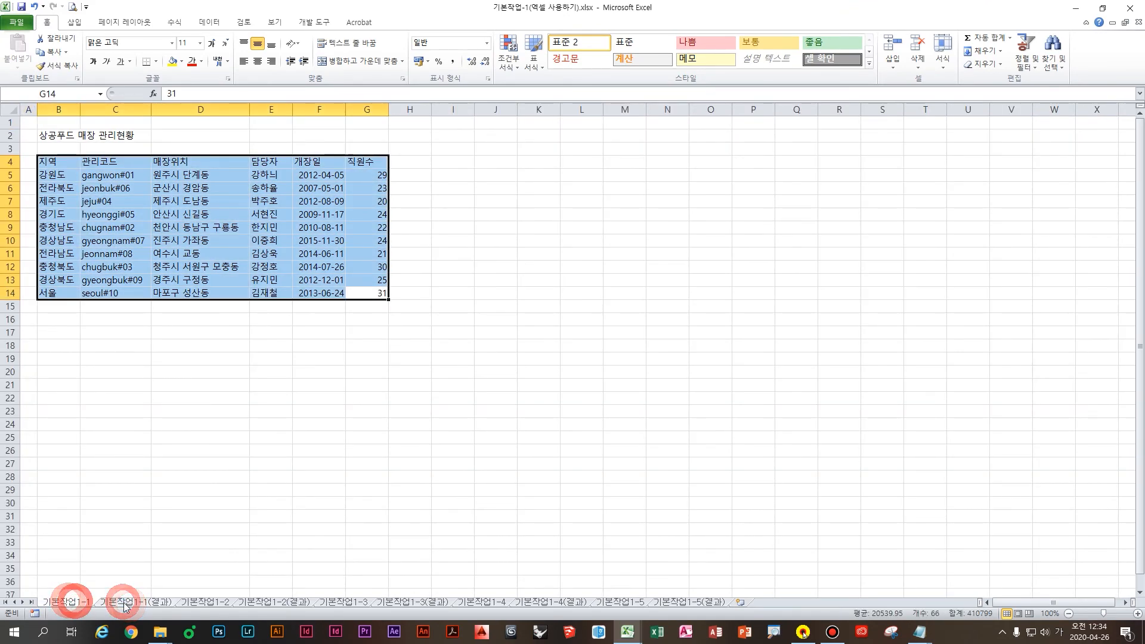
left_click(124, 604)
left_click(74, 604)
left_click(116, 604)
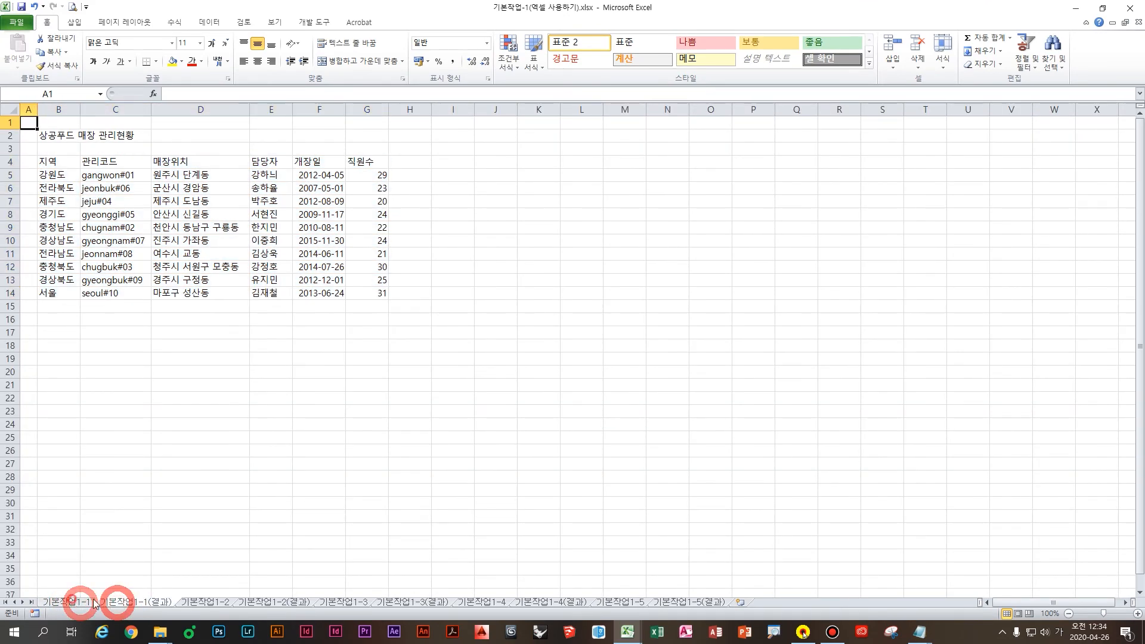
left_click(74, 604)
left_click(117, 604)
left_click(75, 604)
left_click(116, 604)
left_click(75, 603)
left_click(117, 603)
left_click(111, 596)
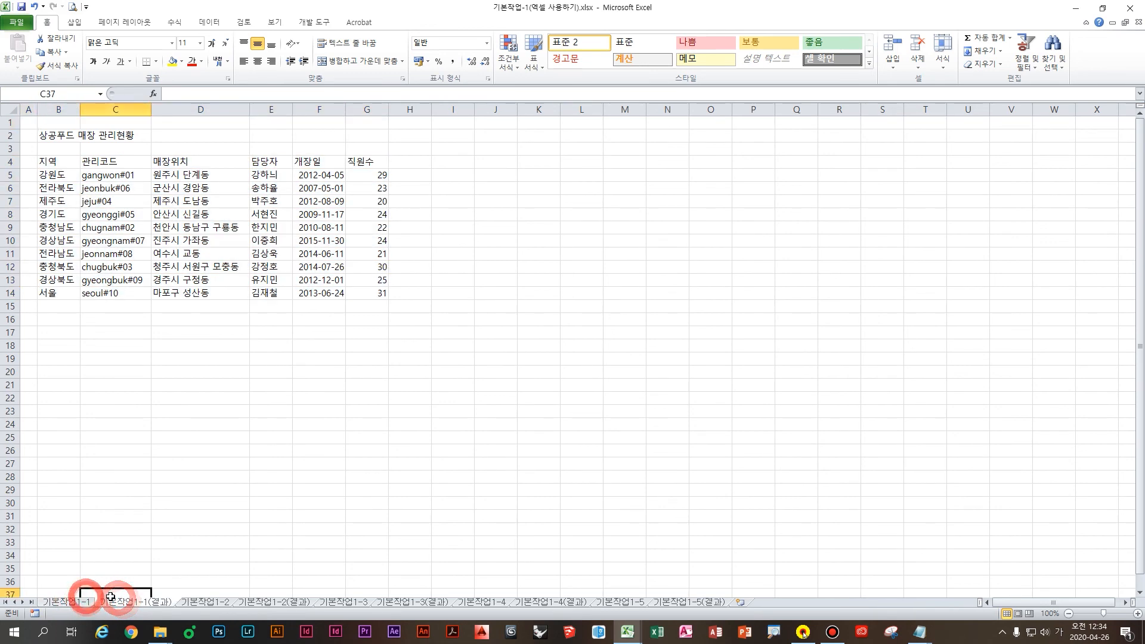
left_click(84, 601)
left_click(127, 604)
left_click(83, 605)
left_click(129, 605)
left_click(82, 605)
left_click(127, 605)
left_click(86, 602)
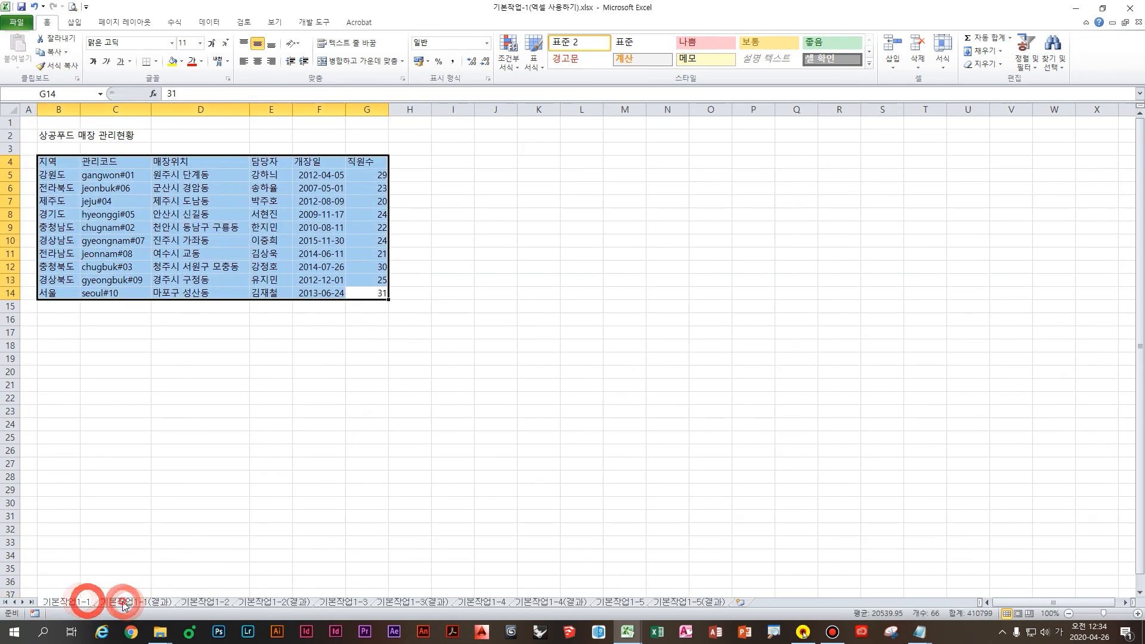
left_click(125, 603)
left_click(78, 603)
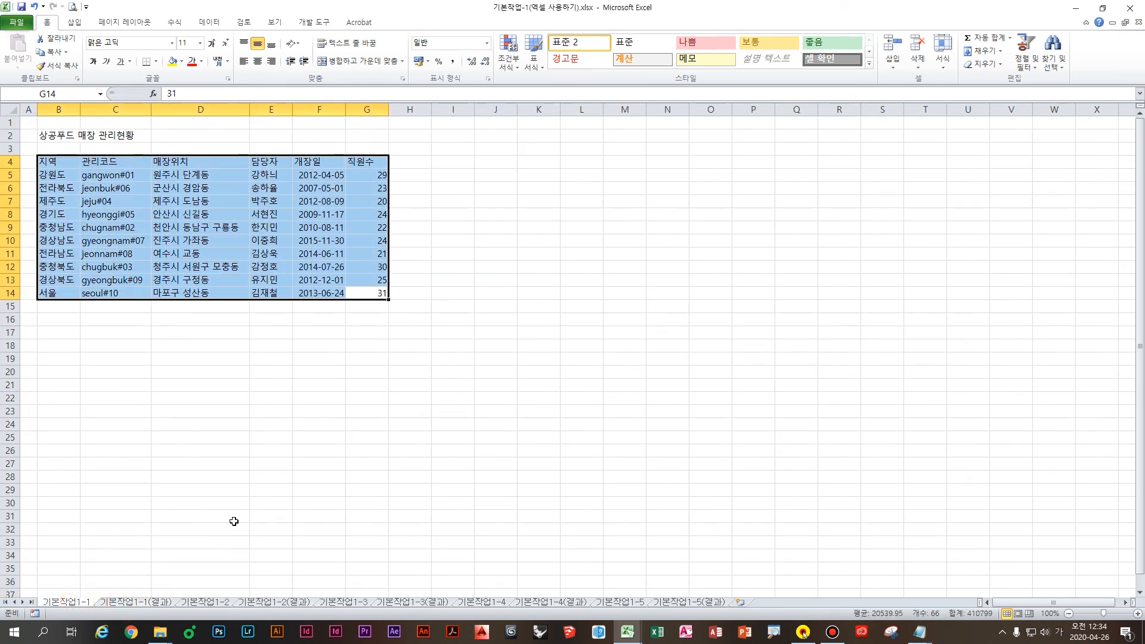
key("ctrl+2")
mouse_move(352, 329)
left_mouse_down()
mouse_move(349, 399)
mouse_move(393, 373)
left_mouse_up()
left_click_drag(378, 344, 380, 388)
mouse_move(413, 367)
left_mouse_down()
mouse_move(391, 413)
mouse_move(437, 375)
left_mouse_up()
left_click_drag(467, 338, 464, 419)
left_click_drag(569, 318, 547, 403)
left_click_drag(561, 323, 559, 366)
mouse_move(626, 339)
left_mouse_down()
mouse_move(598, 373)
mouse_move(653, 374)
left_mouse_up()
left_click_drag(673, 323, 689, 378)
mouse_move(707, 376)
left_mouse_down()
mouse_move(757, 369)
mouse_move(771, 378)
left_mouse_up()
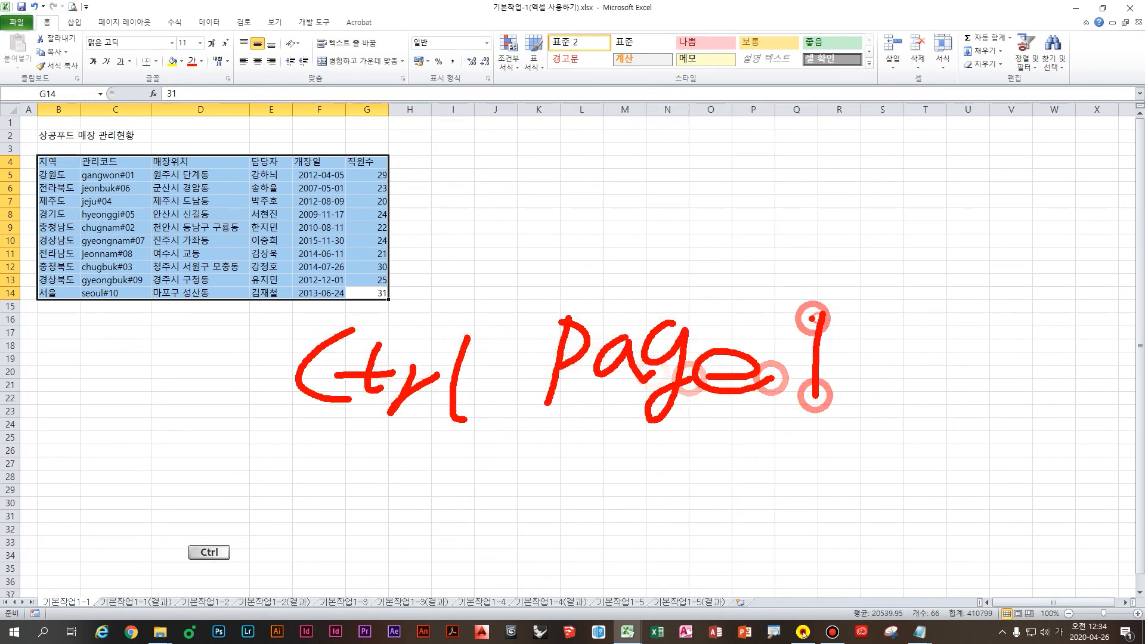
left_click_drag(813, 318, 828, 406)
mouse_move(906, 346)
left_mouse_down()
mouse_move(996, 364)
mouse_move(1027, 414)
left_mouse_up()
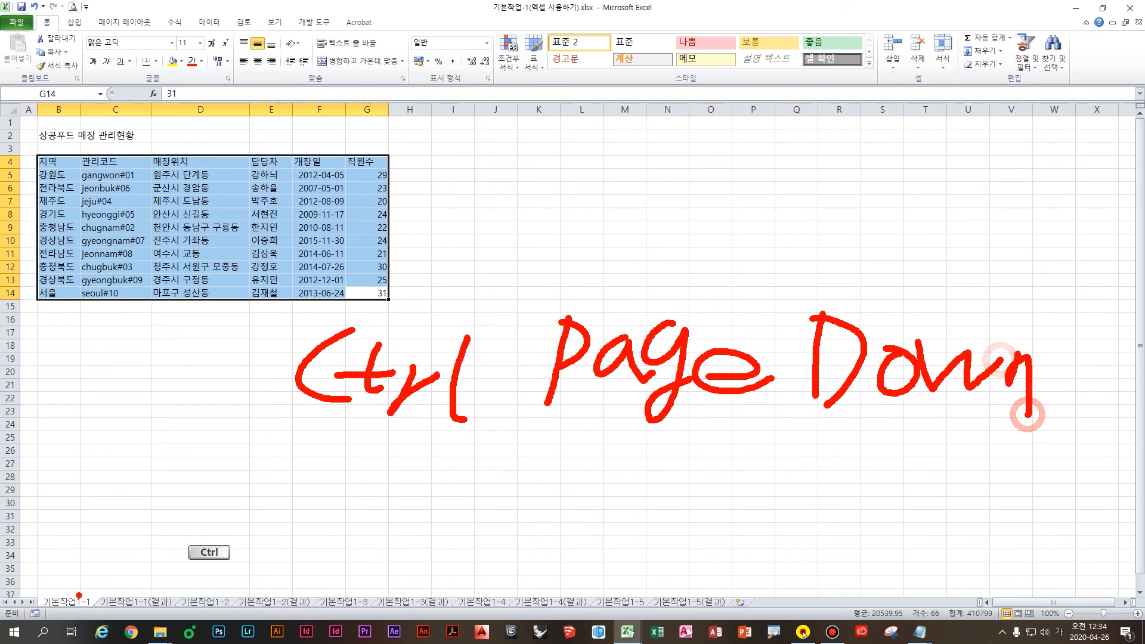
mouse_move(48, 603)
left_mouse_down()
mouse_move(153, 585)
mouse_move(30, 554)
mouse_move(203, 610)
mouse_move(13, 605)
left_mouse_up()
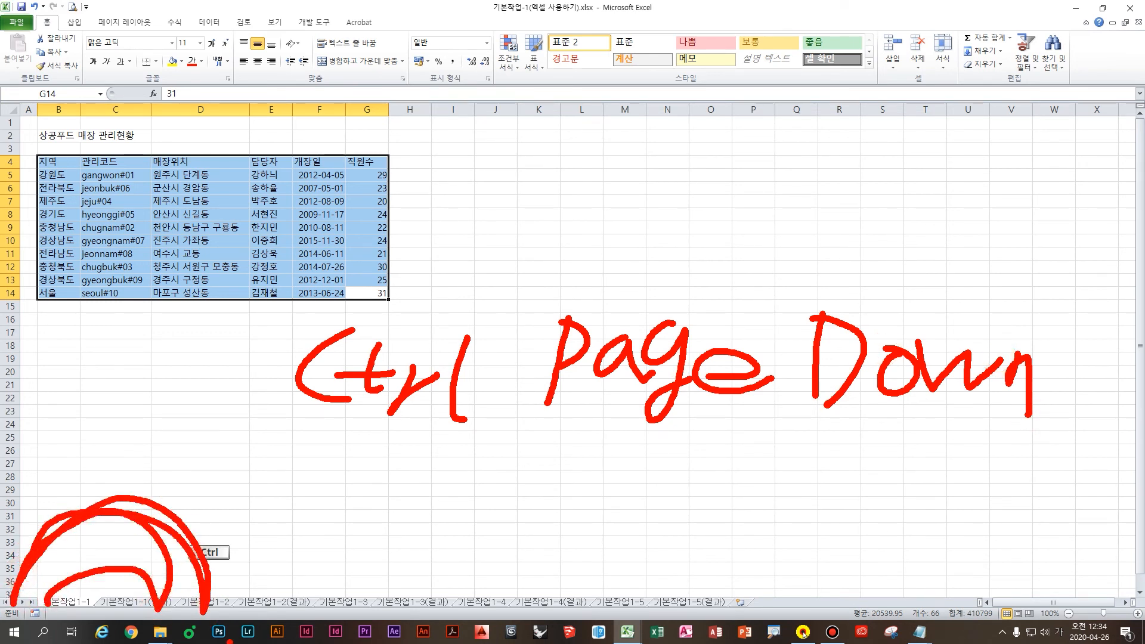
key("ctrl+Page_Down")
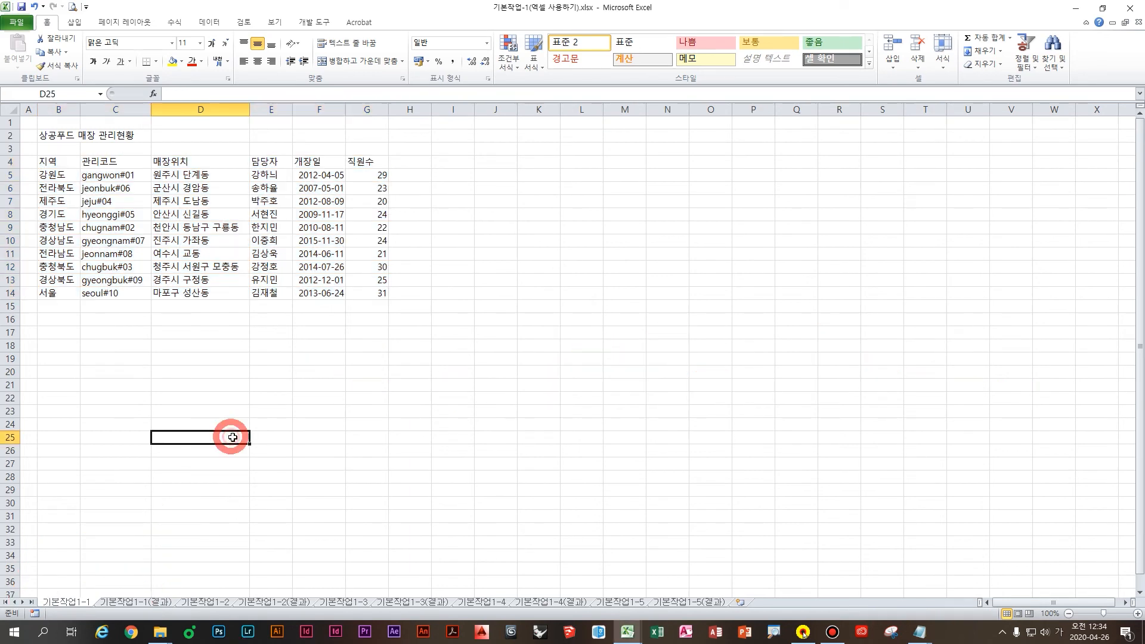
key("ctrl+Page_Up")
key("ctrl+Page_Down")
key("ctrl+Page_Up")
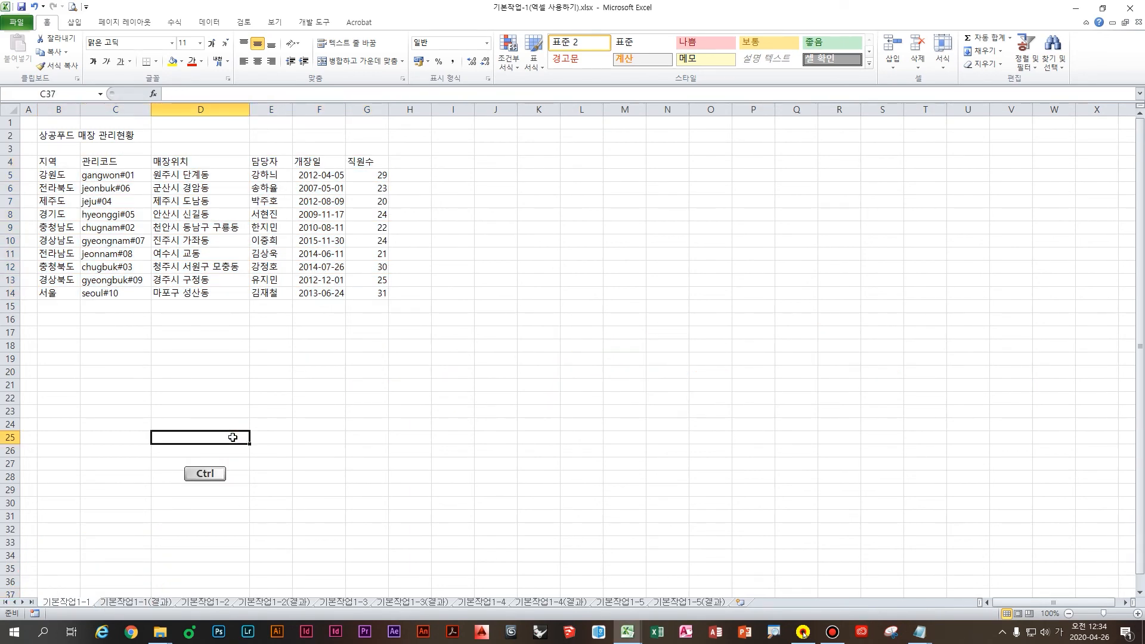
key("ctrl+Page_Down")
key("ctrl+Page_Up")
key("ctrl+Page_Down")
key("ctrl+Page_Up")
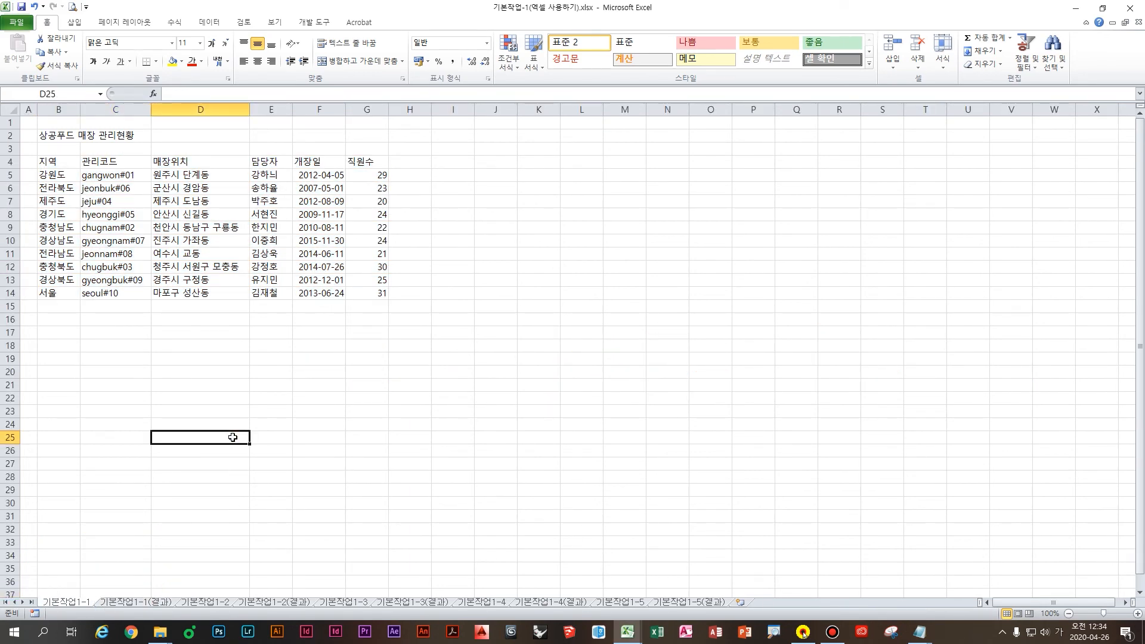
key("ctrl+1")
left_click(171, 289)
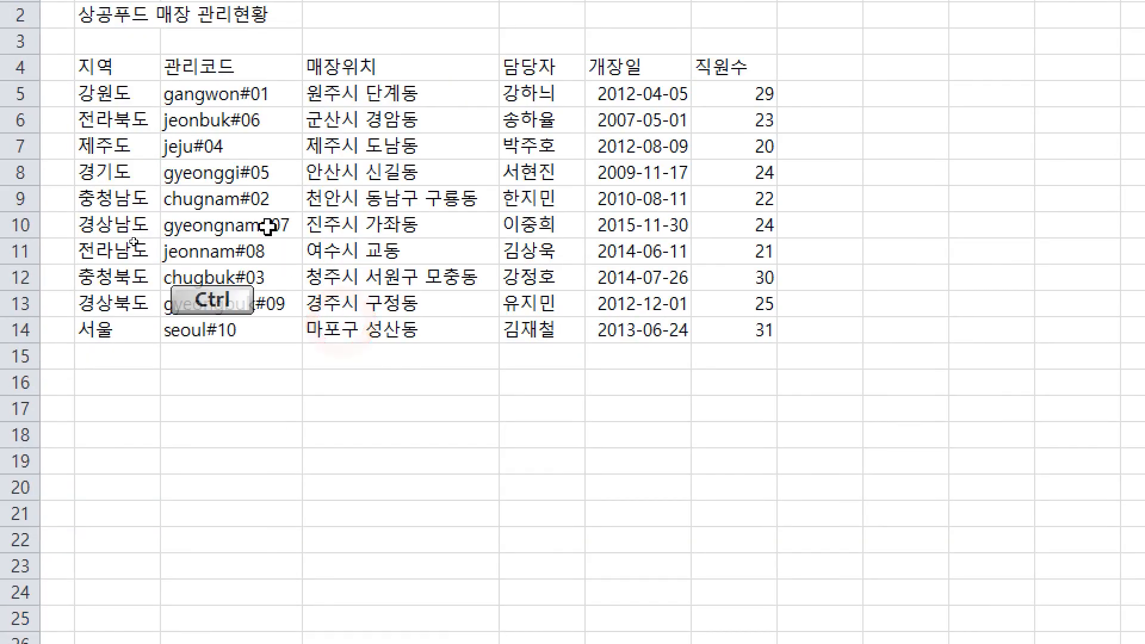
Step: Correct C8's code to gyeonggi#05, then bring the Acrobat exam PDF forward
double_click(170, 174)
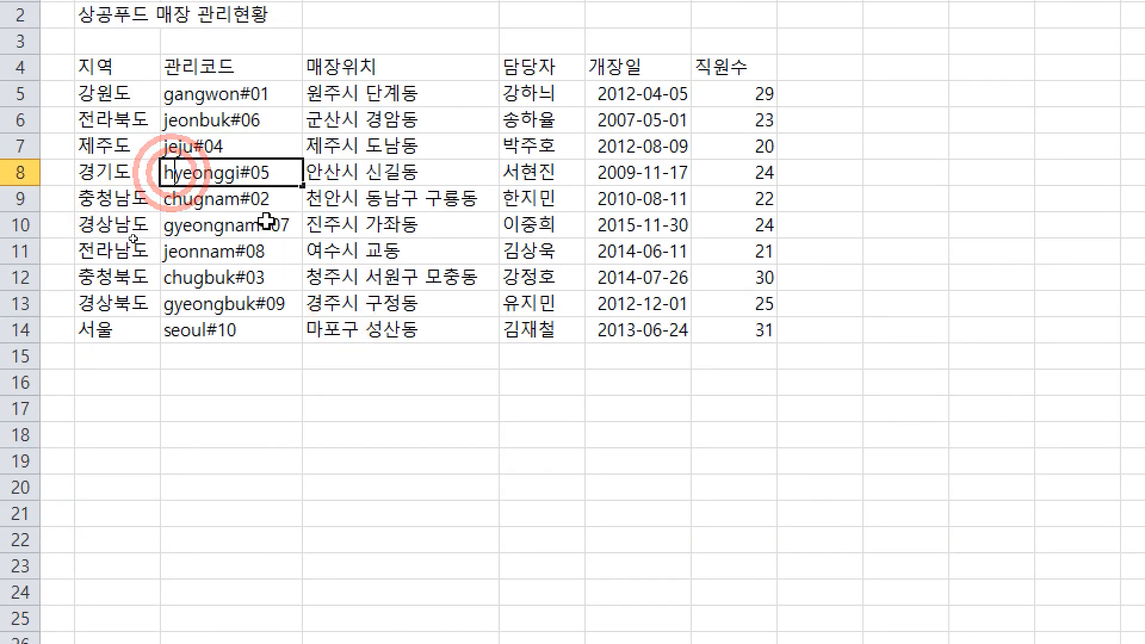
key("BackSpace")
type("ㅎ")
key("BackSpace")
type("g")
key("Return")
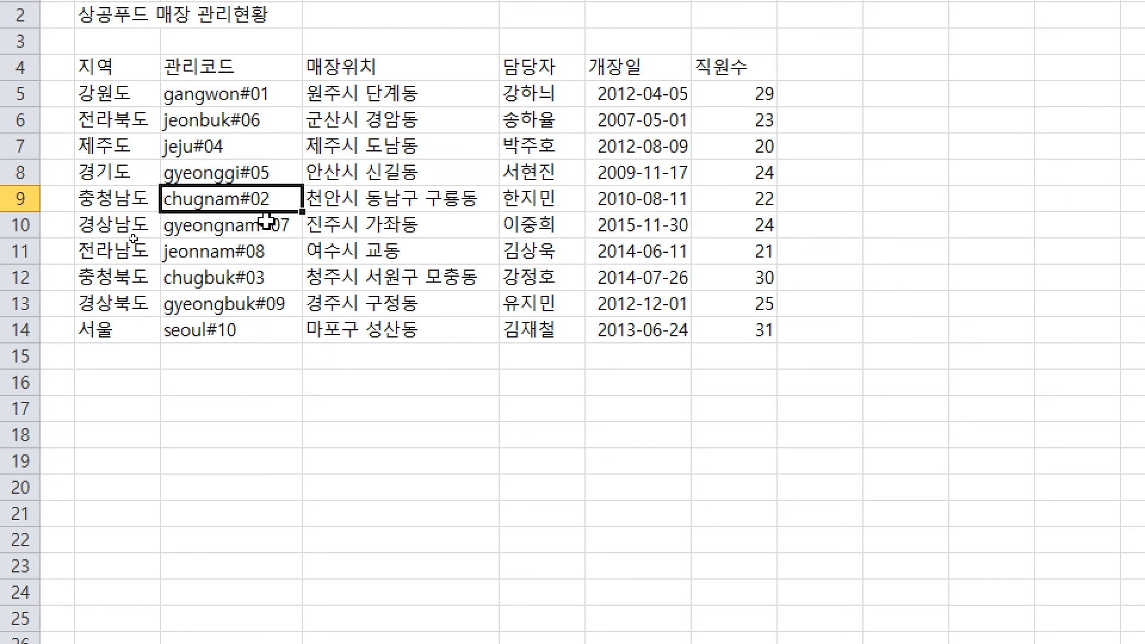
key("ctrl+Home")
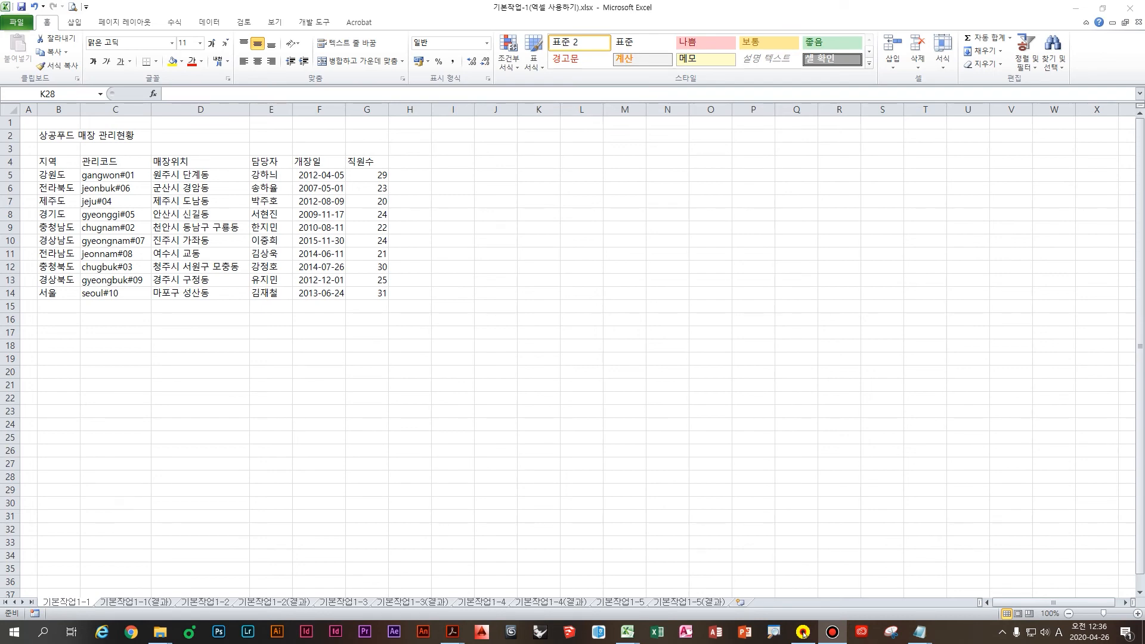
key("alt+Tab")
left_click_drag(389, 110, 402, 116)
Step: Maximize Acrobat, hide the Tools pane, and underline question 22's line-break conditions in red
double_click(402, 115)
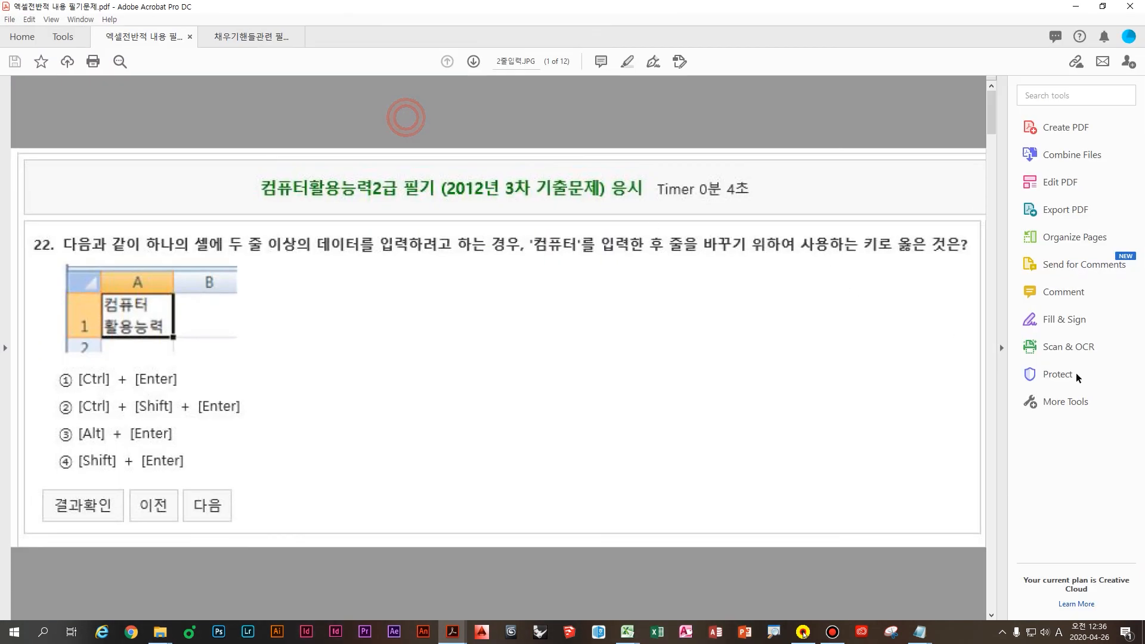
left_click(1003, 350)
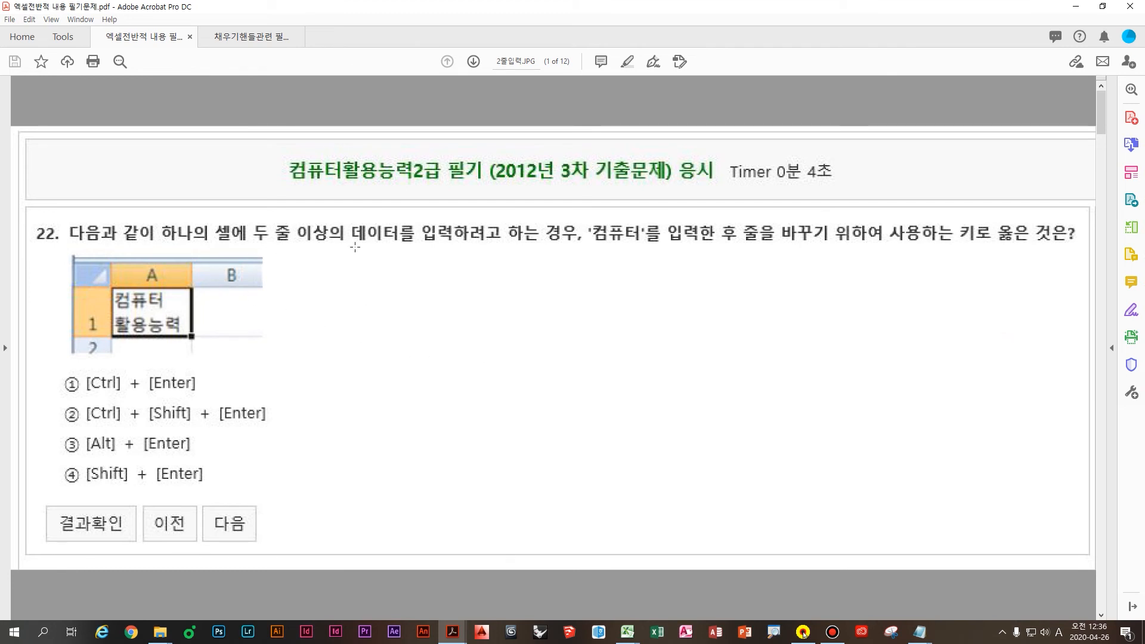
key("ctrl")
left_click_drag(258, 250, 570, 249)
key("shift")
left_click_drag(745, 247, 1022, 247)
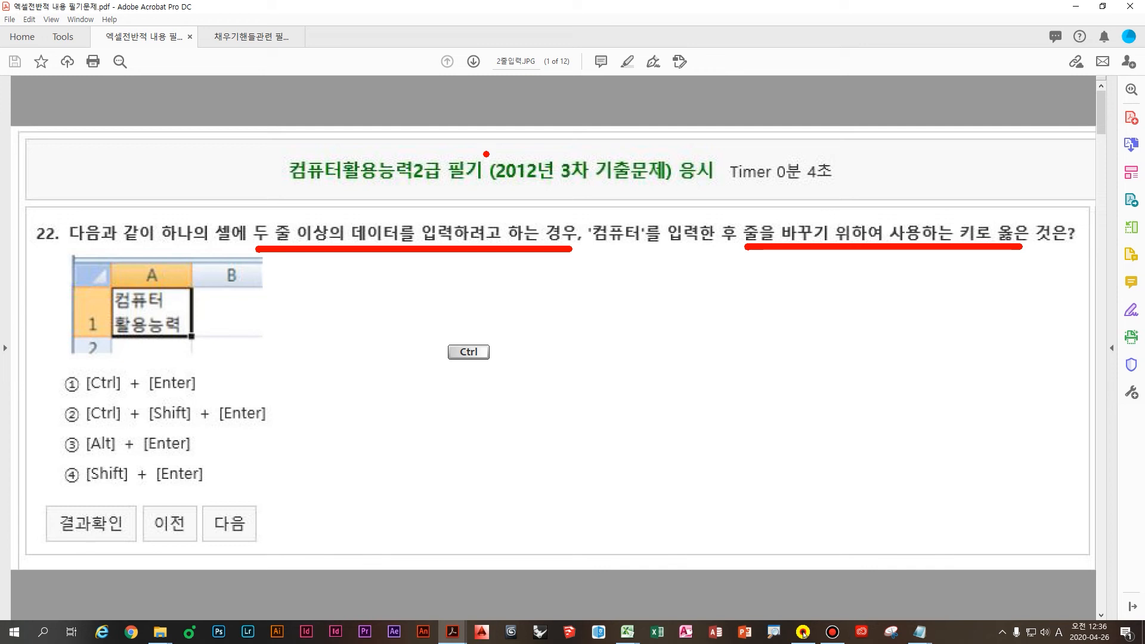
key("ctrl+z")
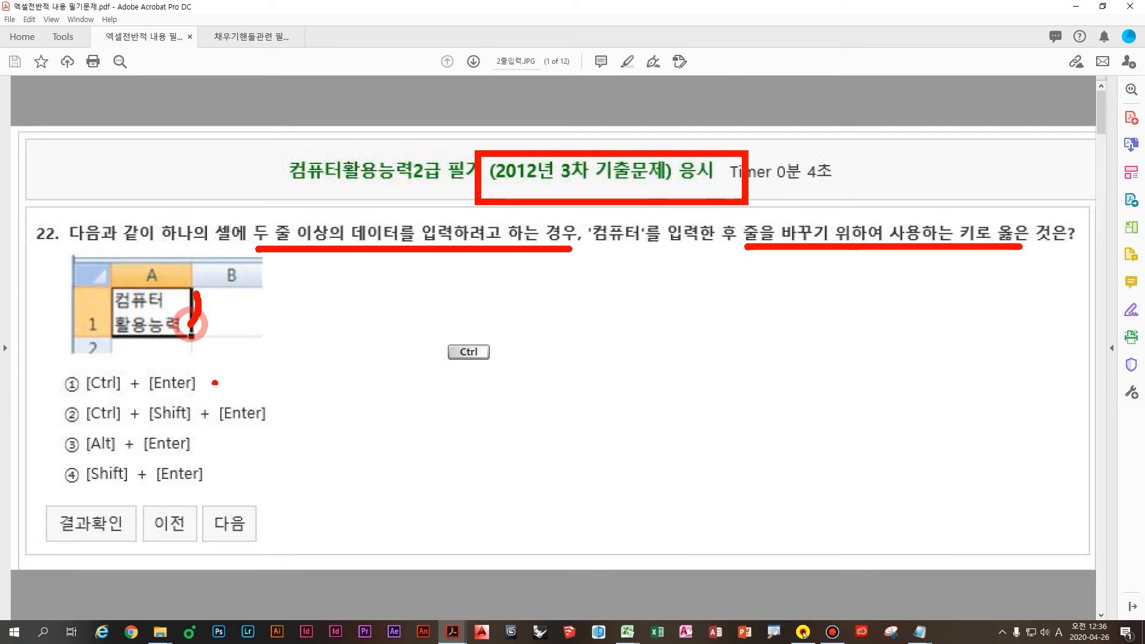
Step: Circle option ③ [Alt]+[Enter] as the answer, clear the ink, and return to Excel
left_click_drag(203, 425, 237, 454)
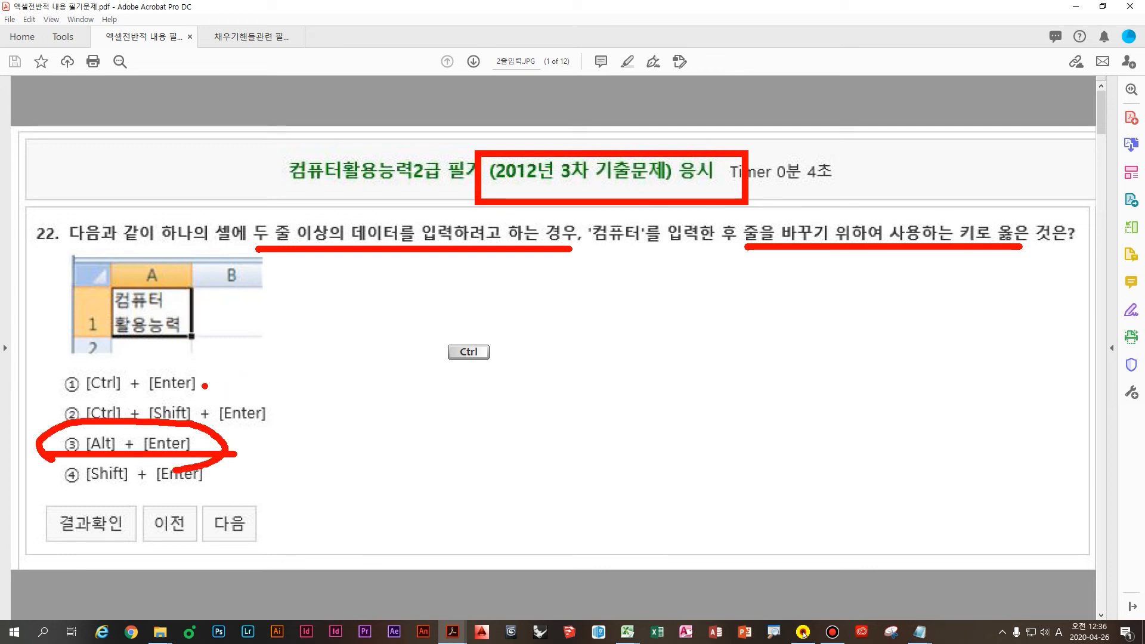
key("Escape")
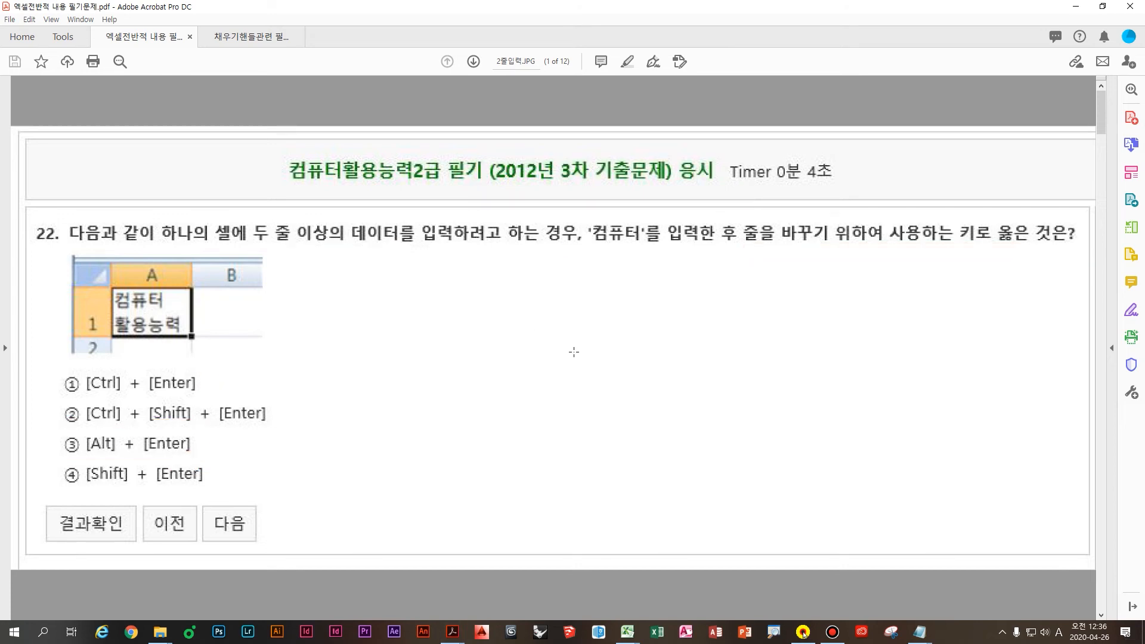
left_click(627, 633)
left_click(690, 587)
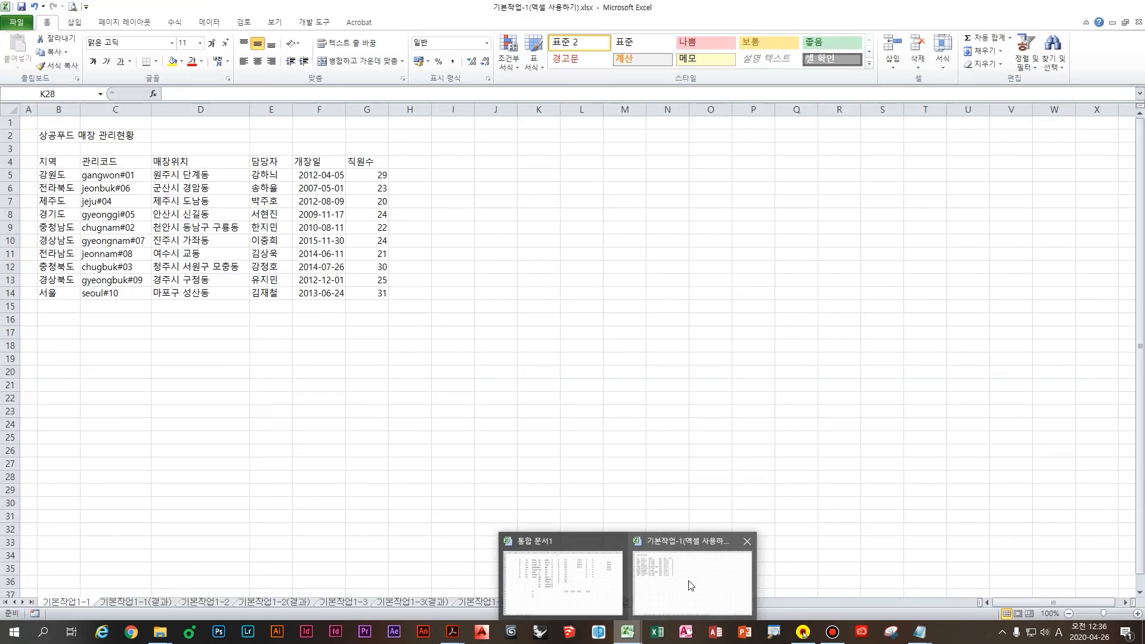
Step: Select K10:K18 and enter 짜장면 into all nine cells at once with Ctrl+Enter
left_click(495, 292)
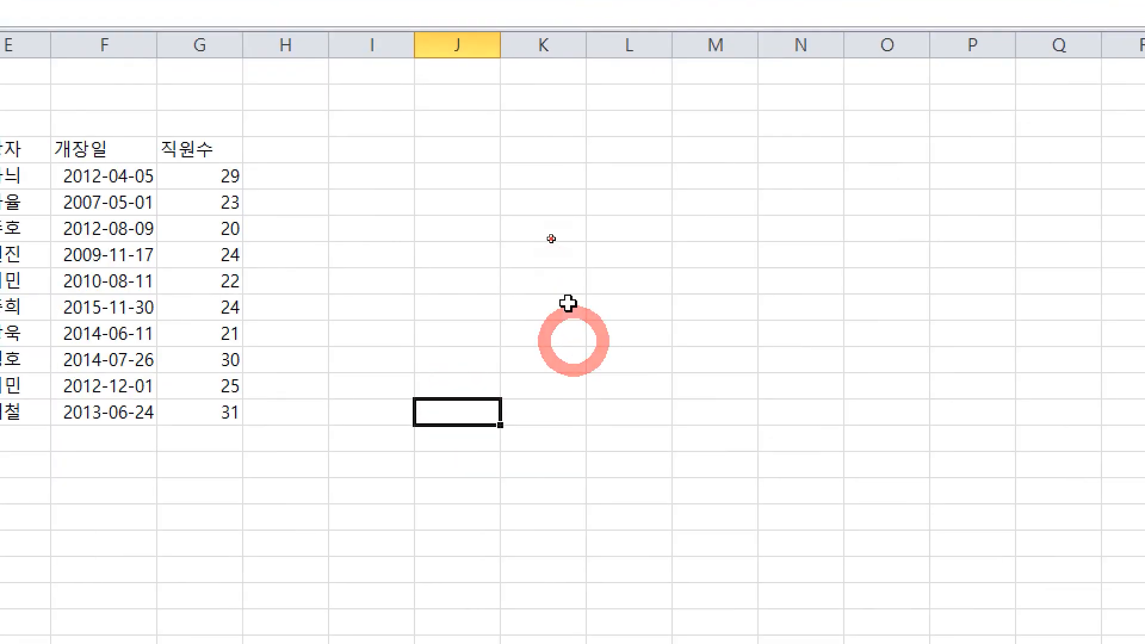
left_click_drag(551, 238, 552, 349)
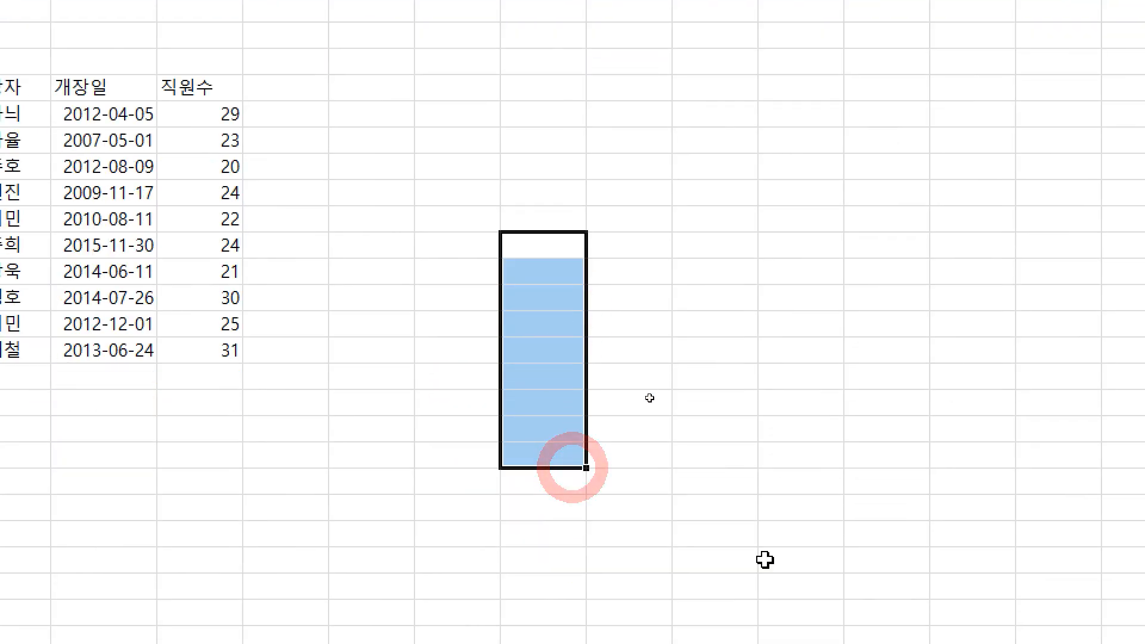
type("wk")
key("BackSpace")
key("BackSpace")
type("자ㅈ")
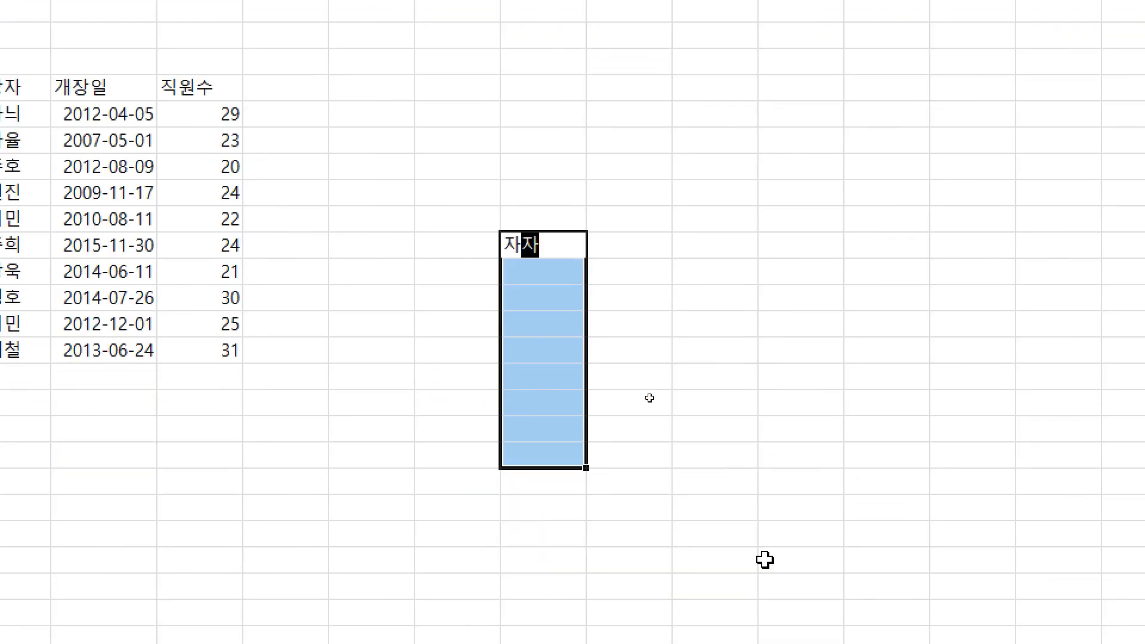
key("BackSpace")
key("BackSpace")
type("짜장며ㄴ")
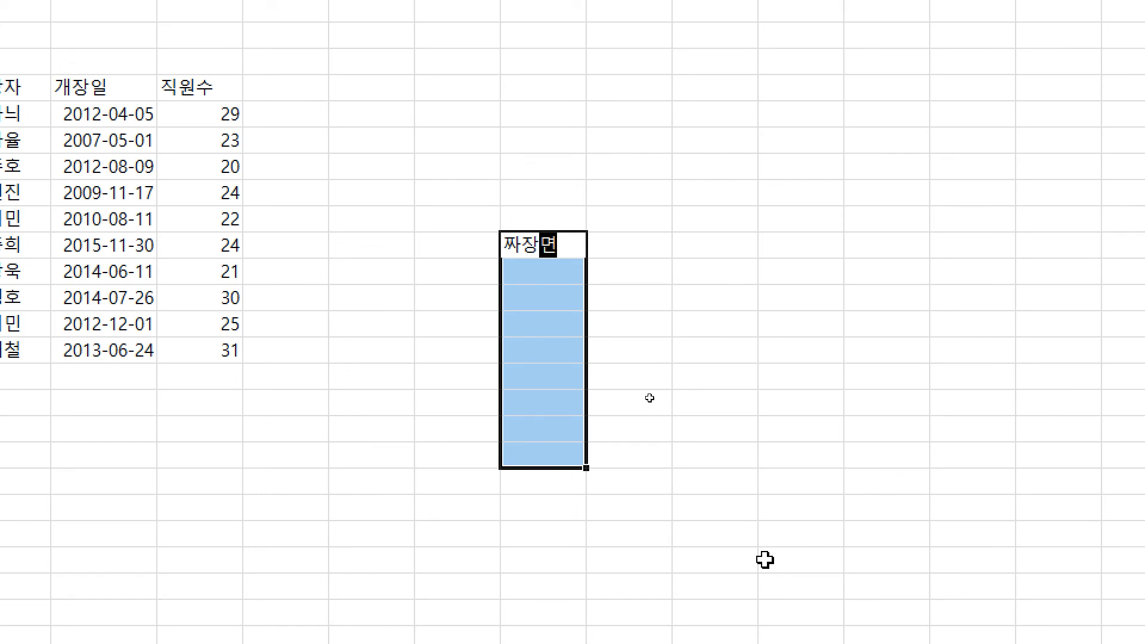
key("ctrl+Return")
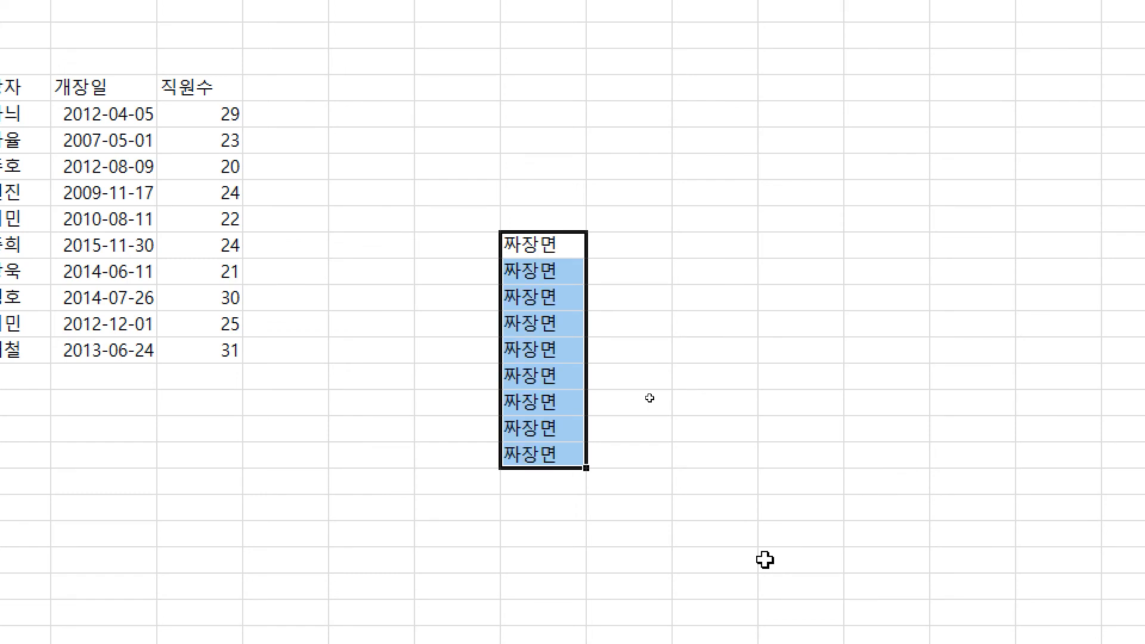
Step: Trace the filled cells in red ink, loop the first one, then clear the ink
key("ctrl")
left_click_drag(596, 234, 528, 464)
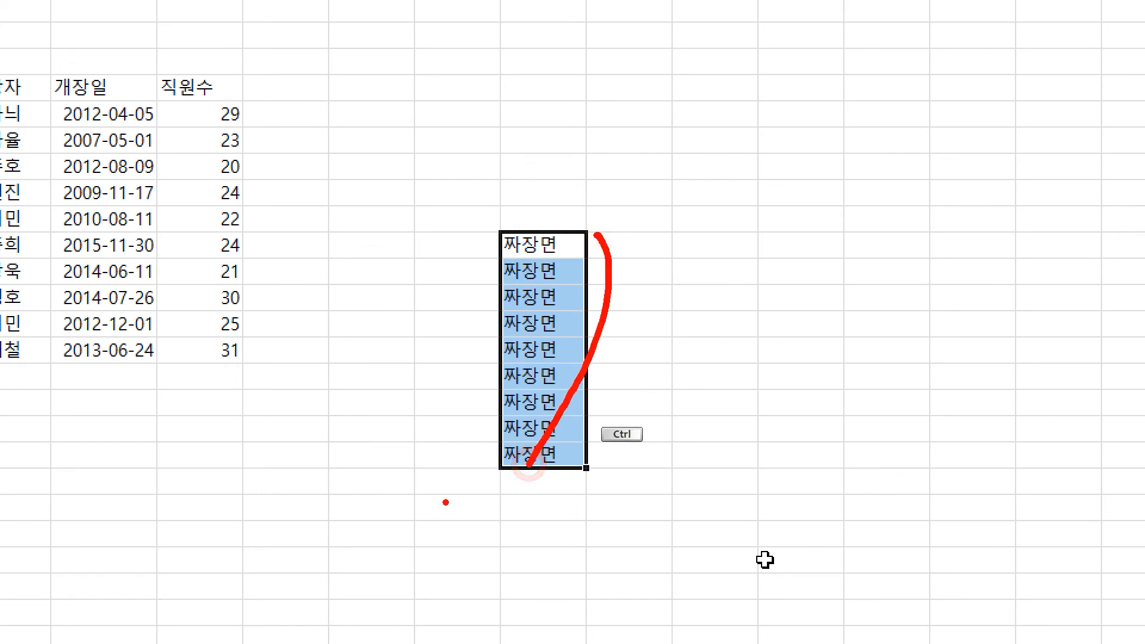
mouse_move(593, 260)
left_mouse_down()
mouse_move(540, 501)
mouse_move(429, 218)
mouse_move(591, 288)
left_mouse_up()
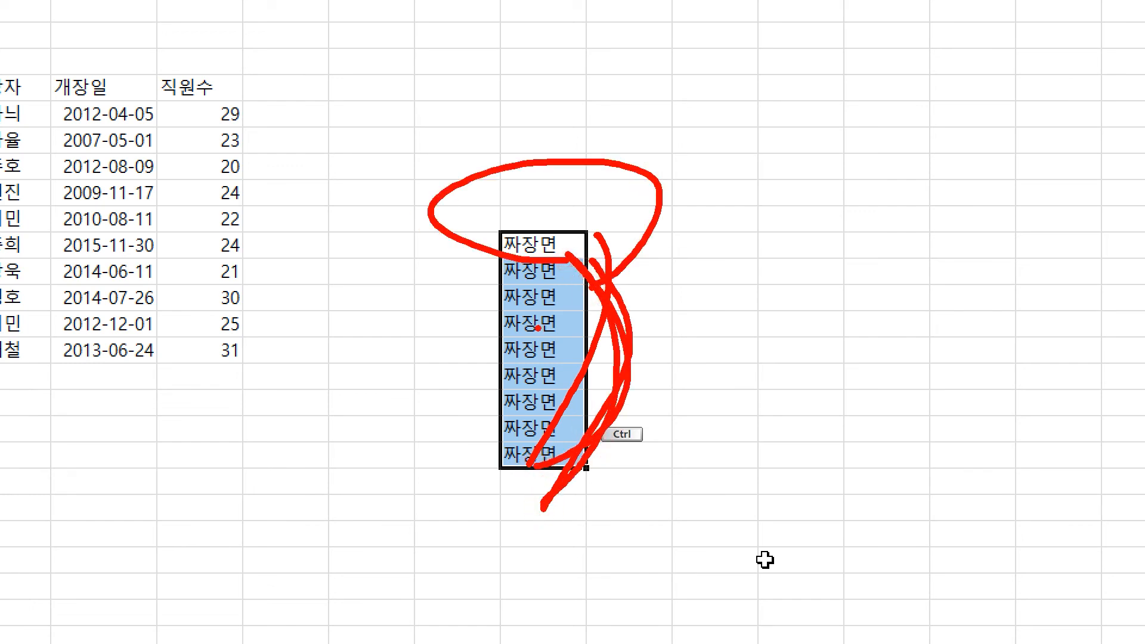
key("Escape")
key("ctrl+4")
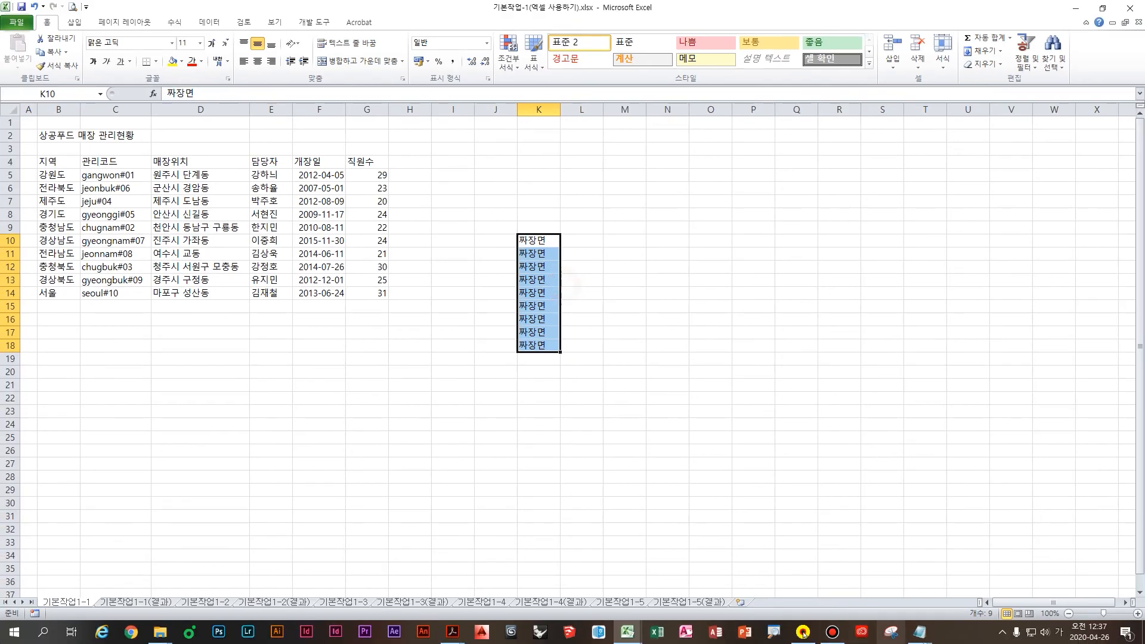
left_click(922, 634)
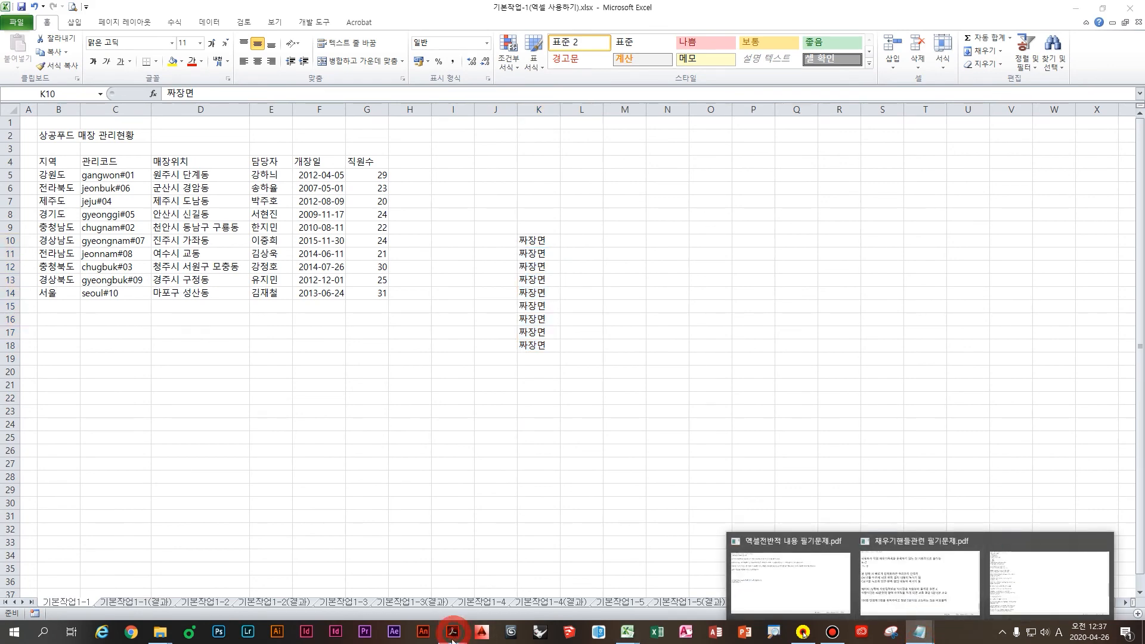
Step: In the exam PDF, handwrite an arrow and '배열 수식 [ ]' in red beside option ②
mouse_move(454, 633)
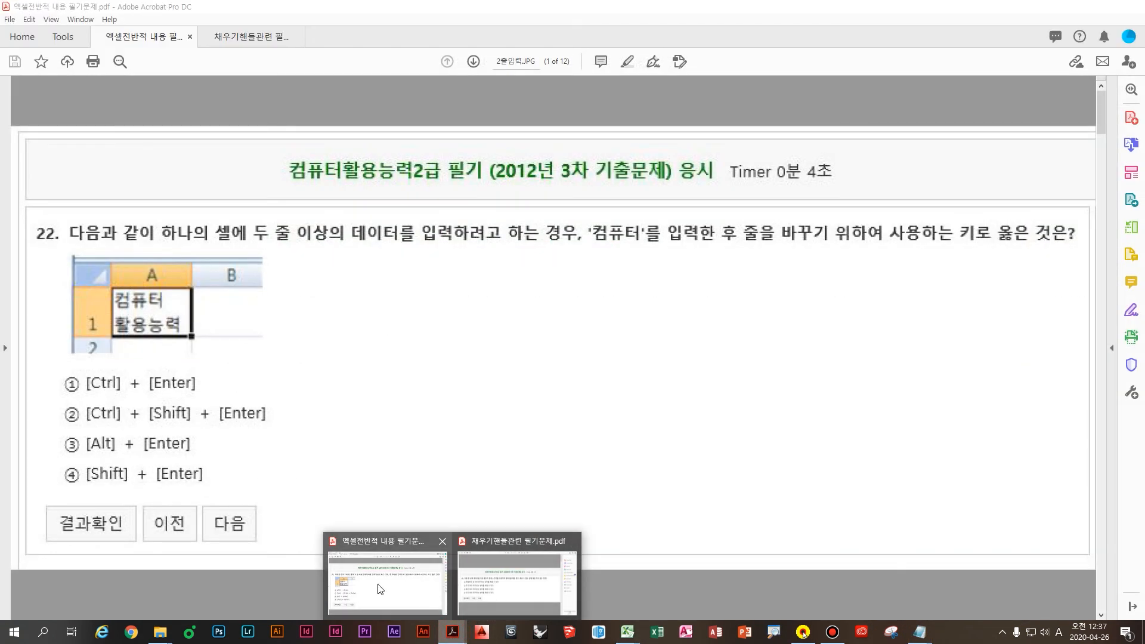
left_click(377, 583)
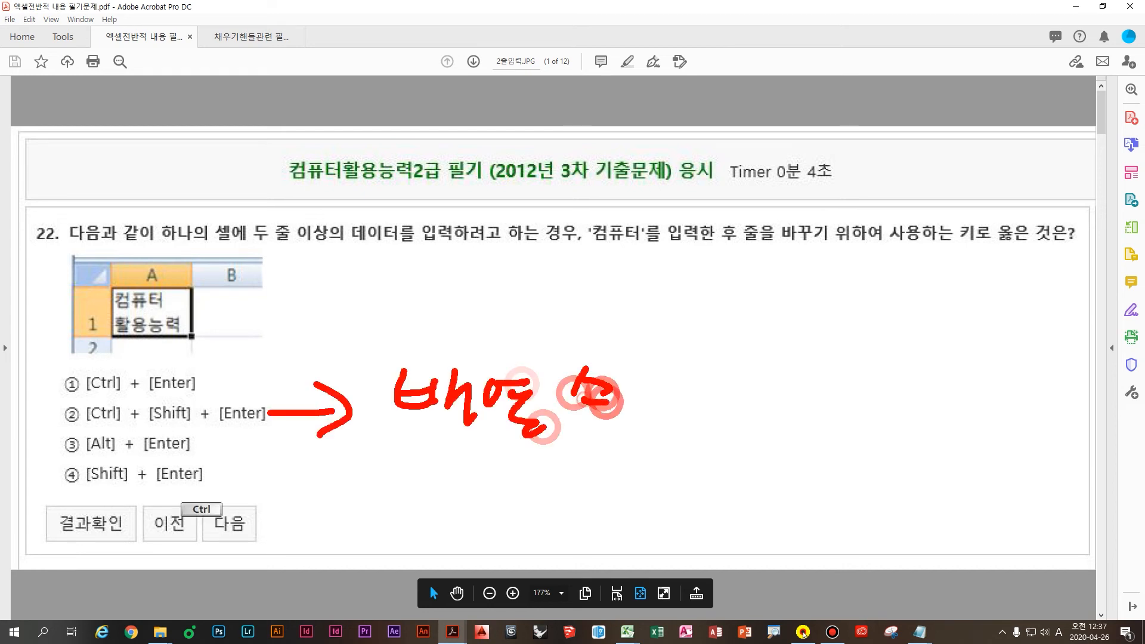
mouse_move(582, 381)
left_mouse_down()
mouse_move(677, 373)
mouse_move(650, 453)
left_mouse_up()
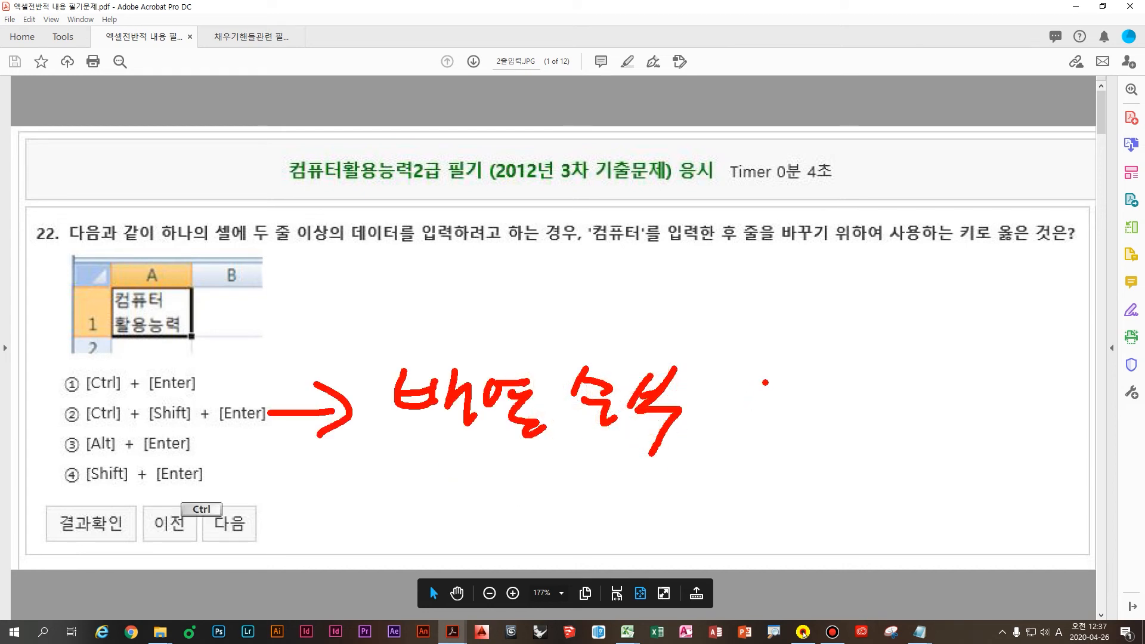
mouse_move(768, 377)
left_mouse_down()
mouse_move(726, 412)
mouse_move(771, 446)
left_mouse_up()
mouse_move(856, 372)
left_mouse_down()
mouse_move(895, 394)
mouse_move(872, 446)
left_mouse_up()
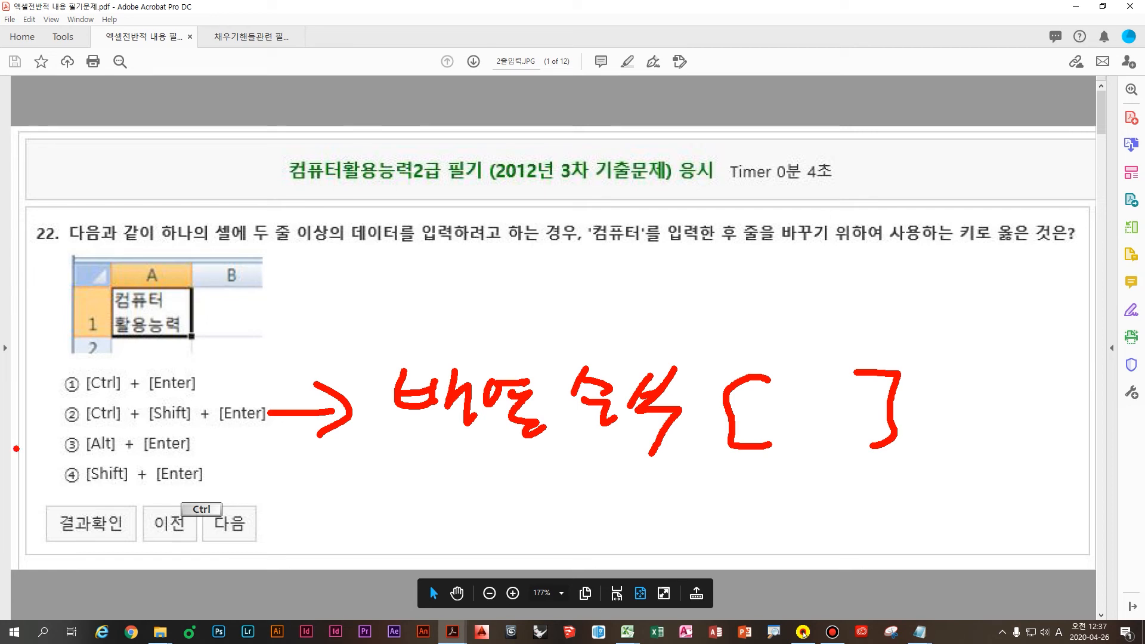
Step: Circle option ④ in red, clear the ink, and return to Excel
mouse_move(47, 485)
left_mouse_down()
mouse_move(238, 474)
mouse_move(66, 515)
left_mouse_up()
key("Escape")
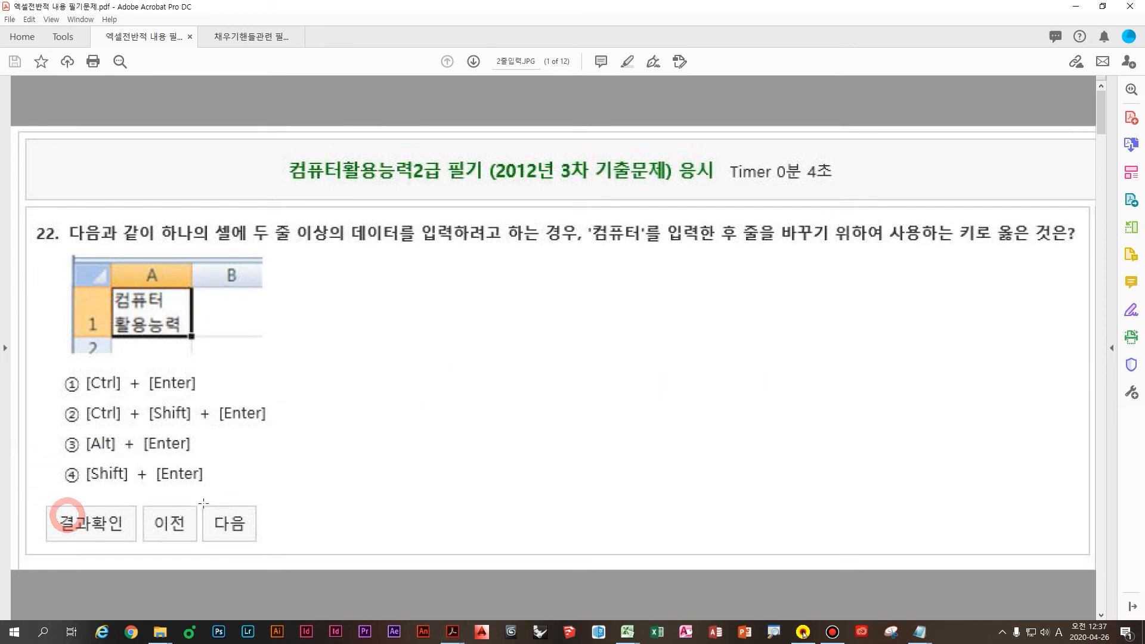
mouse_move(627, 632)
left_click(671, 588)
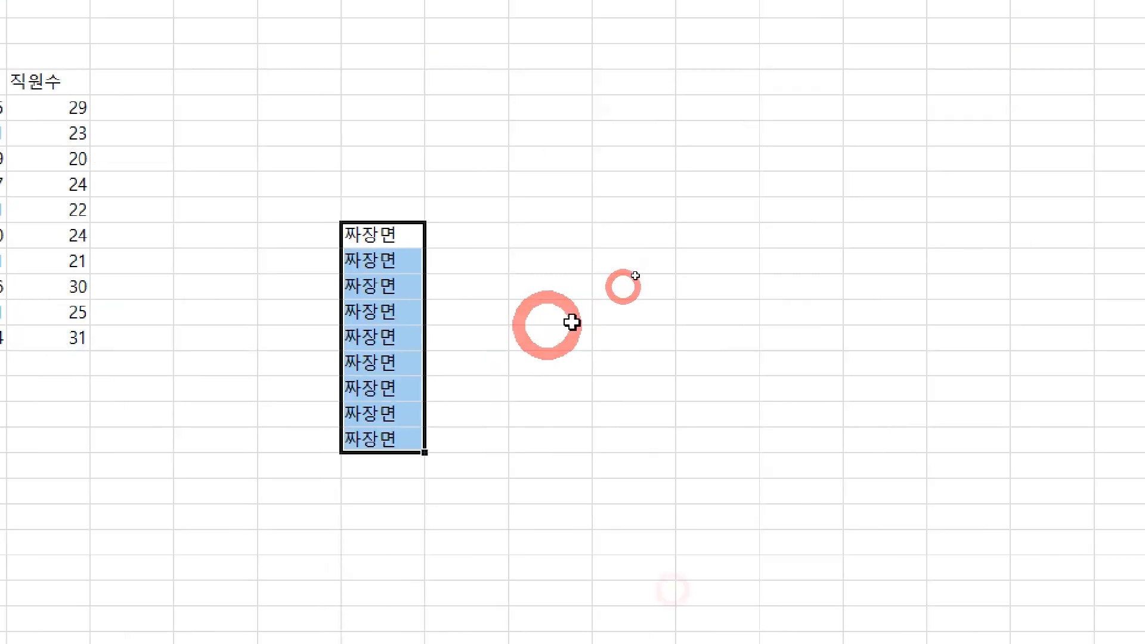
left_click_drag(659, 264, 790, 371)
key("Return")
key("Return")
key("Return")
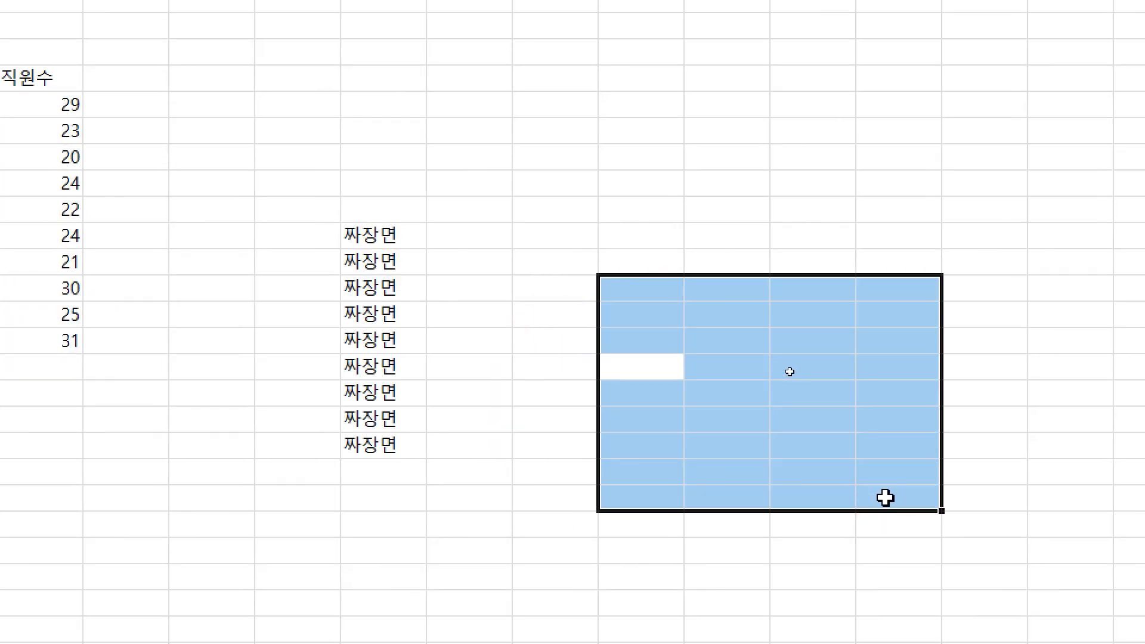
key("shift+Return")
key("shift+Return")
key("shift+Return")
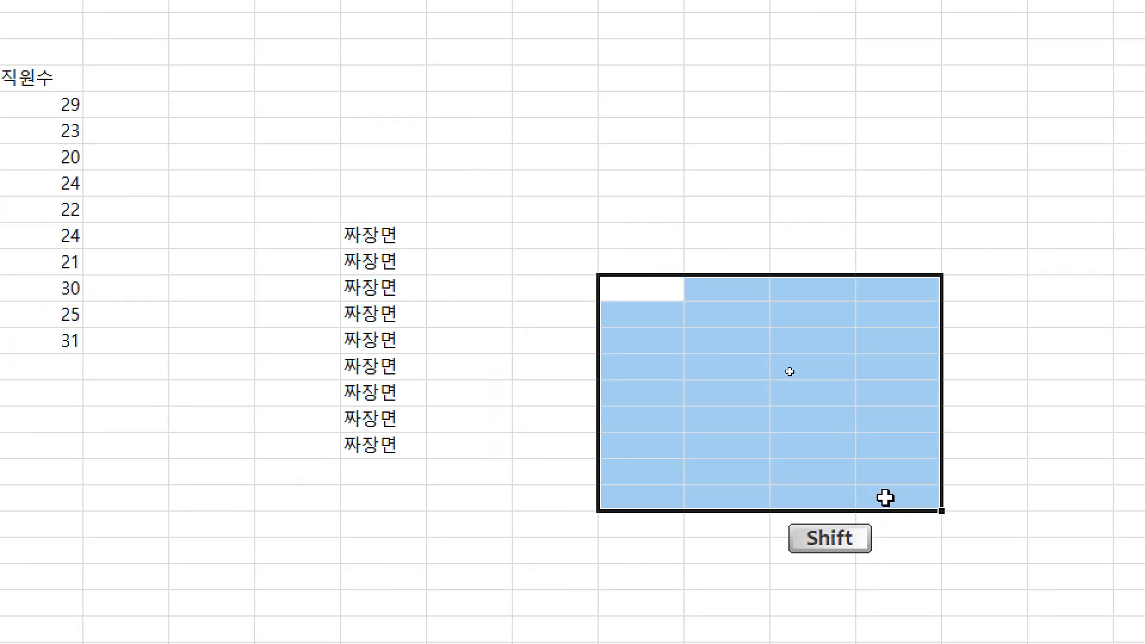
key("shift+Return")
key("shift+Return")
key("shift+Return")
key("shift+Return")
key("shift+Return")
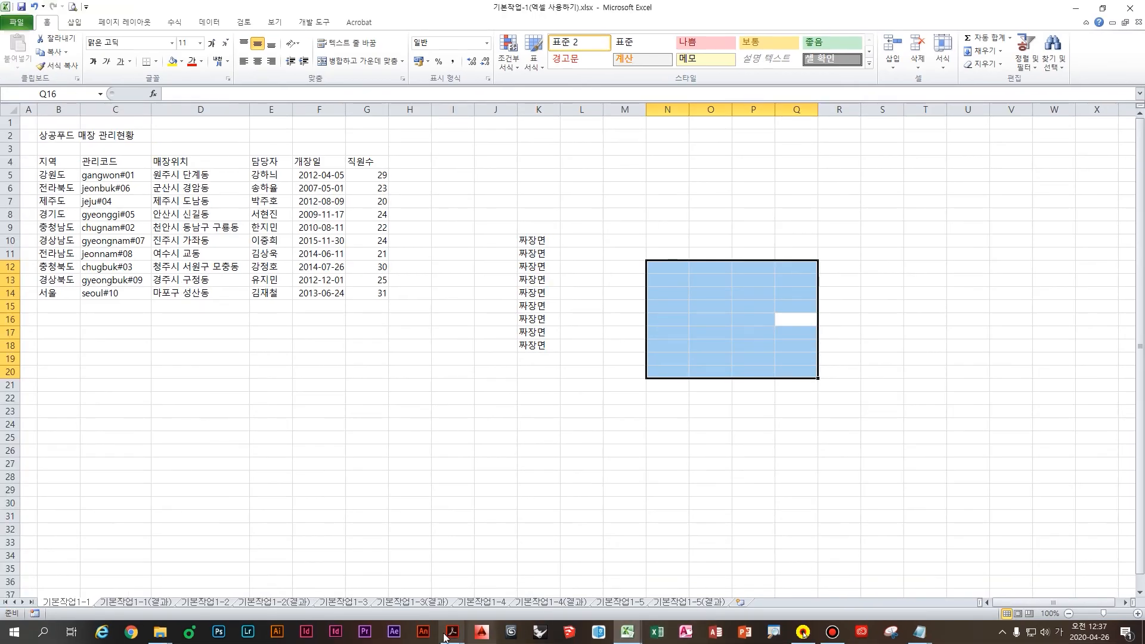
mouse_move(436, 630)
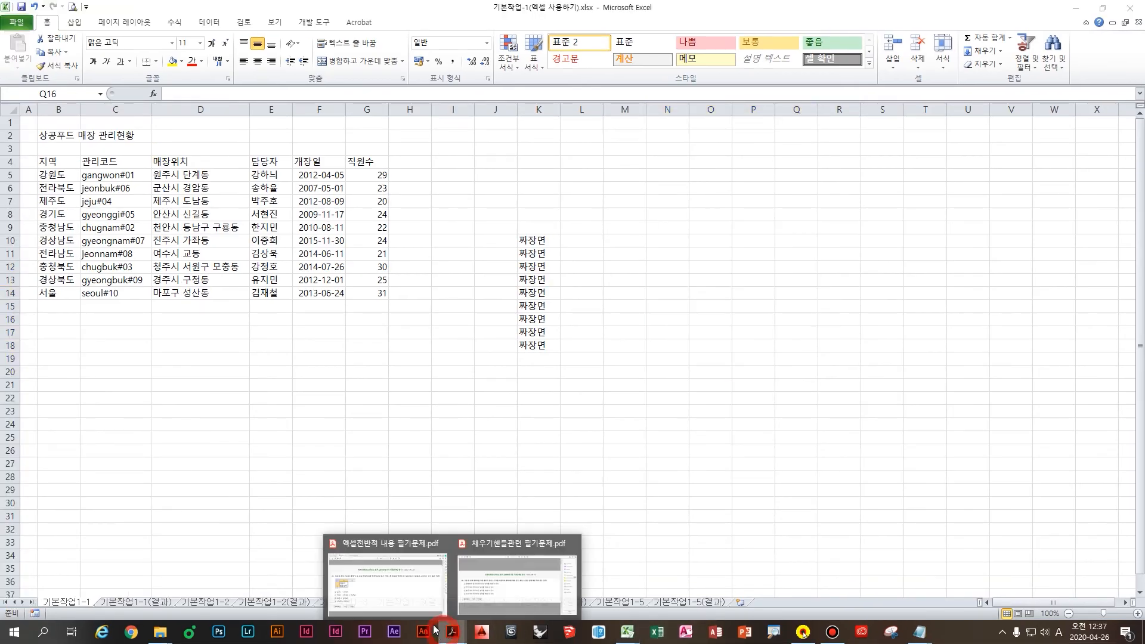
Step: Scroll the exam PDF down to question 38
left_click(402, 593)
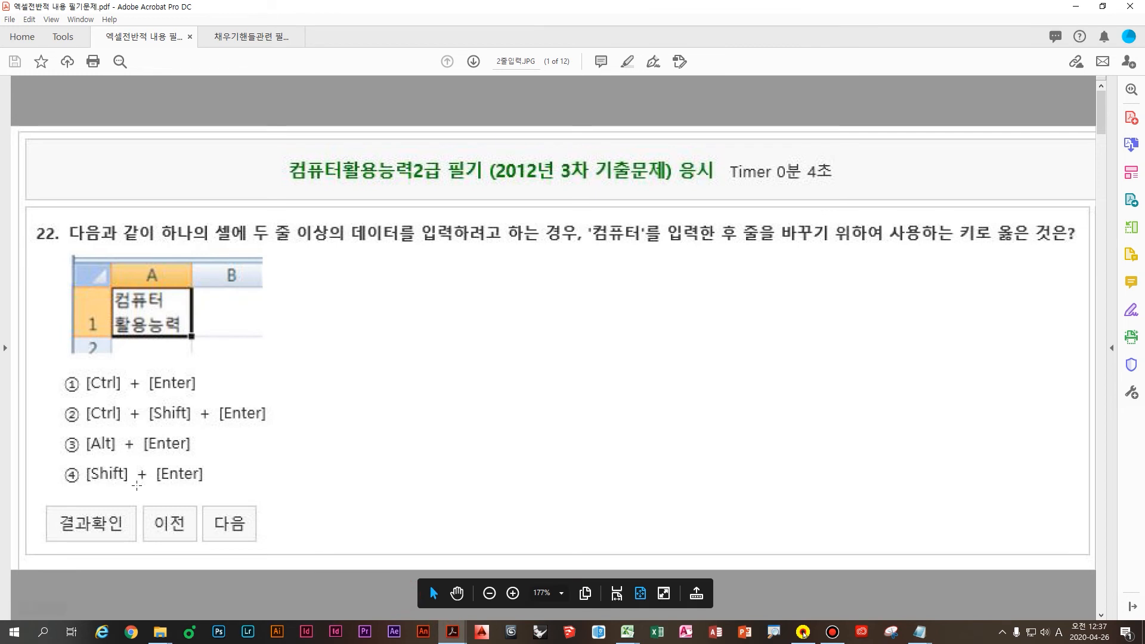
scroll(224, 459, "down", 1)
scroll(224, 459, "down", 1)
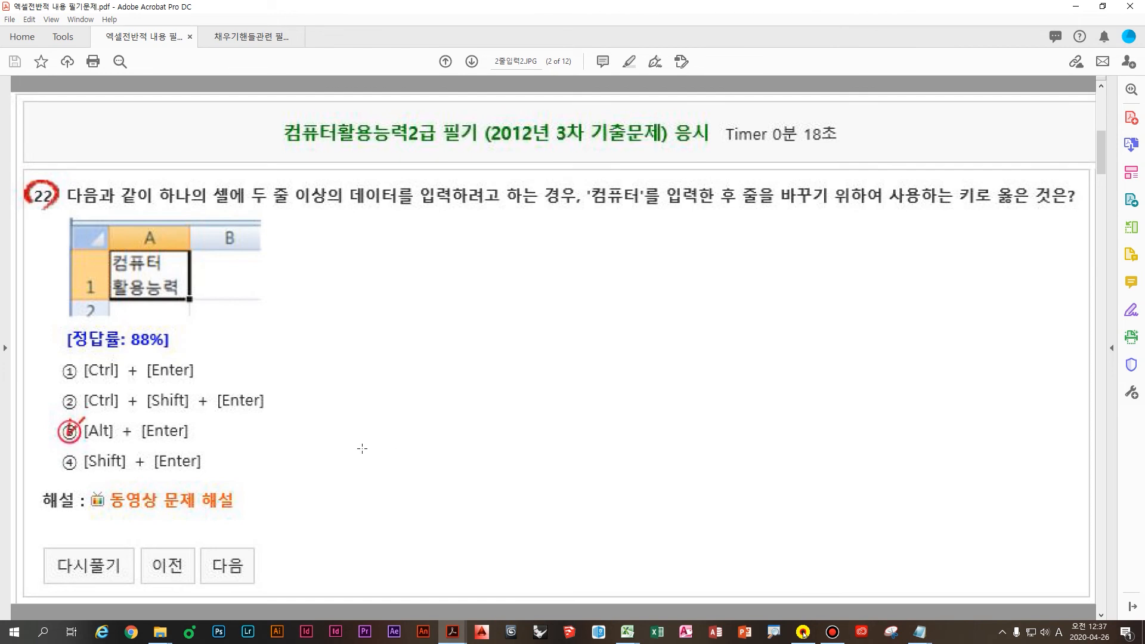
scroll(362, 449, "down", 1)
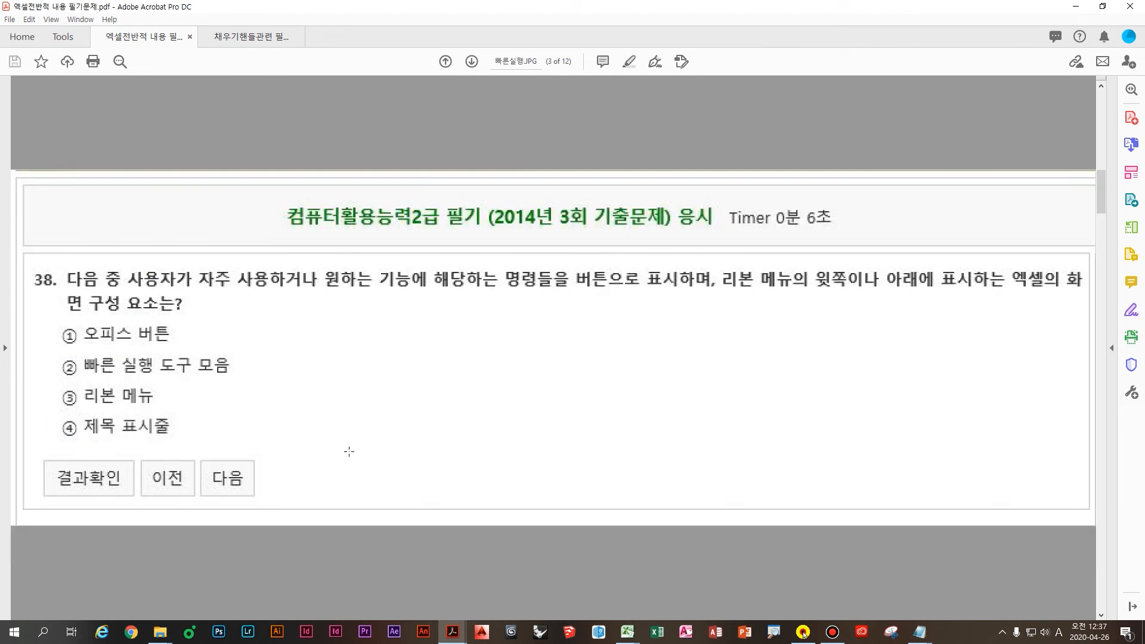
Step: Underline '자주 사용하거나 원하는 기능', '버튼으로 표시하' and the ribbon-position phrase in red
key("ctrl")
left_click_drag(210, 292, 418, 292)
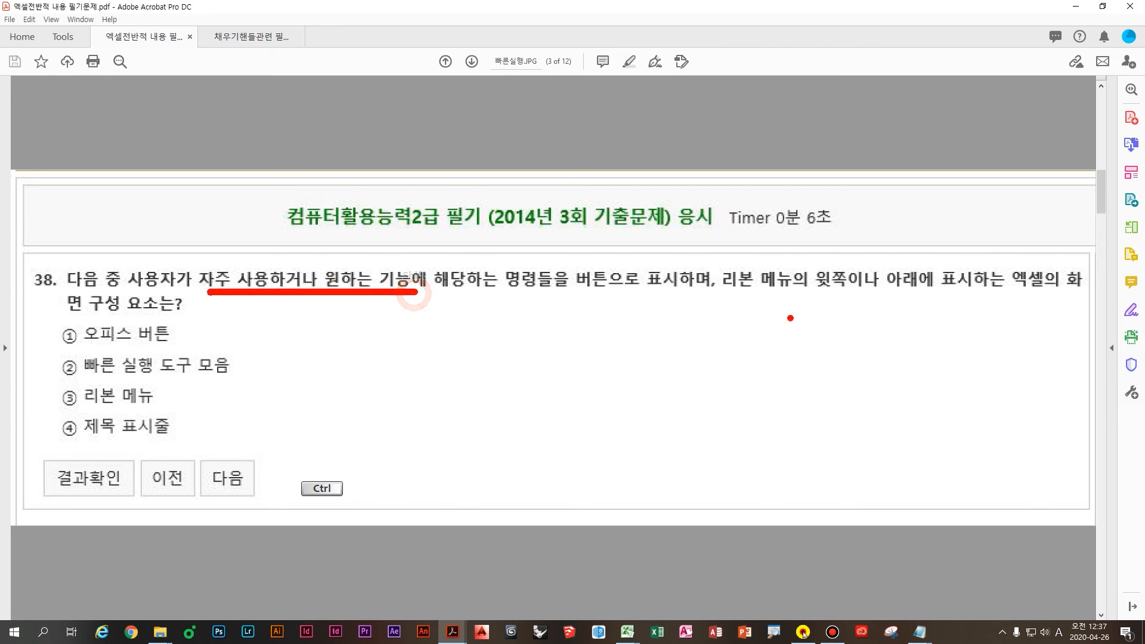
left_click_drag(554, 294, 1099, 298)
key("shift")
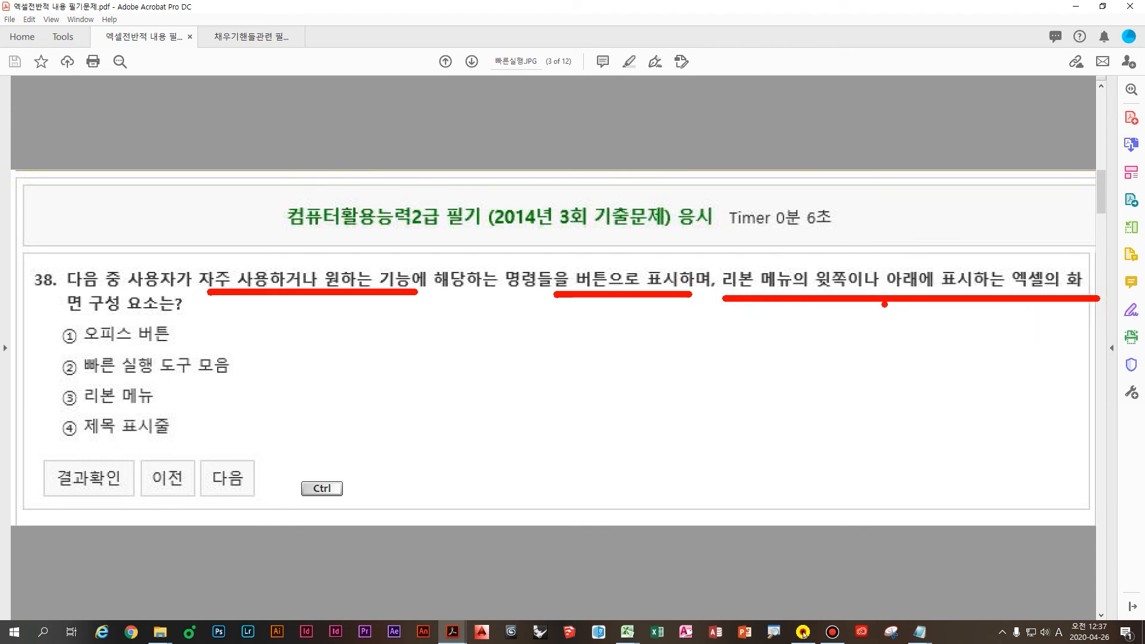
mouse_move(606, 239)
left_mouse_down()
mouse_move(594, 242)
mouse_move(540, 172)
mouse_move(554, 275)
left_mouse_up()
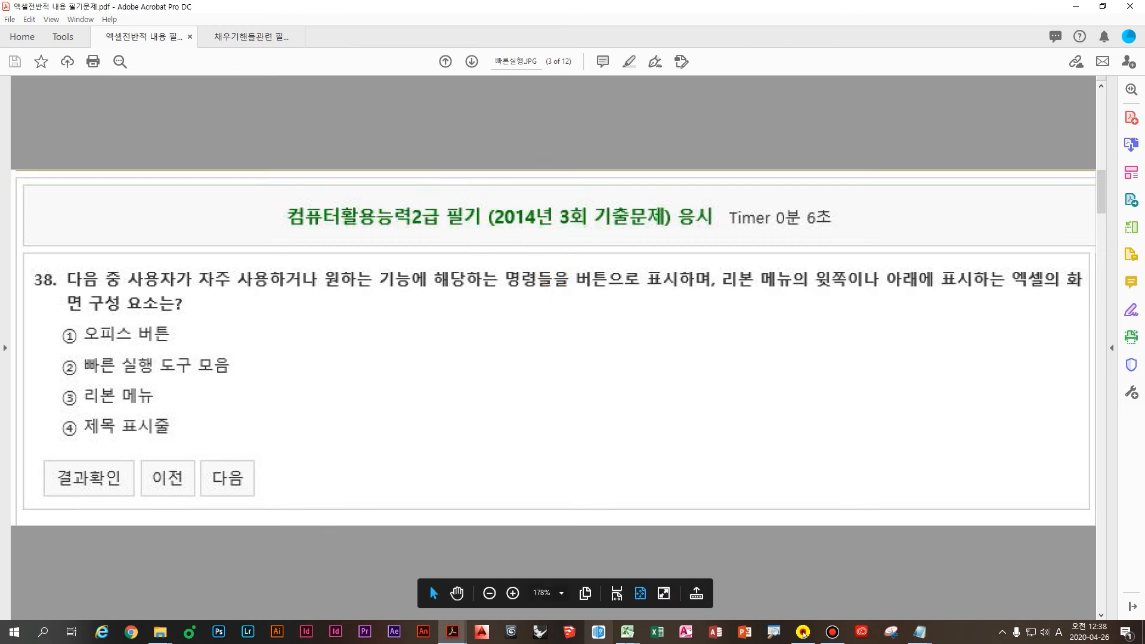
mouse_move(627, 631)
left_click(579, 595)
Step: Draw a red box around Excel's top-left Quick Access Toolbar, clear it, and return to the PDF
left_click(229, 266)
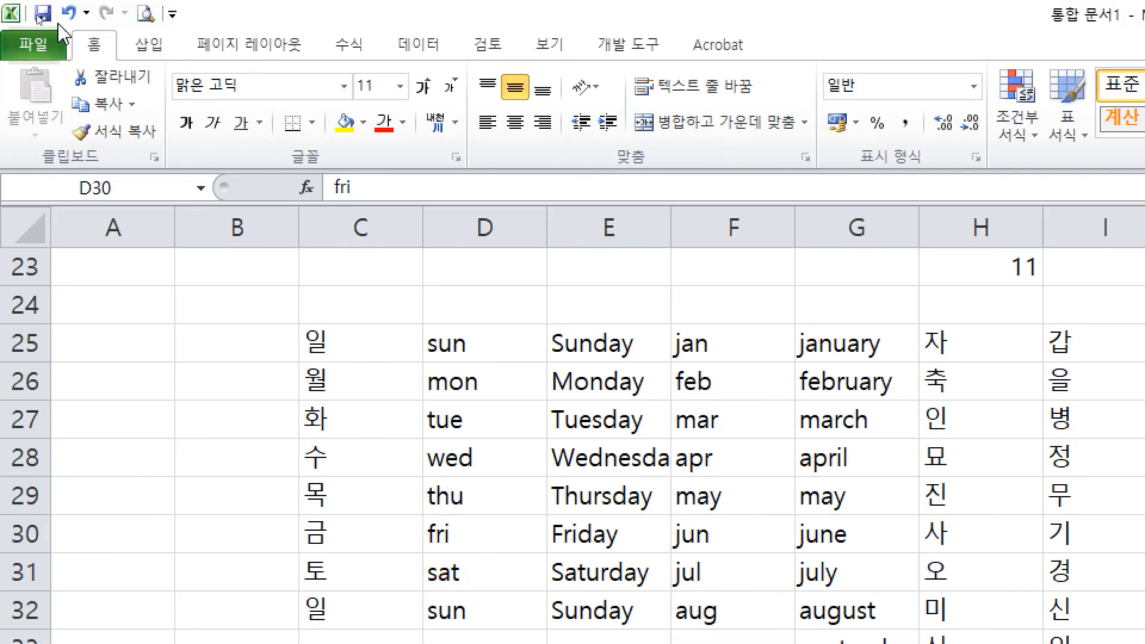
left_click_drag(31, 1, 182, 45)
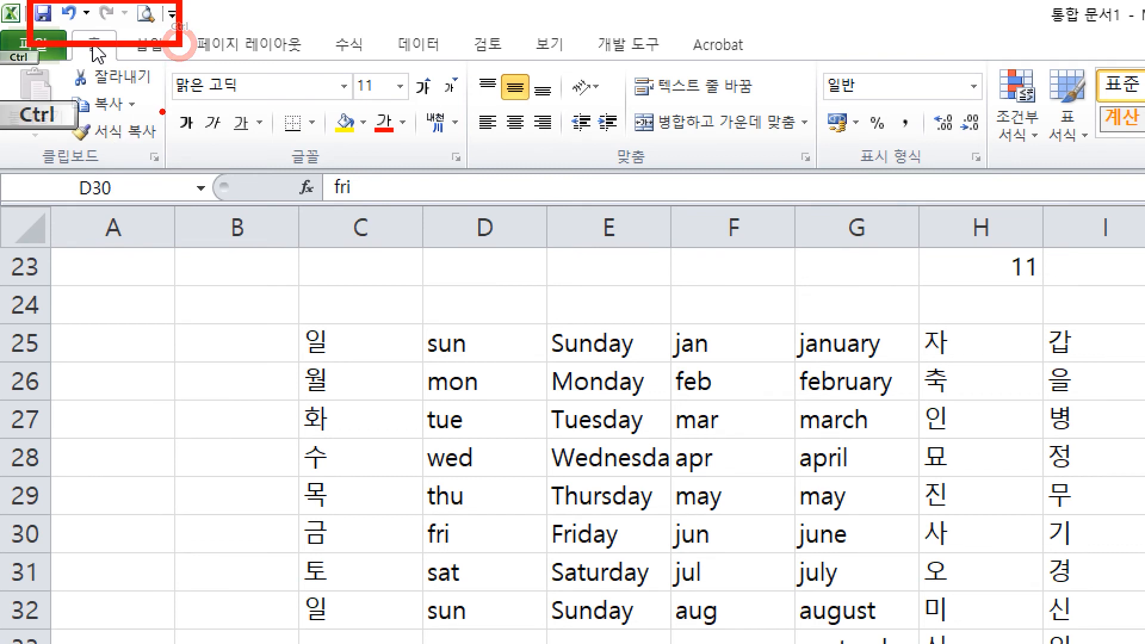
key("Escape")
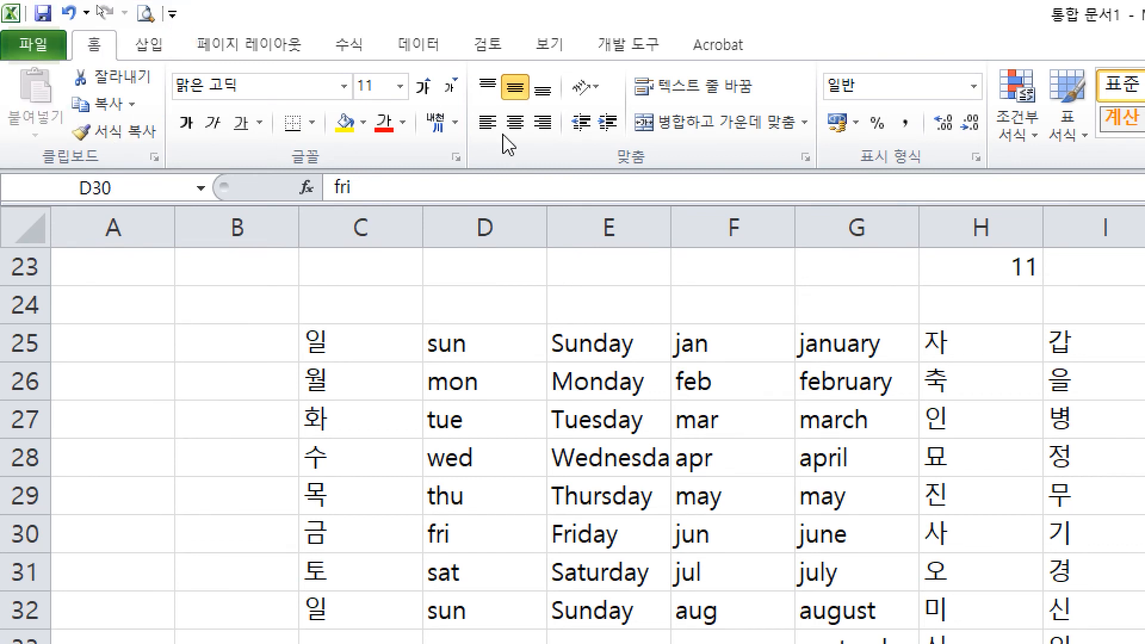
left_click(200, 13)
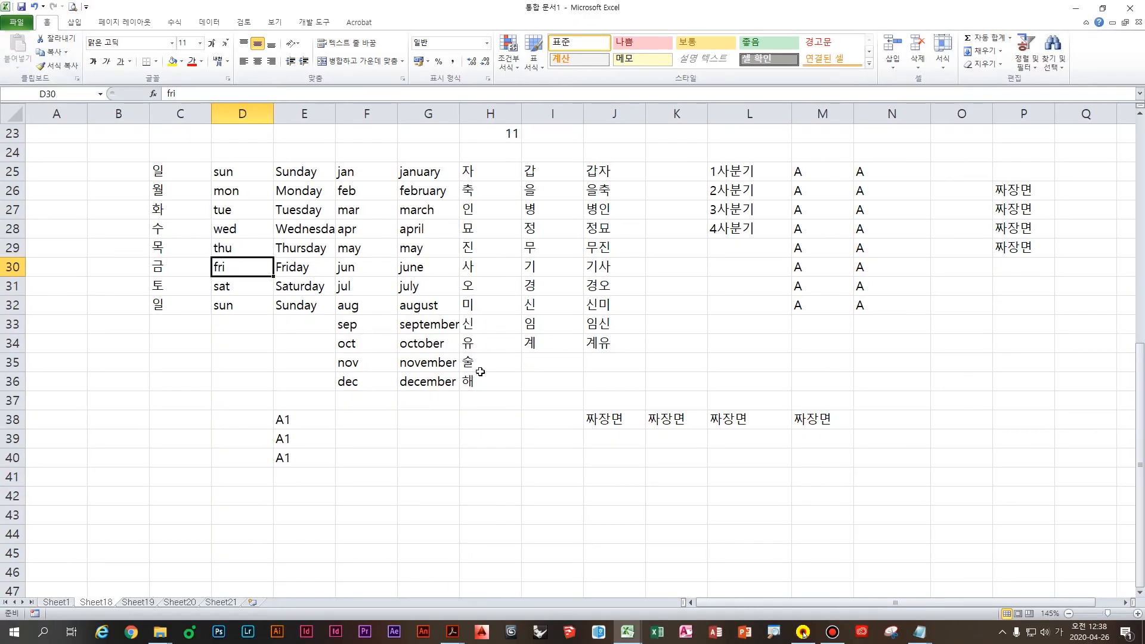
mouse_move(453, 632)
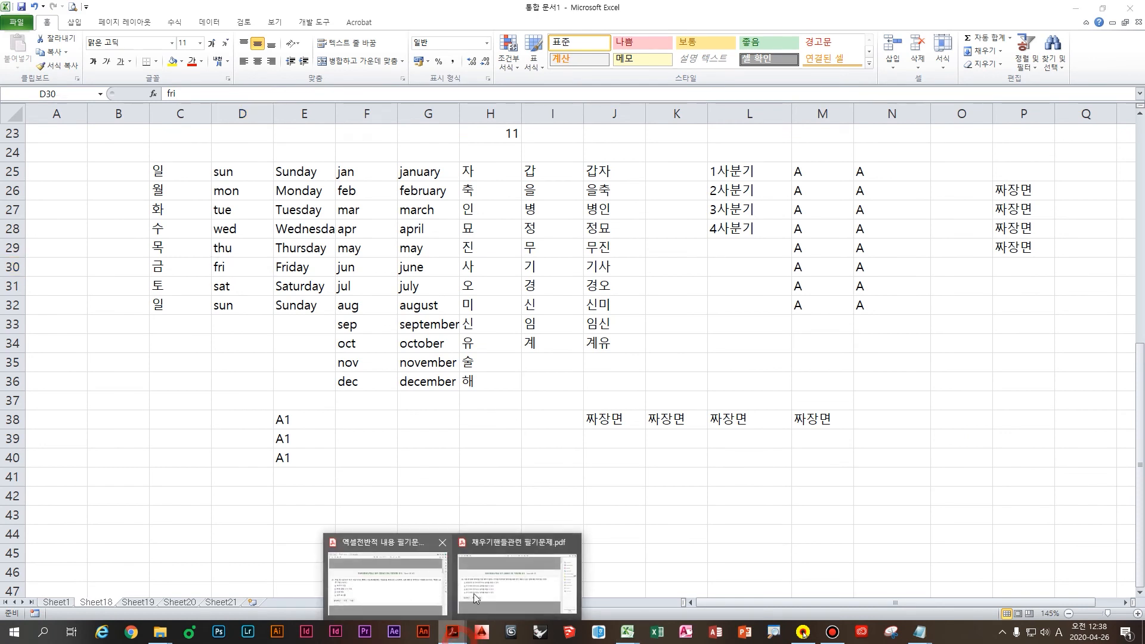
left_click(381, 591)
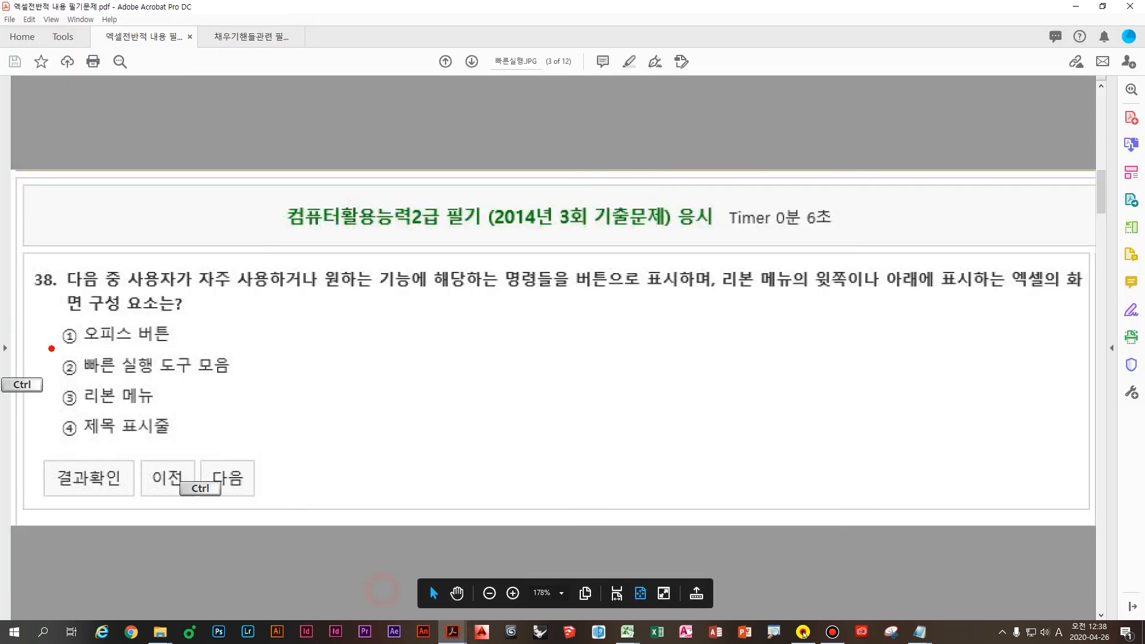
Step: Box option ②, then on the answer page box option ① and write '2007.' beside it
left_click_drag(55, 350, 235, 371)
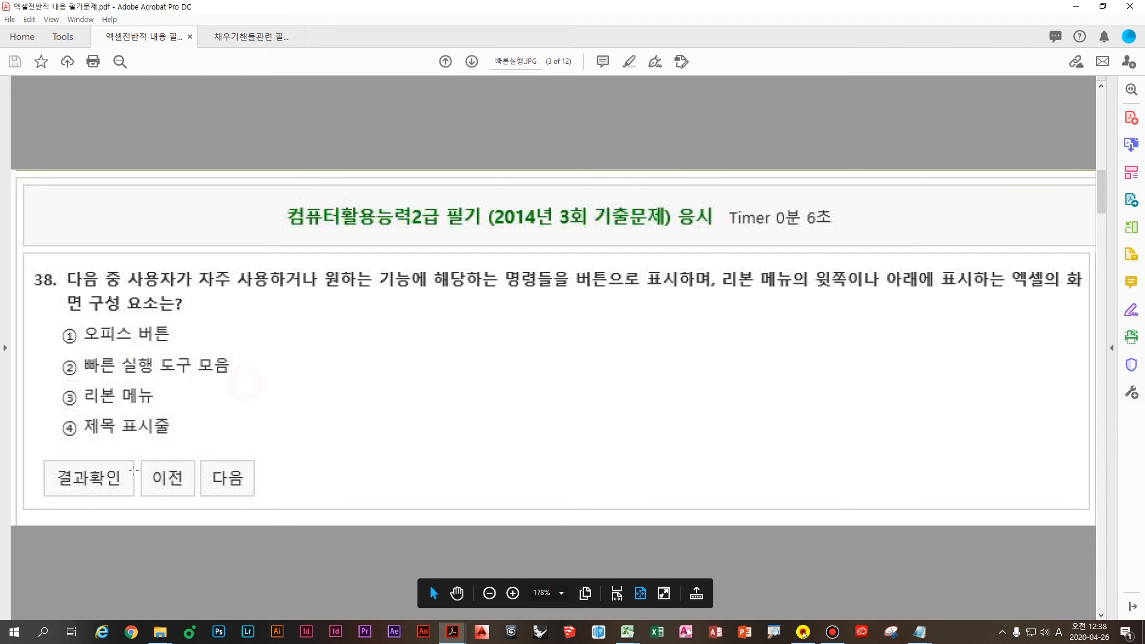
scroll(184, 476, "down", 1)
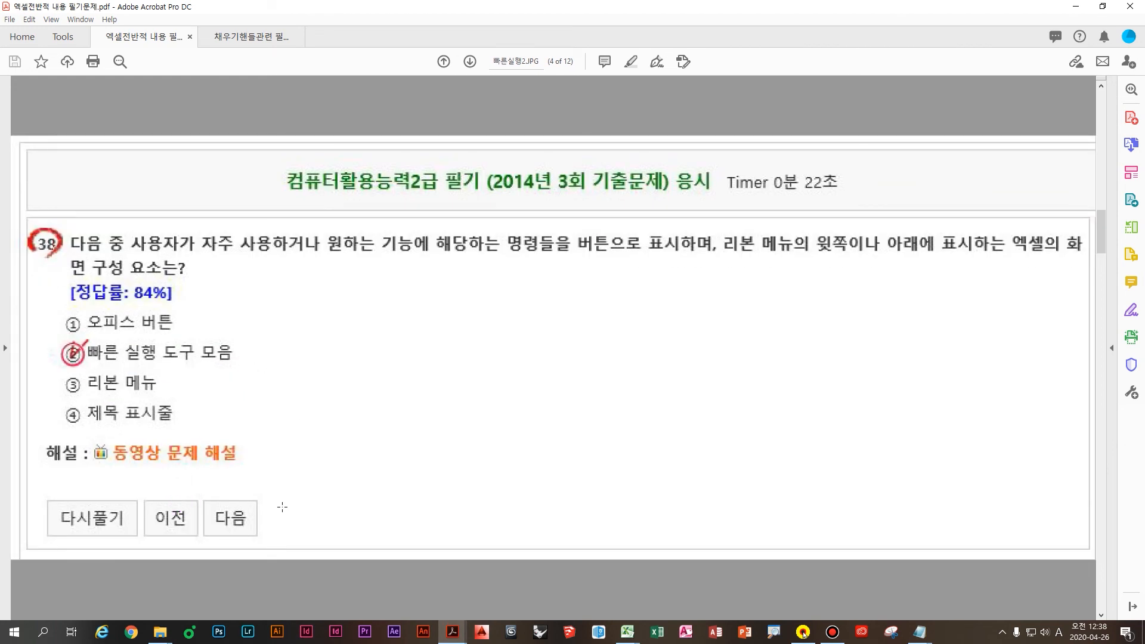
left_click_drag(51, 303, 199, 337)
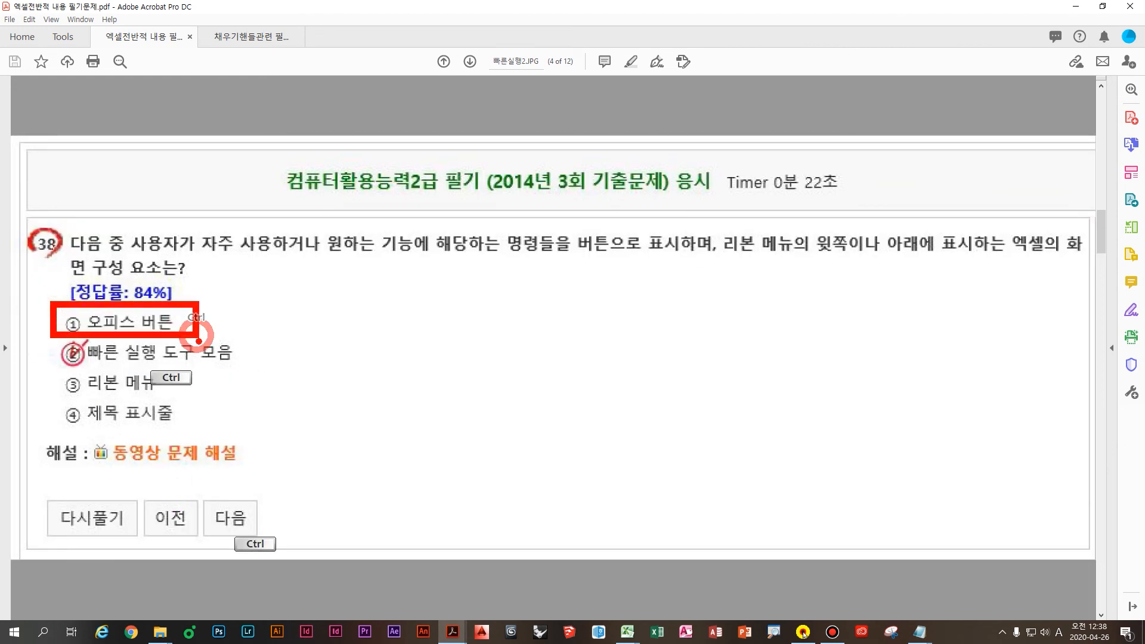
mouse_move(316, 291)
left_mouse_down()
mouse_move(325, 343)
mouse_move(429, 341)
mouse_move(472, 379)
left_mouse_up()
left_click(513, 370)
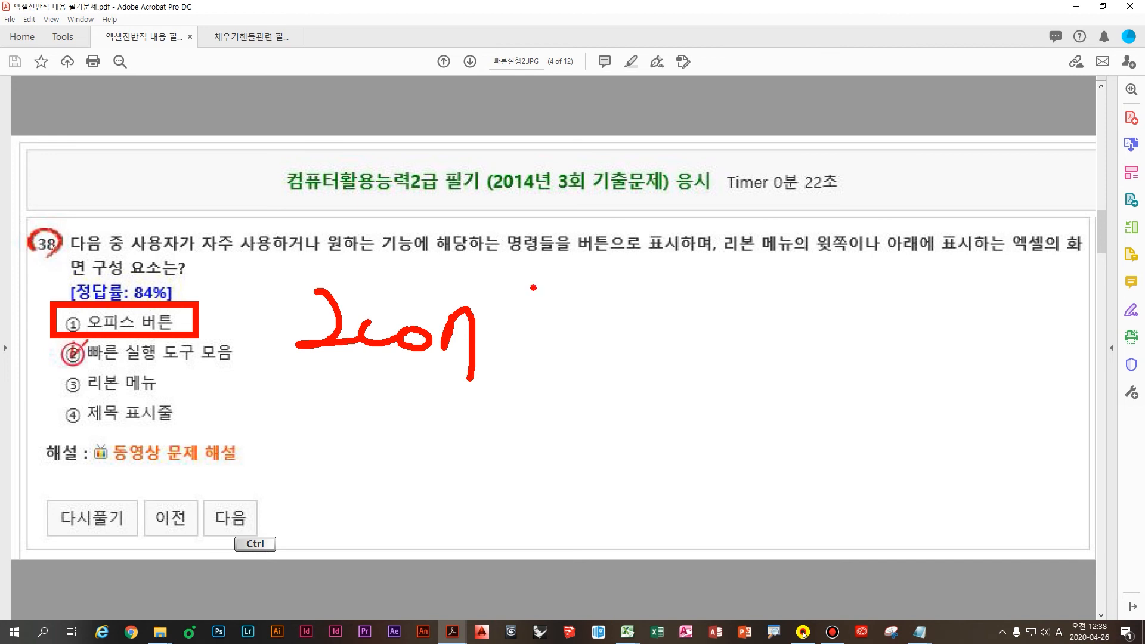
key("Escape")
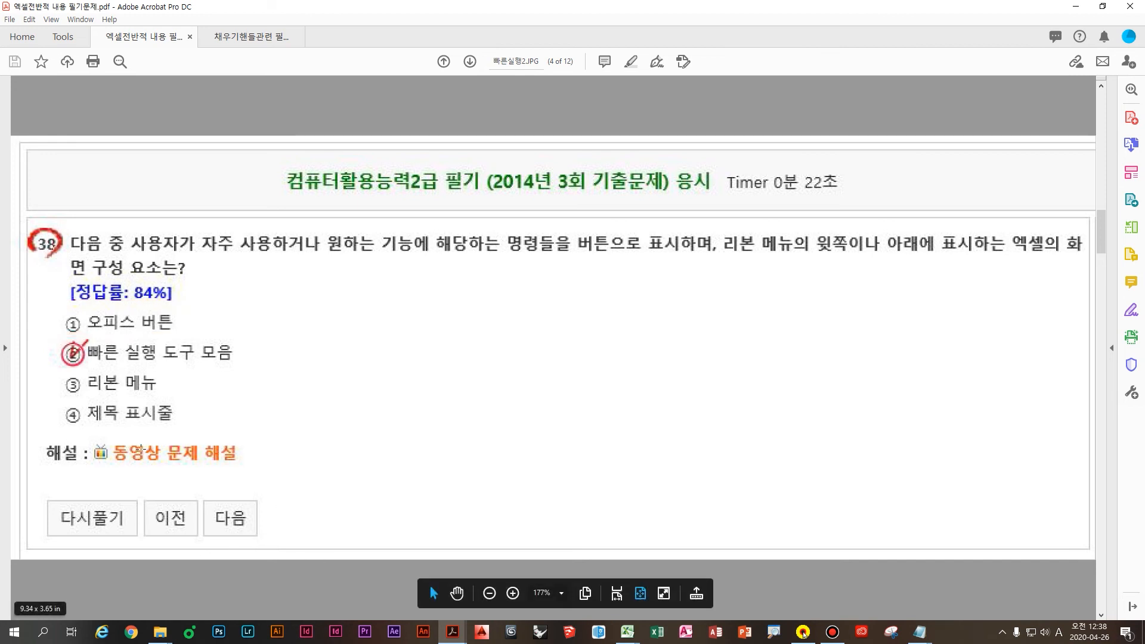
Step: Scroll to page 5 to show question 23 on the [일러스트레이션] group's insertable objects
left_click(294, 373)
scroll(295, 375, "down", 2)
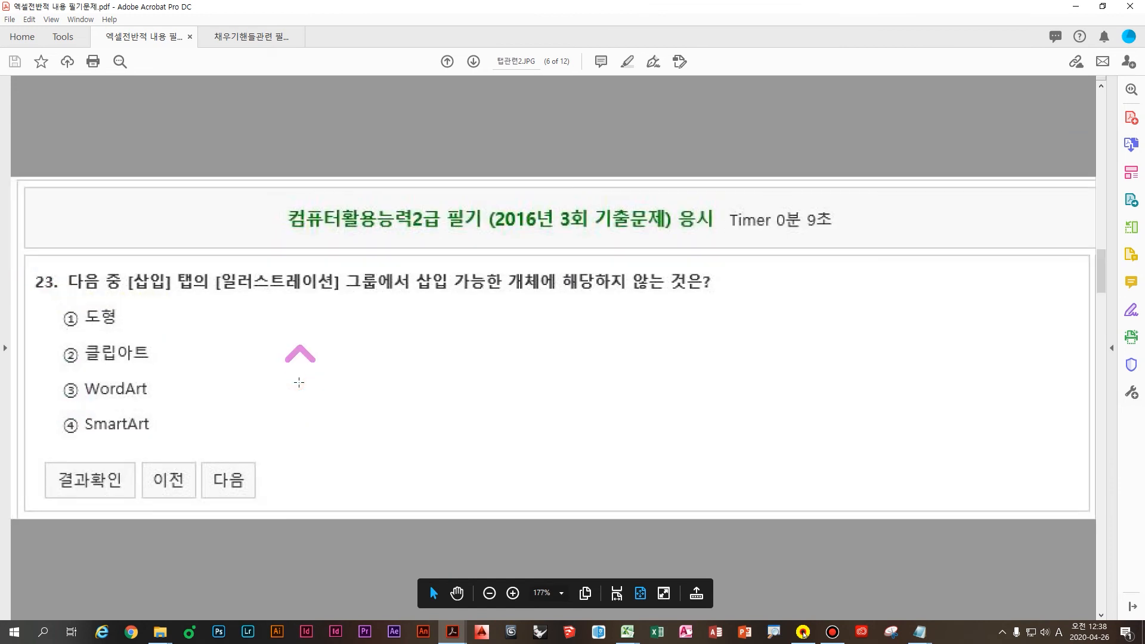
left_click(299, 383)
left_click(433, 374)
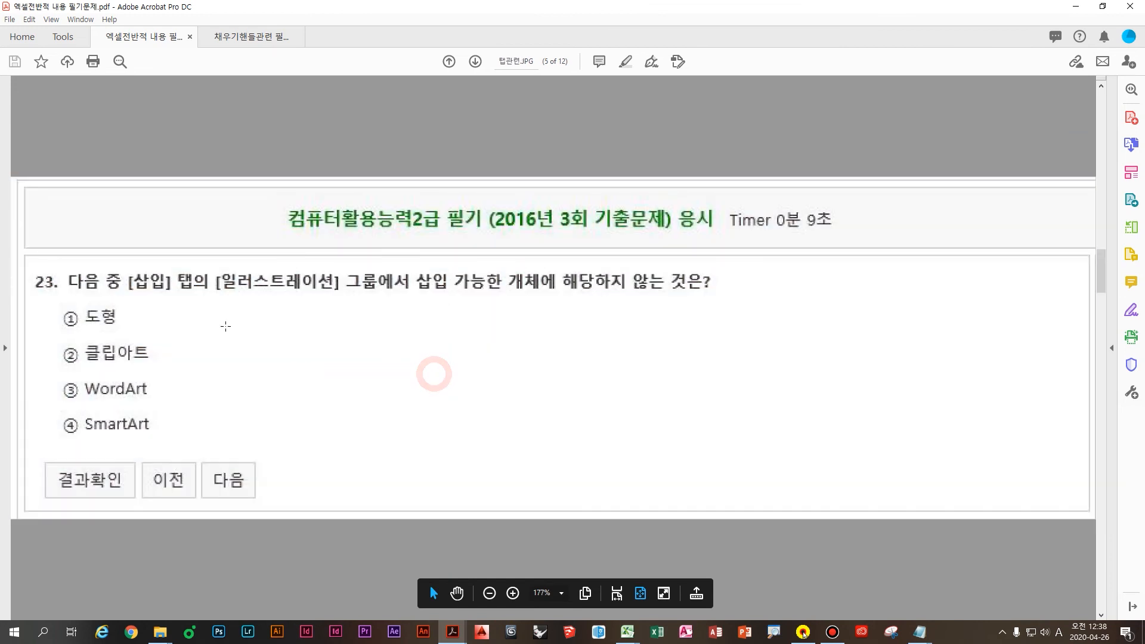
key("ctrl")
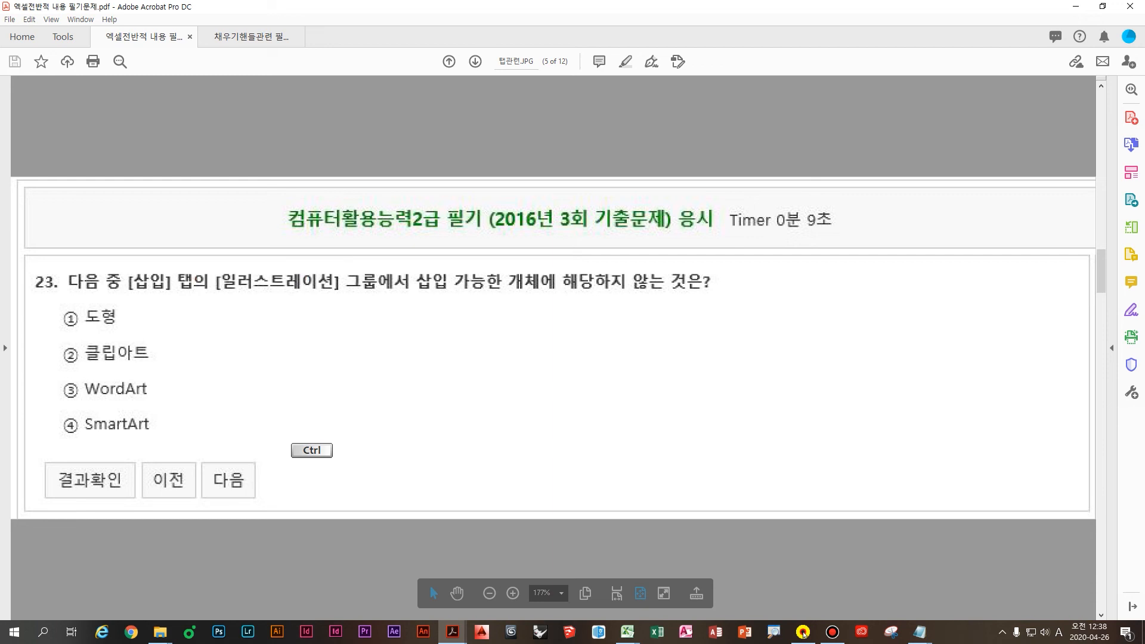
left_click(628, 632)
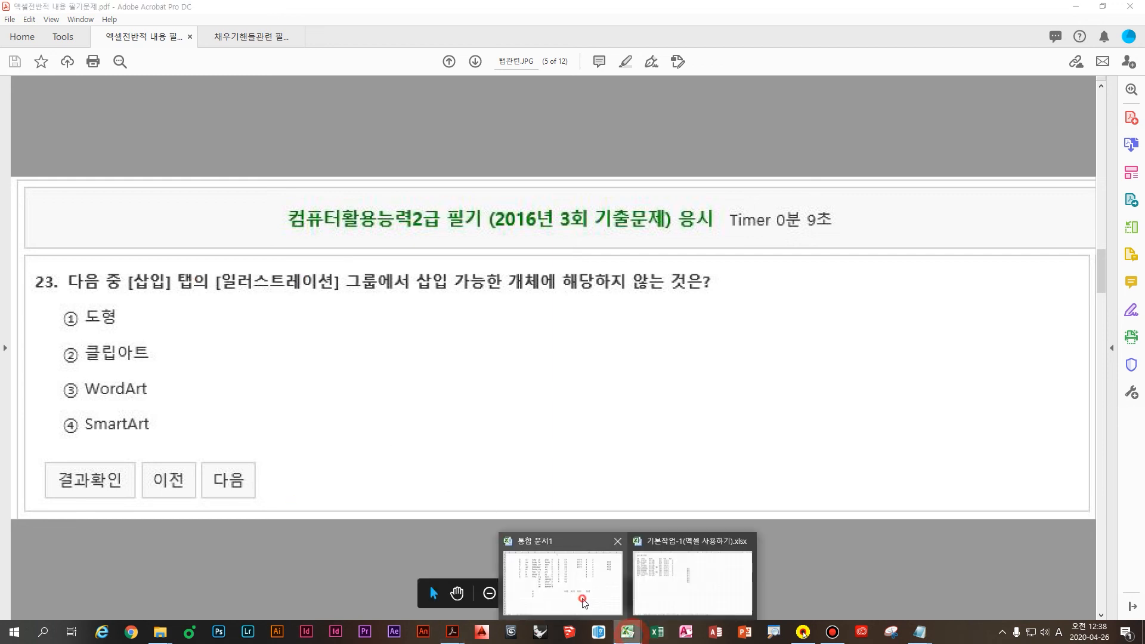
Step: Open Excel's 삽입 tab and mark the 일러스트레이션 group's picture, clip art, shapes, SmartArt and screenshot buttons in red
left_click(583, 602)
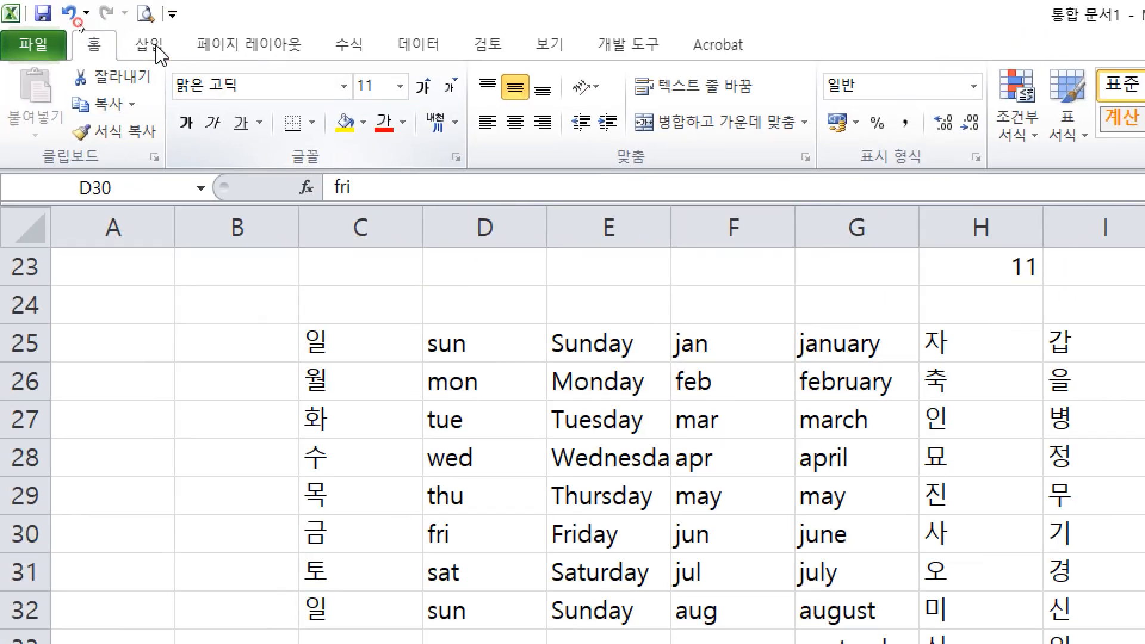
left_click(156, 51)
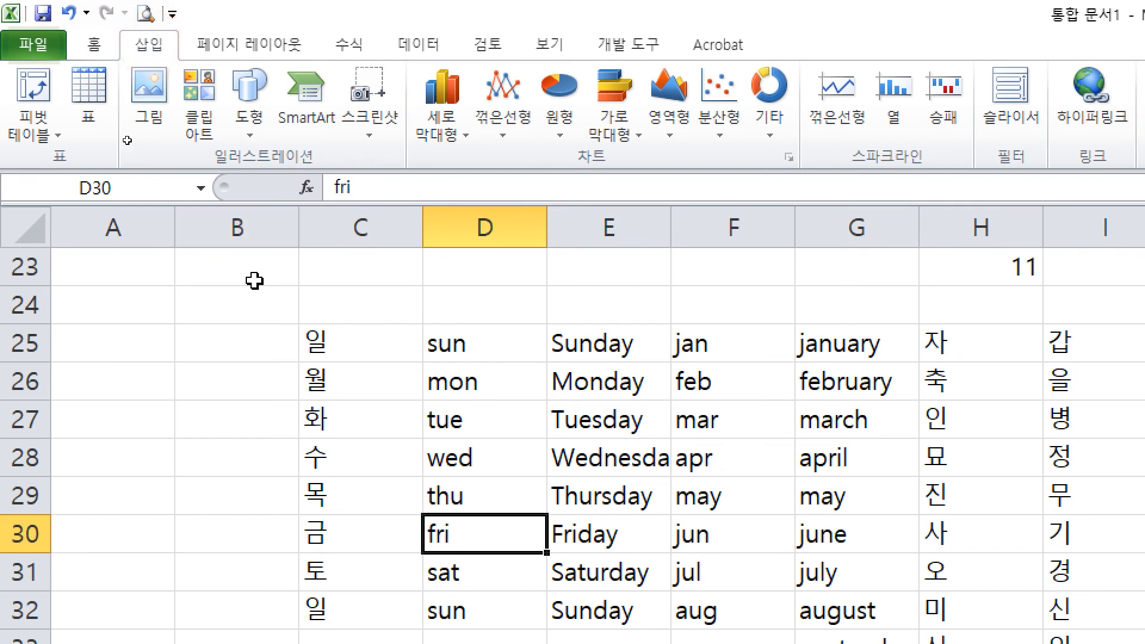
left_click_drag(197, 143, 339, 188)
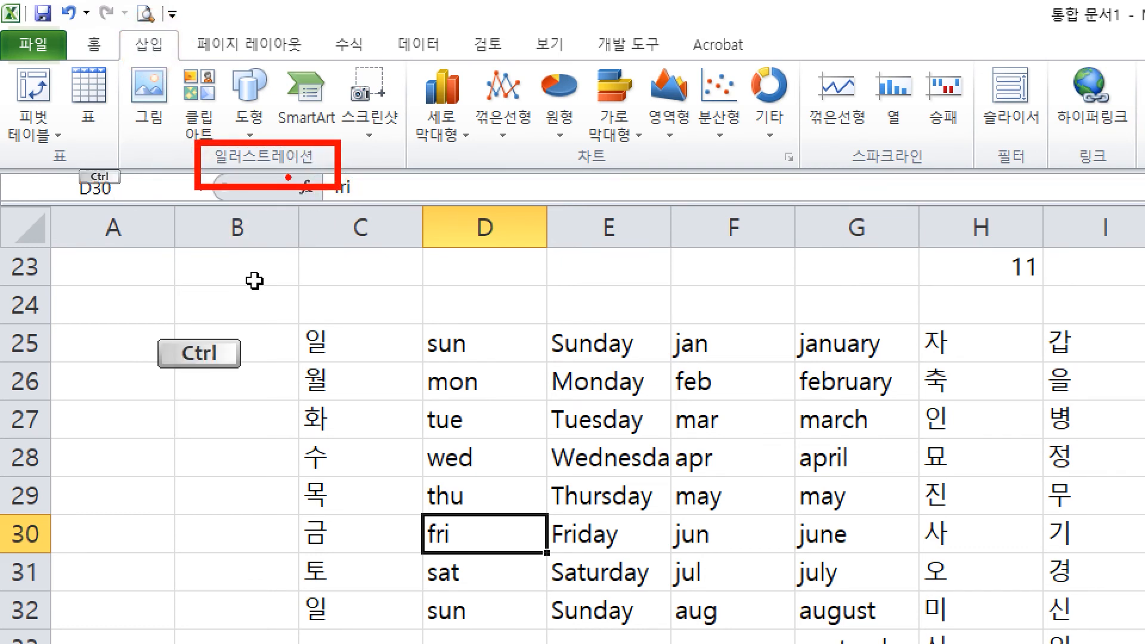
left_click_drag(141, 95, 141, 167)
mouse_move(228, 100)
left_mouse_down()
mouse_move(211, 158)
mouse_move(239, 168)
left_mouse_up()
left_click_drag(319, 83, 311, 157)
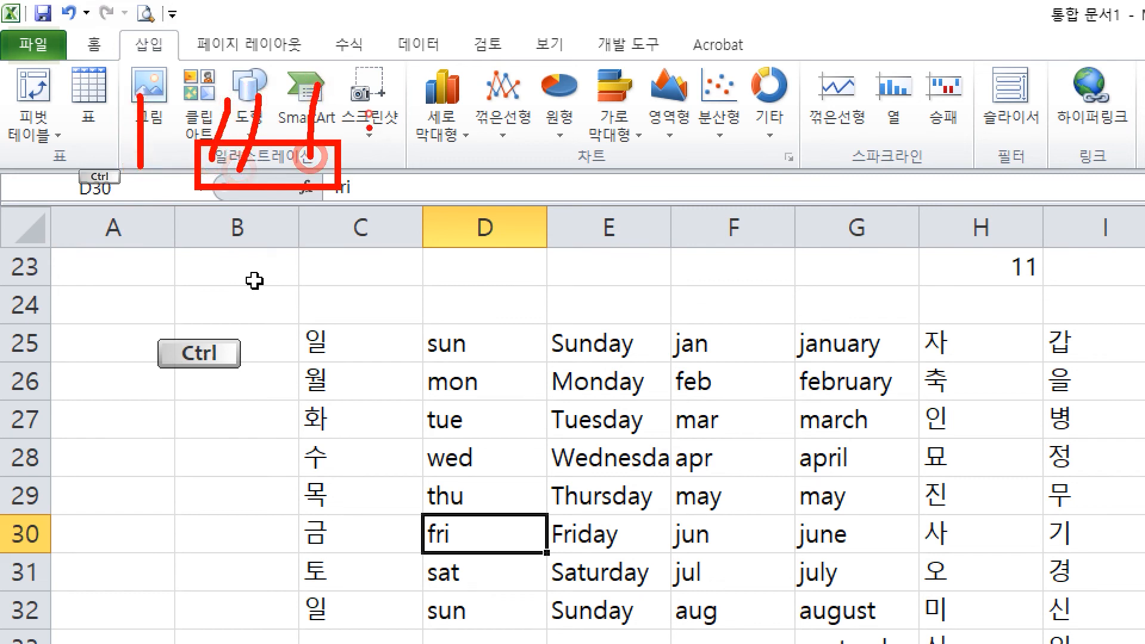
left_click_drag(370, 110, 371, 225)
key("Escape")
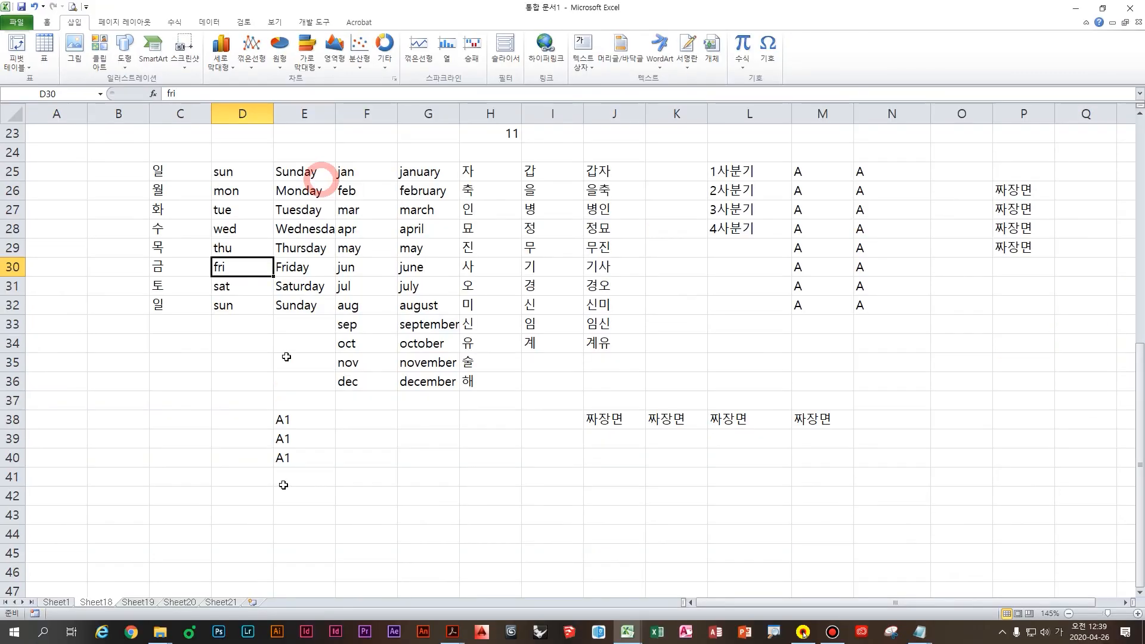
Step: Box option ③ WordArt in red and handwrite 파워포인트 beside it, then clear the marks
mouse_move(452, 632)
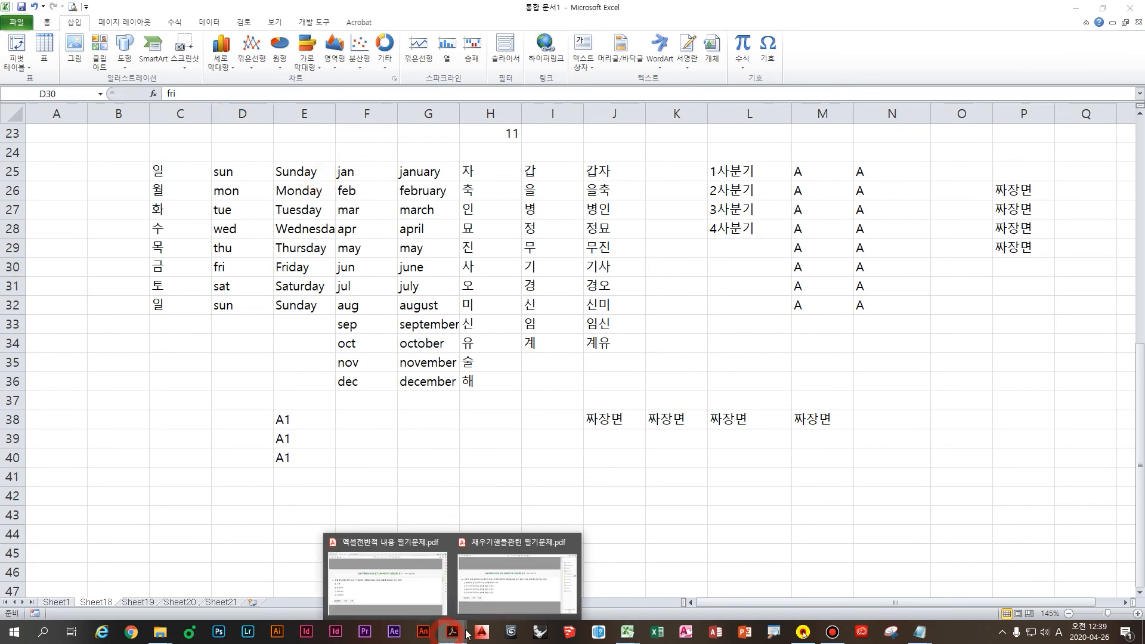
left_click(397, 592)
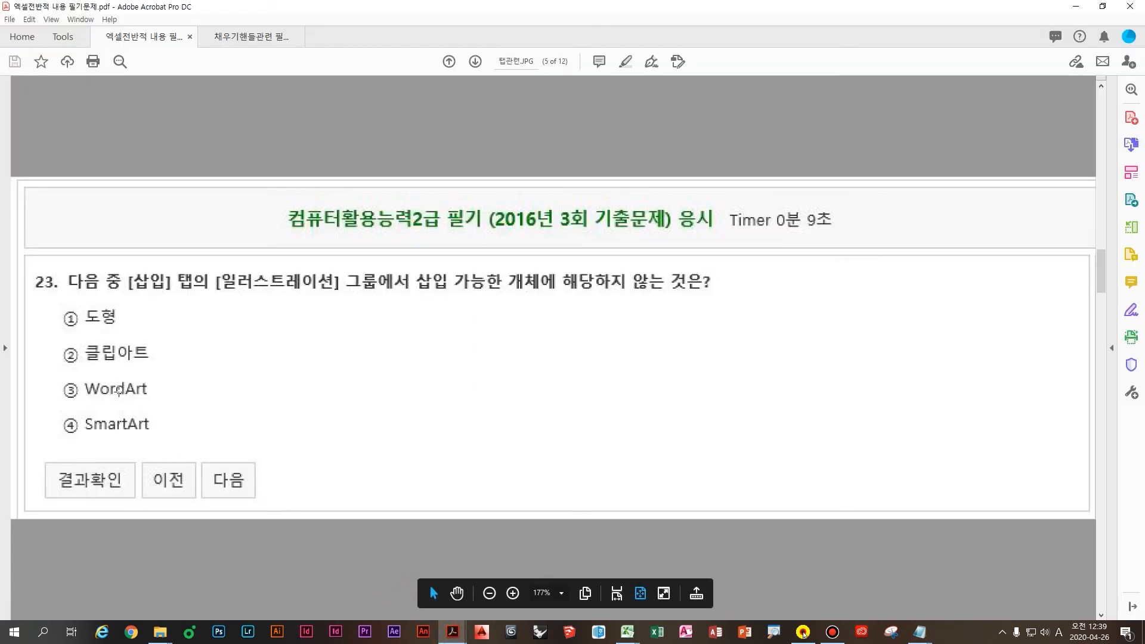
left_click_drag(46, 370, 173, 406)
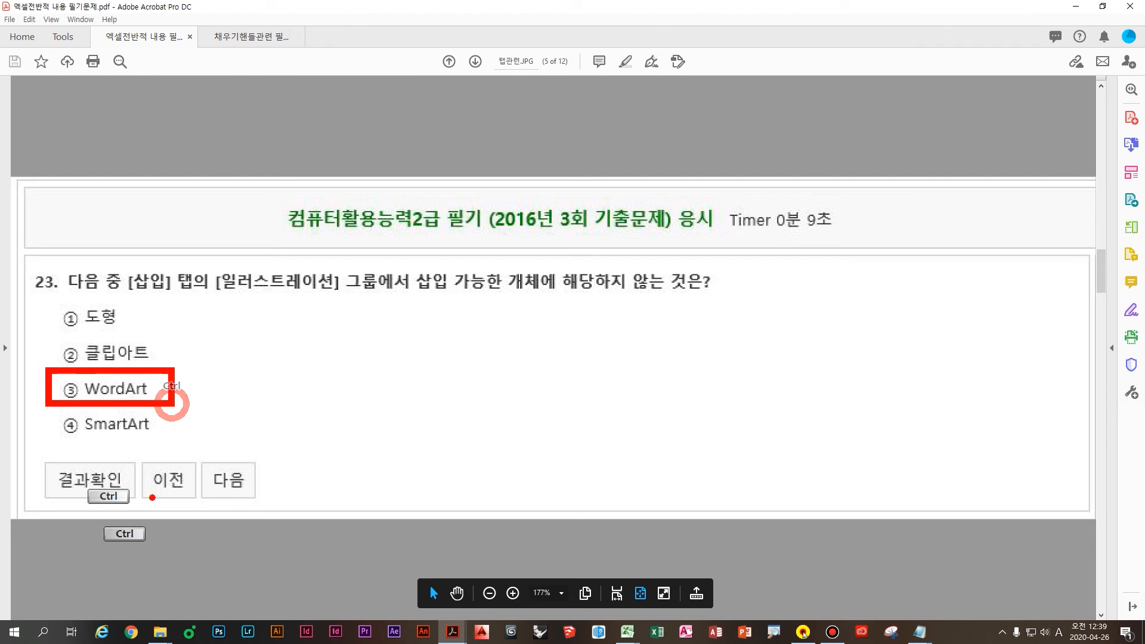
mouse_move(195, 351)
left_mouse_down()
mouse_move(260, 356)
mouse_move(245, 389)
left_mouse_up()
left_click_drag(268, 339, 260, 417)
mouse_move(315, 353)
left_mouse_down()
mouse_move(310, 366)
mouse_move(355, 411)
left_mouse_up()
mouse_move(365, 361)
left_mouse_down()
mouse_move(418, 370)
mouse_move(466, 417)
left_mouse_up()
left_click_drag(453, 364, 501, 427)
mouse_move(516, 367)
left_mouse_down()
mouse_move(537, 367)
mouse_move(563, 411)
left_mouse_up()
left_click_drag(512, 440, 574, 442)
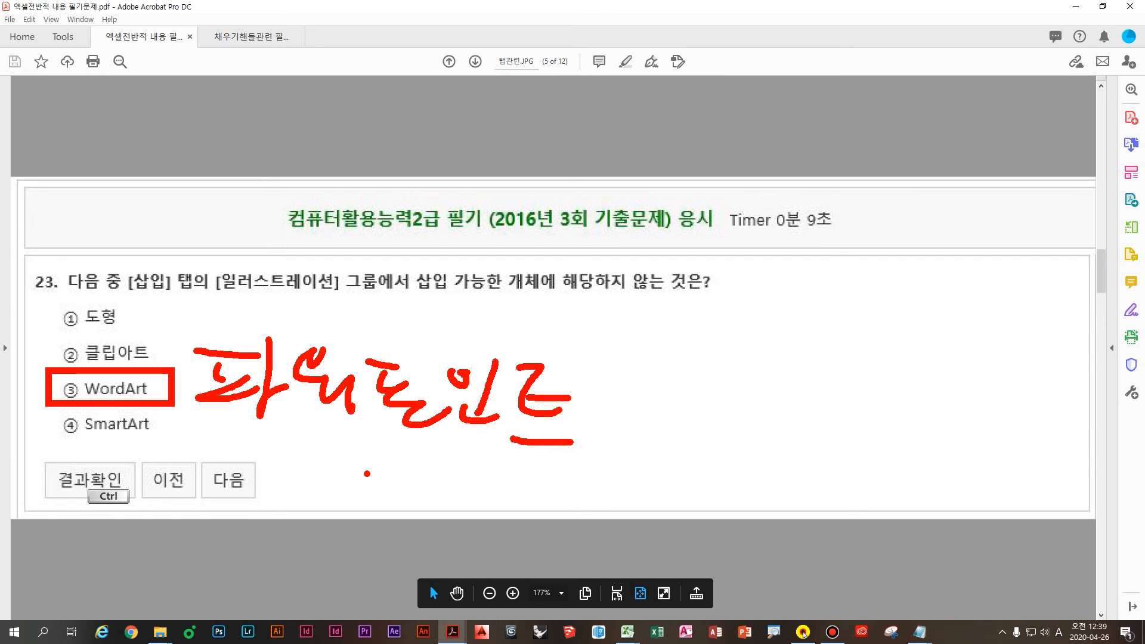
key("Escape")
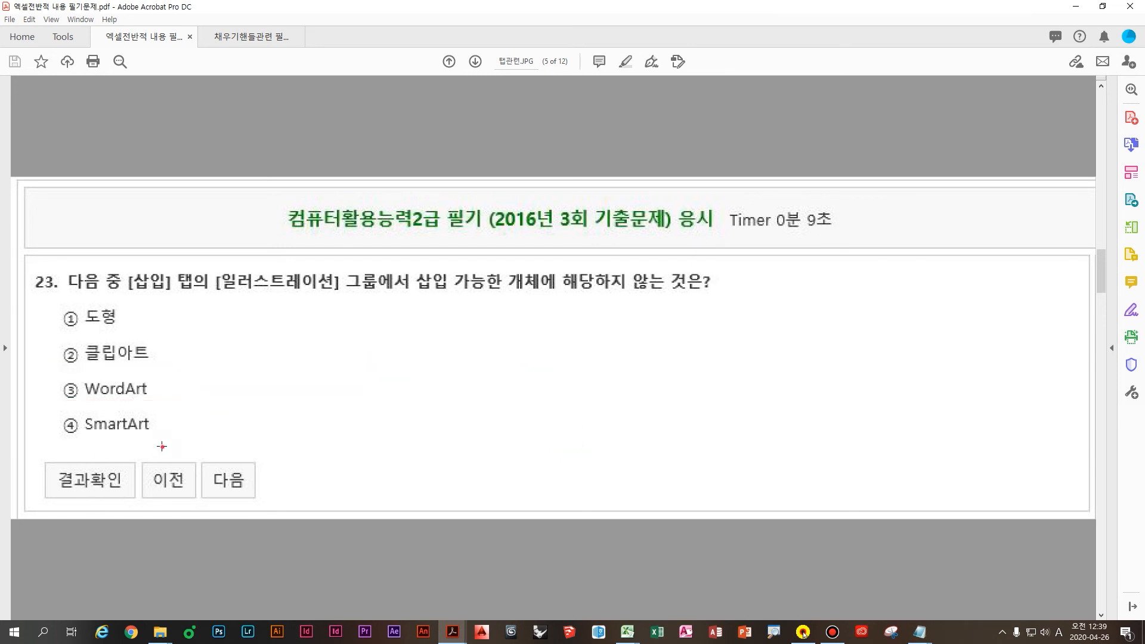
Step: Scroll past the answer page to question 32 on page 7
left_click(162, 448)
scroll(162, 448, "down", 1)
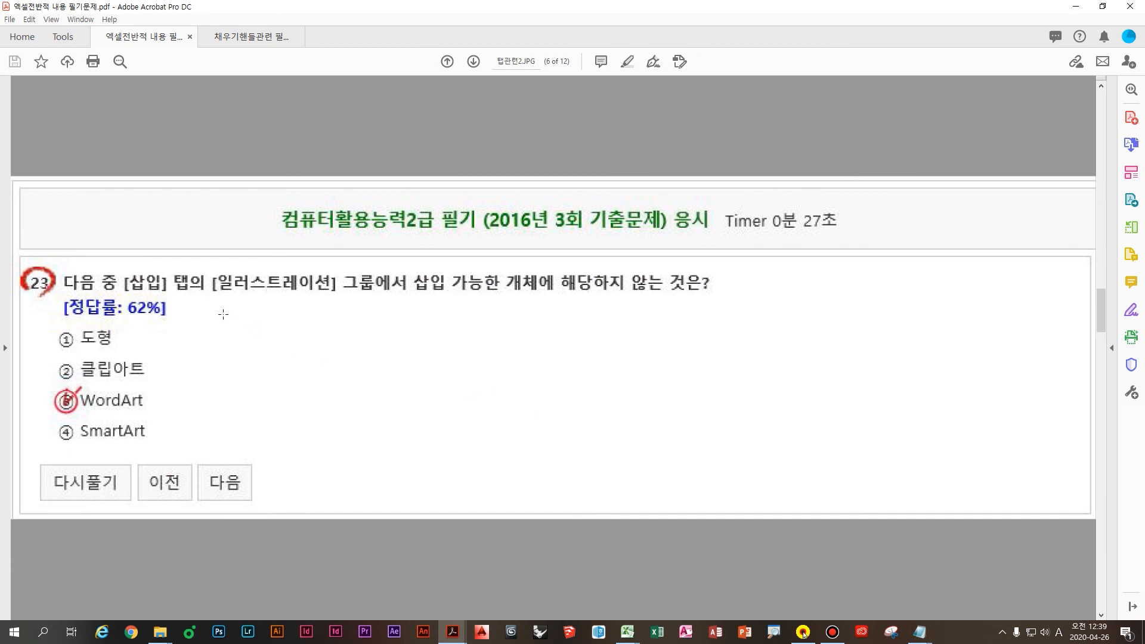
scroll(234, 321, "down", 1)
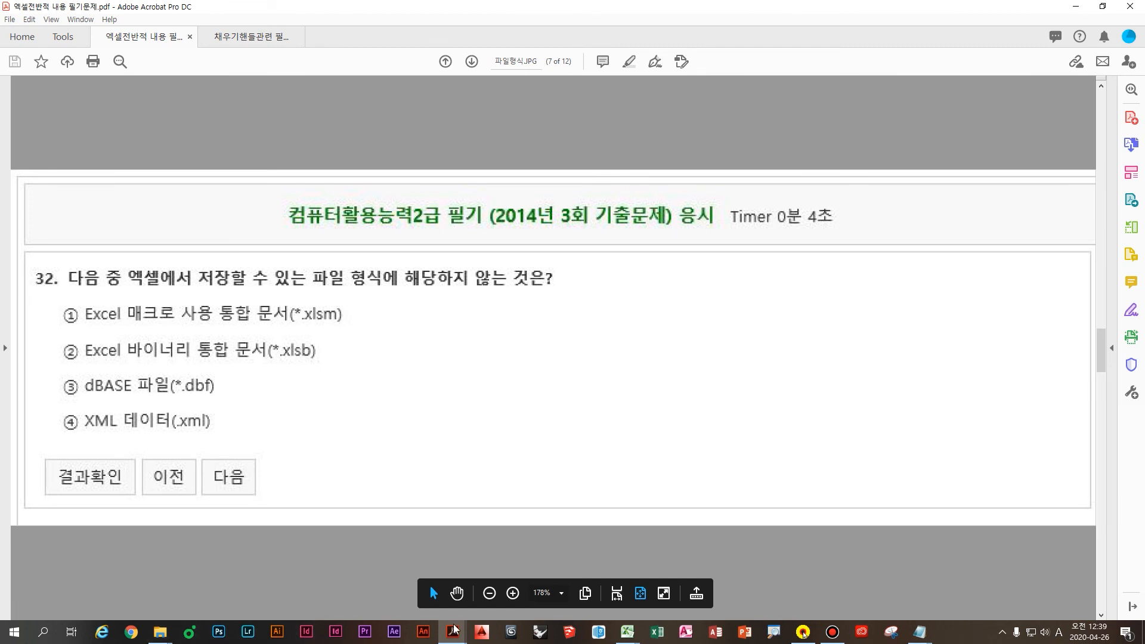
Step: In Excel, go to File > Save and drop down the file-type list to show the saveable formats
left_click(587, 591)
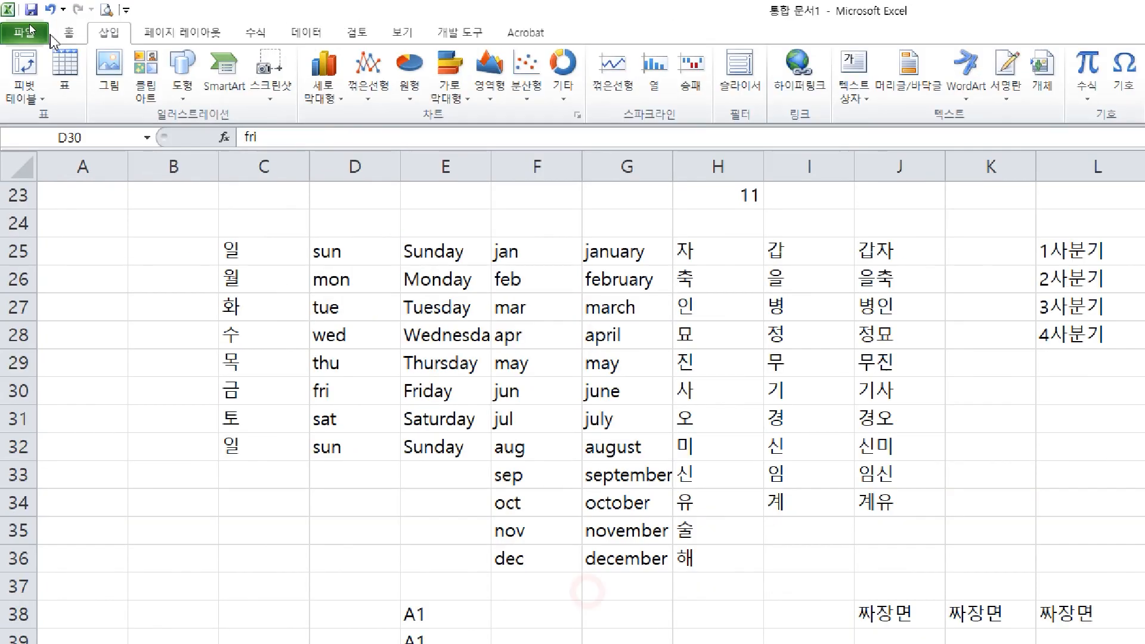
left_click(22, 27)
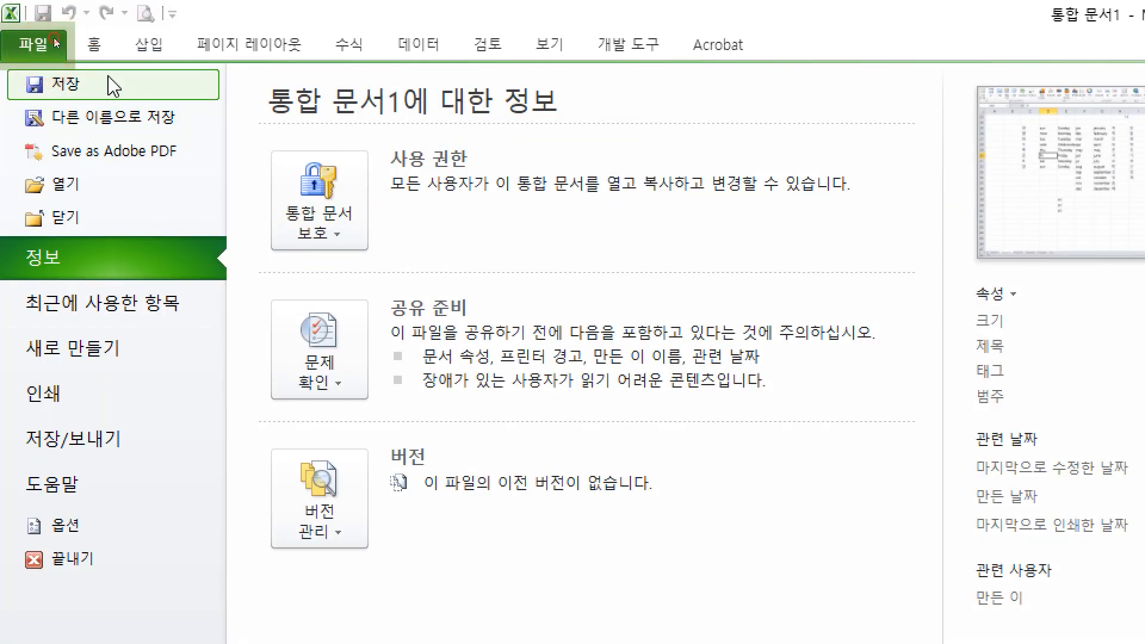
left_click(108, 83)
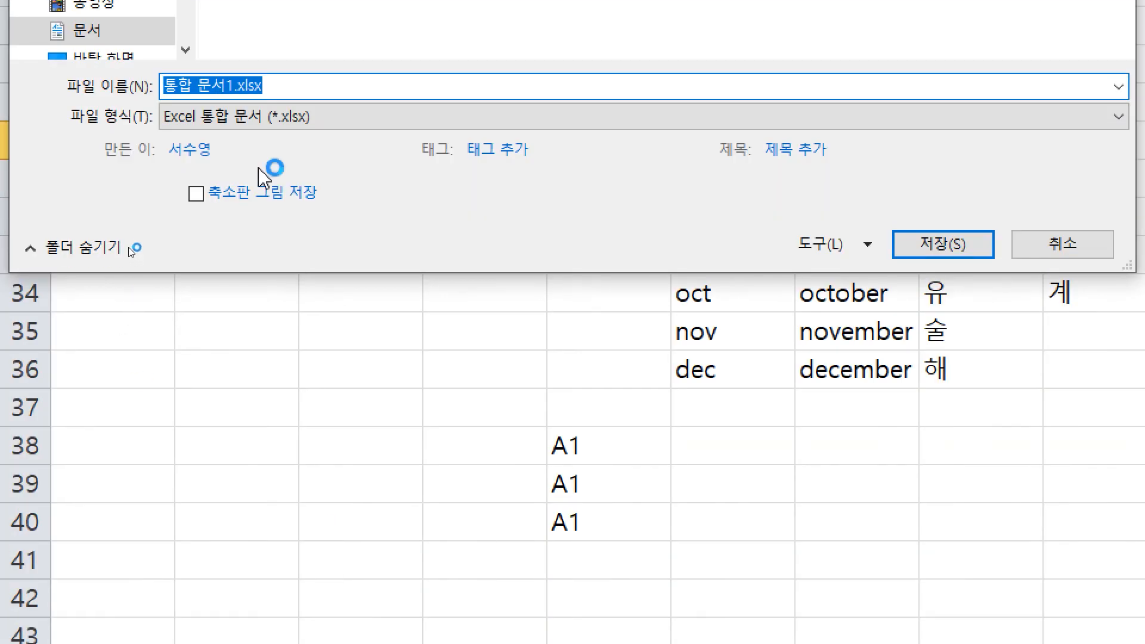
left_click(268, 507)
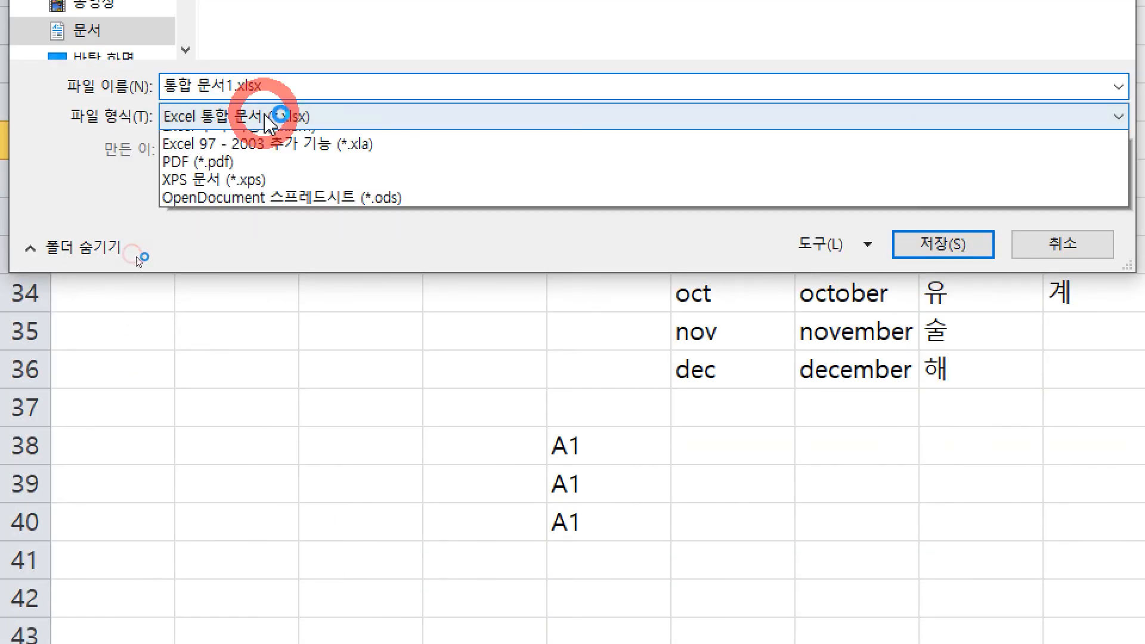
key("ctrl")
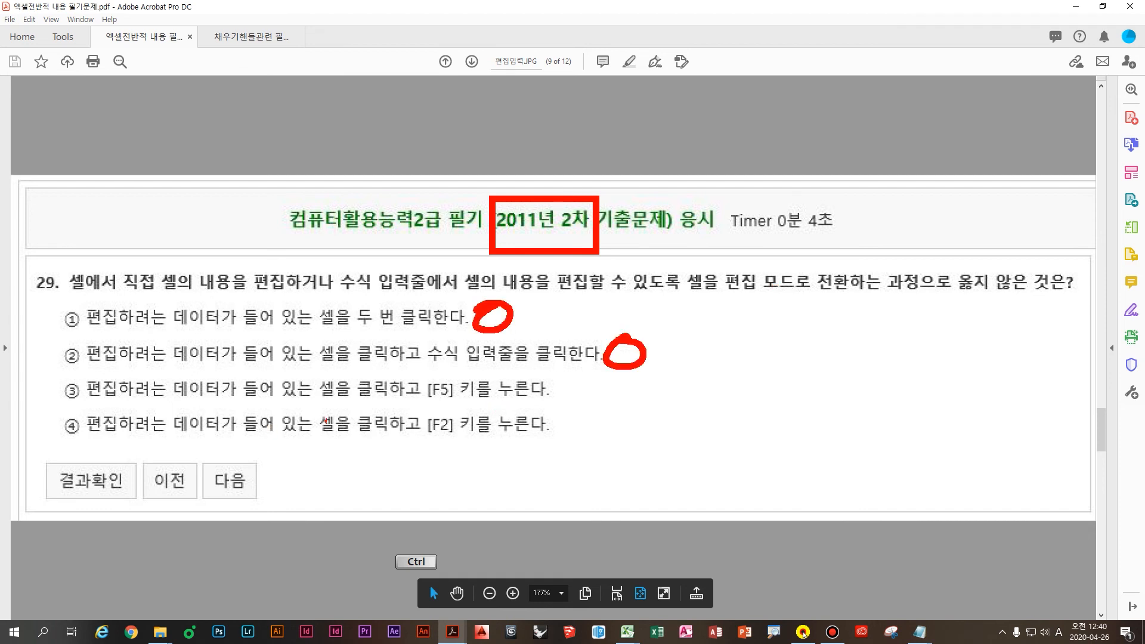
Step: Annotate question 29 in red: arrow toward option 4, underline it, circle [F2], write F2
left_click_drag(470, 394, 456, 442)
key("ctrl+z")
mouse_move(465, 367)
left_mouse_down()
mouse_move(502, 418)
mouse_move(498, 444)
mouse_move(448, 464)
left_mouse_up()
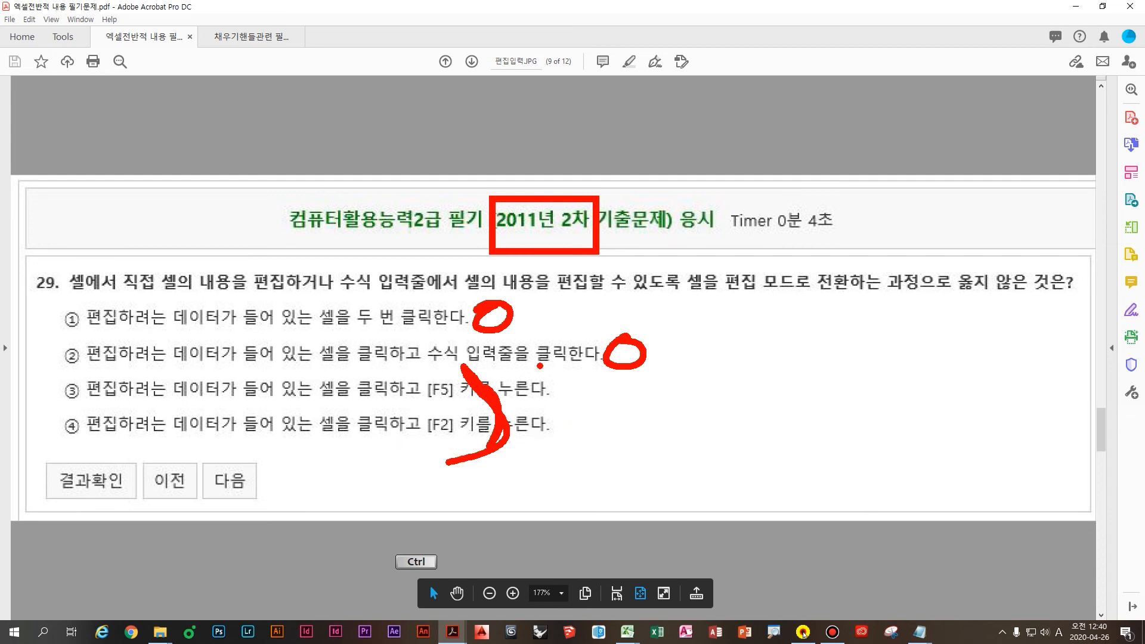
left_click_drag(346, 439, 644, 438)
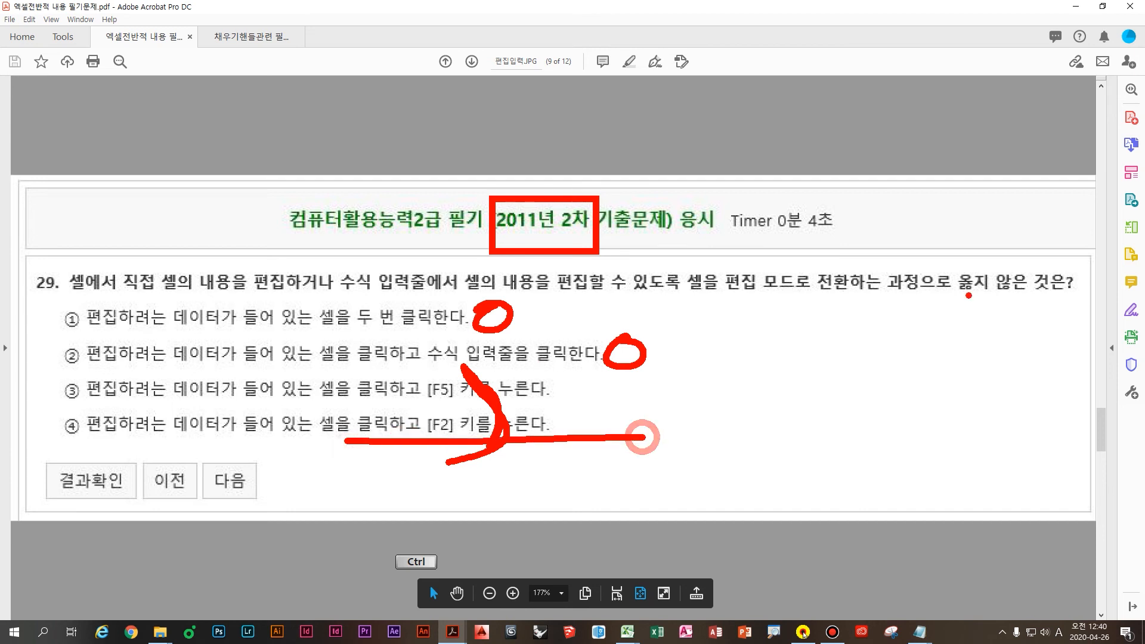
mouse_move(564, 449)
left_mouse_down()
mouse_move(412, 410)
mouse_move(409, 475)
mouse_move(345, 494)
left_mouse_up()
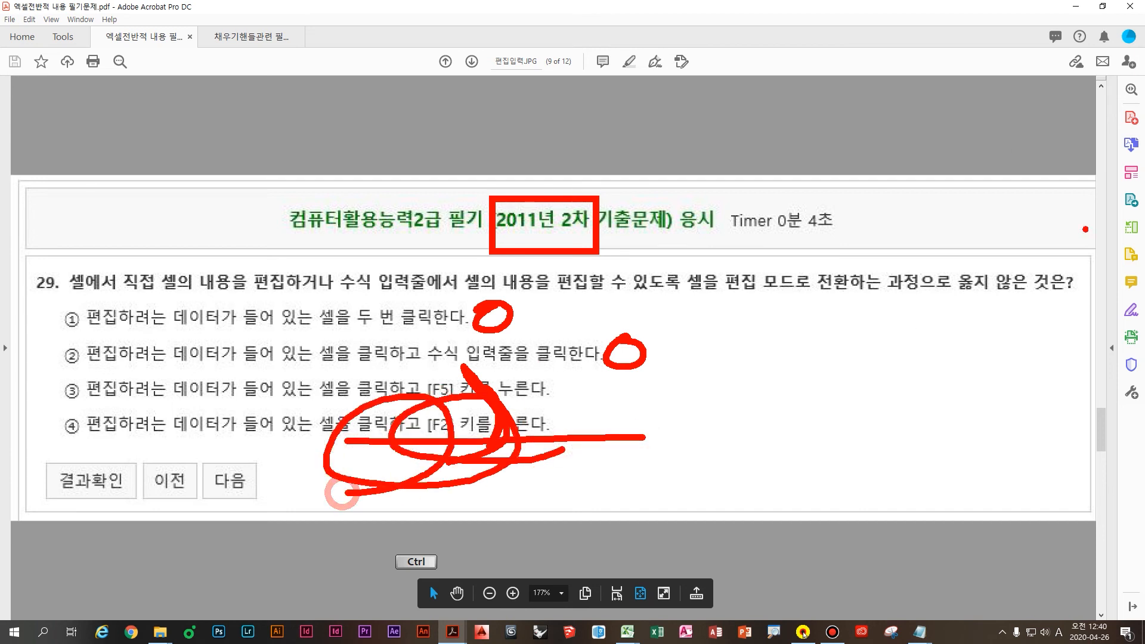
left_click_drag(937, 294, 1111, 292)
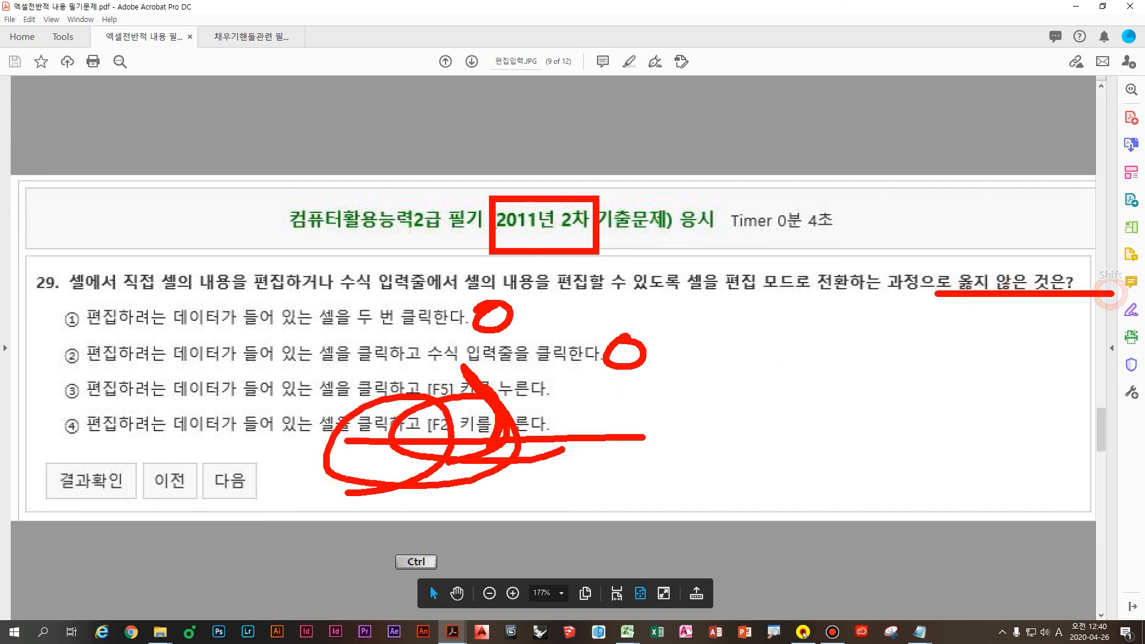
mouse_move(796, 396)
left_mouse_down()
mouse_move(738, 465)
mouse_move(780, 440)
left_mouse_up()
left_click_drag(769, 430, 850, 454)
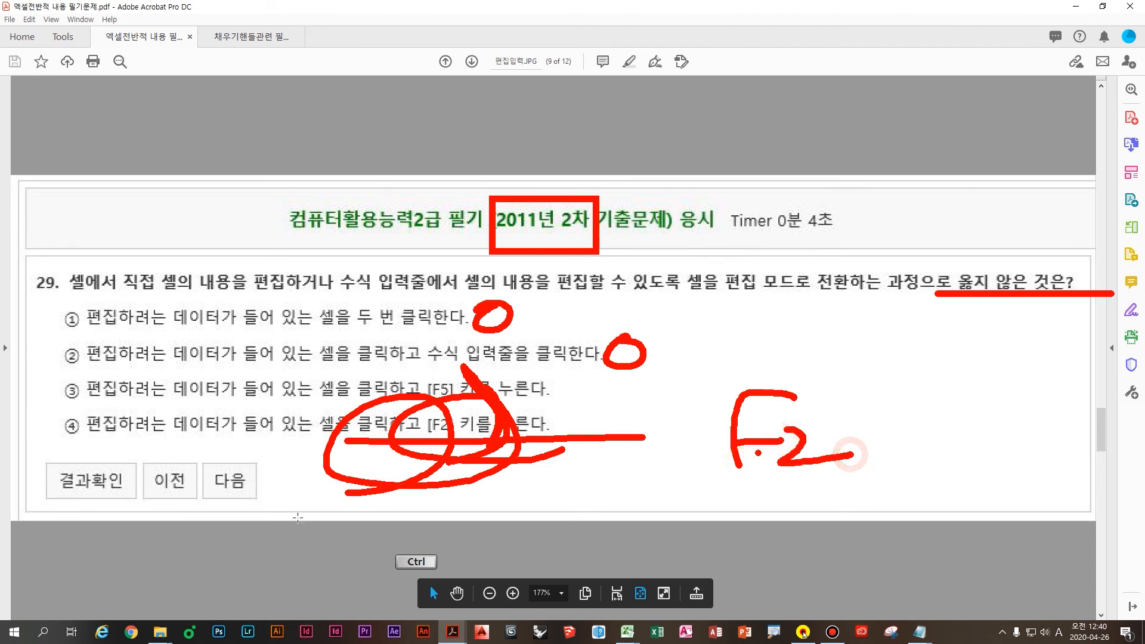
key("Escape")
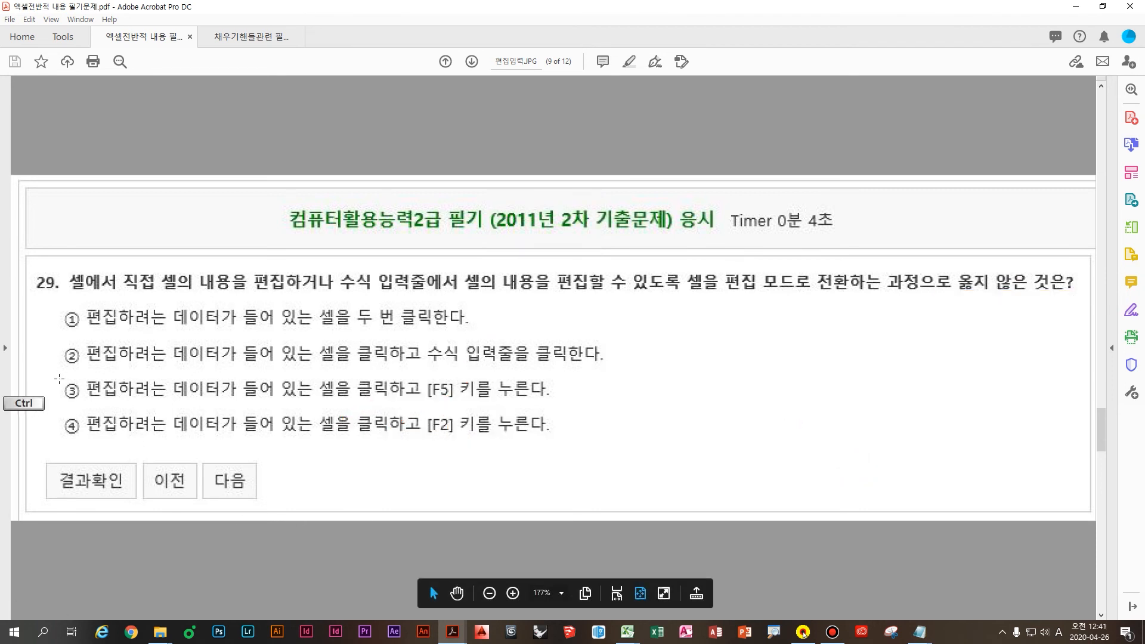
Step: Box option ③, move to the answer page, and write 이동 beside options ③ and ④
left_click_drag(57, 372, 143, 425)
key("Escape")
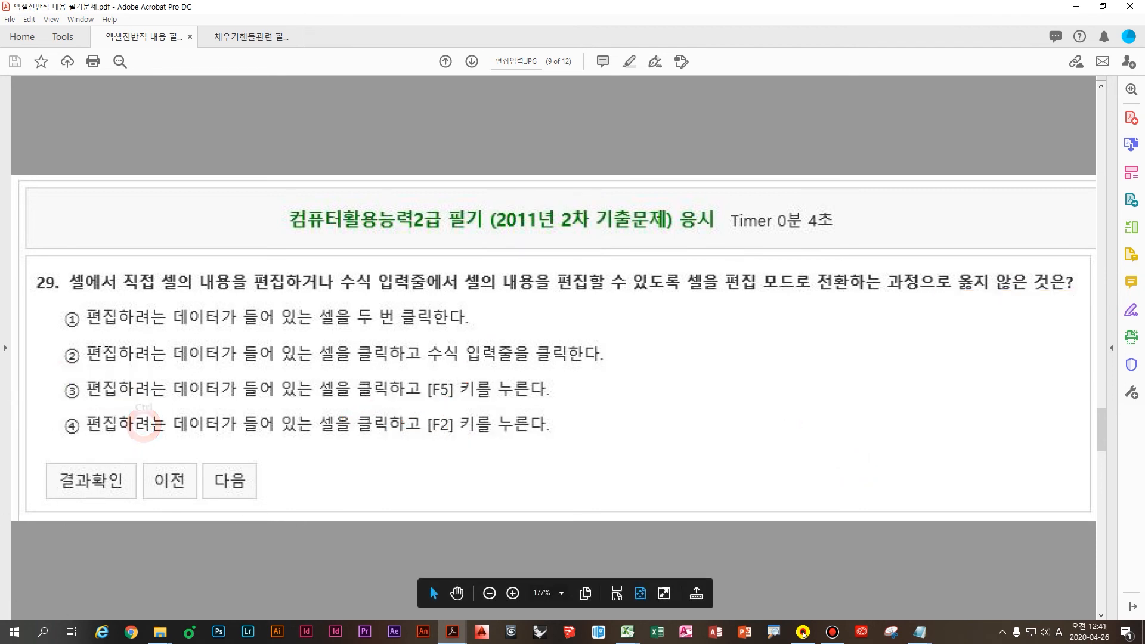
scroll(192, 434, "down", 1)
key("ctrl")
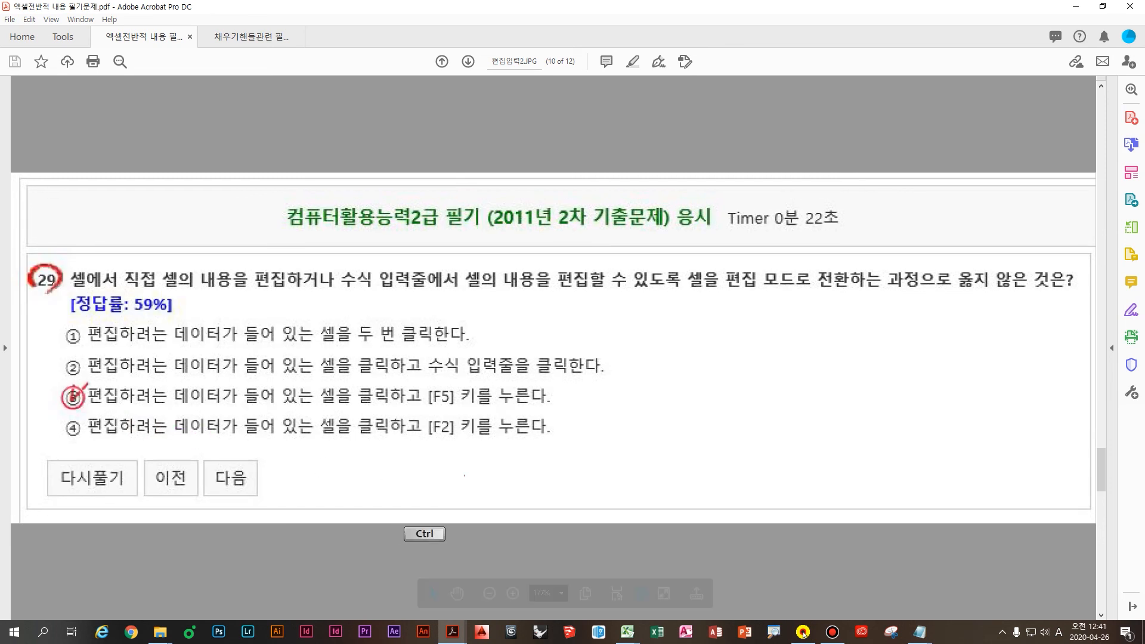
mouse_move(585, 378)
left_mouse_down()
mouse_move(600, 401)
mouse_move(586, 379)
left_mouse_up()
mouse_move(623, 364)
left_mouse_down()
mouse_move(623, 426)
mouse_move(680, 394)
mouse_move(693, 431)
left_mouse_up()
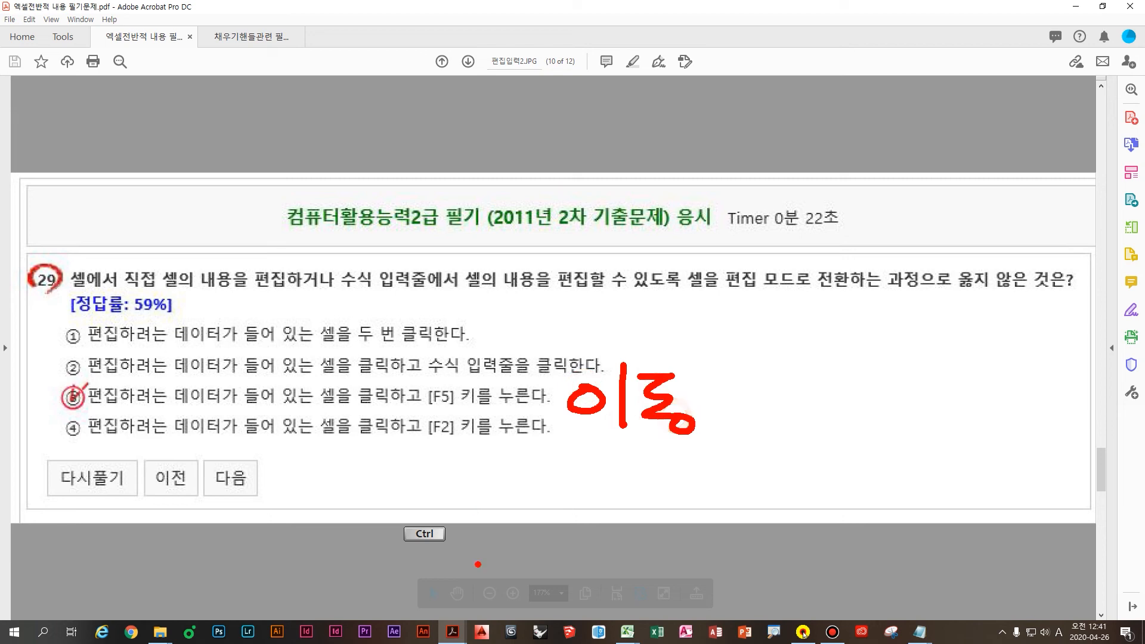
key("Escape")
Step: Bring the Excel 기본작업-1 workbook with the store table back to the front
left_click(626, 641)
left_click(587, 595)
left_click(508, 385)
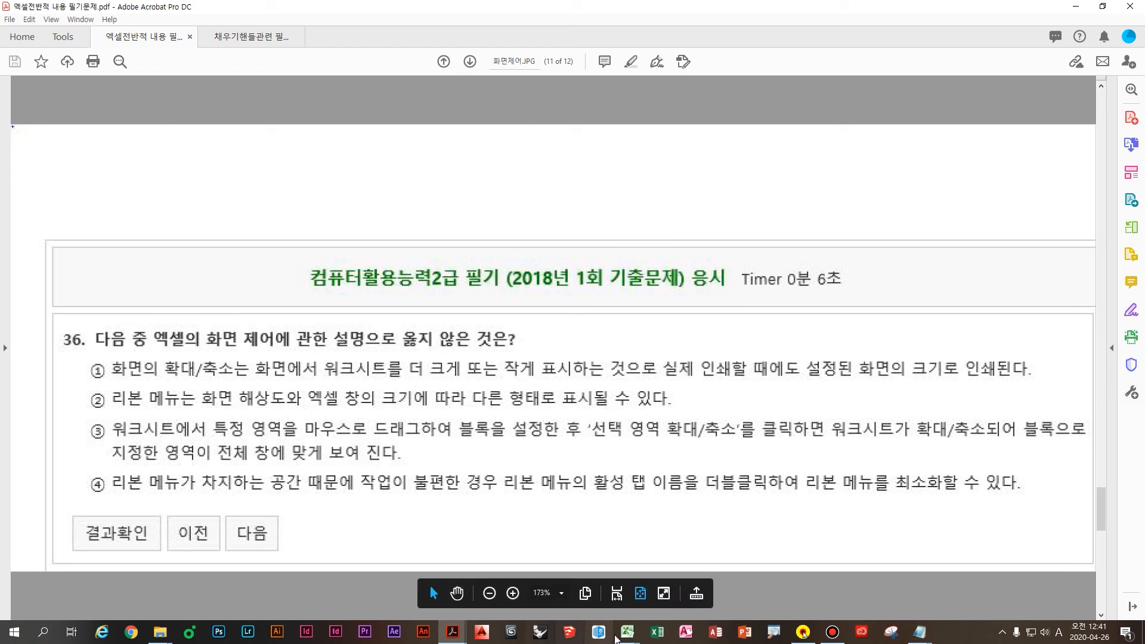
Step: Bring up the 상공푸드 매장 관리현황 workbook and zoom the sheet to 175%
mouse_move(625, 636)
left_click(658, 580)
scroll(394, 421, "up", 3, "ctrl")
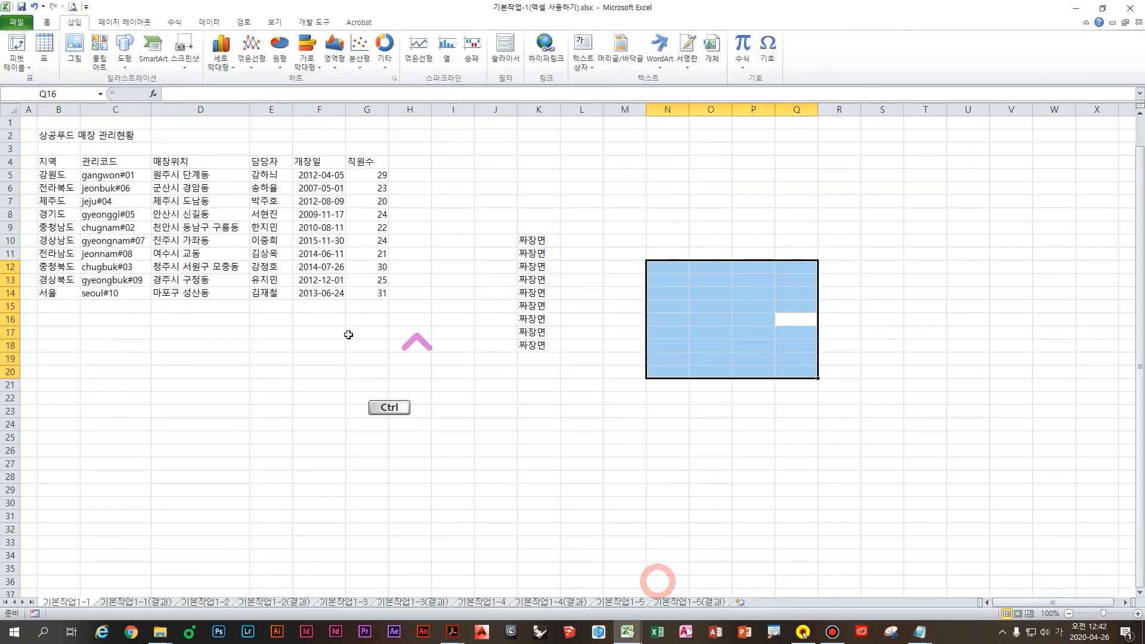
scroll(311, 388, "down", 4, "ctrl")
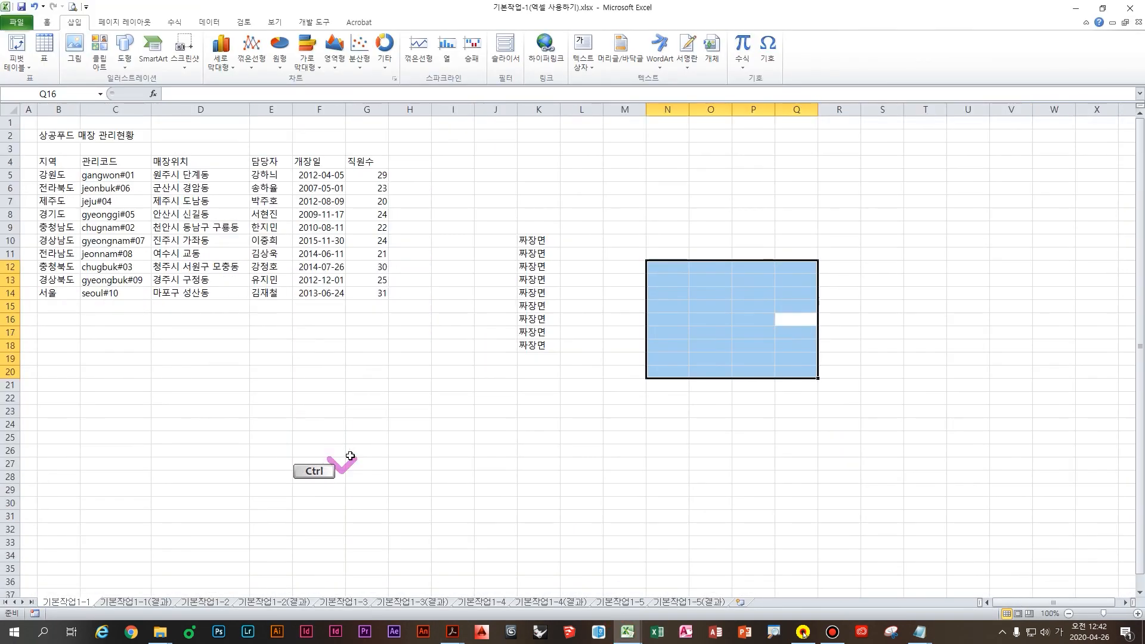
scroll(353, 464, "up", 7, "ctrl")
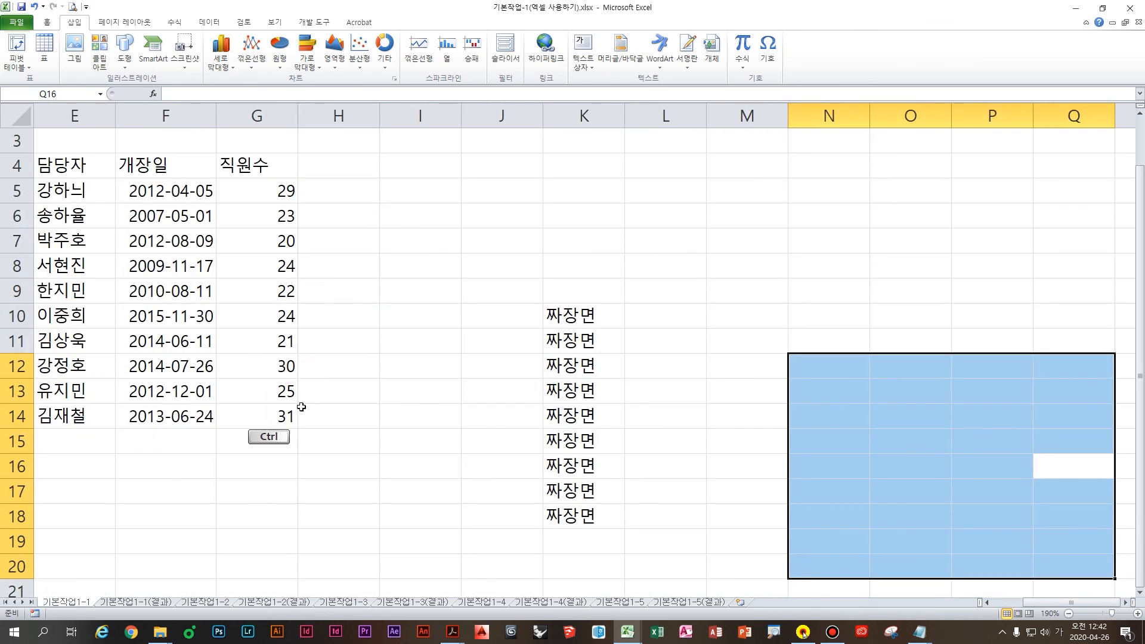
scroll(302, 406, "down", 4, "ctrl")
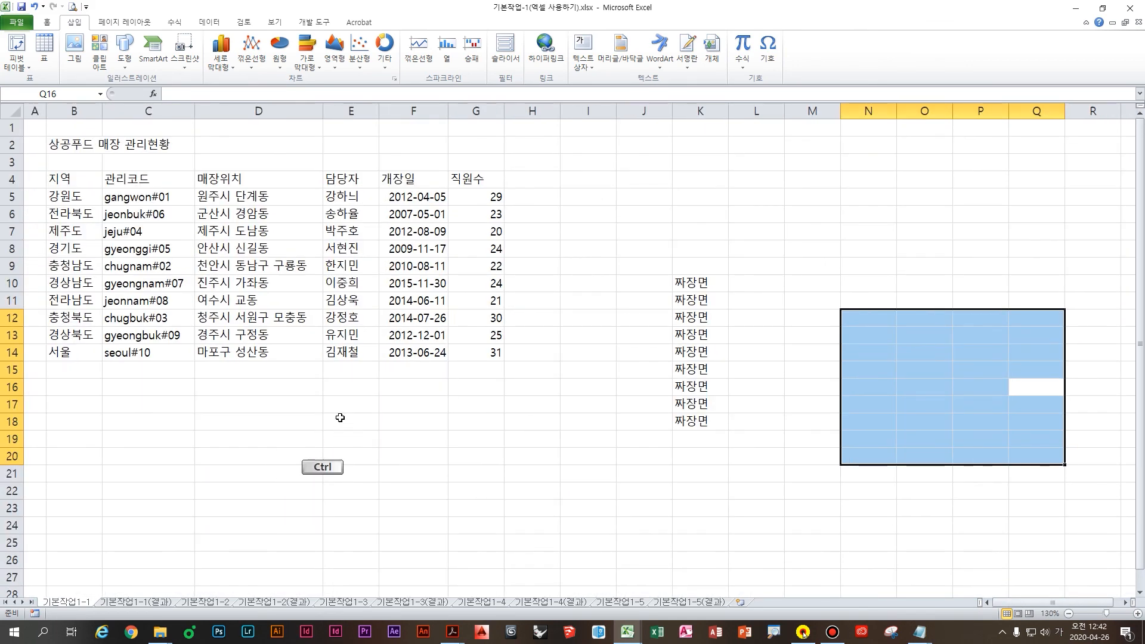
scroll(340, 434, "up", 3, "ctrl")
Step: Select cells around B8 and D10, then return to the exam PDF in Acrobat
left_click_drag(378, 369, 28, 350)
left_click(28, 350)
left_click(132, 297)
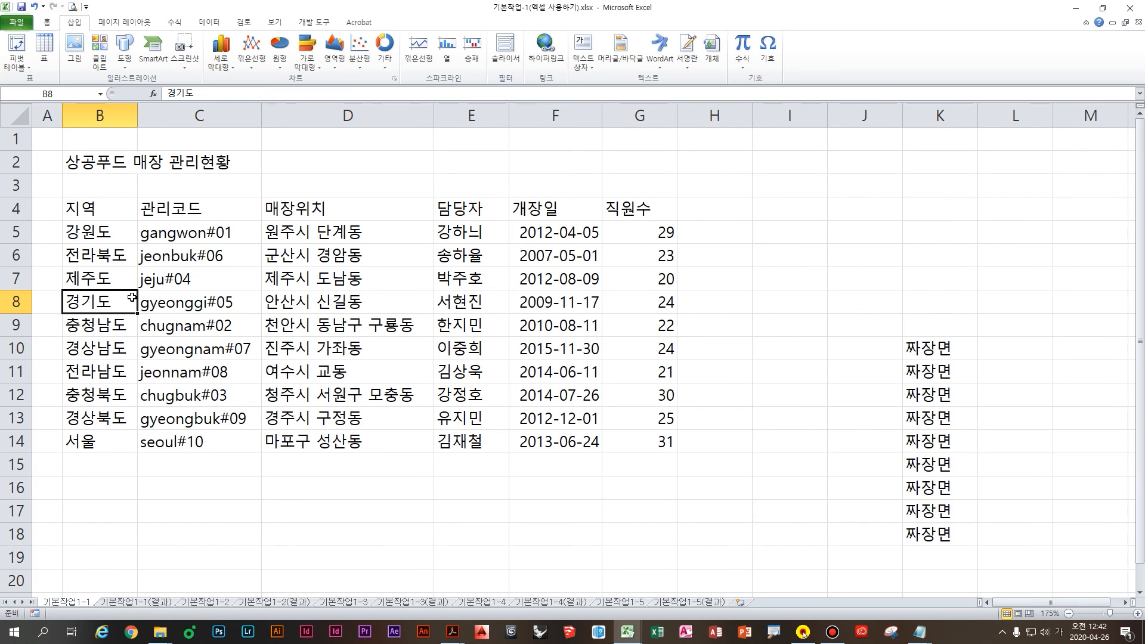
left_click(411, 344)
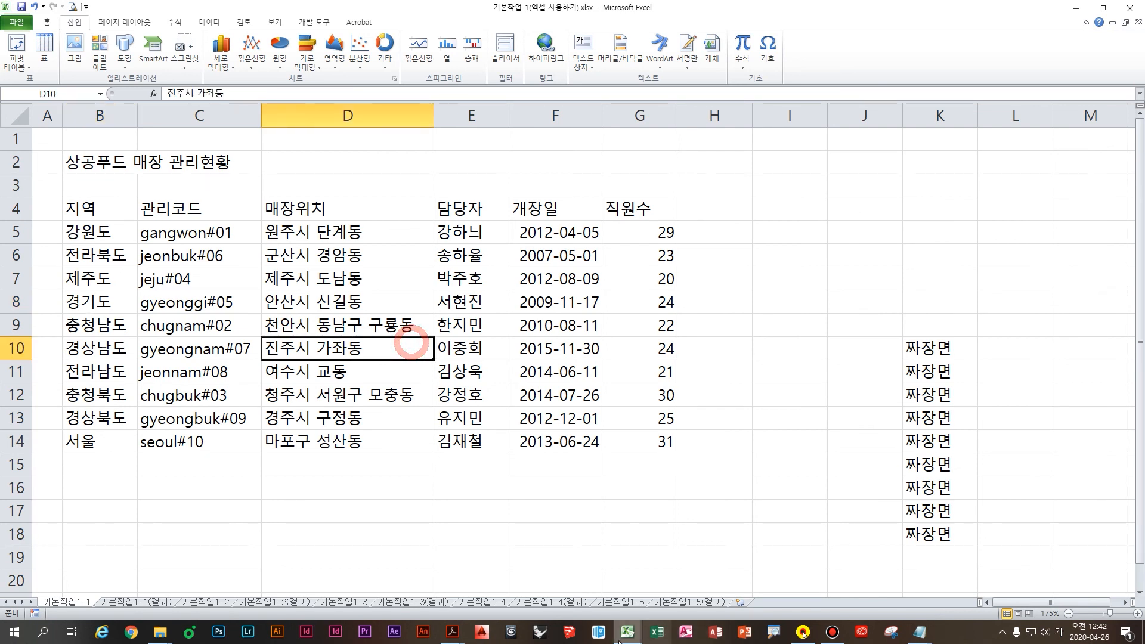
left_click(452, 632)
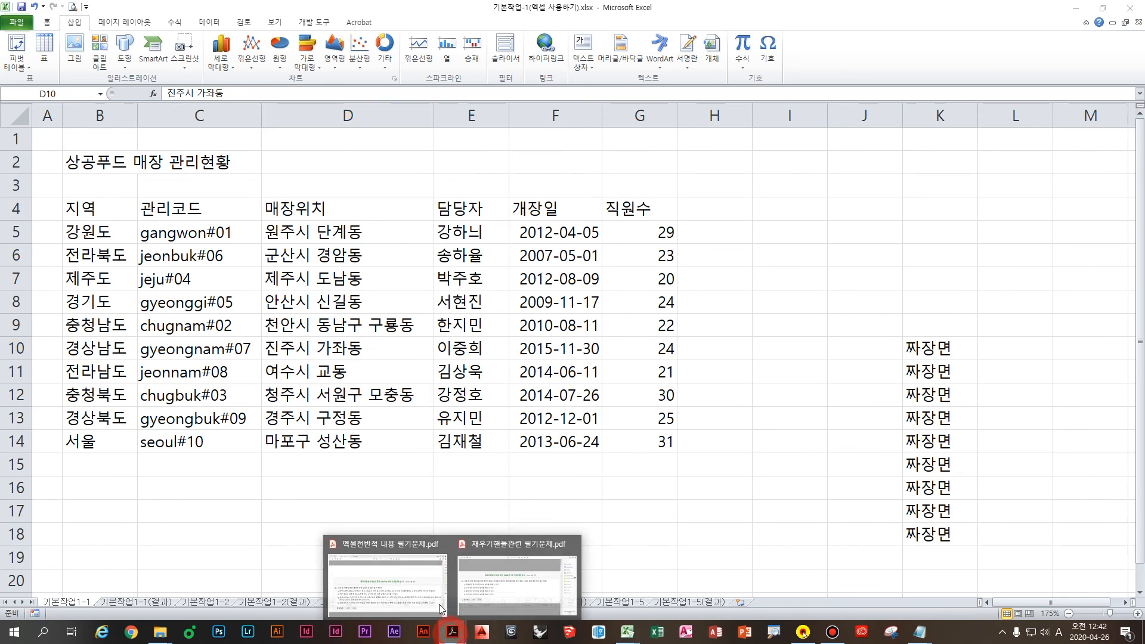
left_click(390, 584)
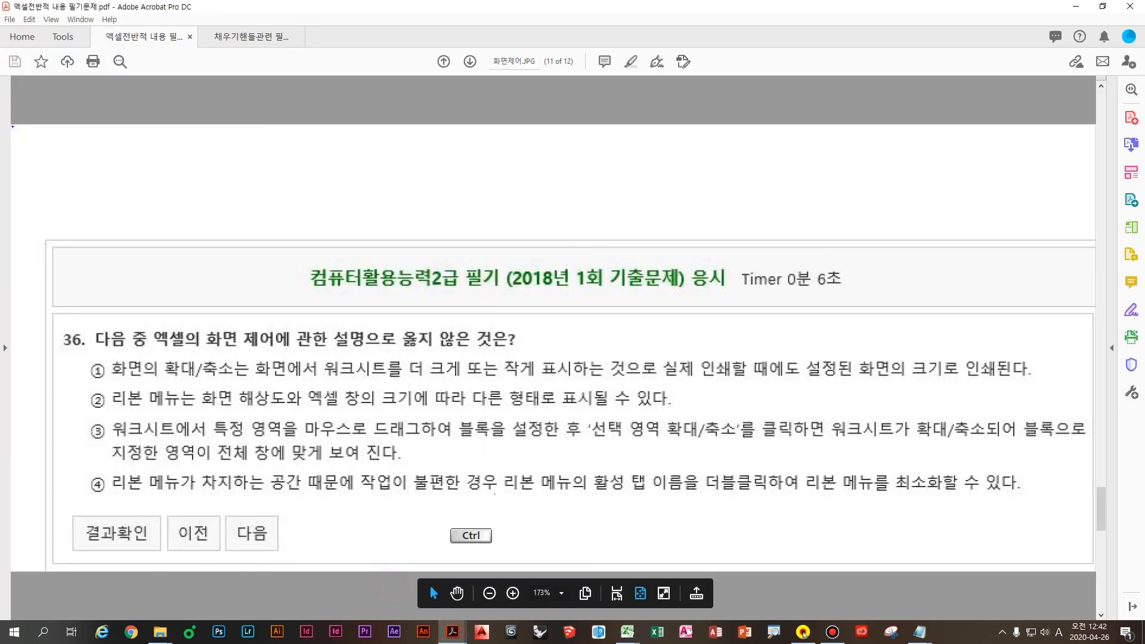
Step: Box option ① of question 36 in red, cross out 인쇄할, and advance to the answer page
left_click_drag(77, 355, 1052, 386)
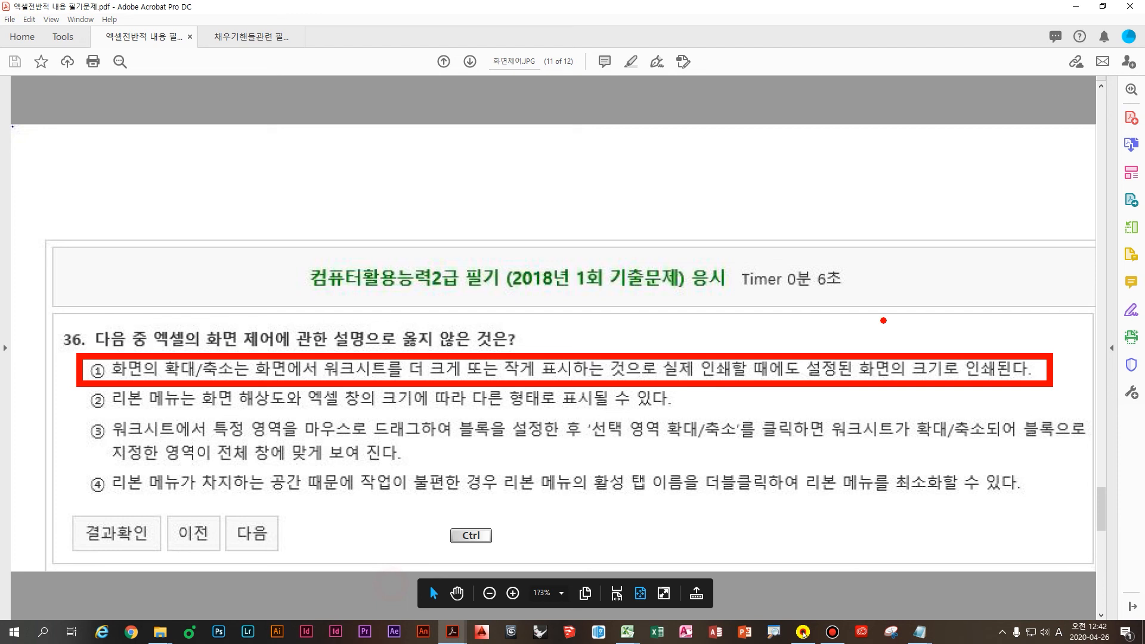
left_click_drag(745, 310, 670, 345)
left_click_drag(691, 310, 740, 351)
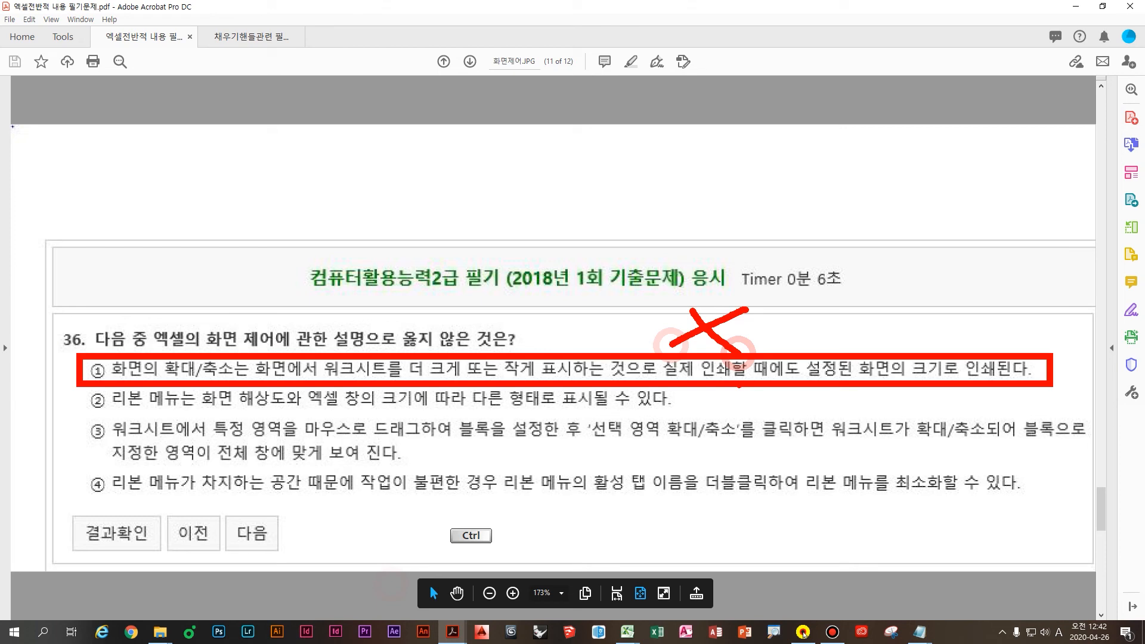
key("Page_Down")
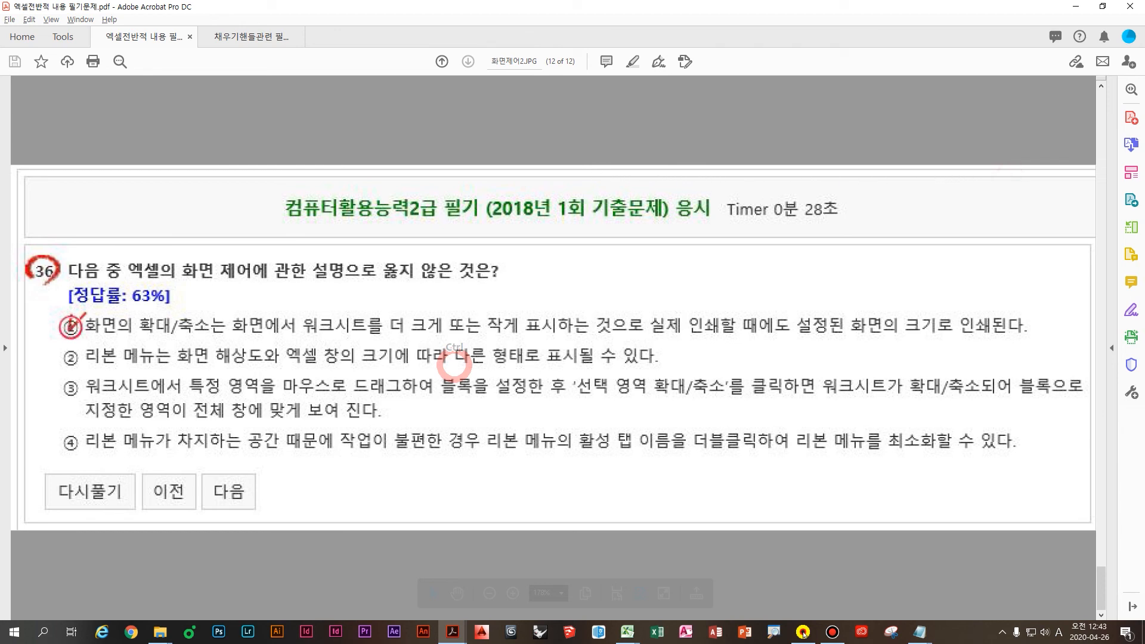
key("alt+Tab")
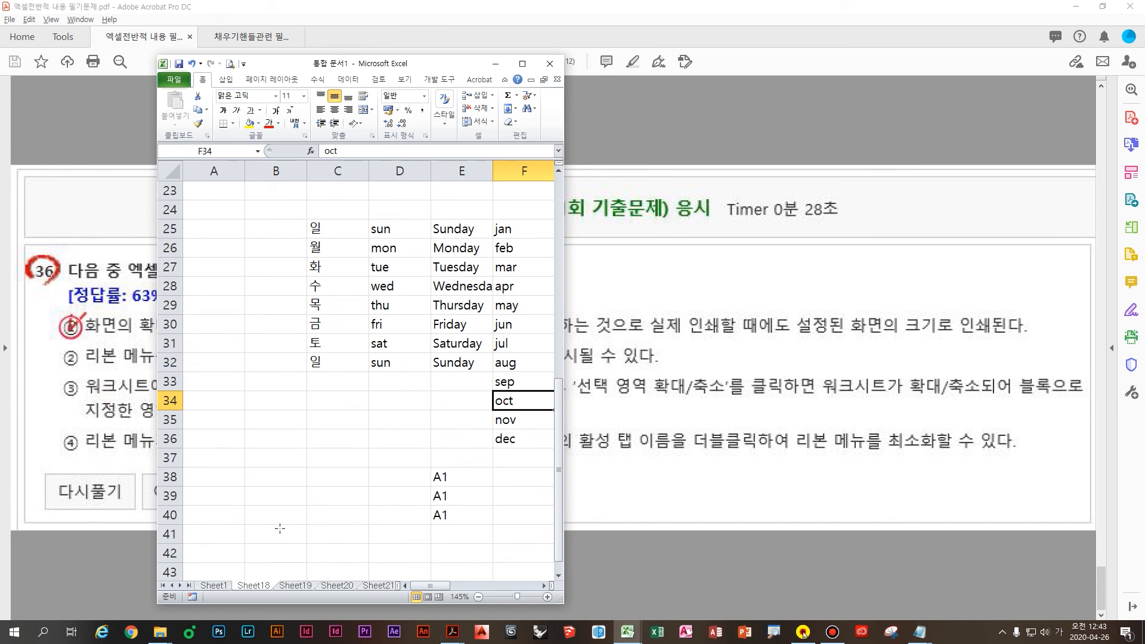
Step: Bring the store table workbook forward and select the range B4:D14
key("alt+Tab")
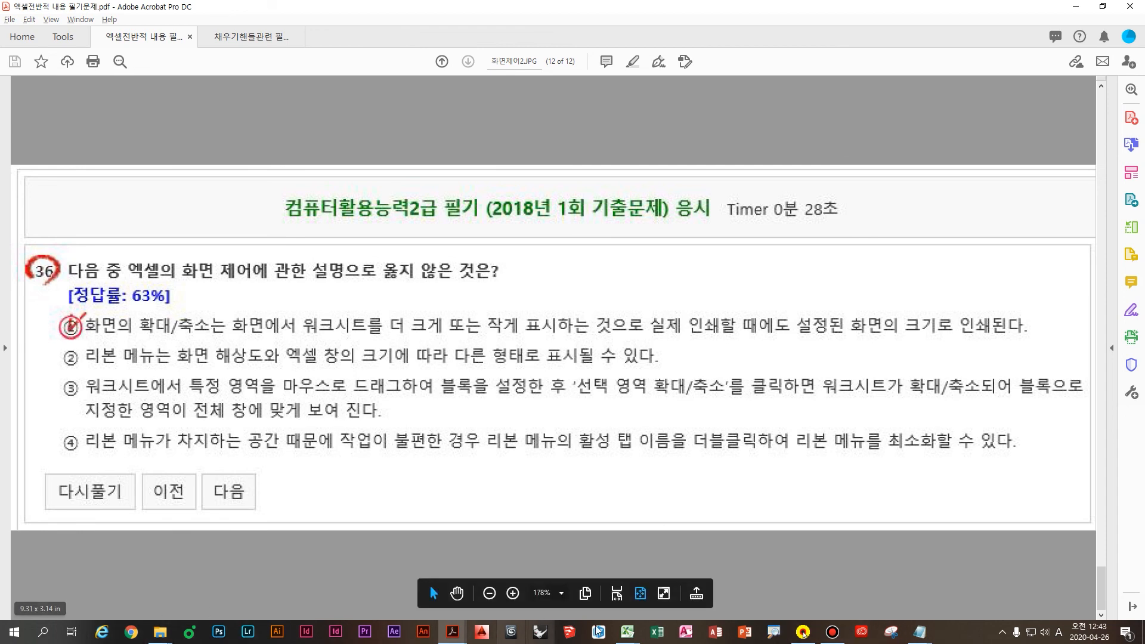
left_click(656, 582)
left_click(467, 381)
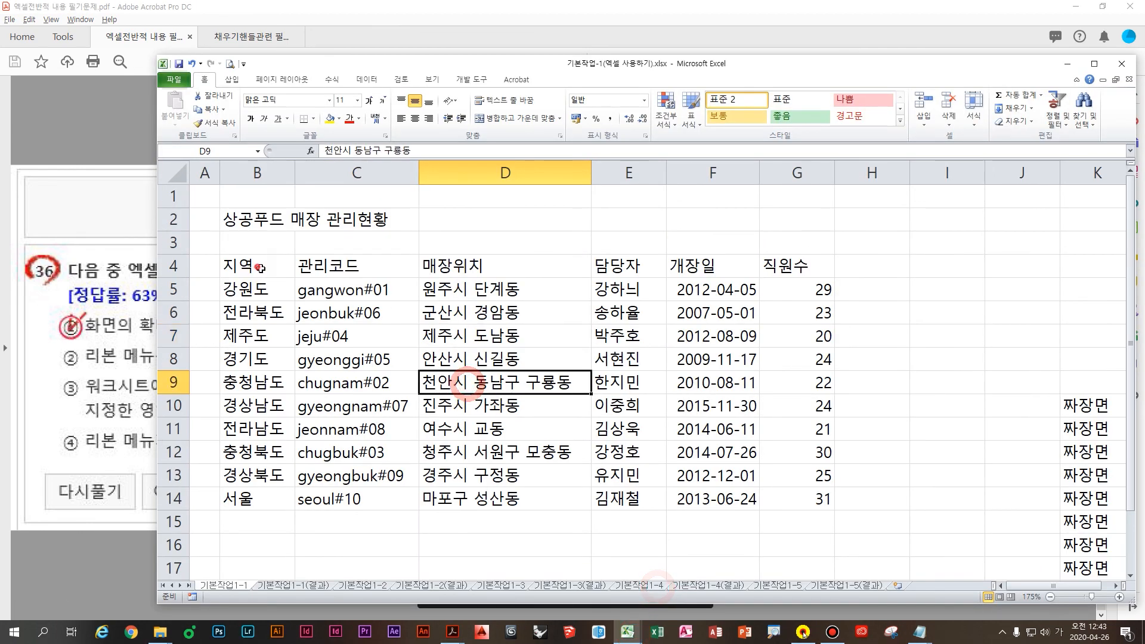
left_click_drag(260, 268, 557, 496)
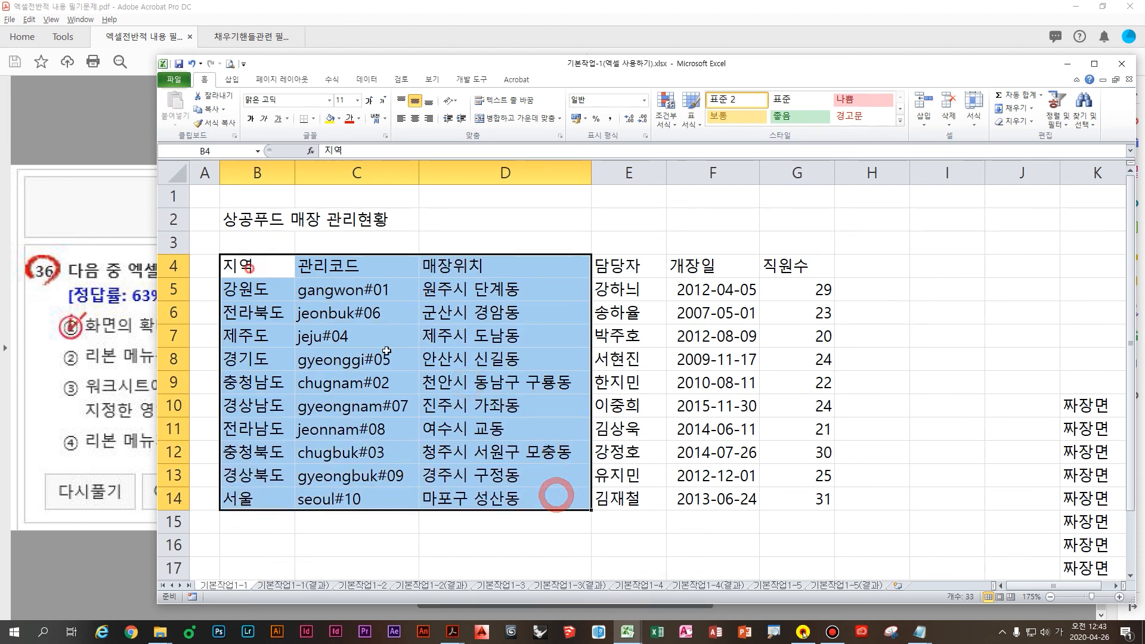
left_click_drag(249, 268, 526, 490)
Step: Use View > Zoom to Selection so B4:D14 fills the window, then return to the PDF
key("super+plus")
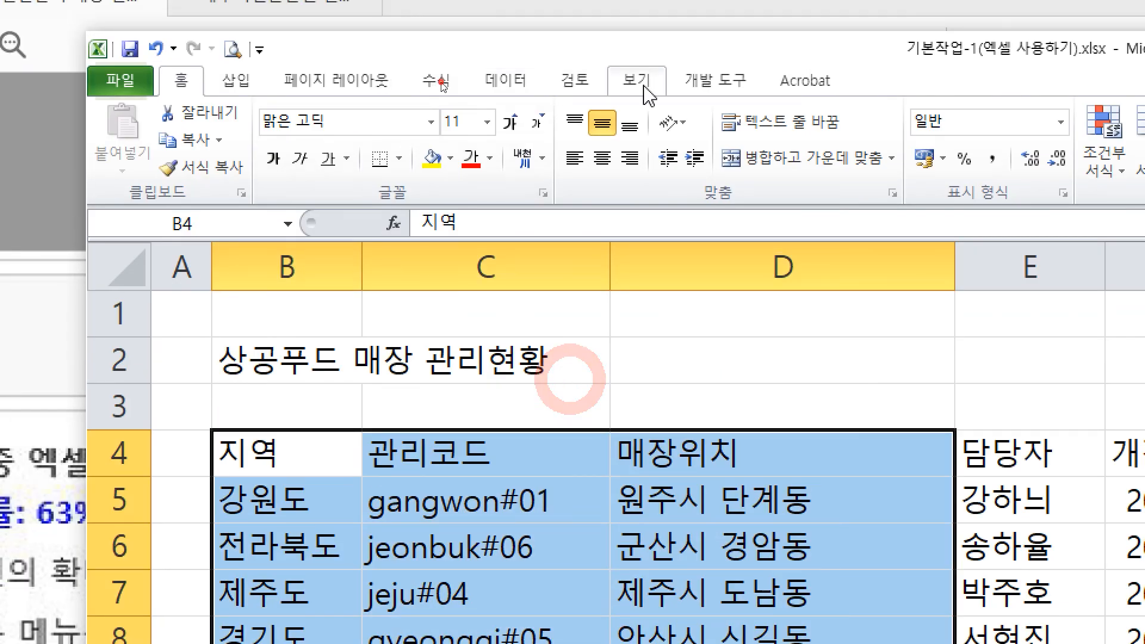
left_click(637, 45)
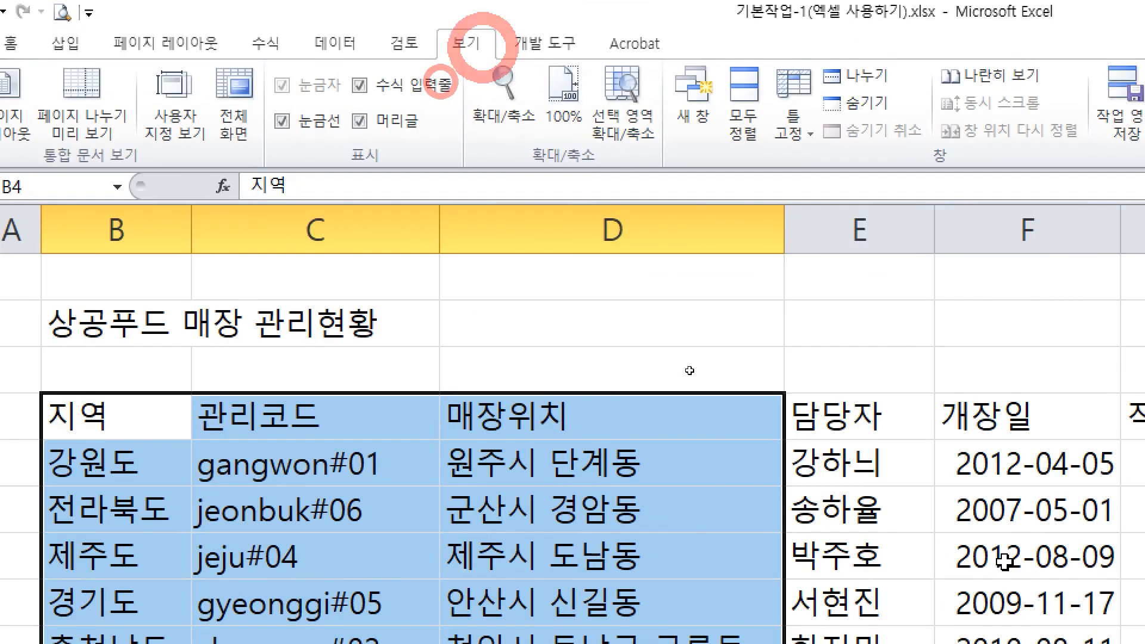
key("super+minus")
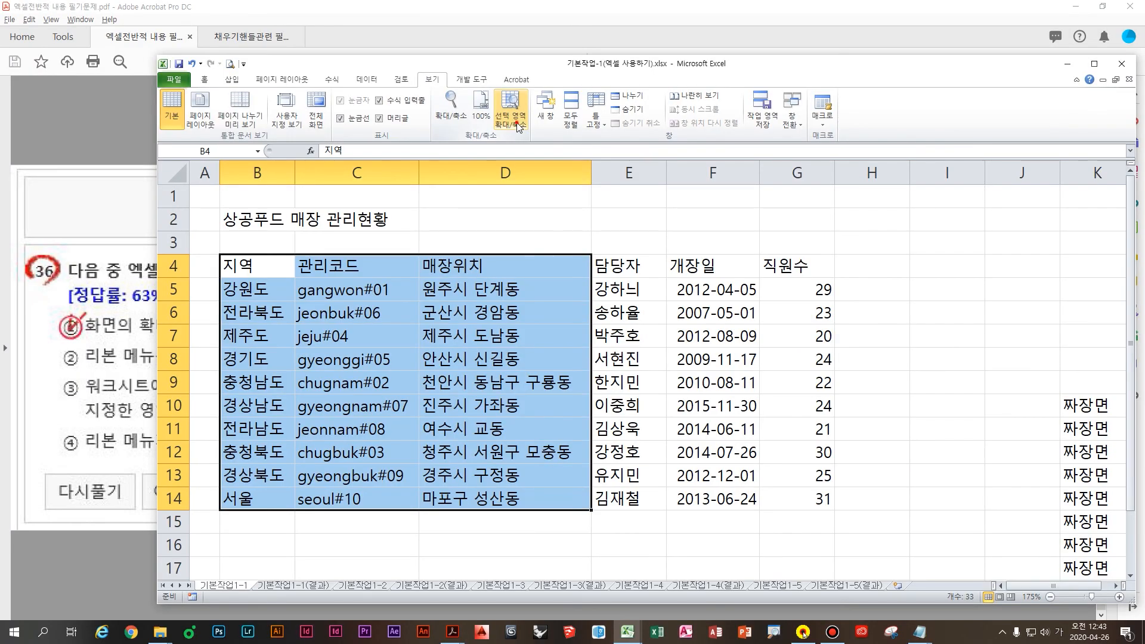
left_click(516, 123)
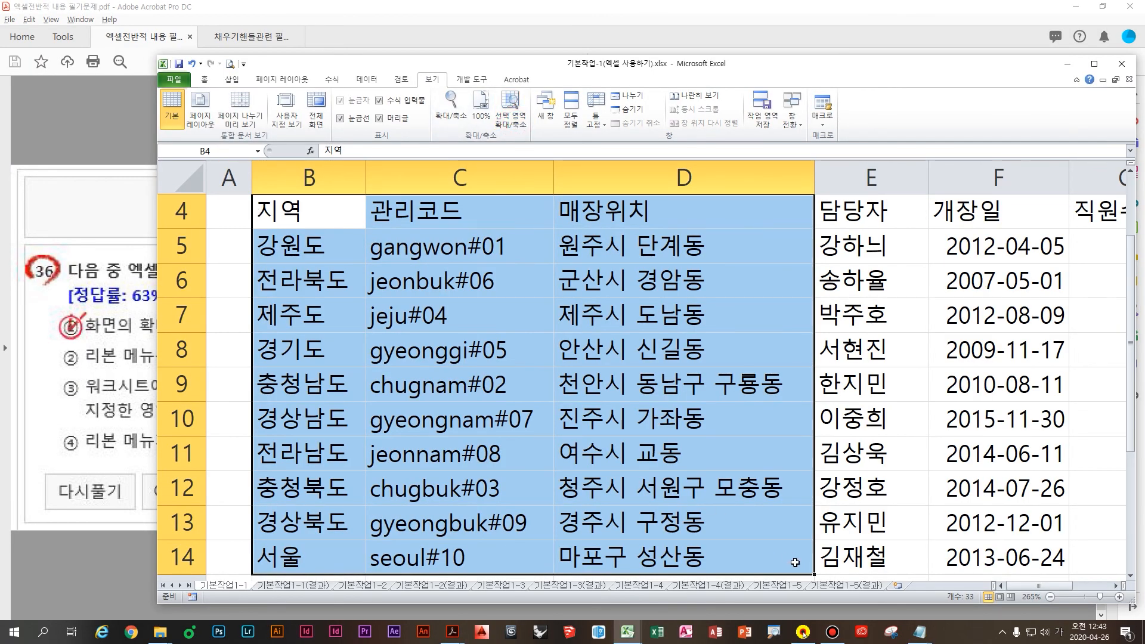
left_click(509, 126)
left_click(109, 440)
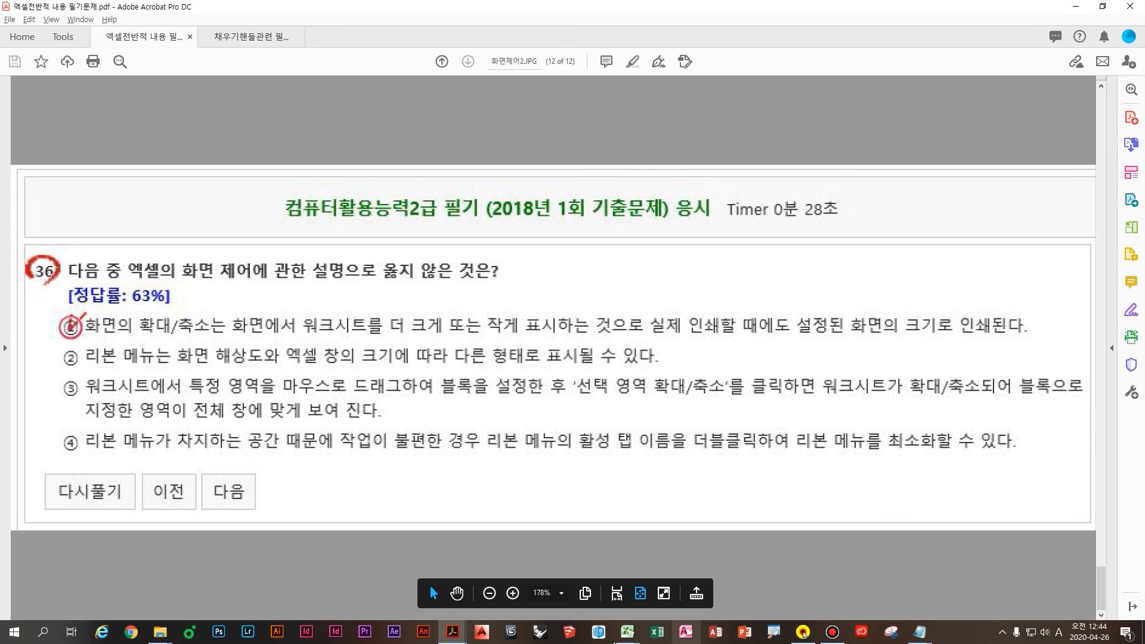
Step: Bring Excel forward and maximize its window to fill the screen
mouse_move(628, 632)
left_click(599, 585)
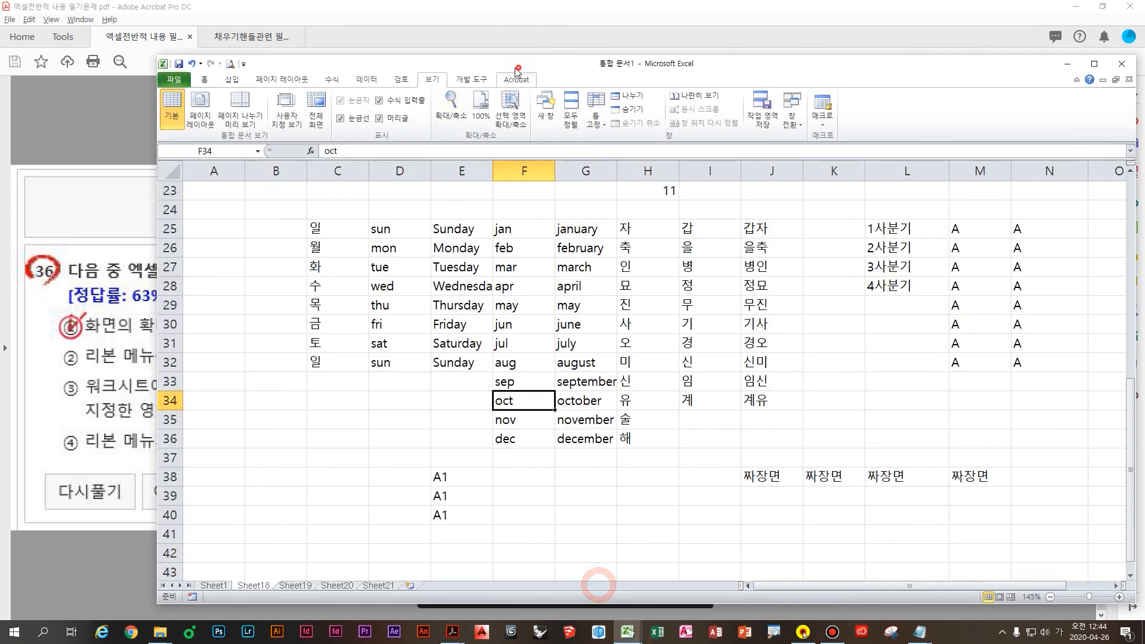
double_click(488, 64)
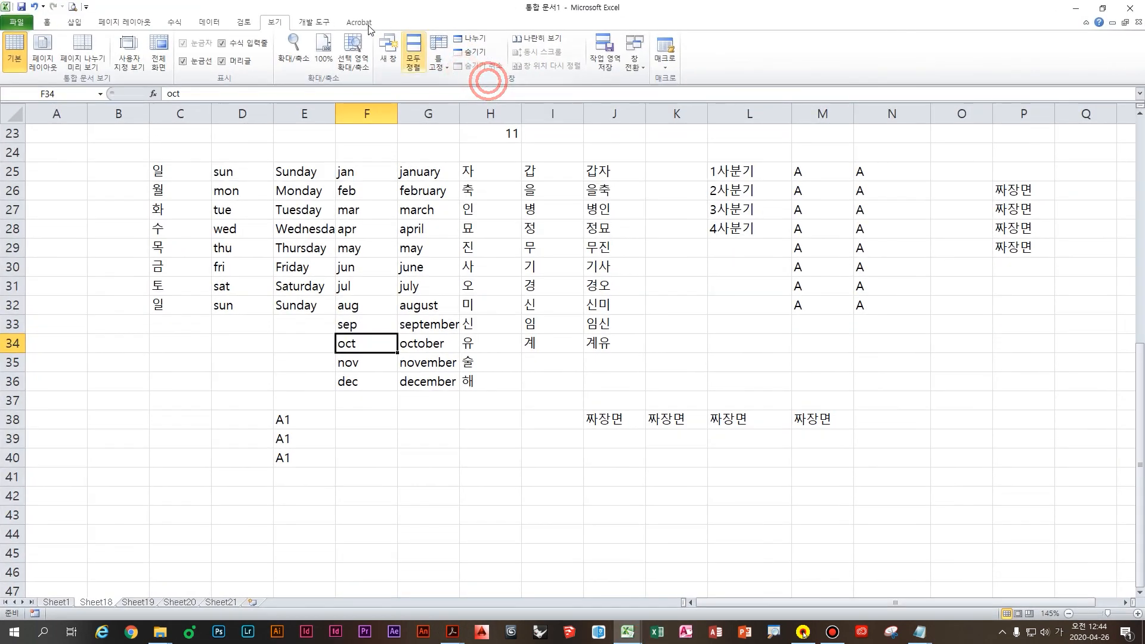
left_click(314, 20)
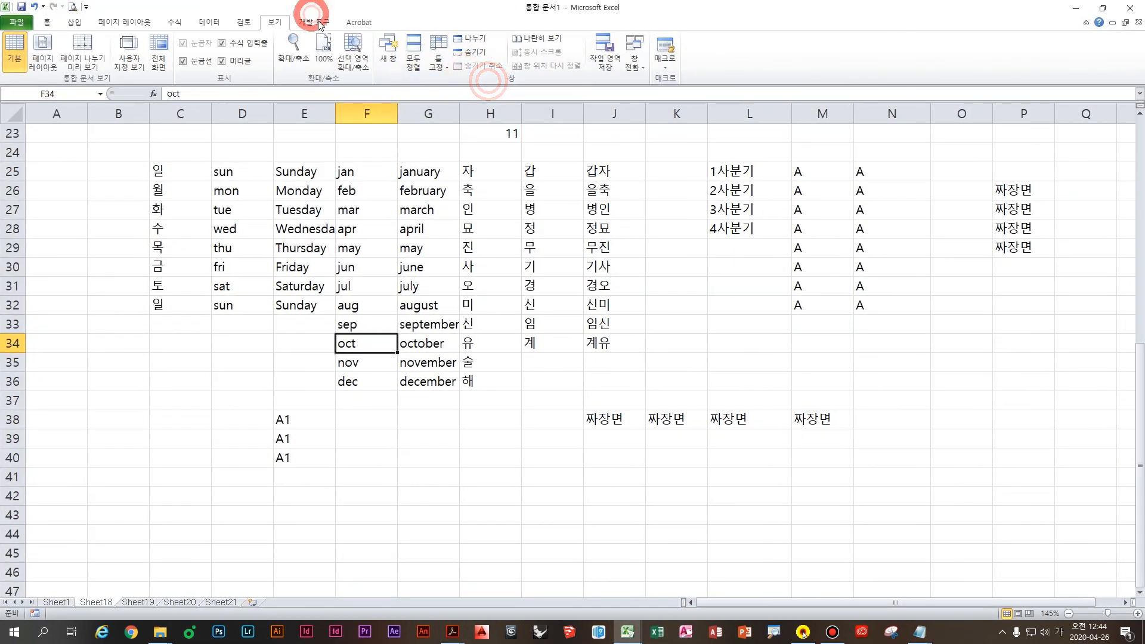
left_click(562, 55)
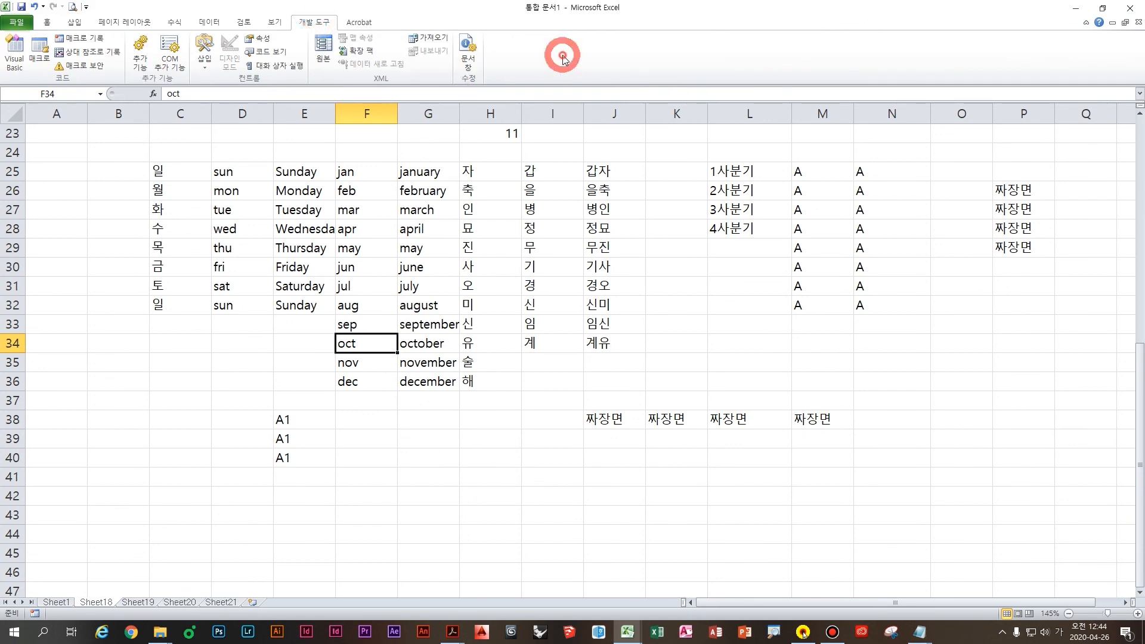
left_click(456, 24)
key("alt+Tab")
key("alt+Tab")
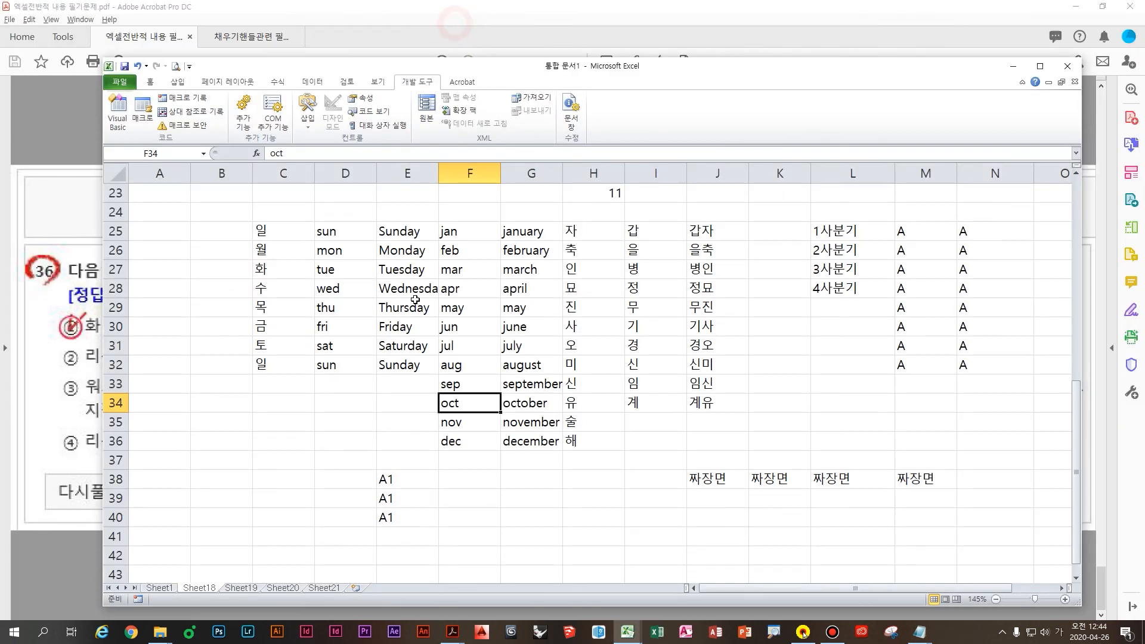
double_click(534, 81)
left_click(526, 63)
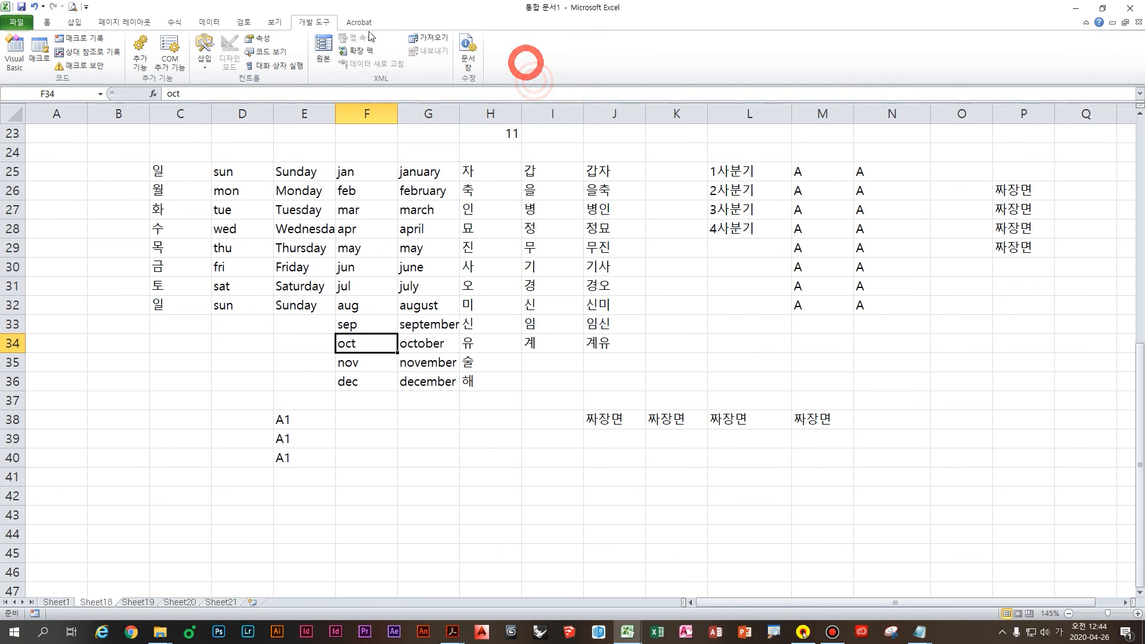
Step: Collapse the ribbon to tab names only, briefly expand it, then collapse it again
double_click(314, 22)
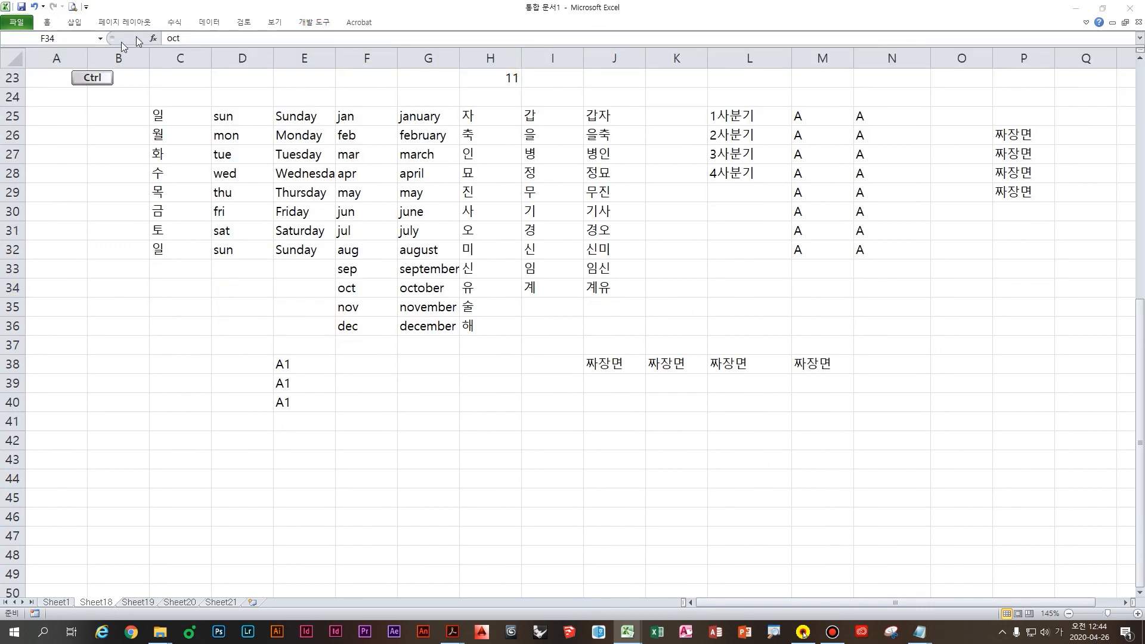
key("super+plus")
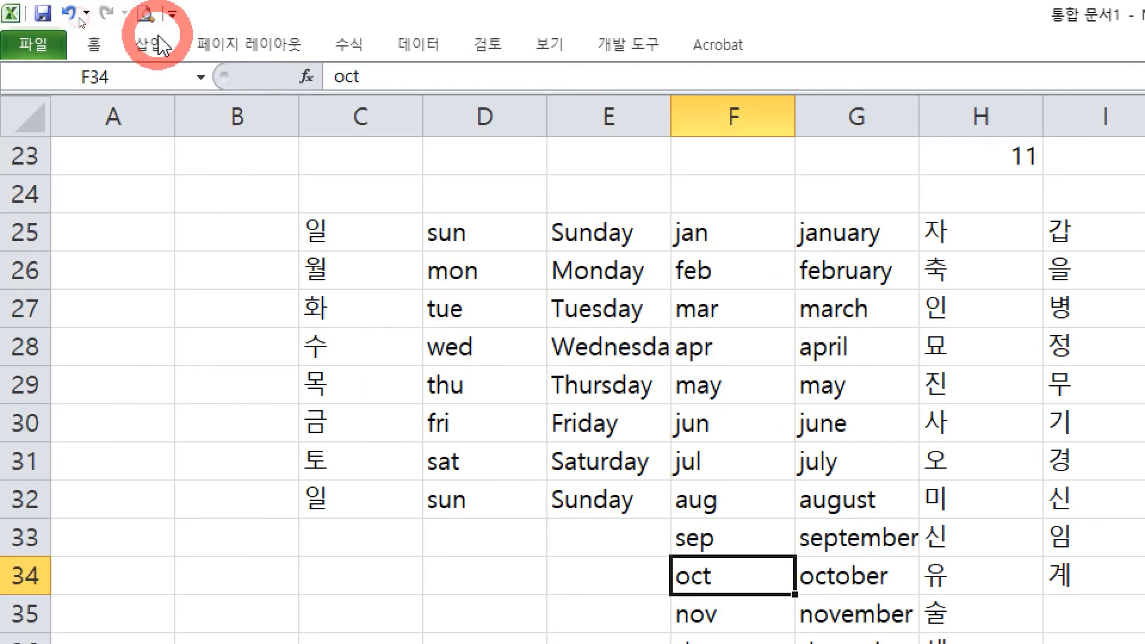
double_click(262, 45)
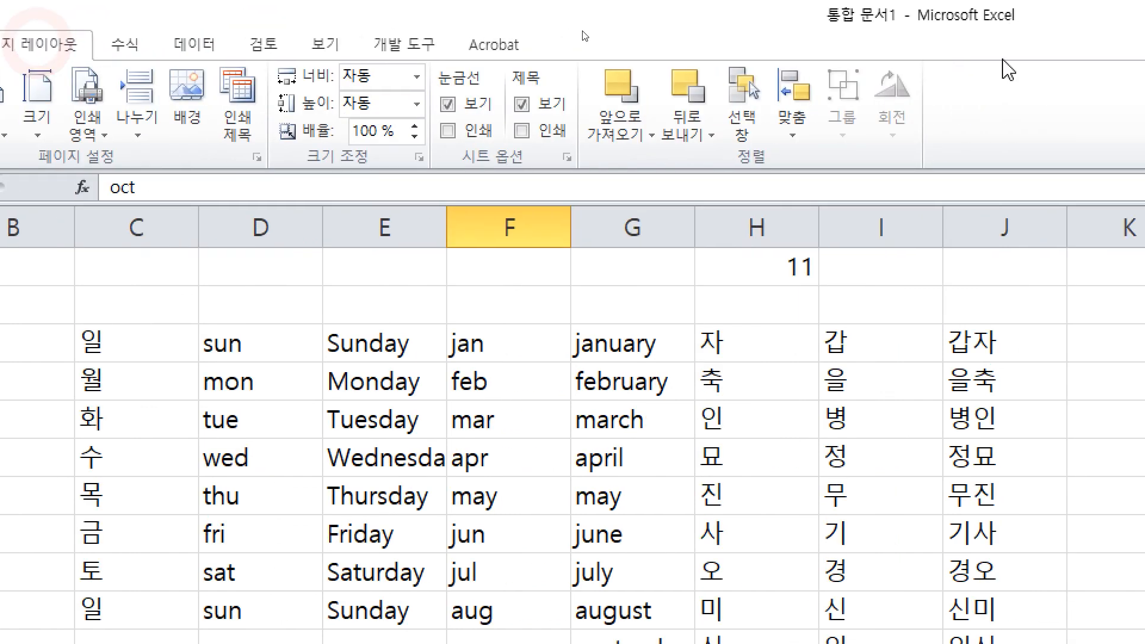
left_click(639, 45)
left_click(650, 52)
left_click(615, 278)
left_click(603, 366)
left_click(366, 361)
left_click(410, 42)
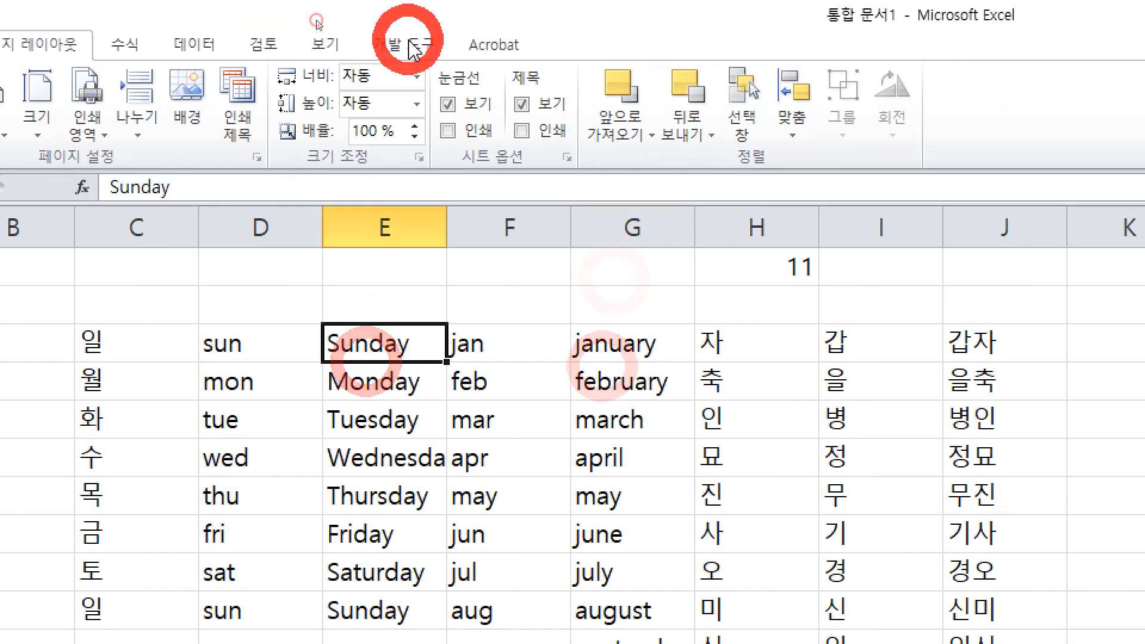
double_click(391, 53)
Step: Select cells B27, D26 and D30, dropping down the collapsed Insert tab temporarily
left_click(44, 310)
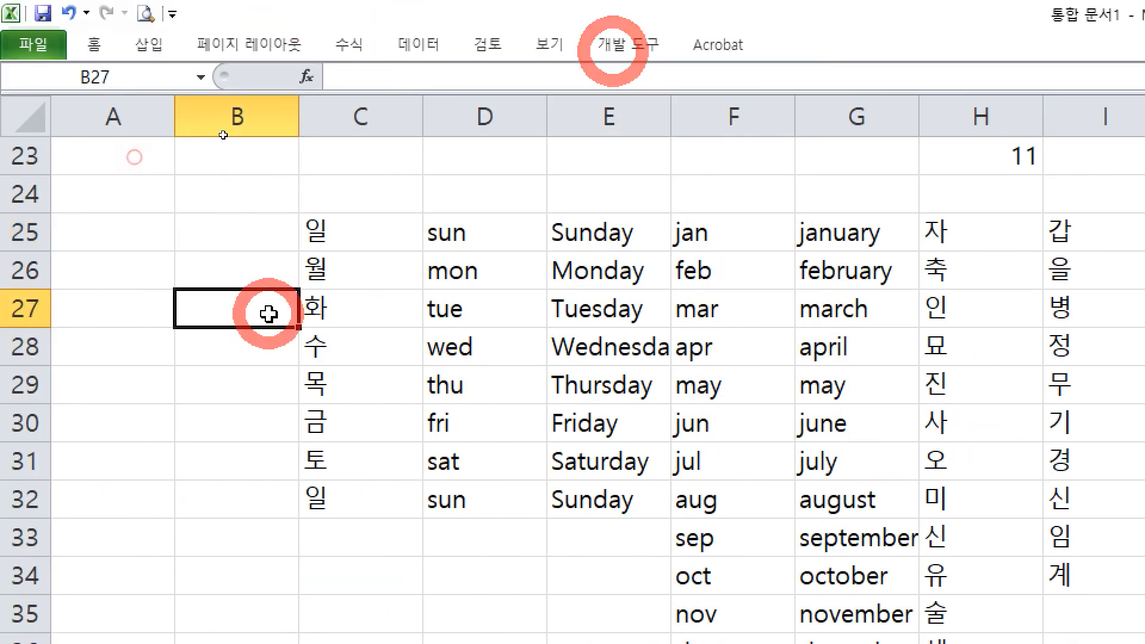
left_click(262, 269)
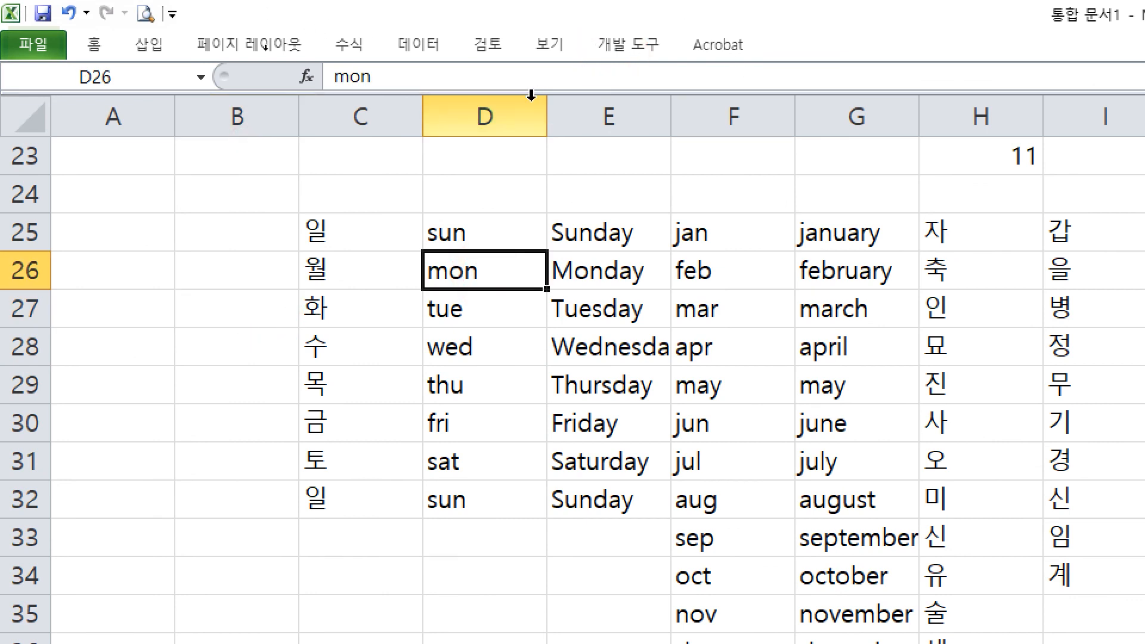
left_click(151, 51)
left_click(315, 370)
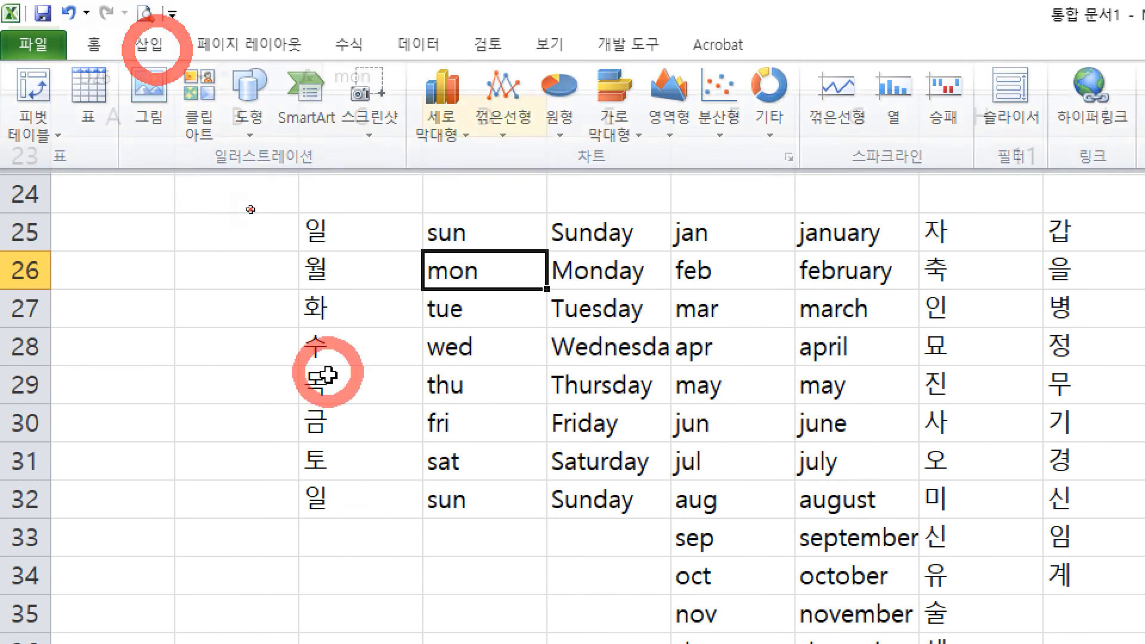
left_click(502, 420)
left_click(158, 48)
left_click(157, 48)
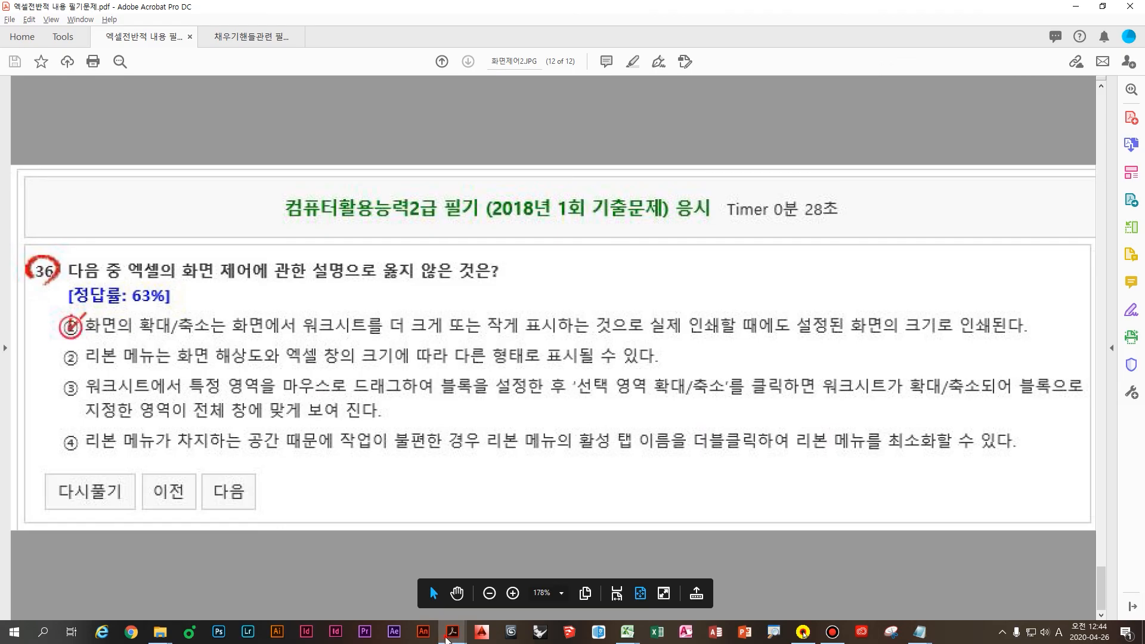
Step: Open the second exam PDF at question 26, box its ending and 2020 title in red, then clear
mouse_move(453, 631)
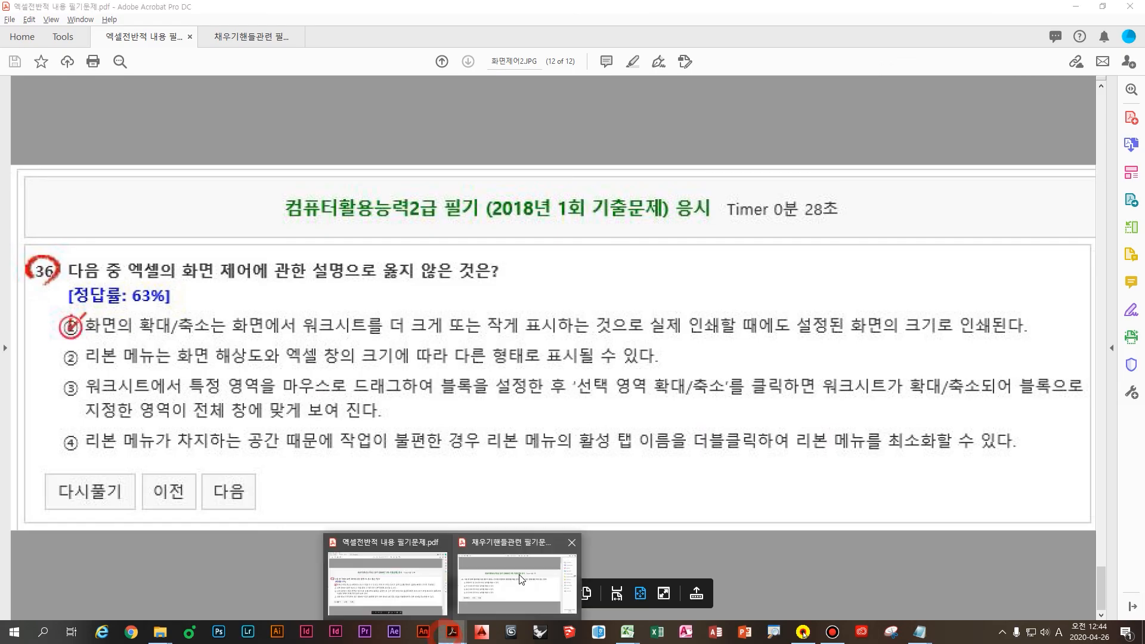
left_click(519, 564)
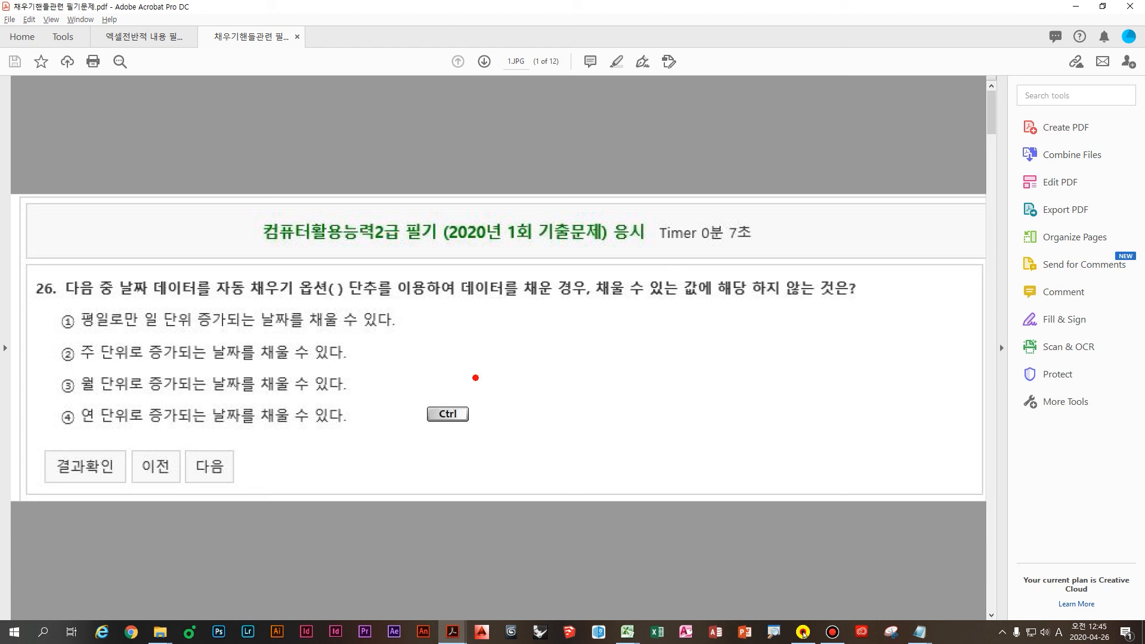
left_click_drag(446, 274, 893, 304)
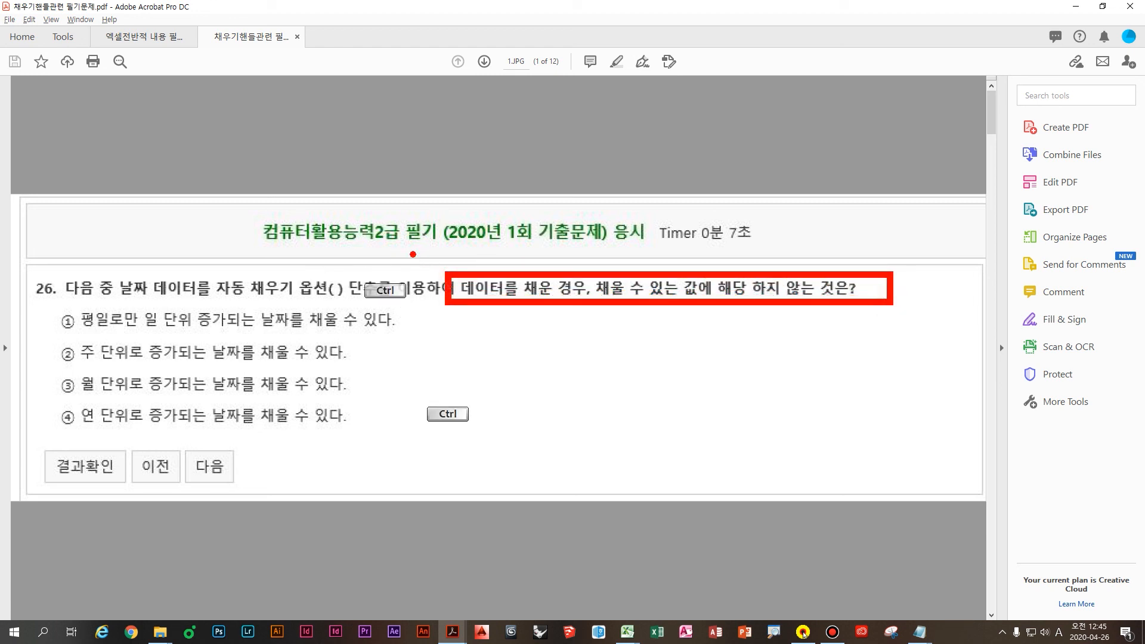
left_click_drag(420, 202, 597, 254)
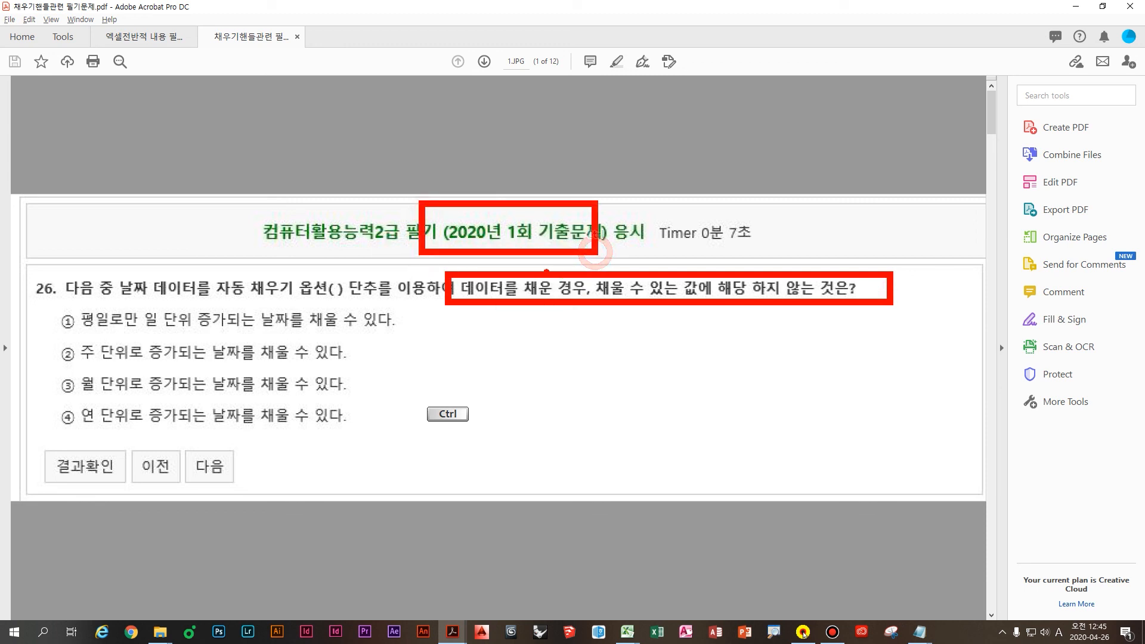
key("Escape")
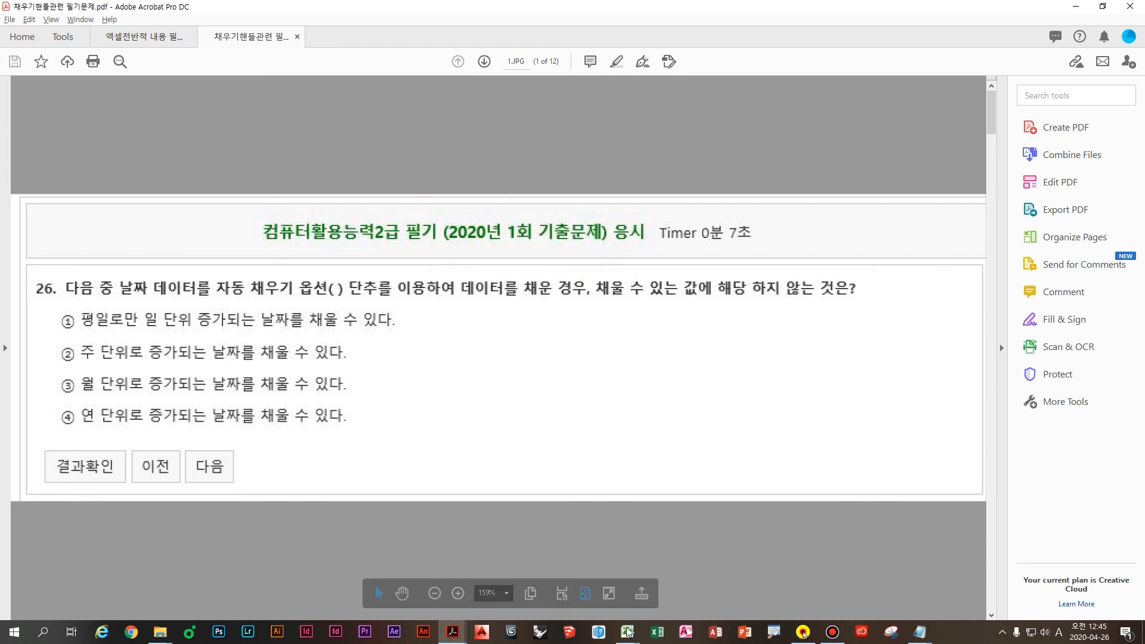
Step: Switch to the Excel workbook and select cell D37
left_click(635, 633)
left_click(546, 569)
left_click(247, 401)
scroll(286, 386, "down", 2)
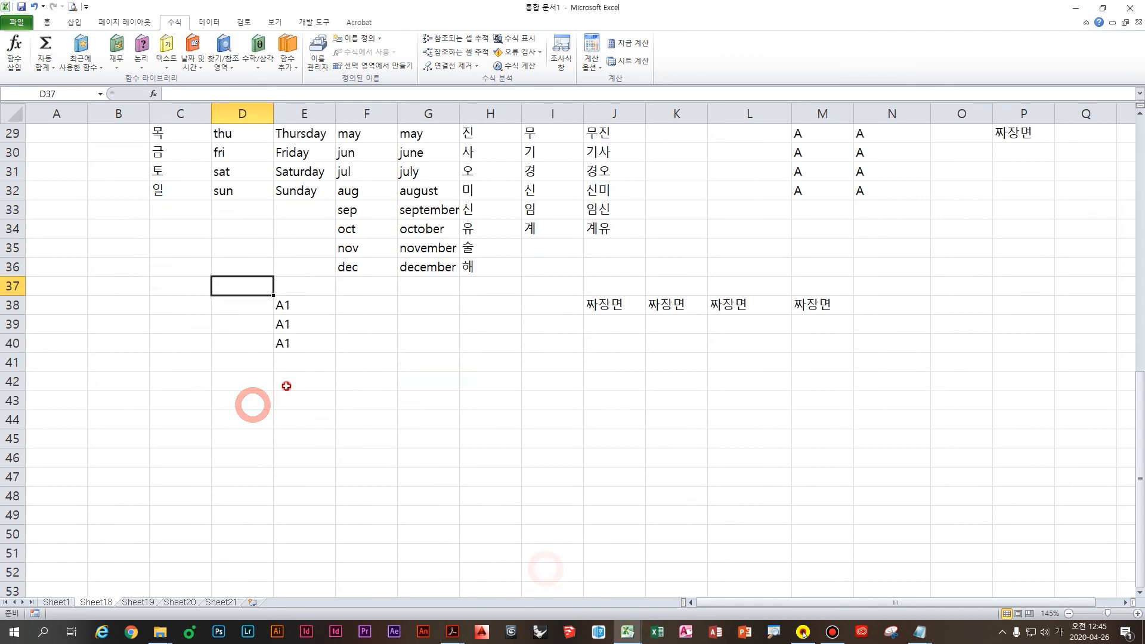
left_click(286, 384)
key("ctrl+semicolon")
key("Return")
left_click(327, 374)
left_click_drag(351, 392, 352, 550)
scroll(365, 536, "down", 4)
Step: Open the Auto Fill Options list for the dates and jot a red note beside it
left_click(357, 322)
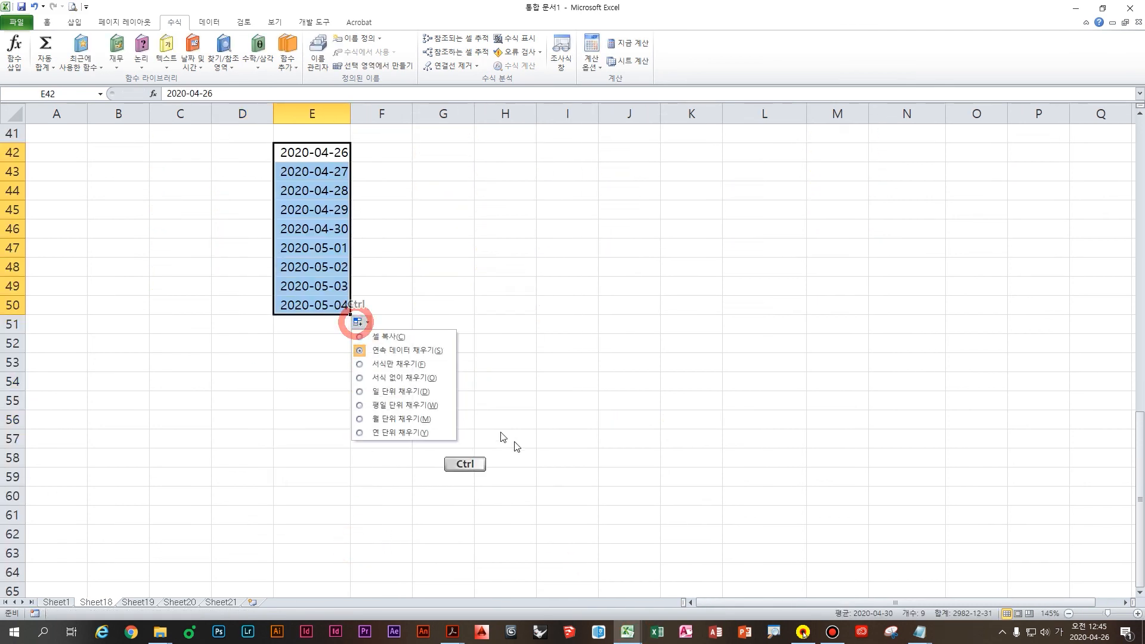
key("ctrl+4")
left_click(343, 316)
left_click(487, 371)
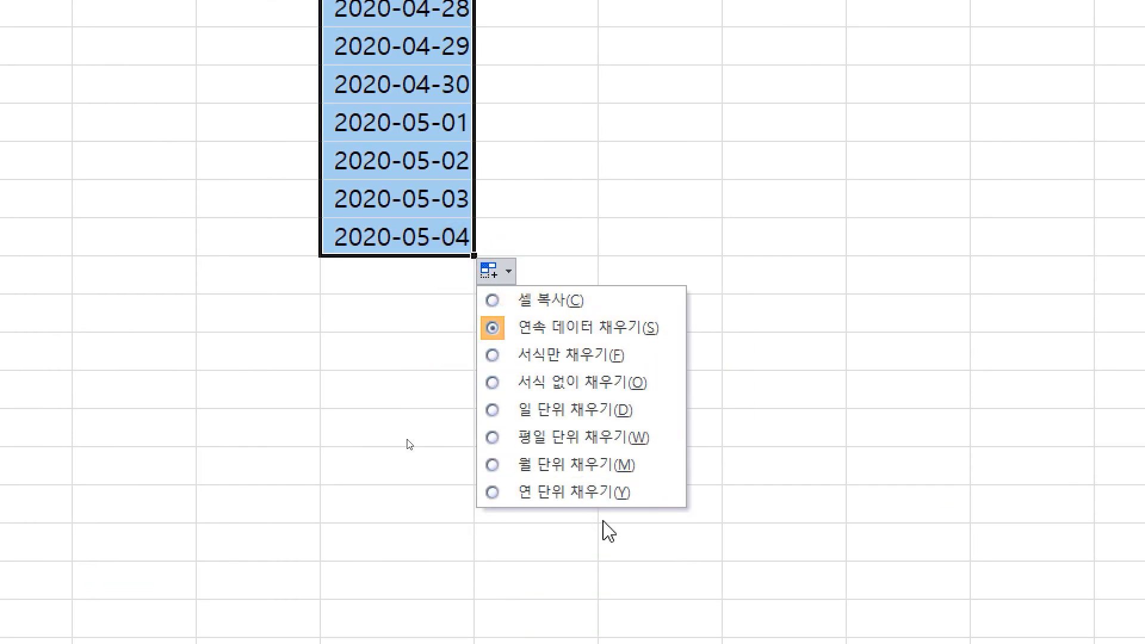
key("ctrl+2")
mouse_move(735, 320)
left_mouse_down()
mouse_move(782, 323)
mouse_move(745, 385)
left_mouse_up()
mouse_move(776, 354)
left_mouse_down()
mouse_move(791, 378)
mouse_move(764, 434)
left_mouse_up()
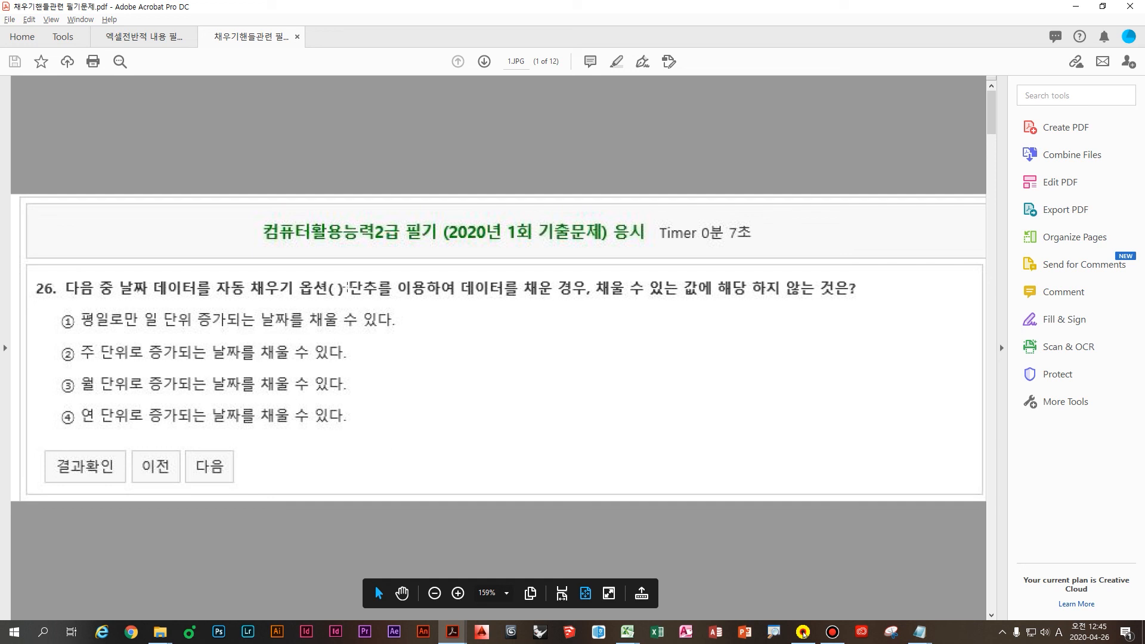
Step: Box the <Ctrl>+<D> and <Ctrl>+<R> shortcuts in option 1 and underline option 2 in red
scroll(454, 439, "down", 2)
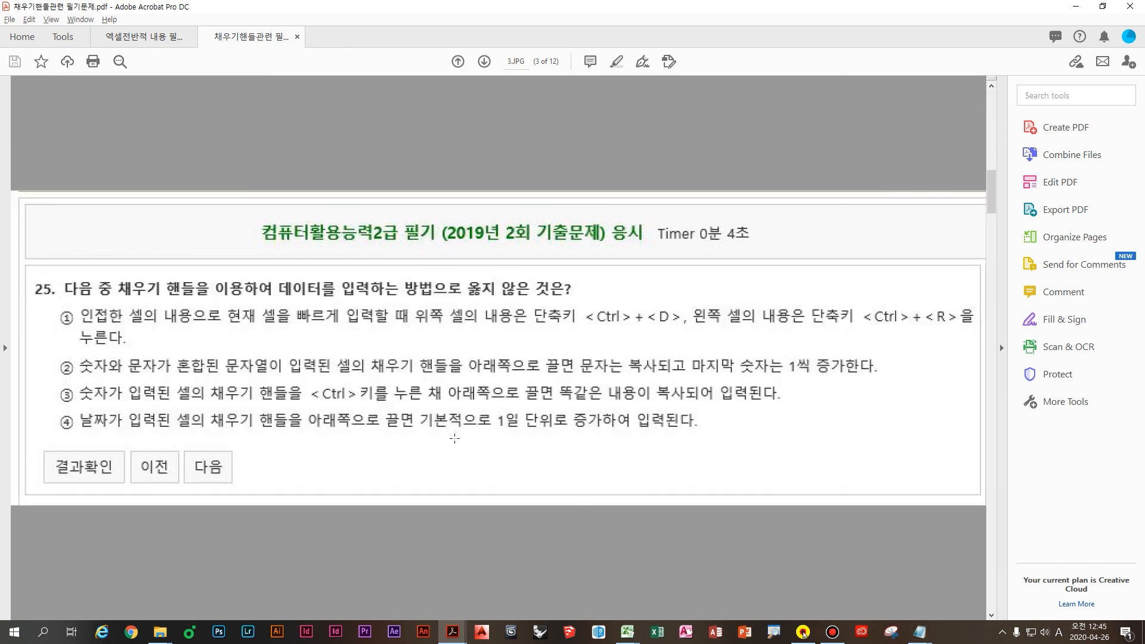
key("ctrl")
left_click_drag(389, 296, 692, 332)
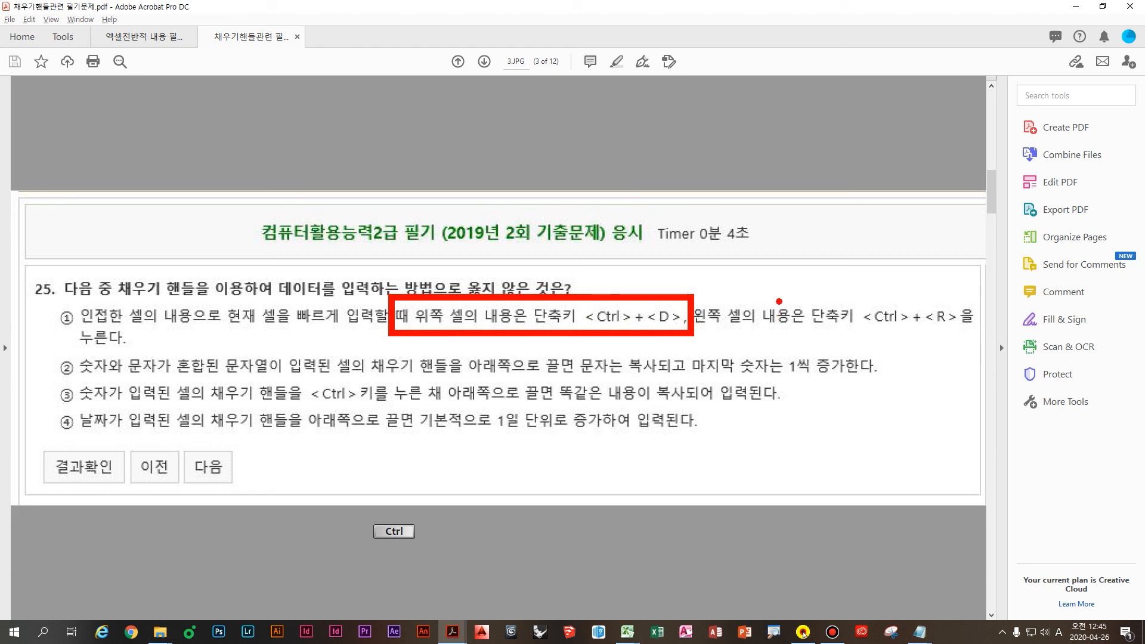
left_click_drag(782, 292, 996, 345)
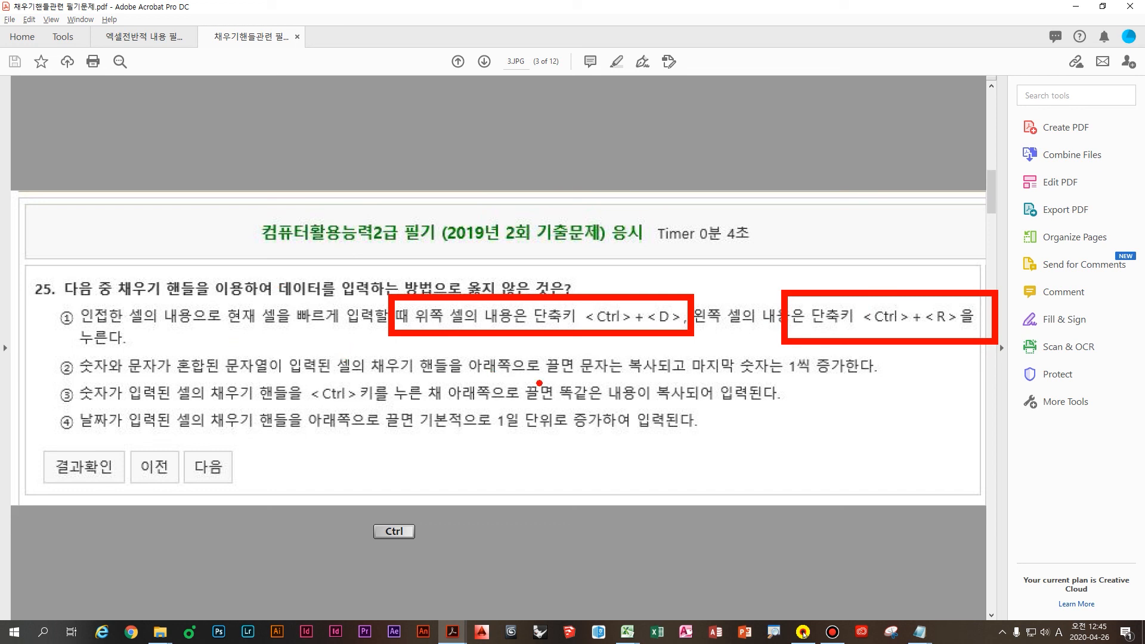
left_click(904, 379, "shift")
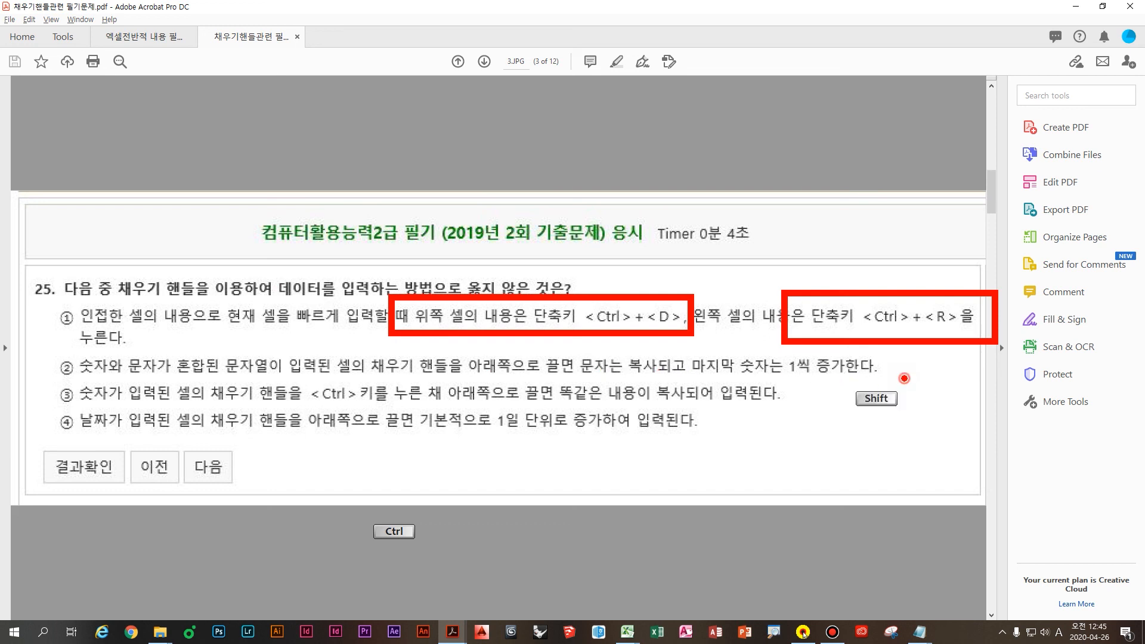
left_click_drag(905, 378, 487, 378)
Step: Write A1, A2, A3 with an arrow toward the Ctrl+R box, then clear all the ink
left_click_drag(693, 79, 666, 146)
left_click_drag(680, 118, 691, 128)
left_click_drag(713, 80, 710, 137)
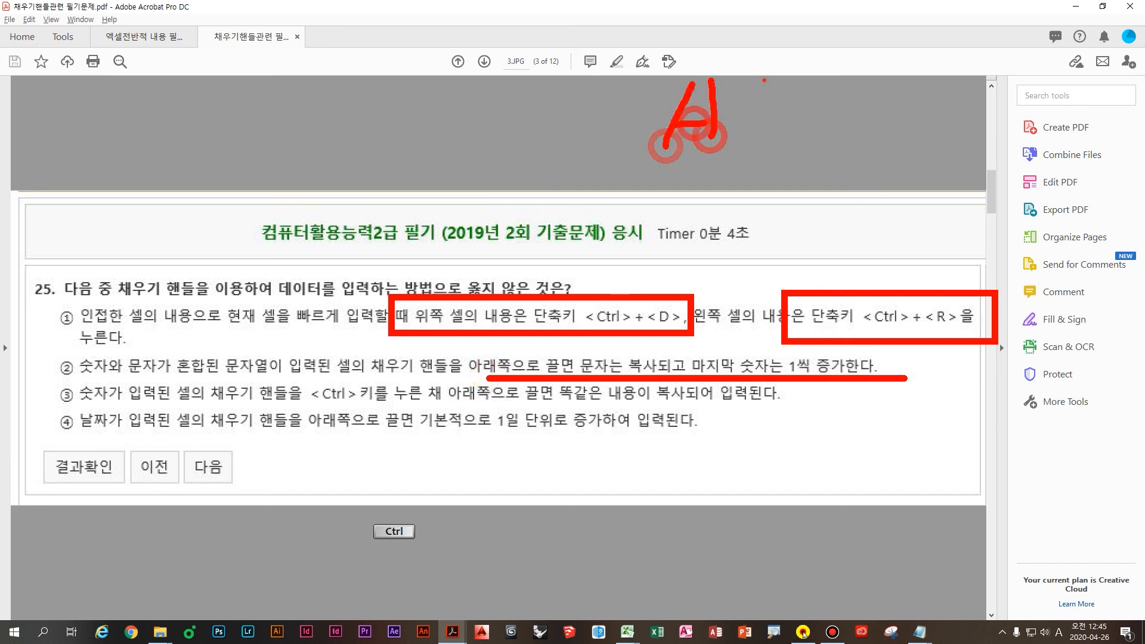
left_click_drag(764, 79, 753, 146)
mouse_move(706, 170)
left_mouse_down()
mouse_move(679, 210)
mouse_move(730, 210)
left_mouse_up()
mouse_move(674, 209)
left_mouse_down()
mouse_move(743, 206)
mouse_move(792, 228)
left_mouse_up()
mouse_move(733, 257)
left_mouse_down()
mouse_move(707, 289)
mouse_move(762, 277)
left_mouse_up()
left_click_drag(747, 272, 746, 299)
left_click_drag(840, 107, 820, 286)
left_click_drag(791, 234, 821, 287)
left_click_drag(820, 286, 887, 239)
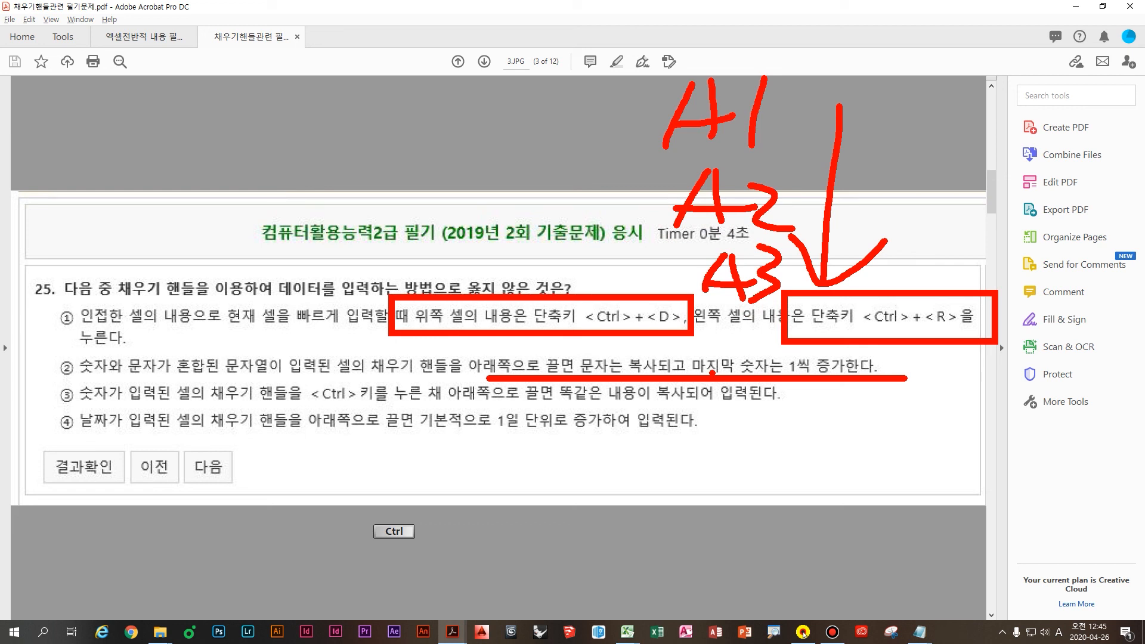
key("Escape")
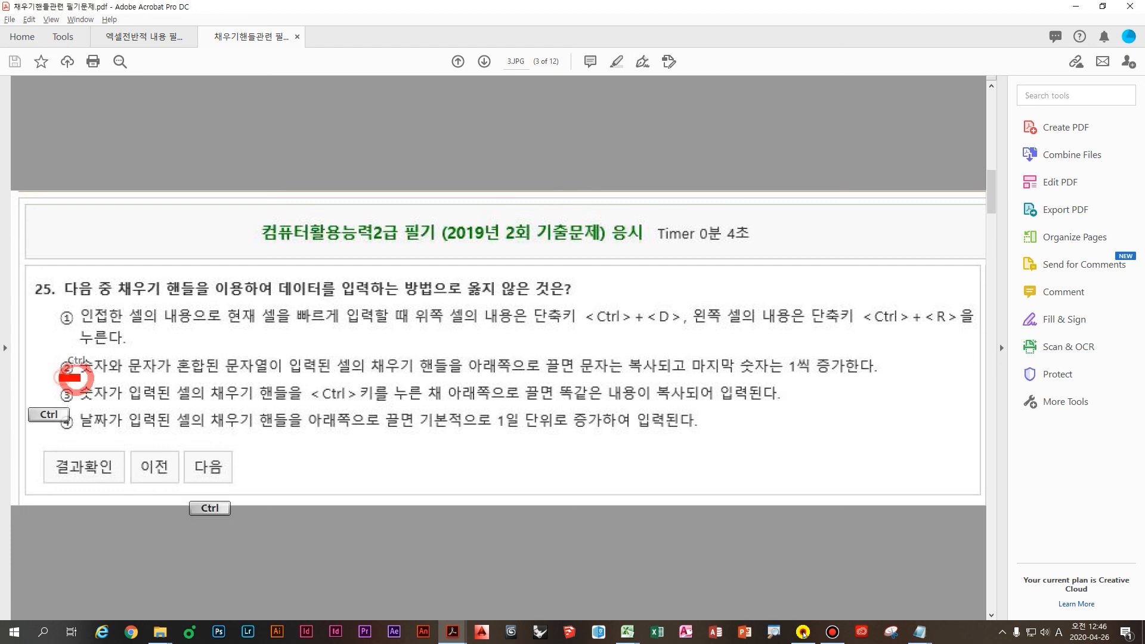
Step: Box 숫자가 in option 3 and write counting numbers 1 and 2 down the margin
left_click_drag(60, 376, 132, 410)
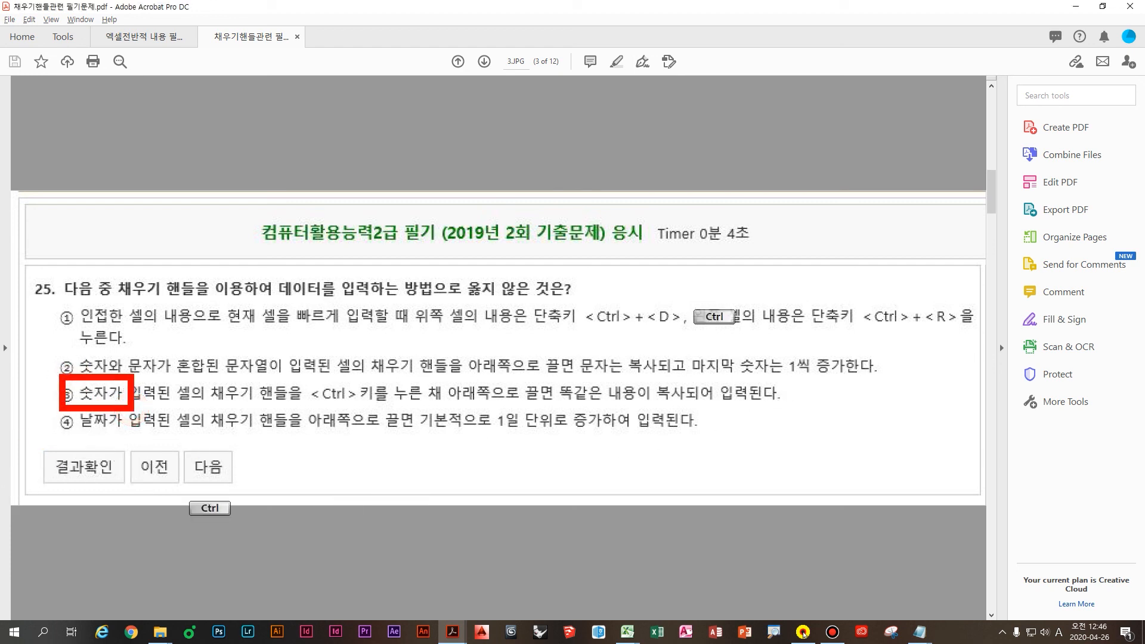
left_click_drag(846, 82, 790, 155)
left_click_drag(769, 209, 817, 254)
mouse_move(777, 291)
left_mouse_down()
mouse_move(793, 294)
mouse_move(786, 342)
left_mouse_up()
Step: Add 3, 4 and a +1 note beside option 3, and underline part of the question wording
mouse_move(813, 363)
left_mouse_down()
mouse_move(855, 412)
mouse_move(797, 455)
left_mouse_up()
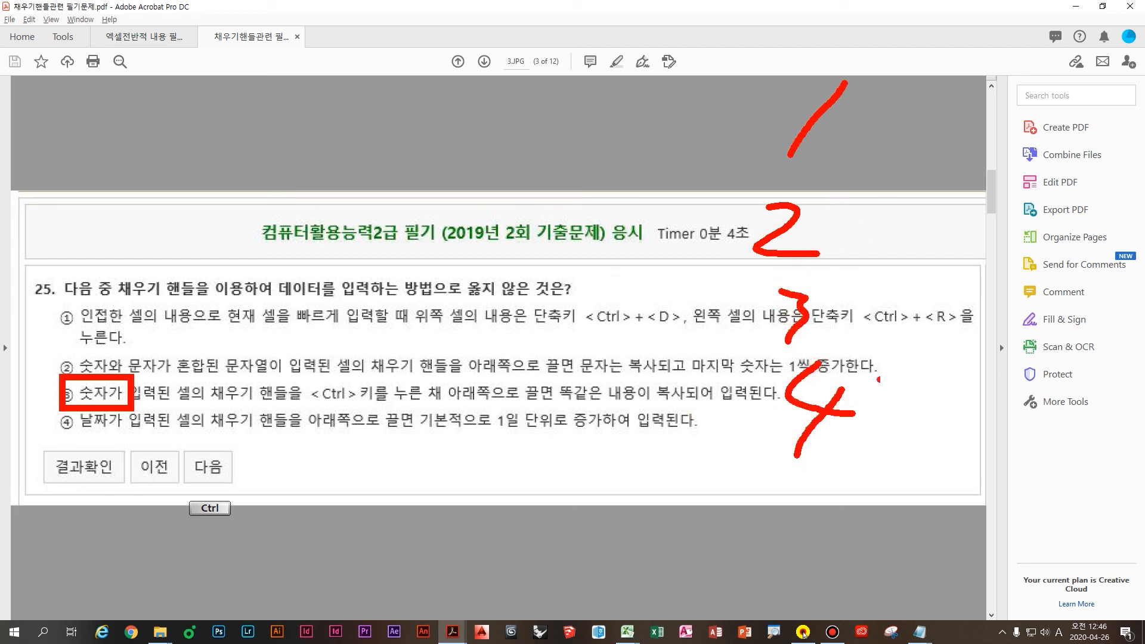
mouse_move(904, 380)
left_mouse_down()
mouse_move(953, 380)
mouse_move(943, 407)
left_mouse_up()
left_click_drag(987, 368, 958, 421)
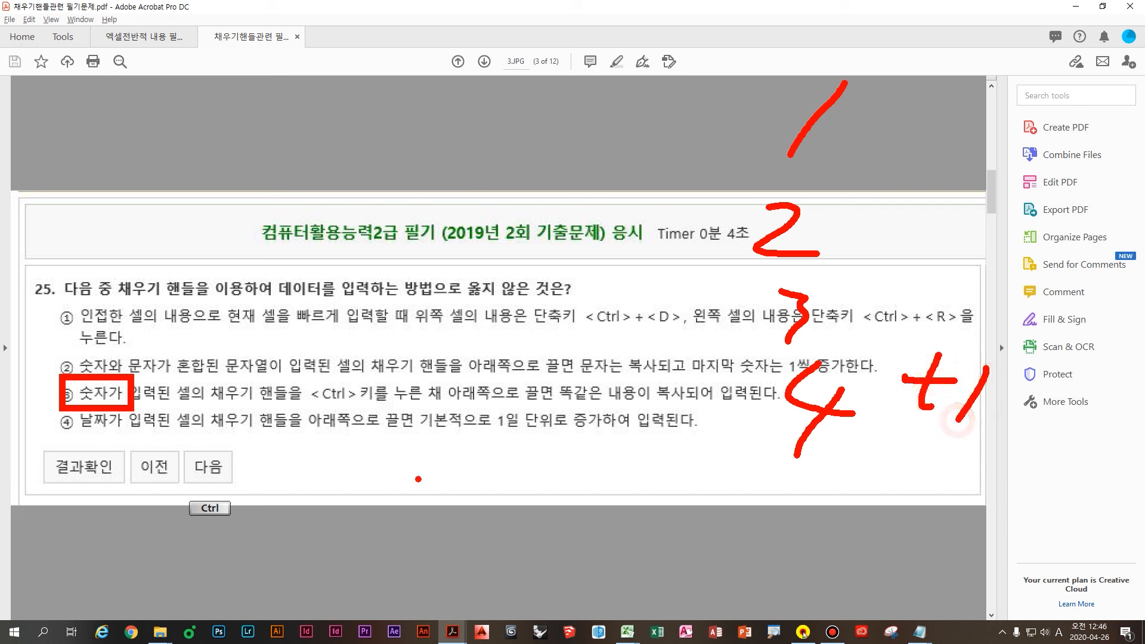
left_click_drag(609, 303, 422, 278)
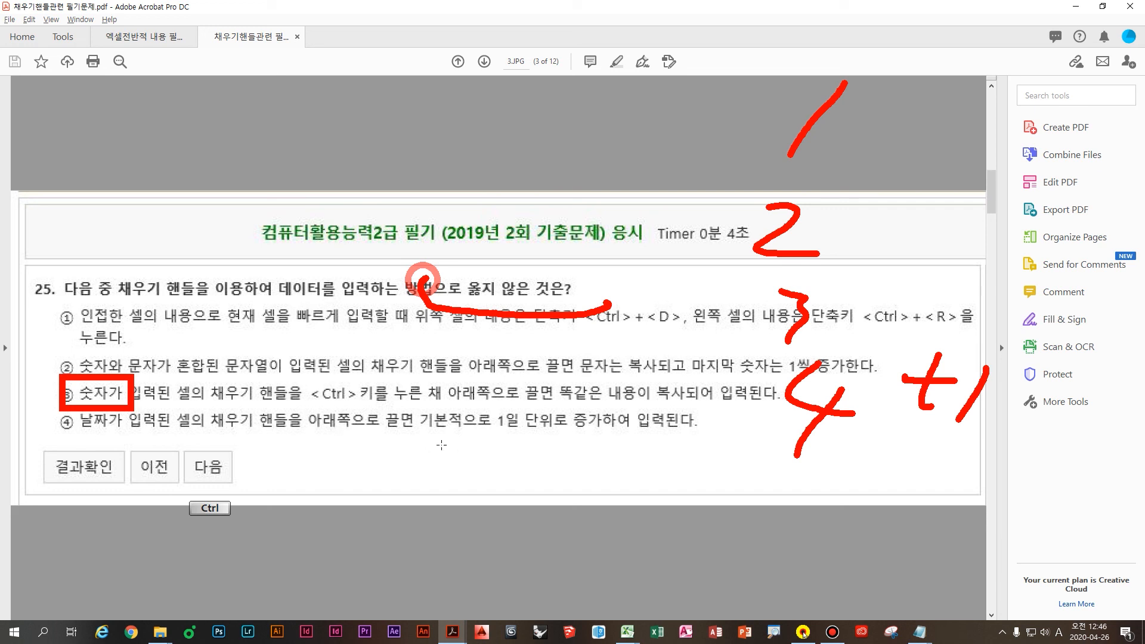
right_click(660, 463)
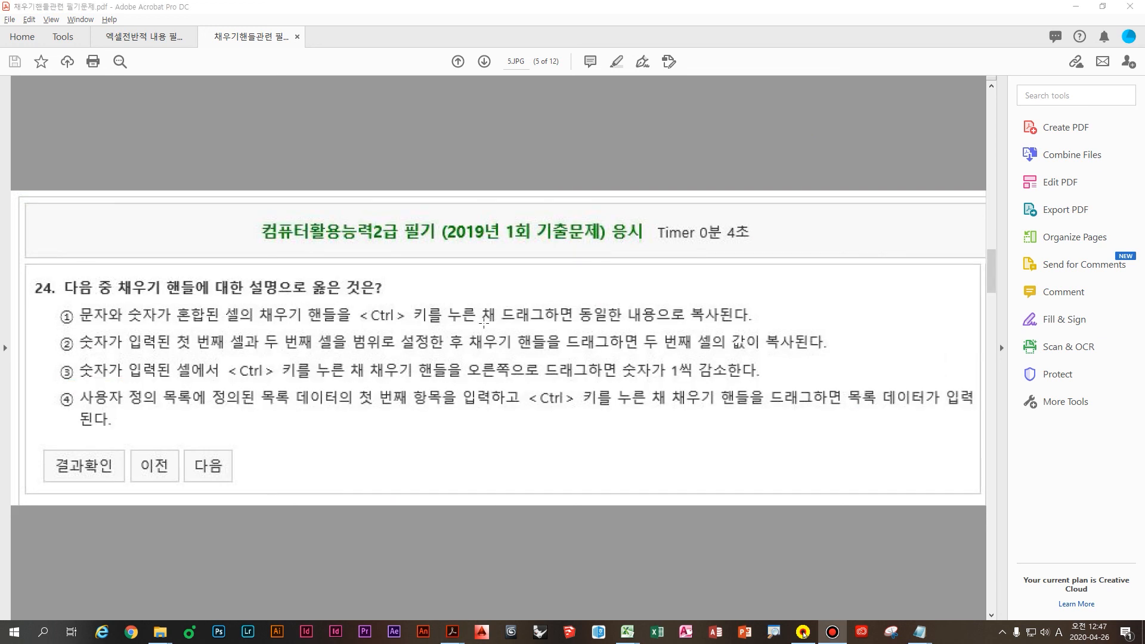
mouse_move(421, 203)
left_mouse_down()
mouse_move(742, 273)
mouse_move(676, 272)
left_mouse_up()
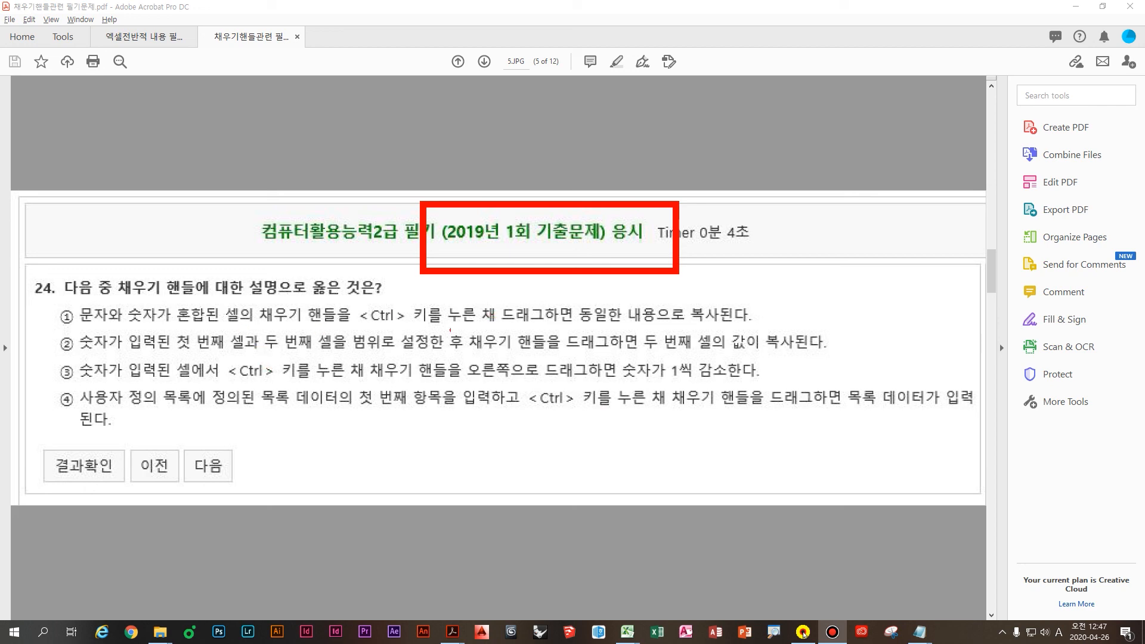
mouse_move(464, 335)
left_mouse_down()
mouse_move(323, 332)
mouse_move(486, 337)
left_mouse_up()
key("Escape")
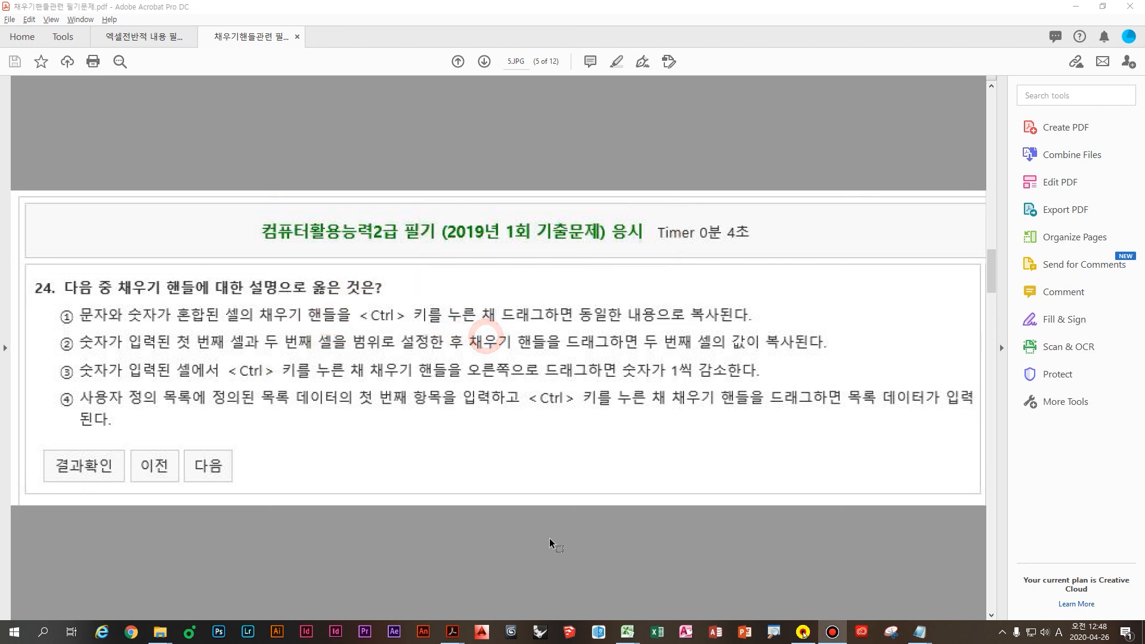
Step: Type A1 in I49 and drag its fill handle to I56, producing A1 through A8
mouse_move(627, 631)
left_click(583, 597)
left_click(553, 290)
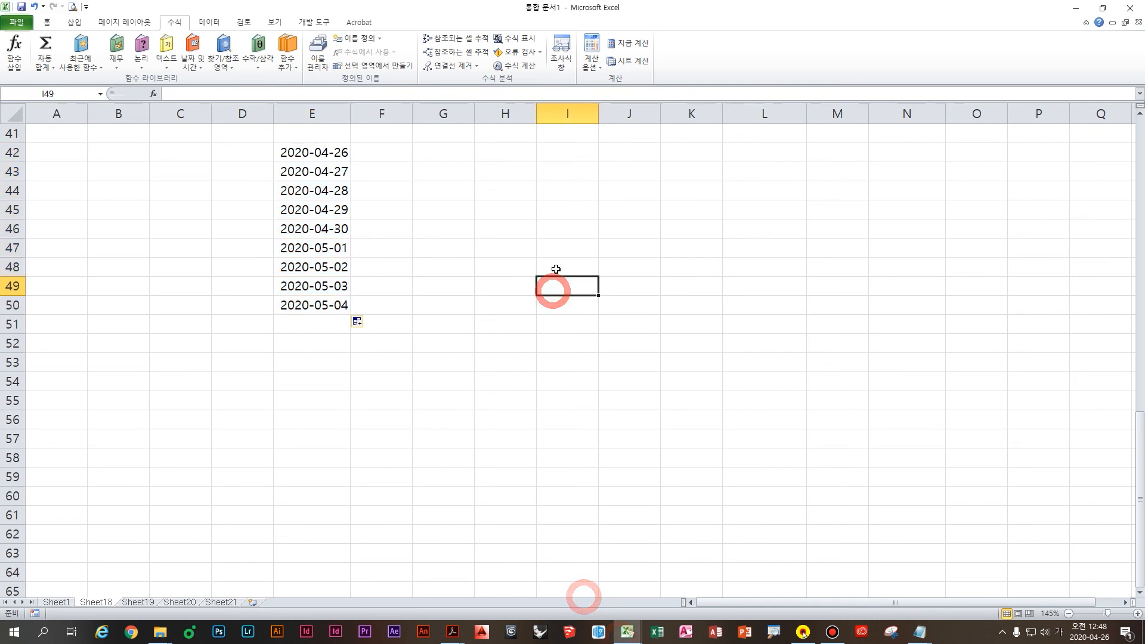
type("ㅁ")
key("Escape")
key("Hangul")
type("A1")
key("Return")
key("Up")
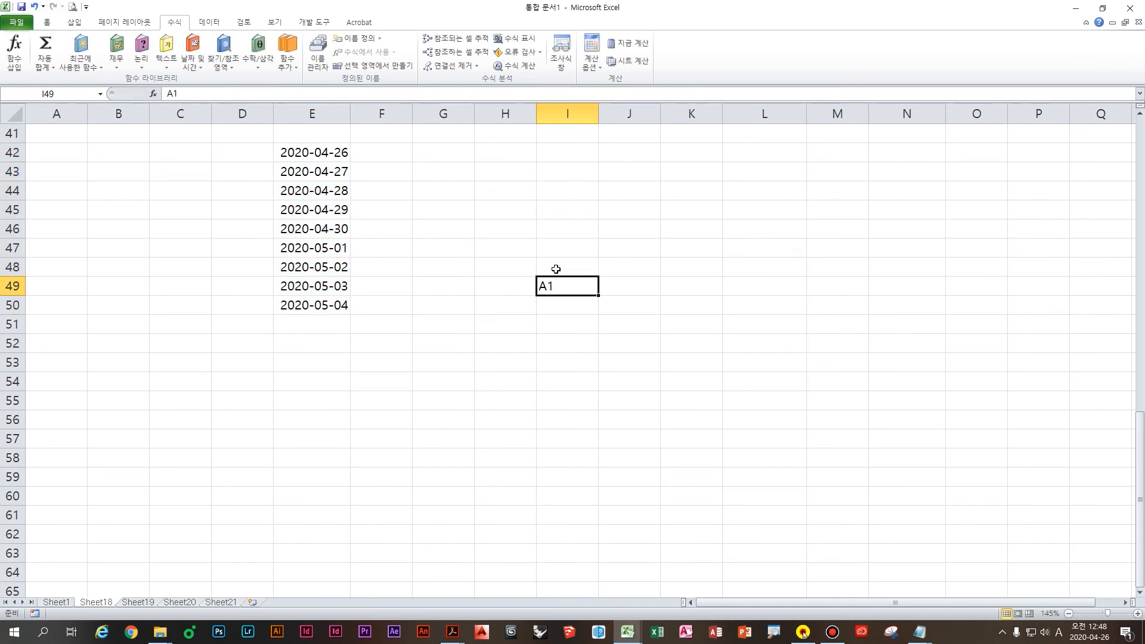
left_click_drag(598, 296, 584, 434)
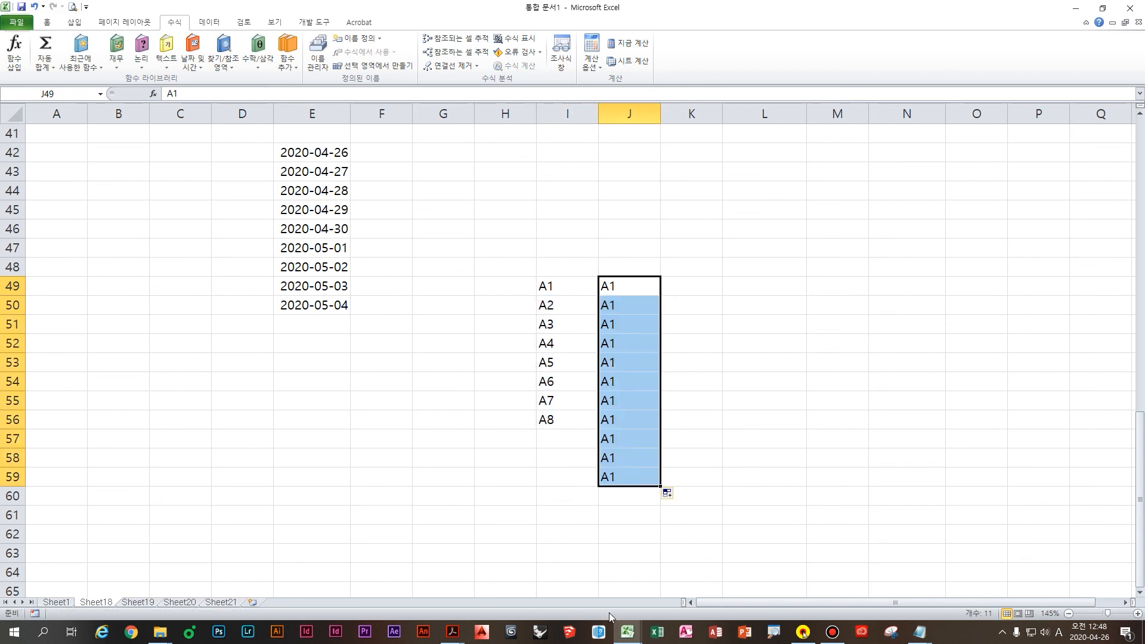
Step: Return to the fill-handle quiz PDF and scroll to question 24's graded answer
mouse_move(453, 632)
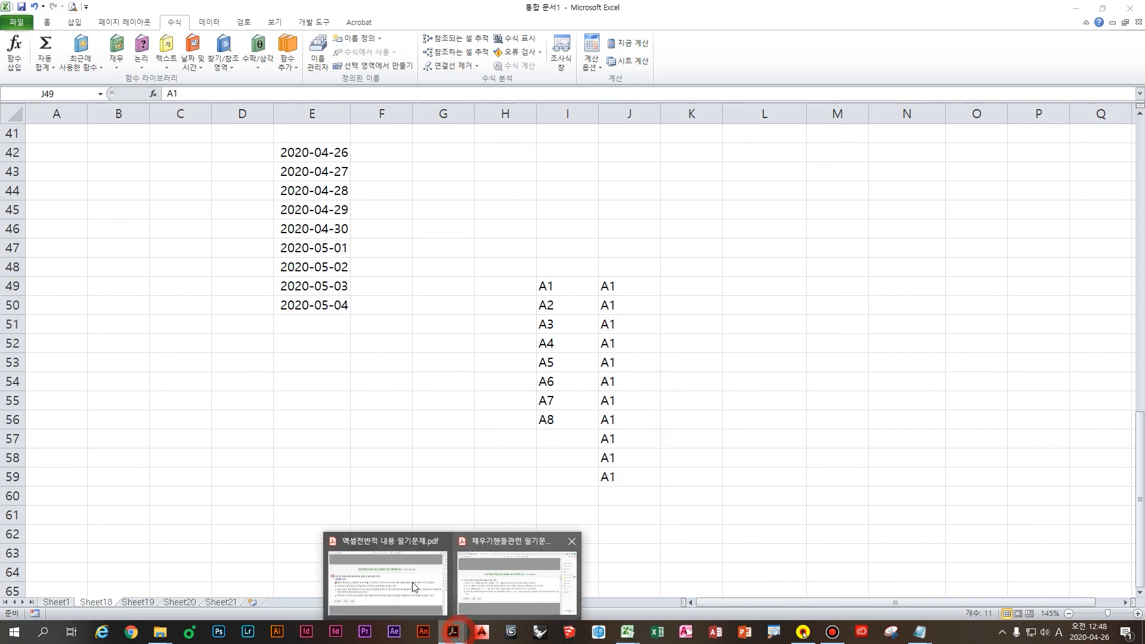
left_click(510, 582)
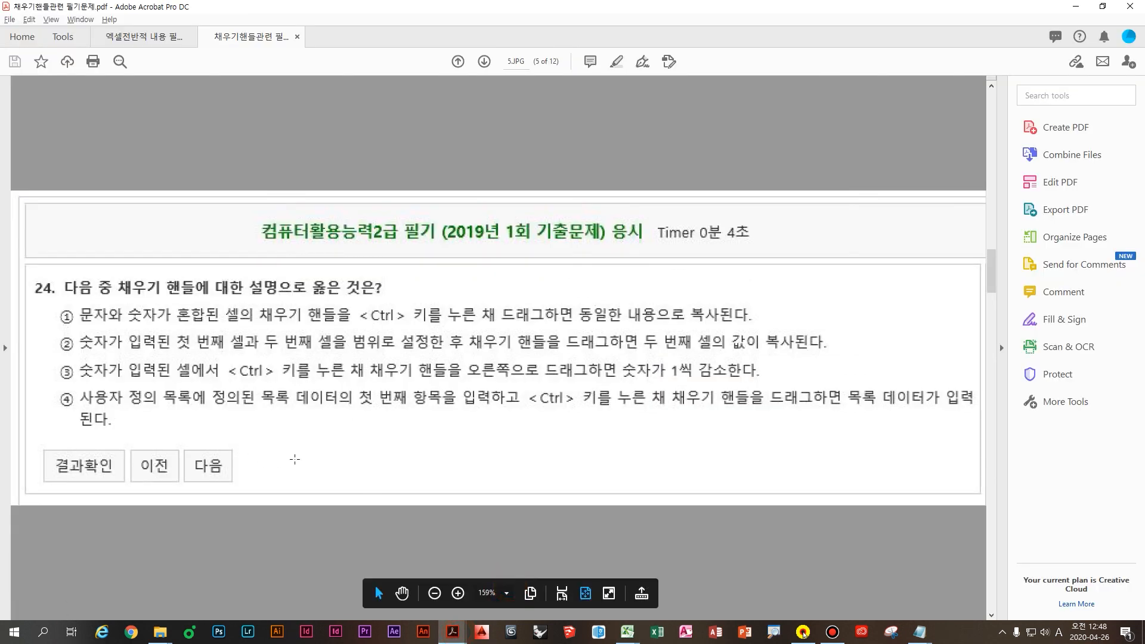
scroll(299, 470, "down", 1)
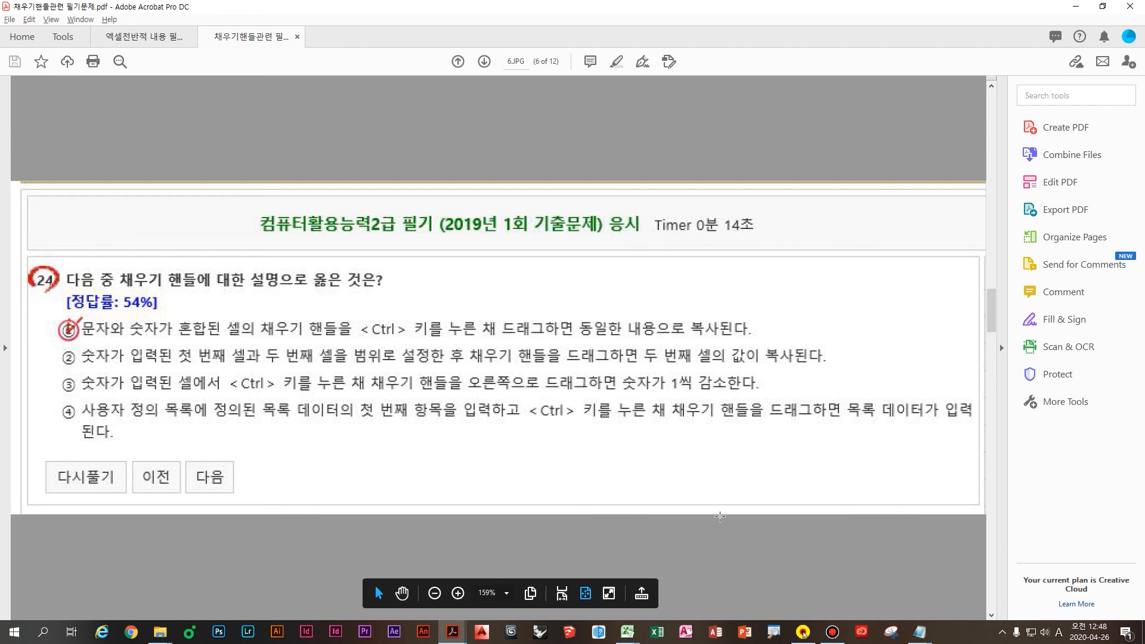
Step: Enter seed values 1 in L50 and 3 in L51, then select both cells
key("alt+Tab")
left_click(769, 308)
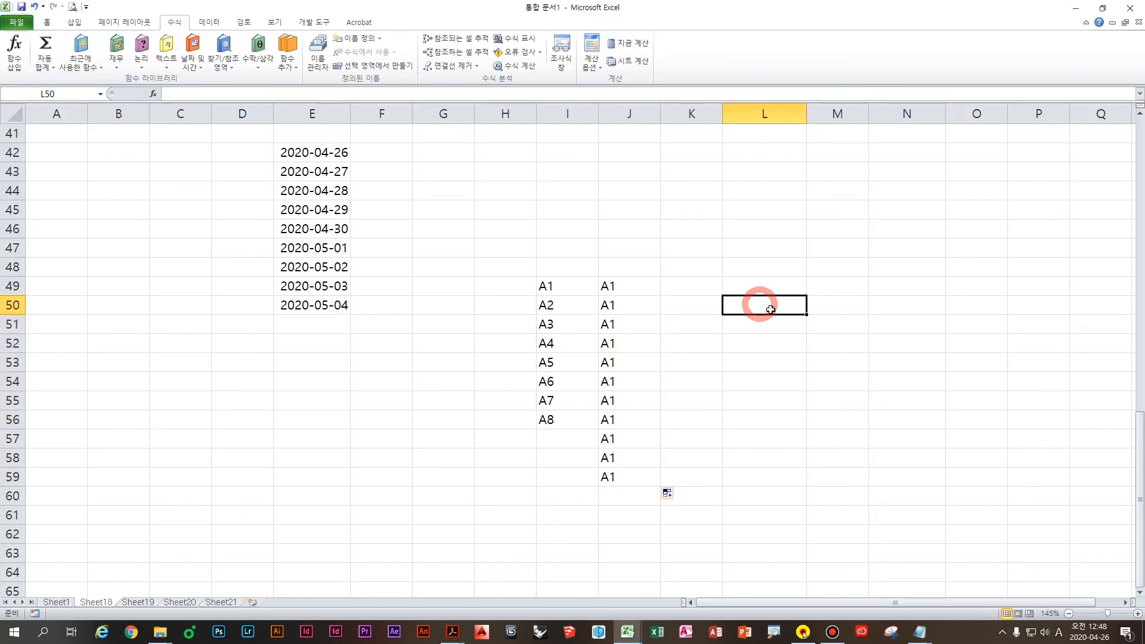
type("1")
key("Return")
type("3")
key("Return")
left_click_drag(765, 309, 782, 328)
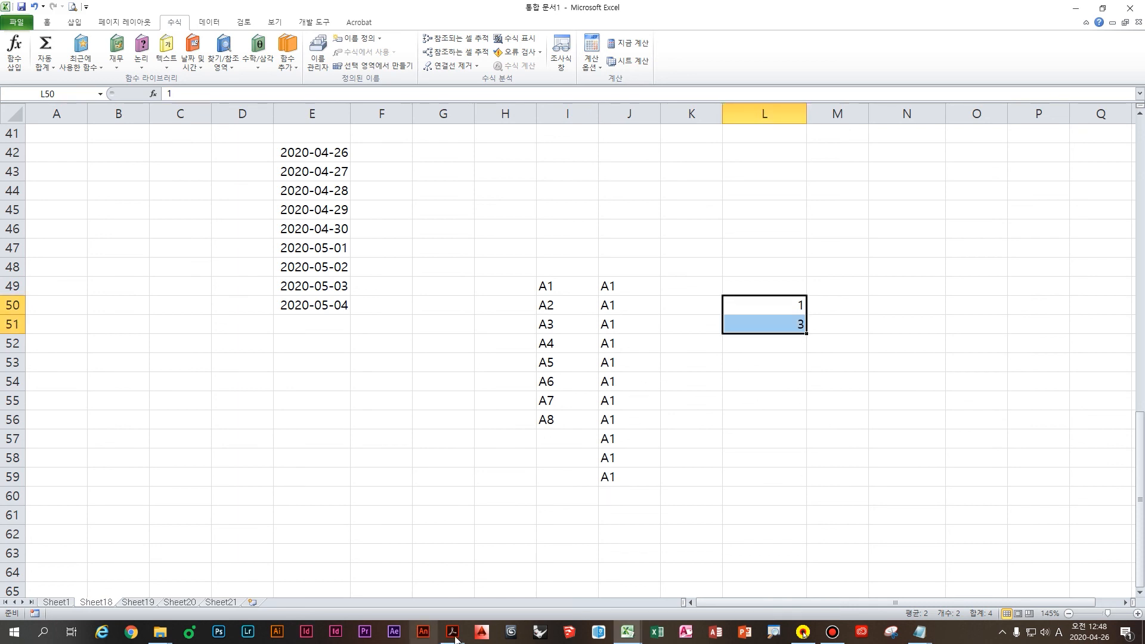
Step: Drag the fill handle down to L57 to produce the odd series 1, 3, 5 … 15
mouse_move(454, 639)
left_click(488, 593)
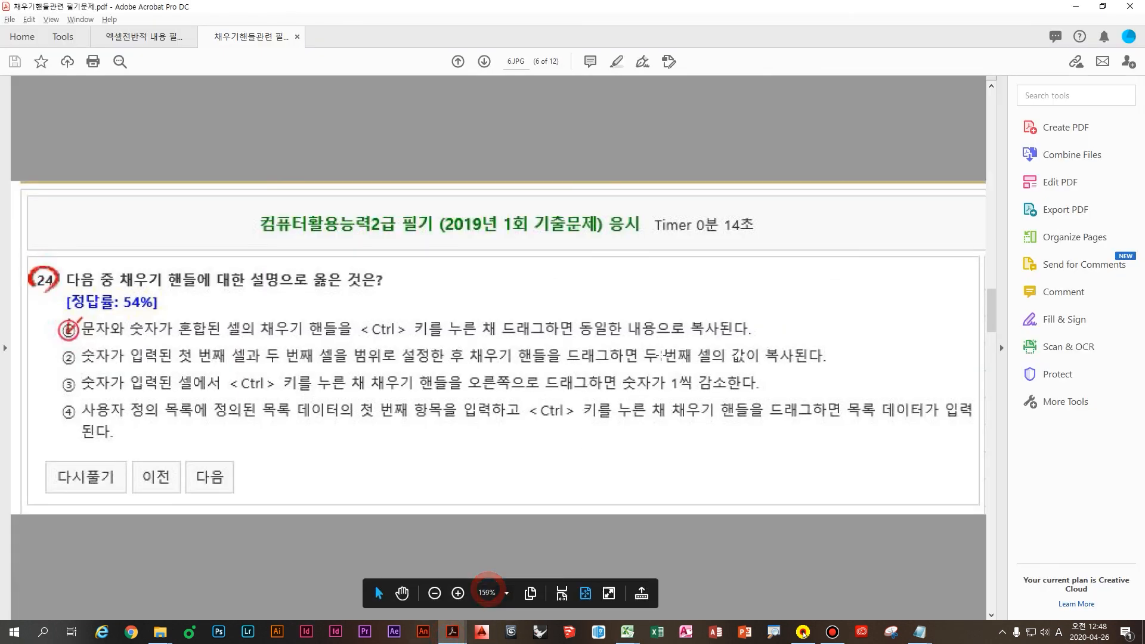
mouse_move(628, 633)
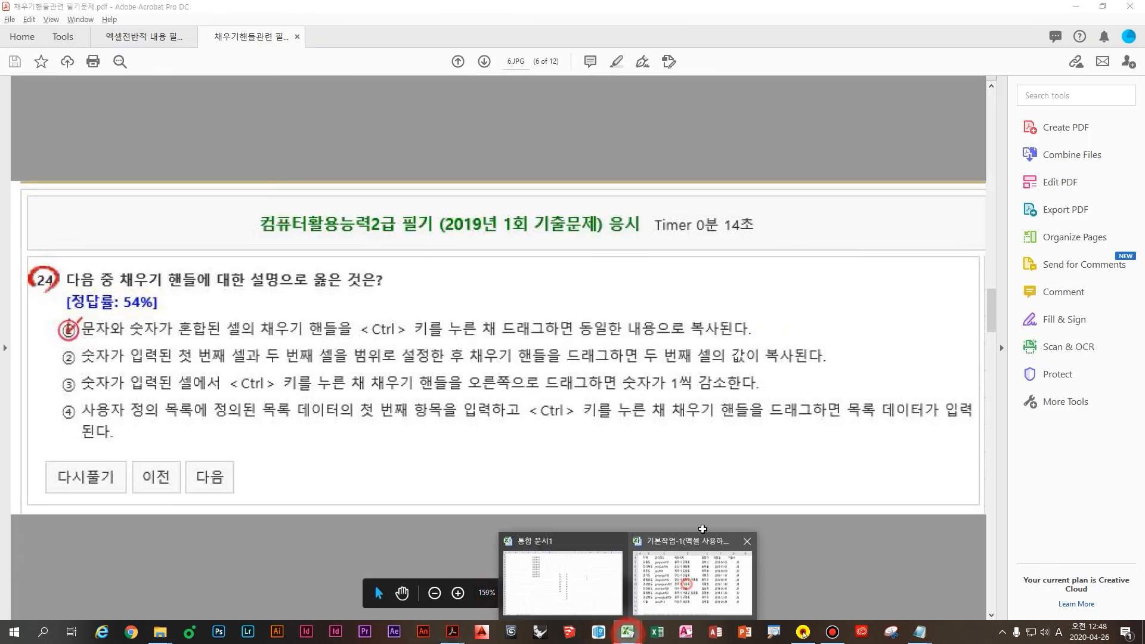
left_click(686, 583)
left_click(571, 609)
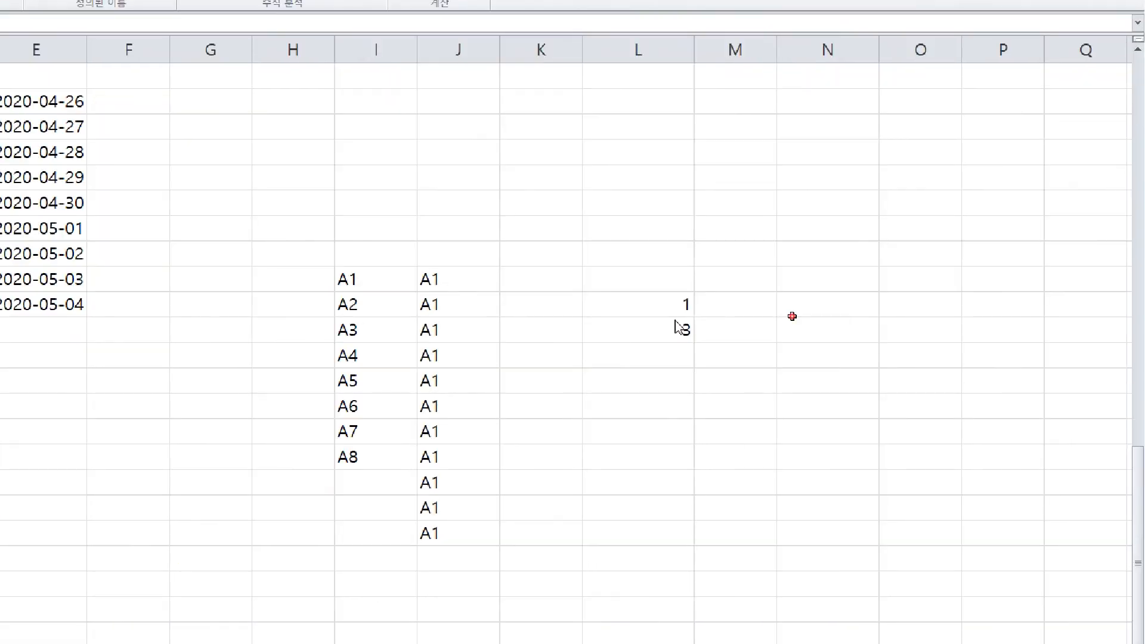
left_click_drag(601, 352, 598, 564)
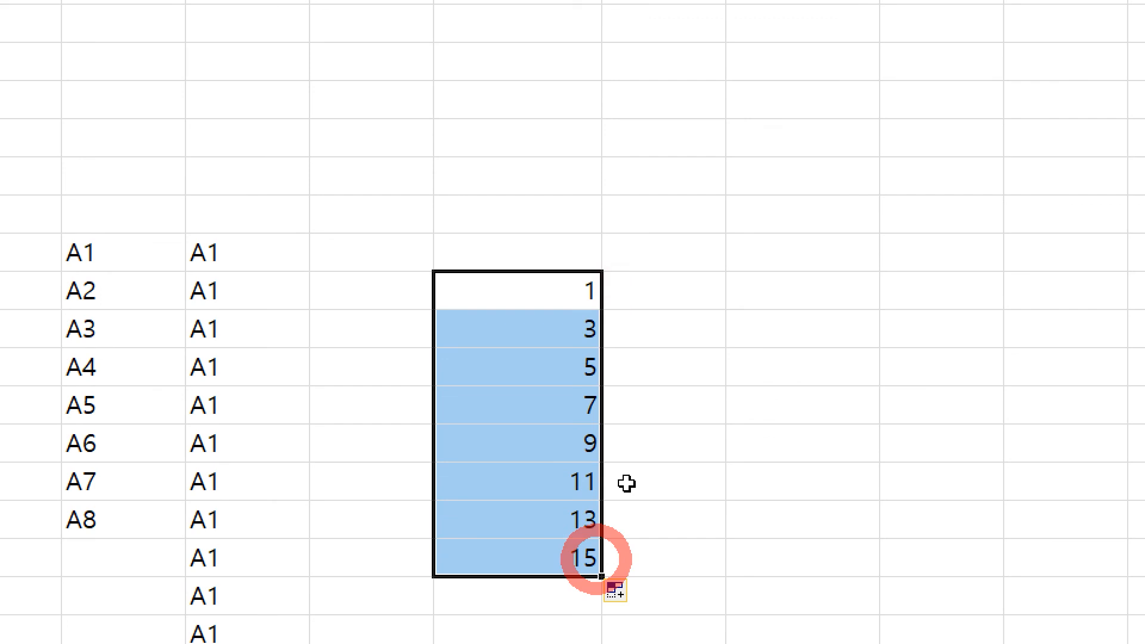
left_click(453, 640)
left_click(501, 599)
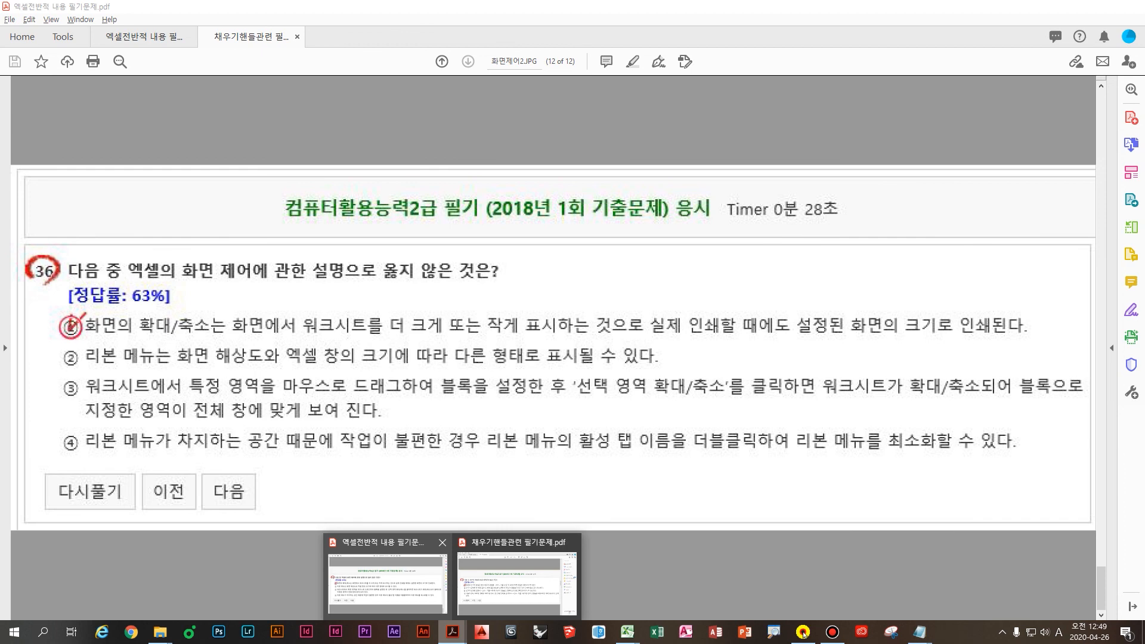
Step: Return to the fill-handle quiz PDF, clear the red ink, and scroll to page 7's question 25
left_click(517, 583)
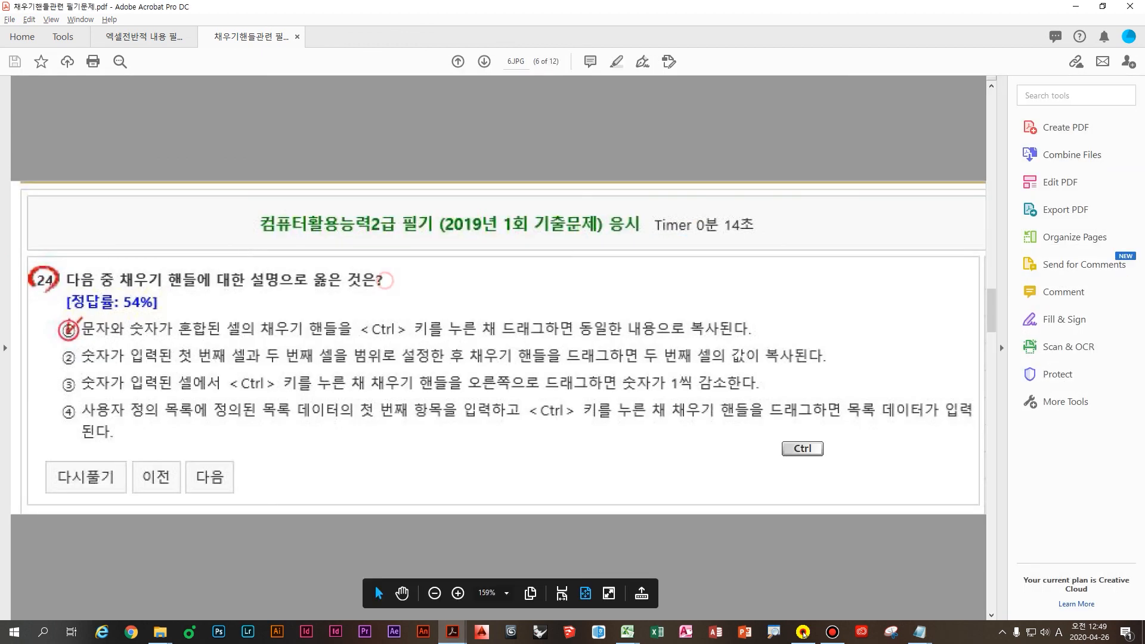
left_click(654, 323)
left_click(795, 253)
left_click(783, 292)
left_click(874, 251)
left_click(920, 235)
left_click(700, 382)
left_click(471, 273)
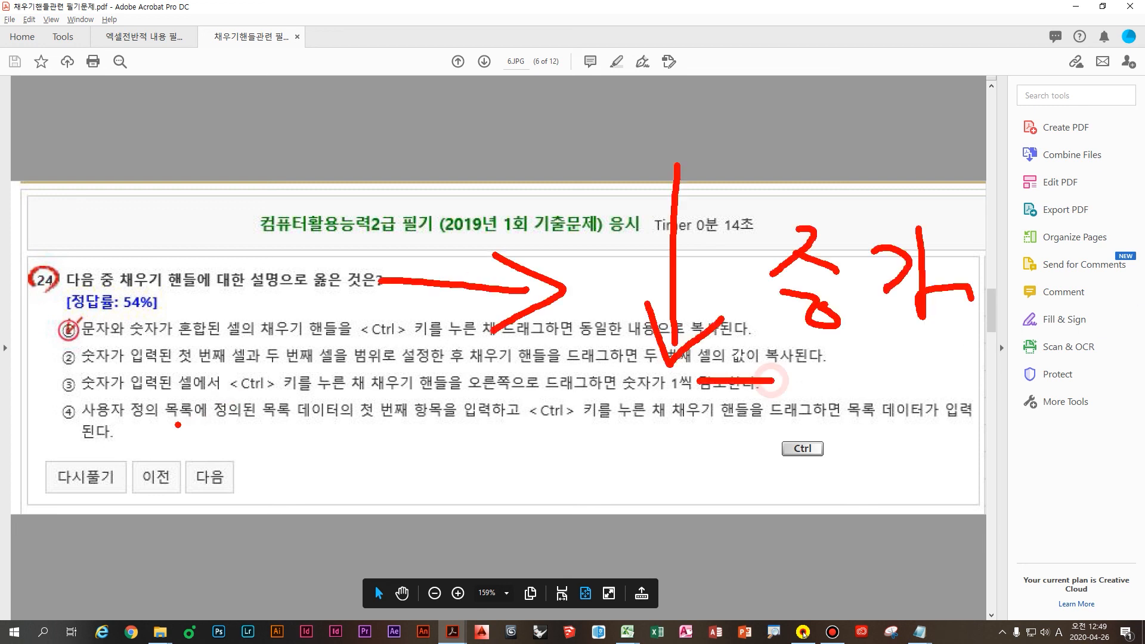
key("Escape")
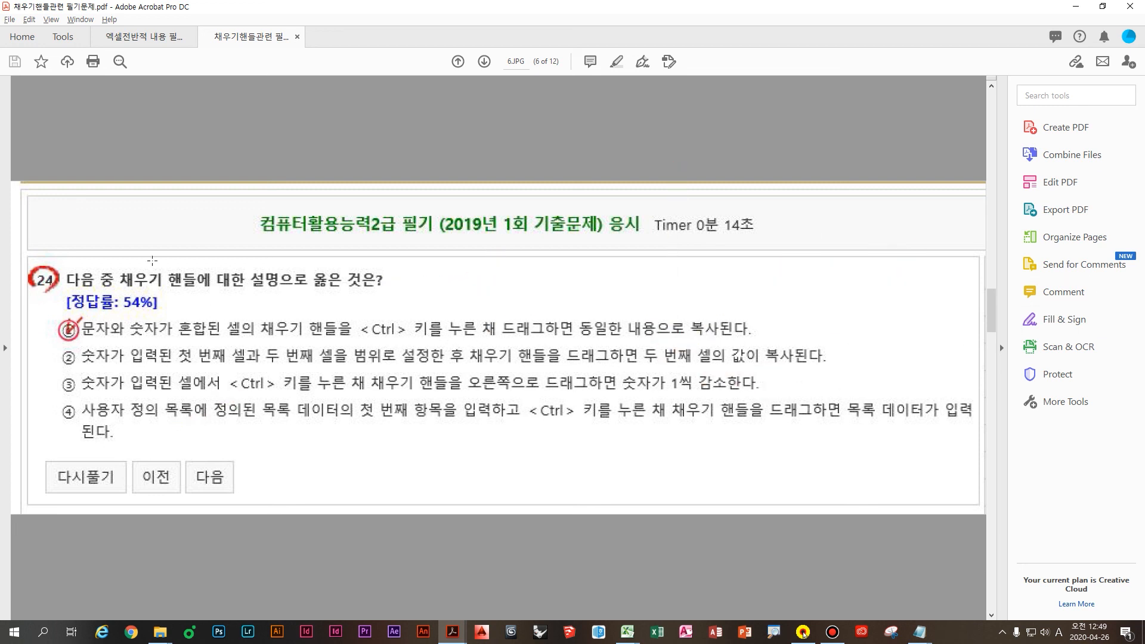
scroll(769, 352, "down", 2)
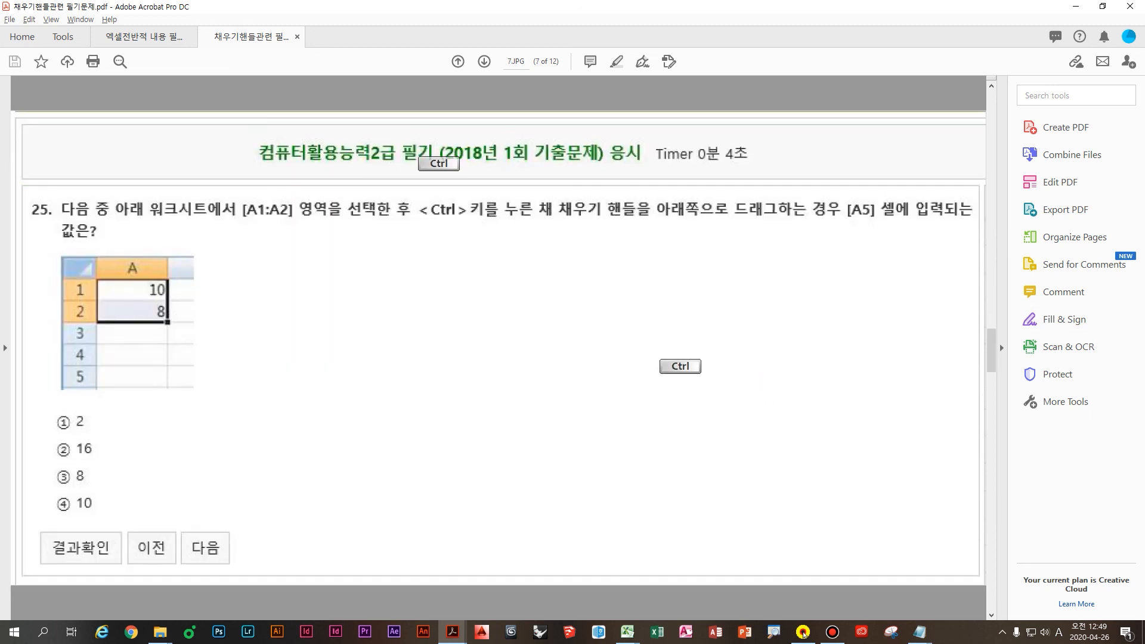
Step: Box the 2018 exam title in red, bracket the A1:A2 values, and handwrite 반복 notes
mouse_move(442, 117)
left_mouse_down()
mouse_move(621, 200)
mouse_move(631, 189)
left_mouse_up()
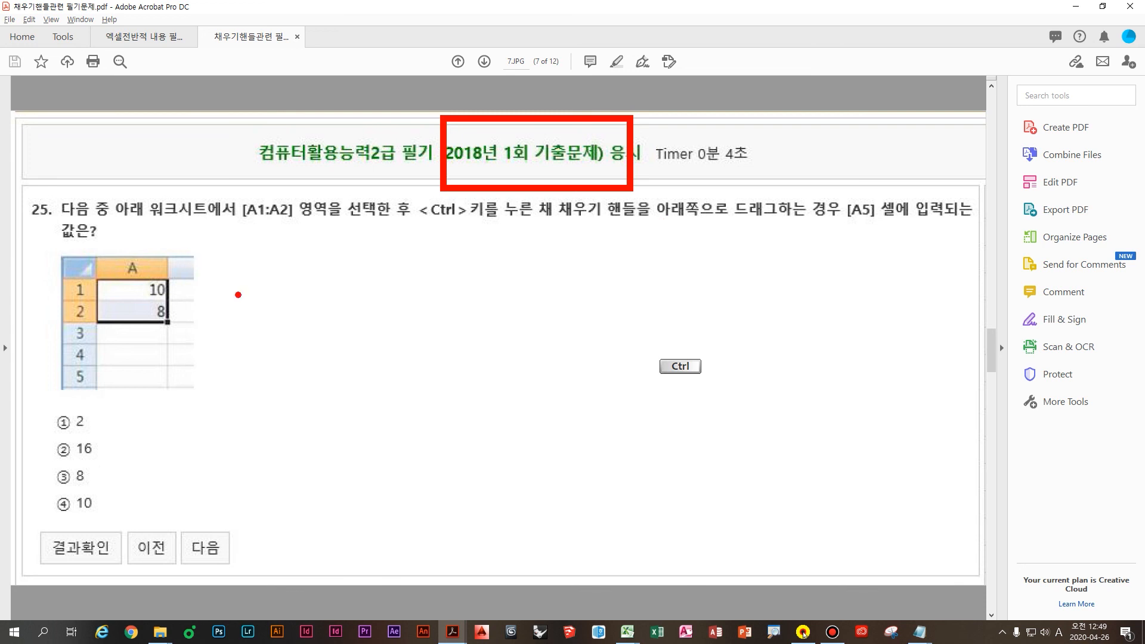
mouse_move(171, 285)
left_mouse_down()
mouse_move(186, 307)
mouse_move(173, 331)
left_mouse_up()
left_click_drag(260, 275, 302, 319)
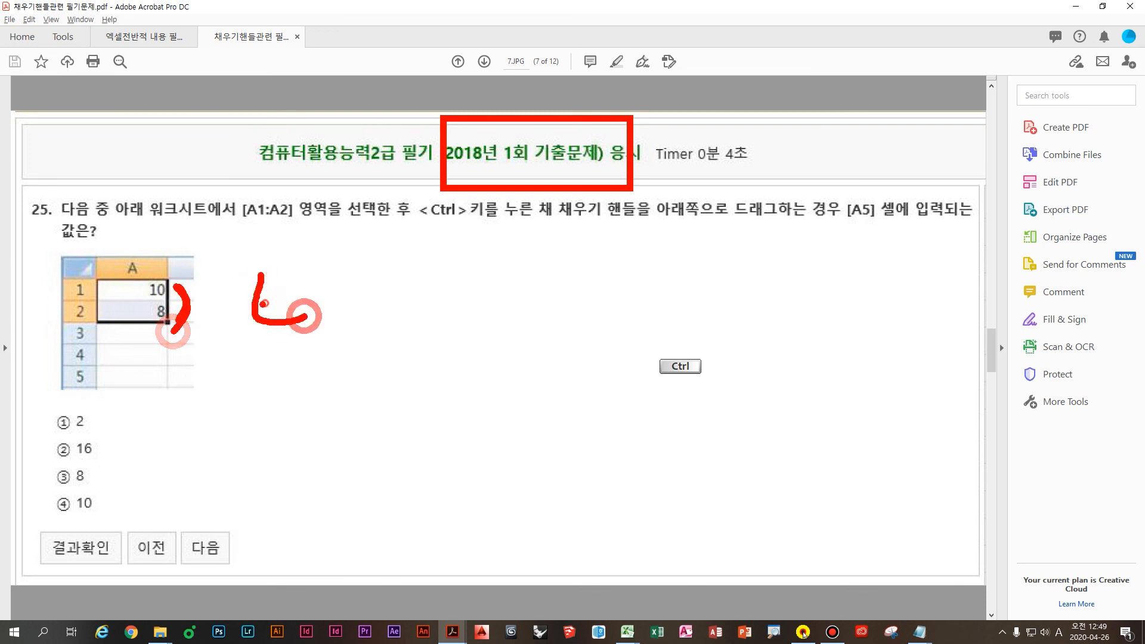
mouse_move(328, 265)
left_mouse_down()
mouse_move(327, 322)
mouse_move(353, 296)
left_mouse_up()
left_click_drag(293, 331, 337, 347)
mouse_move(371, 279)
left_mouse_down()
mouse_move(414, 325)
mouse_move(417, 364)
left_mouse_up()
left_click_drag(417, 364, 402, 412)
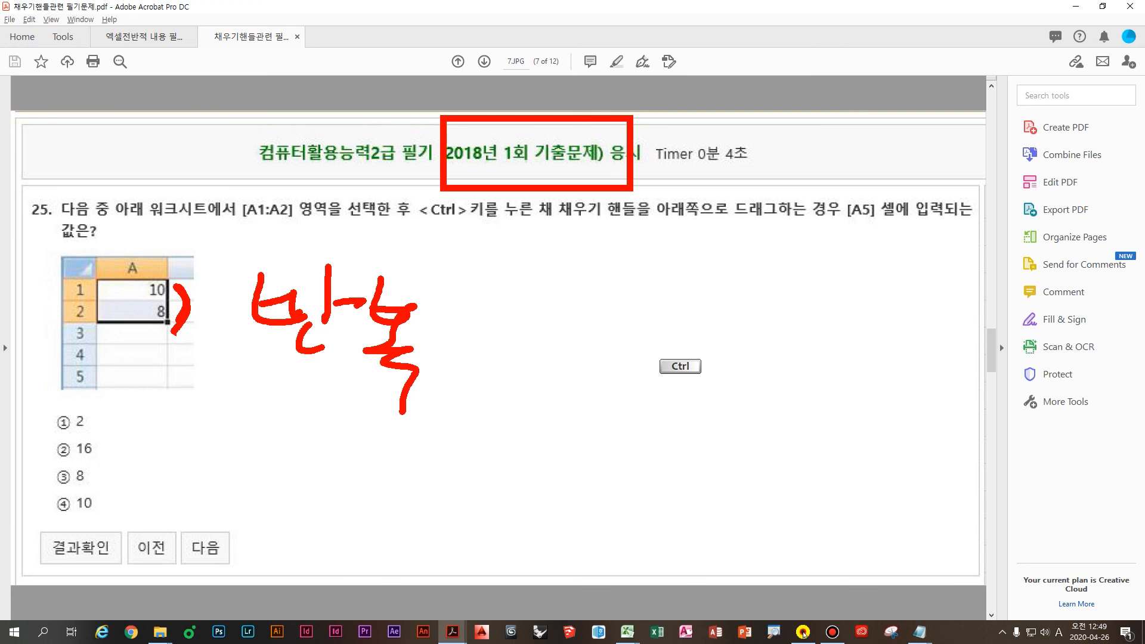
mouse_move(210, 343)
left_mouse_down()
mouse_move(233, 328)
mouse_move(222, 383)
mouse_move(206, 385)
left_mouse_up()
mouse_move(230, 412)
left_mouse_down()
mouse_move(224, 426)
mouse_move(238, 424)
left_mouse_up()
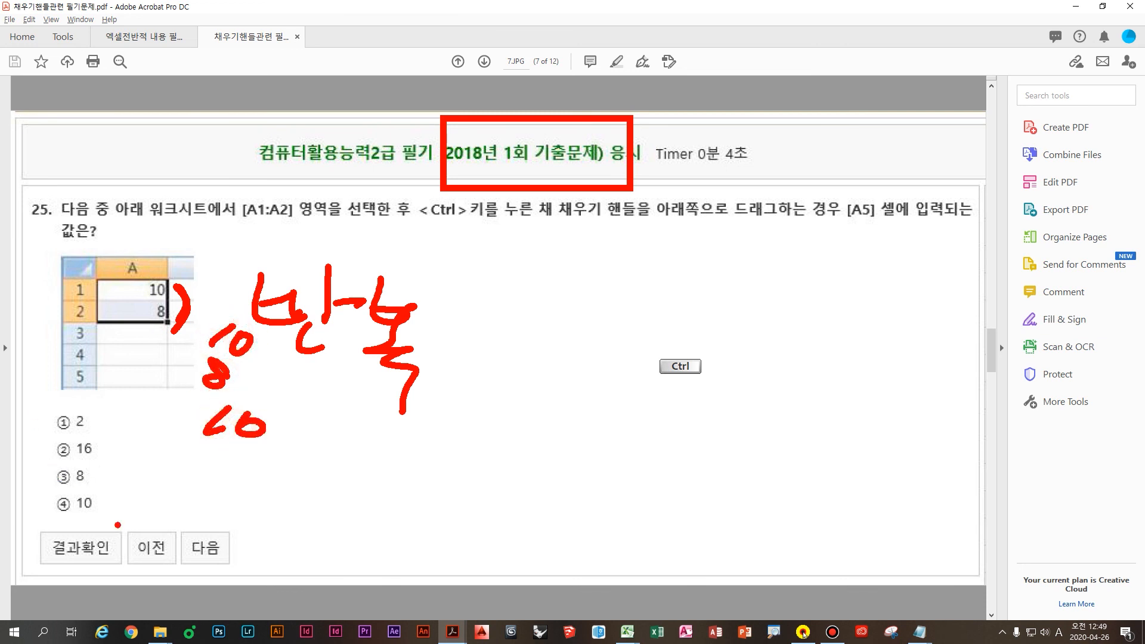
Step: Clear the ink, scroll to the answer page, and box correct option ④ 10 in red
key("Escape")
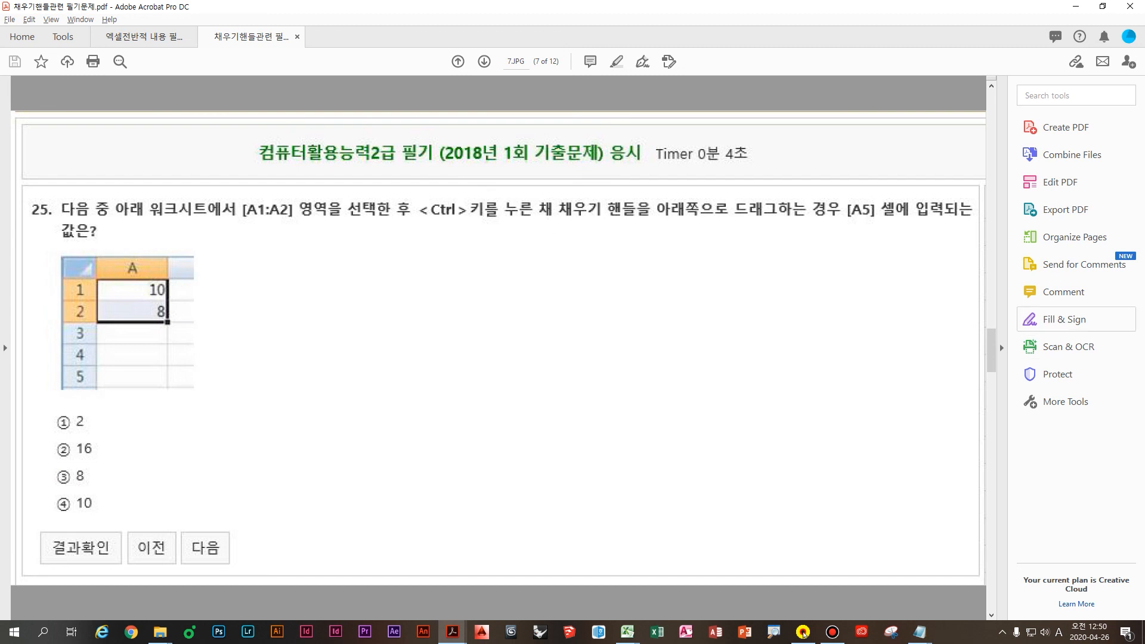
scroll(155, 427, "down", 3)
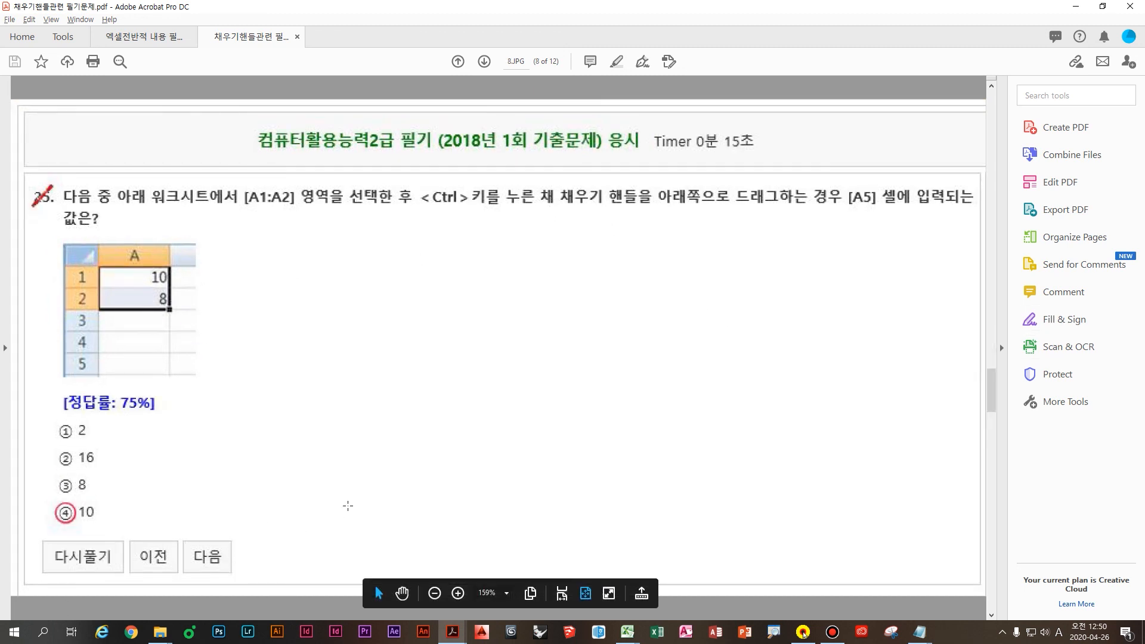
left_click_drag(34, 492, 173, 535)
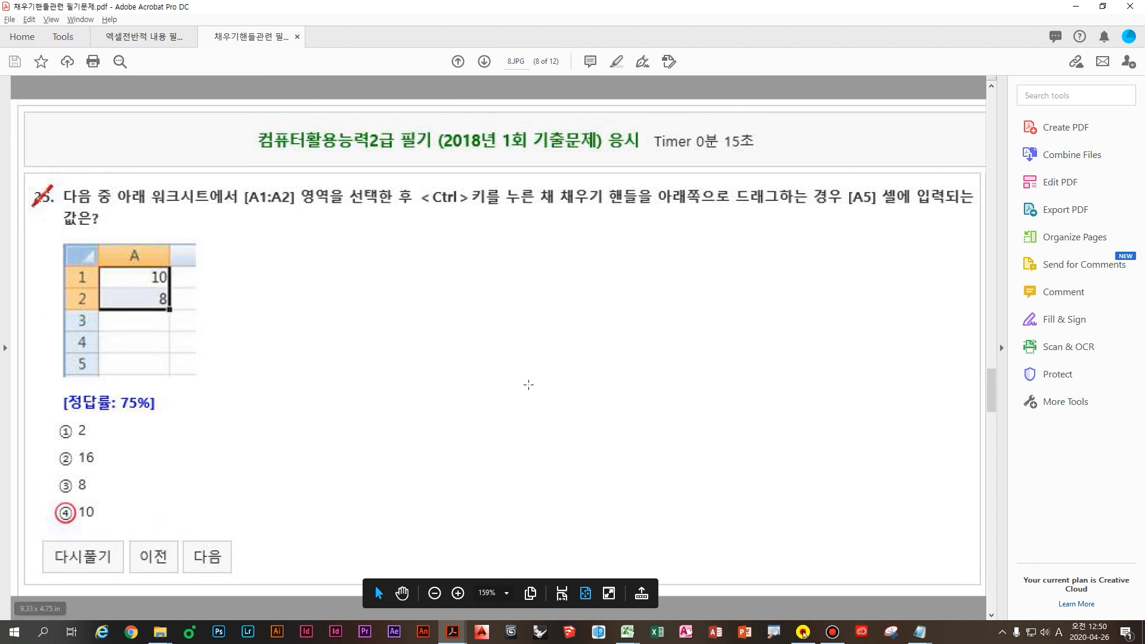
Step: On page 9, box the 2016 exam title and handwrite a crossed-out Ctrl in red
scroll(413, 382, "down", 2)
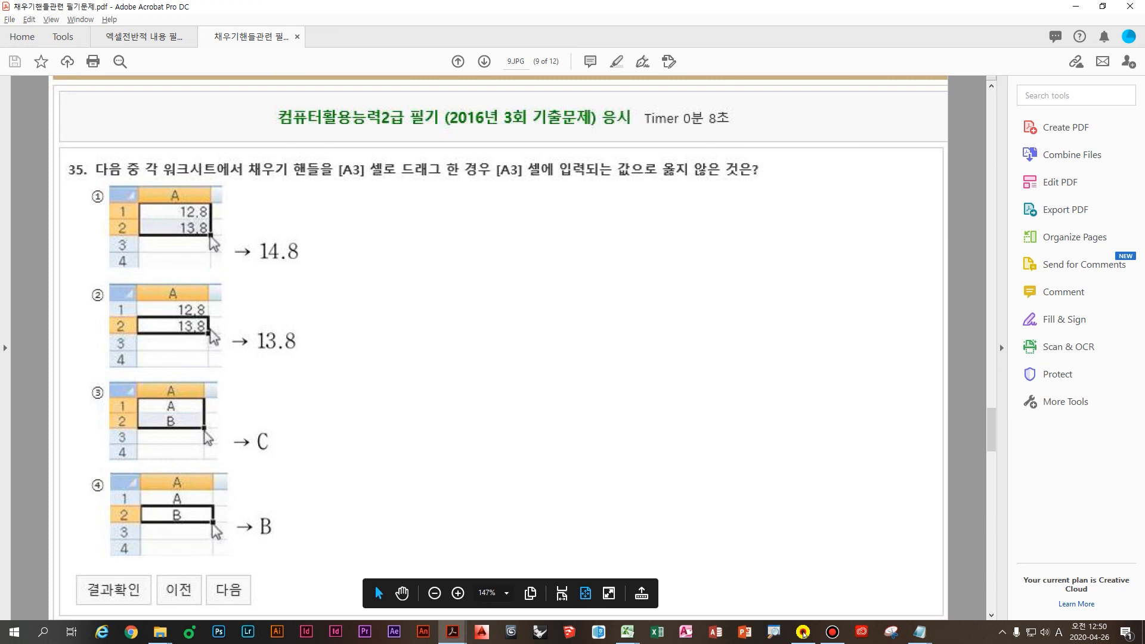
left_click_drag(425, 95, 651, 148)
left_click_drag(597, 246, 598, 289)
left_click_drag(582, 276, 683, 272)
left_click_drag(709, 236, 699, 307)
left_click_drag(801, 230, 746, 311)
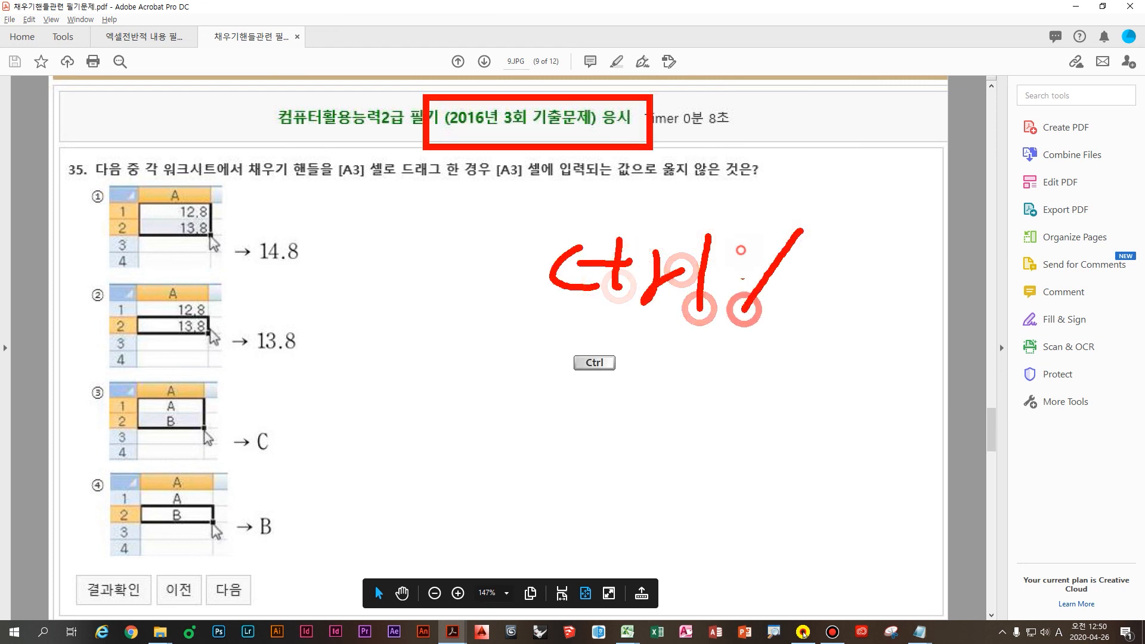
left_click_drag(741, 250, 810, 351)
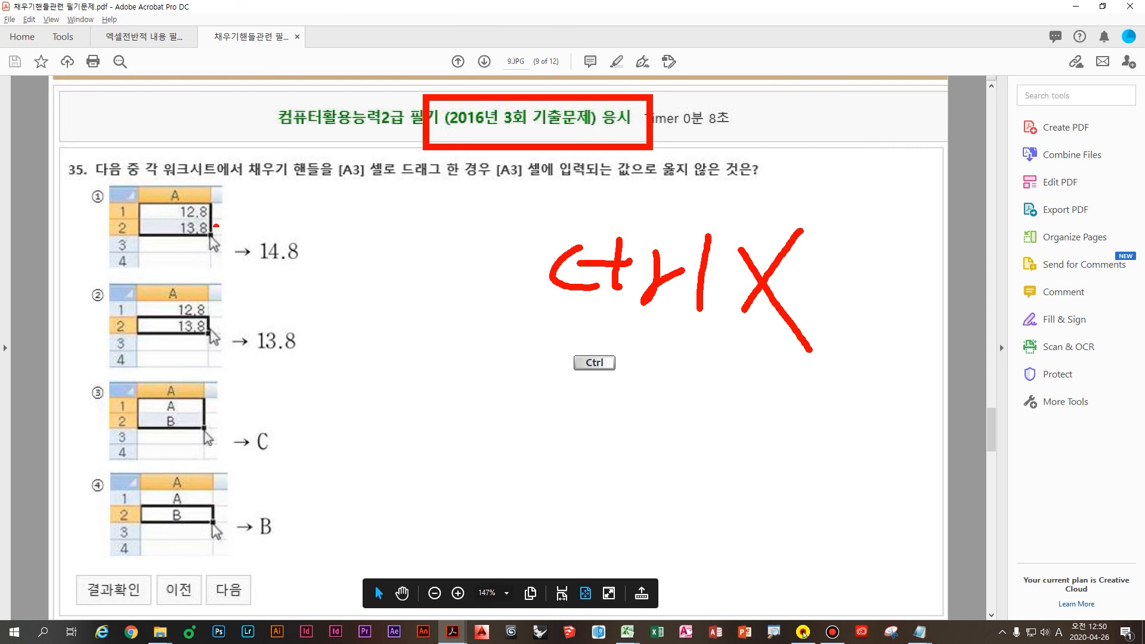
Step: Circle results 14.8 and 13.8, X out option ③'s C, and write B notes in red
mouse_move(316, 258)
left_mouse_down()
mouse_move(286, 210)
mouse_move(293, 310)
left_mouse_up()
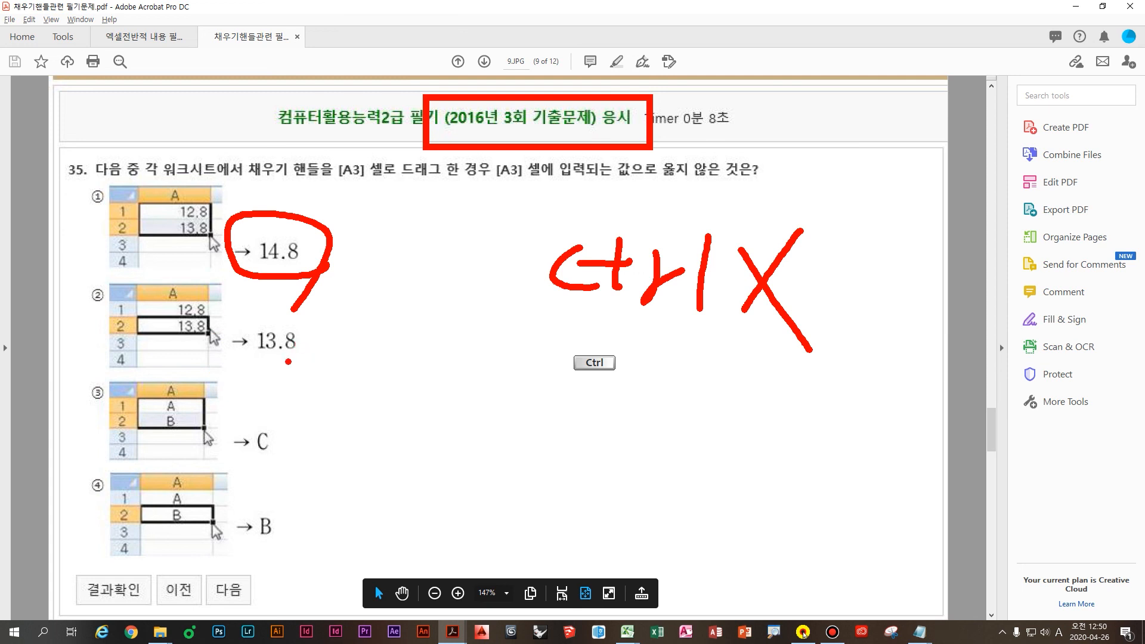
mouse_move(320, 362)
left_mouse_down()
mouse_move(210, 345)
mouse_move(310, 393)
left_mouse_up()
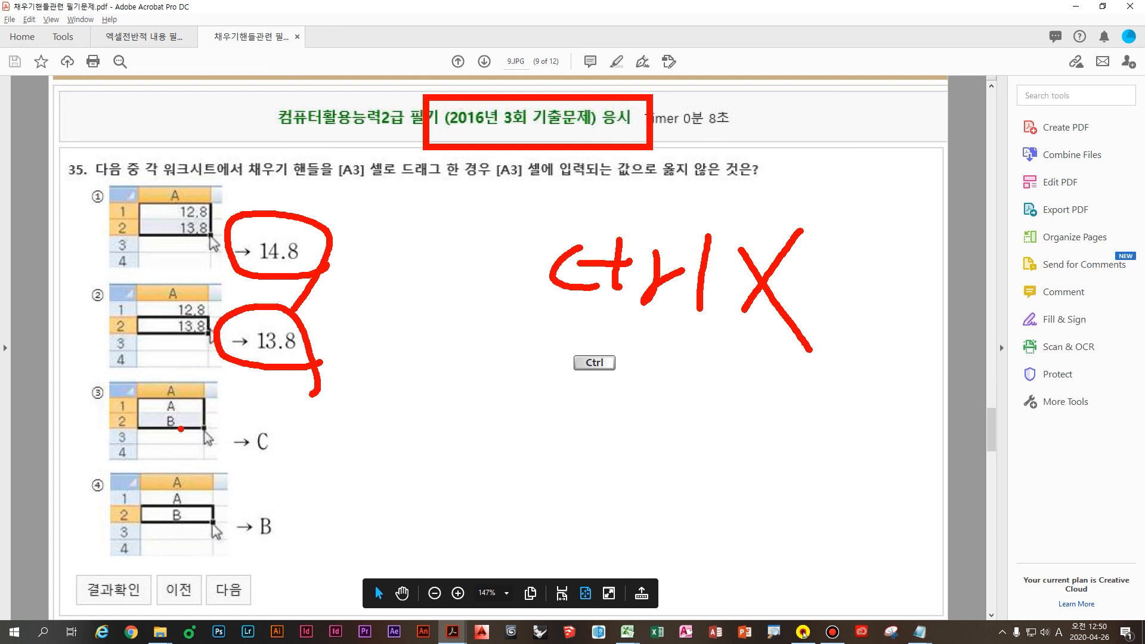
mouse_move(128, 381)
left_mouse_down()
mouse_move(225, 426)
mouse_move(79, 380)
left_mouse_up()
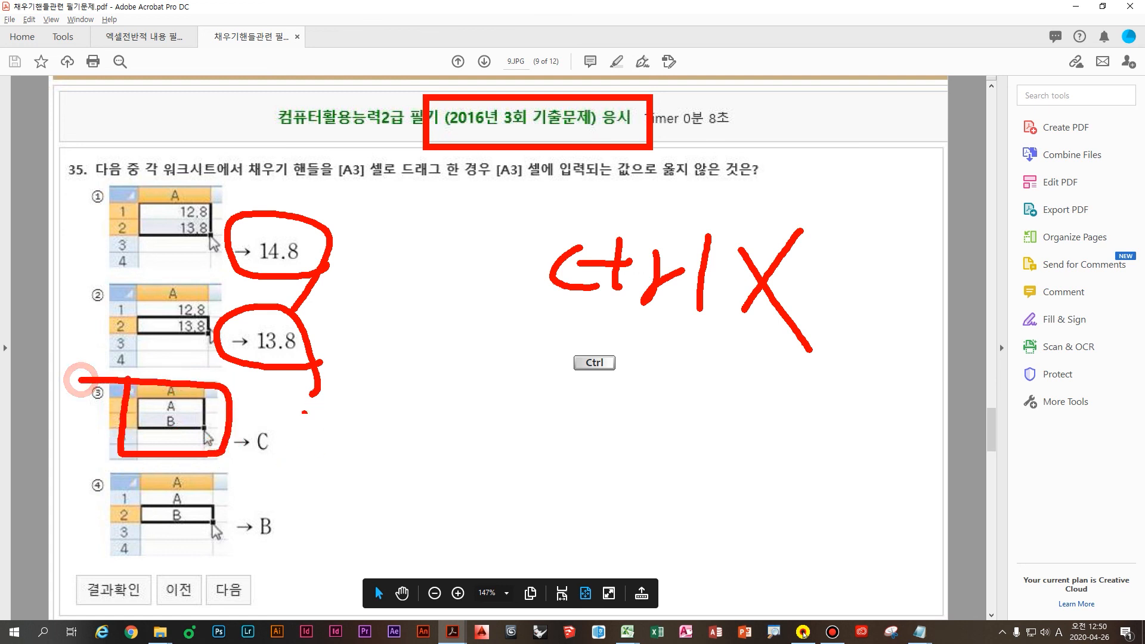
mouse_move(297, 460)
left_mouse_down()
mouse_move(256, 462)
mouse_move(247, 504)
left_mouse_up()
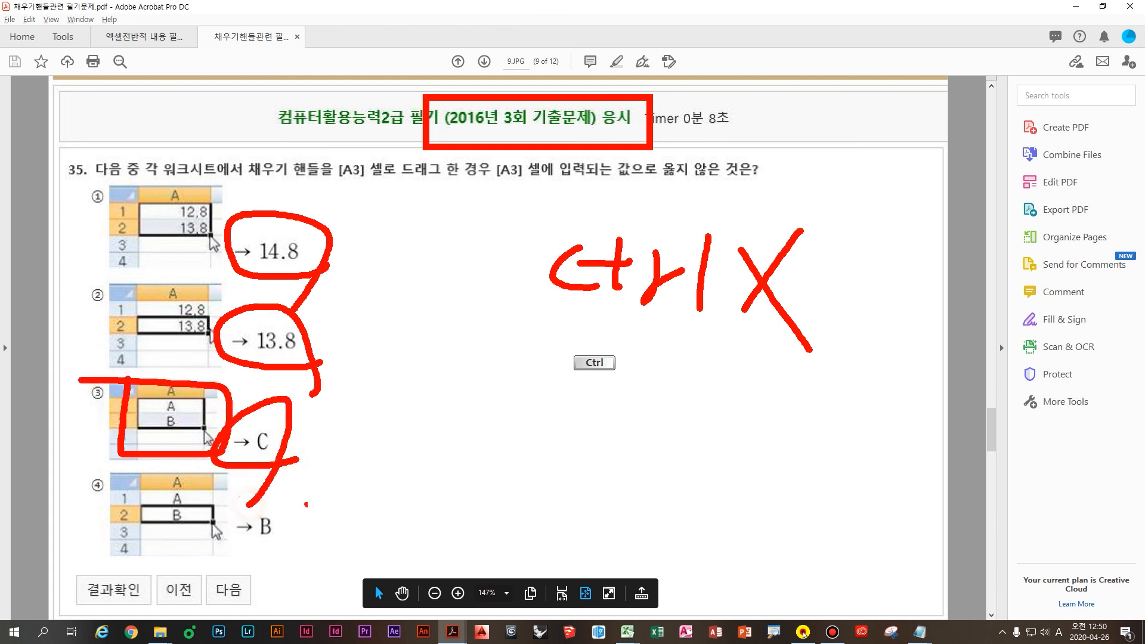
left_click_drag(392, 396, 336, 453)
left_click_drag(319, 401, 412, 490)
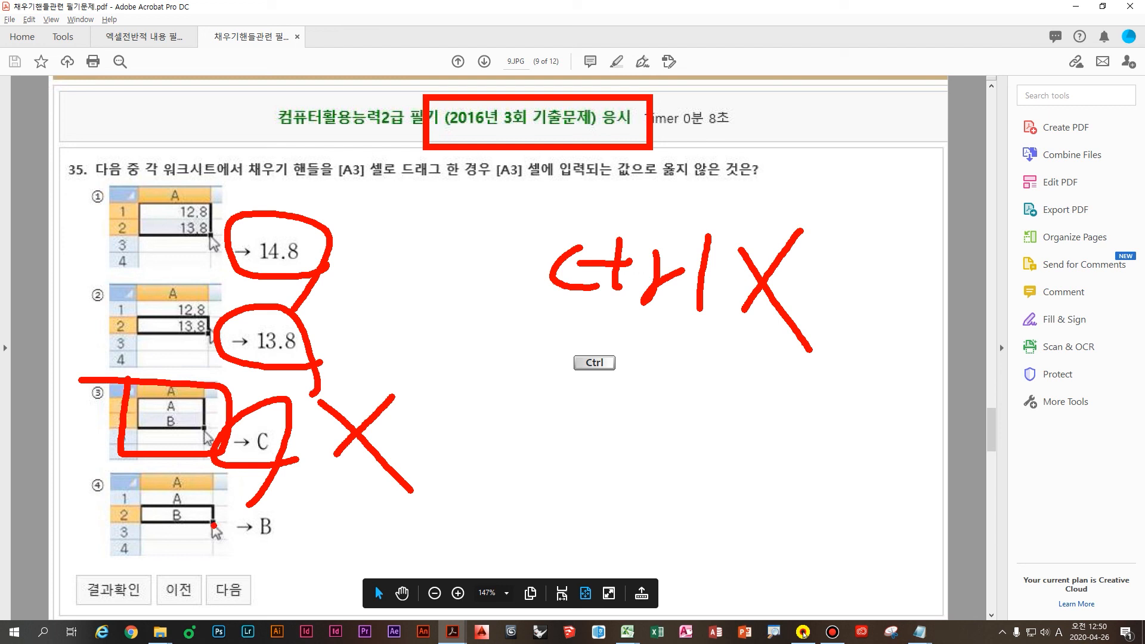
left_click_drag(225, 512, 218, 568)
mouse_move(204, 543)
left_mouse_down()
mouse_move(207, 558)
mouse_move(245, 565)
left_mouse_up()
mouse_move(342, 483)
left_mouse_down()
mouse_move(336, 537)
mouse_move(362, 542)
left_mouse_up()
left_click_drag(354, 559, 357, 594)
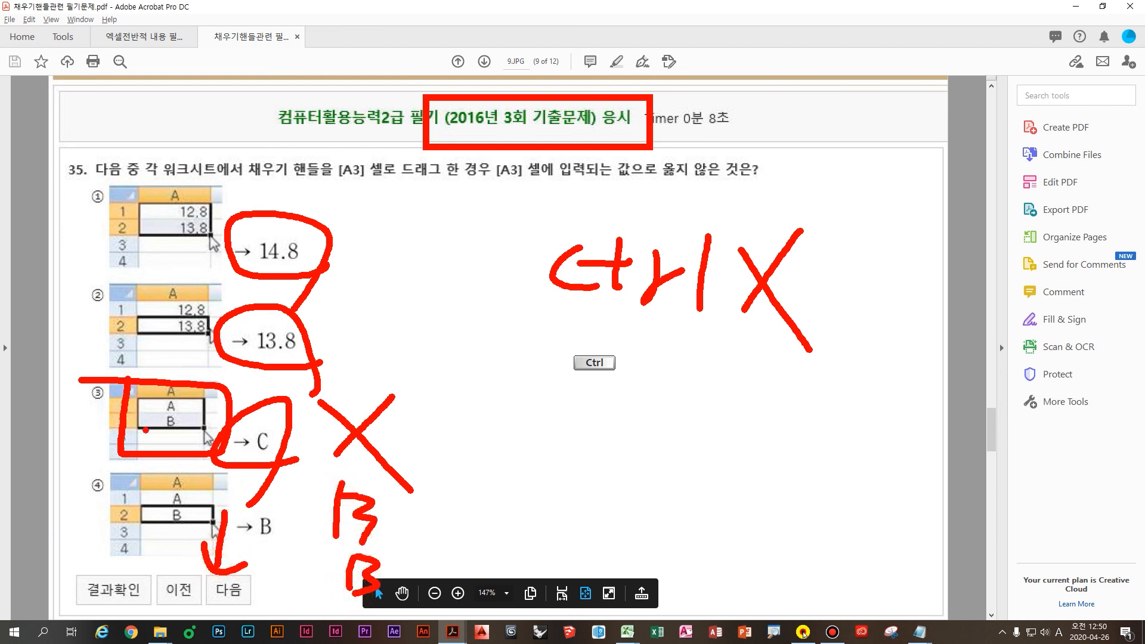
Step: Clear the ink, box answer option ③ on page 10, then scroll to page 11
key("Escape")
scroll(516, 429, "down", 1)
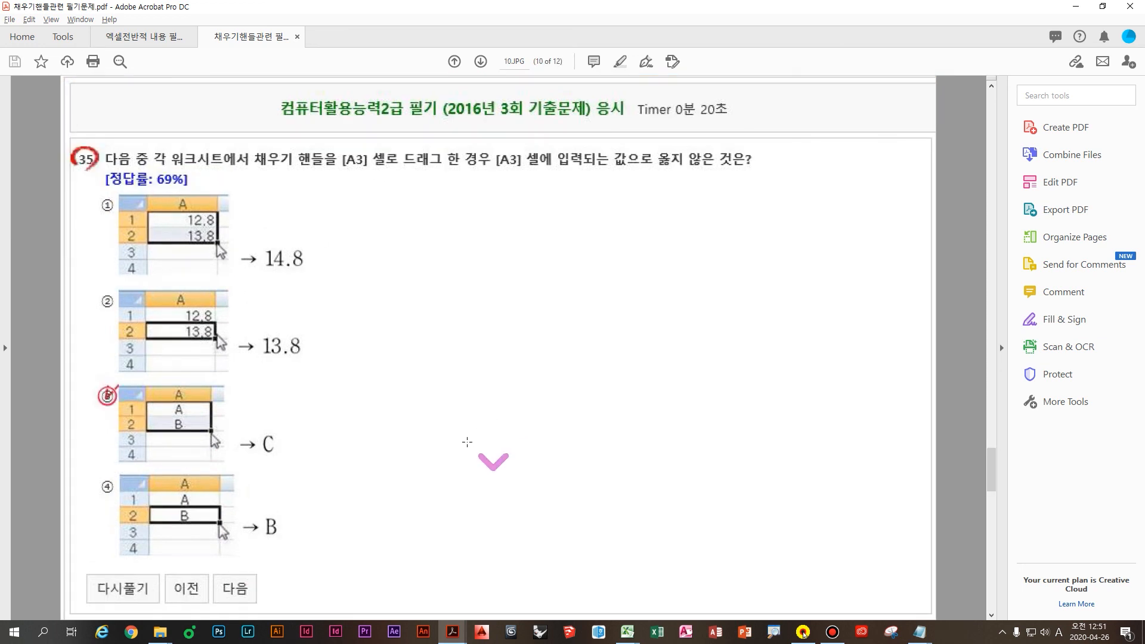
key("ctrl+2")
left_click_drag(315, 472, 54, 386)
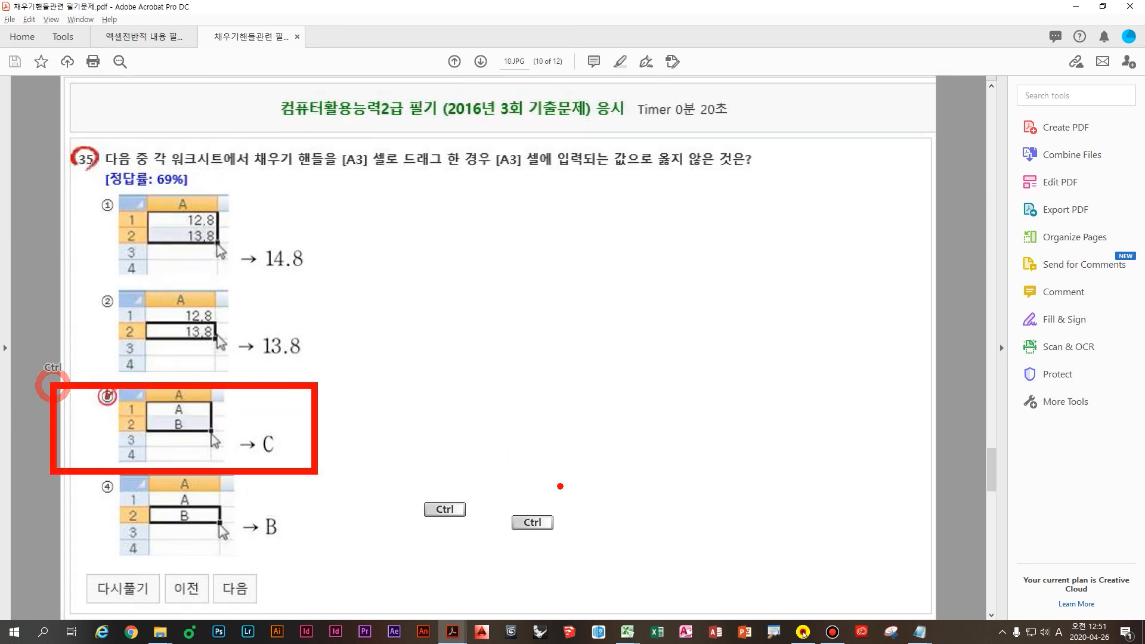
key("Escape")
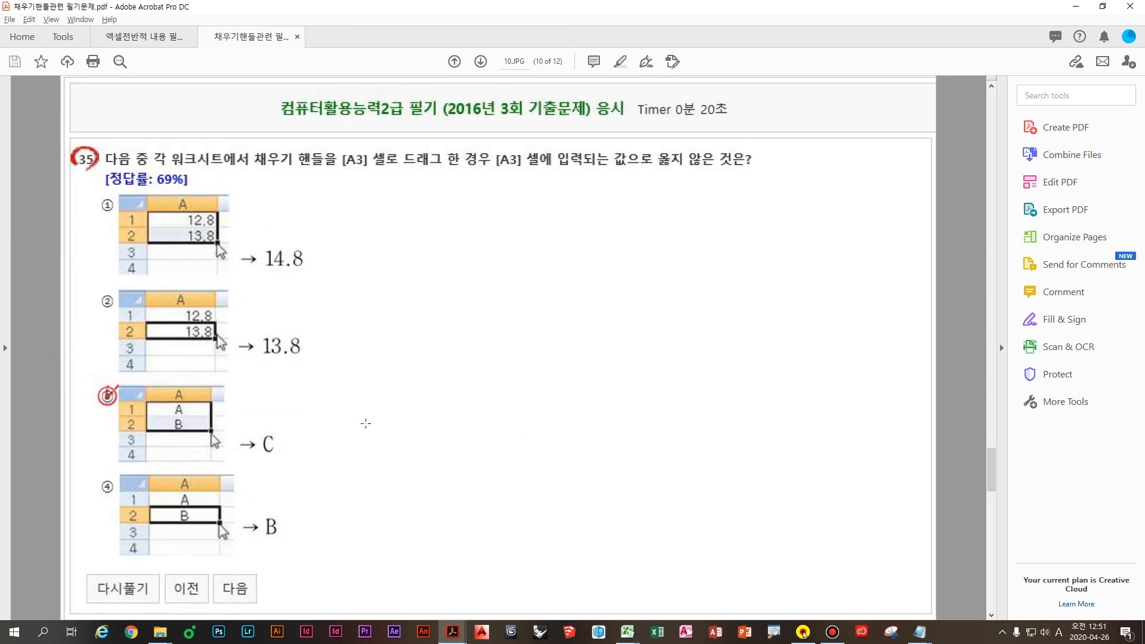
scroll(411, 453, "down", 1)
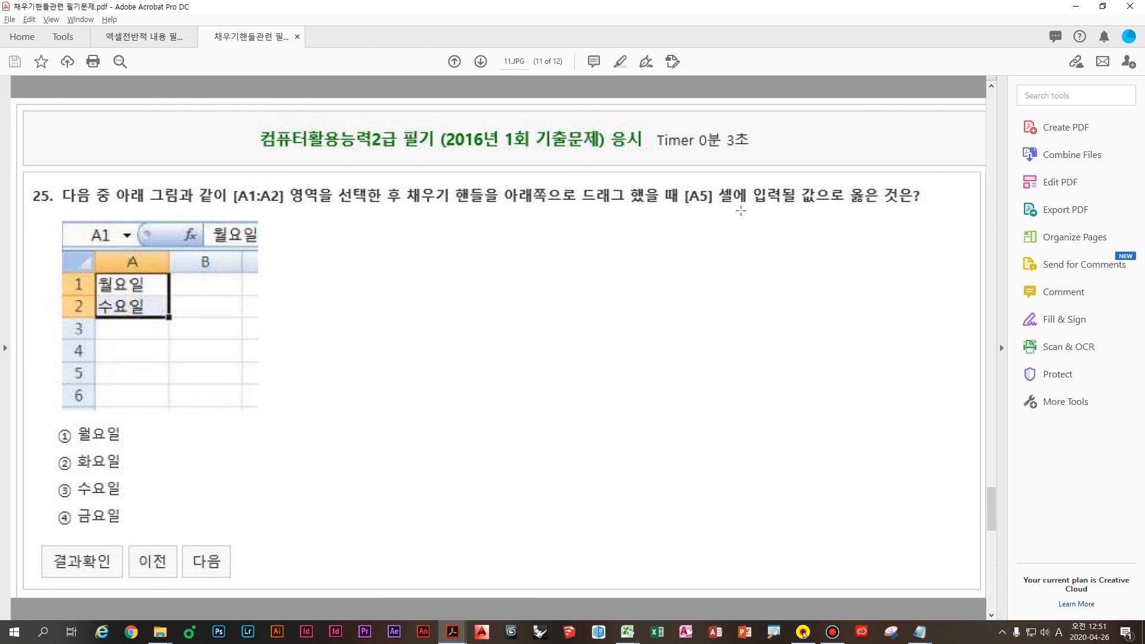
Step: Underline row 5, box the 2016 exam title, and write a crossed-out Ctrl in red
key("ctrl")
left_click_drag(143, 374, 229, 375)
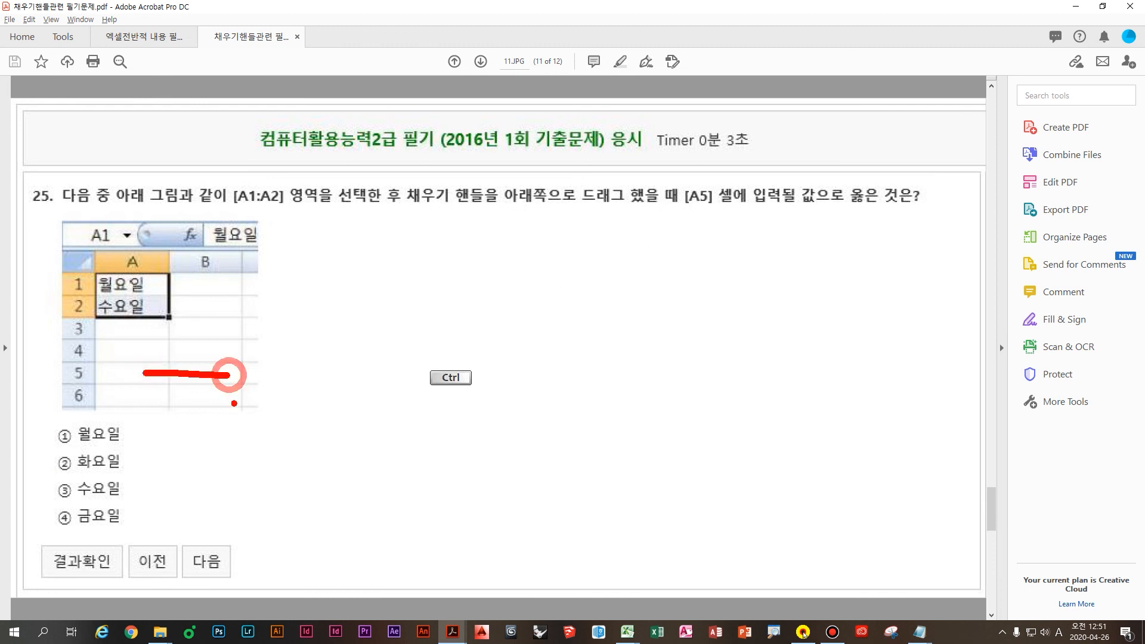
left_click(414, 109, "ctrl")
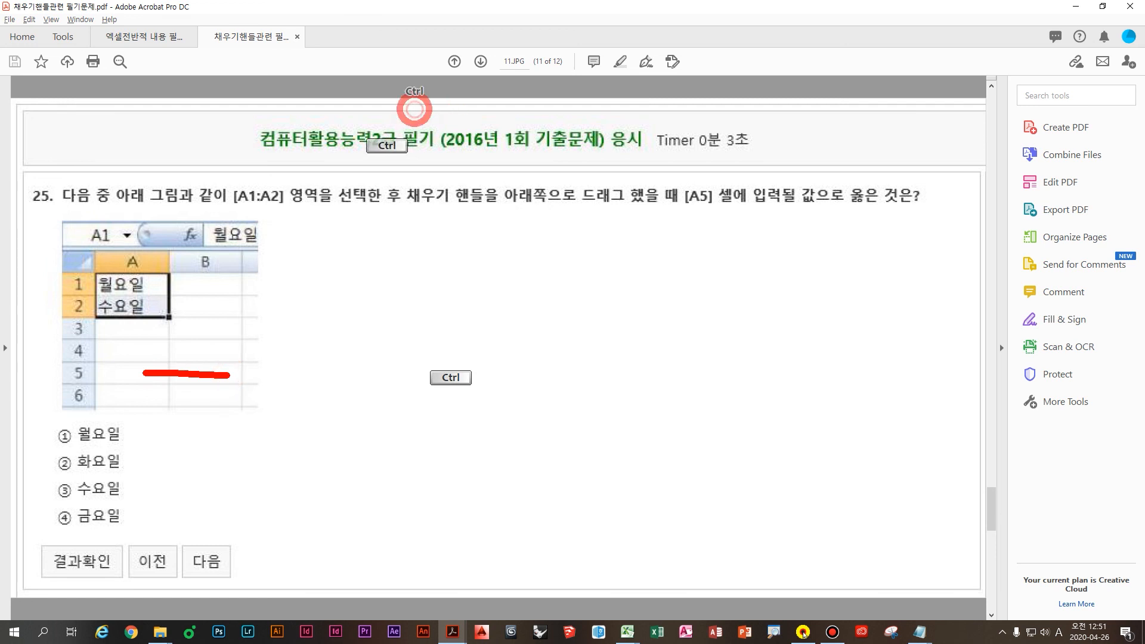
left_click_drag(415, 109, 694, 176)
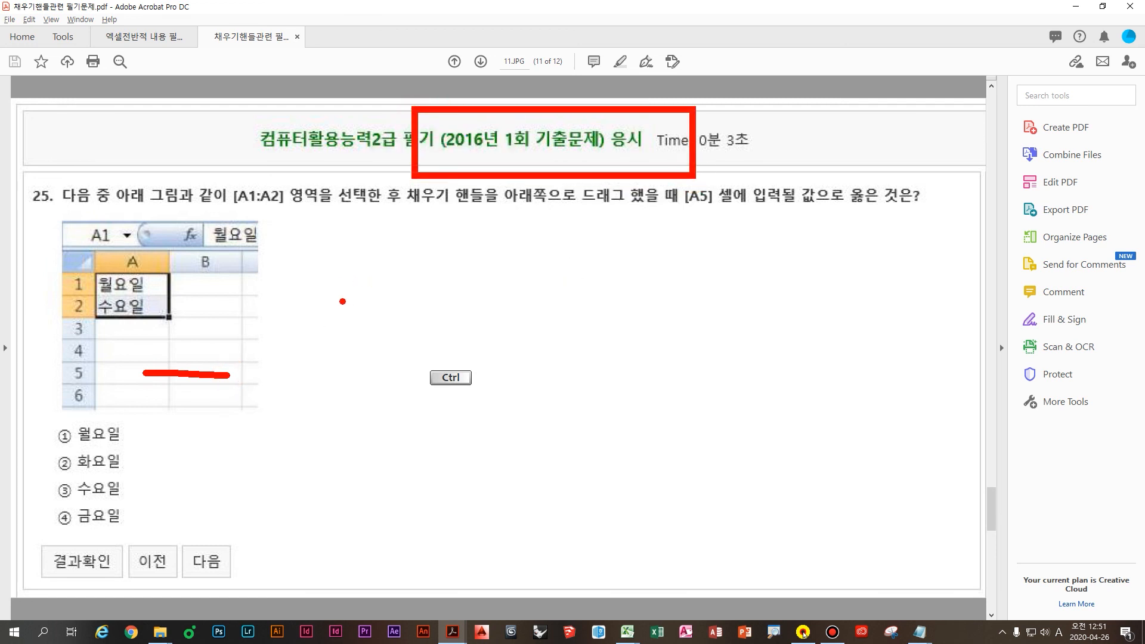
left_click_drag(683, 285, 724, 344)
left_click_drag(686, 318, 743, 318)
left_click_drag(728, 275, 727, 345)
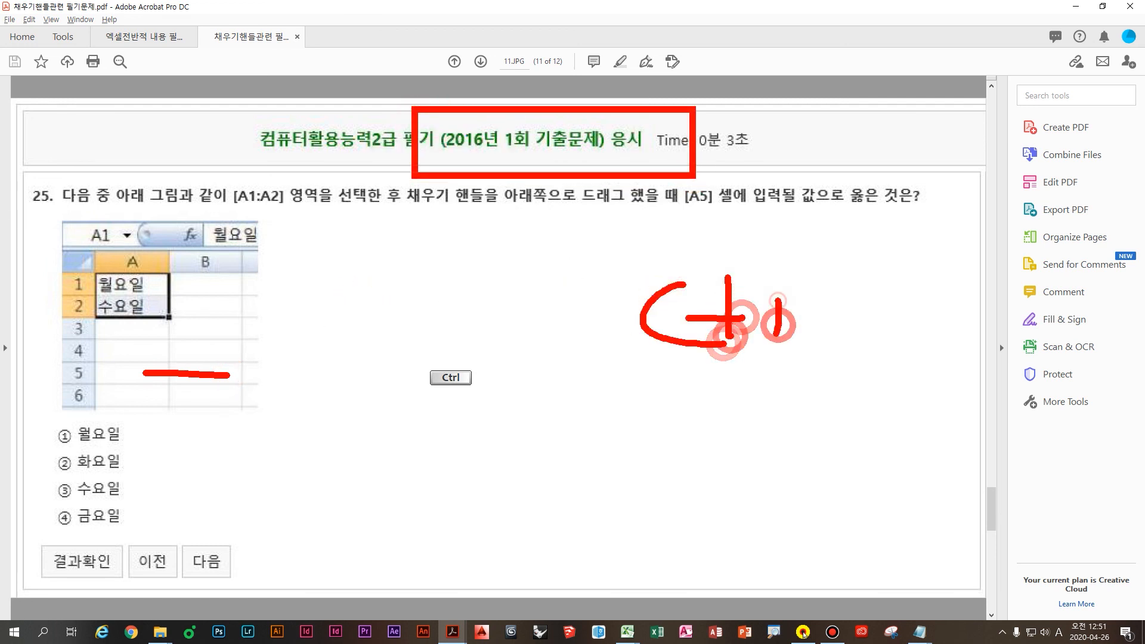
left_click_drag(778, 301, 814, 324)
left_click_drag(837, 279, 826, 425)
left_click_drag(944, 292, 886, 403)
left_click_drag(868, 307, 967, 461)
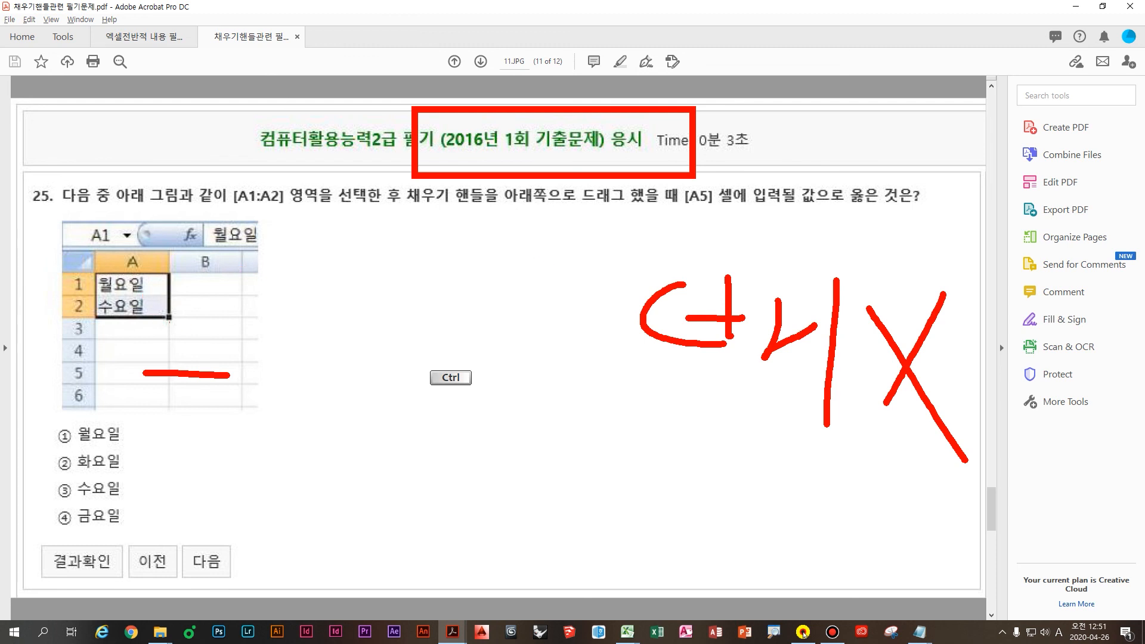
Step: Write the day sequence from 금 down to answer 화 and underline the A5 question part
mouse_move(234, 305)
left_mouse_down()
mouse_move(272, 324)
mouse_move(273, 353)
left_mouse_up()
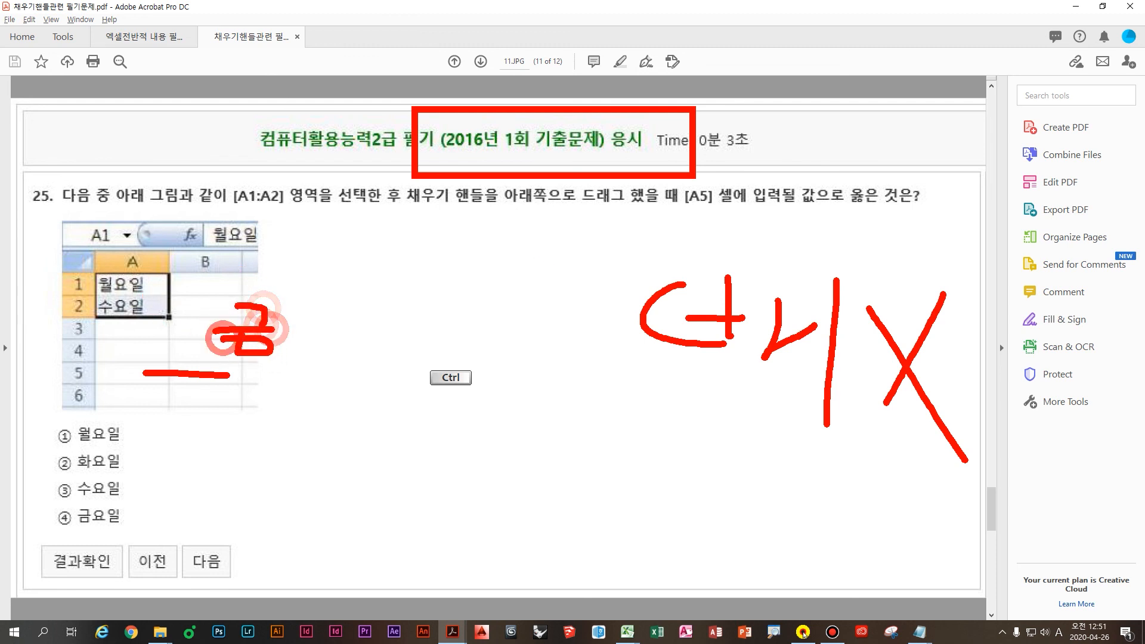
mouse_move(363, 324)
left_mouse_down()
mouse_move(382, 325)
mouse_move(393, 352)
left_mouse_up()
left_click_drag(356, 355, 419, 394)
left_click_drag(317, 444, 369, 459)
left_click_drag(325, 467, 377, 472)
left_click_drag(355, 477, 382, 498)
mouse_move(422, 443)
left_mouse_down()
mouse_move(409, 511)
mouse_move(477, 501)
mouse_move(382, 535)
mouse_move(298, 422)
mouse_move(483, 530)
left_mouse_up()
left_click(517, 369)
left_click_drag(653, 205, 857, 212)
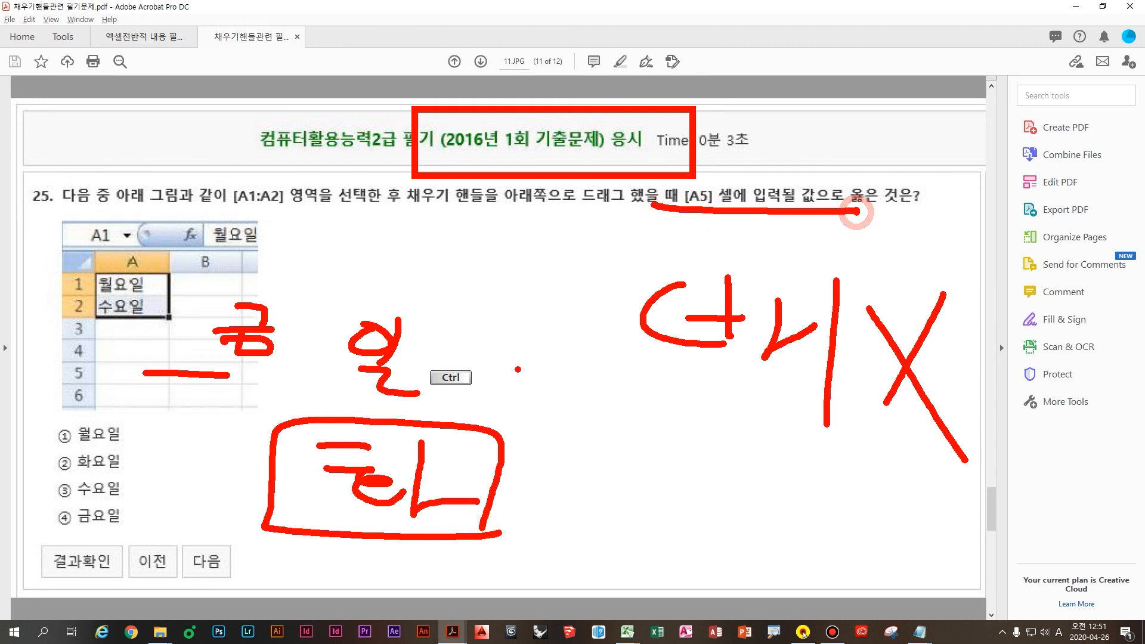
Step: Clear the ink, box answer option ② 화요일 on page 12, then deselect the page
key("Escape")
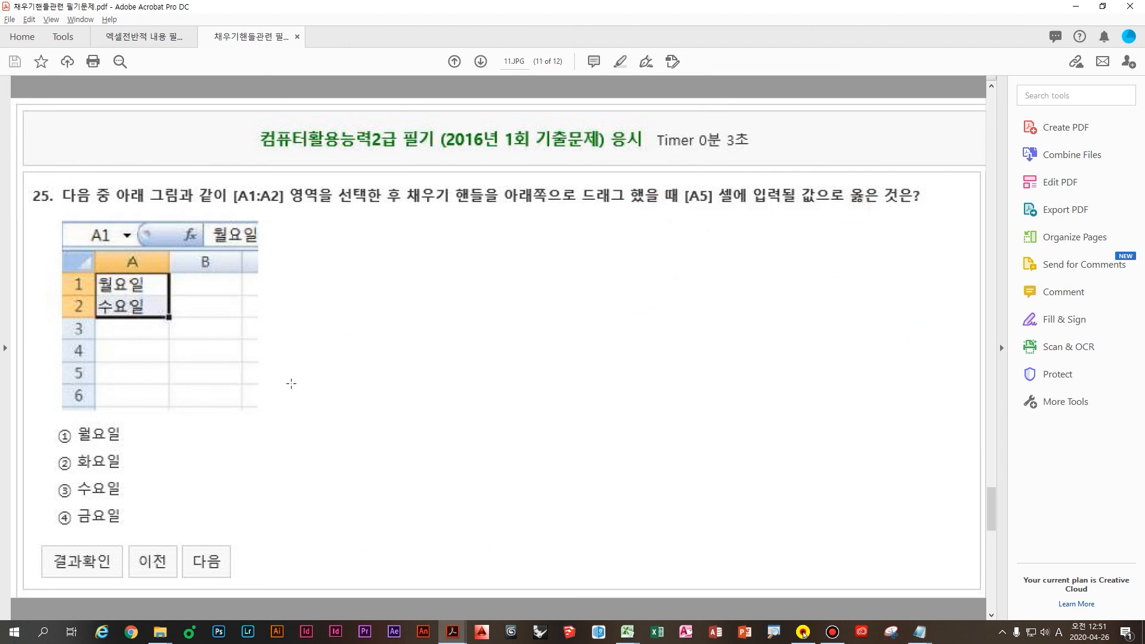
scroll(291, 383, "down", 2)
left_click_drag(31, 452, 196, 505)
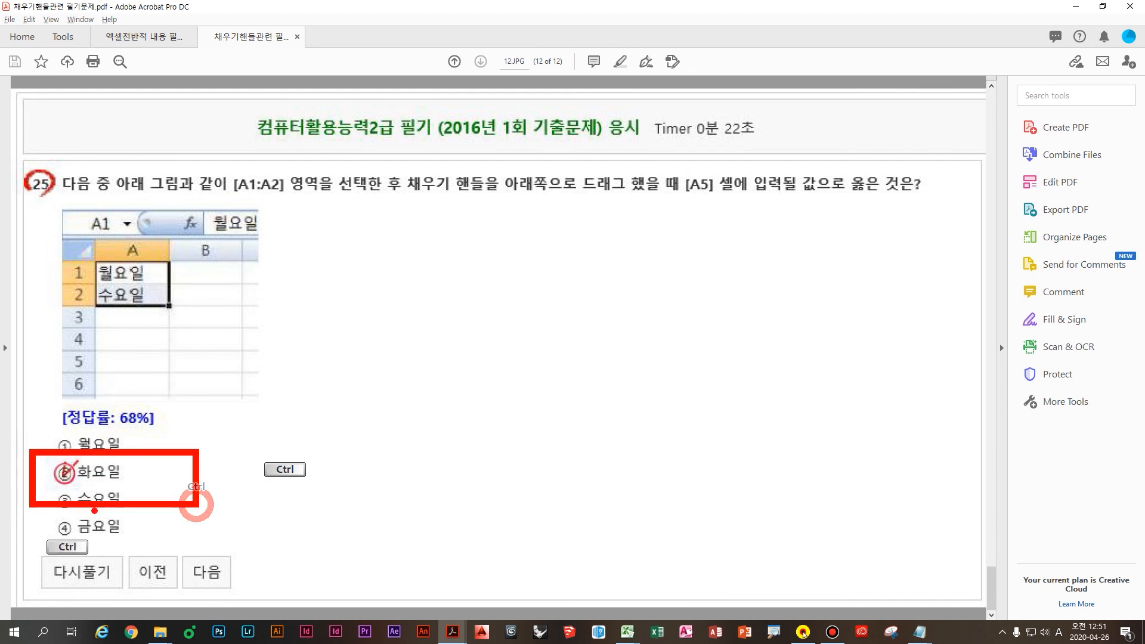
key("Escape")
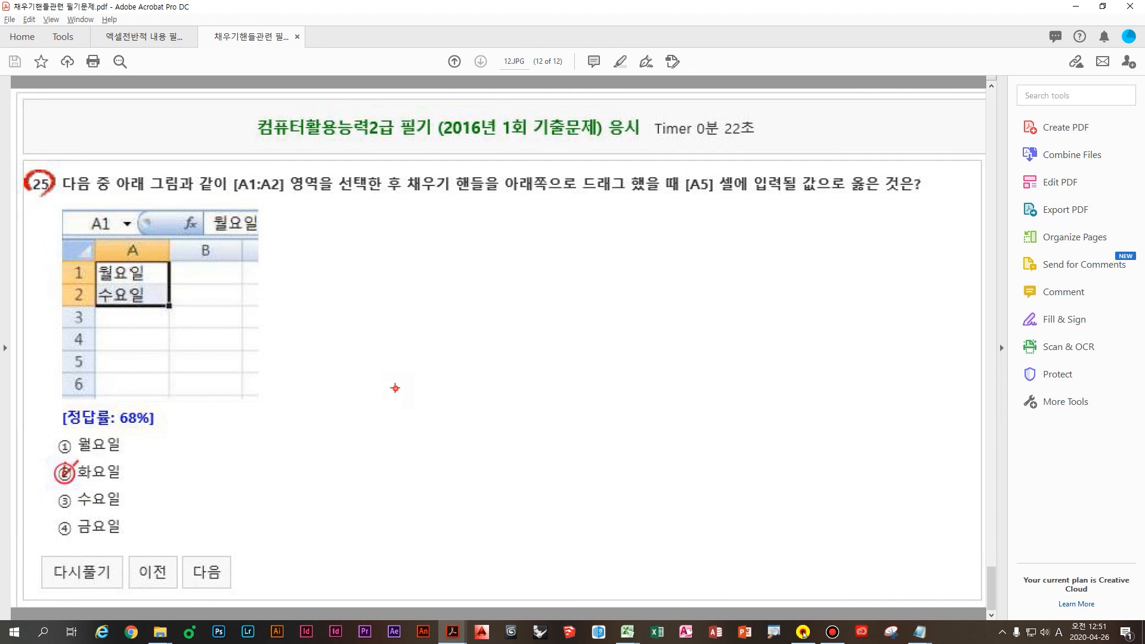
left_click(395, 388)
key("Escape")
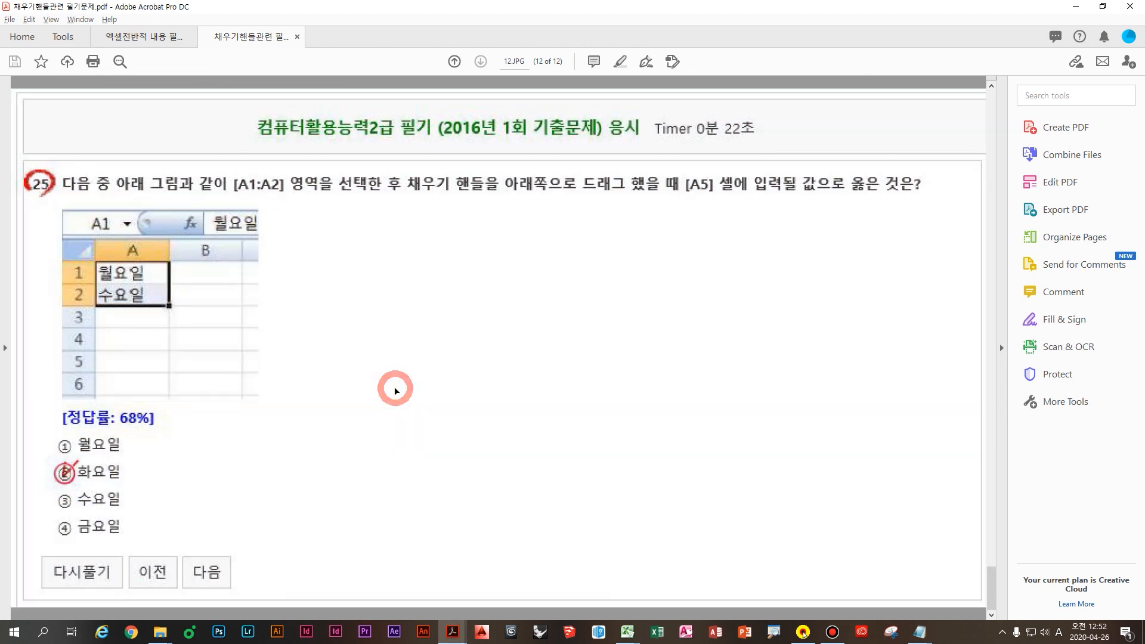